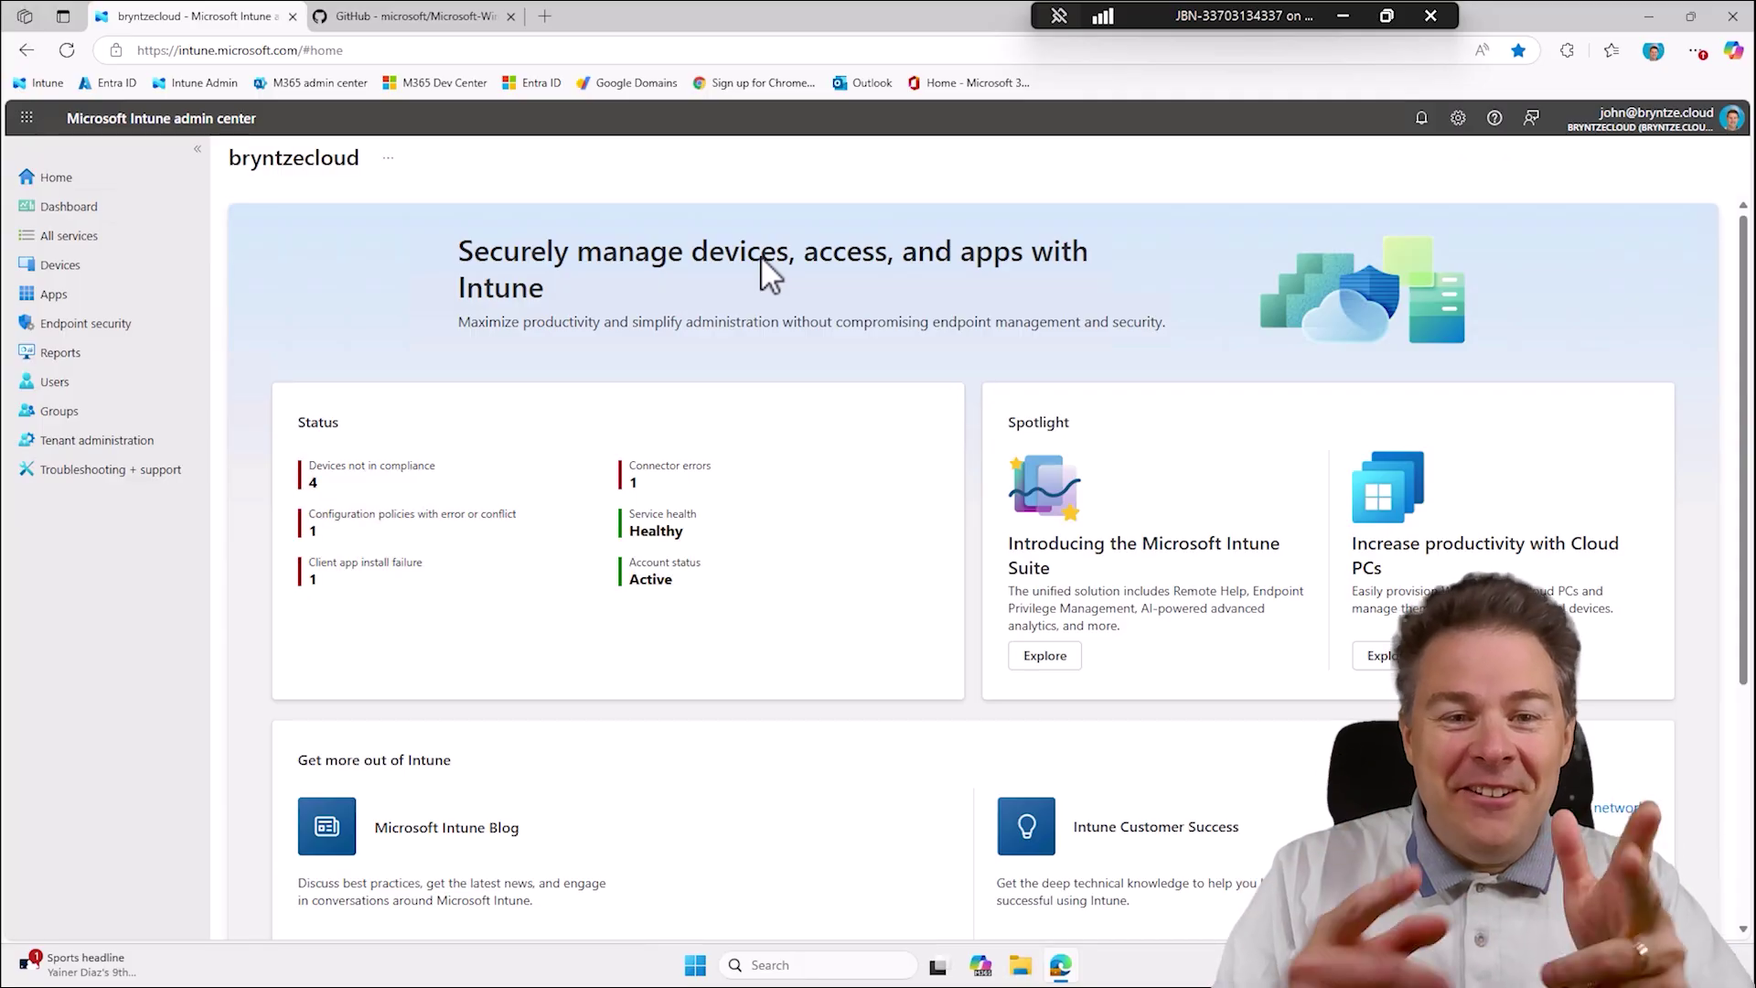
Open google.com in a new browser tab.
{"action": "left_click", "coordinate": [544, 15]}
{"action": "type", "text": "go"}
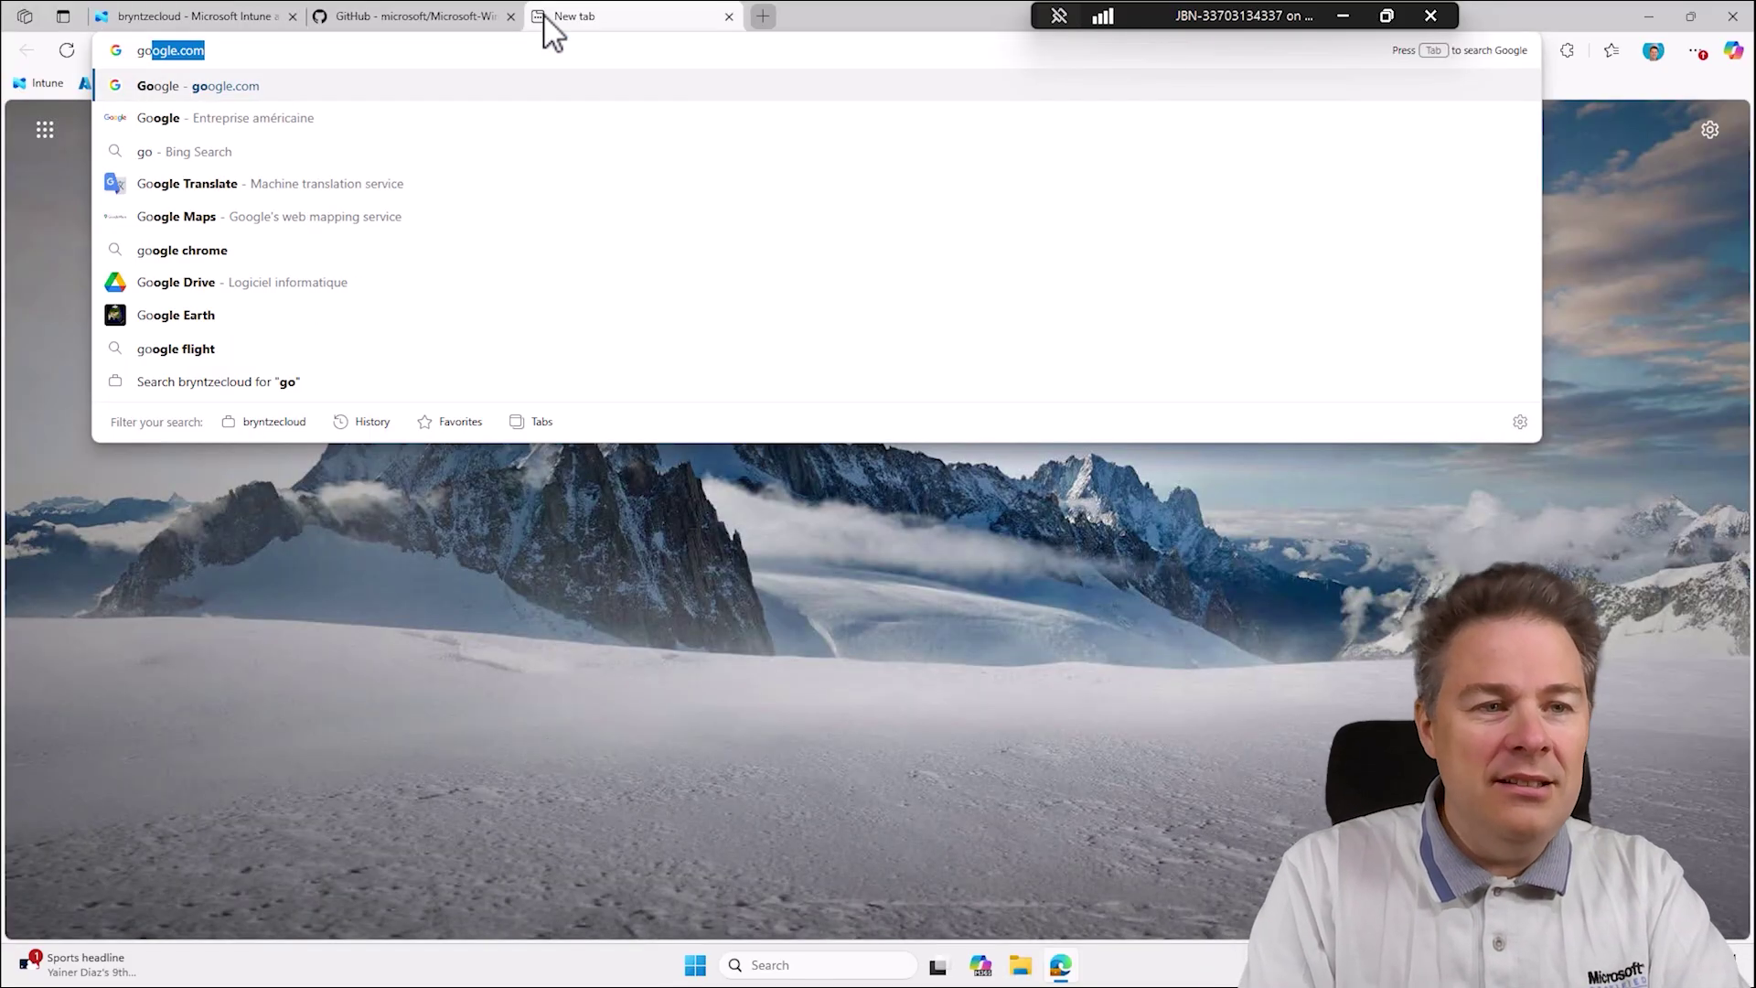
{"action": "key", "text": "BackSpace"}
{"action": "type", "text": "ogle.com"}
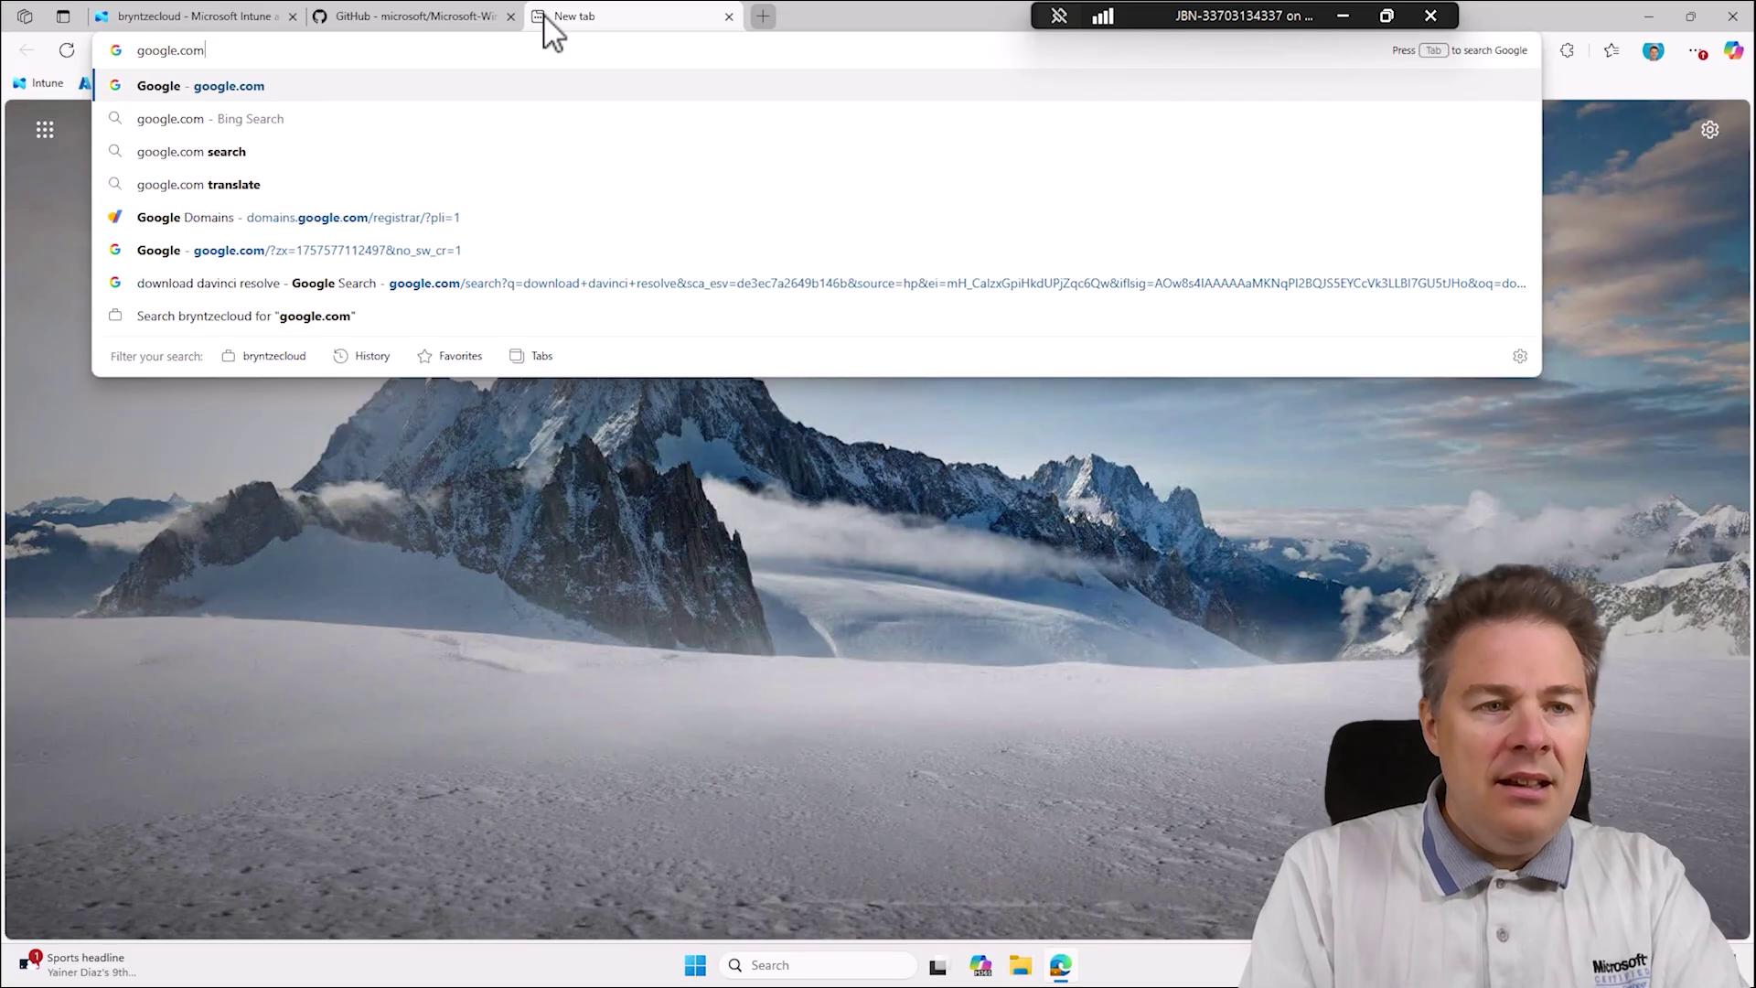
{"action": "key", "text": "Return"}
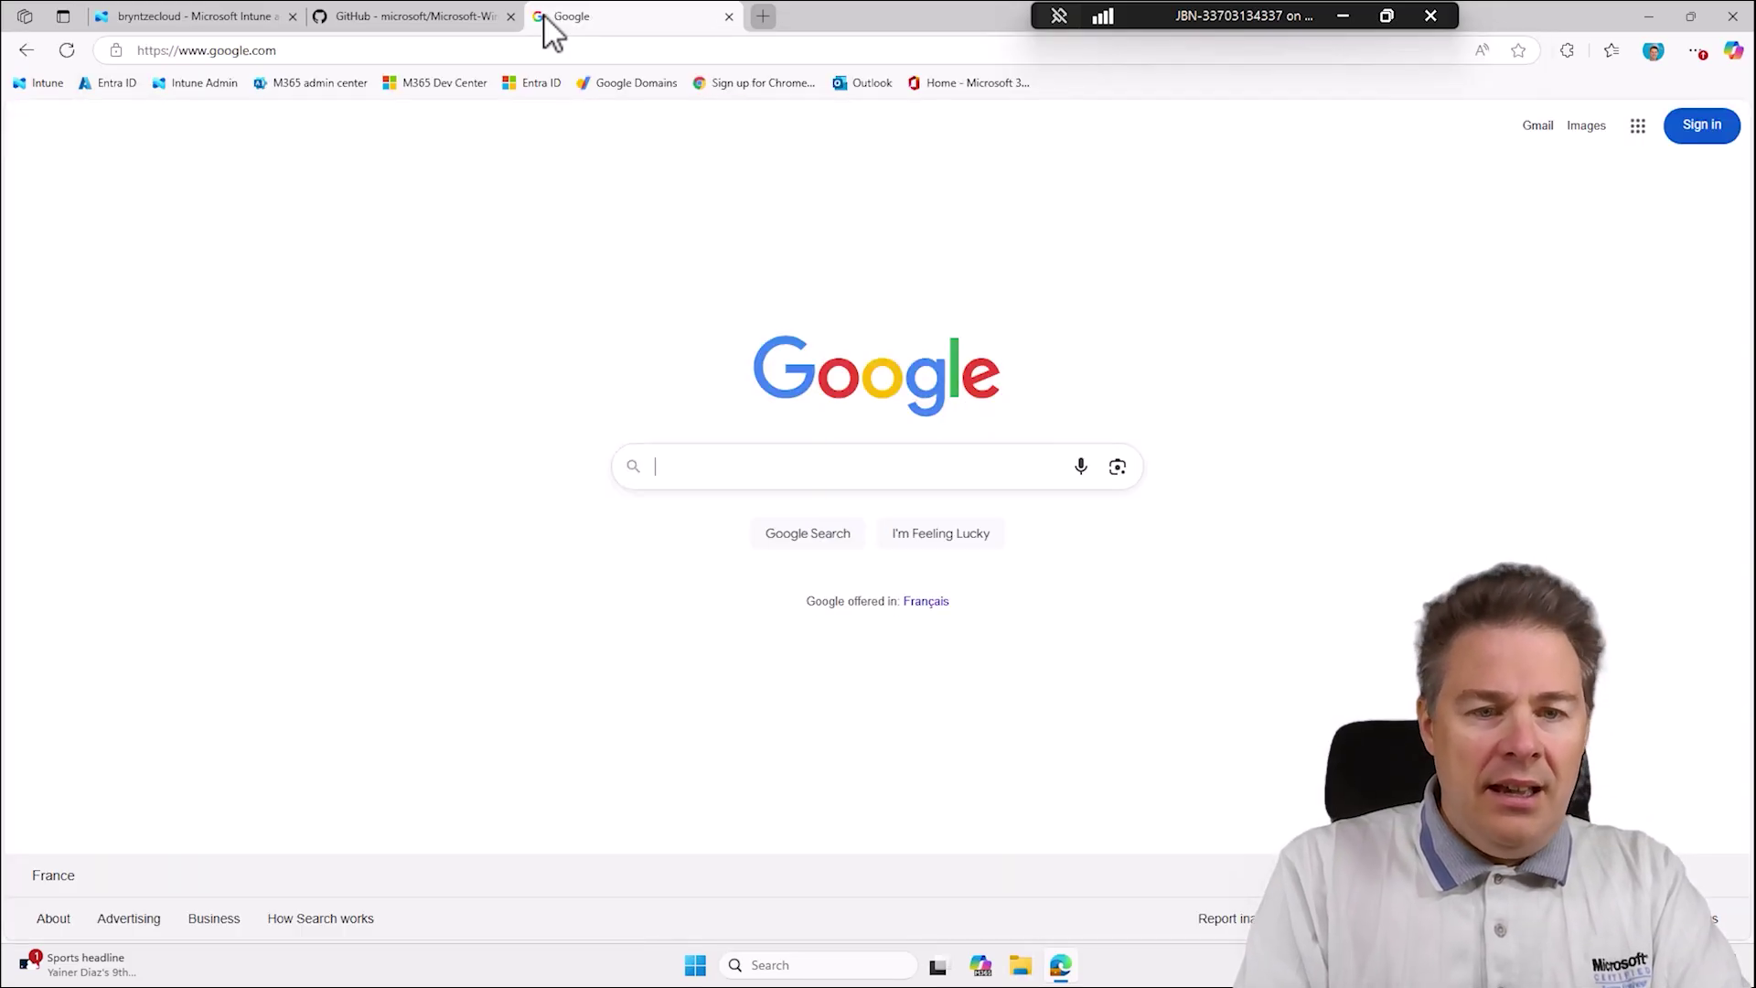
Search for 'download davinci resolve' and open the DaVinci Resolve download page.
{"action": "type", "text": "download"}
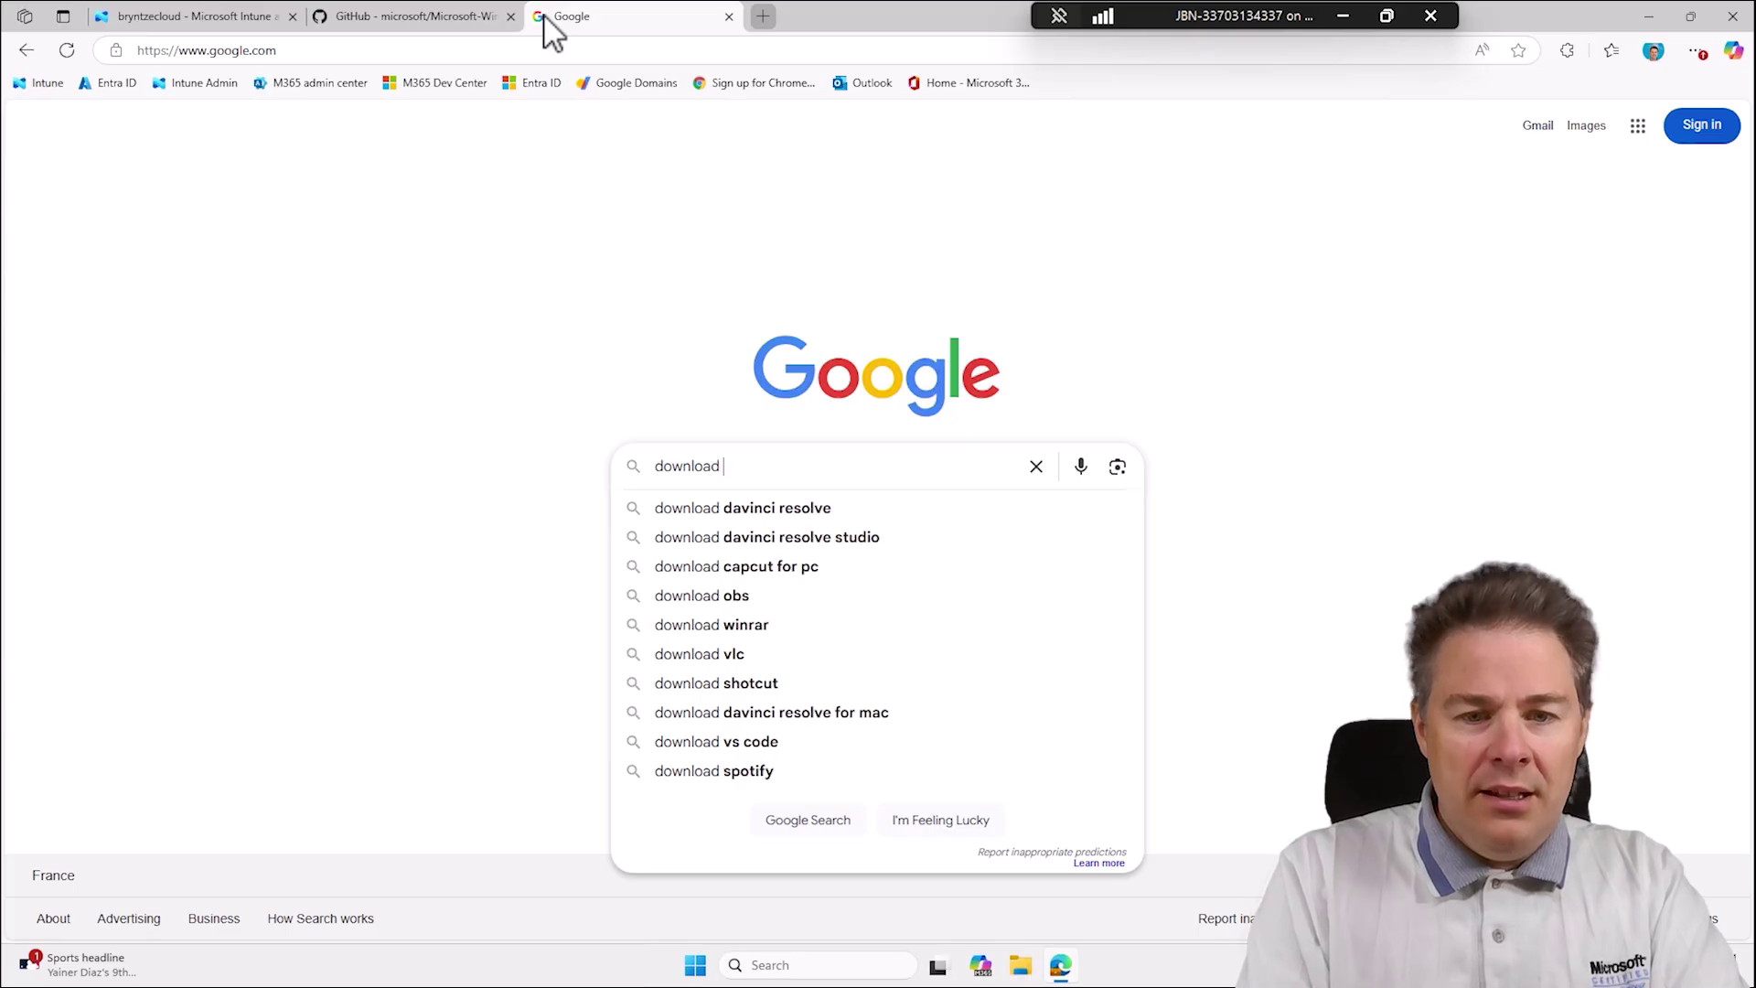
{"action": "key", "text": "Down"}
{"action": "key", "text": "Return"}
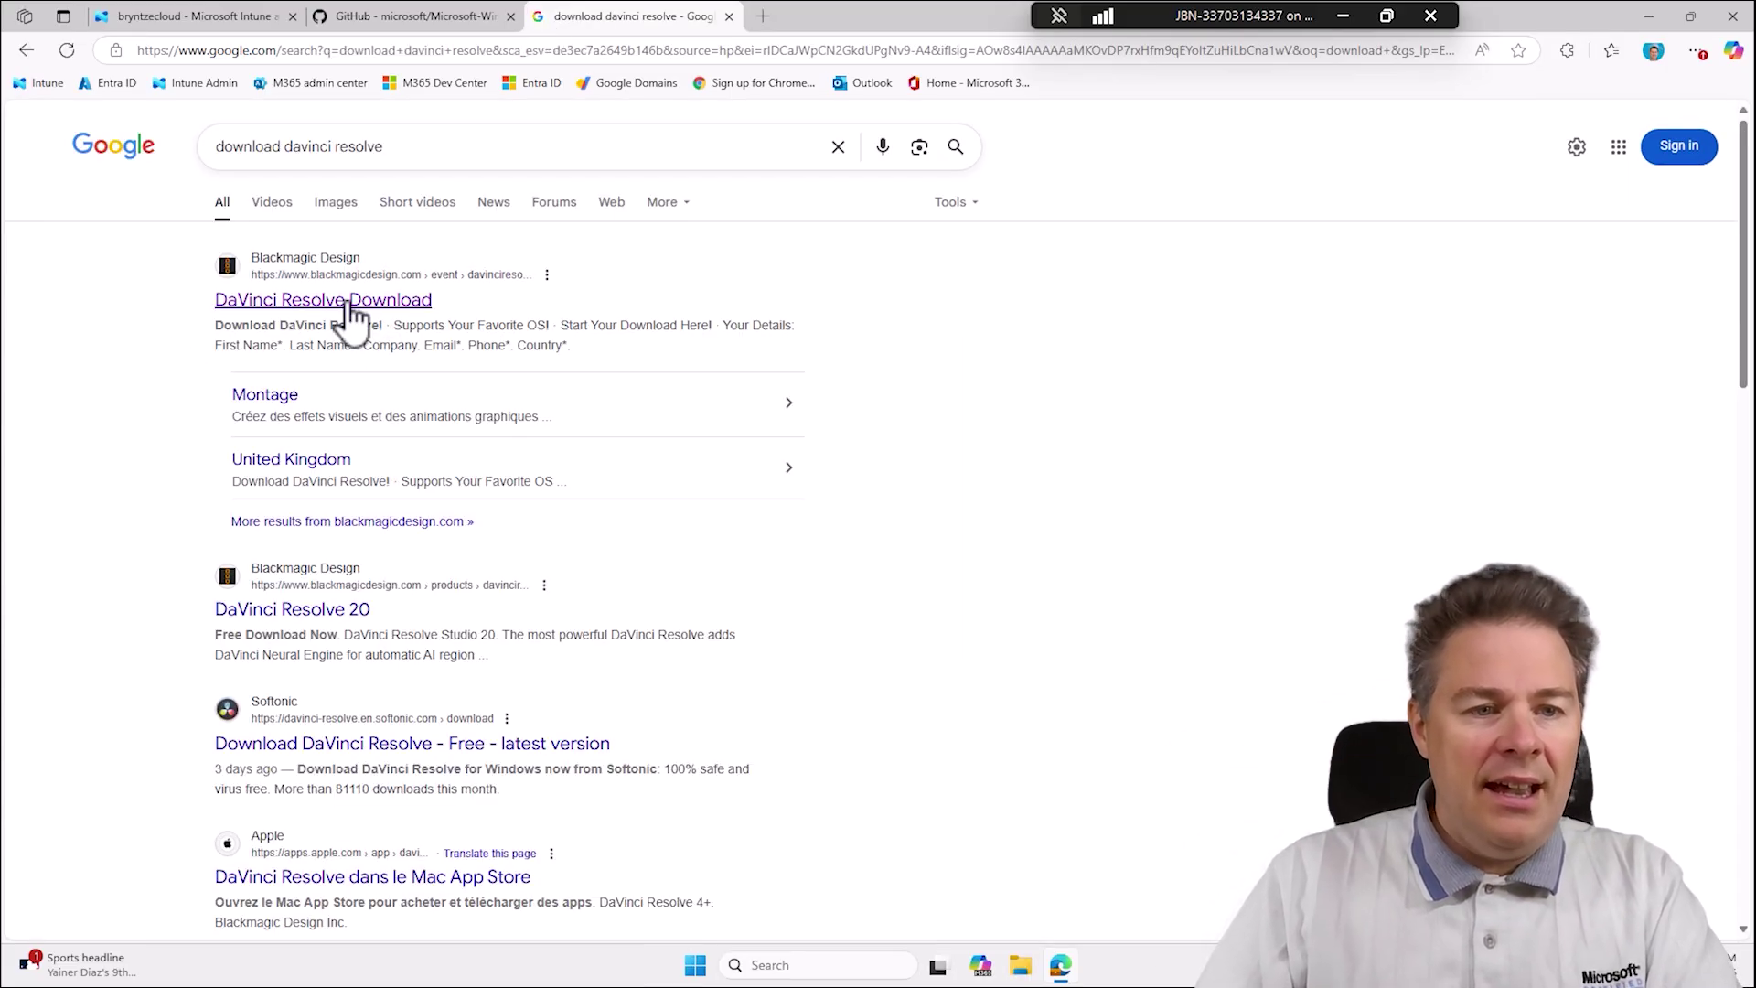
{"action": "left_click", "coordinate": [348, 303]}
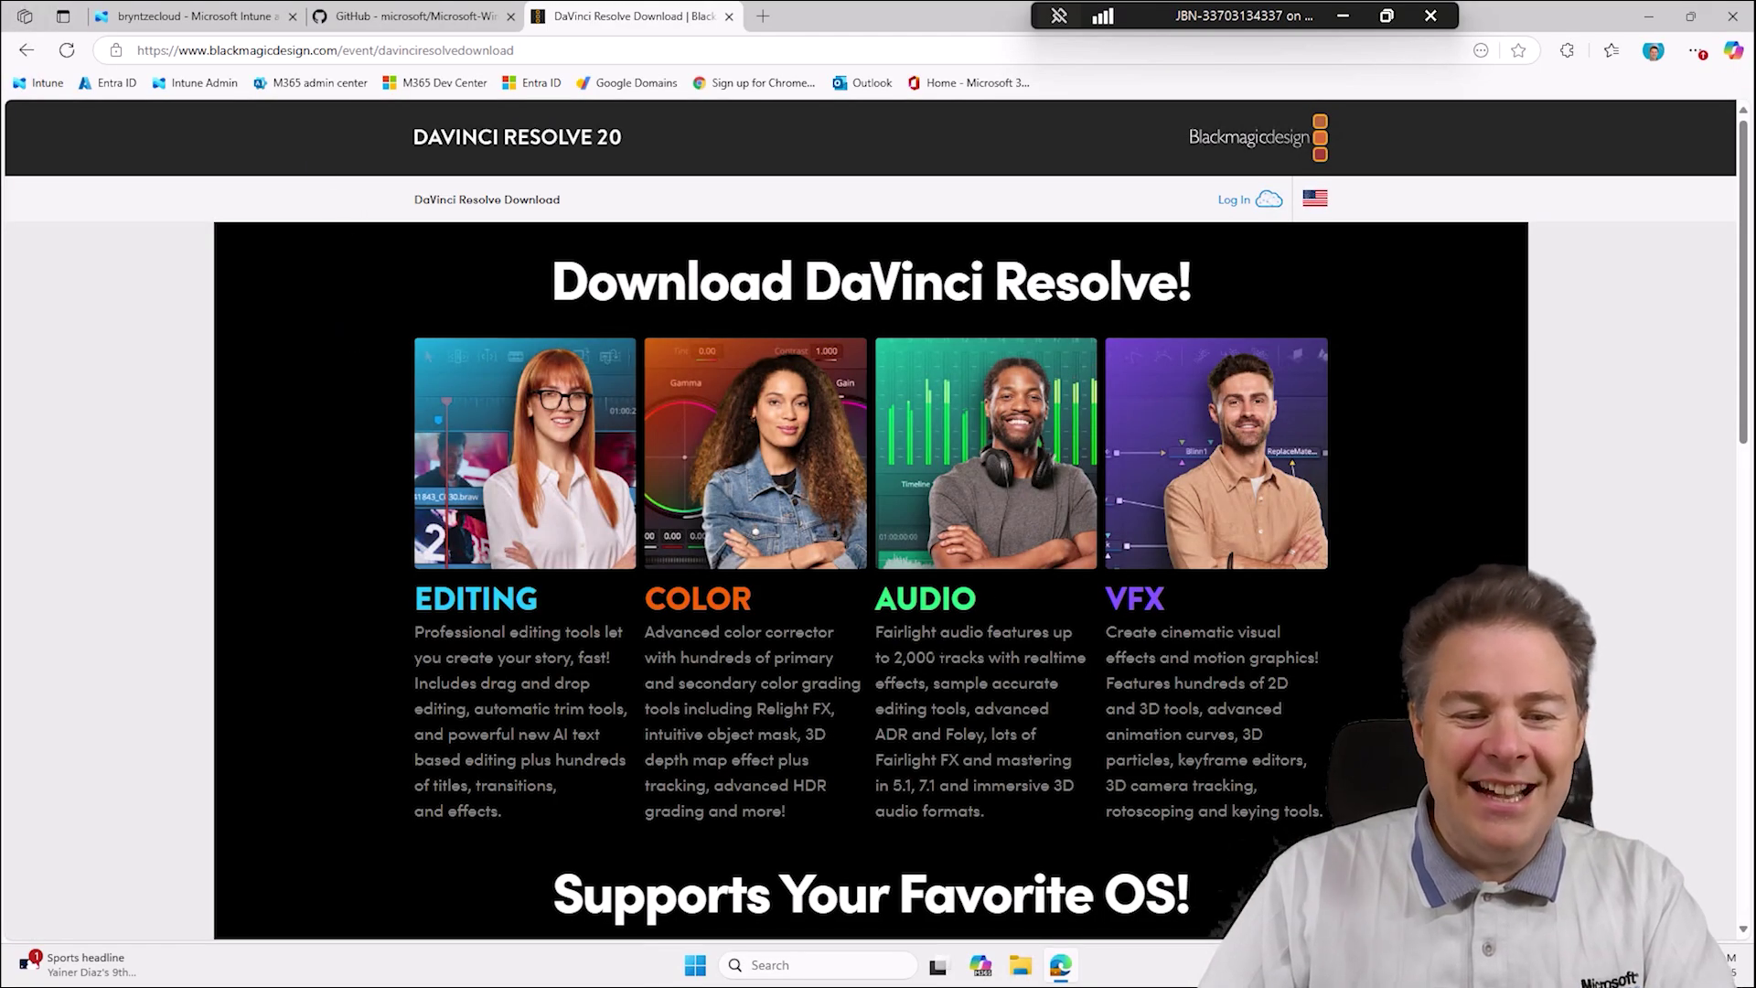
Scroll to the Windows download button to bring up the registration form.
{"action": "scroll", "coordinate": [931, 641], "scroll_direction": "down", "scroll_amount": 6}
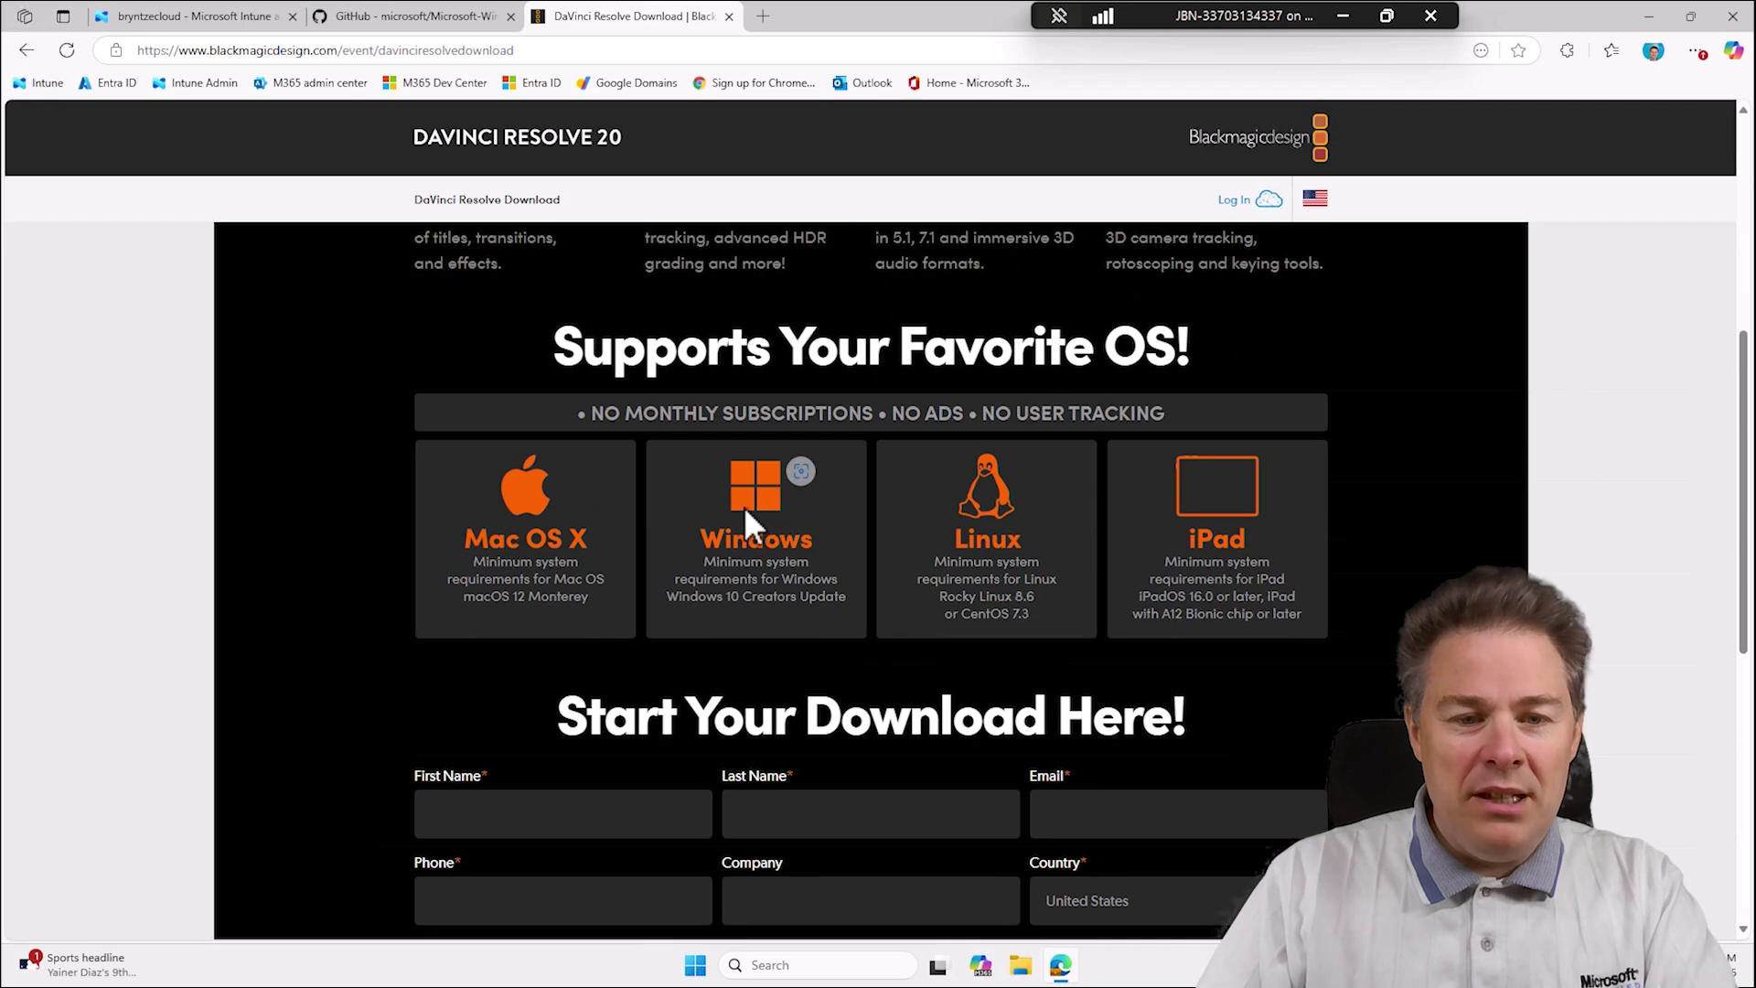
{"action": "scroll", "coordinate": [744, 507], "scroll_direction": "down", "scroll_amount": 4}
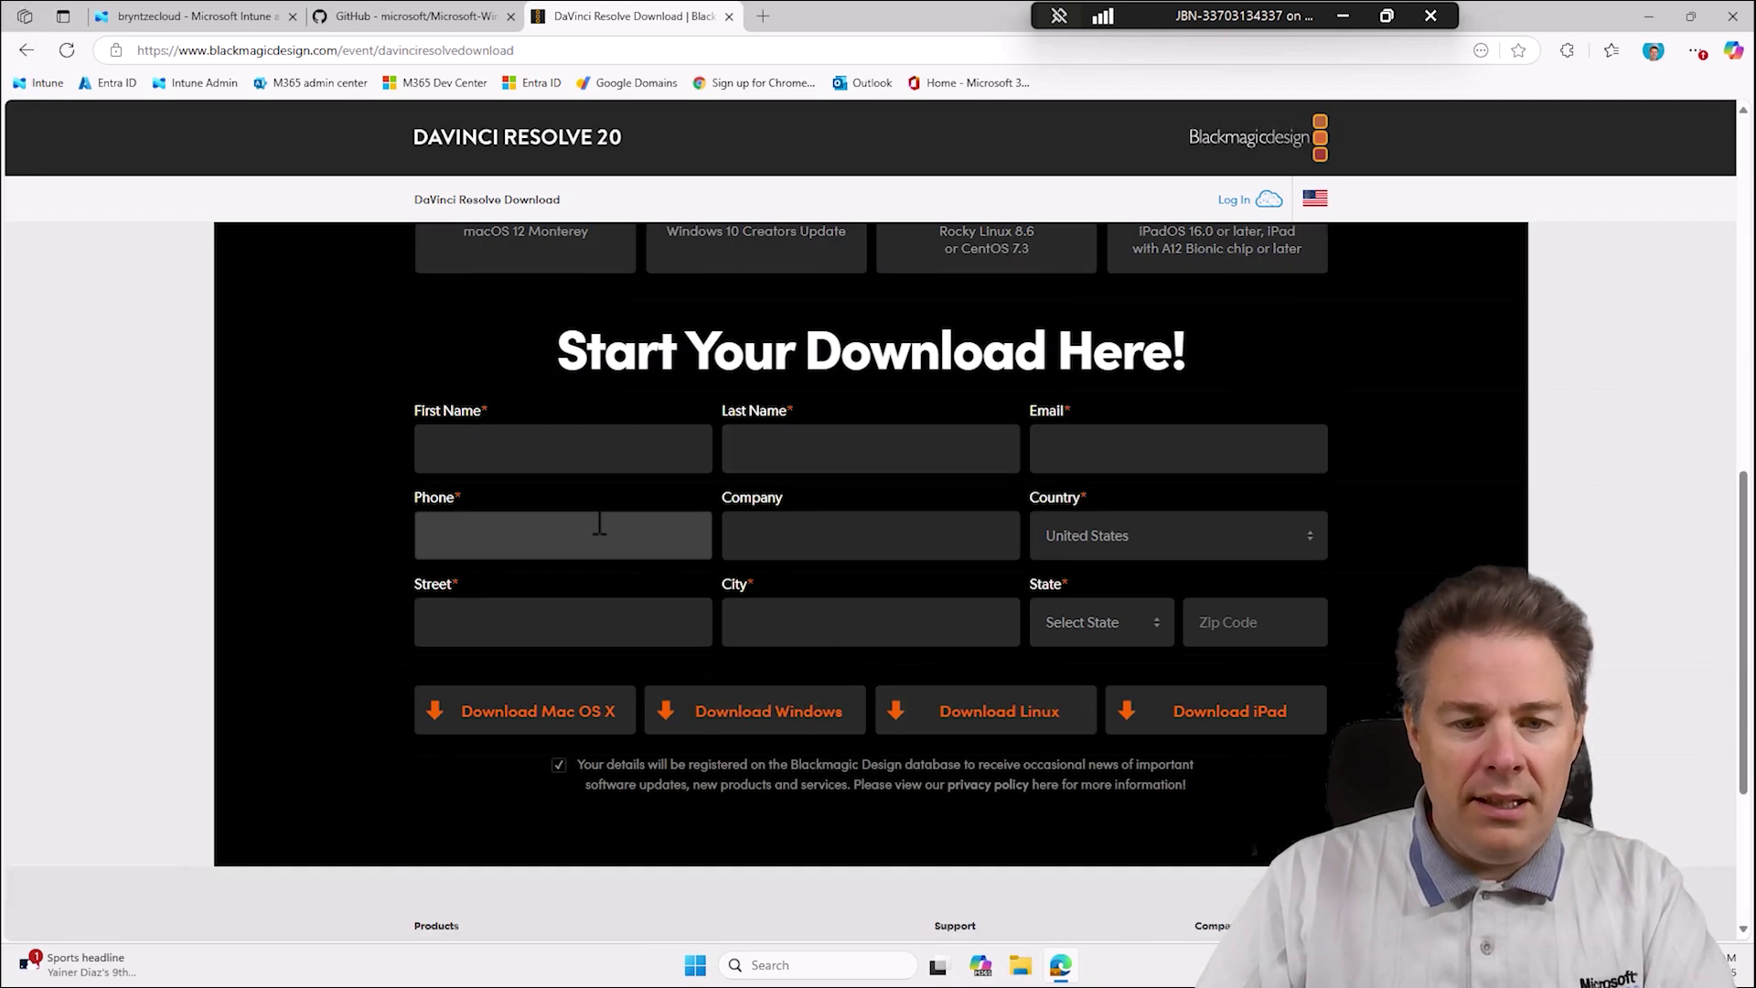
{"action": "left_click", "coordinate": [787, 722]}
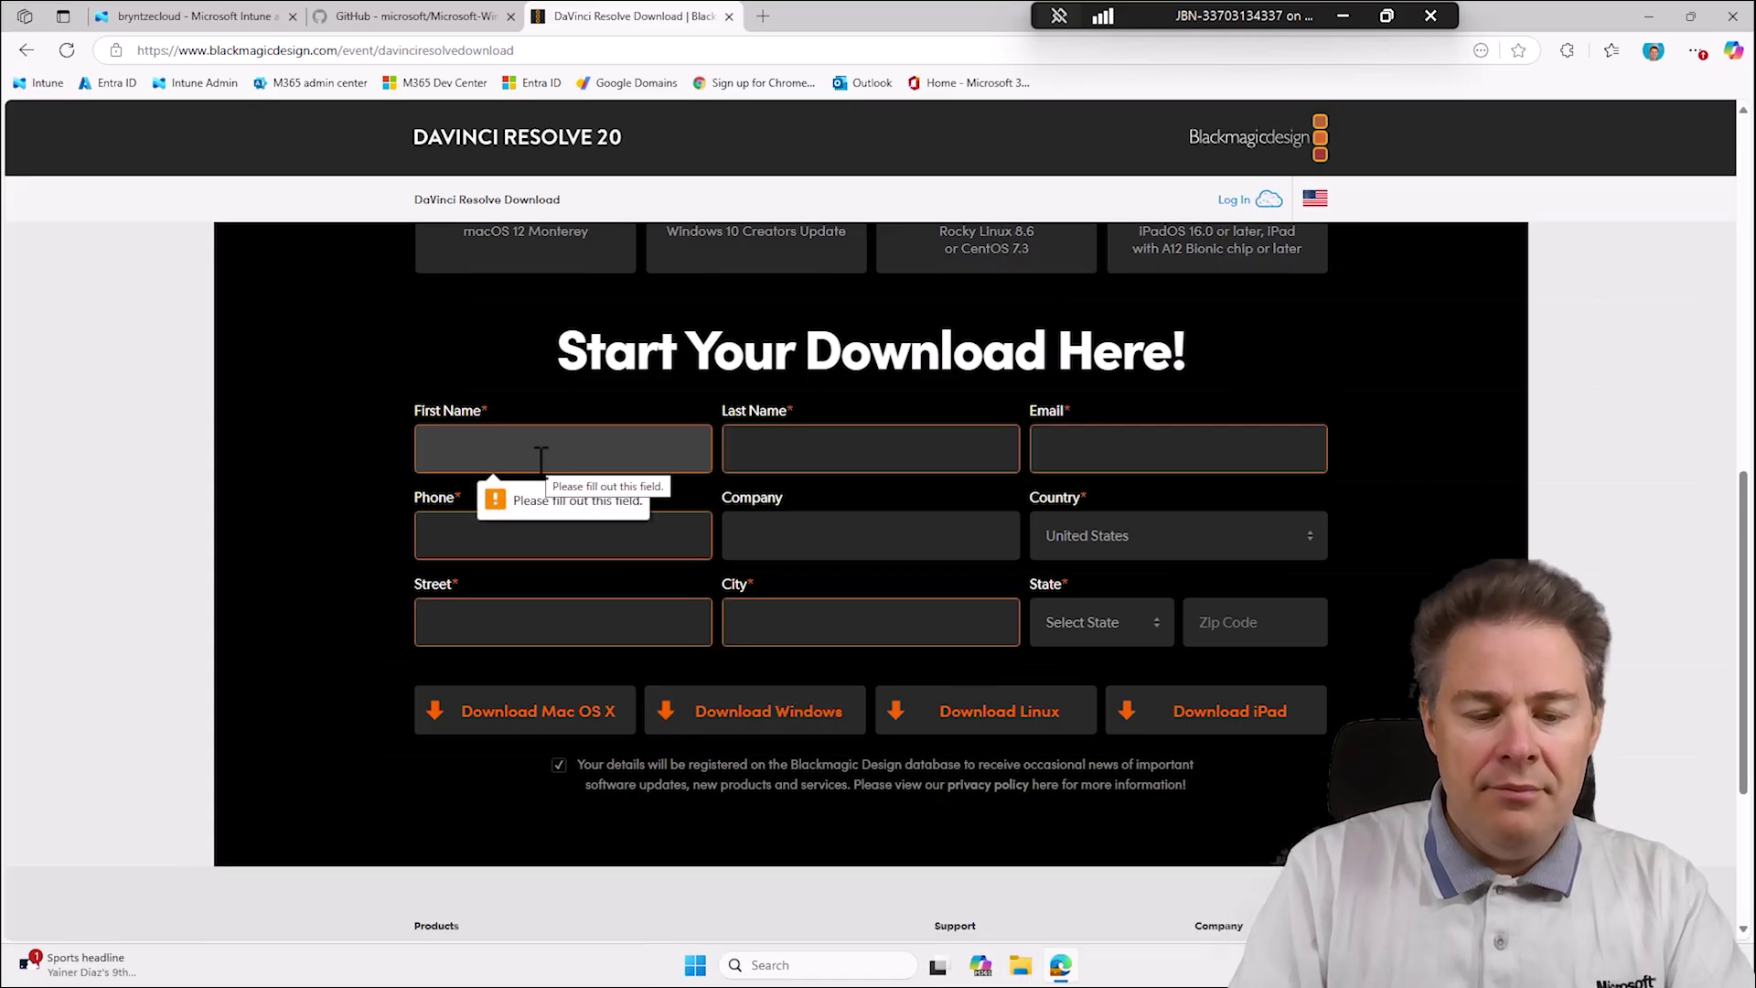
Fill in the form's first name, last name, e-mail and phone number.
{"action": "type", "text": "John"}
{"action": "type", "text": " Br"}
{"action": "key", "text": "BackSpace"}
{"action": "key", "text": "BackSpace"}
{"action": "key", "text": "BackSpace"}
{"action": "key", "text": "Tab"}
{"action": "type", "text": "Bryntze"}
{"action": "key", "text": "Tab"}
Enter company, country, street, city, region and postal code, then start the Windows download.
{"action": "key", "text": "Tab"}
{"action": "left_click", "coordinate": [902, 535]}
{"action": "type", "text": "JBN\tFrance\tRue de la Paris"}
{"action": "key", "text": "Tab"}
{"action": "type", "text": "Paris"}
{"action": "key", "text": "Tab"}
{"action": "type", "text": "Ile De France"}
{"action": "key", "text": "Tab"}
{"action": "type", "text": "75008"}
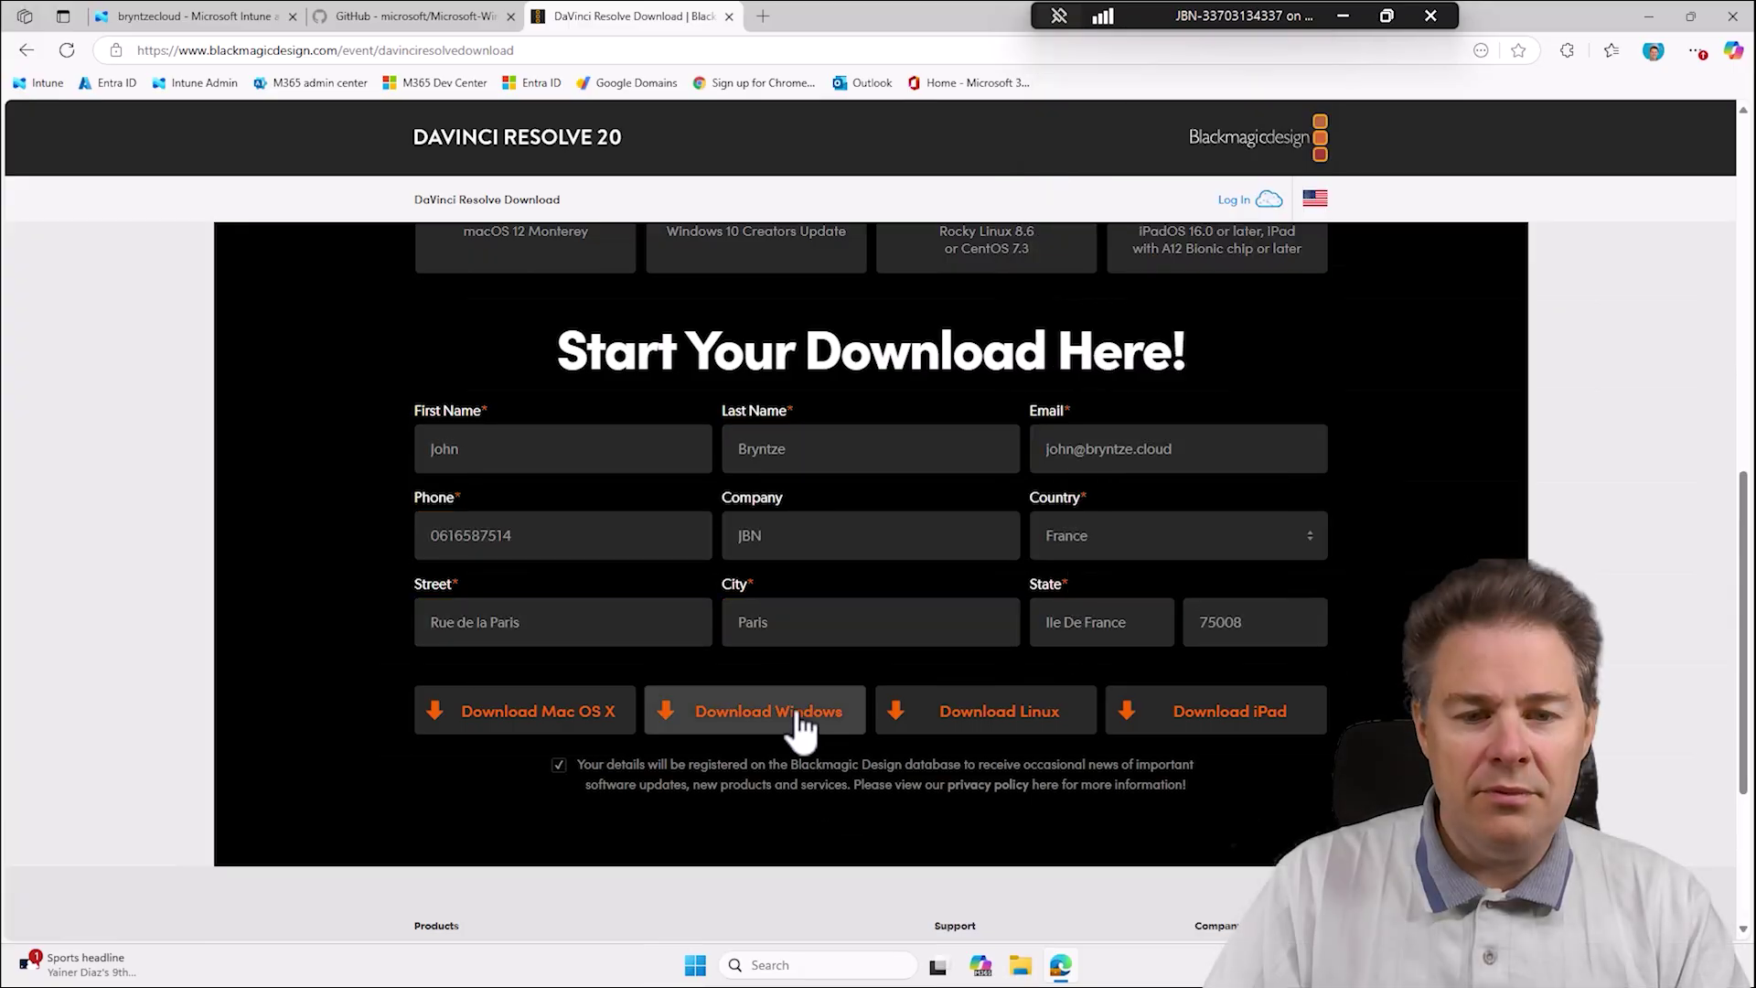
{"action": "left_click", "coordinate": [798, 723]}
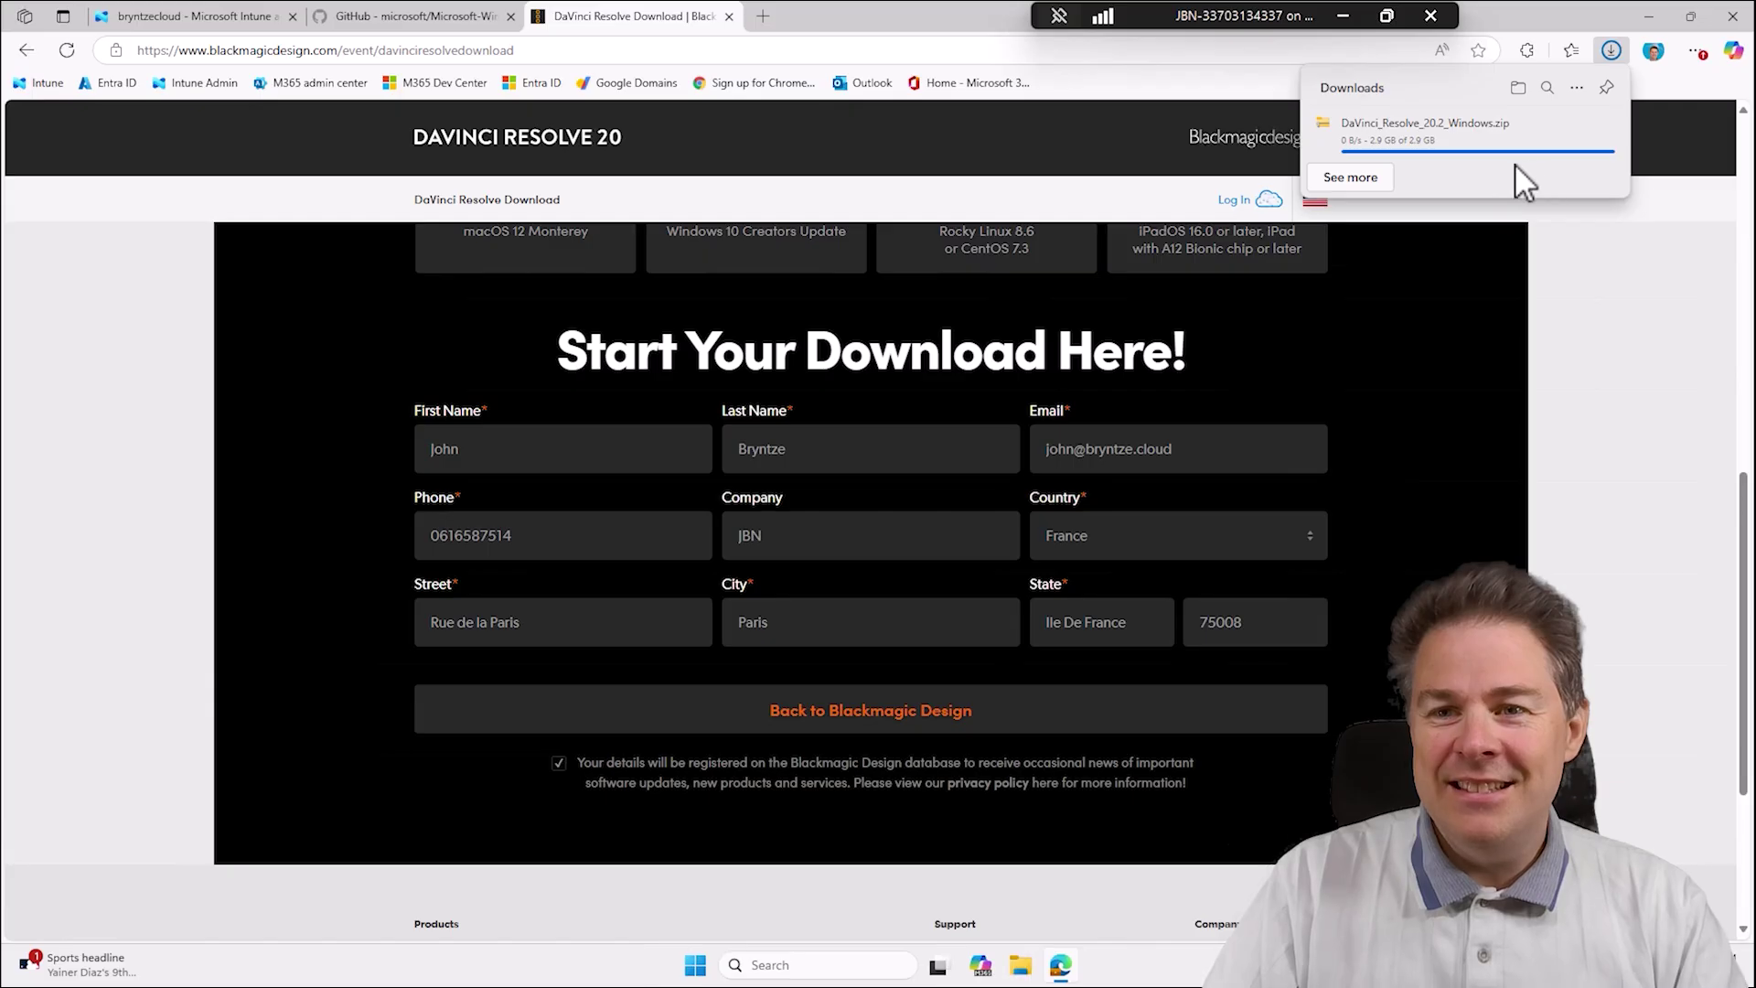
Delete the two old FileZilla folders from Downloads.
{"action": "left_click", "coordinate": [1518, 89]}
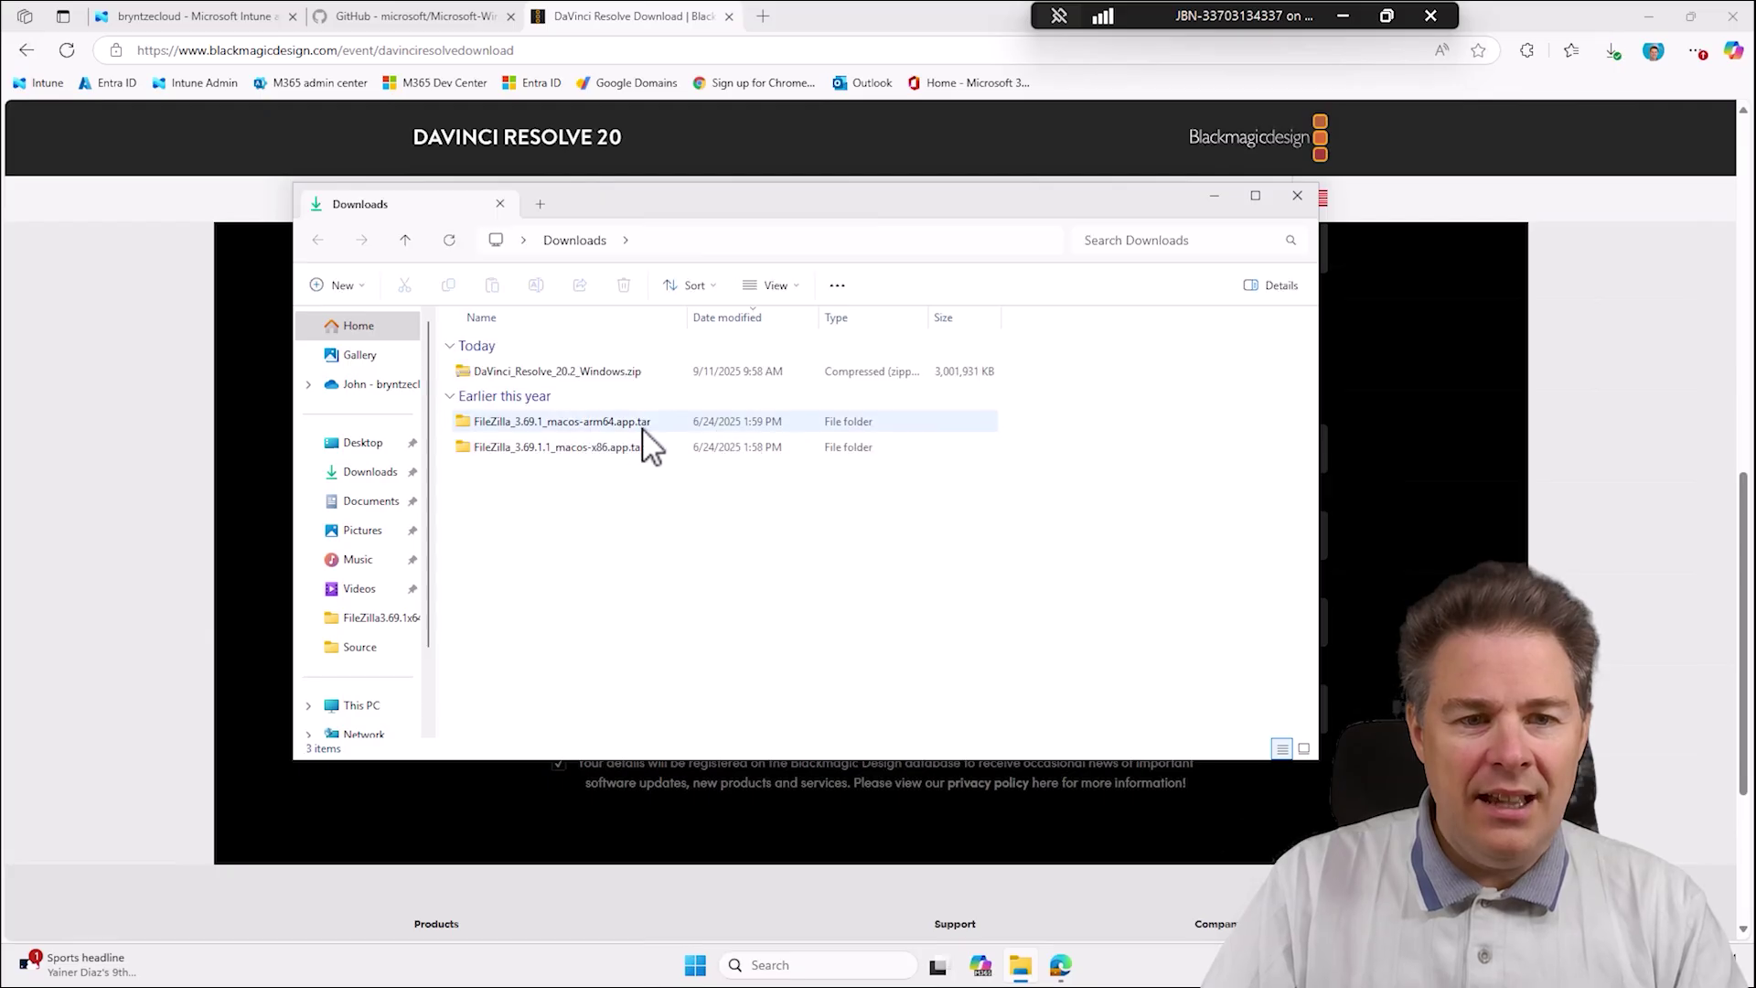
{"action": "left_click", "coordinate": [629, 428]}
{"action": "left_click", "coordinate": [612, 454], "text": "ctrl"}
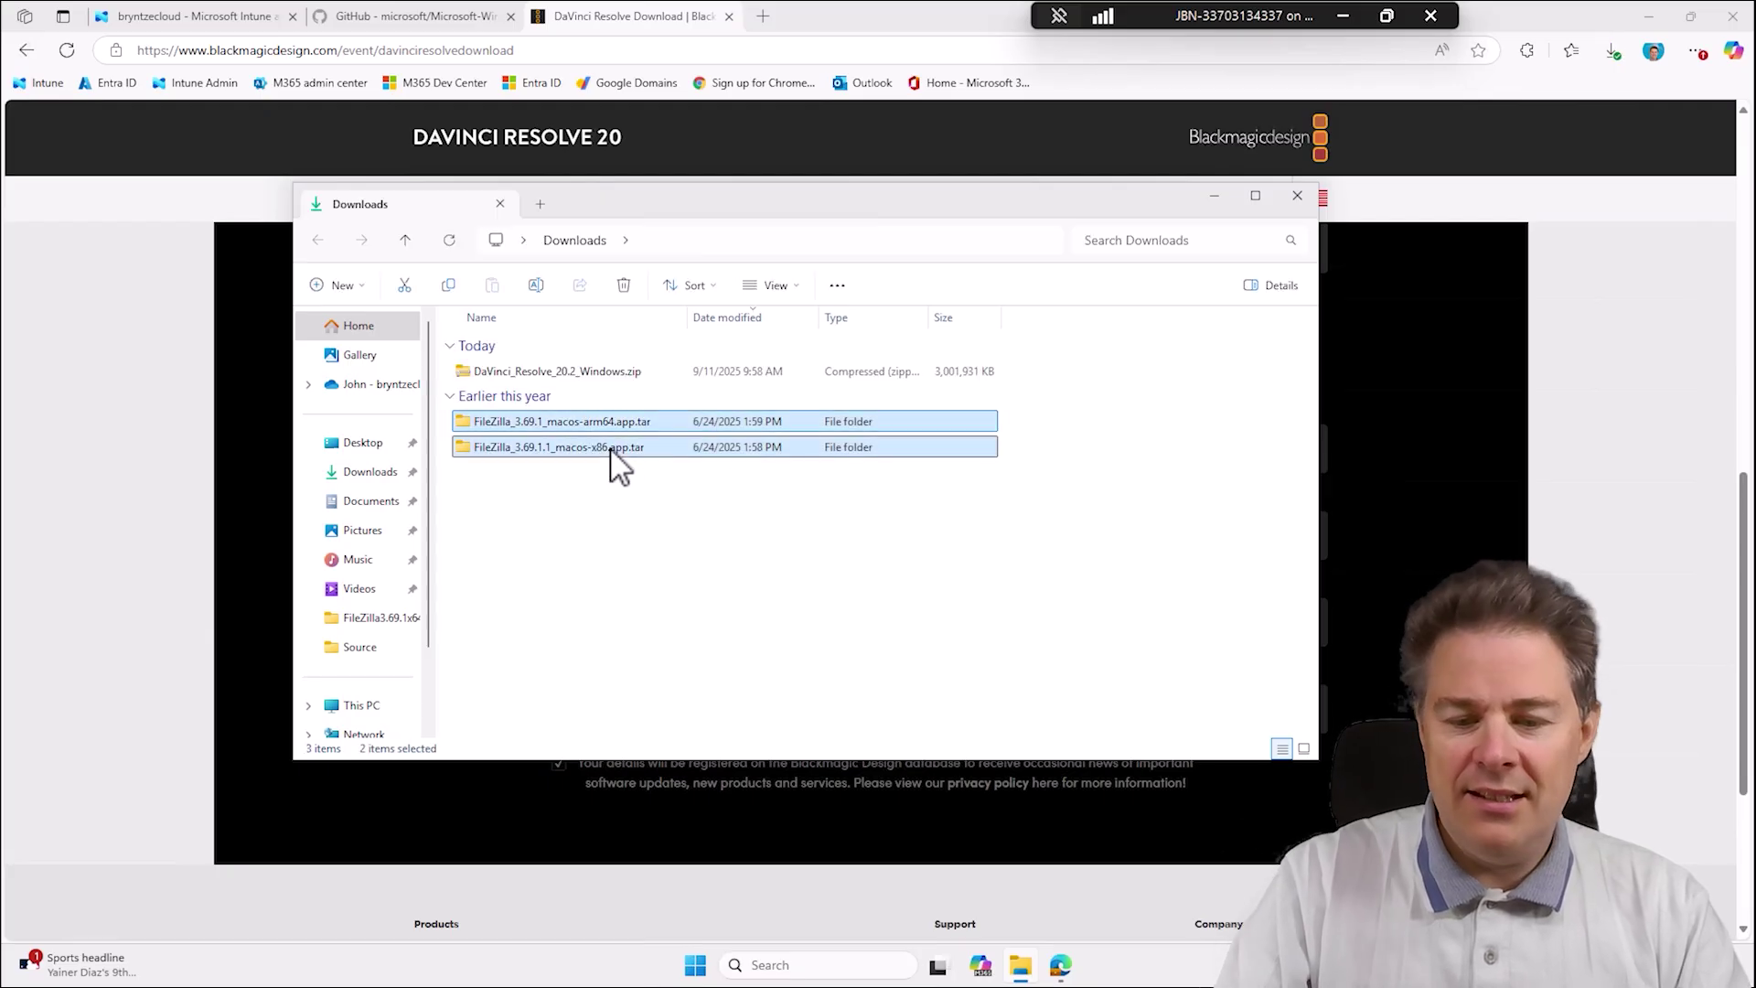
{"action": "key", "text": "Delete"}
Extract the DaVinci Resolve zip into its suggested folder.
{"action": "left_click", "coordinate": [629, 373]}
{"action": "left_click", "coordinate": [626, 391]}
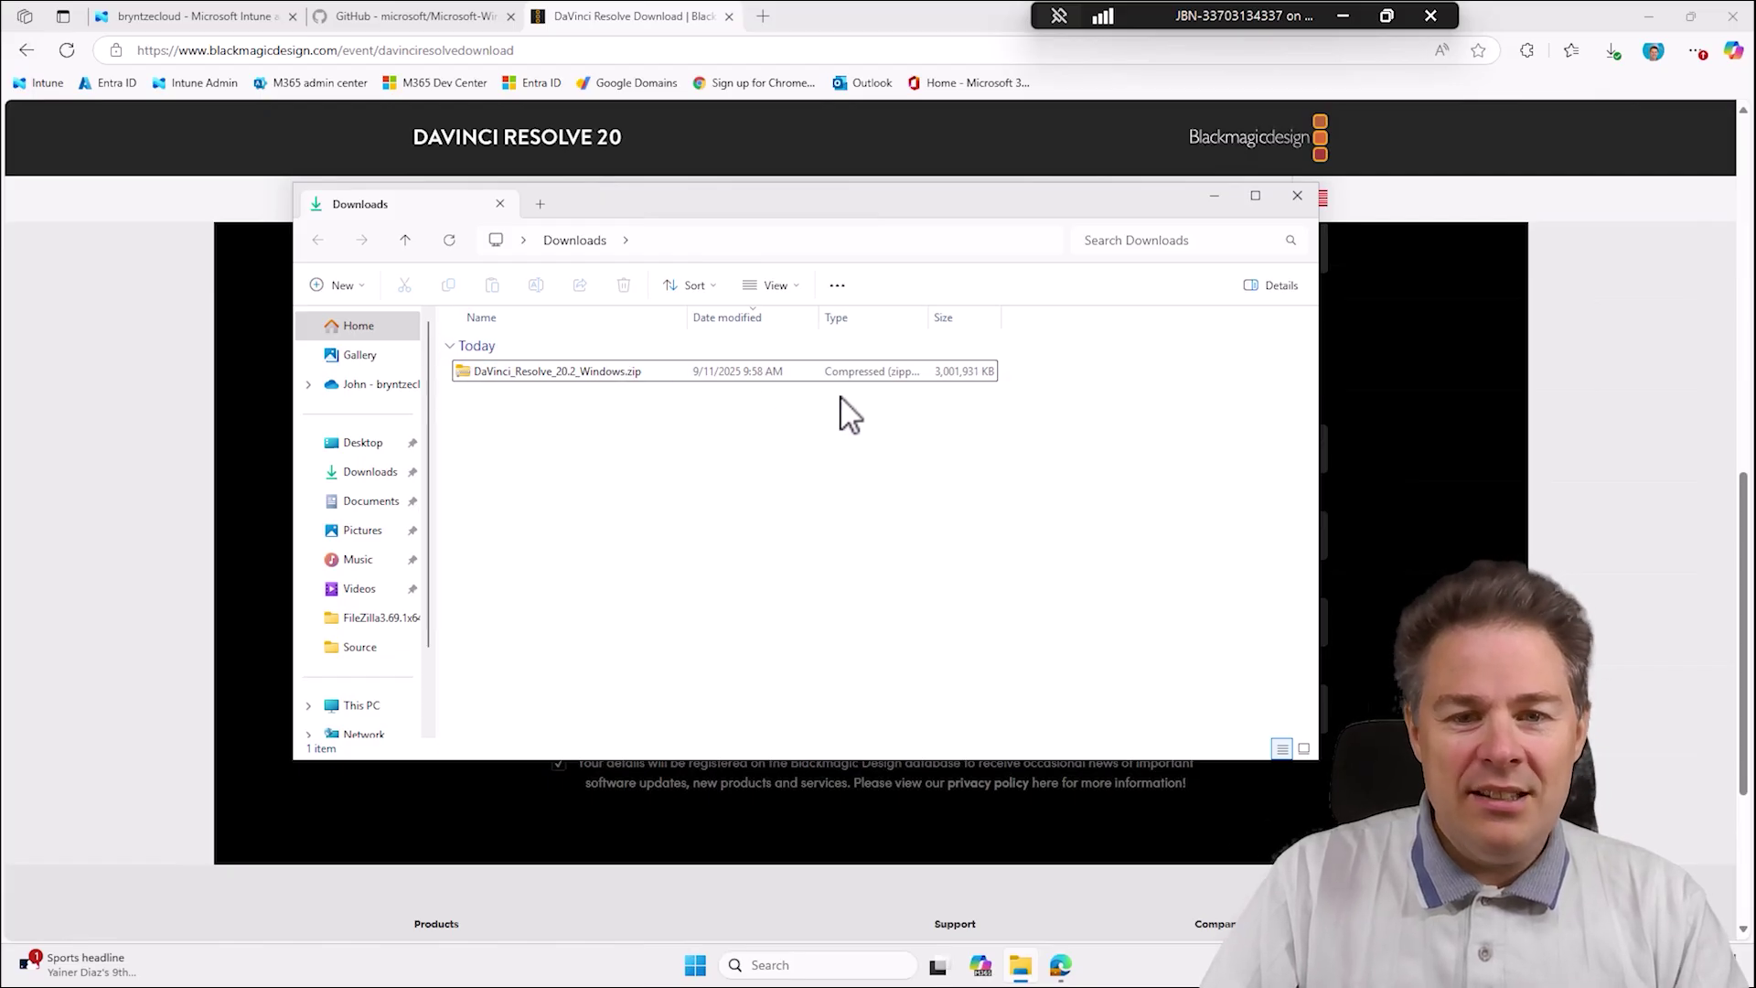
{"action": "left_click", "coordinate": [556, 375]}
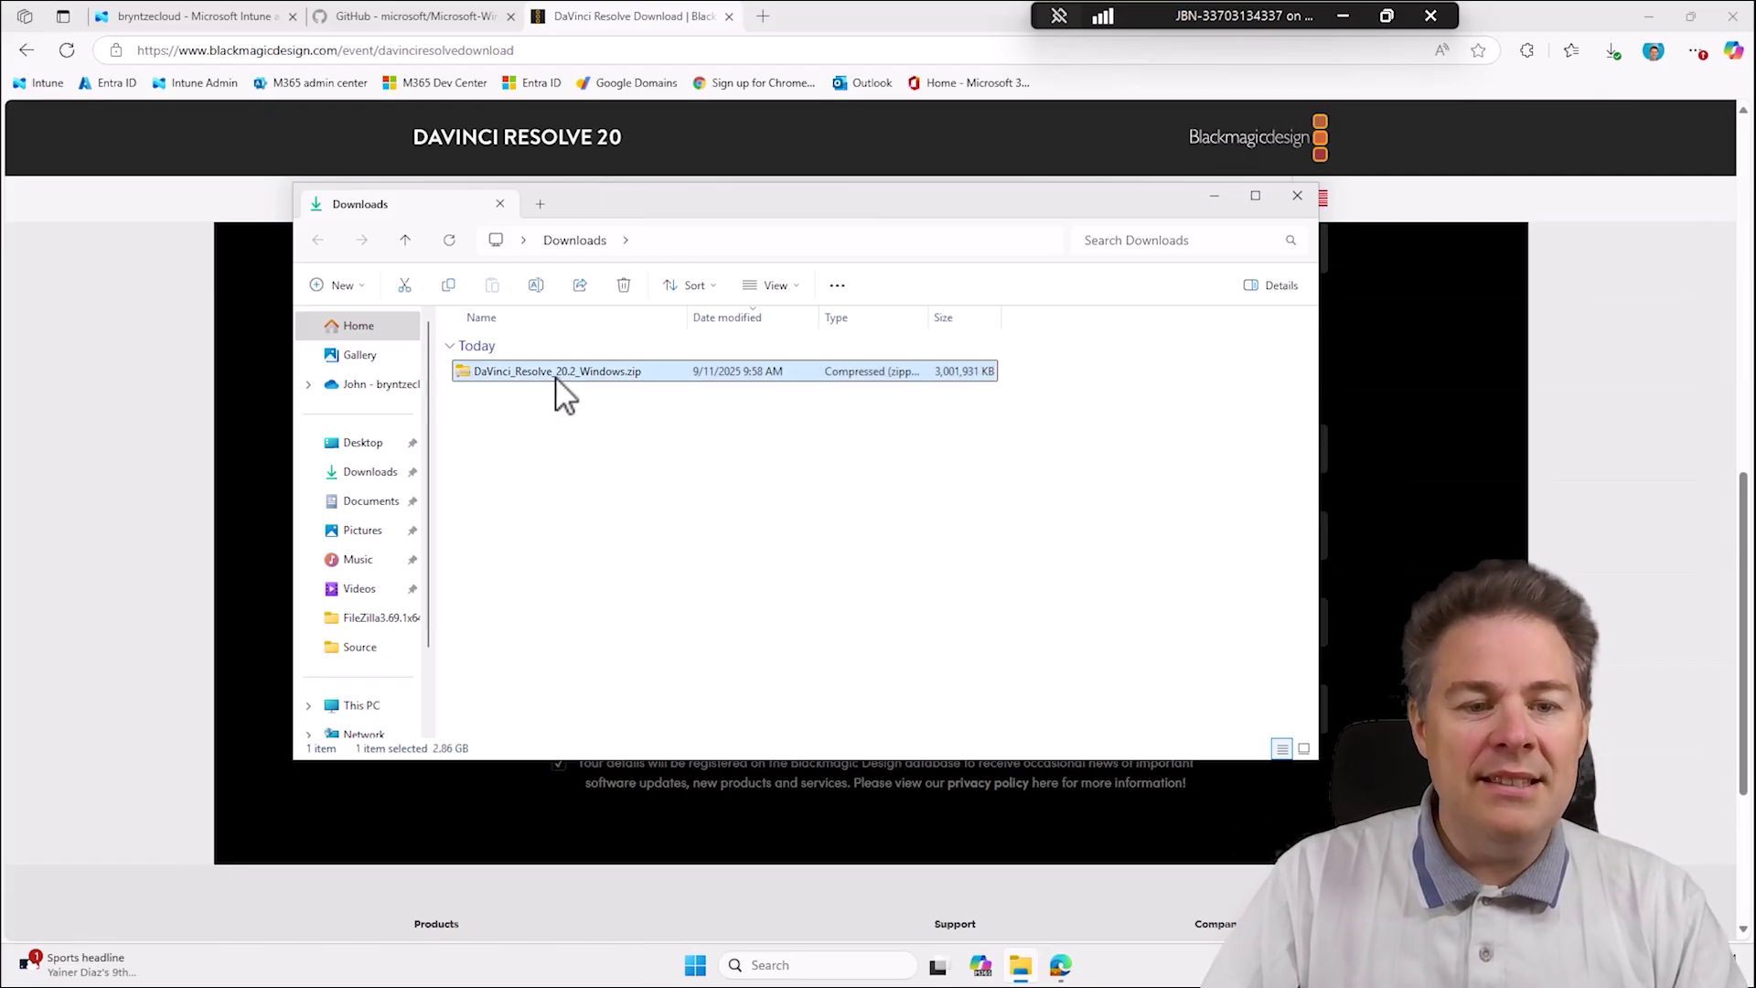
{"action": "right_click", "coordinate": [556, 378]}
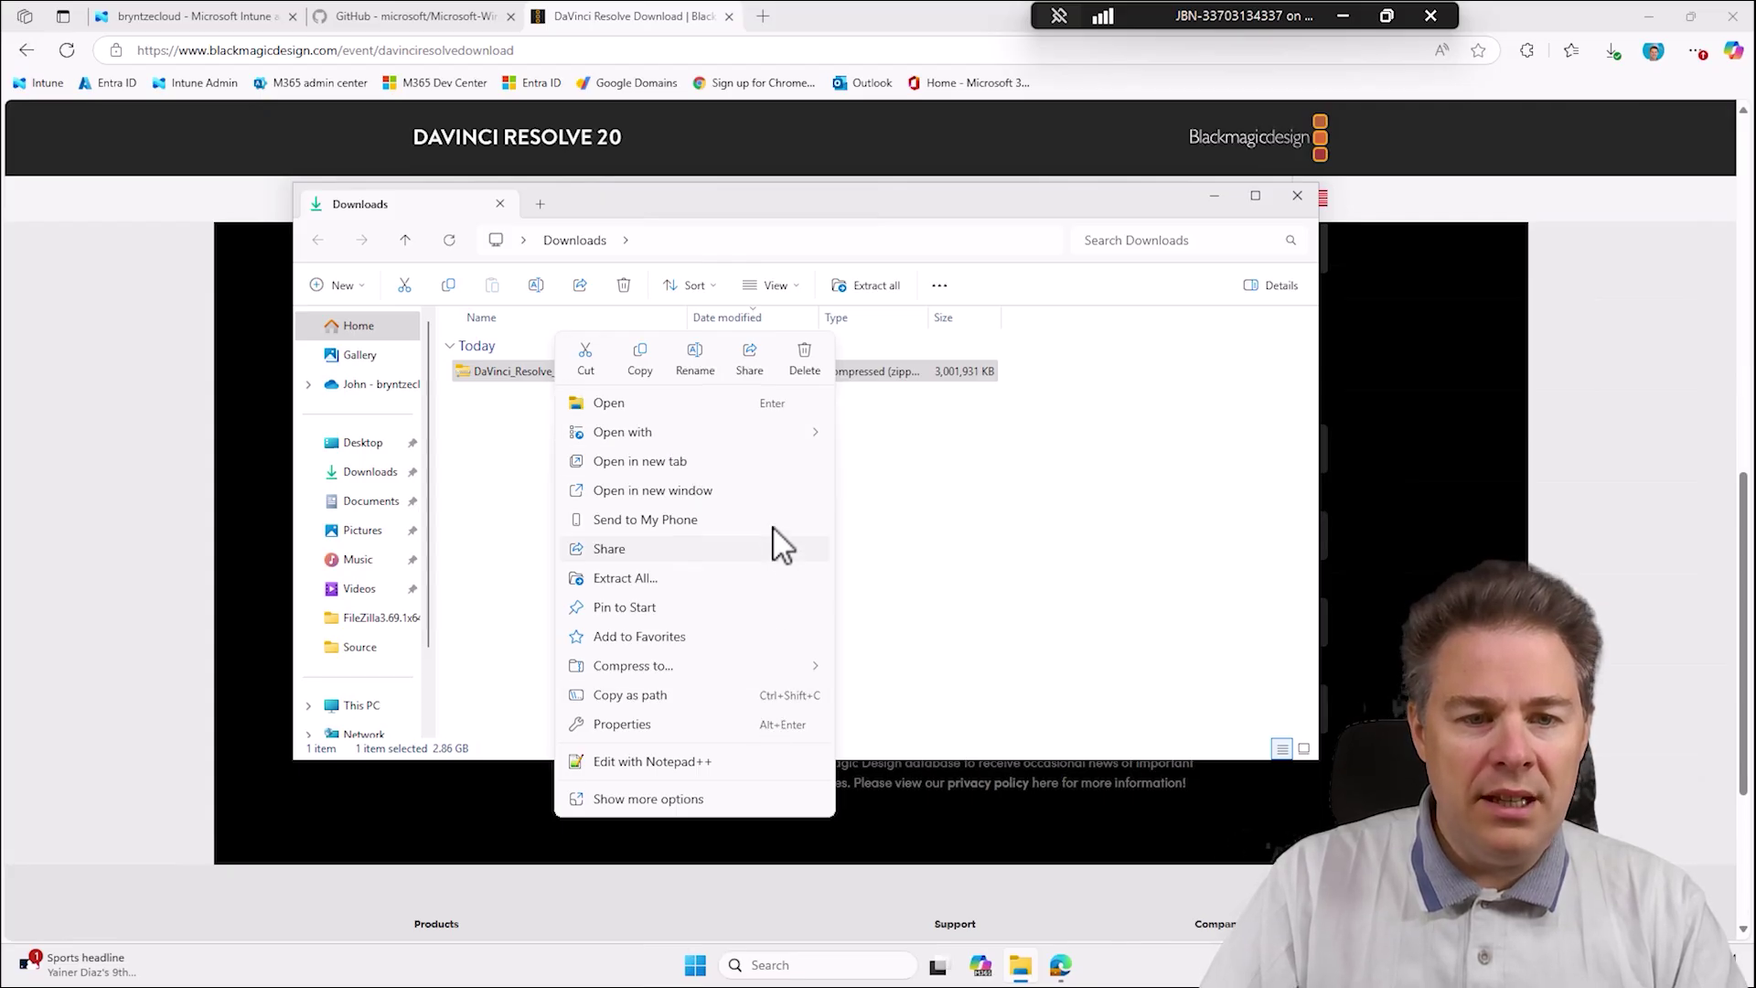
{"action": "left_click", "coordinate": [660, 580]}
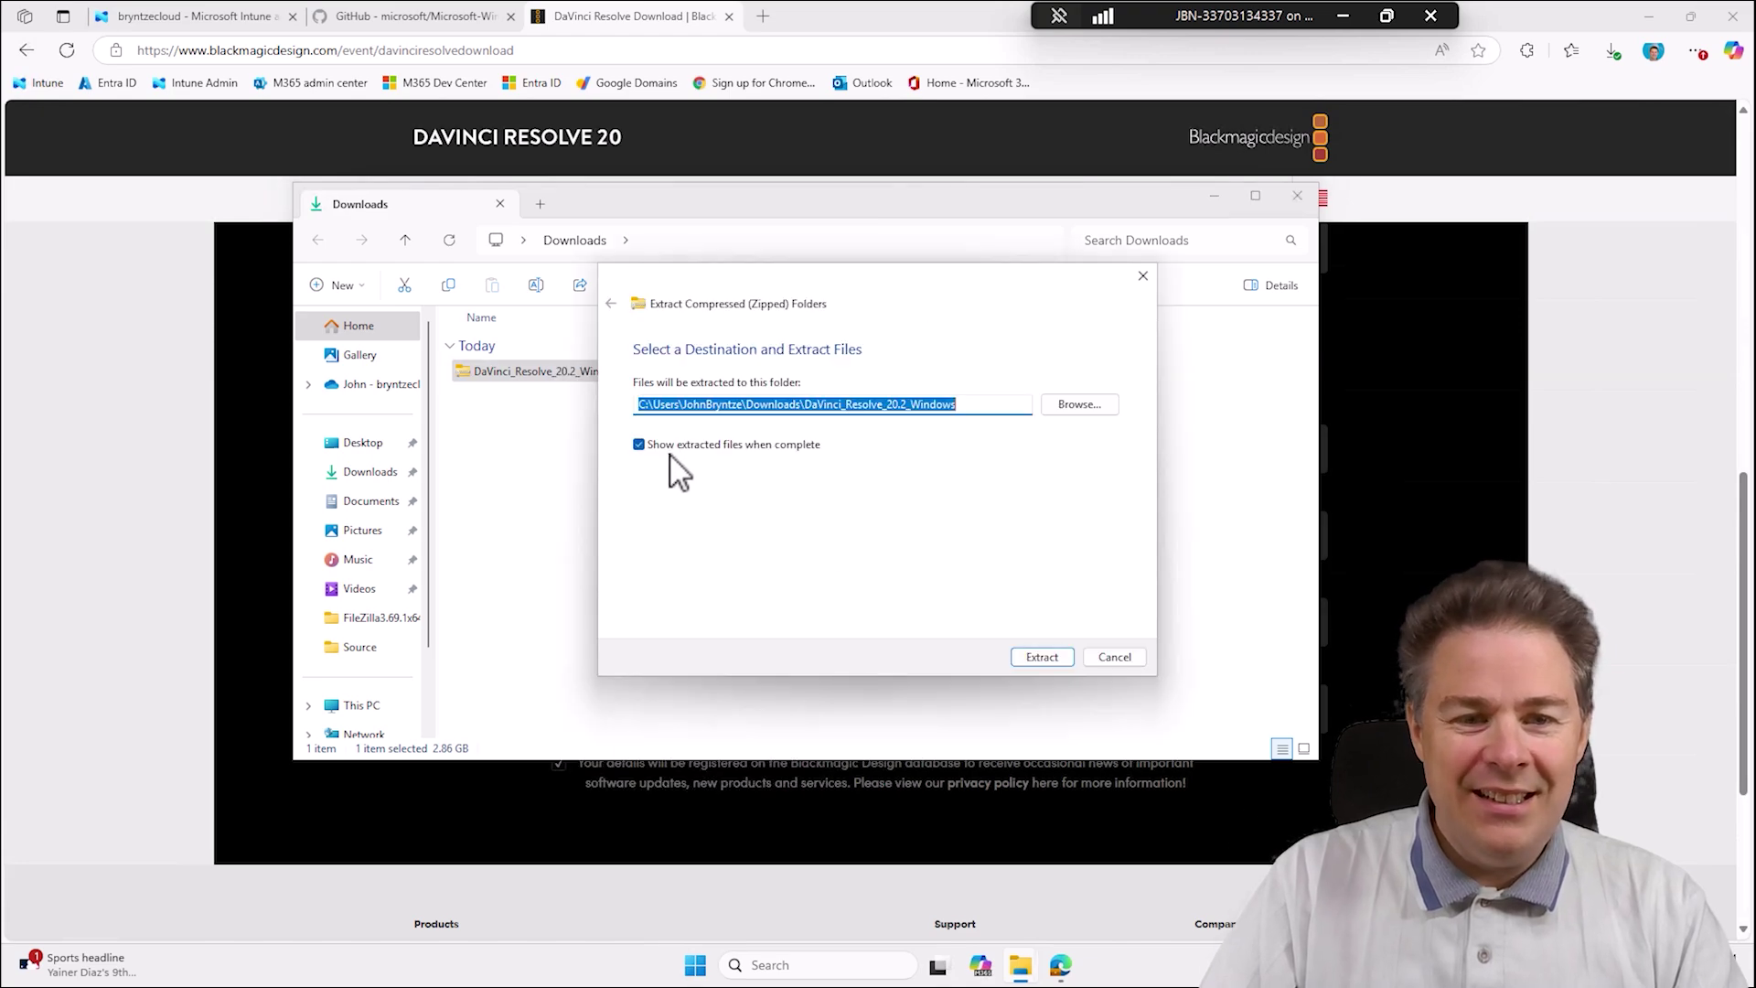
{"action": "left_click", "coordinate": [1040, 661]}
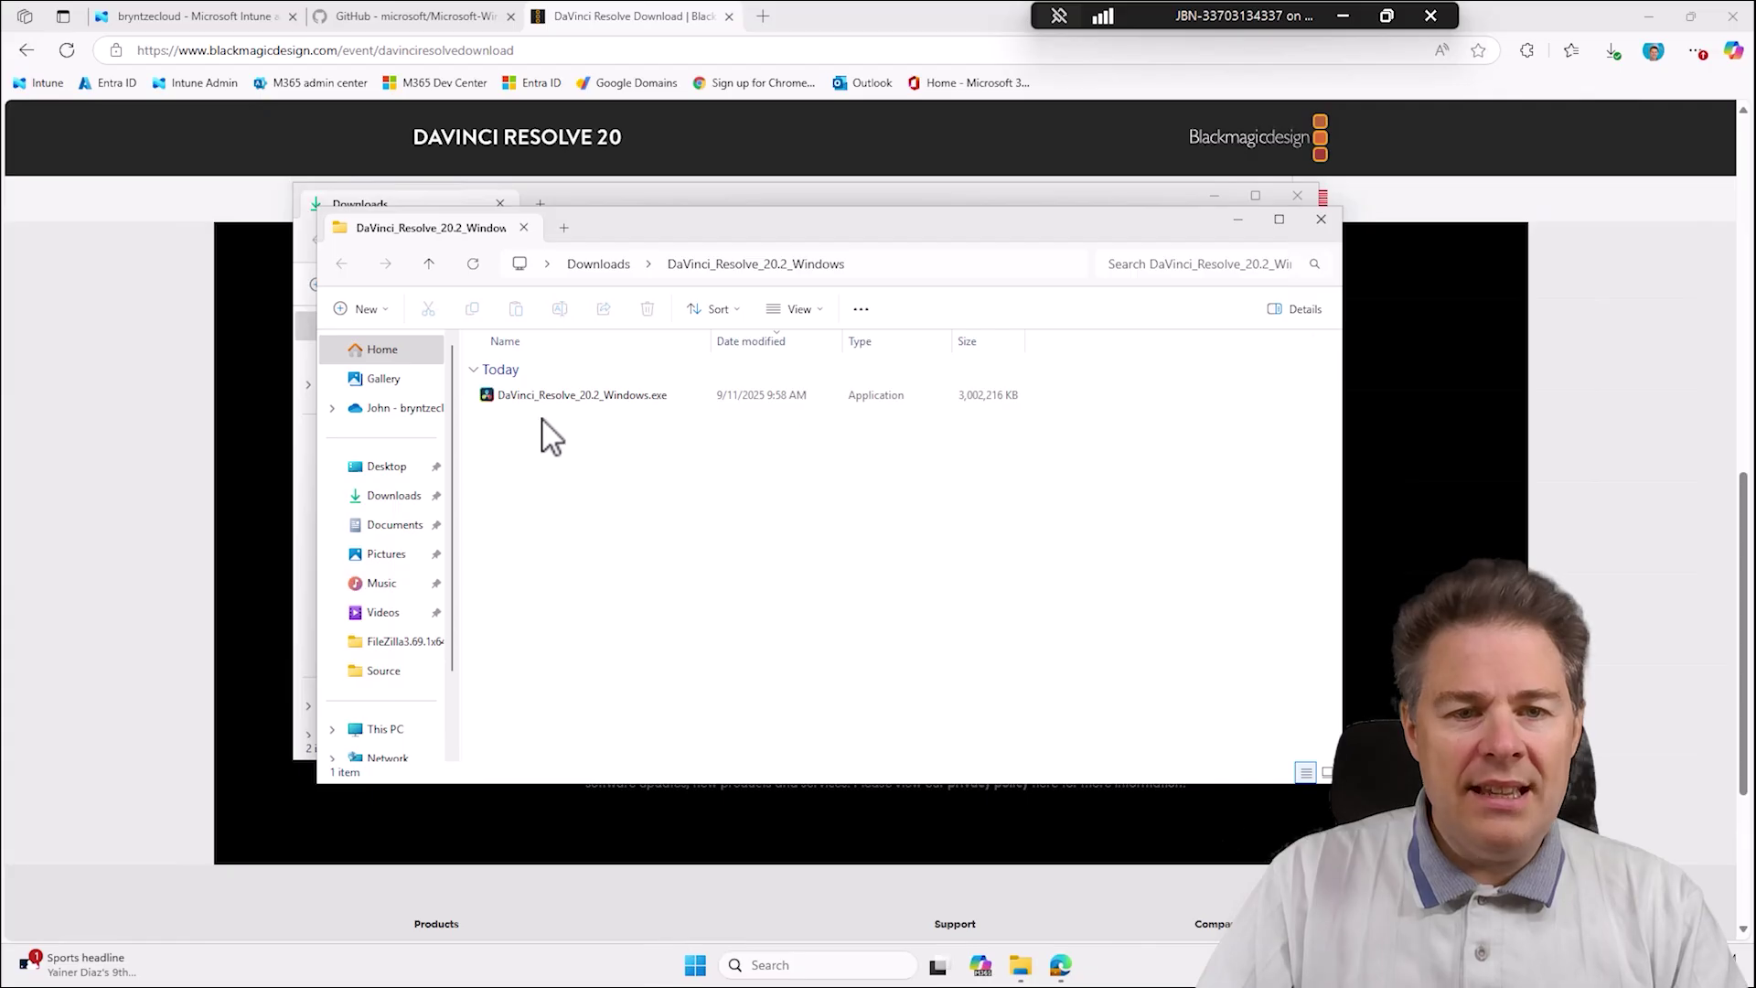
Cut the extracted DaVinci_Resolve_20.2_Windows.exe installer.
{"action": "left_click", "coordinate": [591, 400]}
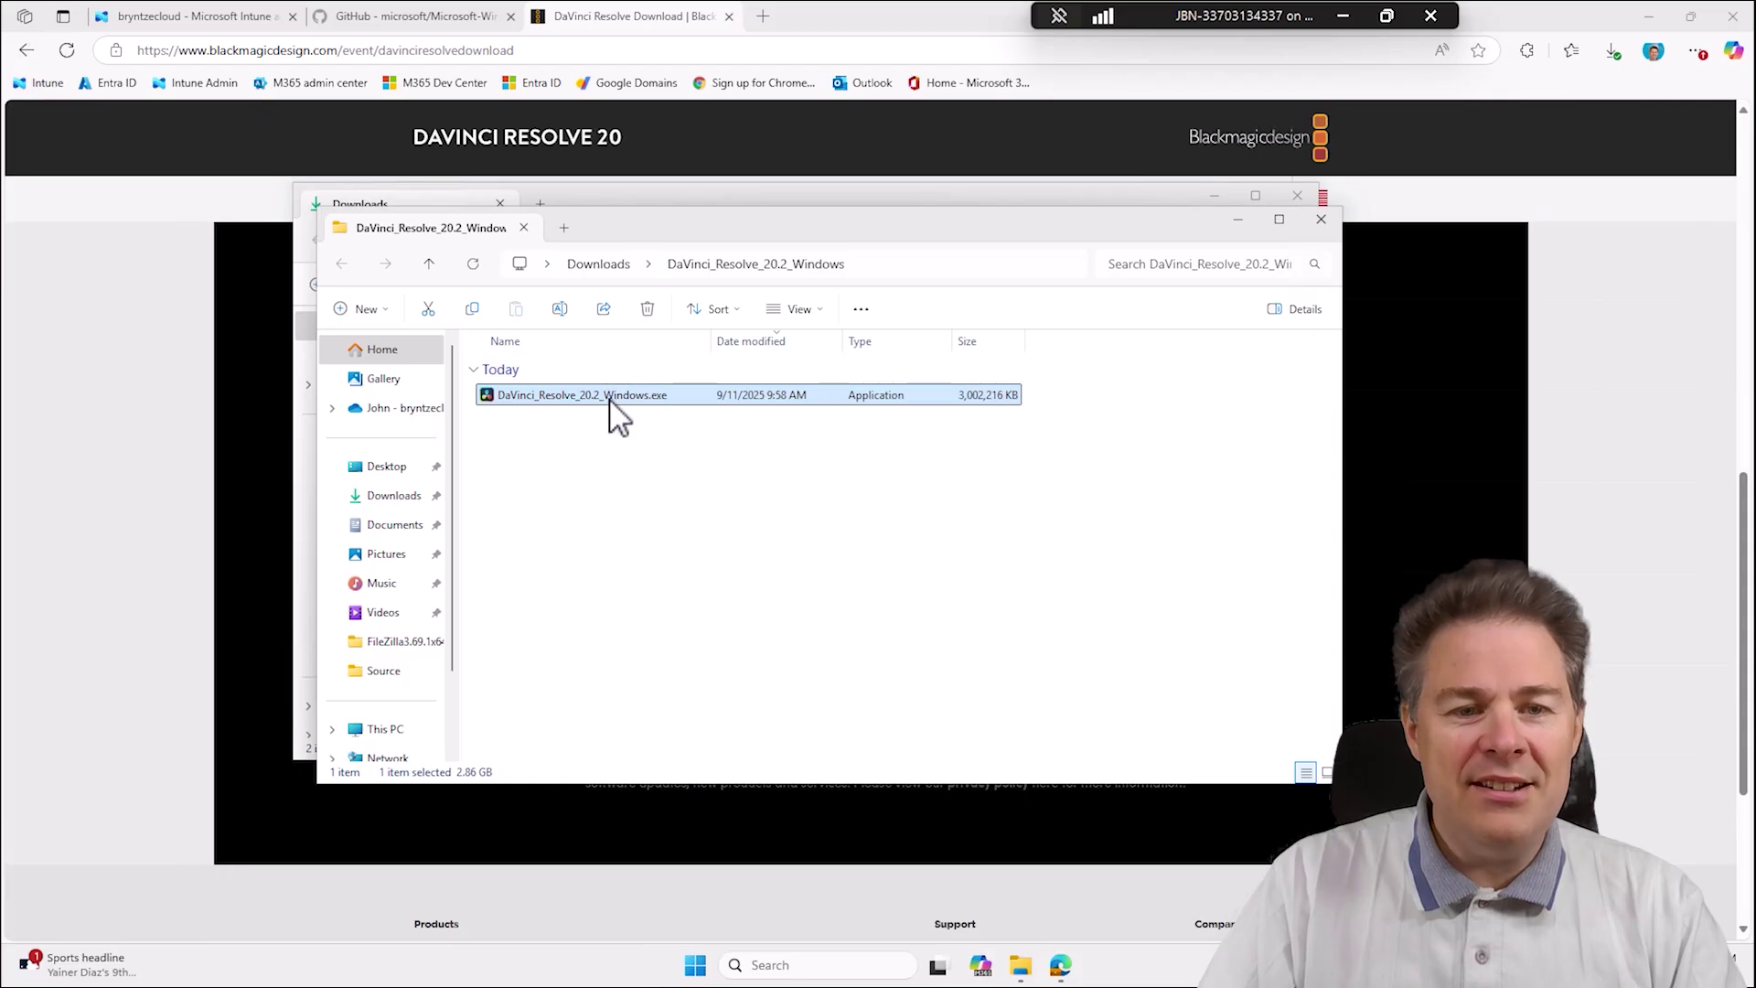
{"action": "right_click", "coordinate": [610, 416]}
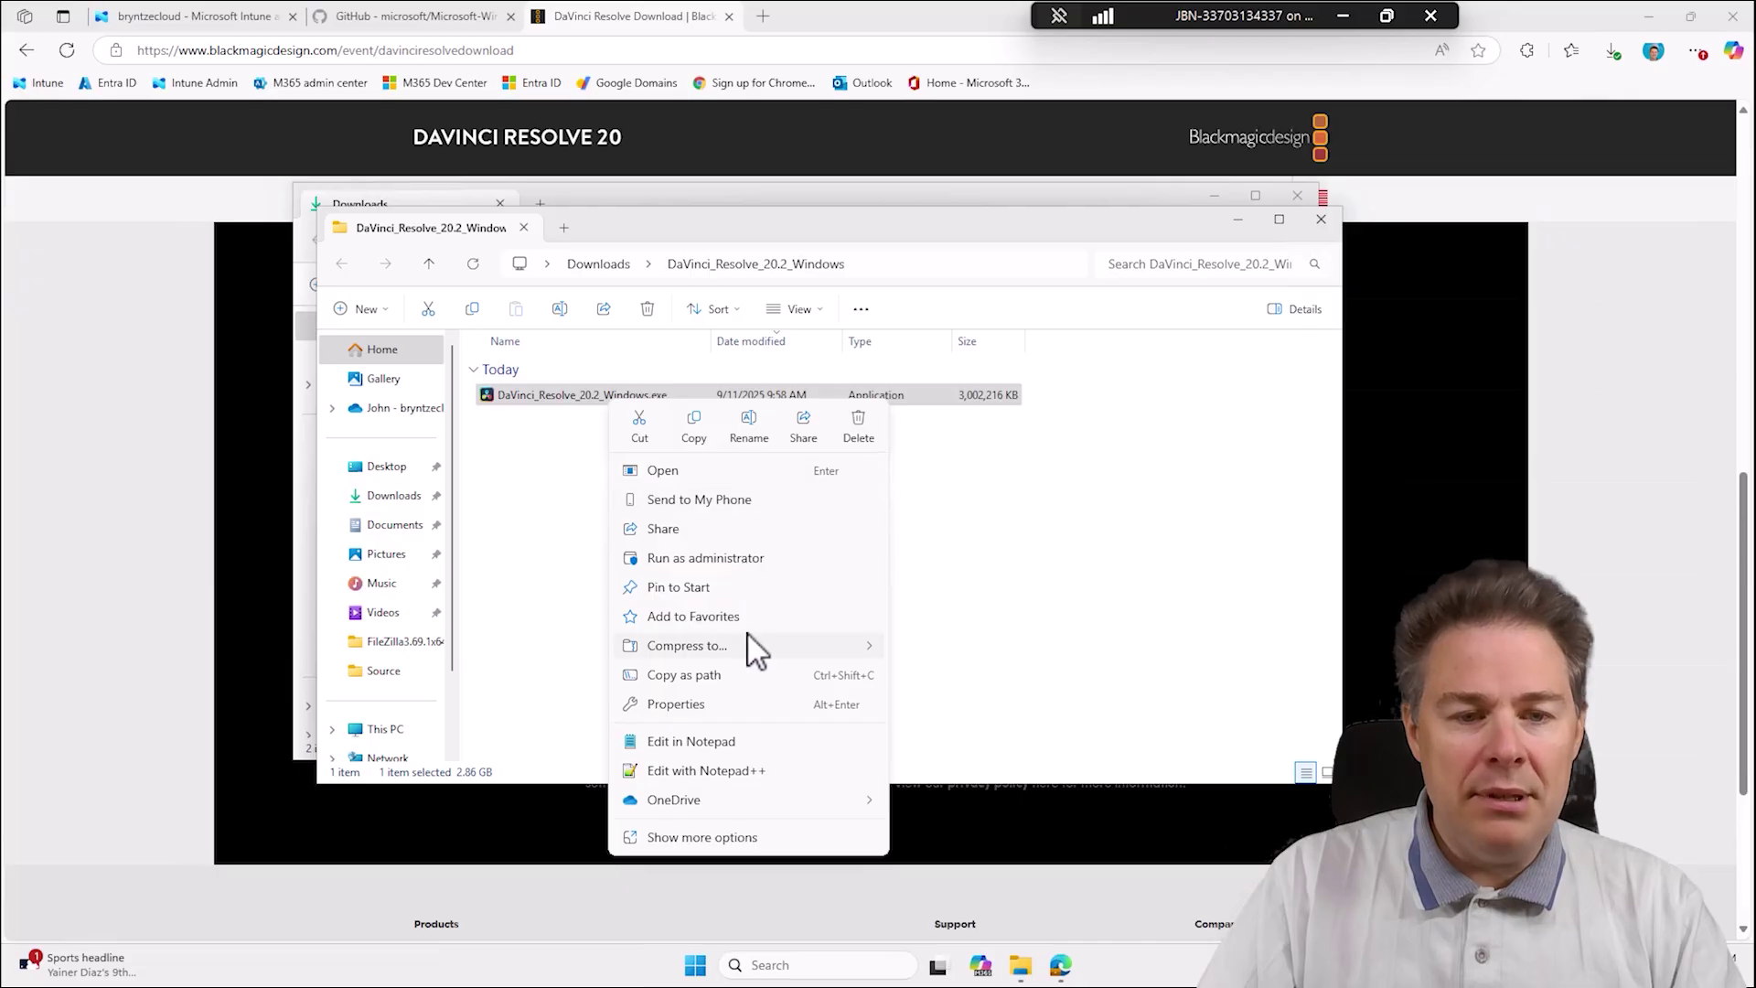
{"action": "left_click", "coordinate": [640, 430]}
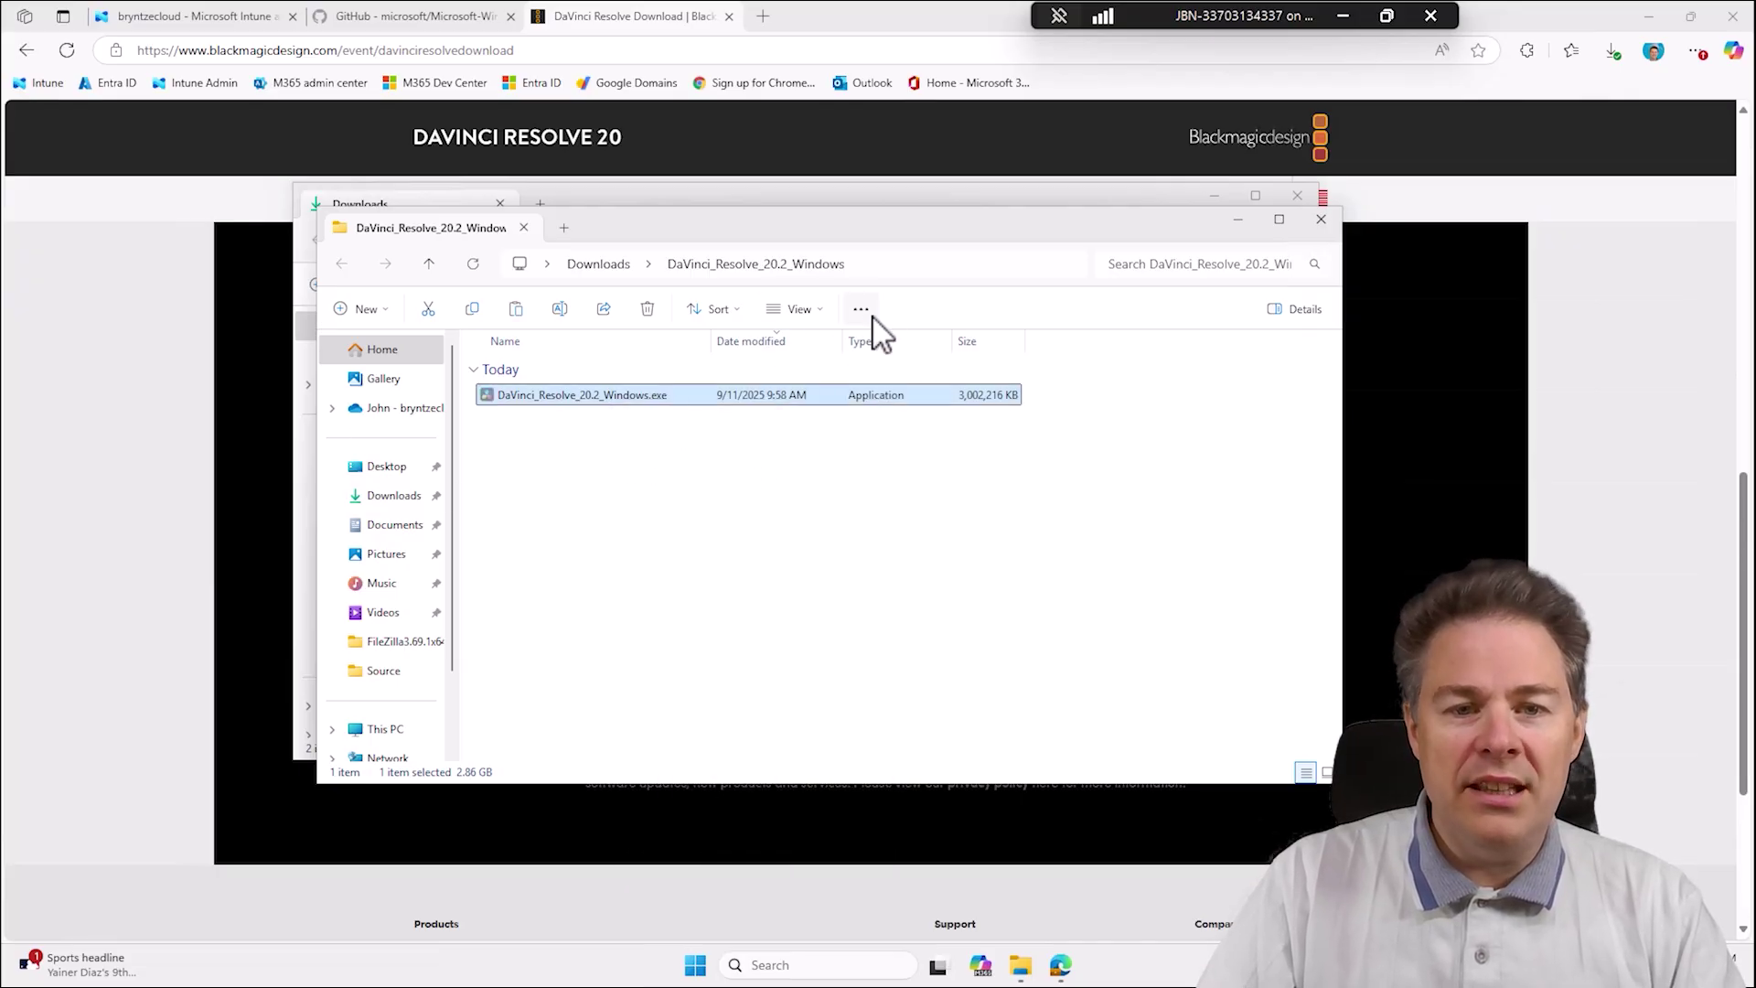
{"action": "left_click", "coordinate": [889, 265]}
Navigate to C:\IntunePackages.
{"action": "type", "text": "c"}
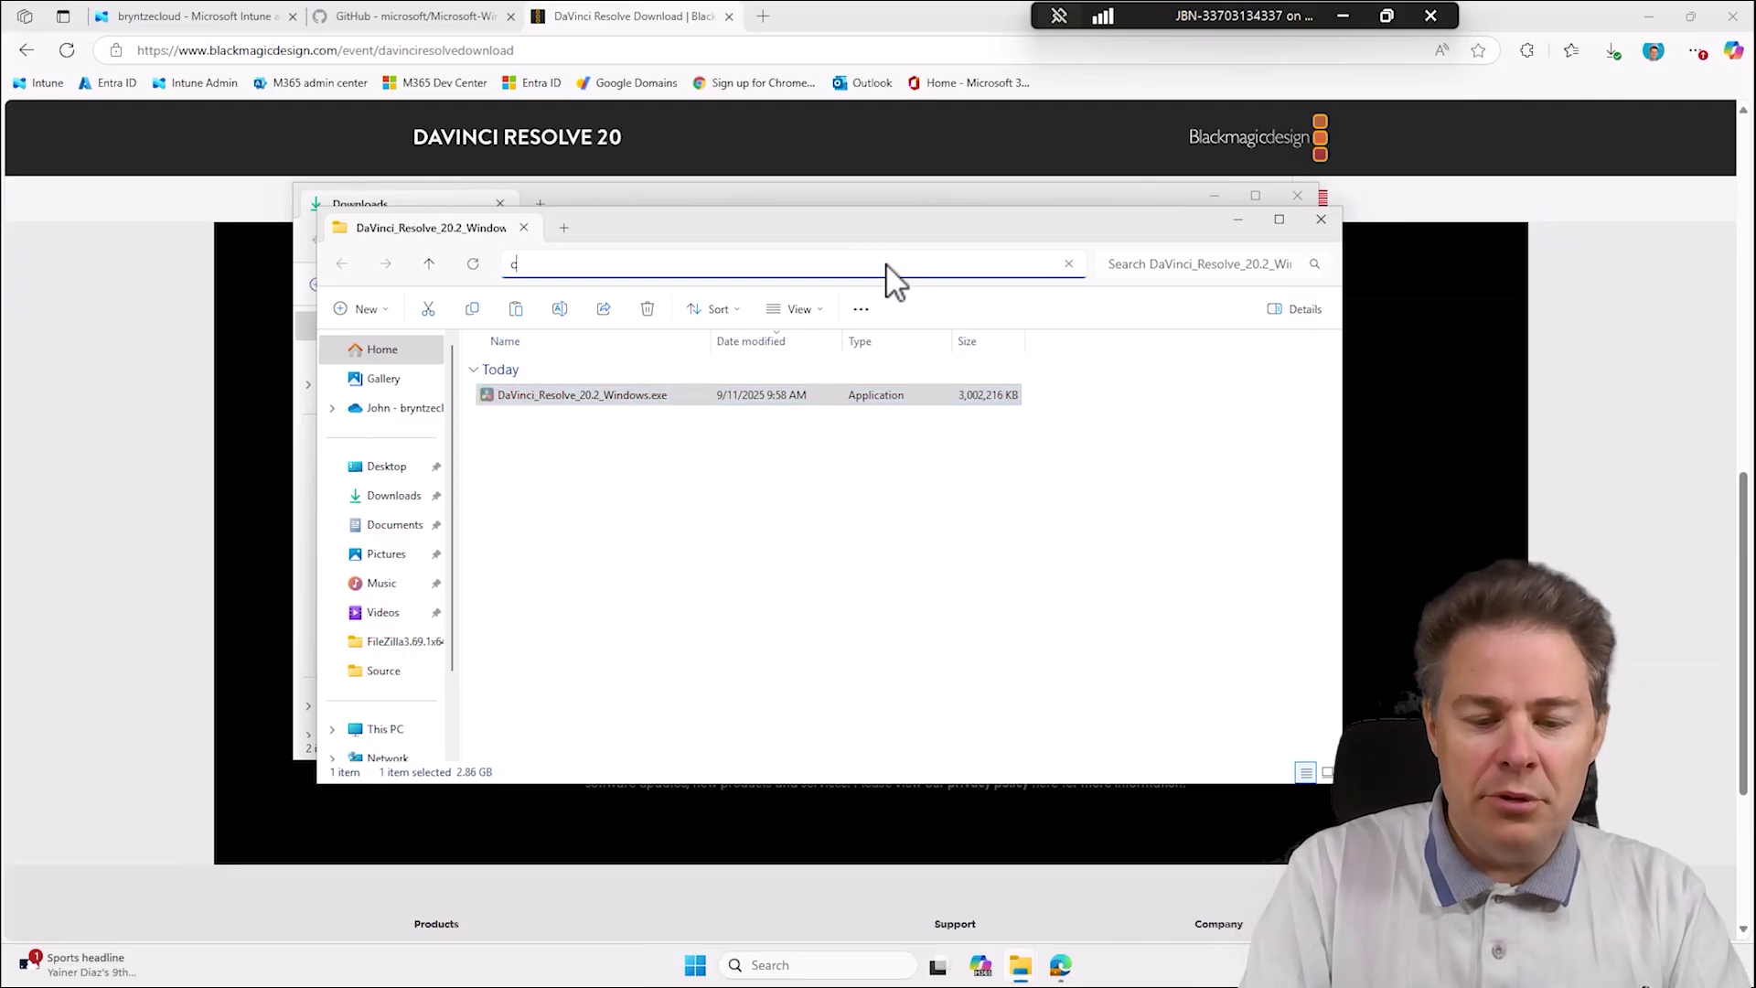
{"action": "type", "text": ":"}
{"action": "key", "text": "Return"}
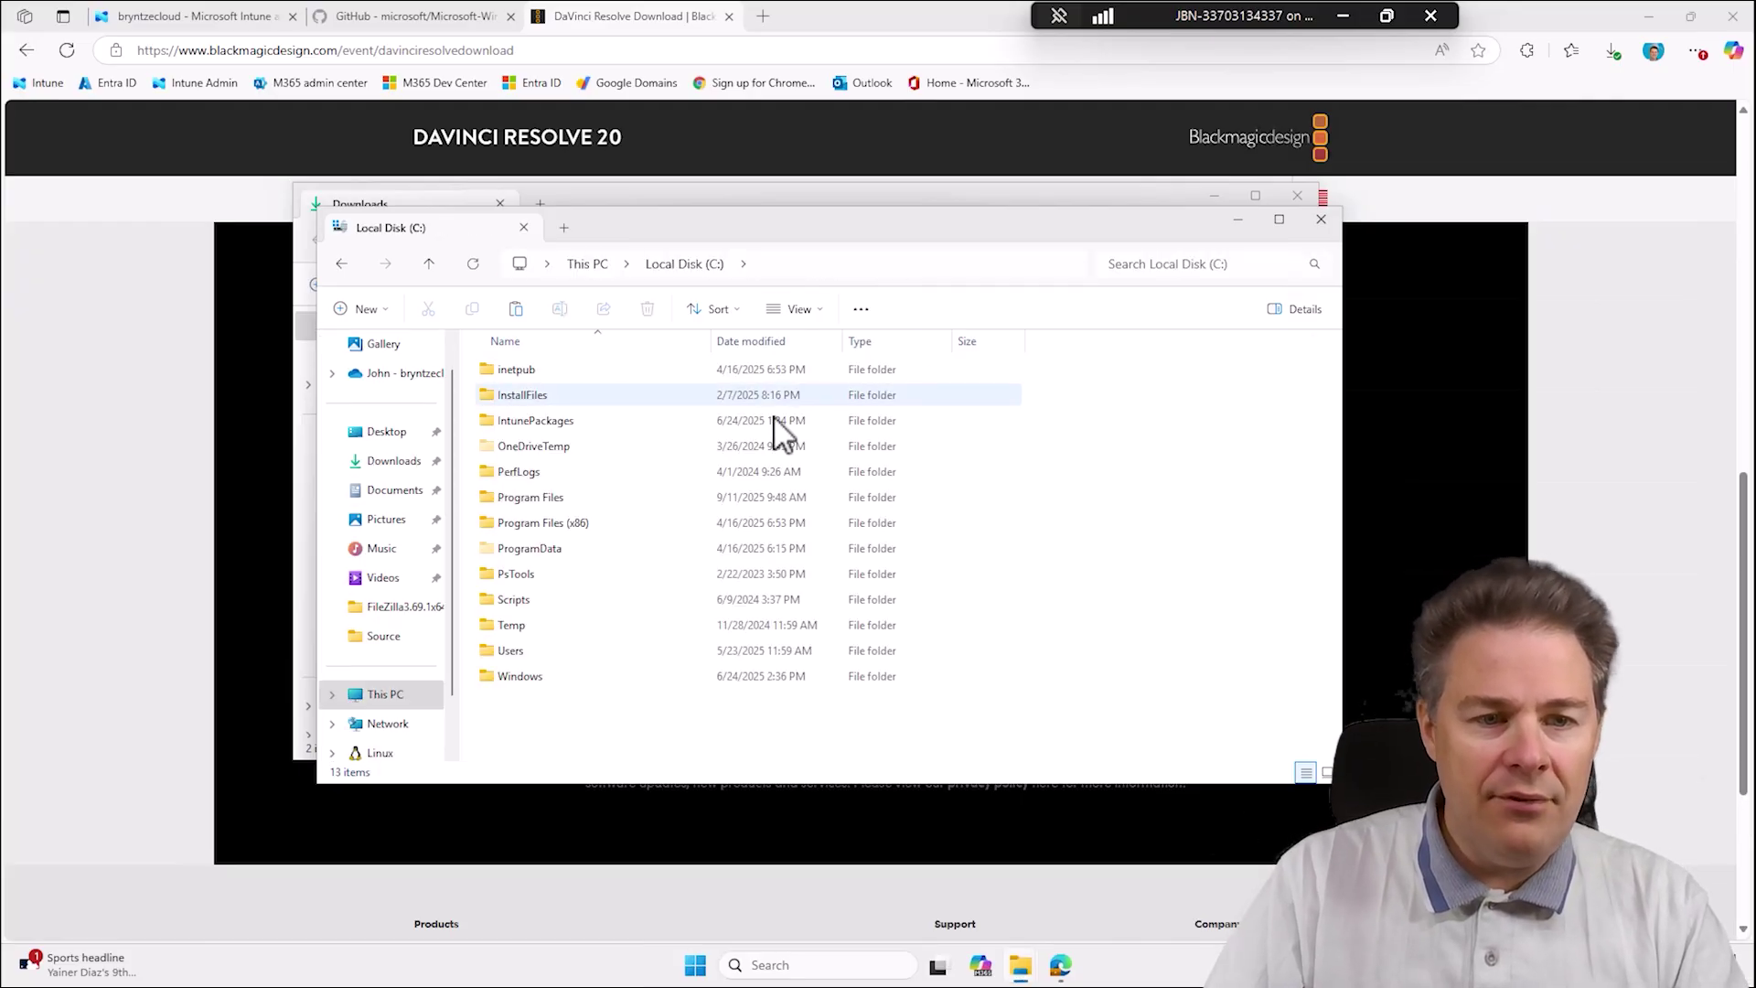
{"action": "double_click", "coordinate": [568, 422]}
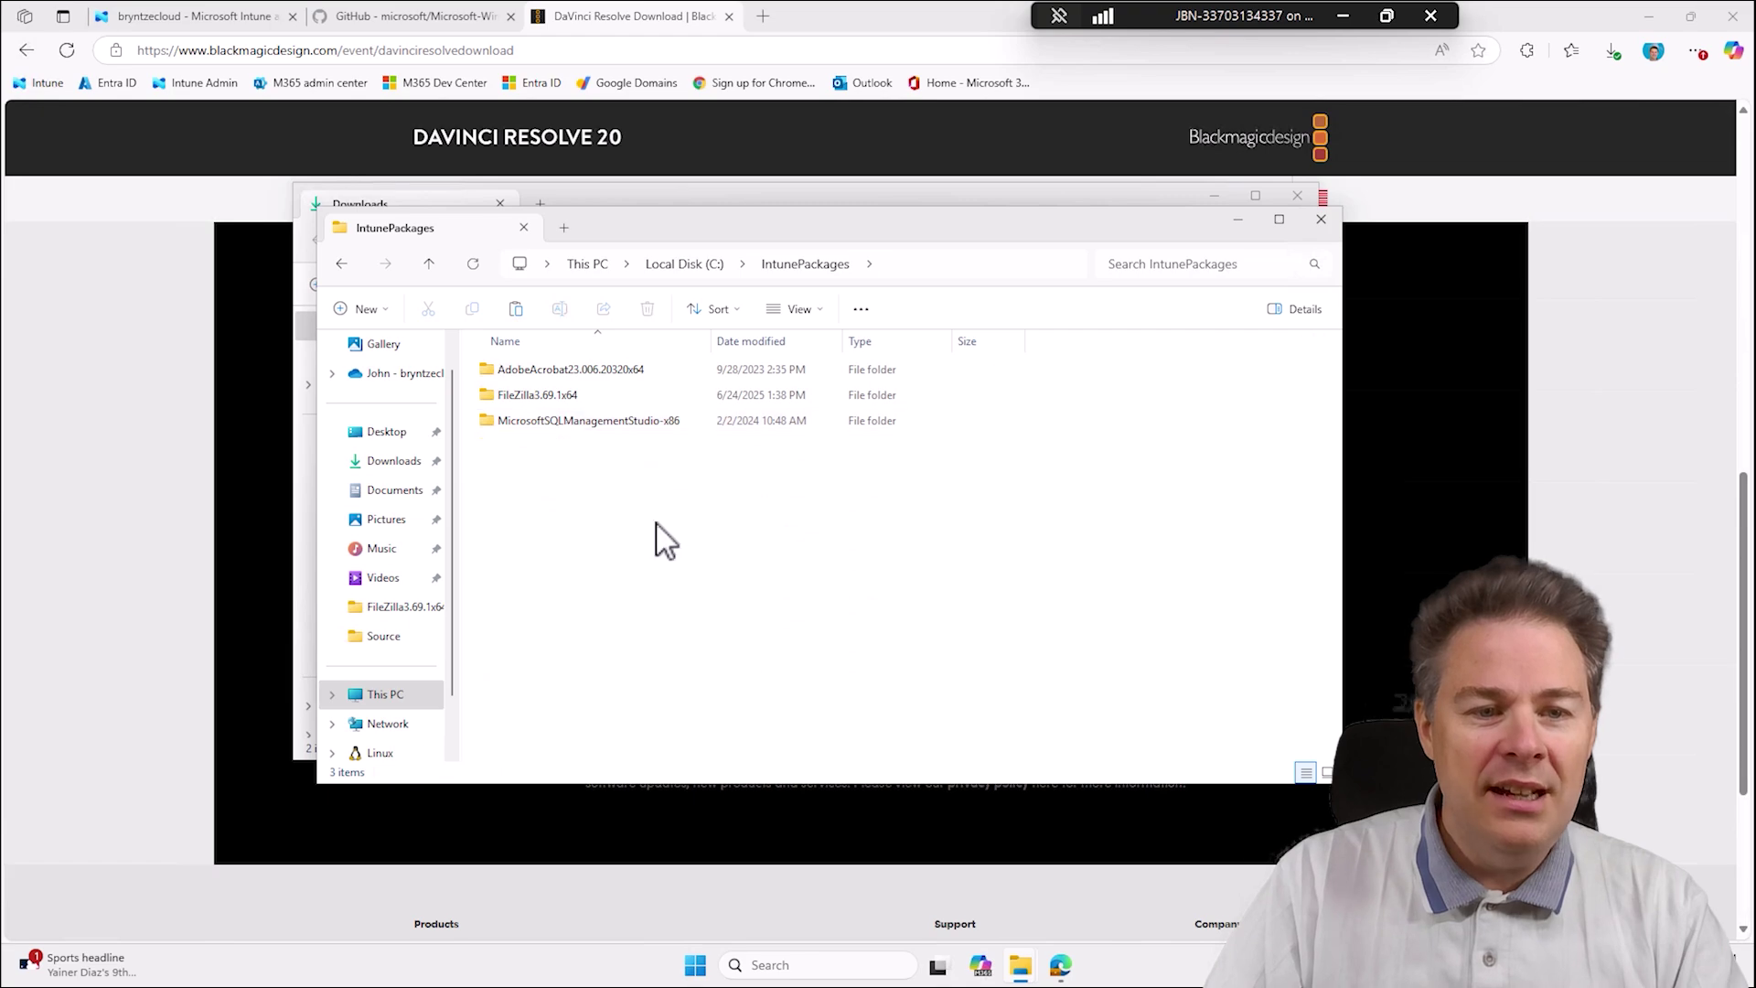
{"action": "right_click", "coordinate": [612, 552]}
{"action": "key", "text": "Escape"}
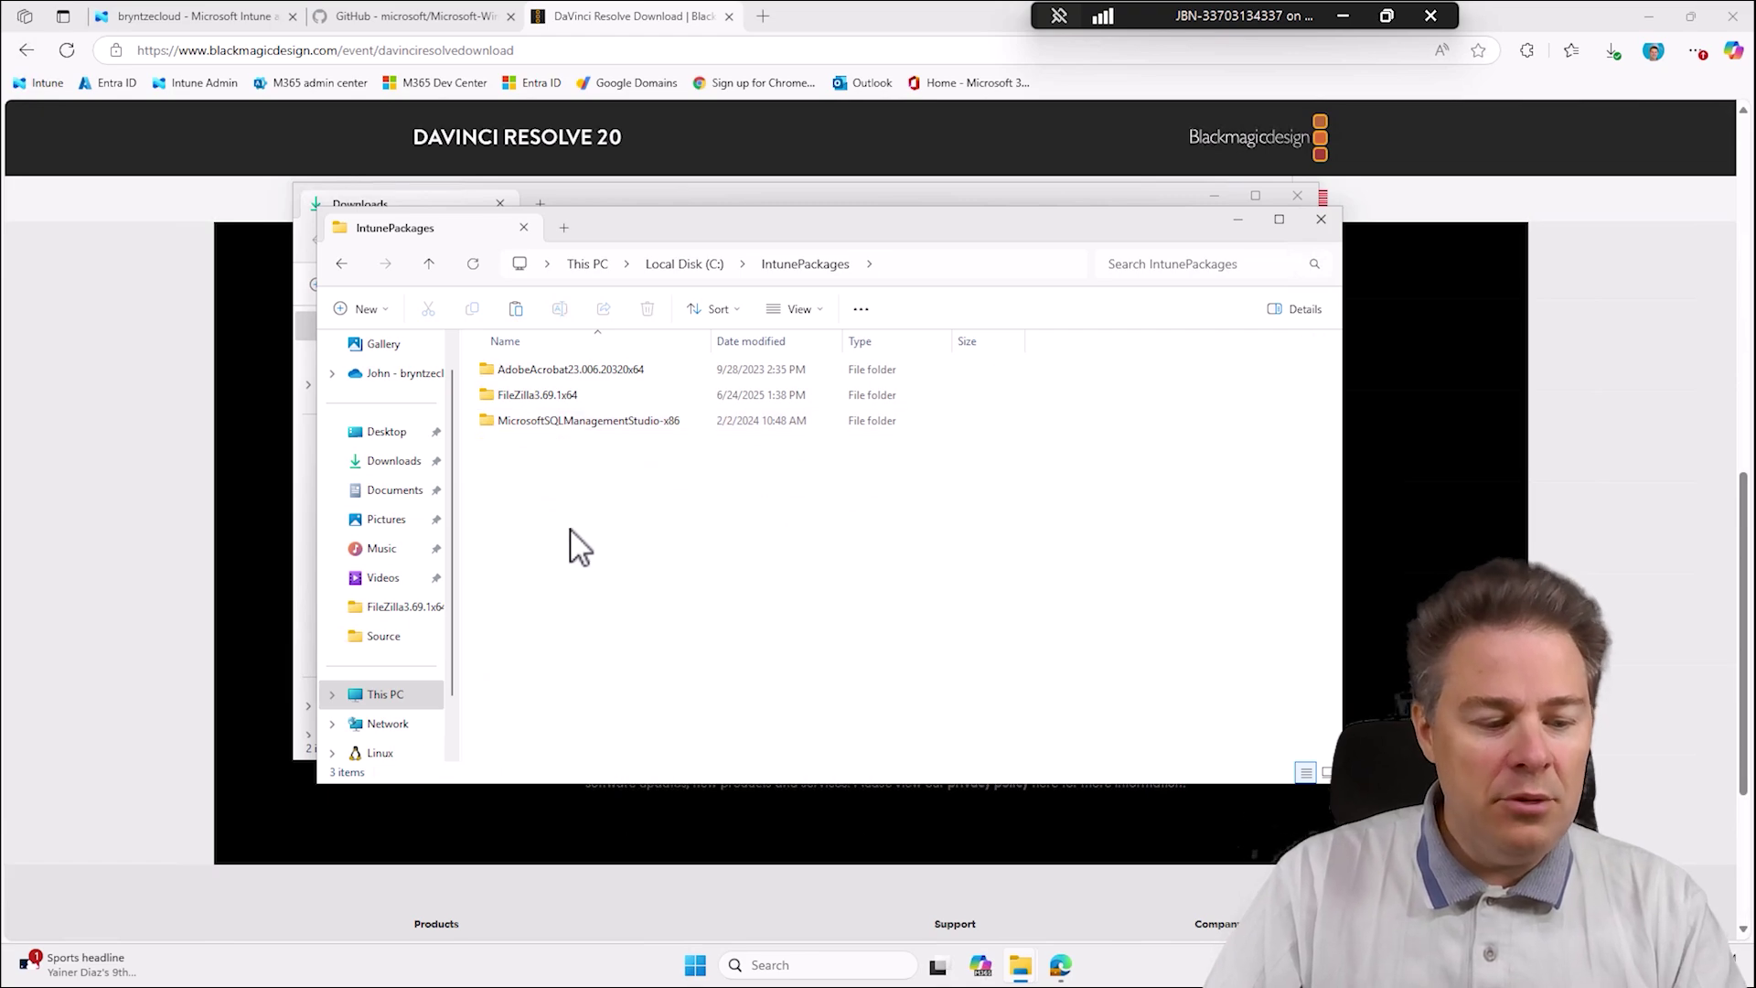
Create a folder named DavinciResolve20.2x64 and open it.
{"action": "key", "text": "ctrl+shift+n"}
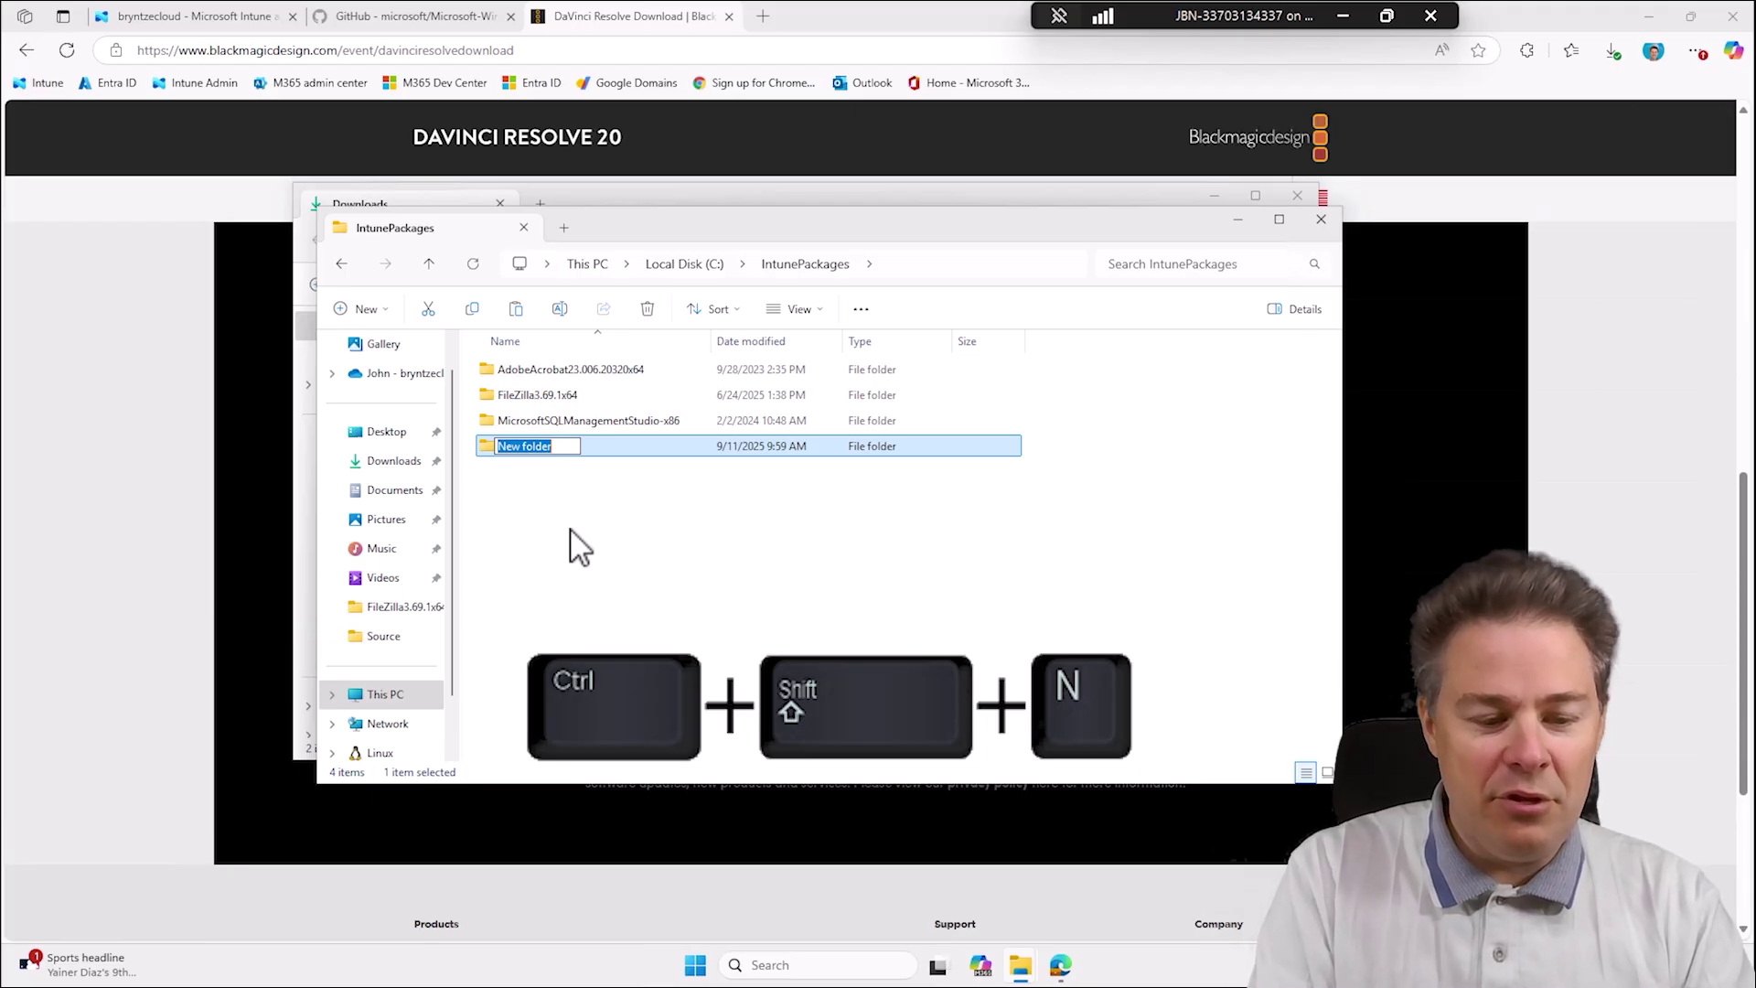
{"action": "type", "text": "Da"}
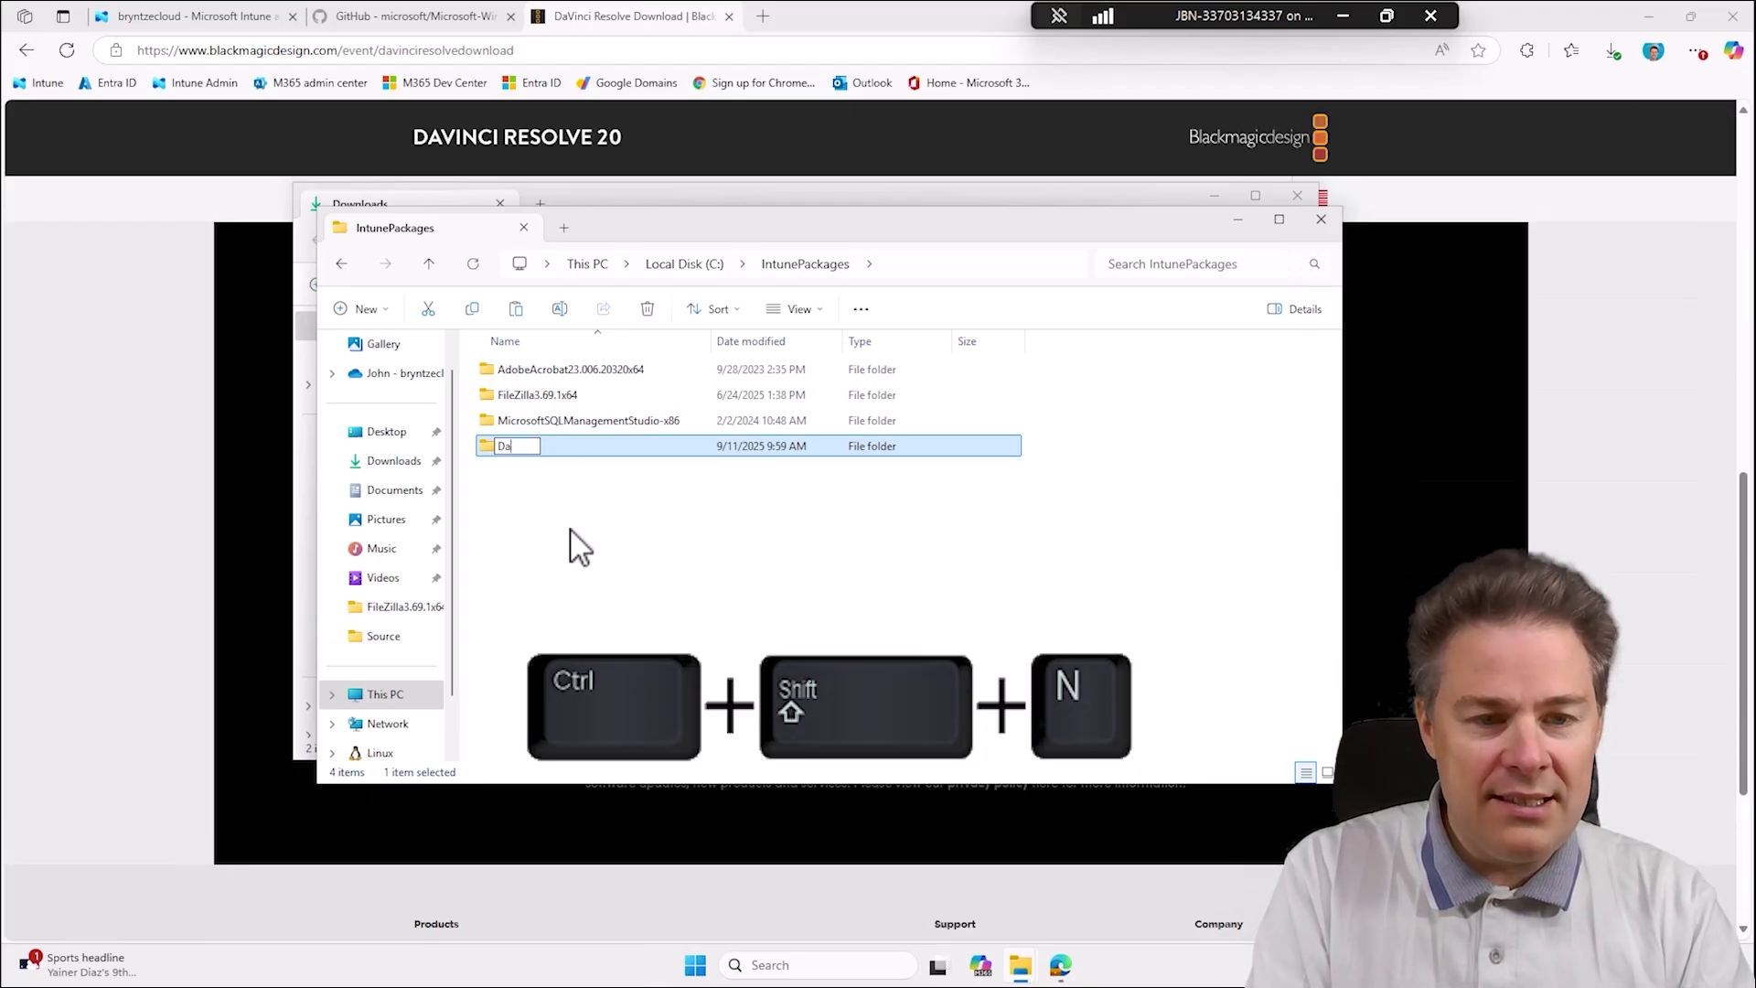
{"action": "type", "text": "vic"}
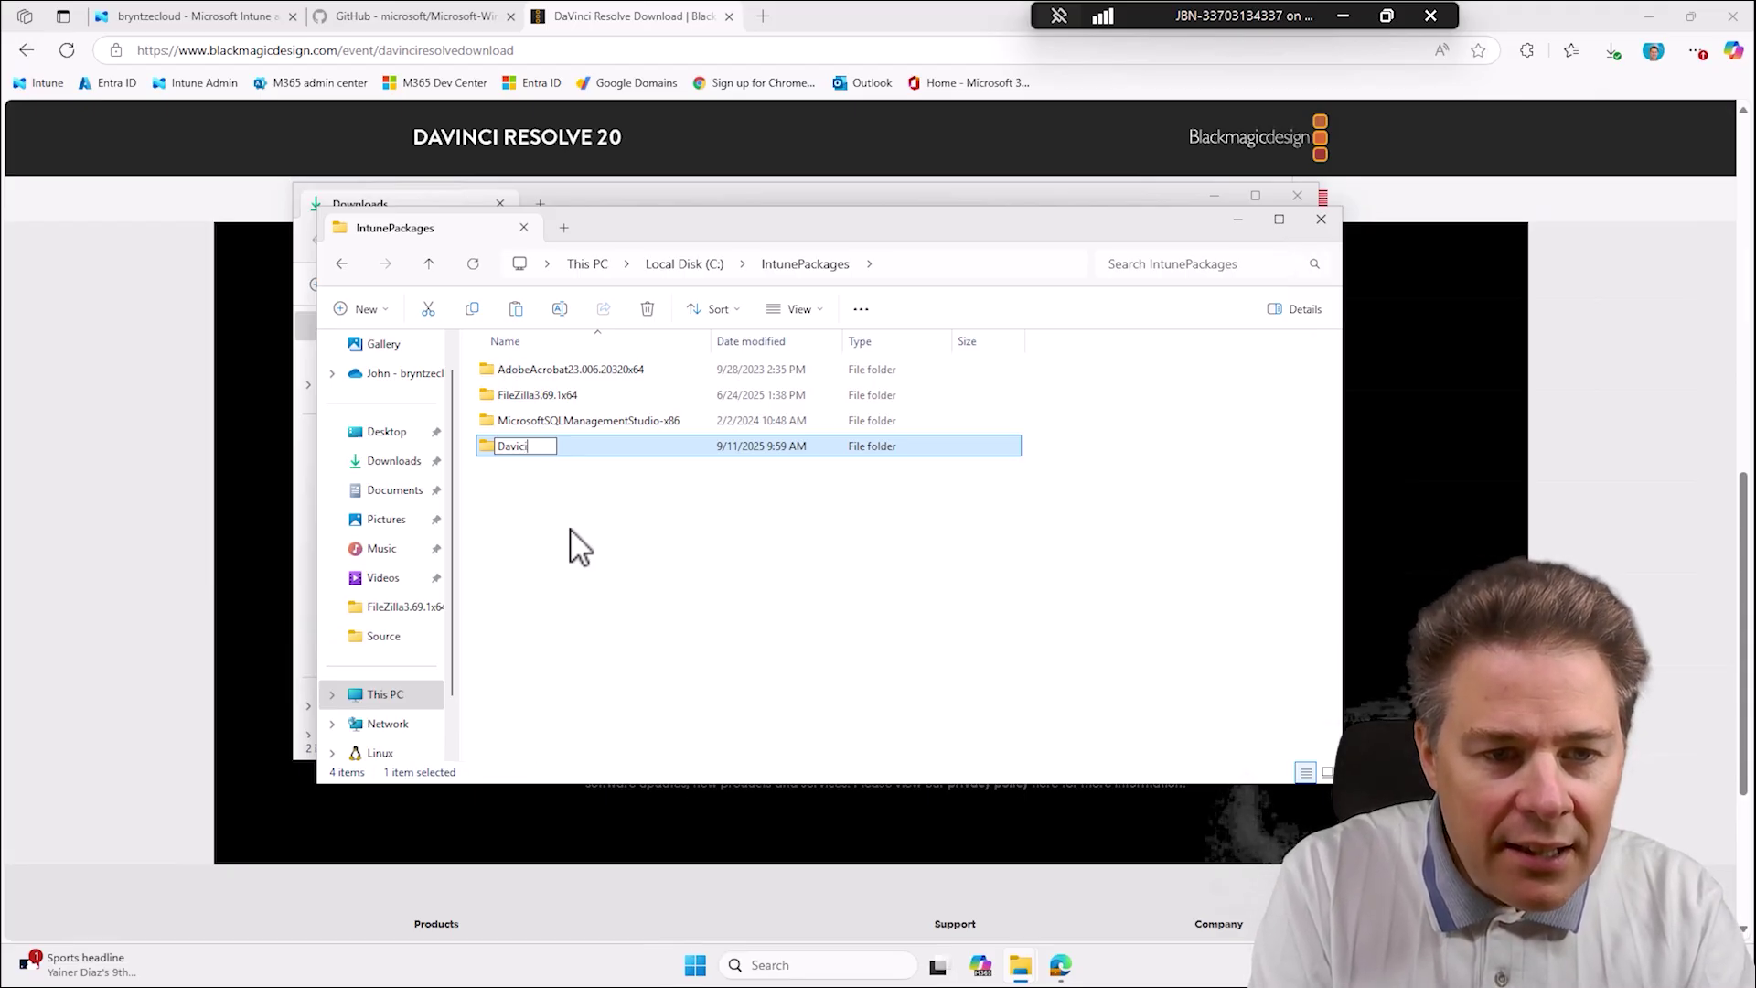
{"action": "key", "text": "BackSpace"}
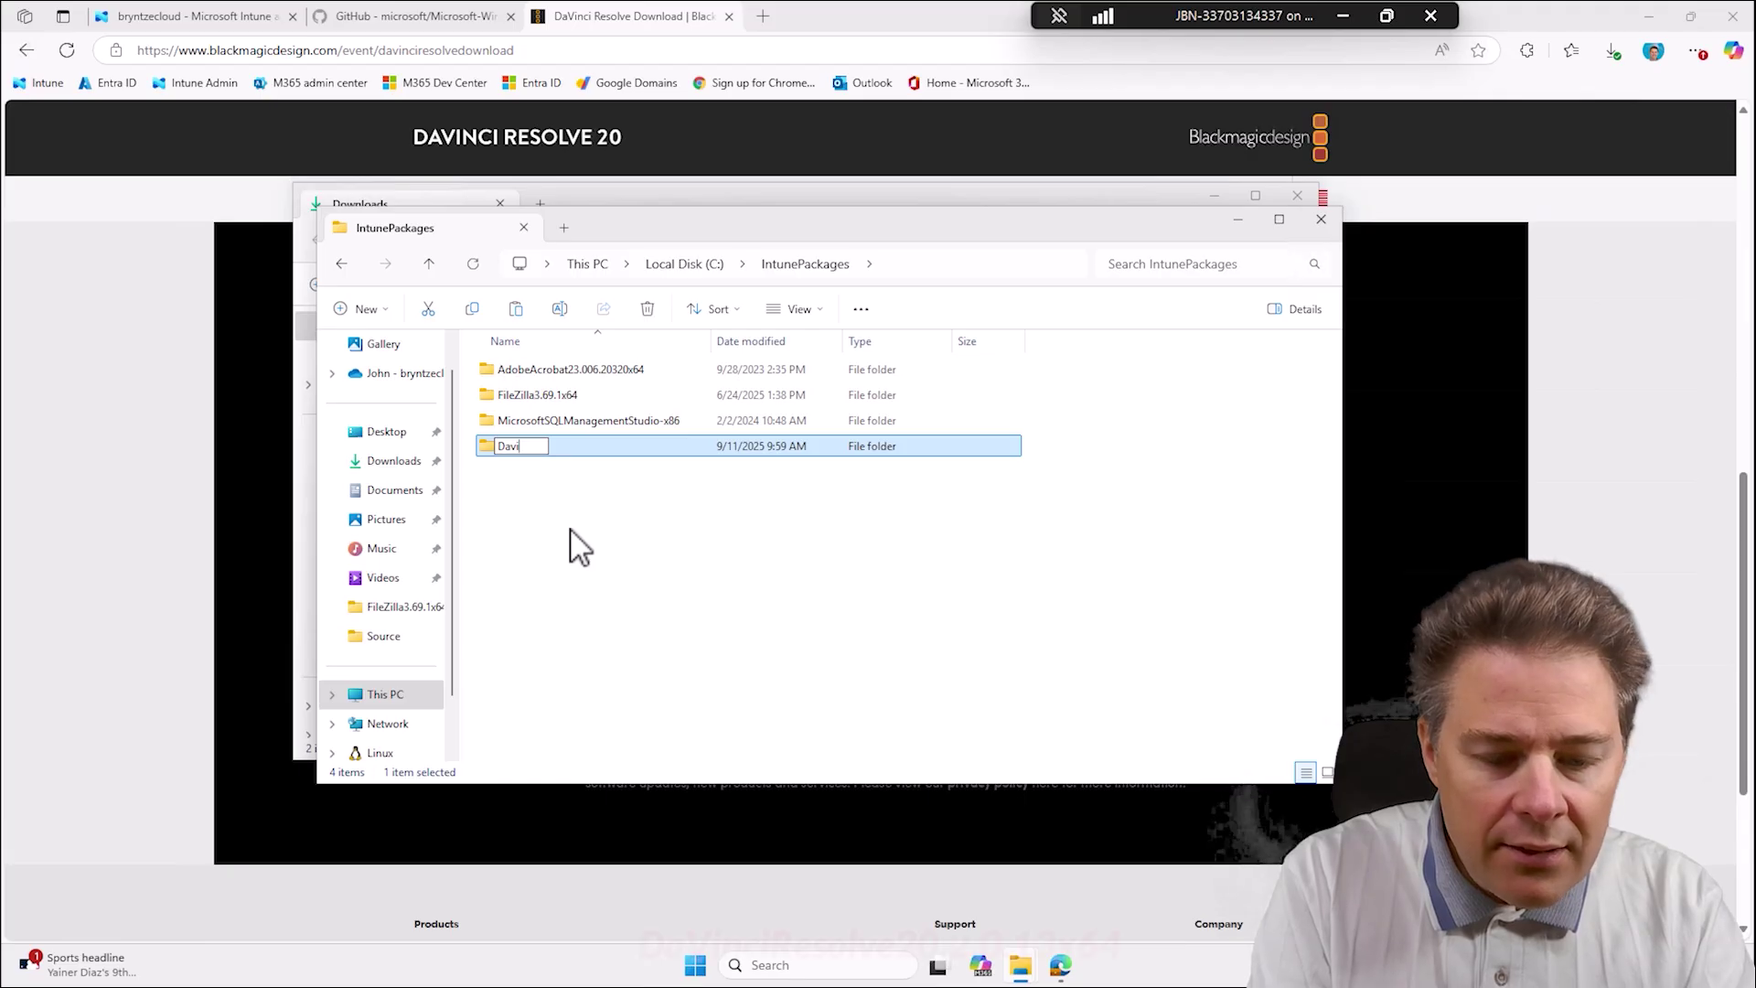
{"action": "type", "text": "nci"}
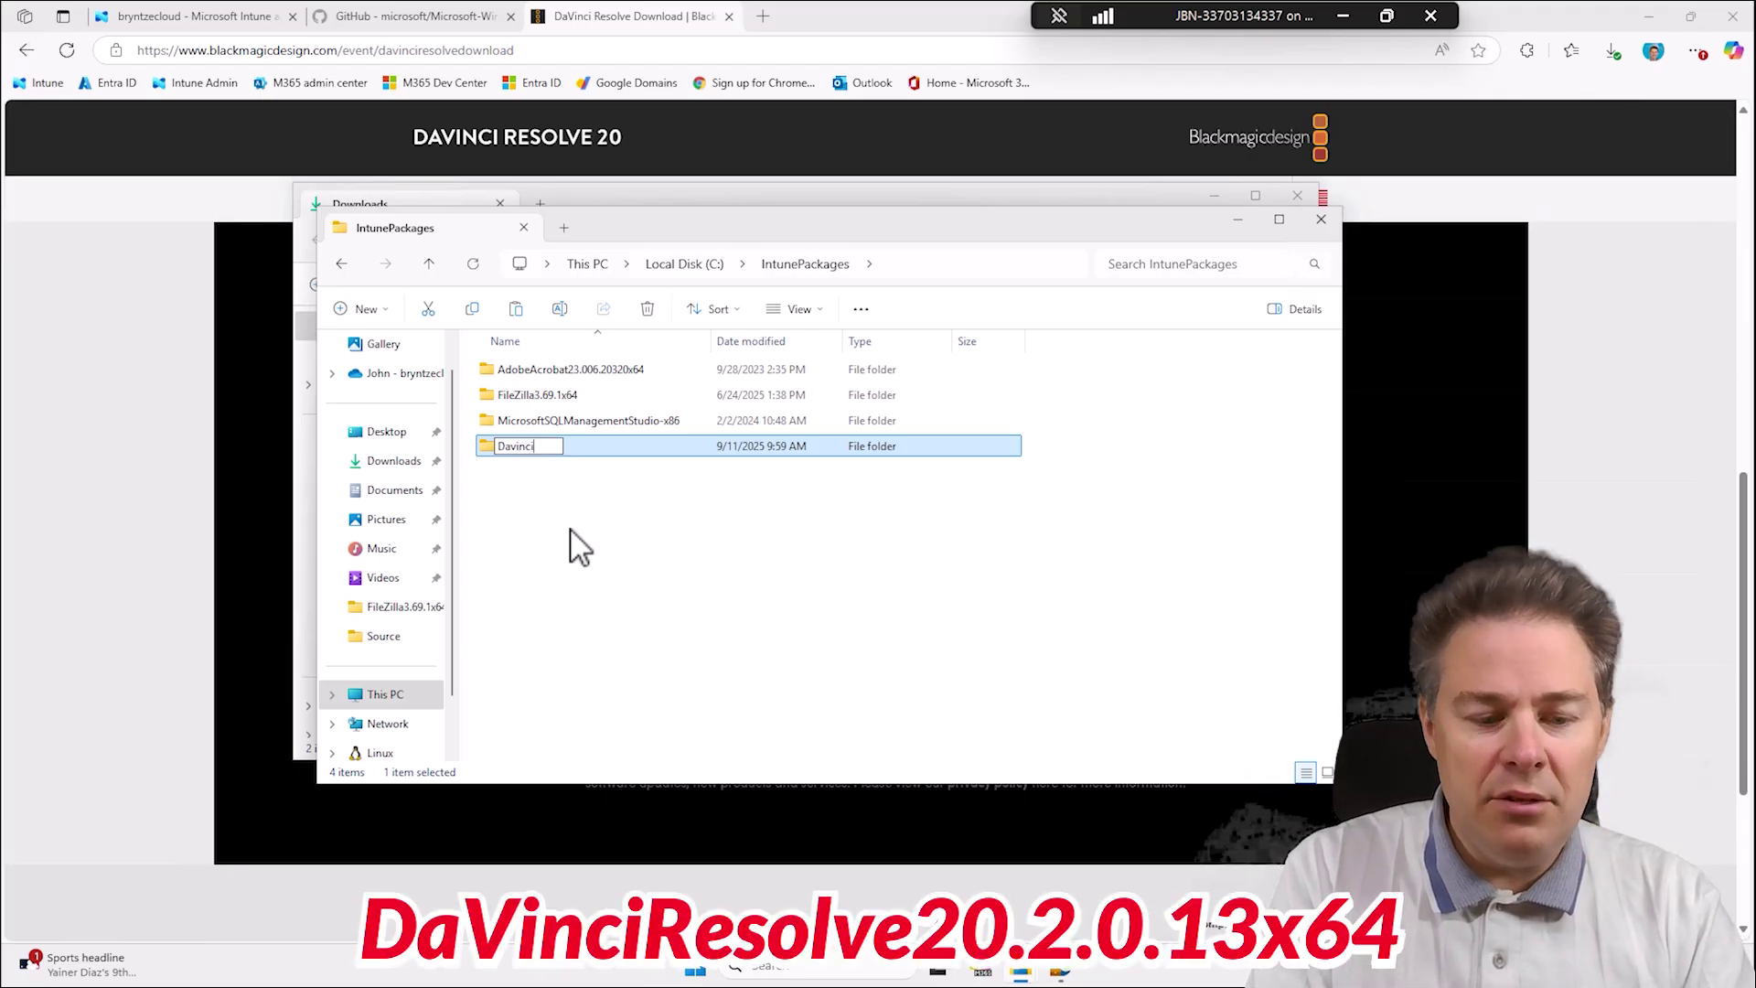
{"action": "type", "text": "Resolve"}
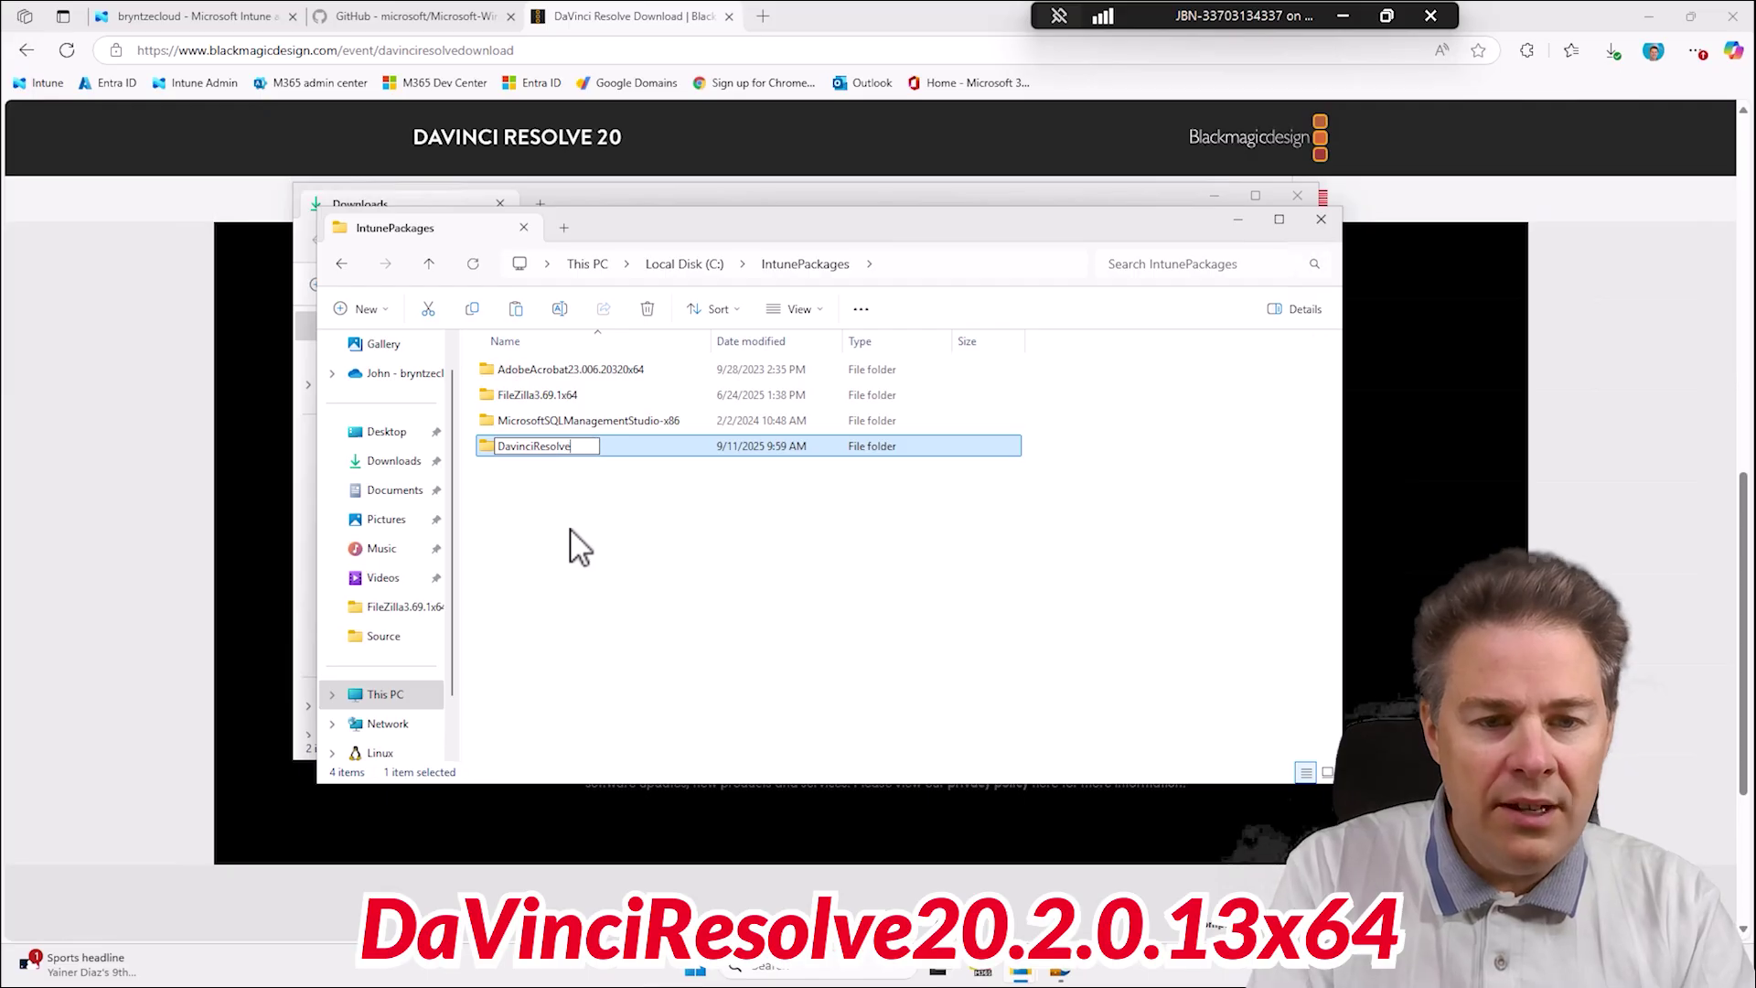
{"action": "type", "text": "20."}
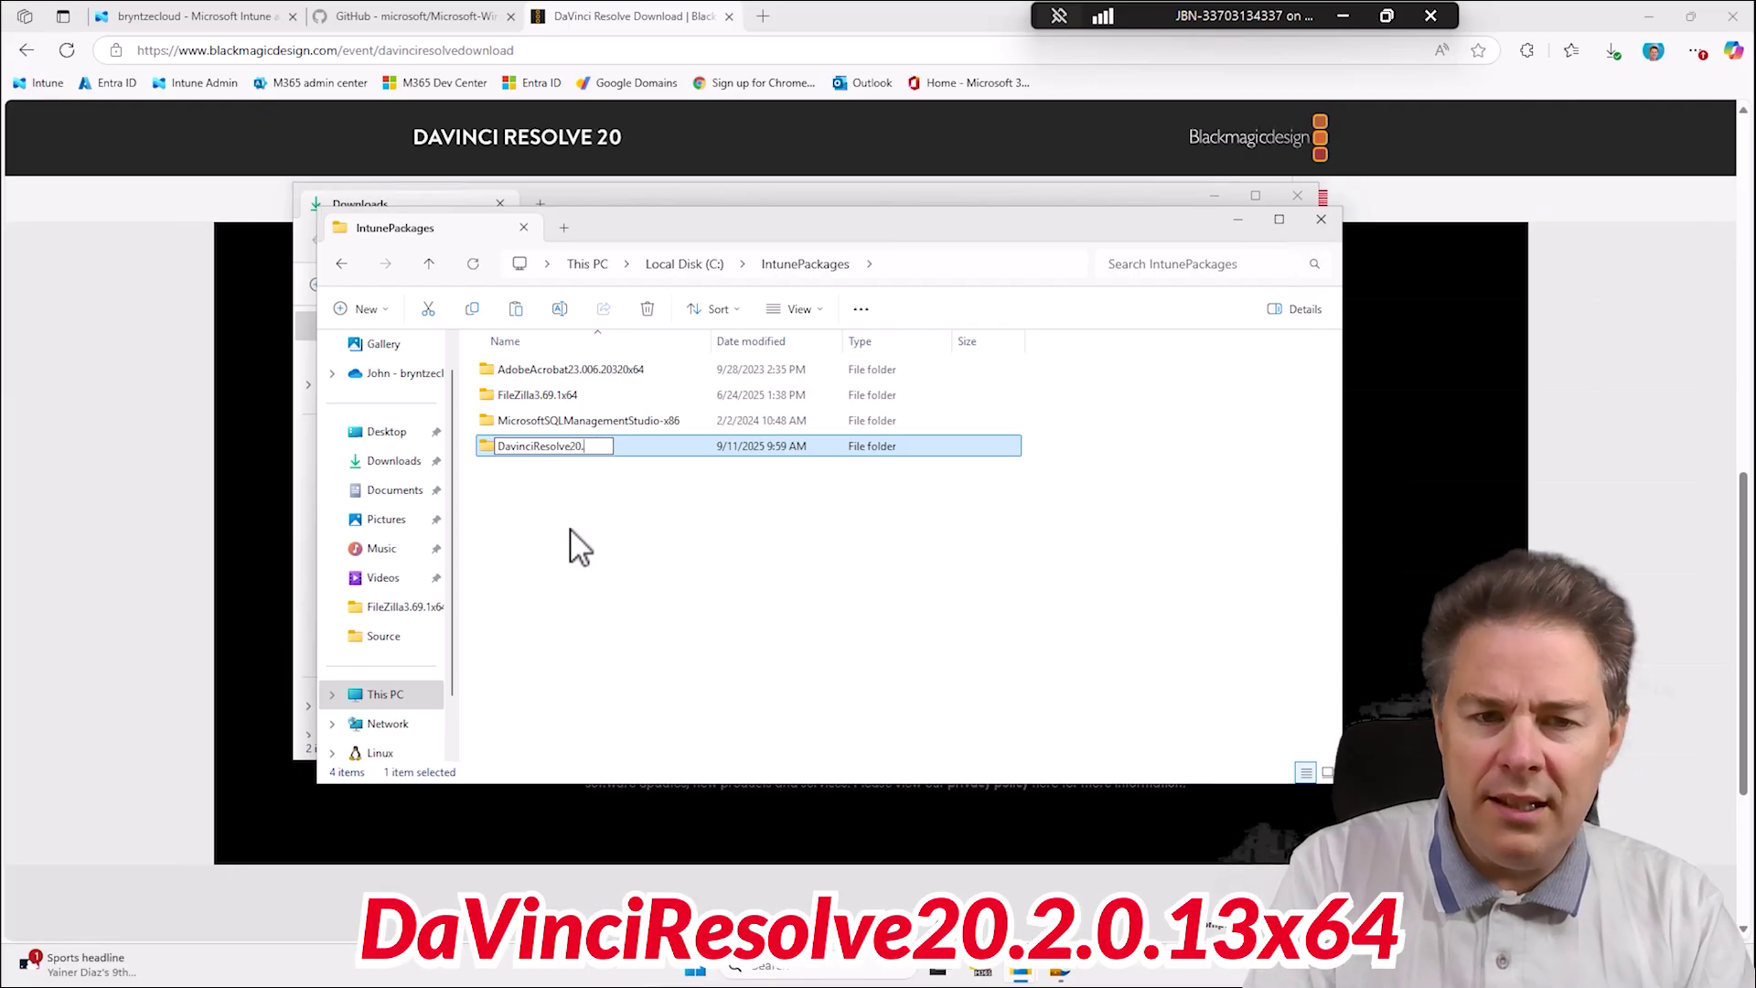
{"action": "type", "text": "2x64"}
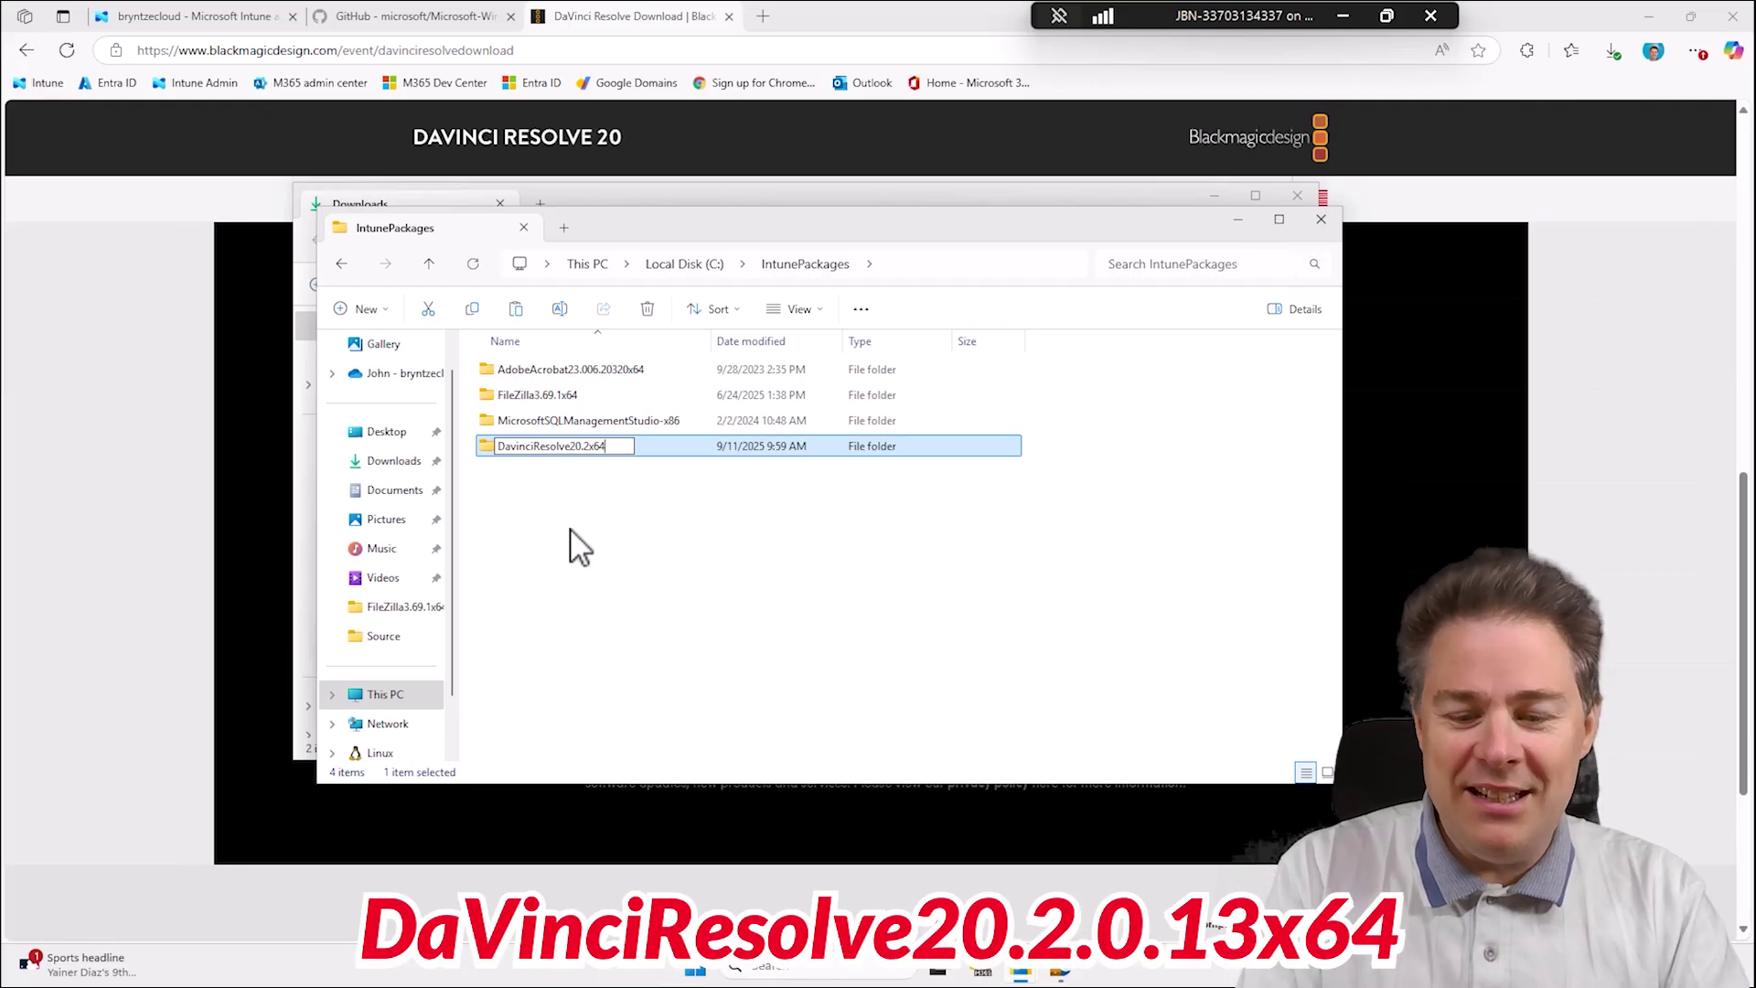
{"action": "key", "text": "Return"}
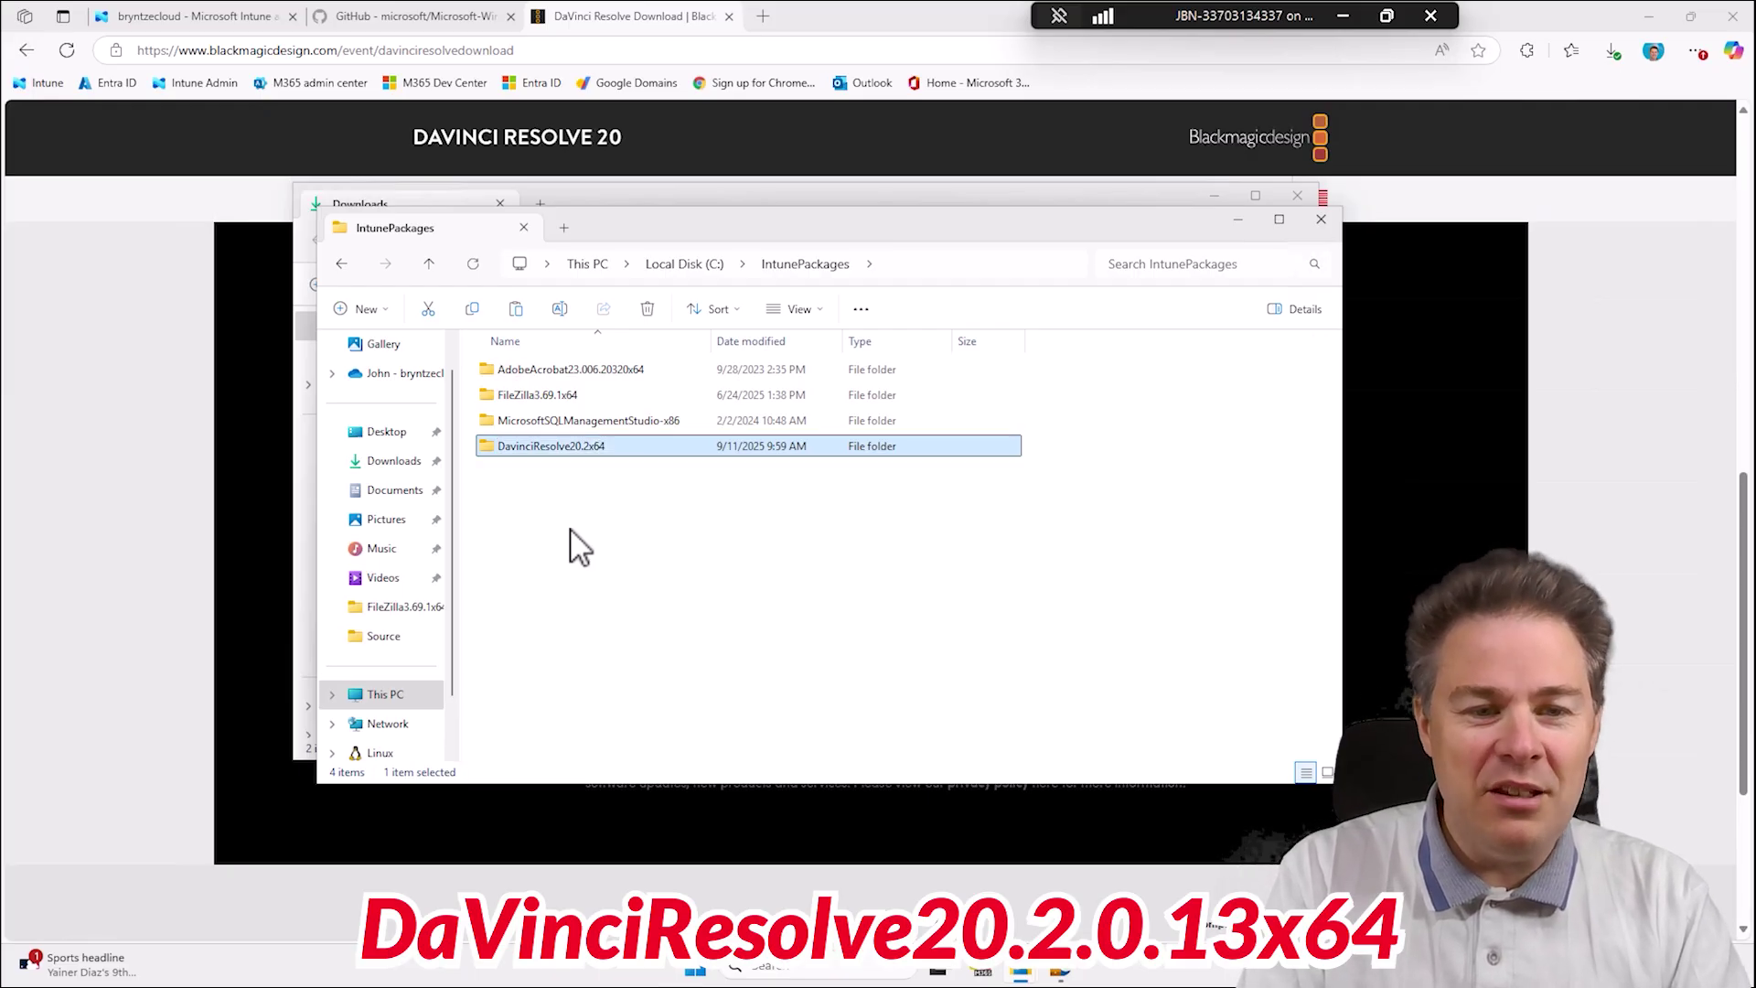
{"action": "key", "text": "Return"}
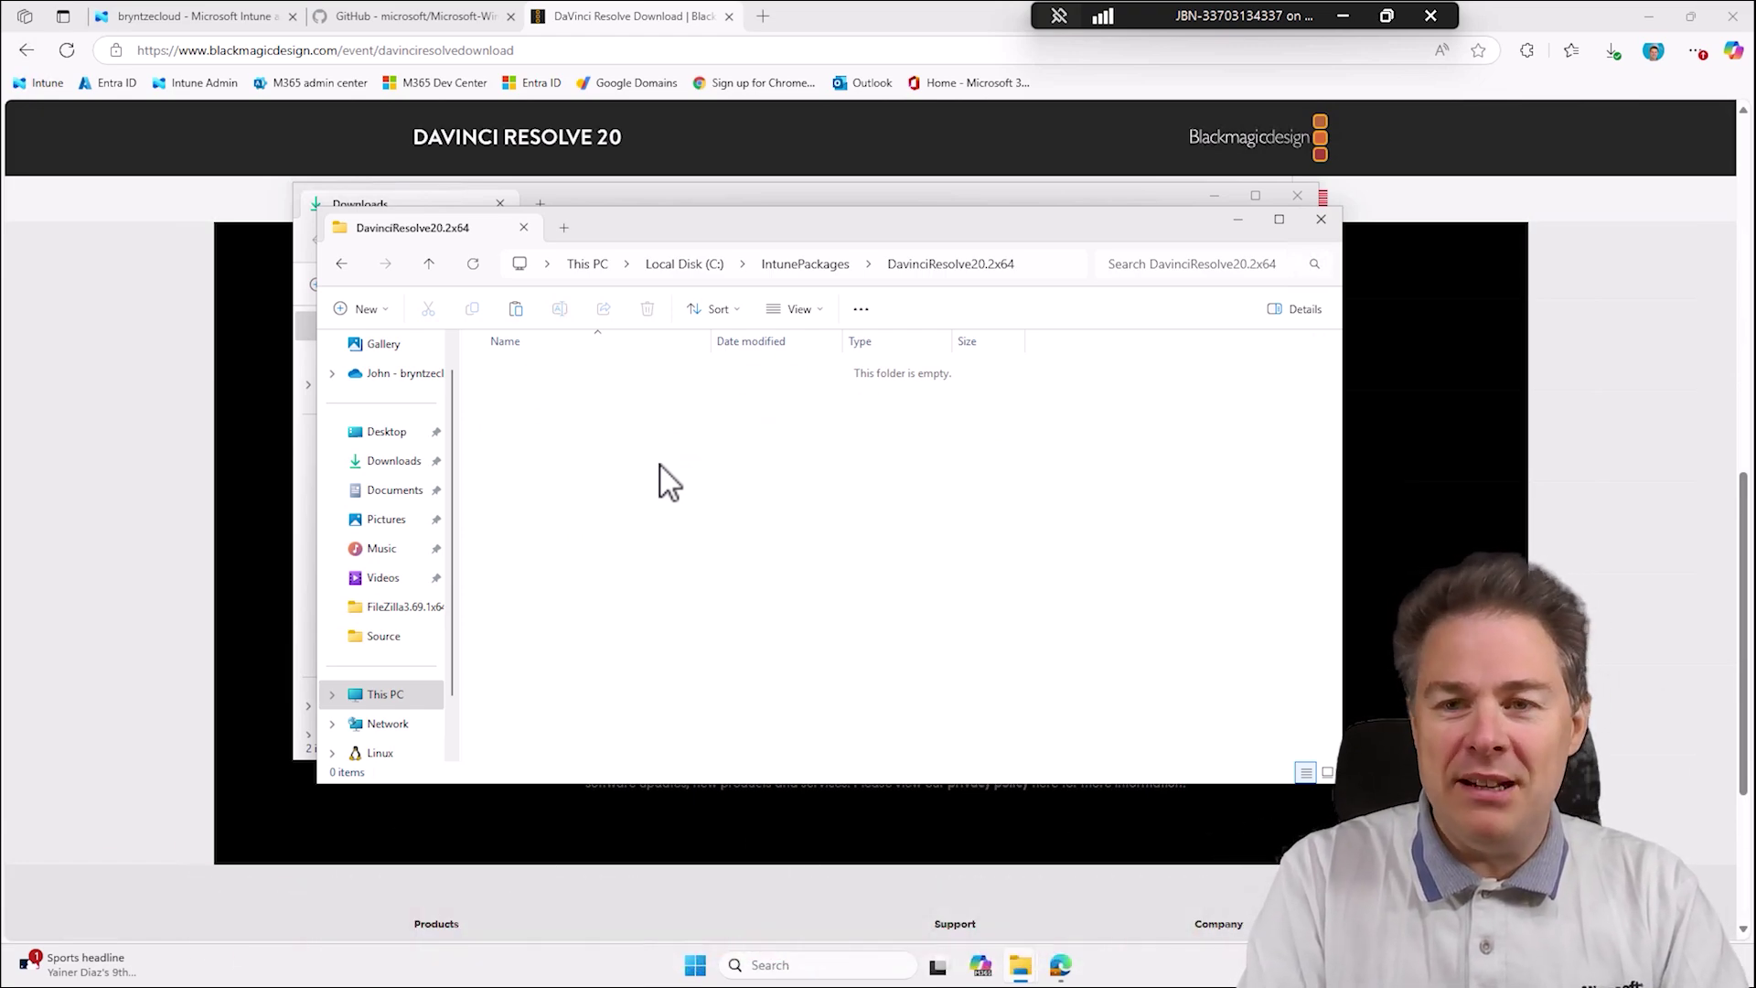
Create the OUTPUT and SOURCE folders inside DavinciResolve20.2x64.
{"action": "key", "text": "ctrl+shift+n"}
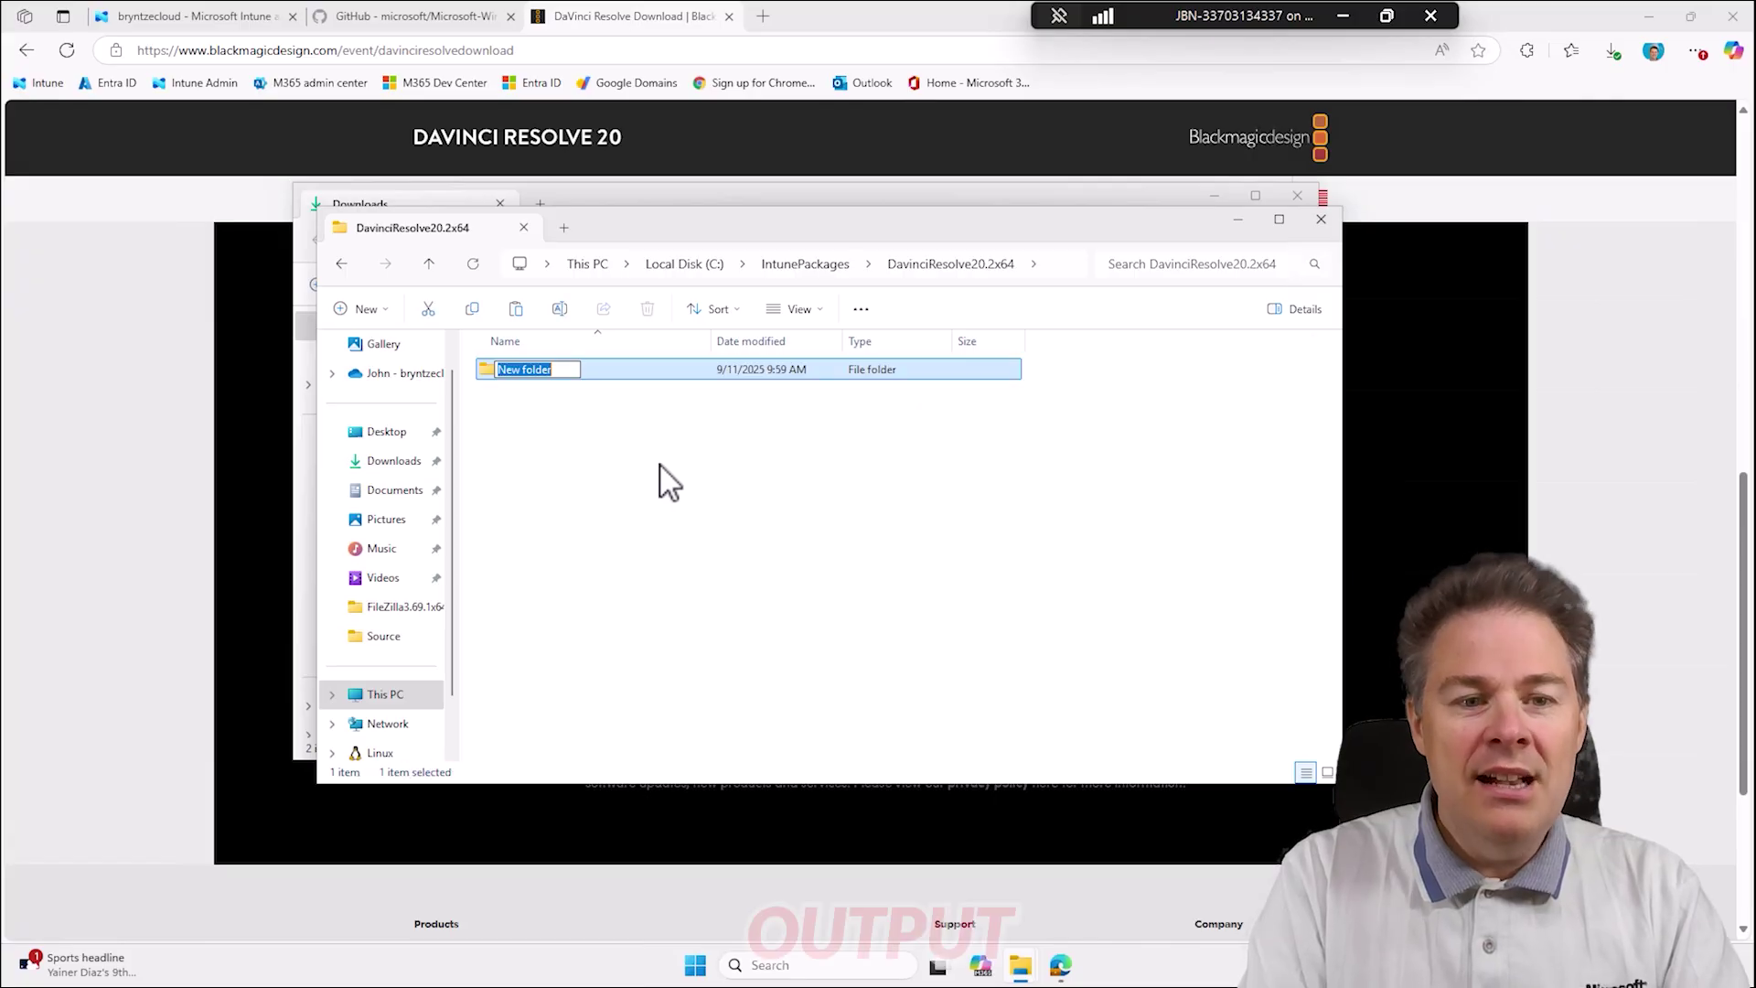
{"action": "type", "text": "OUTP"}
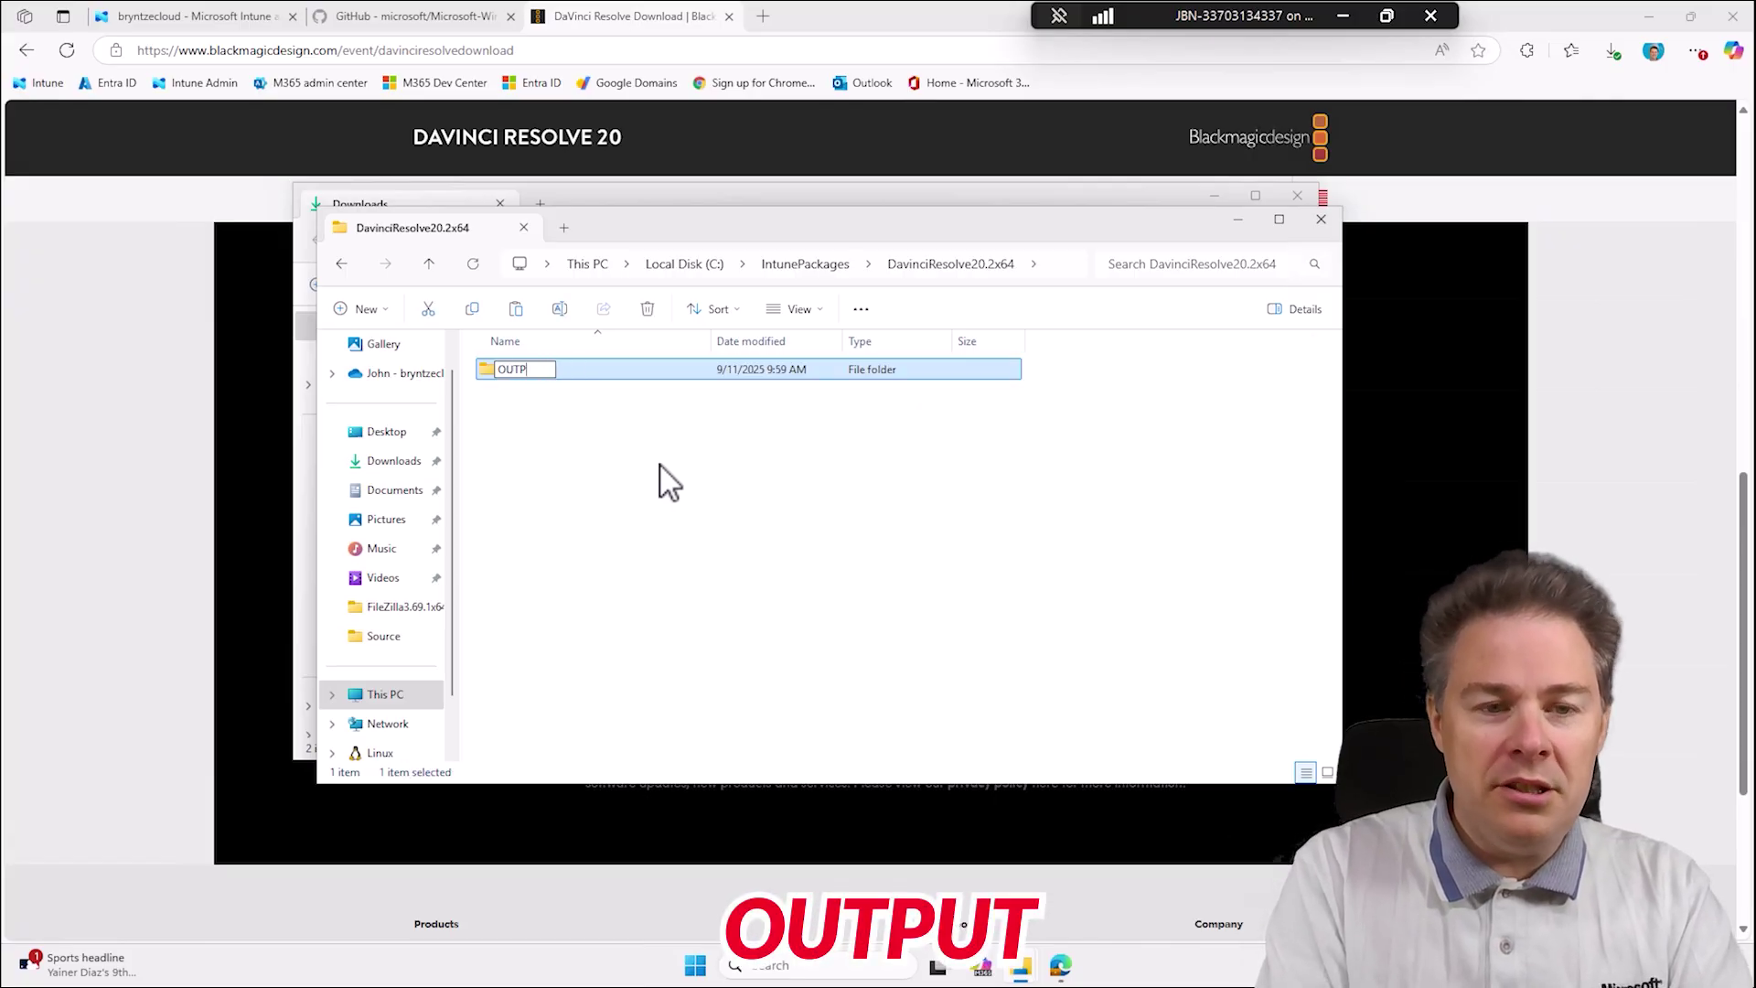
{"action": "type", "text": "UT"}
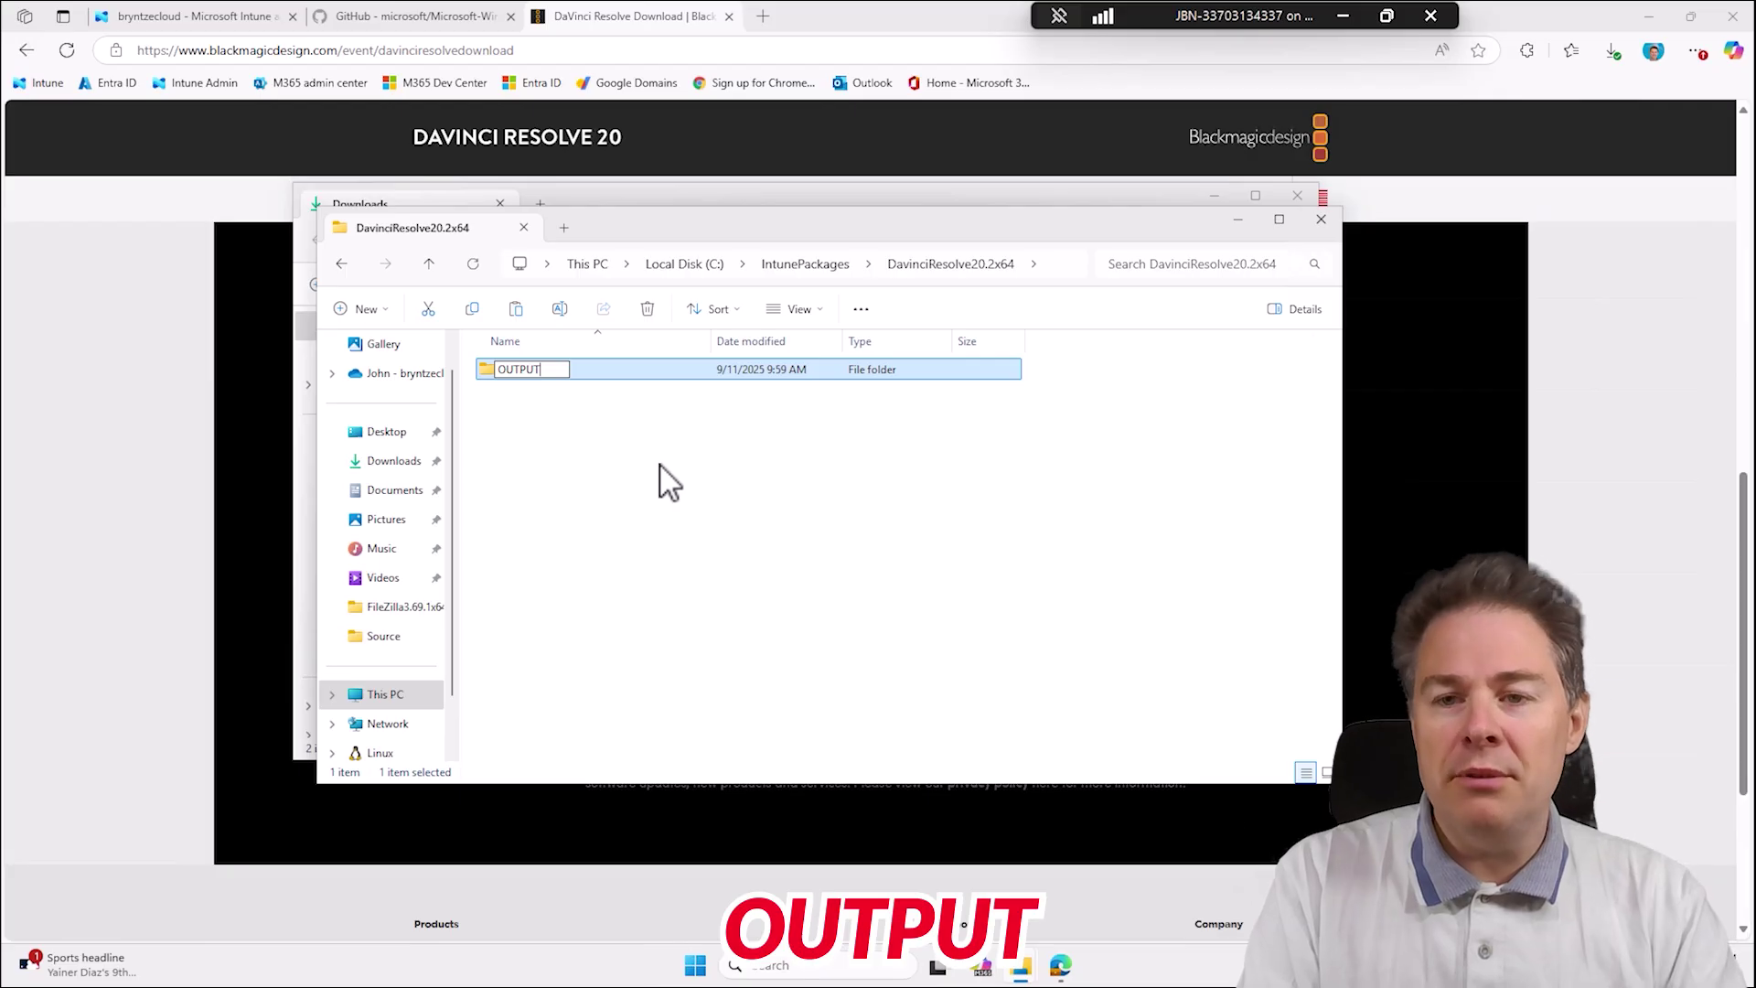
{"action": "key", "text": "Return"}
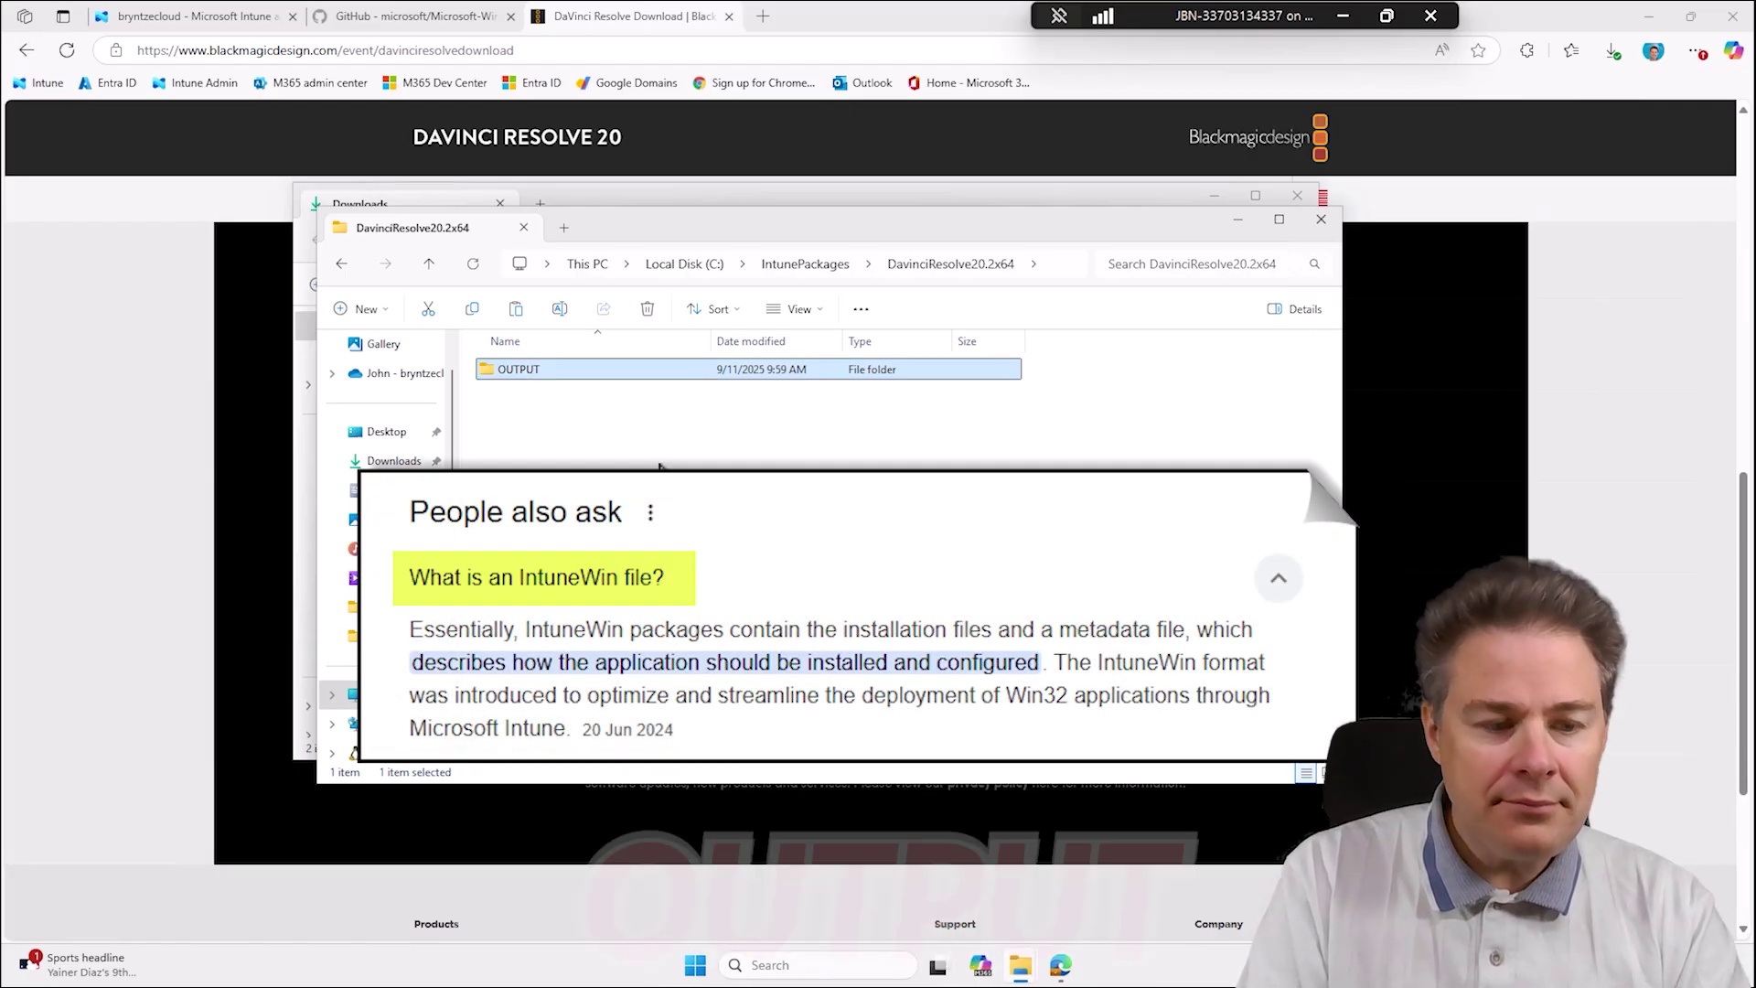
{"action": "key", "text": "F2"}
{"action": "key", "text": "End"}
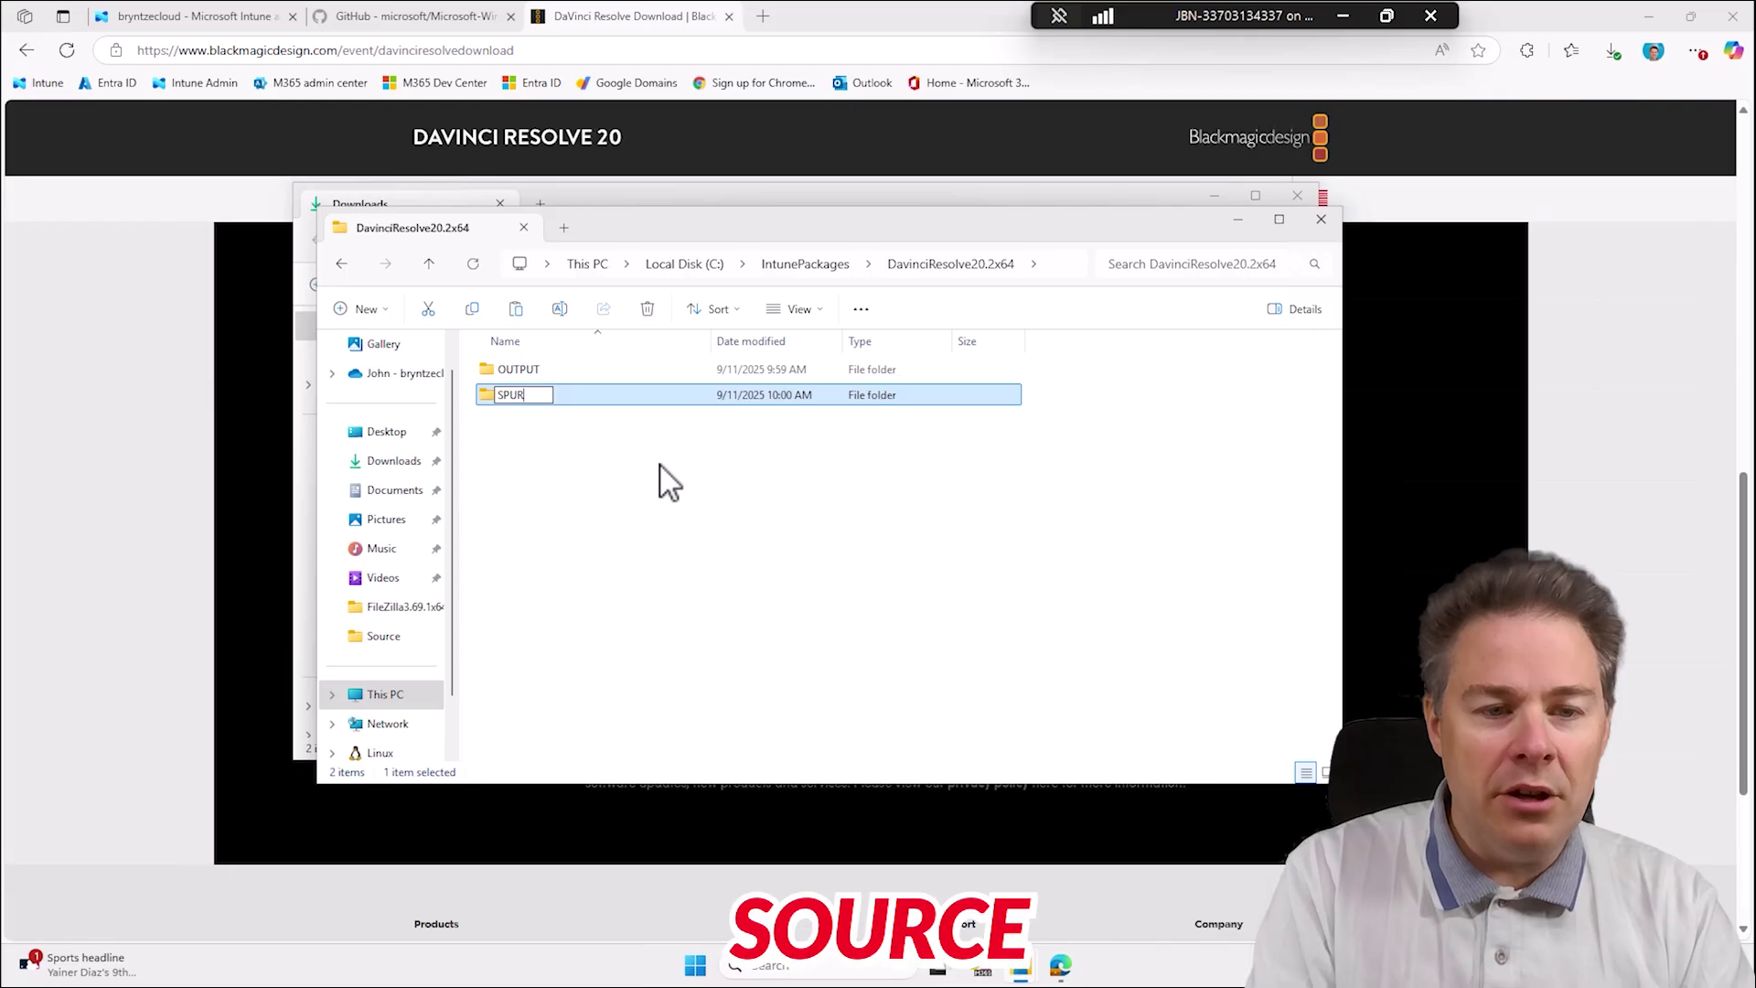
{"action": "key", "text": "BackSpace"}
{"action": "key", "text": "BackSpace"}
{"action": "key", "text": "BackSpace"}
{"action": "type", "text": "OURCE"}
{"action": "key", "text": "Return"}
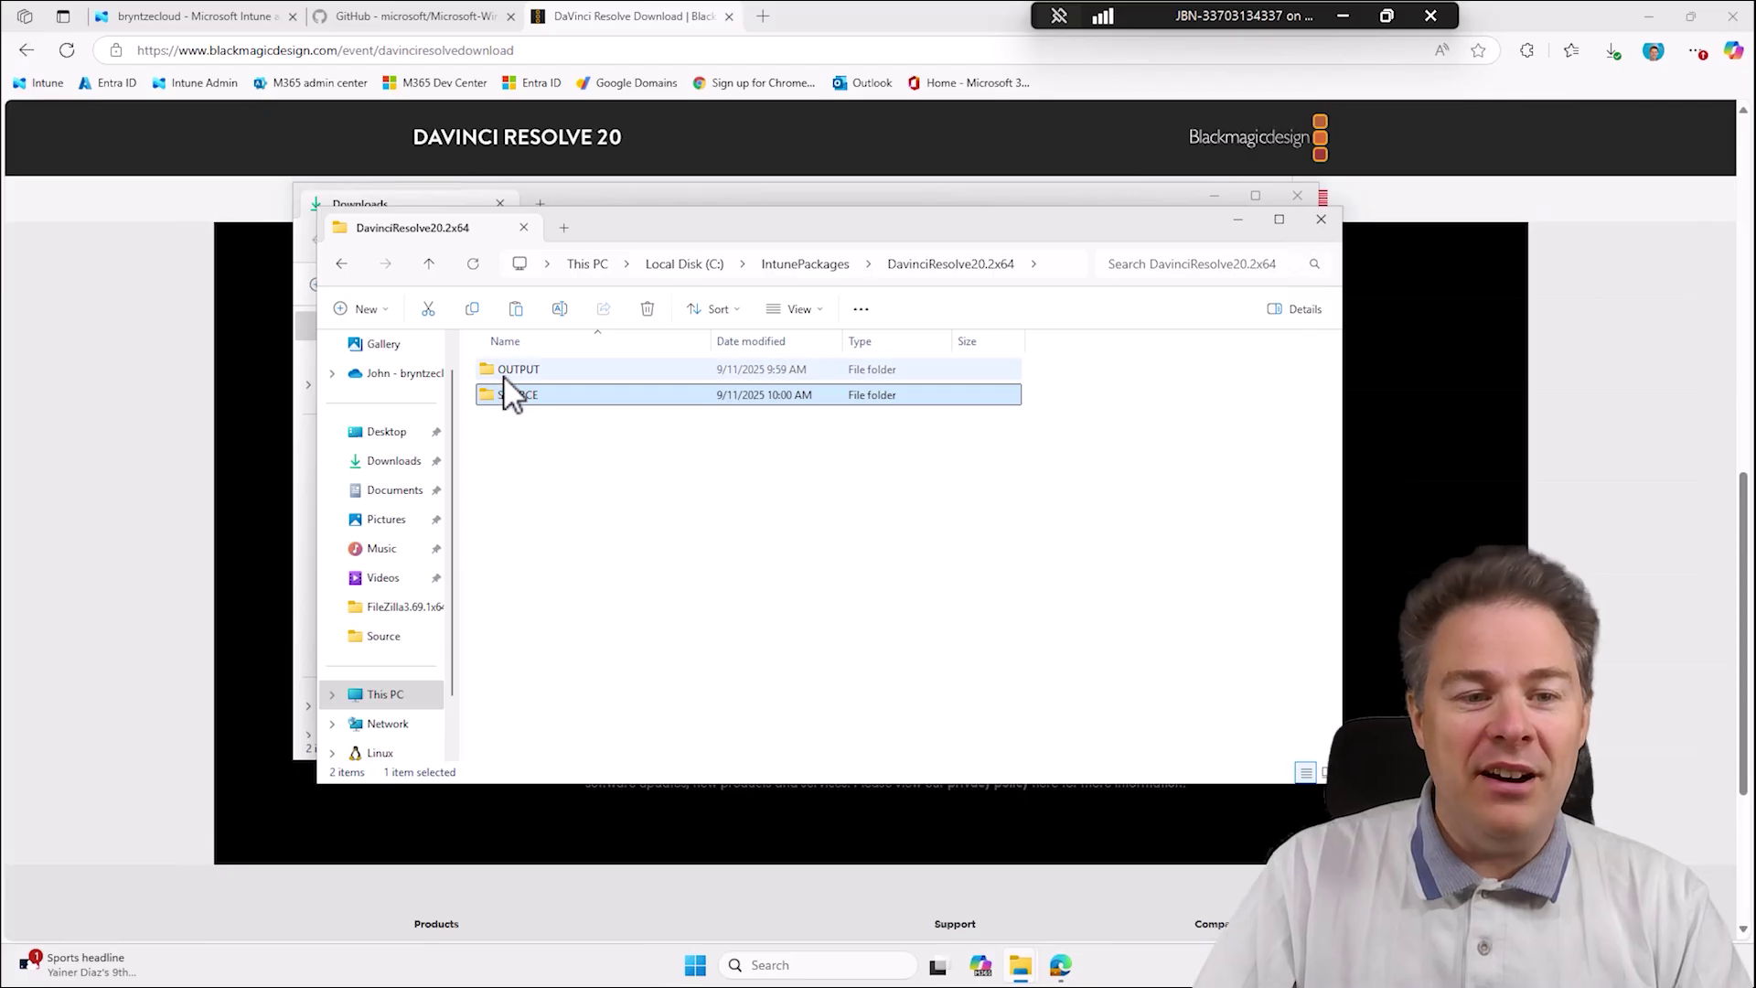
Paste the DaVinci_Resolve_20.2_Windows.exe installer into the SOURCE folder.
{"action": "double_click", "coordinate": [526, 398]}
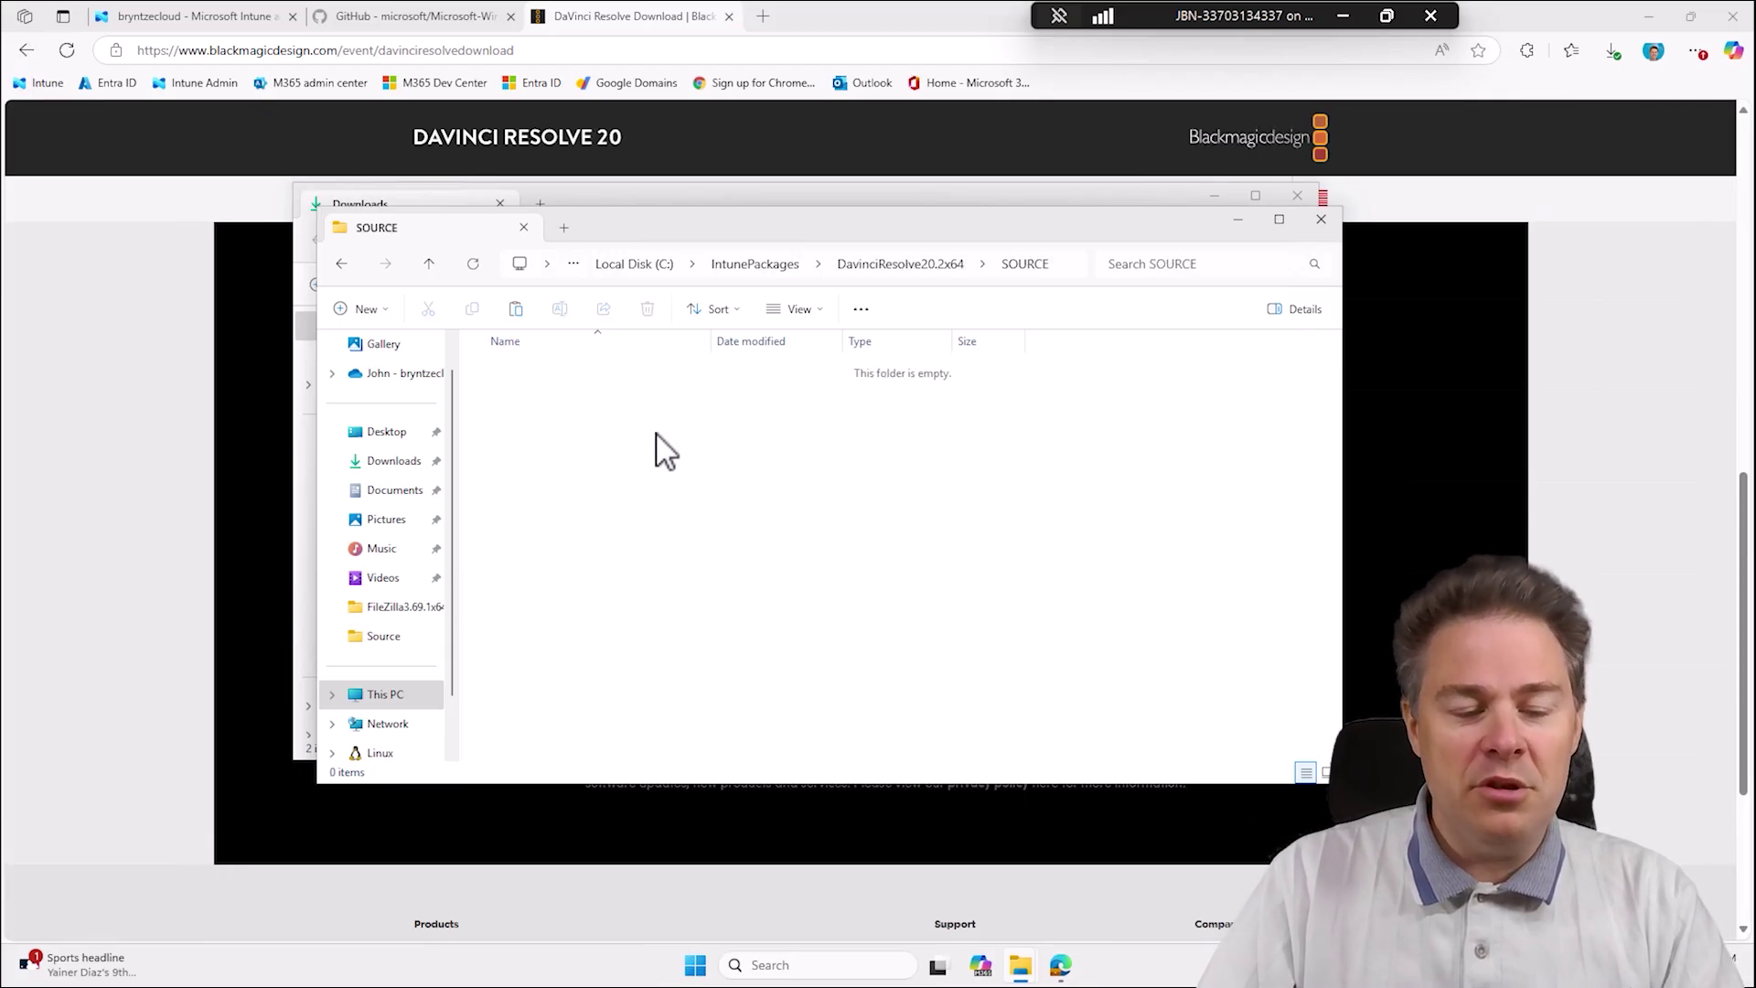
{"action": "key", "text": "ctrl+v"}
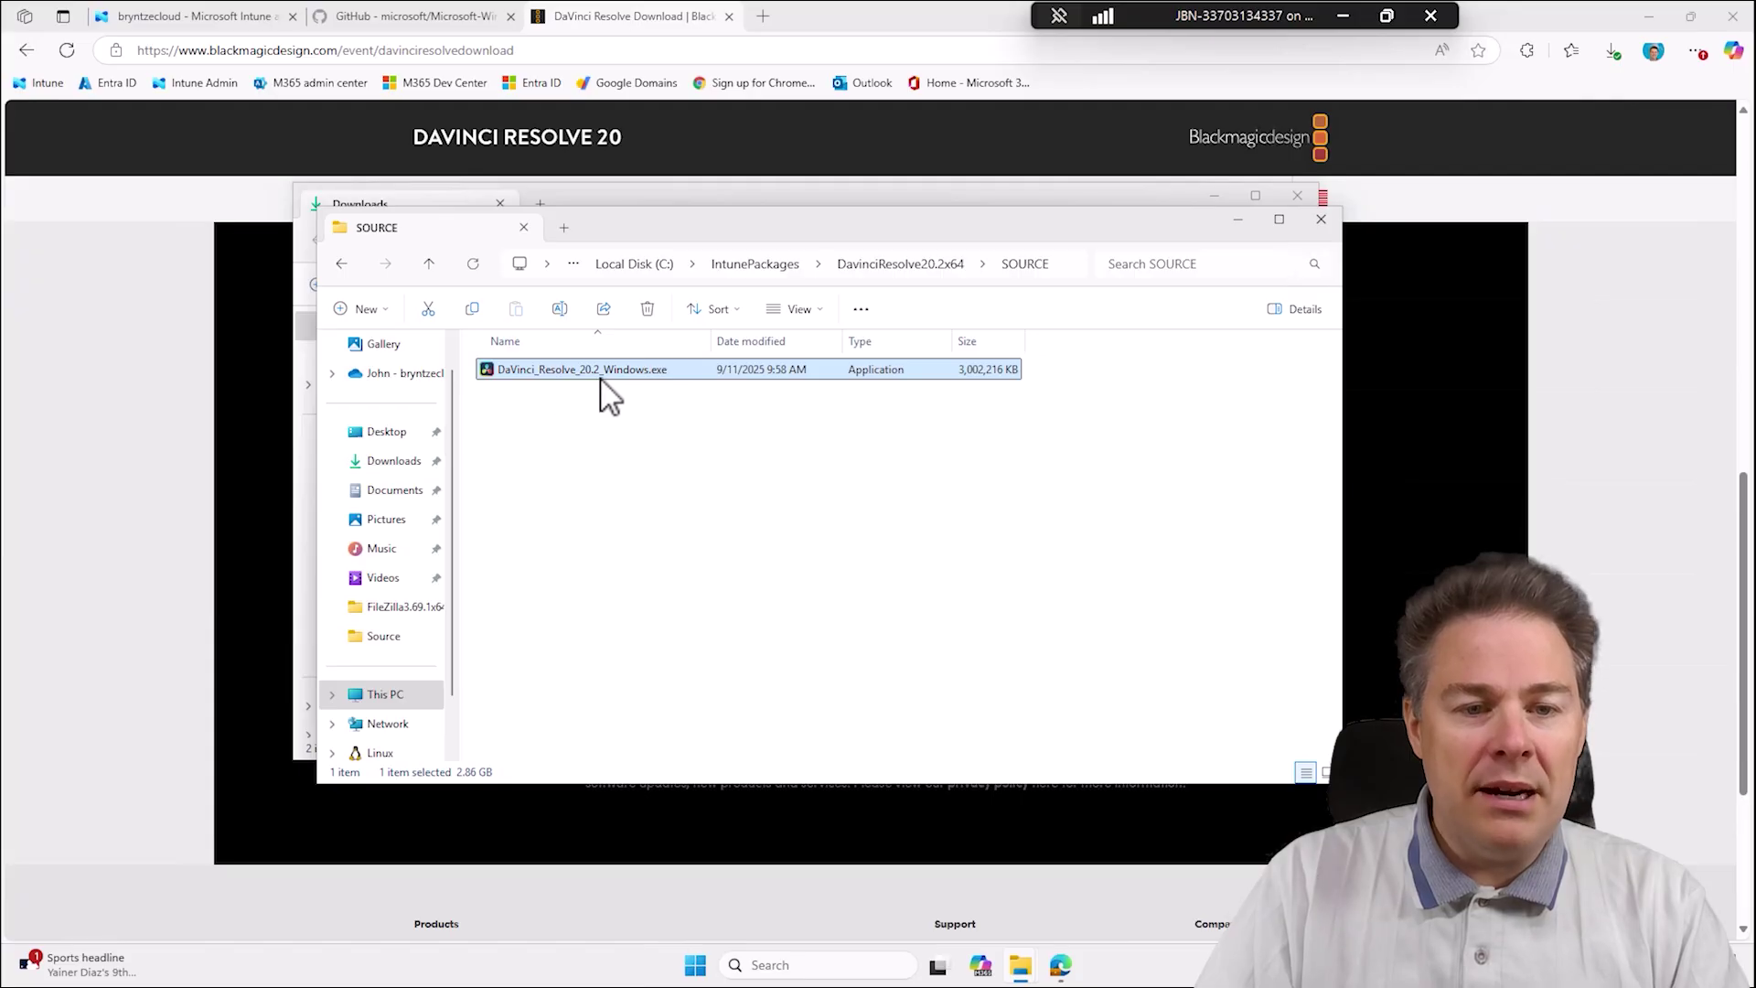
{"action": "mouse_move", "coordinate": [599, 393]}
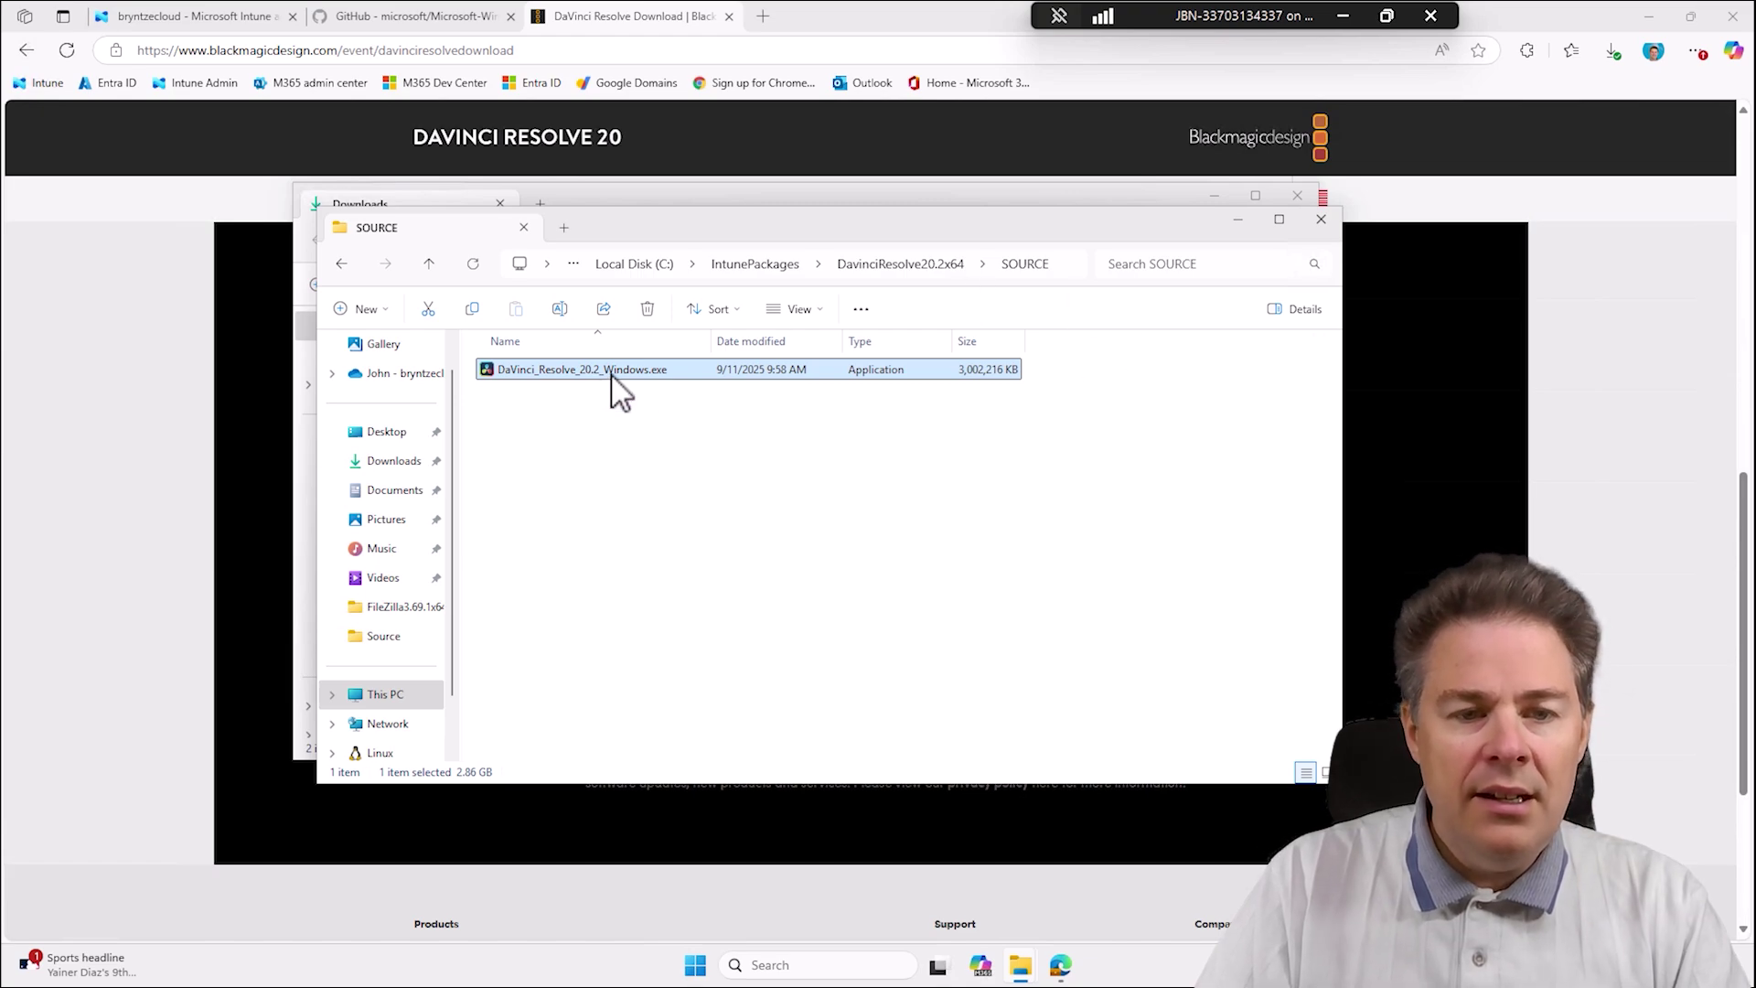
Search Windows for cmd.exe.
{"action": "left_click", "coordinate": [764, 558]}
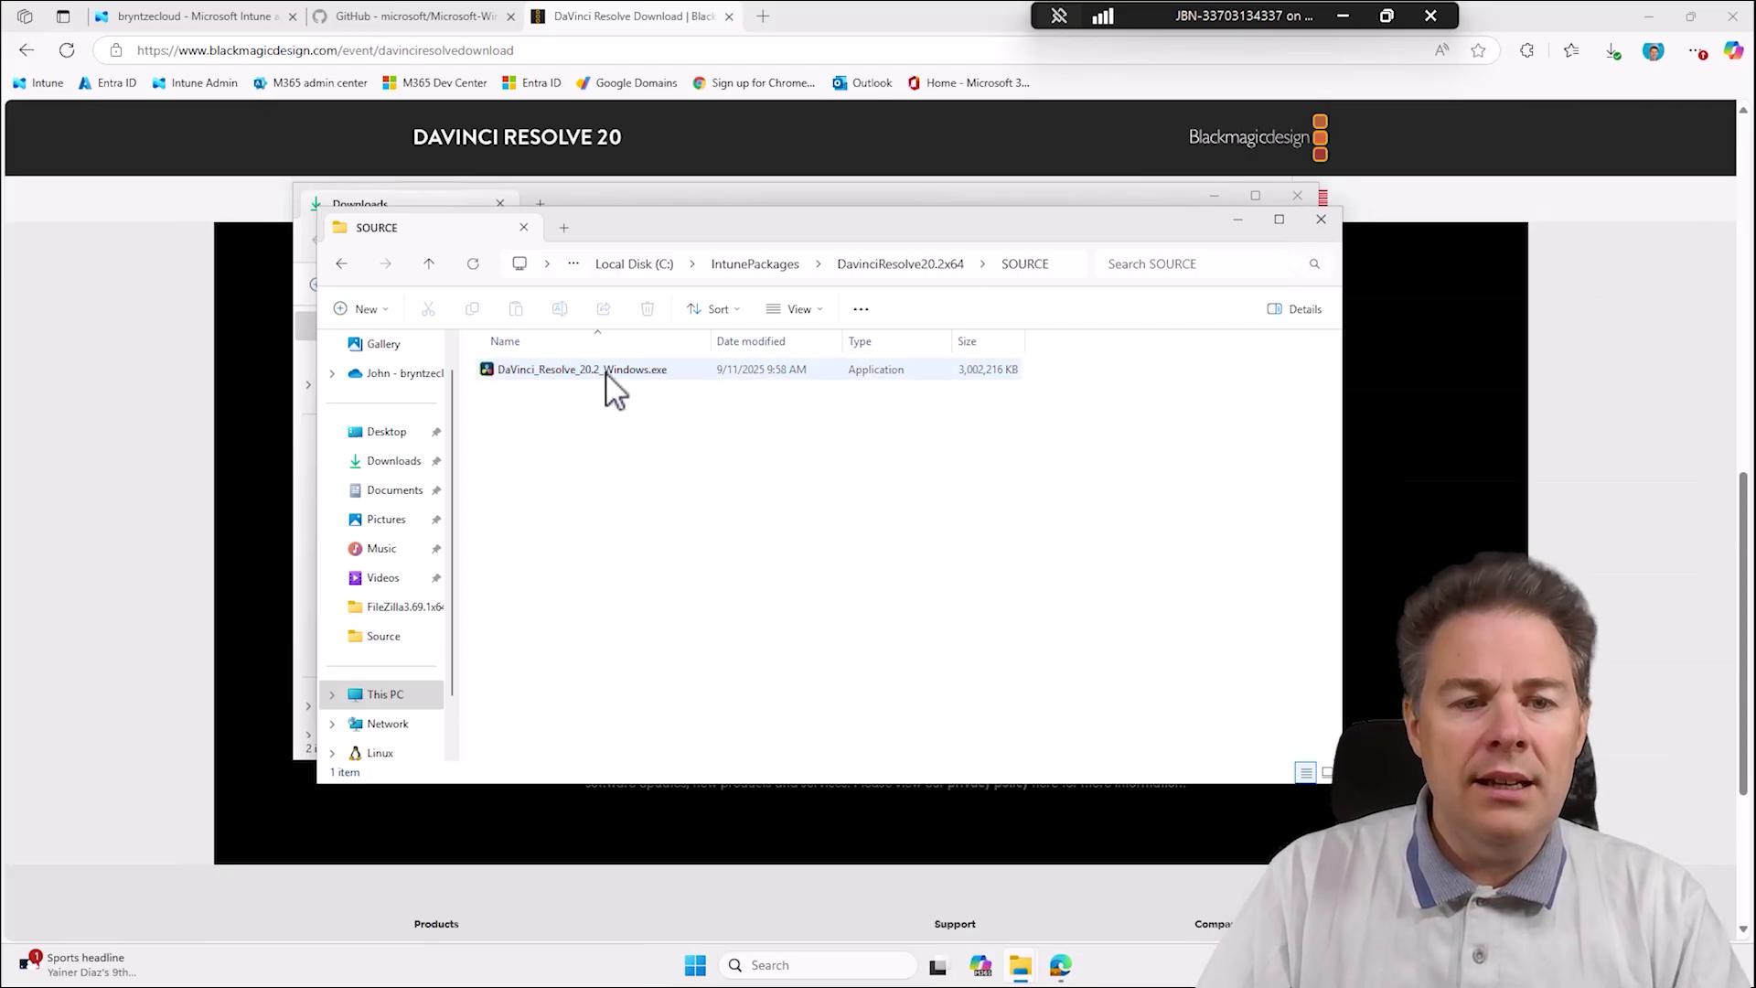
{"action": "mouse_move", "coordinate": [615, 389]}
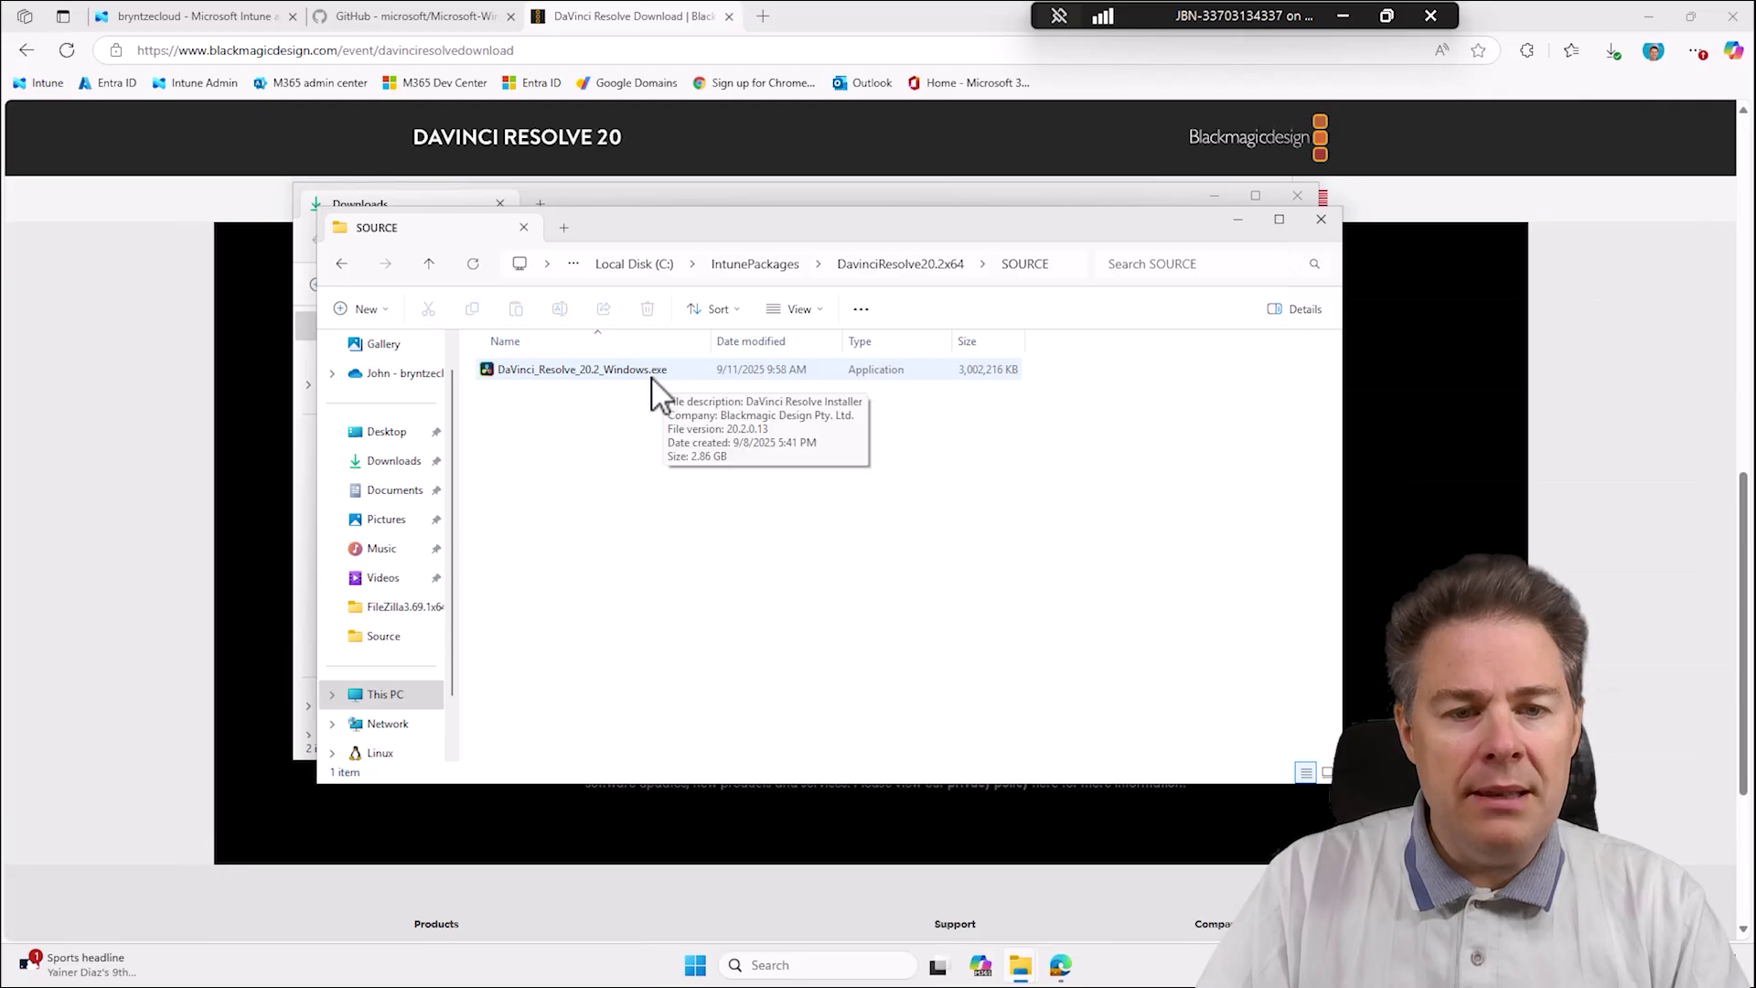
{"action": "left_click", "coordinate": [695, 965]}
{"action": "type", "text": "cmd"}
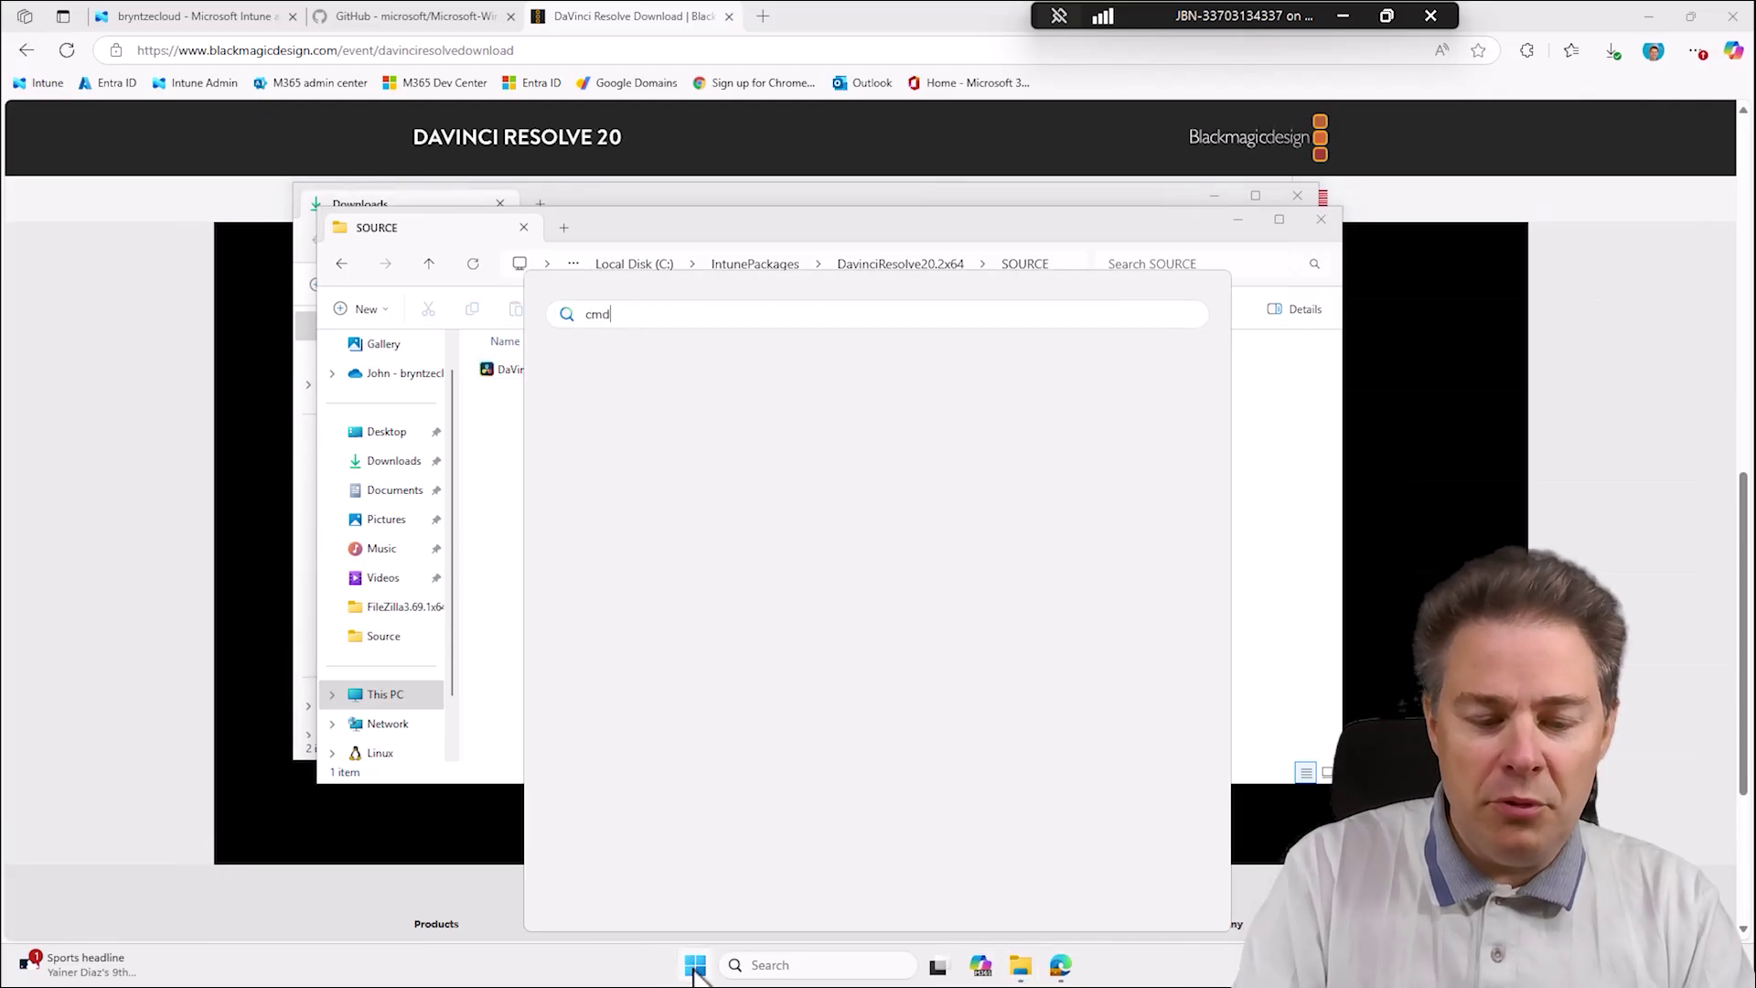
{"action": "type", "text": ".exe"}
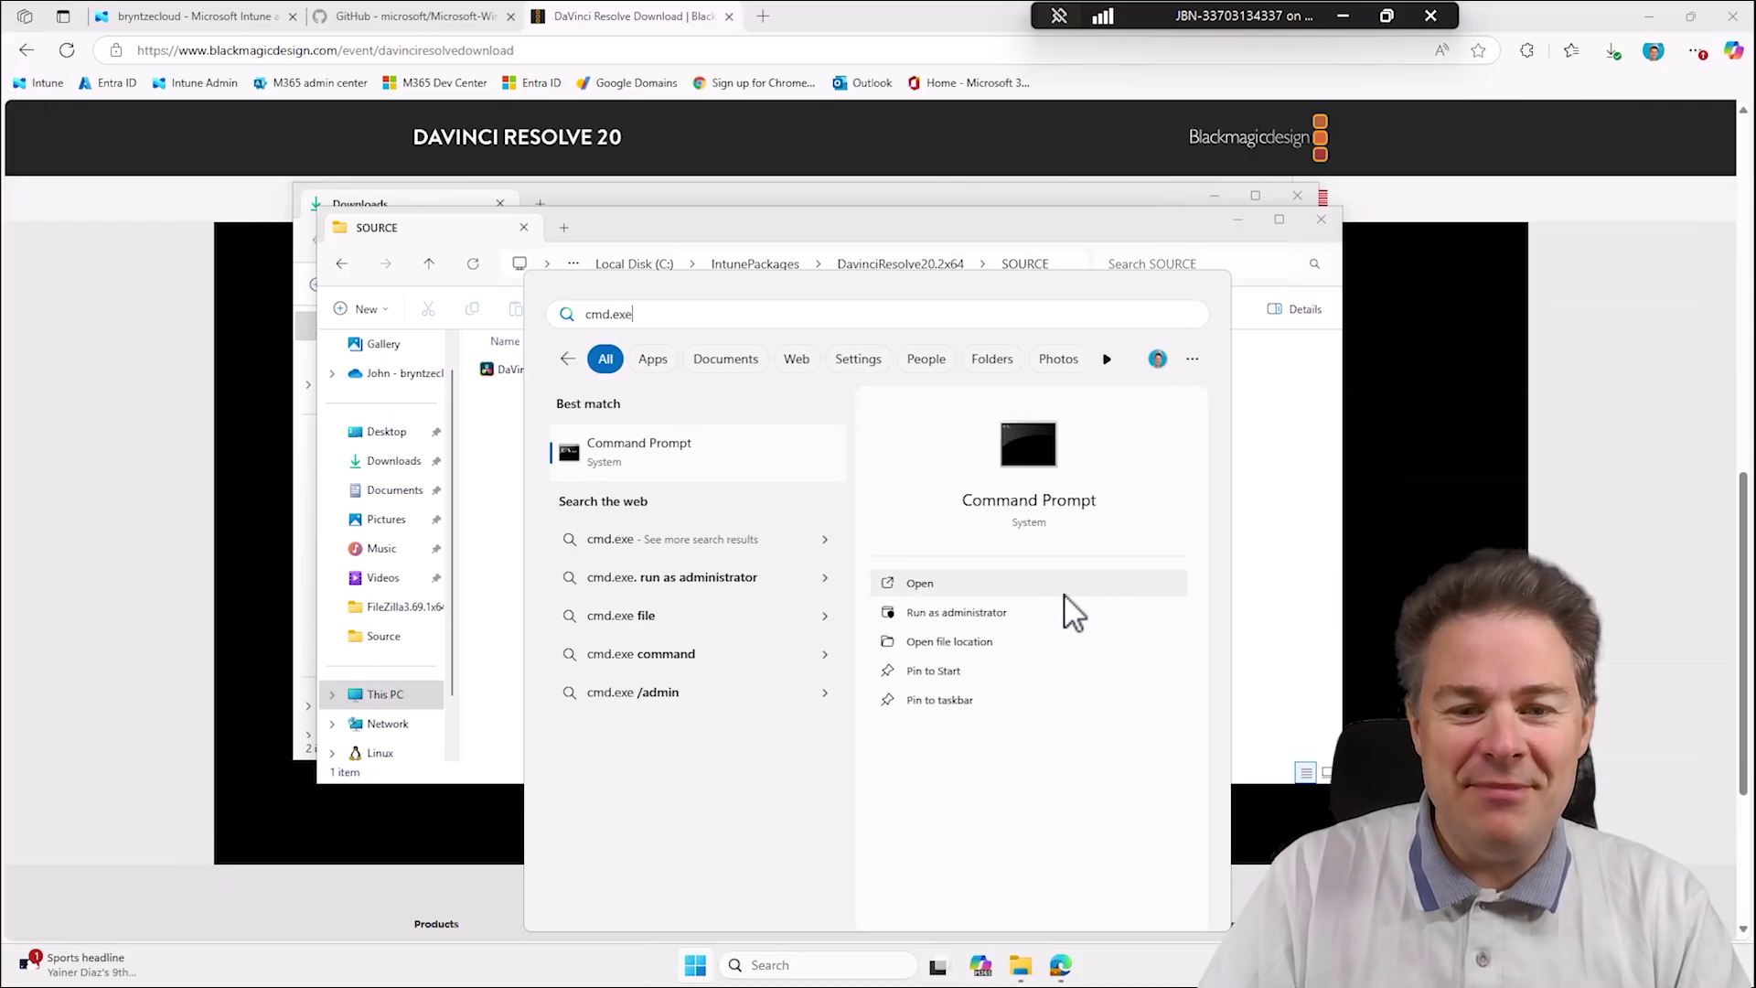
Launch Command Prompt as administrator and set its console font size to 24.
{"action": "left_click", "coordinate": [1001, 611]}
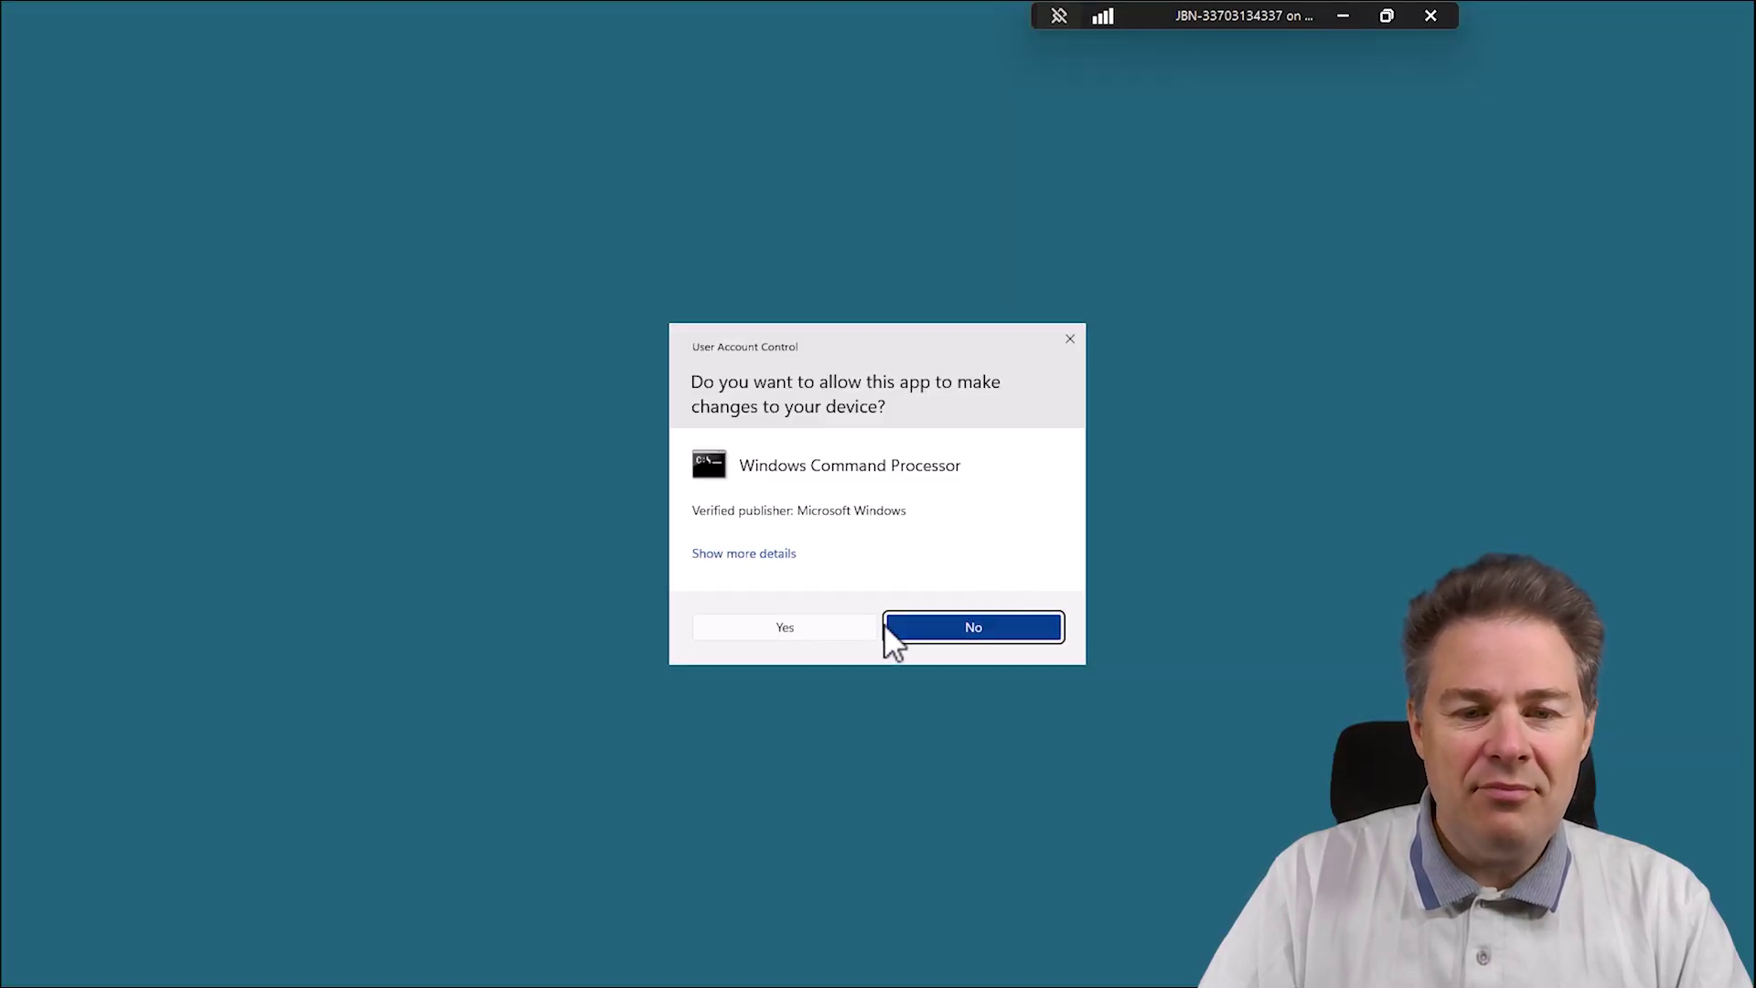
{"action": "left_click", "coordinate": [843, 627]}
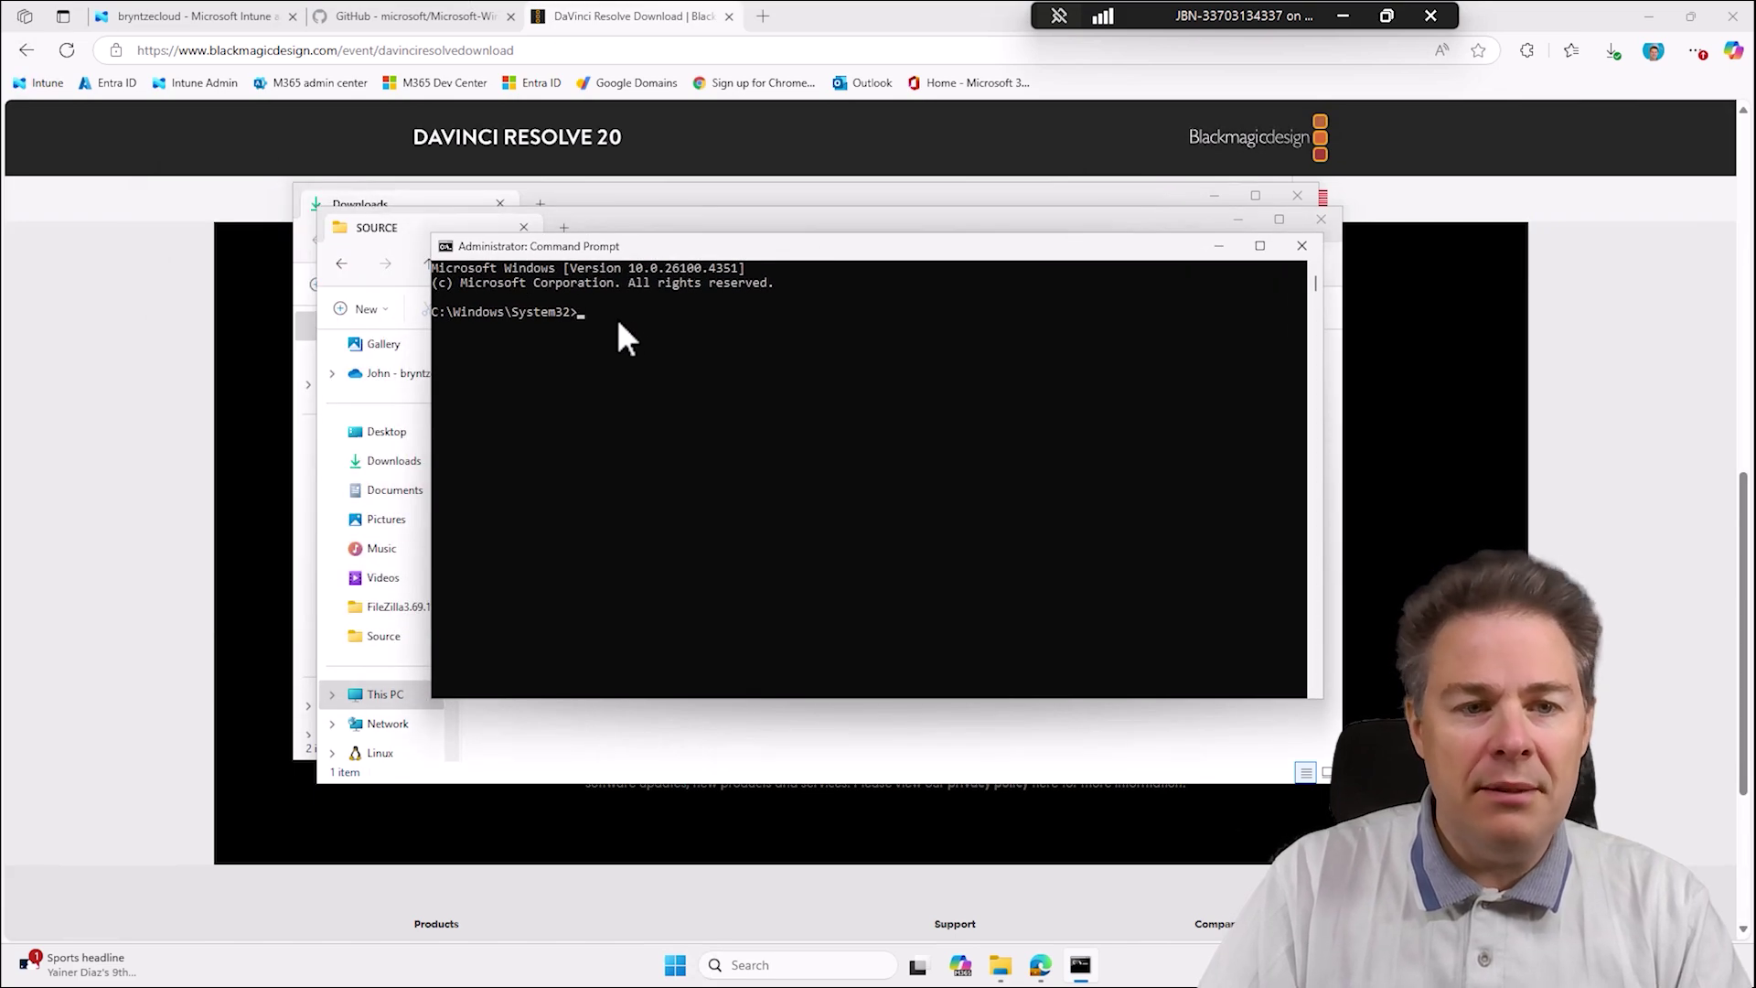
{"action": "left_click", "coordinate": [448, 246]}
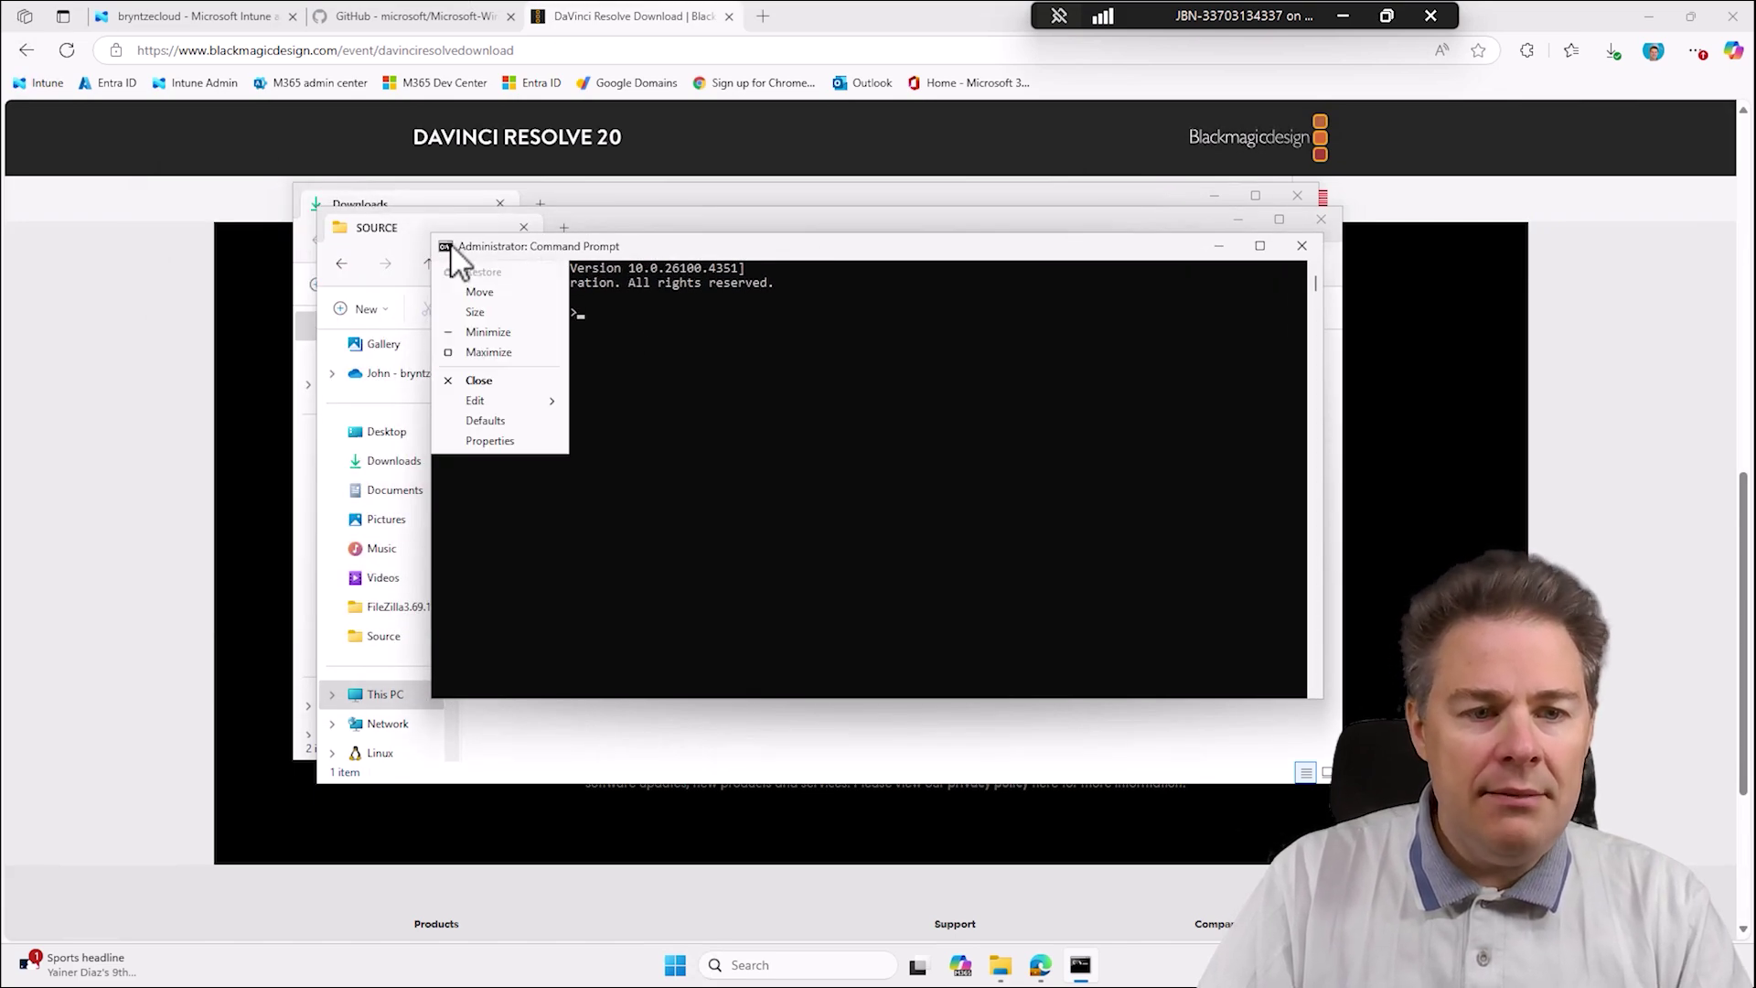
{"action": "left_click", "coordinate": [506, 440]}
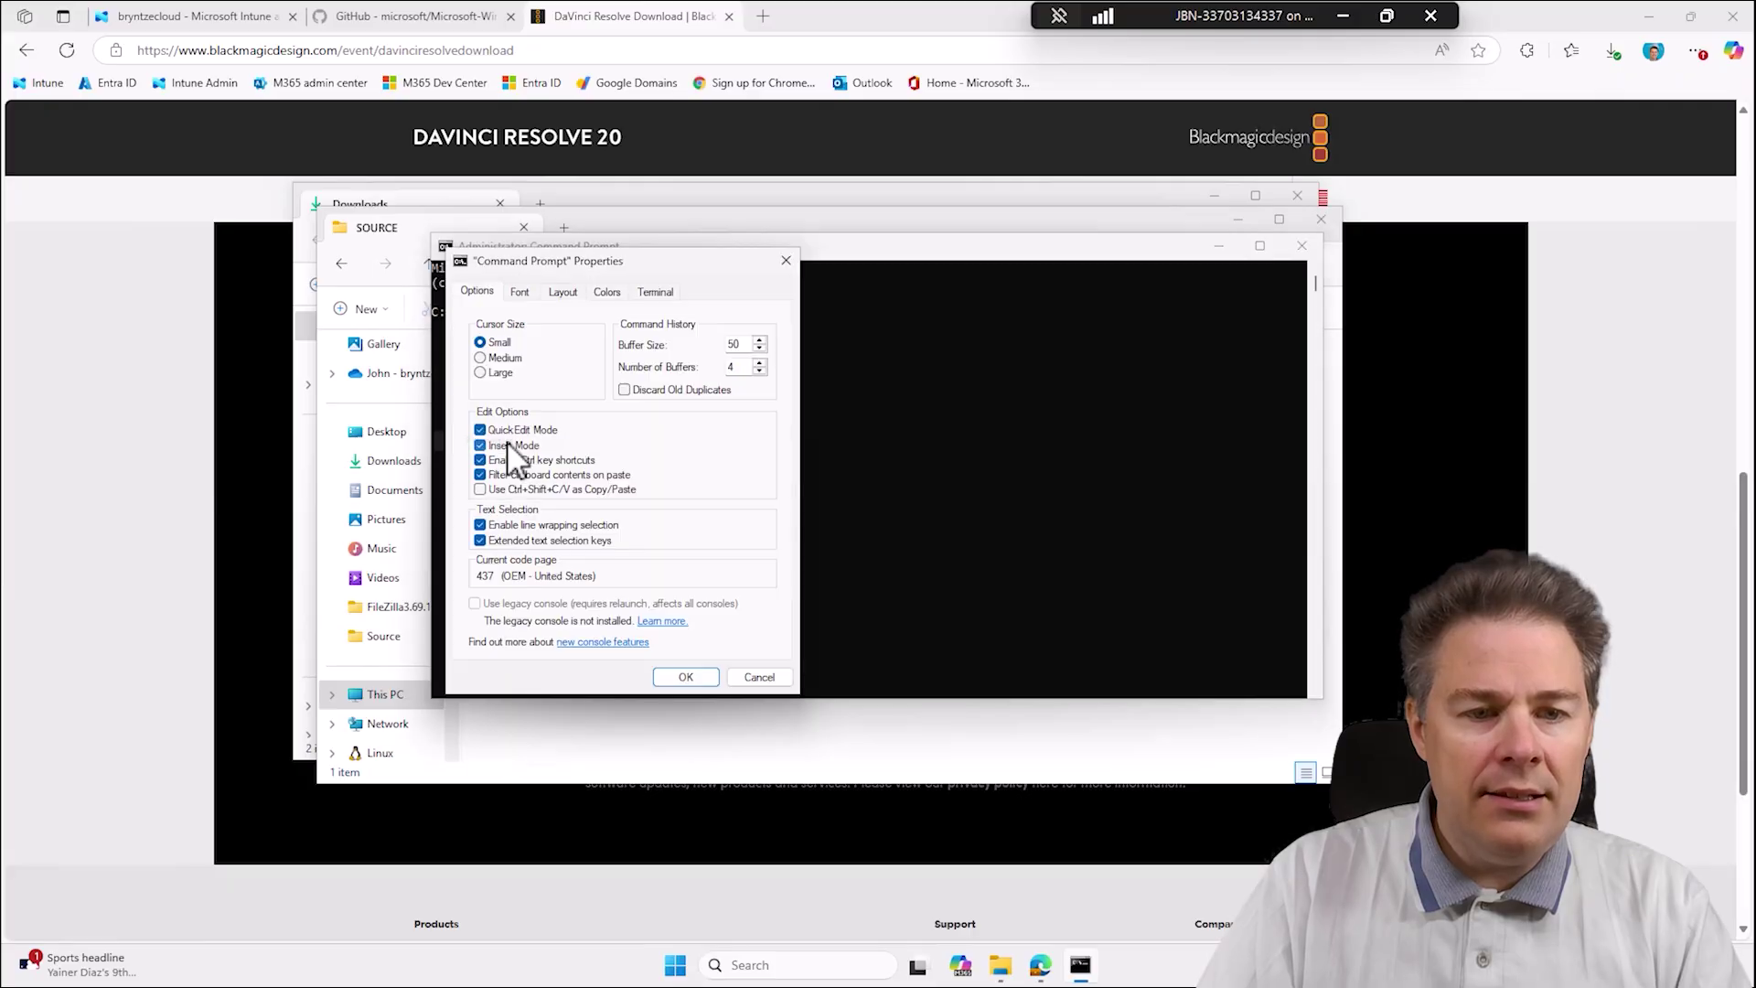
{"action": "left_click", "coordinate": [522, 291]}
{"action": "left_click", "coordinate": [480, 390]}
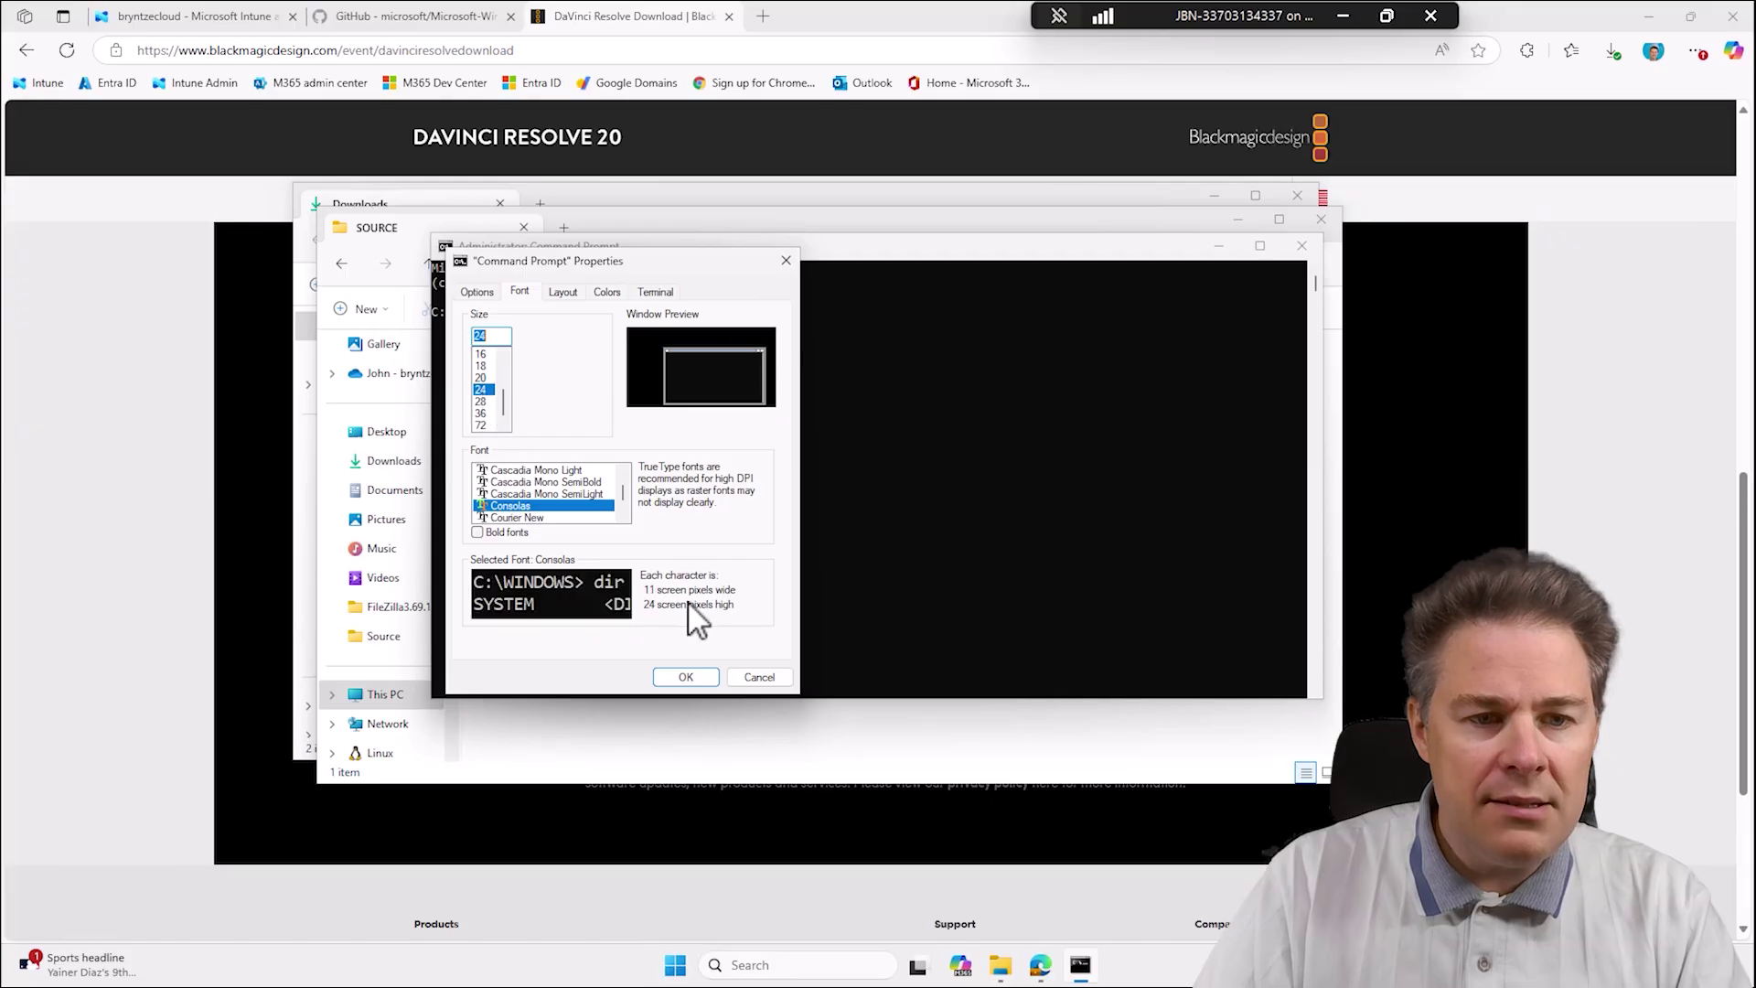
{"action": "left_click", "coordinate": [690, 675]}
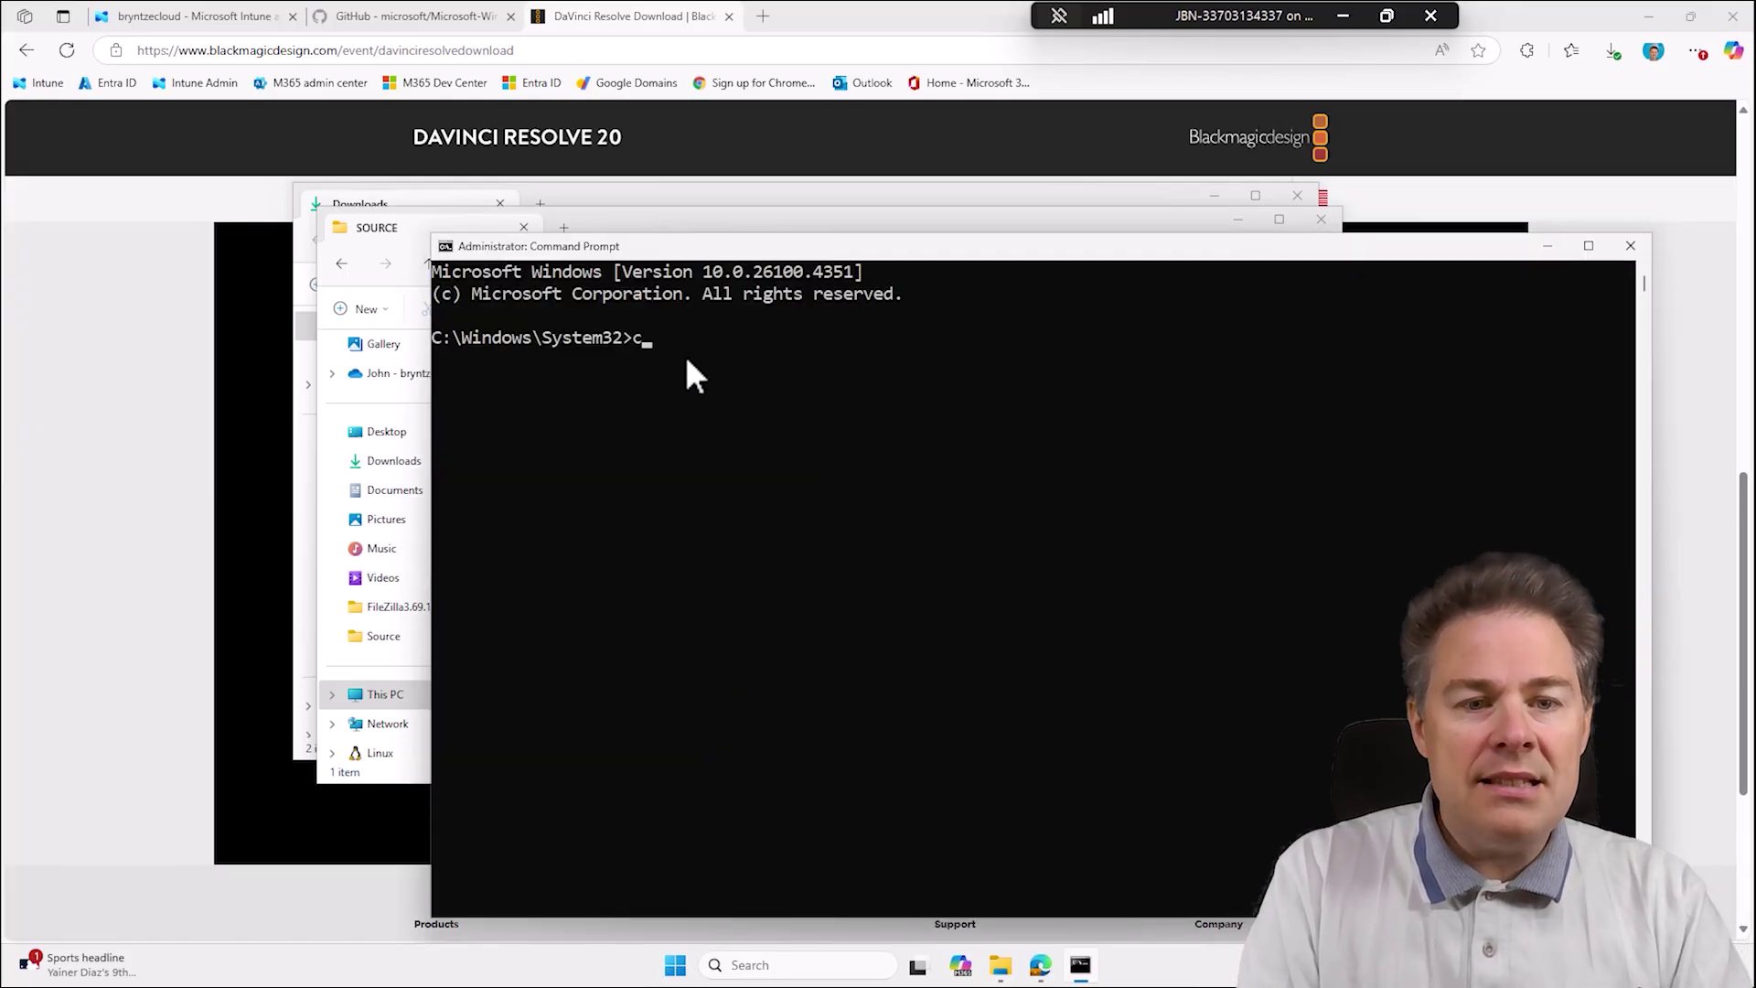
{"action": "key", "text": "BackSpace"}
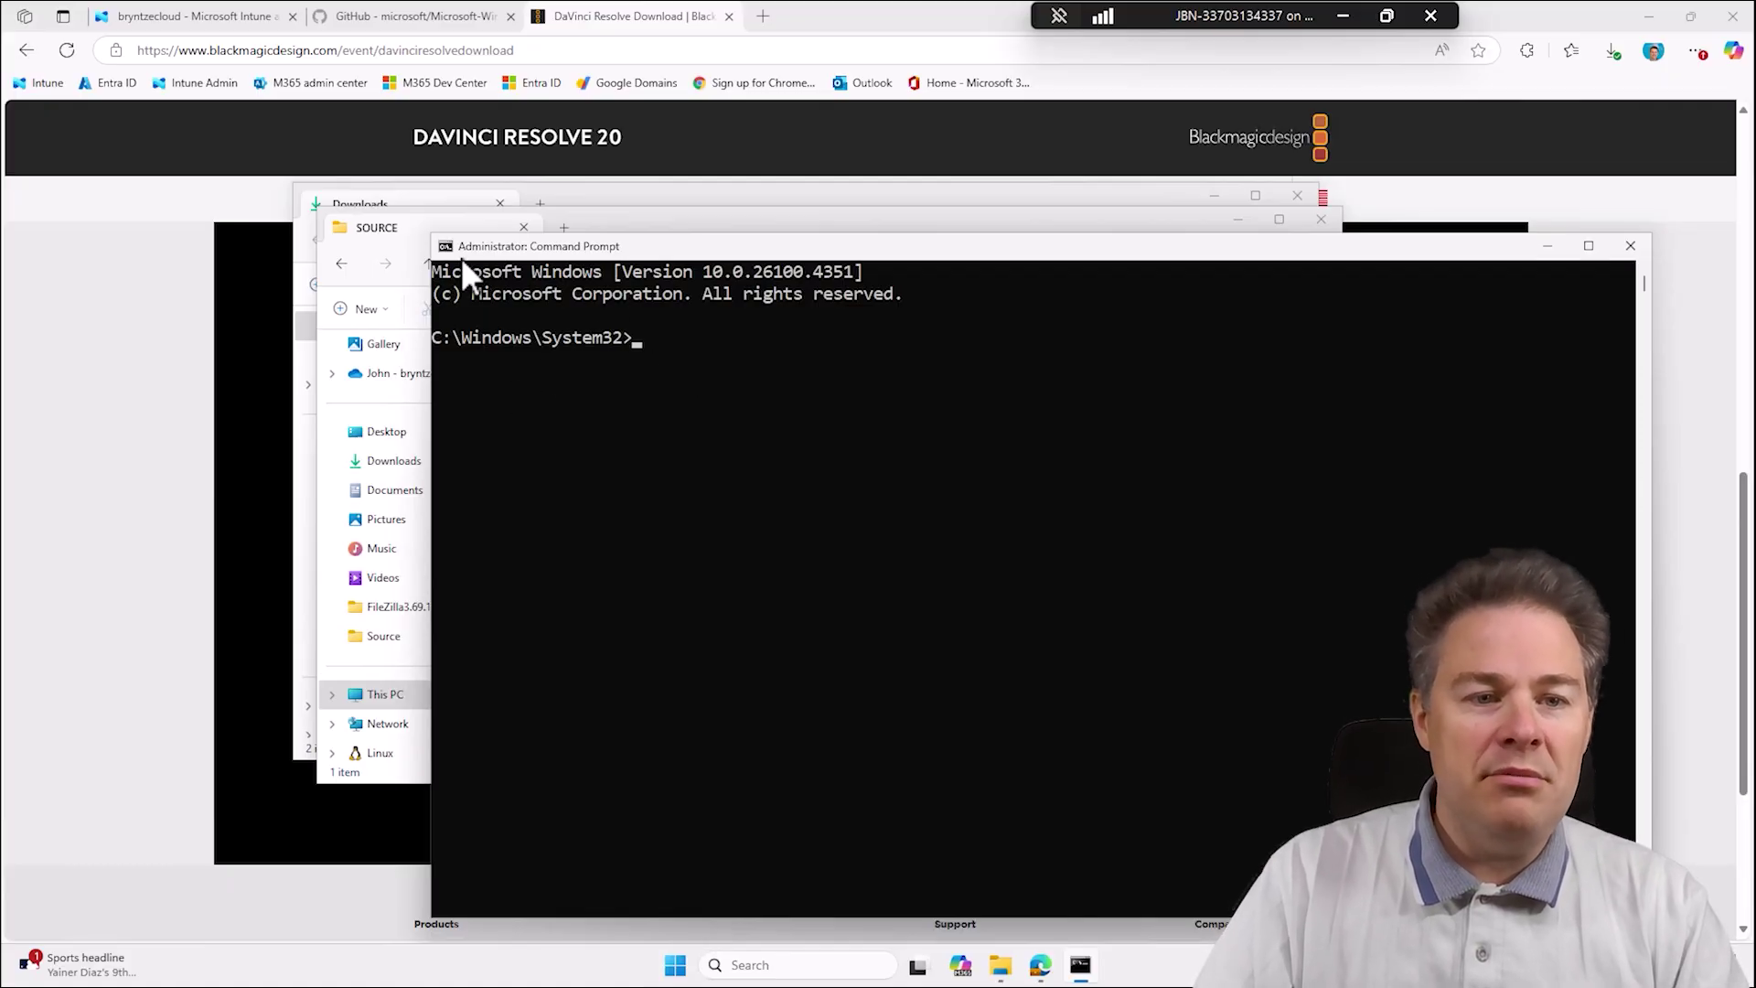
Change to C:\ and list its contents with dir.
{"action": "type", "text": "cd"}
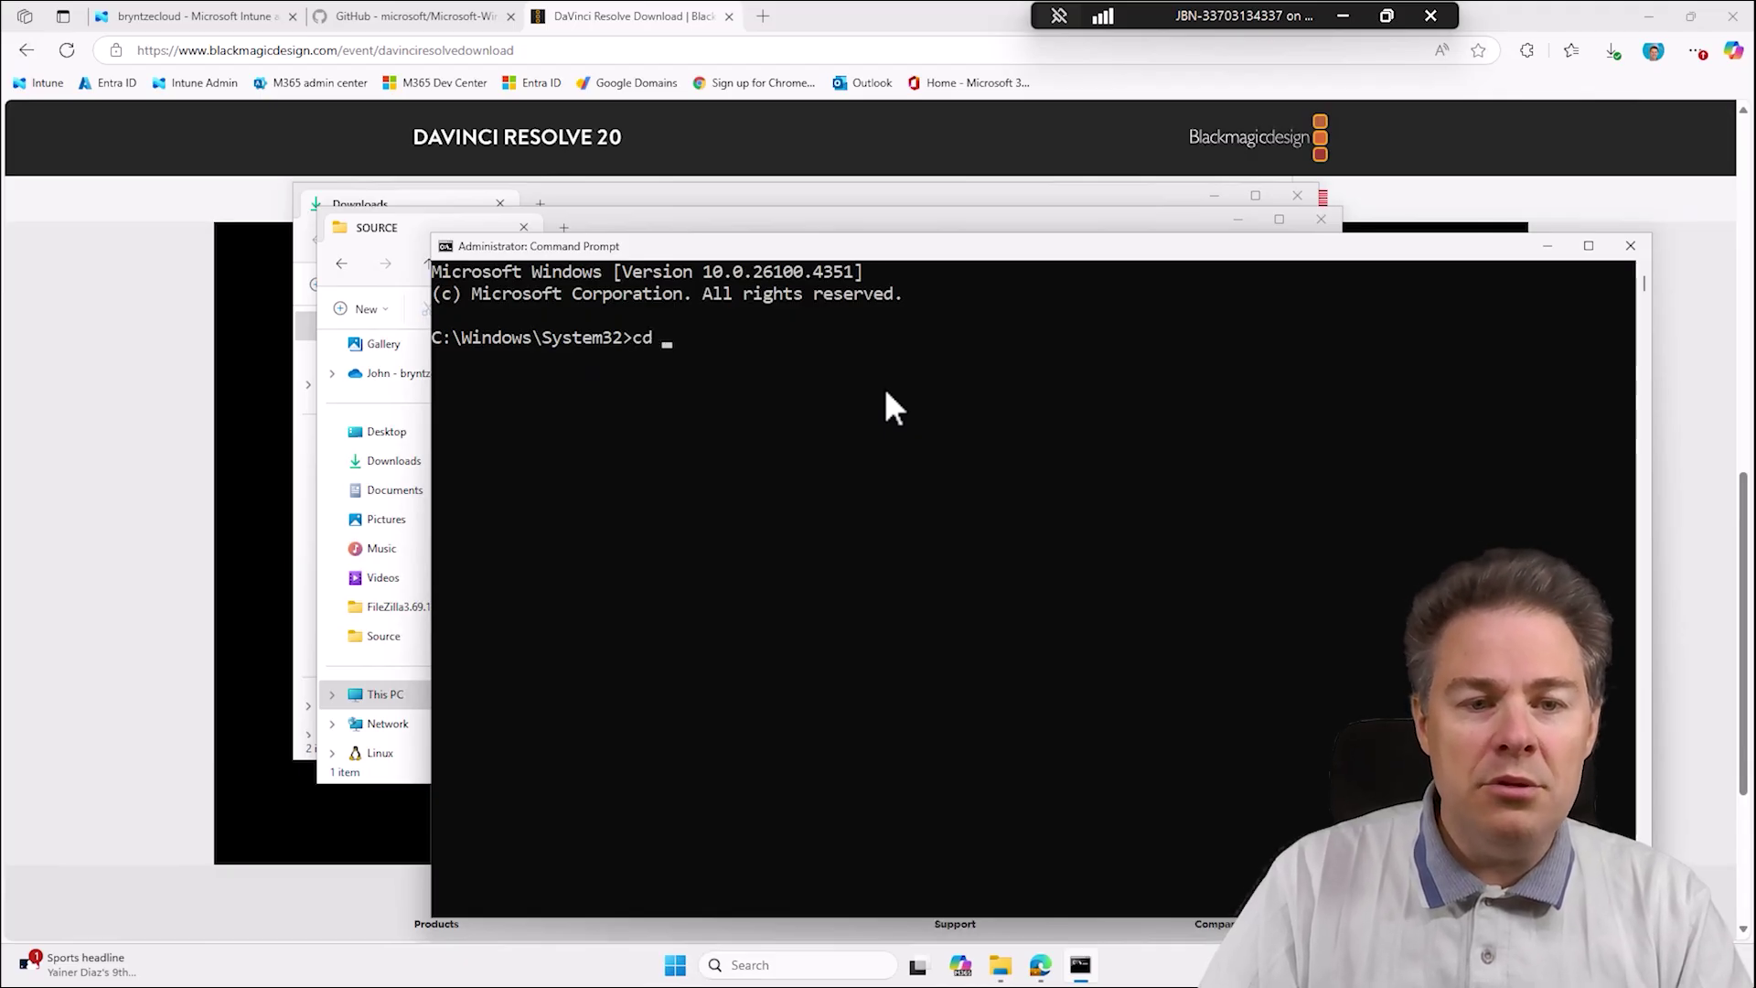
{"action": "type", "text": " \\"}
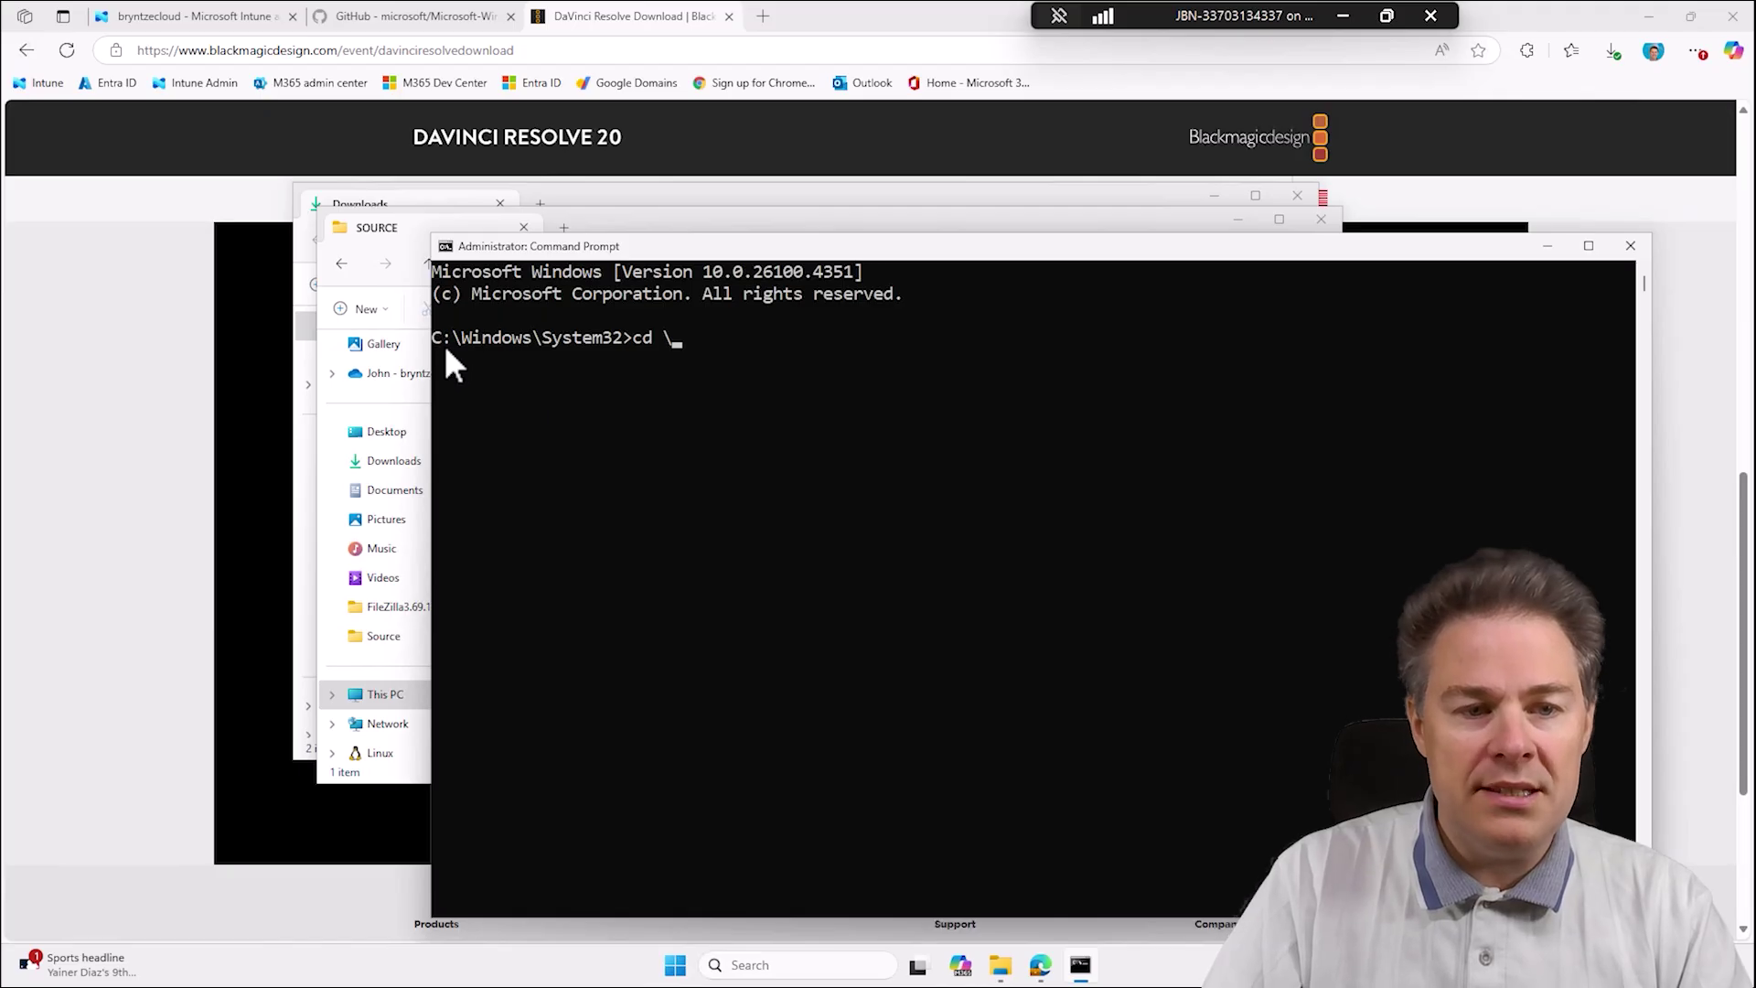
{"action": "key", "text": "Return"}
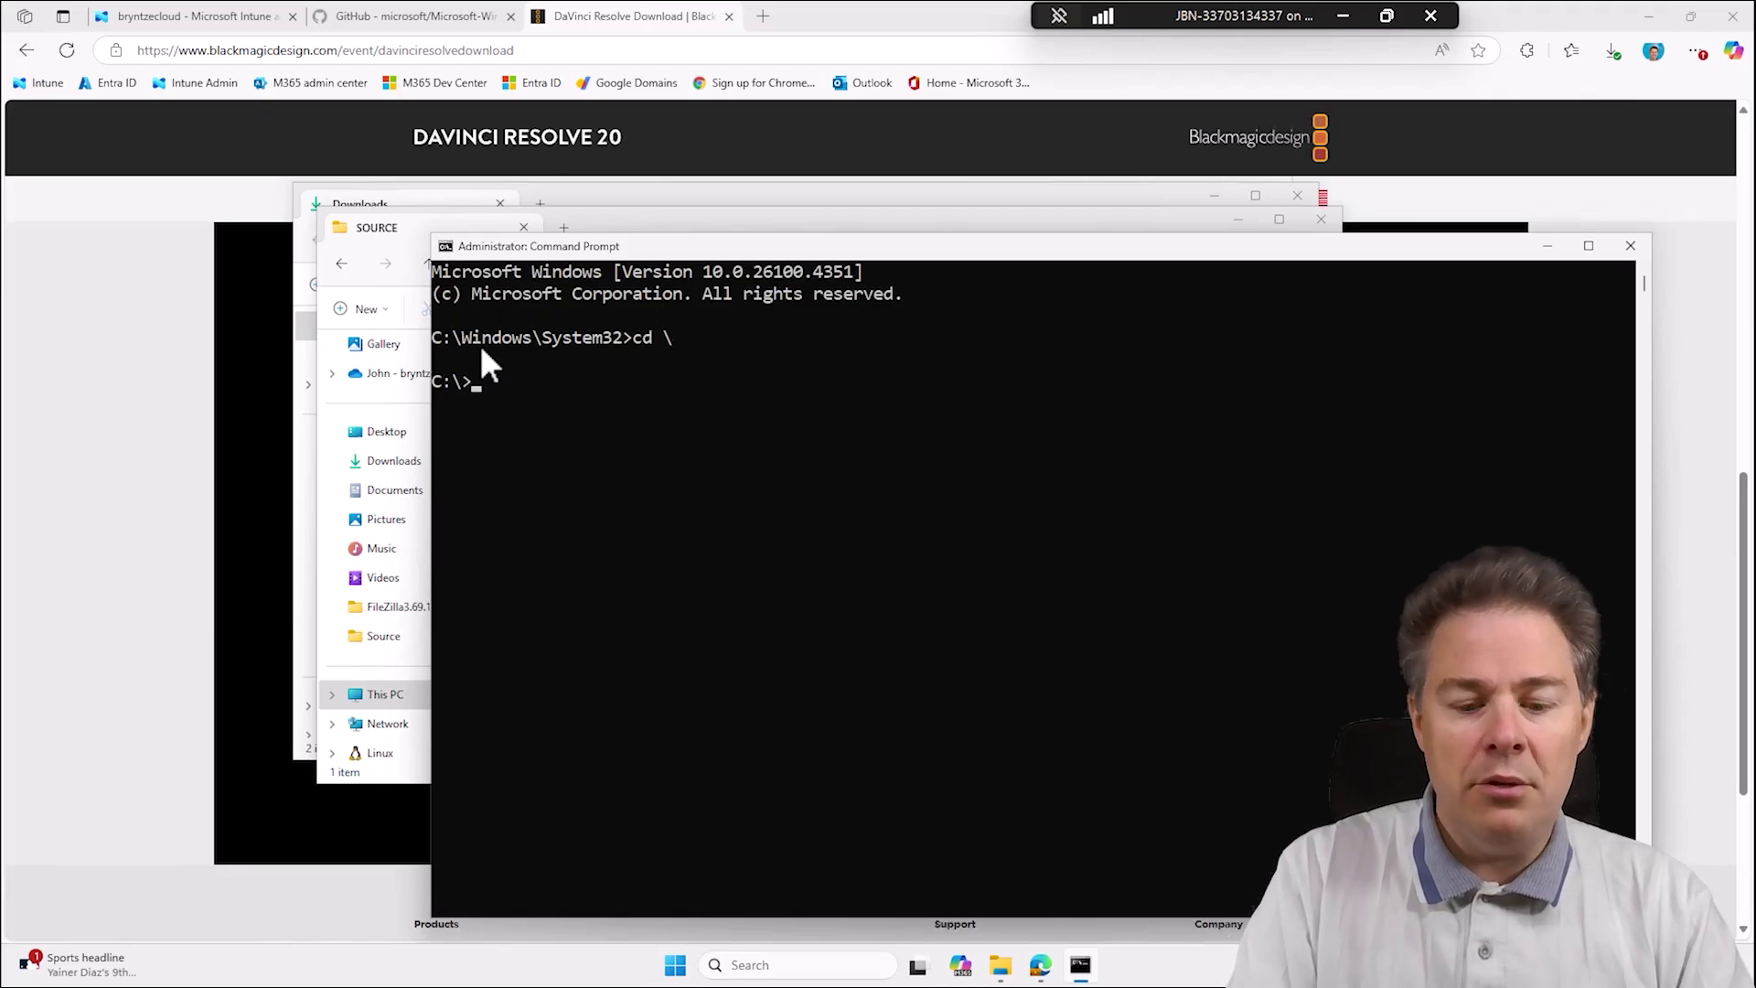
{"action": "type", "text": "dir"}
{"action": "key", "text": "Return"}
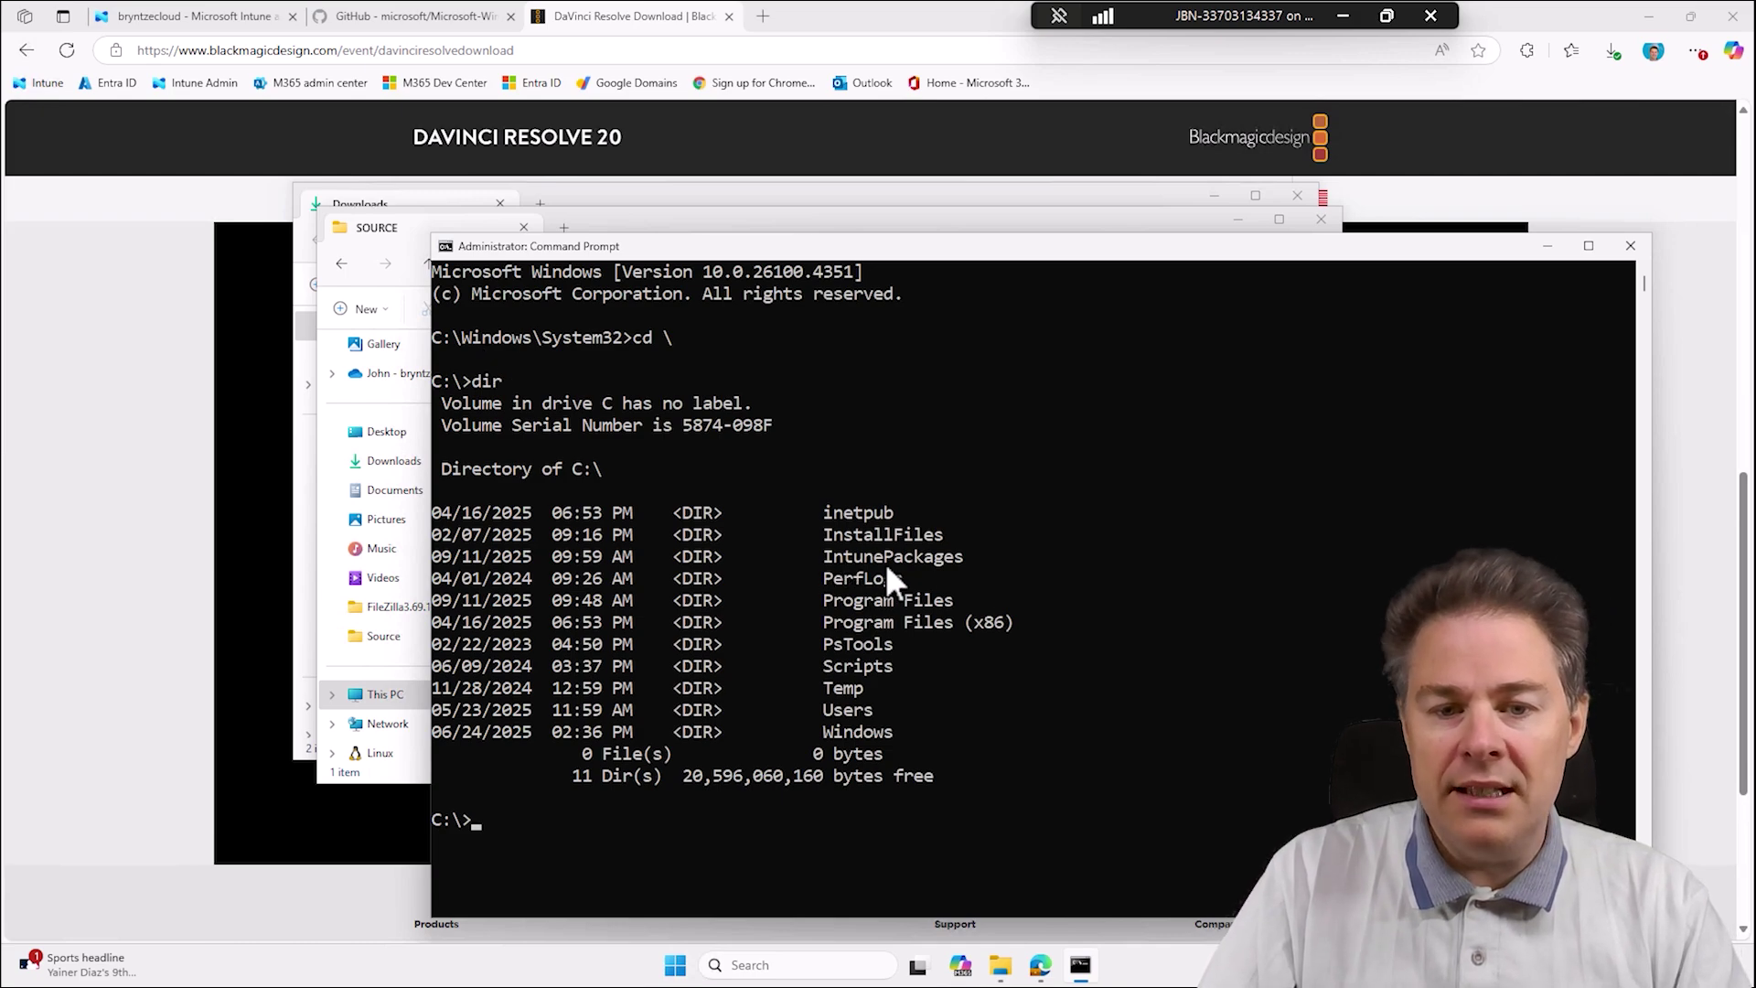
Change into IntunePackages\DavinciResolve20.2x64\SOURCE using Tab completion.
{"action": "type", "text": "cd inetpub"}
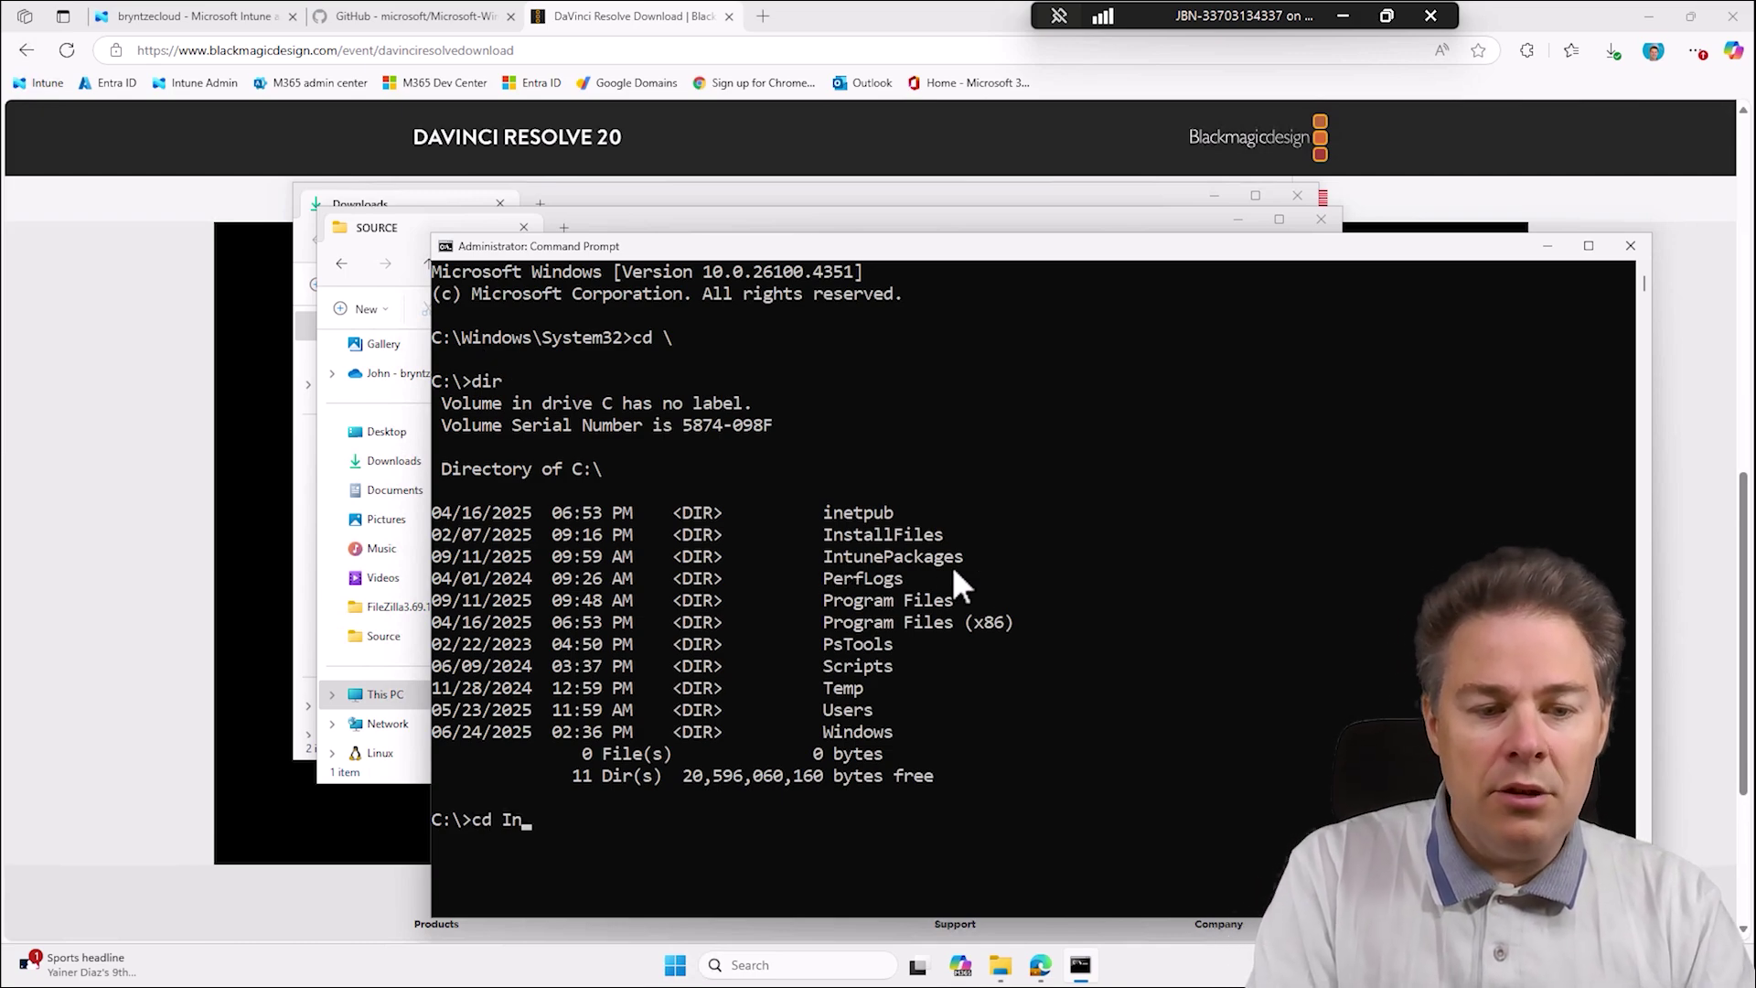
{"action": "key", "text": "Tab"}
{"action": "key", "text": "Tab"}
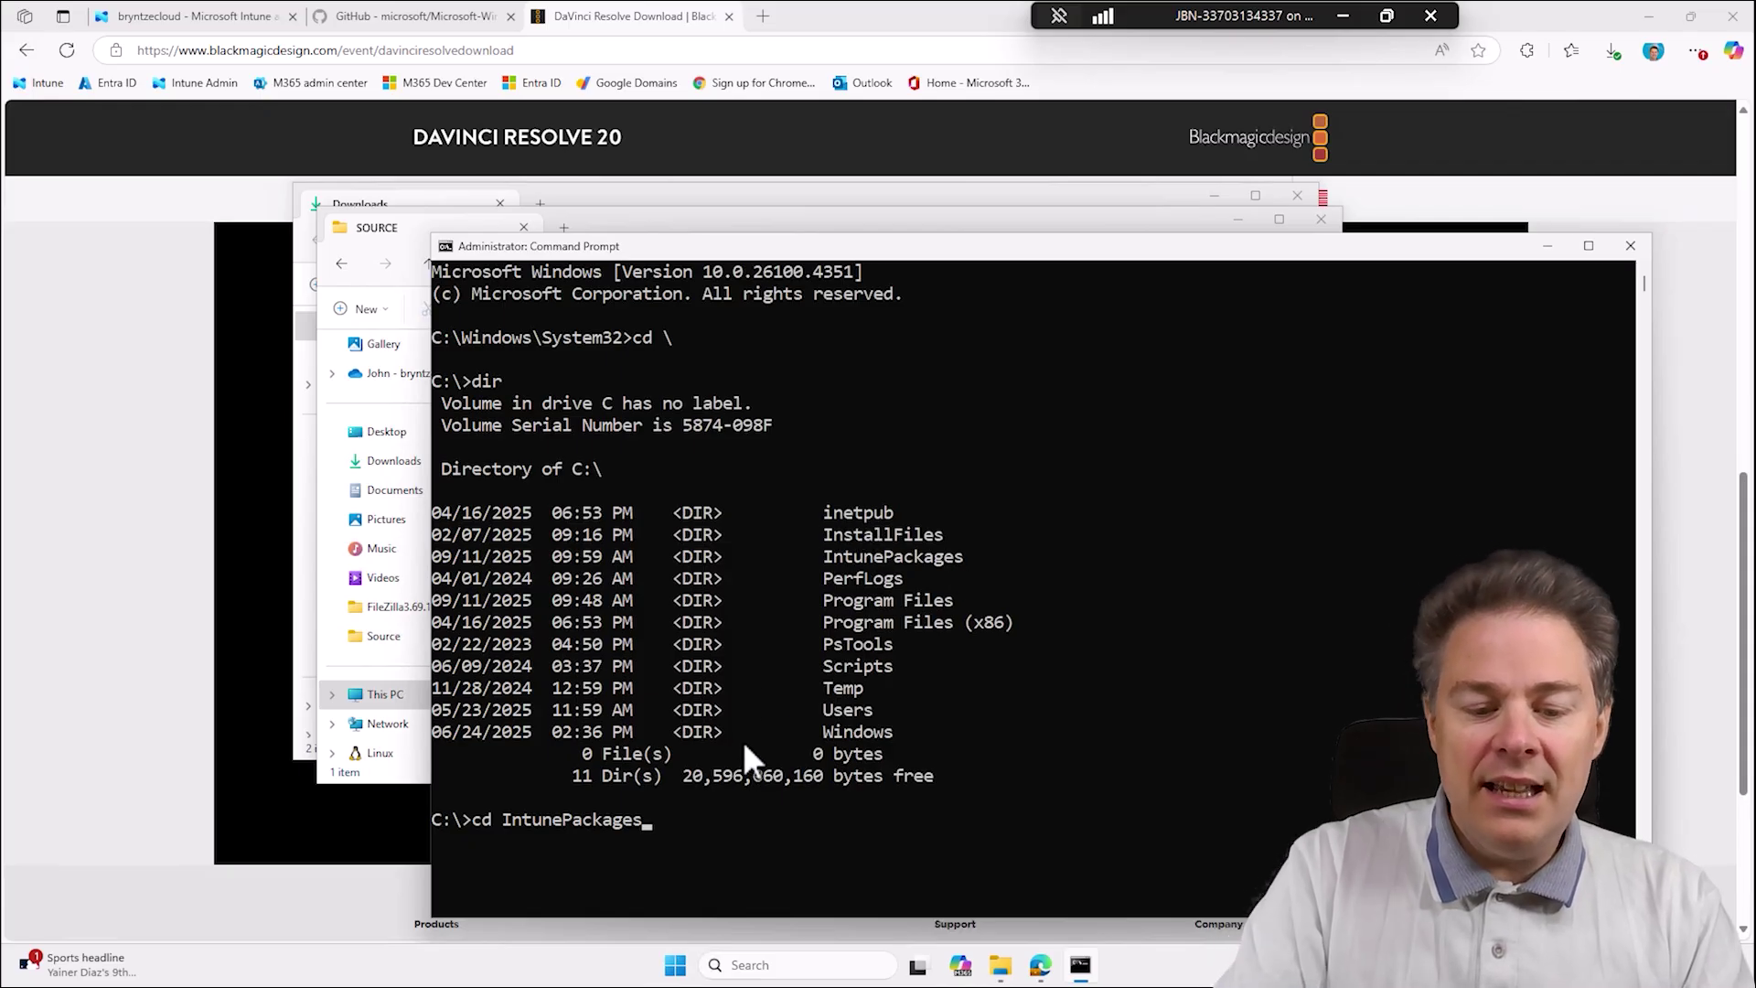
{"action": "type", "text": "\\"}
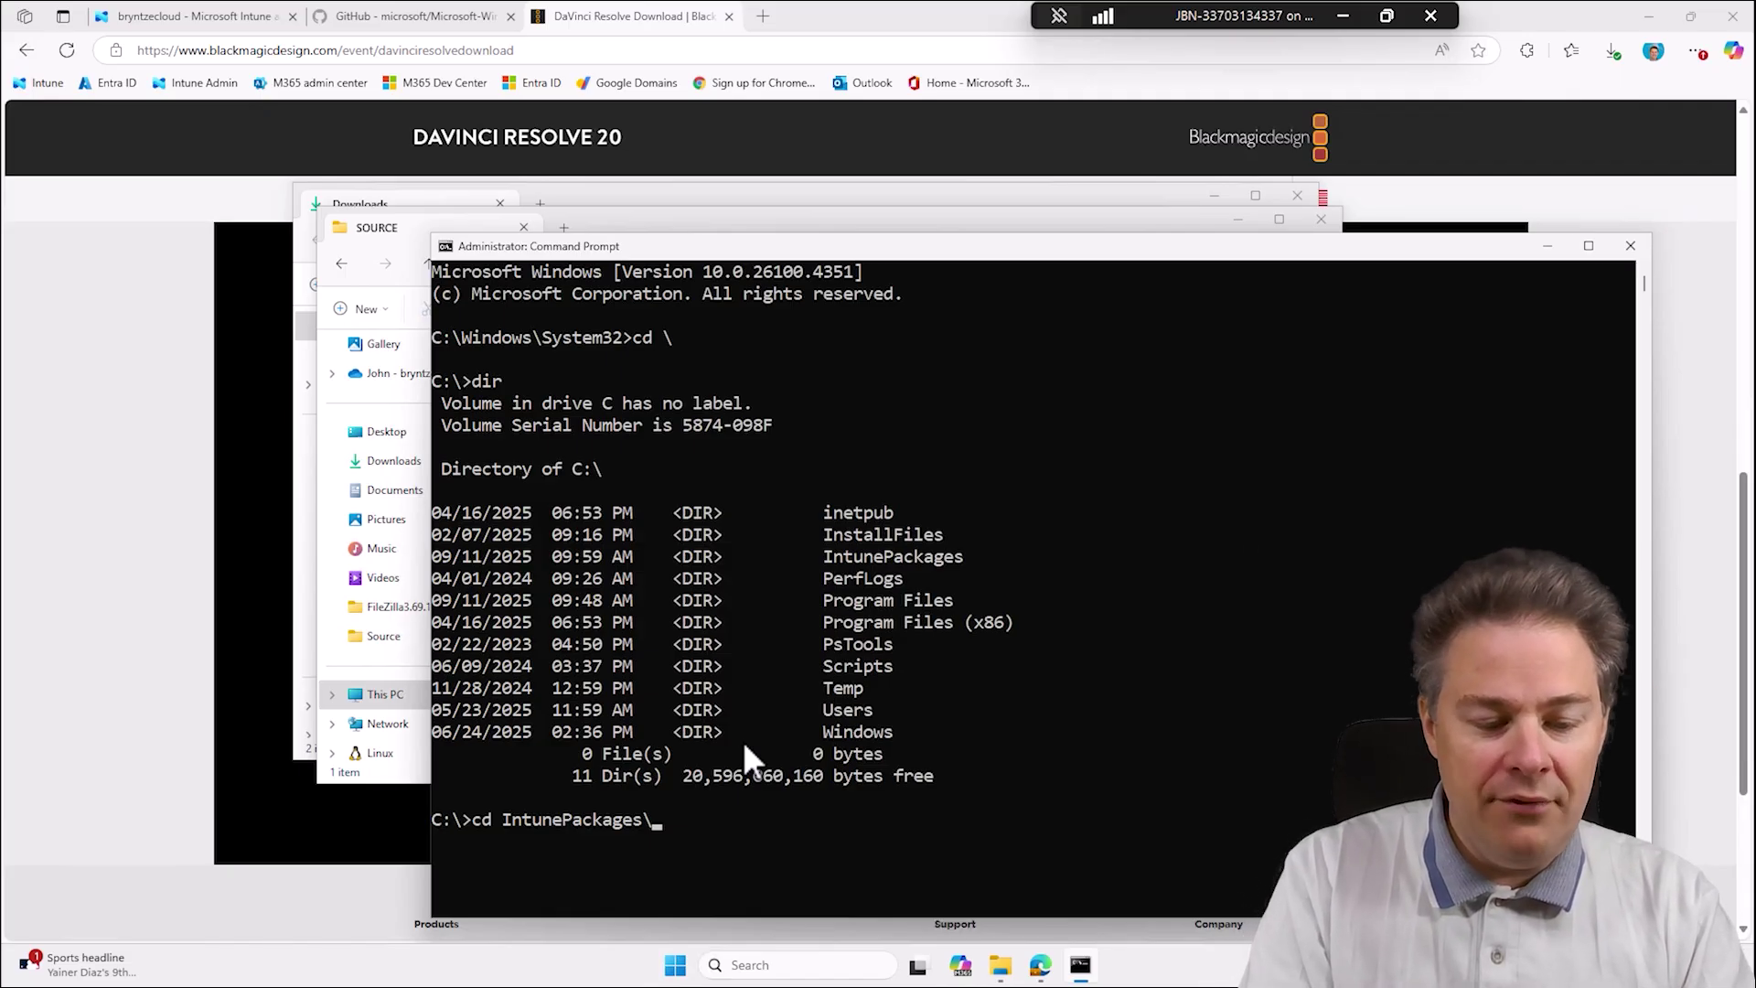
{"action": "type", "text": "Da"}
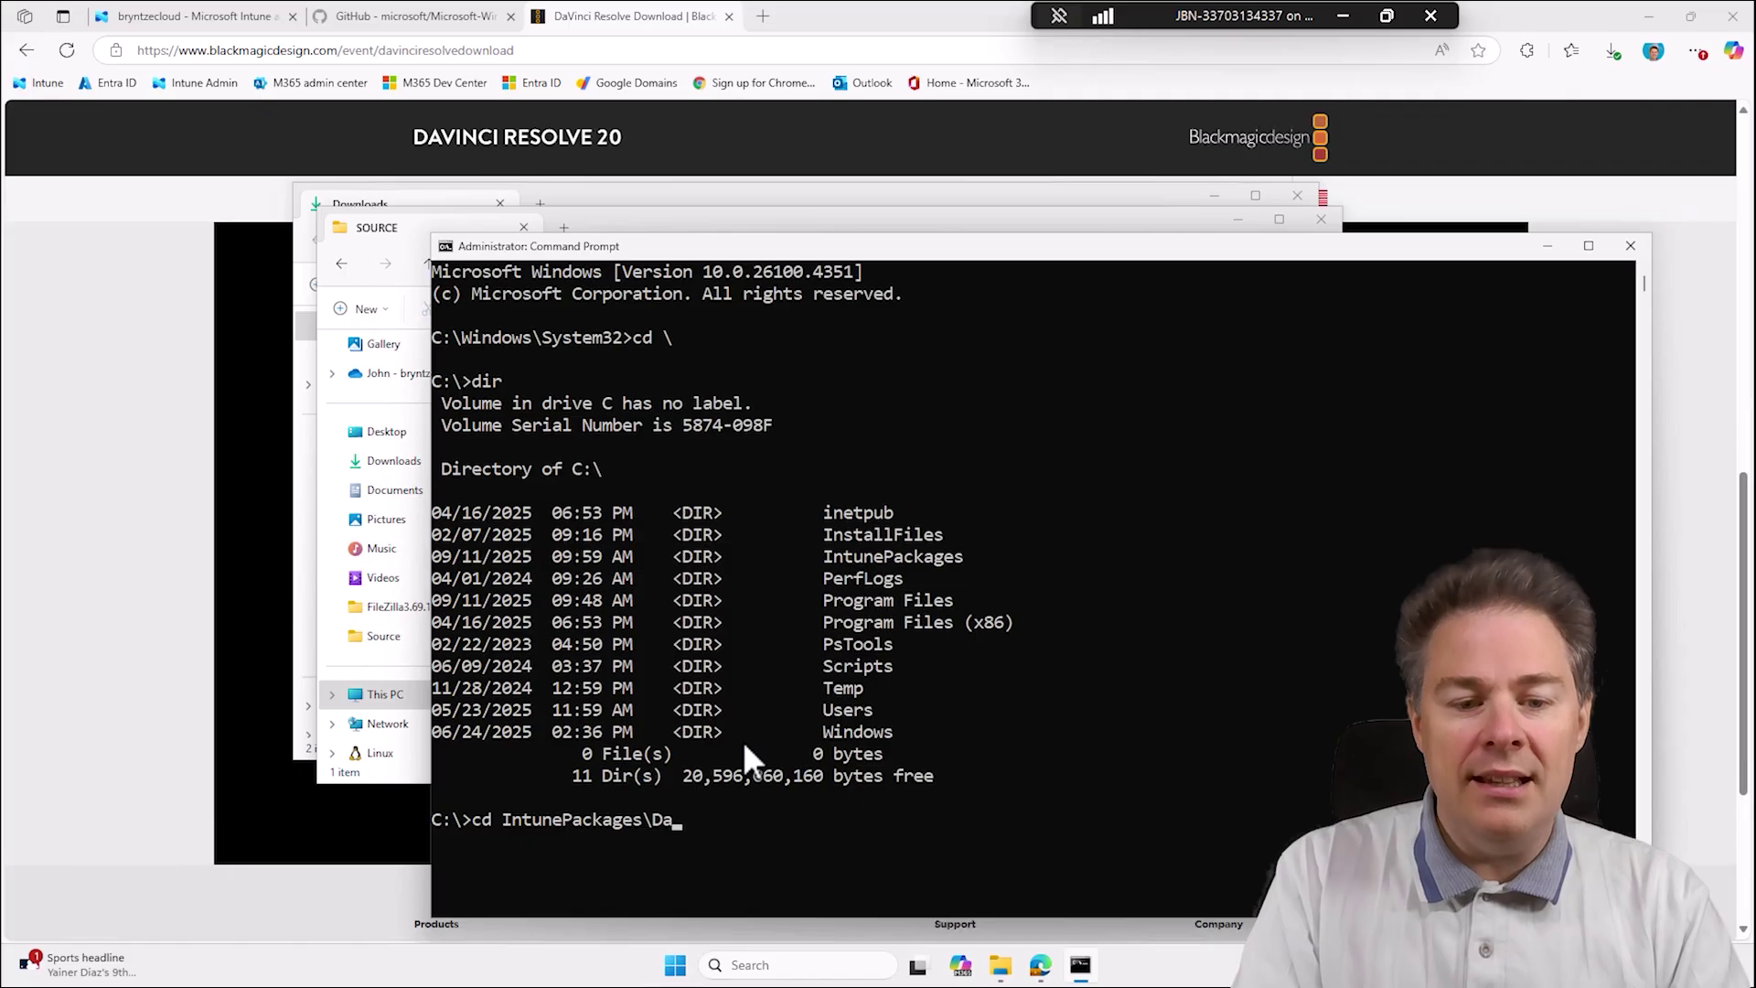
{"action": "key", "text": "Tab"}
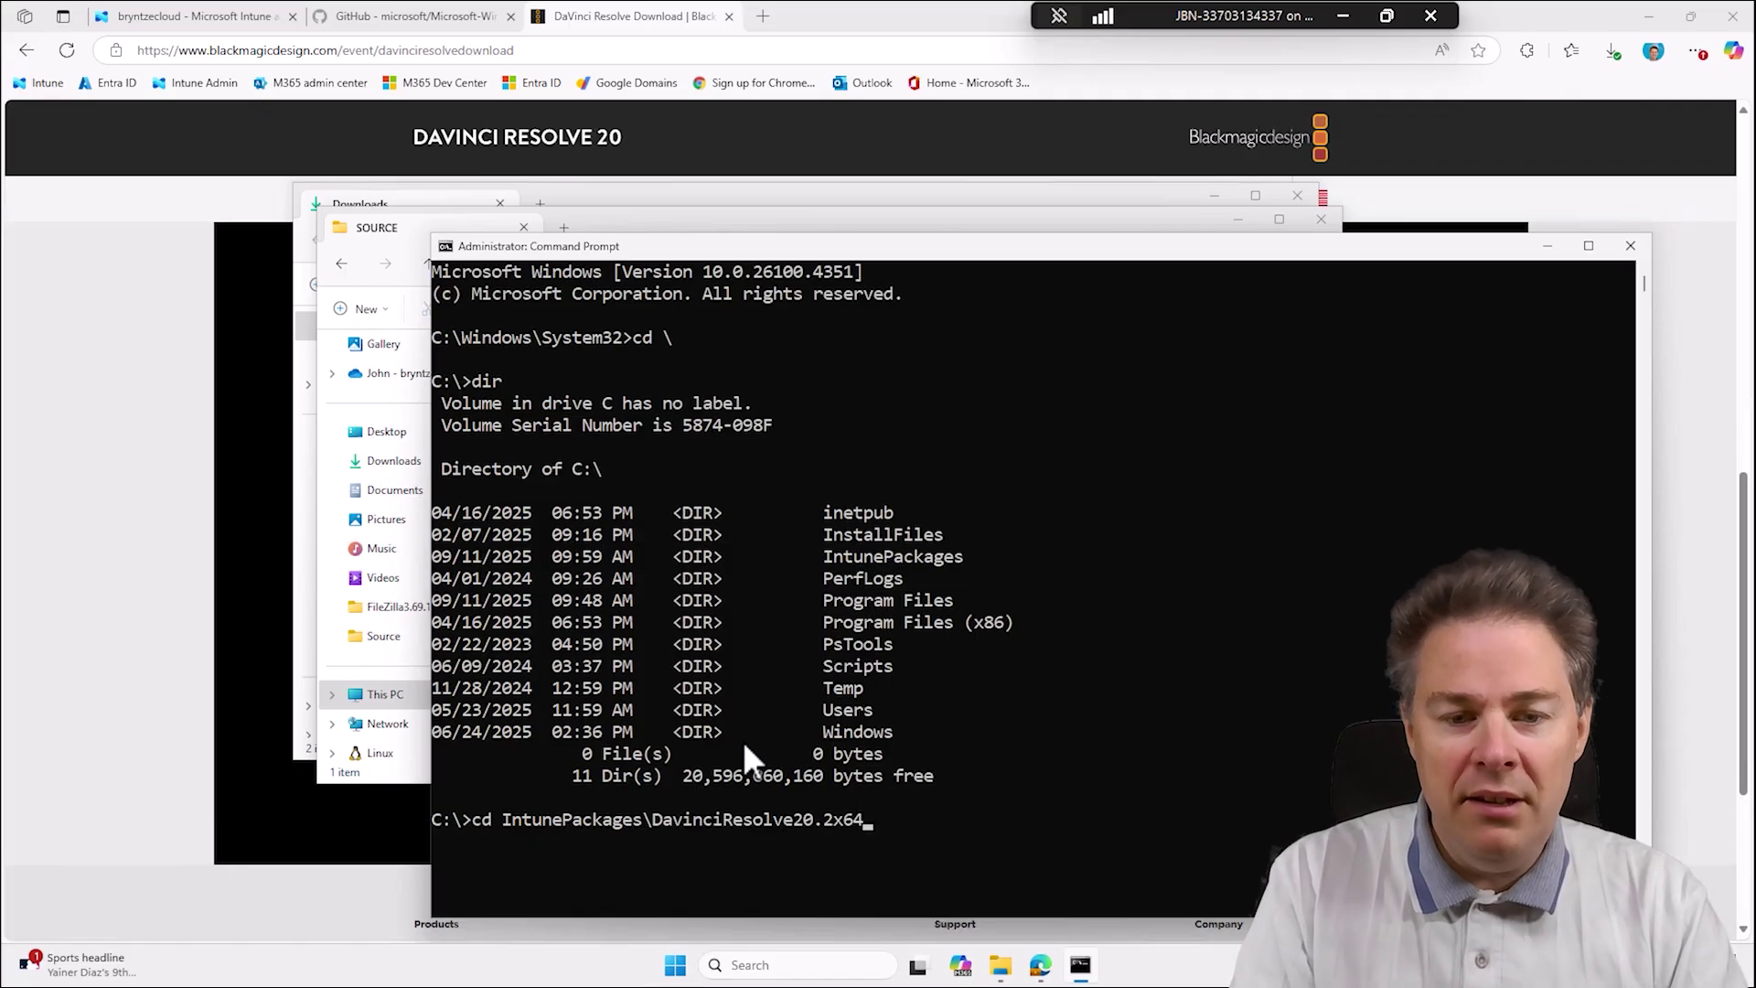
{"action": "type", "text": "\\s"}
{"action": "key", "text": "Tab"}
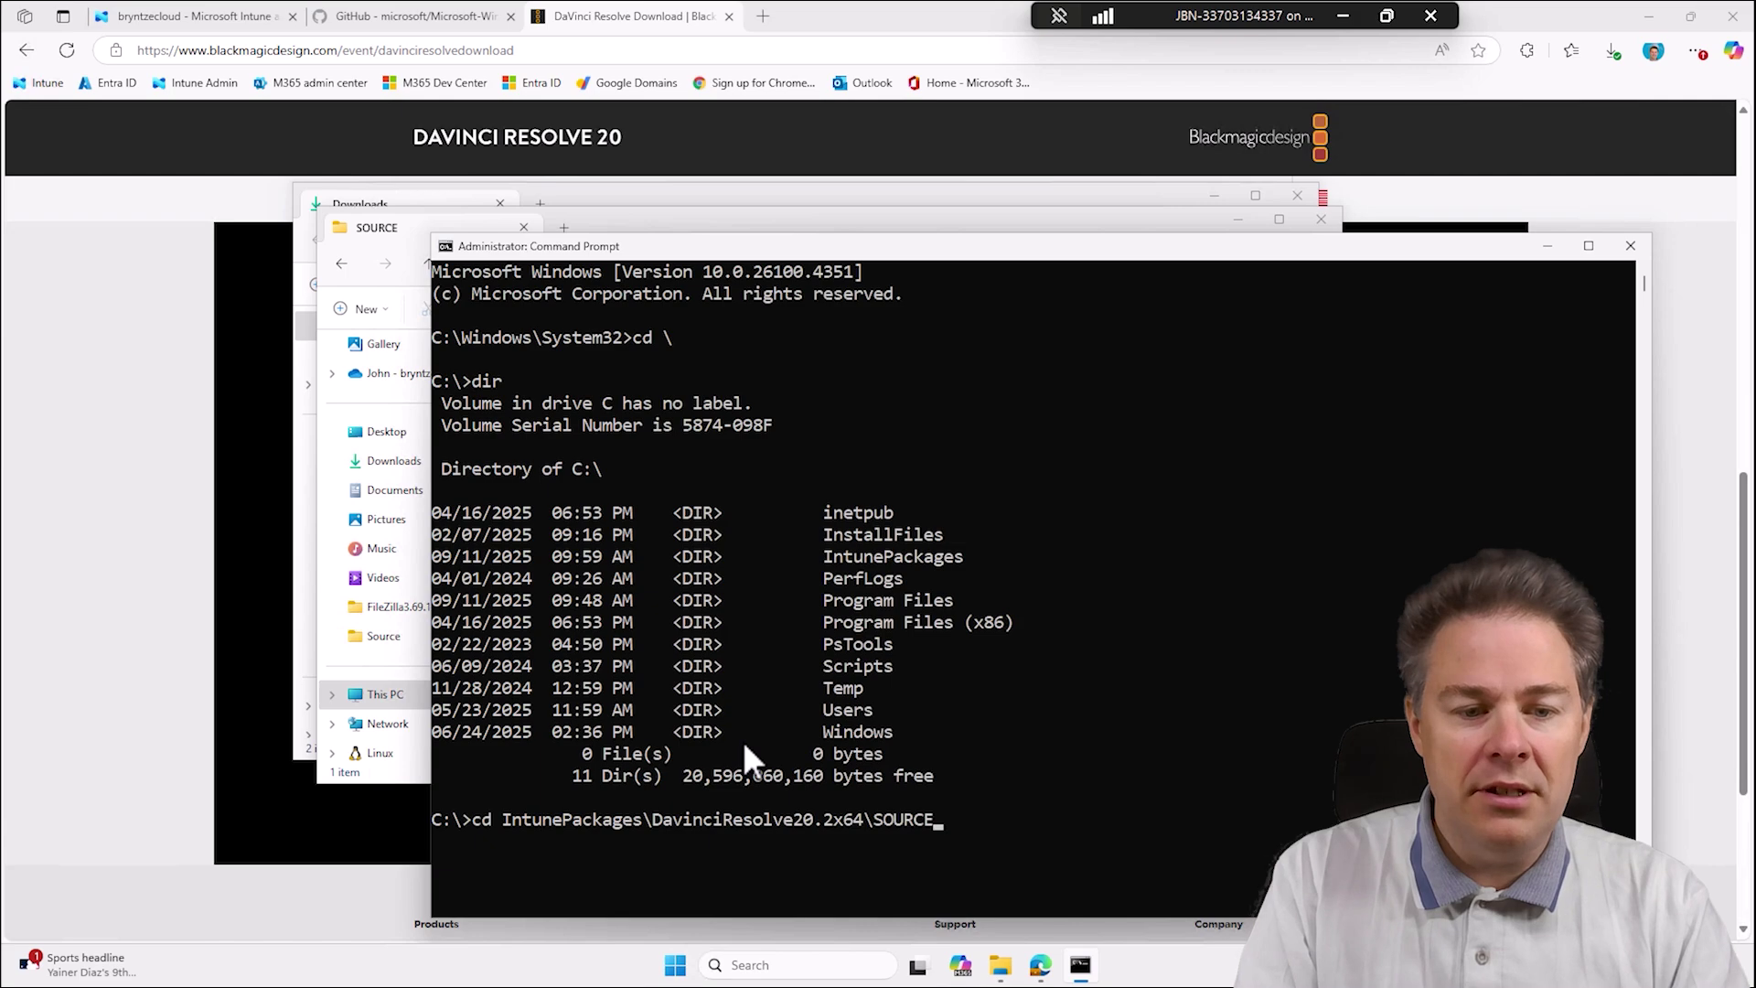
{"action": "key", "text": "Return"}
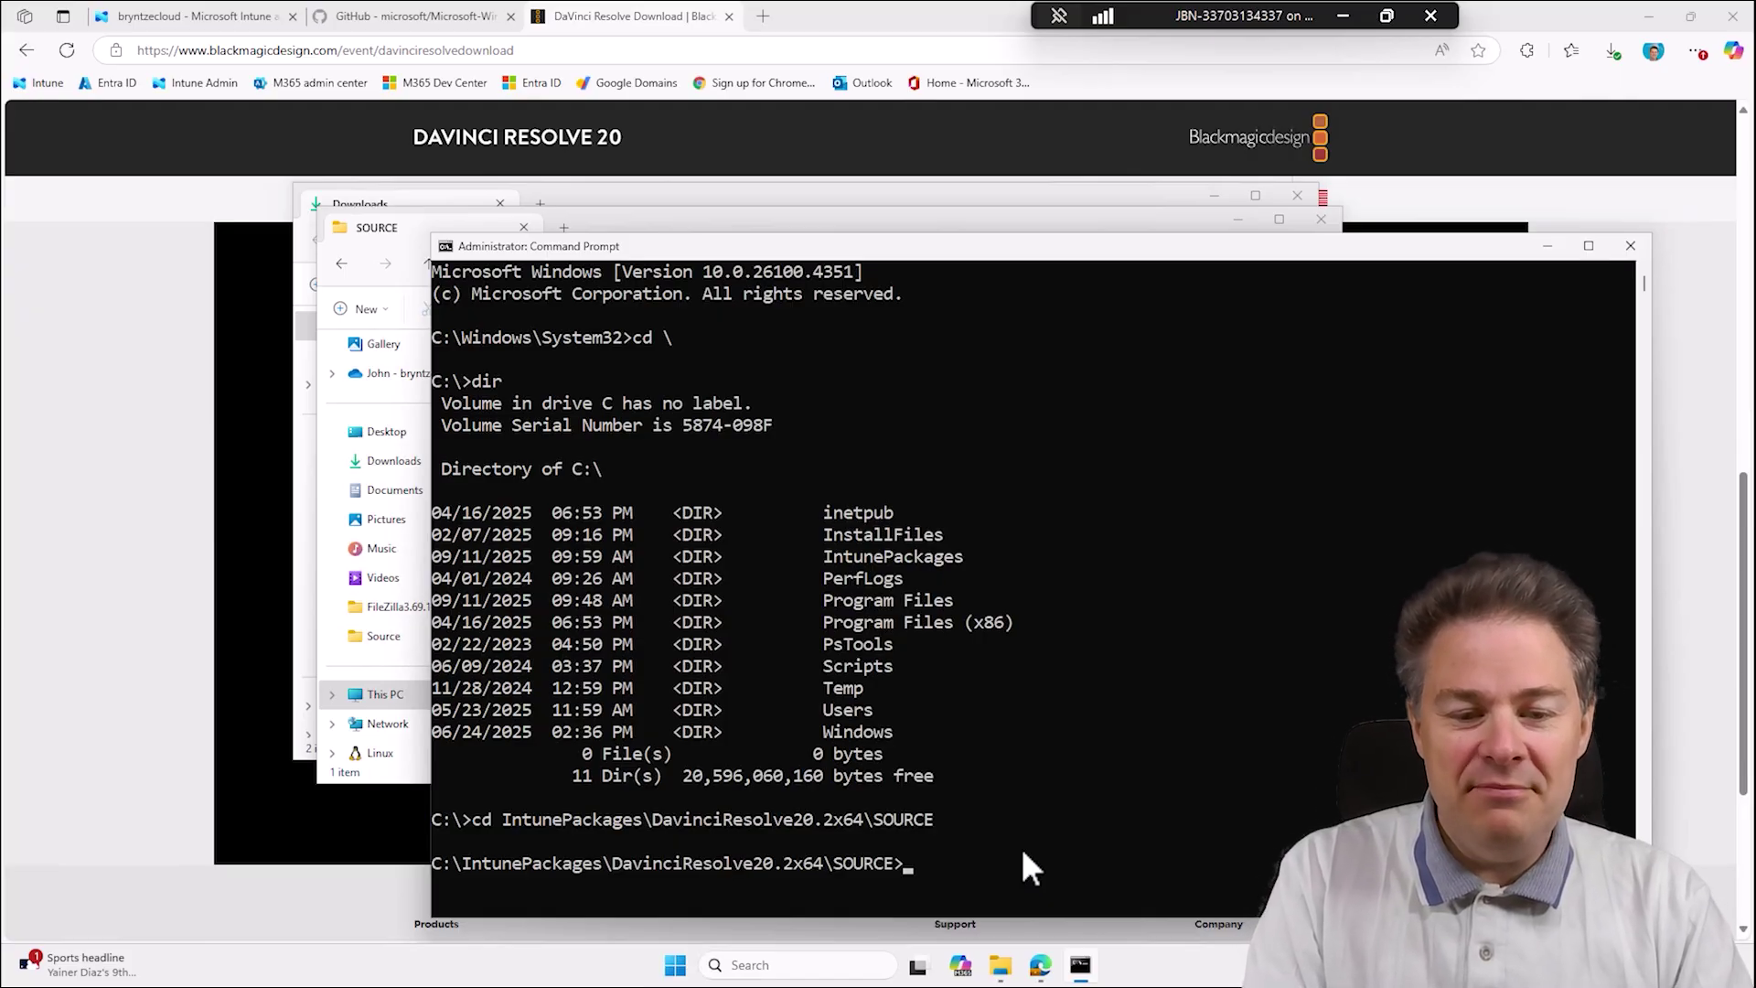
List SOURCE, then run DaVinci_Resolve_20.2_Windows.exe /q for a silent test install.
{"action": "type", "text": "dir"}
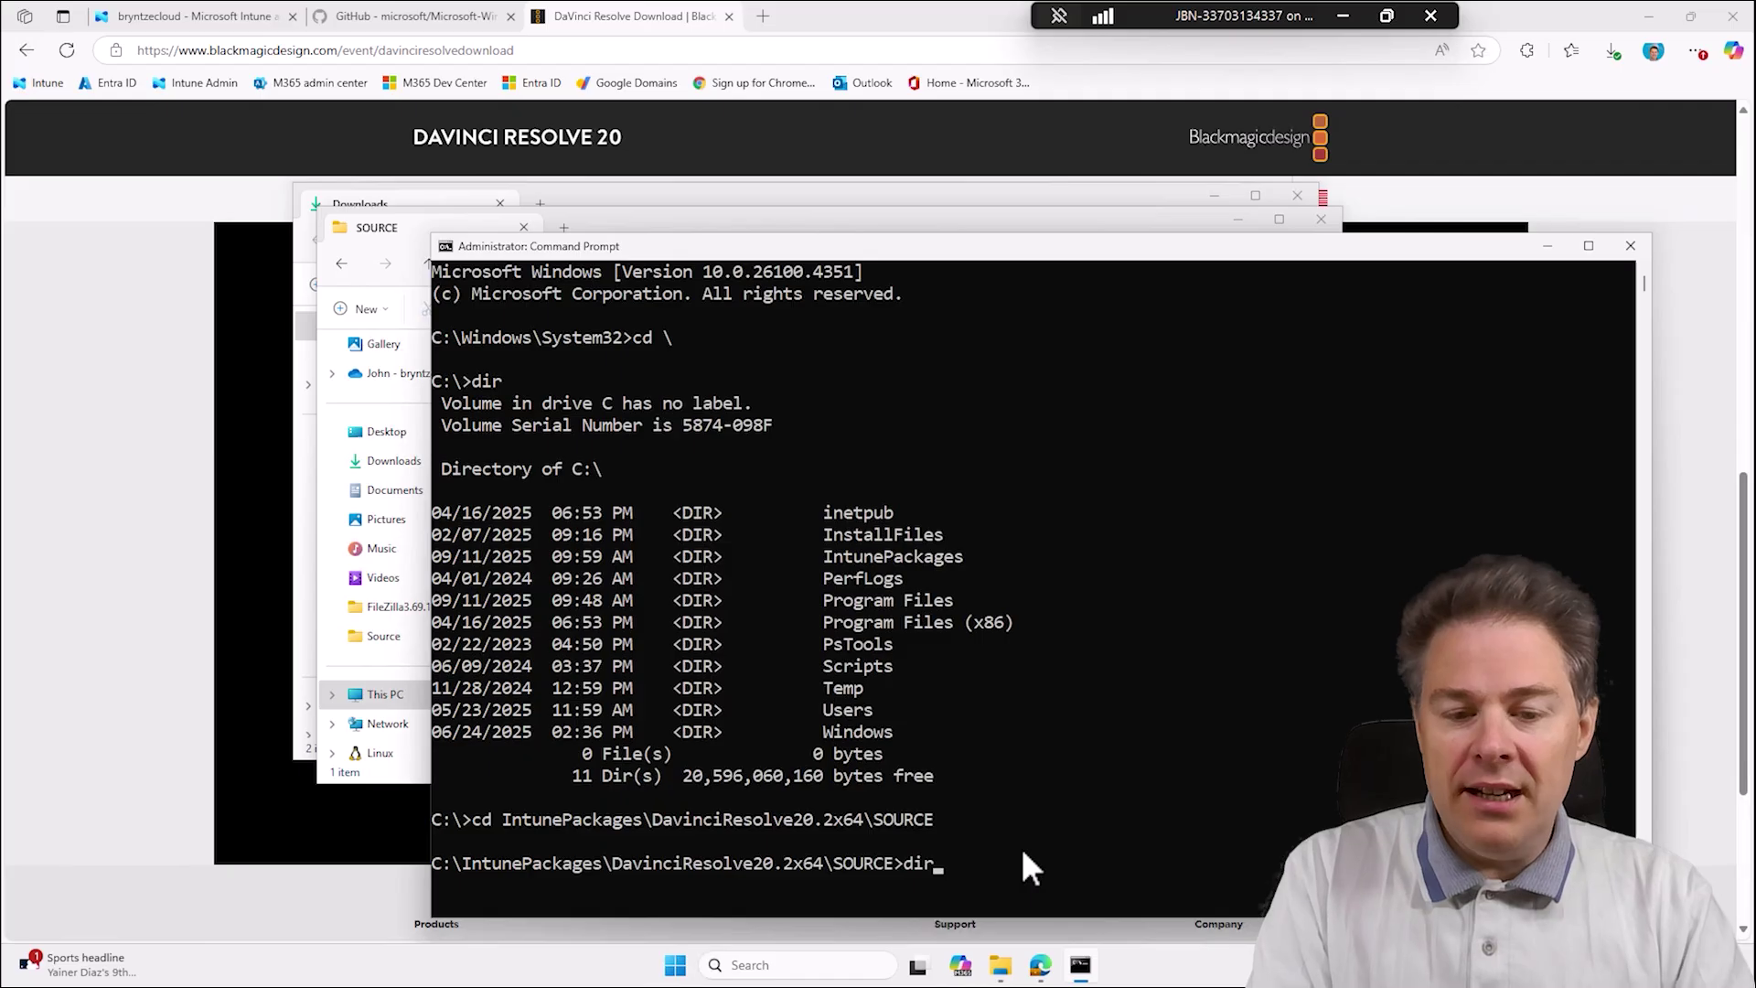
{"action": "key", "text": "Return"}
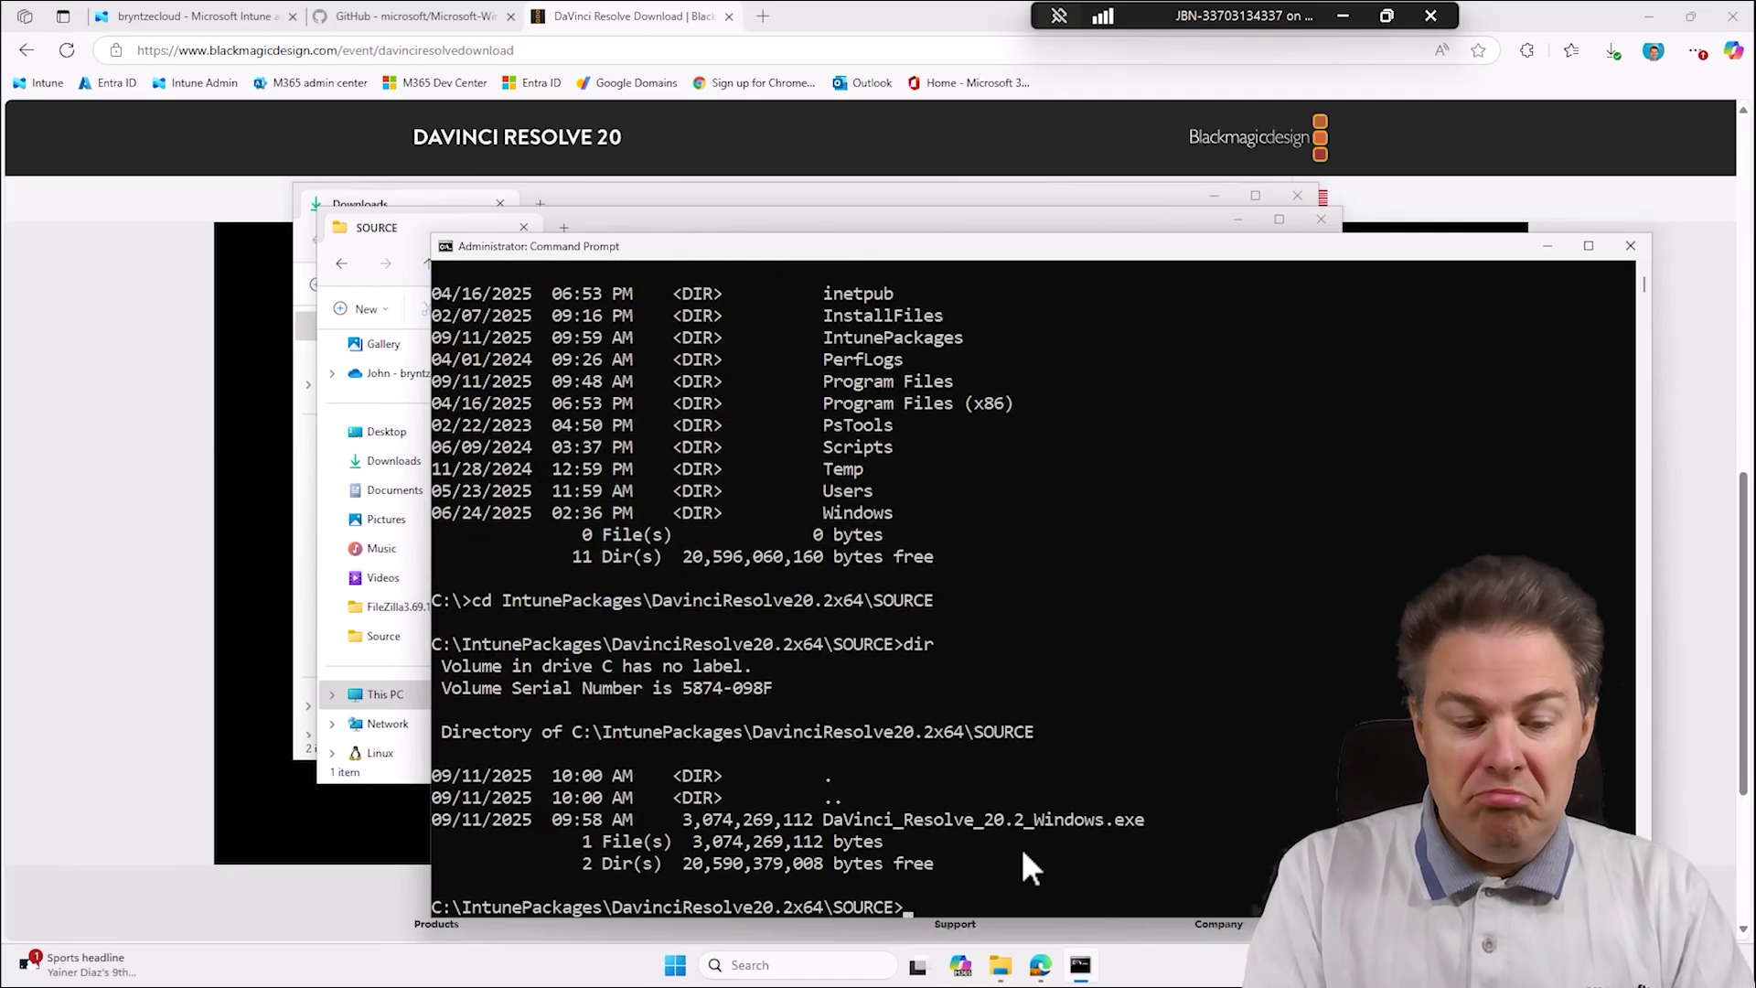
{"action": "type", "text": "Da"}
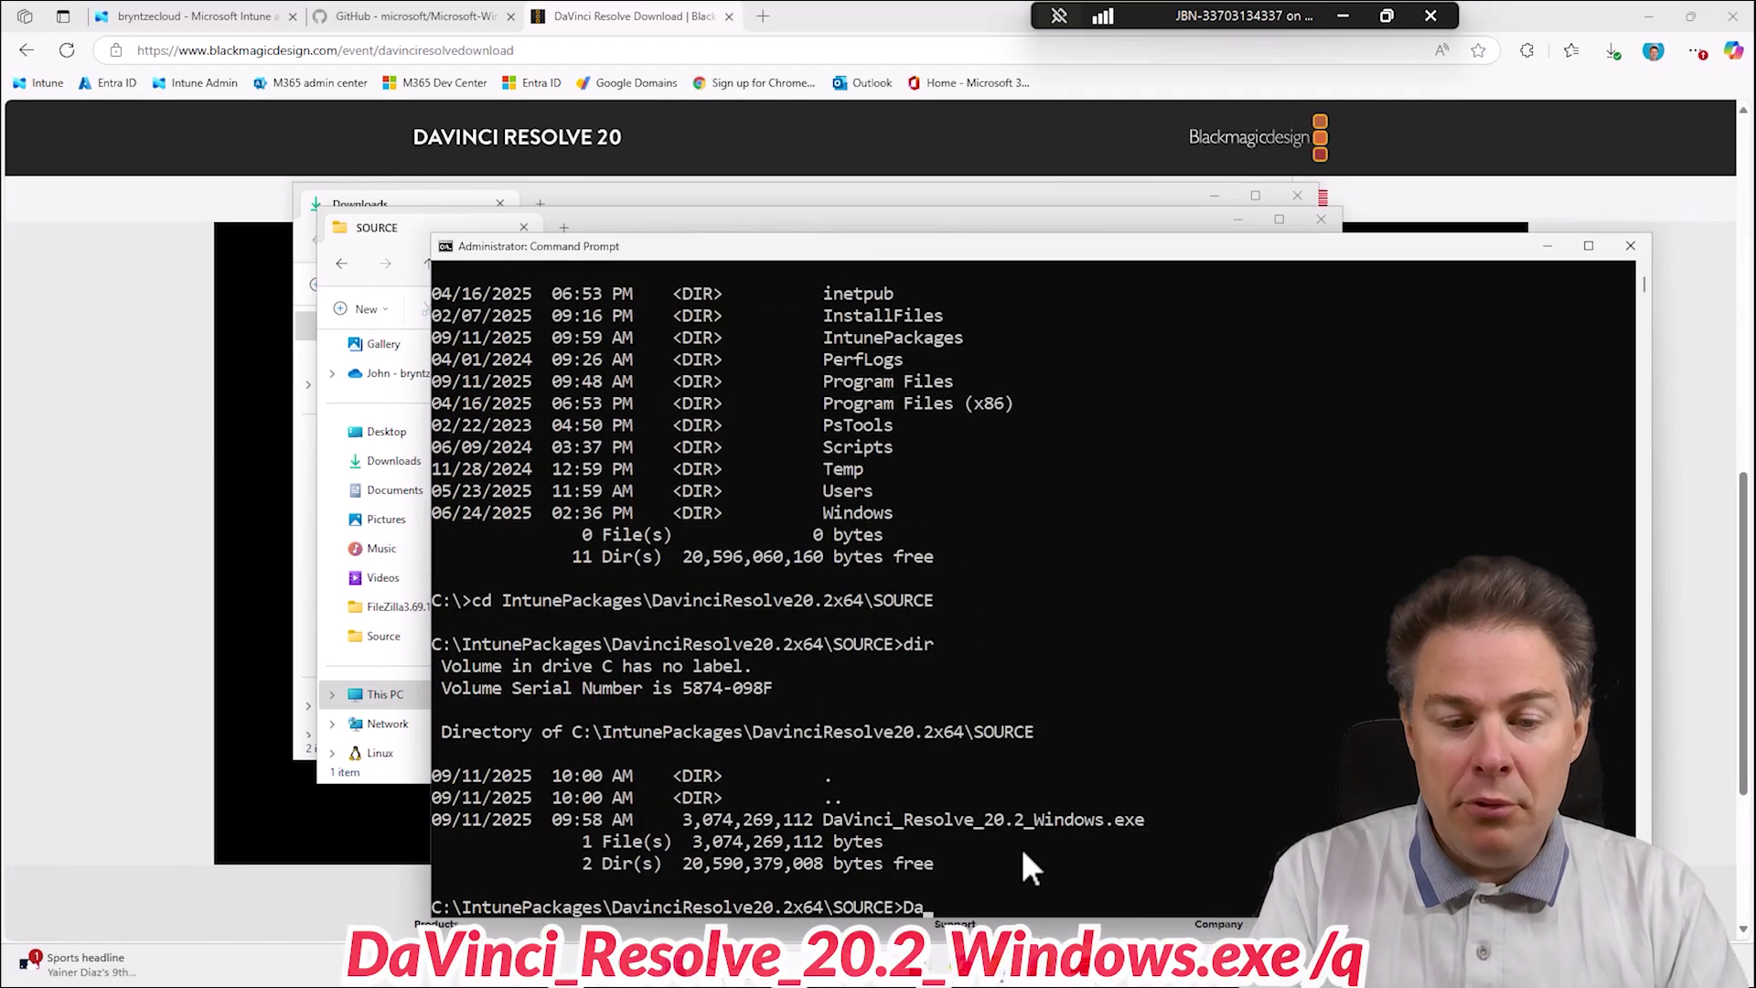
{"action": "key", "text": "Tab"}
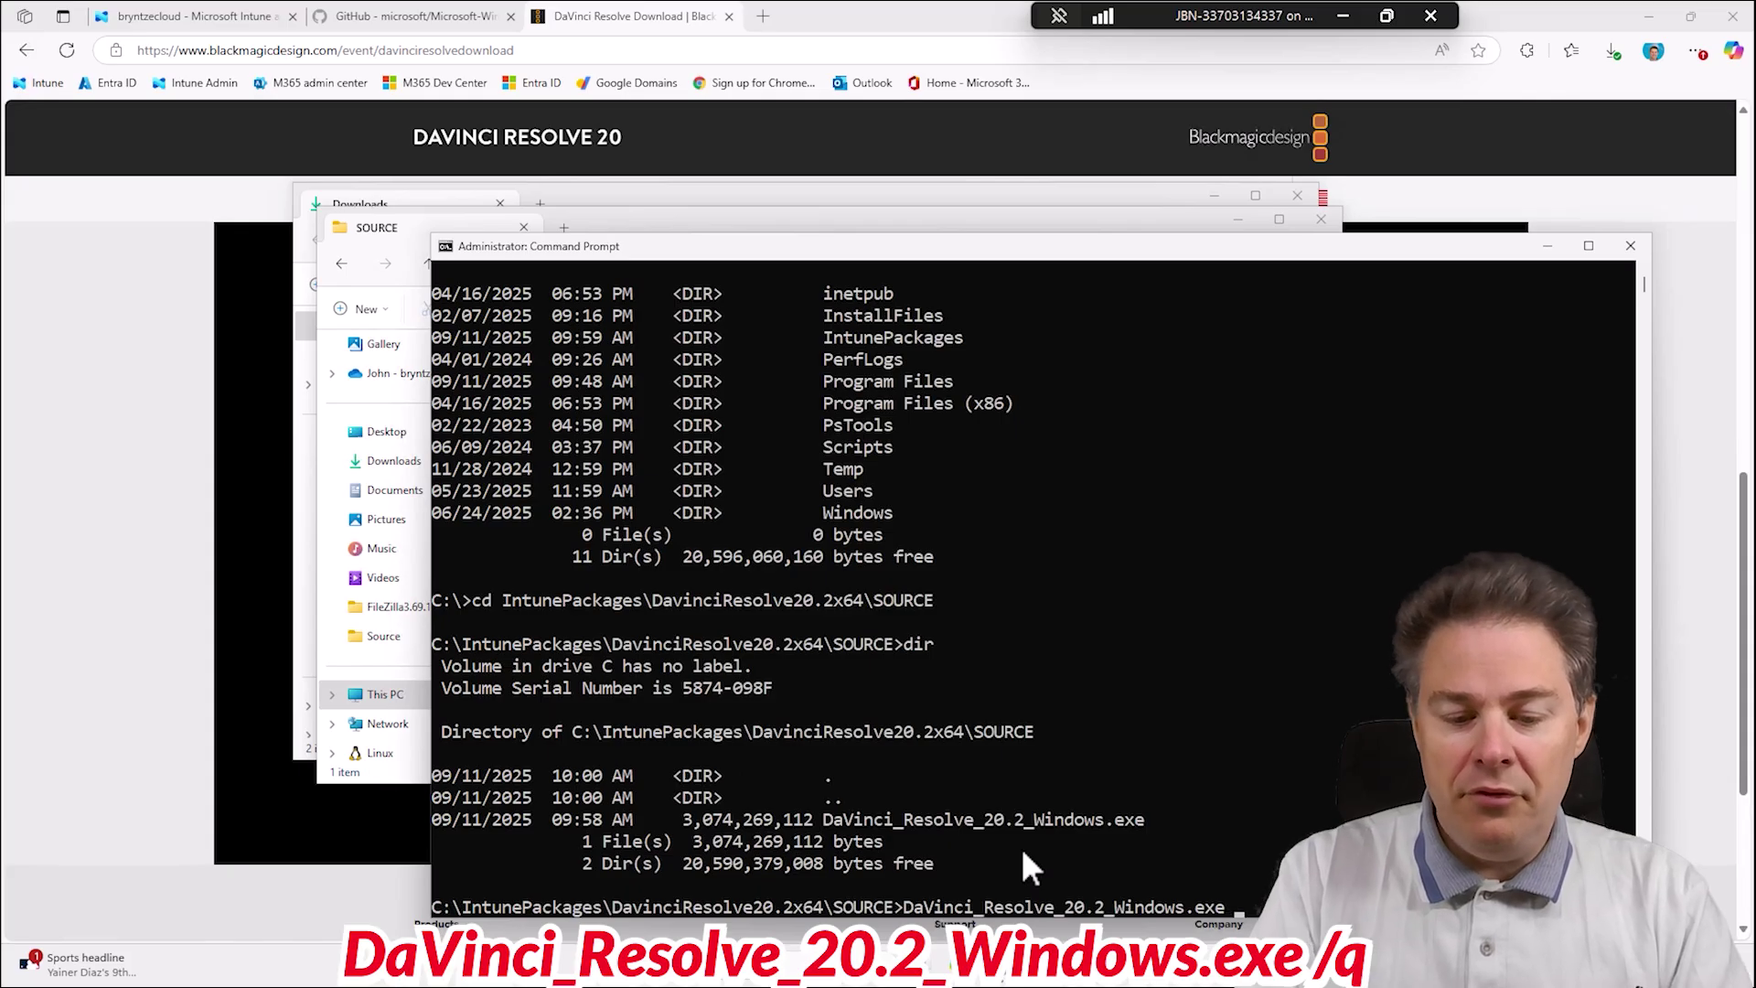
{"action": "type", "text": "/"}
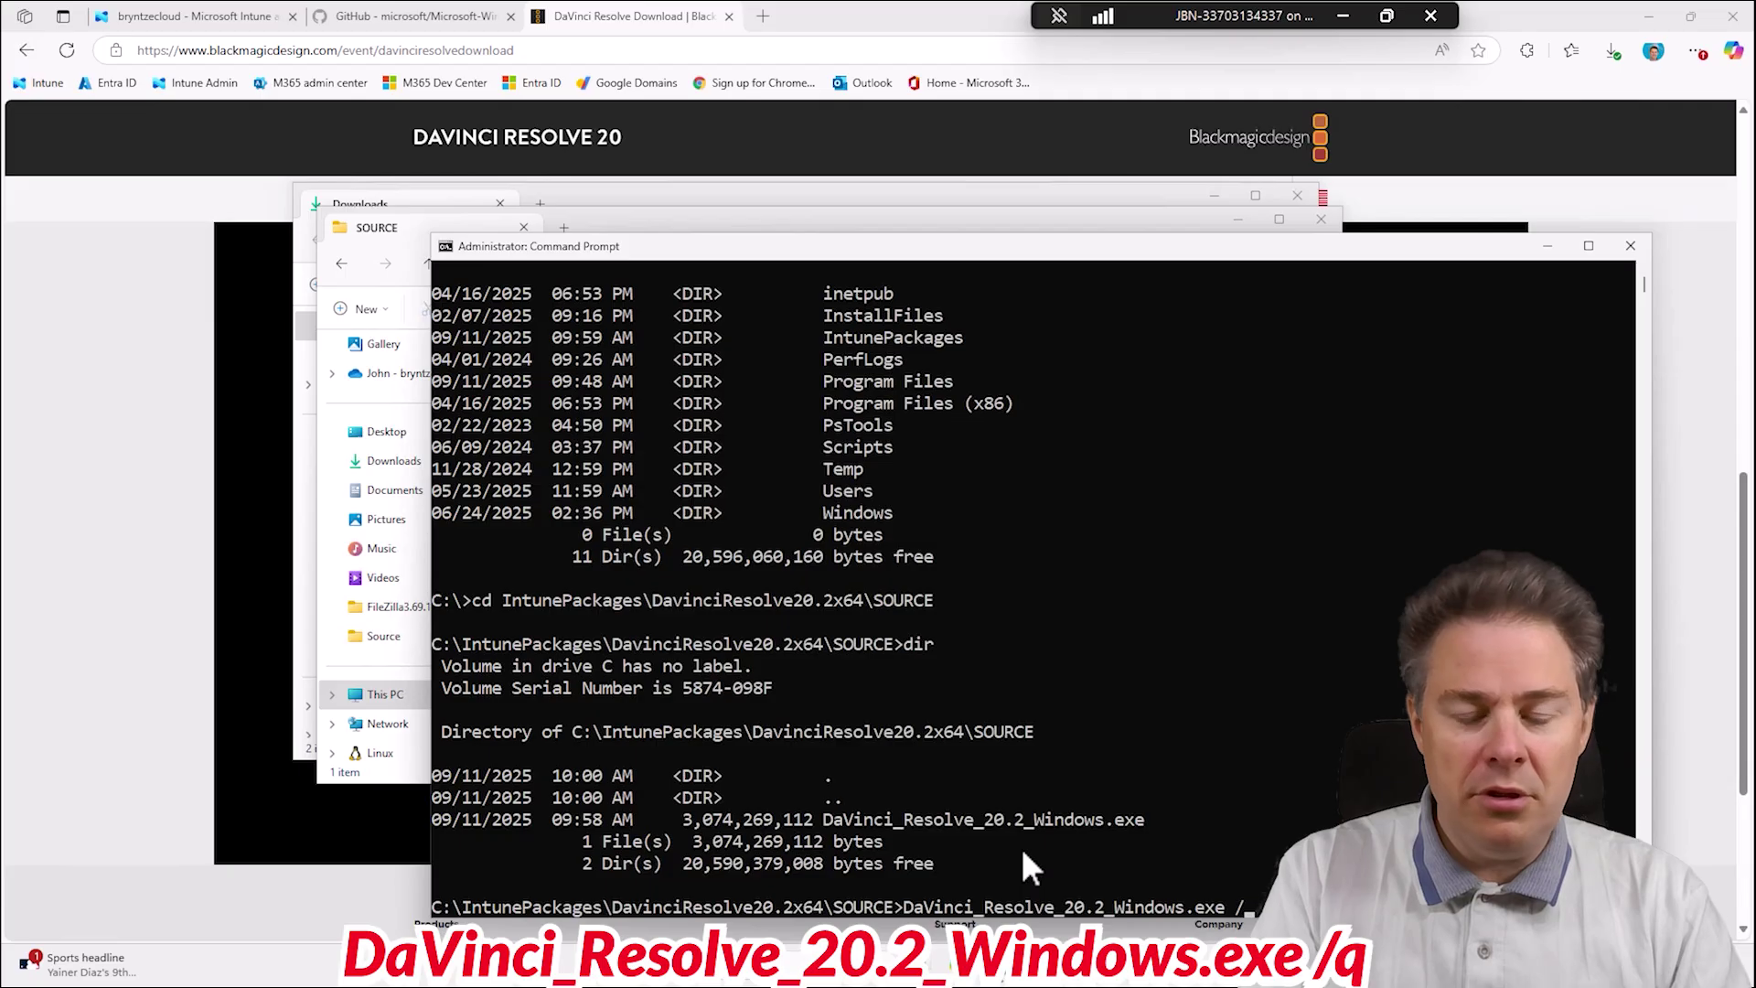
{"action": "type", "text": "q"}
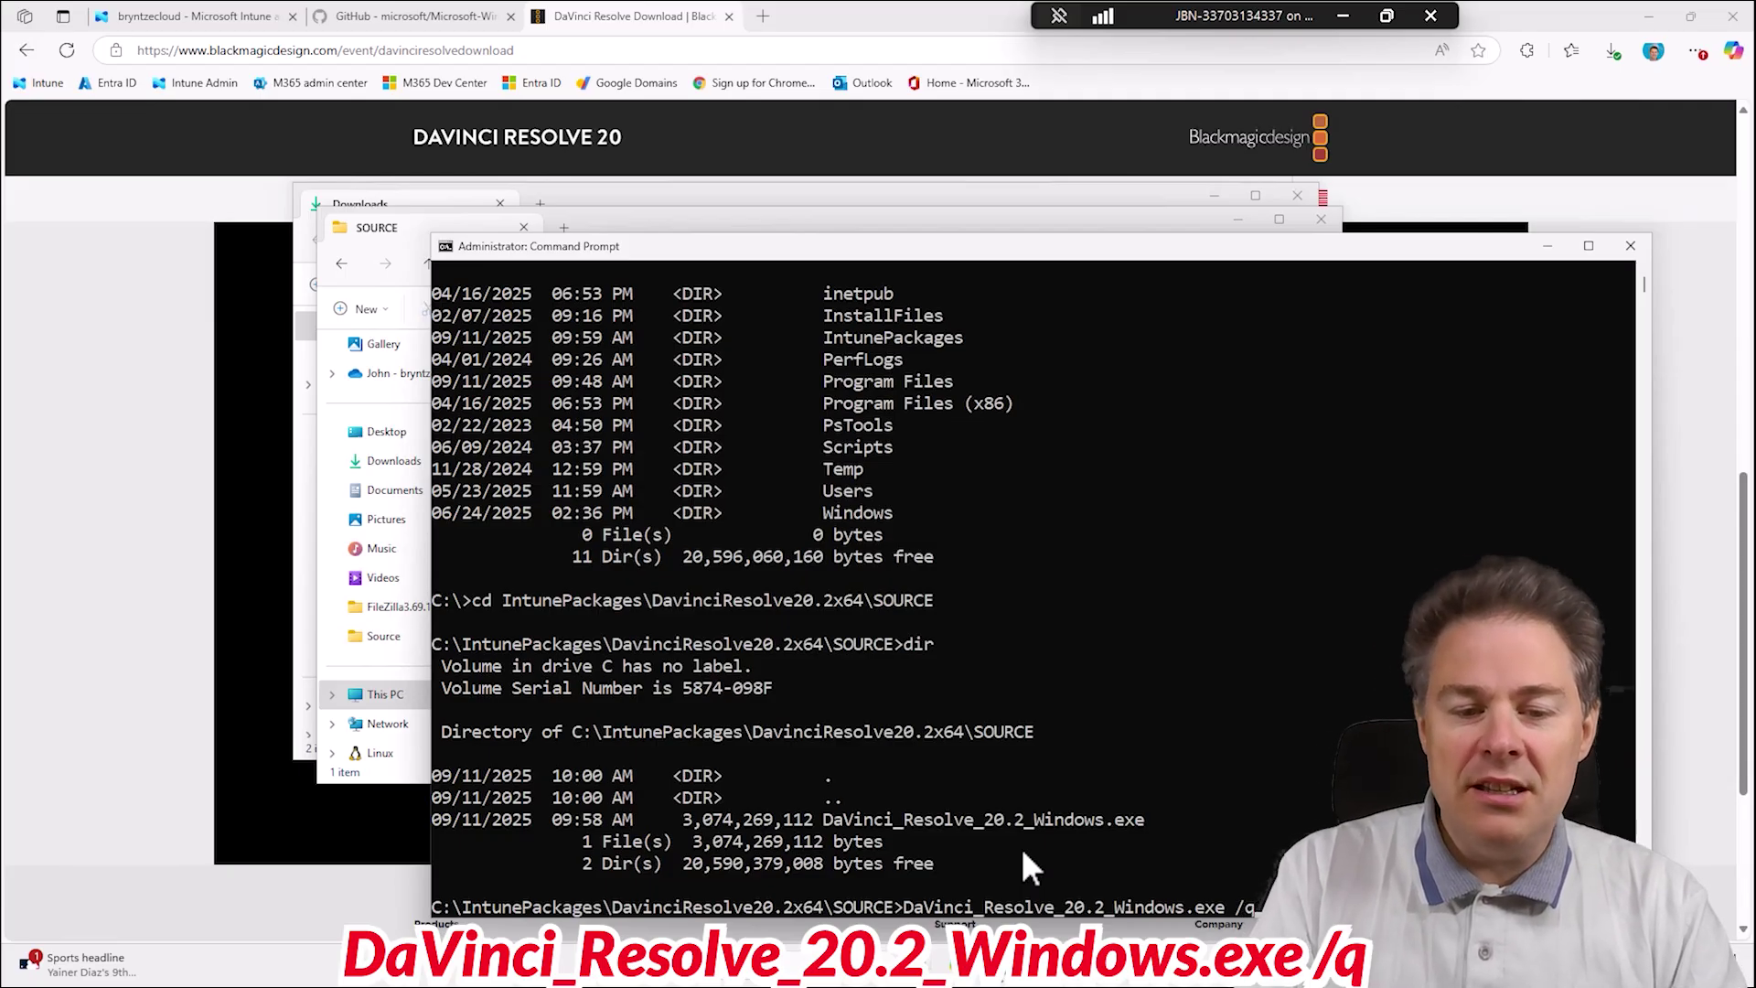
{"action": "key", "text": "Return"}
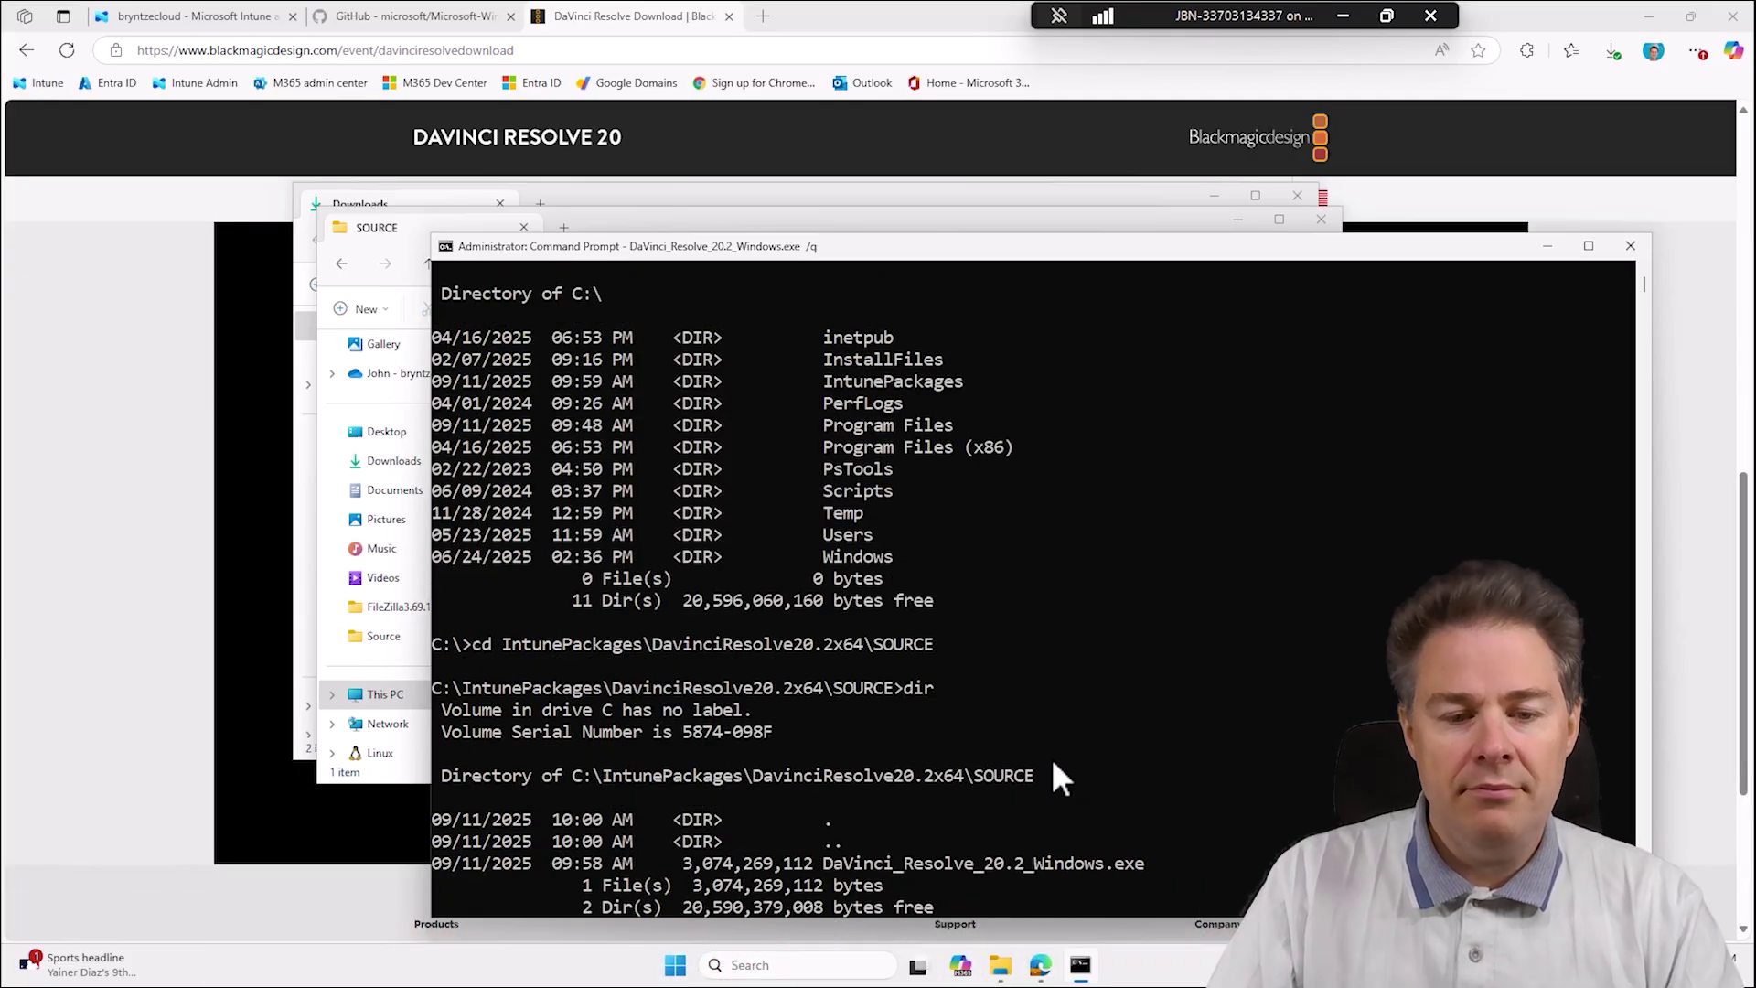
{"action": "scroll", "coordinate": [1090, 723], "scroll_direction": "down", "scroll_amount": 3}
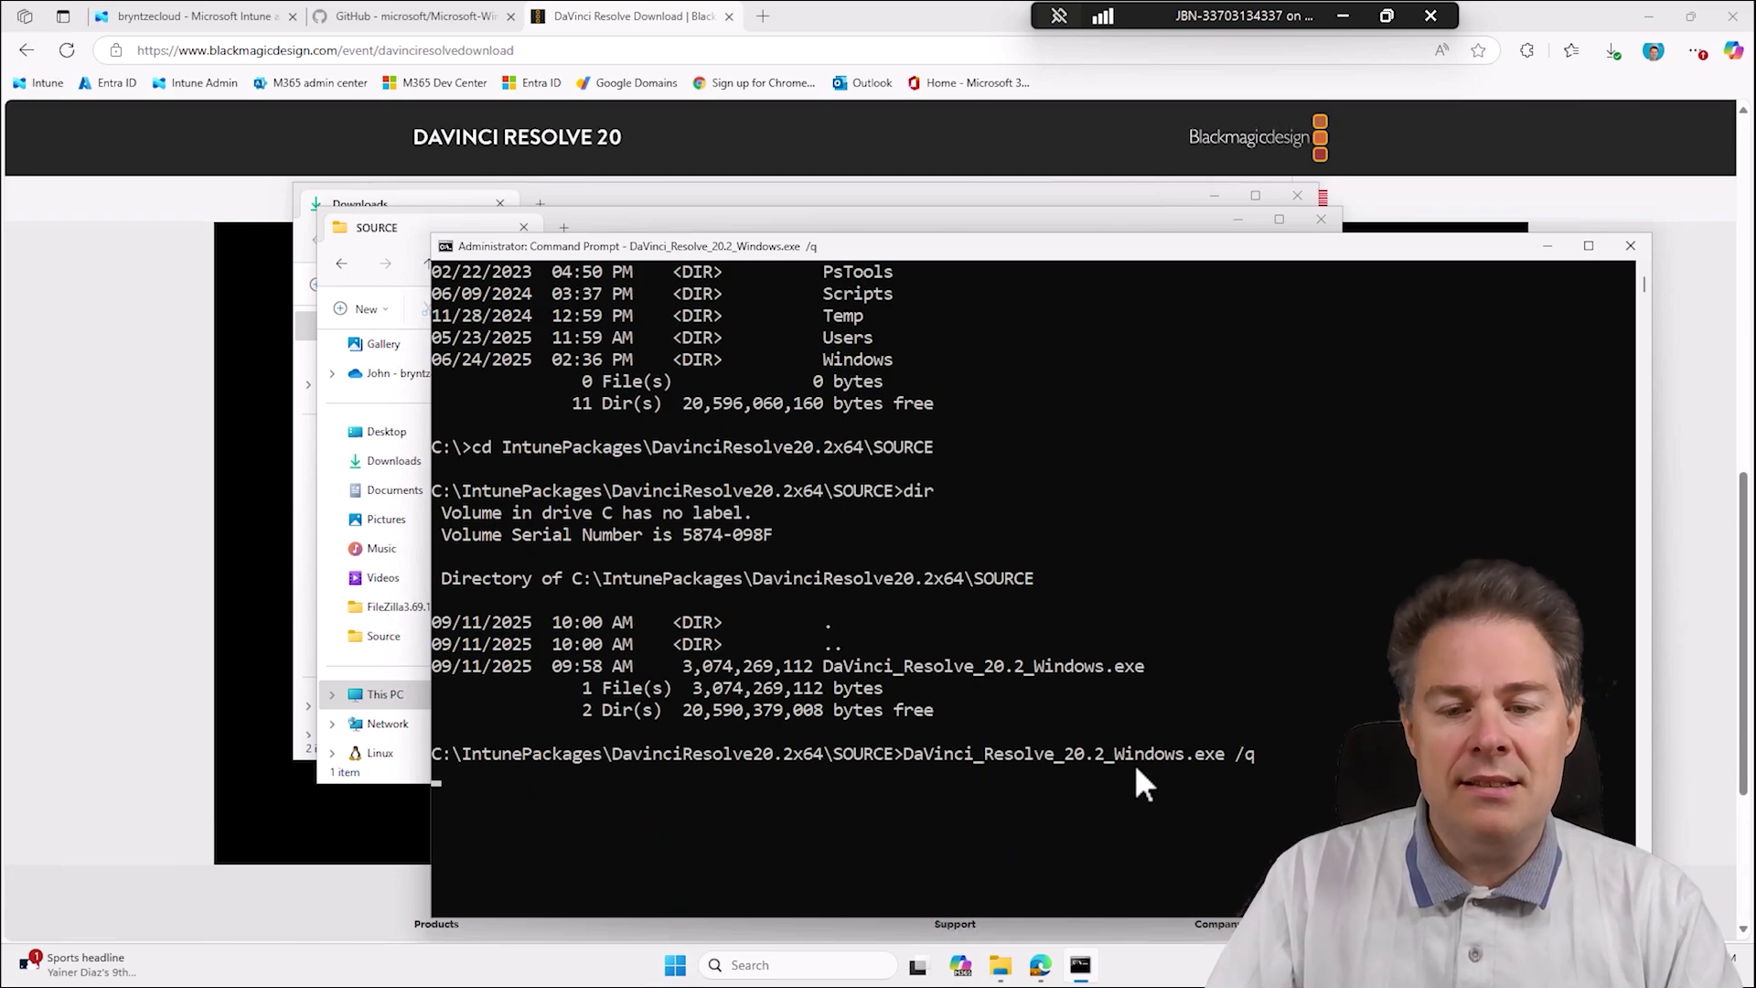
{"action": "right_click", "coordinate": [596, 977]}
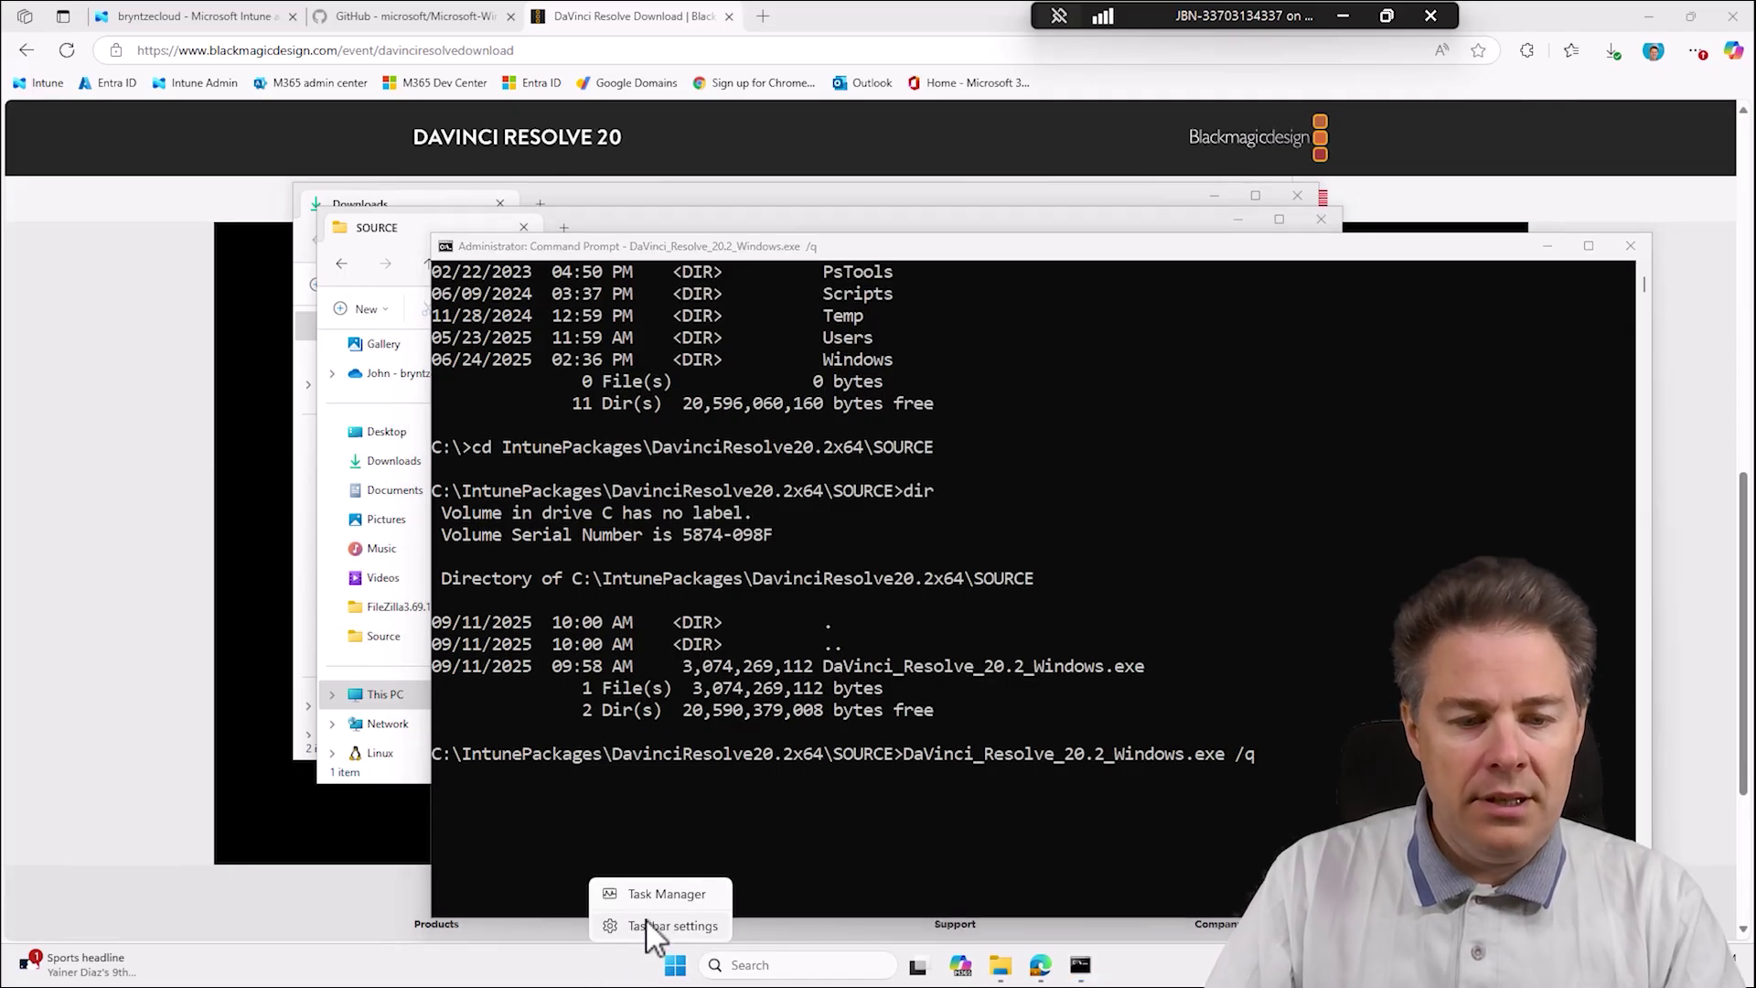
Open Task Manager sorted by CPU, minimize it during extraction, then restore it.
{"action": "left_click", "coordinate": [664, 891]}
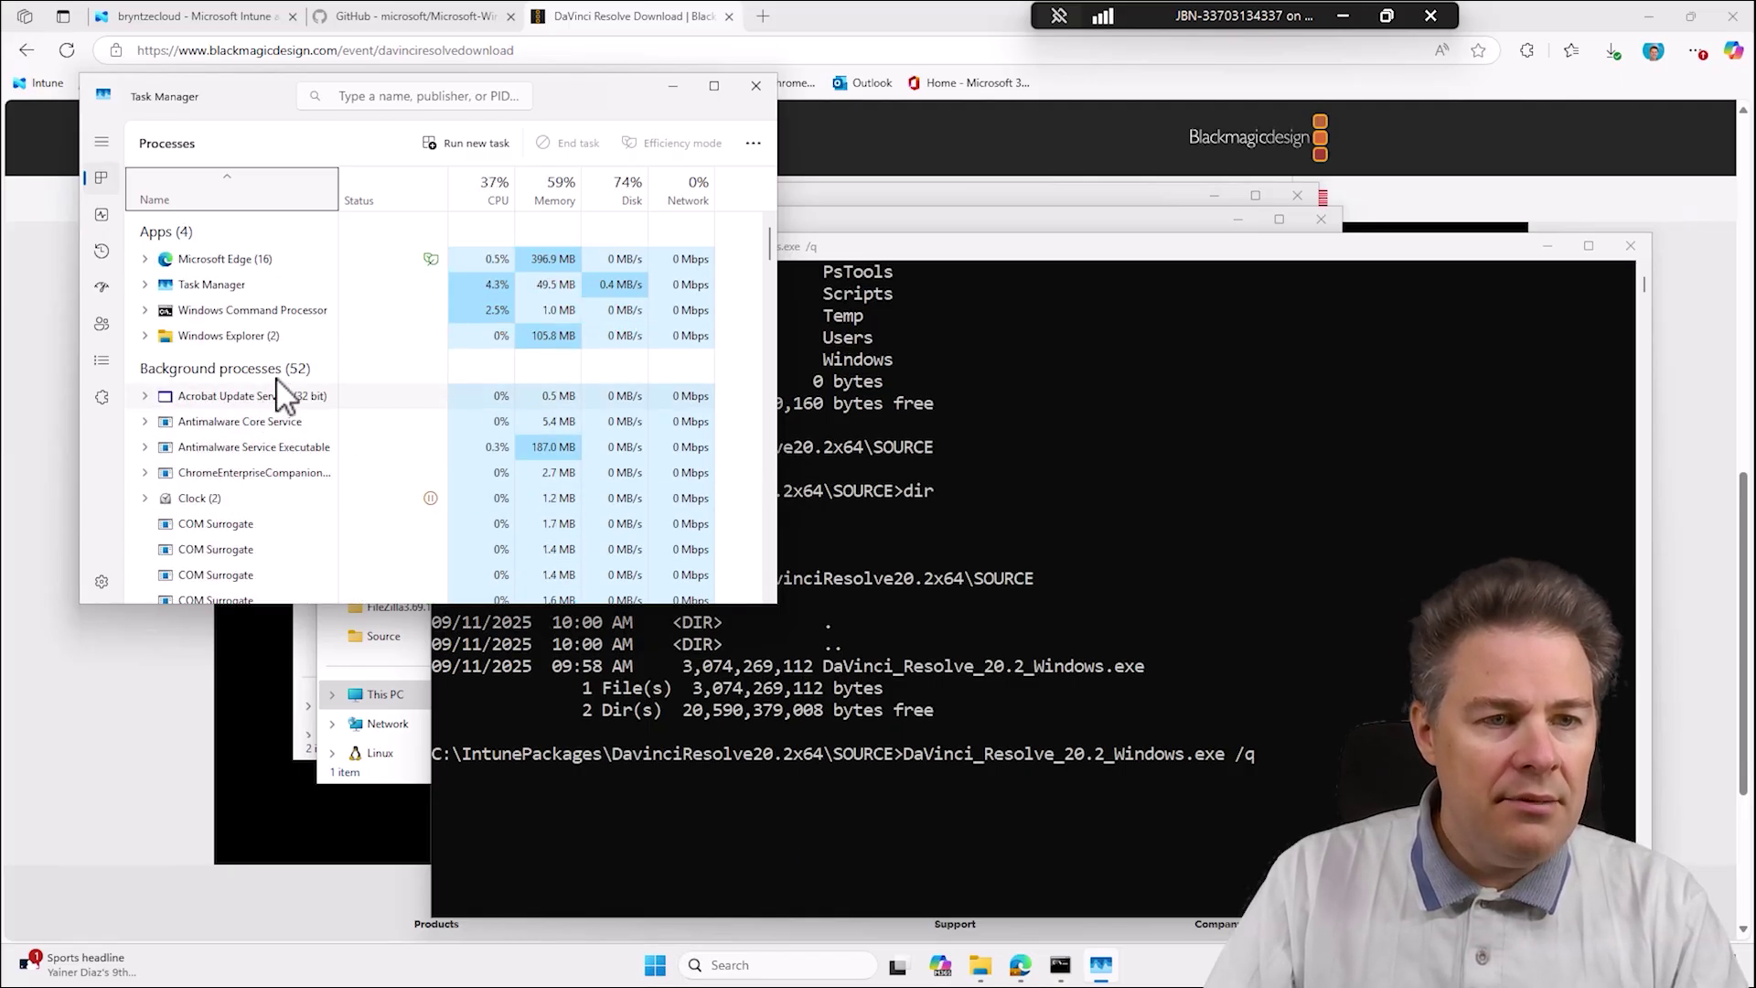
{"action": "left_click", "coordinate": [494, 193]}
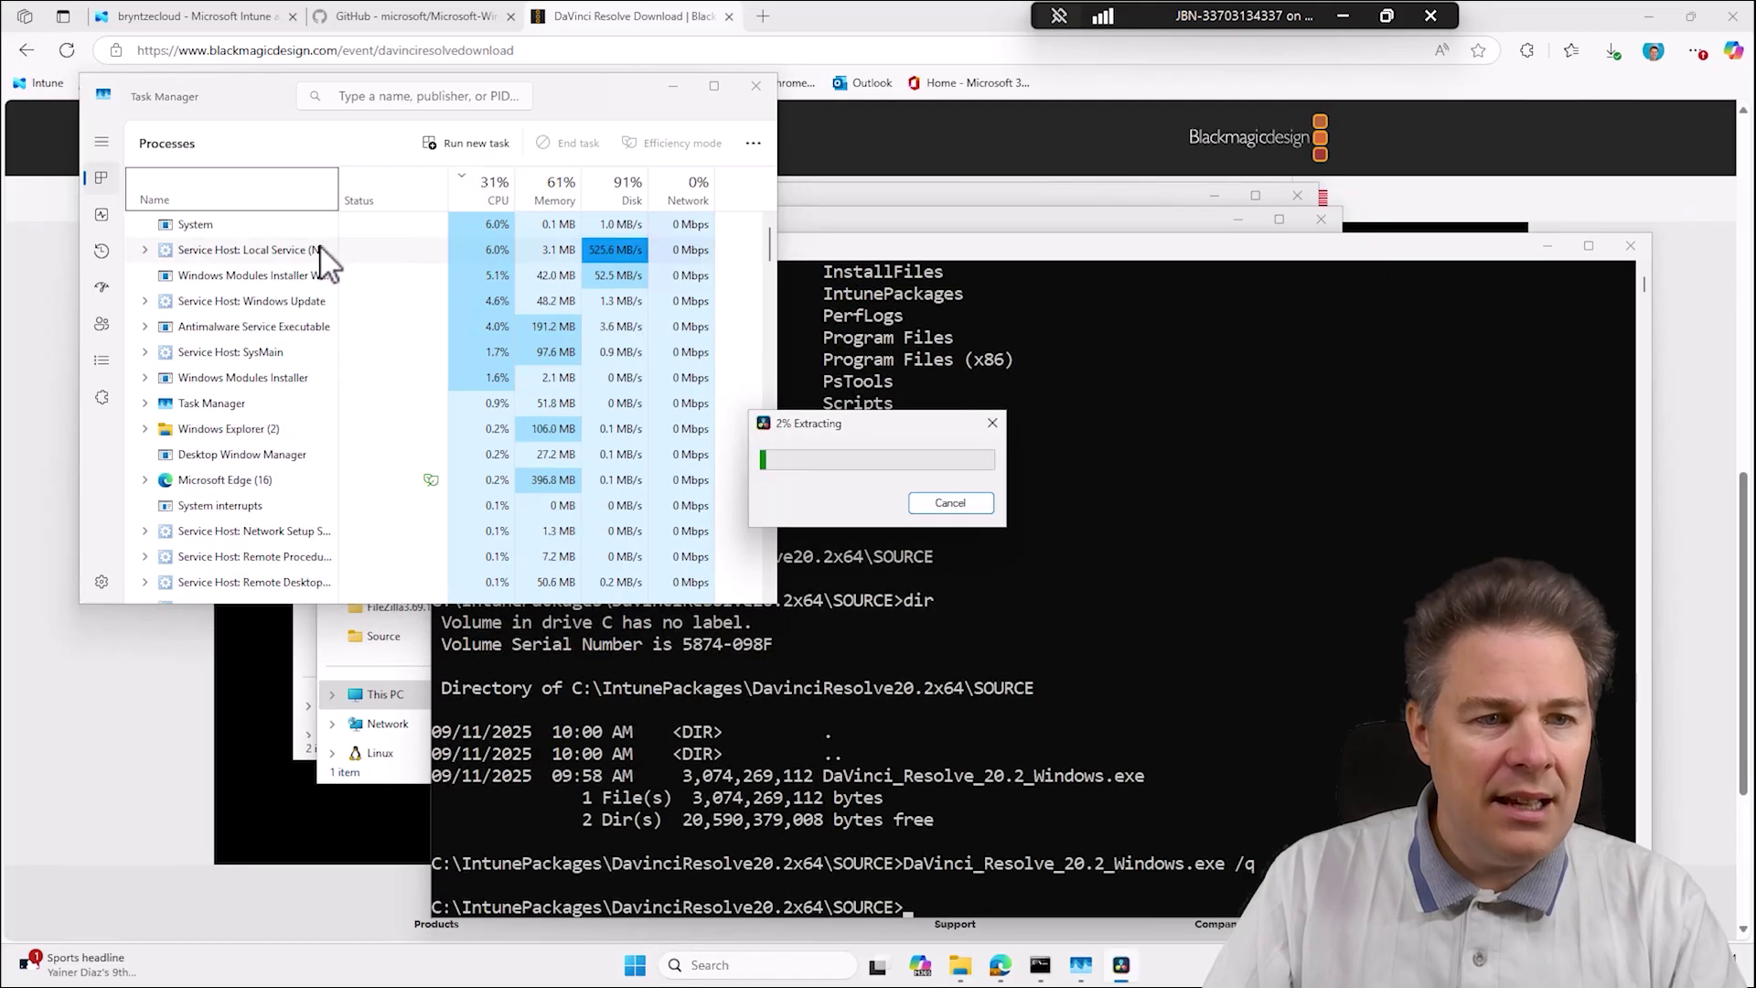
{"action": "left_click", "coordinate": [672, 86]}
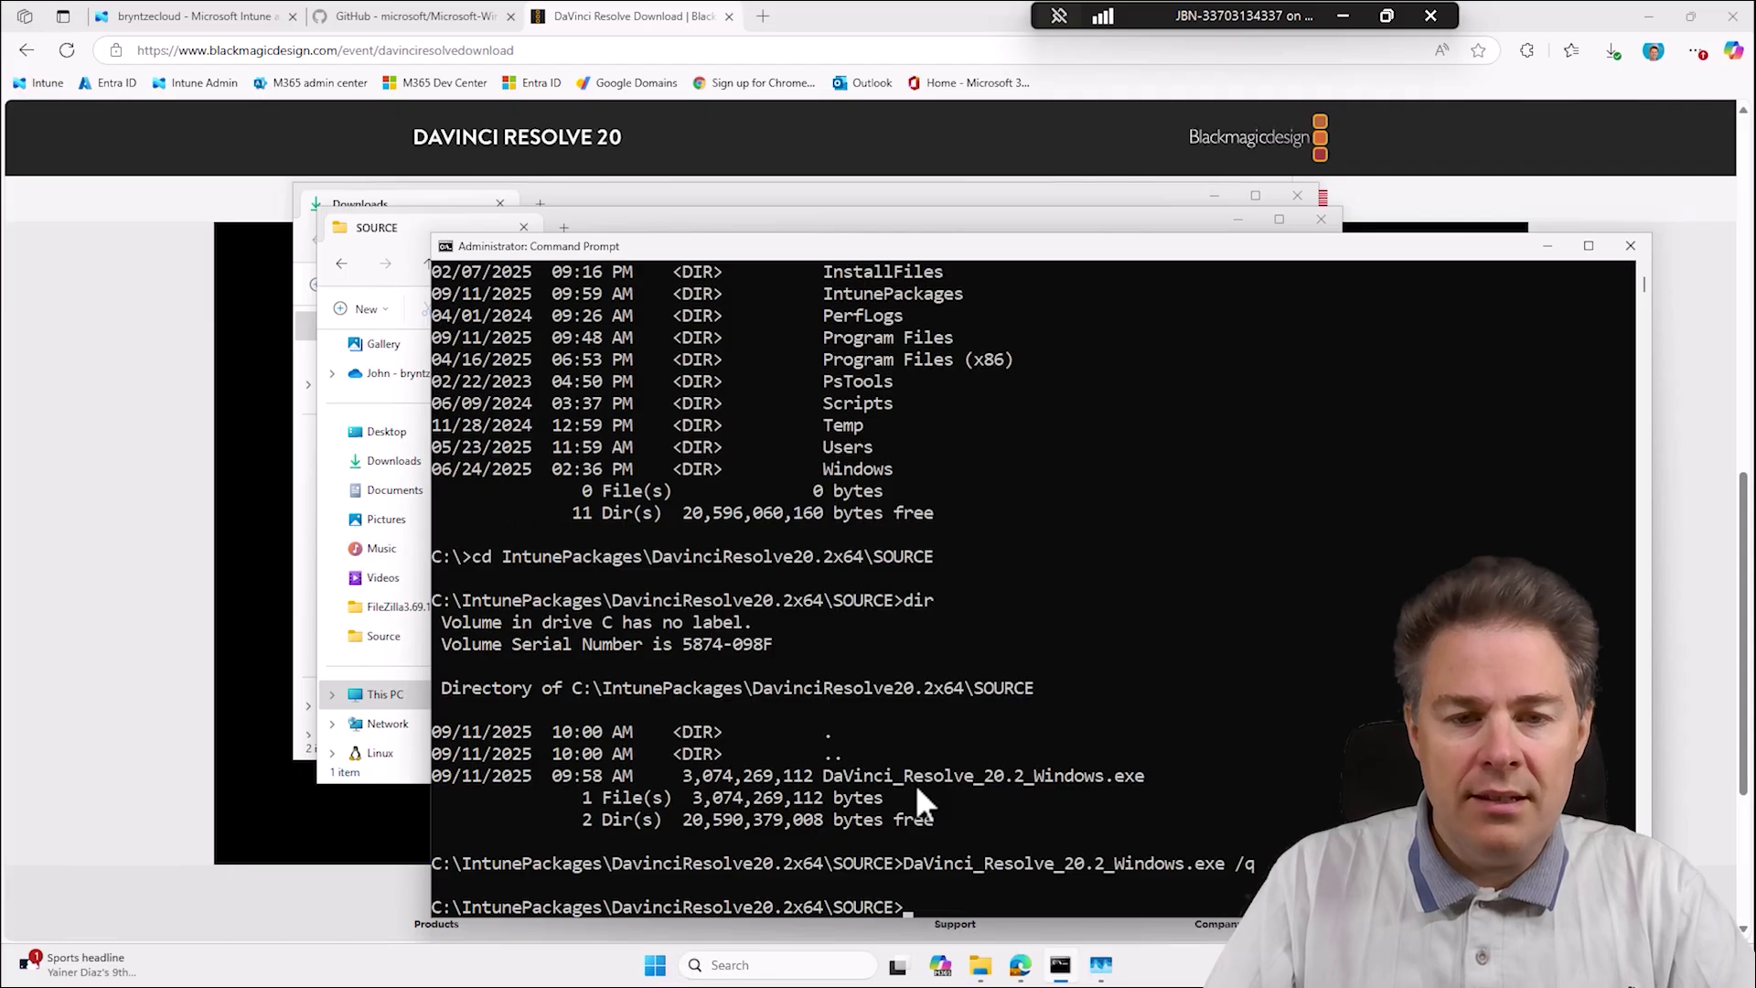
{"action": "left_click", "coordinate": [1100, 967]}
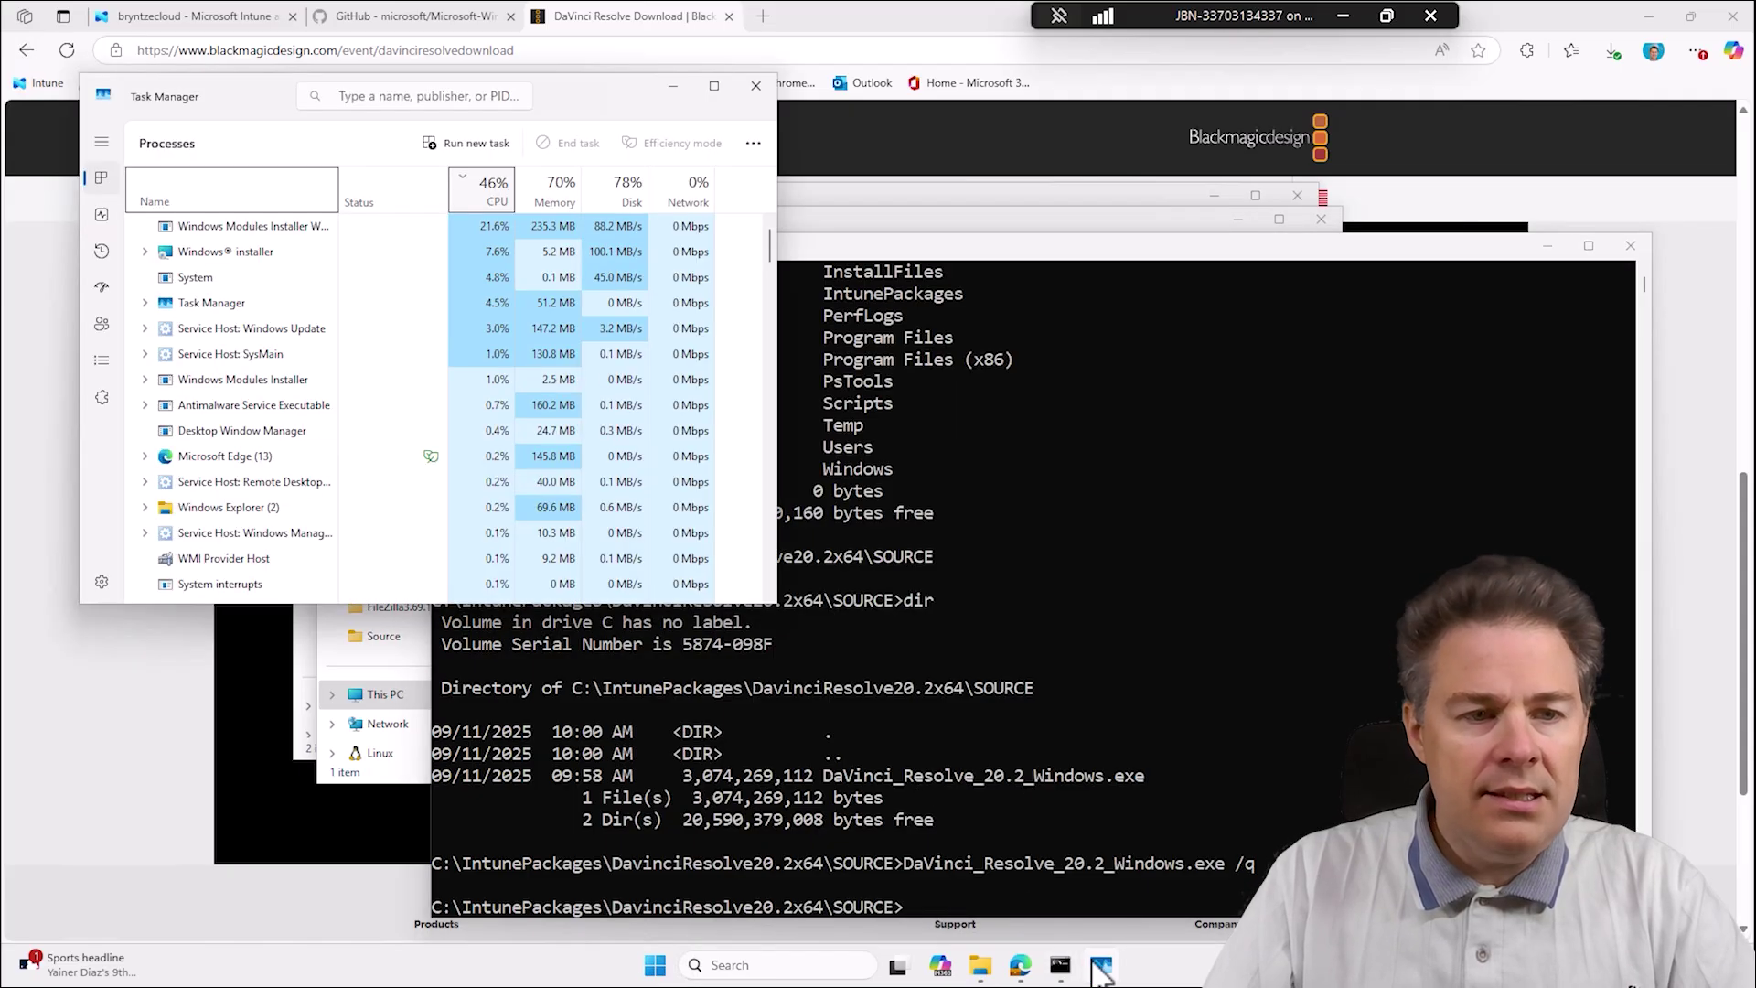
Sort Task Manager processes by name and locate the DaVinci Resolve Installer entries.
{"action": "left_click", "coordinate": [287, 227]}
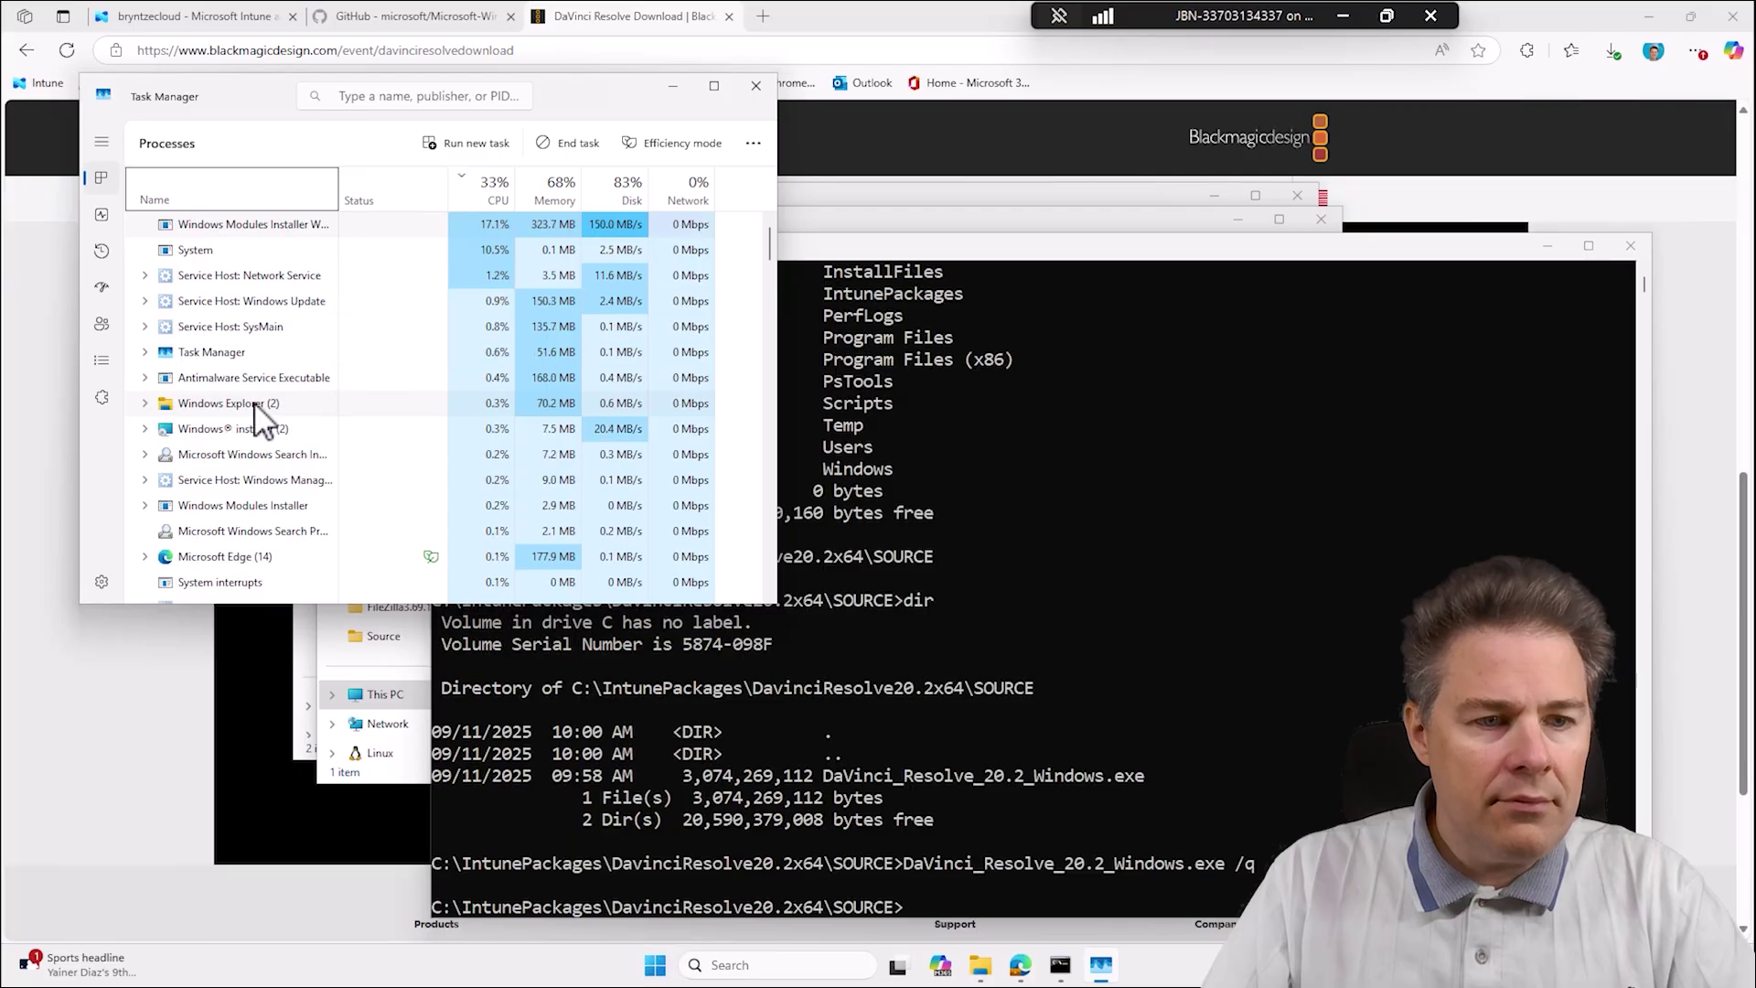
{"action": "scroll", "coordinate": [260, 414], "scroll_direction": "down", "scroll_amount": 3}
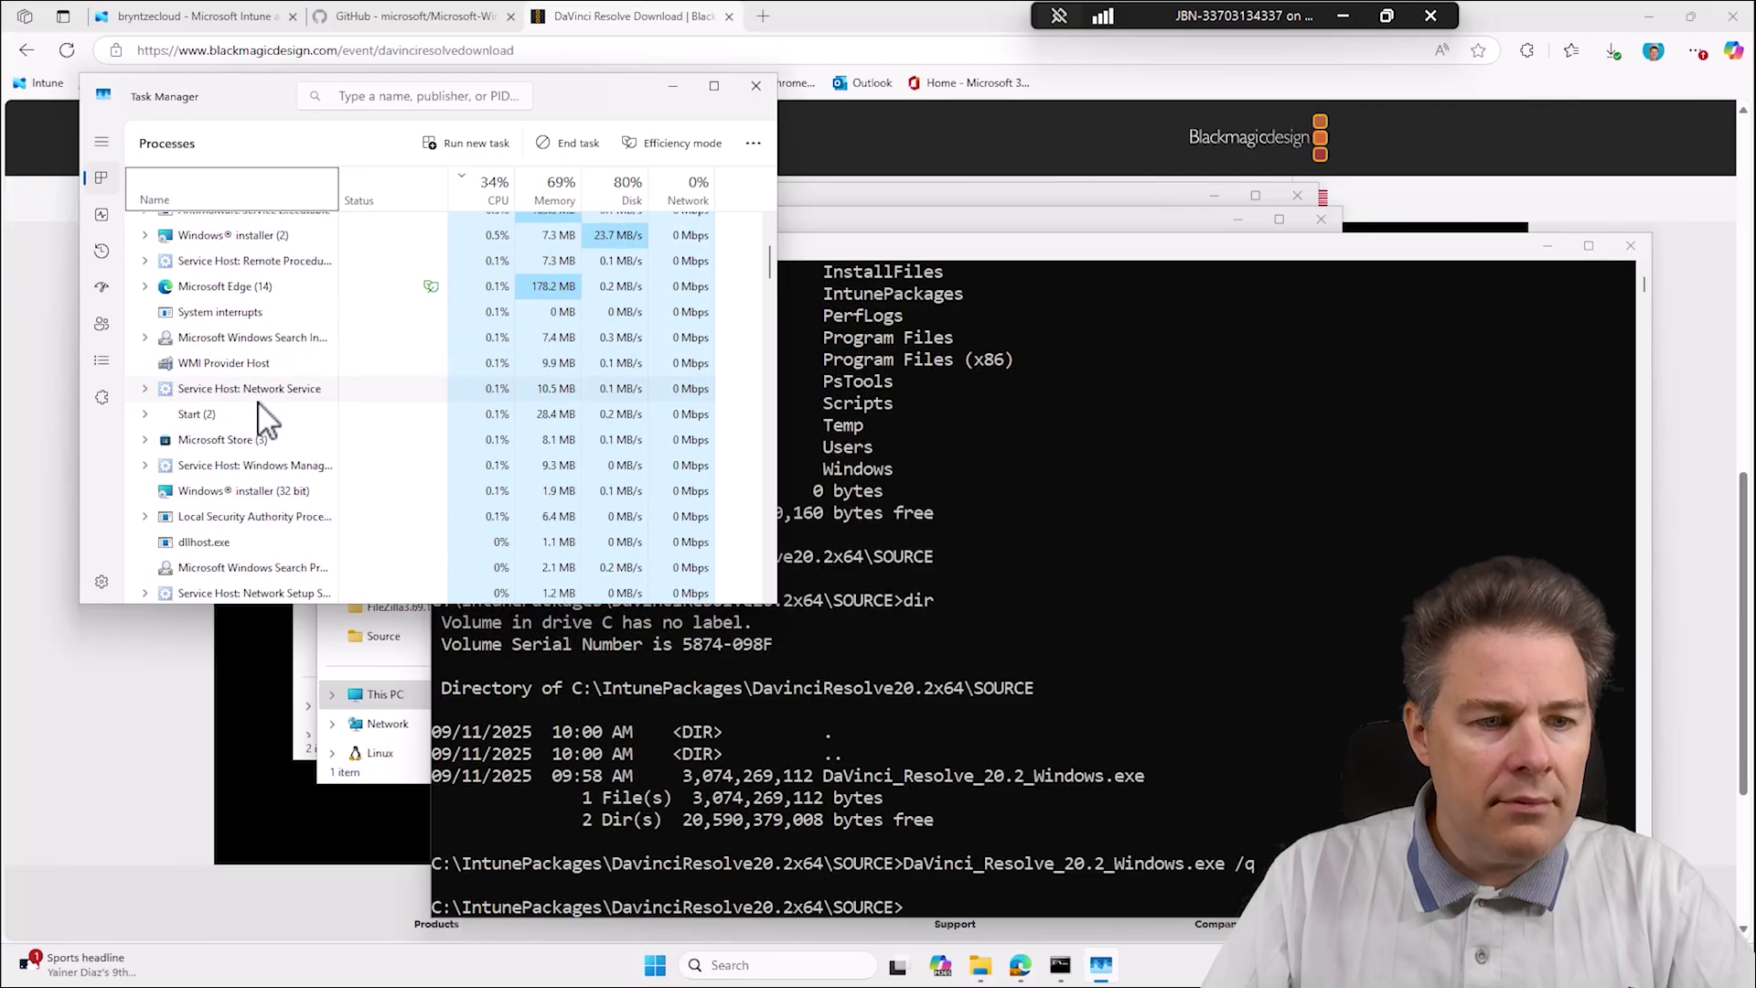
{"action": "left_click", "coordinate": [229, 201]}
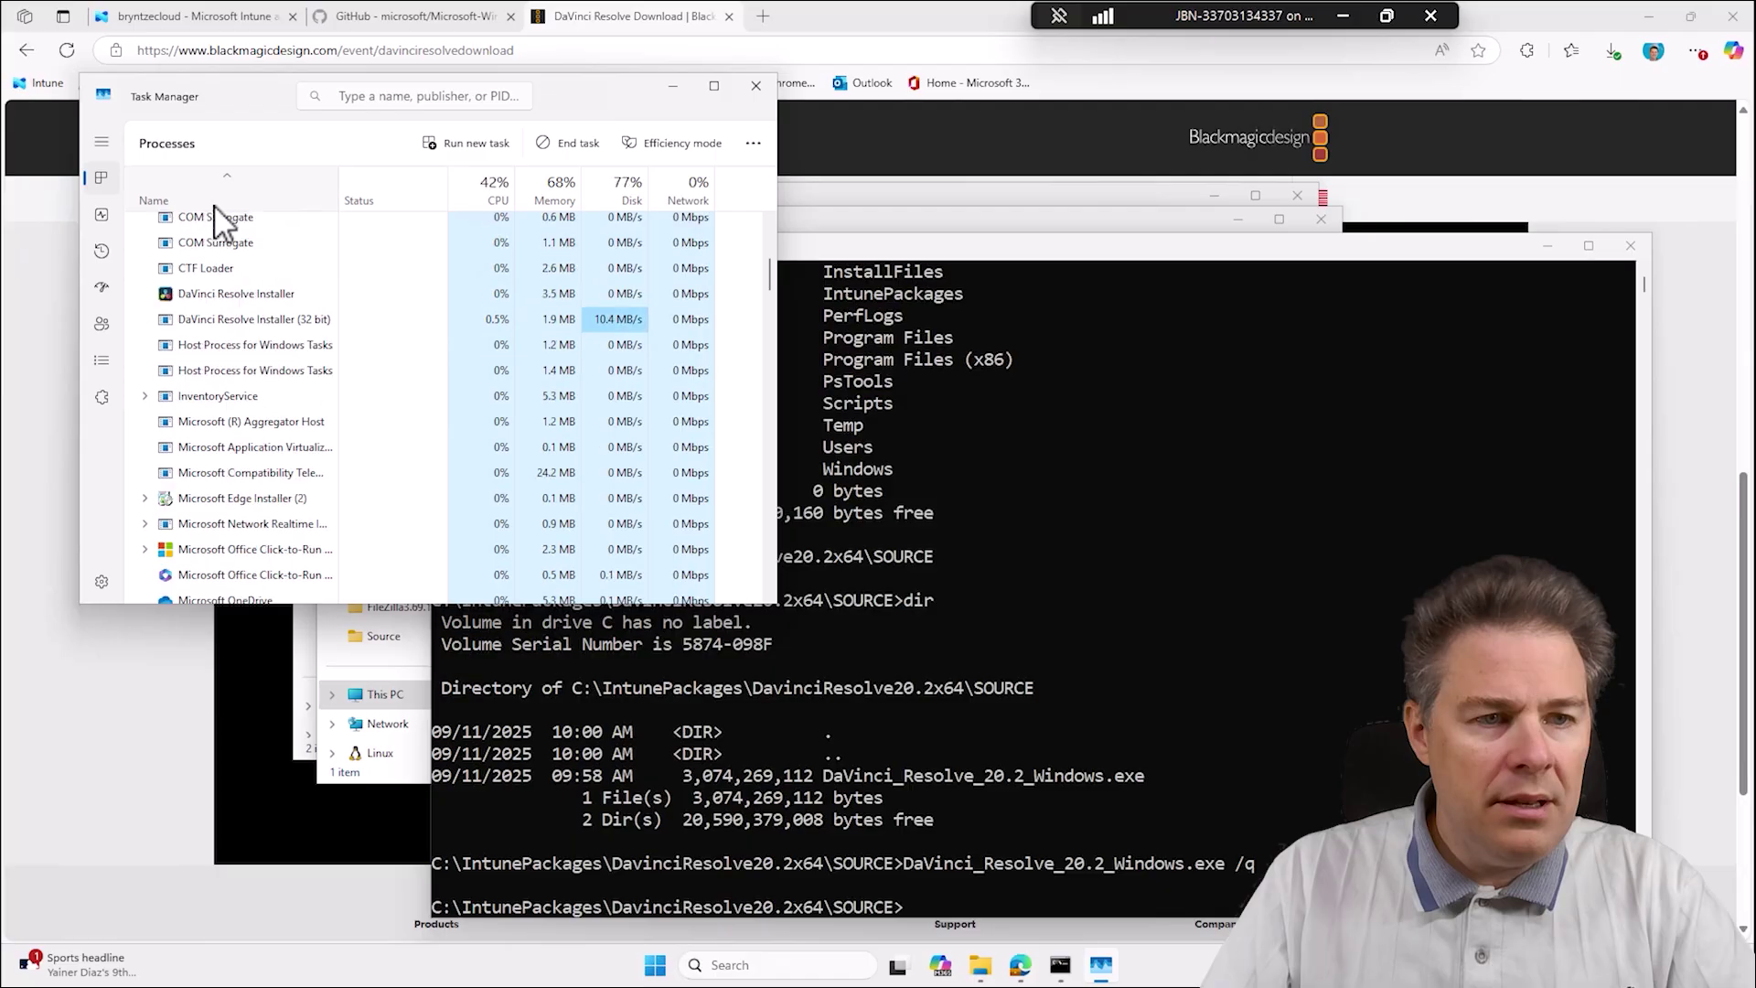
{"action": "scroll", "coordinate": [257, 325], "scroll_direction": "down", "scroll_amount": 2}
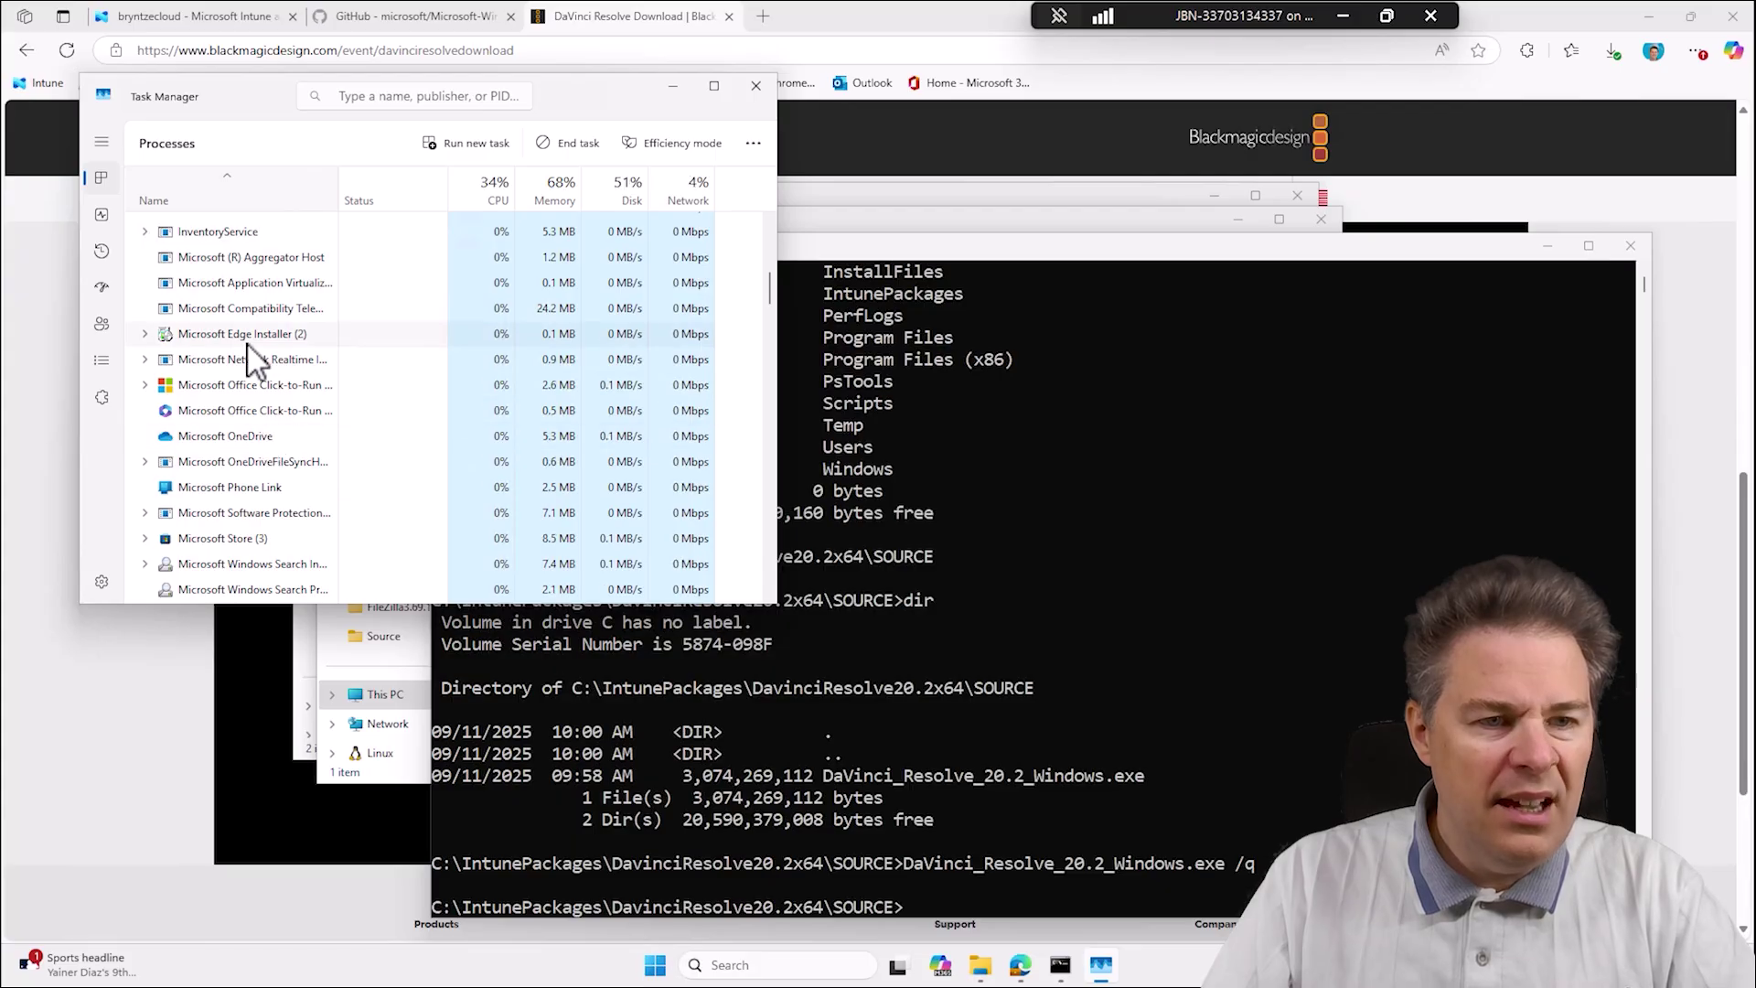
{"action": "left_click", "coordinate": [144, 334]}
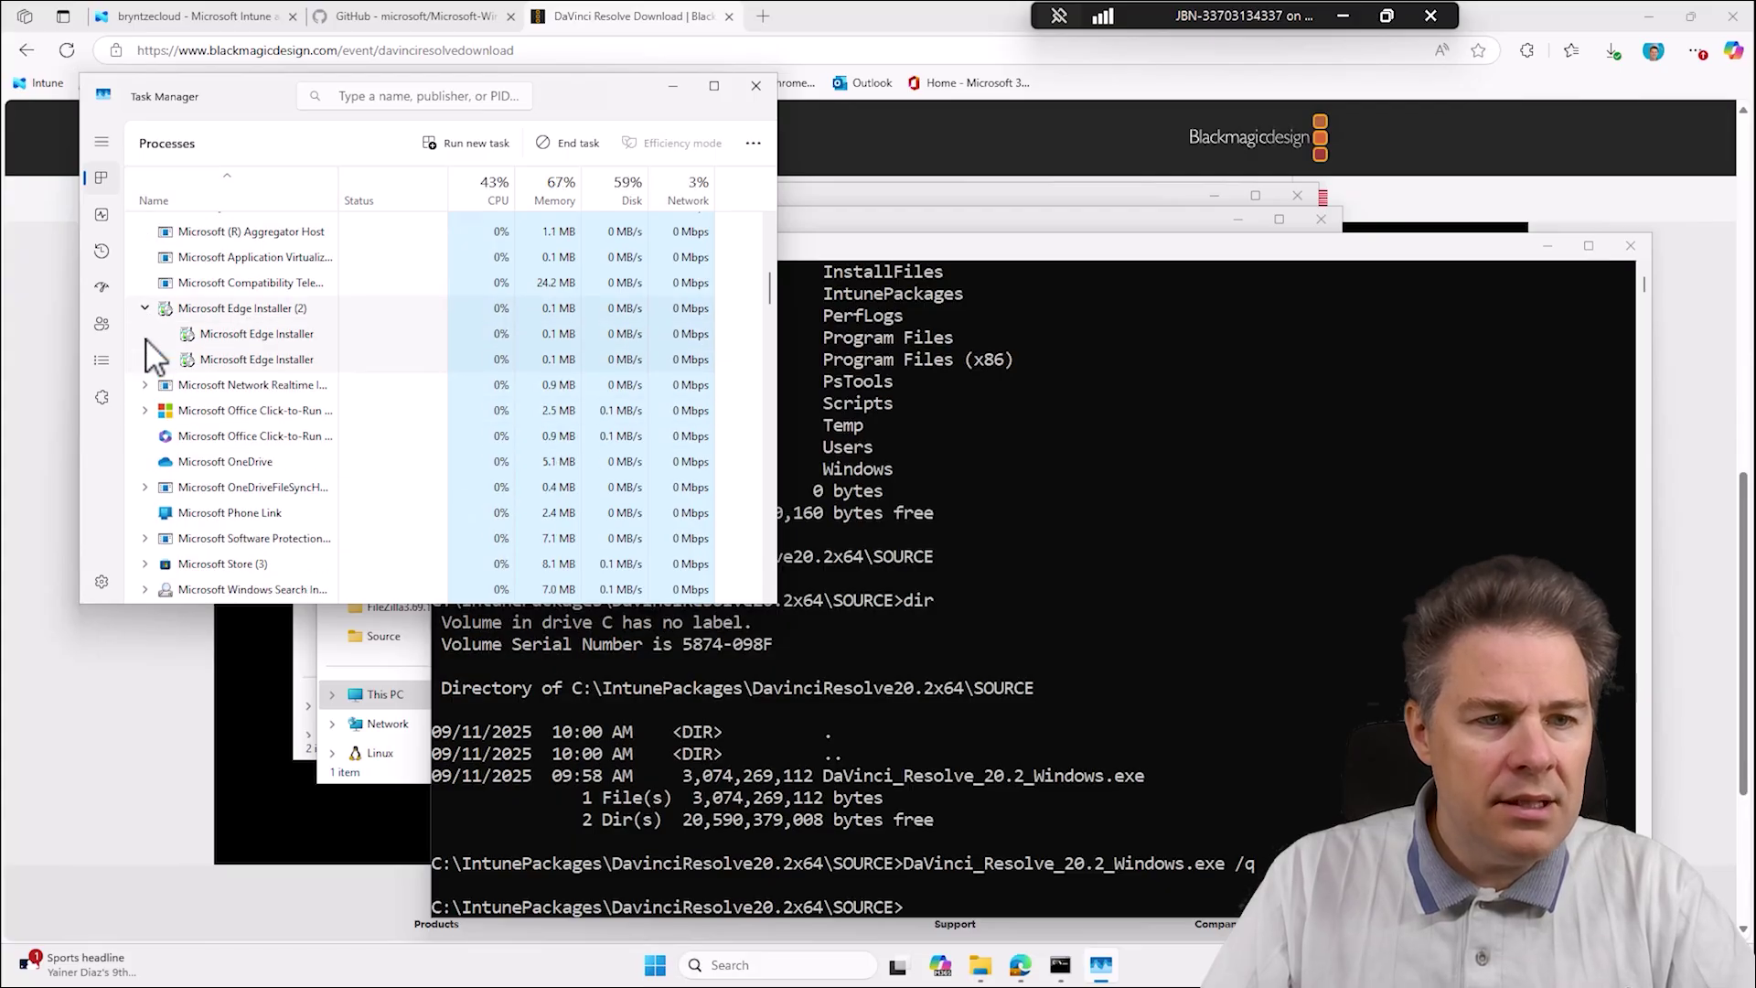
{"action": "left_click", "coordinate": [145, 308]}
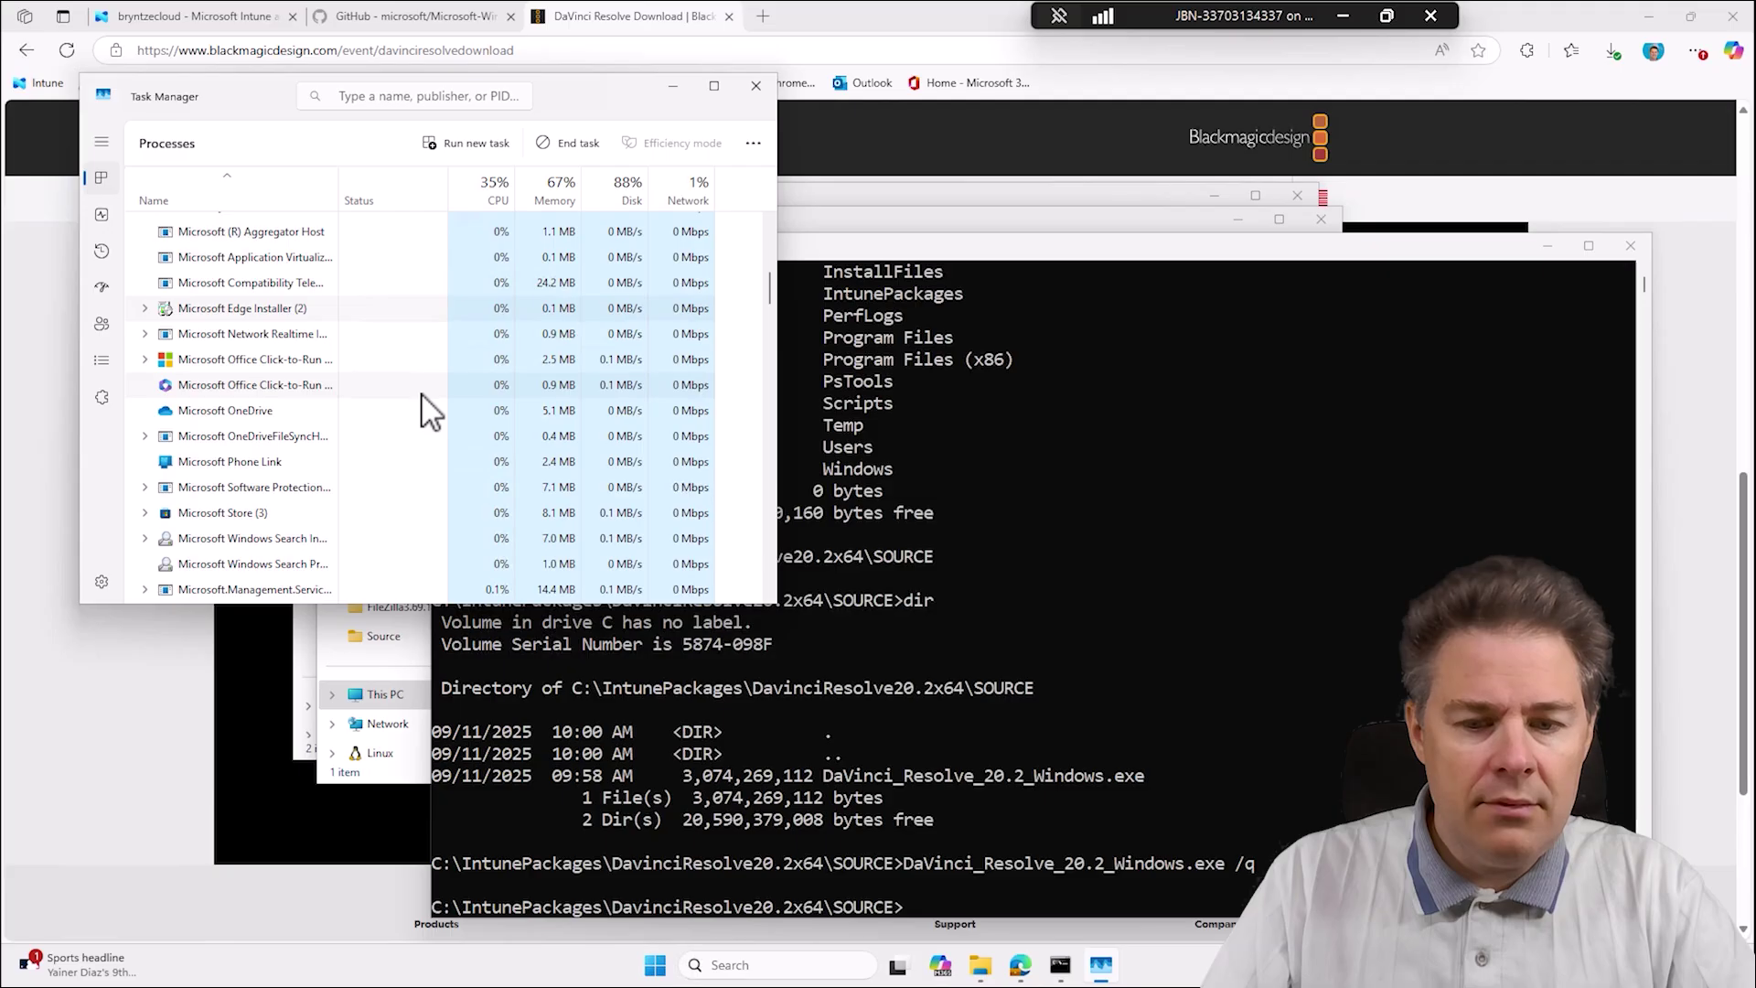
{"action": "scroll", "coordinate": [392, 486], "scroll_direction": "down", "scroll_amount": 3}
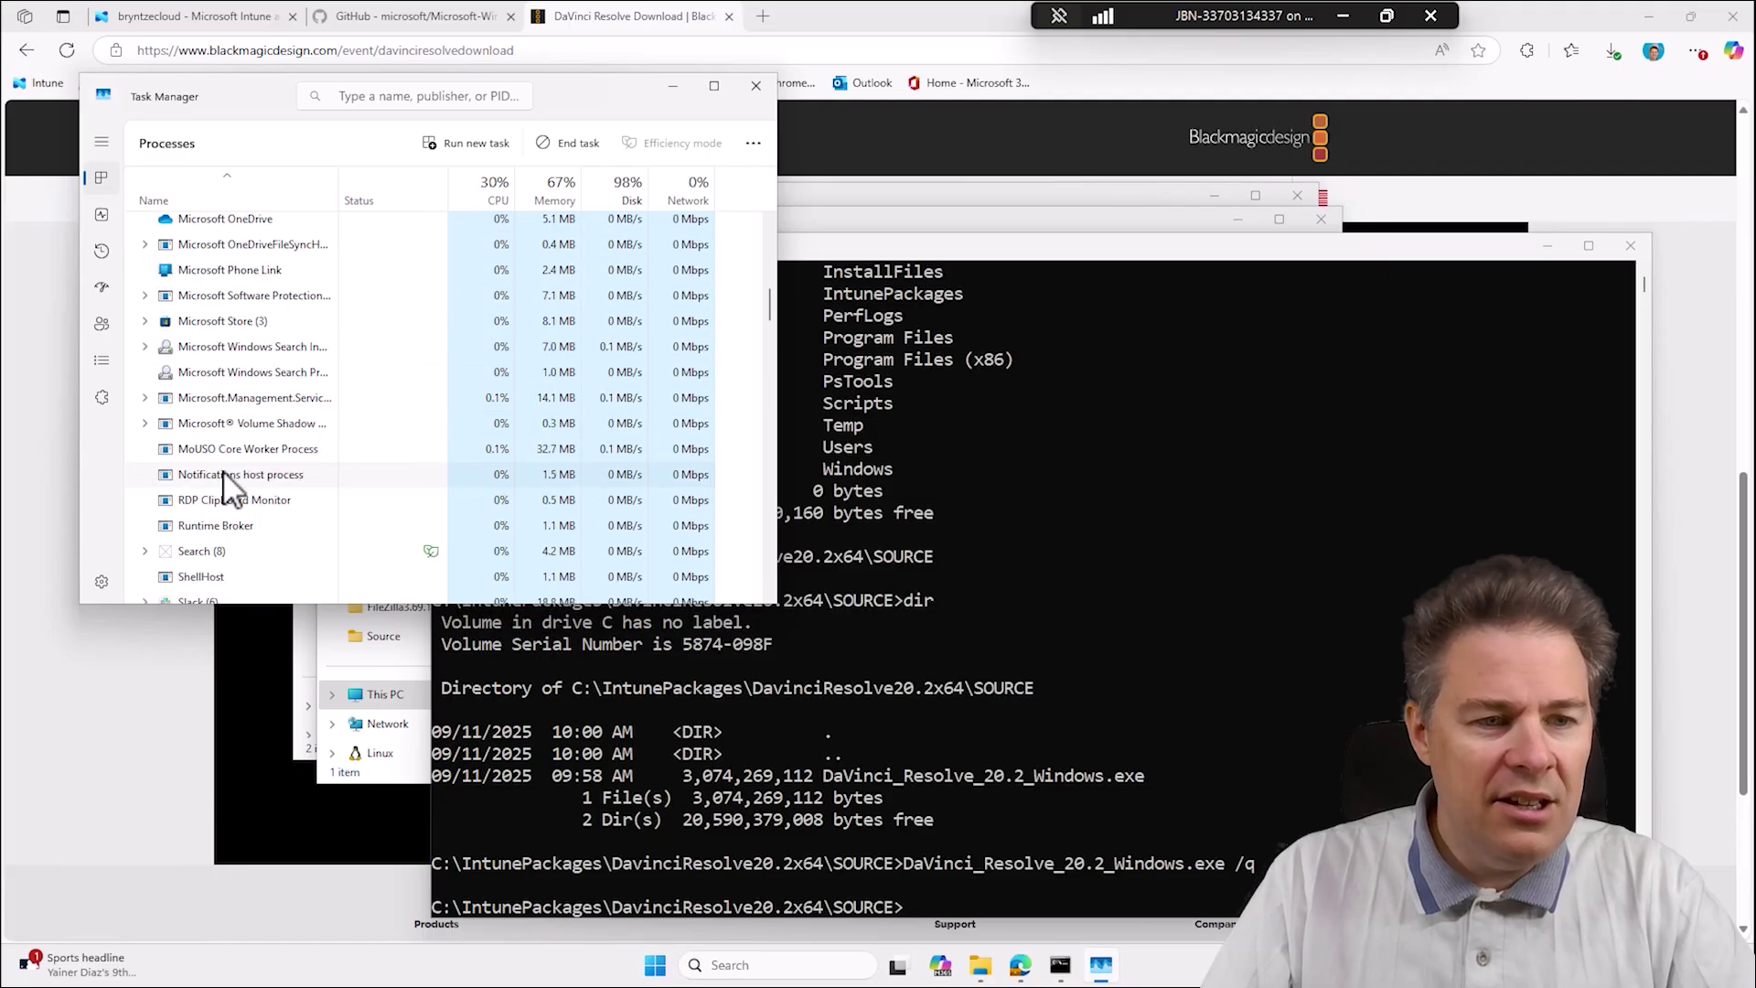
{"action": "scroll", "coordinate": [225, 472], "scroll_direction": "down", "scroll_amount": 5}
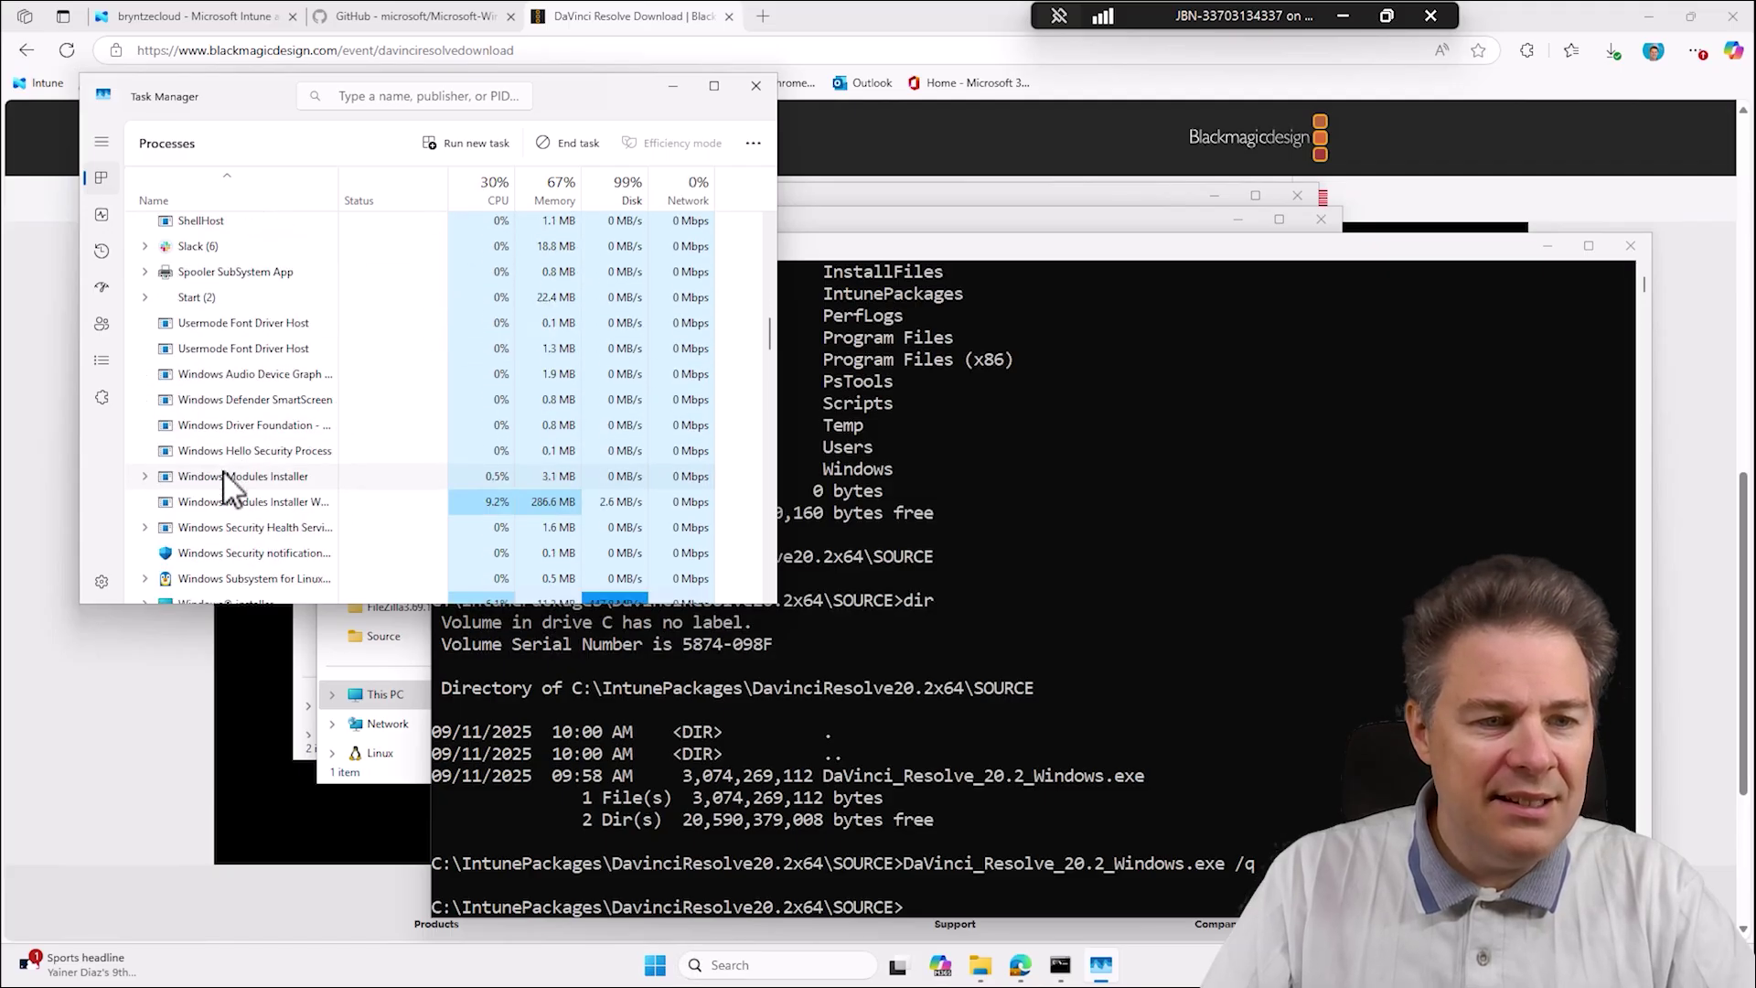
{"action": "scroll", "coordinate": [224, 473], "scroll_direction": "down", "scroll_amount": 2}
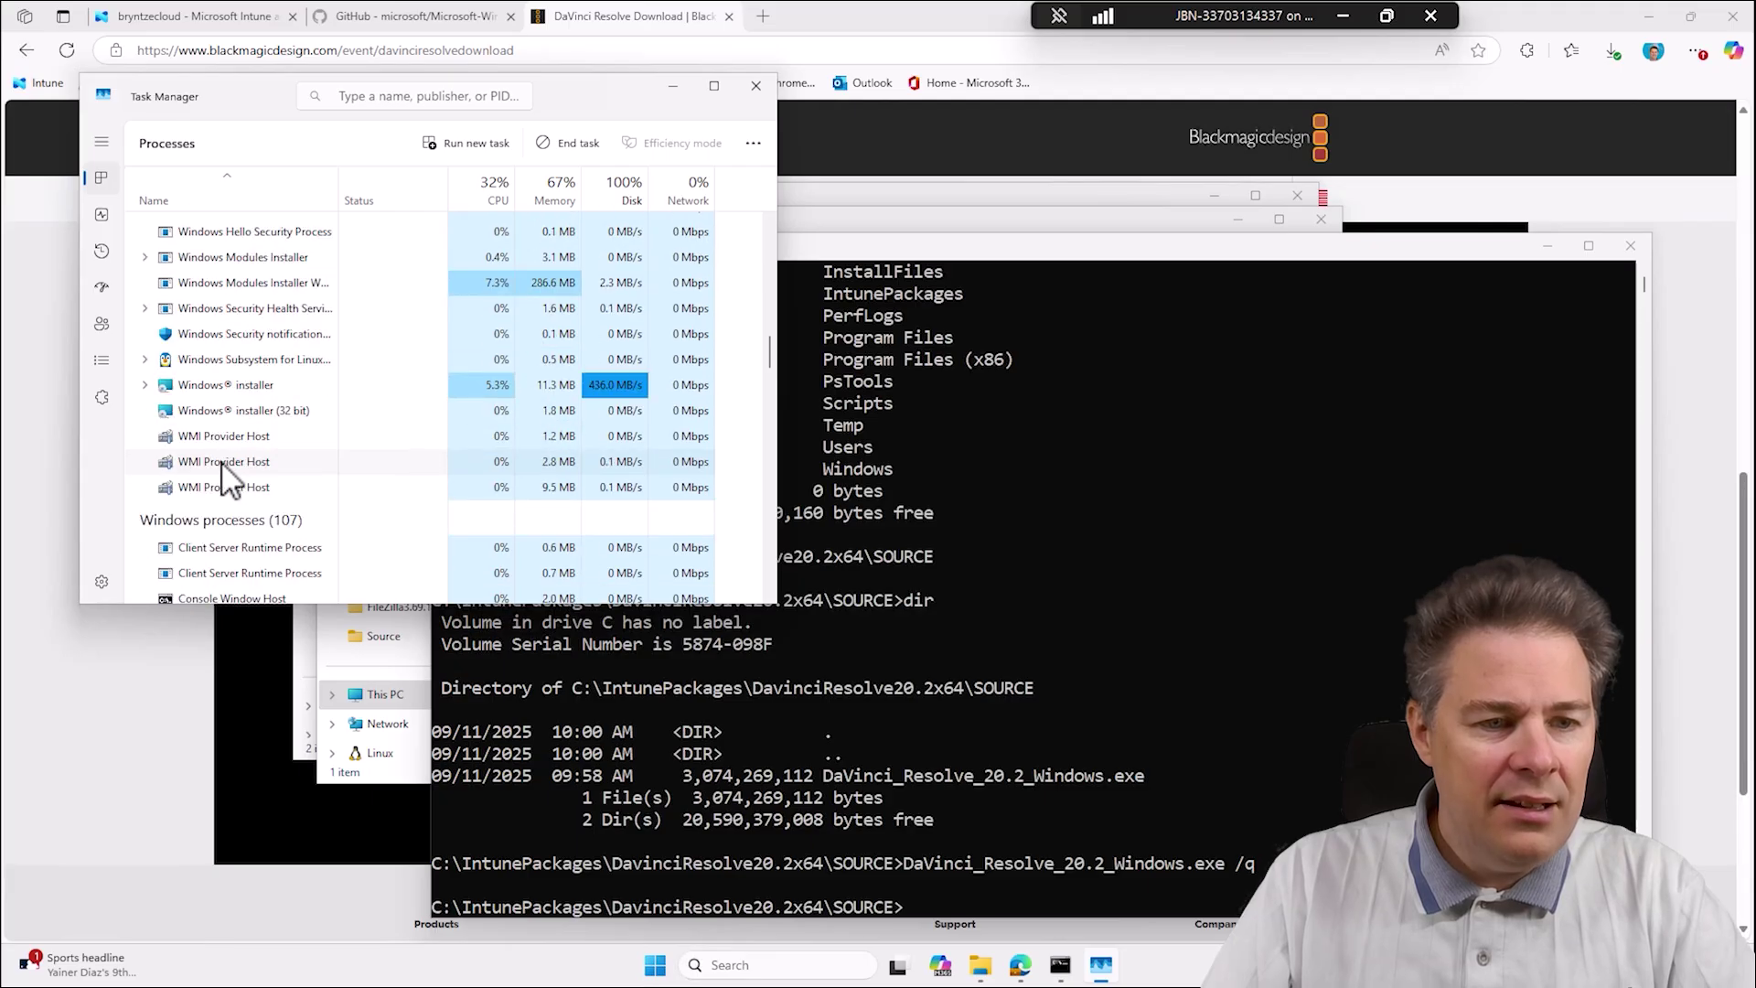
{"action": "scroll", "coordinate": [222, 467], "scroll_direction": "up", "scroll_amount": 1}
{"action": "scroll", "coordinate": [224, 476], "scroll_direction": "up", "scroll_amount": 12}
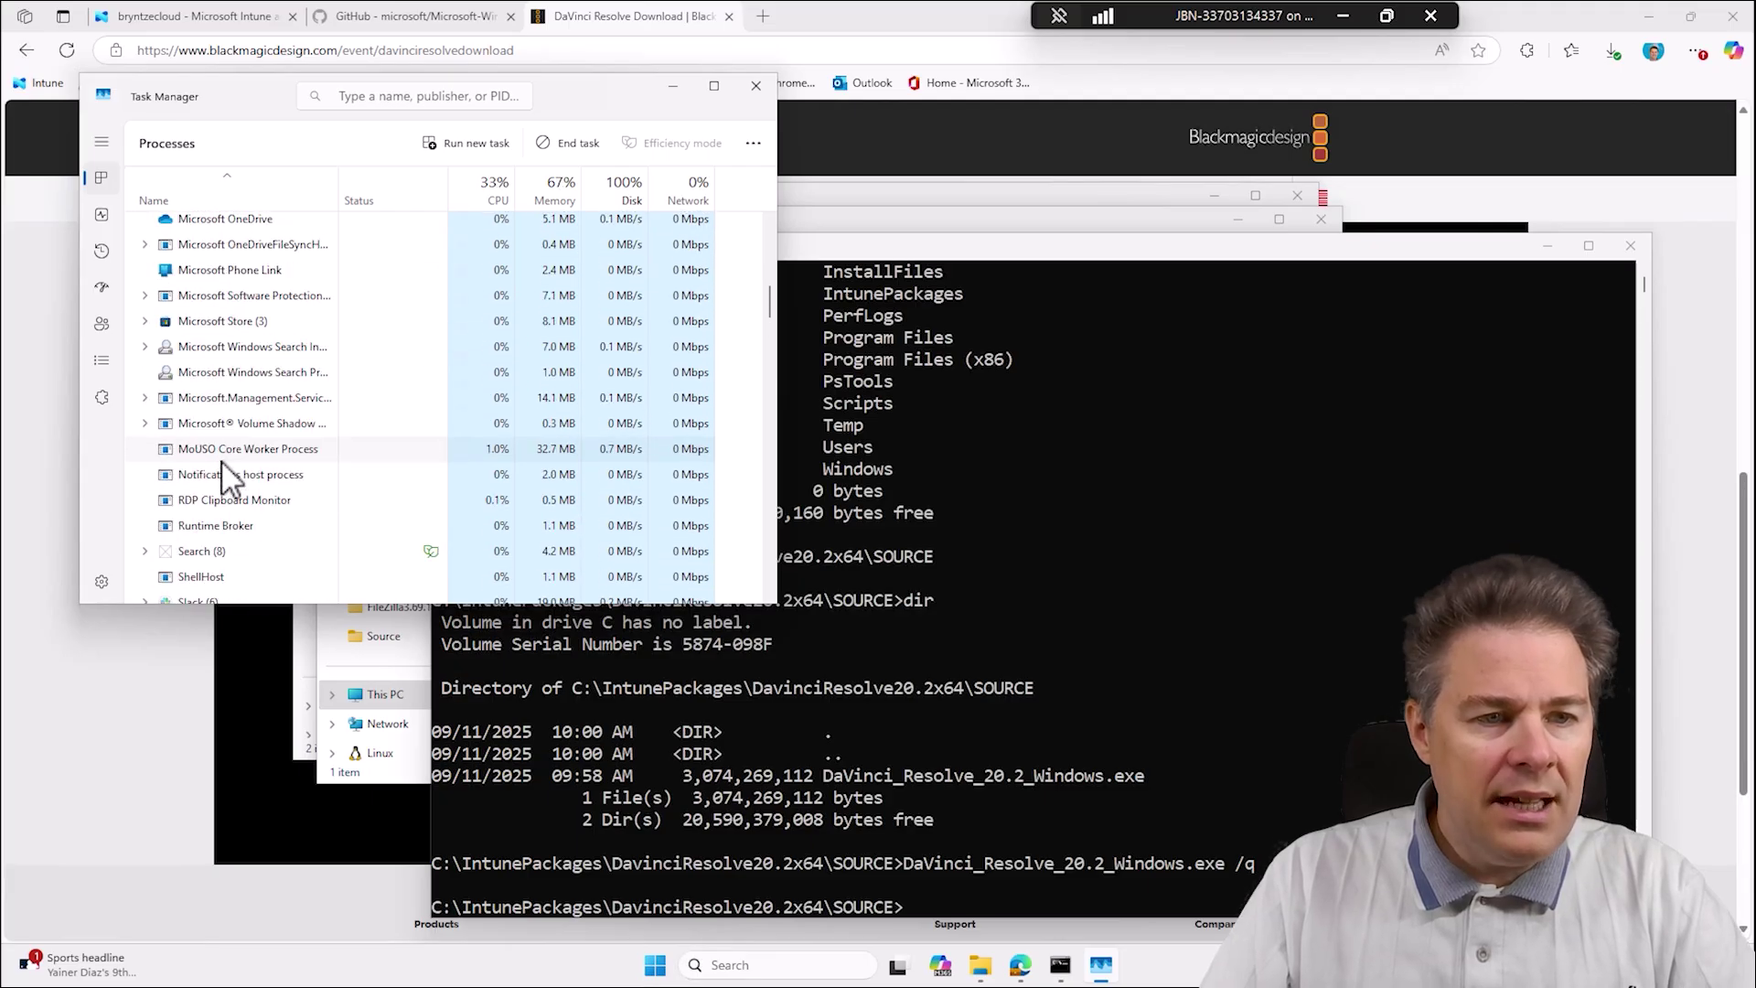
{"action": "scroll", "coordinate": [224, 476], "scroll_direction": "up", "scroll_amount": 4}
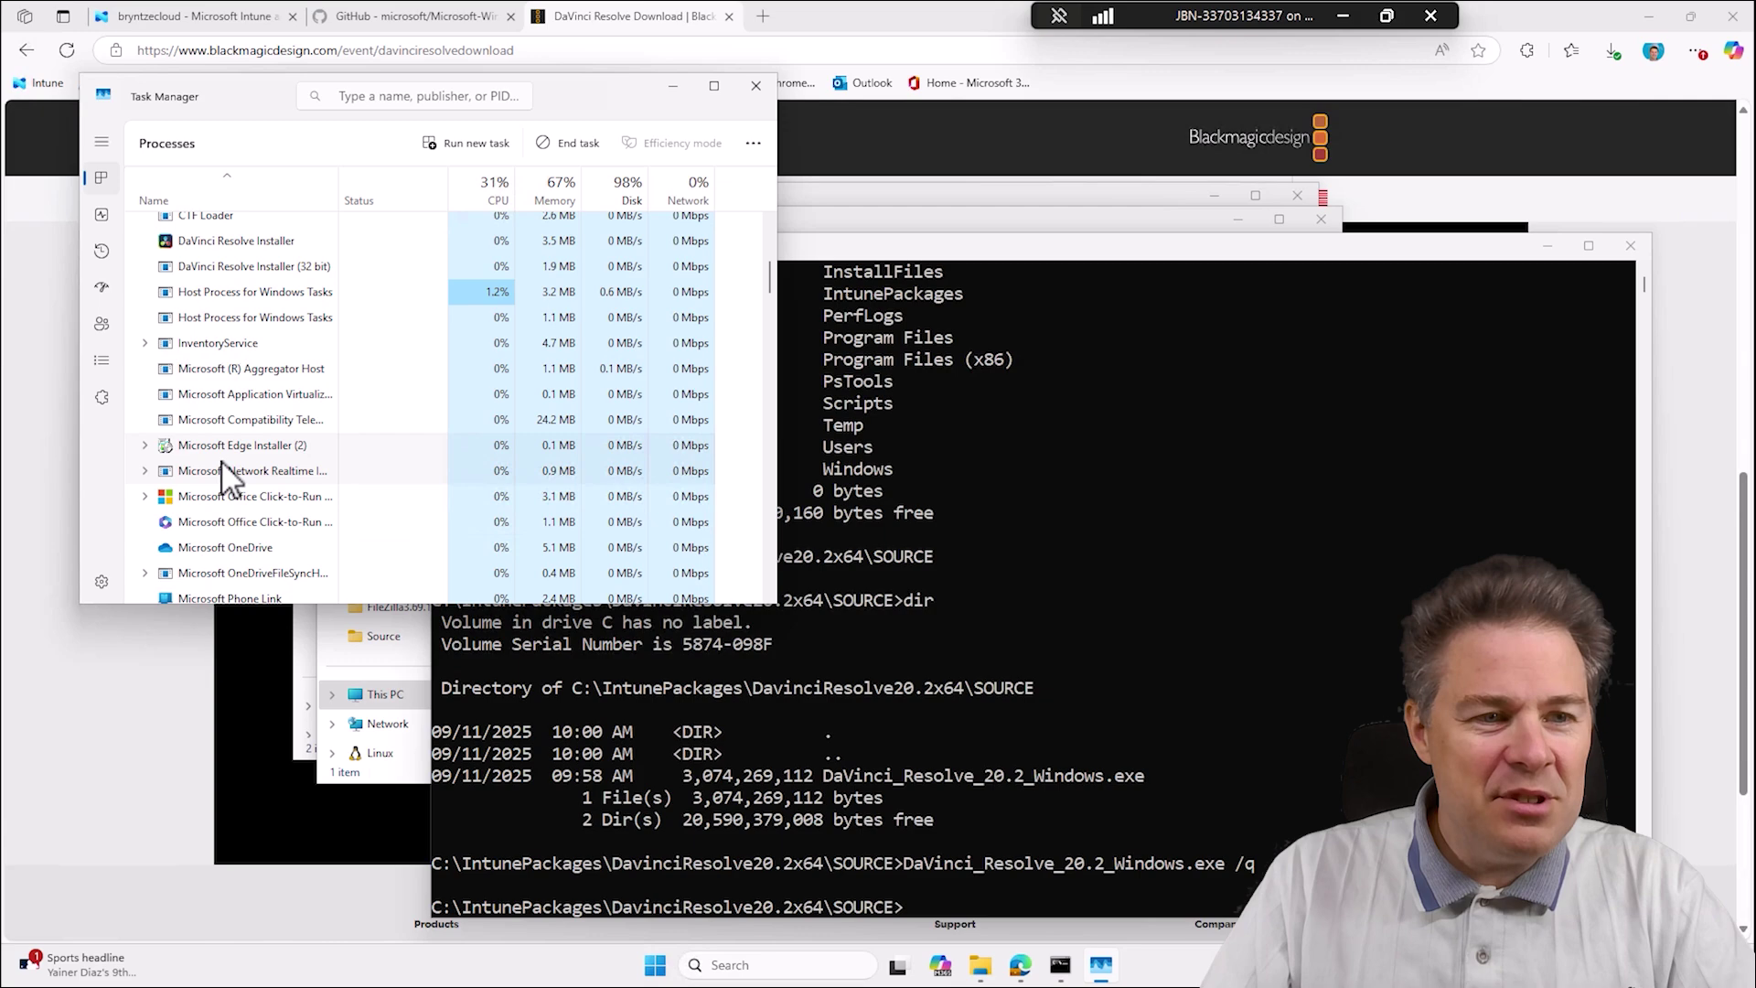
Open the DaVinci Resolve Installer's file location, then close that SOURCE window.
{"action": "left_click", "coordinate": [220, 379]}
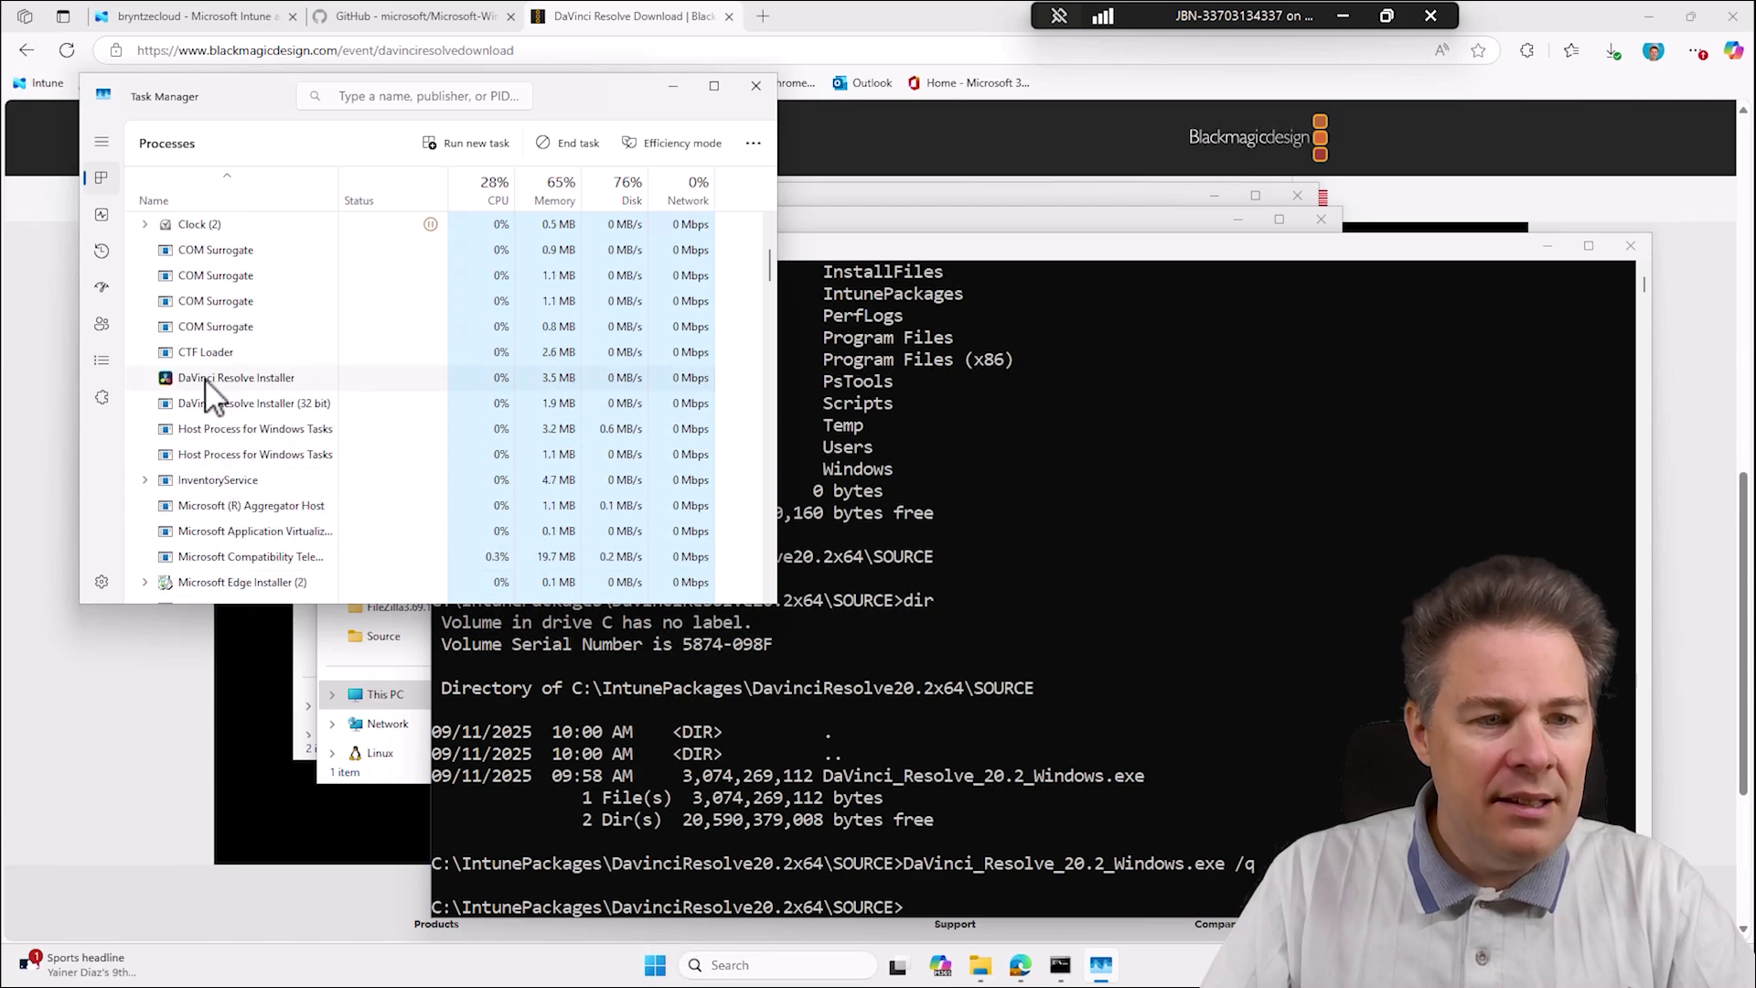
{"action": "right_click", "coordinate": [275, 381]}
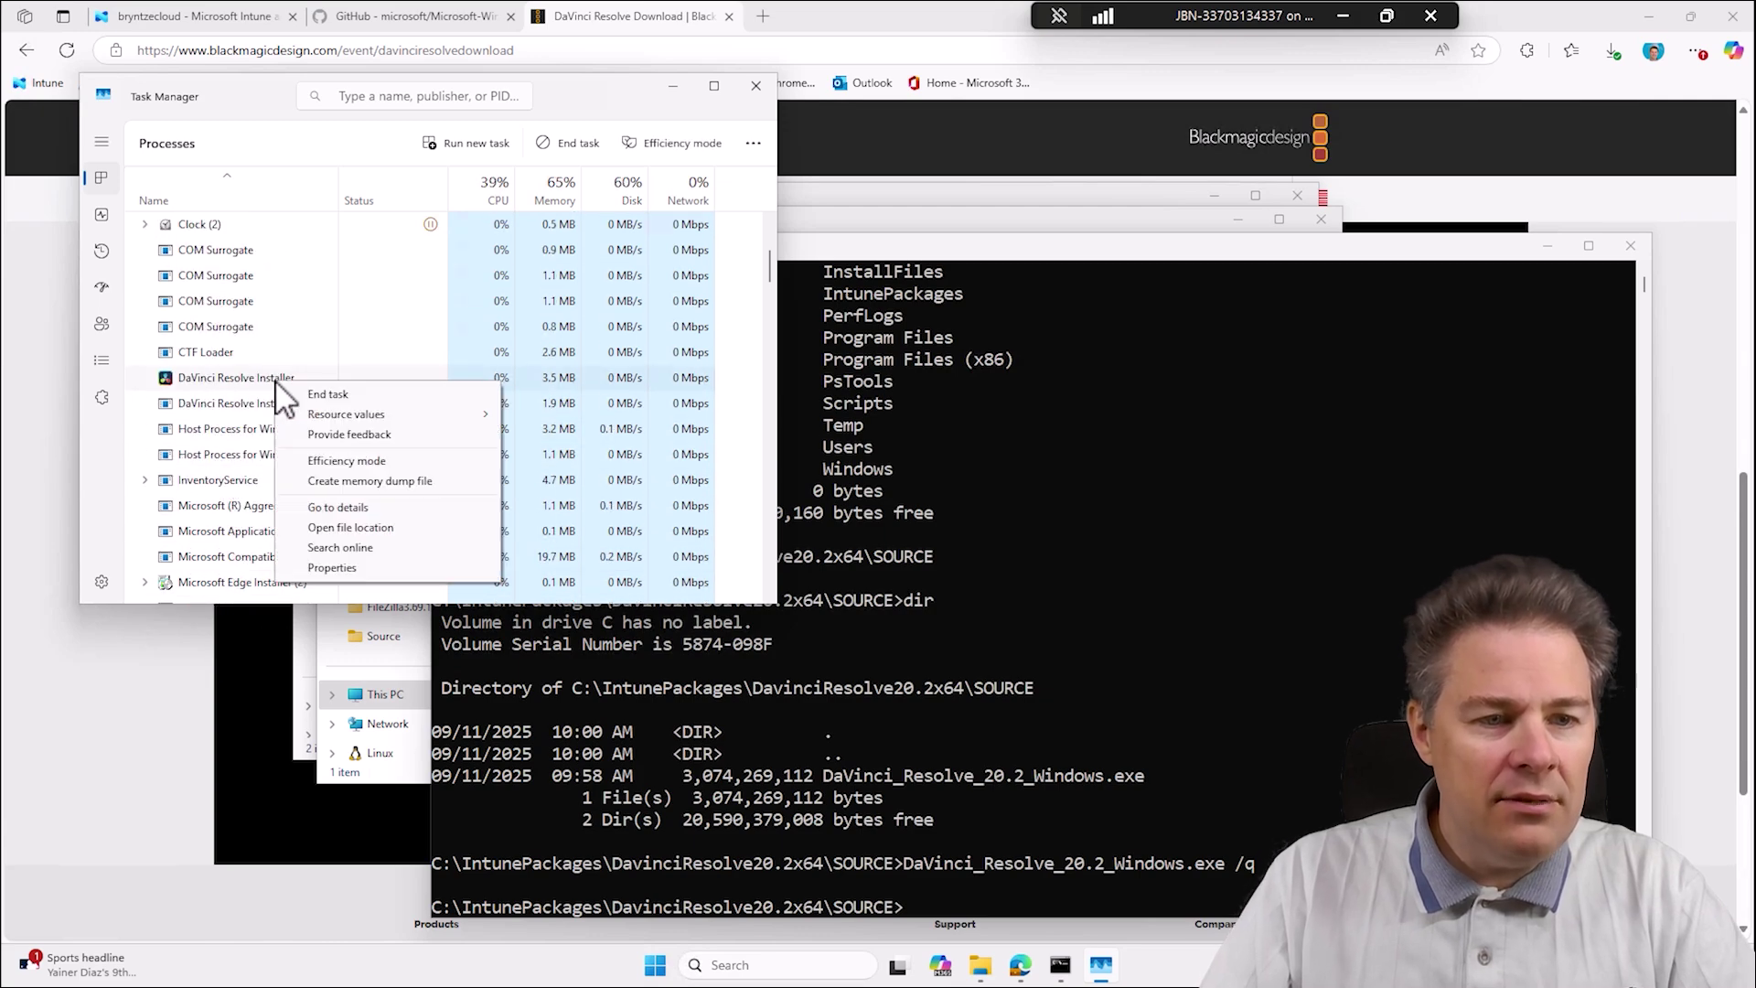
{"action": "left_click", "coordinate": [387, 527]}
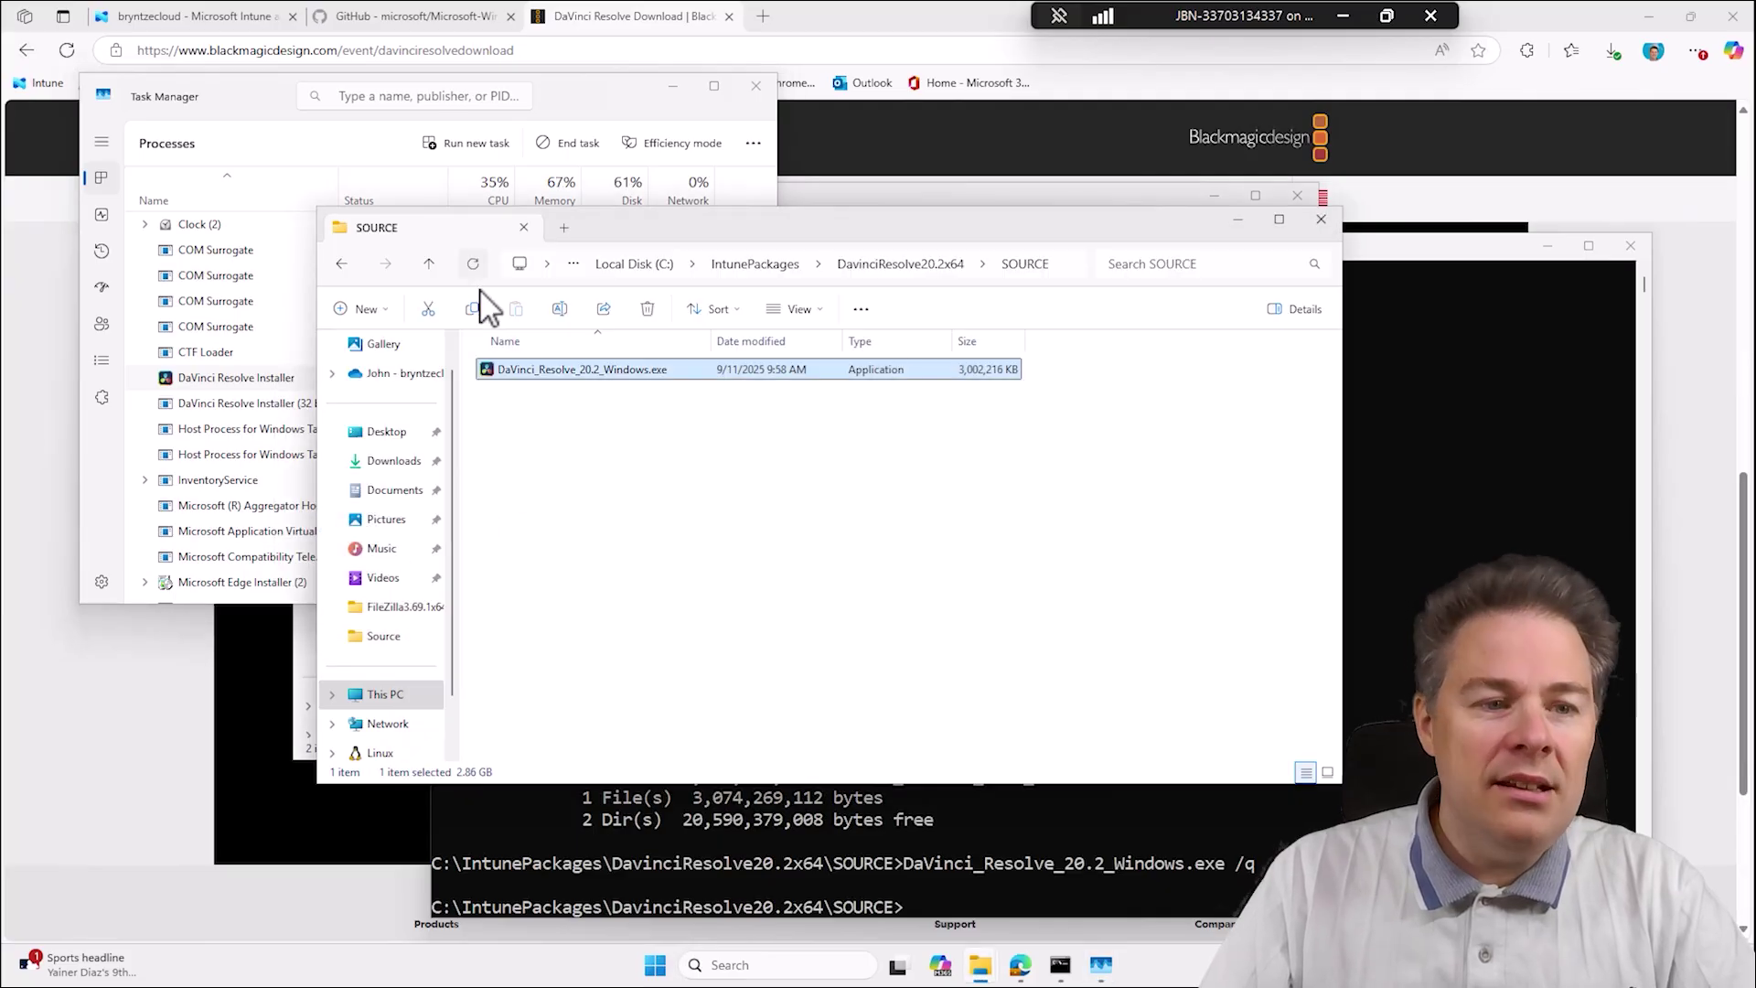
{"action": "left_click", "coordinate": [1323, 222]}
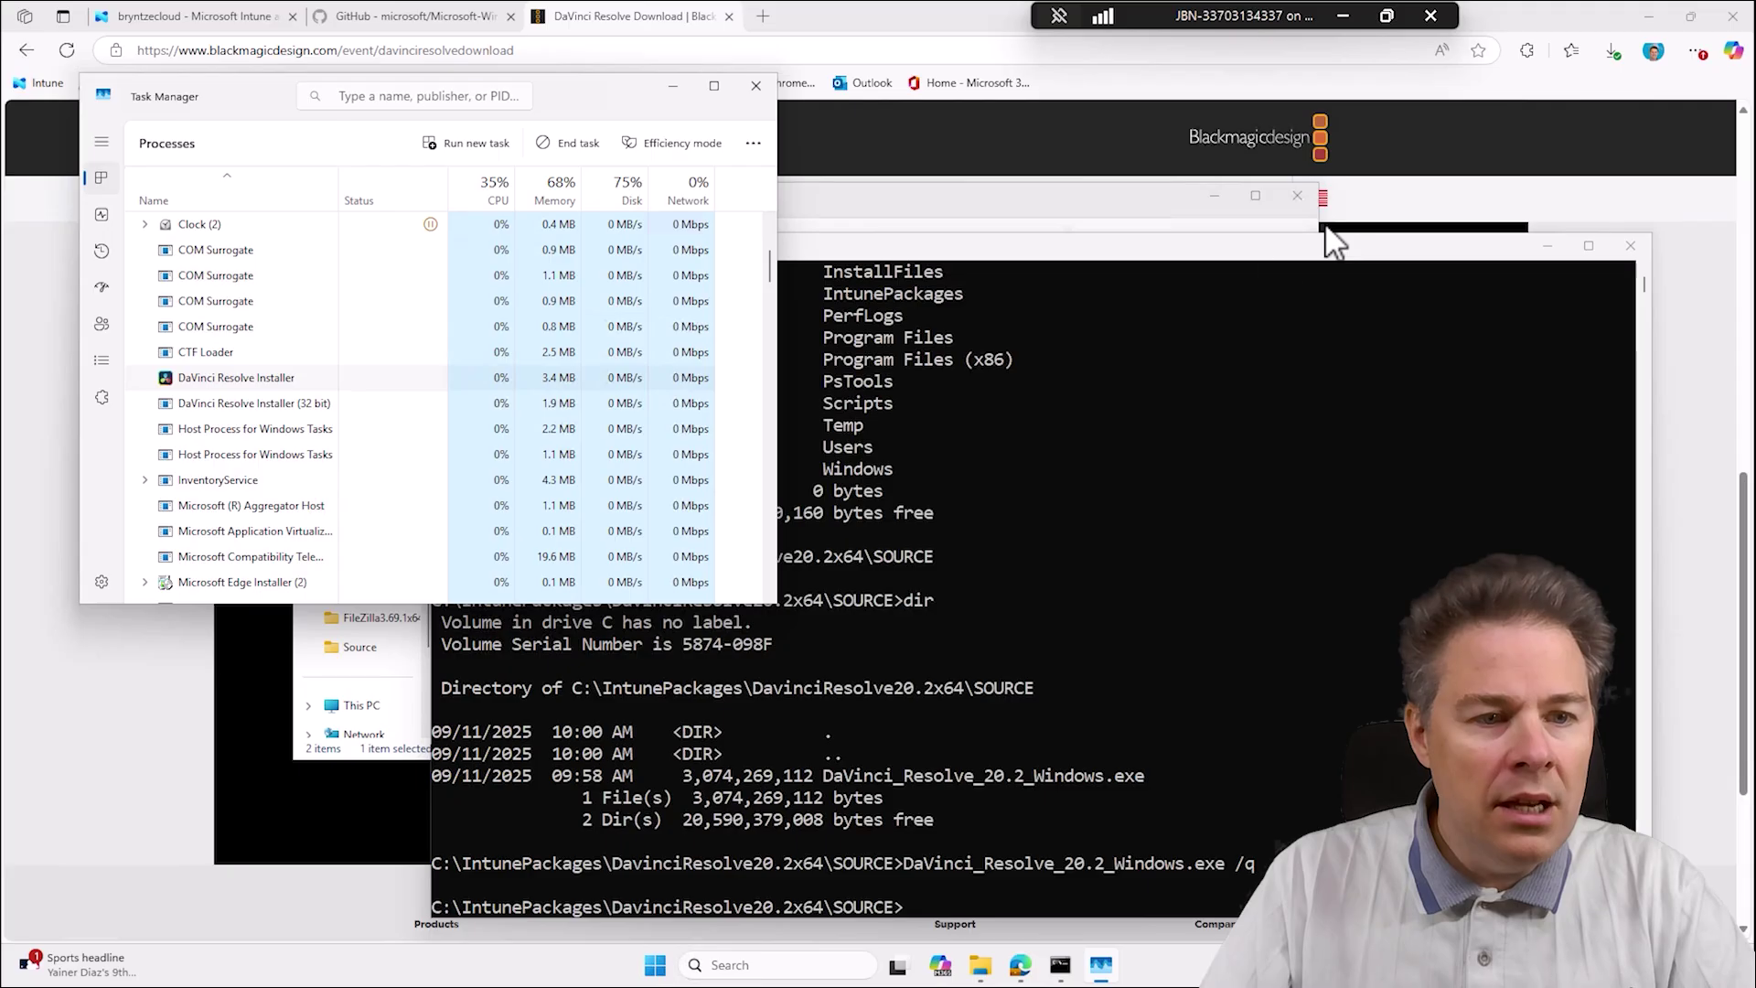
Inspect the 32-bit installer's Temp folder, checking ResExt10.cab, then close it.
{"action": "right_click", "coordinate": [268, 404]}
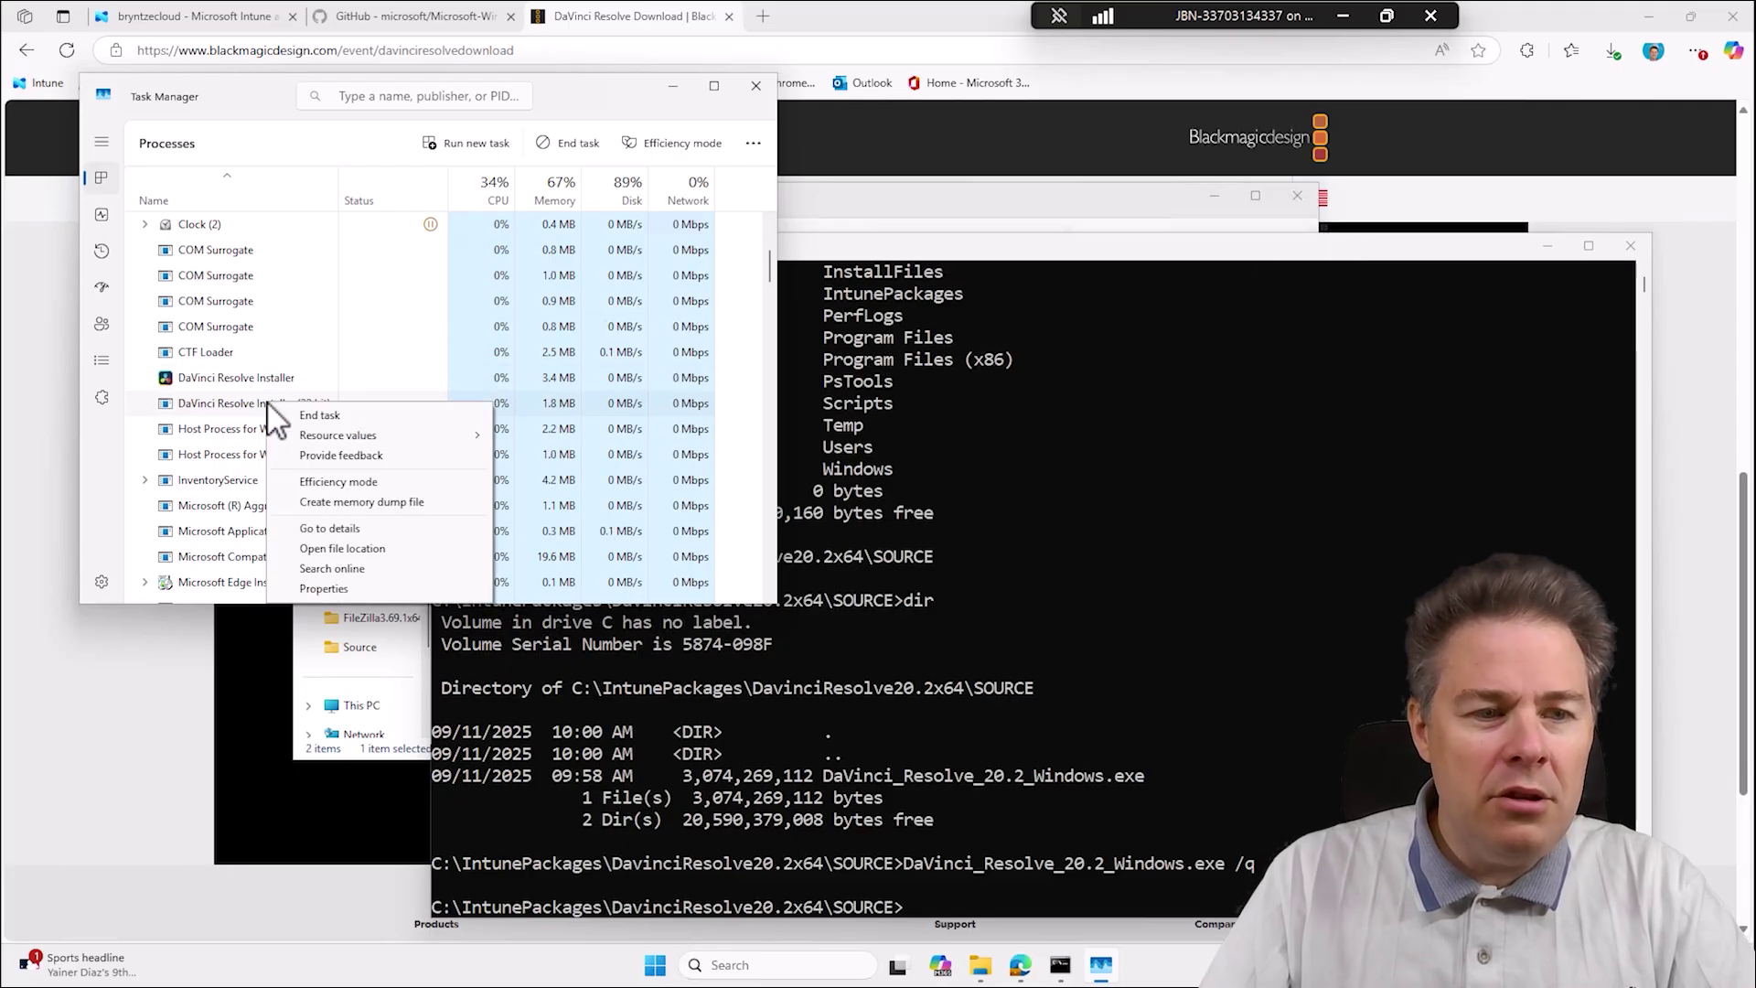
{"action": "left_click", "coordinate": [357, 549]}
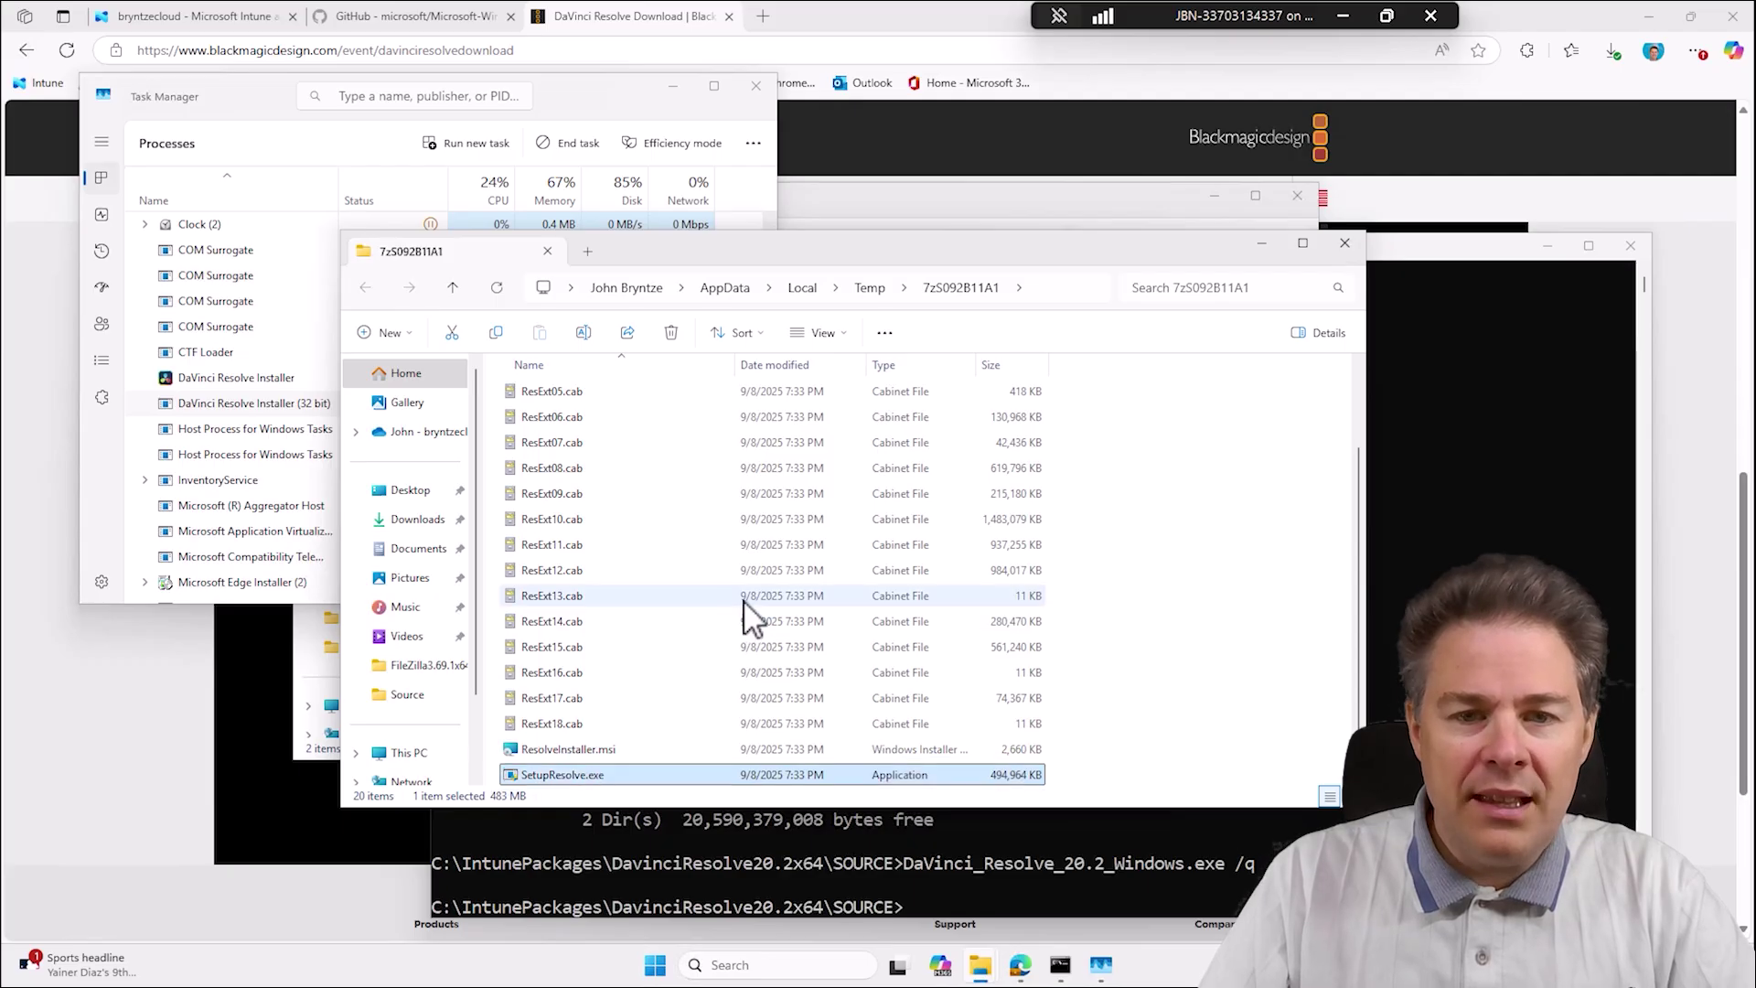
{"action": "scroll", "coordinate": [745, 609], "scroll_direction": "up", "scroll_amount": 2}
{"action": "scroll", "coordinate": [745, 608], "scroll_direction": "down", "scroll_amount": 2}
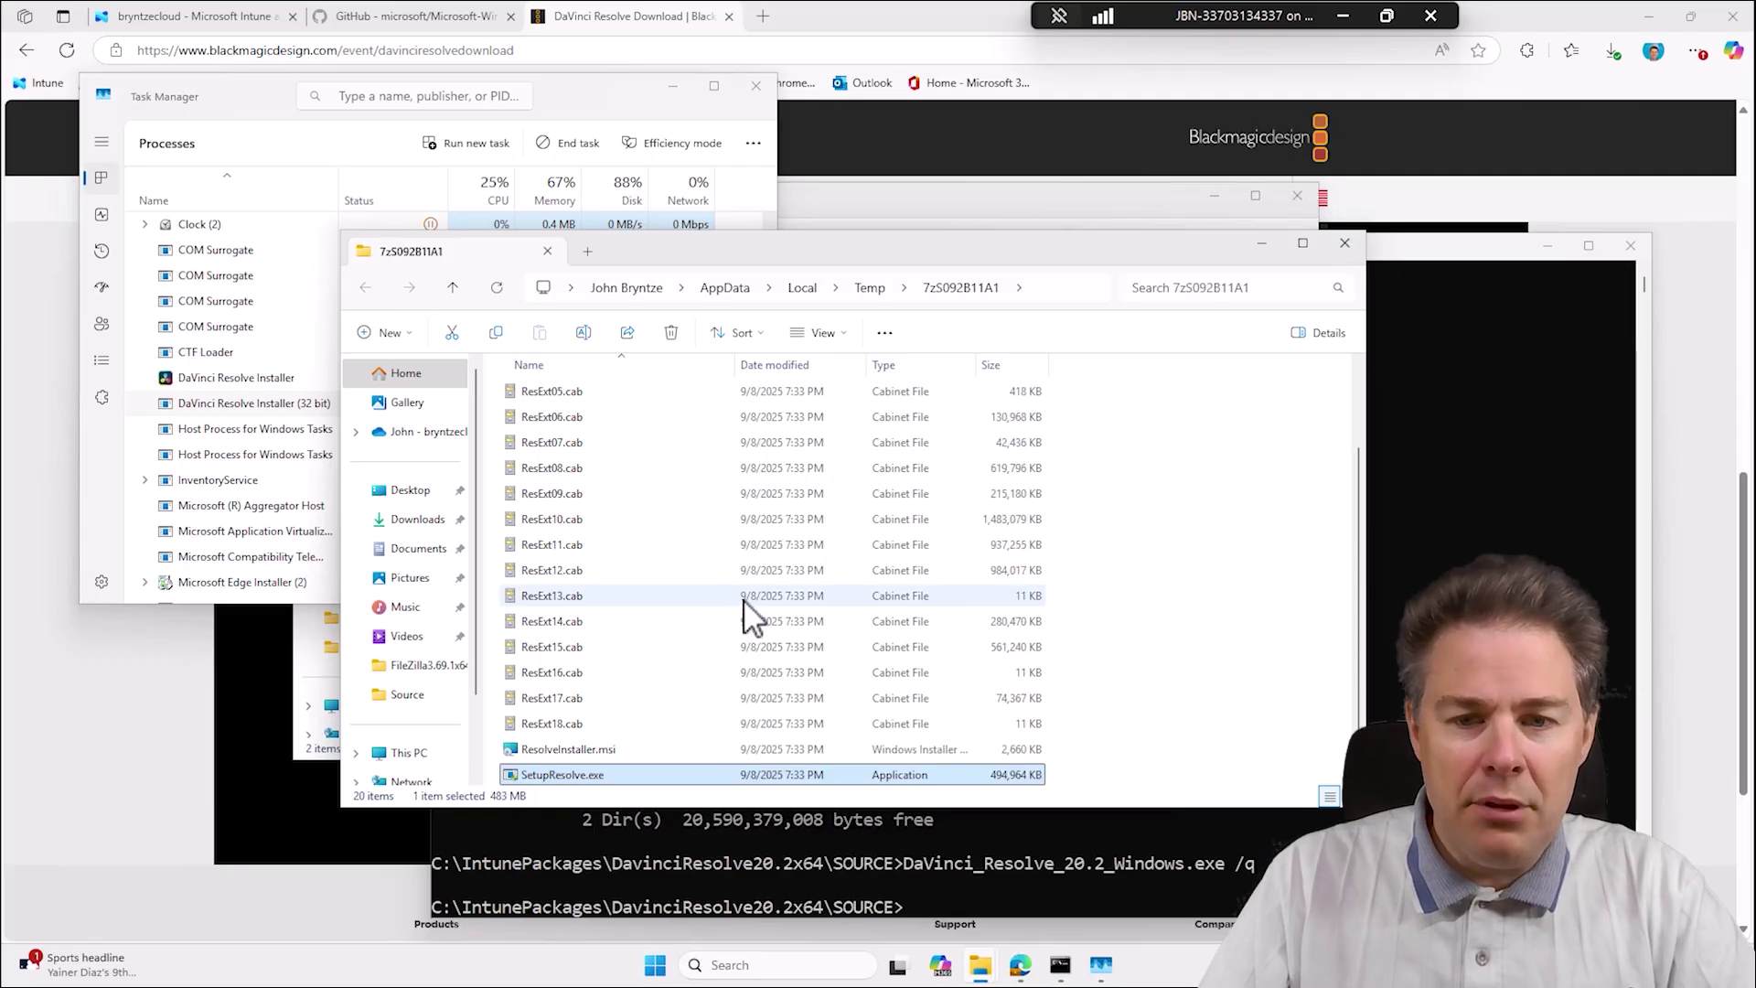
{"action": "left_click", "coordinate": [930, 521]}
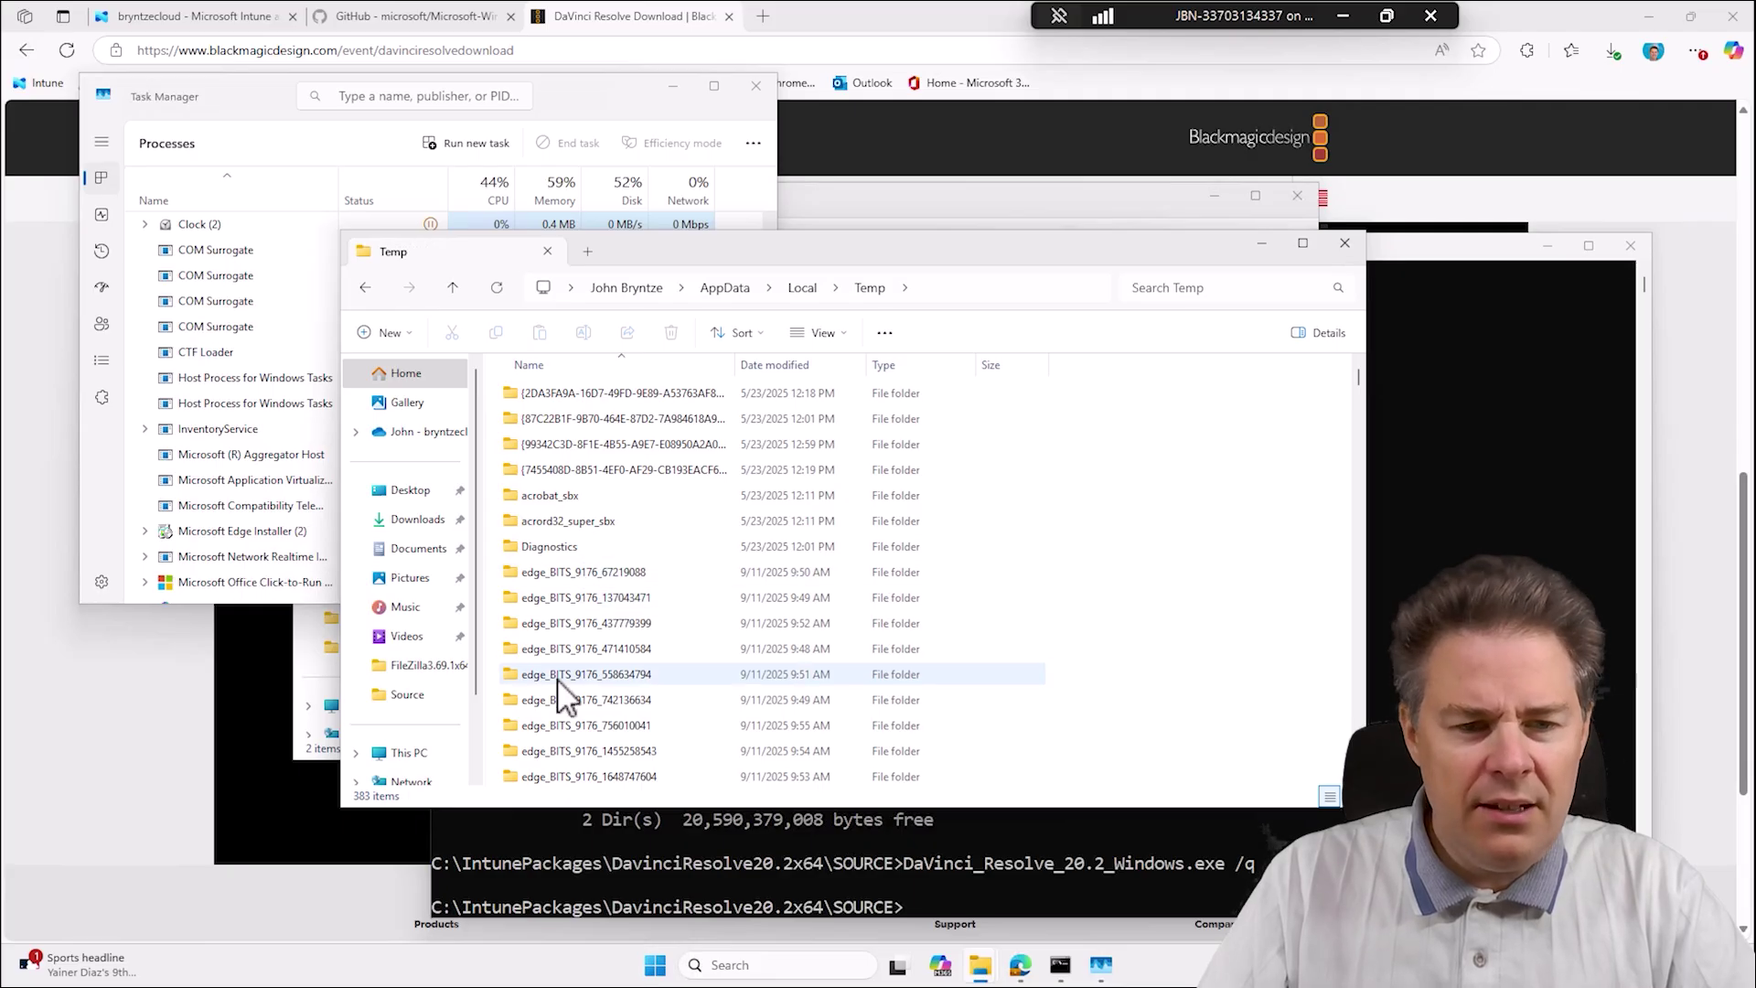
{"action": "left_click", "coordinate": [1345, 244]}
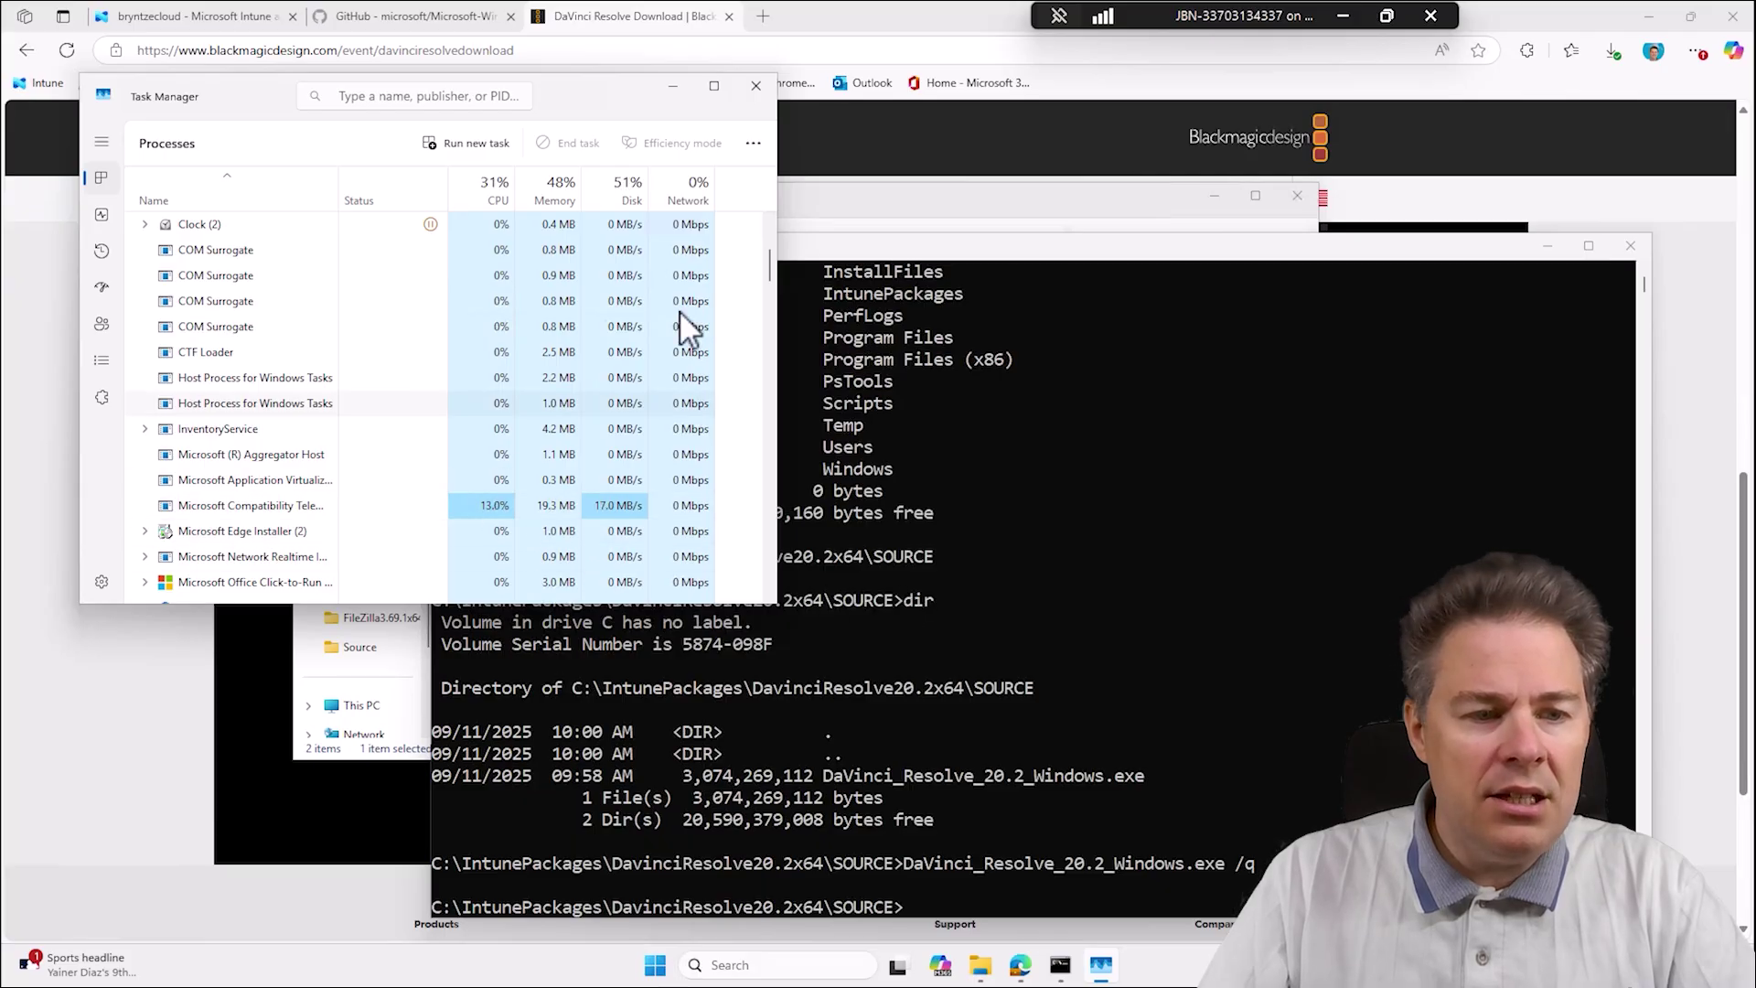
Close Task Manager and open Settings' Installed apps page with a Start search for 'installed apps'.
{"action": "left_click", "coordinate": [759, 86]}
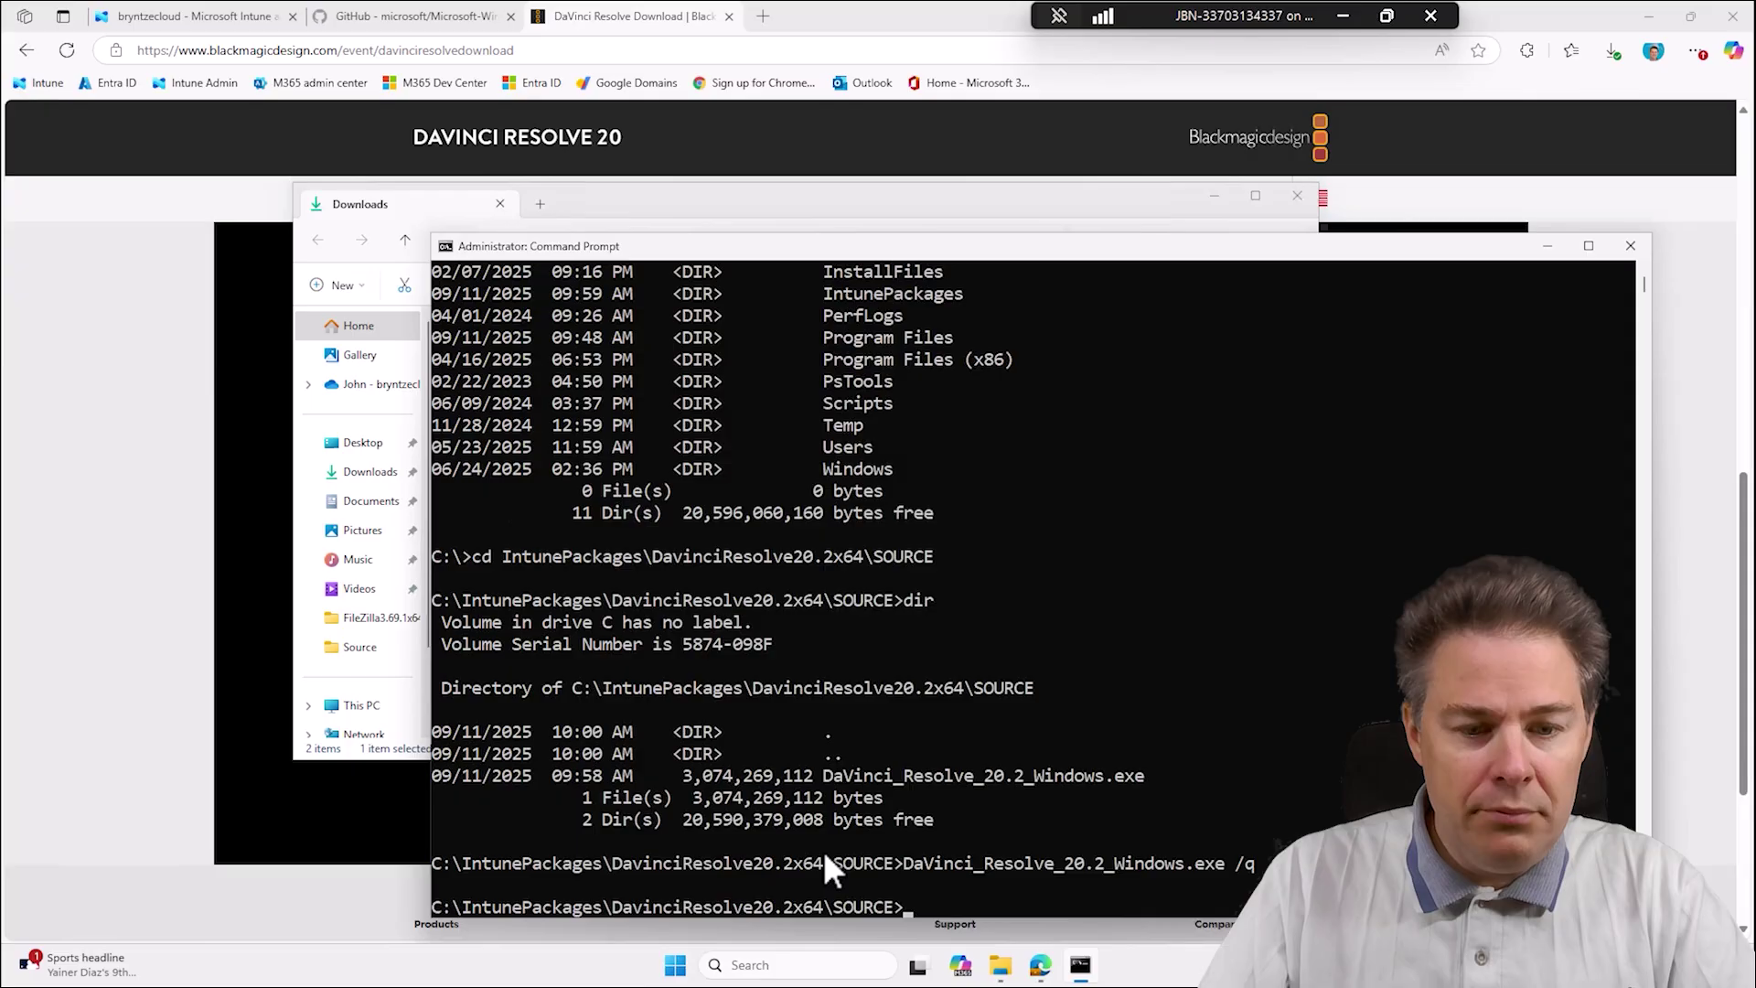
{"action": "left_click", "coordinate": [671, 971]}
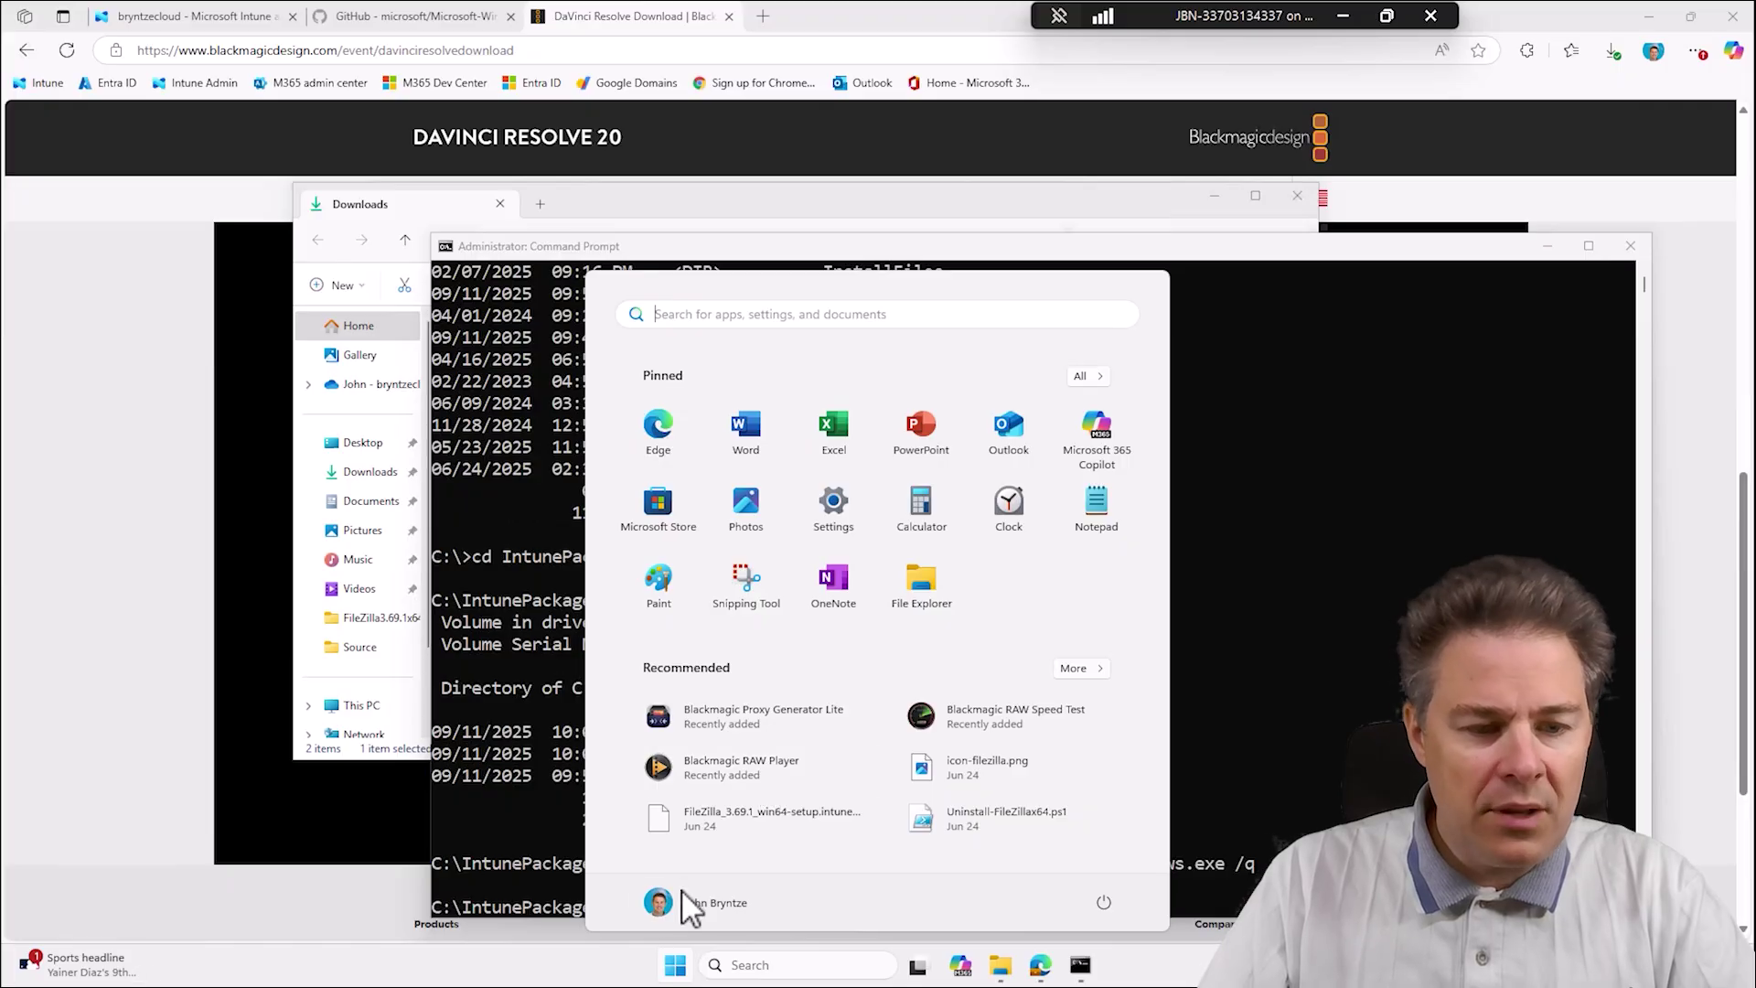
{"action": "left_click", "coordinate": [680, 975]}
{"action": "left_click", "coordinate": [682, 975]}
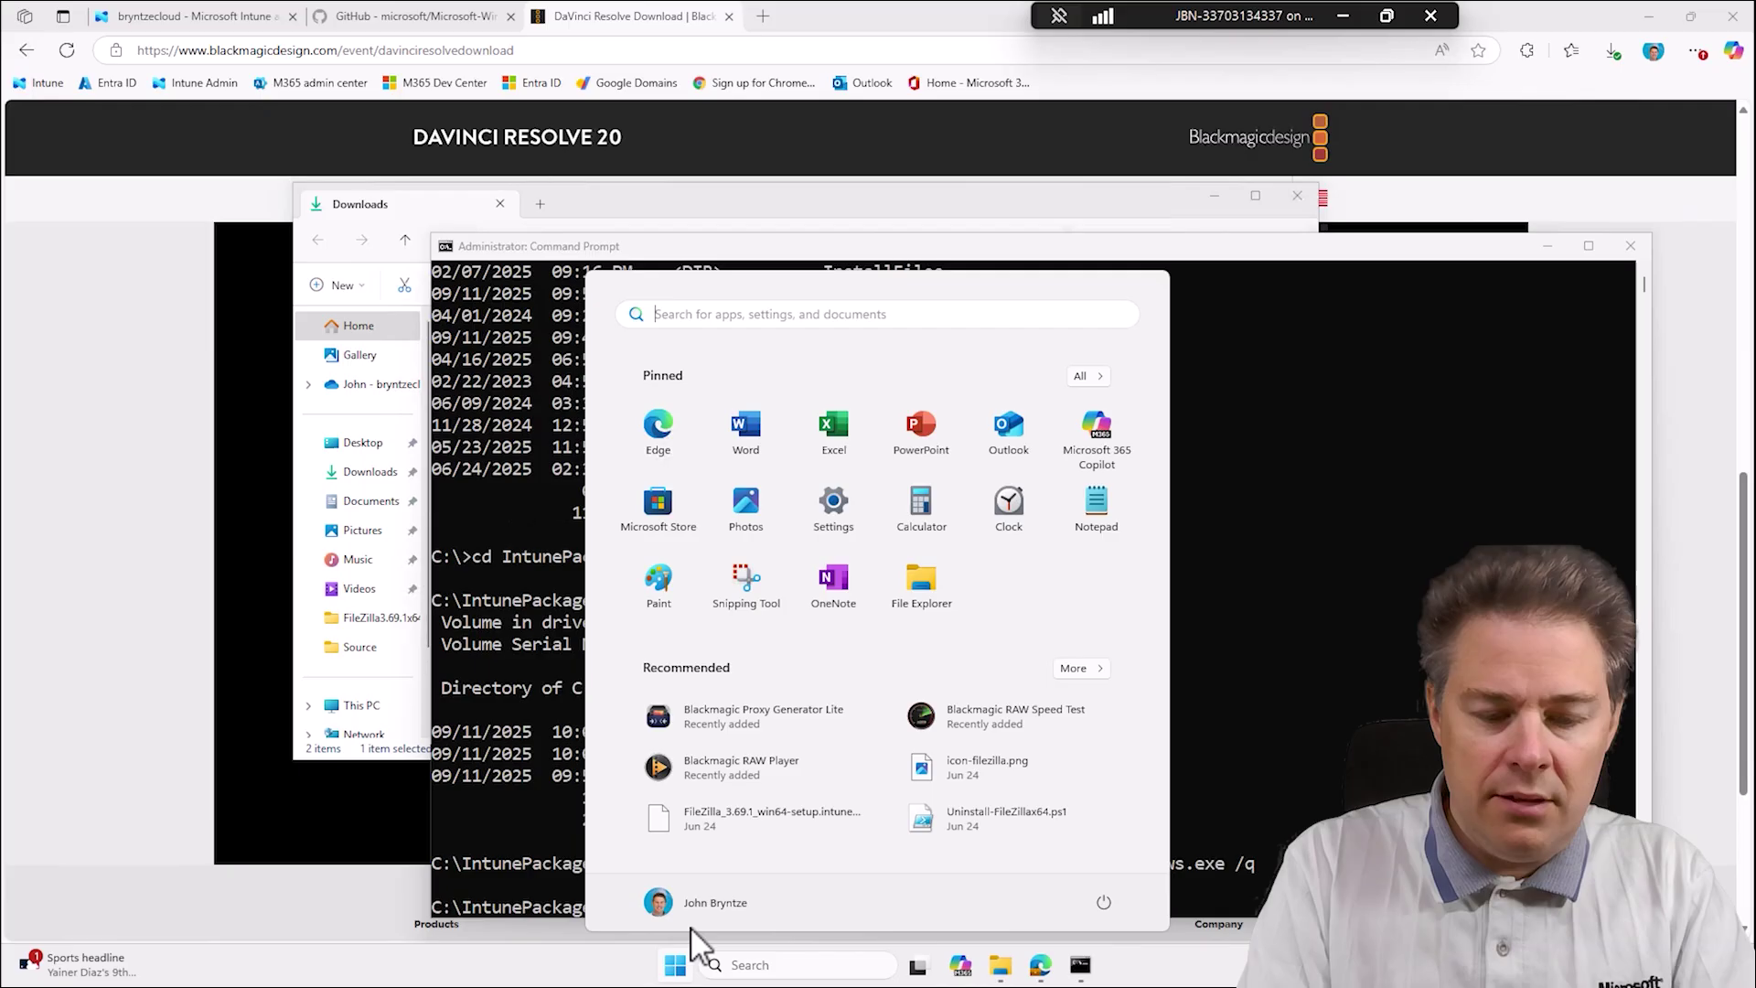
{"action": "type", "text": "insall"}
{"action": "key", "text": "BackSpace"}
{"action": "key", "text": "BackSpace"}
{"action": "key", "text": "BackSpace"}
{"action": "key", "text": "BackSpace"}
{"action": "key", "text": "BackSpace"}
{"action": "key", "text": "BackSpace"}
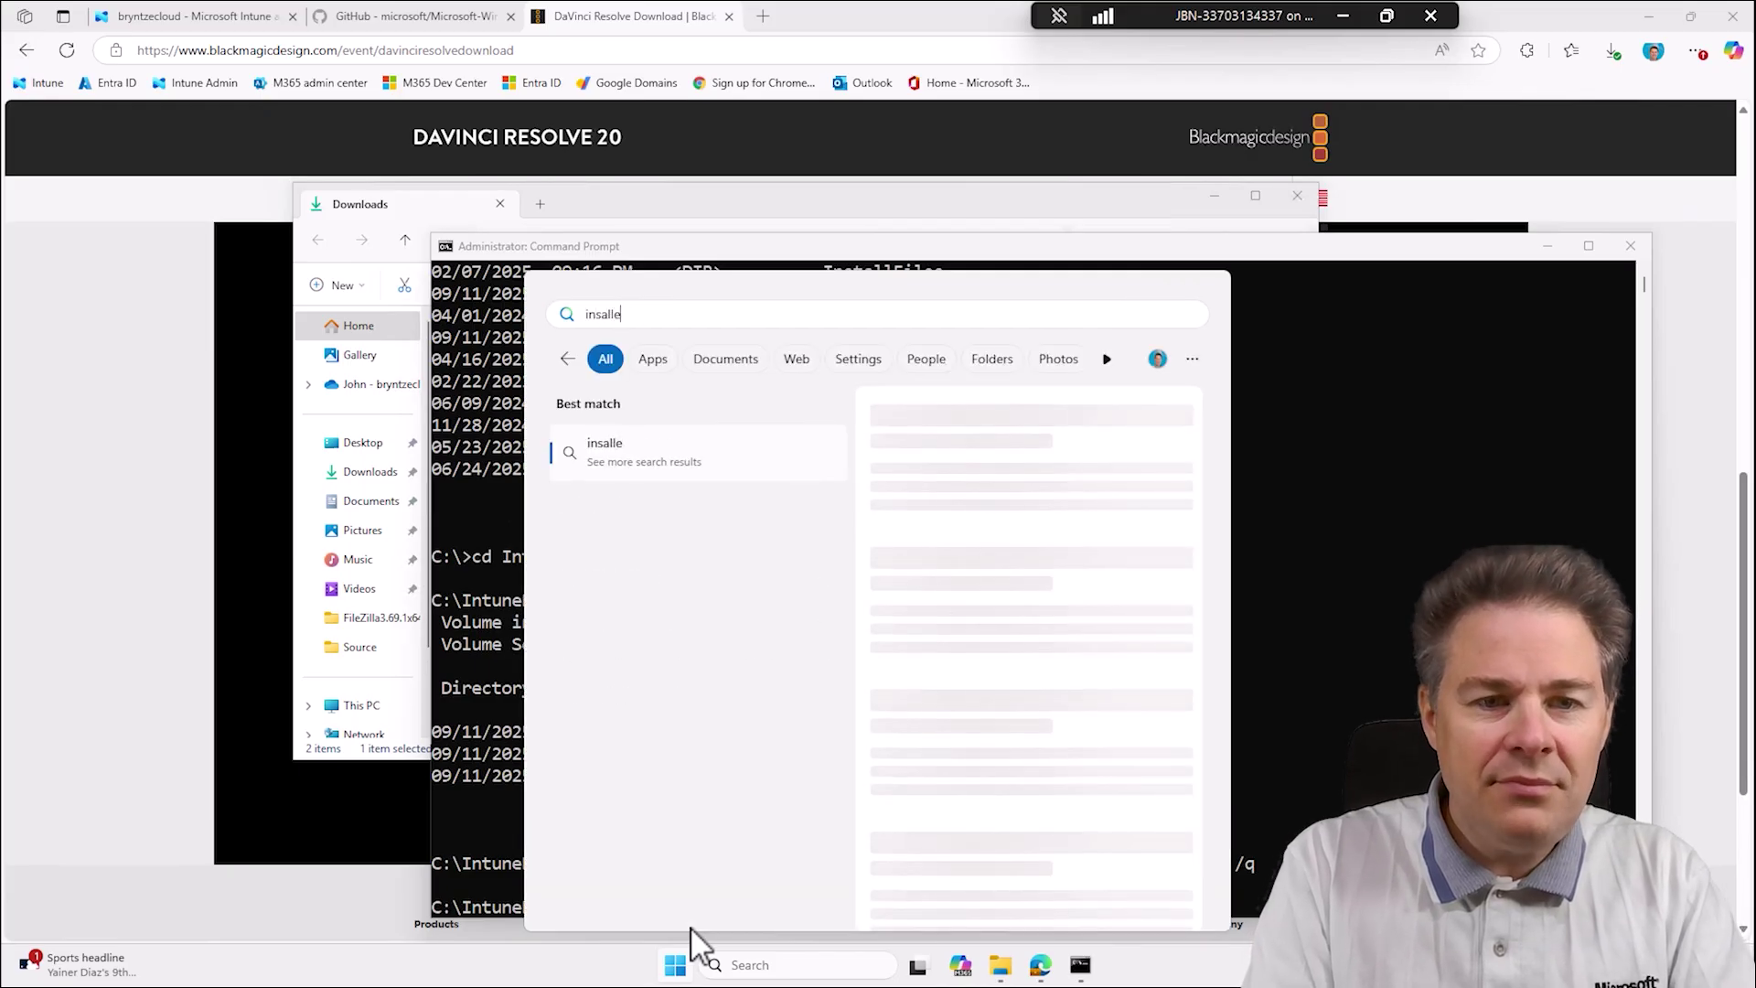
{"action": "type", "text": "installed apps"}
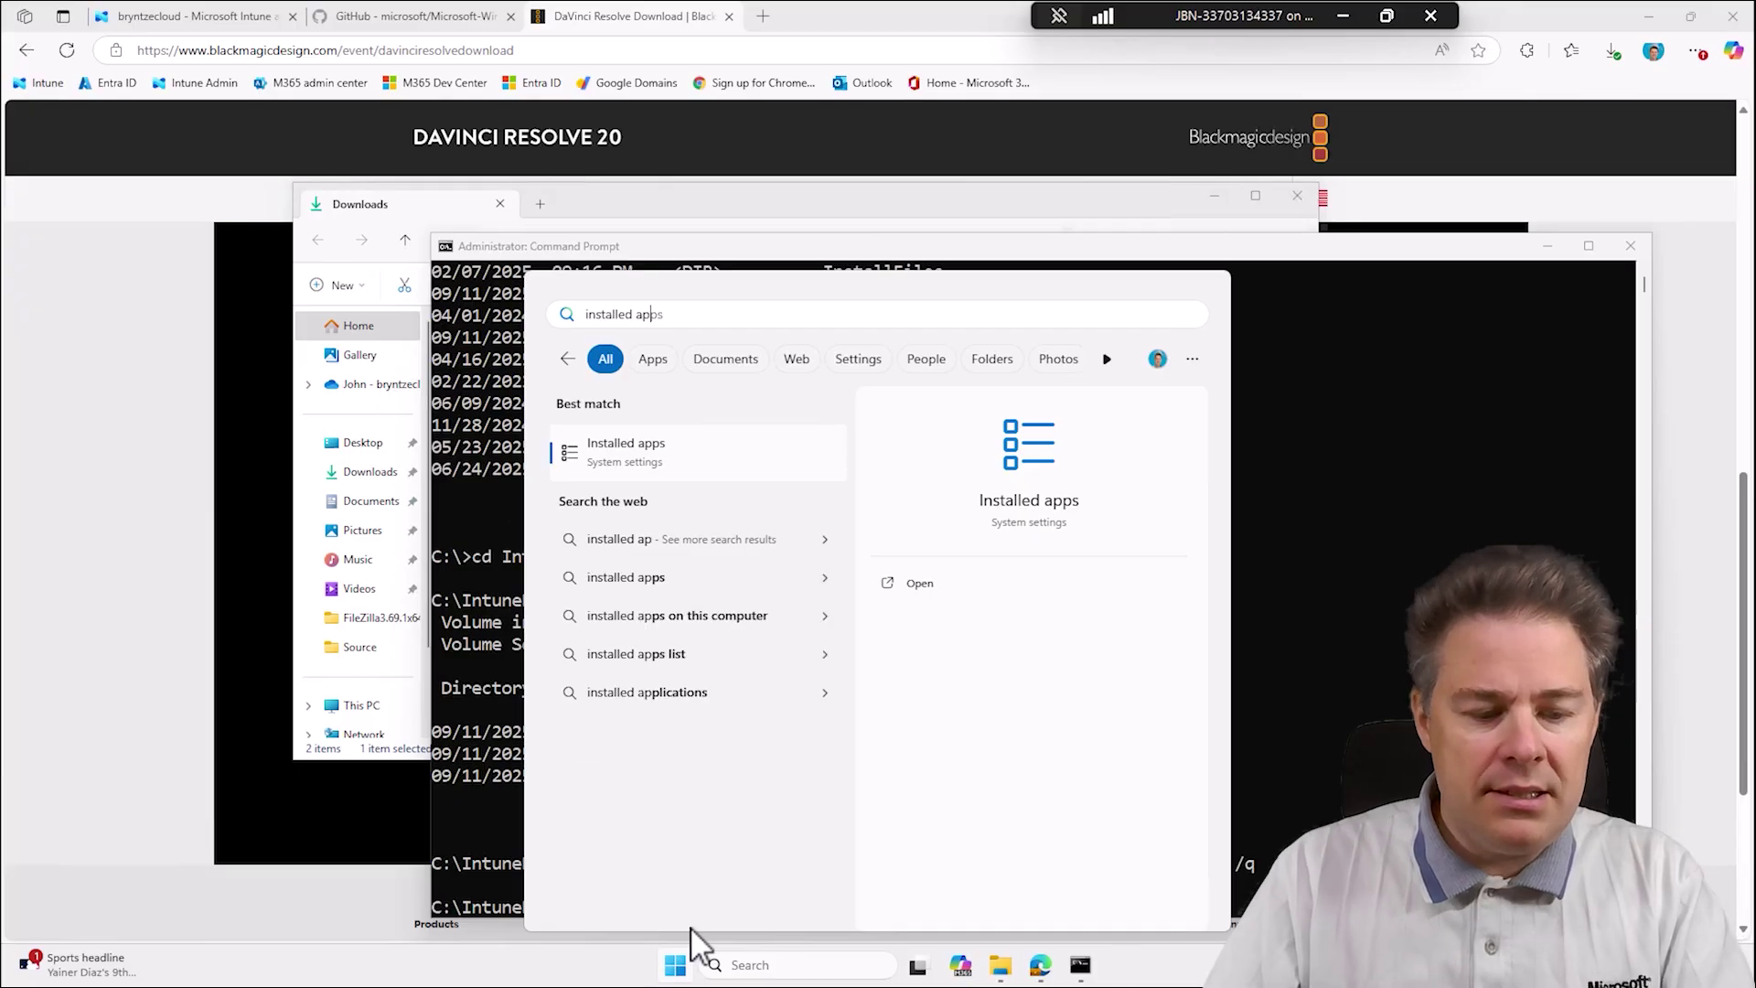
{"action": "left_click", "coordinate": [677, 450]}
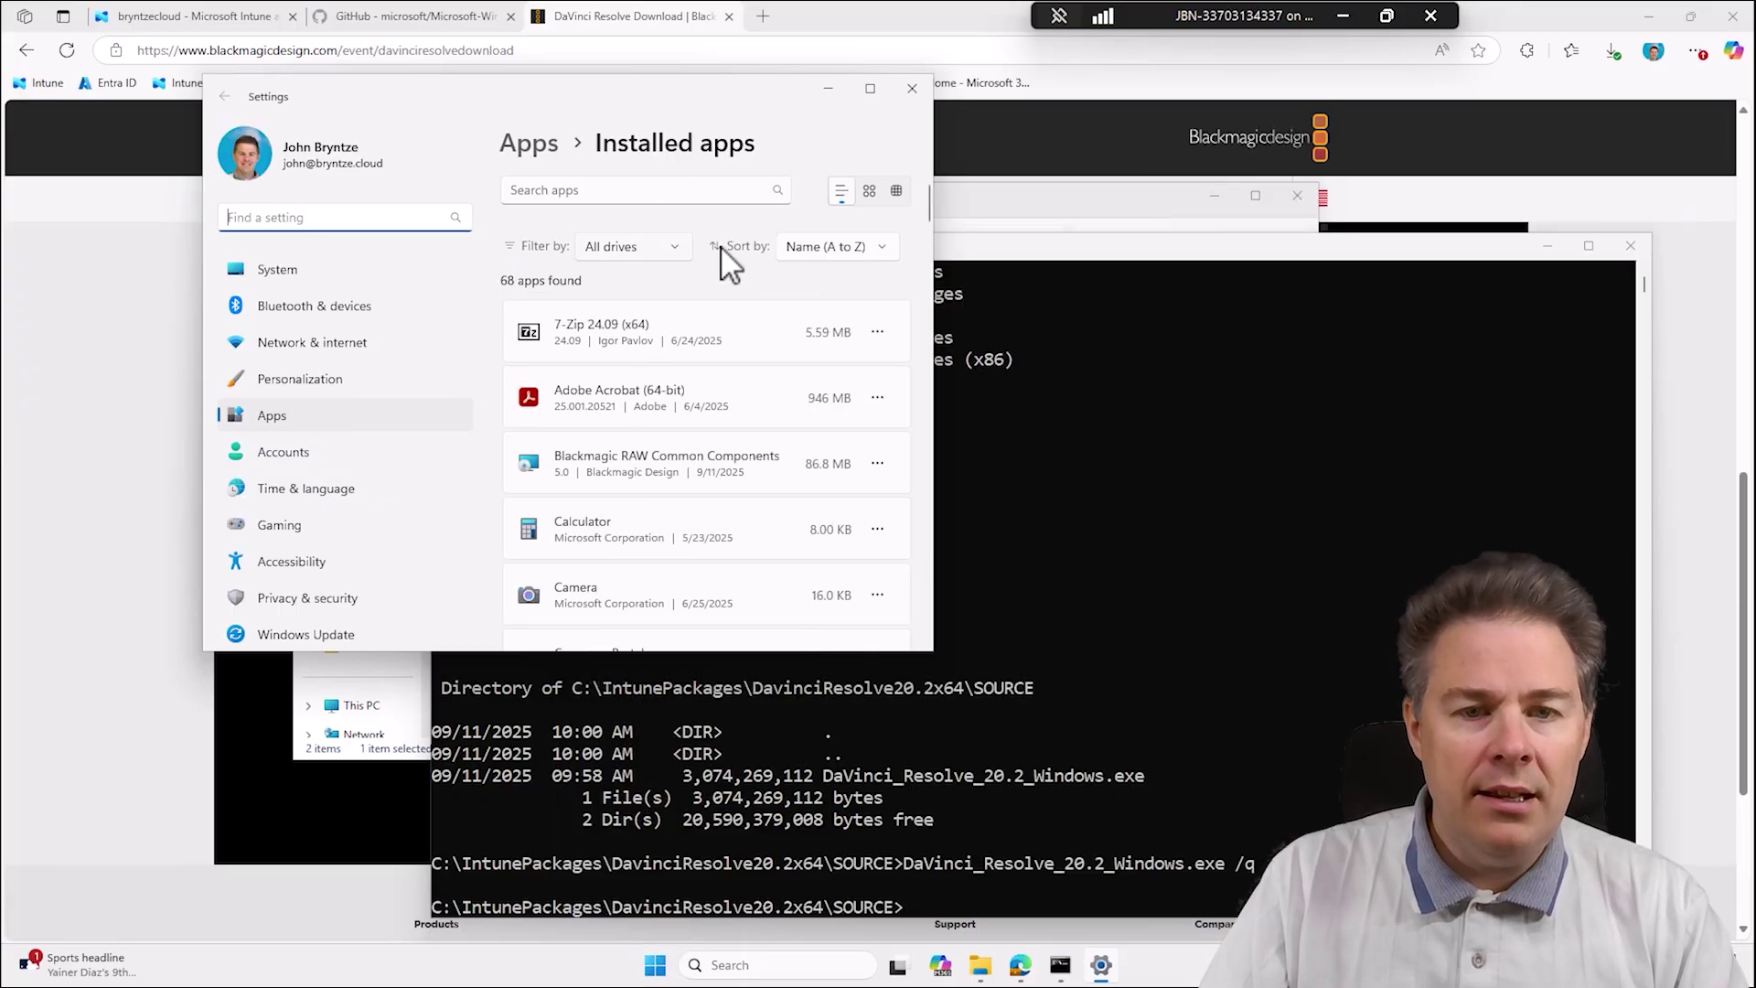
Sort installed apps by Date installed, confirm DaVinci Resolve 20.2 is listed, and close Settings.
{"action": "left_click", "coordinate": [672, 249]}
{"action": "left_click", "coordinate": [833, 245]}
{"action": "left_click", "coordinate": [832, 247]}
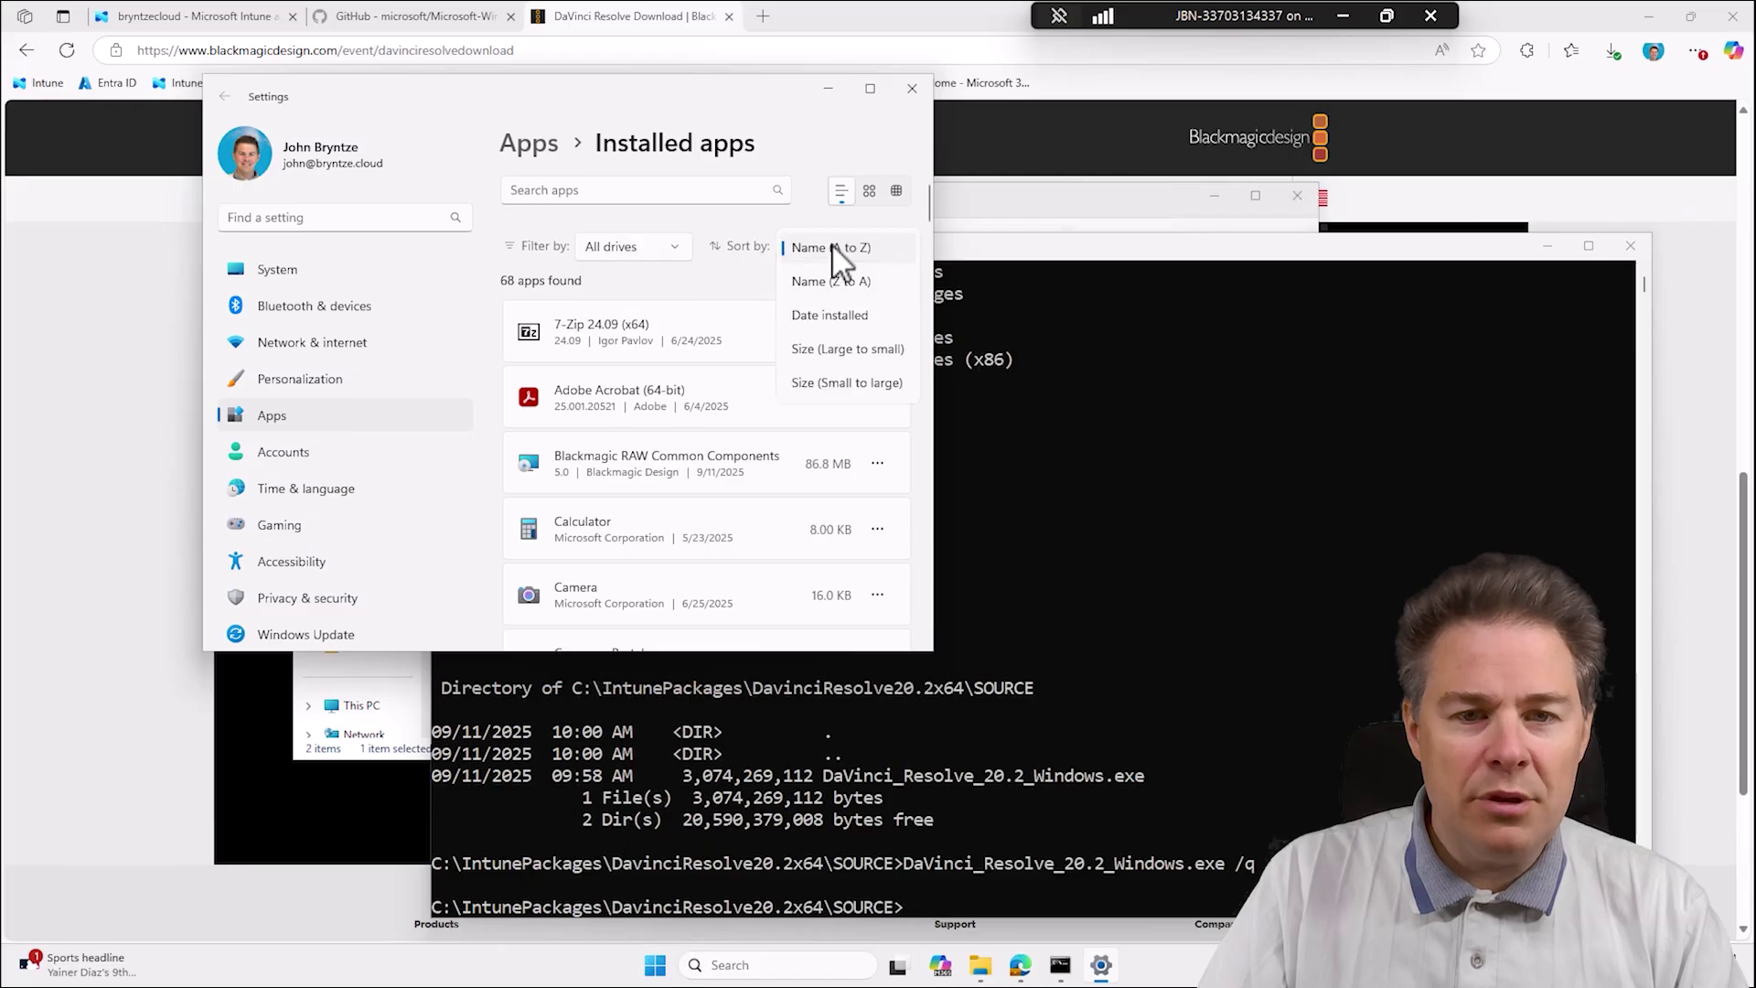
{"action": "left_click", "coordinate": [828, 316]}
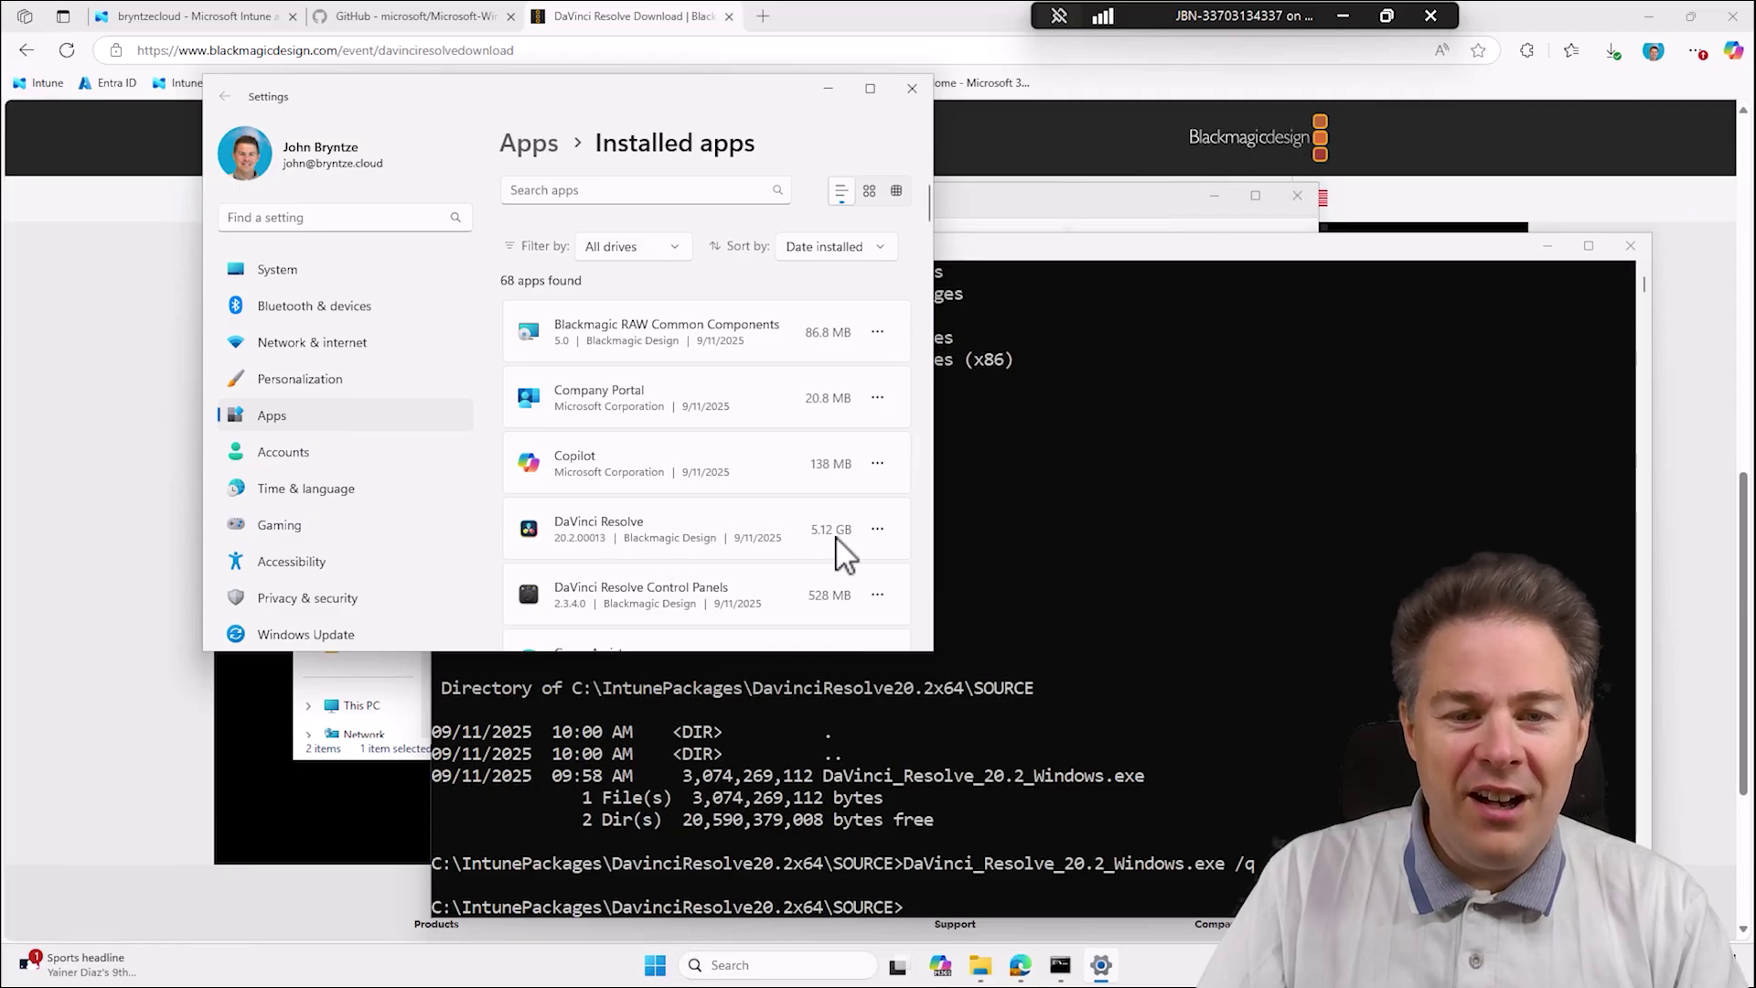
{"action": "scroll", "coordinate": [732, 549], "scroll_direction": "down", "scroll_amount": 1}
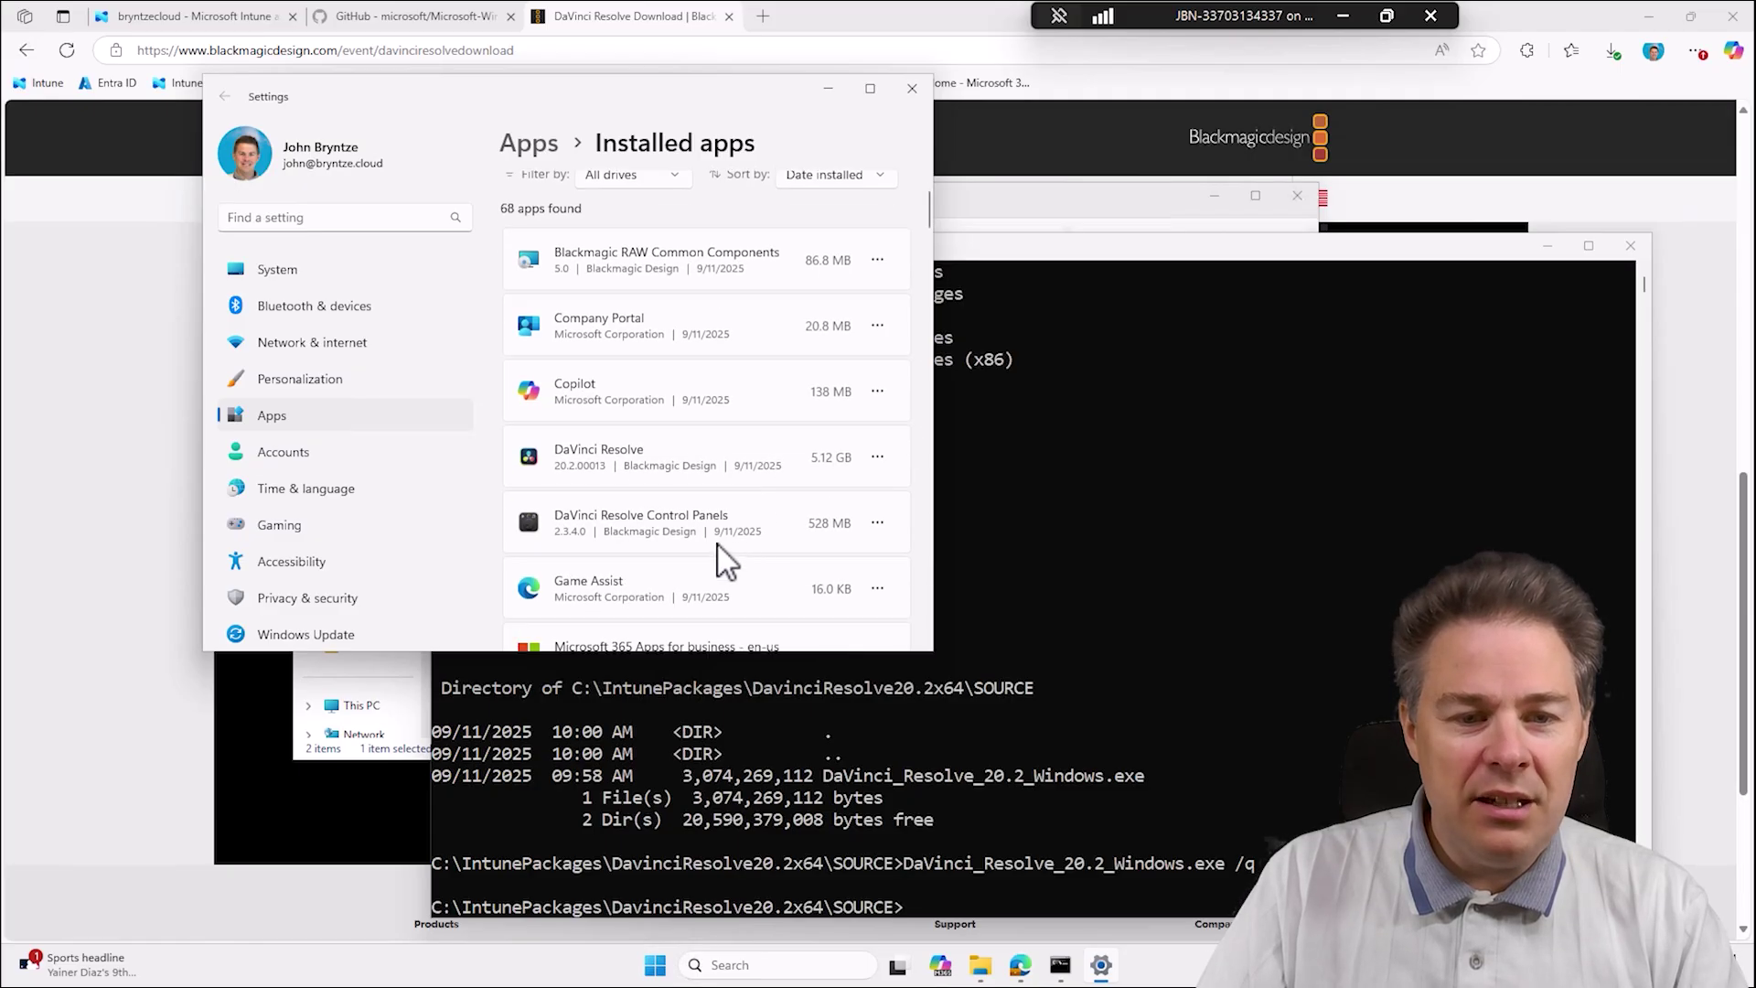
{"action": "scroll", "coordinate": [647, 540], "scroll_direction": "down", "scroll_amount": 1}
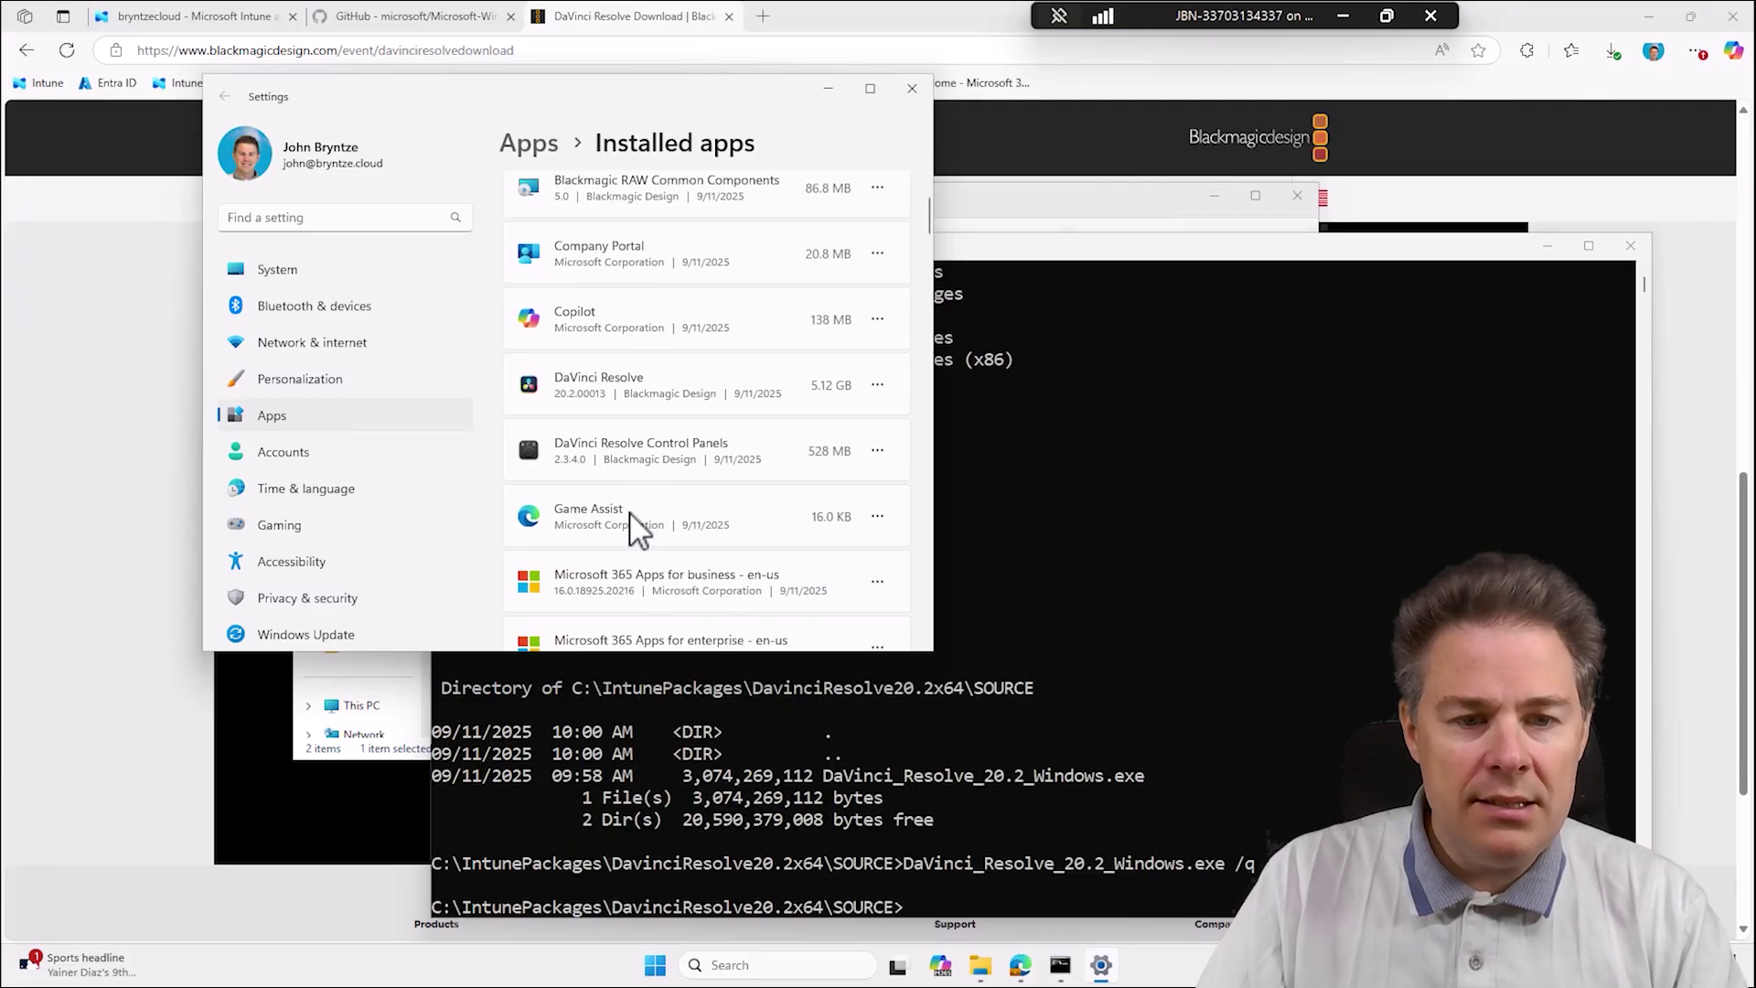
{"action": "scroll", "coordinate": [654, 489], "scroll_direction": "down", "scroll_amount": 2}
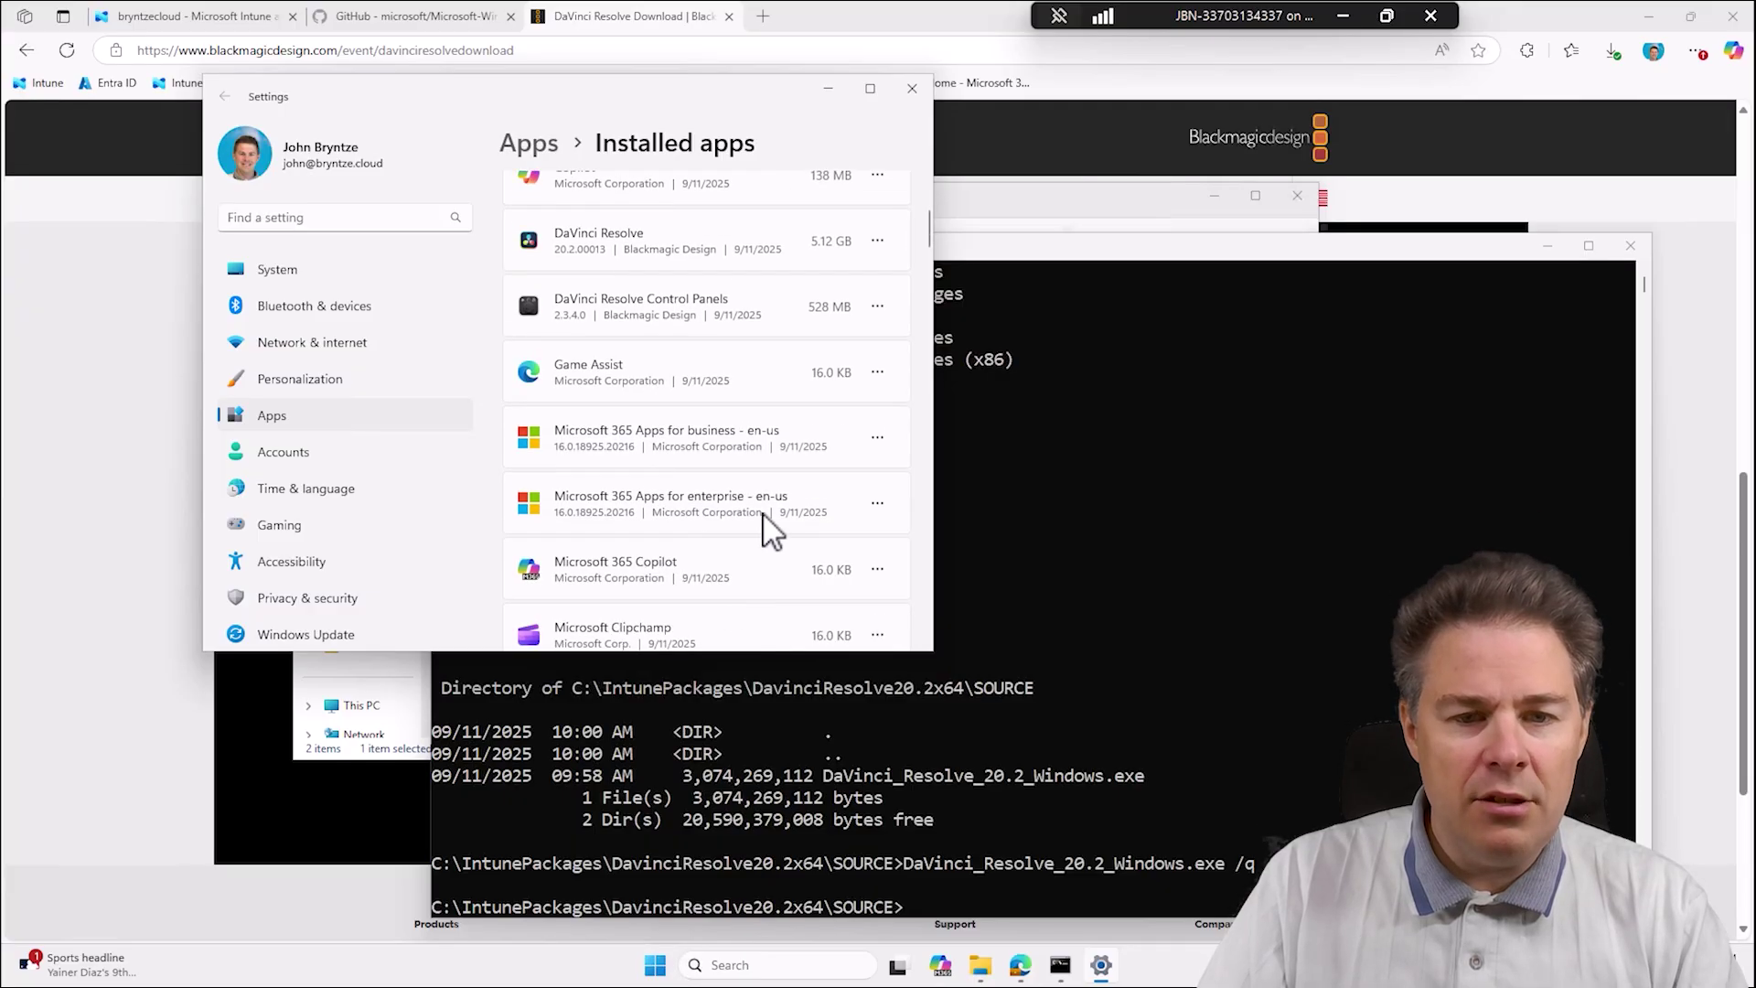
{"action": "scroll", "coordinate": [750, 462], "scroll_direction": "up", "scroll_amount": 4}
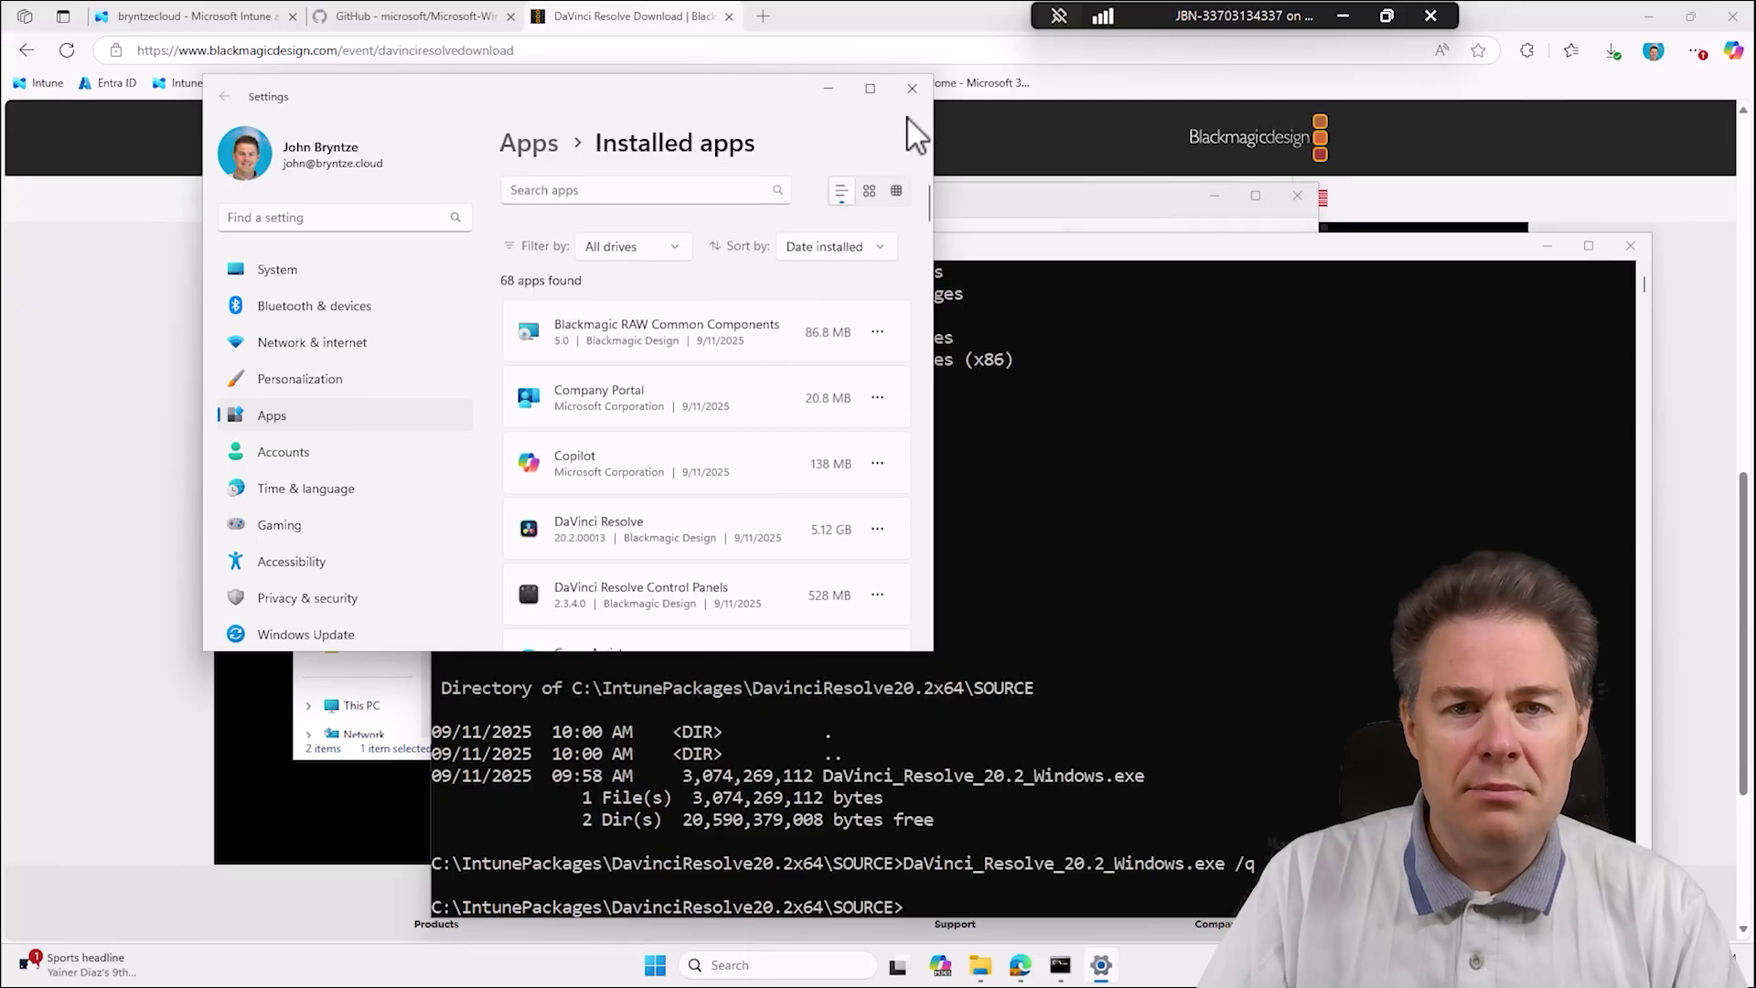
{"action": "left_click", "coordinate": [911, 89]}
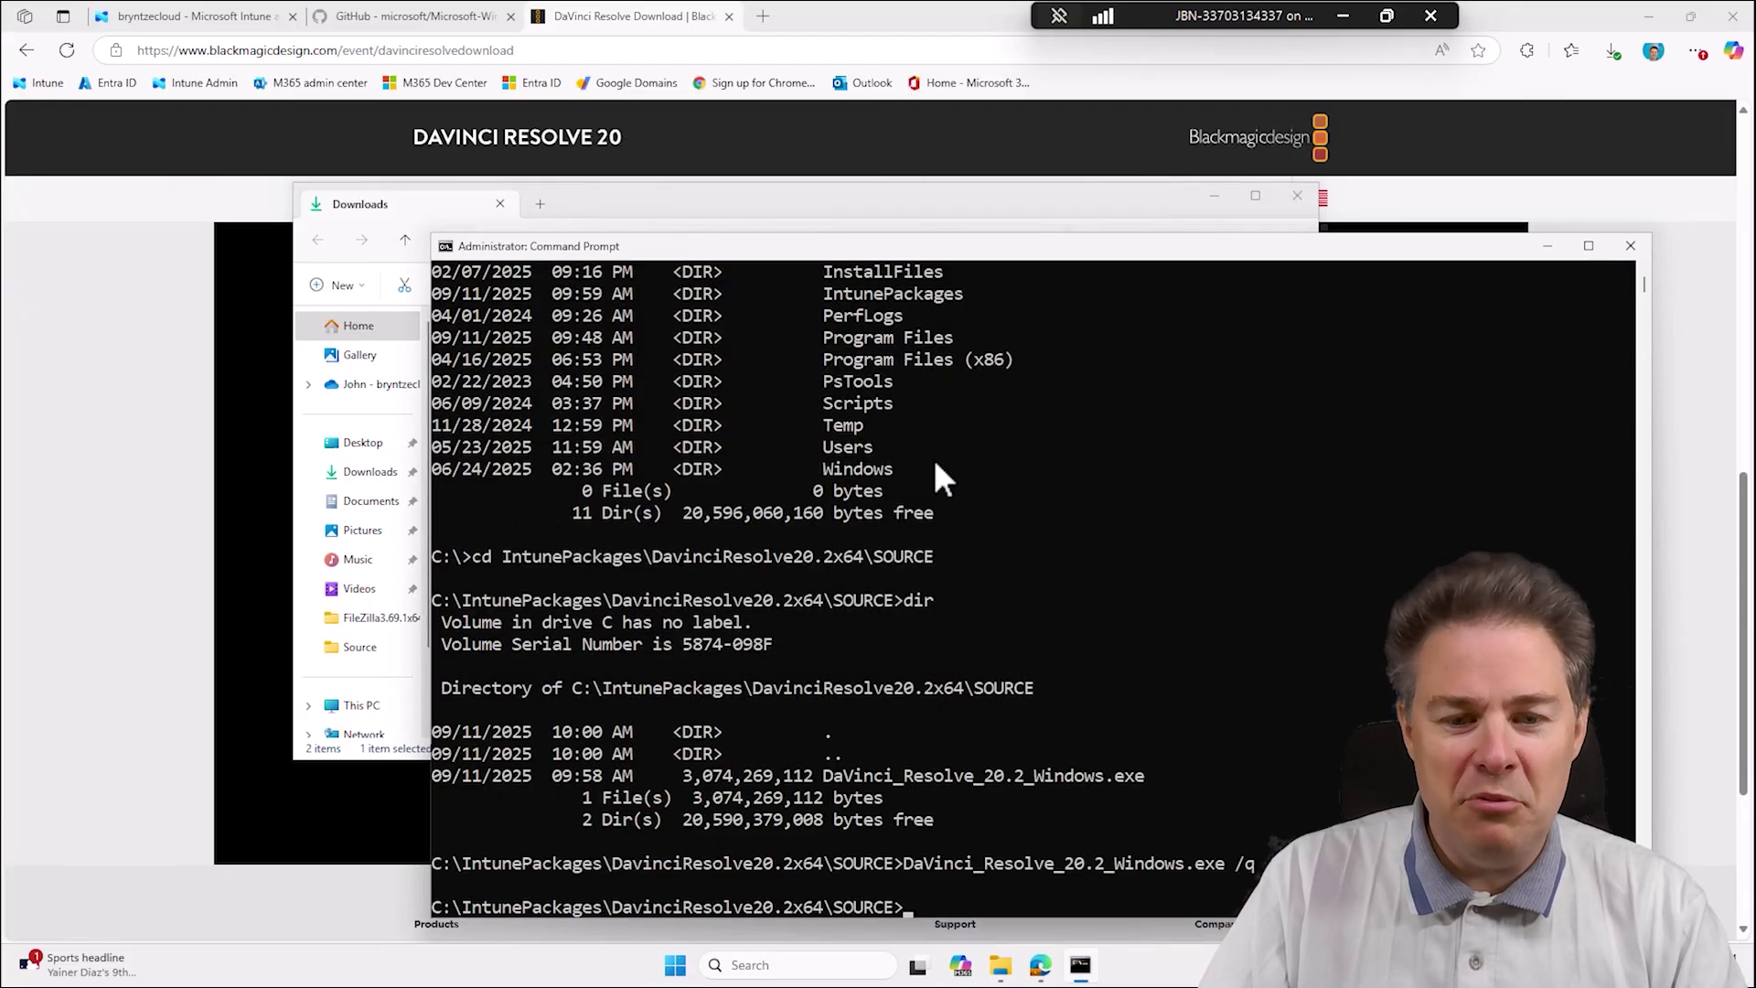
Highlight the 'DaVinci_Resolve_20.2_Windows.exe /q' command in Command Prompt, then bring the Downloads folder forward.
{"action": "left_click", "coordinate": [1251, 864]}
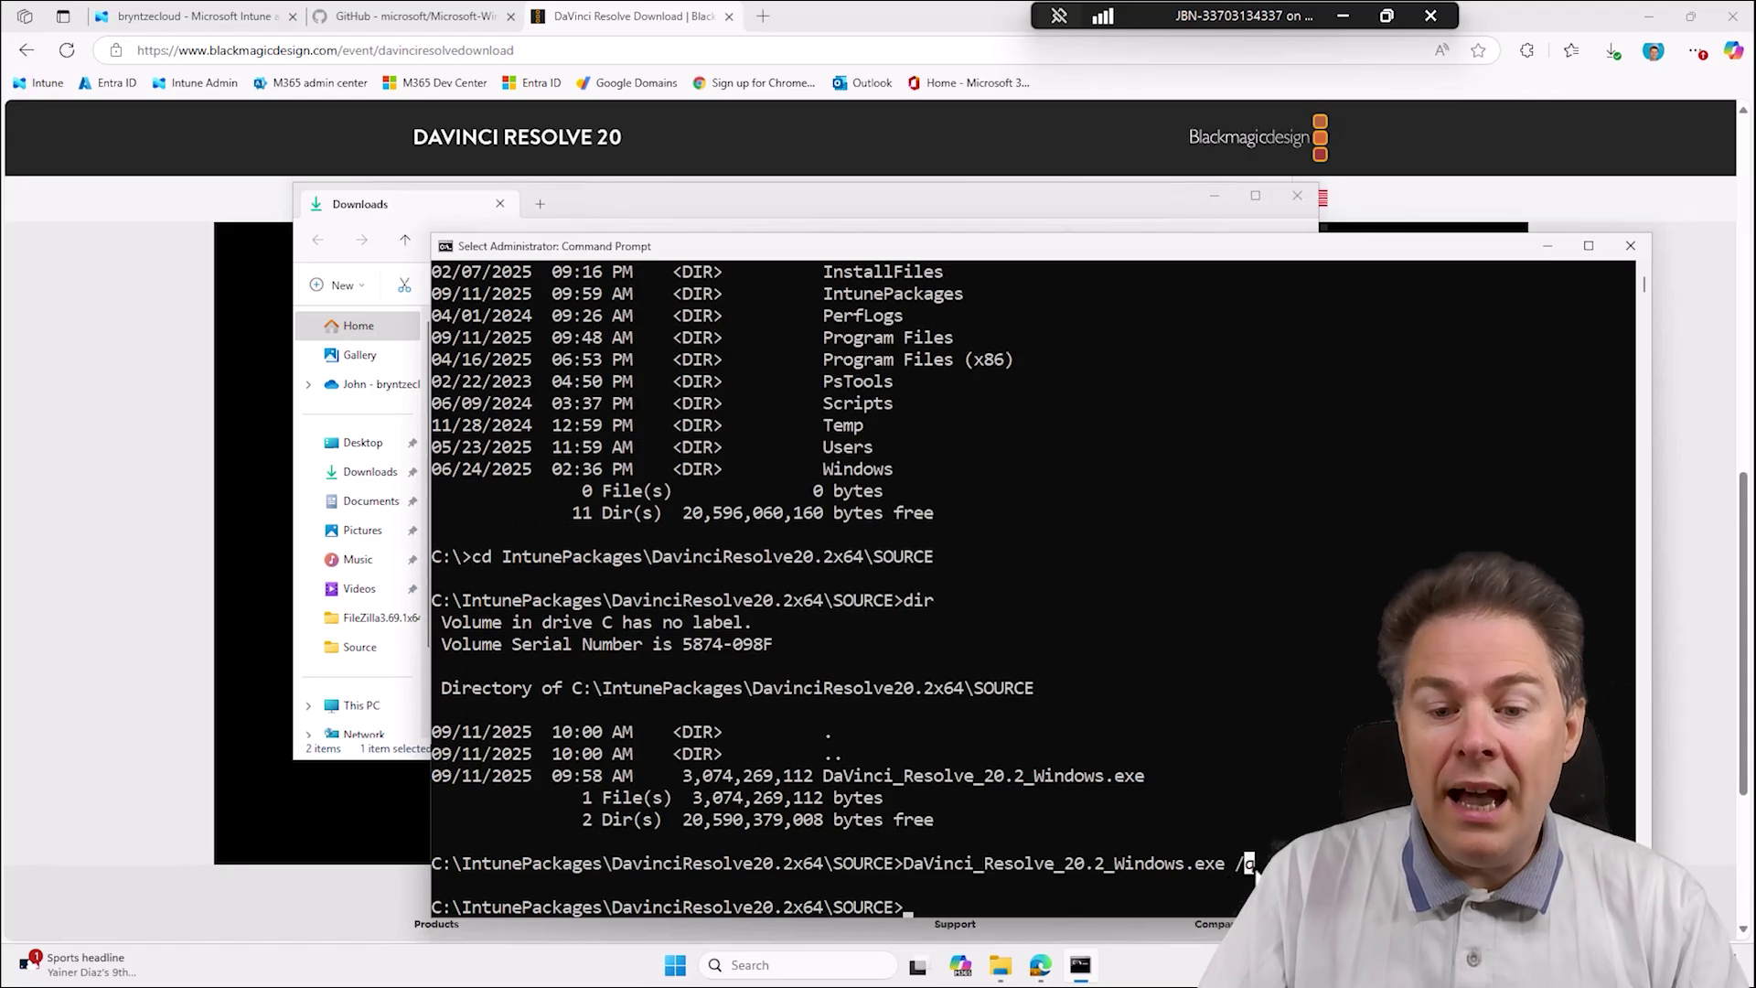
{"action": "left_click_drag", "start_coordinate": [1251, 864], "coordinate": [967, 860]}
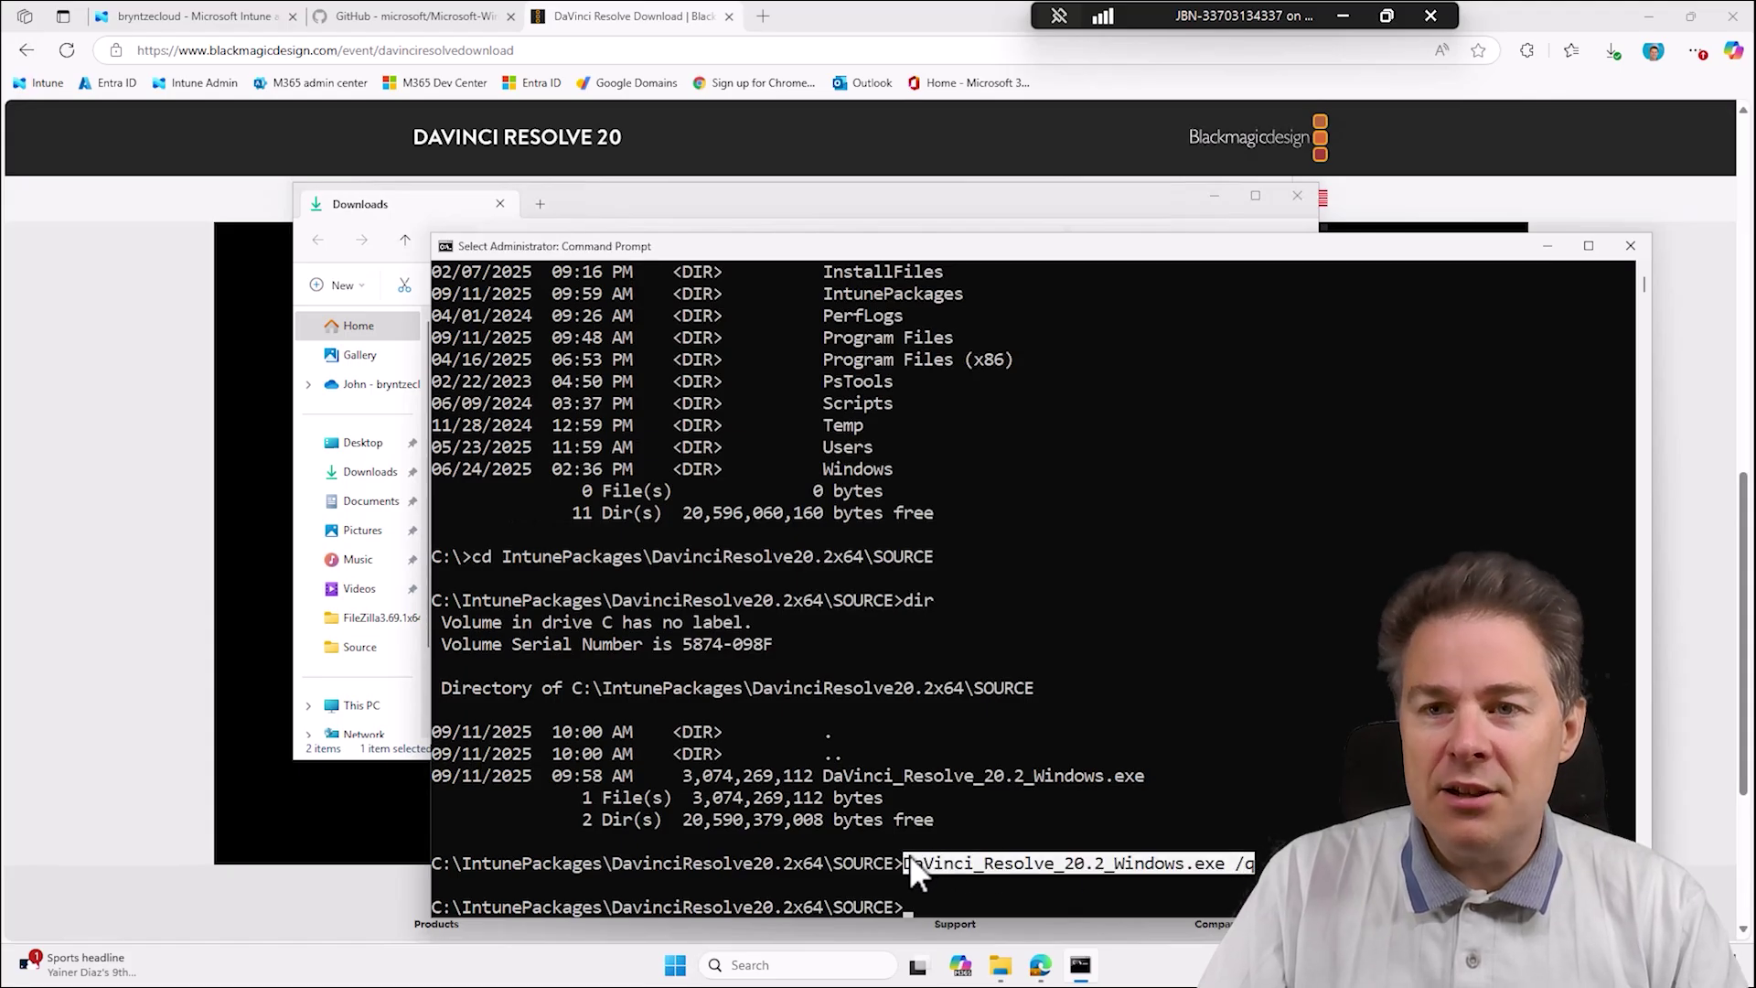
{"action": "left_click", "coordinate": [951, 889]}
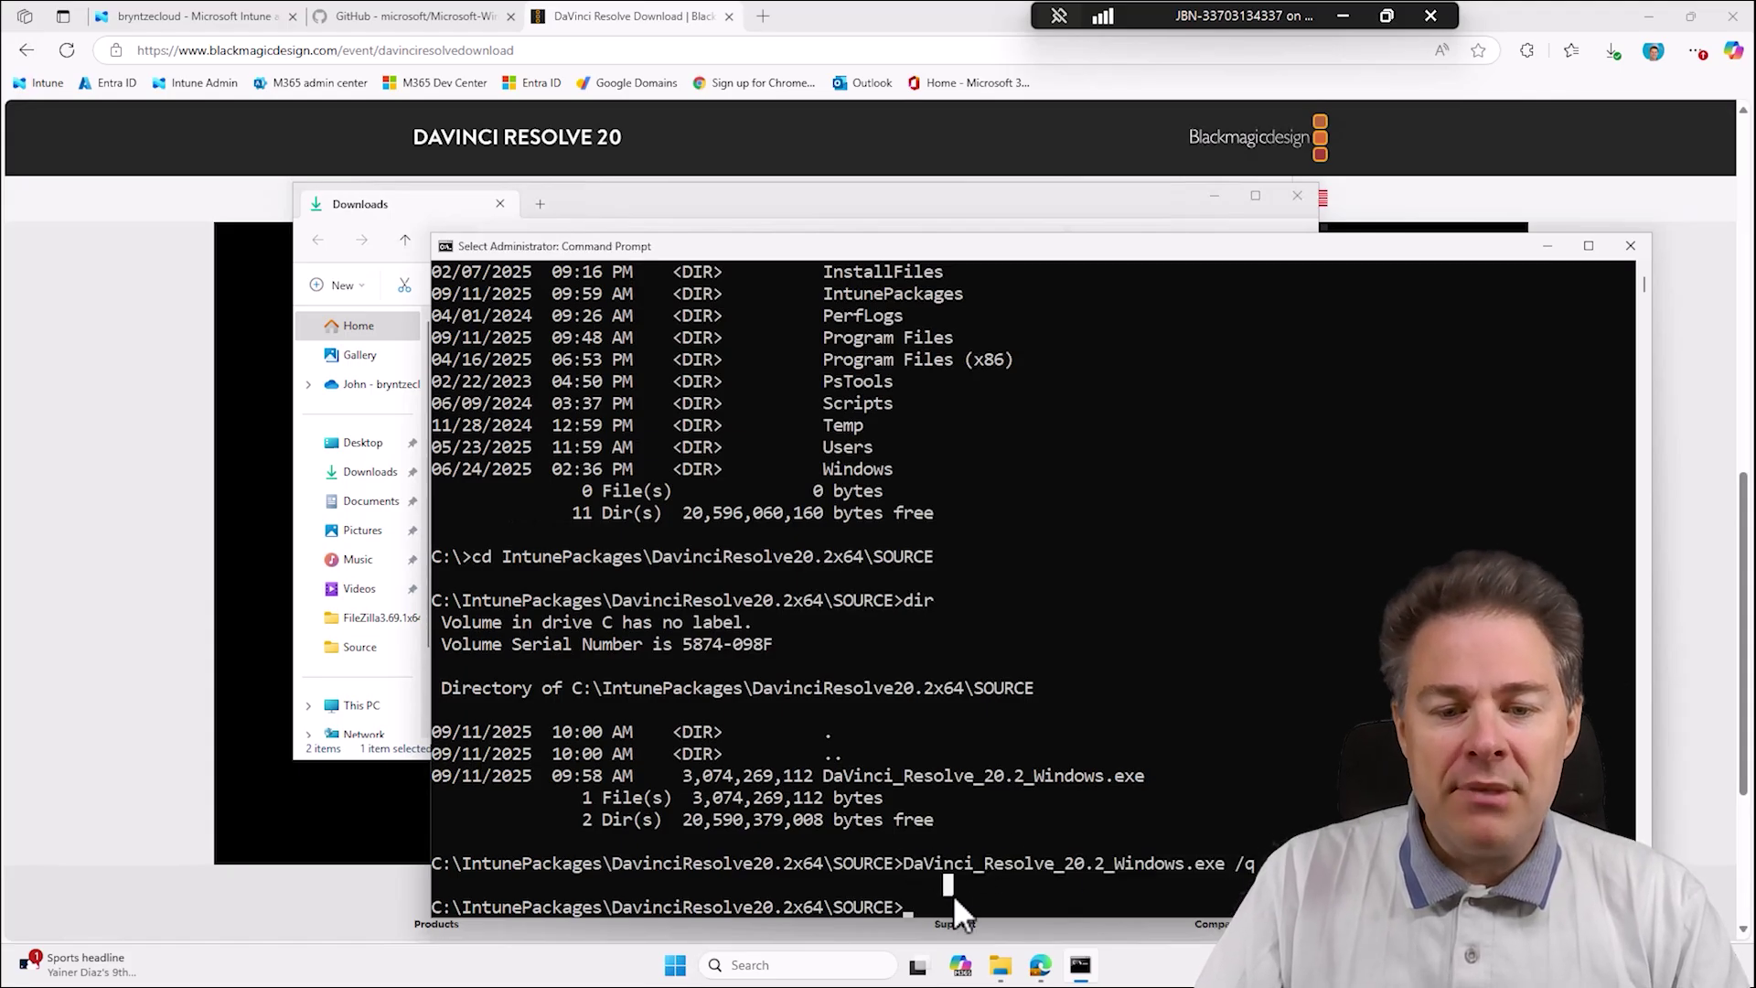
{"action": "left_click", "coordinate": [948, 822]}
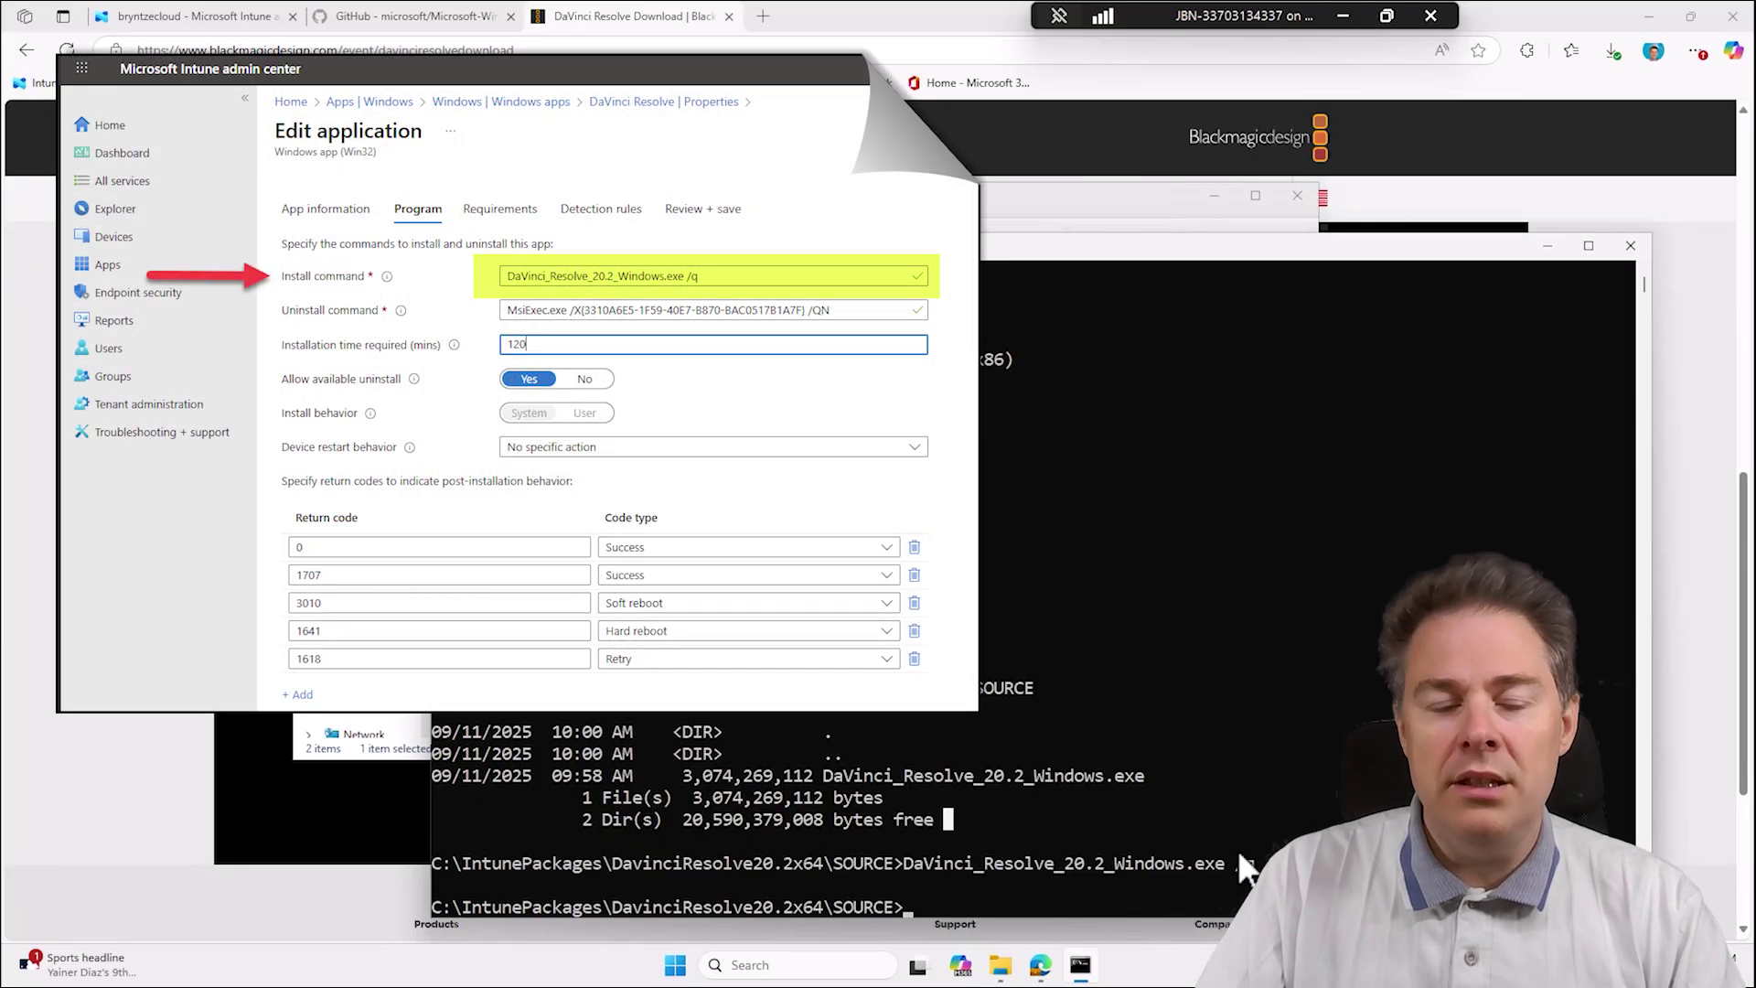
{"action": "left_click", "coordinate": [836, 776]}
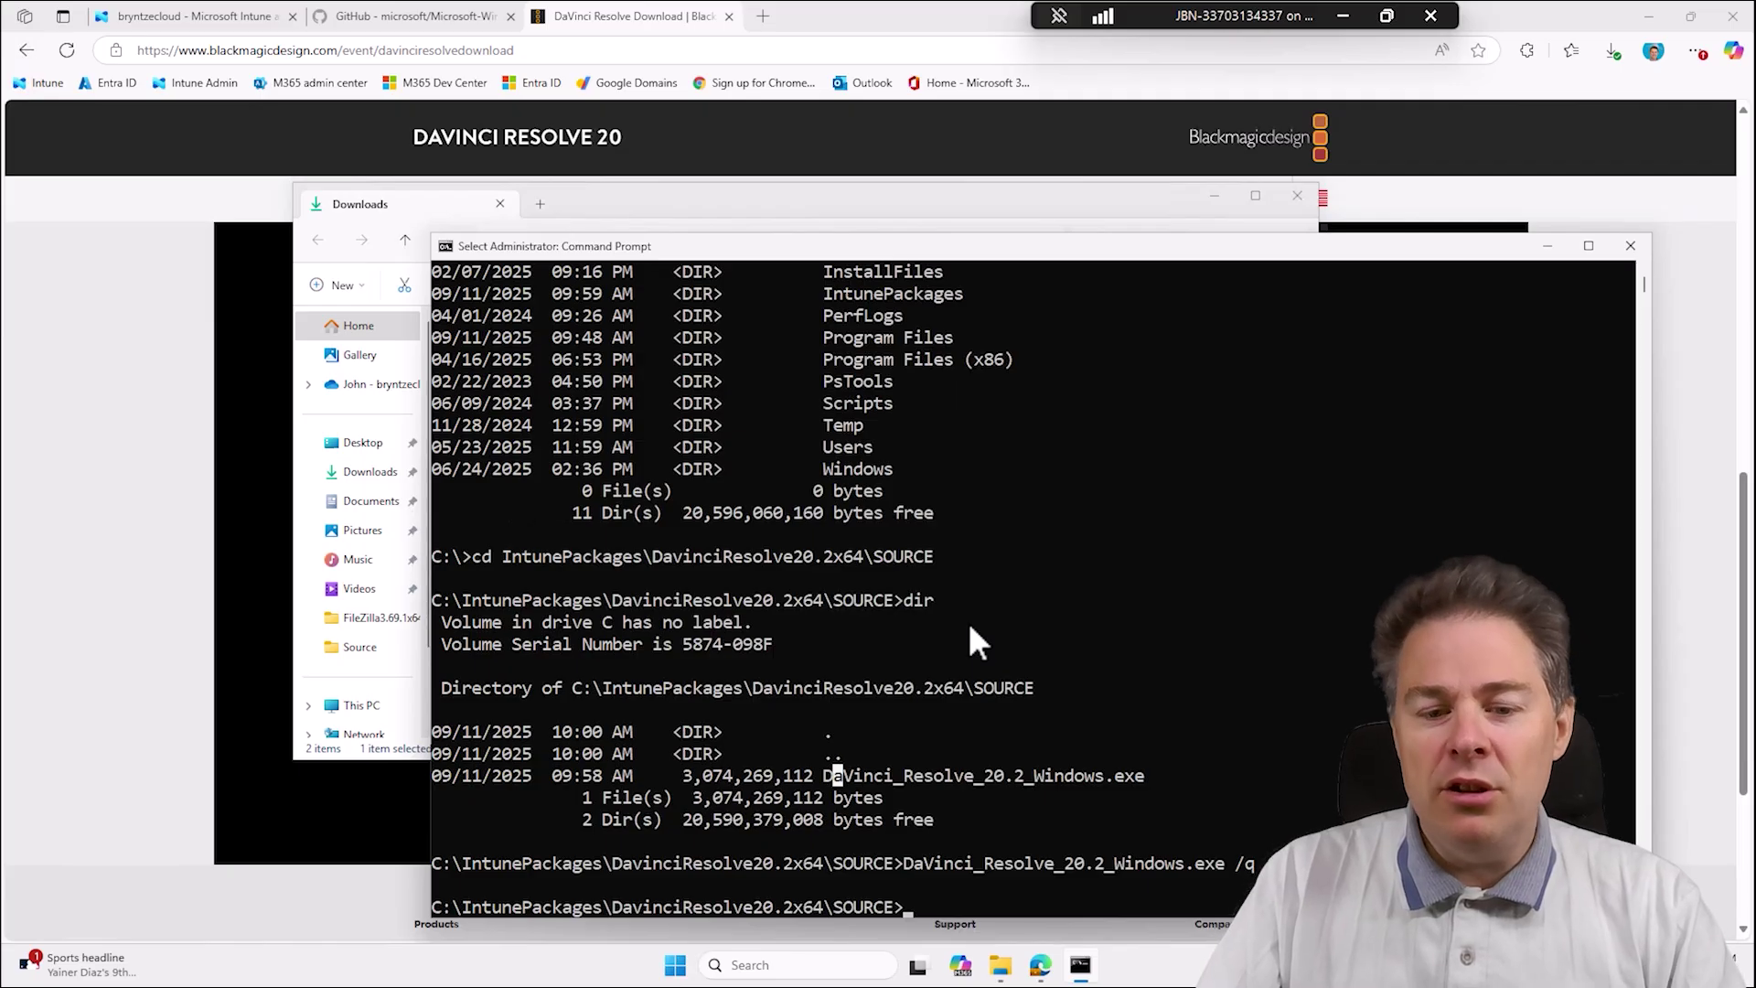
{"action": "left_click", "coordinate": [999, 965]}
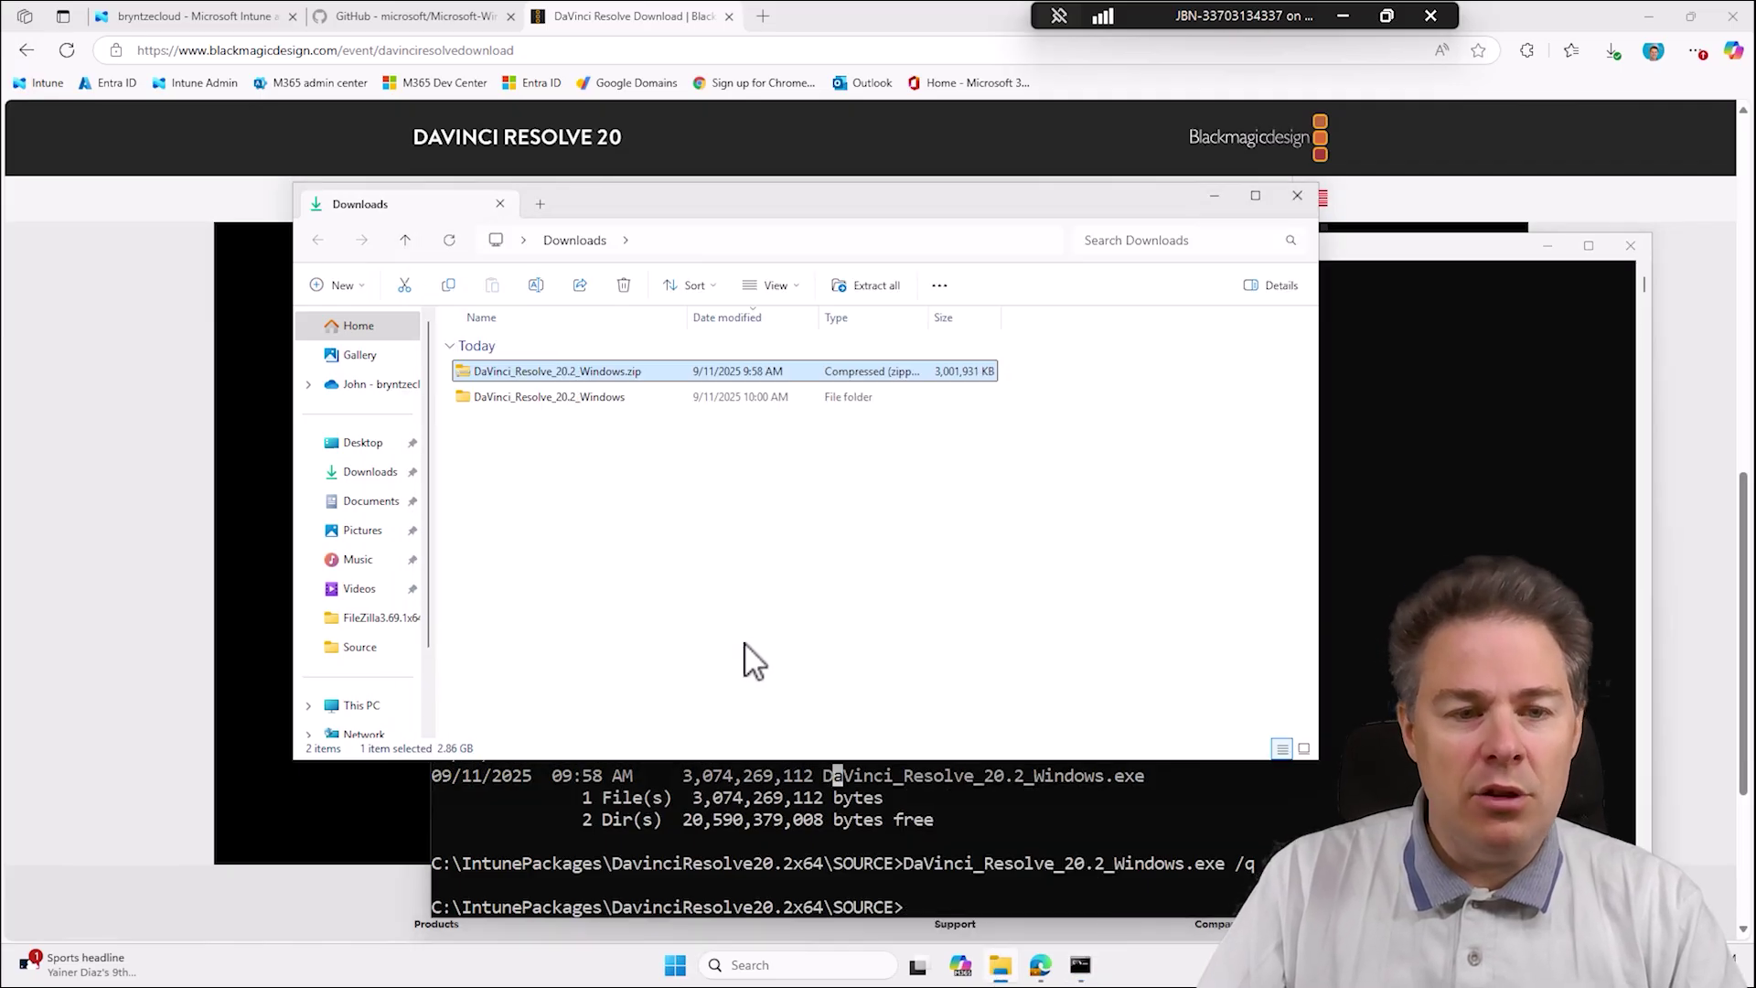
Browse from This PC to C:\Program Files (x86)\Blackmagic Design and reposition the window.
{"action": "scroll", "coordinate": [403, 563], "scroll_direction": "down", "scroll_amount": 1}
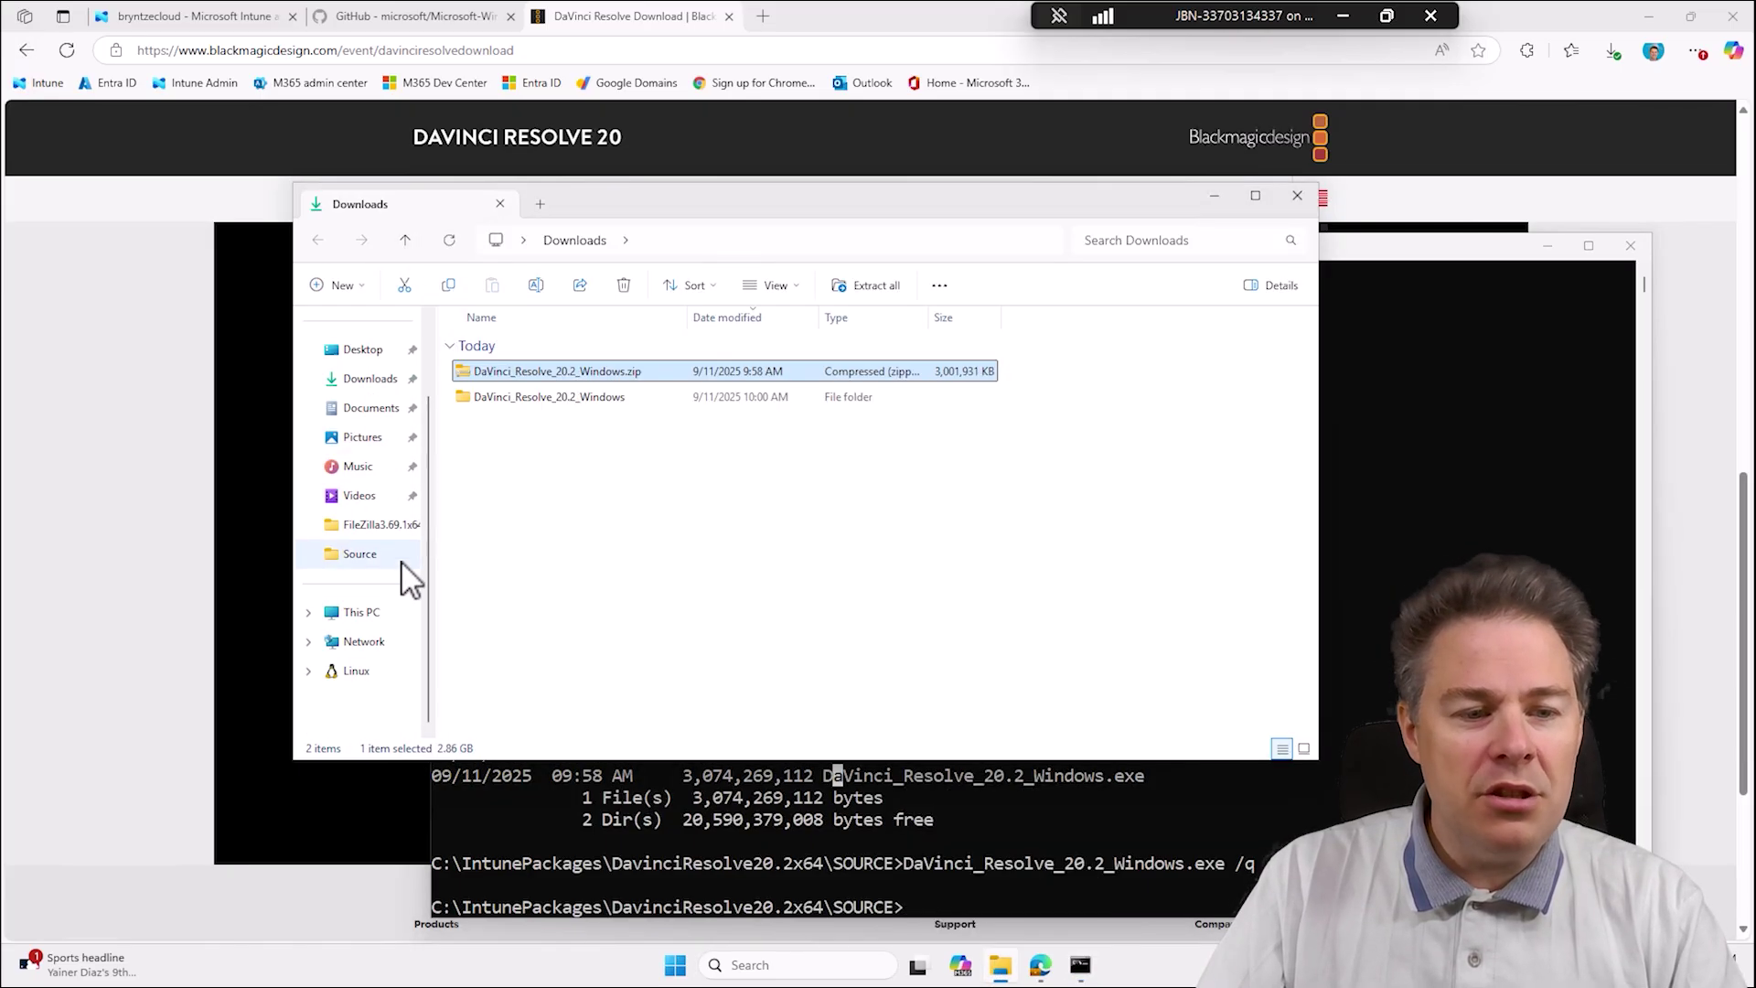
{"action": "left_click", "coordinate": [358, 611]}
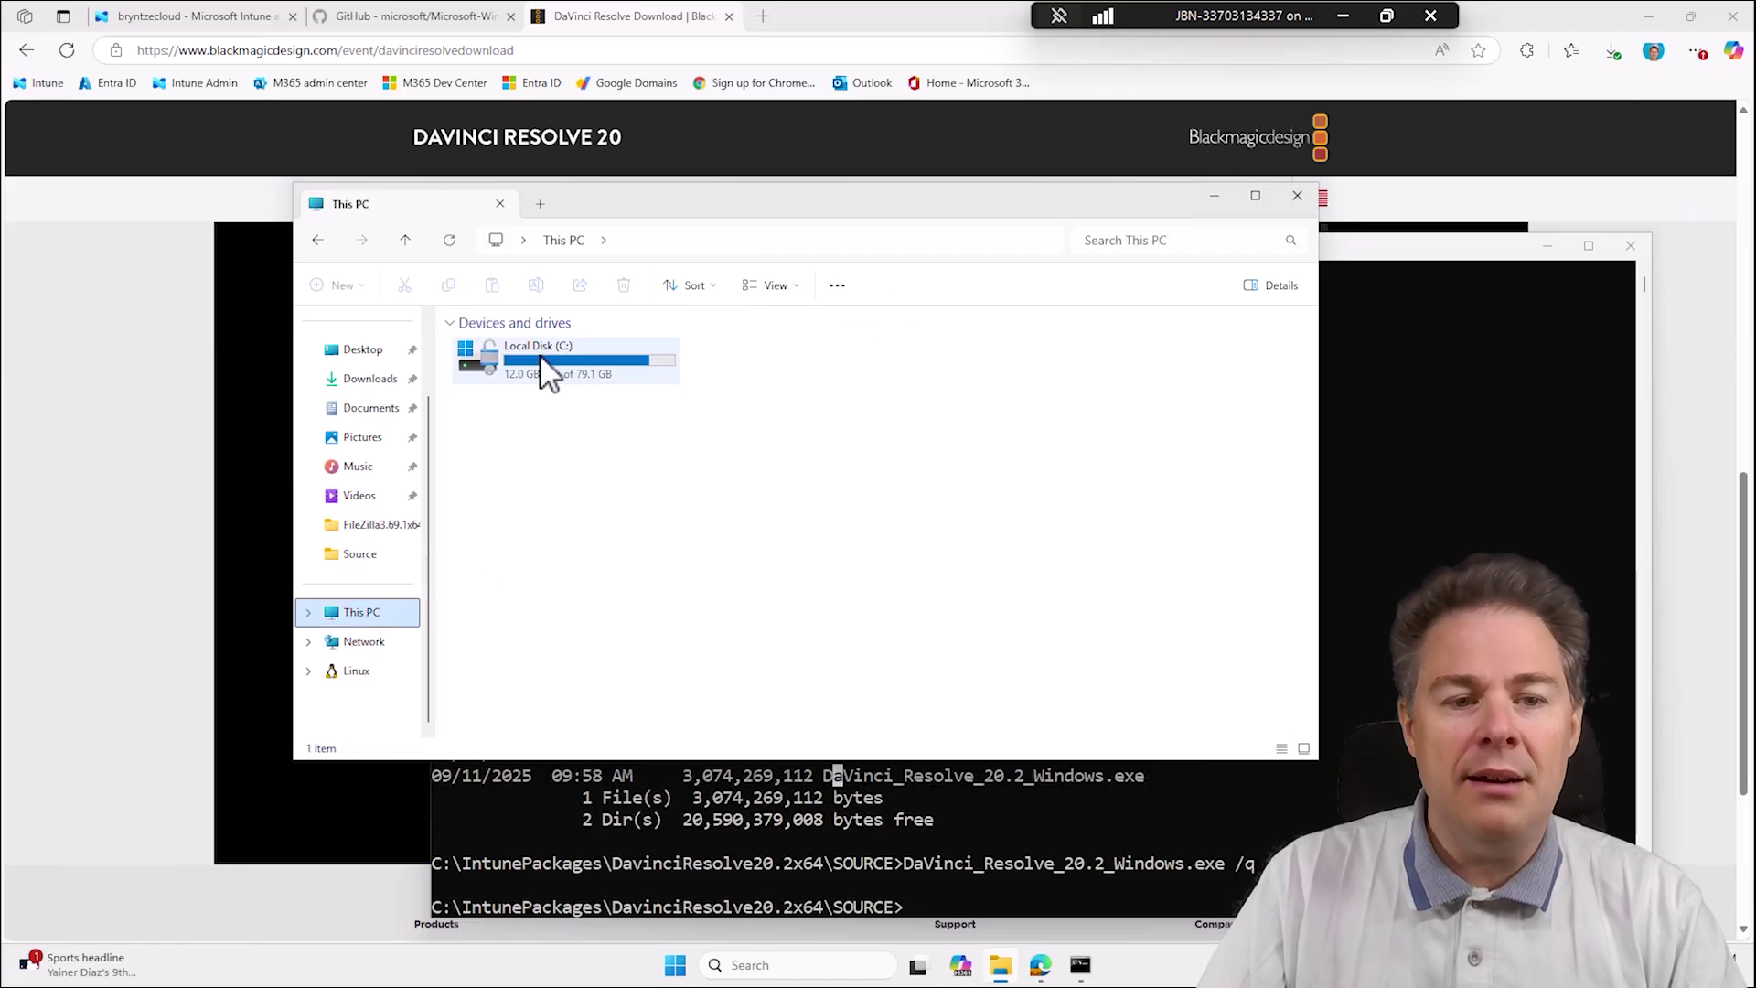
{"action": "double_click", "coordinate": [532, 356]}
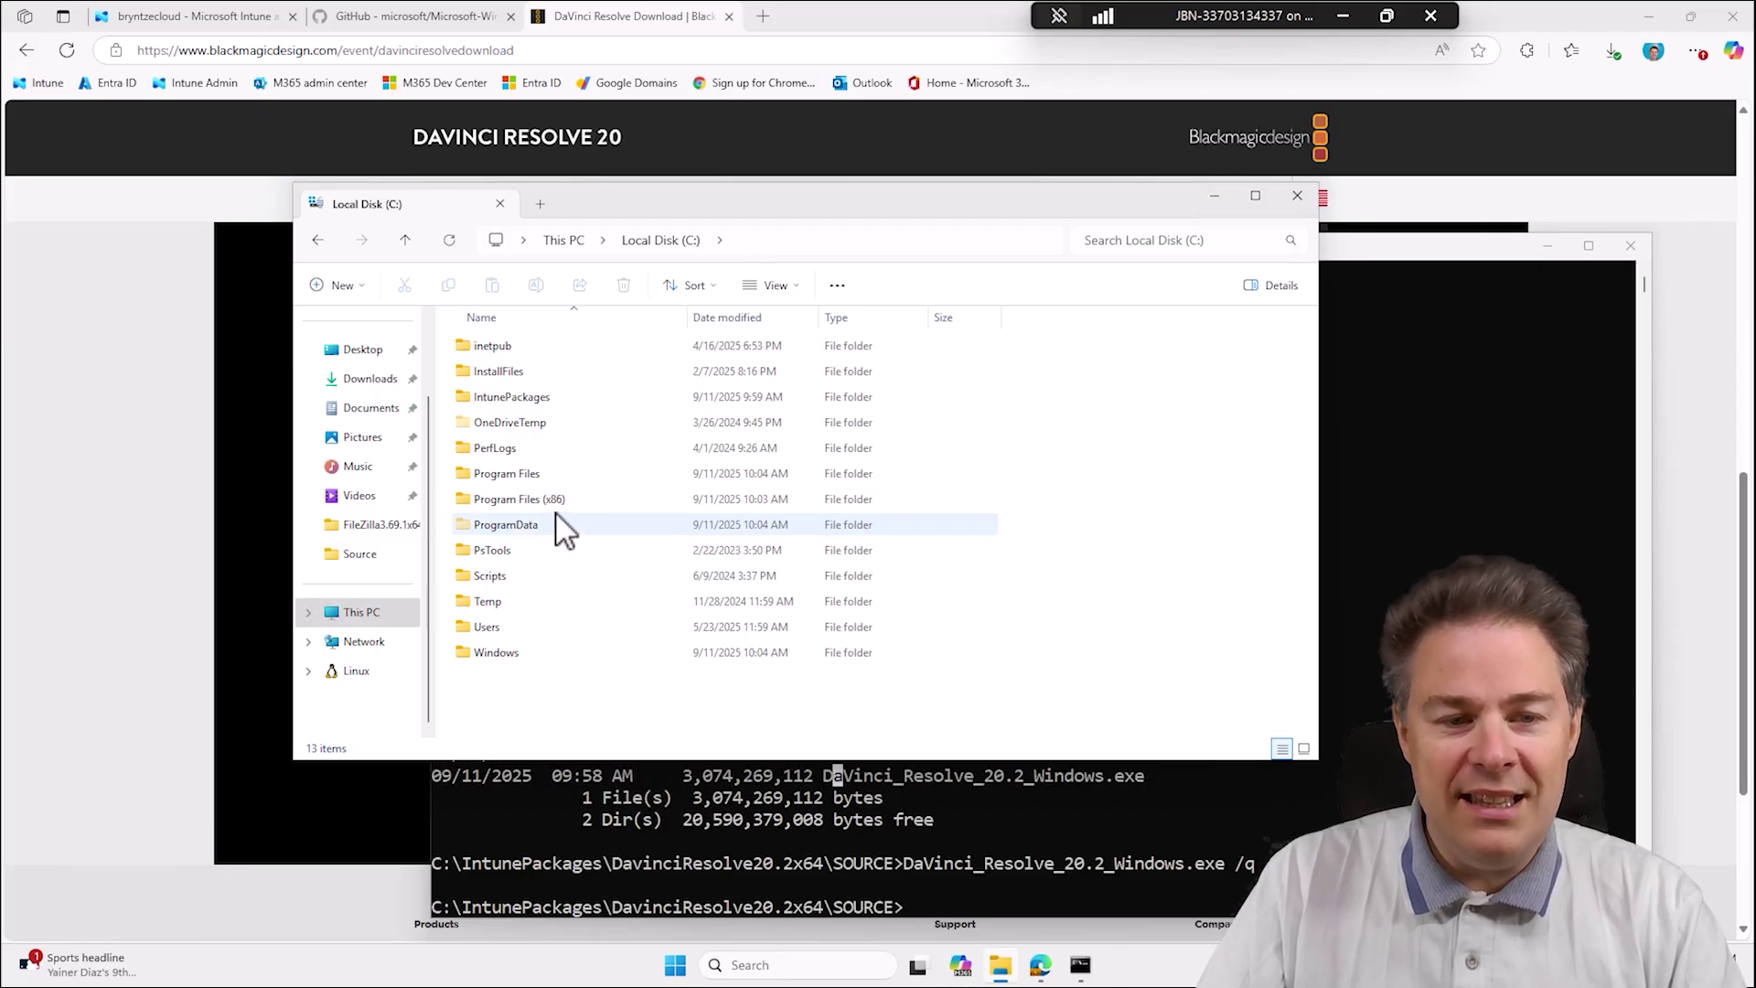
{"action": "double_click", "coordinate": [542, 501]}
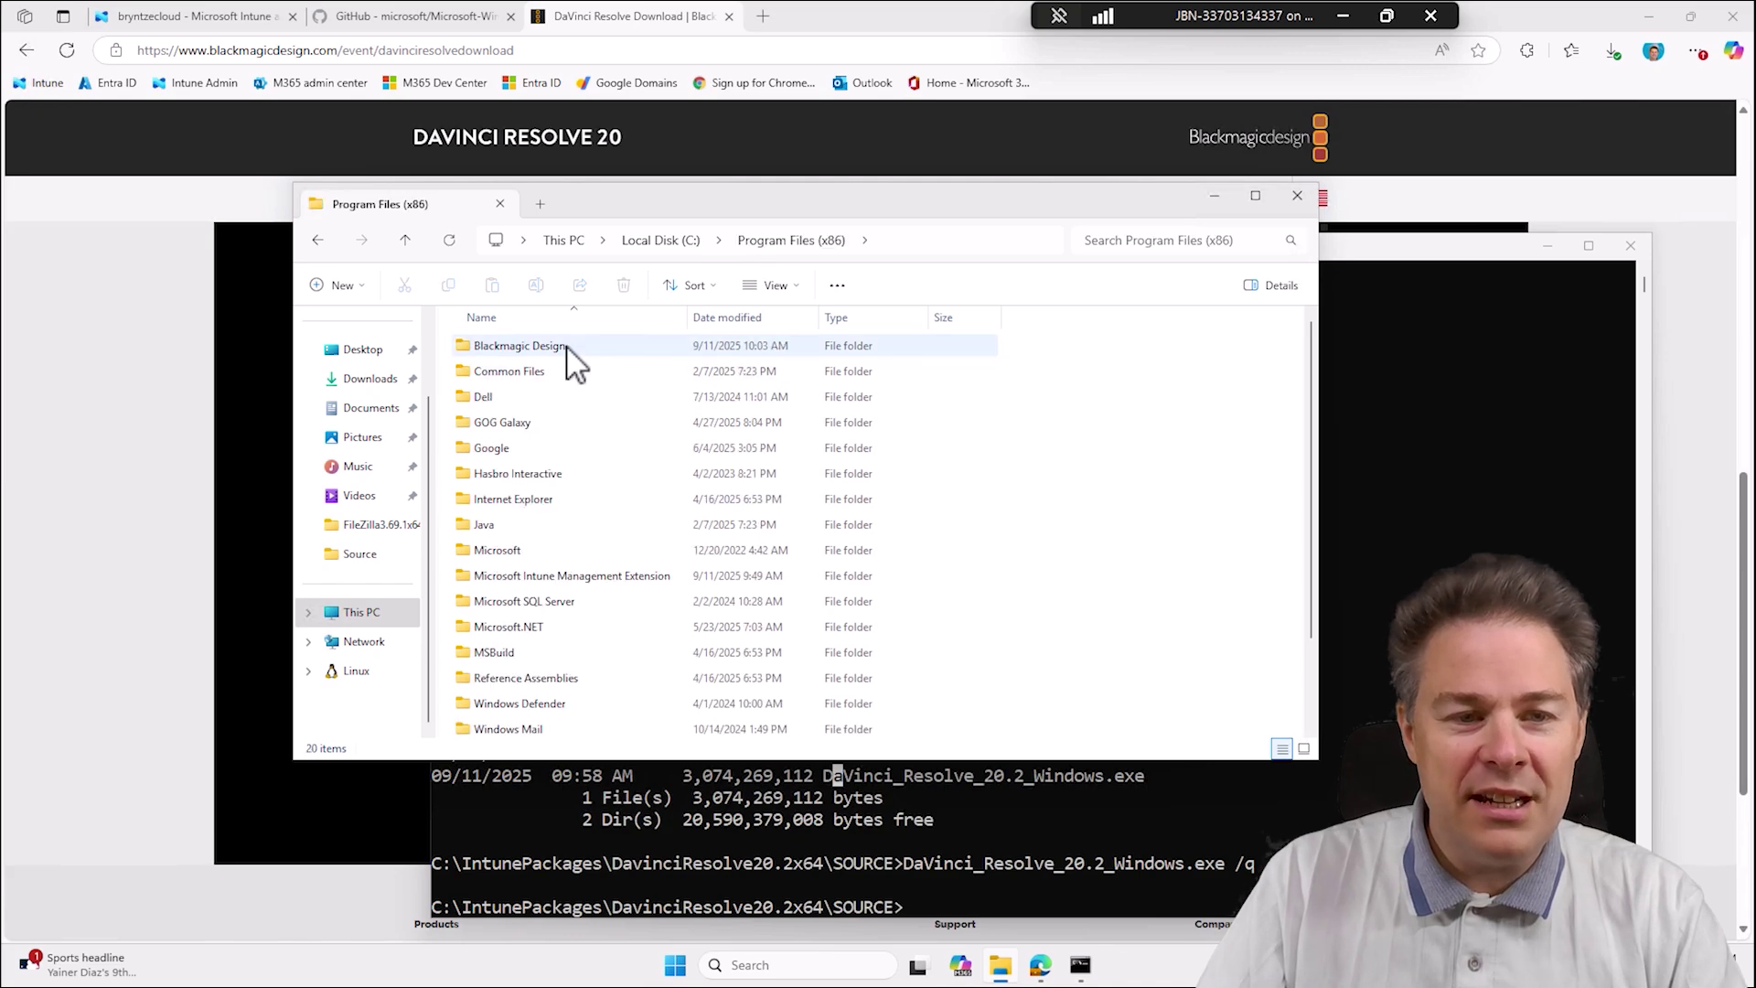
{"action": "double_click", "coordinate": [530, 348]}
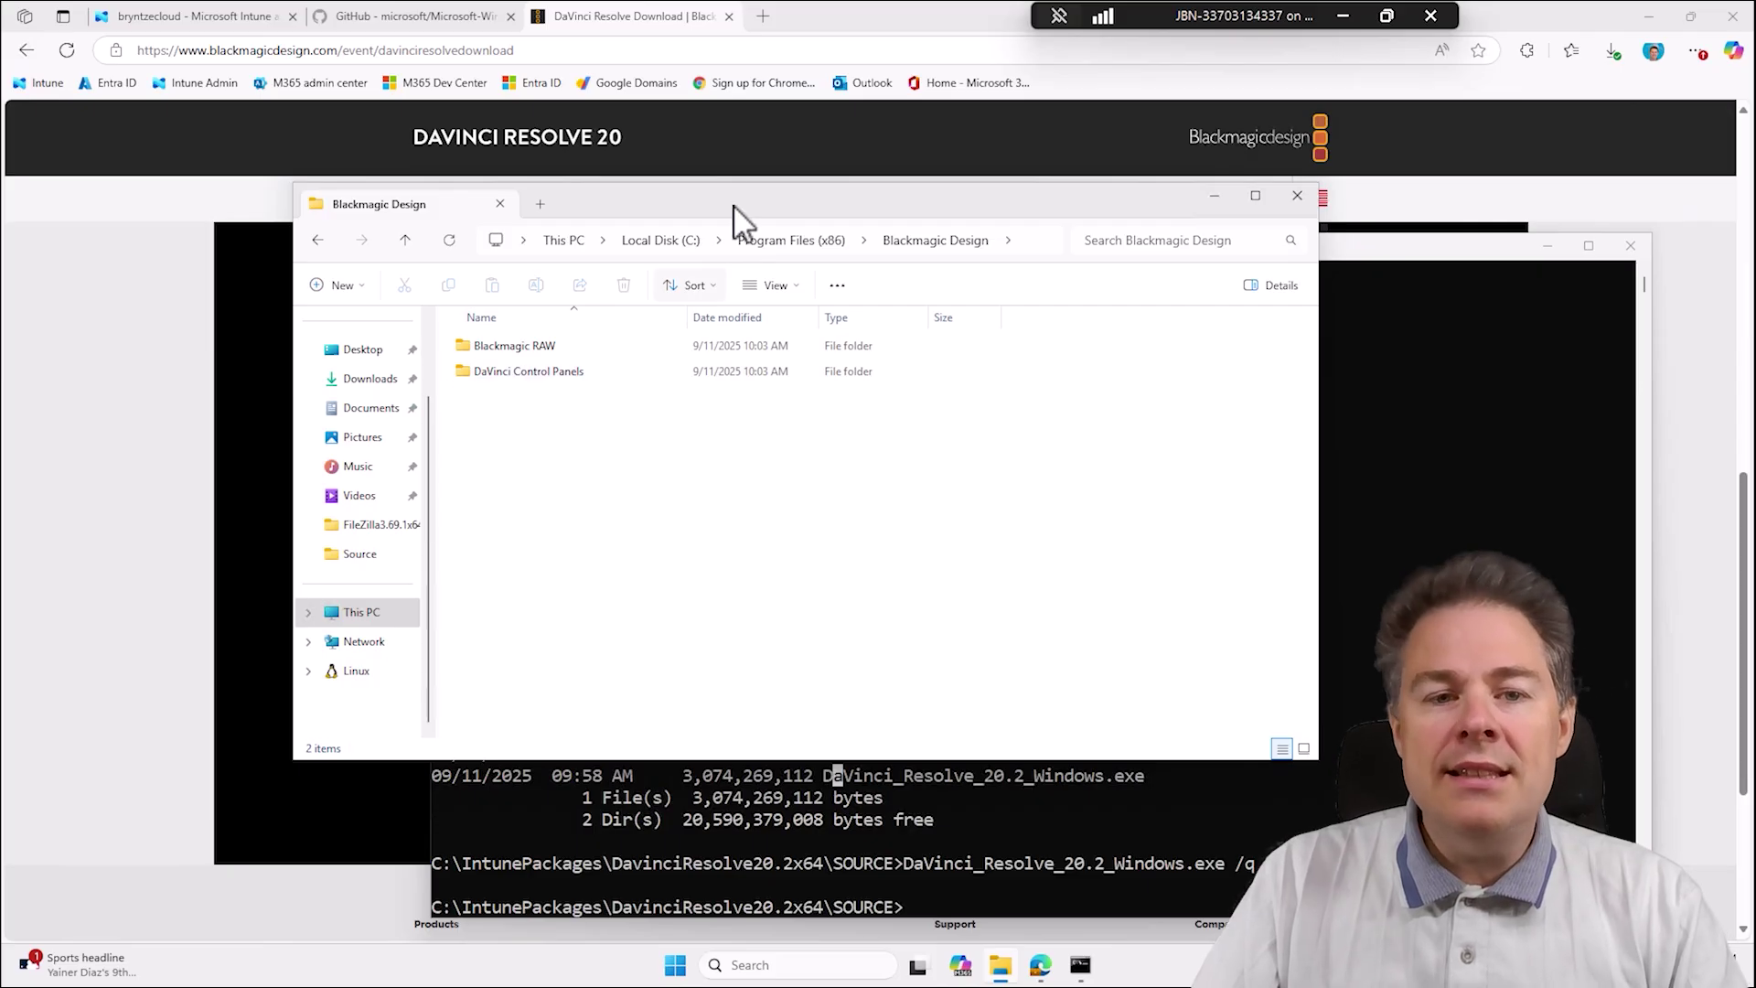
{"action": "left_click_drag", "start_coordinate": [718, 208], "coordinate": [887, 258]}
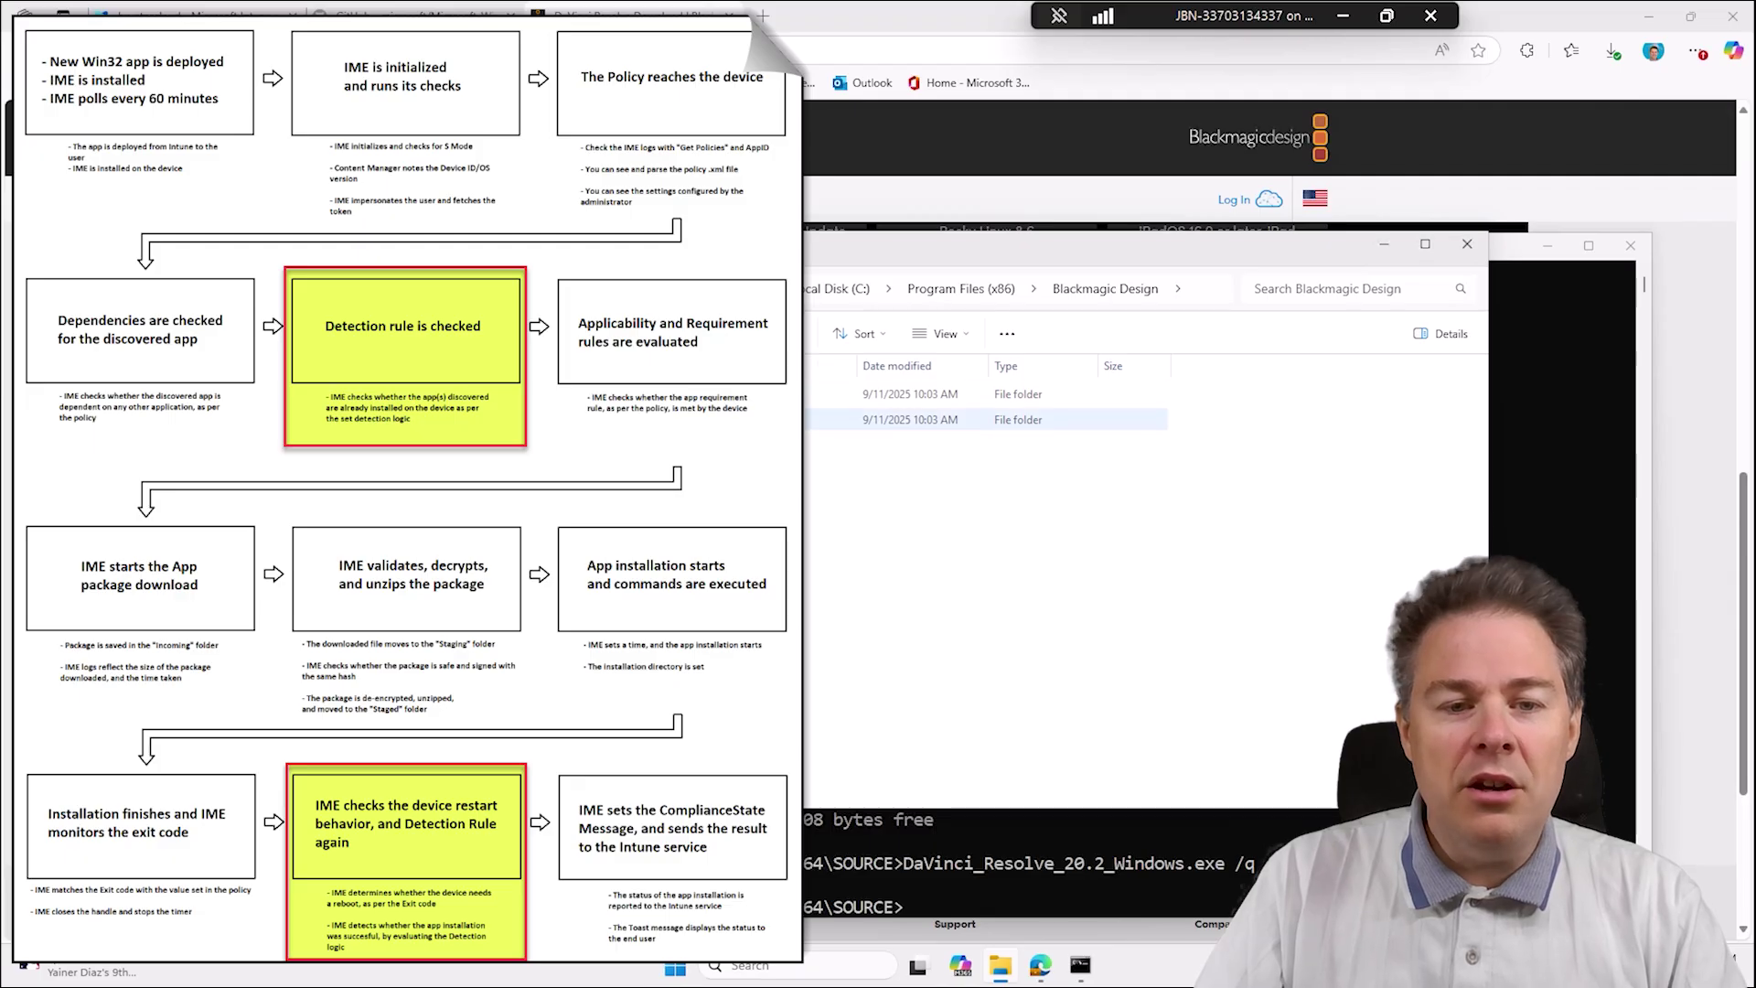
Look through DaVinci Control Panels and Blackmagic RAW, then select BlackmagicRAWPlayer.exe in Blackmagic RAW Player.
{"action": "left_click", "coordinate": [878, 418]}
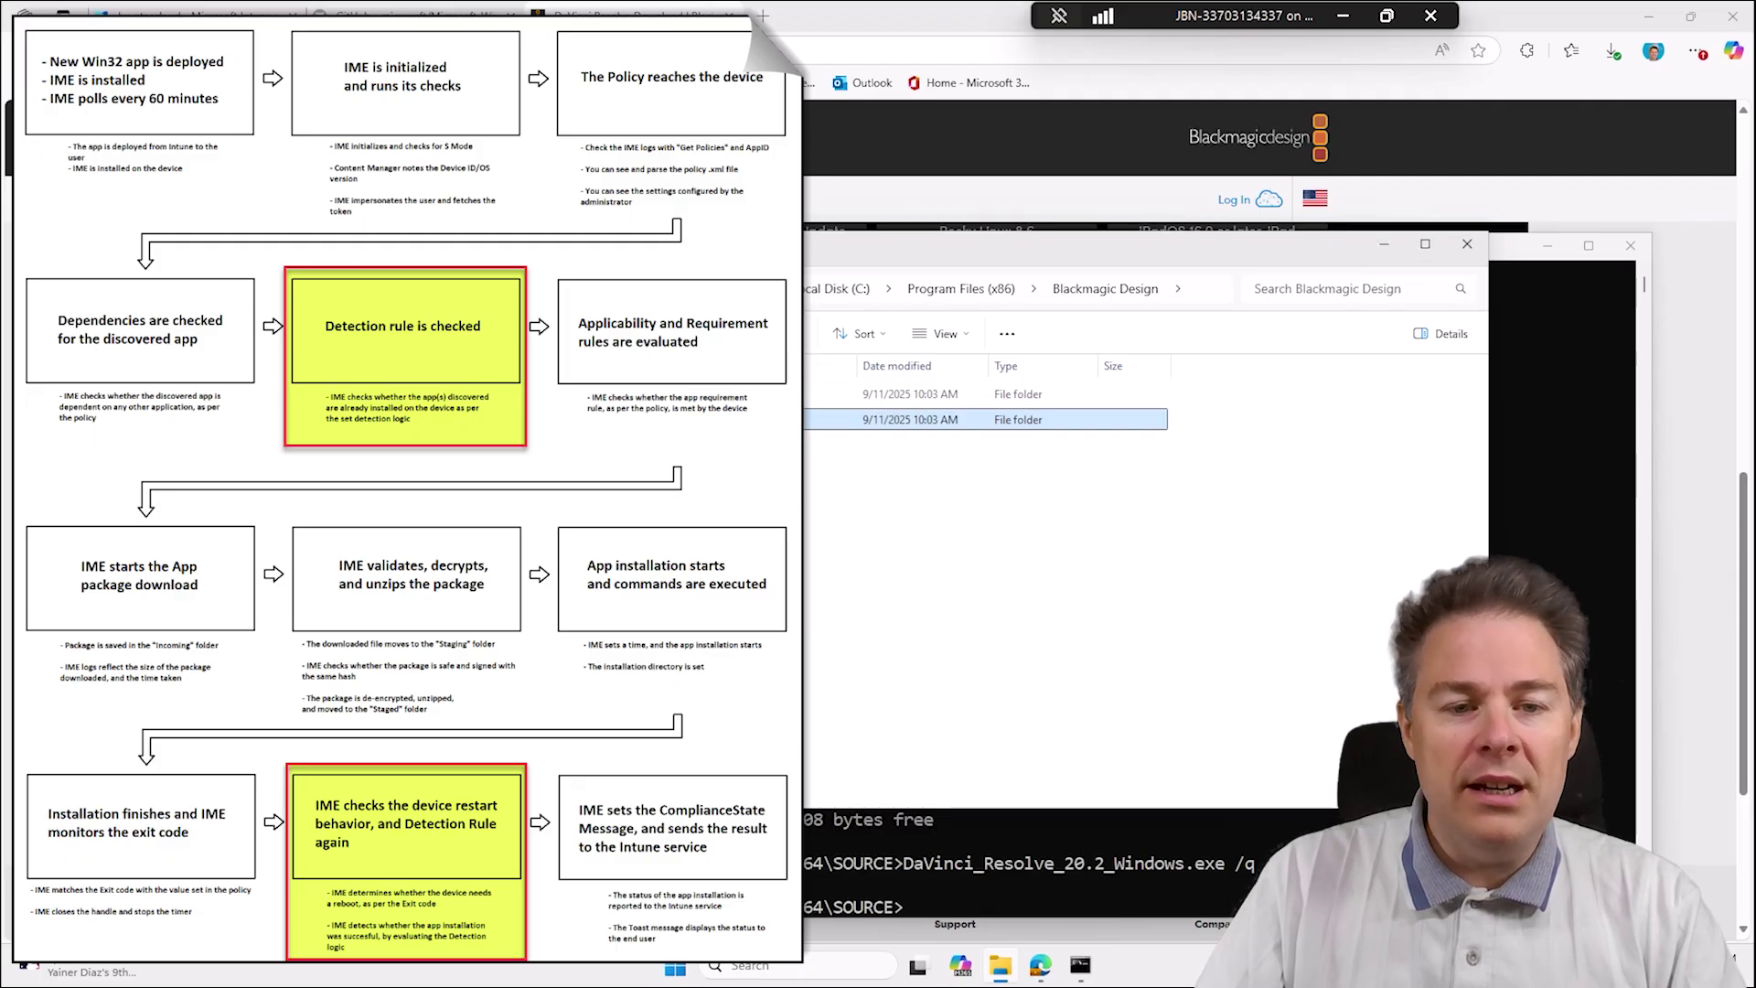
{"action": "double_click", "coordinate": [750, 419]}
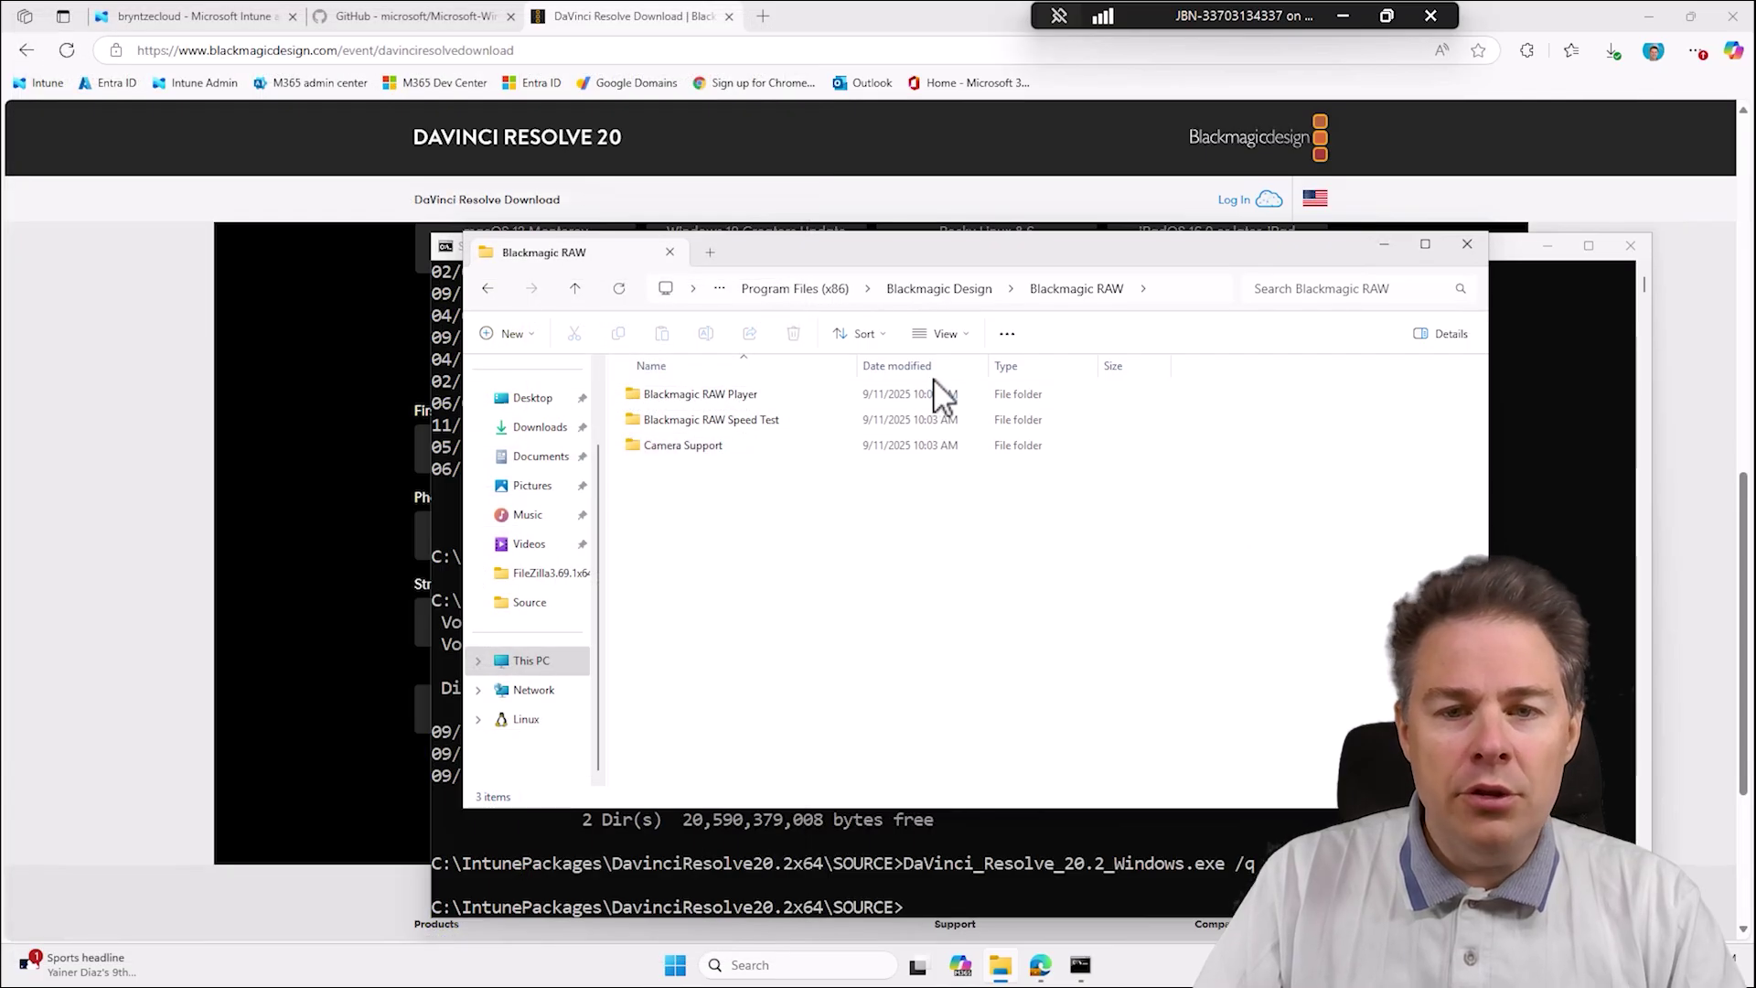
{"action": "left_click", "coordinate": [933, 290]}
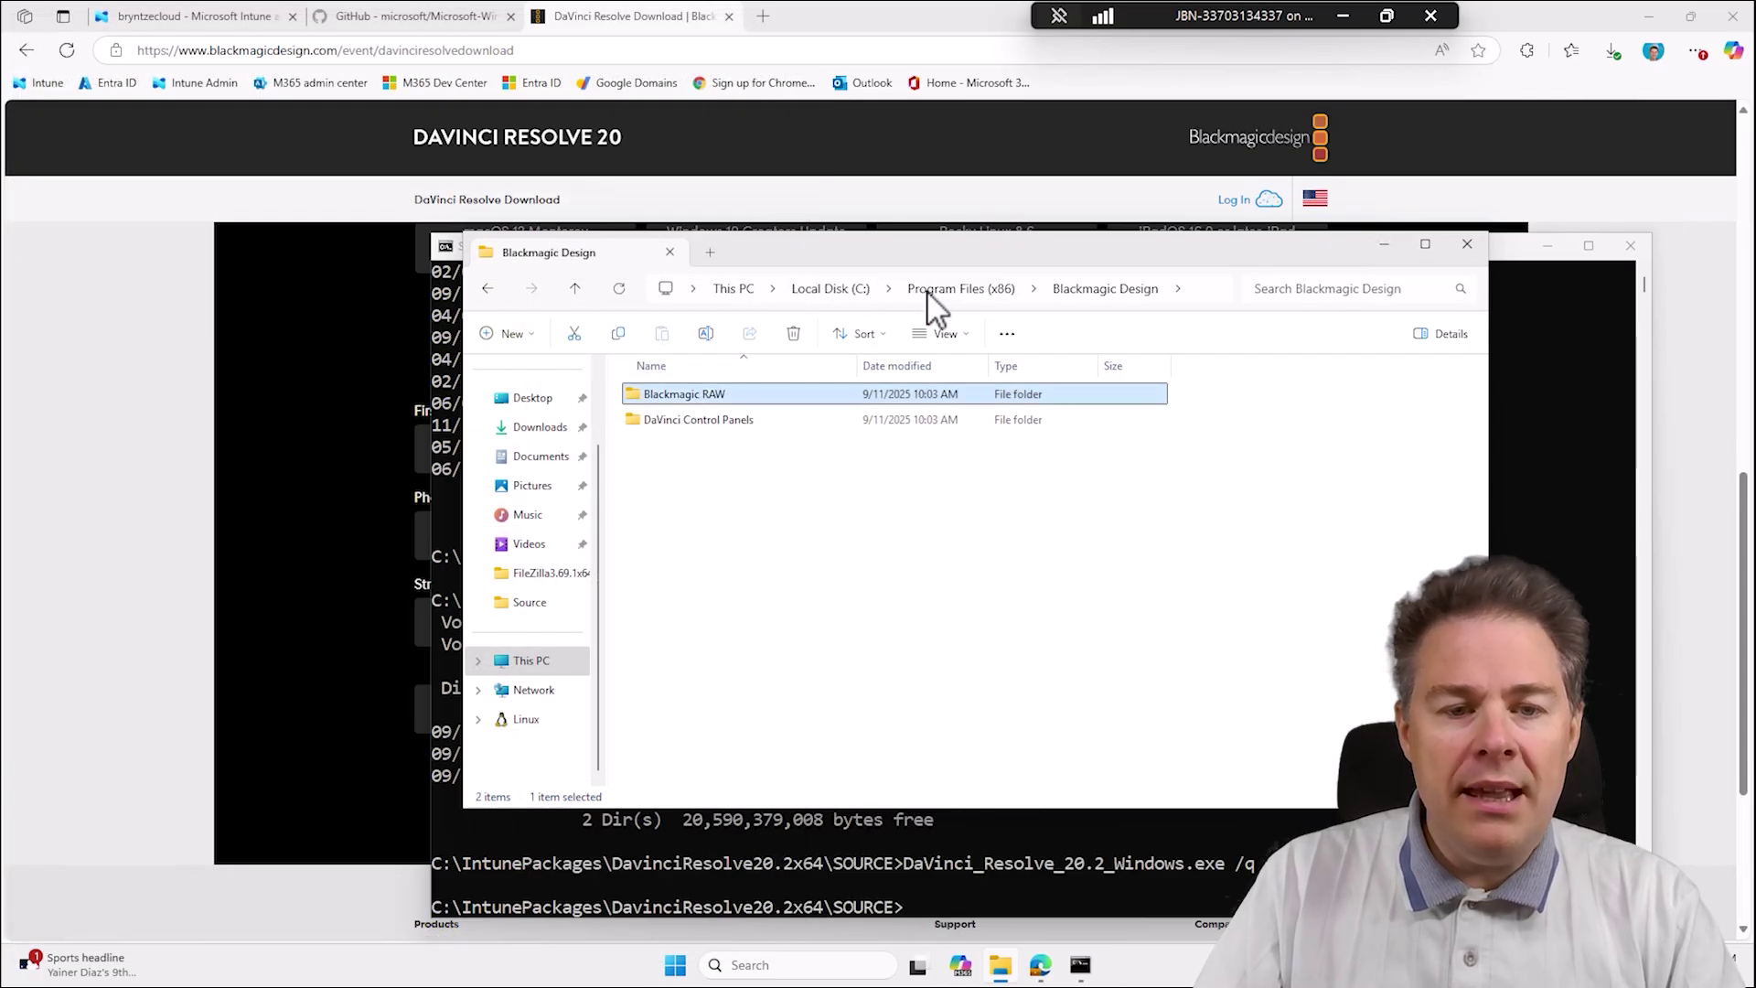
{"action": "double_click", "coordinate": [686, 423]}
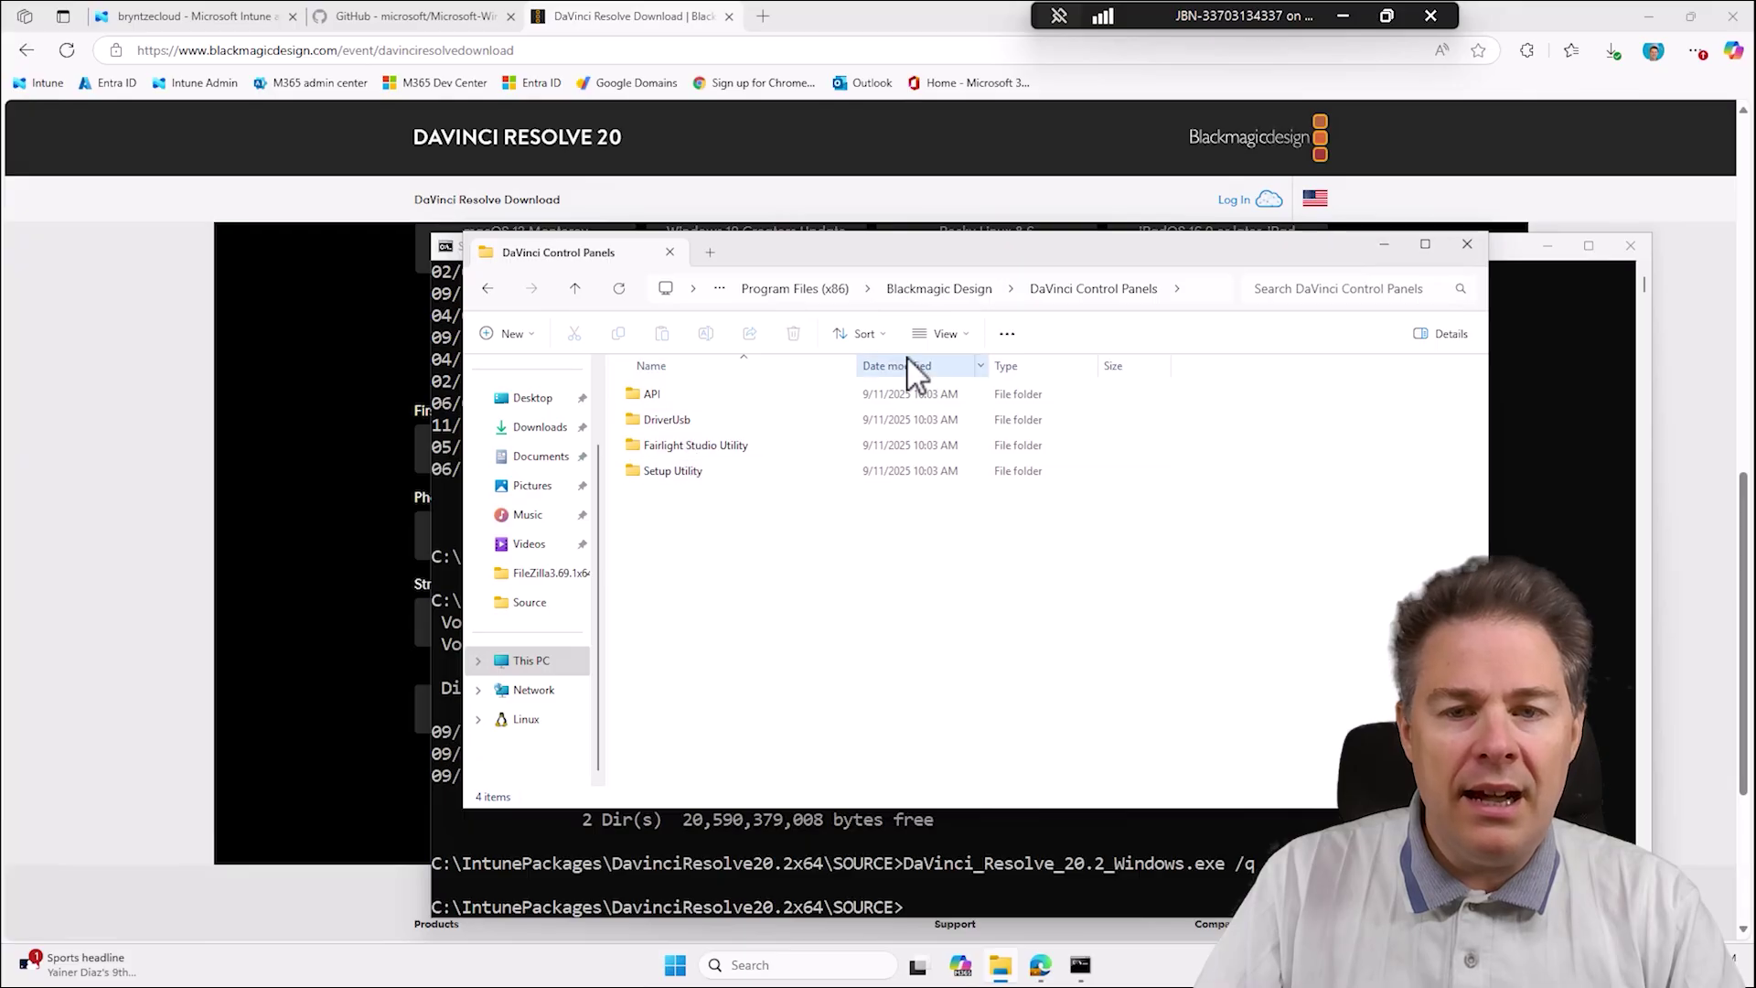
{"action": "left_click", "coordinate": [926, 292]}
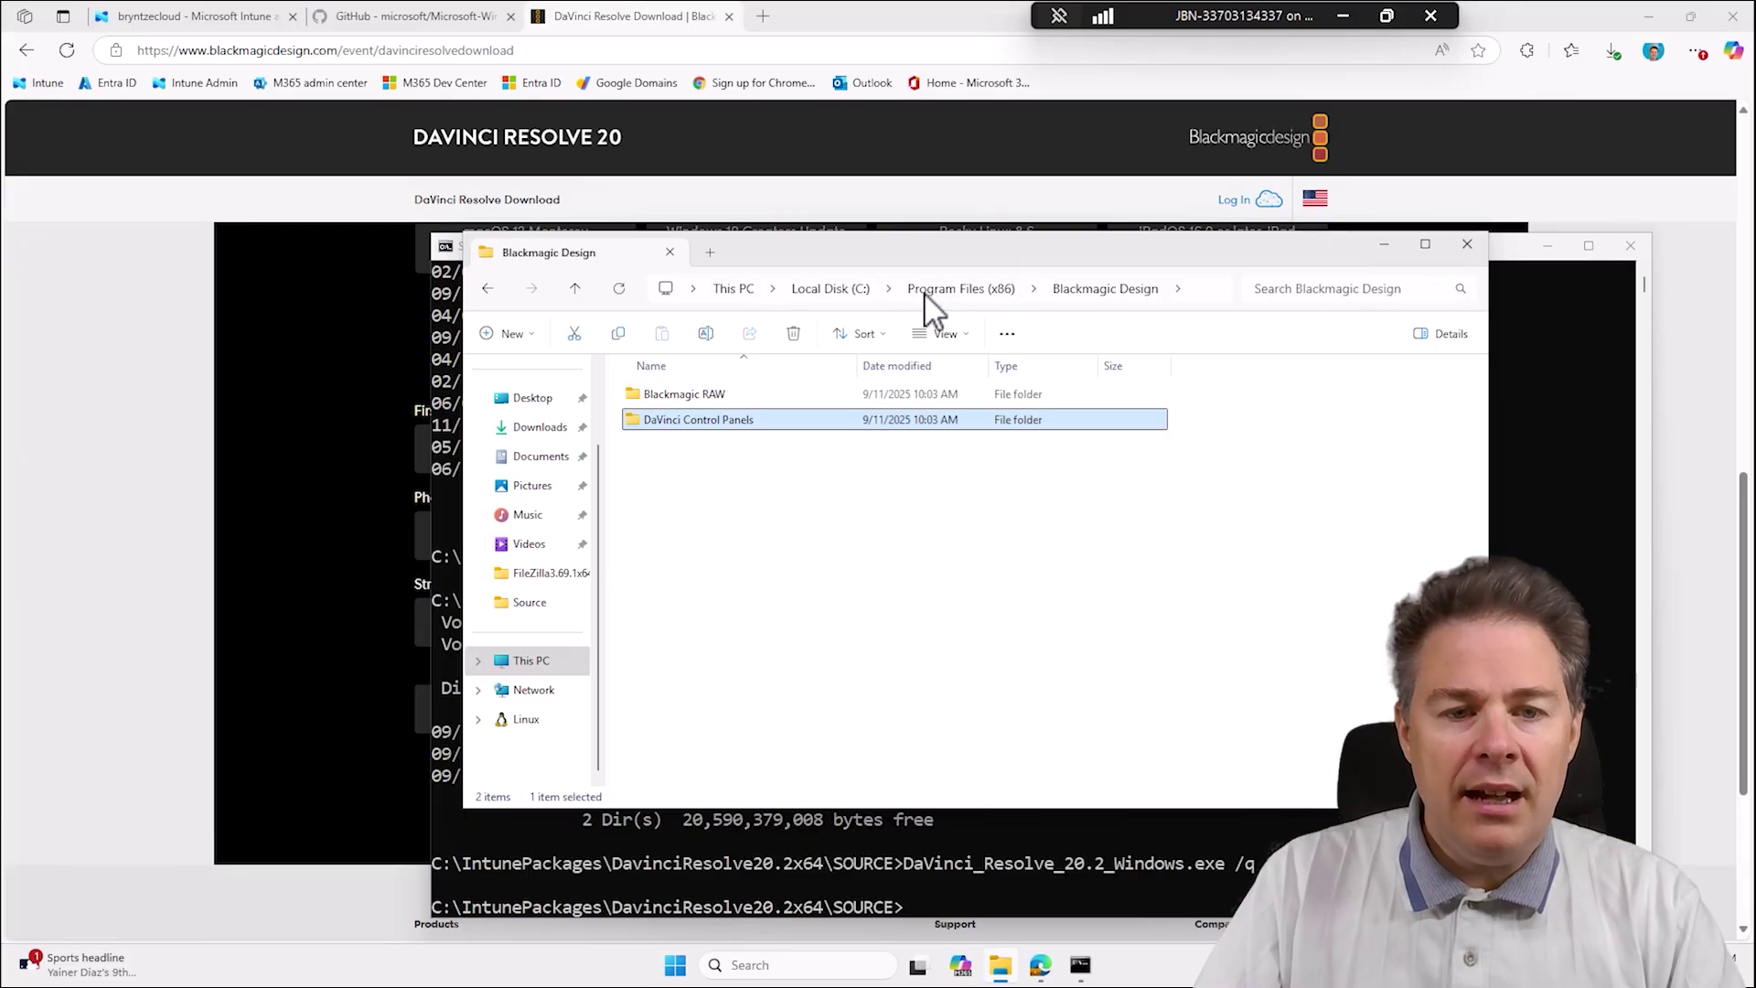
{"action": "double_click", "coordinate": [684, 395]}
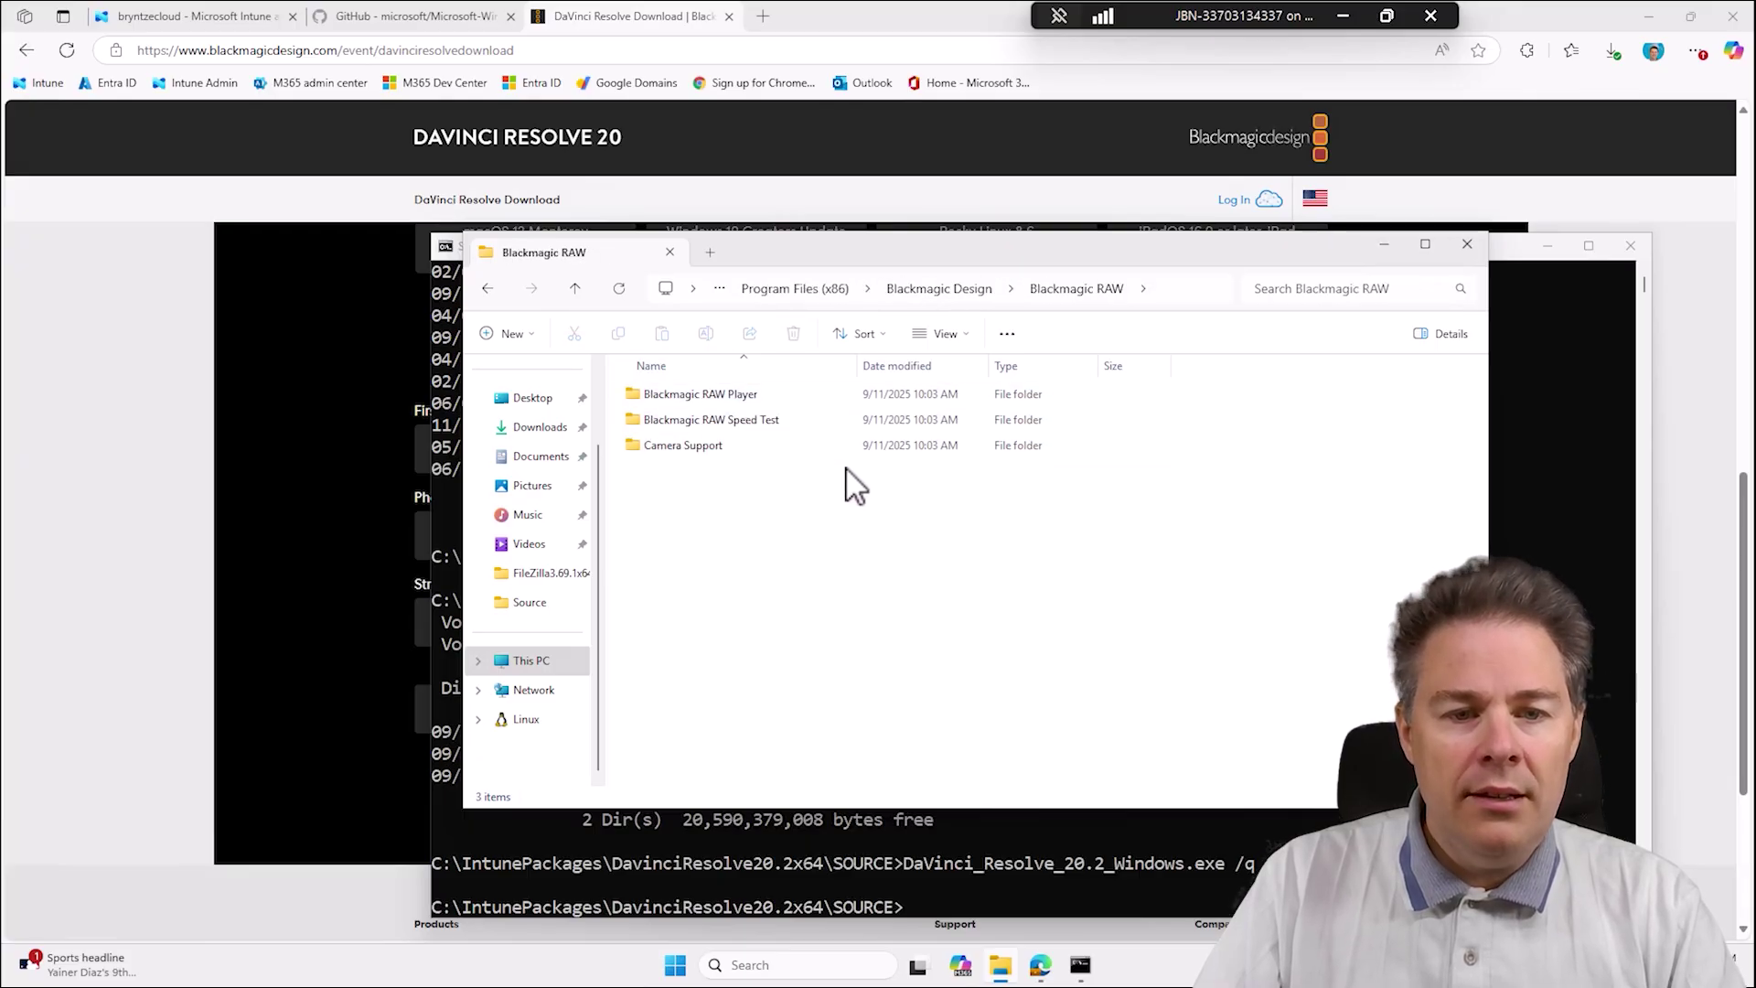
{"action": "double_click", "coordinate": [705, 395]}
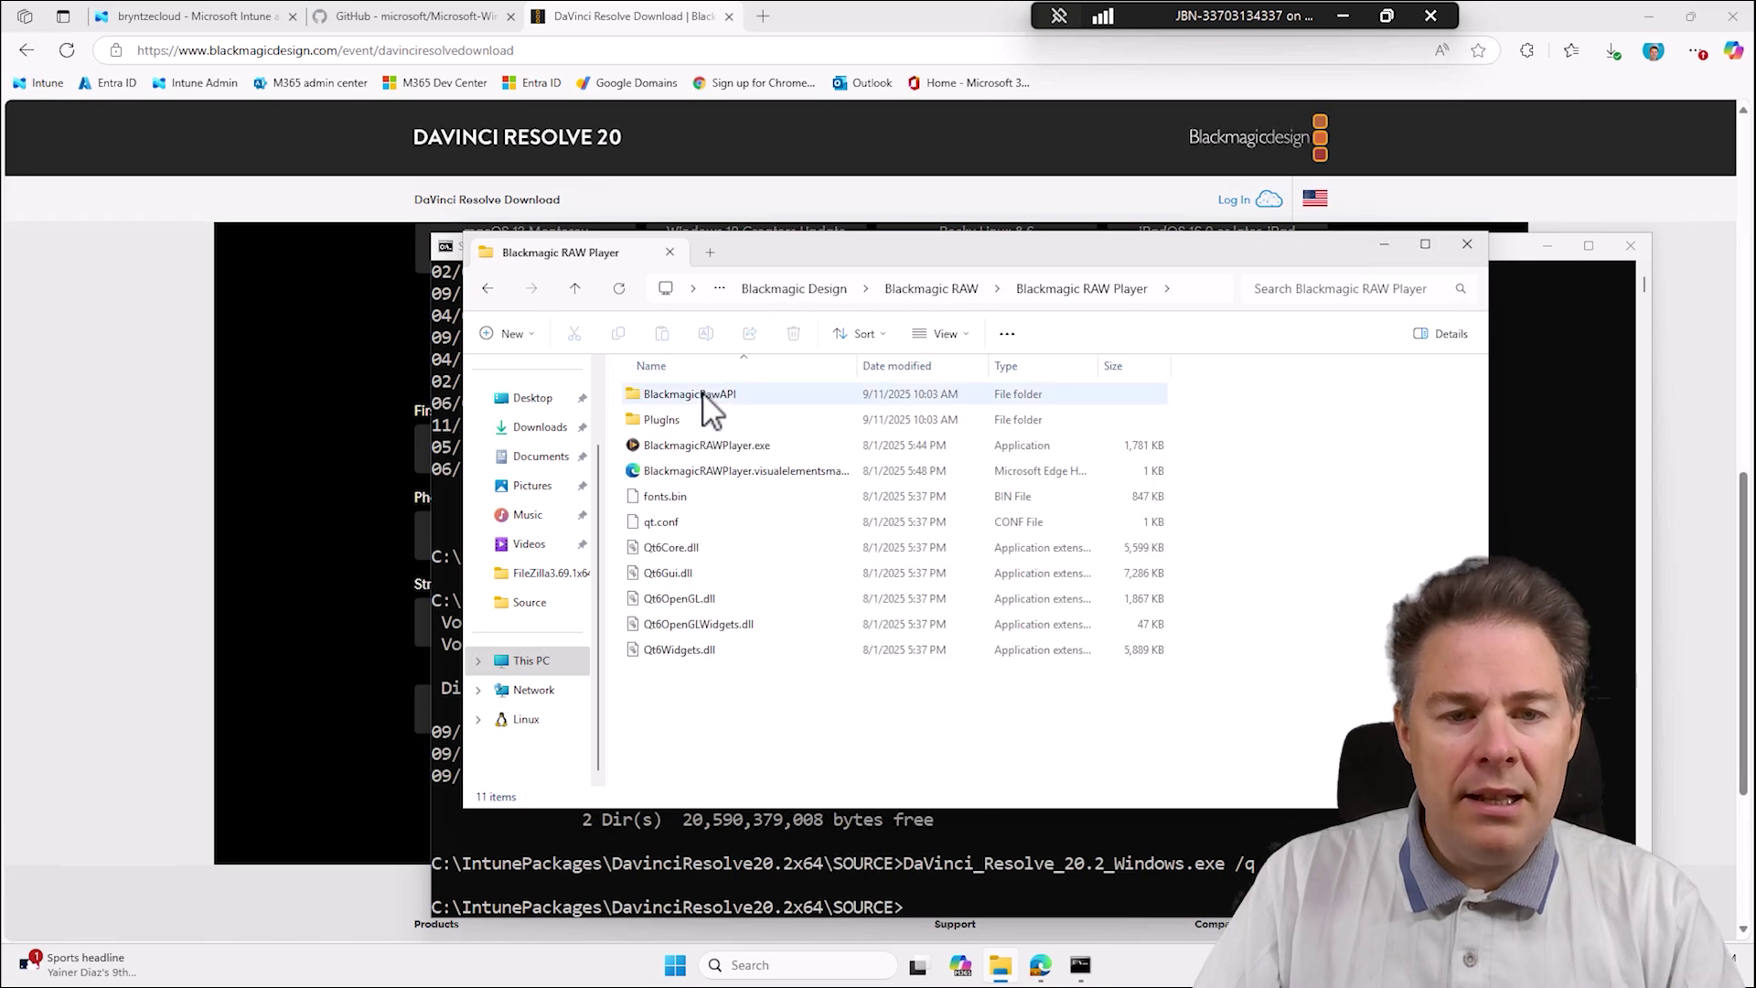
{"action": "left_click", "coordinate": [719, 446]}
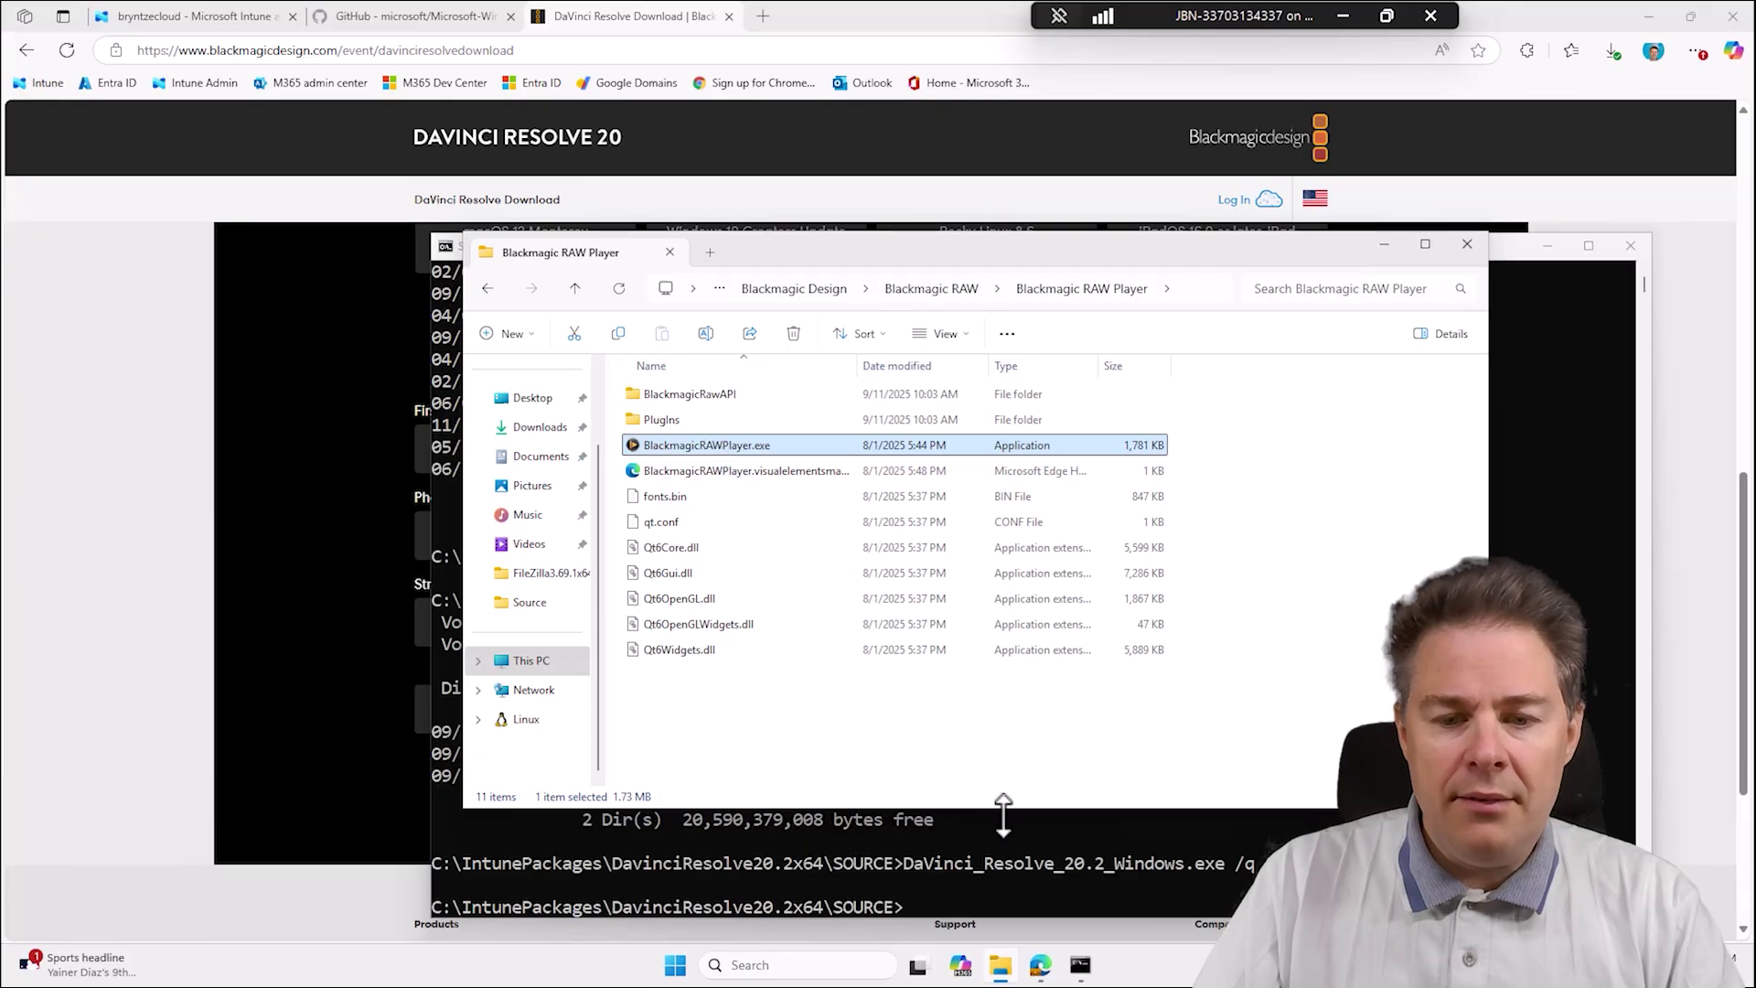
Launch Settings from a Start search for 'settings' and open Apps > Installed apps.
{"action": "left_click", "coordinate": [675, 965]}
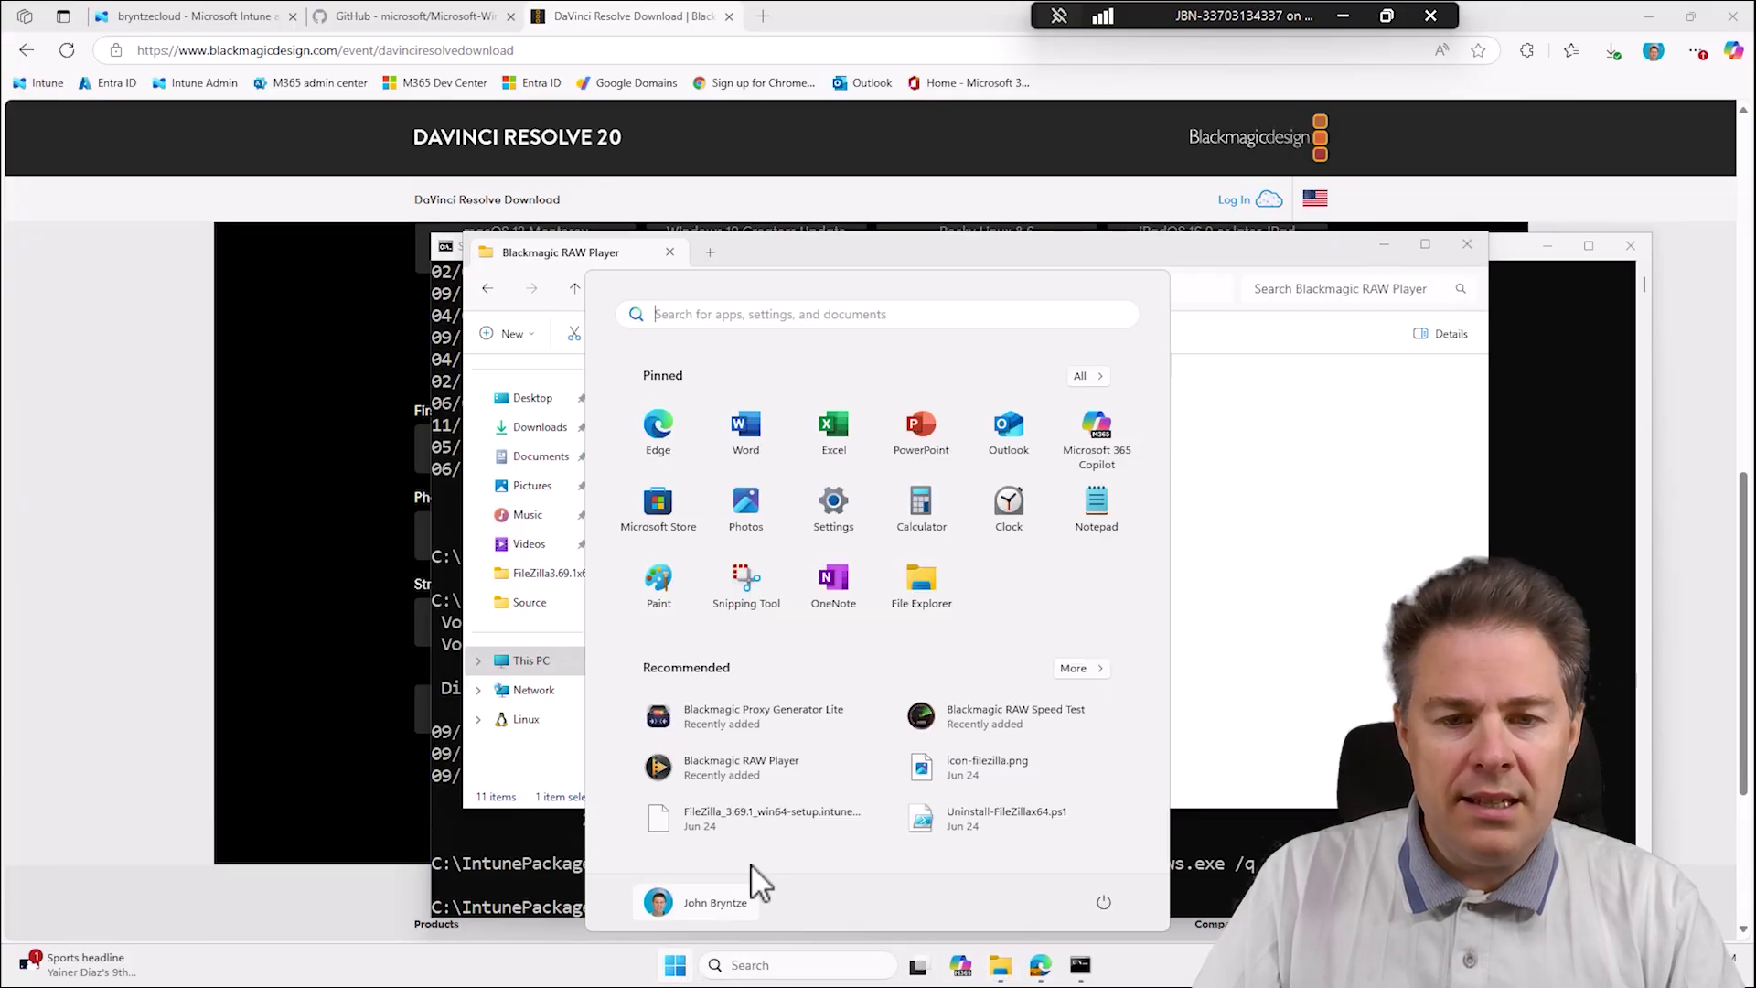
{"action": "type", "text": "services"}
{"action": "key", "text": "BackSpace"}
{"action": "key", "text": "BackSpace"}
{"action": "key", "text": "BackSpace"}
{"action": "key", "text": "BackSpace"}
{"action": "key", "text": "BackSpace"}
{"action": "key", "text": "BackSpace"}
{"action": "type", "text": "ttings"}
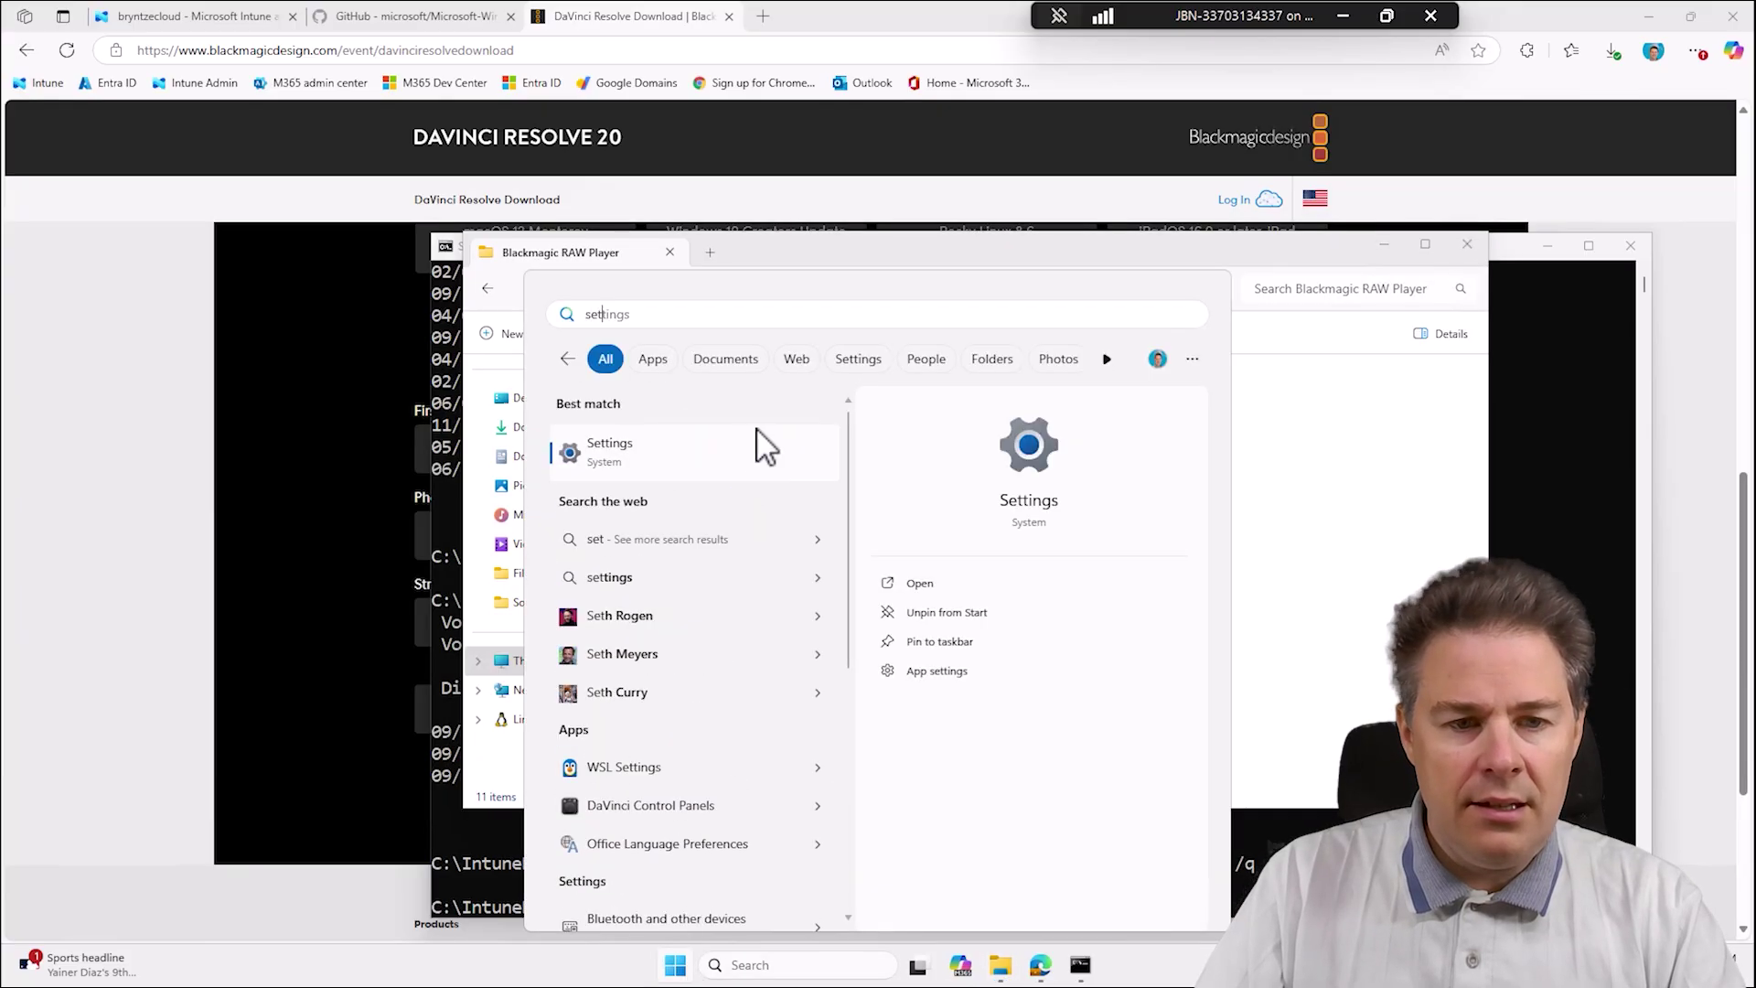
{"action": "left_click", "coordinate": [718, 471]}
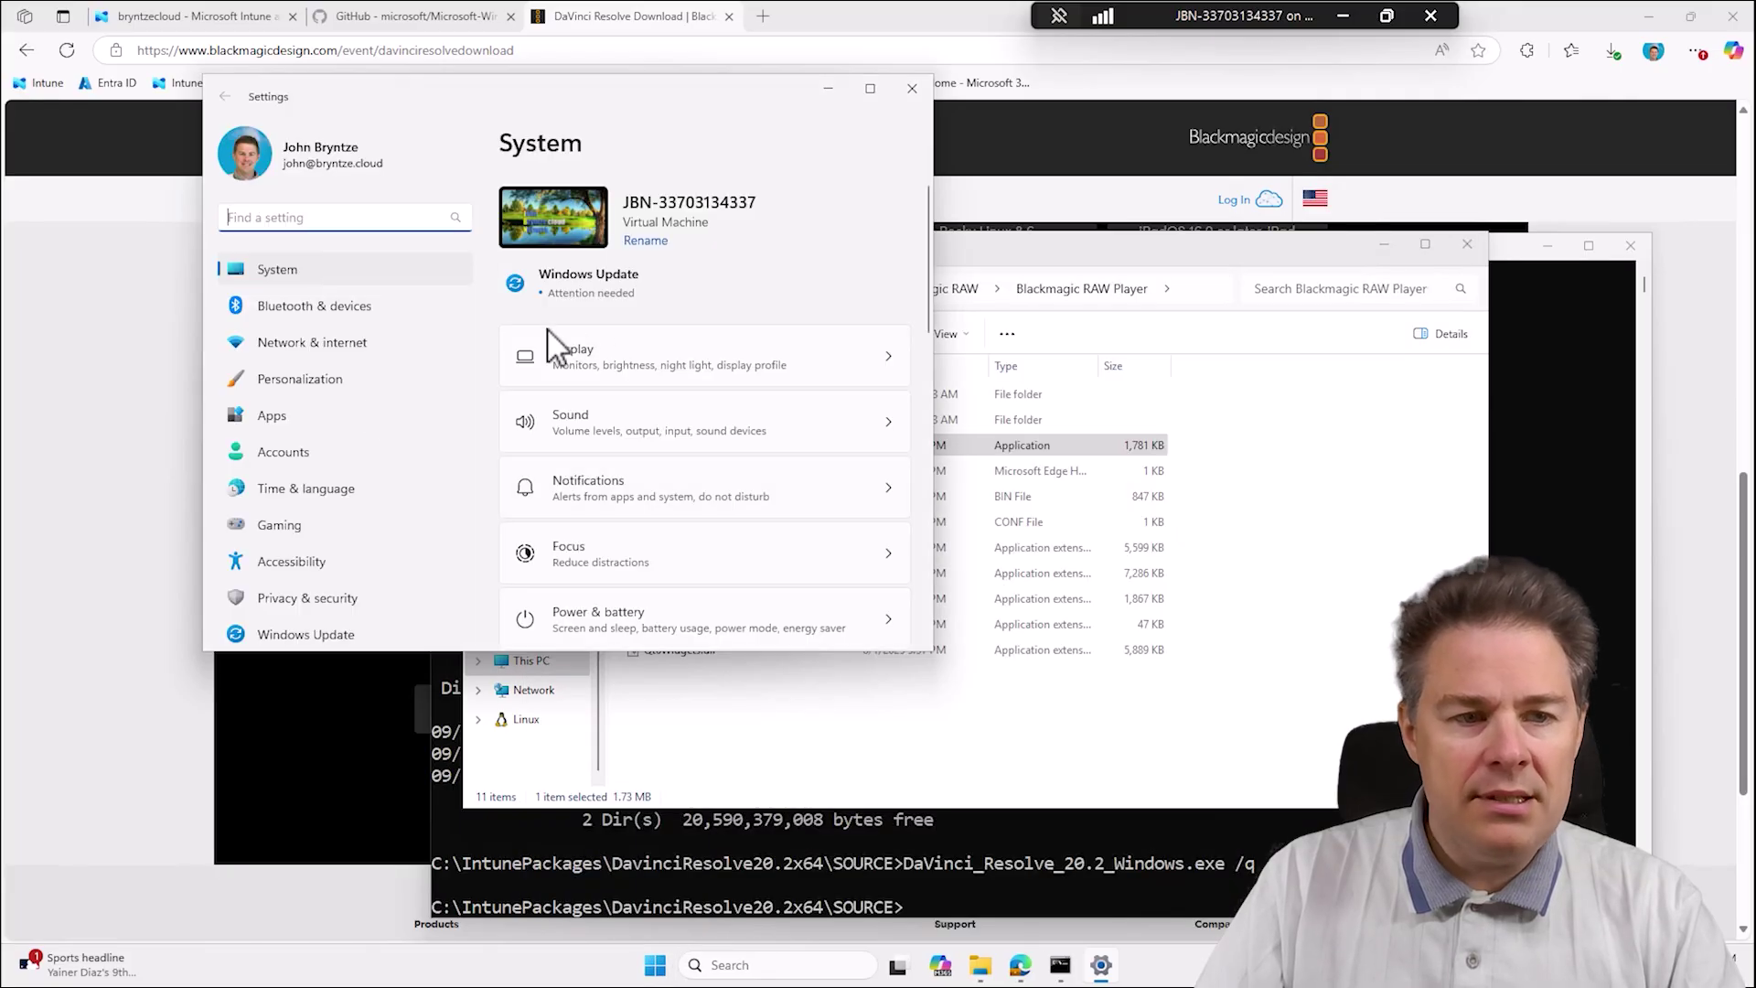
{"action": "left_click", "coordinate": [291, 414]}
{"action": "left_click", "coordinate": [640, 212]}
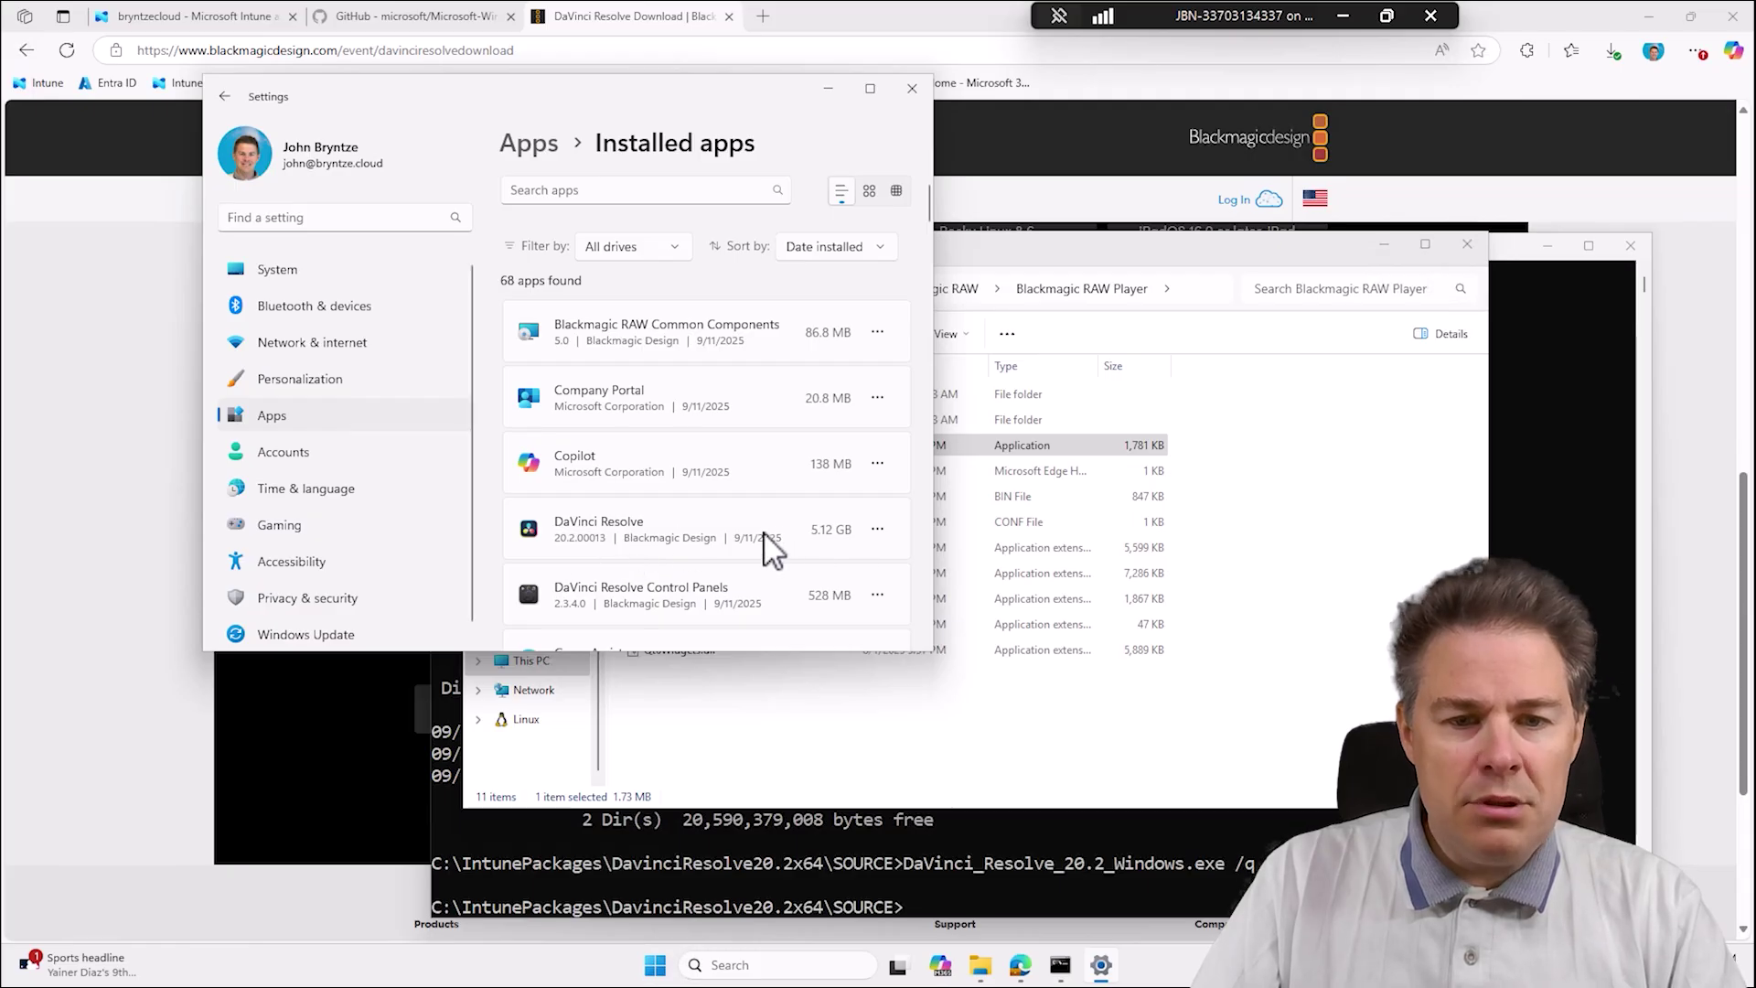
Check DaVinci Resolve's actions menu without choosing one, then go up to Program Files (x86) in Explorer.
{"action": "left_click", "coordinate": [879, 529]}
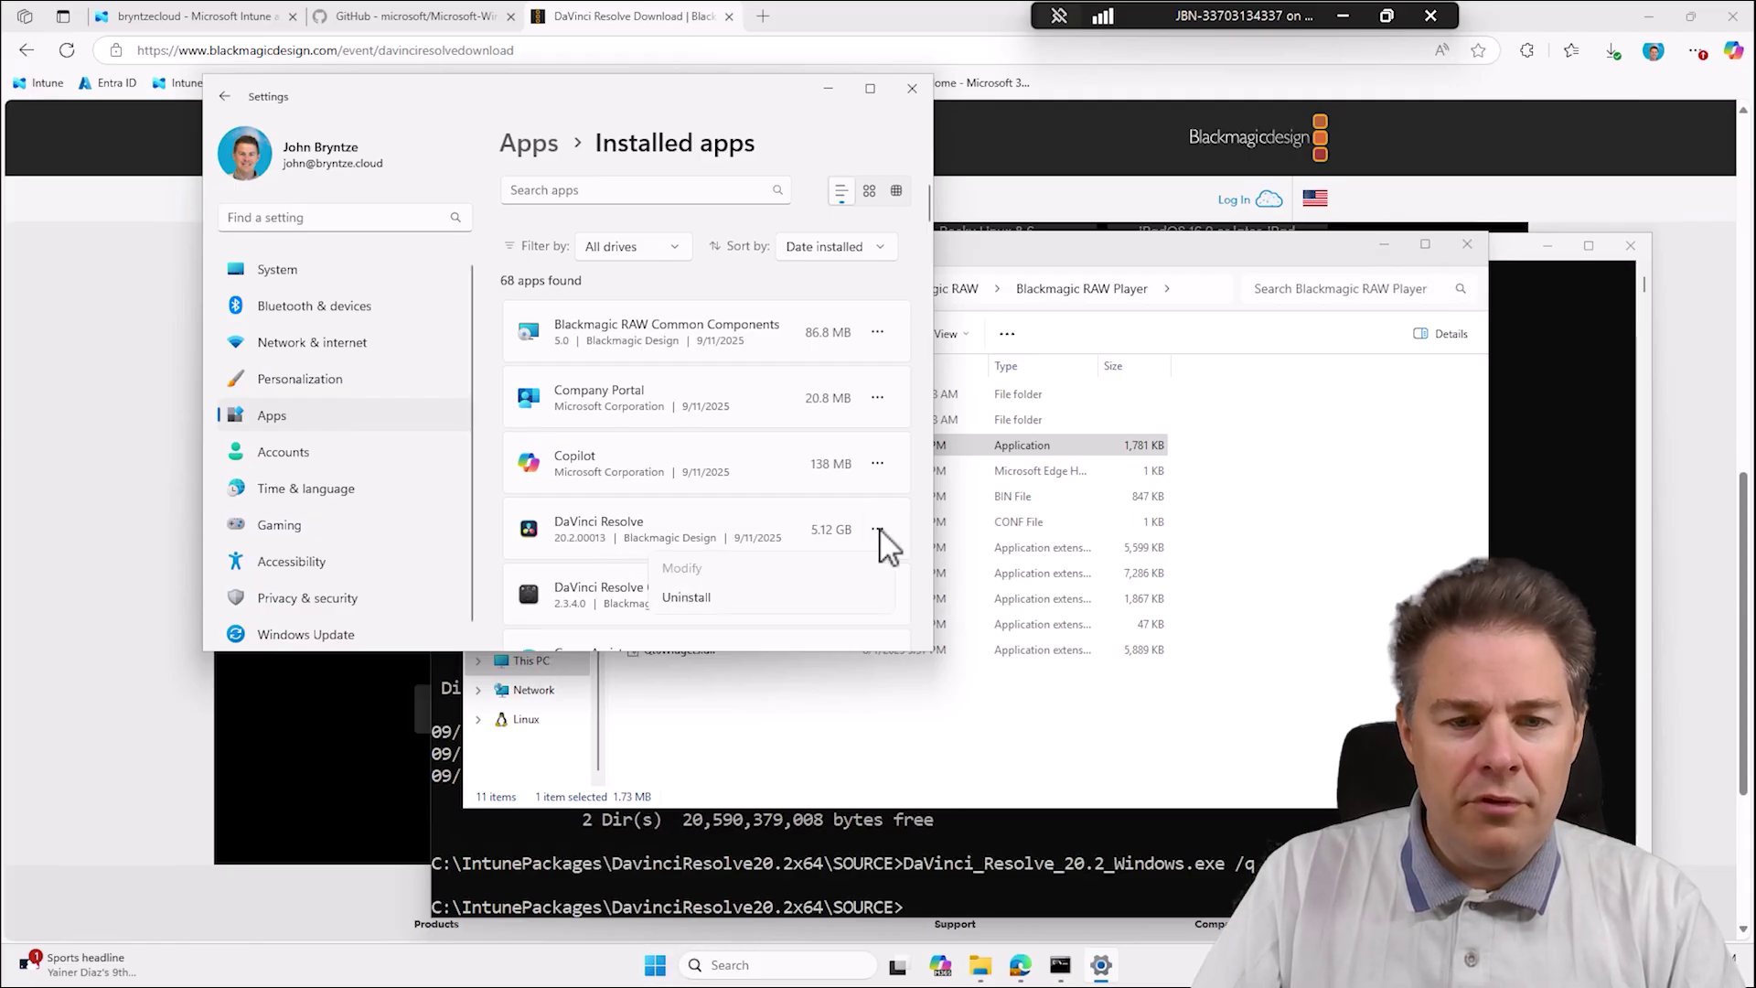
{"action": "left_click", "coordinate": [663, 546]}
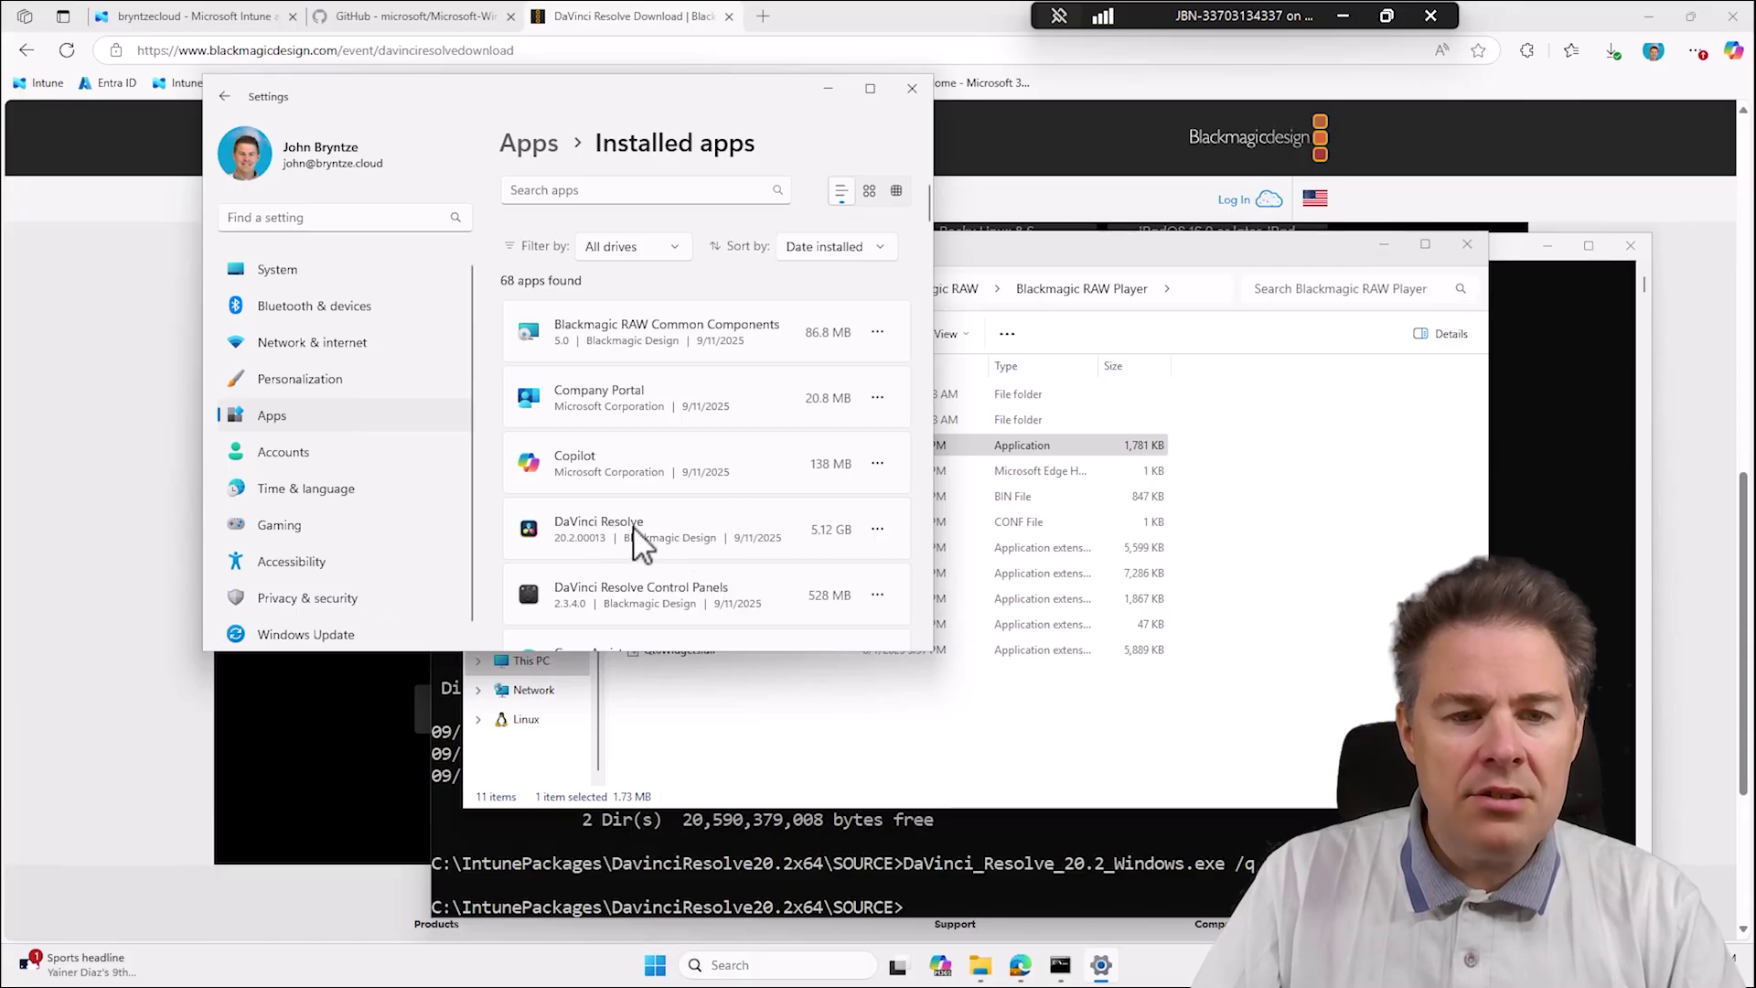
{"action": "left_click", "coordinate": [1274, 485]}
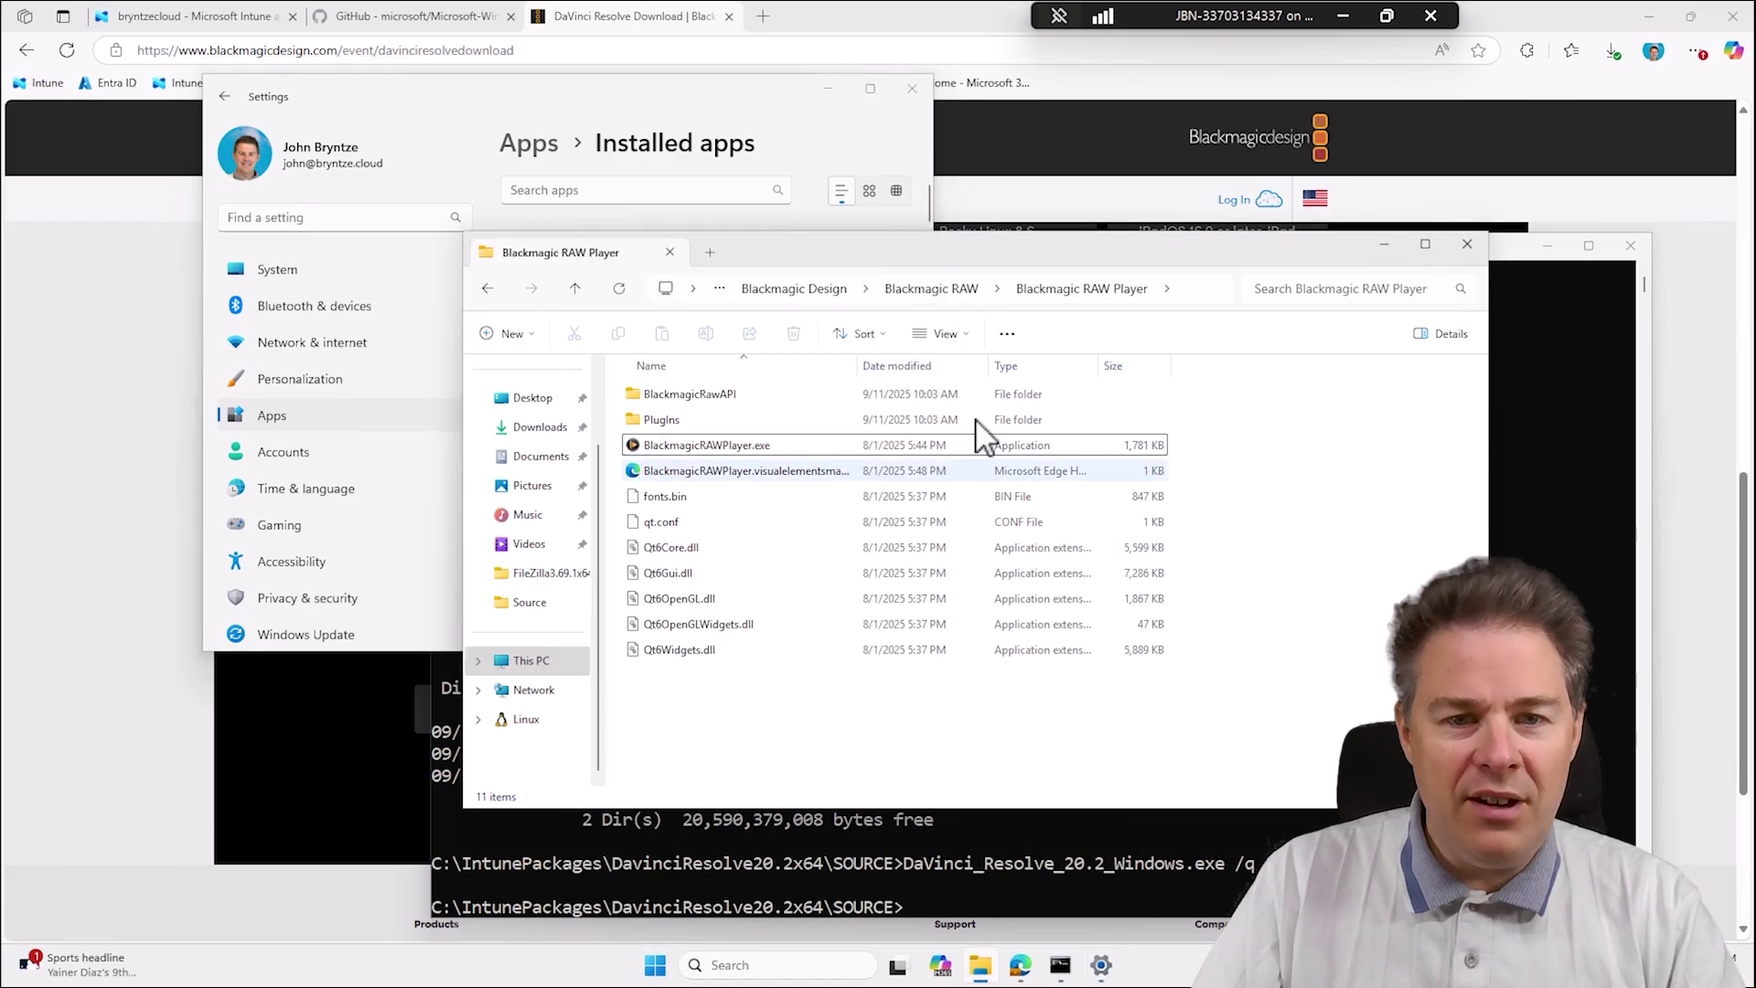
{"action": "left_click", "coordinate": [788, 289]}
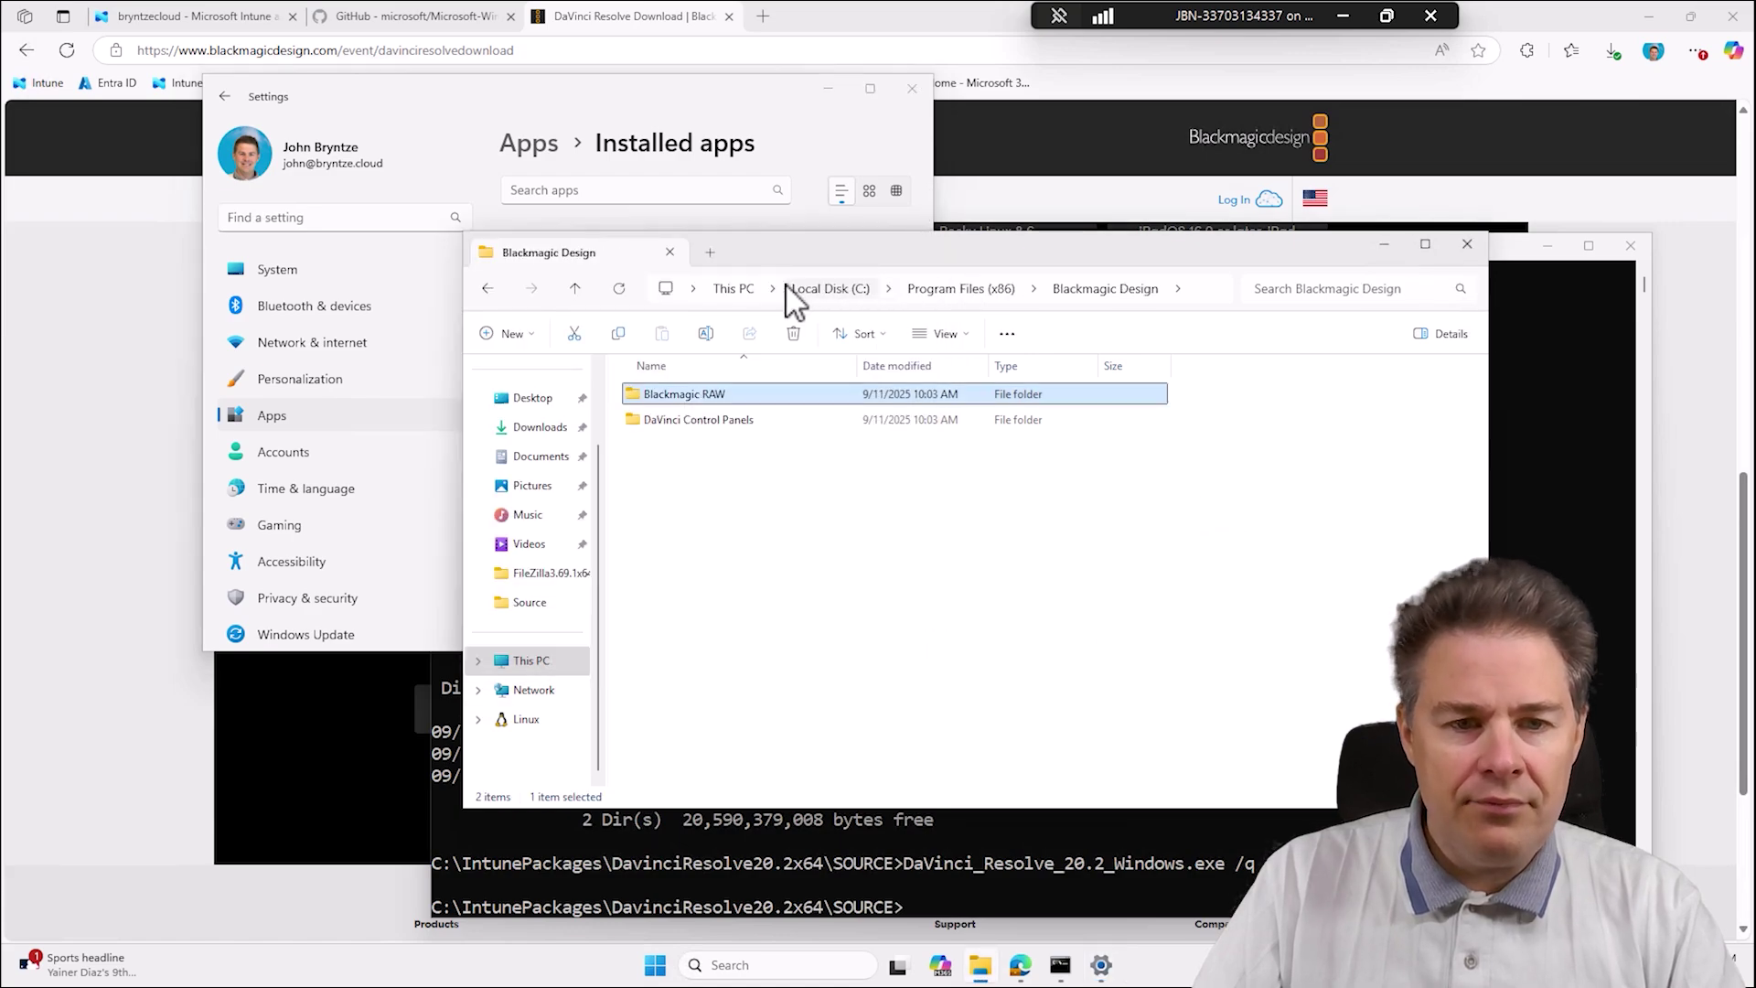
{"action": "left_click", "coordinate": [1000, 291]}
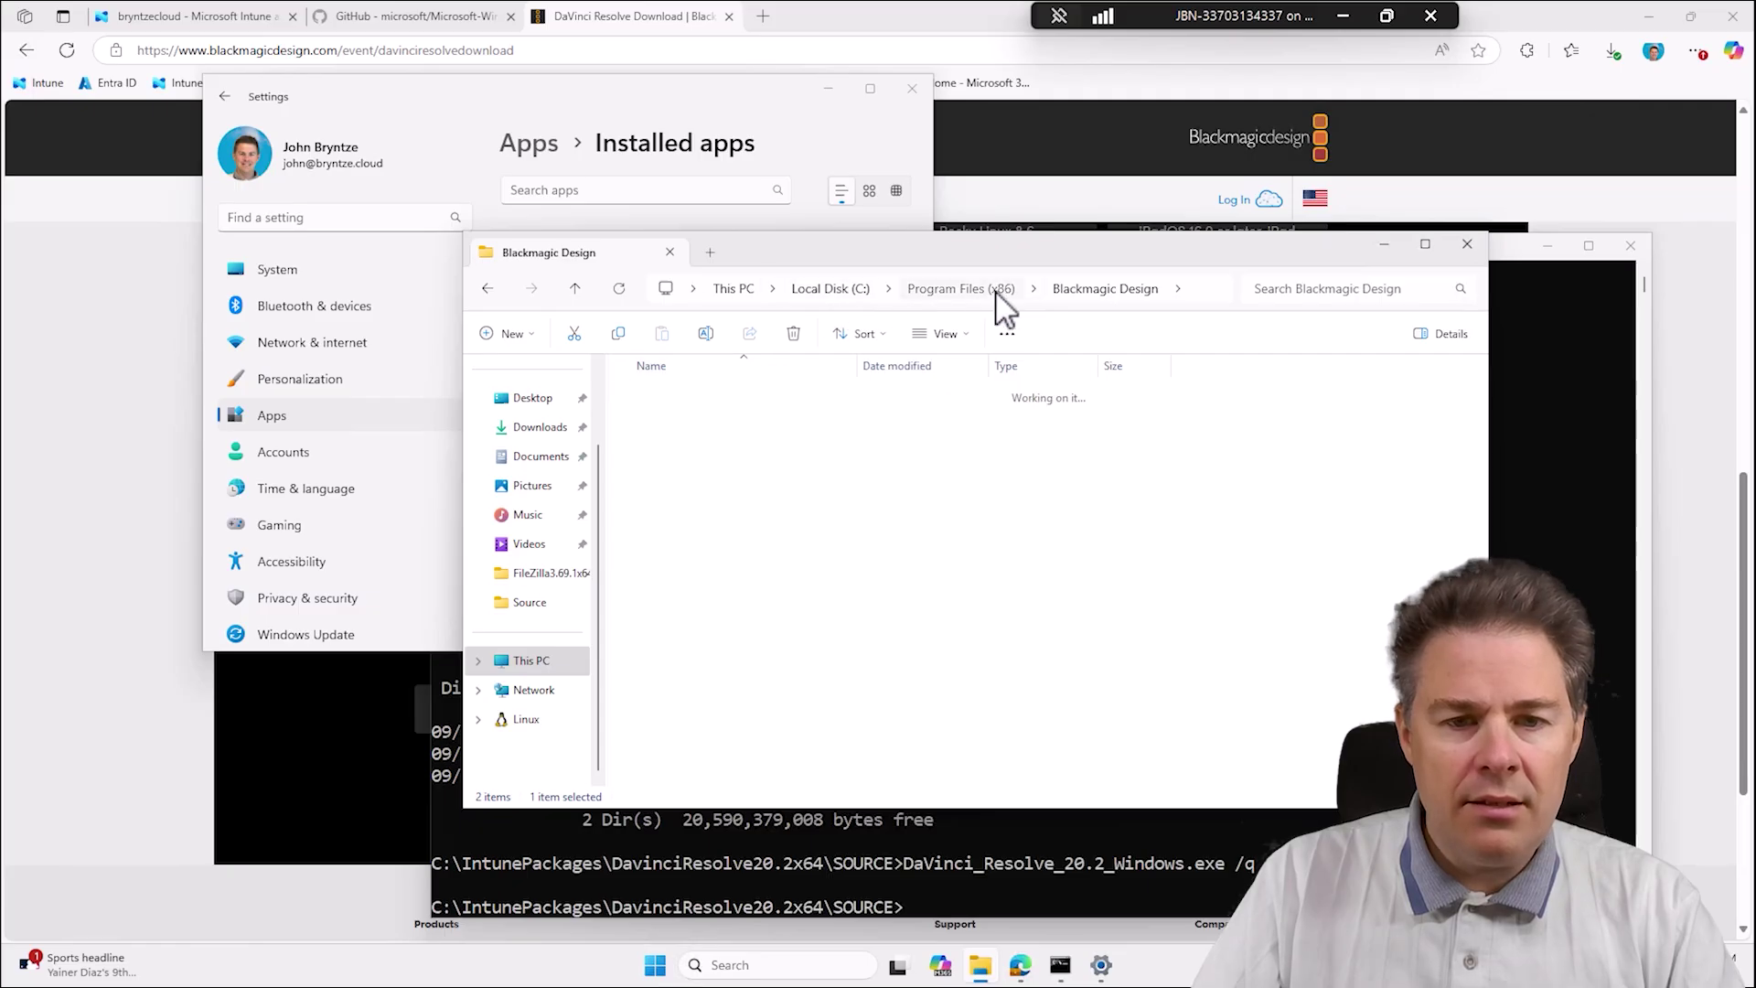
Navigate to C:\Program Files\Blackmagic Design\DaVinci Resolve and scroll through its 263 items.
{"action": "left_click", "coordinate": [821, 291]}
{"action": "double_click", "coordinate": [686, 521]}
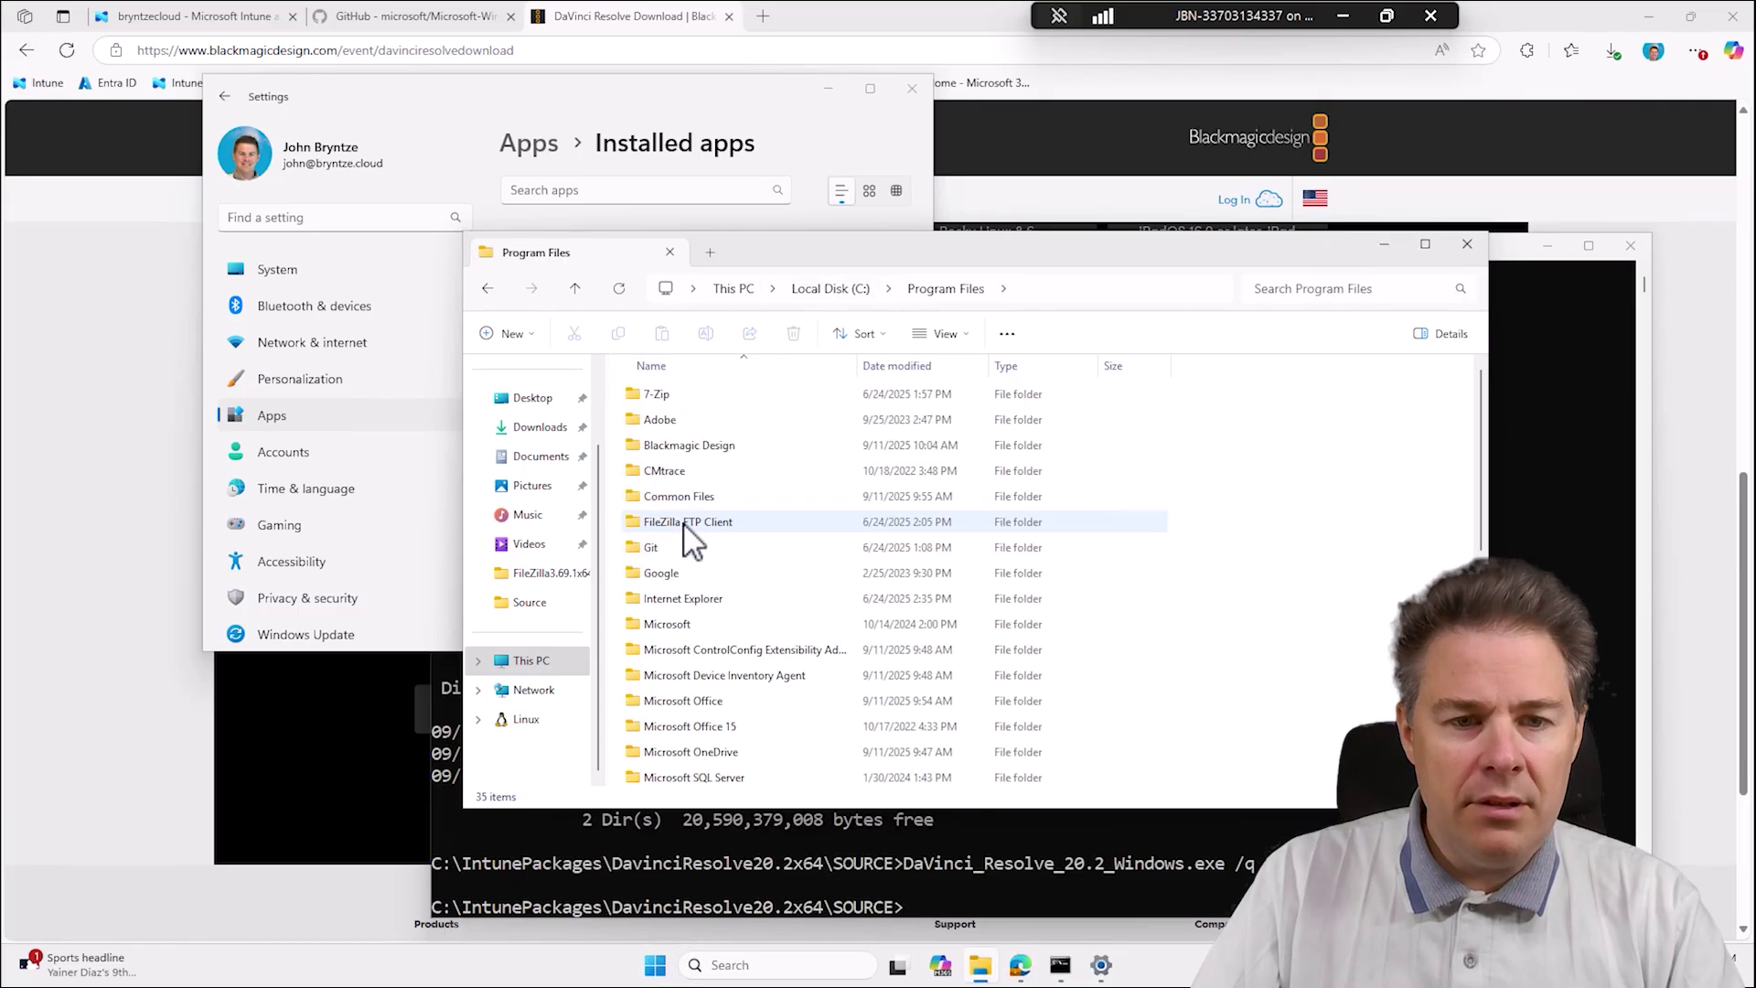
{"action": "double_click", "coordinate": [689, 446]}
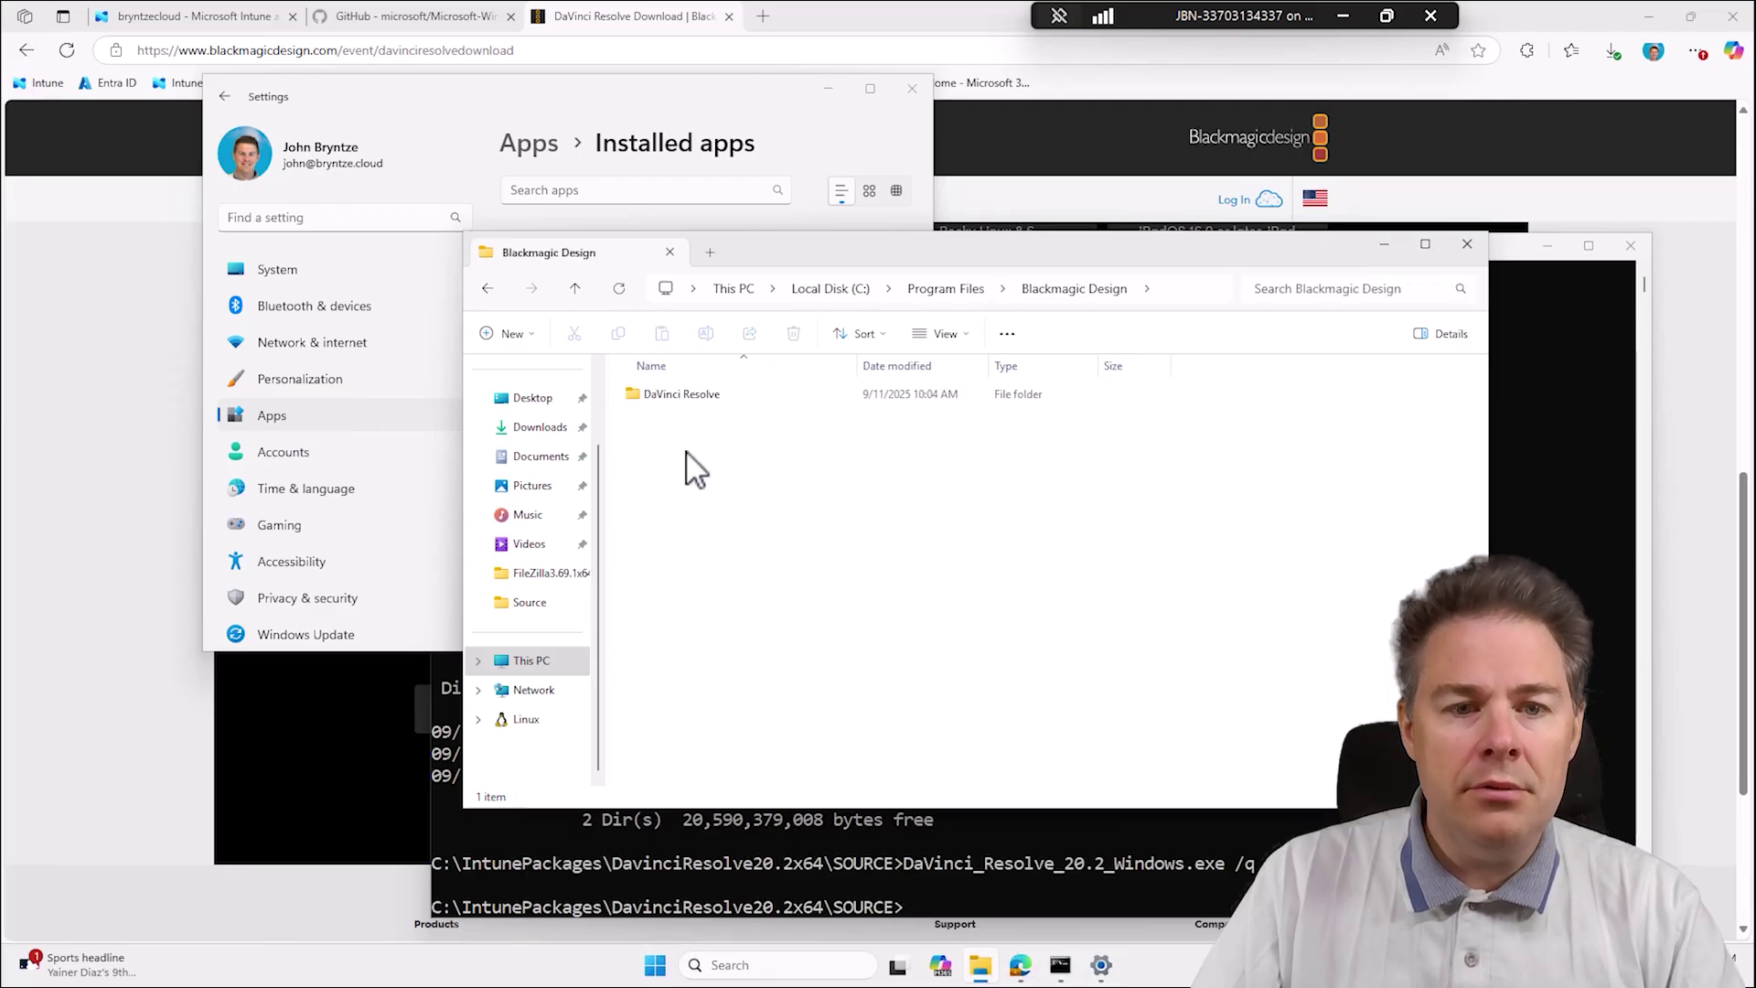
{"action": "mouse_move", "coordinate": [704, 416]}
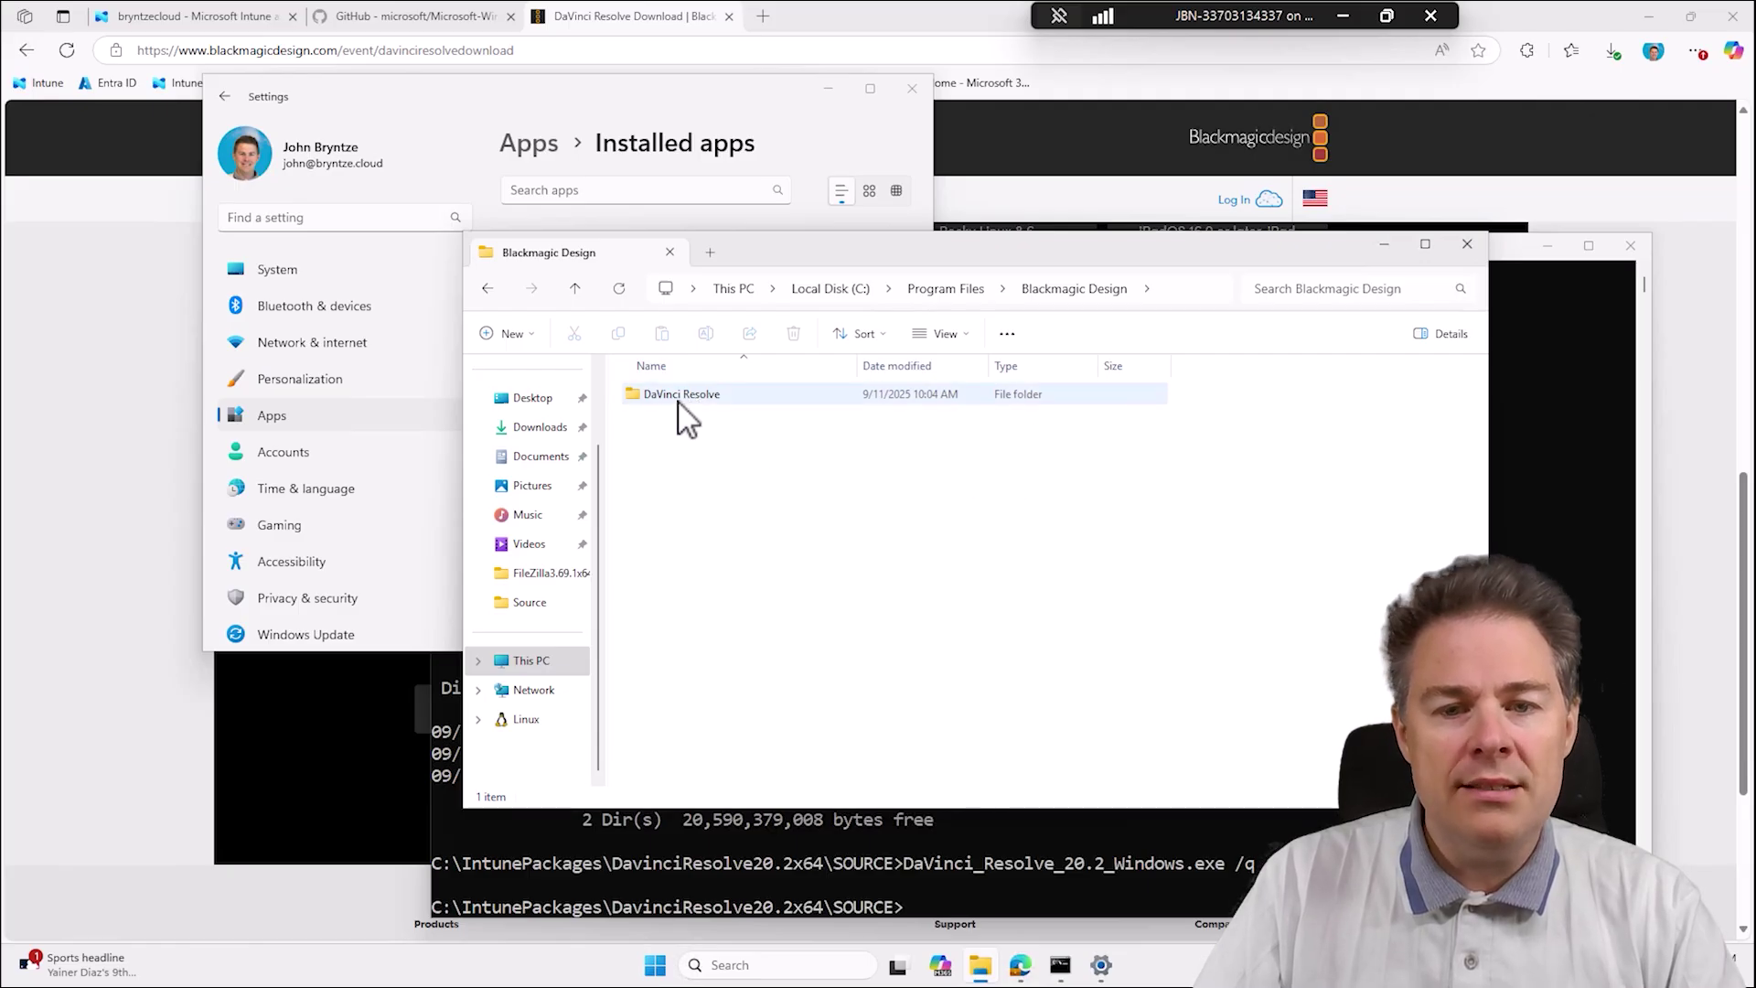
{"action": "double_click", "coordinate": [682, 396]}
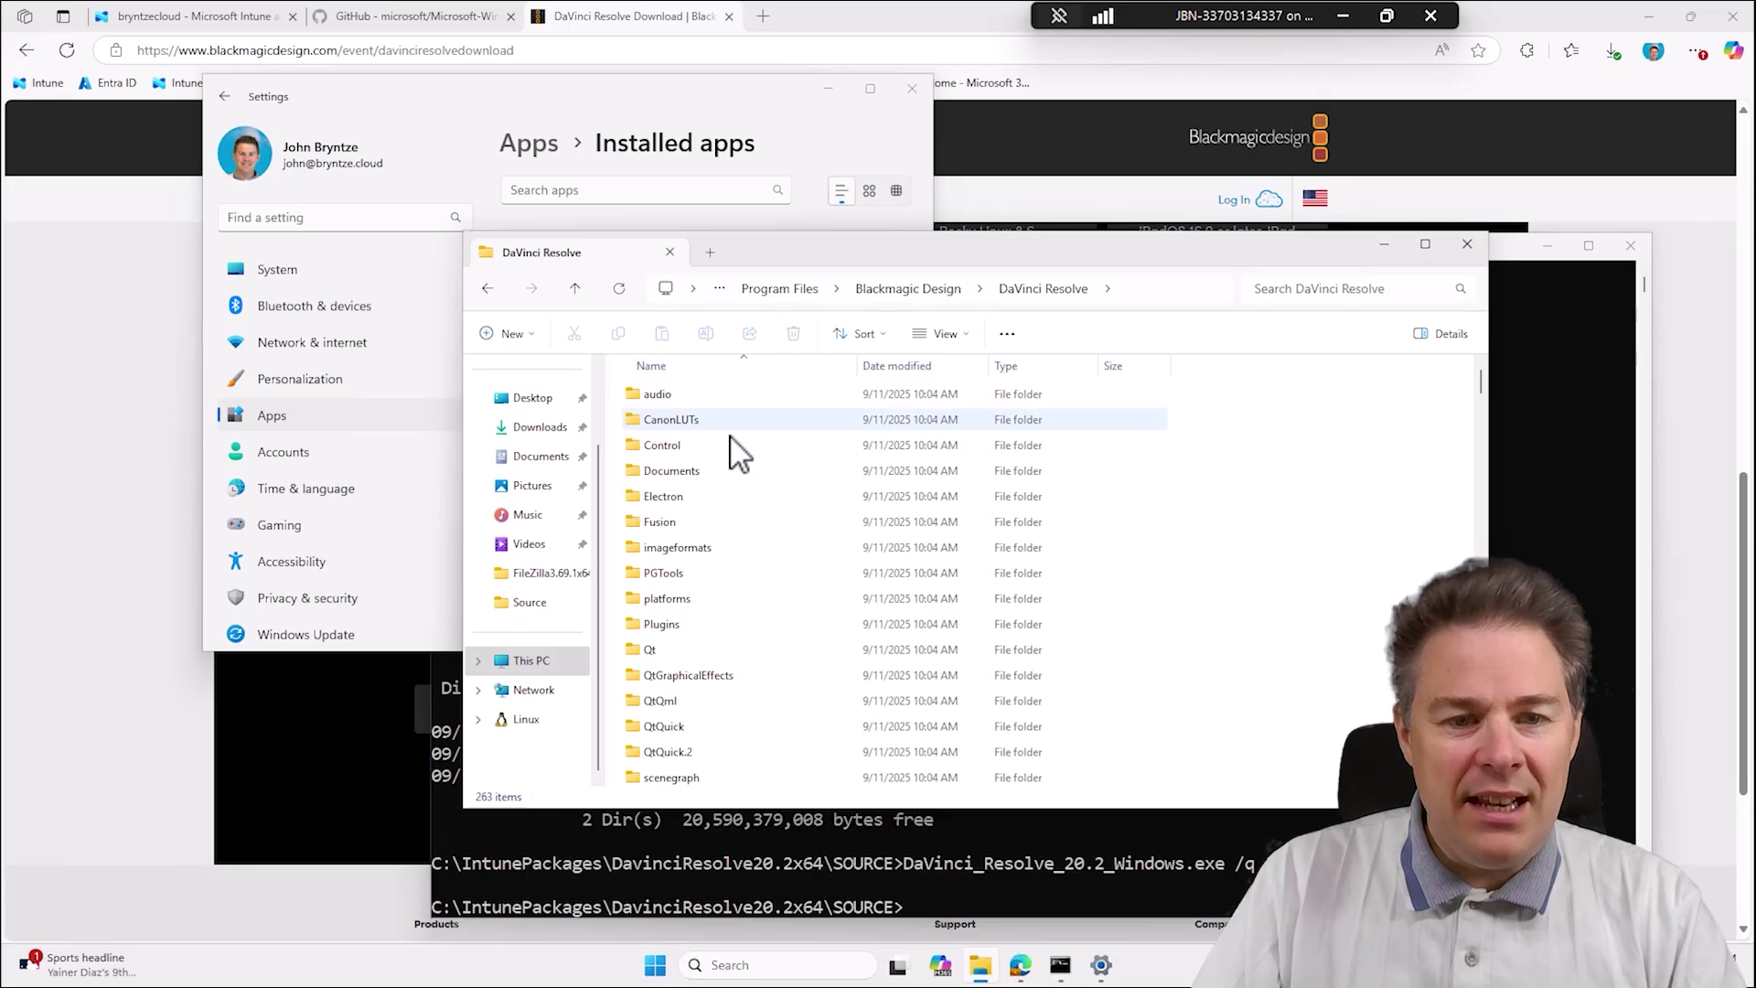
{"action": "scroll", "coordinate": [805, 521], "scroll_direction": "down", "scroll_amount": 8}
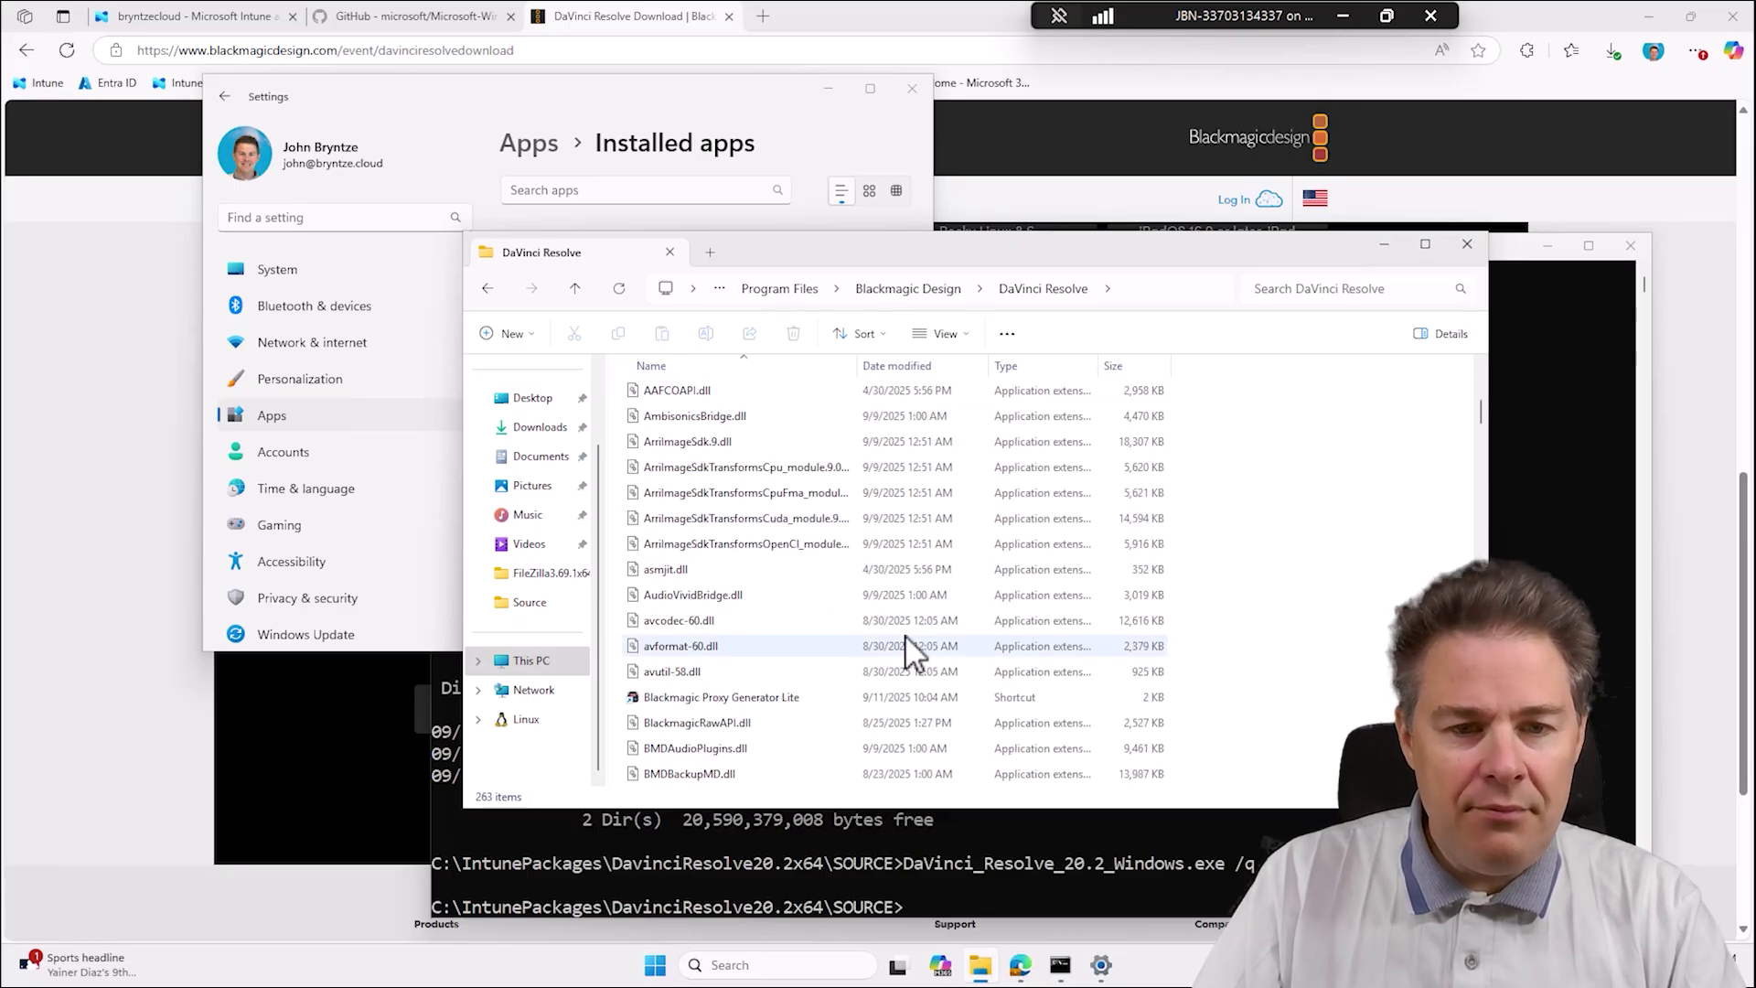
{"action": "scroll", "coordinate": [905, 637], "scroll_direction": "down", "scroll_amount": 3}
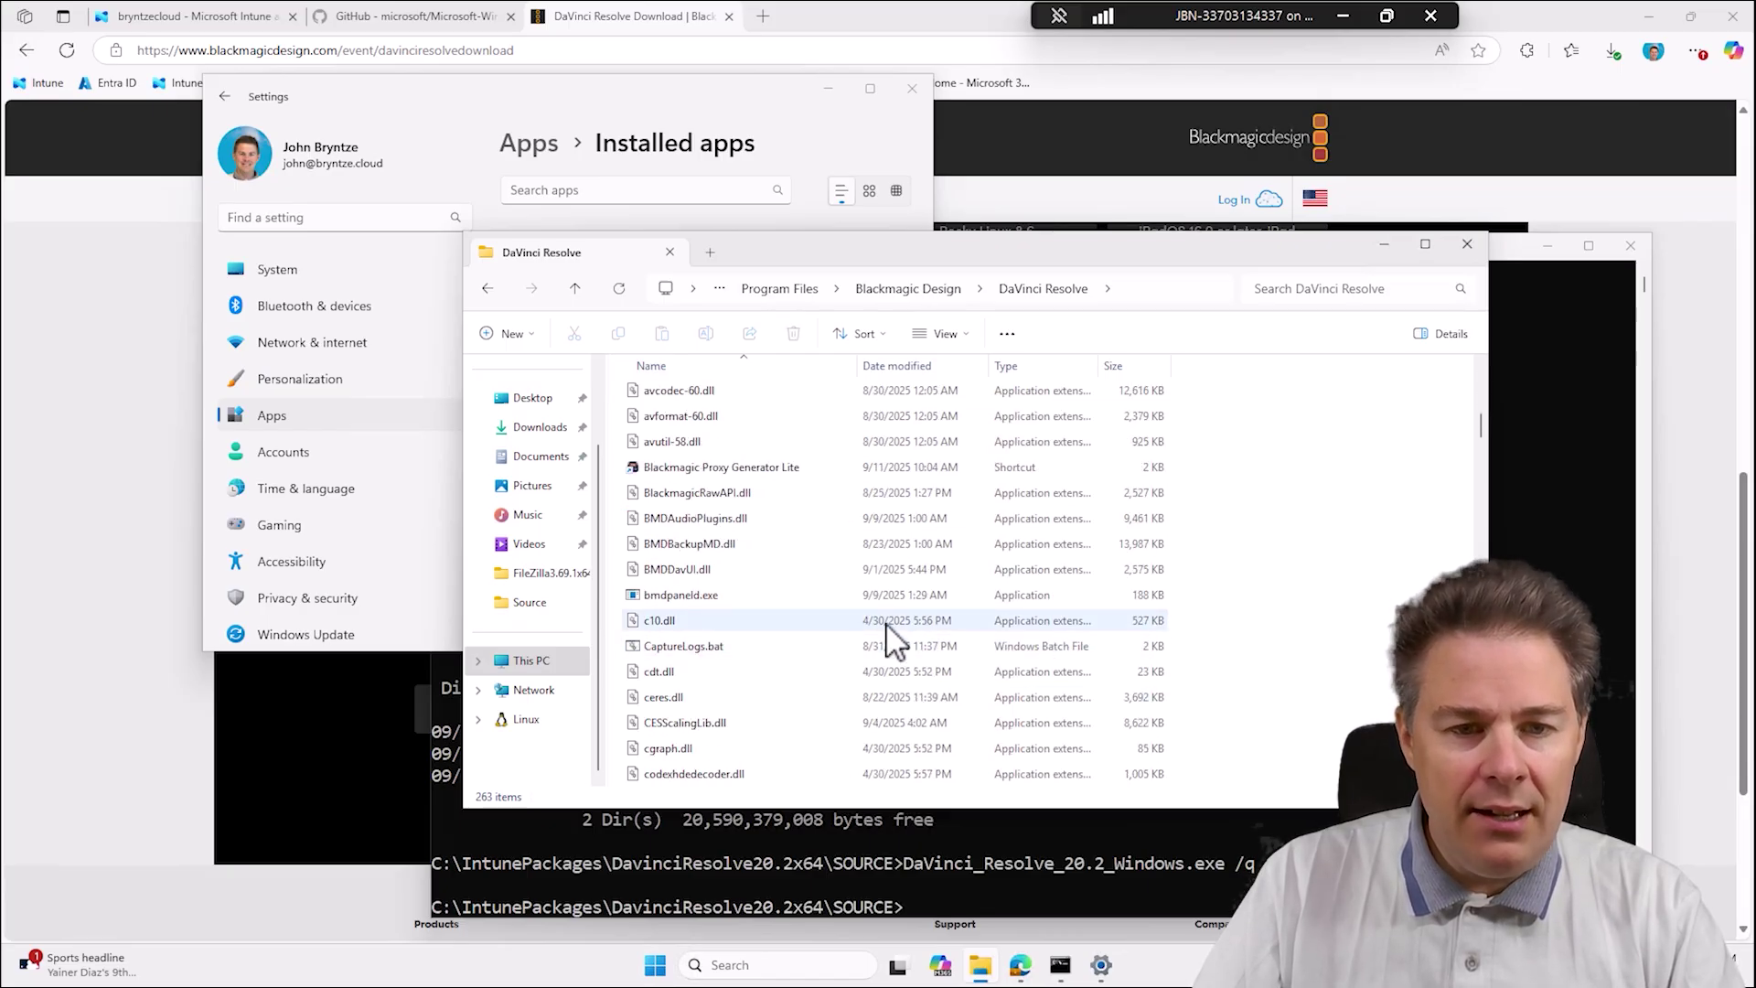
Search the DaVinci Resolve folder for *.exe and copy Resolve.exe's full path.
{"action": "left_click", "coordinate": [1344, 291]}
{"action": "type", "text": "*.exe"}
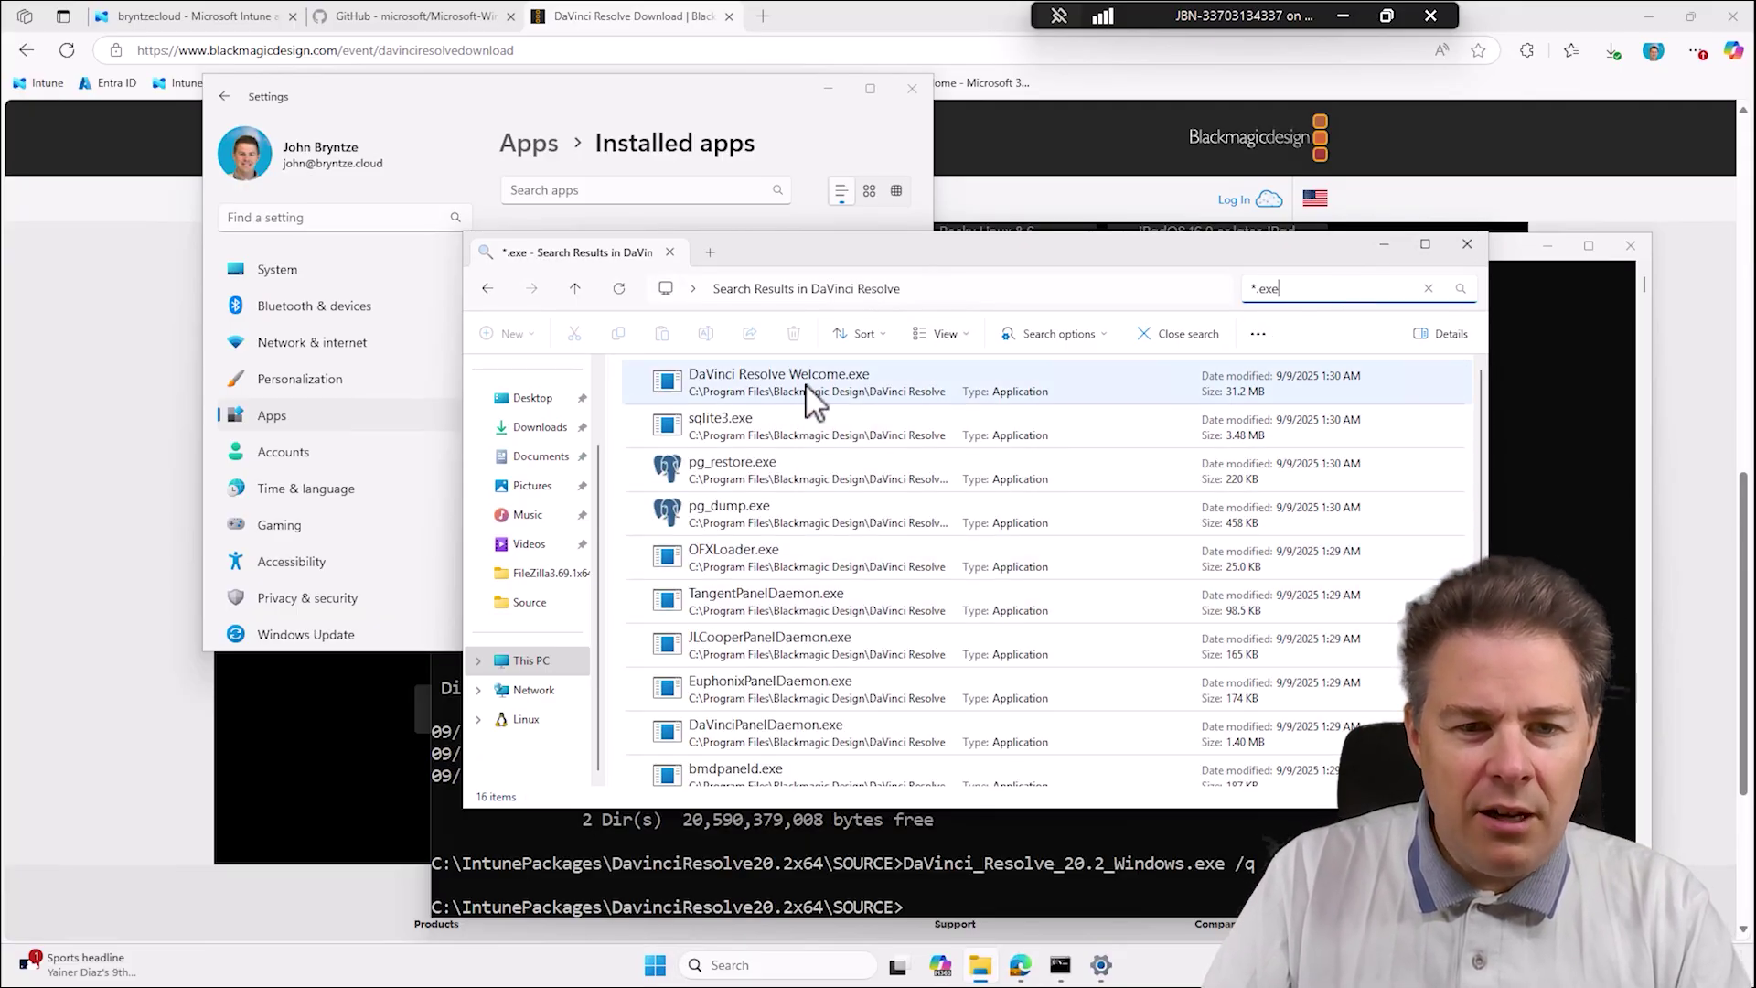
{"action": "scroll", "coordinate": [826, 558], "scroll_direction": "down", "scroll_amount": 2}
{"action": "scroll", "coordinate": [817, 544], "scroll_direction": "down", "scroll_amount": 1}
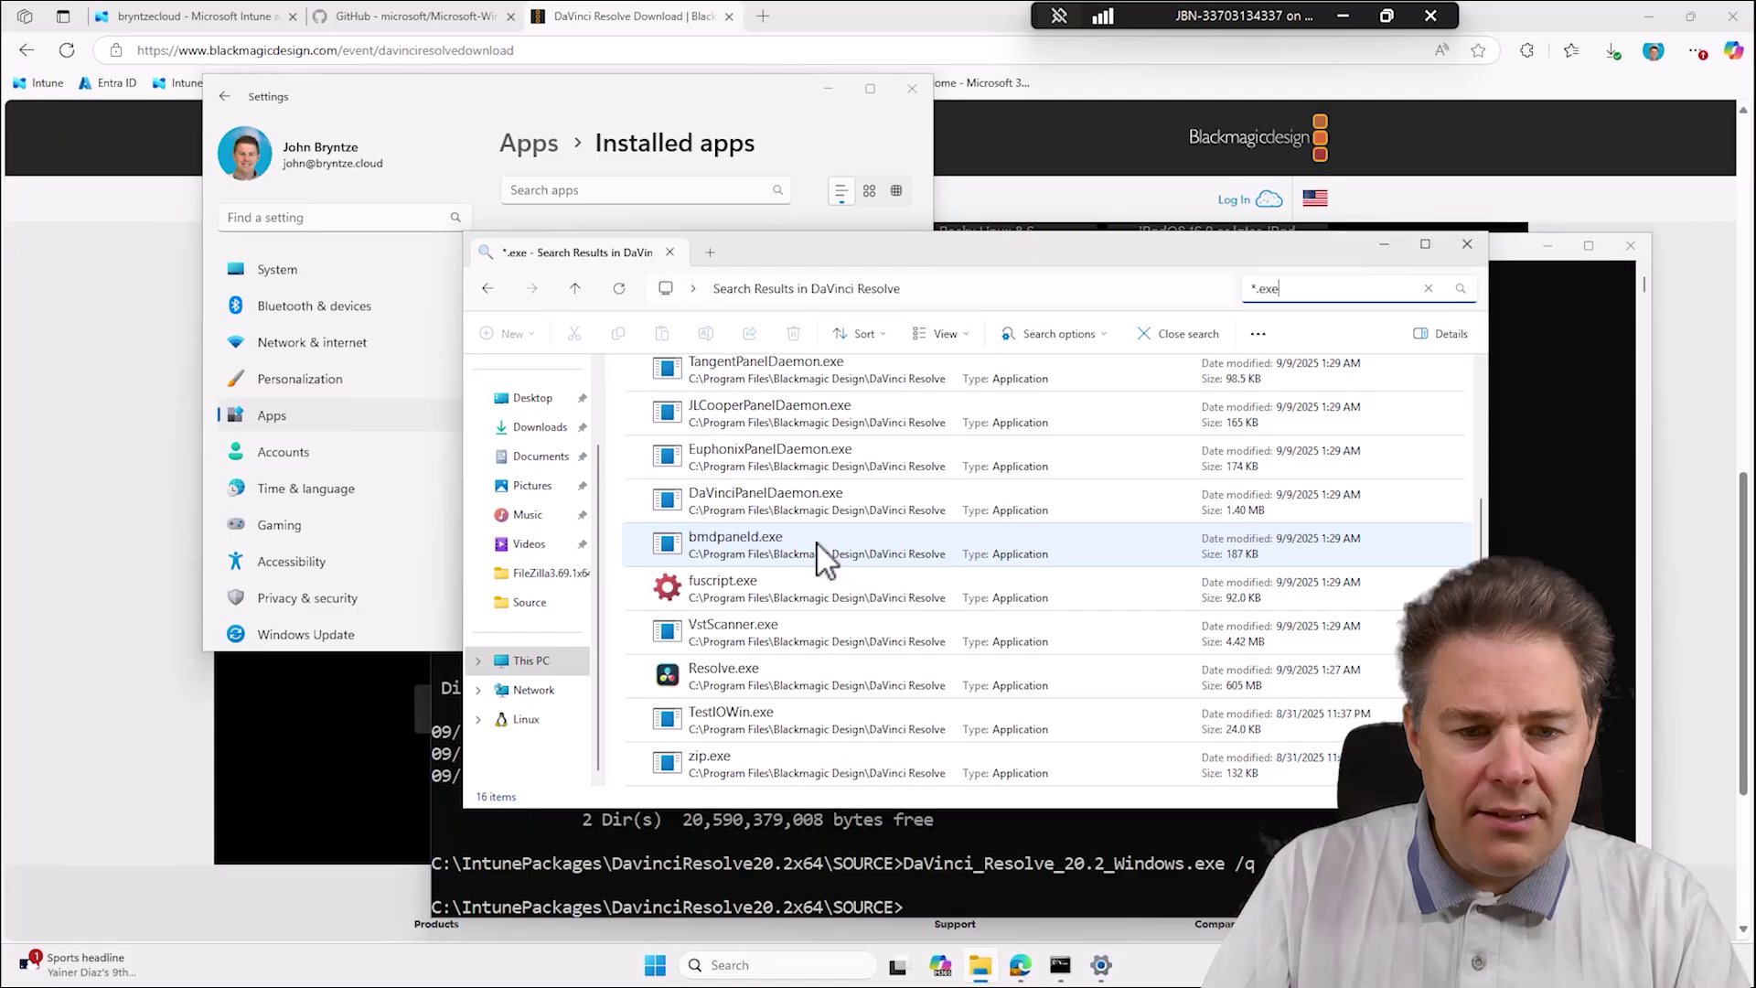
{"action": "left_click", "coordinate": [783, 679]}
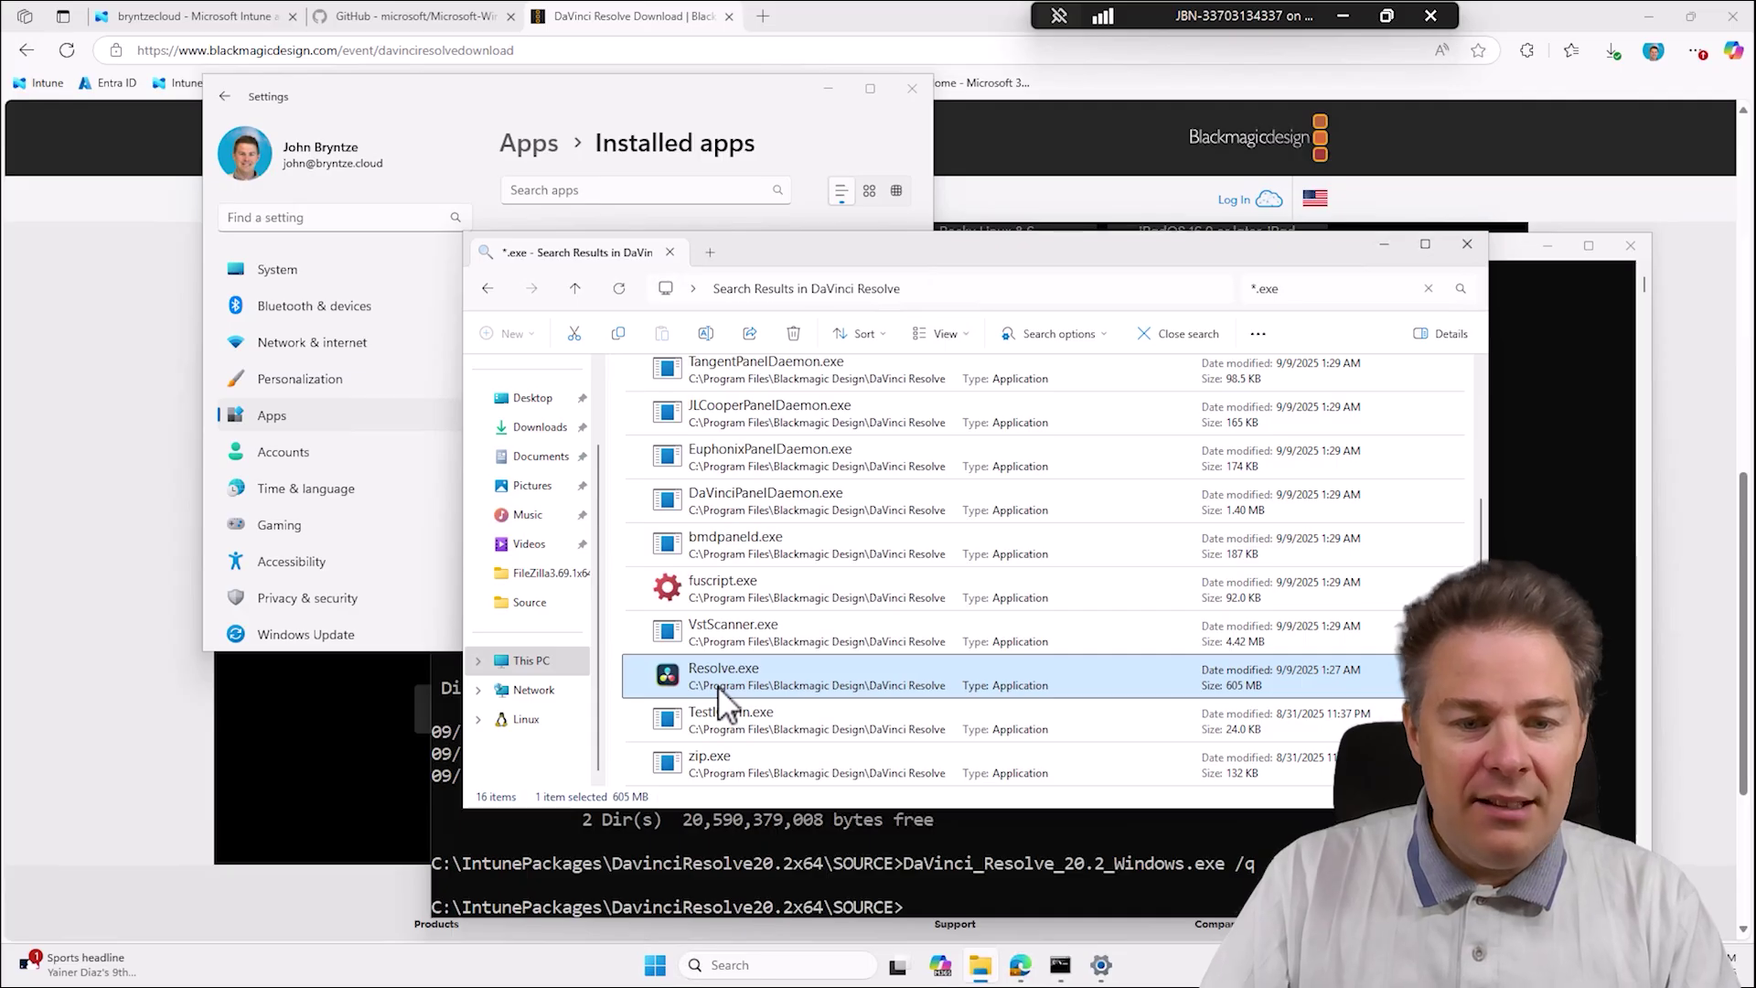
{"action": "right_click", "coordinate": [722, 699]}
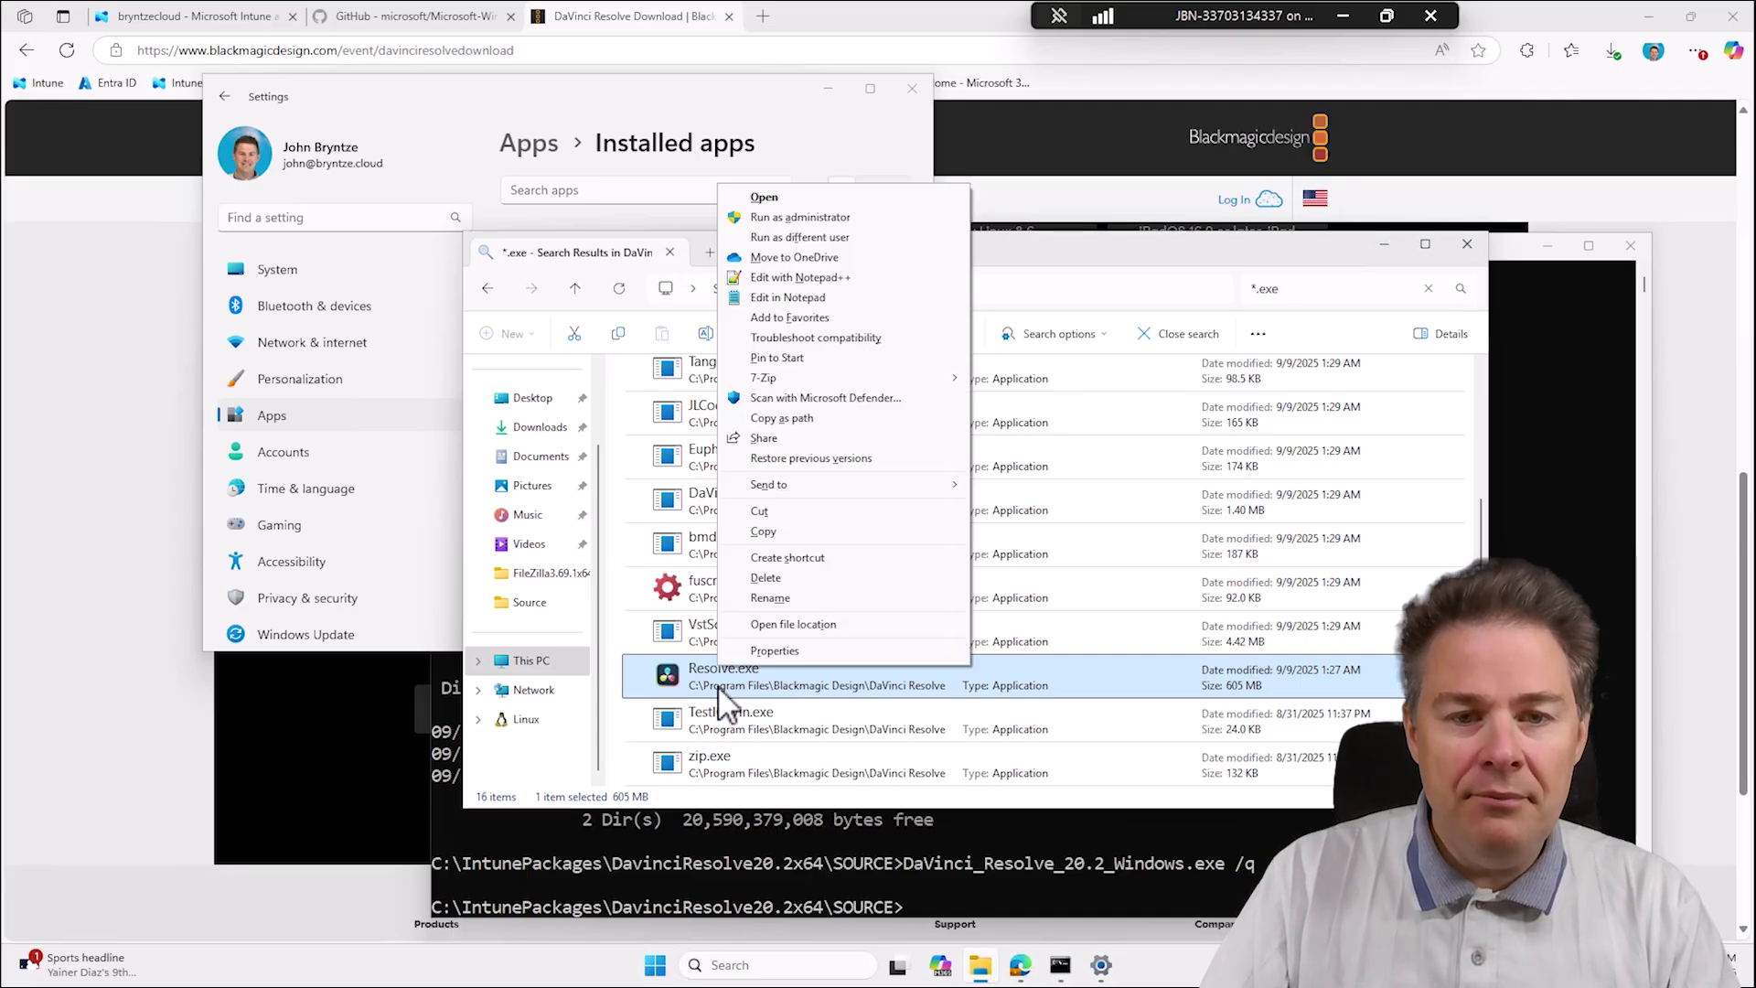
{"action": "left_click", "coordinate": [849, 420]}
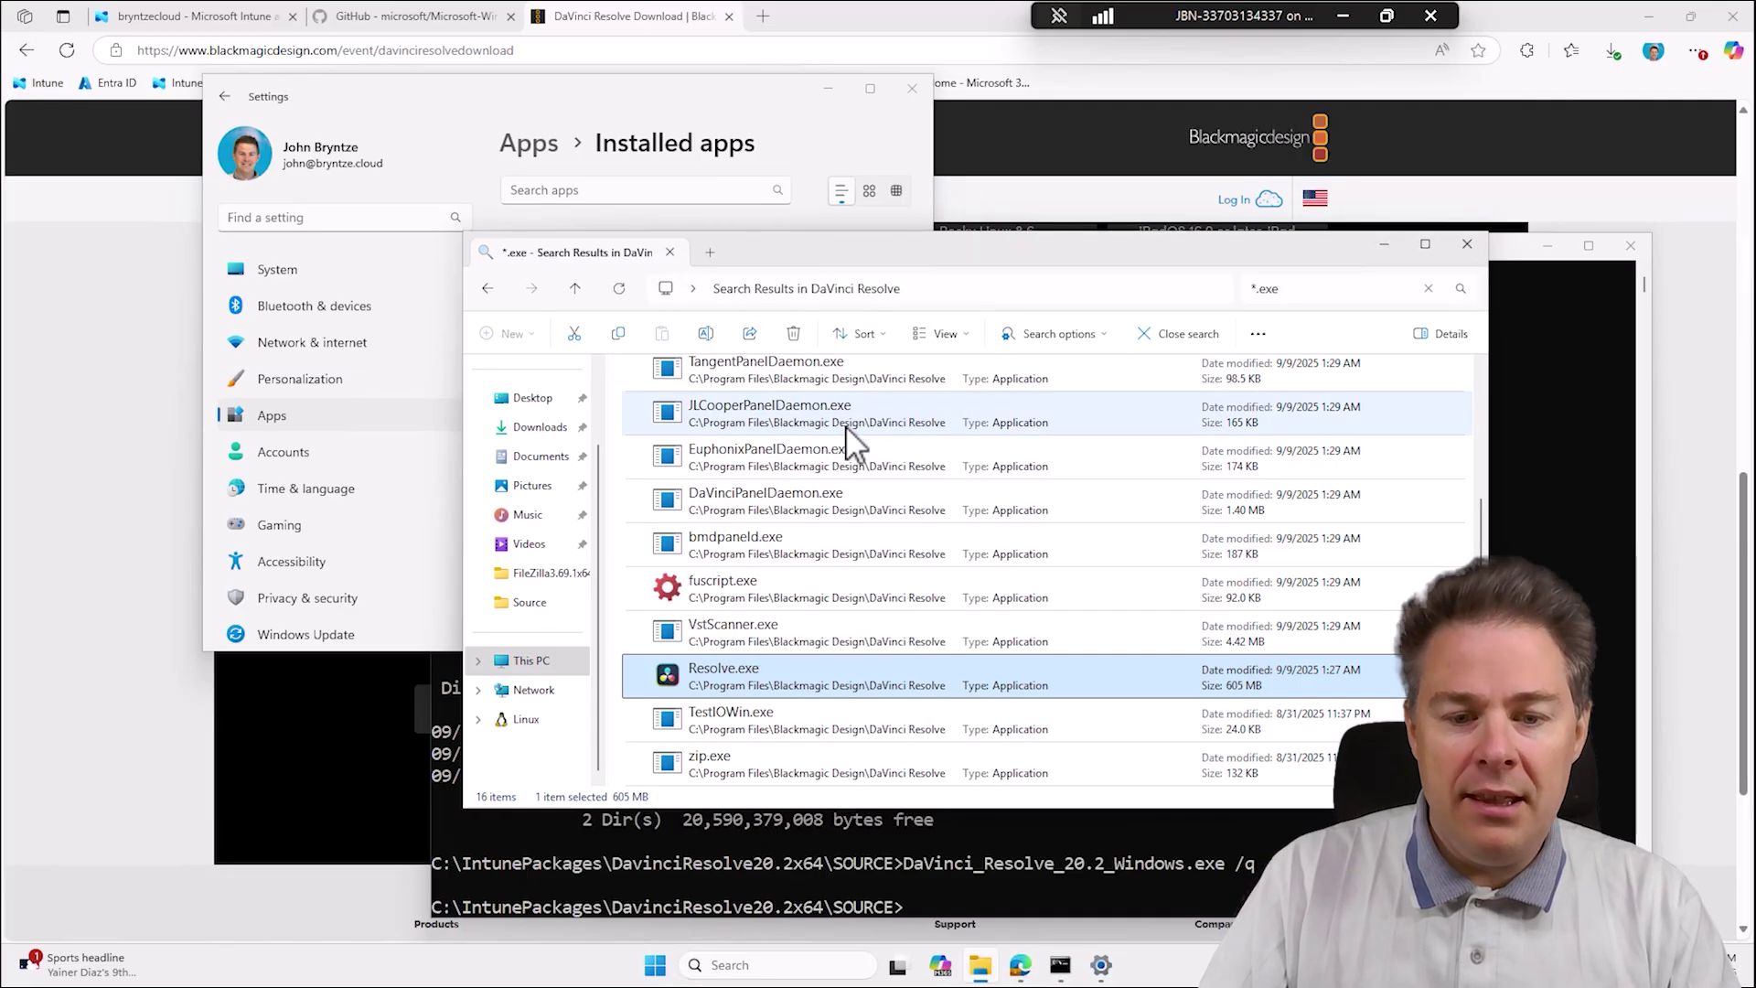
{"action": "left_click", "coordinate": [655, 966]}
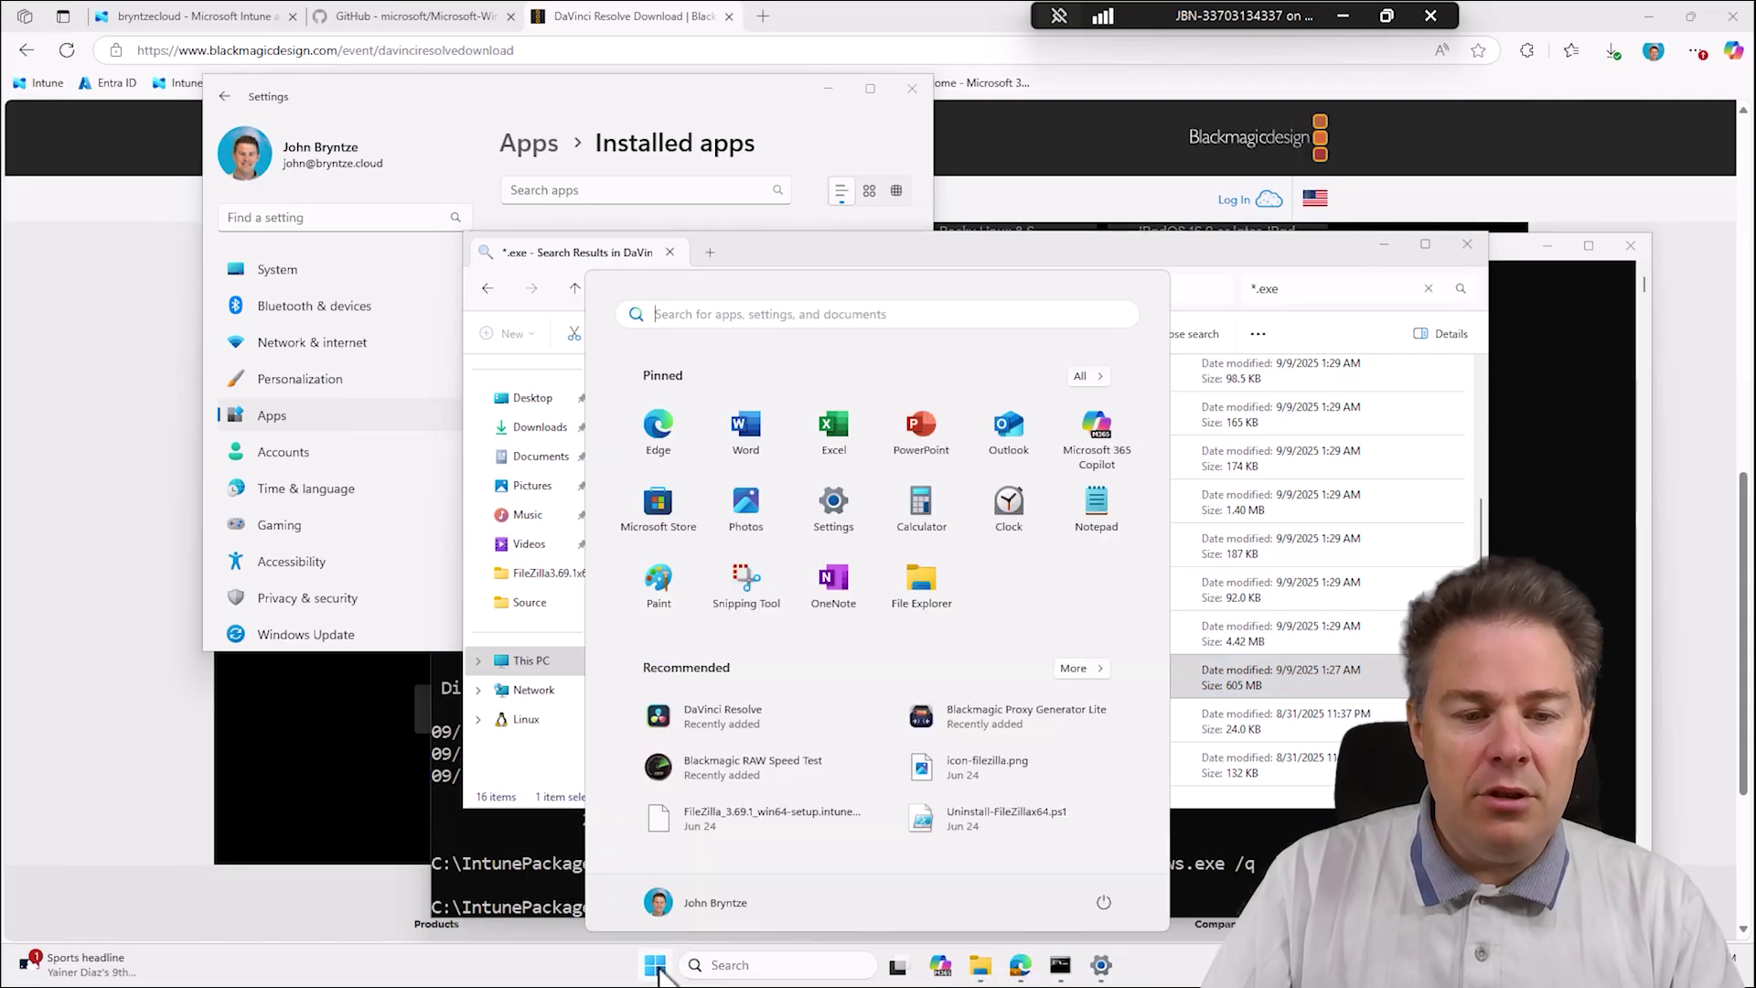
Paste the Resolve.exe path into a new Notepad++ document and decline the update offer.
{"action": "type", "text": "notepad++"}
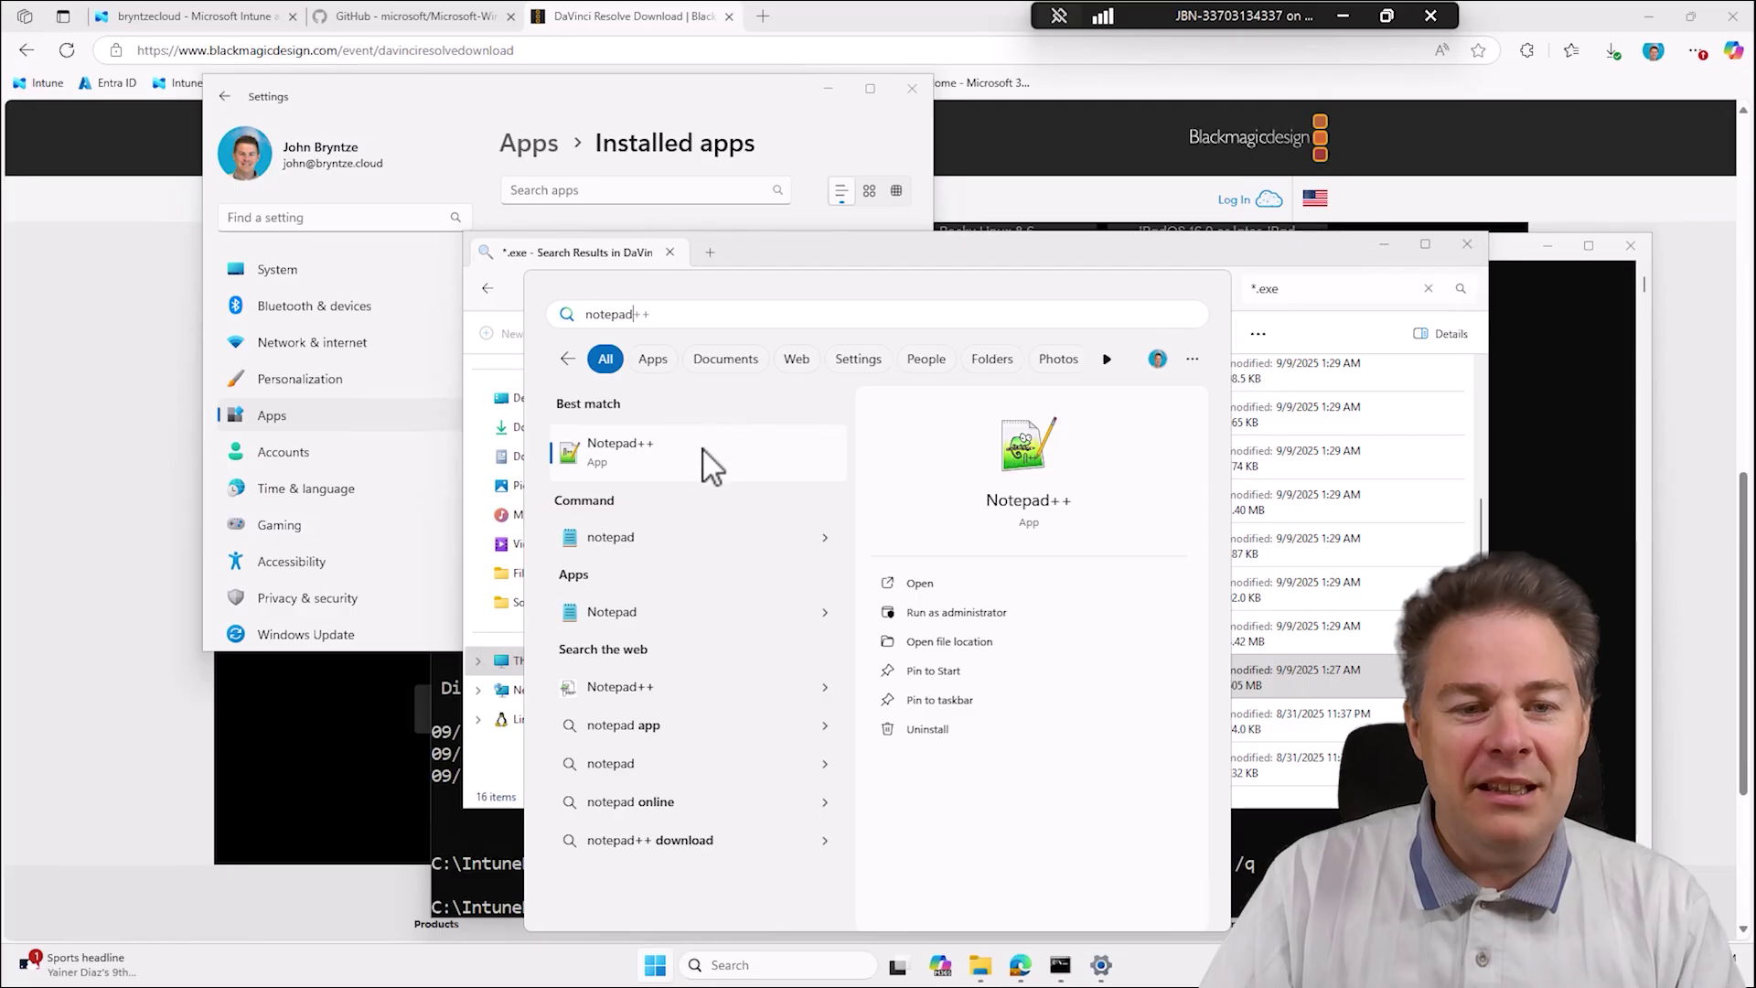
{"action": "left_click", "coordinate": [711, 462]}
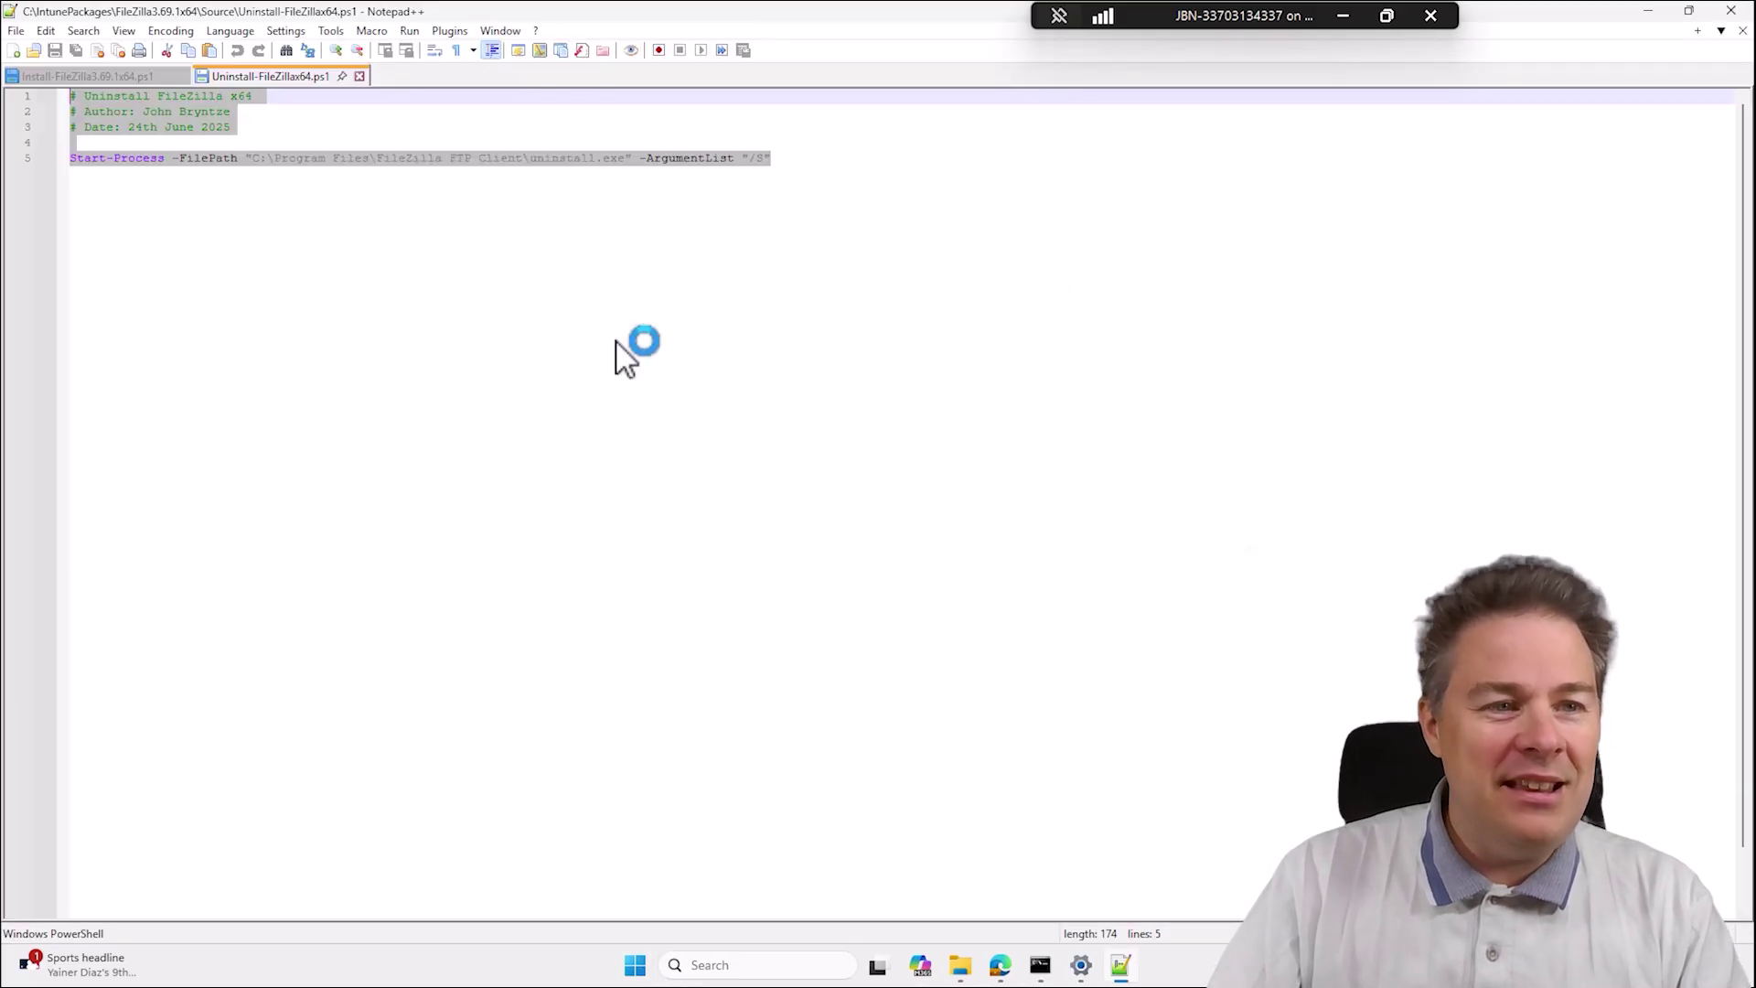
{"action": "key", "text": "ctrl+n"}
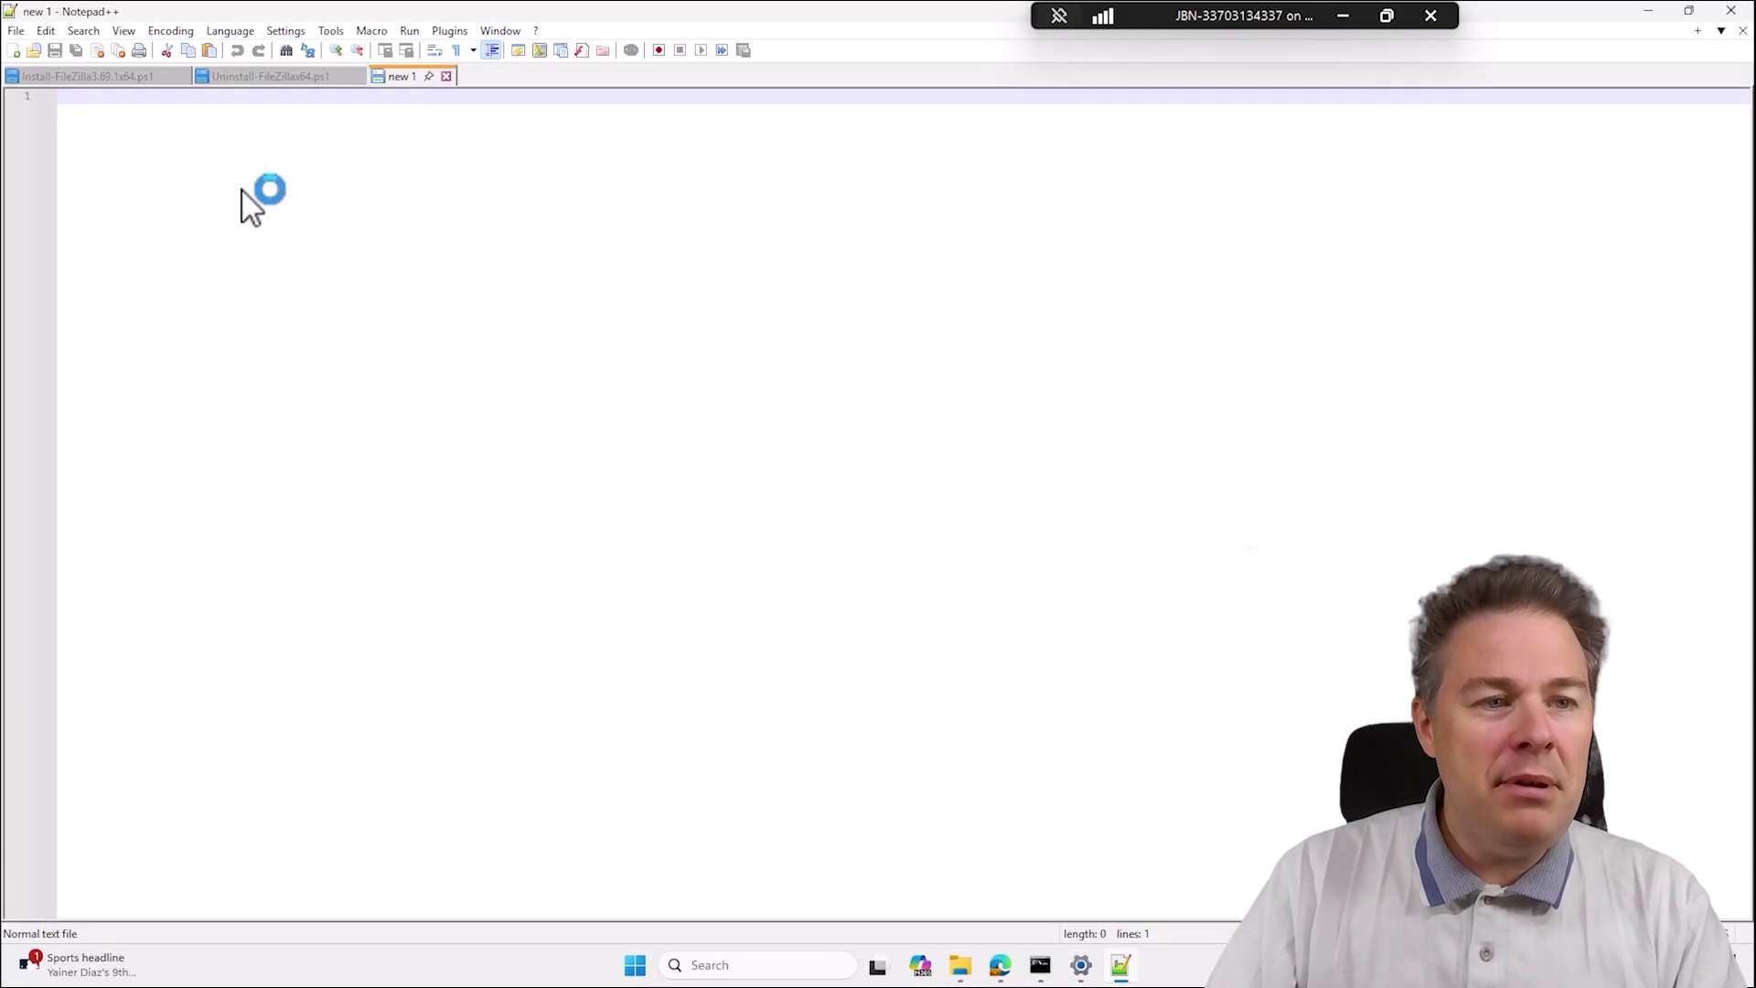
{"action": "type", "text": "\"C:\\Program Files\\Blackmagic Design\\DaVinci Resolve\\Resolve.exe\""}
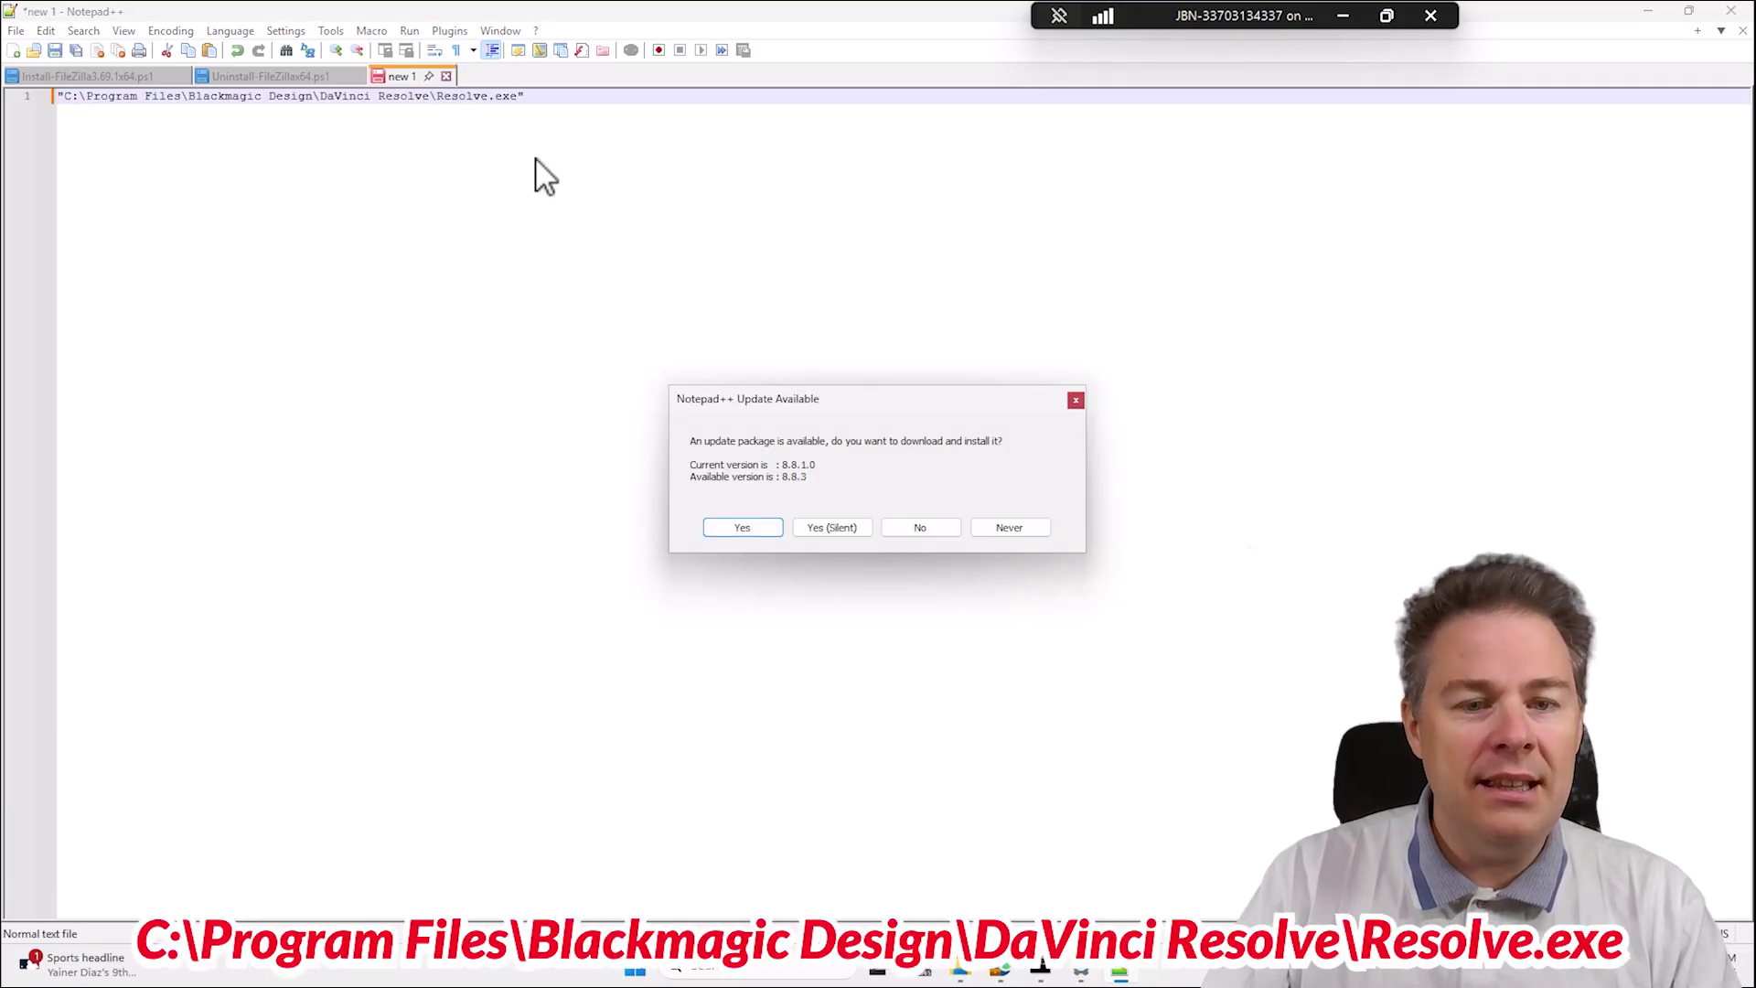
{"action": "left_click", "coordinate": [920, 527]}
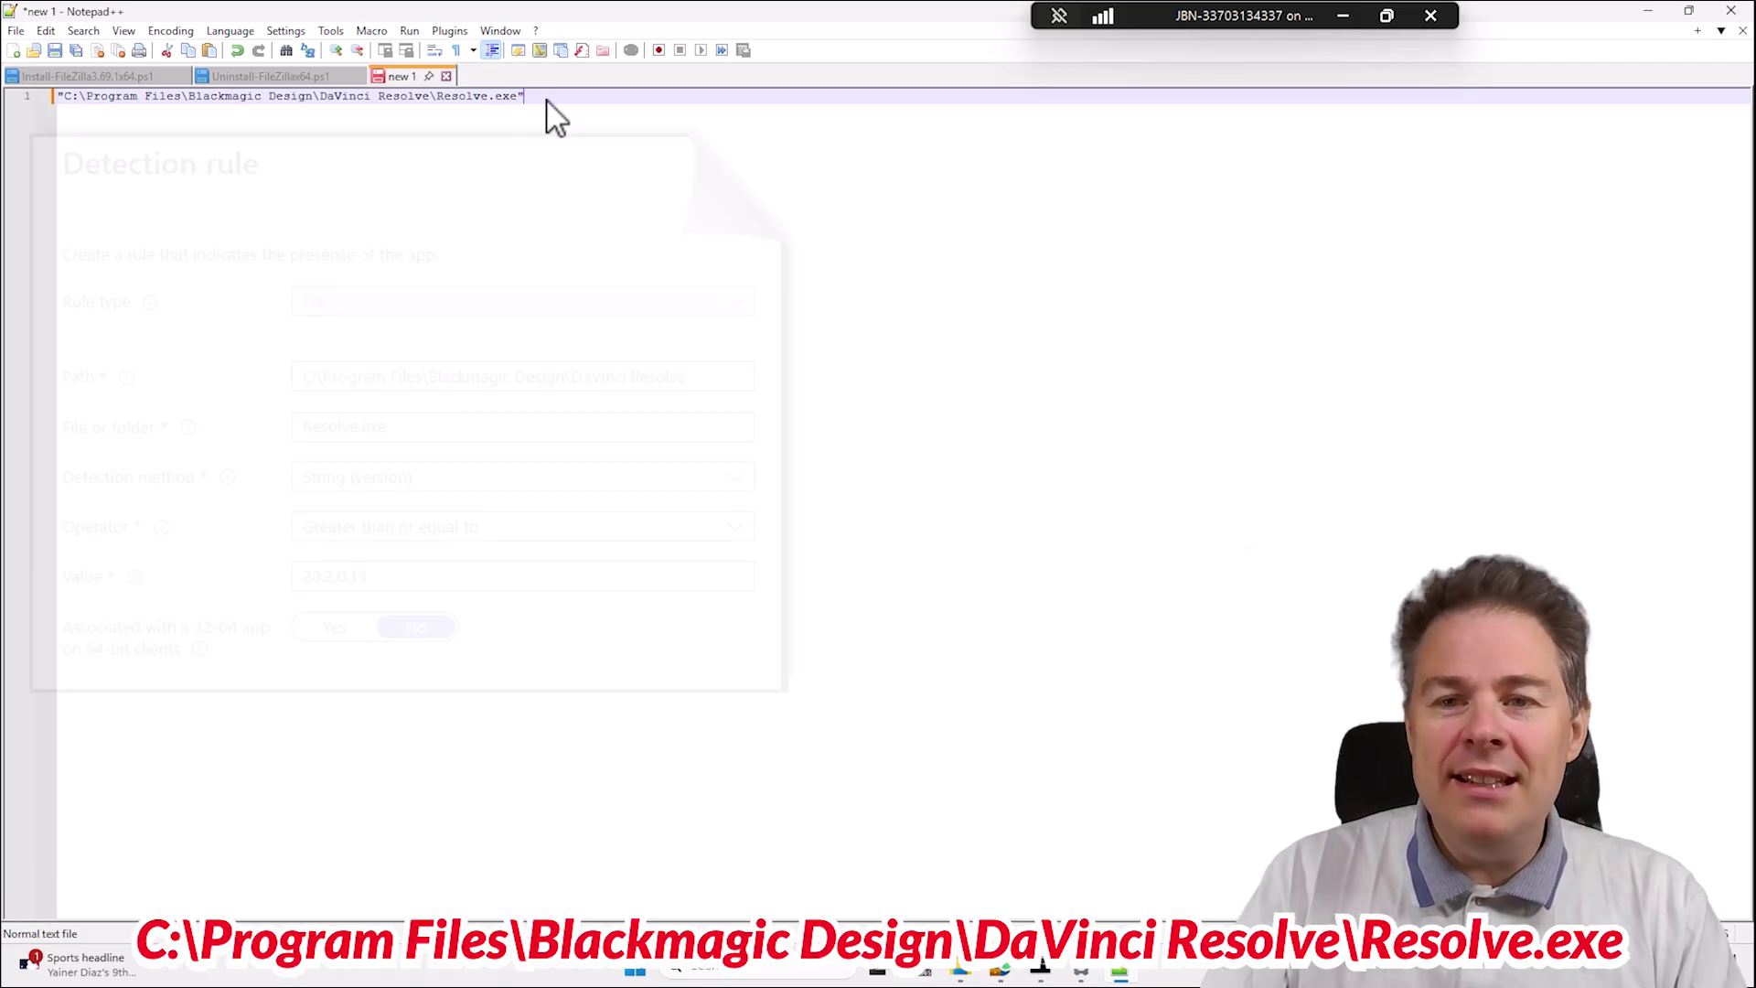
Review the pasted path on line 1, selecting the Resolve.exe file name and path portions.
{"action": "left_click_drag", "start_coordinate": [557, 106], "coordinate": [45, 84]}
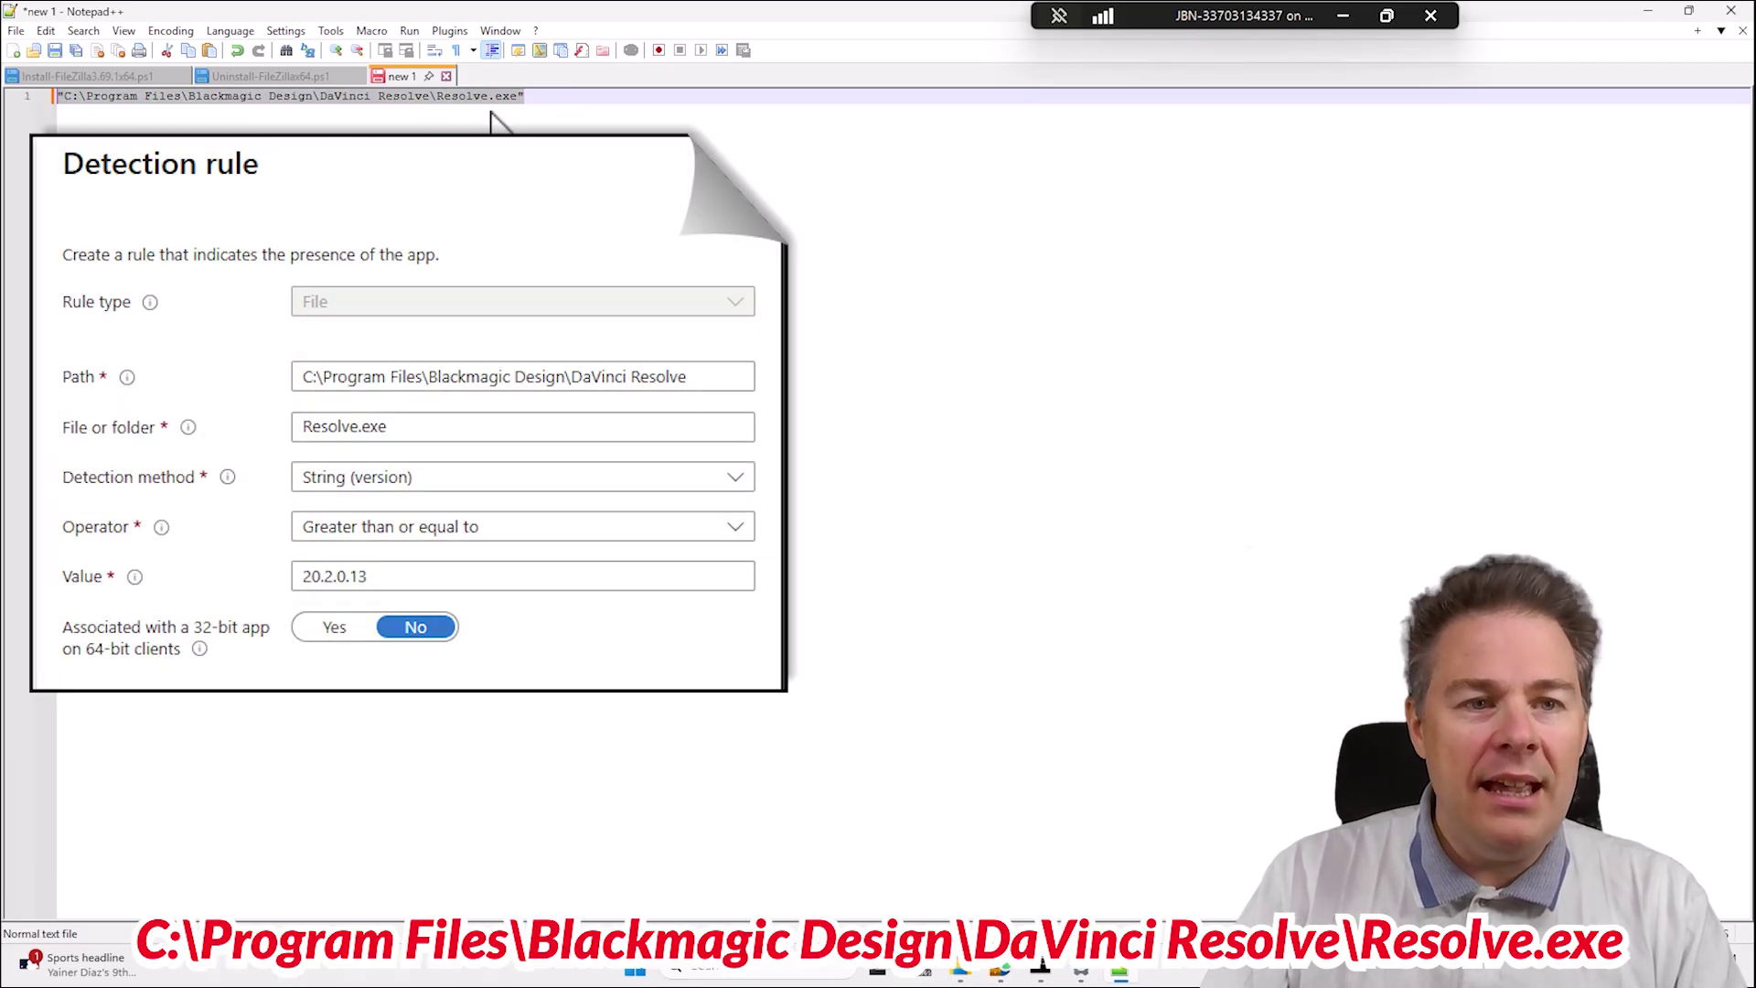
{"action": "left_click_drag", "start_coordinate": [439, 95], "coordinate": [539, 112]}
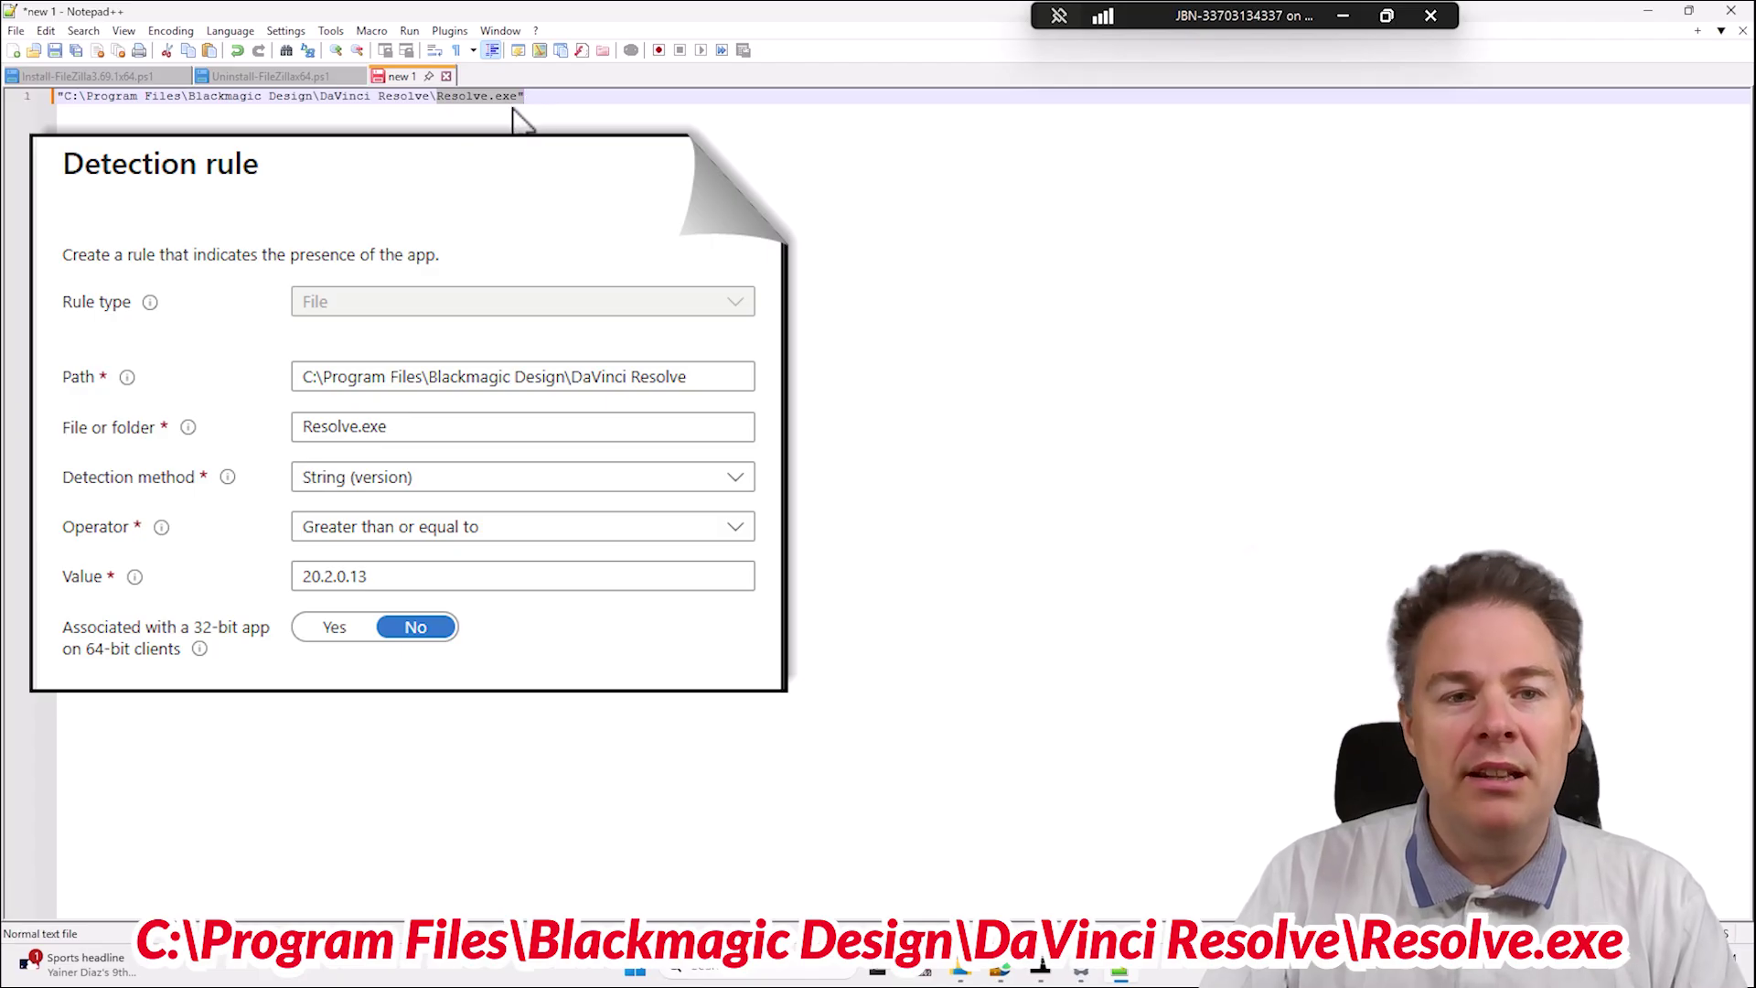
{"action": "left_click", "coordinate": [517, 102]}
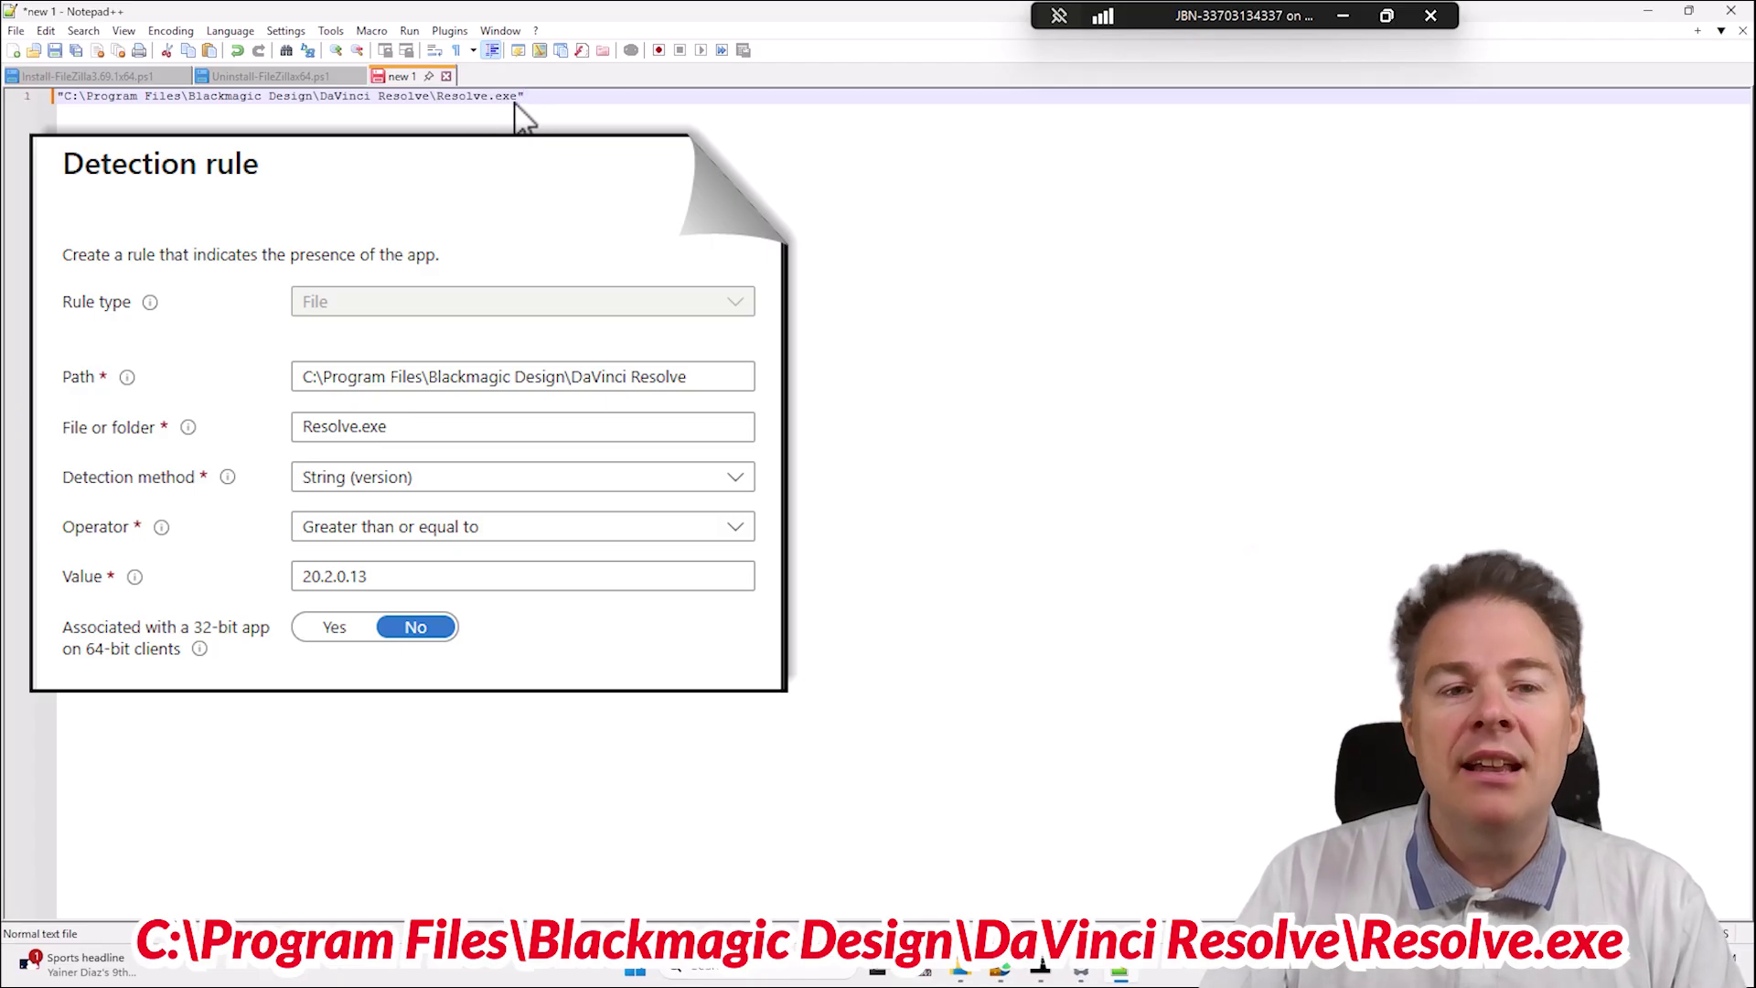
{"action": "left_click_drag", "start_coordinate": [558, 111], "coordinate": [90, 83]}
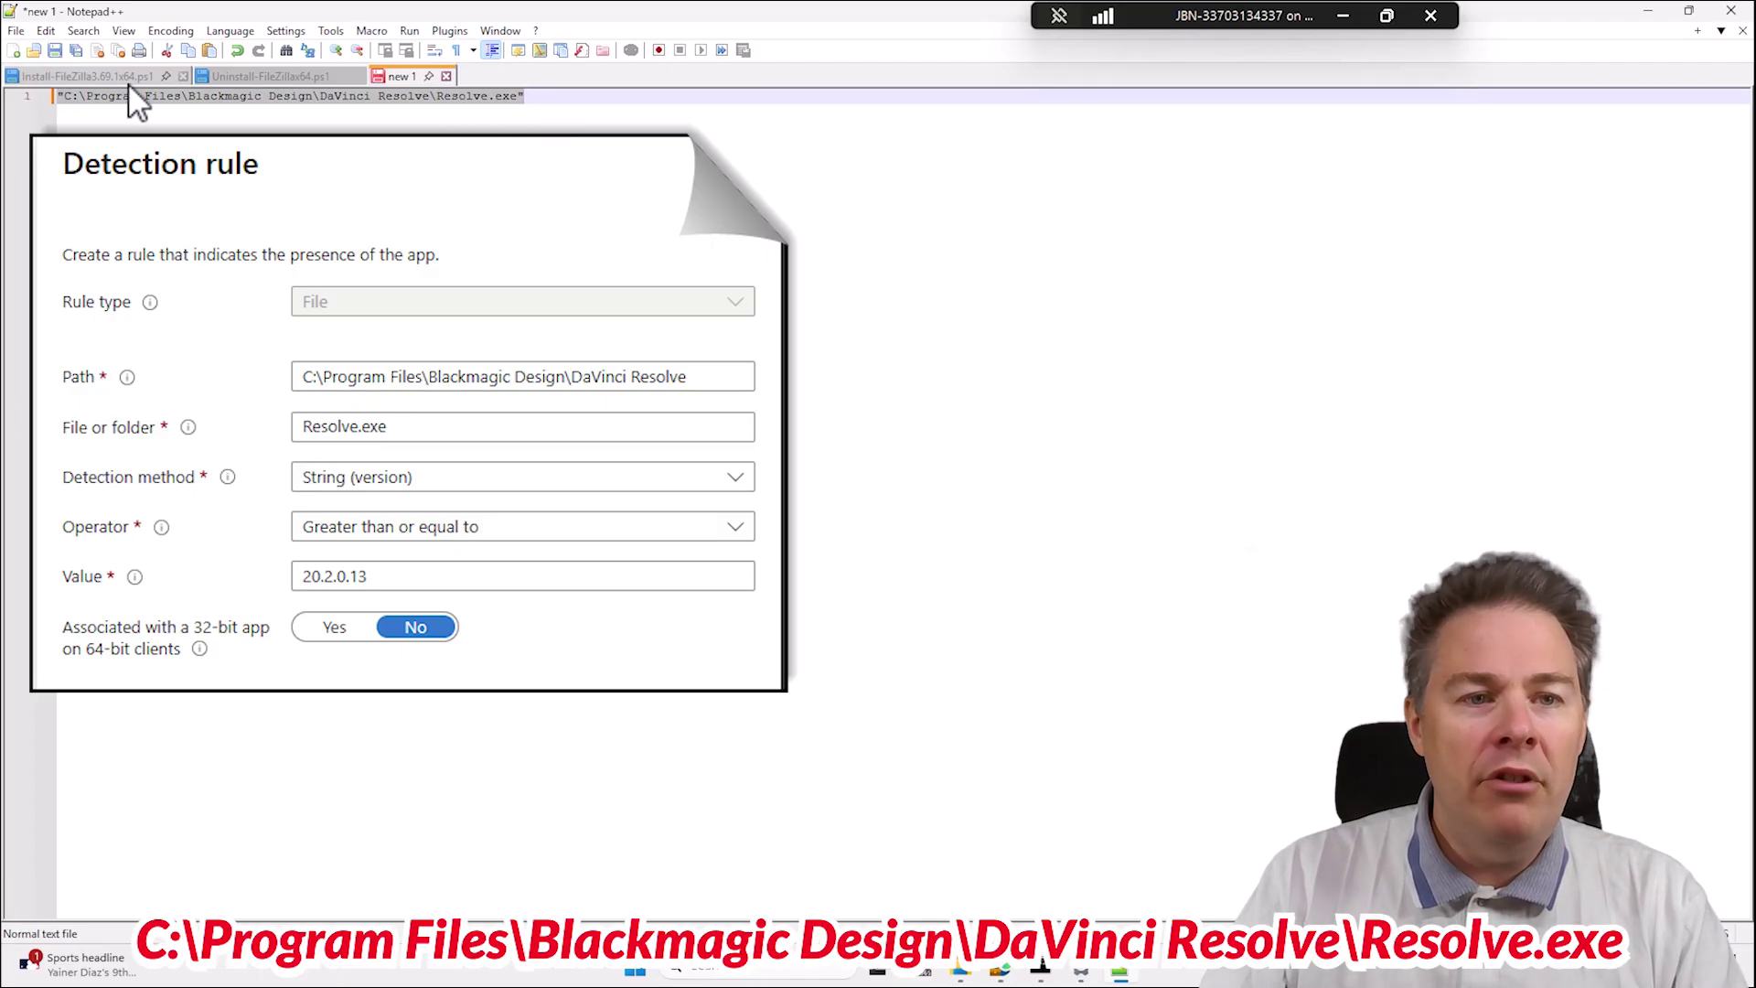
{"action": "left_click", "coordinate": [512, 103]}
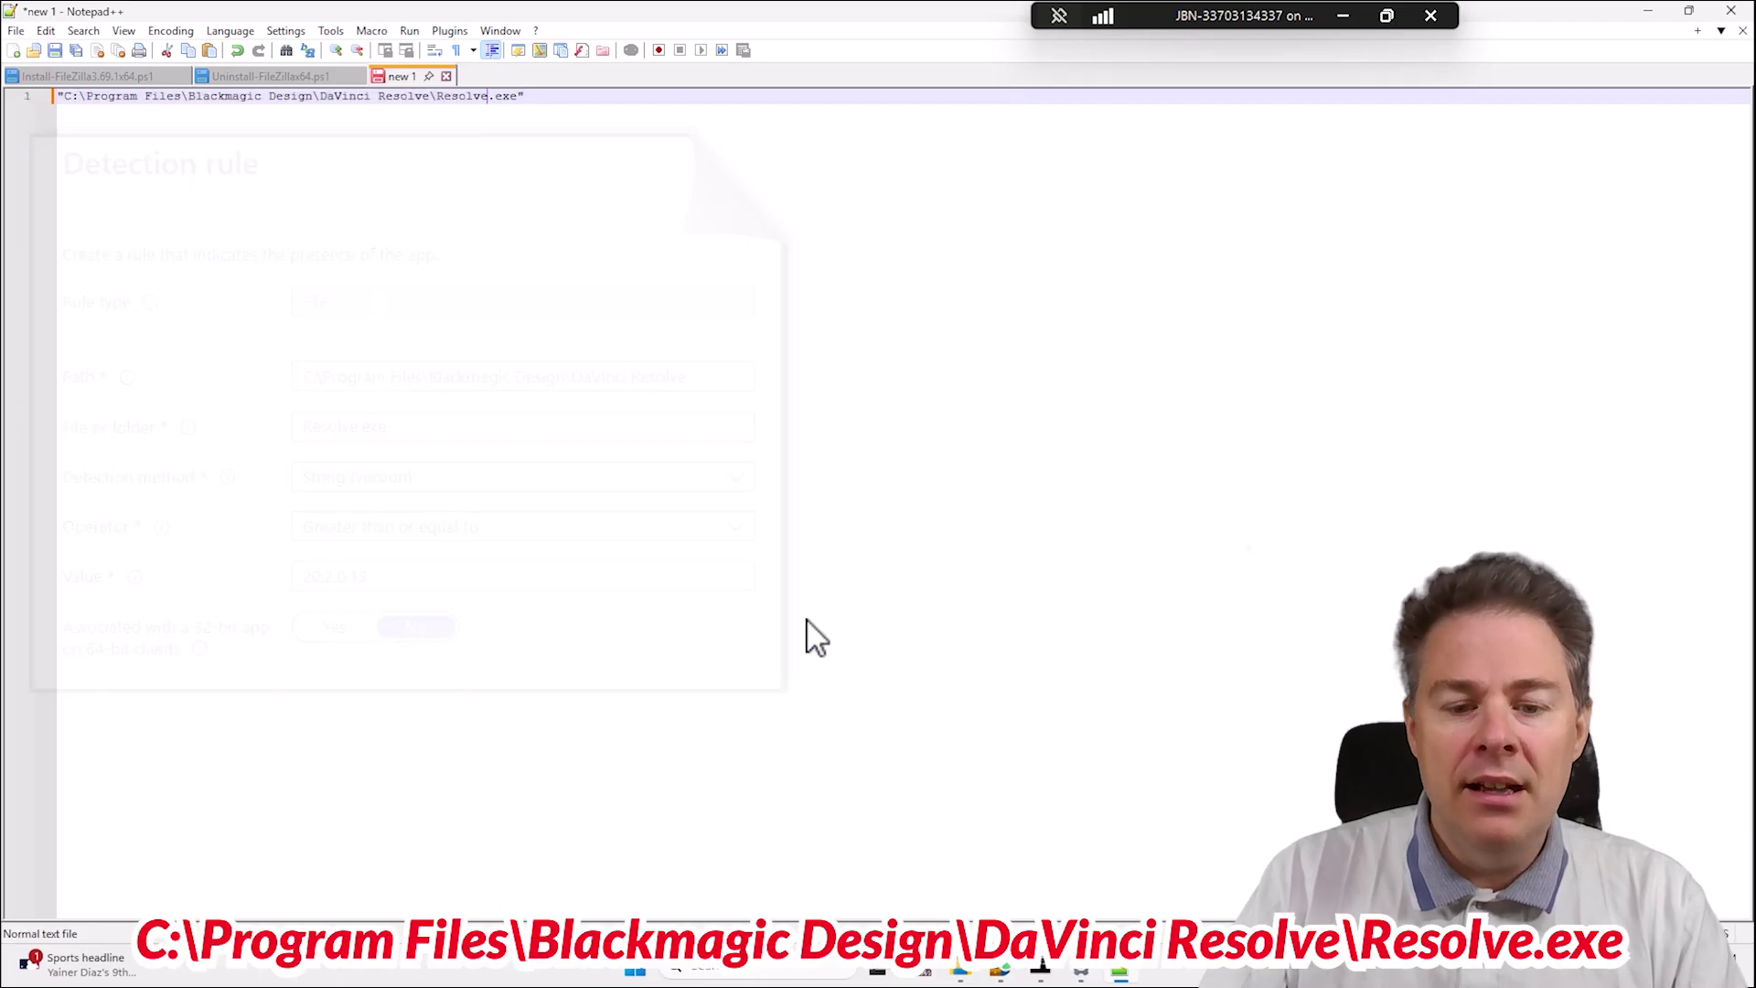
Read Resolve.exe's file version 20.2.0.13 in Properties > Details and start line 2 in Notepad++.
{"action": "left_click", "coordinate": [960, 968]}
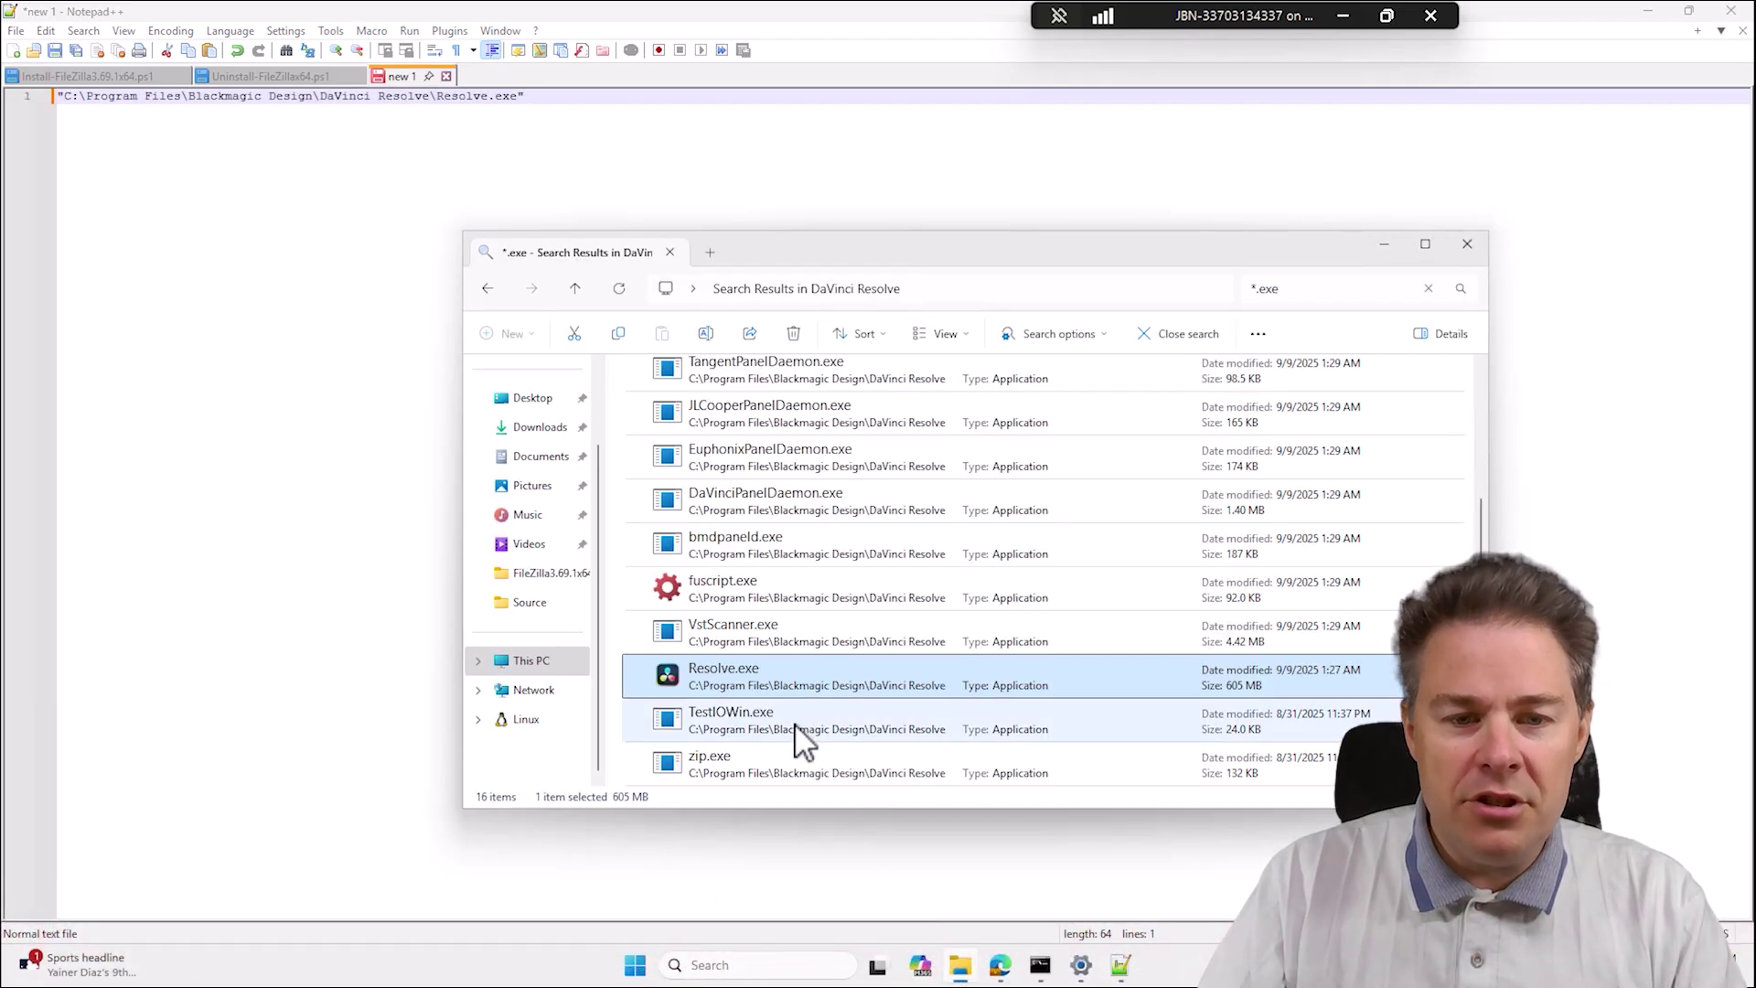
{"action": "right_click", "coordinate": [781, 678]}
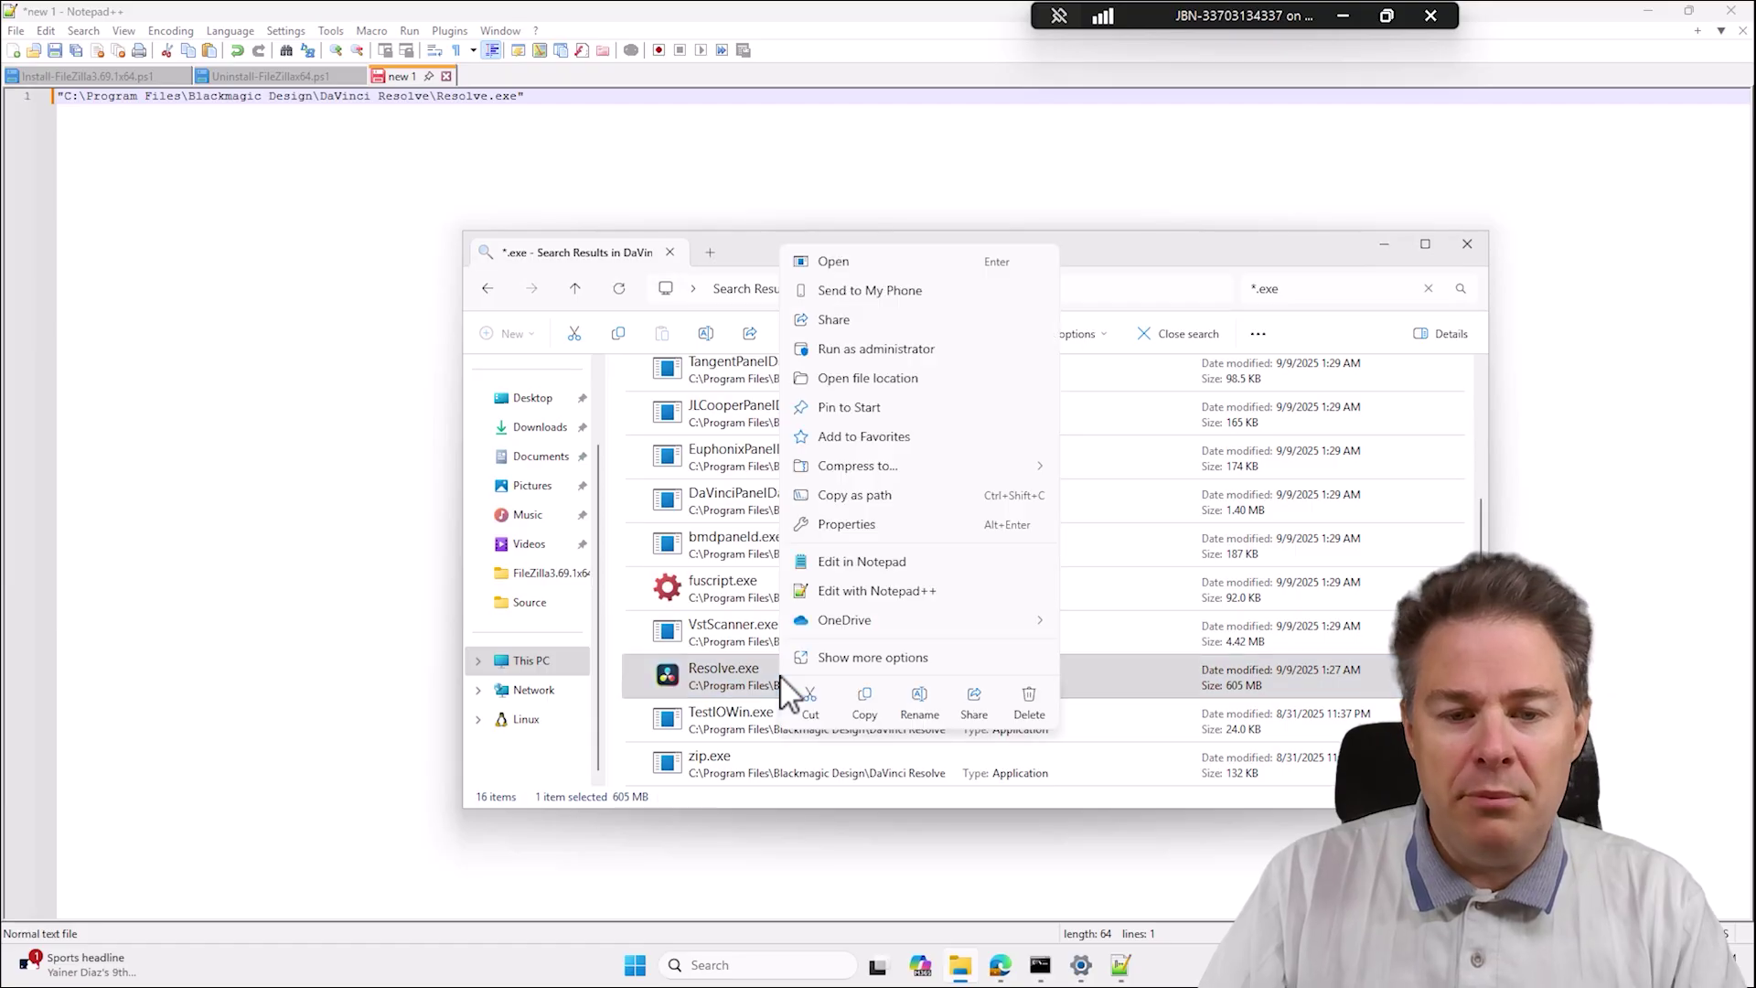
{"action": "left_click", "coordinate": [851, 524]}
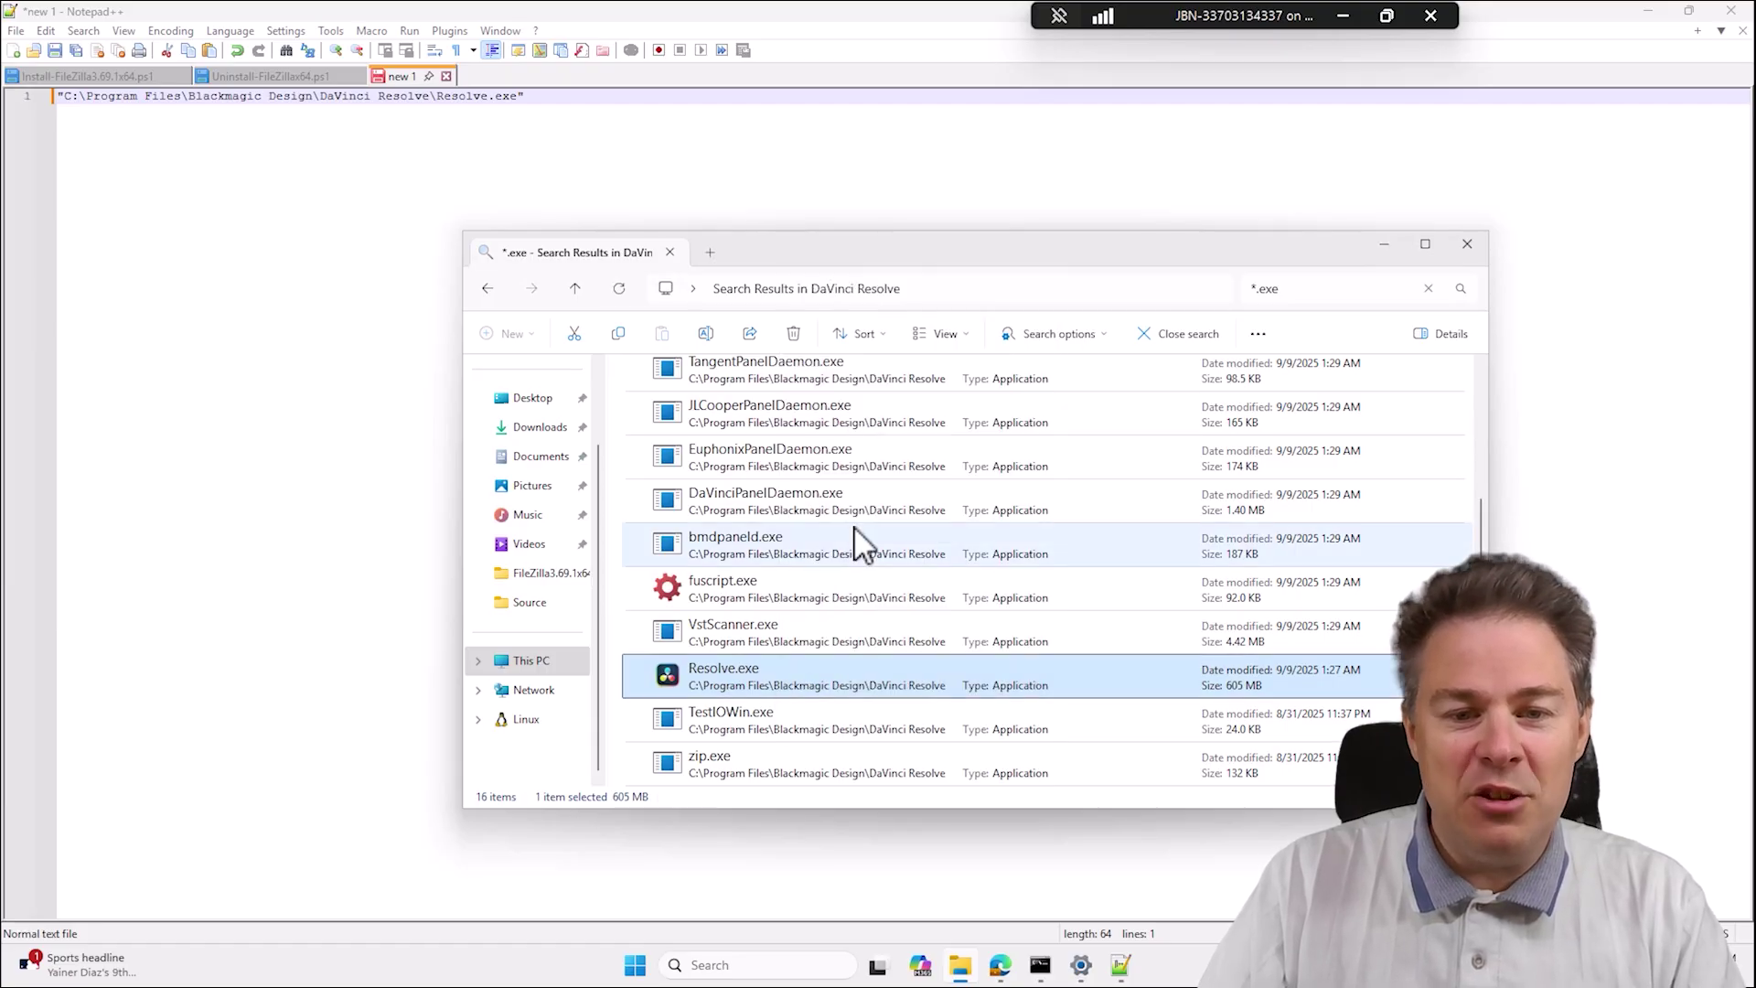
{"action": "left_click", "coordinate": [948, 467]}
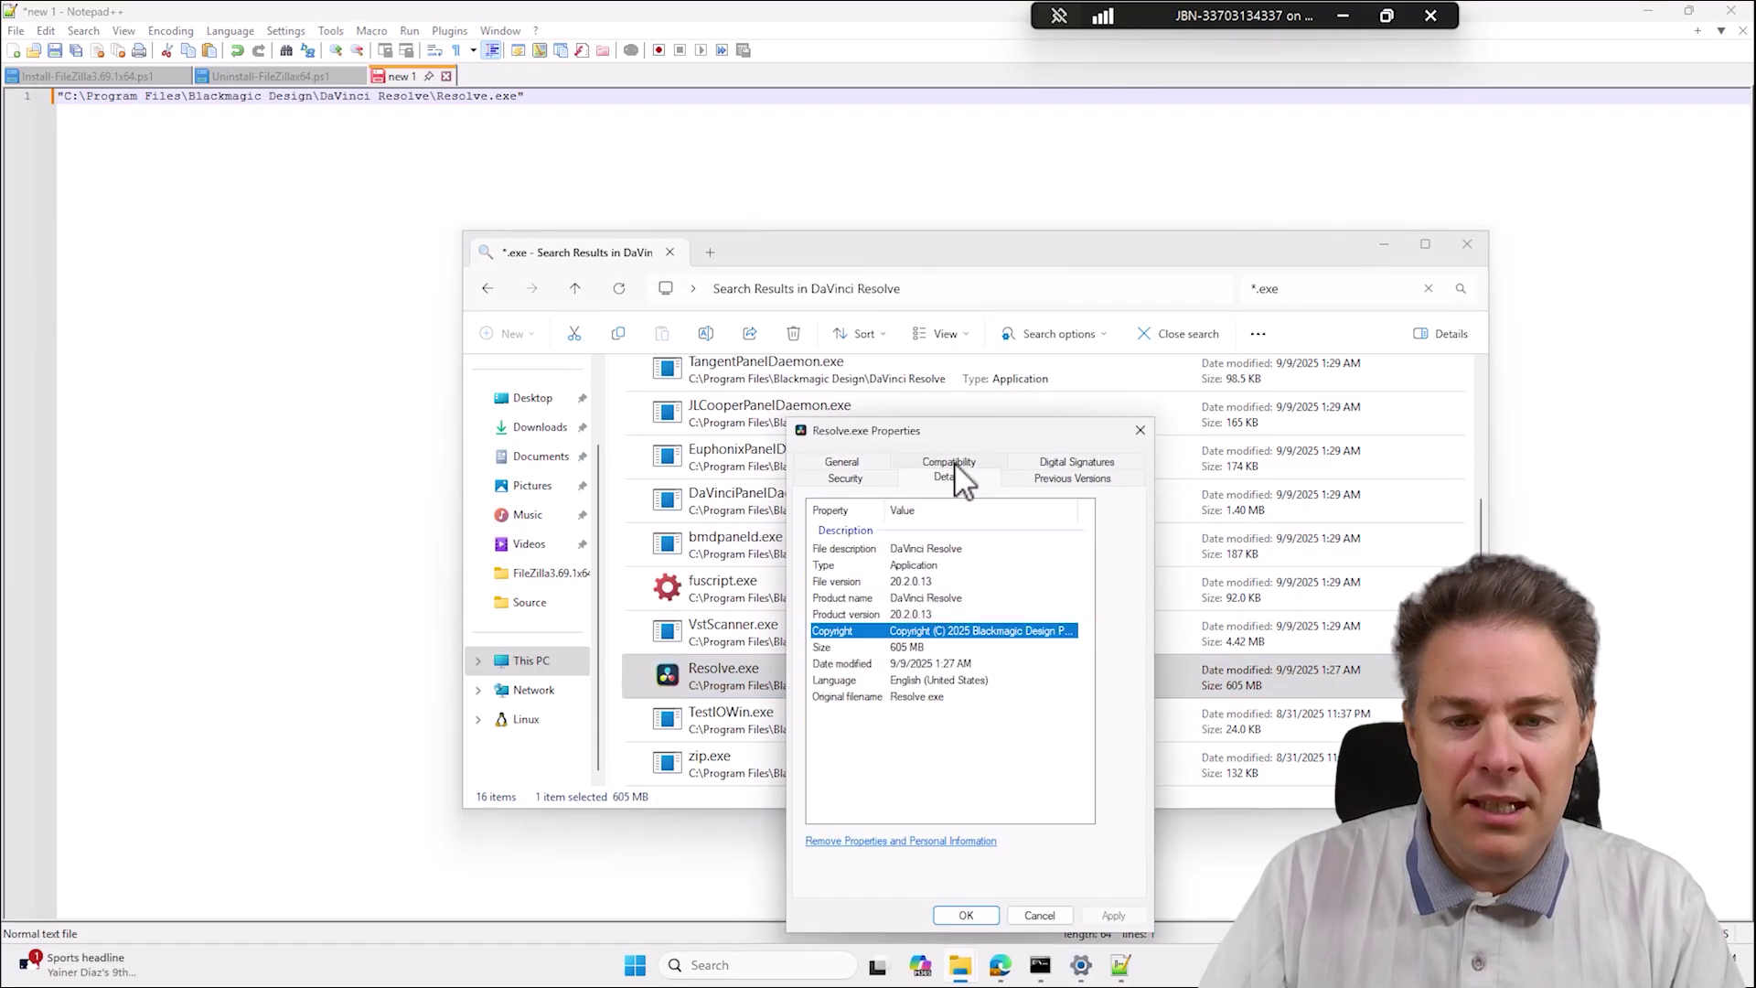
{"action": "left_click", "coordinate": [912, 614]}
{"action": "left_click", "coordinate": [913, 581]}
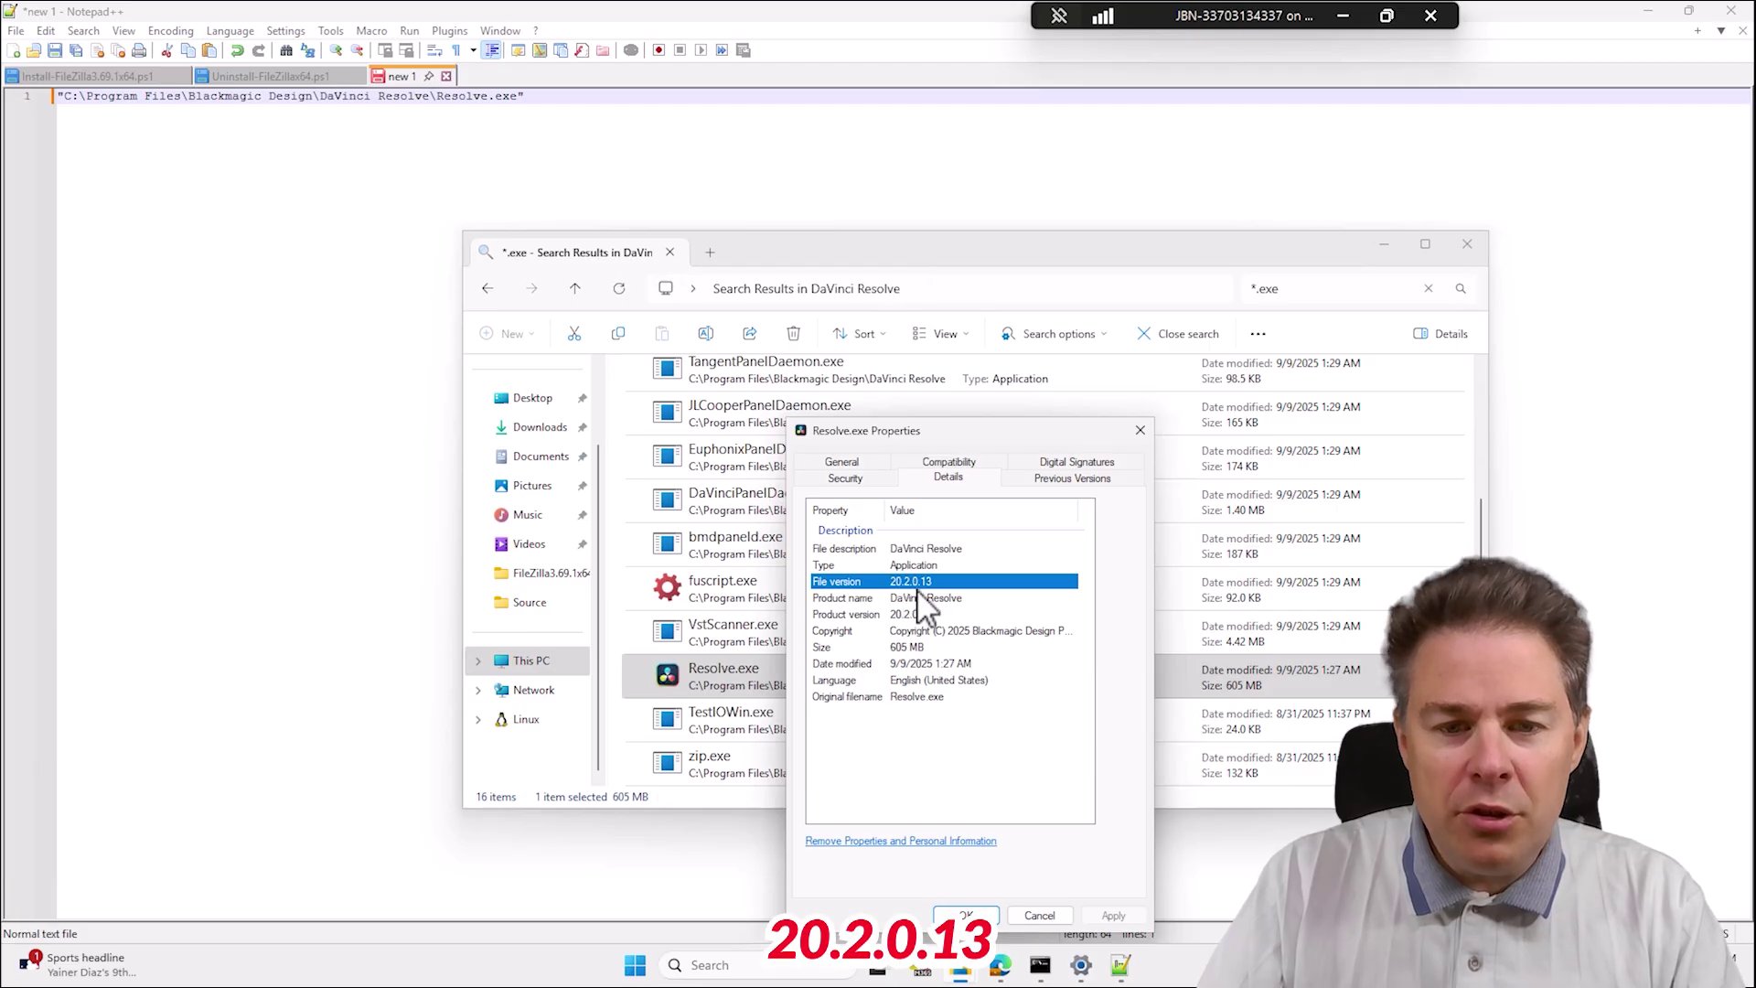
{"action": "left_click", "coordinate": [1045, 915]}
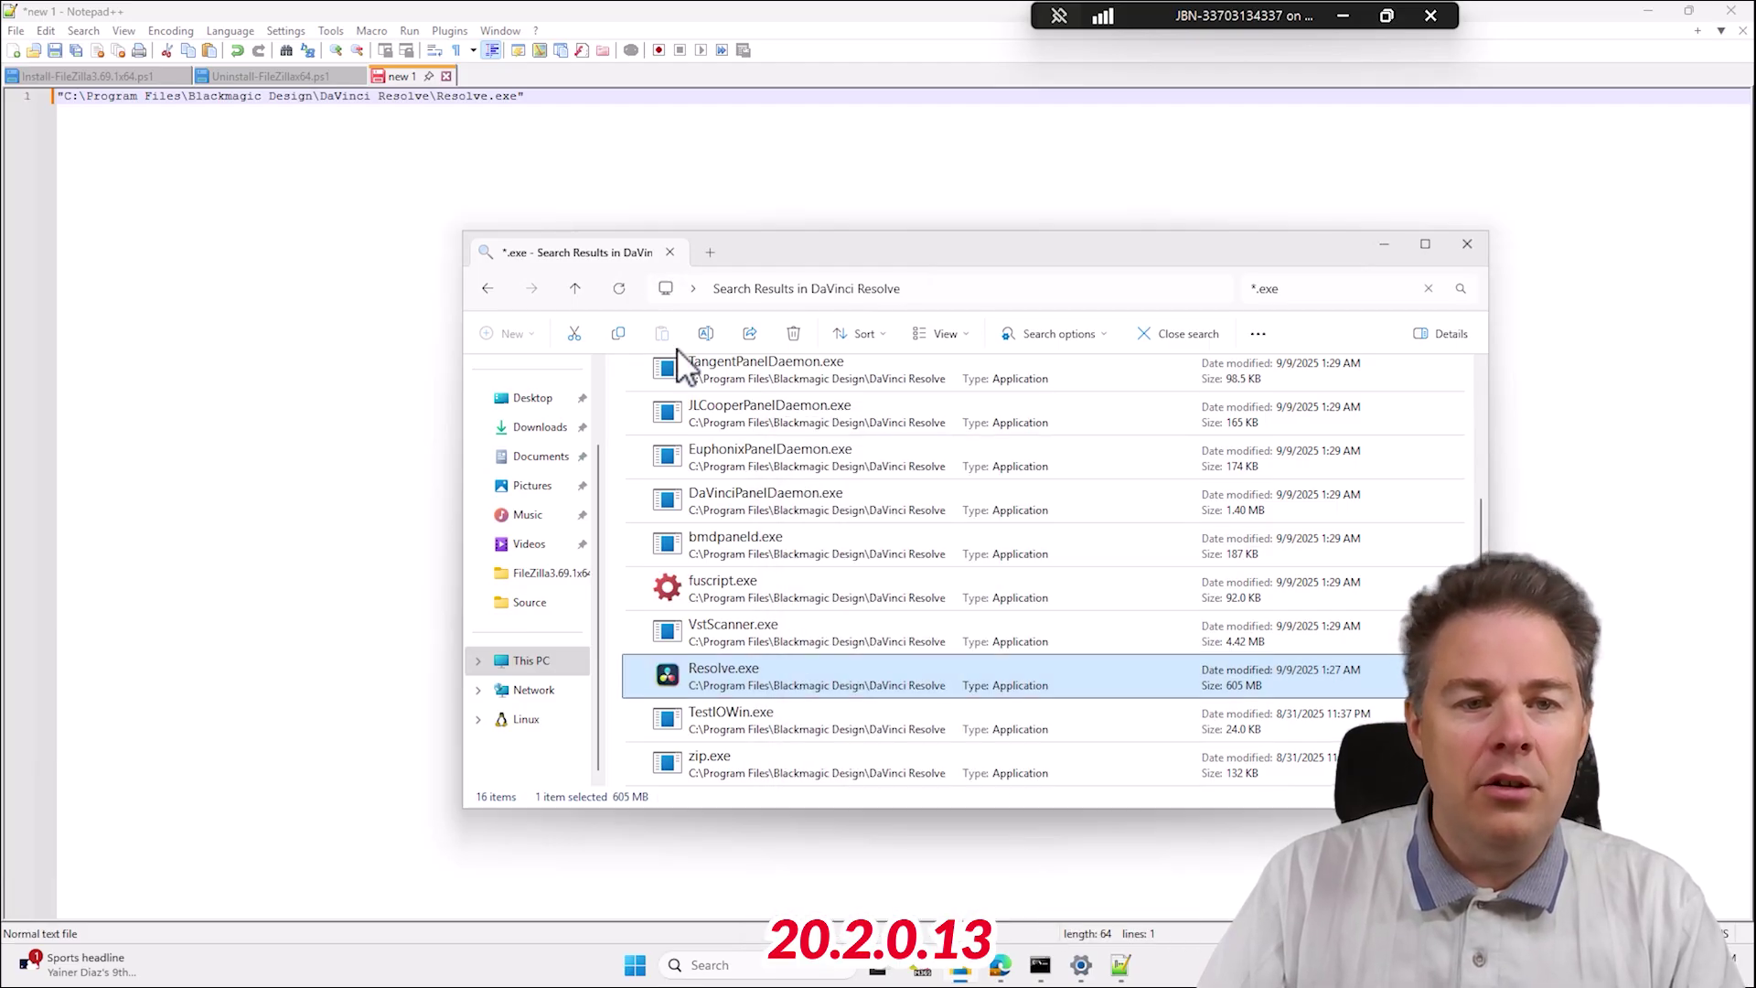
{"action": "left_click", "coordinate": [586, 96]}
{"action": "key", "text": "Return"}
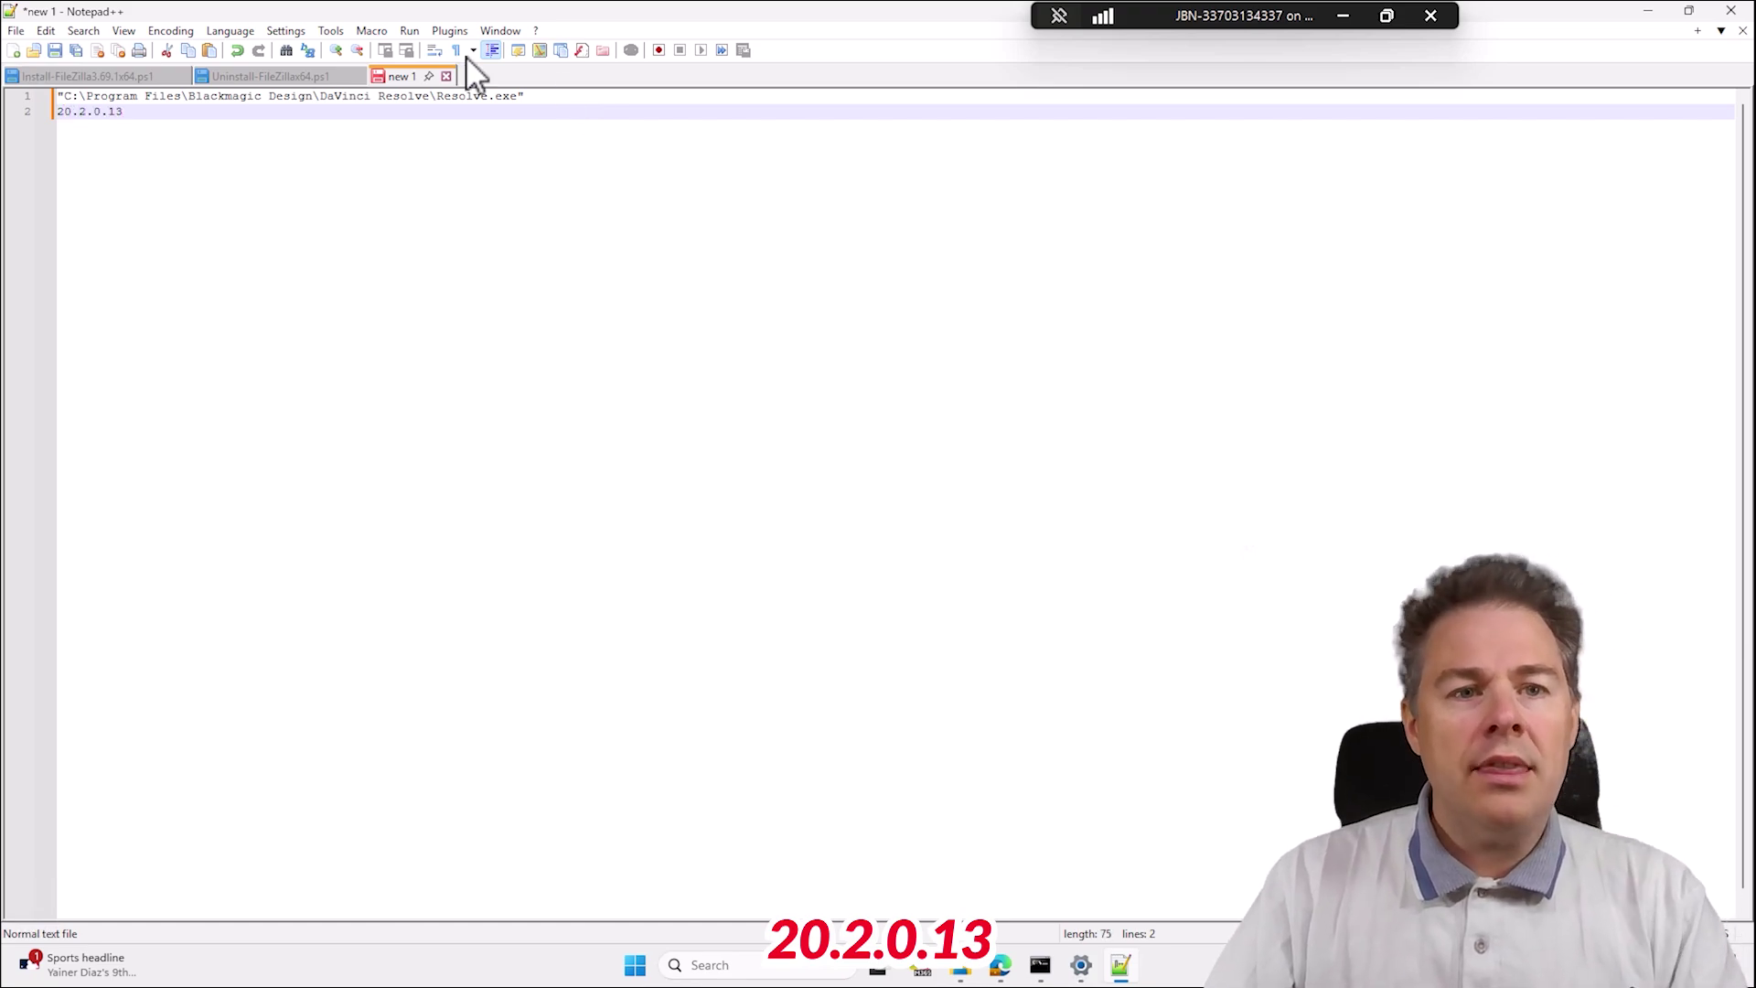
Copy 'DaVinci_Resolve_20.2_Windows.exe /q' from Command Prompt onto line 3 of the note.
{"action": "left_click", "coordinate": [1043, 960]}
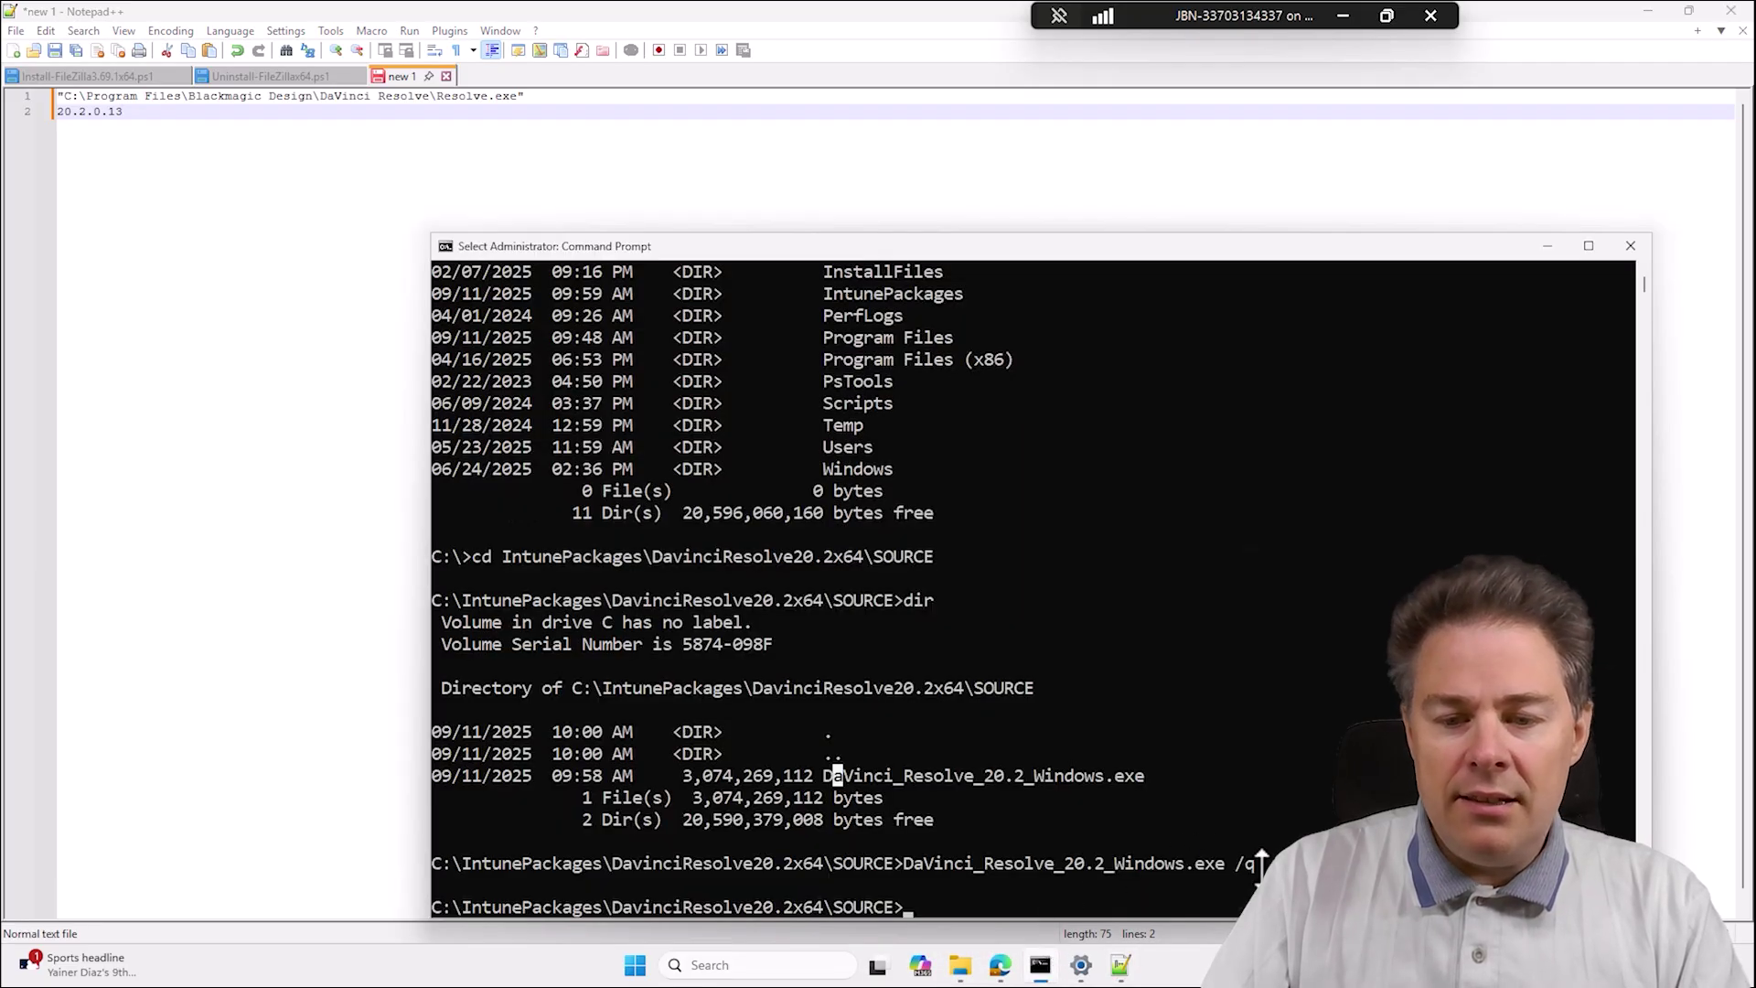
{"action": "left_click_drag", "start_coordinate": [1258, 863], "coordinate": [978, 866]}
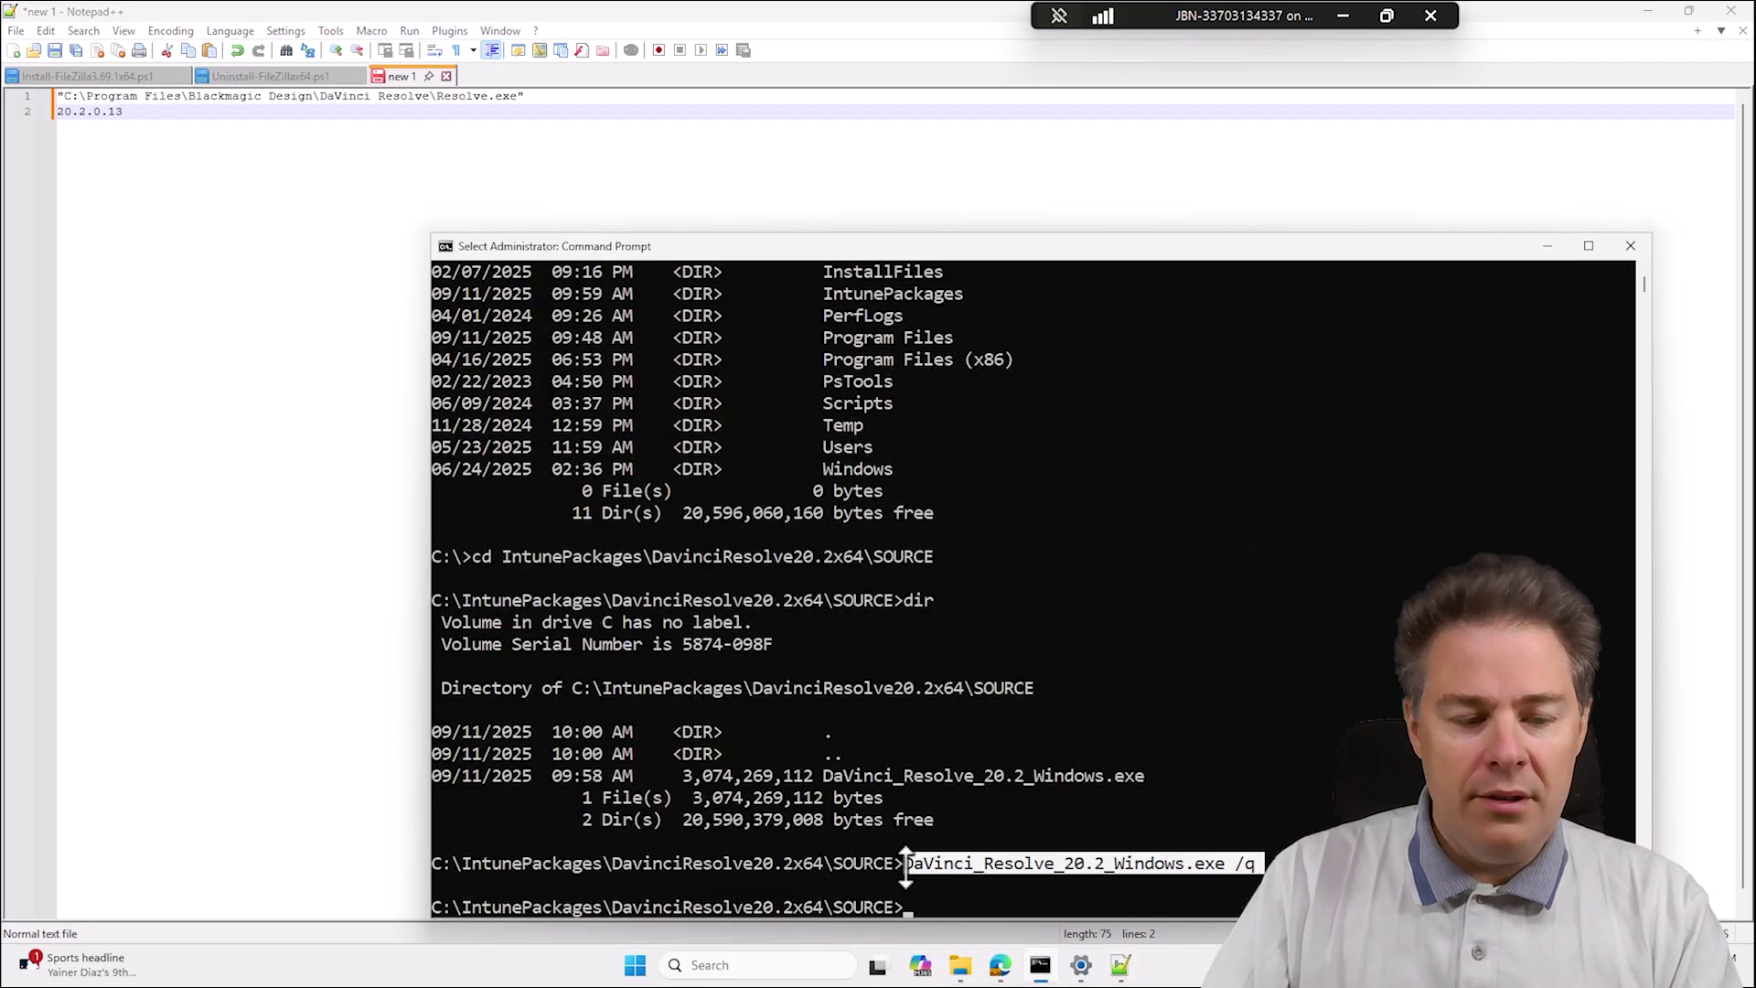
{"action": "key", "text": "ctrl+c"}
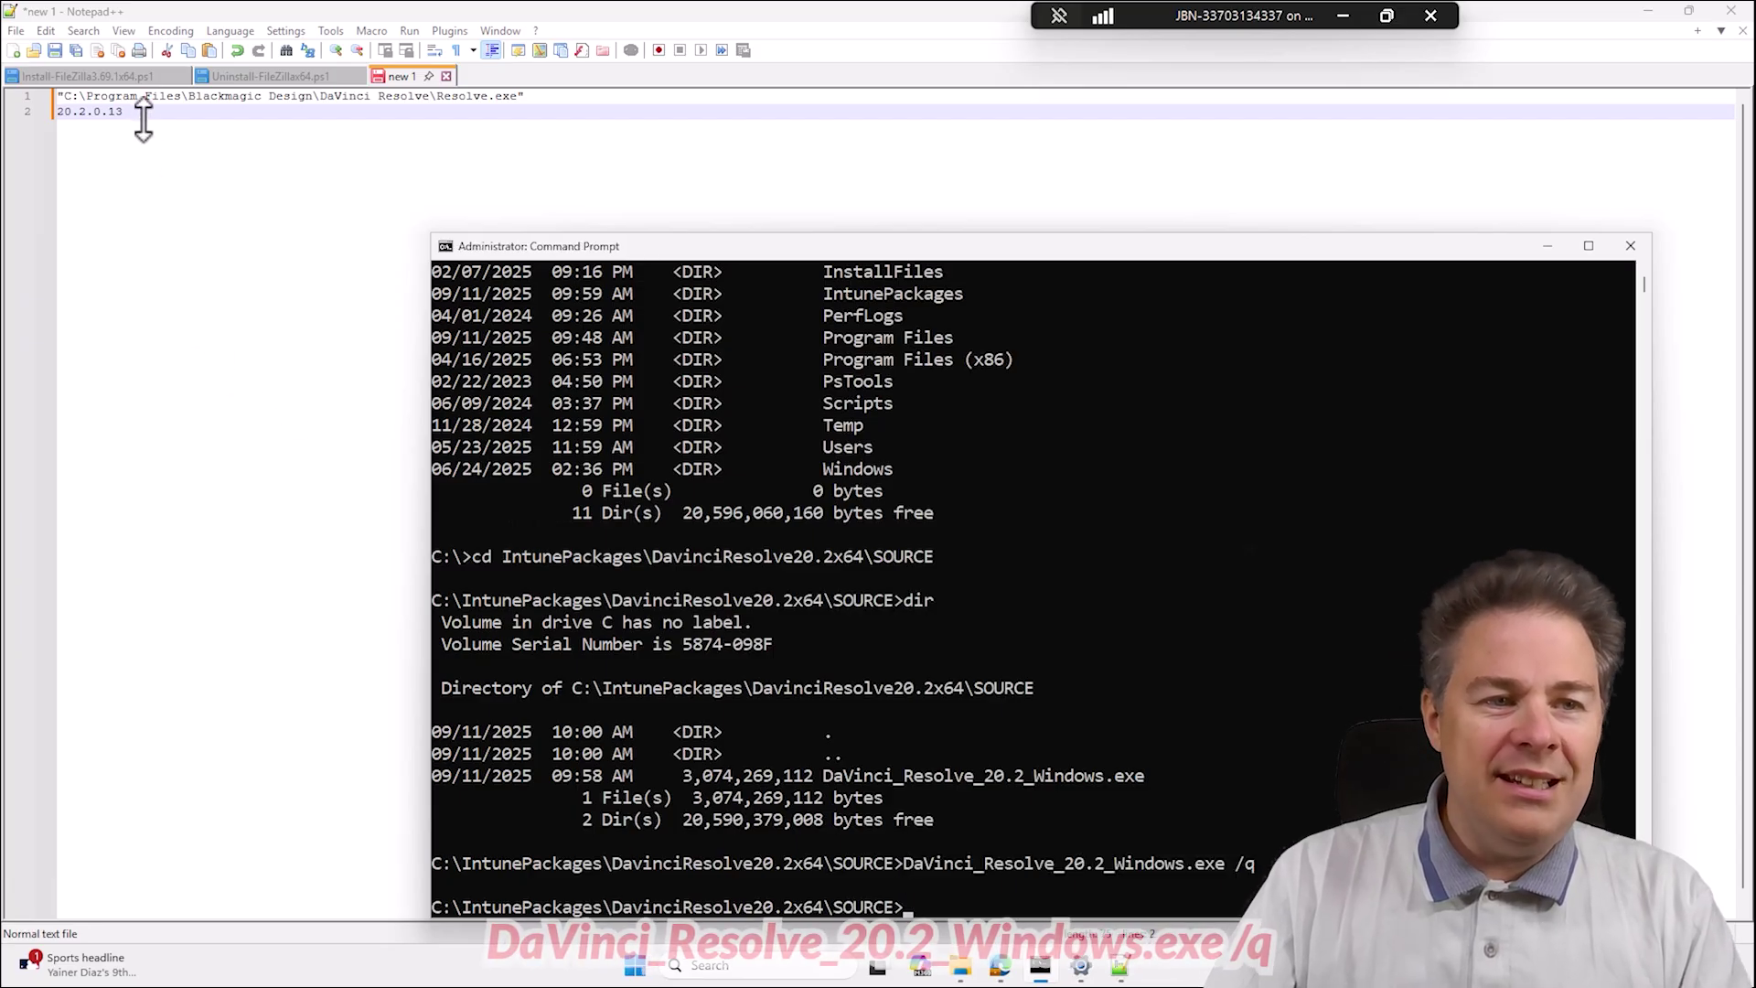
{"action": "left_click", "coordinate": [142, 117]}
{"action": "key", "text": "Return"}
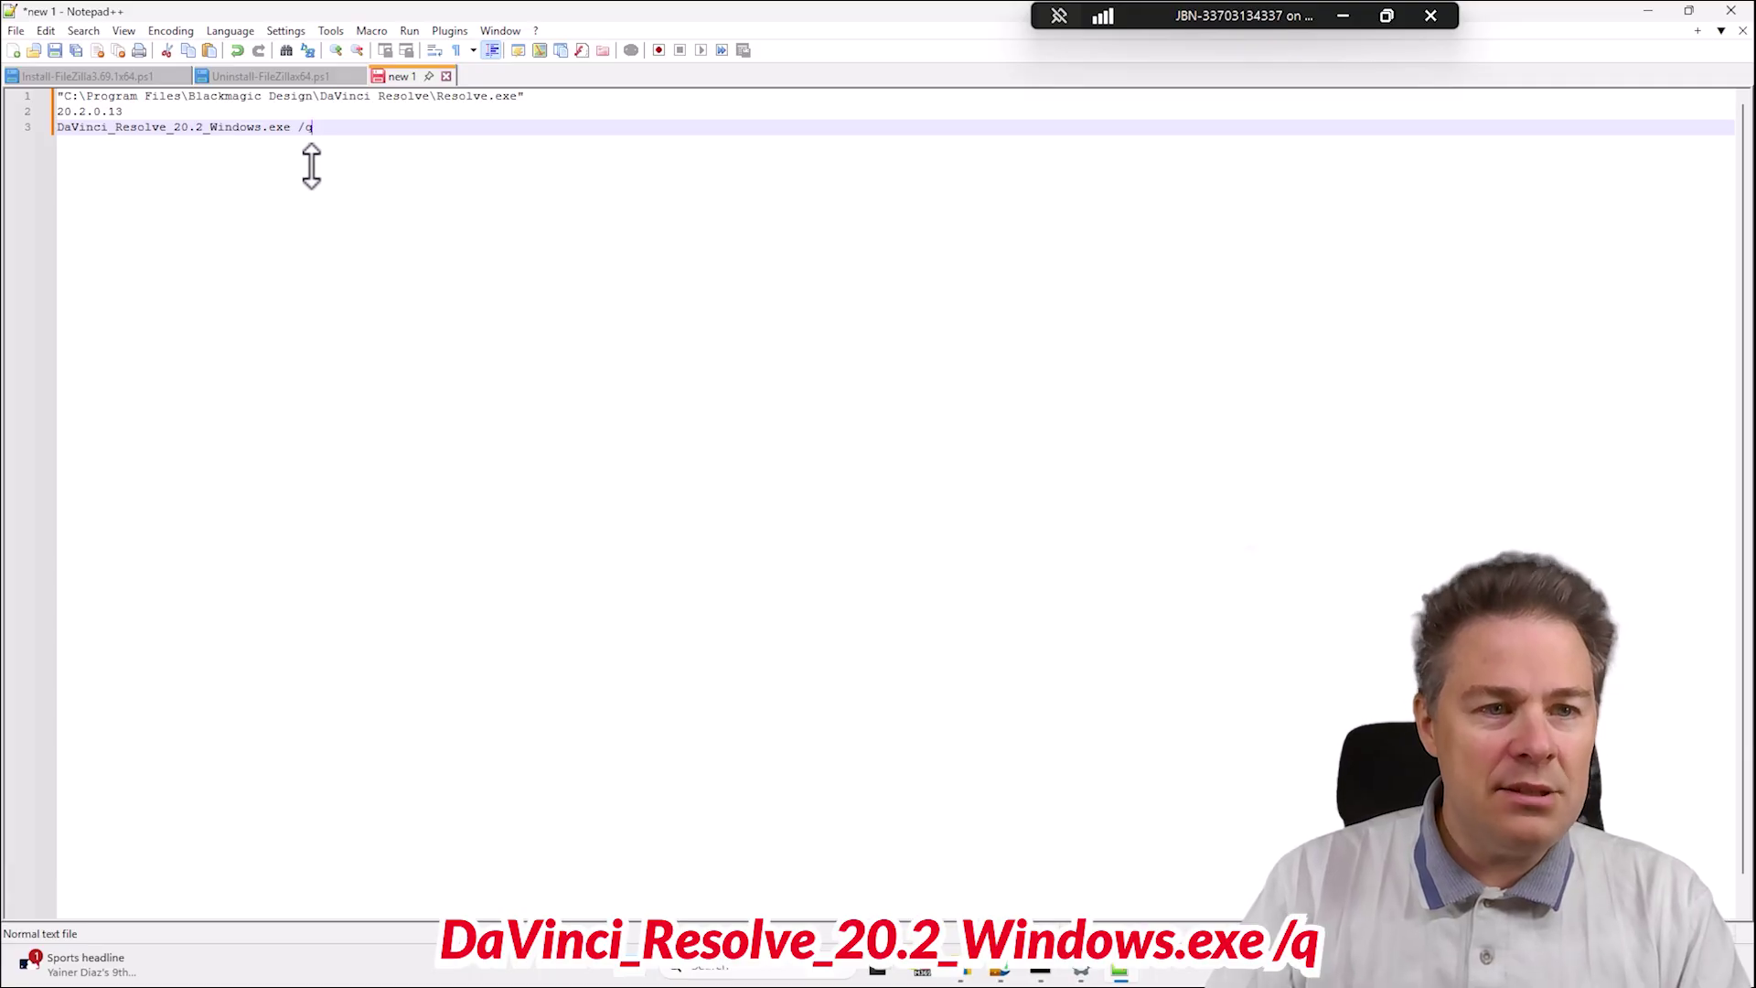
{"action": "left_click", "coordinate": [37, 128]}
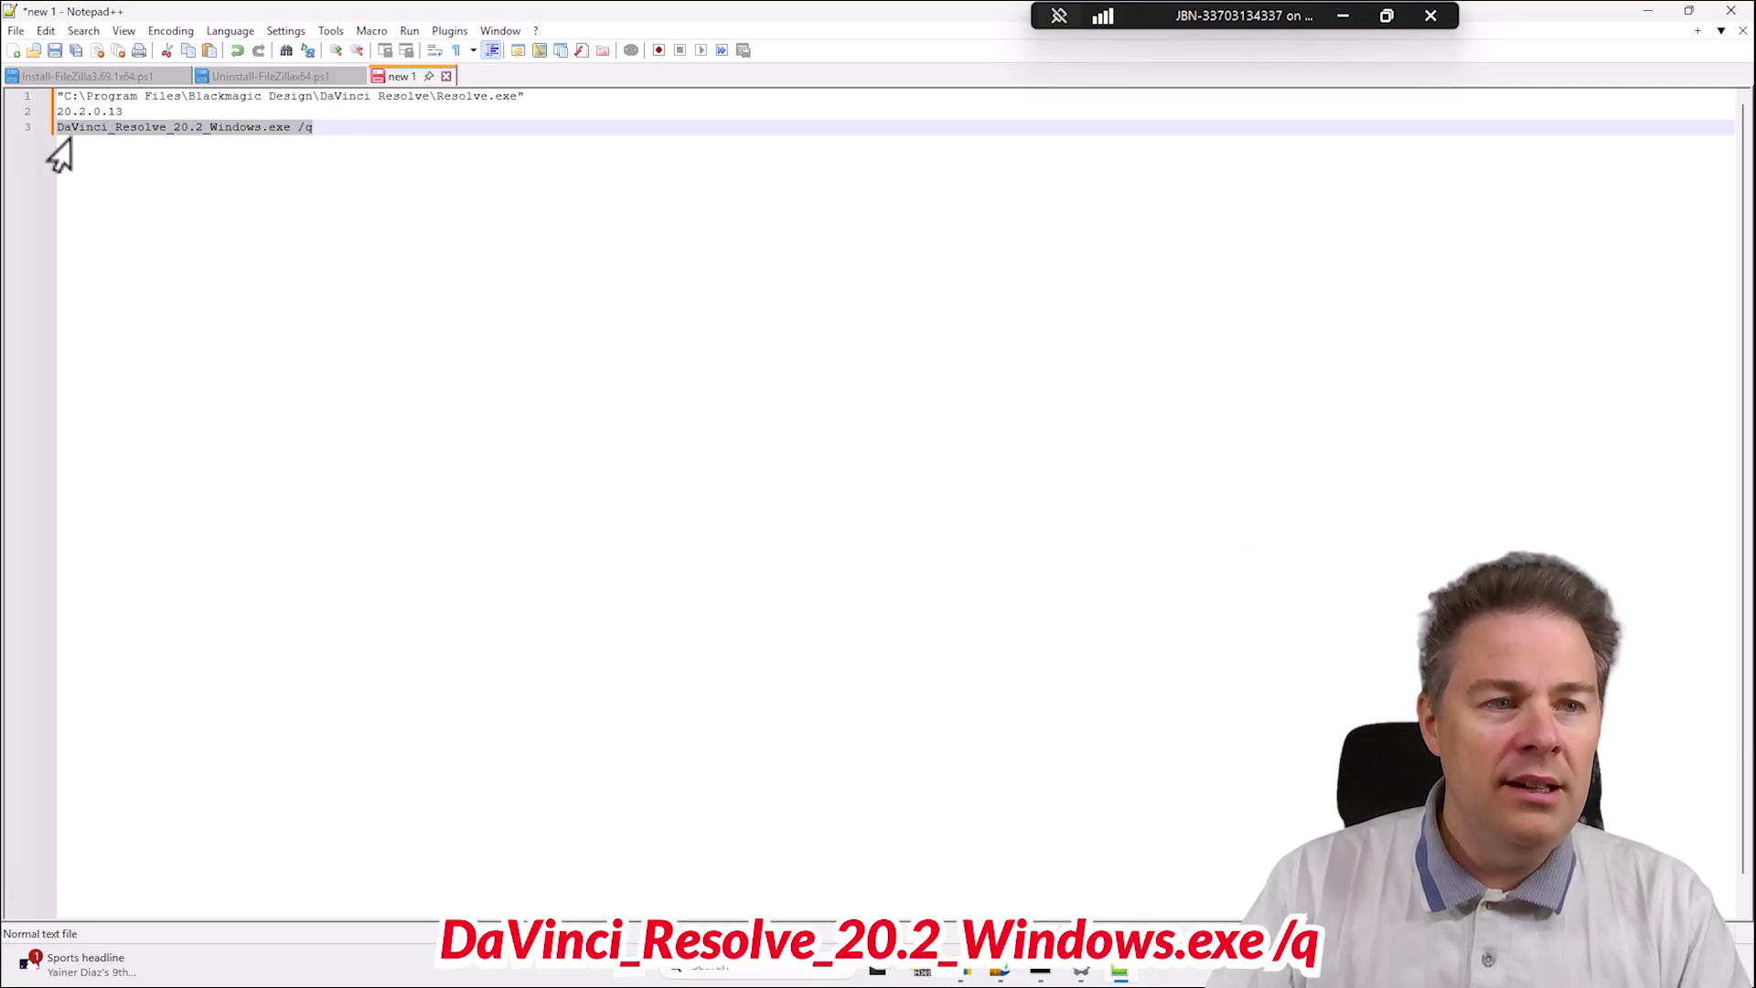
{"action": "left_click", "coordinate": [129, 111]}
{"action": "key", "text": "ctrl+shift+Home"}
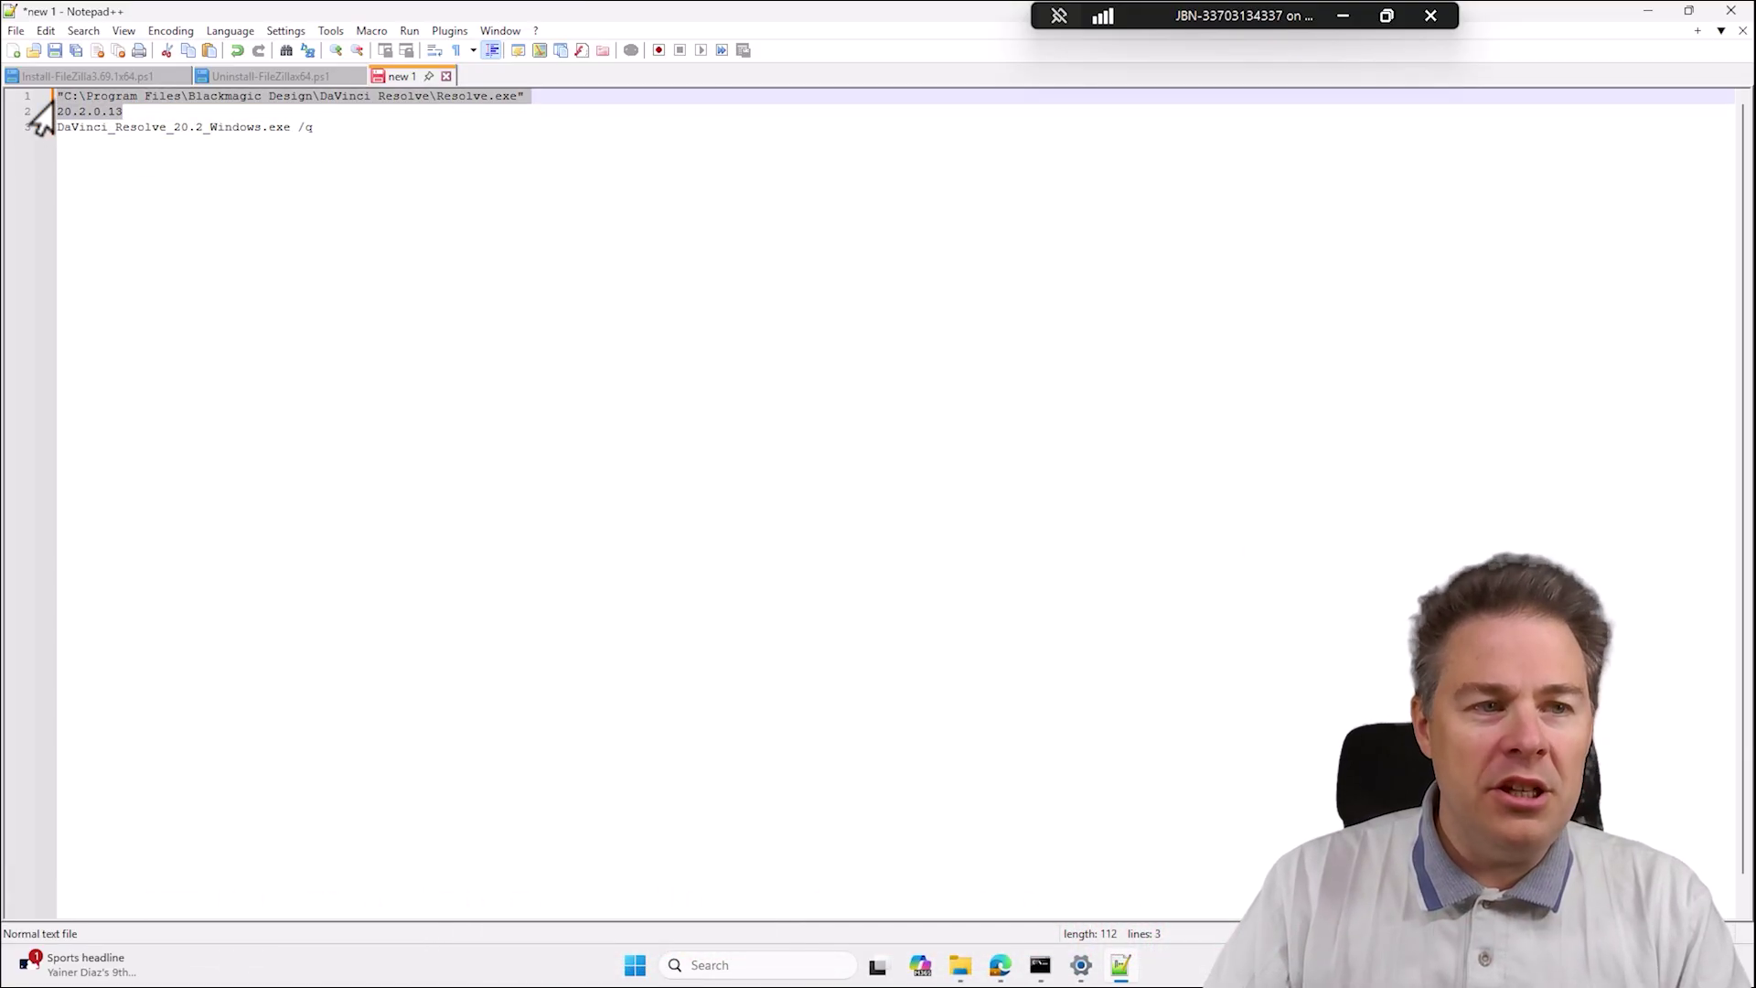
Close the administrator Command Prompt with the exit command.
{"action": "left_click", "coordinate": [960, 968]}
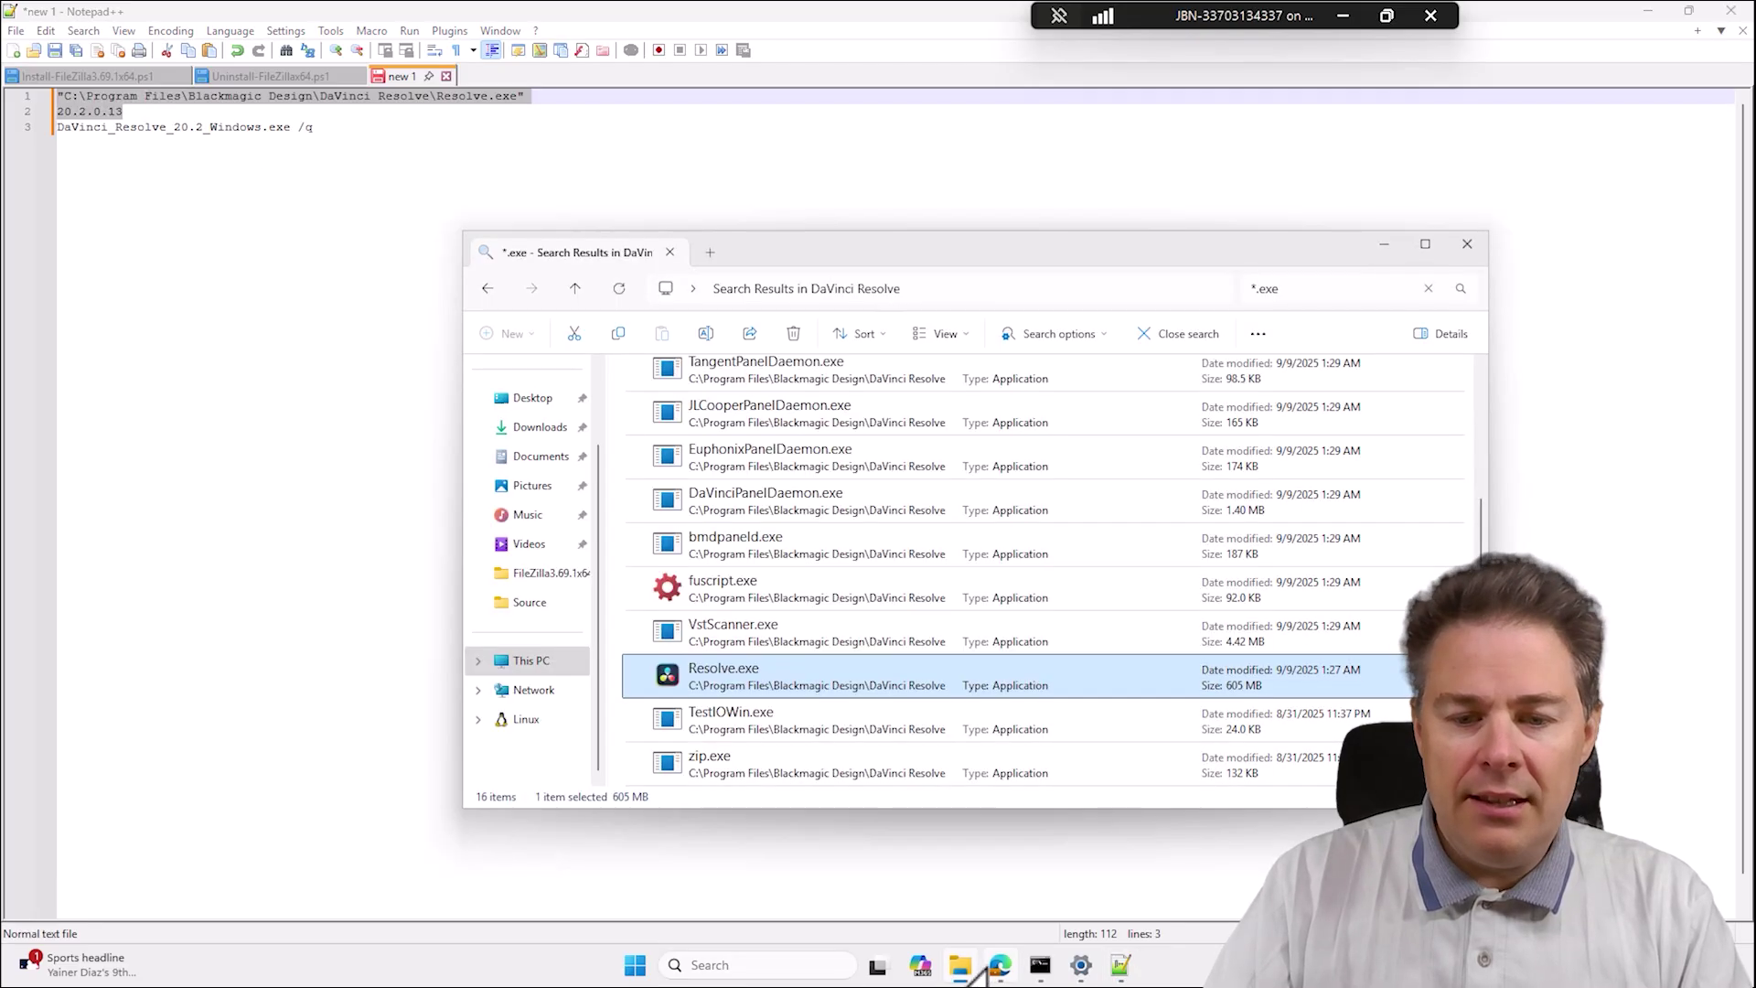
{"action": "left_click", "coordinate": [1040, 965]}
{"action": "left_click", "coordinate": [1007, 820]}
{"action": "type", "text": "exit"}
{"action": "key", "text": "Return"}
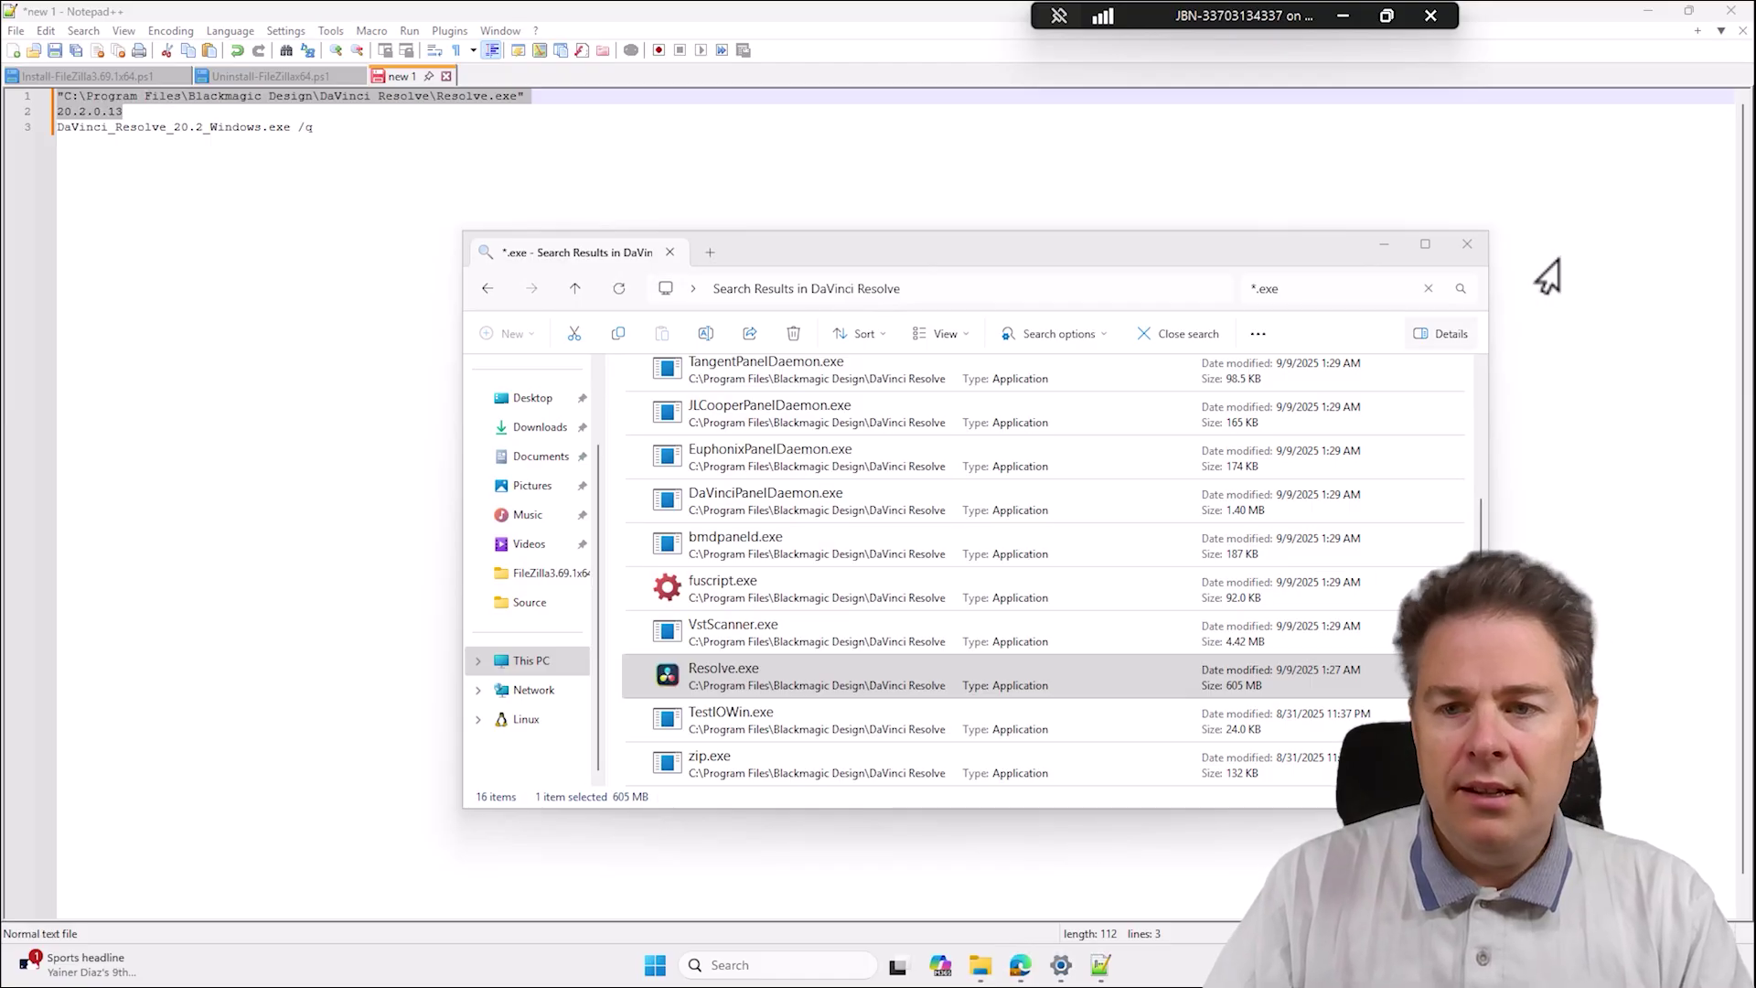
Rename C:\IntunePackages\DavinciResolve20.2x64 to DavinciResolve20.2.0.13x64.
{"action": "left_click", "coordinate": [1465, 247]}
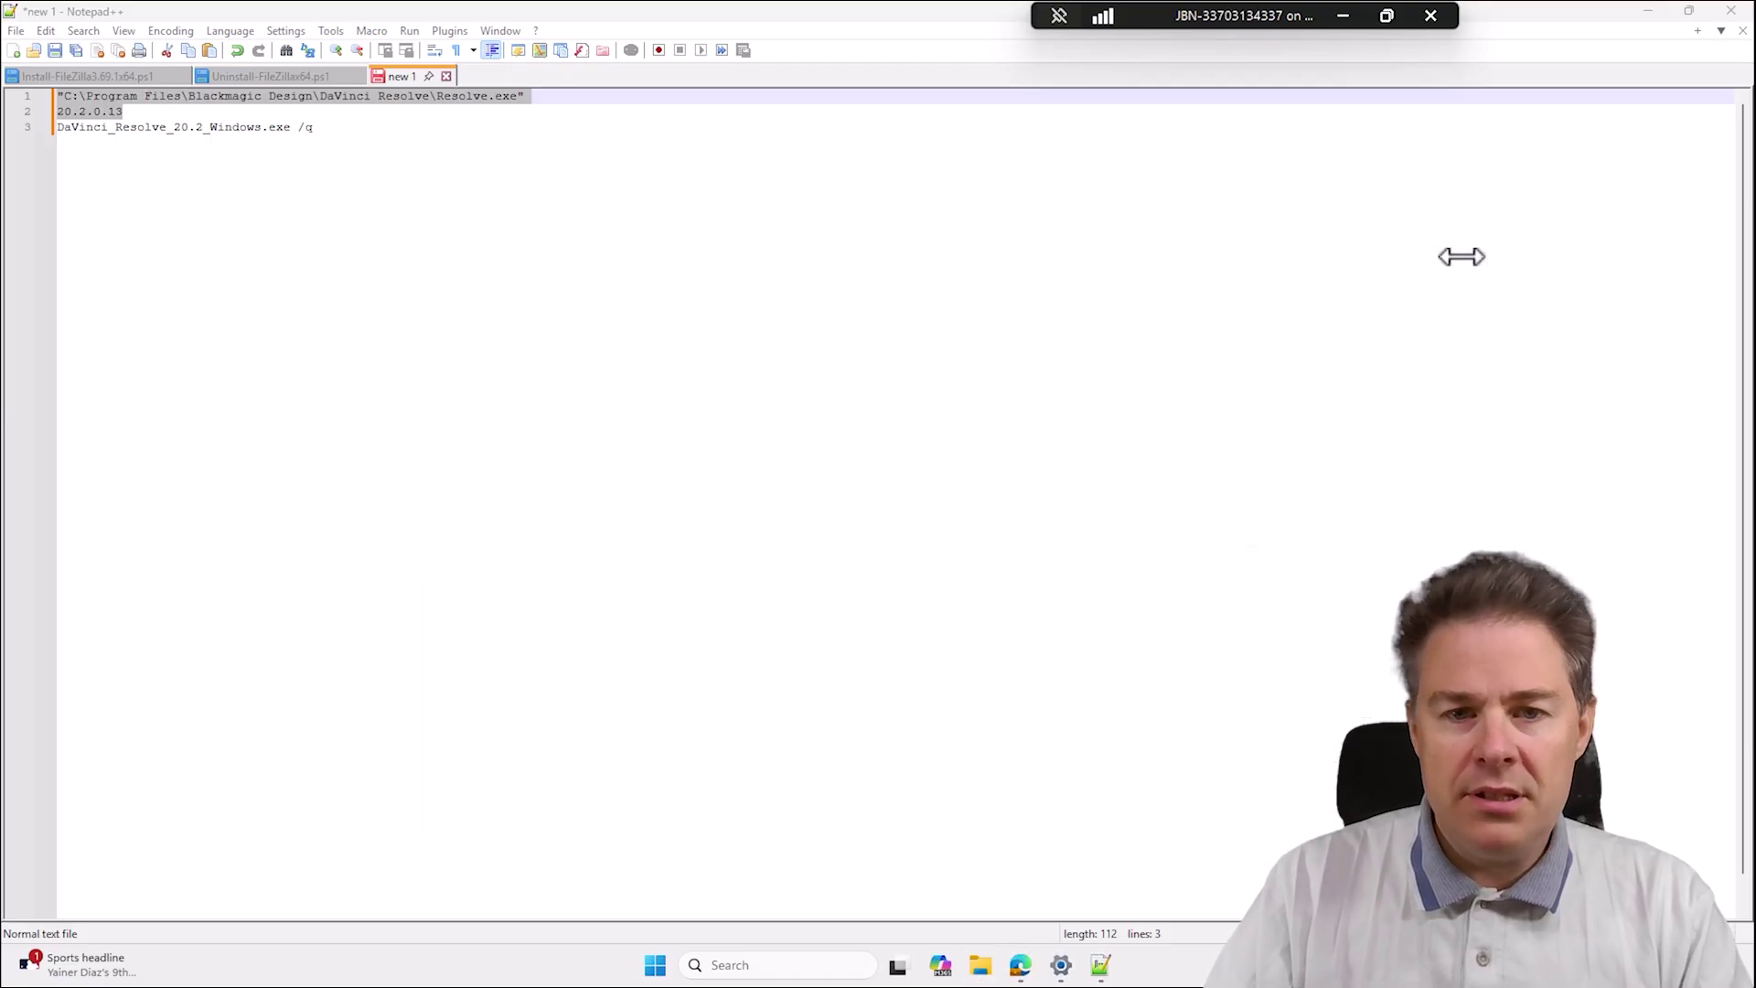
{"action": "left_click", "coordinate": [979, 967]}
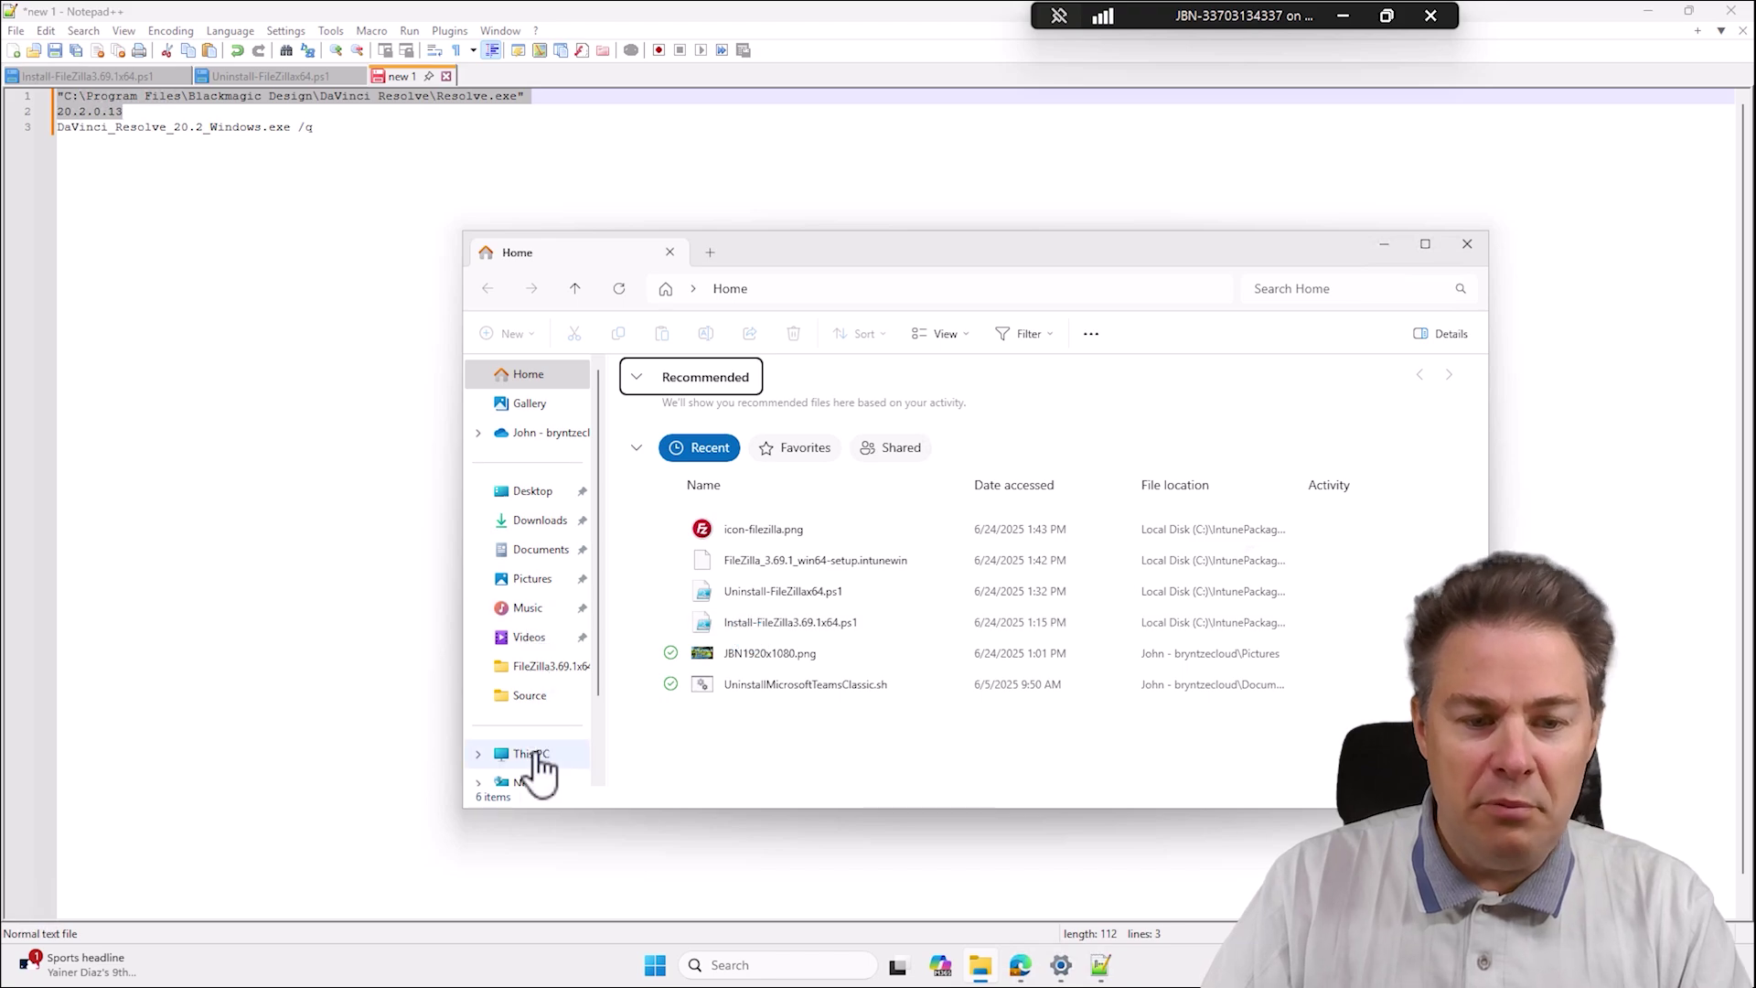
{"action": "left_click", "coordinate": [532, 753]}
{"action": "double_click", "coordinate": [707, 419]}
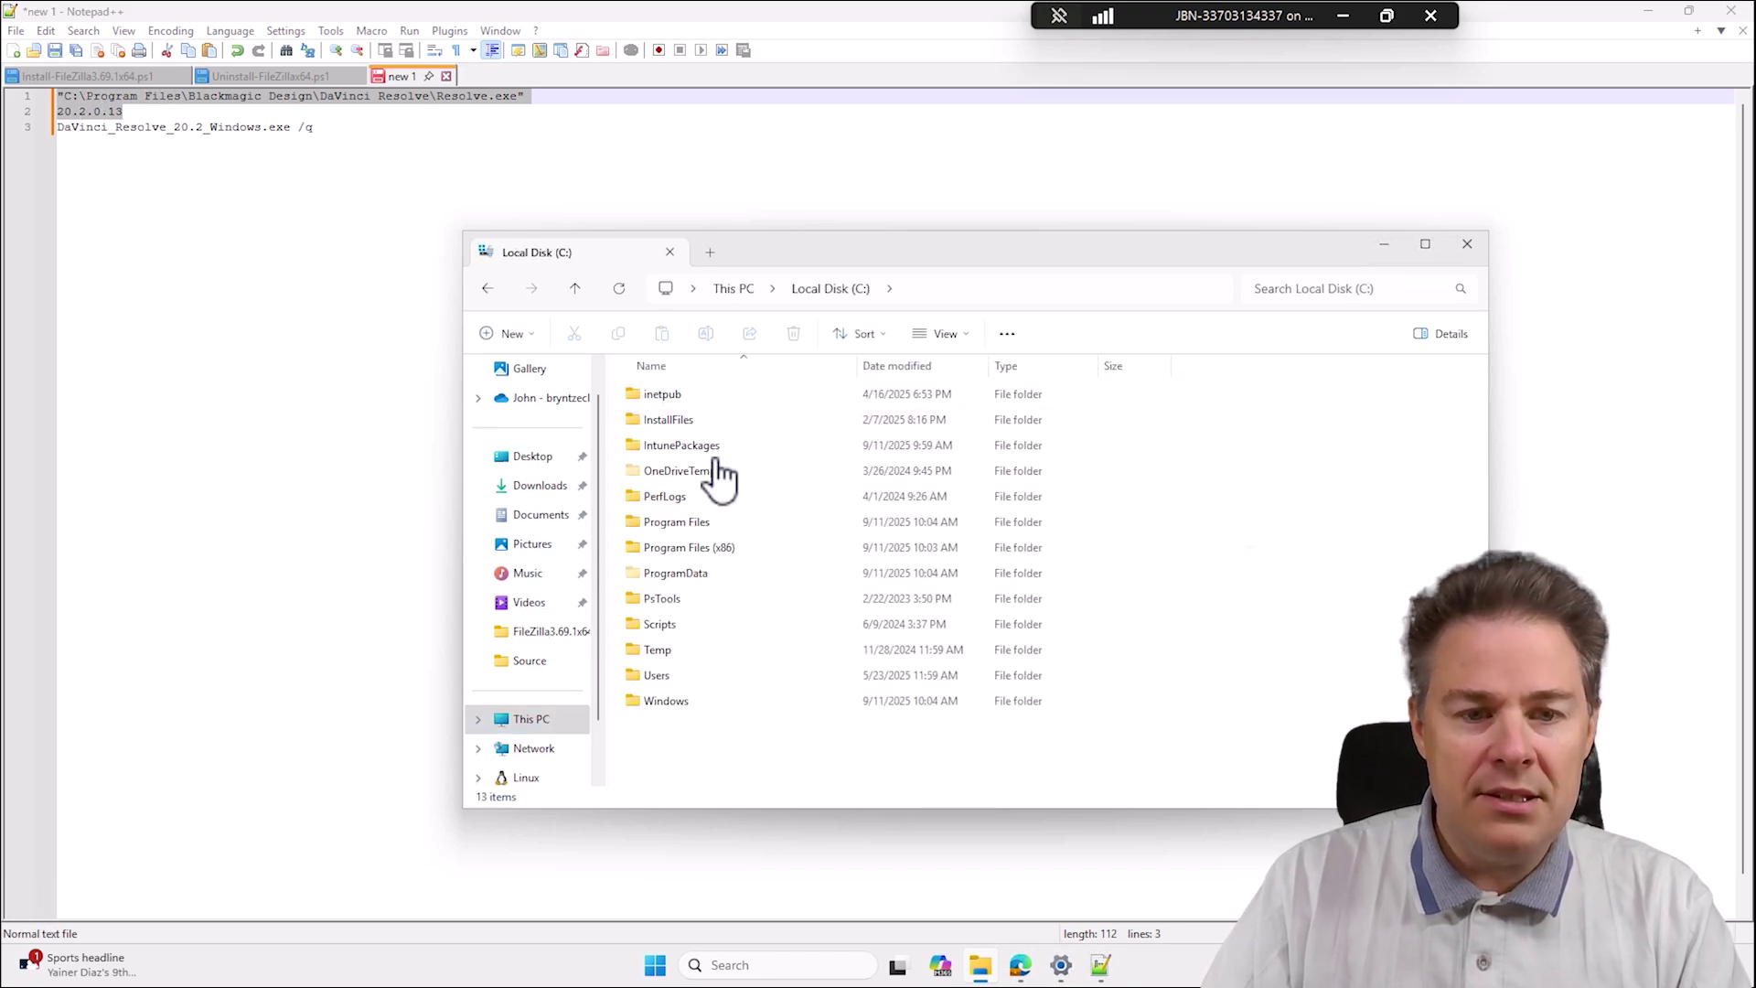
{"action": "double_click", "coordinate": [693, 447]}
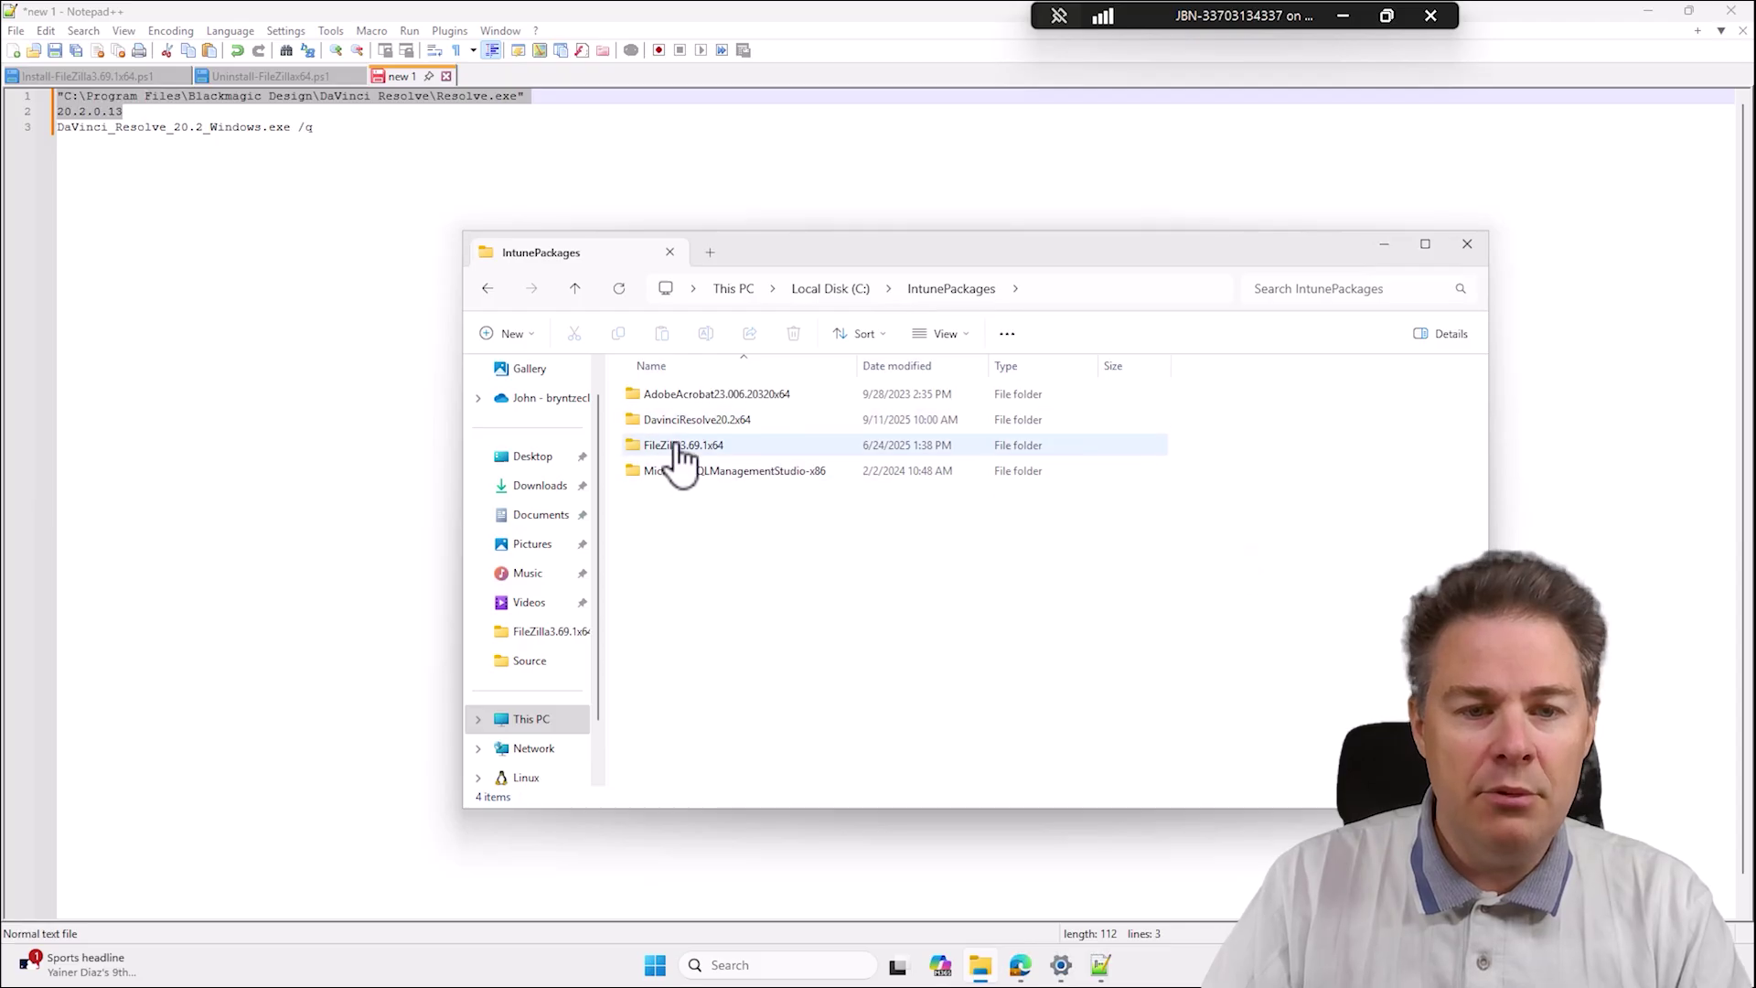
{"action": "left_click", "coordinate": [707, 426]}
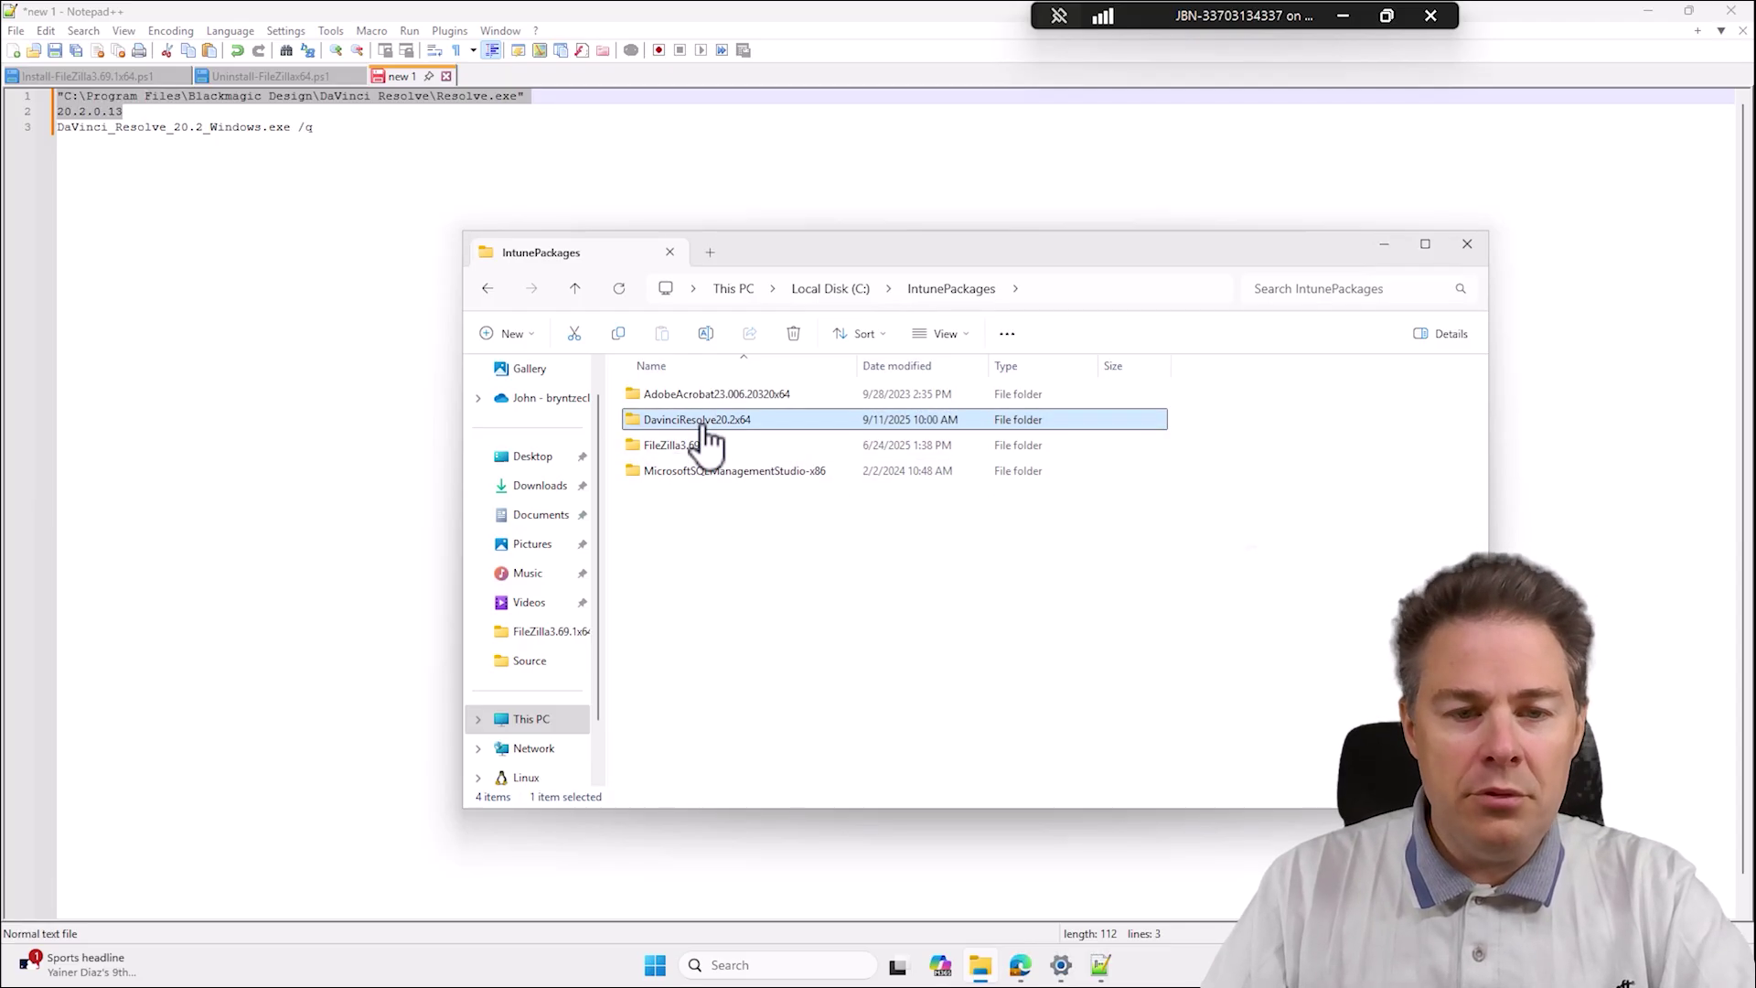
{"action": "left_click", "coordinate": [704, 423]}
{"action": "left_click", "coordinate": [738, 420]}
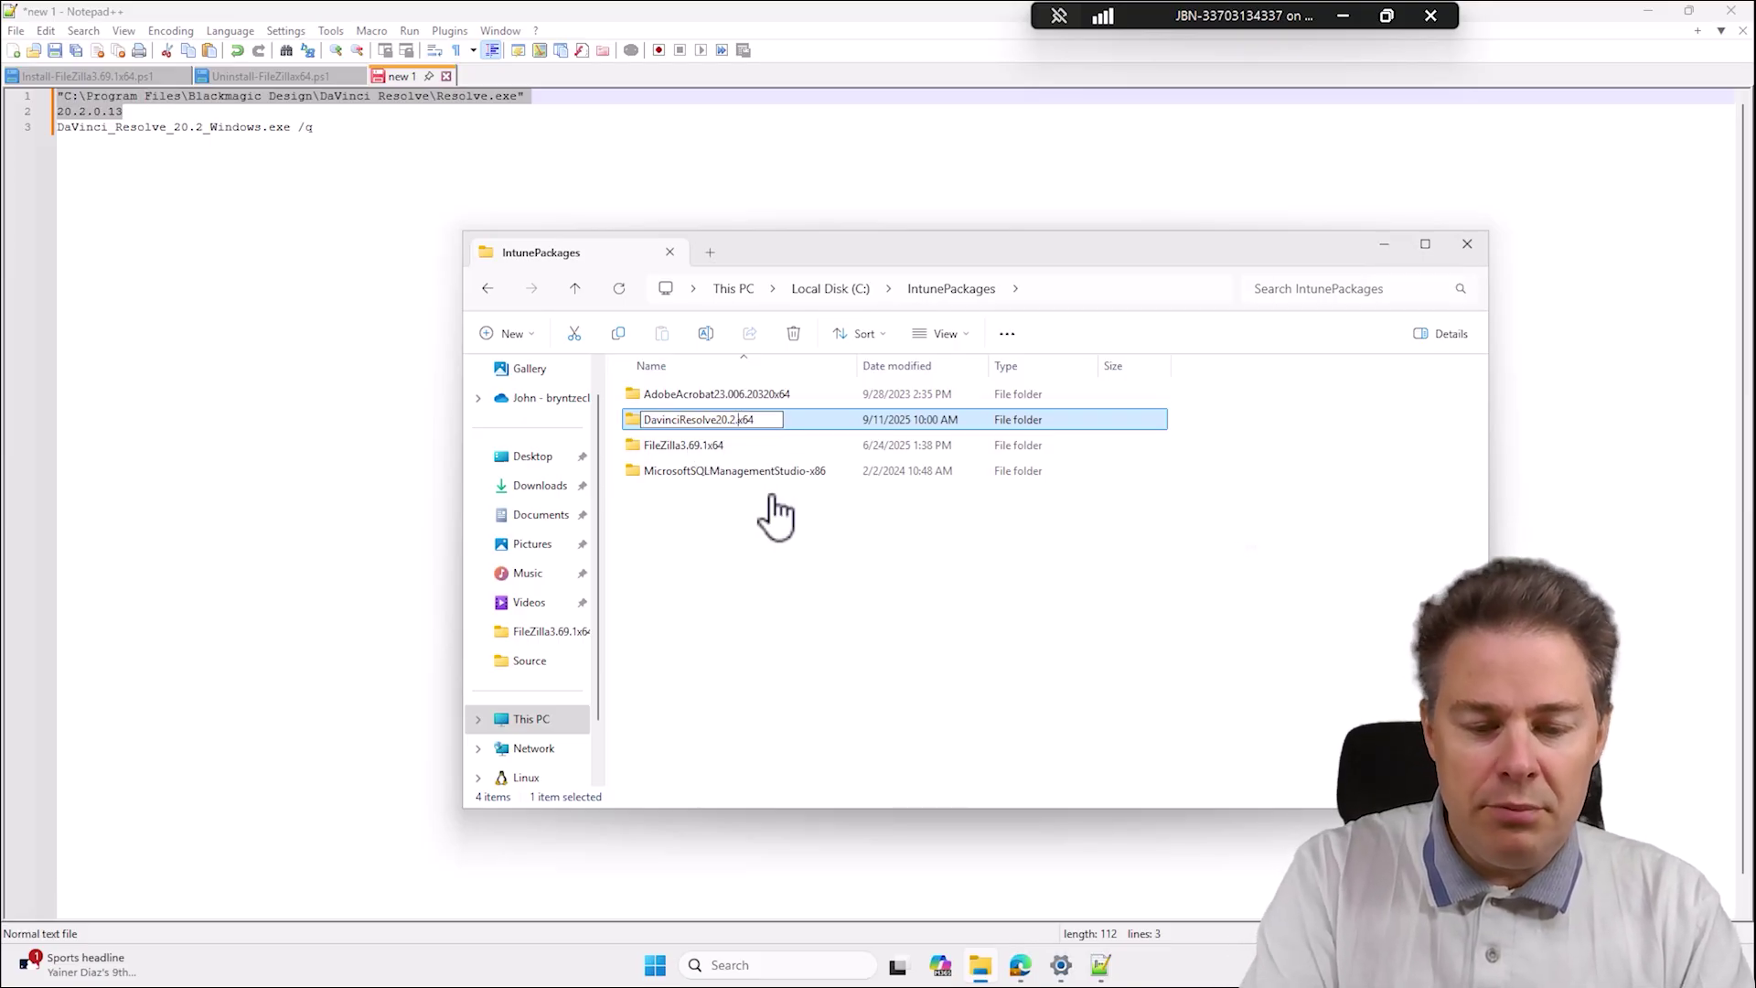
{"action": "type", "text": ".0.13"}
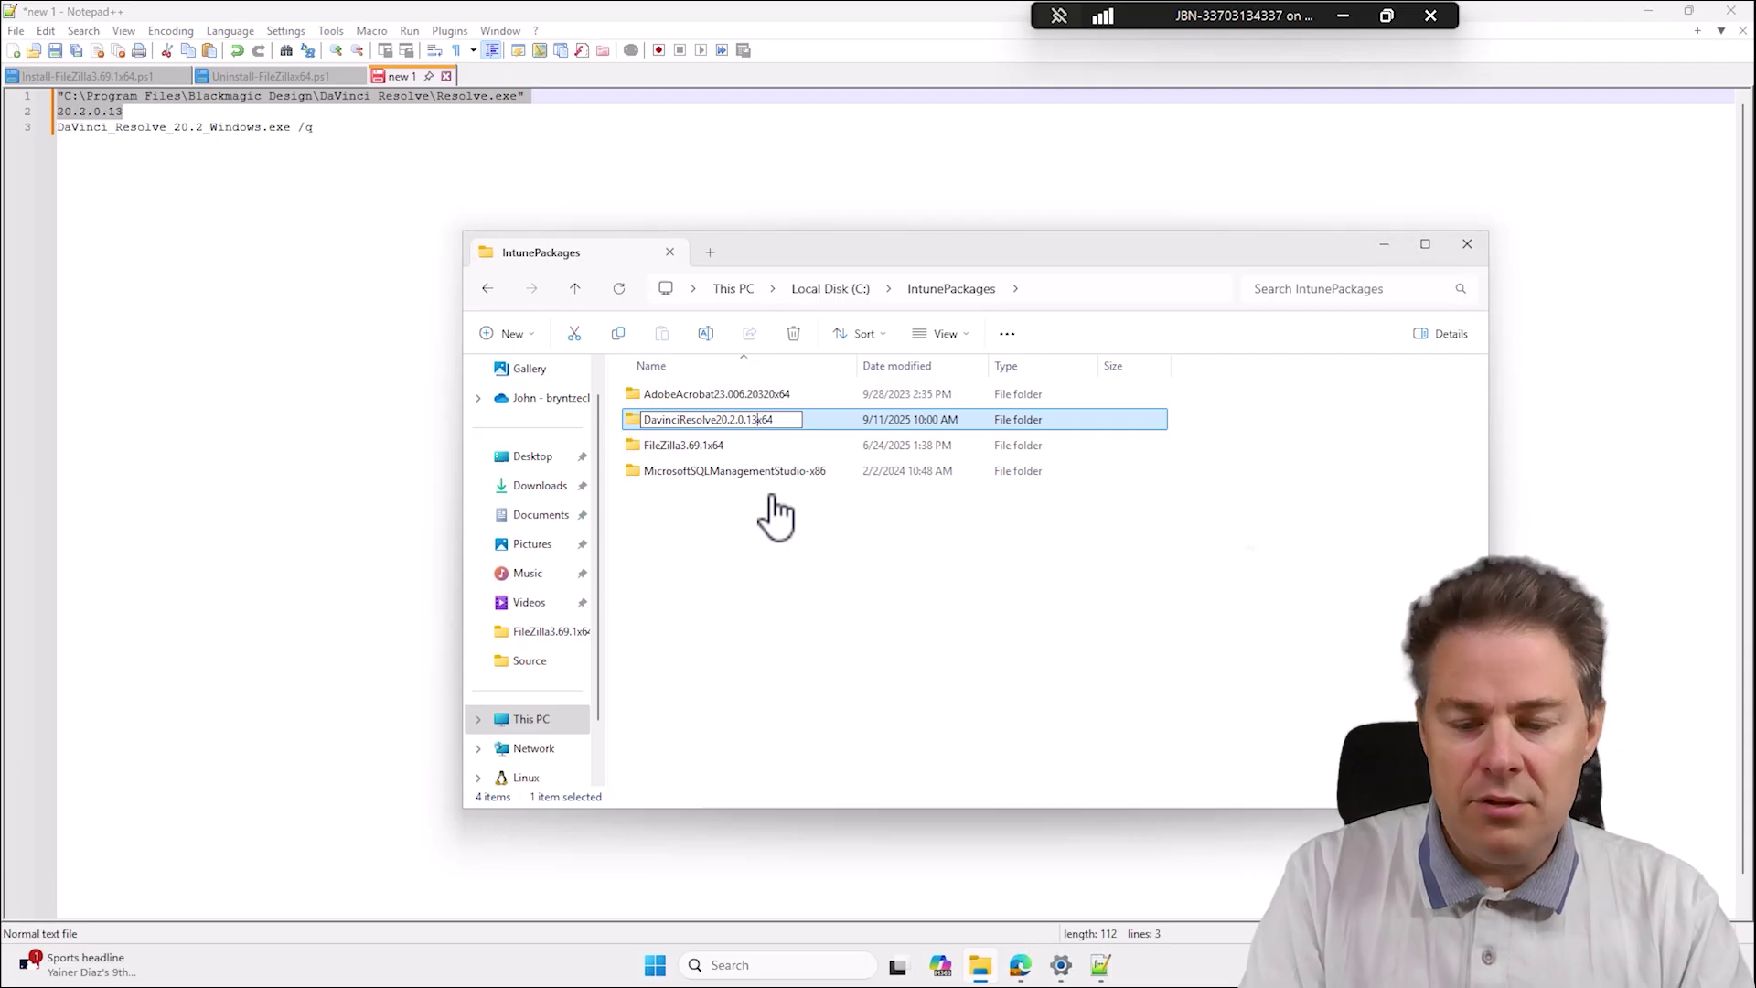
{"action": "key", "text": "Return"}
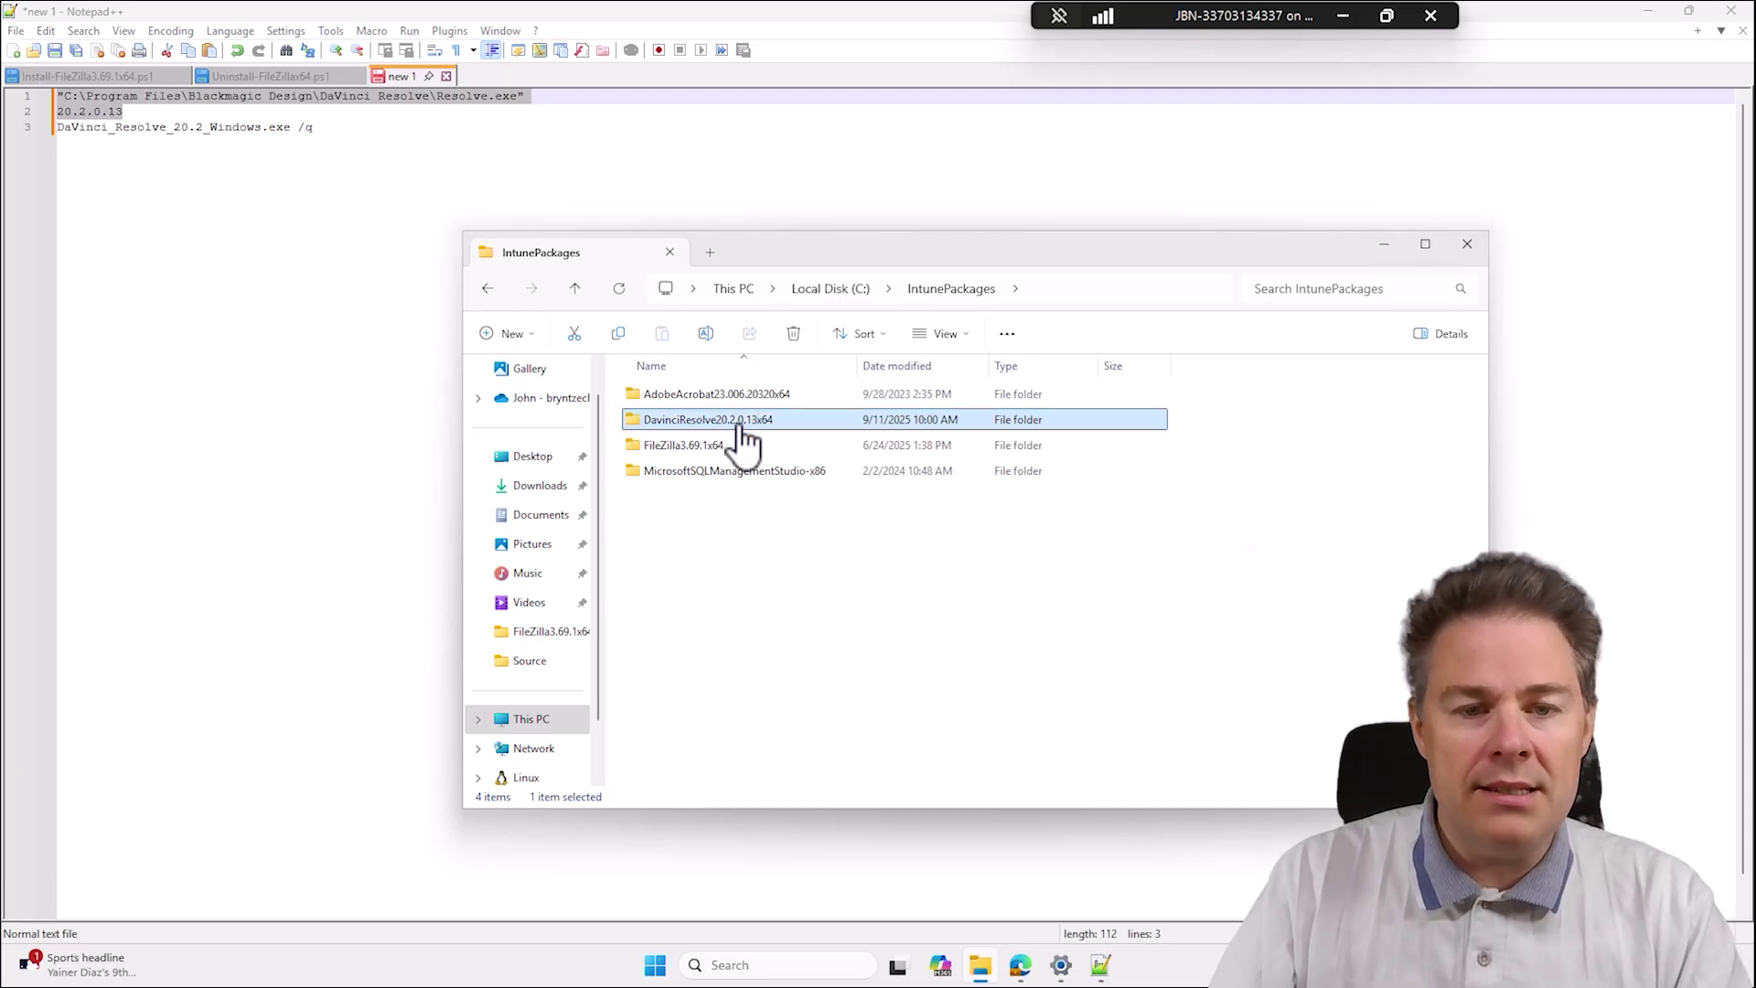
Open the renamed package's SOURCE folder to check the DaVinci_Resolve_20.2_Windows.exe installer.
{"action": "double_click", "coordinate": [744, 423]}
{"action": "double_click", "coordinate": [668, 422]}
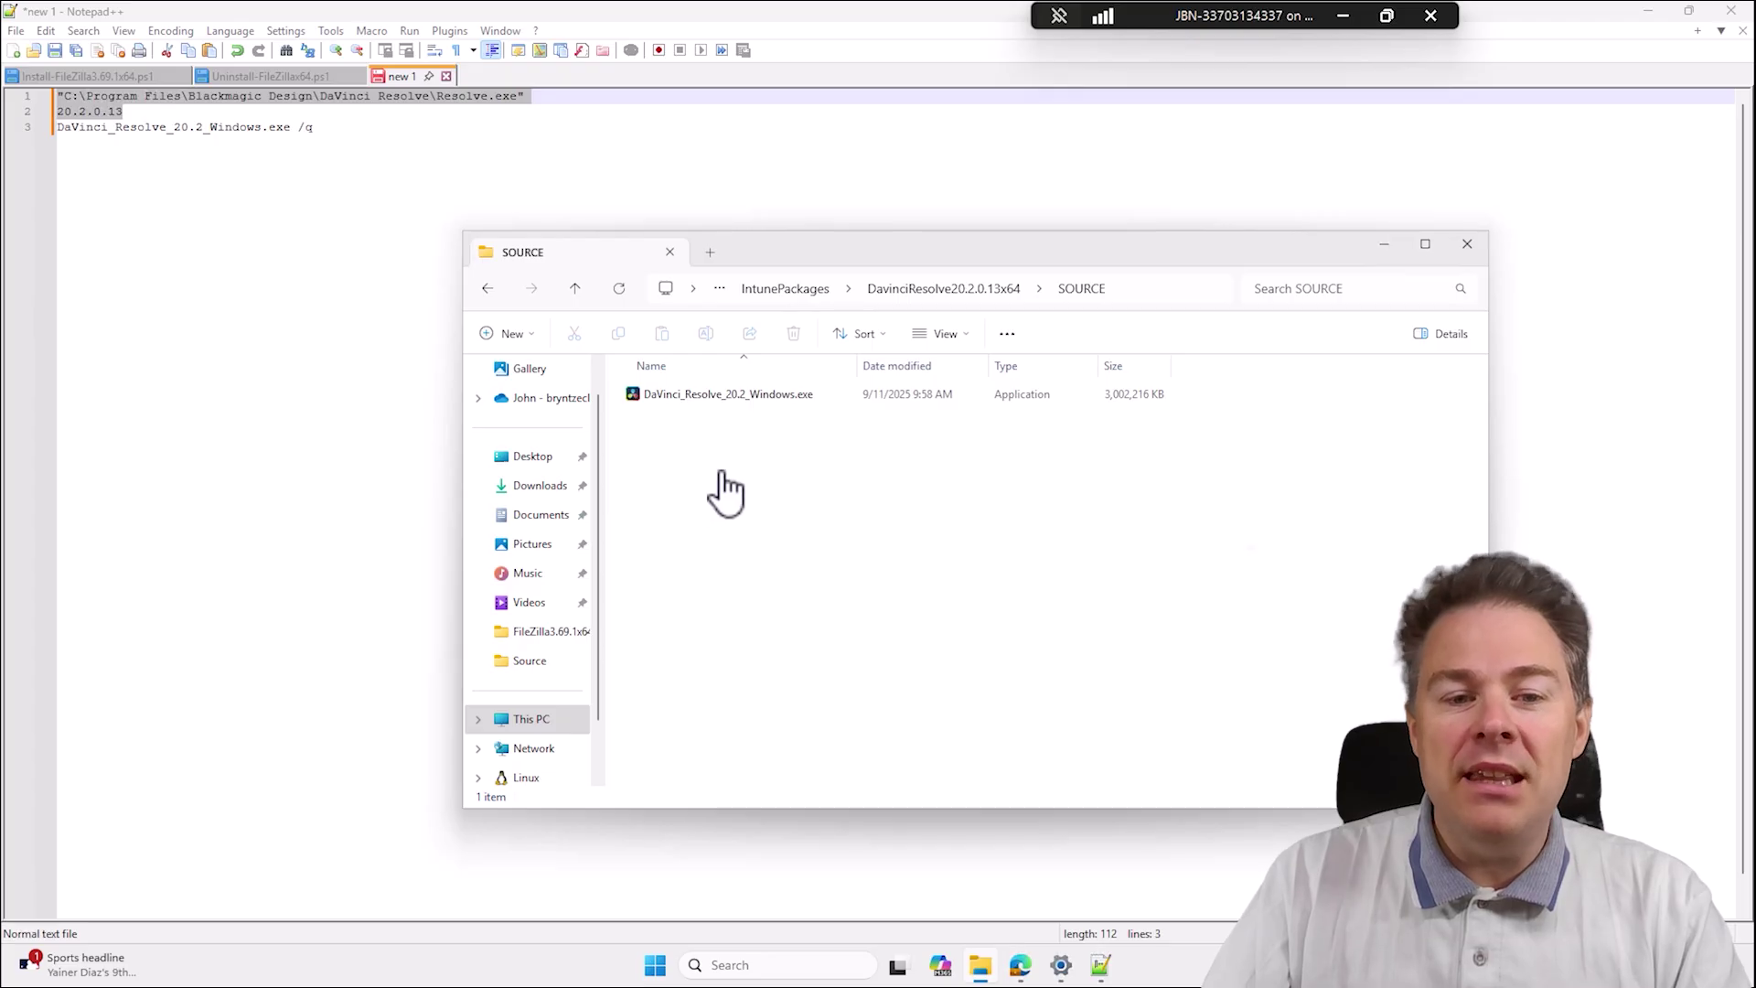
{"action": "left_click", "coordinate": [715, 397]}
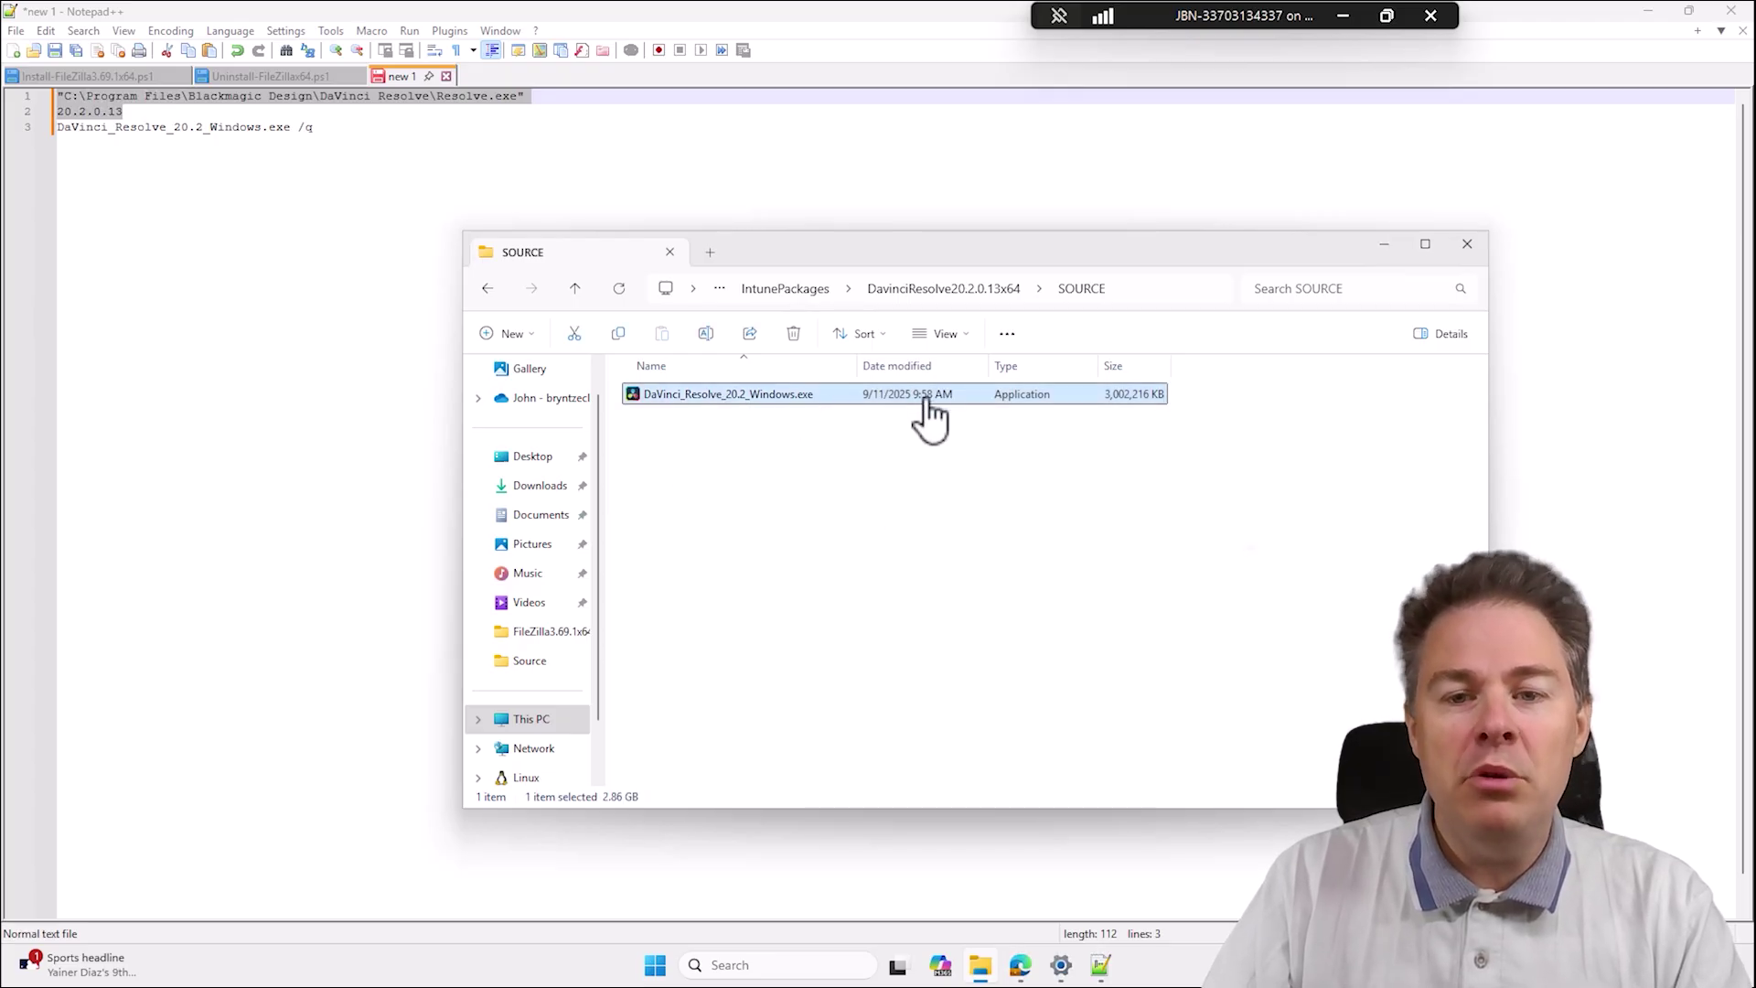
{"action": "left_click", "coordinate": [947, 291]}
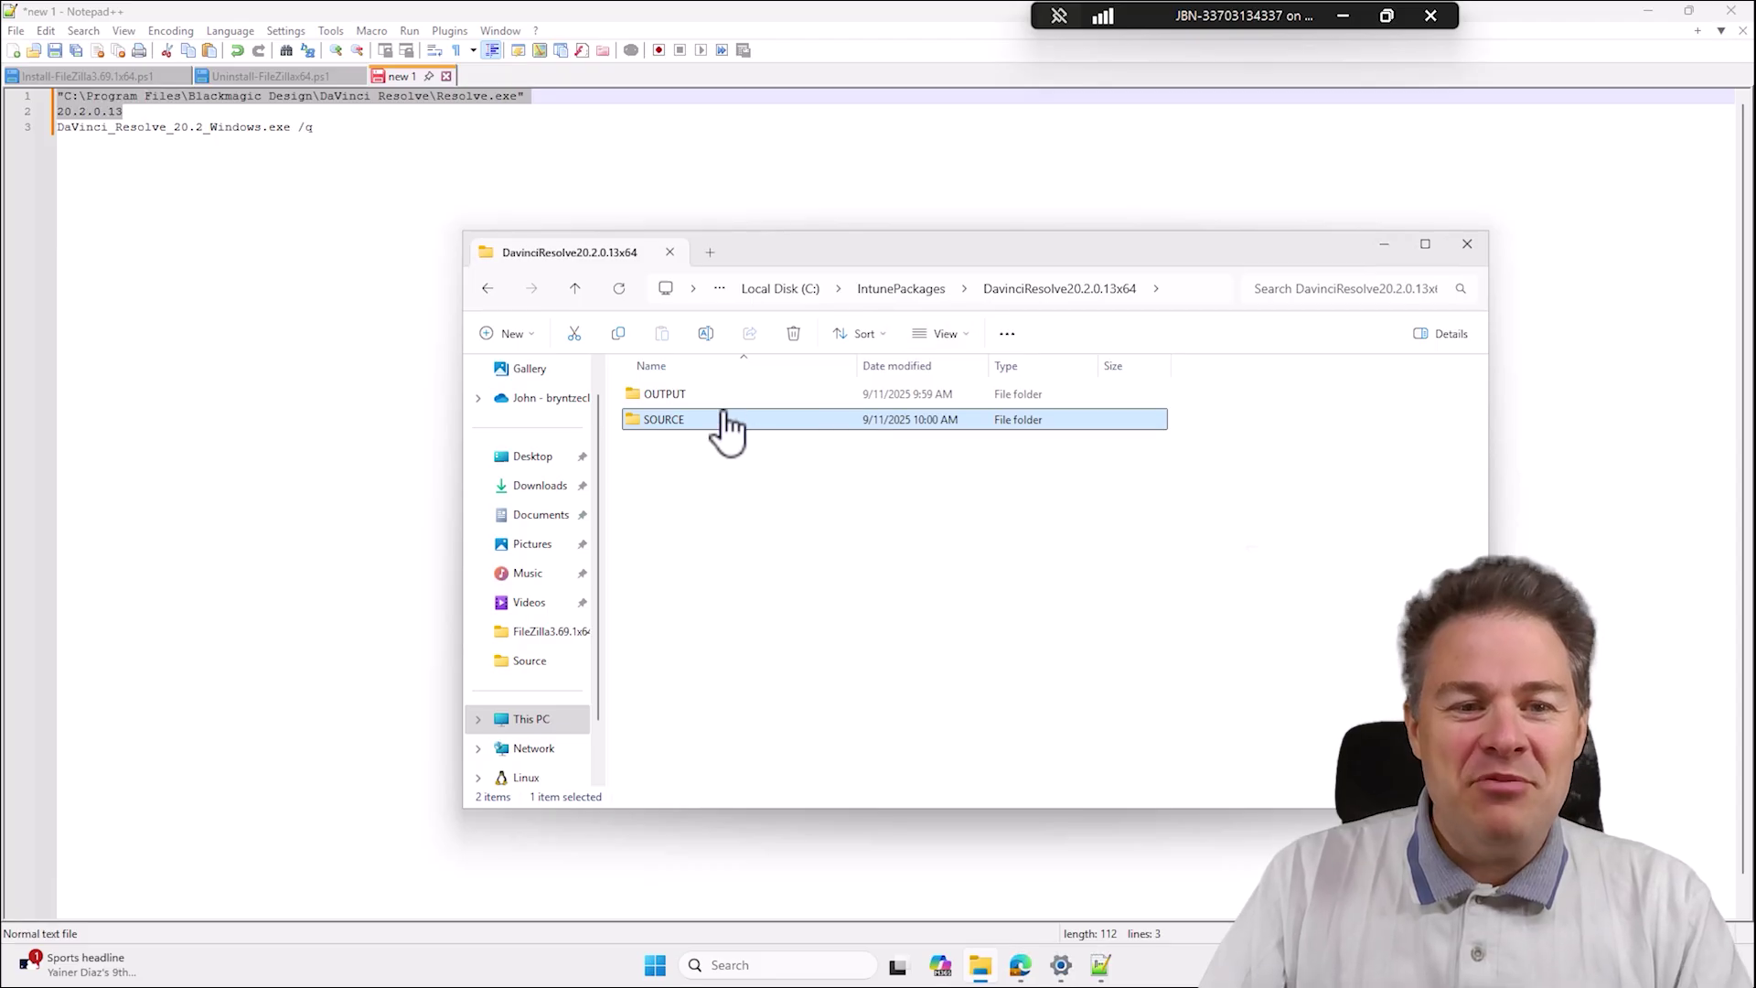
{"action": "mouse_move", "coordinate": [677, 416]}
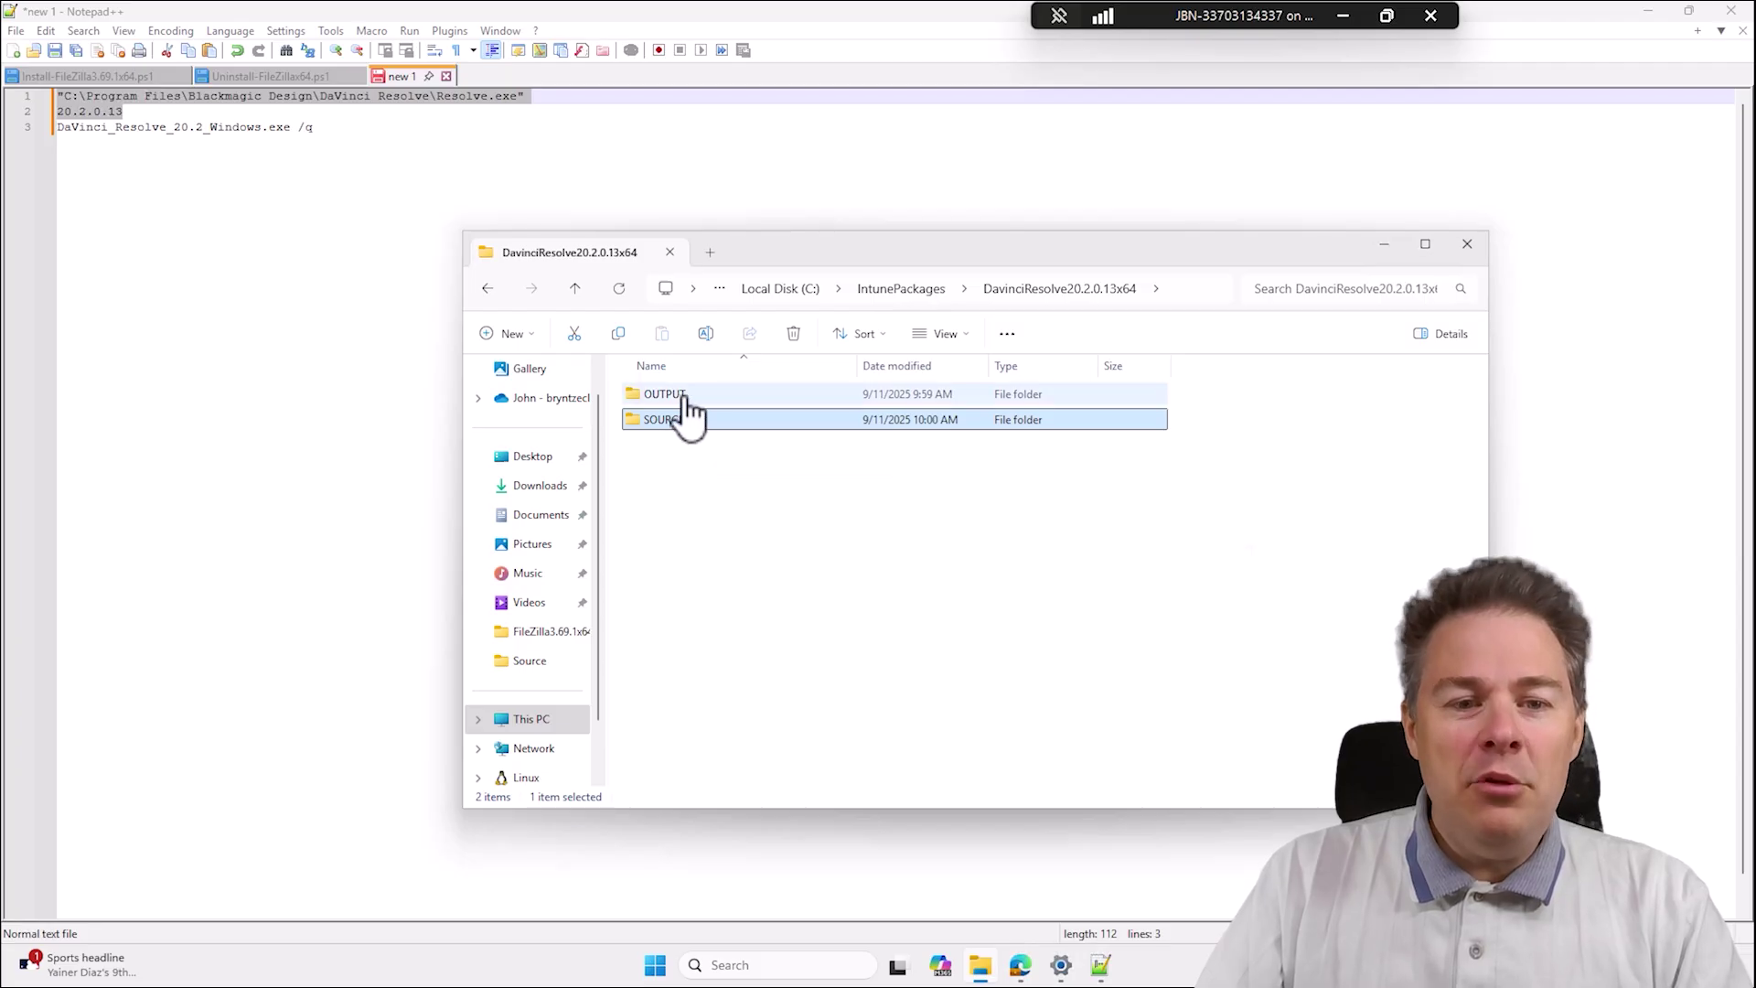
{"action": "left_click", "coordinate": [677, 426]}
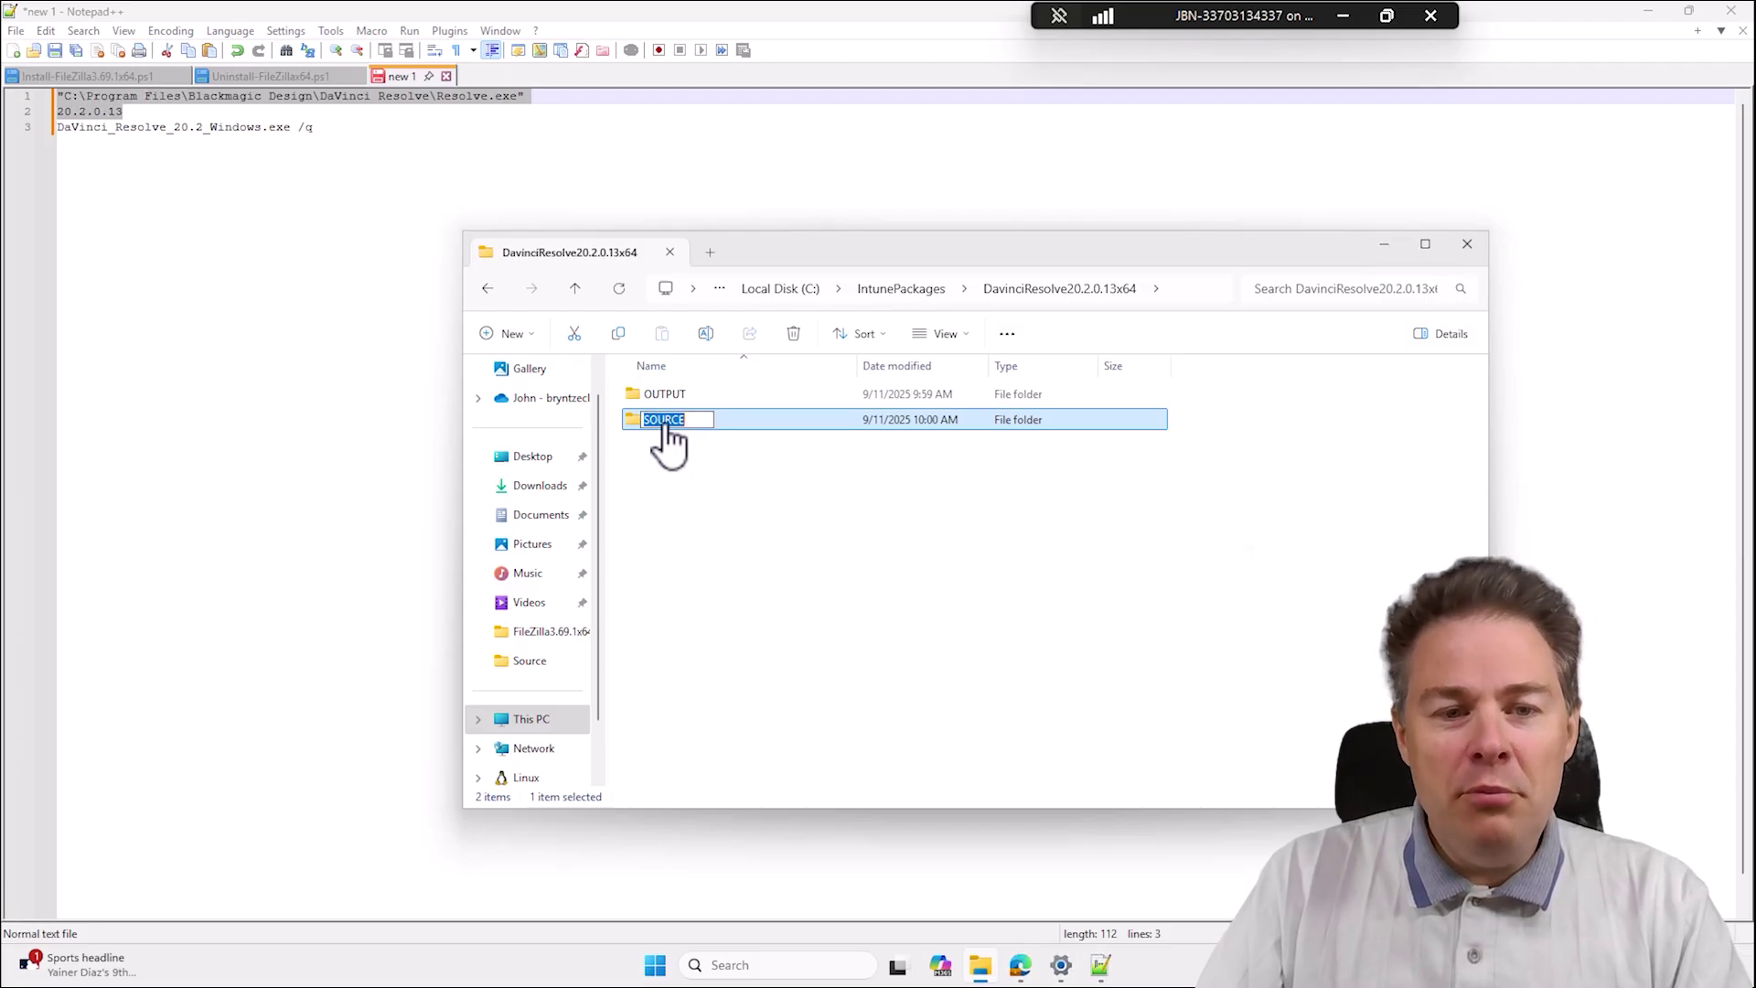
{"action": "left_click", "coordinate": [756, 478]}
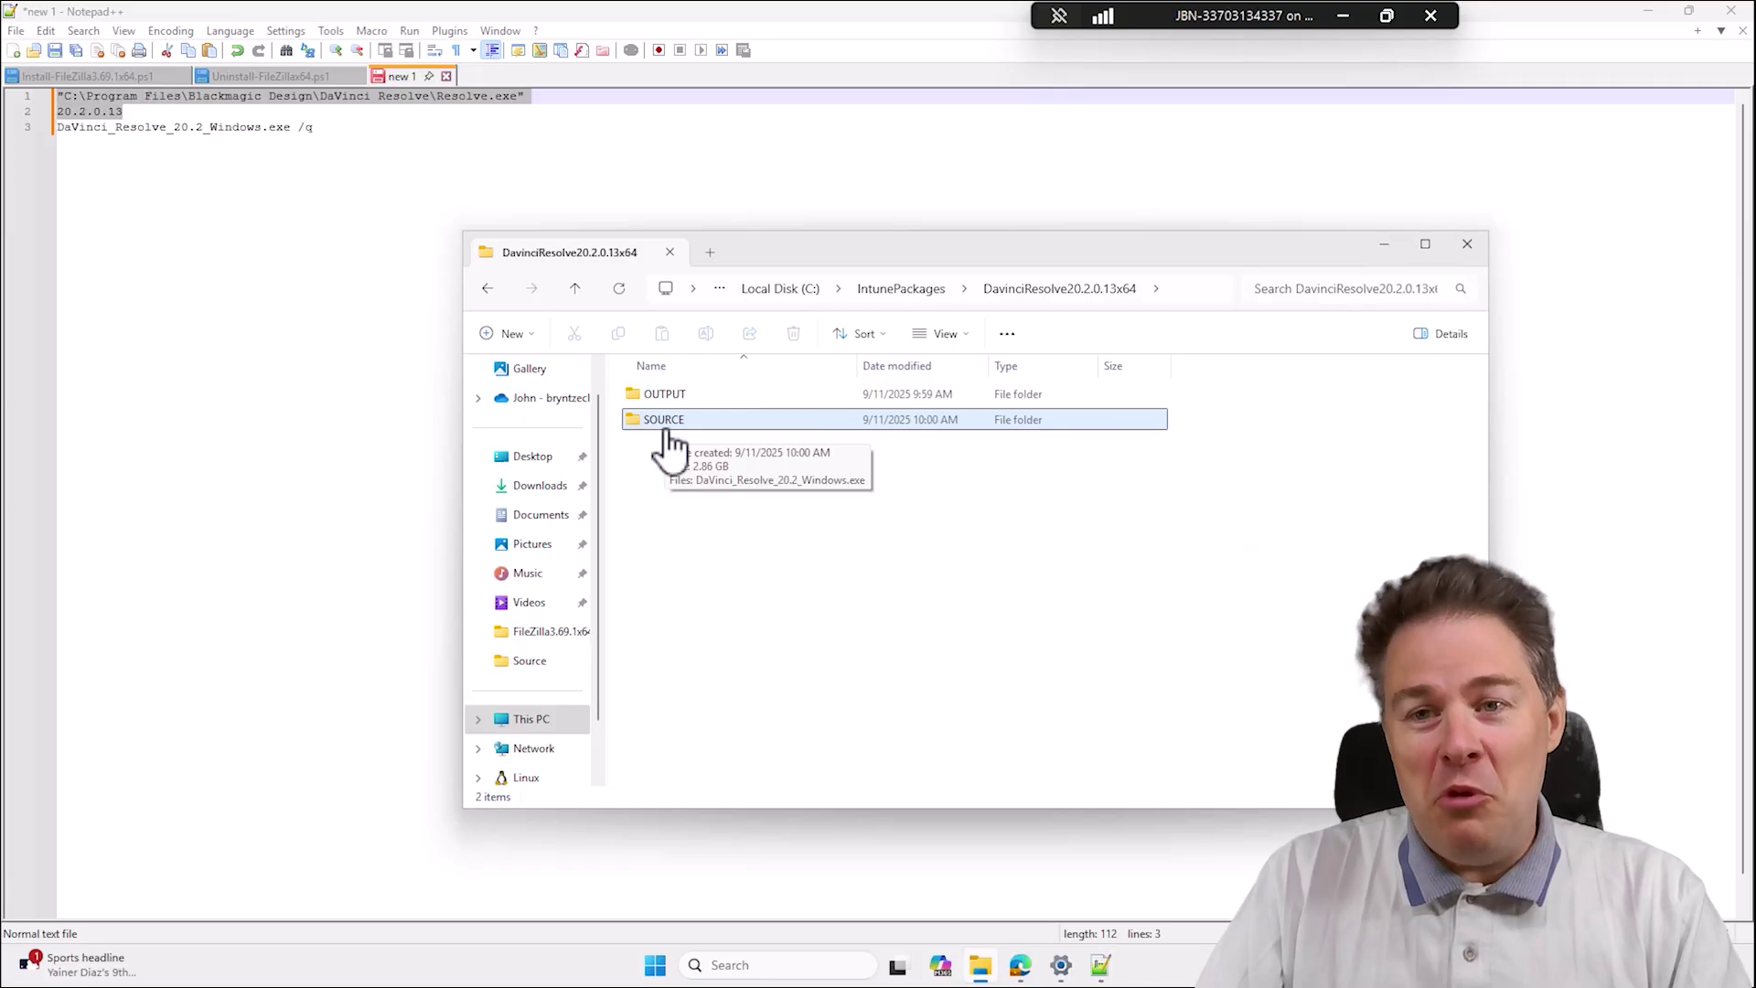
{"action": "left_click", "coordinate": [665, 442]}
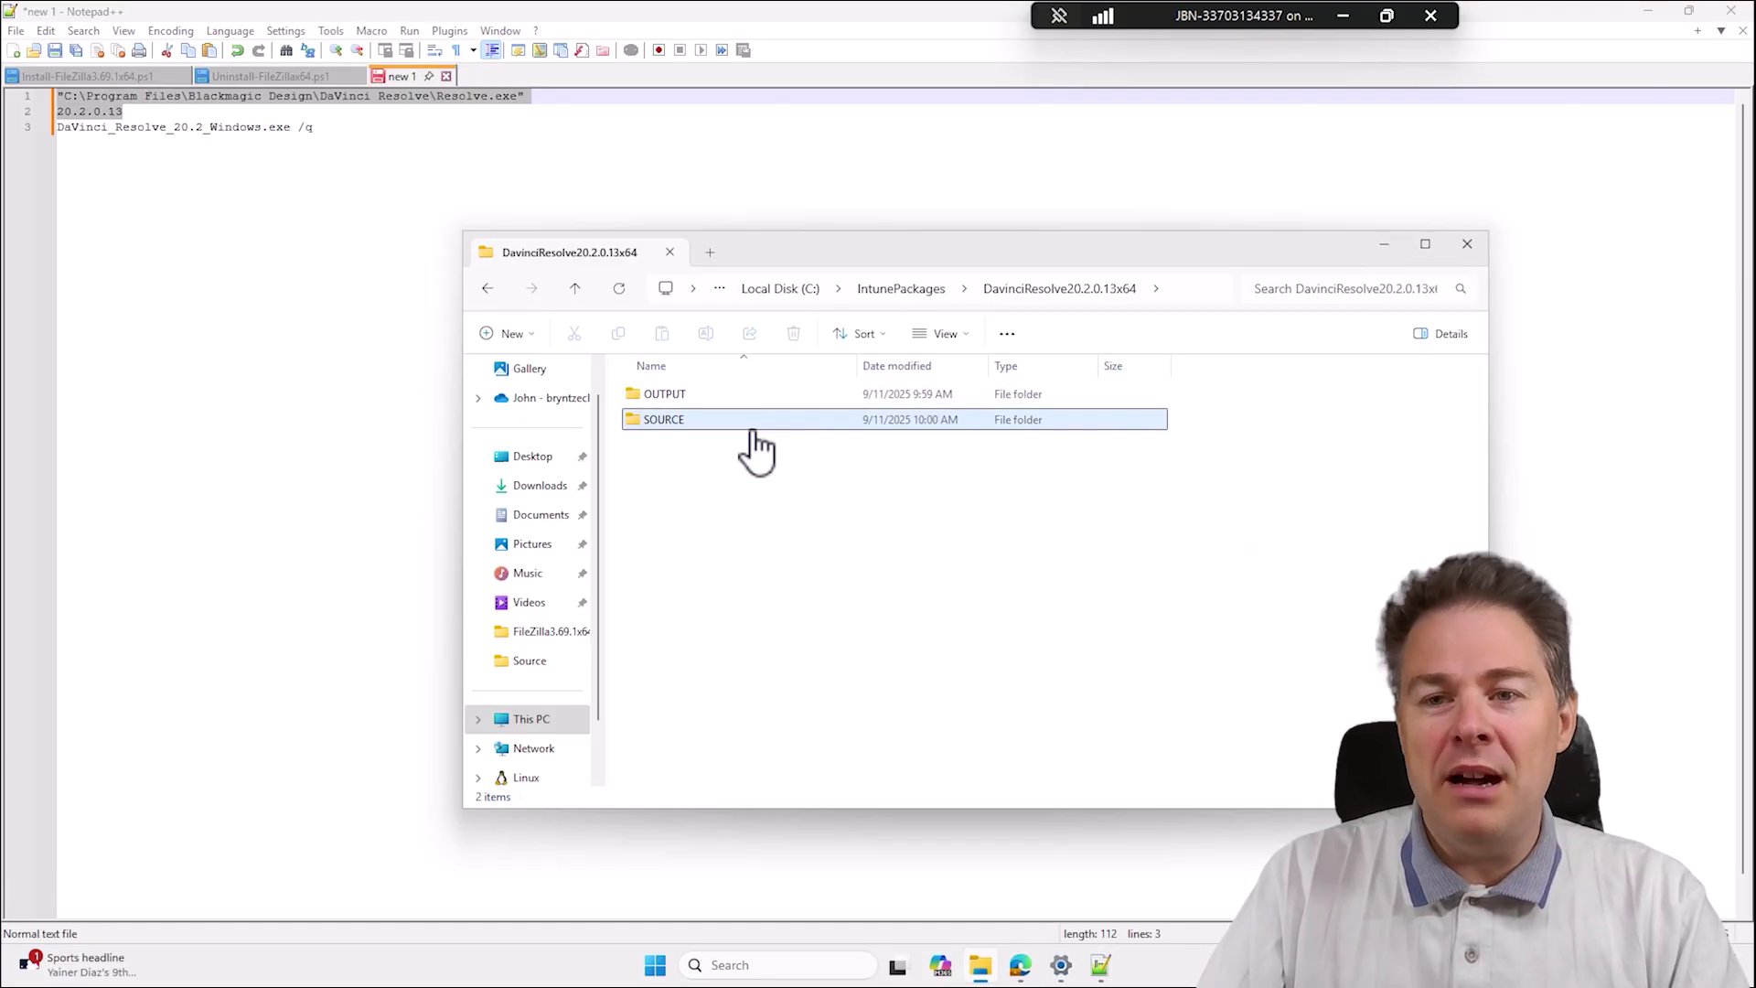
Verify OUTPUT is empty, revisit SOURCE, and return to the DavinciResolve20.2.0.13x64 folder.
{"action": "double_click", "coordinate": [668, 399]}
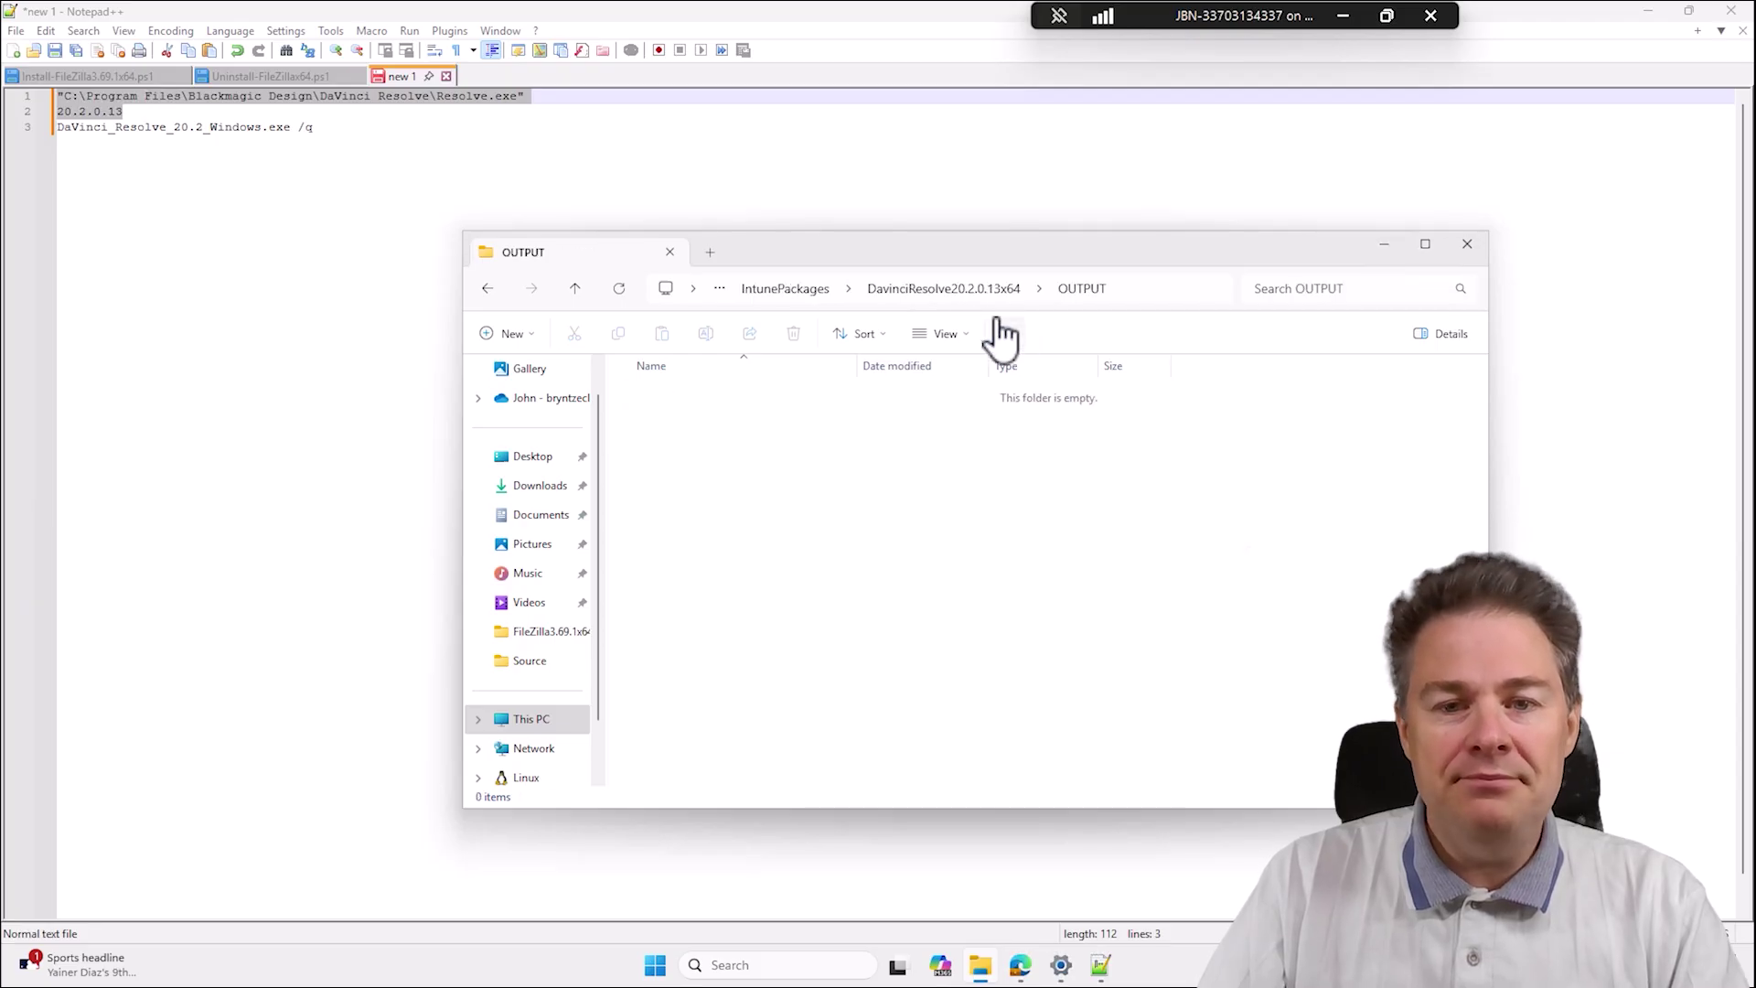
{"action": "left_click", "coordinate": [943, 288]}
{"action": "double_click", "coordinate": [662, 419]}
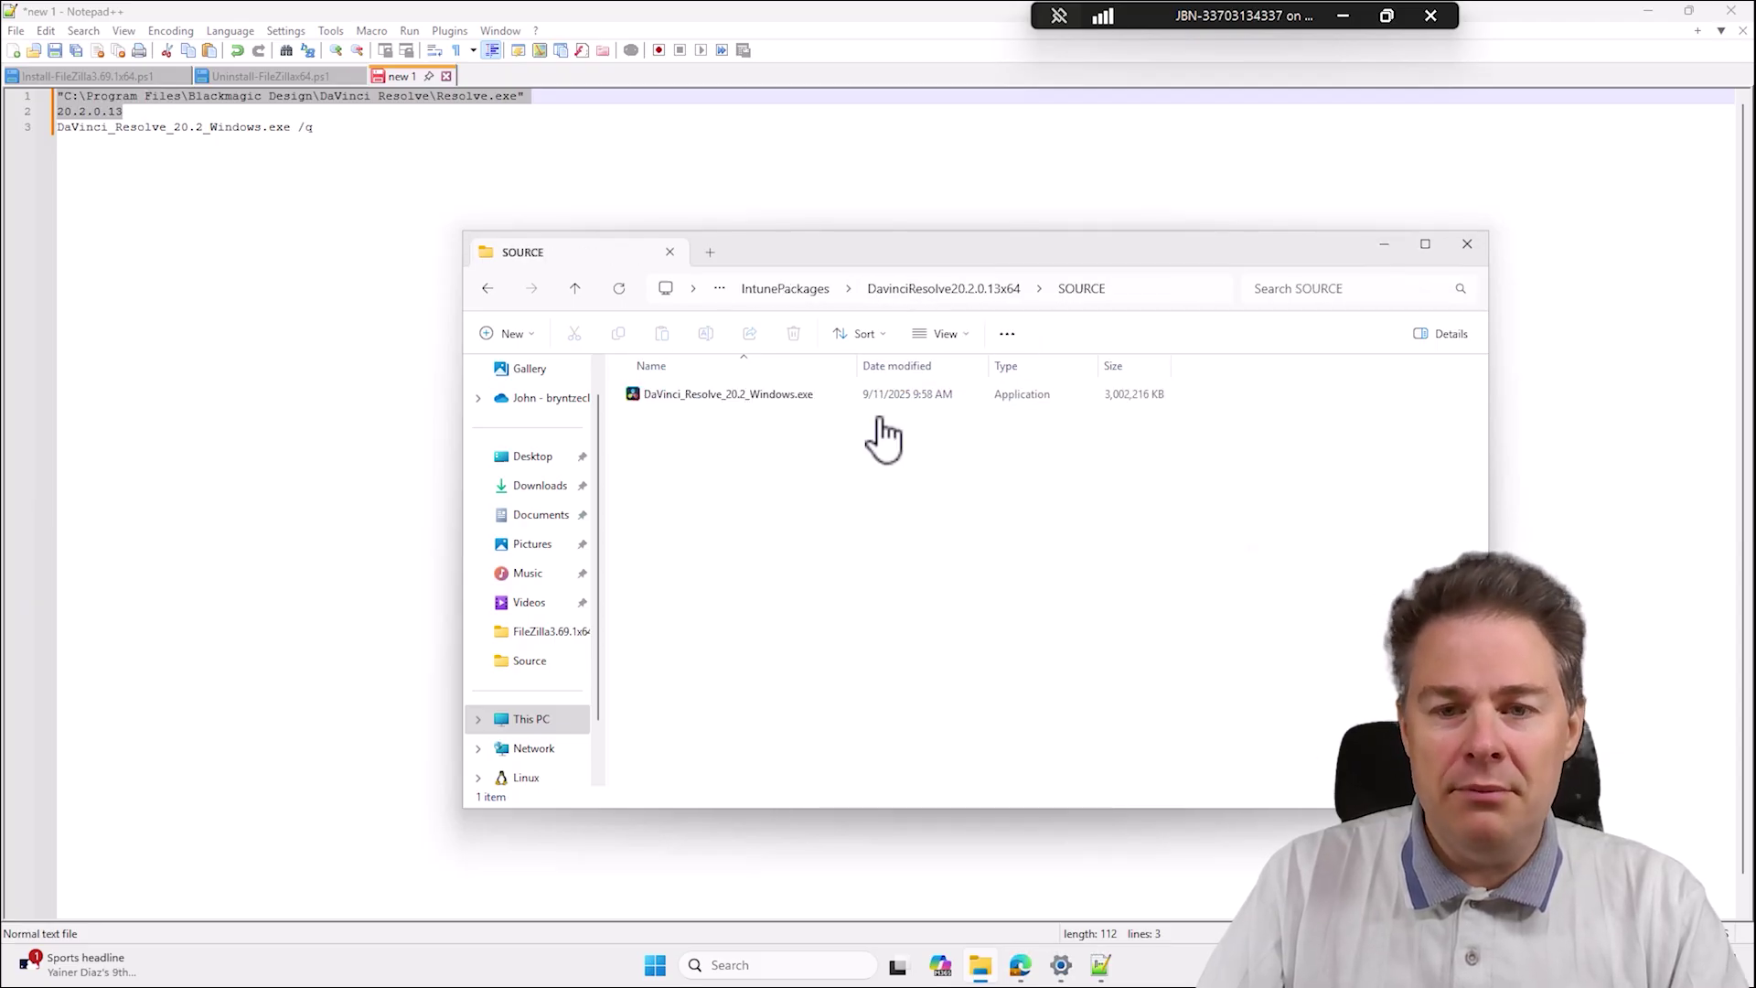
{"action": "left_click", "coordinate": [947, 290]}
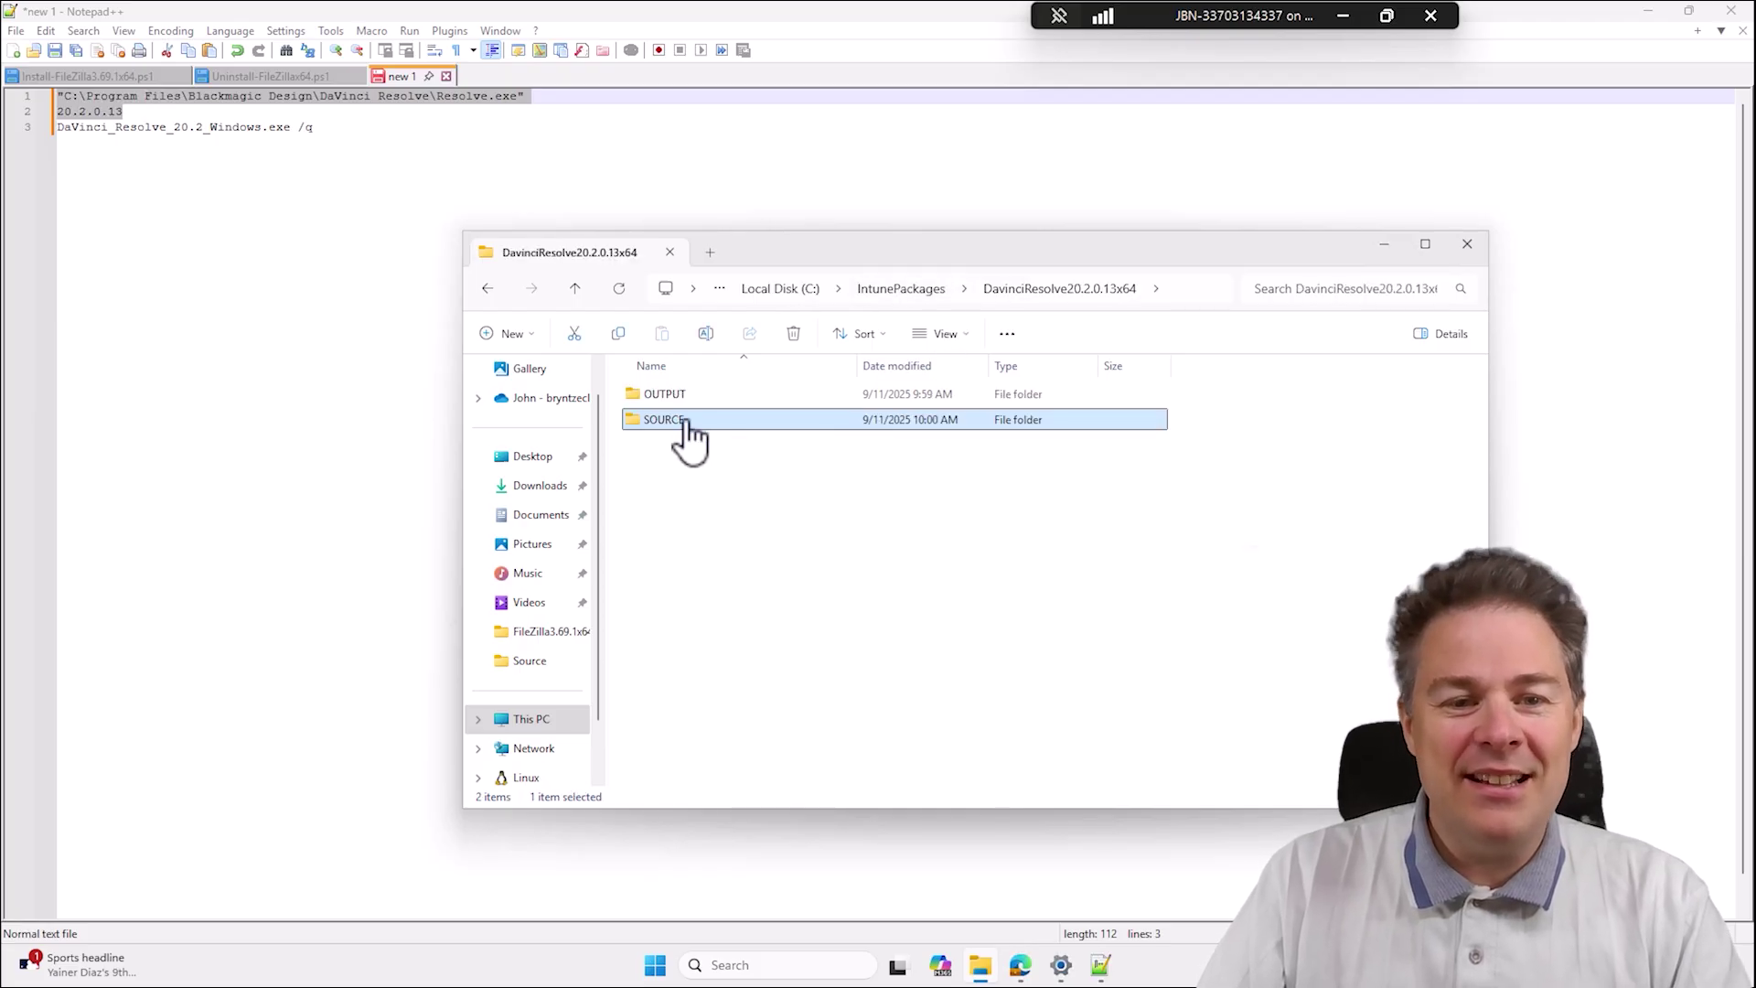
{"action": "left_click", "coordinate": [681, 469]}
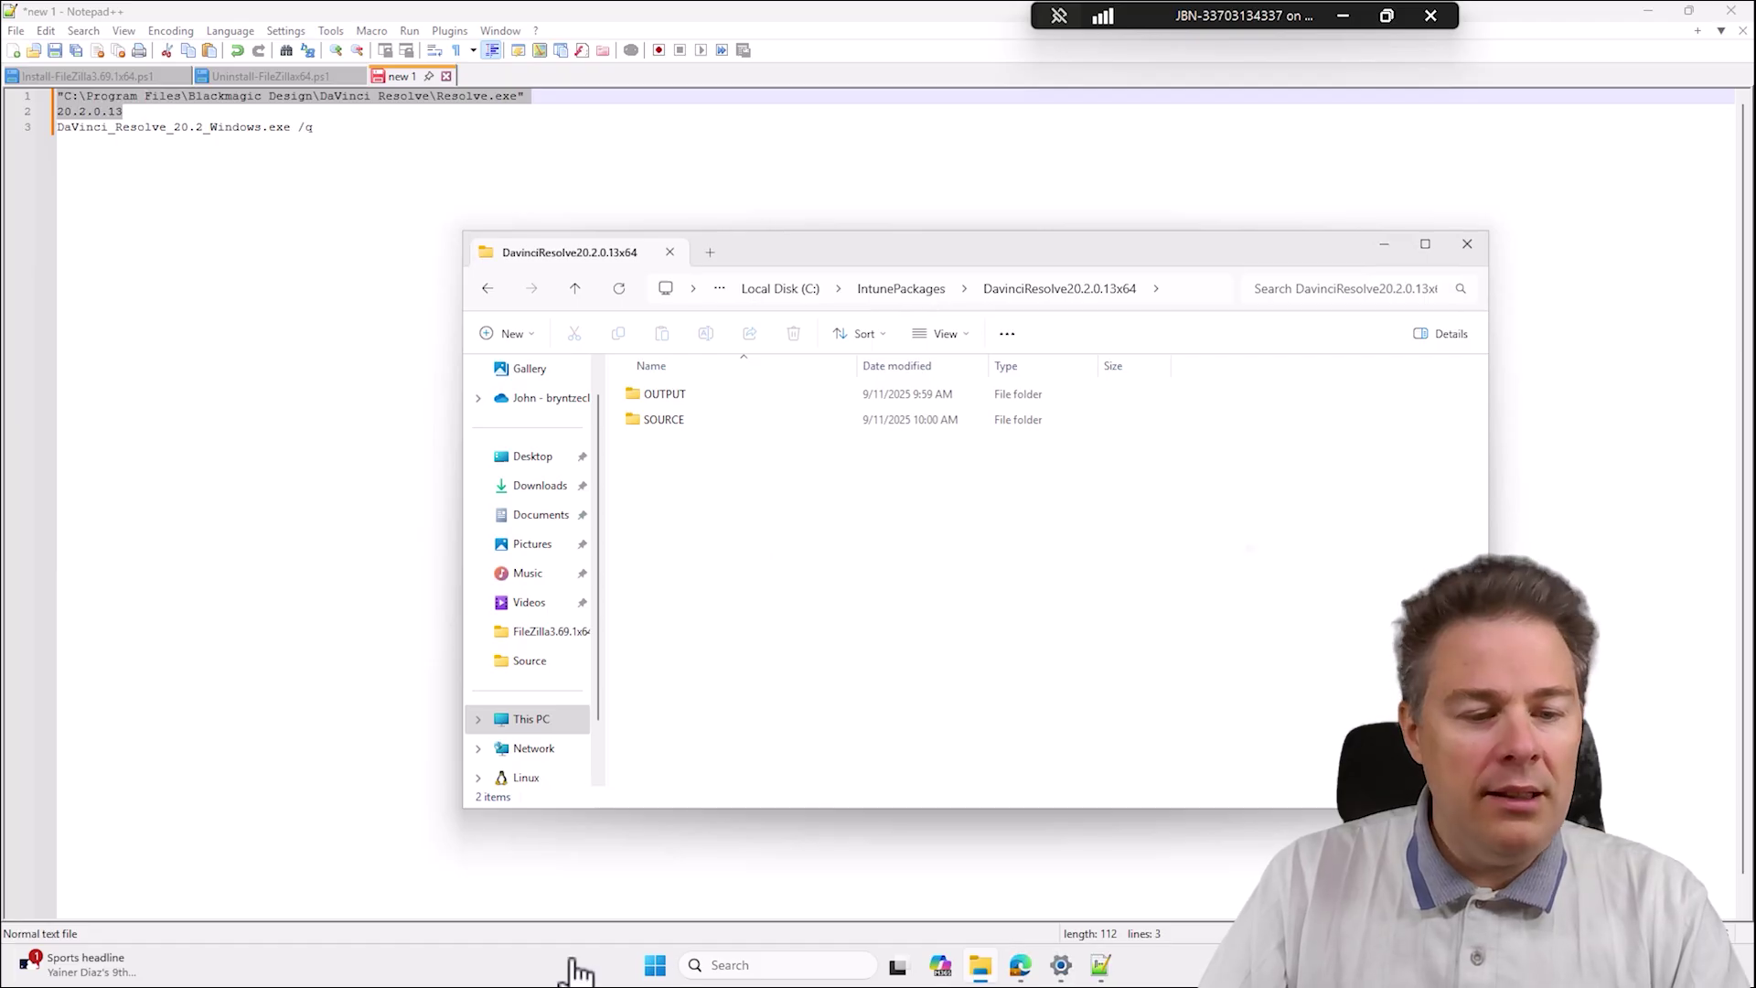
Launch Company Portal from a Start search for 'com' to view its Home page.
{"action": "left_click", "coordinate": [646, 978]}
{"action": "type", "text": "com"}
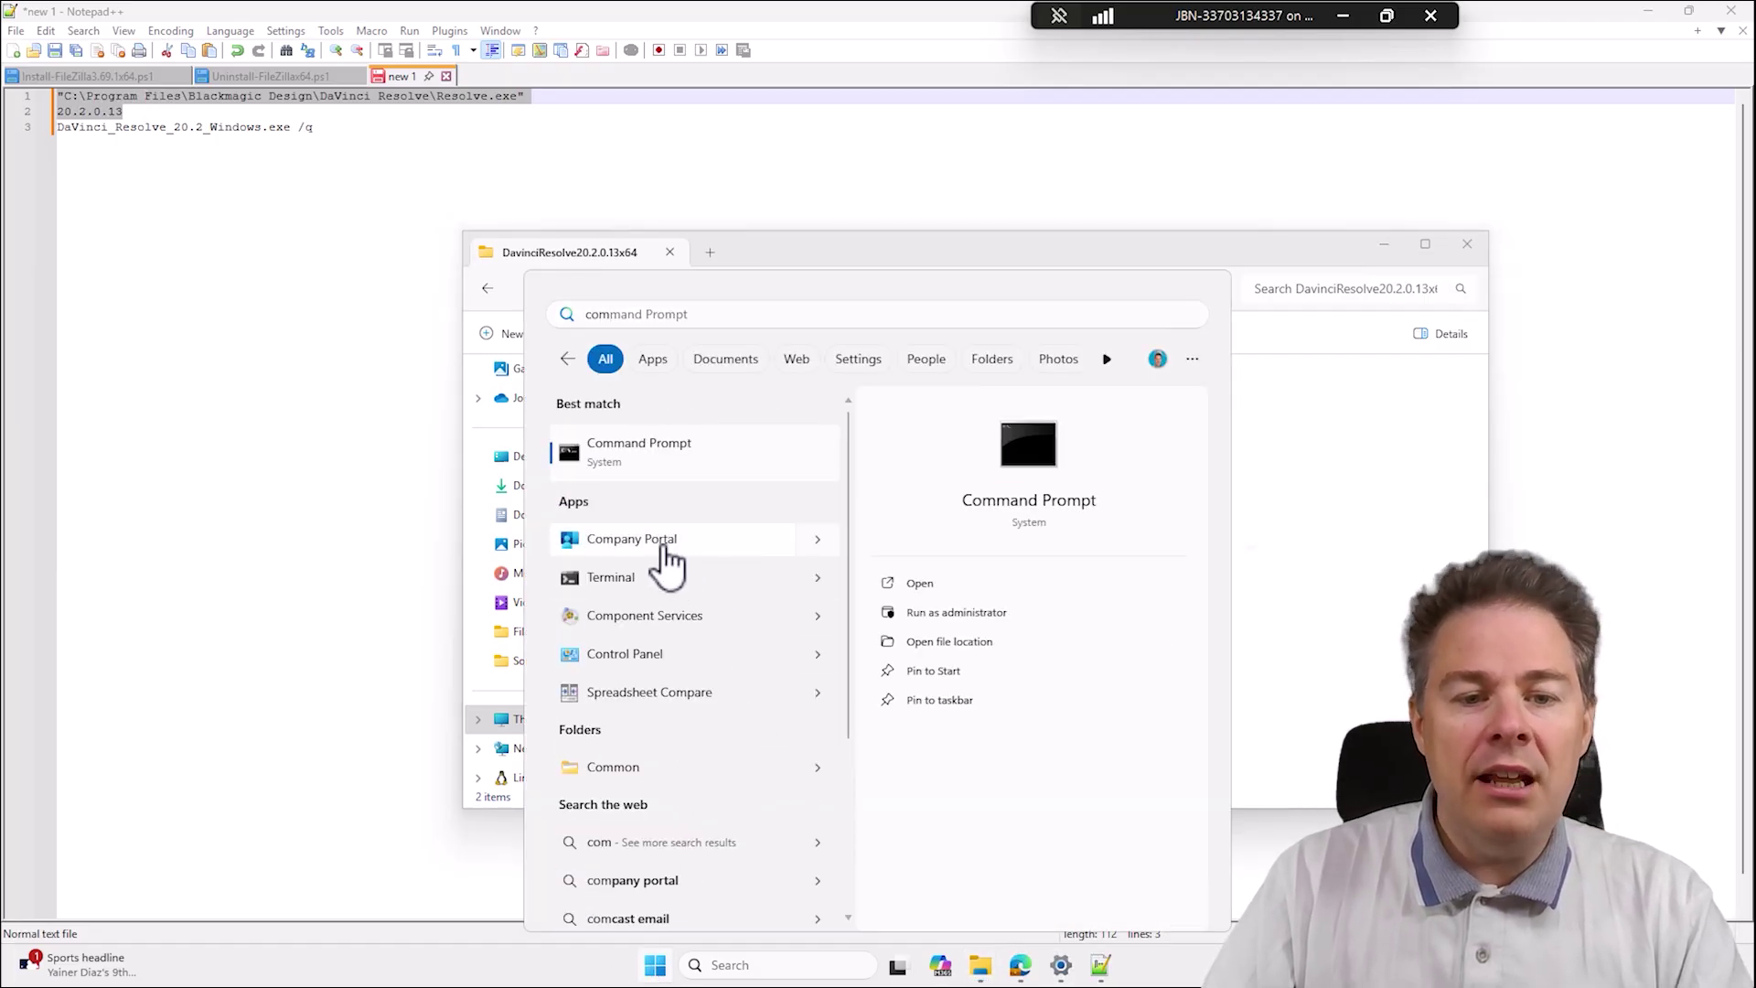
{"action": "left_click", "coordinate": [681, 542]}
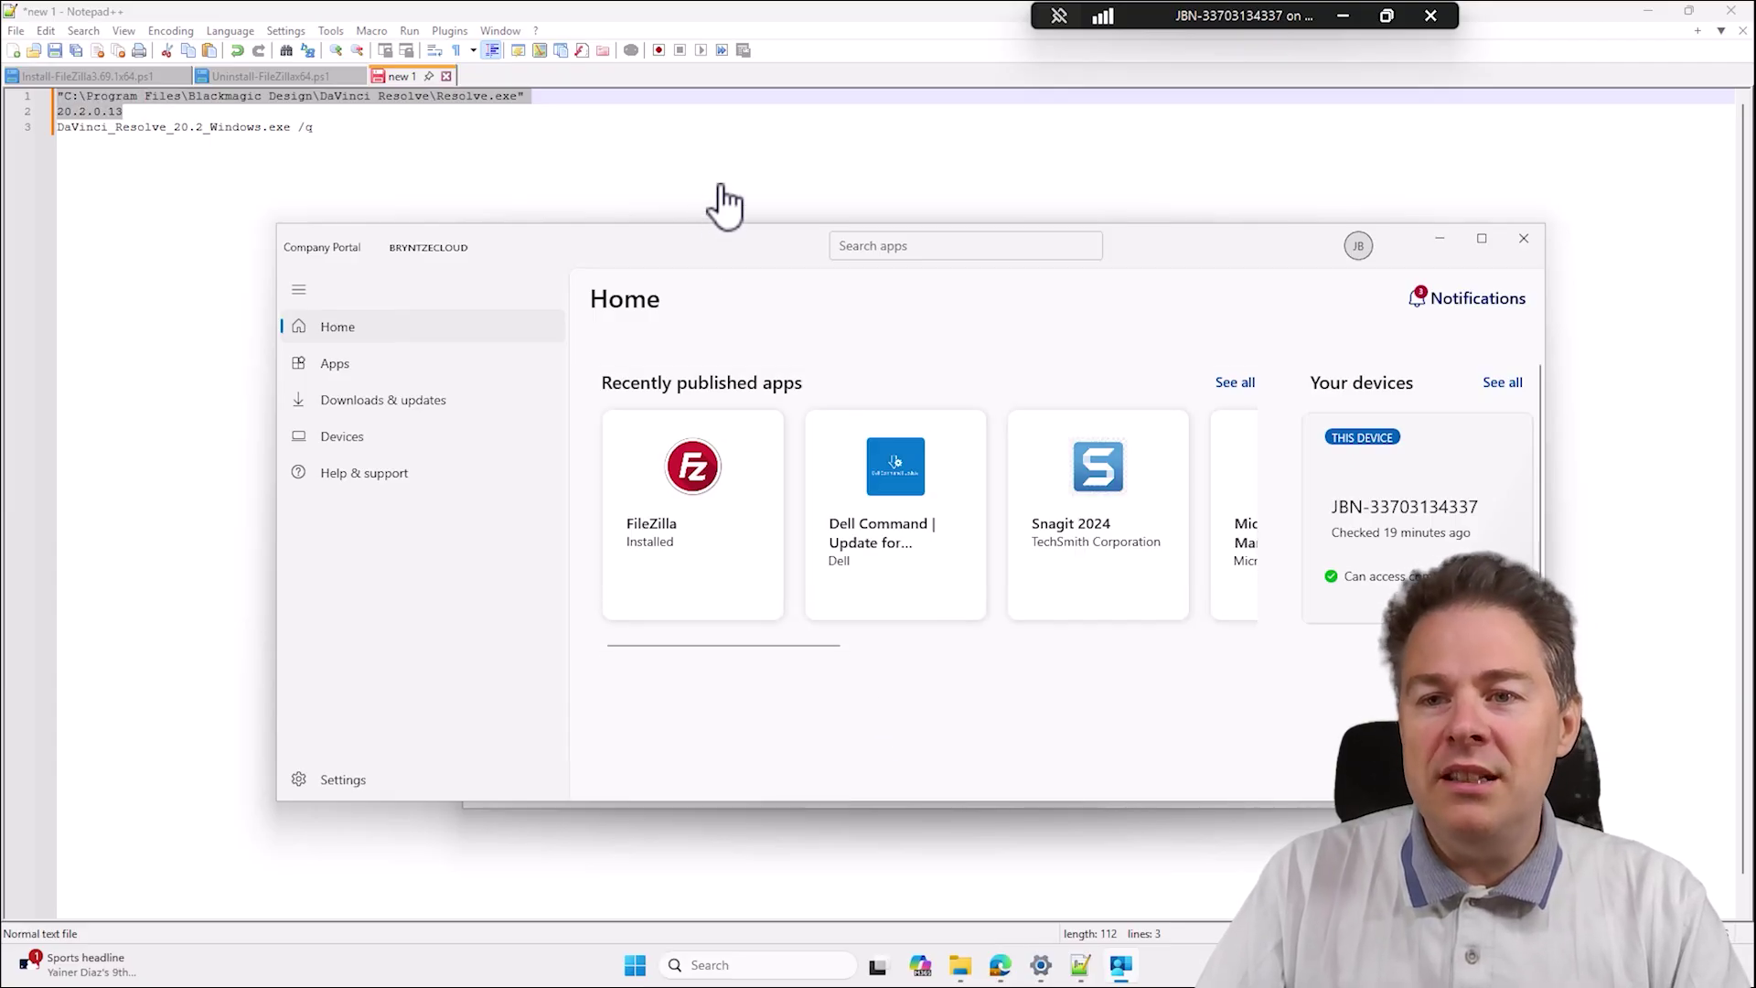
{"action": "left_click", "coordinate": [1001, 962]}
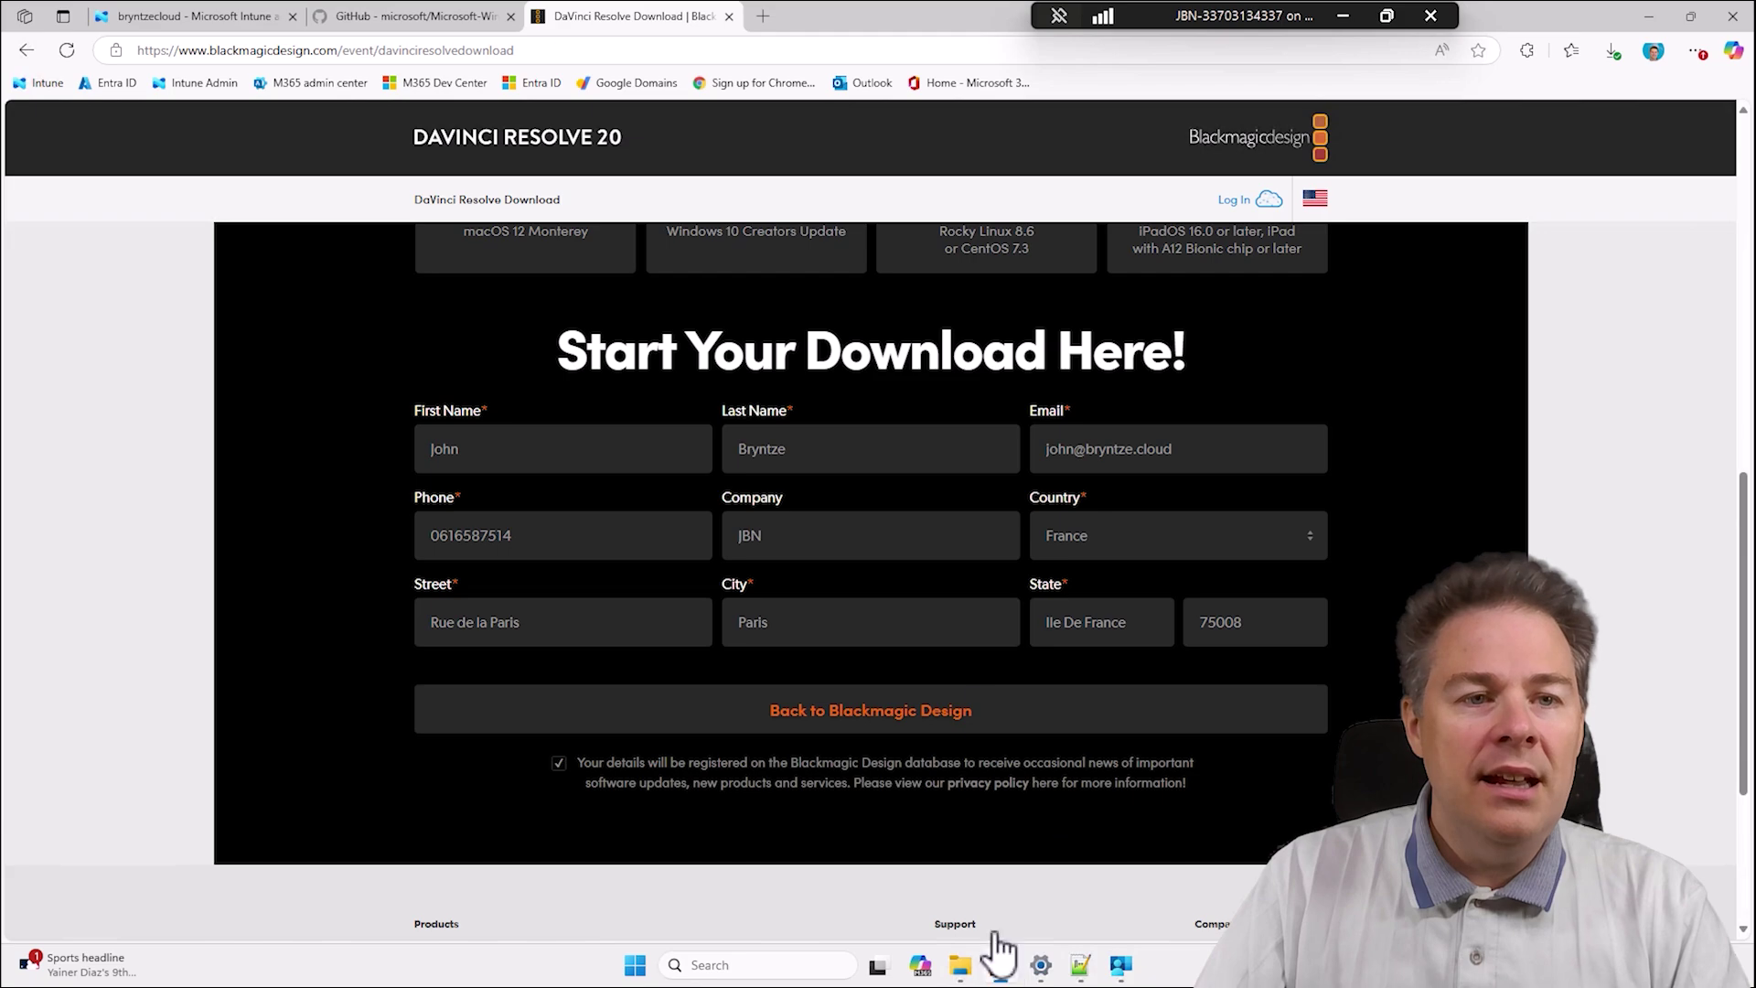
Download the Microsoft-Win32-Content-Prep-Tool repository from GitHub as a ZIP file.
{"action": "left_click", "coordinate": [395, 20]}
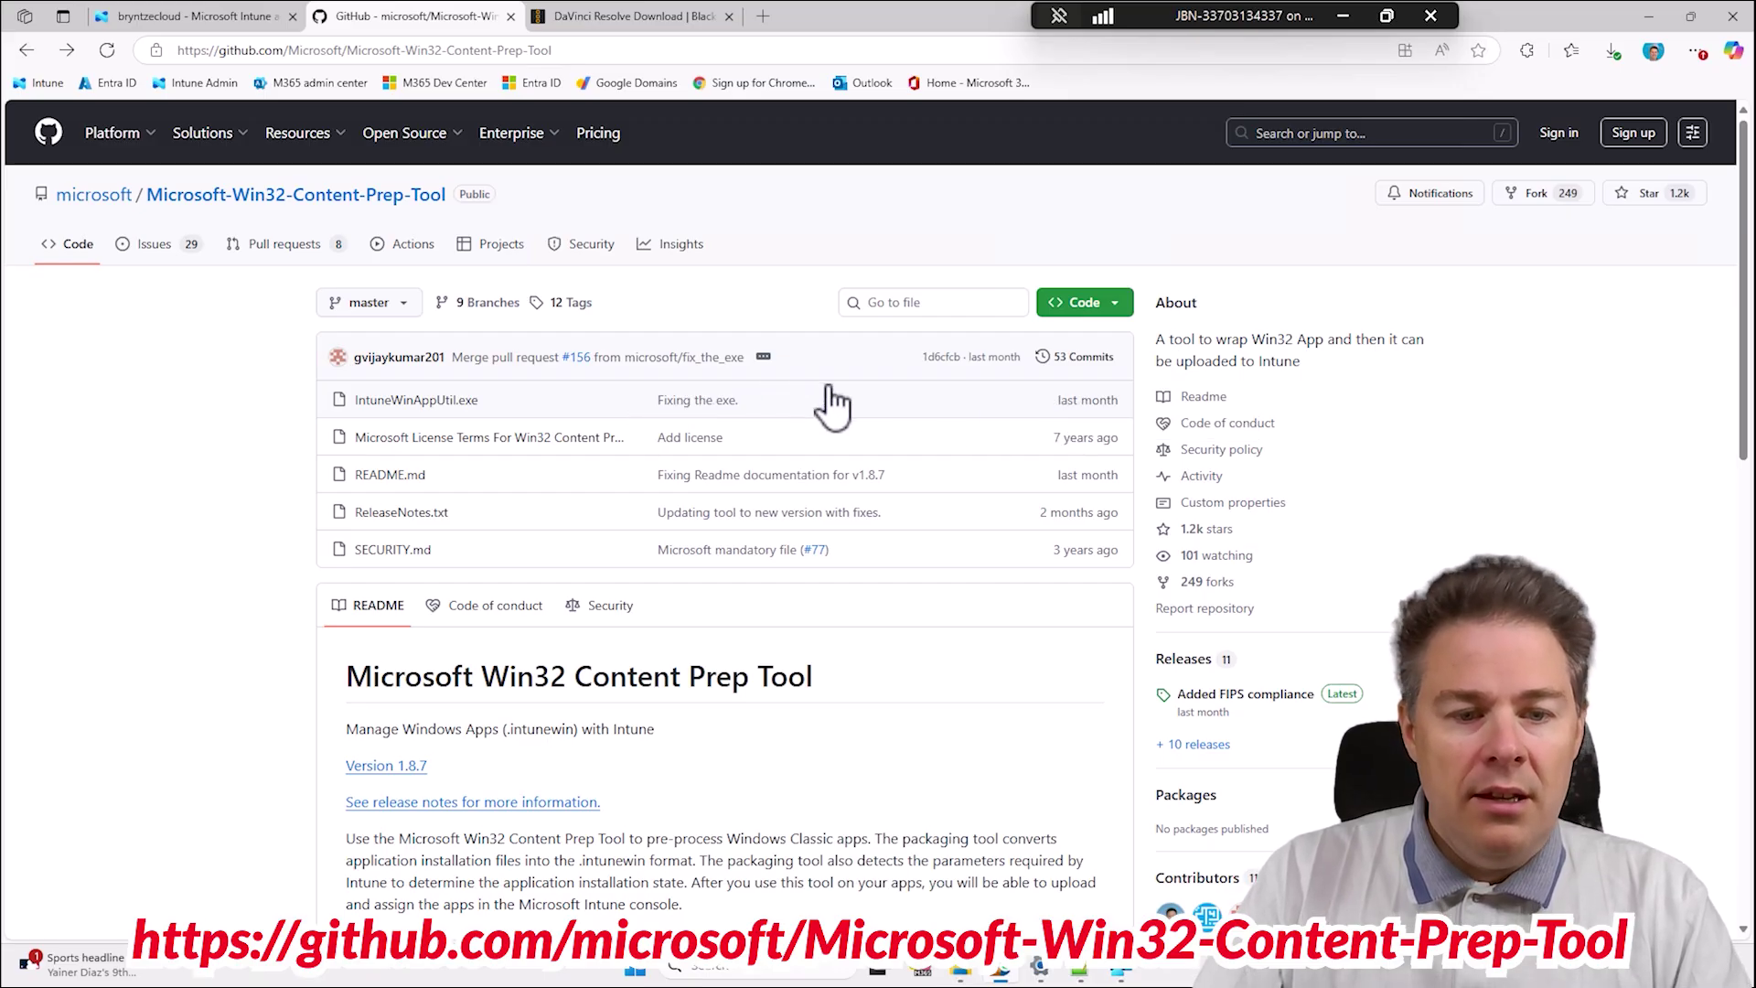
{"action": "left_click", "coordinate": [1101, 311]}
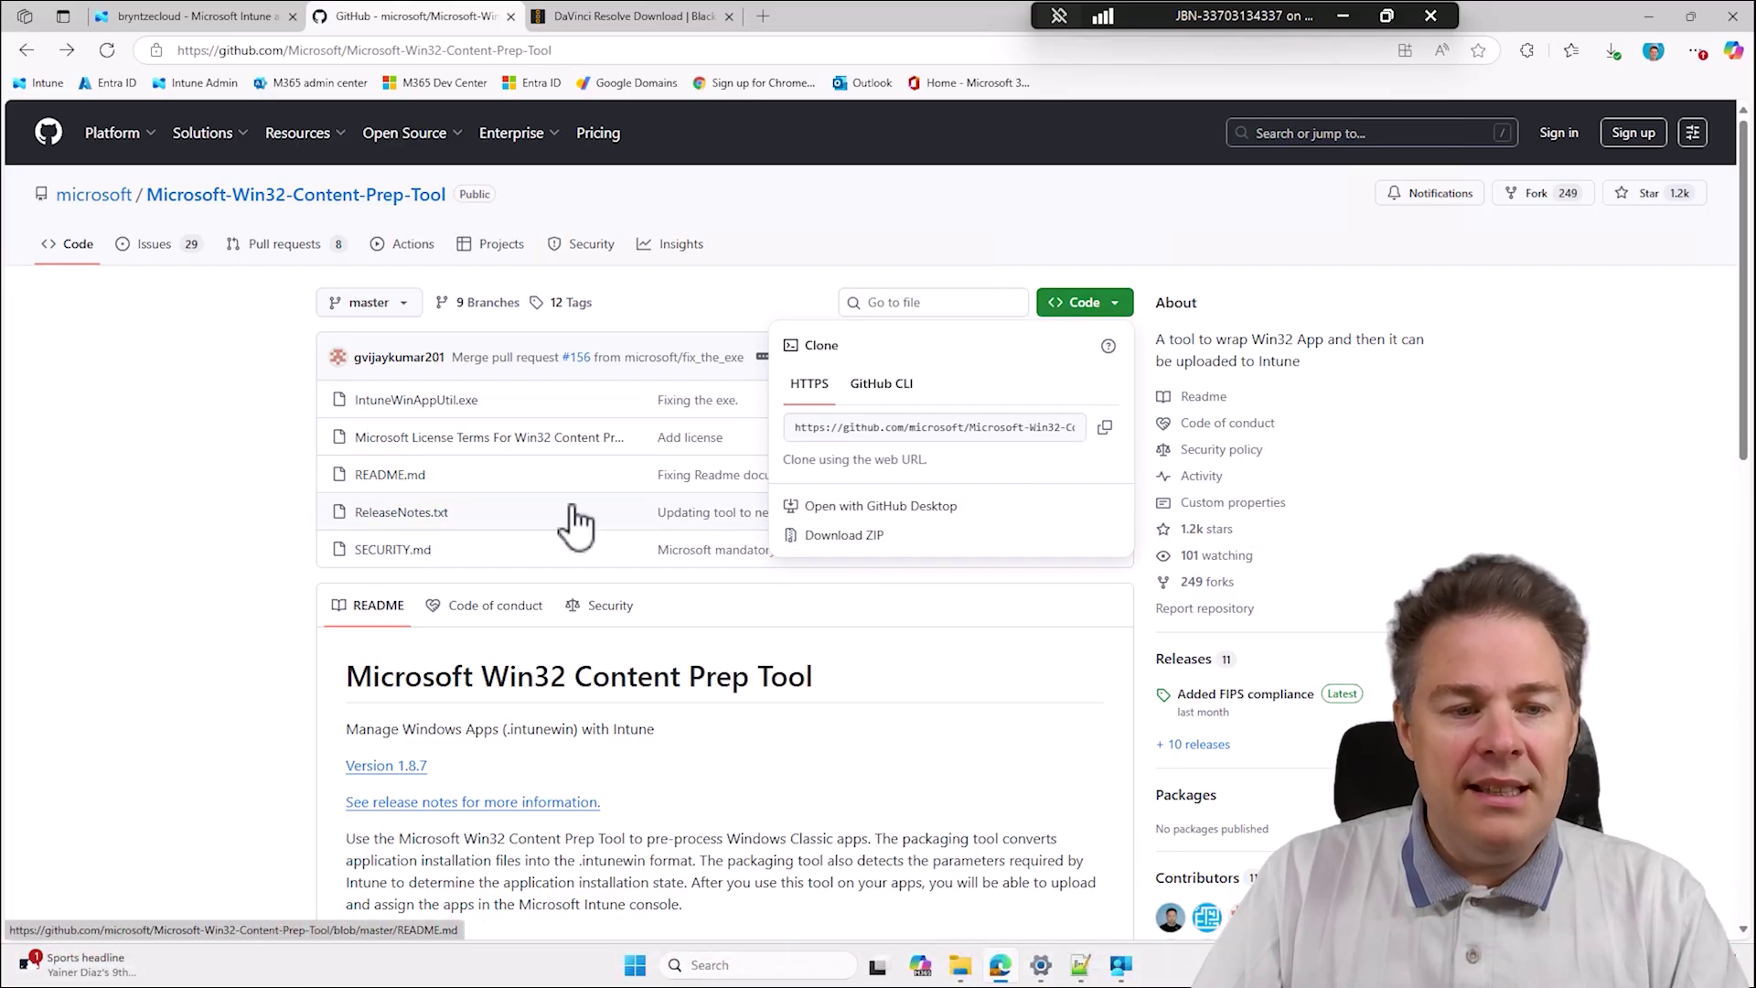
{"action": "left_click", "coordinate": [871, 538]}
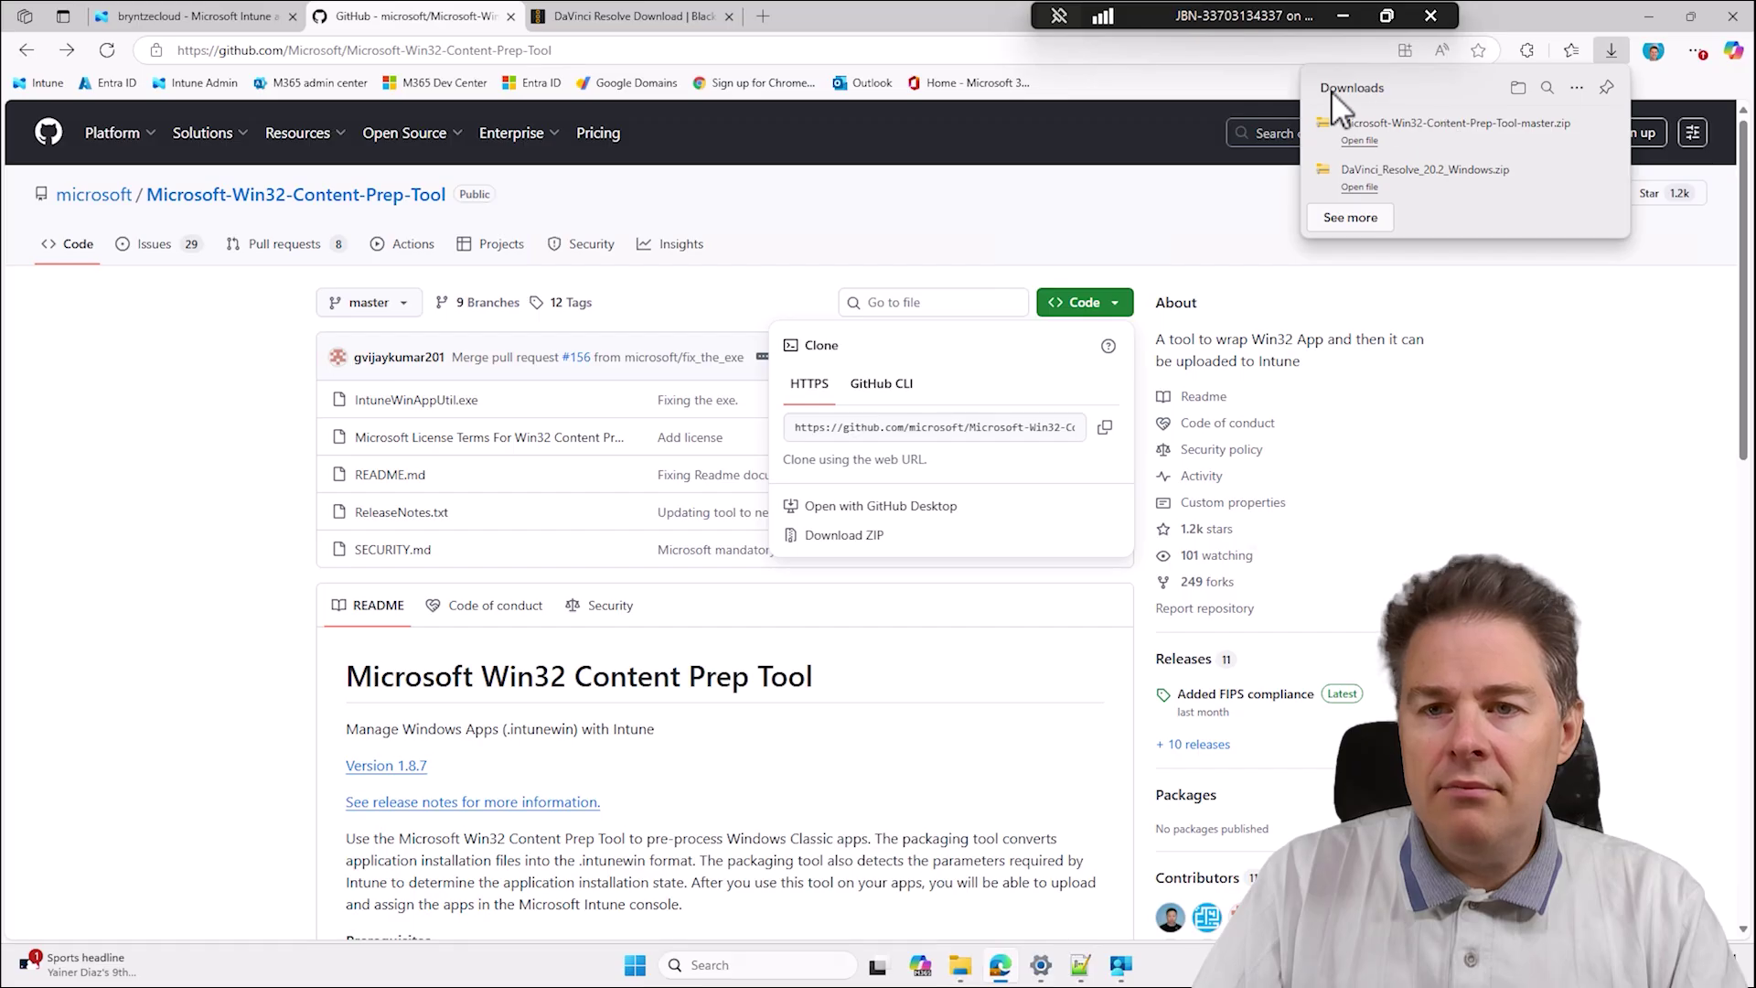
{"action": "left_click", "coordinate": [1520, 86]}
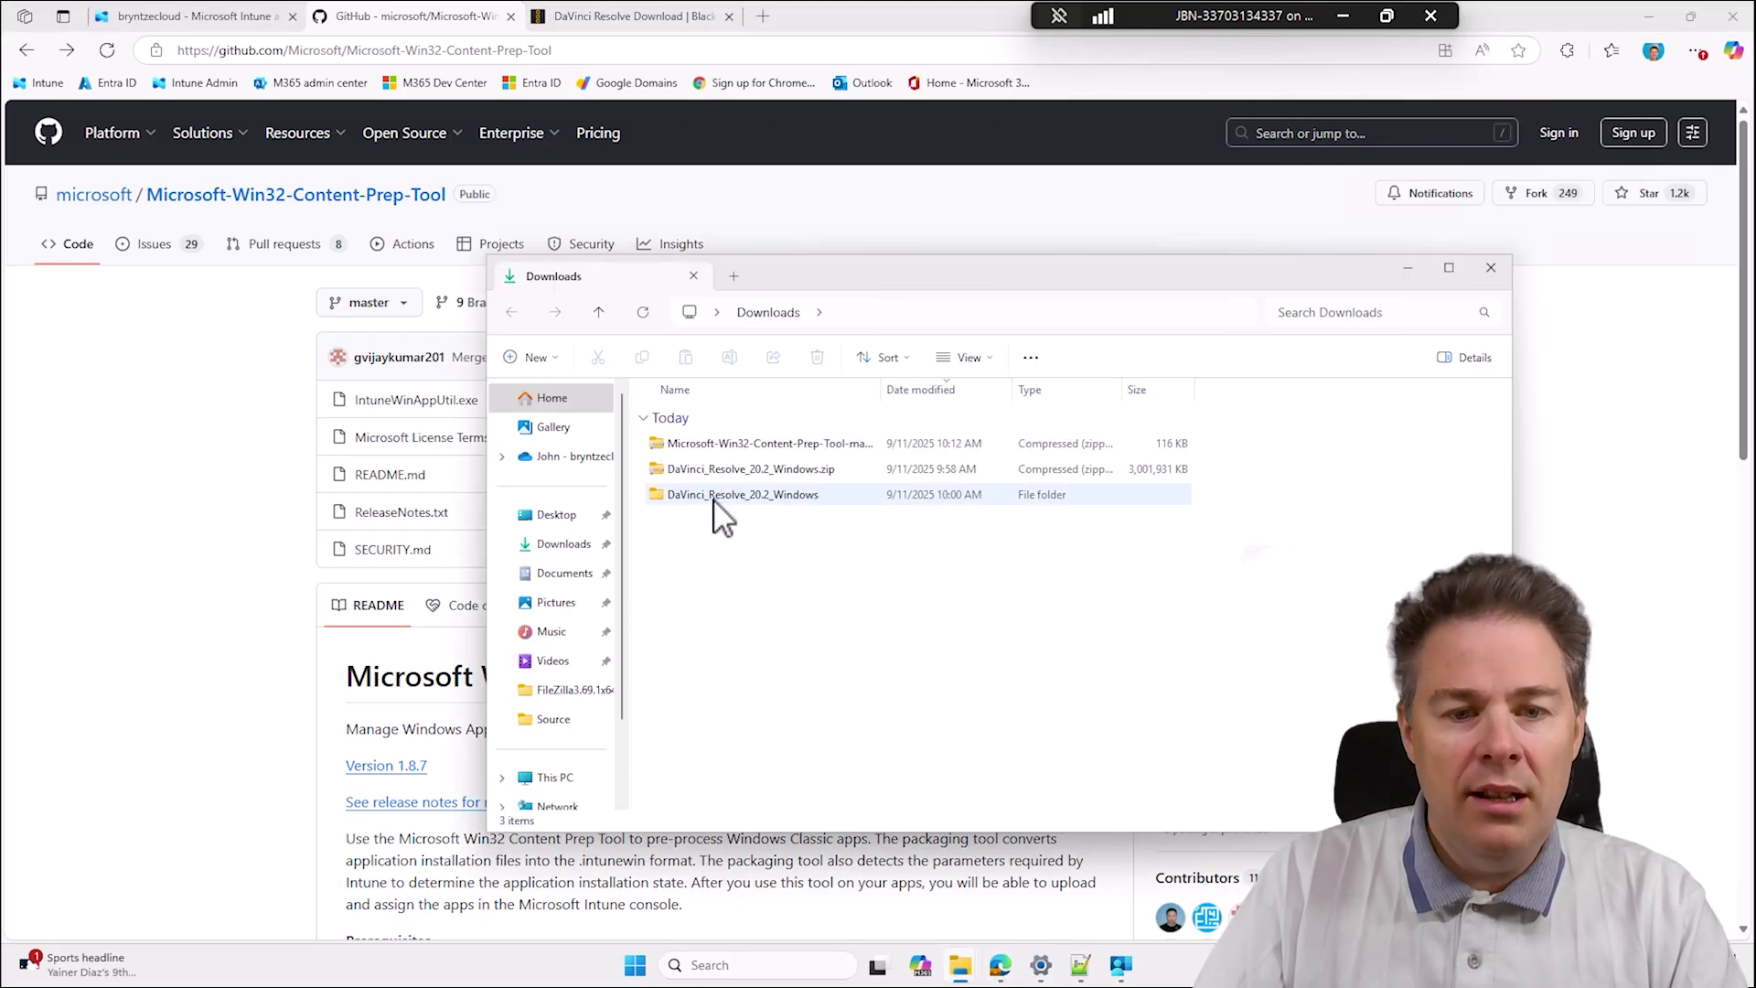
Extract the Content Prep Tool zip and copy IntuneWinAppUtil.exe from the extracted folder.
{"action": "right_click", "coordinate": [751, 448]}
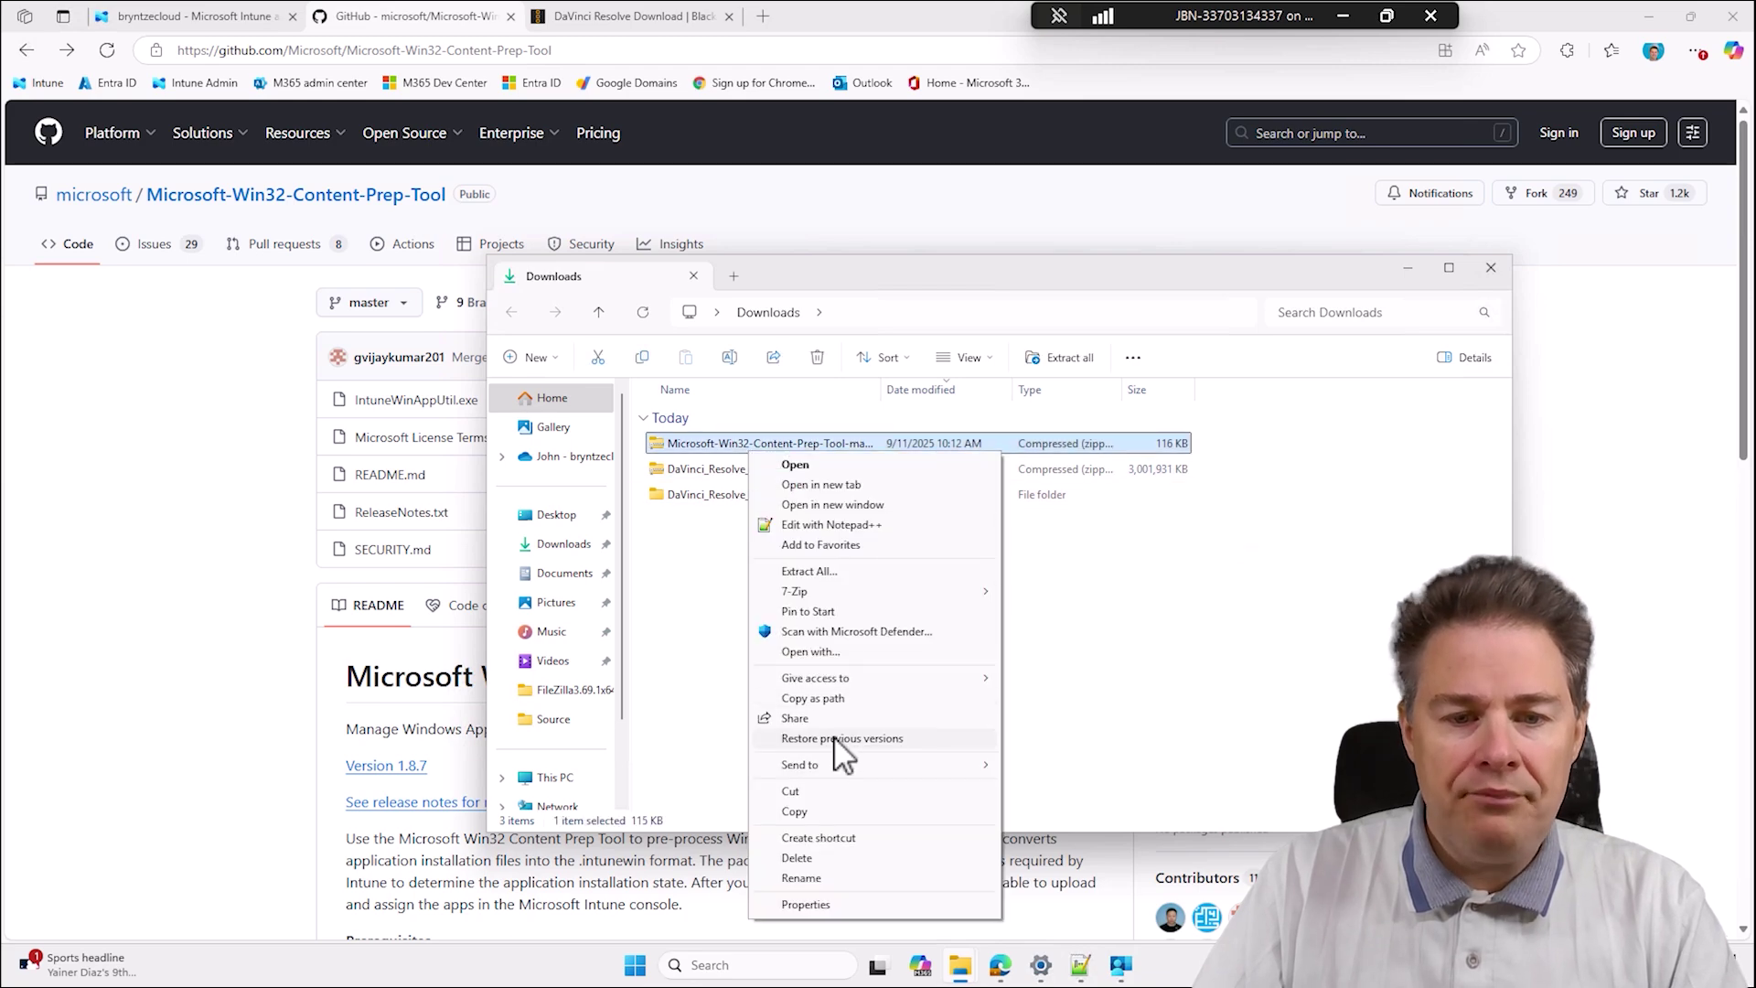
{"action": "left_click", "coordinate": [849, 572]}
{"action": "left_click", "coordinate": [1057, 655]}
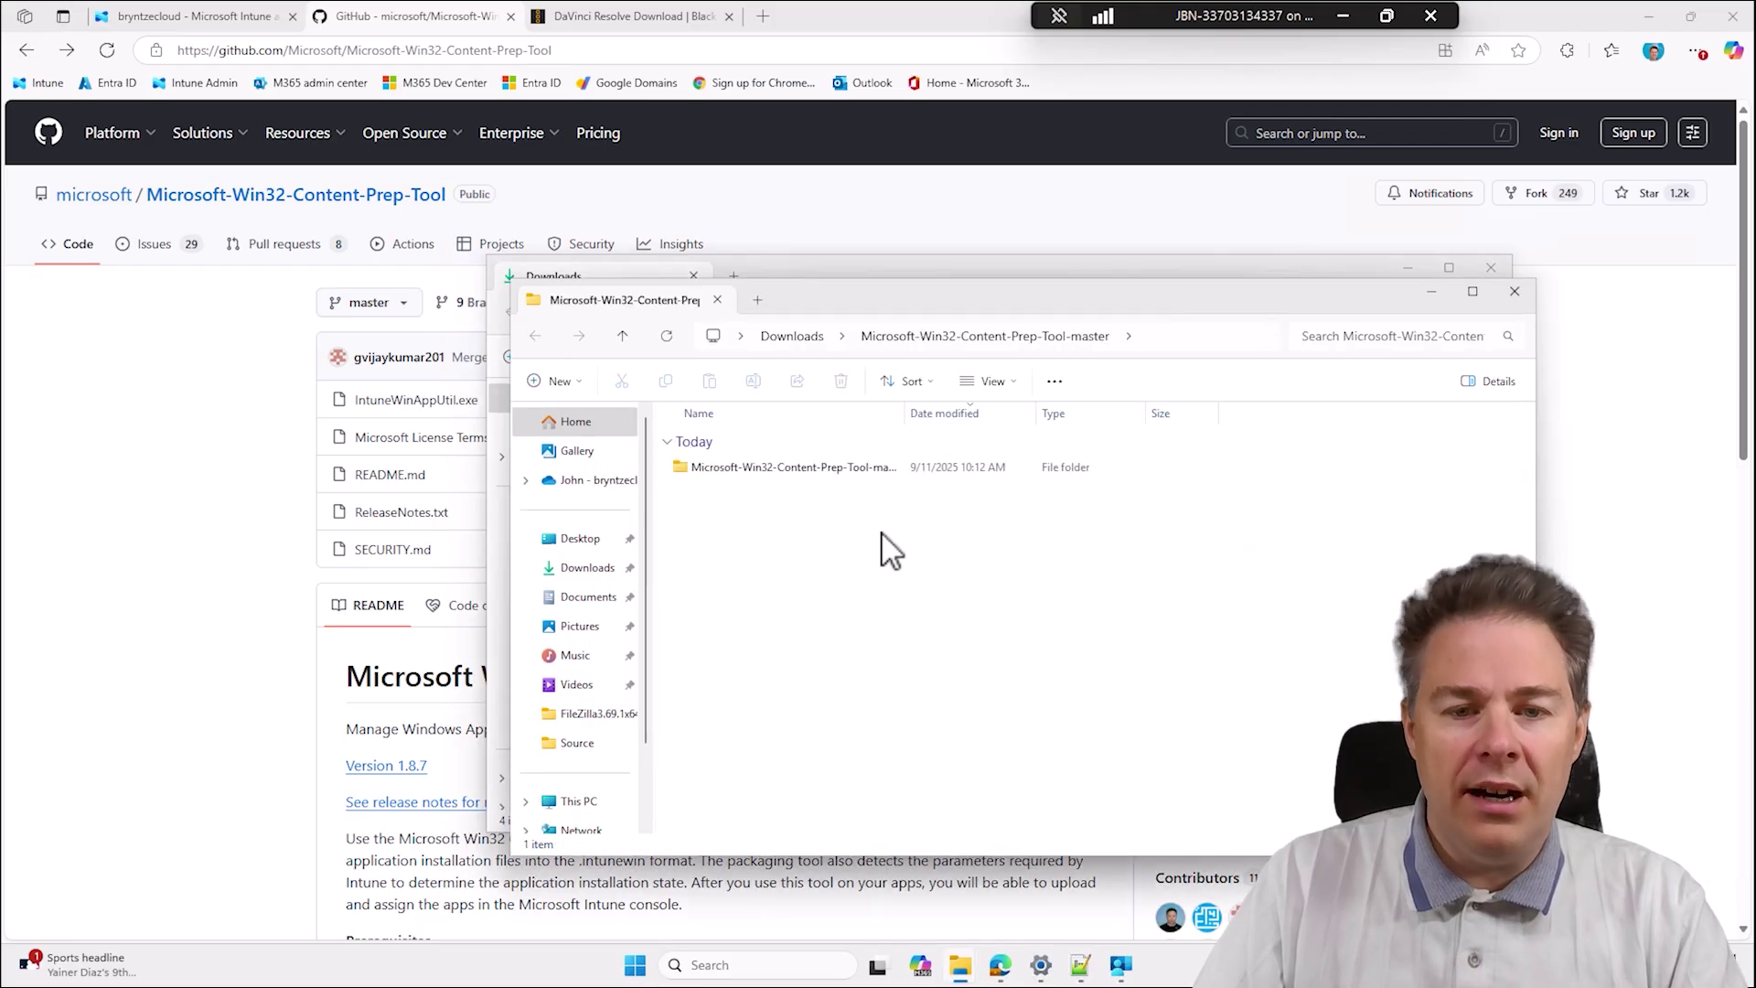
{"action": "double_click", "coordinate": [766, 469]}
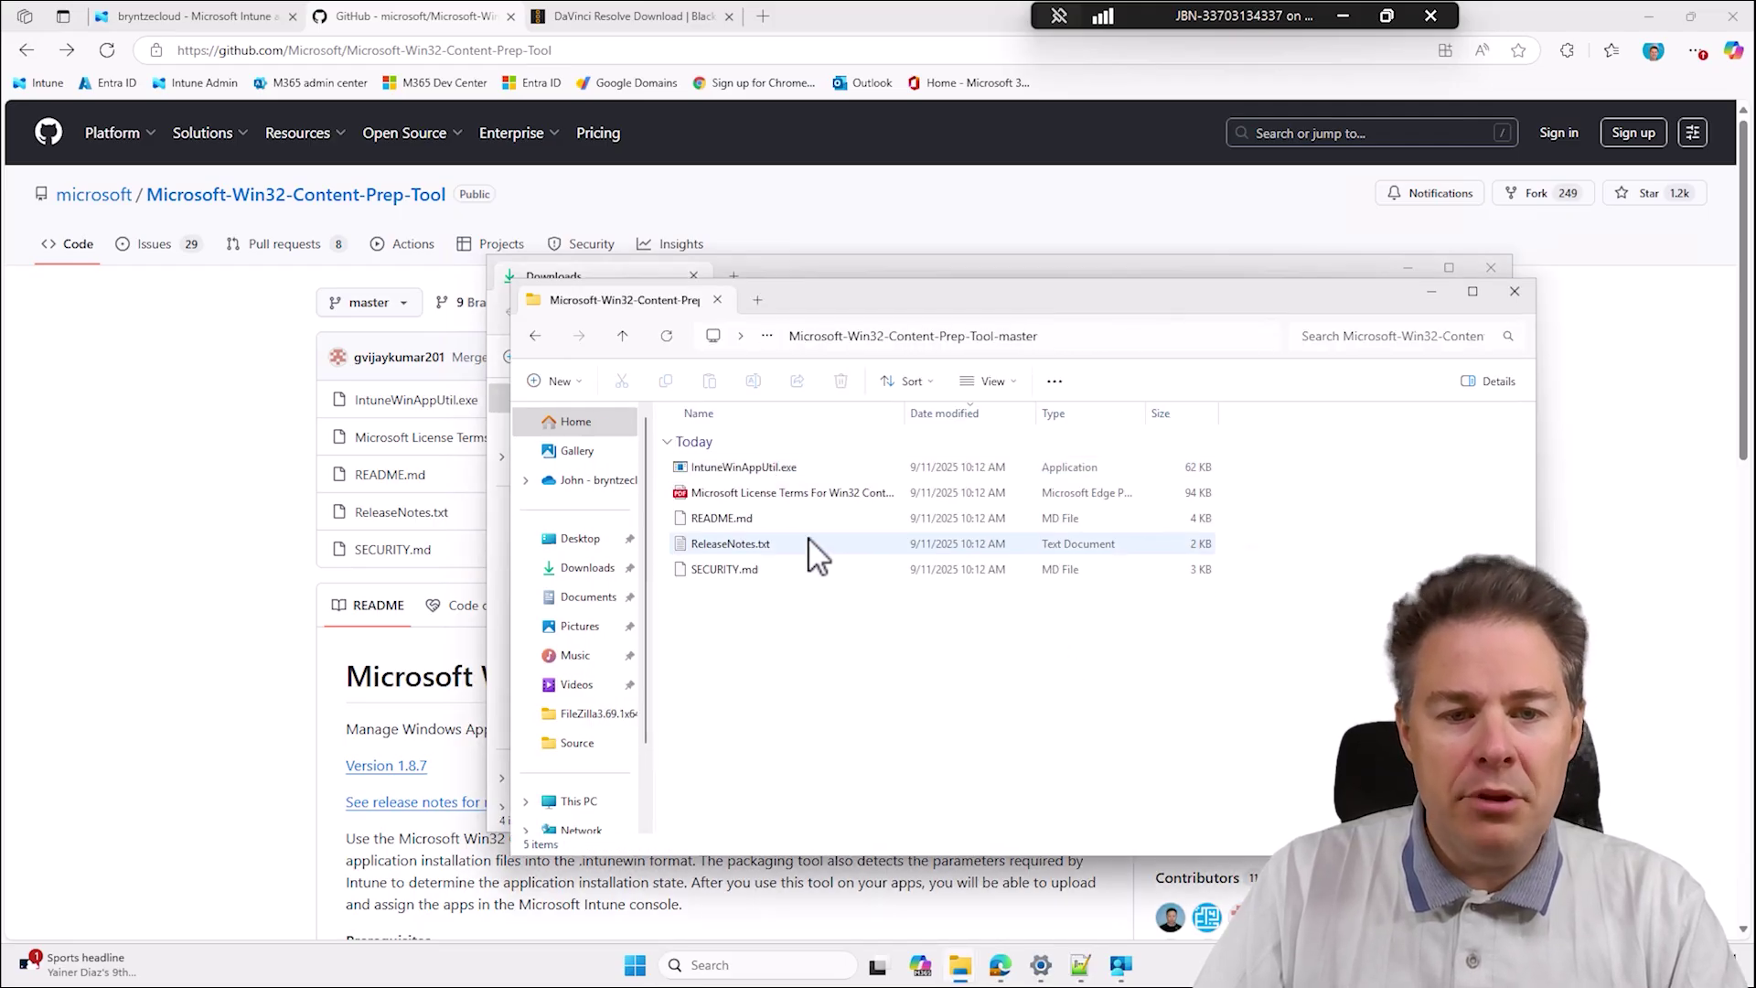
{"action": "left_click", "coordinate": [741, 468]}
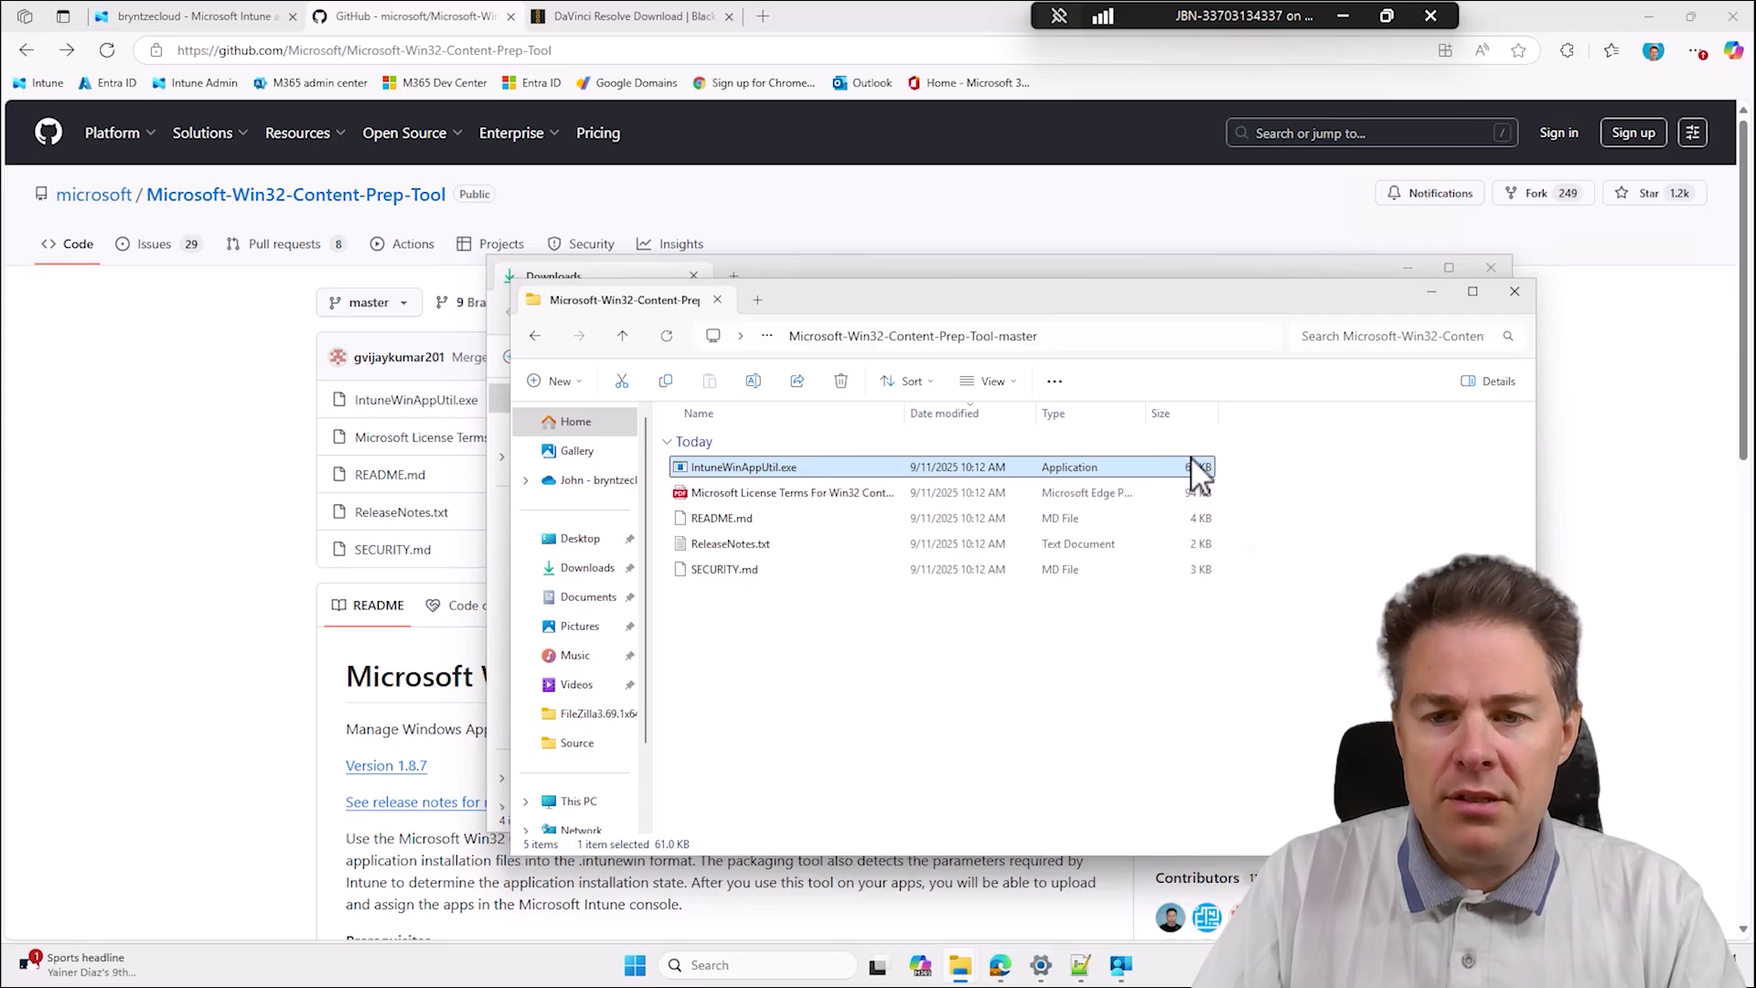
{"action": "right_click", "coordinate": [768, 466]}
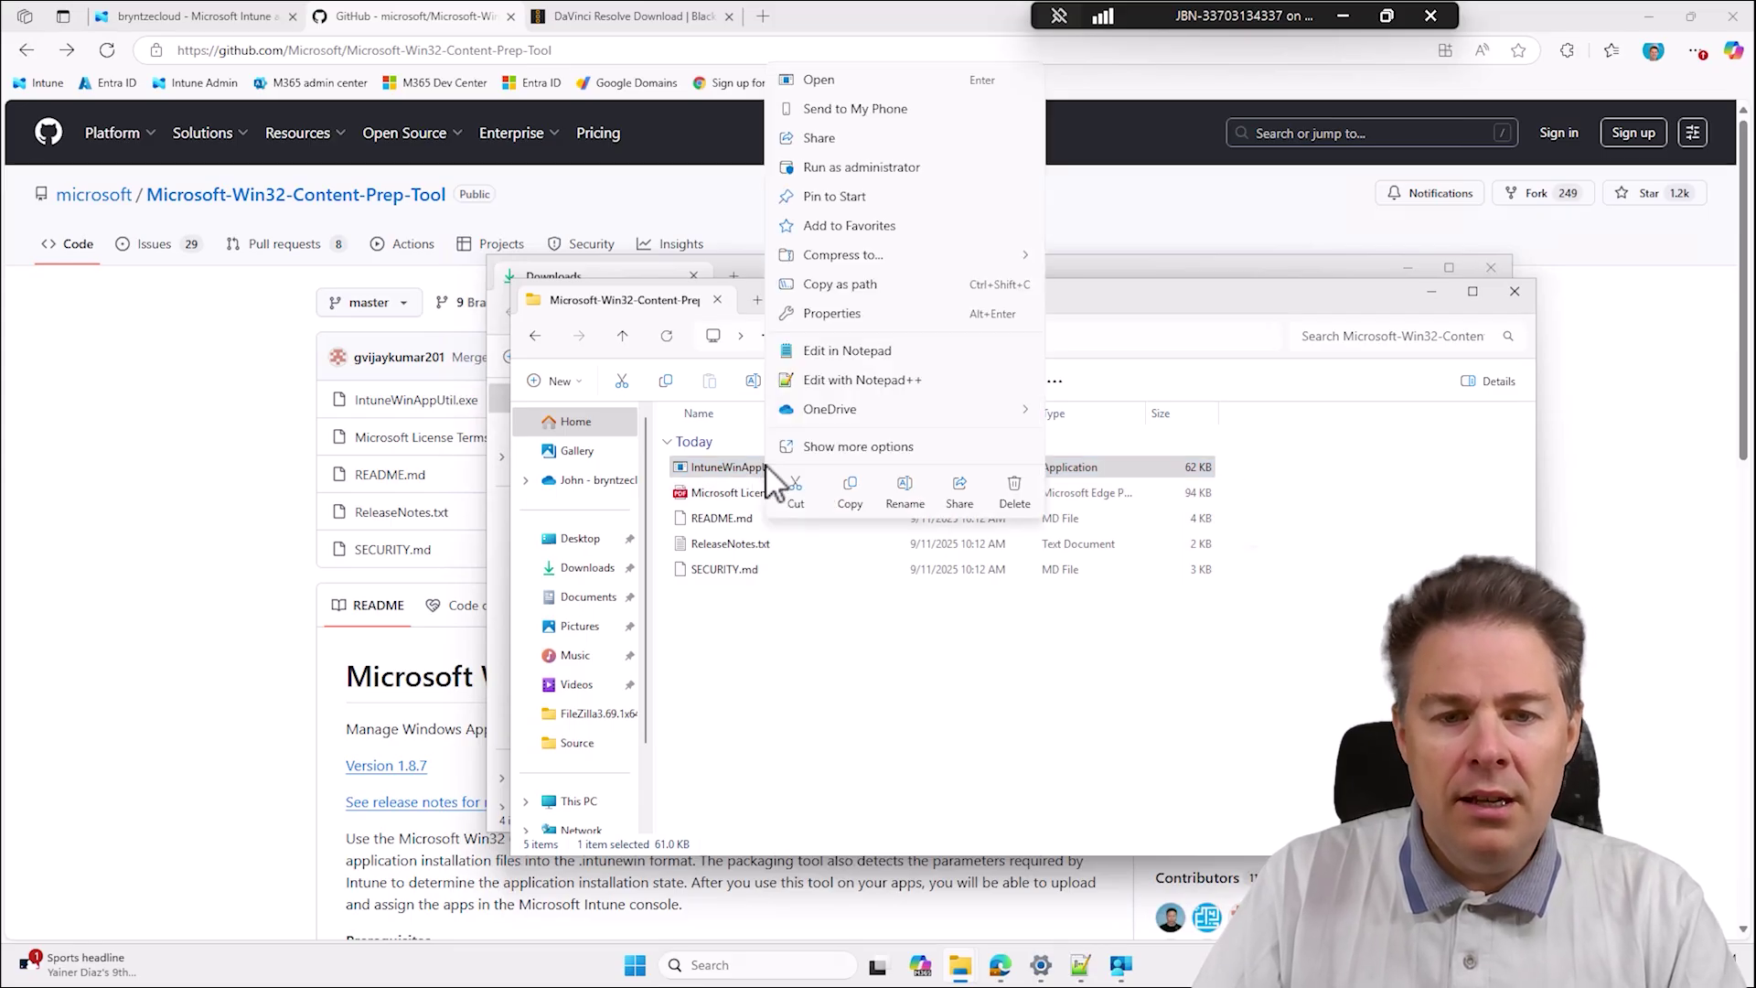
{"action": "left_click", "coordinate": [855, 497]}
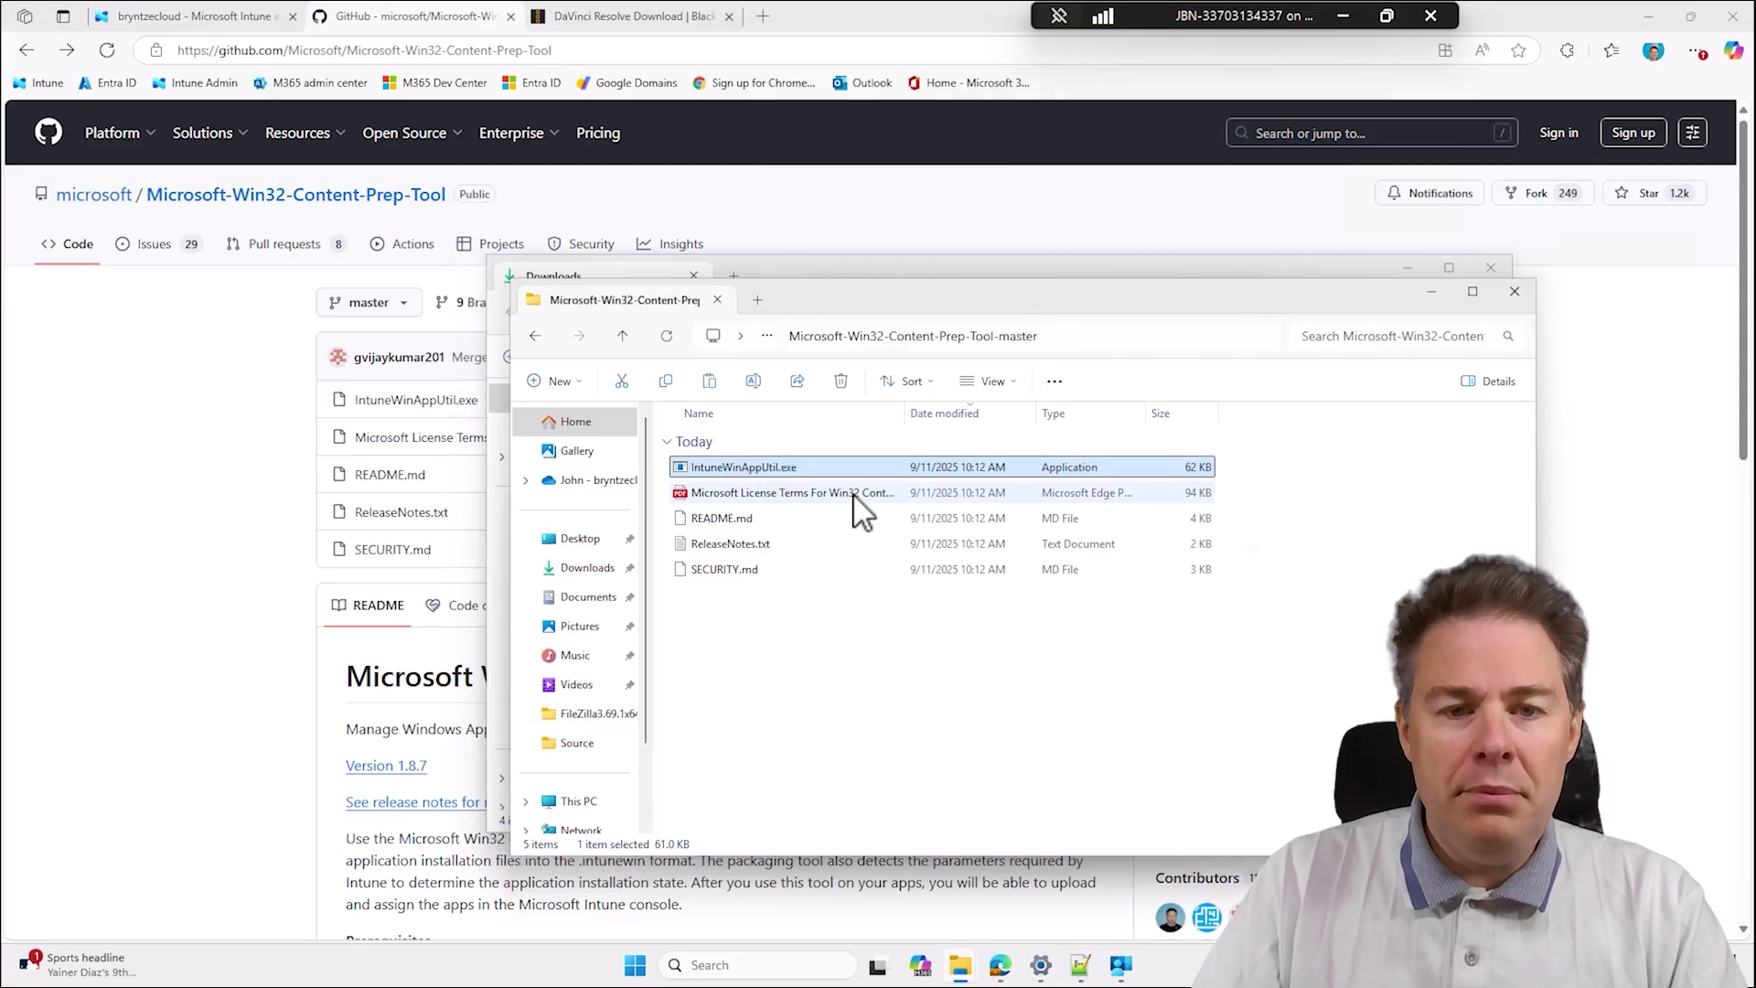
Paste IntuneWinAppUtil.exe into C:\IntunePackages\DavinciResolve20.2.0.13x64.
{"action": "left_click", "coordinate": [757, 302]}
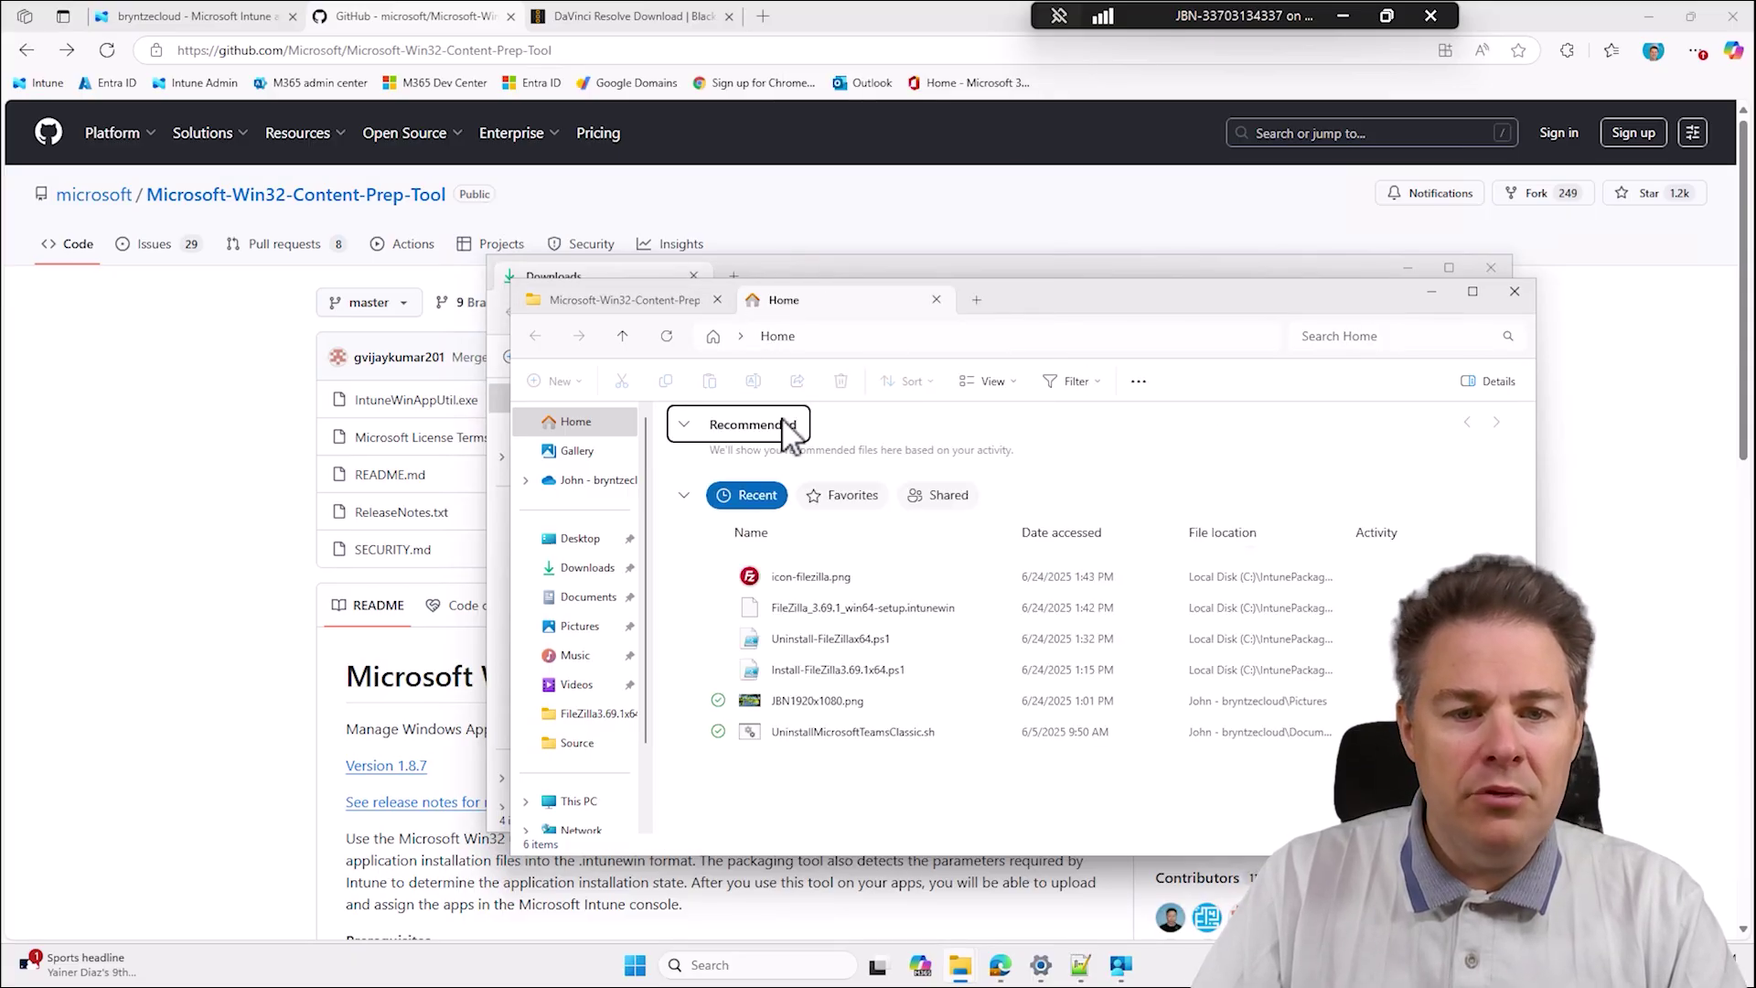
{"action": "scroll", "coordinate": [607, 727], "scroll_direction": "down", "scroll_amount": 1}
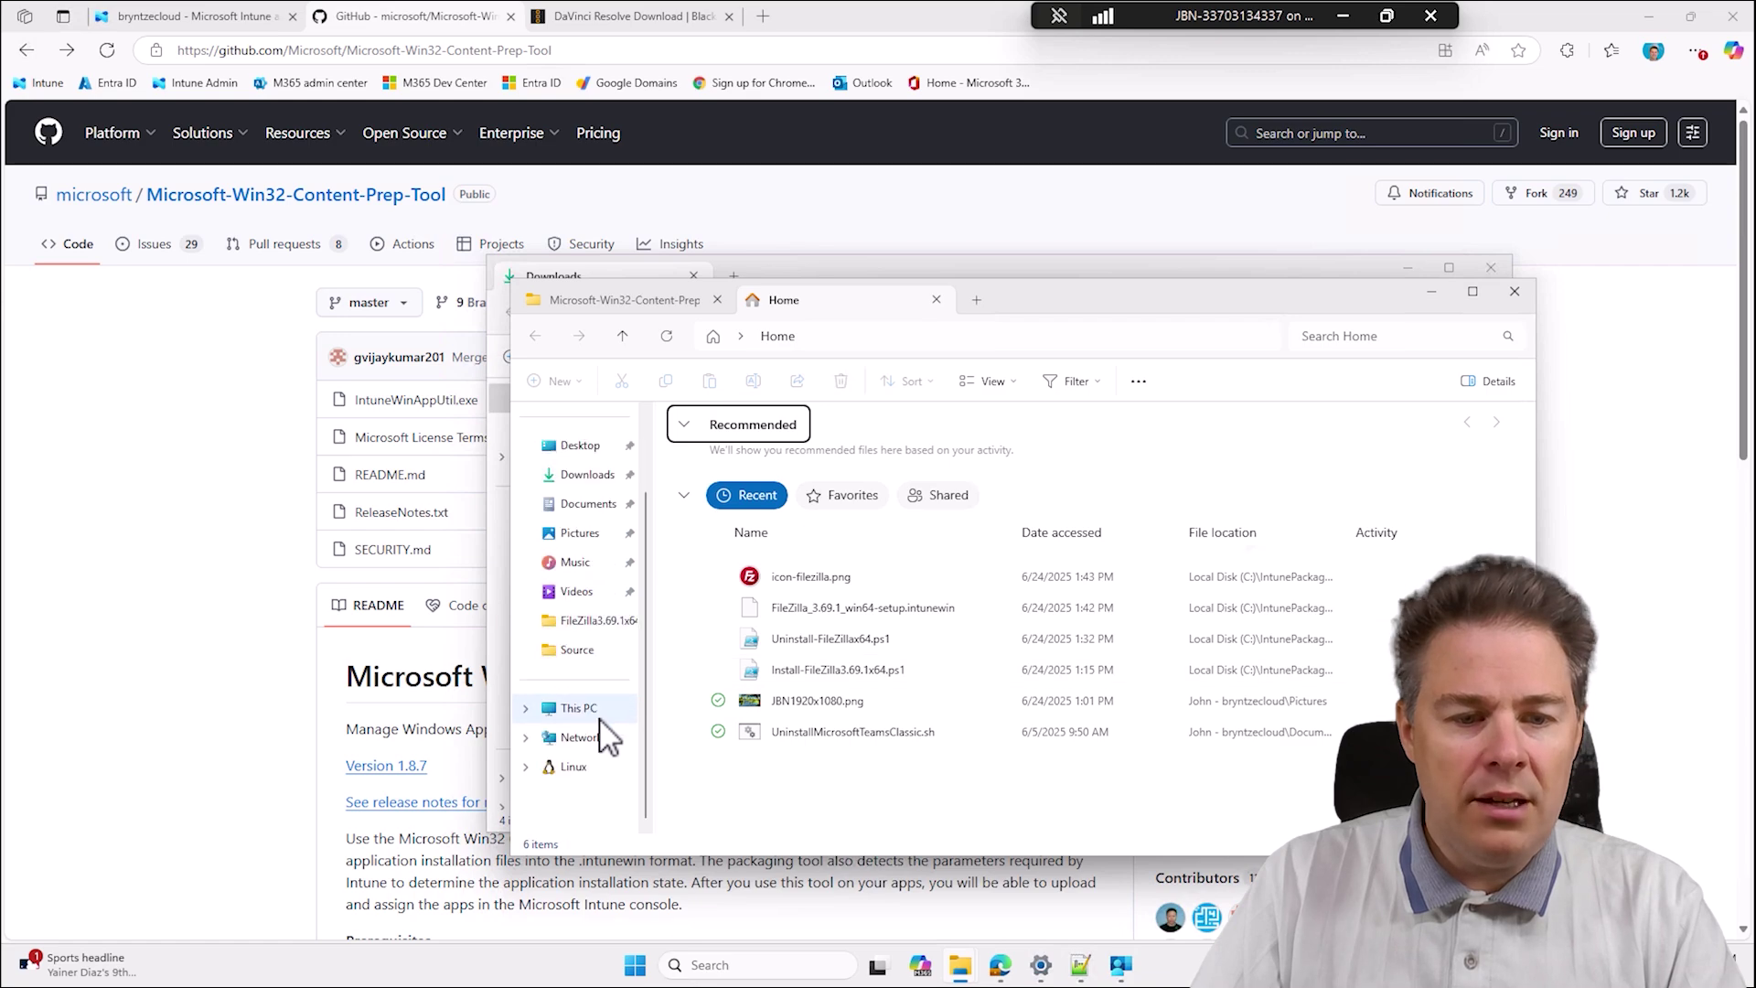
{"action": "left_click", "coordinate": [576, 708]}
{"action": "left_click", "coordinate": [793, 452]}
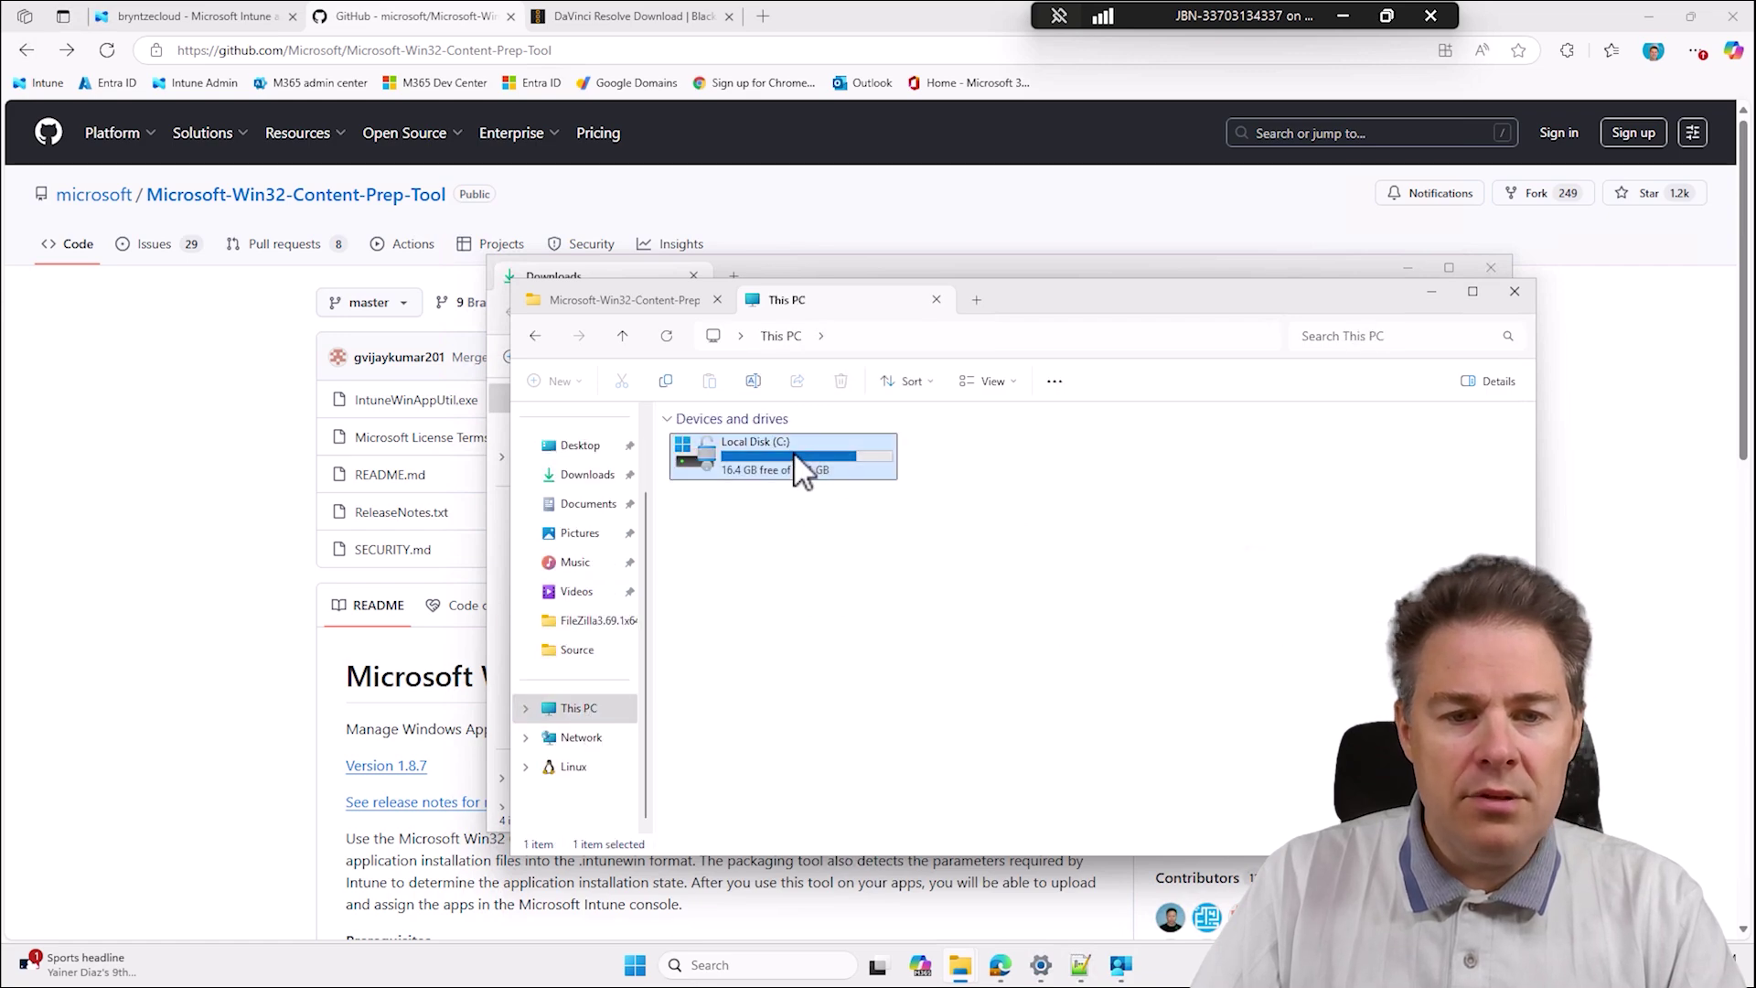
{"action": "double_click", "coordinate": [793, 451]}
{"action": "double_click", "coordinate": [744, 498]}
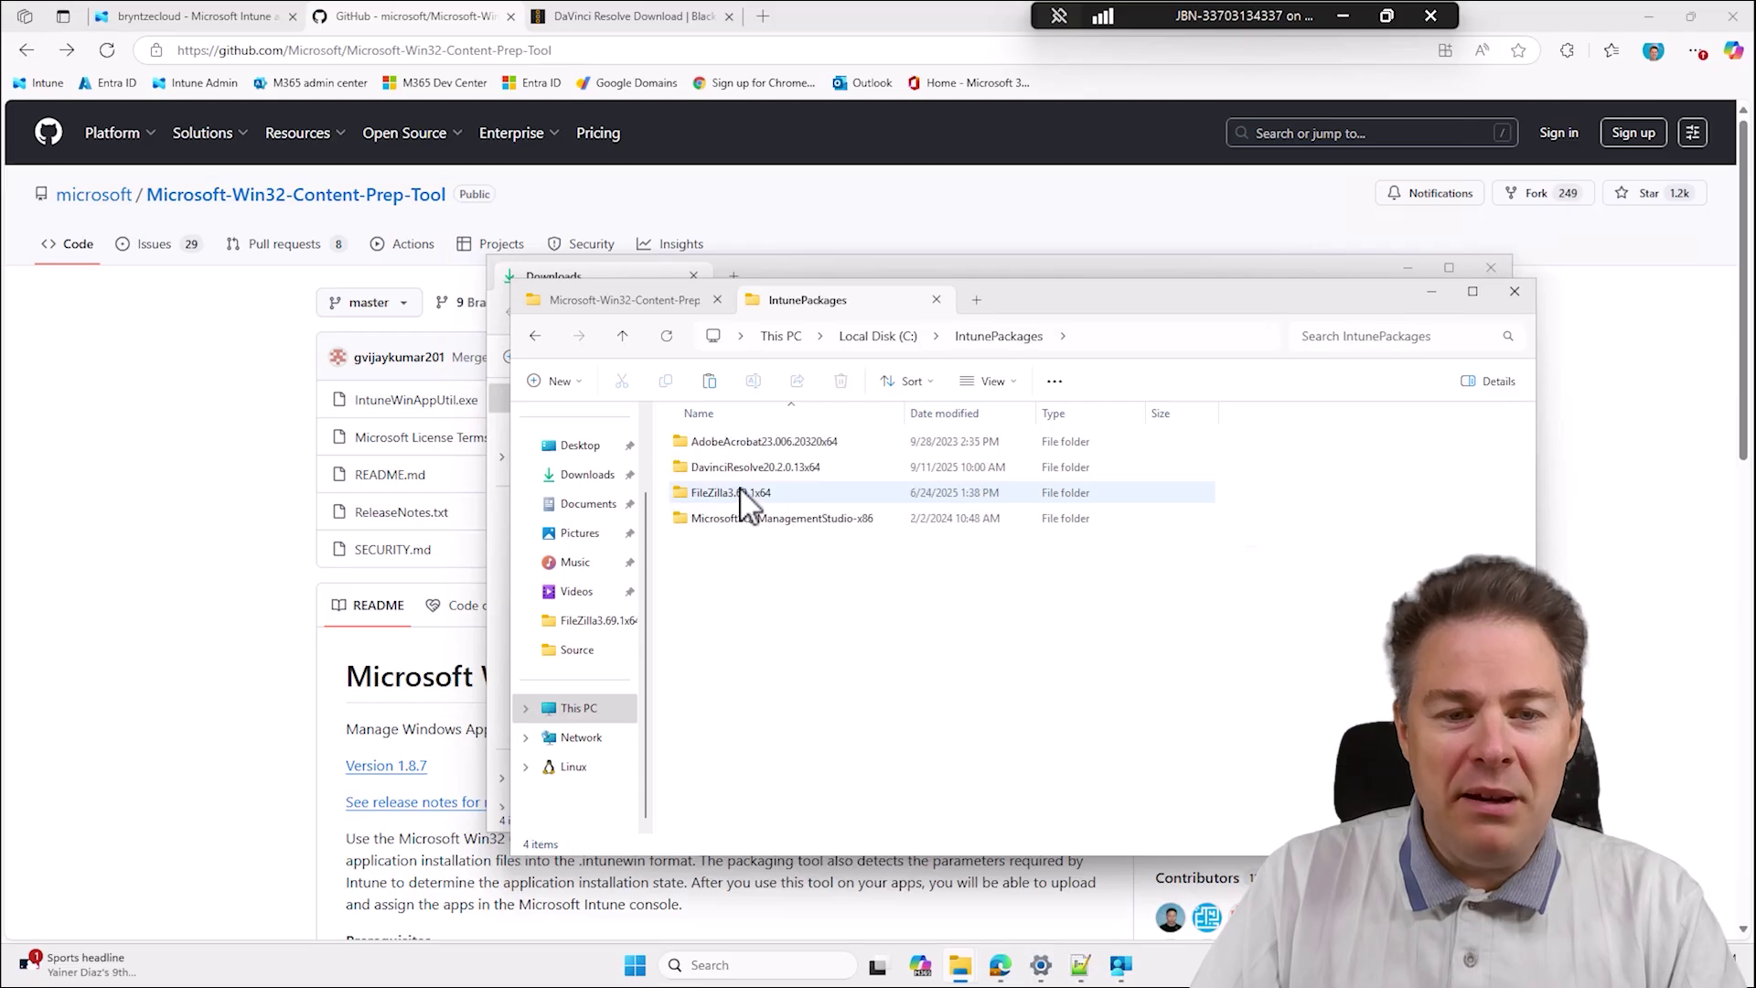
{"action": "double_click", "coordinate": [768, 467]}
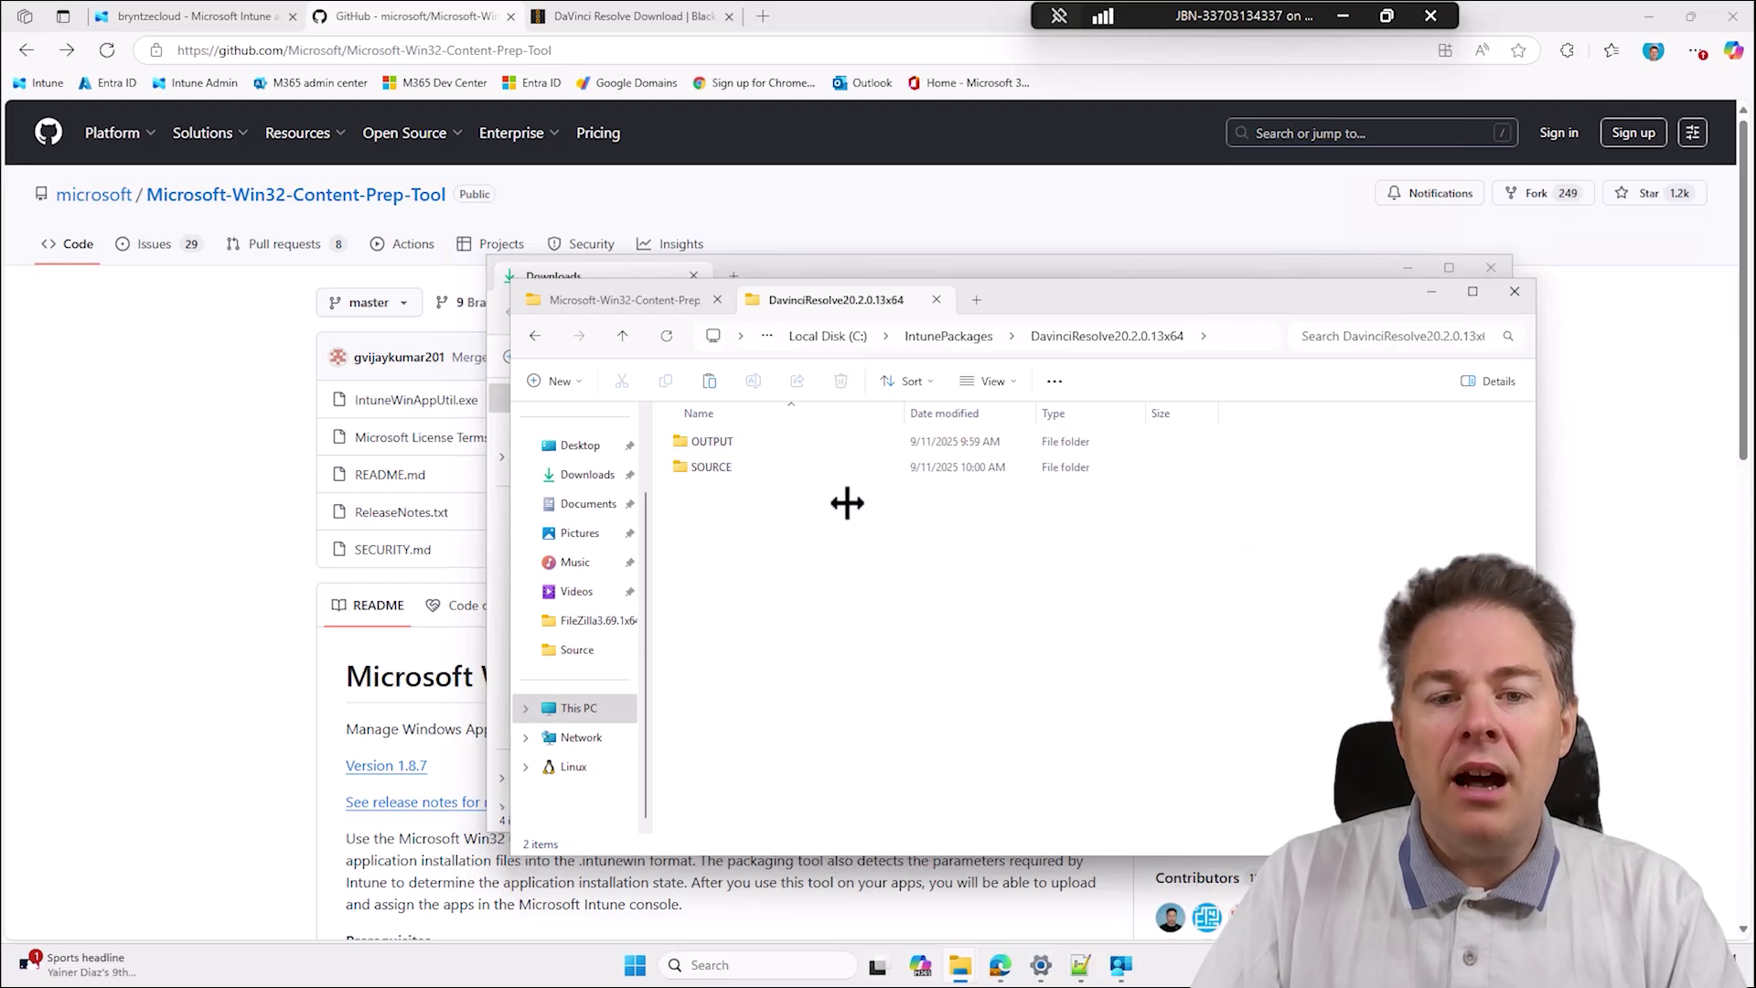
{"action": "right_click", "coordinate": [722, 560]}
{"action": "left_click", "coordinate": [741, 577]}
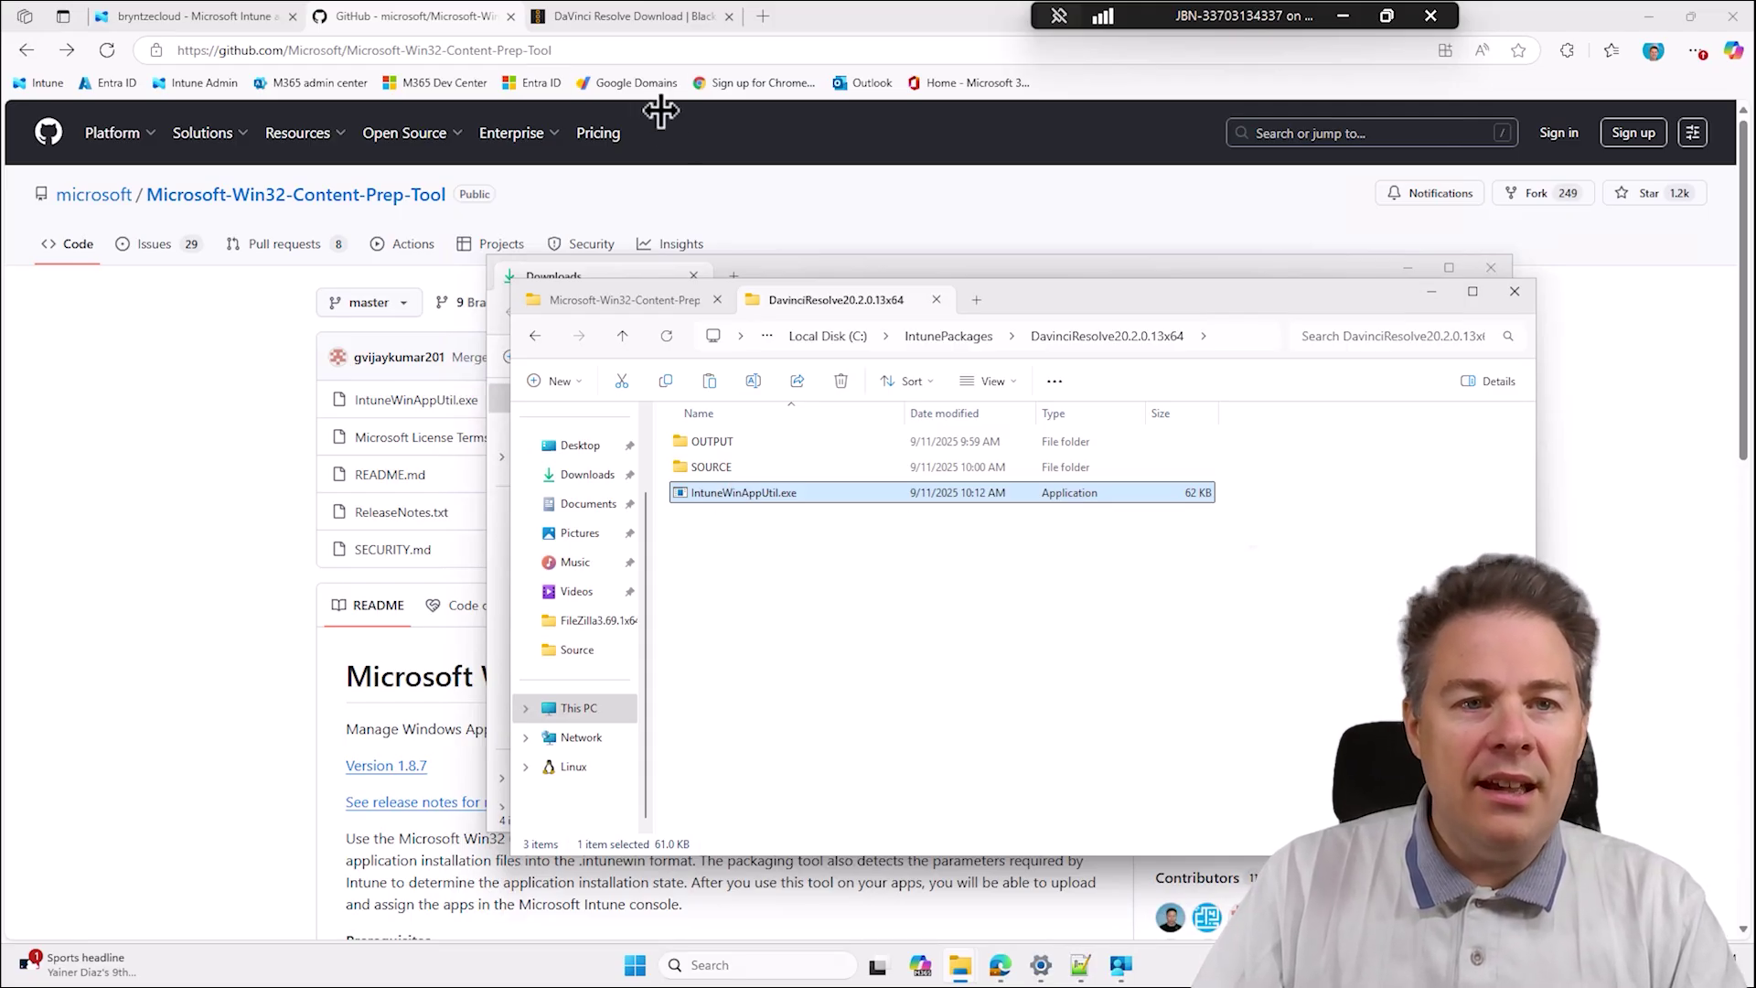
{"action": "left_click", "coordinate": [562, 15]}
Check the installed apps list in Settings, then return to the DaVinci Resolve download page.
{"action": "scroll", "coordinate": [804, 352], "scroll_direction": "up", "scroll_amount": 10}
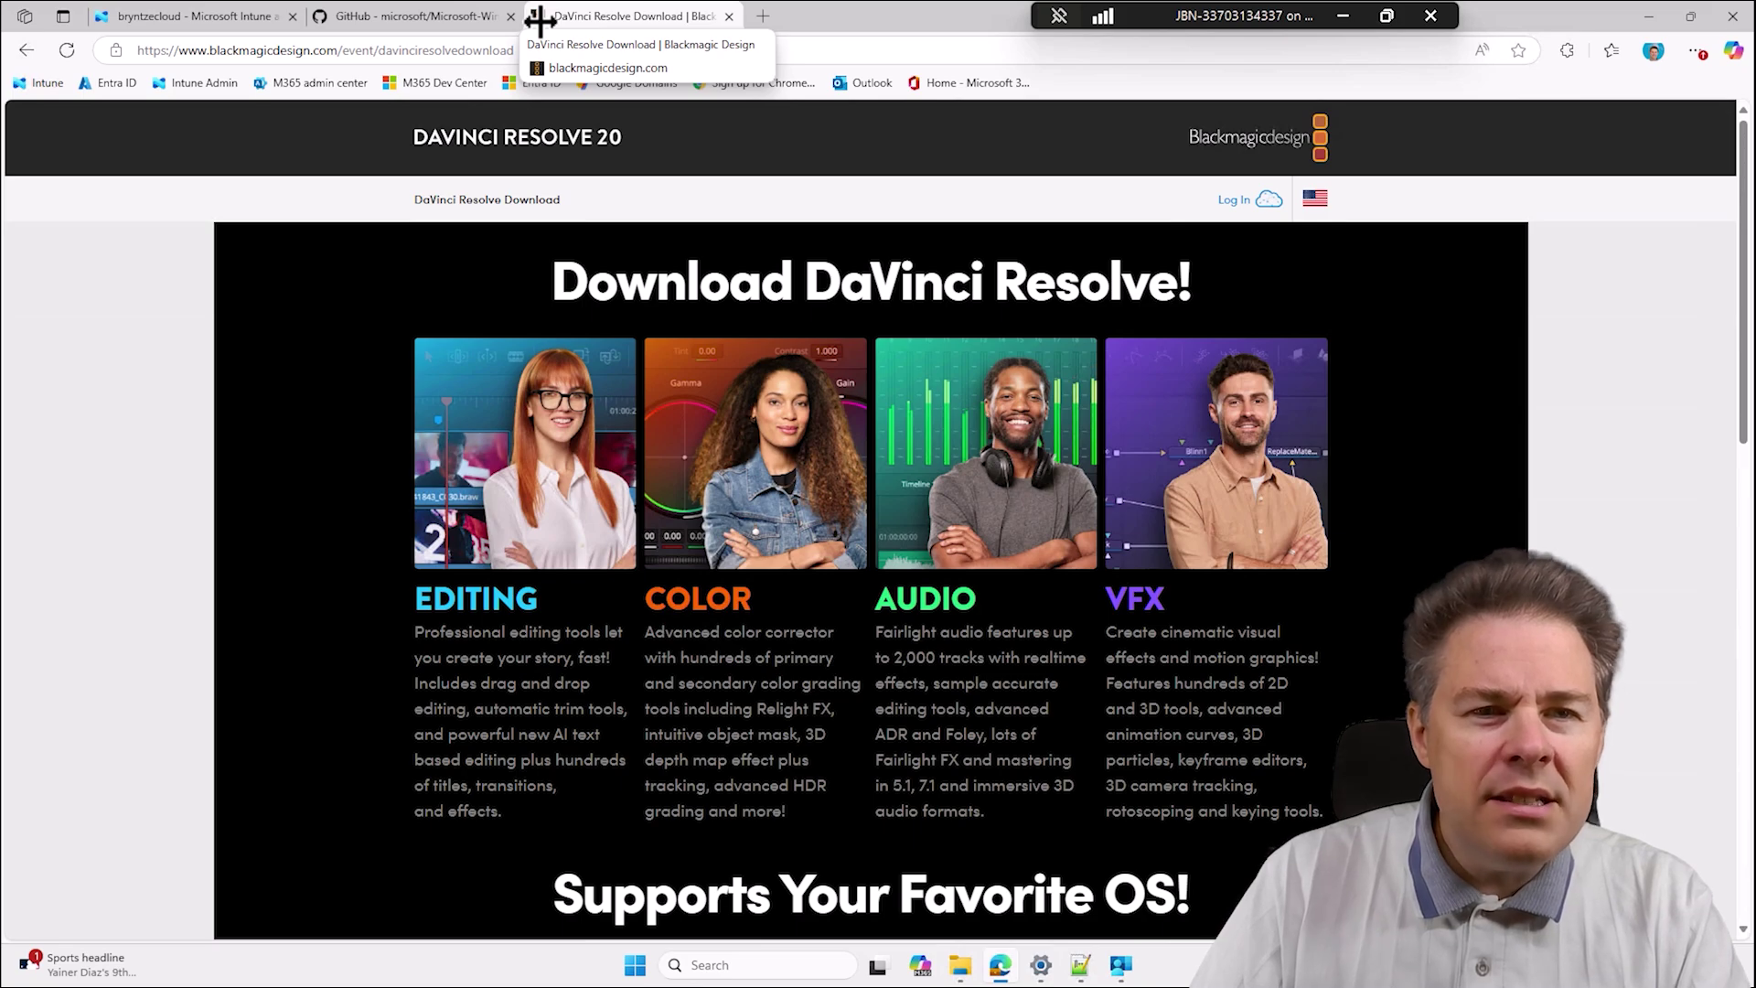
{"action": "scroll", "coordinate": [832, 560], "scroll_direction": "down", "scroll_amount": 10}
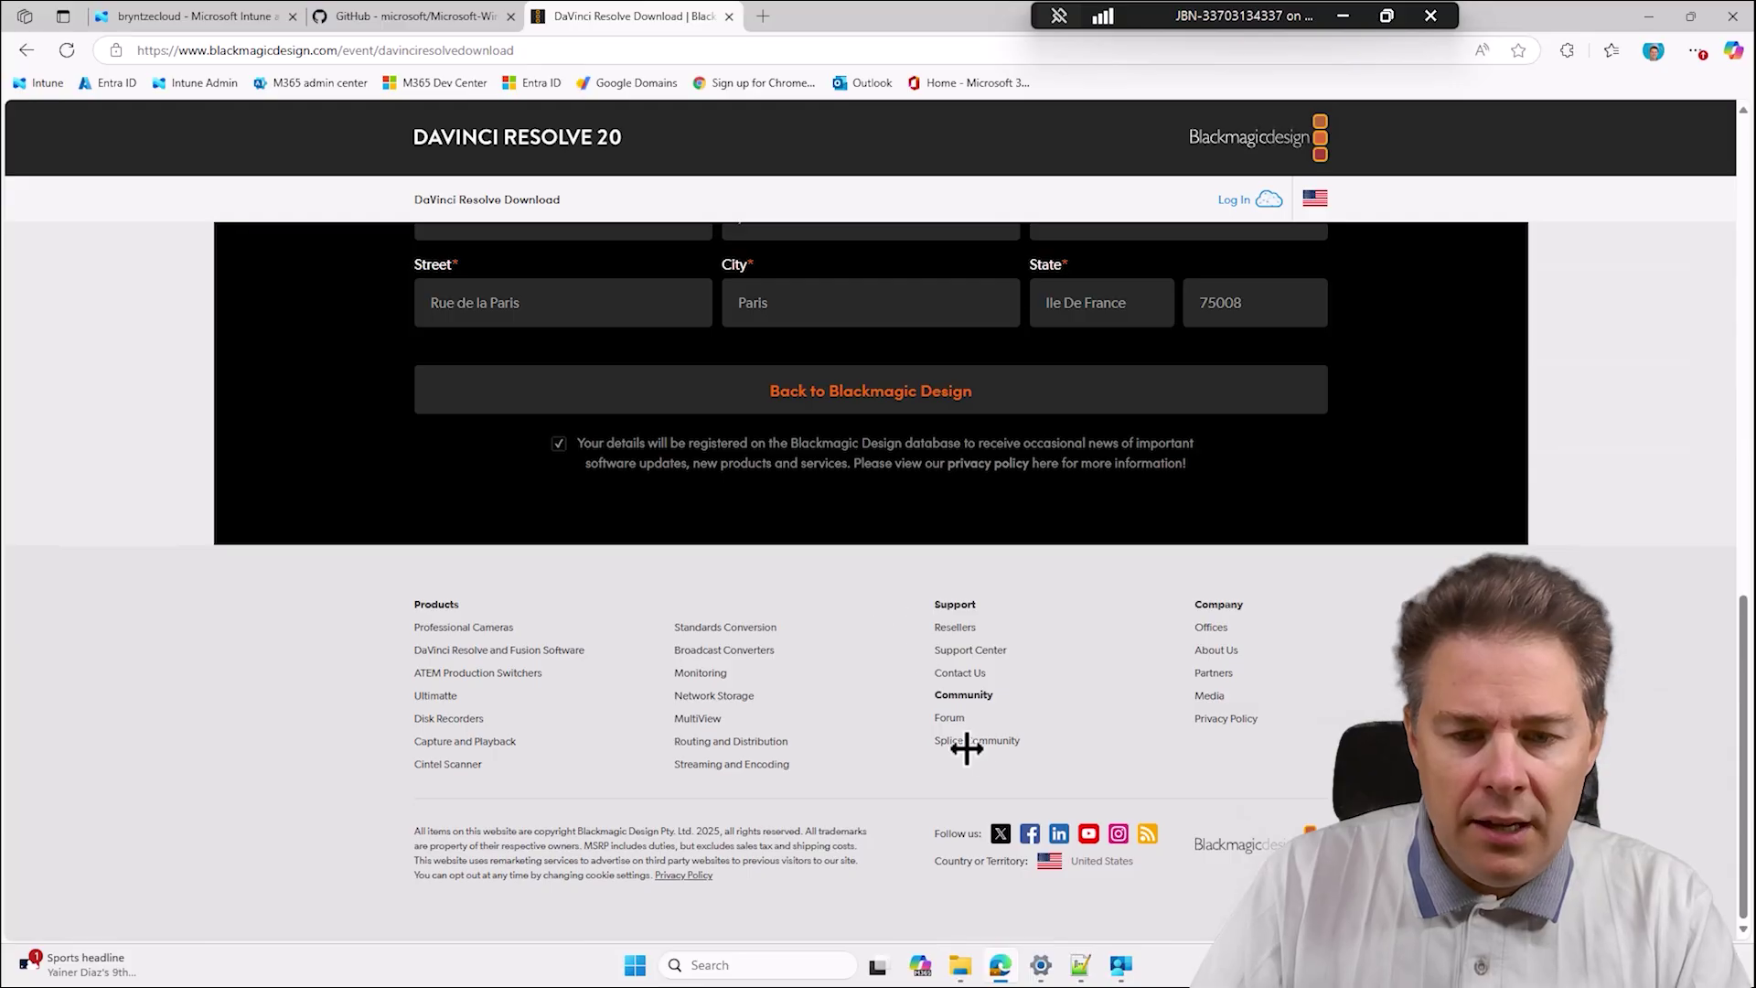
{"action": "left_click", "coordinate": [1041, 965]}
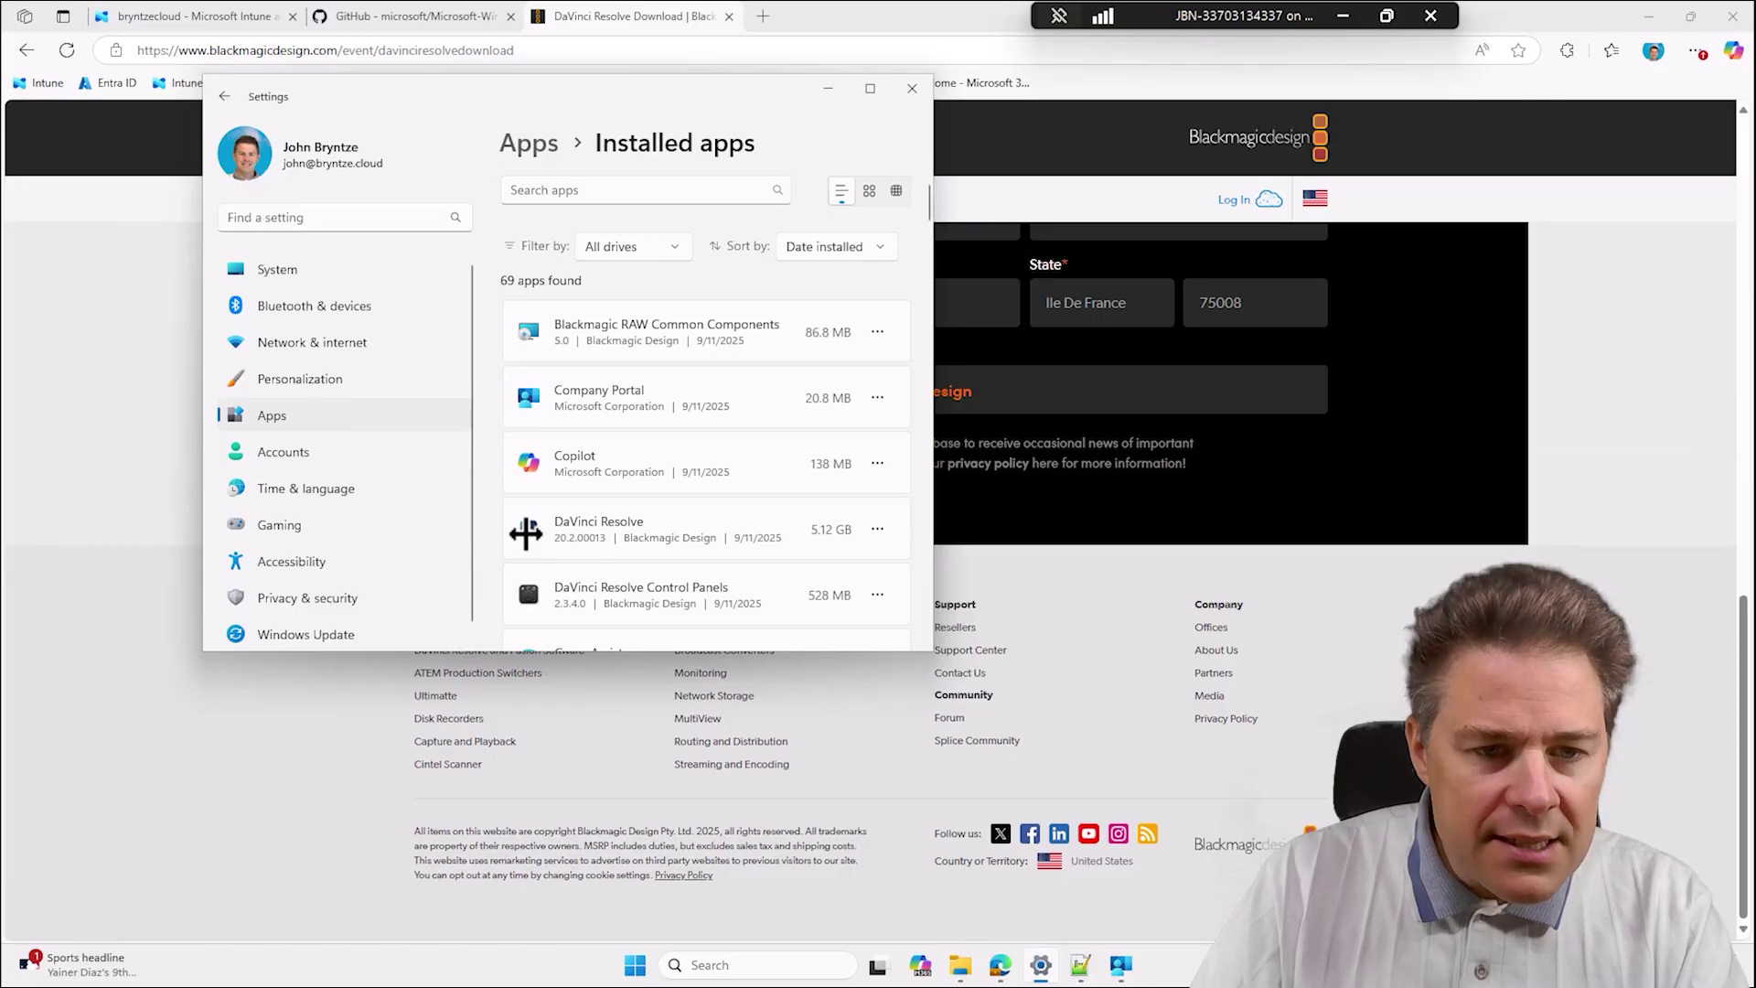
{"action": "left_click", "coordinate": [1058, 251]}
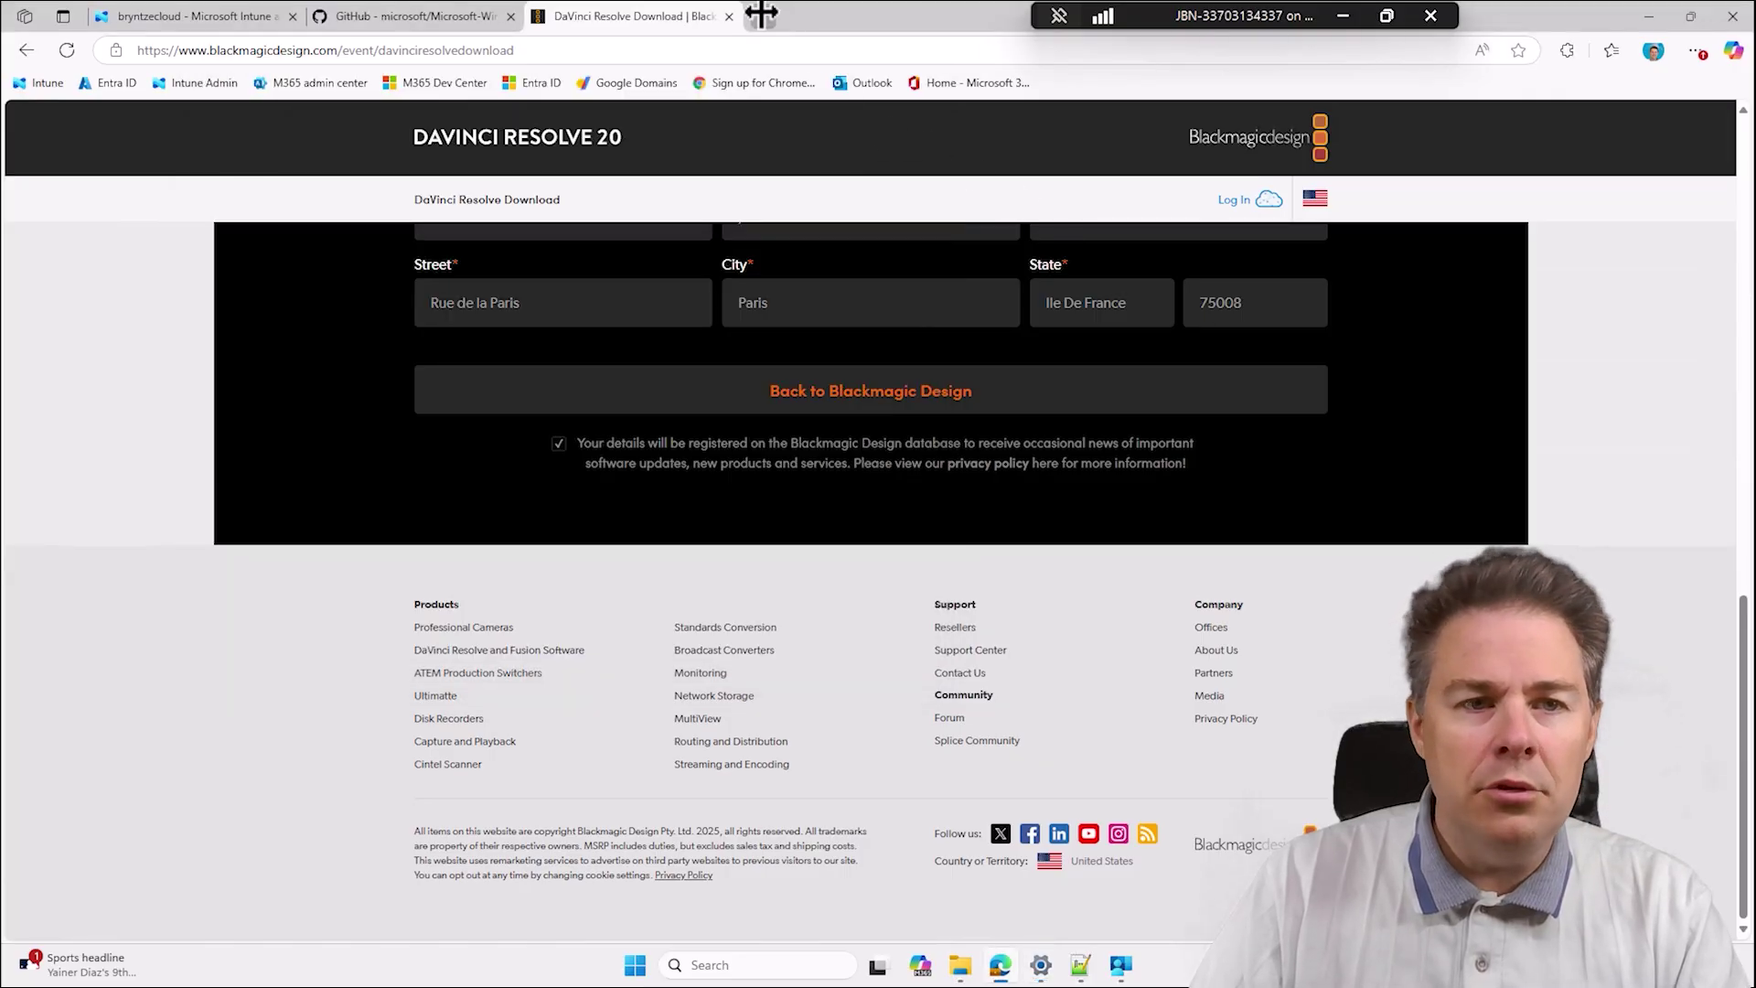
{"action": "left_click", "coordinate": [761, 15]}
Search Google for 'davinci resolve icon transparent'.
{"action": "type", "text": "google.c"}
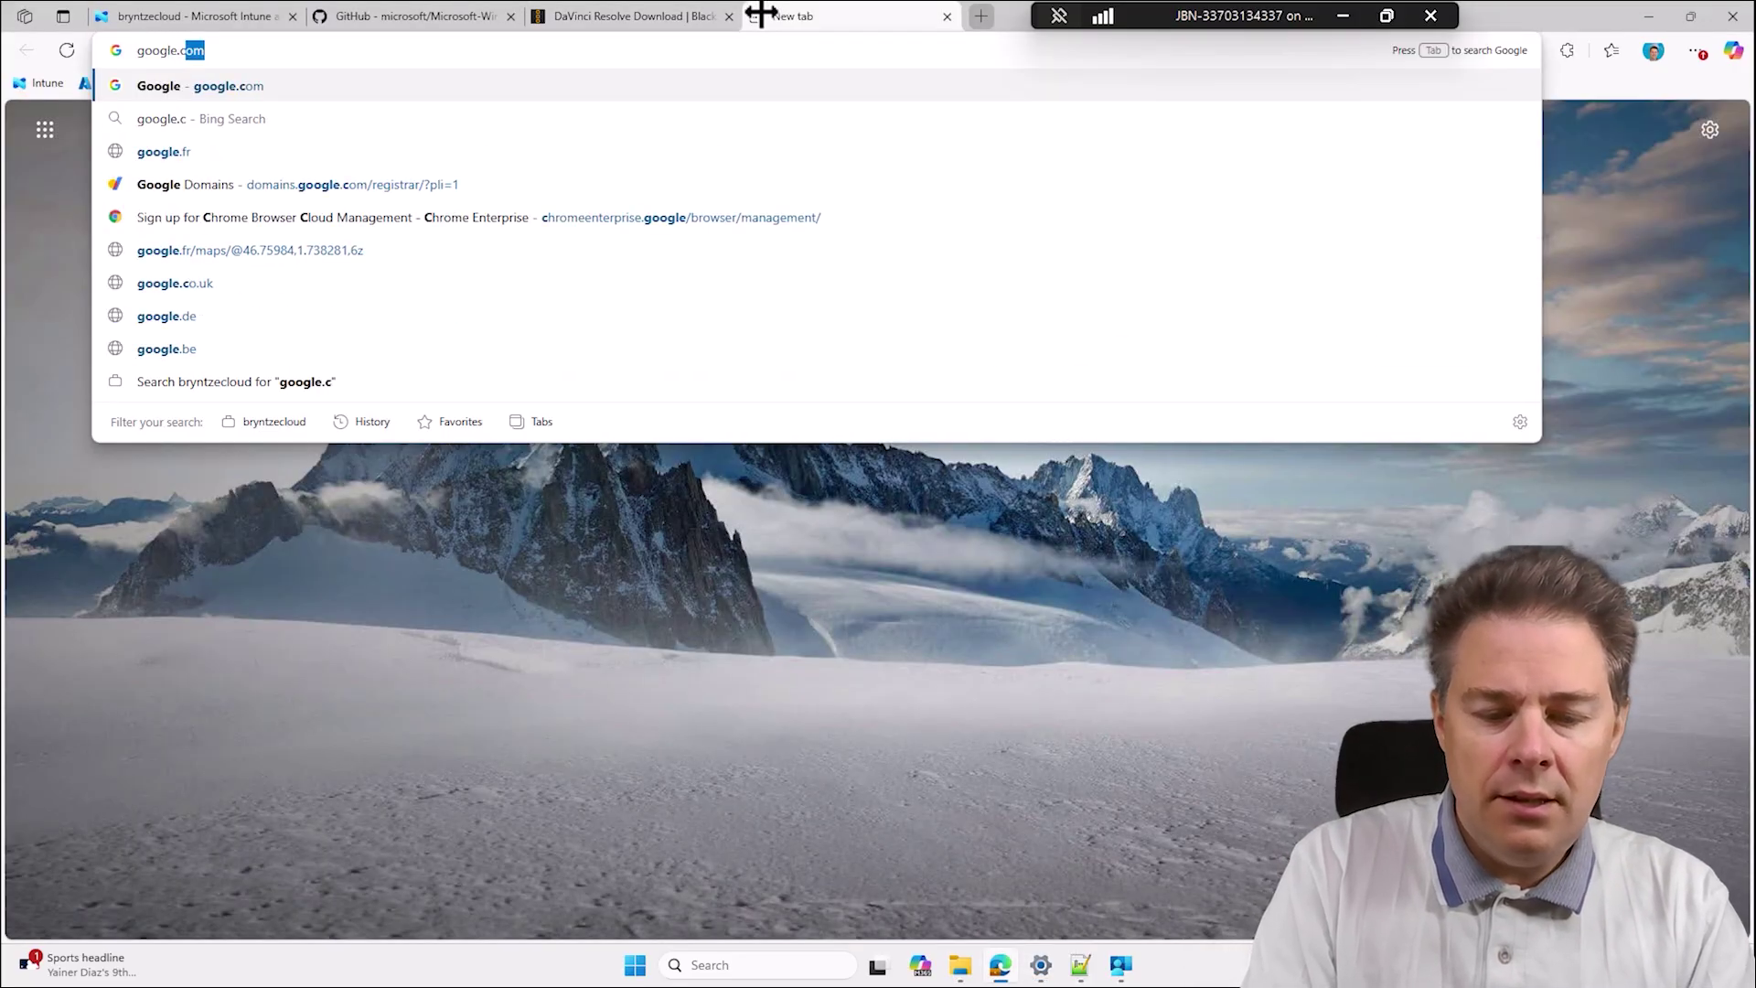
{"action": "type", "text": "om"}
{"action": "key", "text": "Return"}
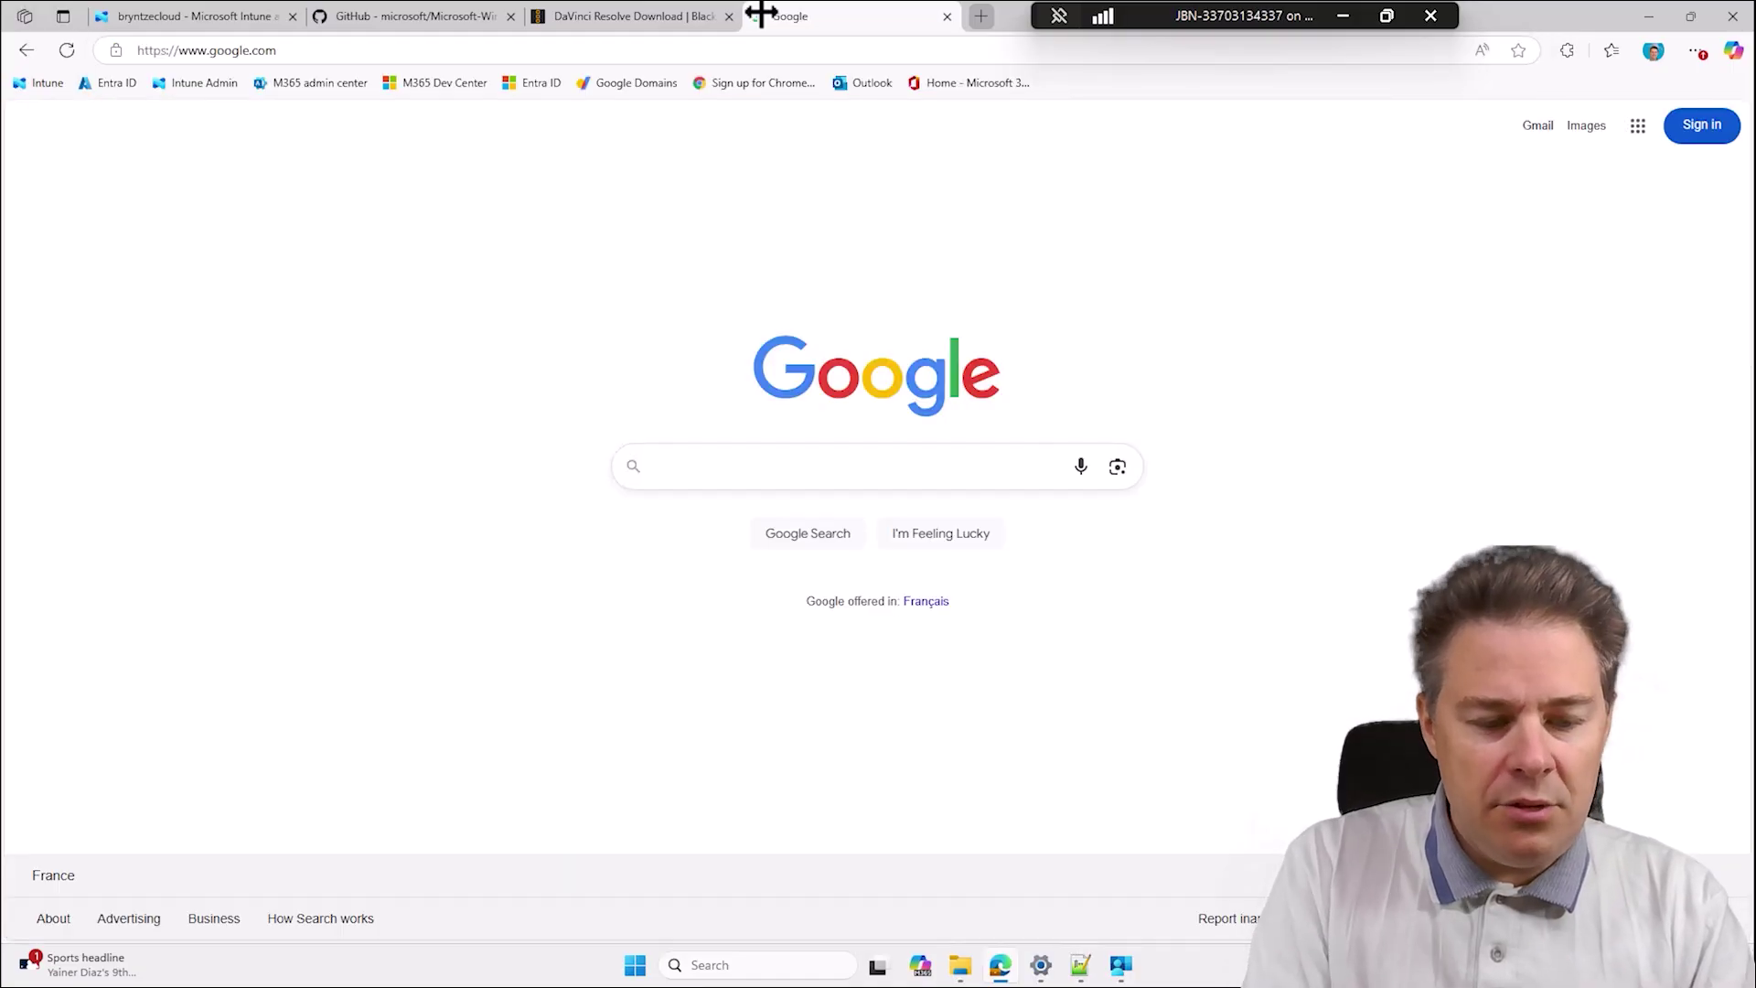
{"action": "type", "text": "Davinci "}
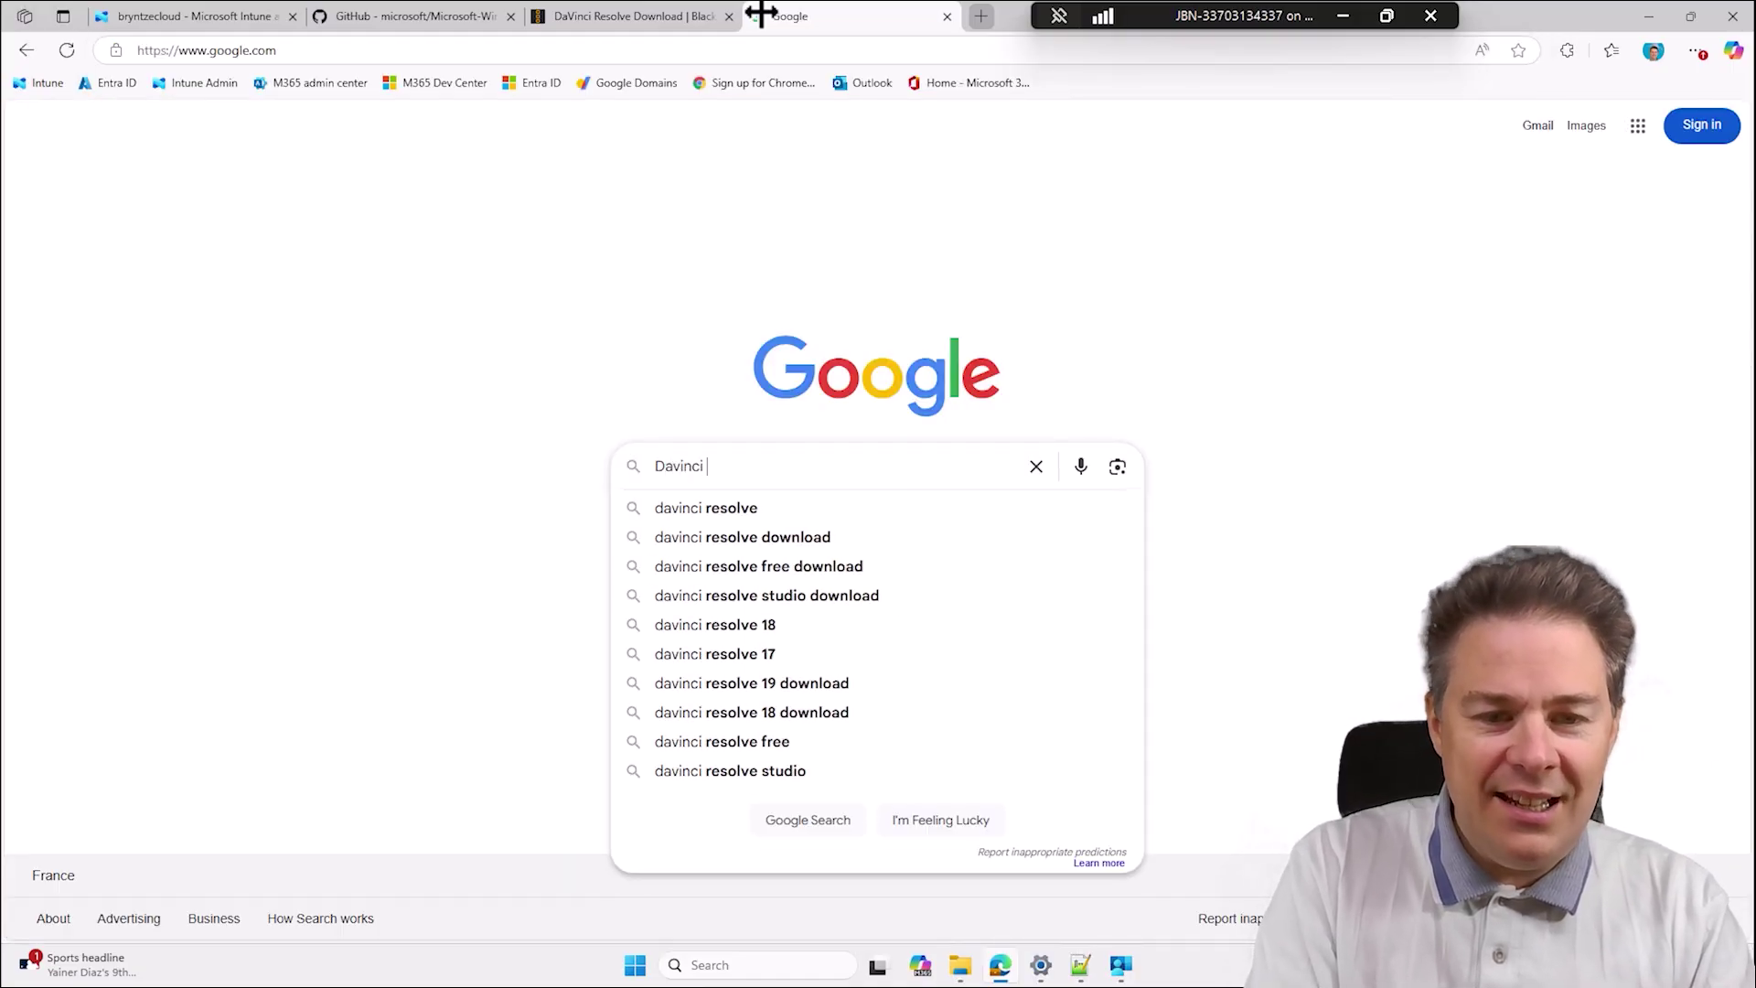
{"action": "type", "text": "resolve icon"}
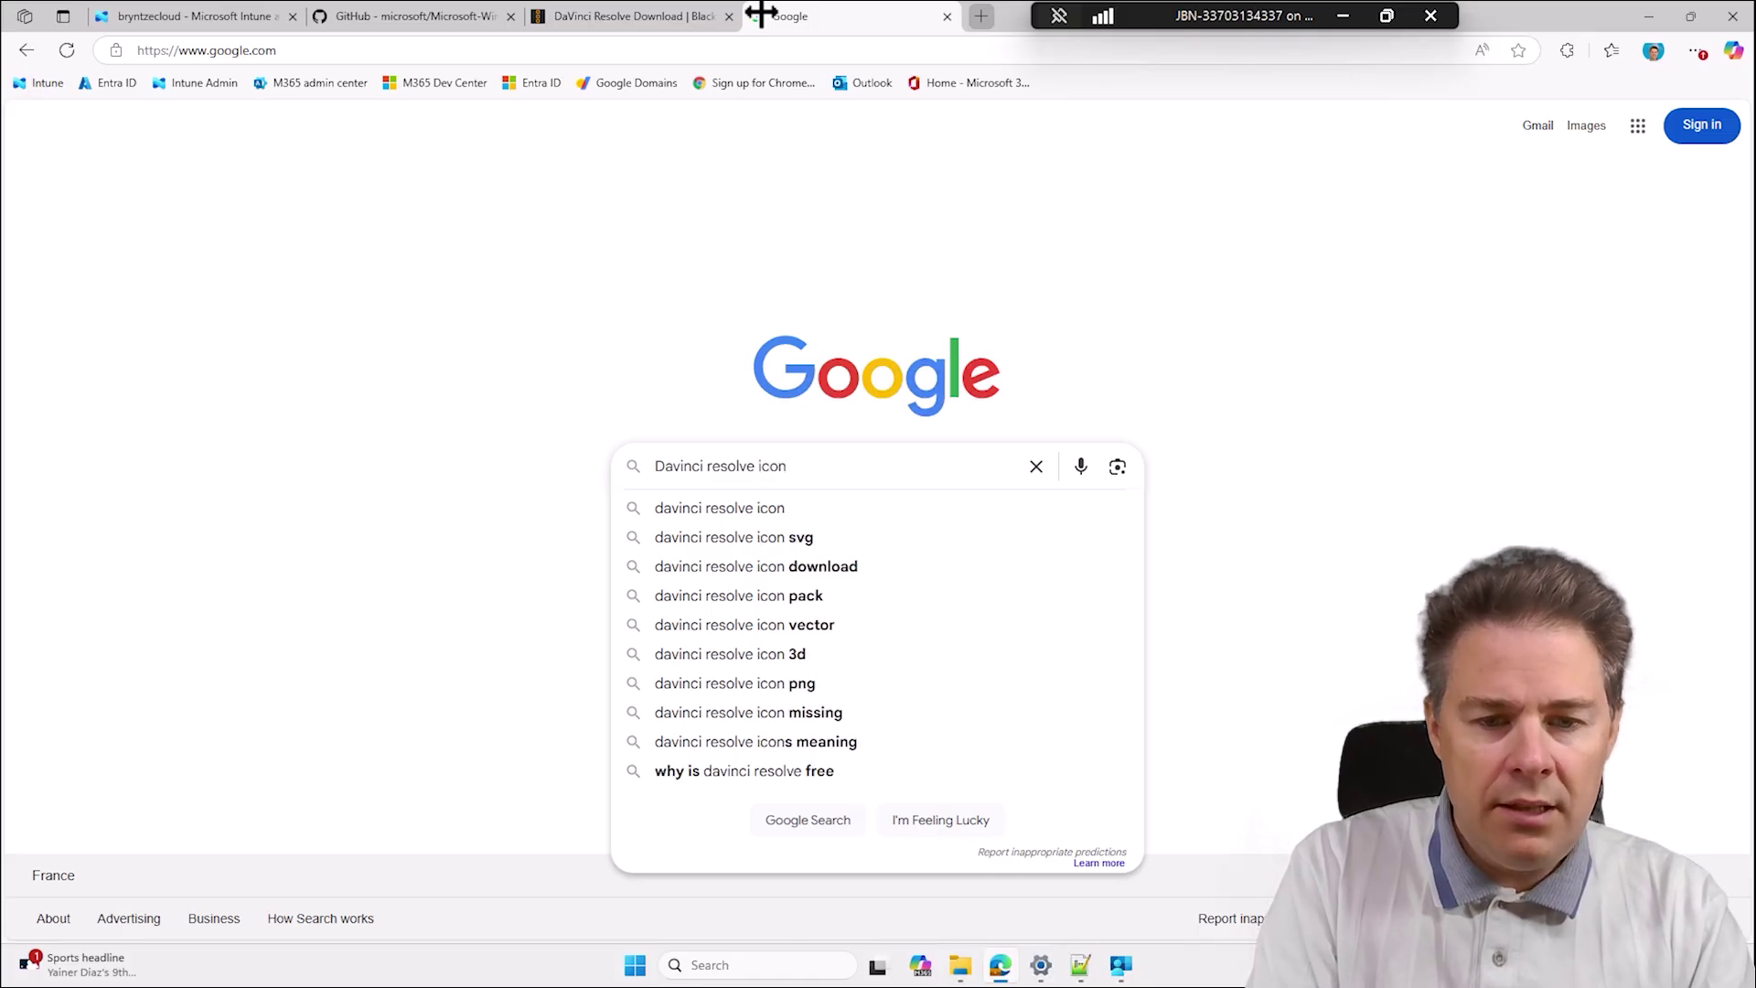
{"action": "type", "text": " tra"}
{"action": "key", "text": "Down"}
{"action": "key", "text": "Return"}
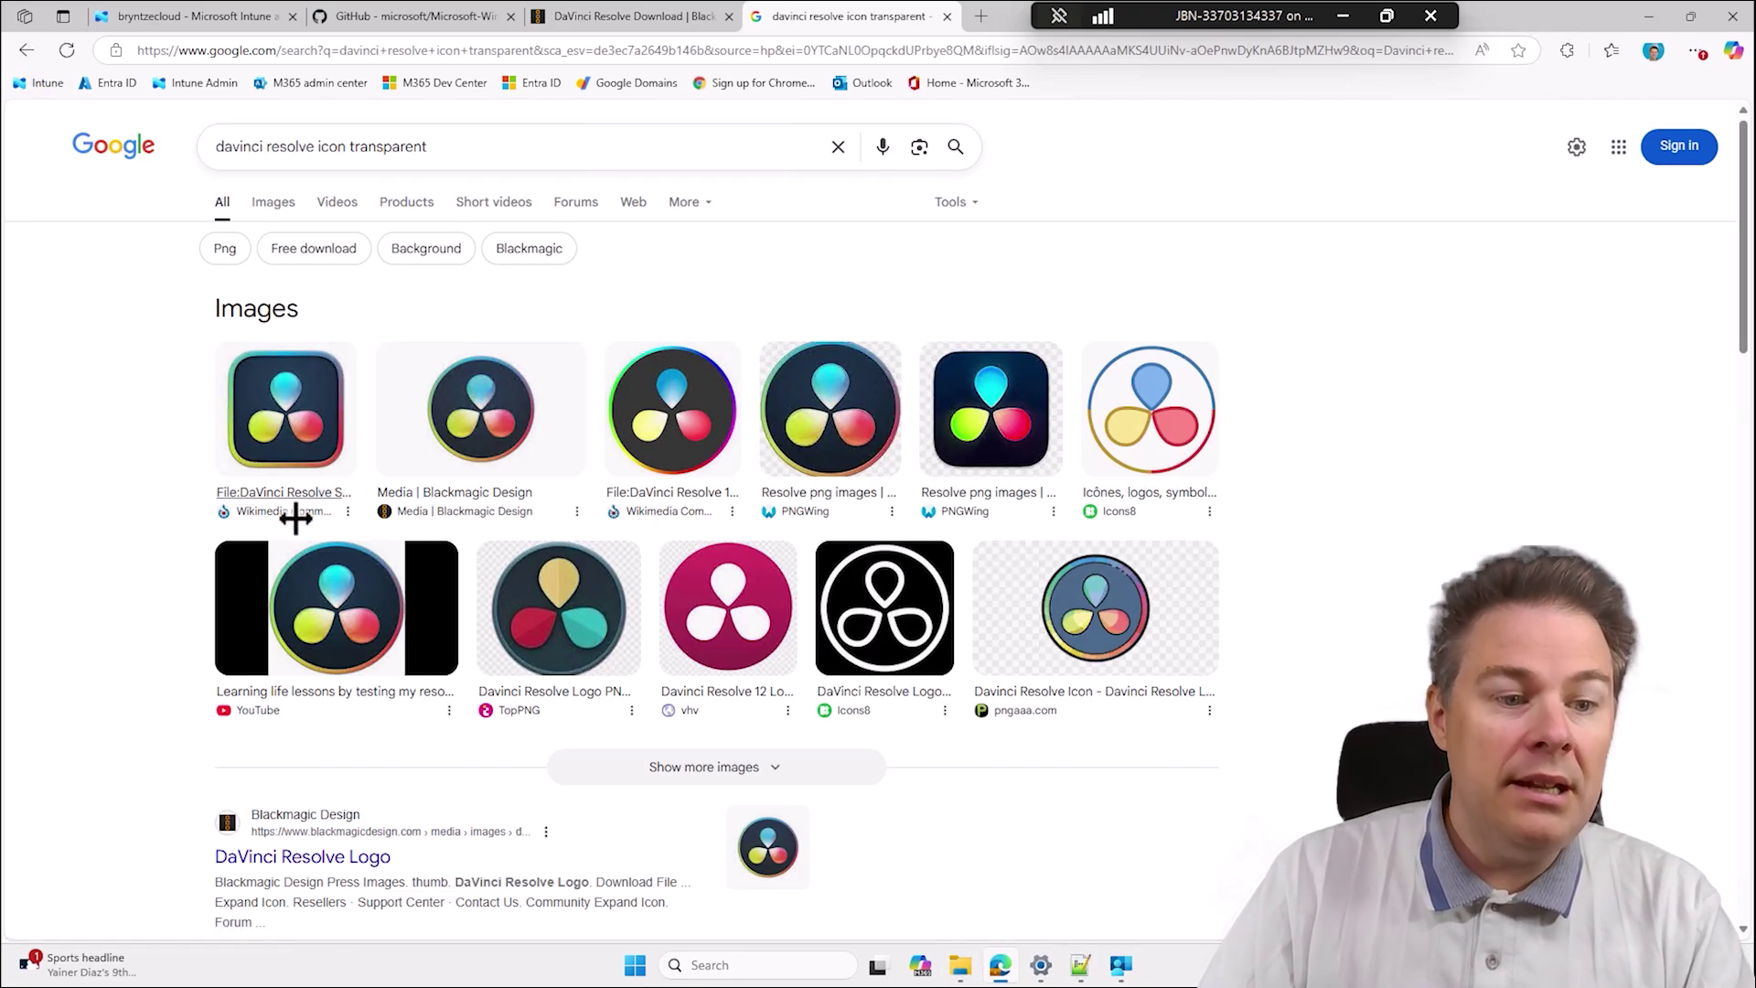
Preview the Wikimedia Commons DaVinci_Resolve_Studio.png image and choose to save it.
{"action": "left_click", "coordinate": [296, 398]}
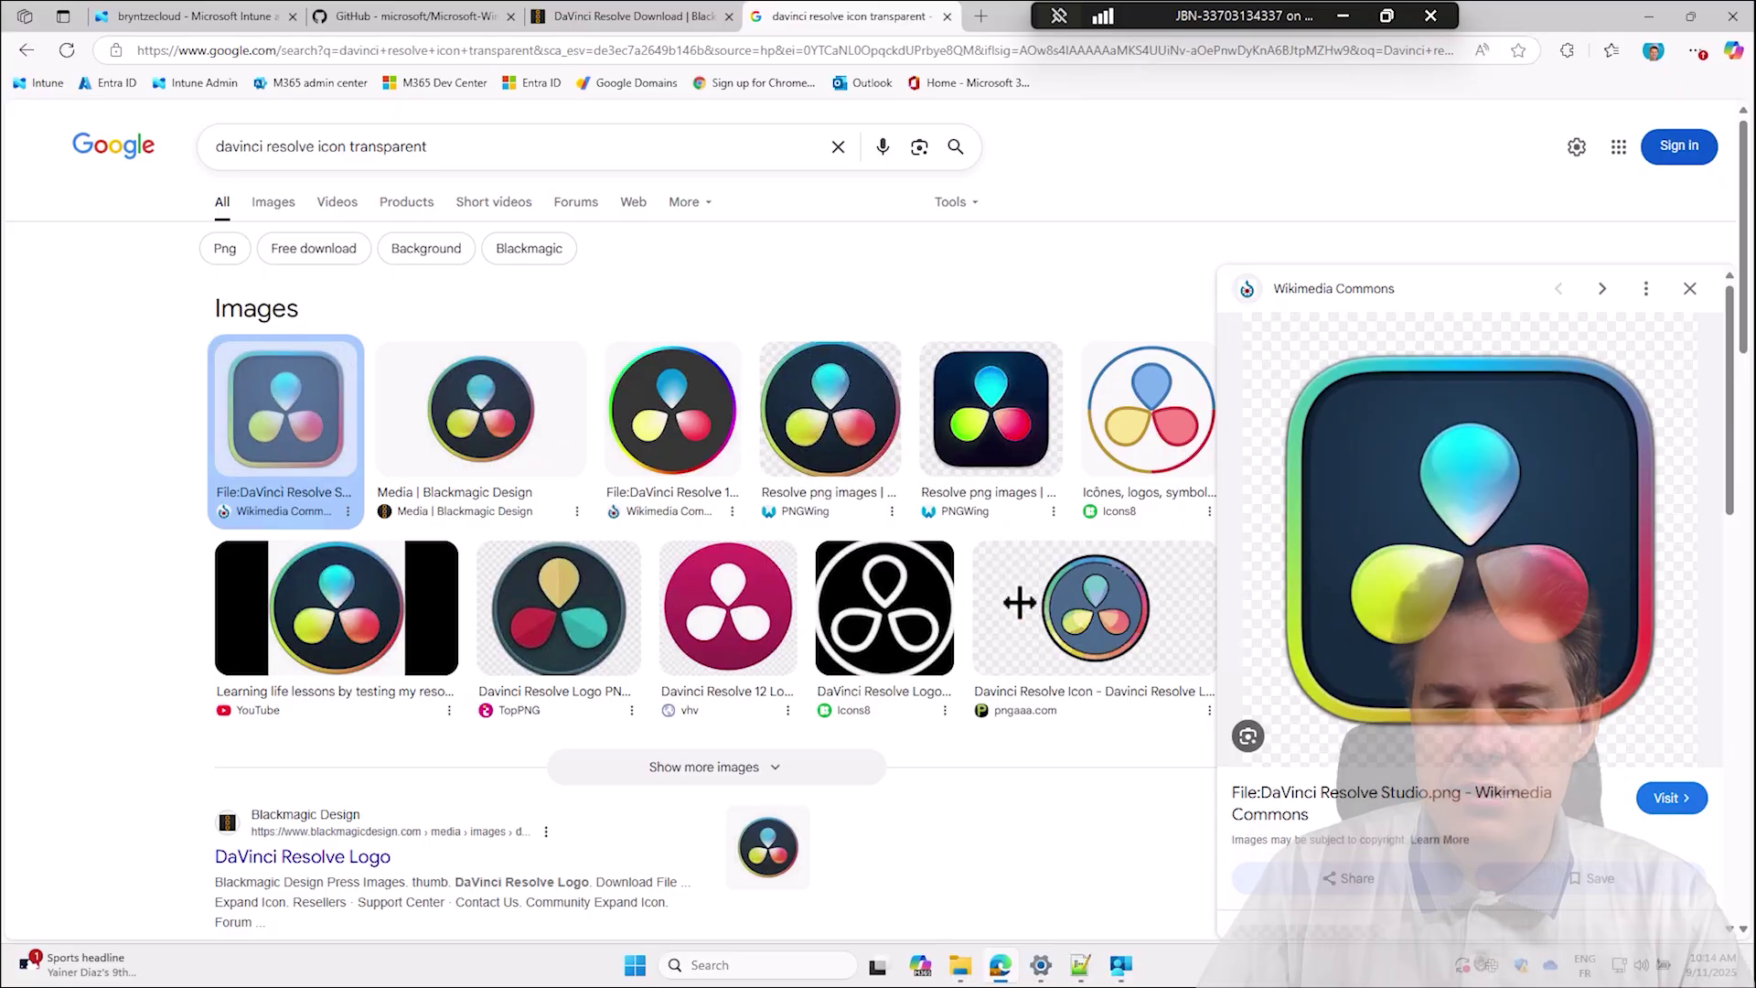
{"action": "right_click", "coordinate": [1423, 549]}
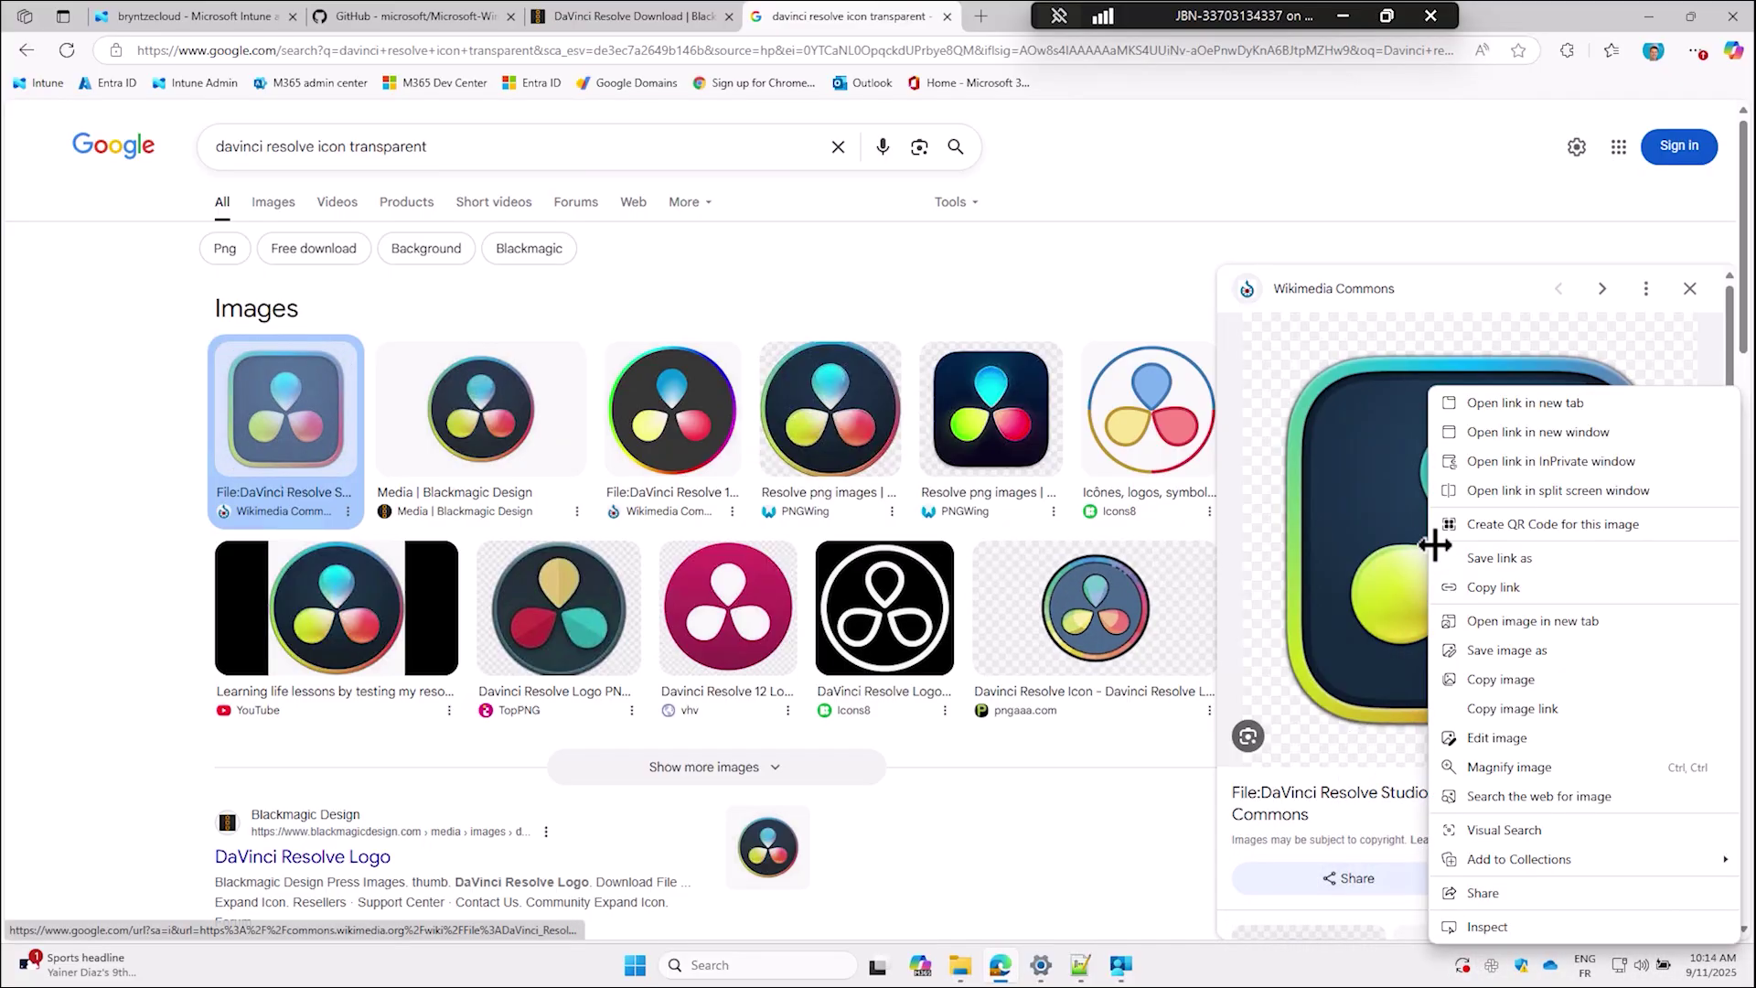
{"action": "left_click", "coordinate": [1514, 648]}
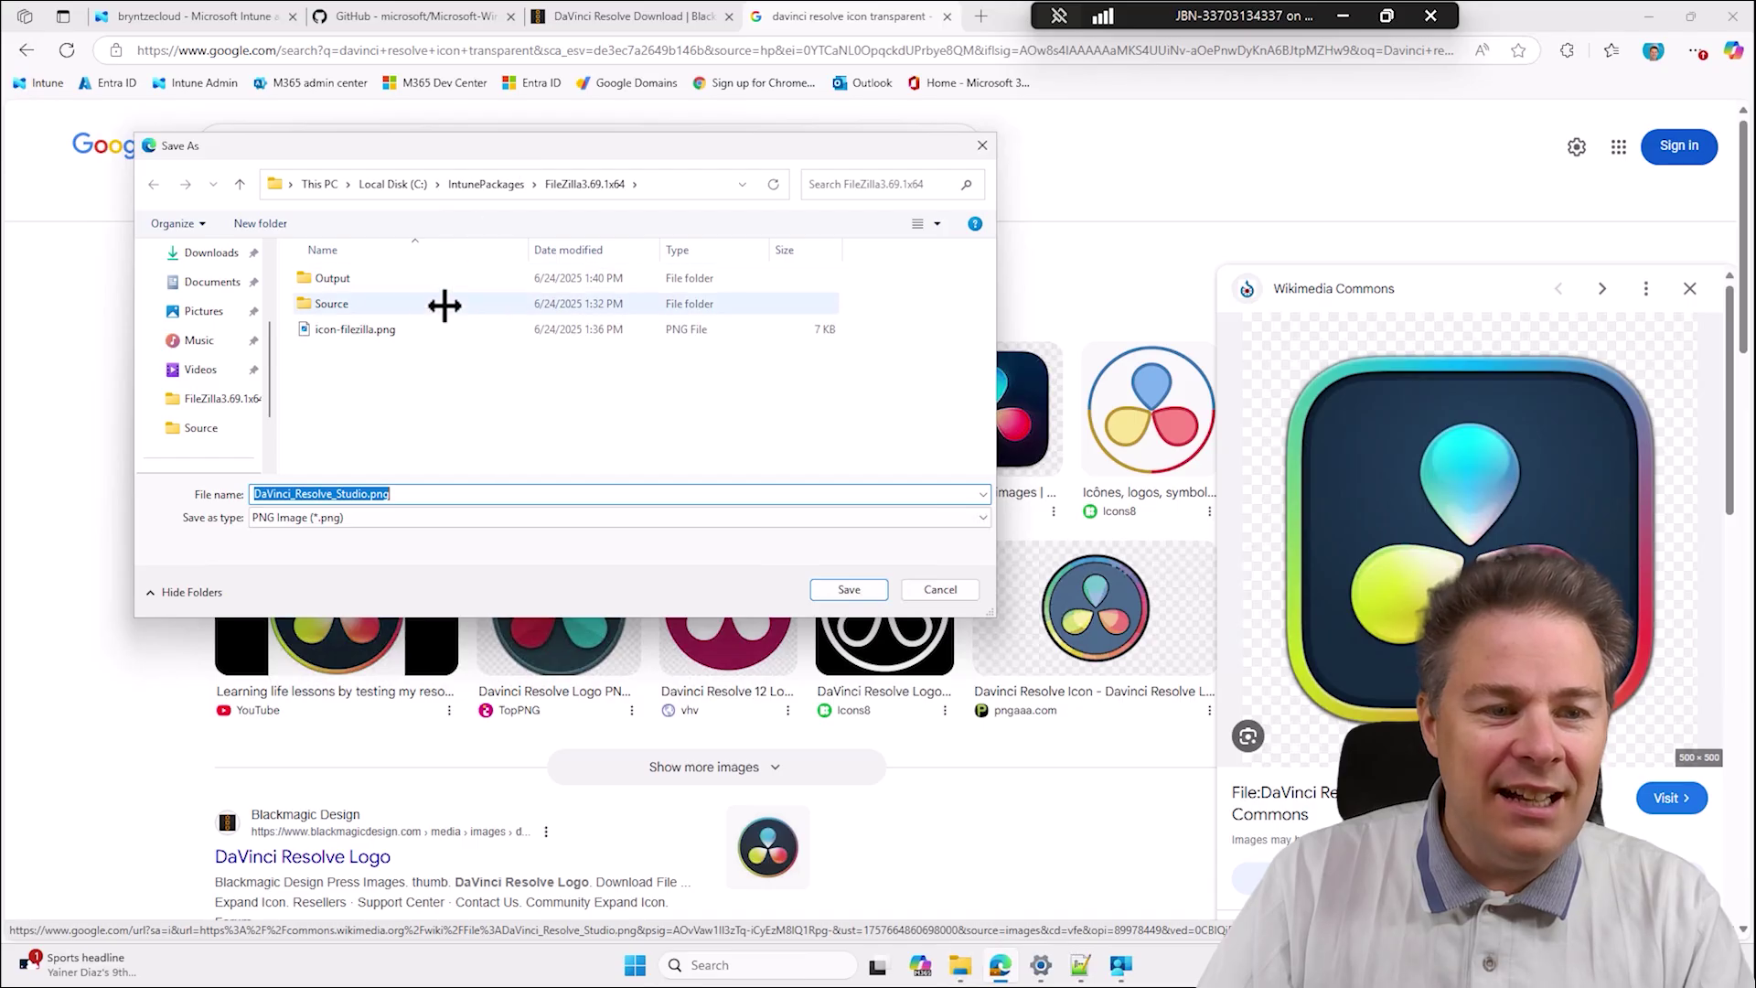
Save the icon as icon-DaVinci_Resolve.png in the DavinciResolve20.2.0.13x64 folder and close the Google tab.
{"action": "left_click", "coordinate": [500, 174]}
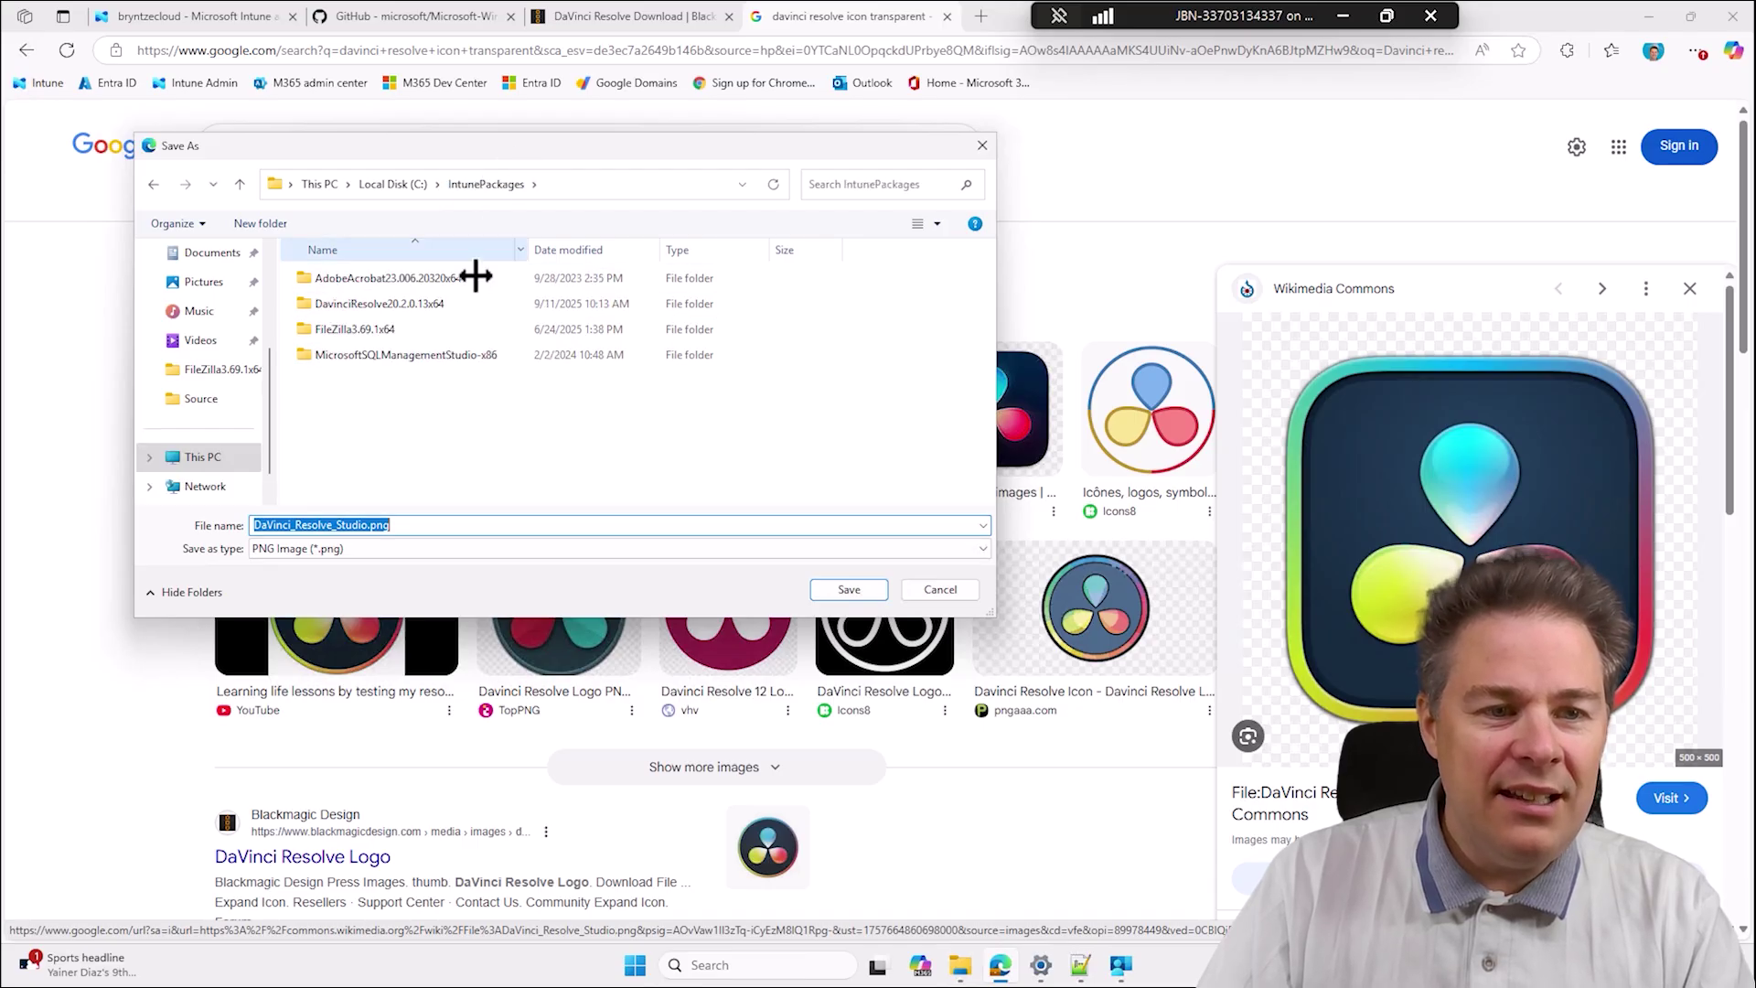
{"action": "double_click", "coordinate": [365, 303]}
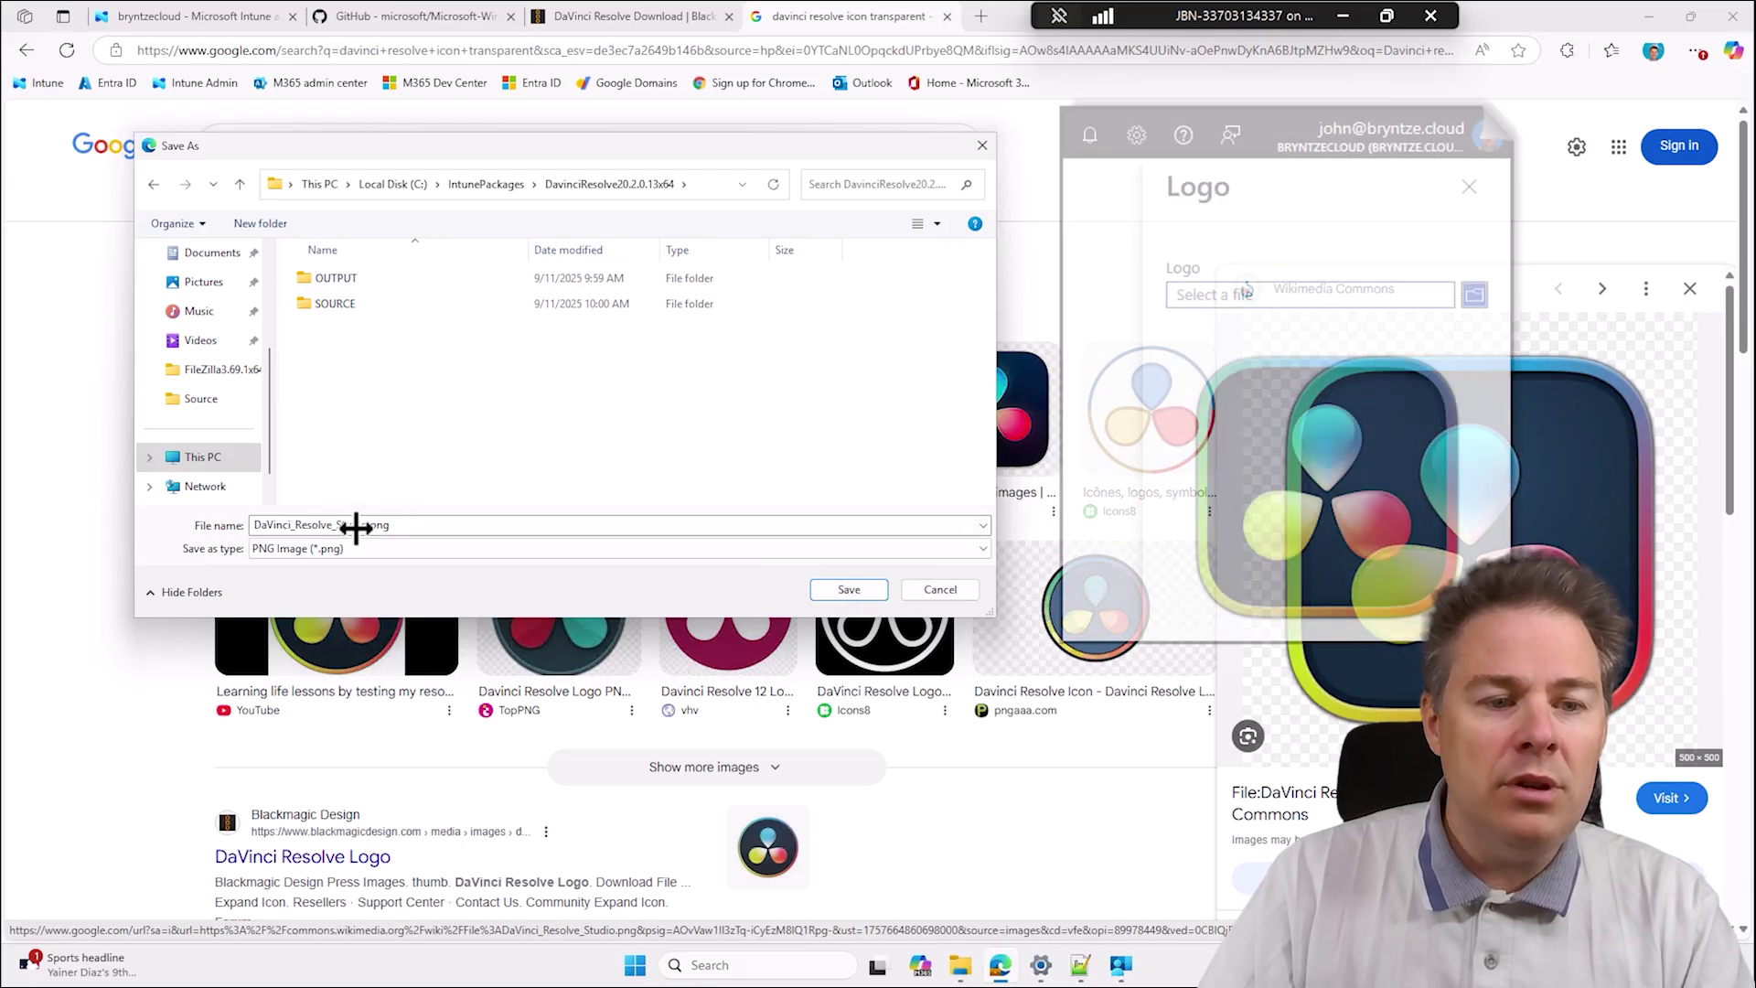
{"action": "double_click", "coordinate": [258, 524]}
{"action": "left_click", "coordinate": [252, 524]}
{"action": "type", "text": "icon-"}
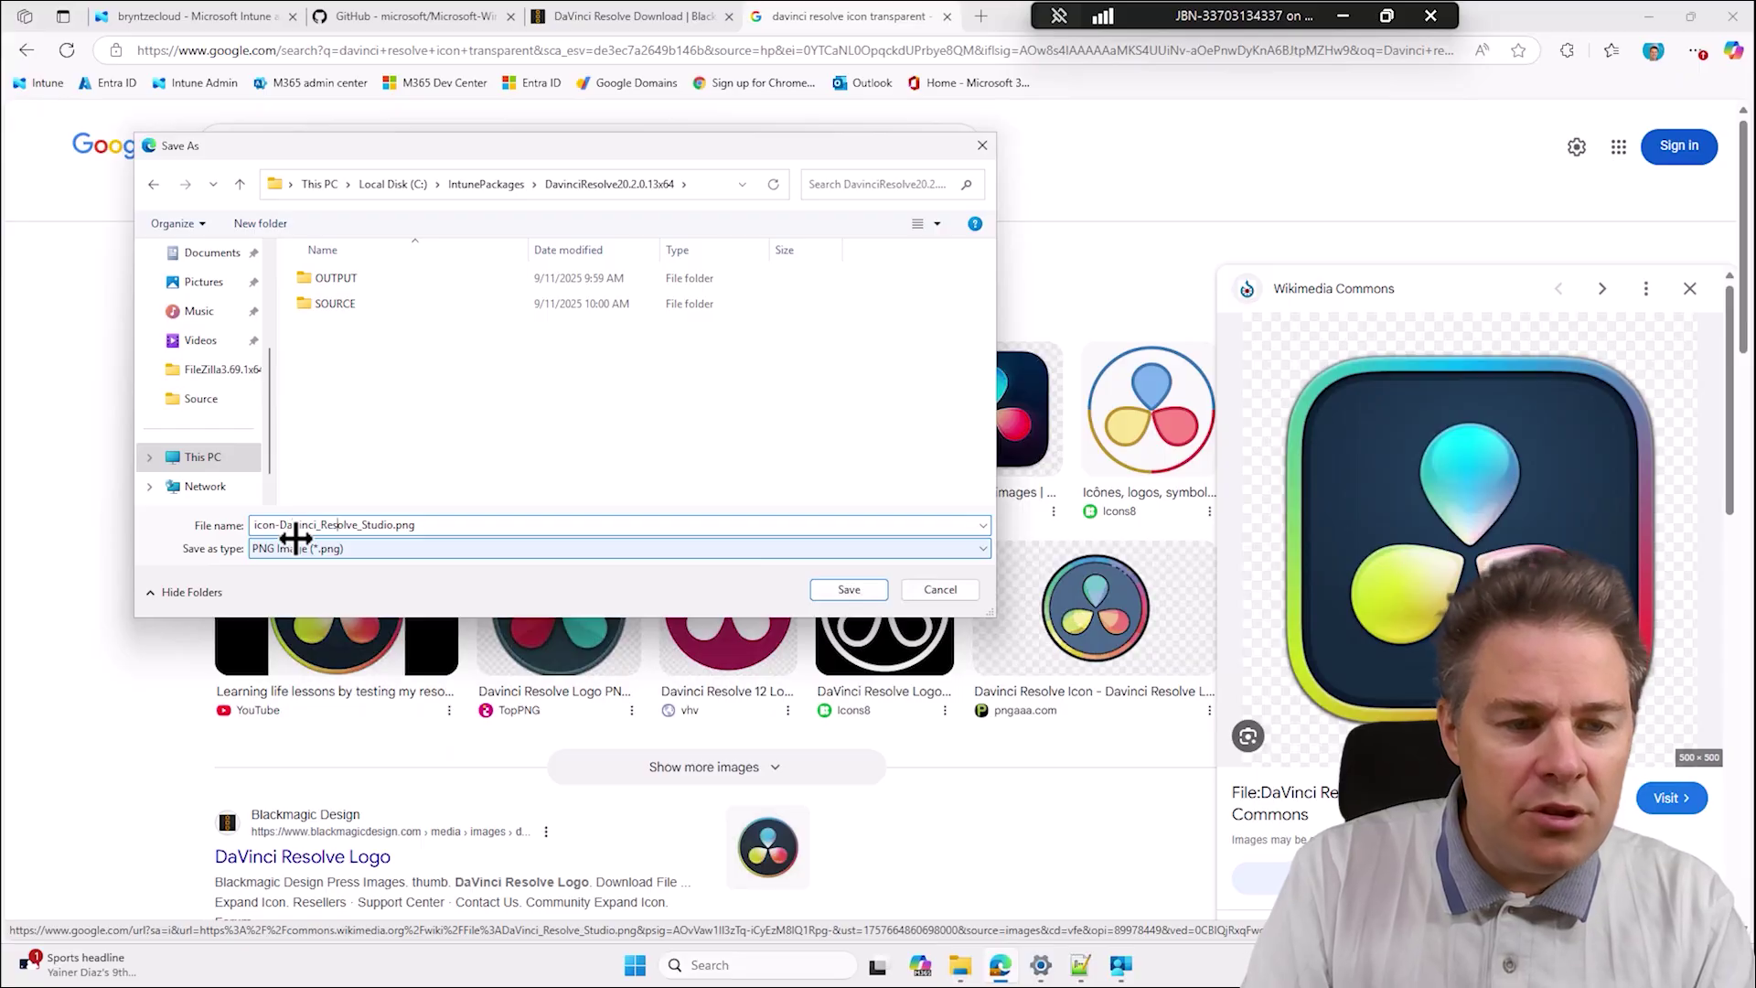
{"action": "key", "text": "BackSpace"}
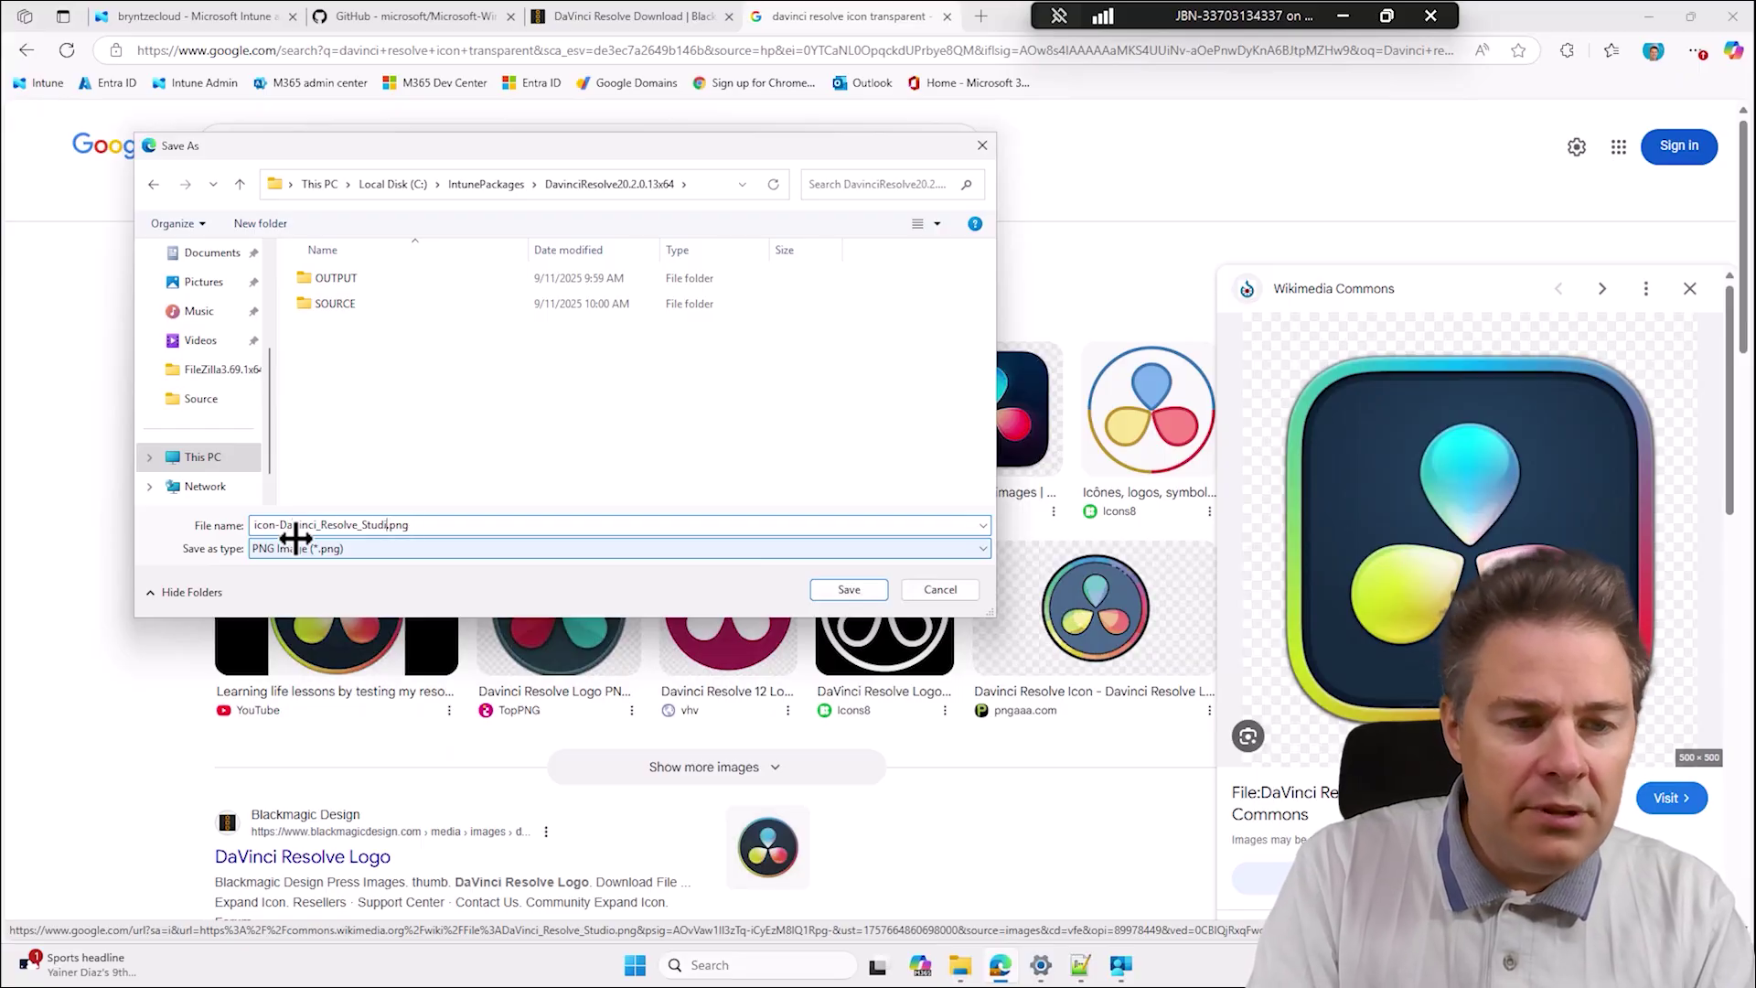
{"action": "key", "text": "BackSpace"}
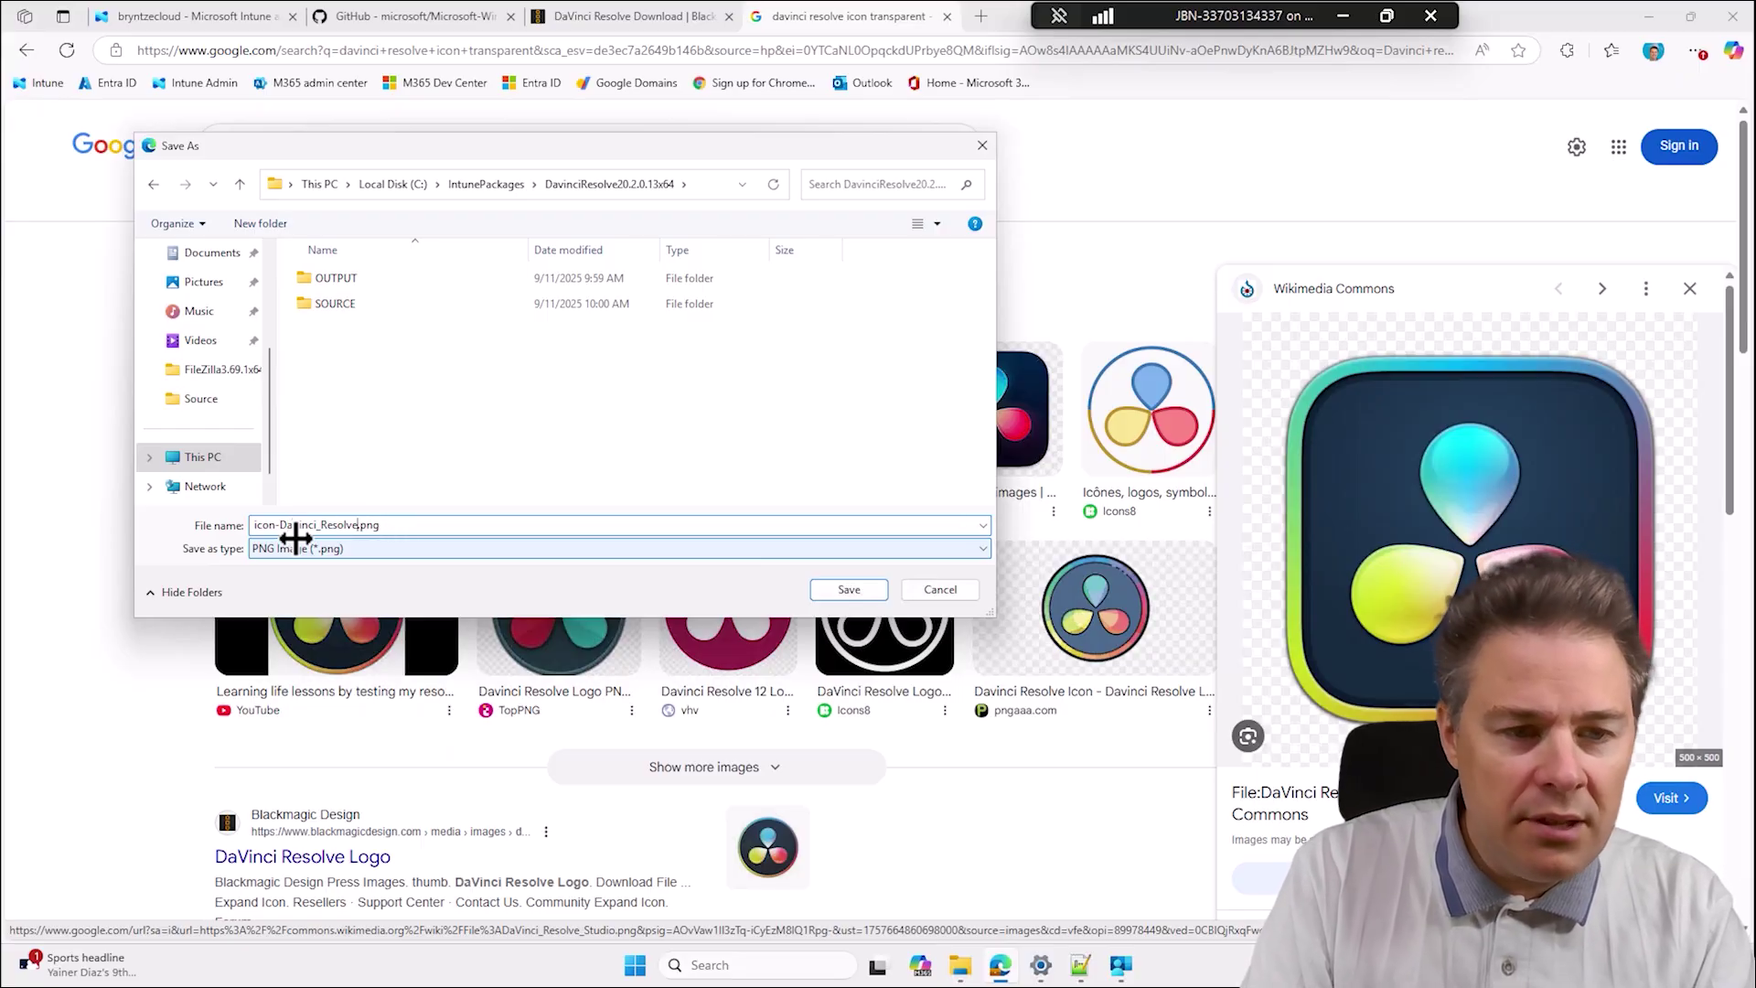
{"action": "key", "text": "Return"}
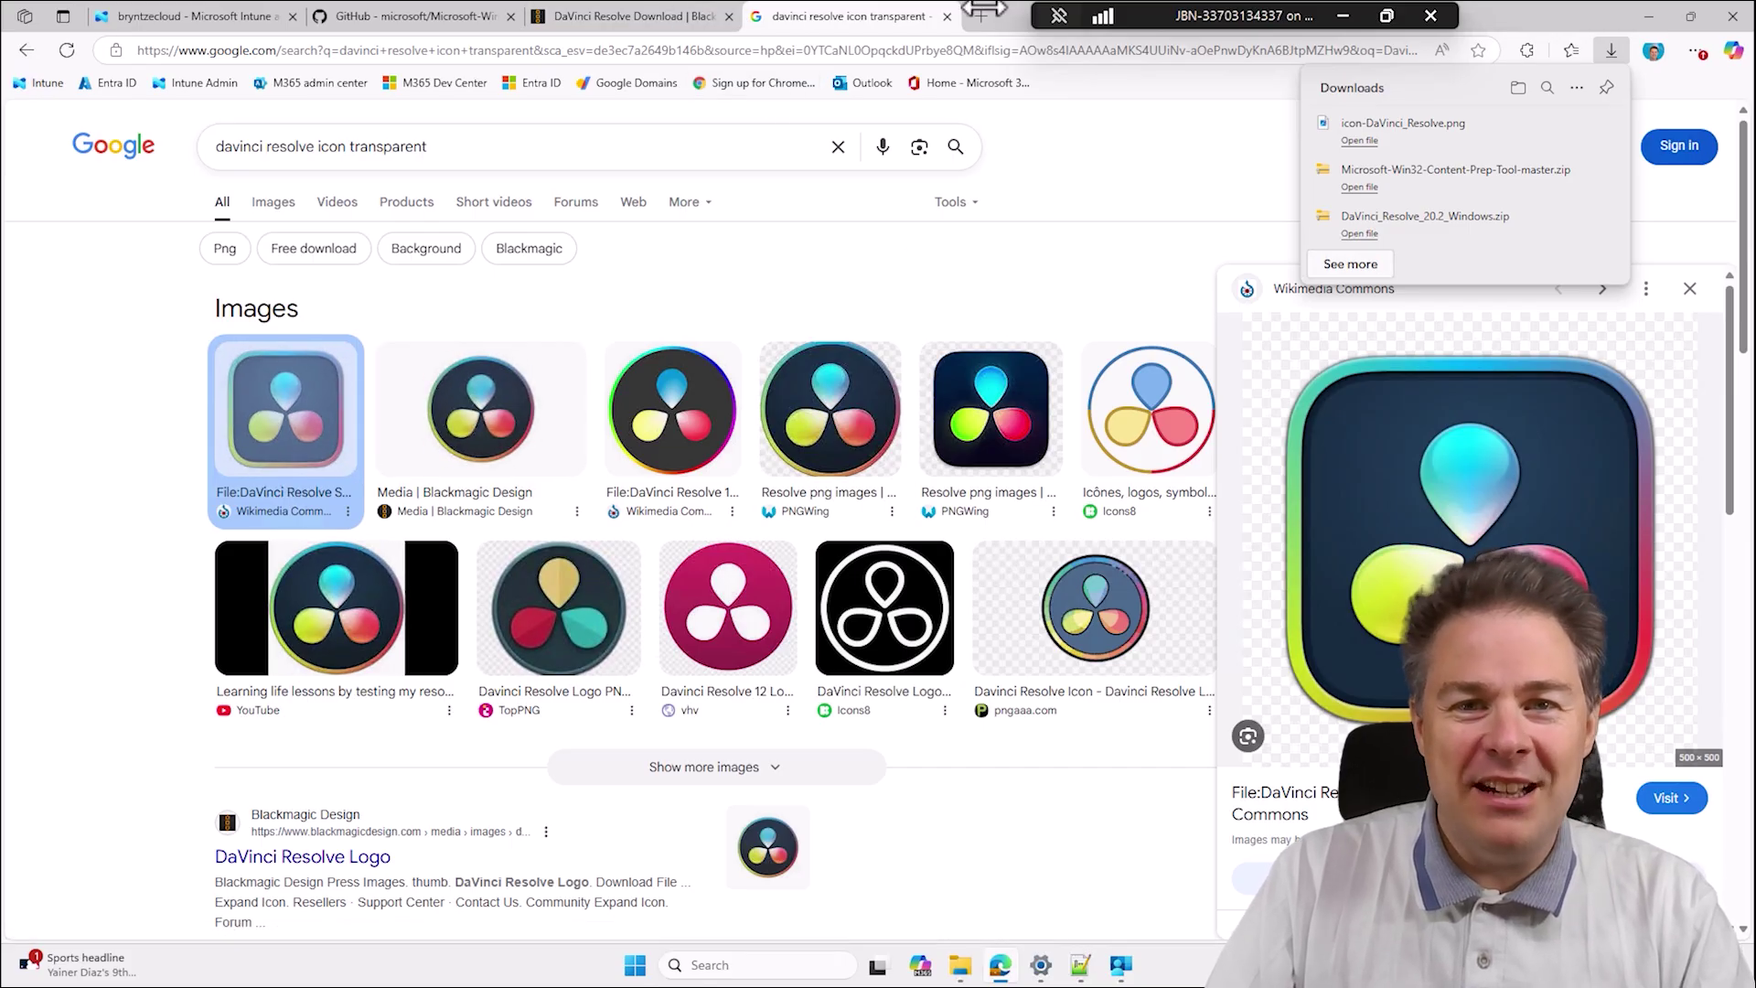
{"action": "left_click", "coordinate": [947, 16]}
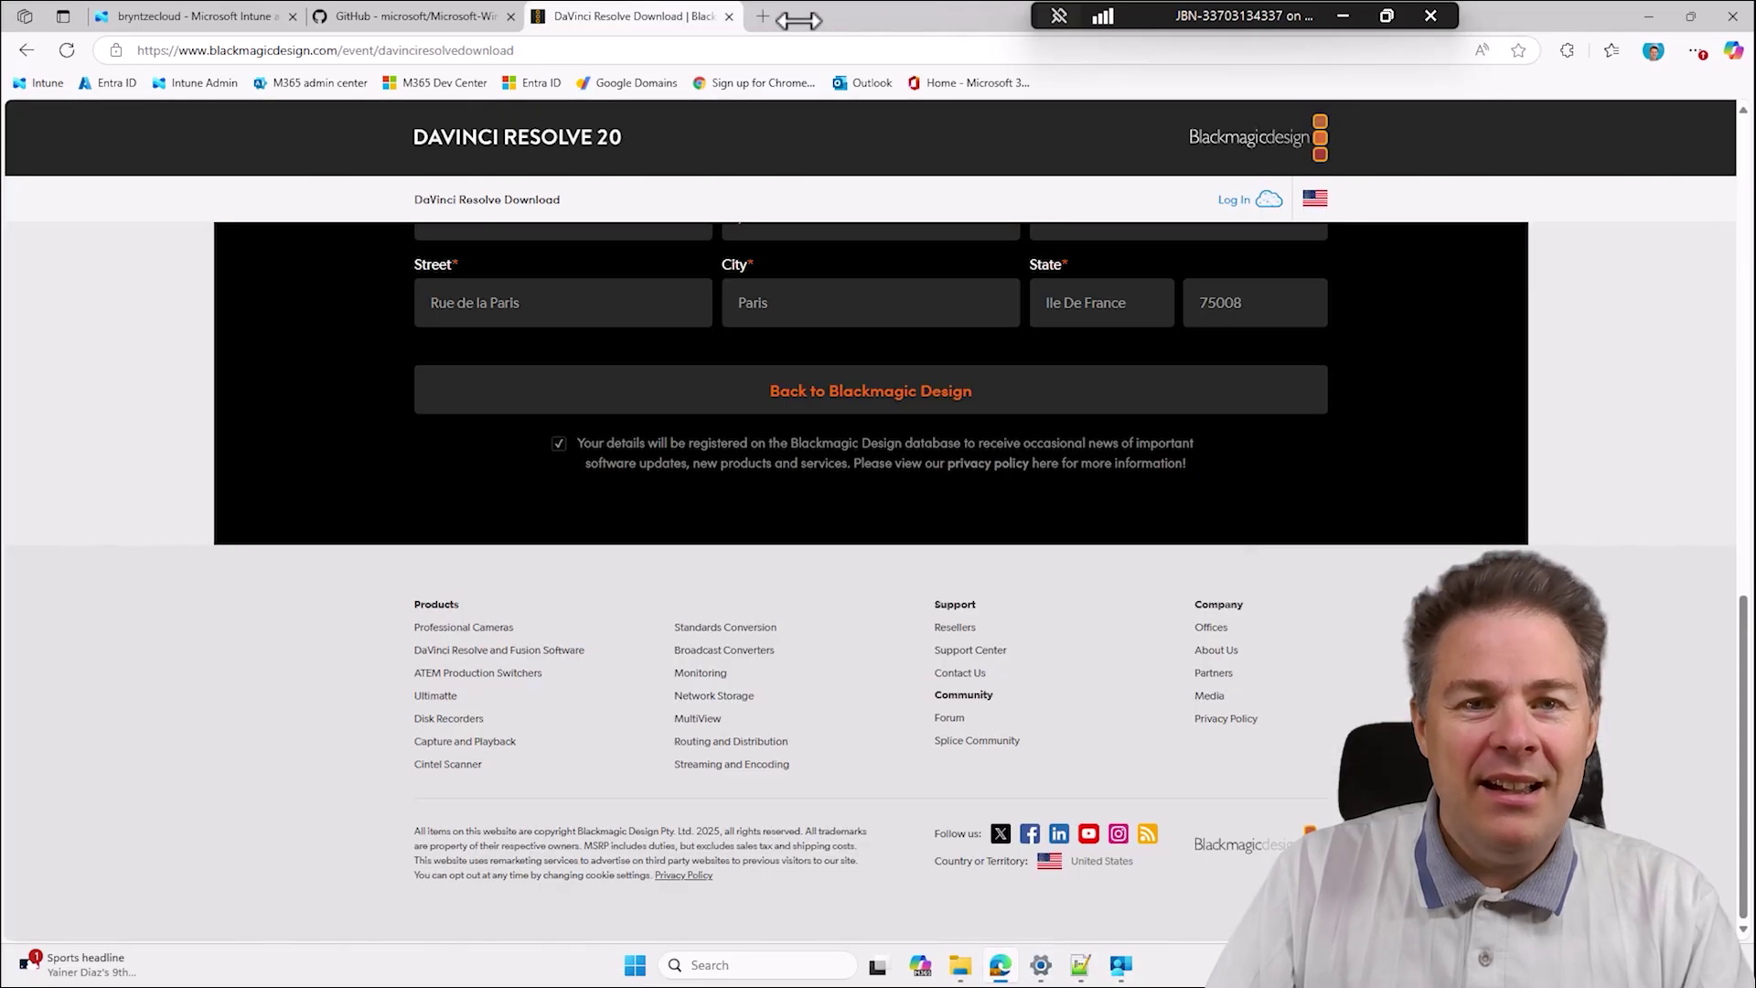
Bring the GitHub repository tab and the DavinciResolve20.2.0.13x64 folder window to the front.
{"action": "left_click", "coordinate": [425, 15]}
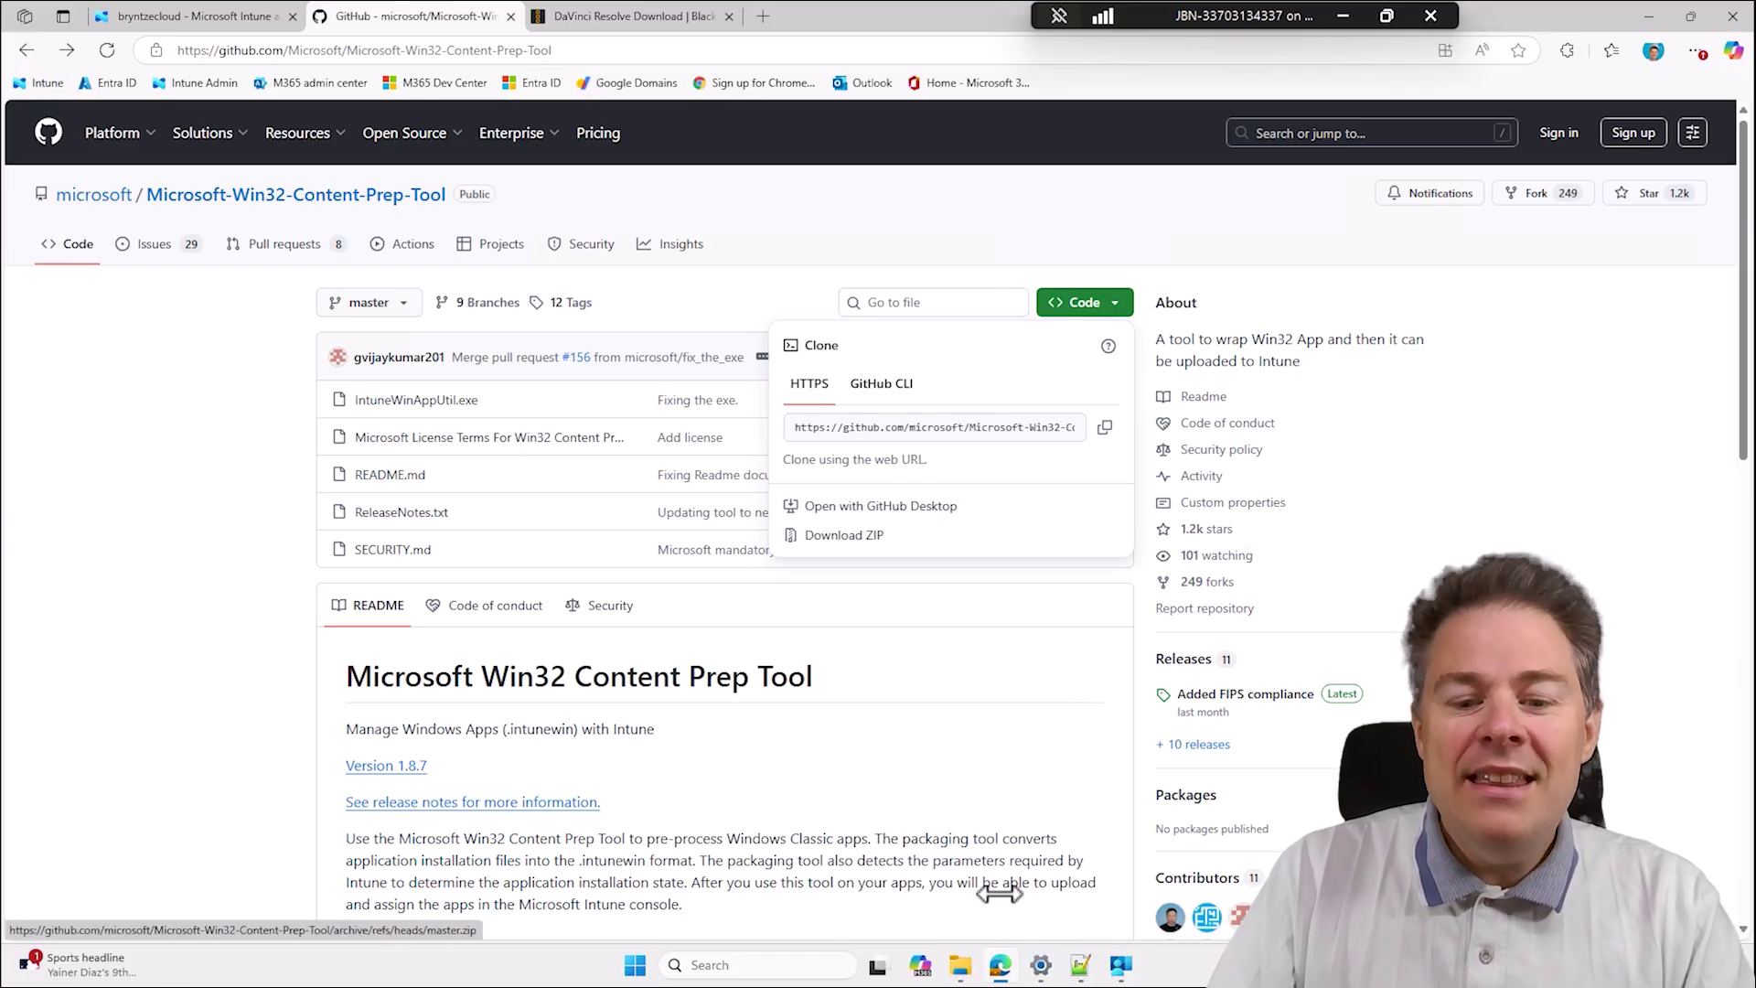
{"action": "mouse_move", "coordinate": [960, 968]}
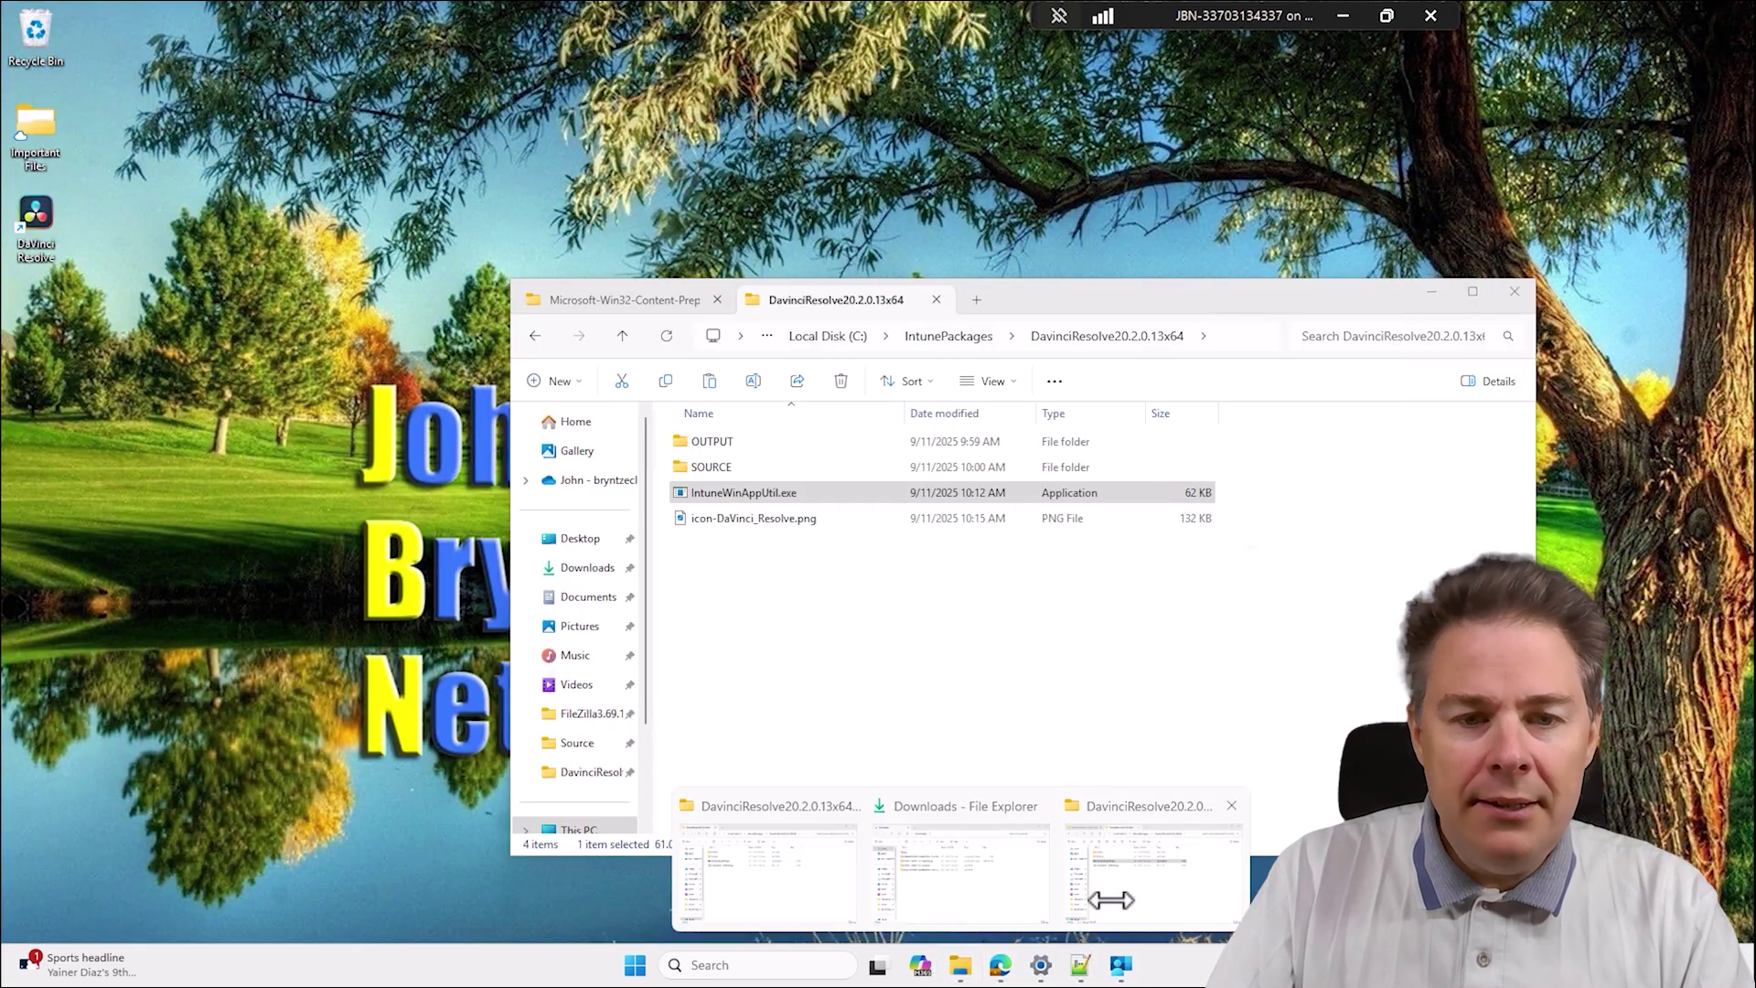
{"action": "left_click", "coordinate": [1107, 896]}
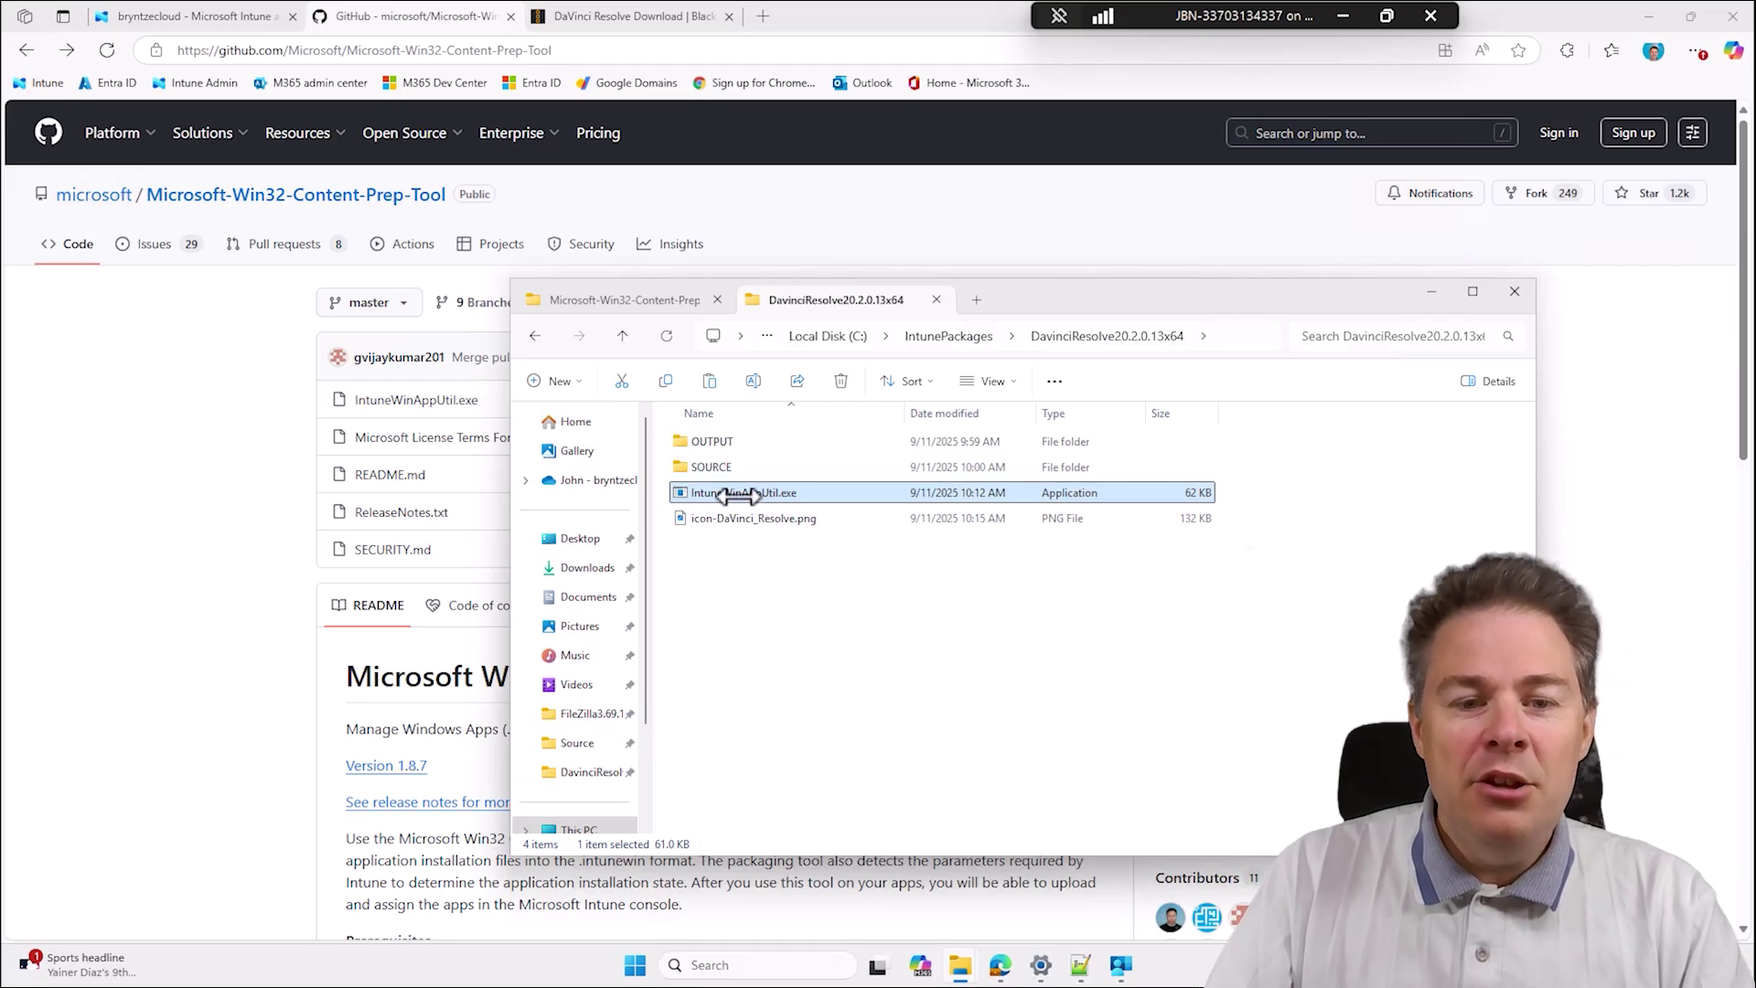
{"action": "mouse_move", "coordinate": [739, 495]}
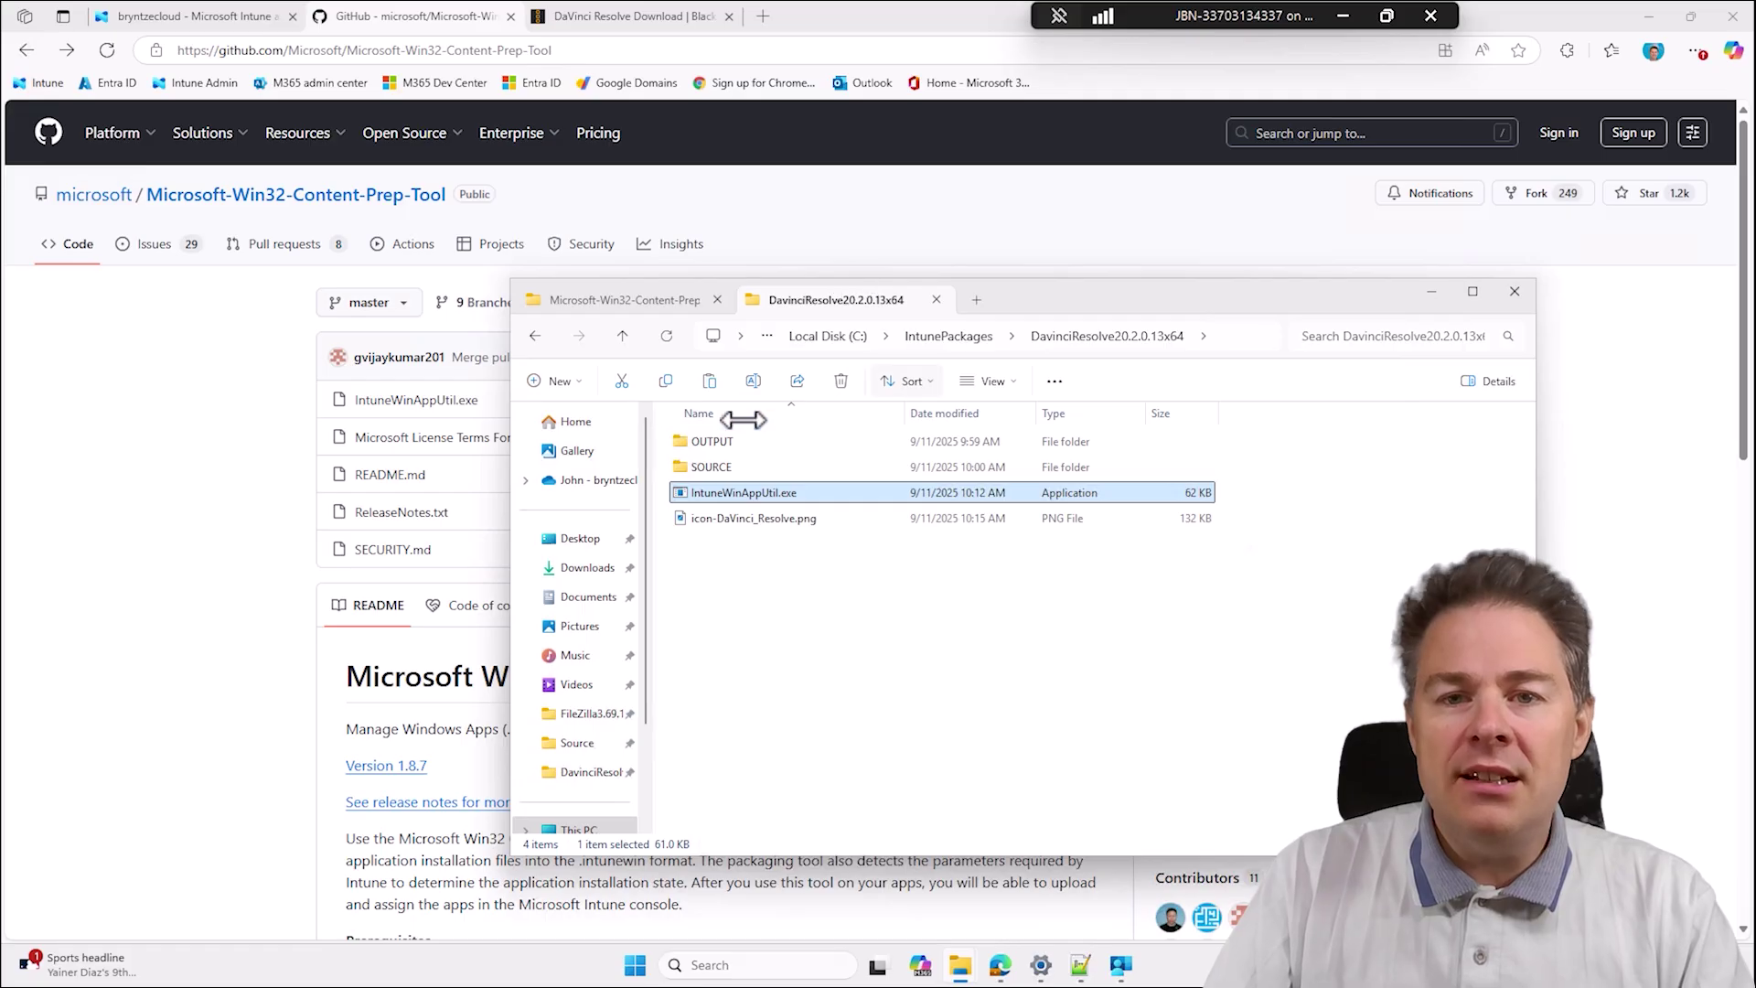
Open cmd.exe as administrator and move the console aside.
{"action": "left_click", "coordinate": [638, 964]}
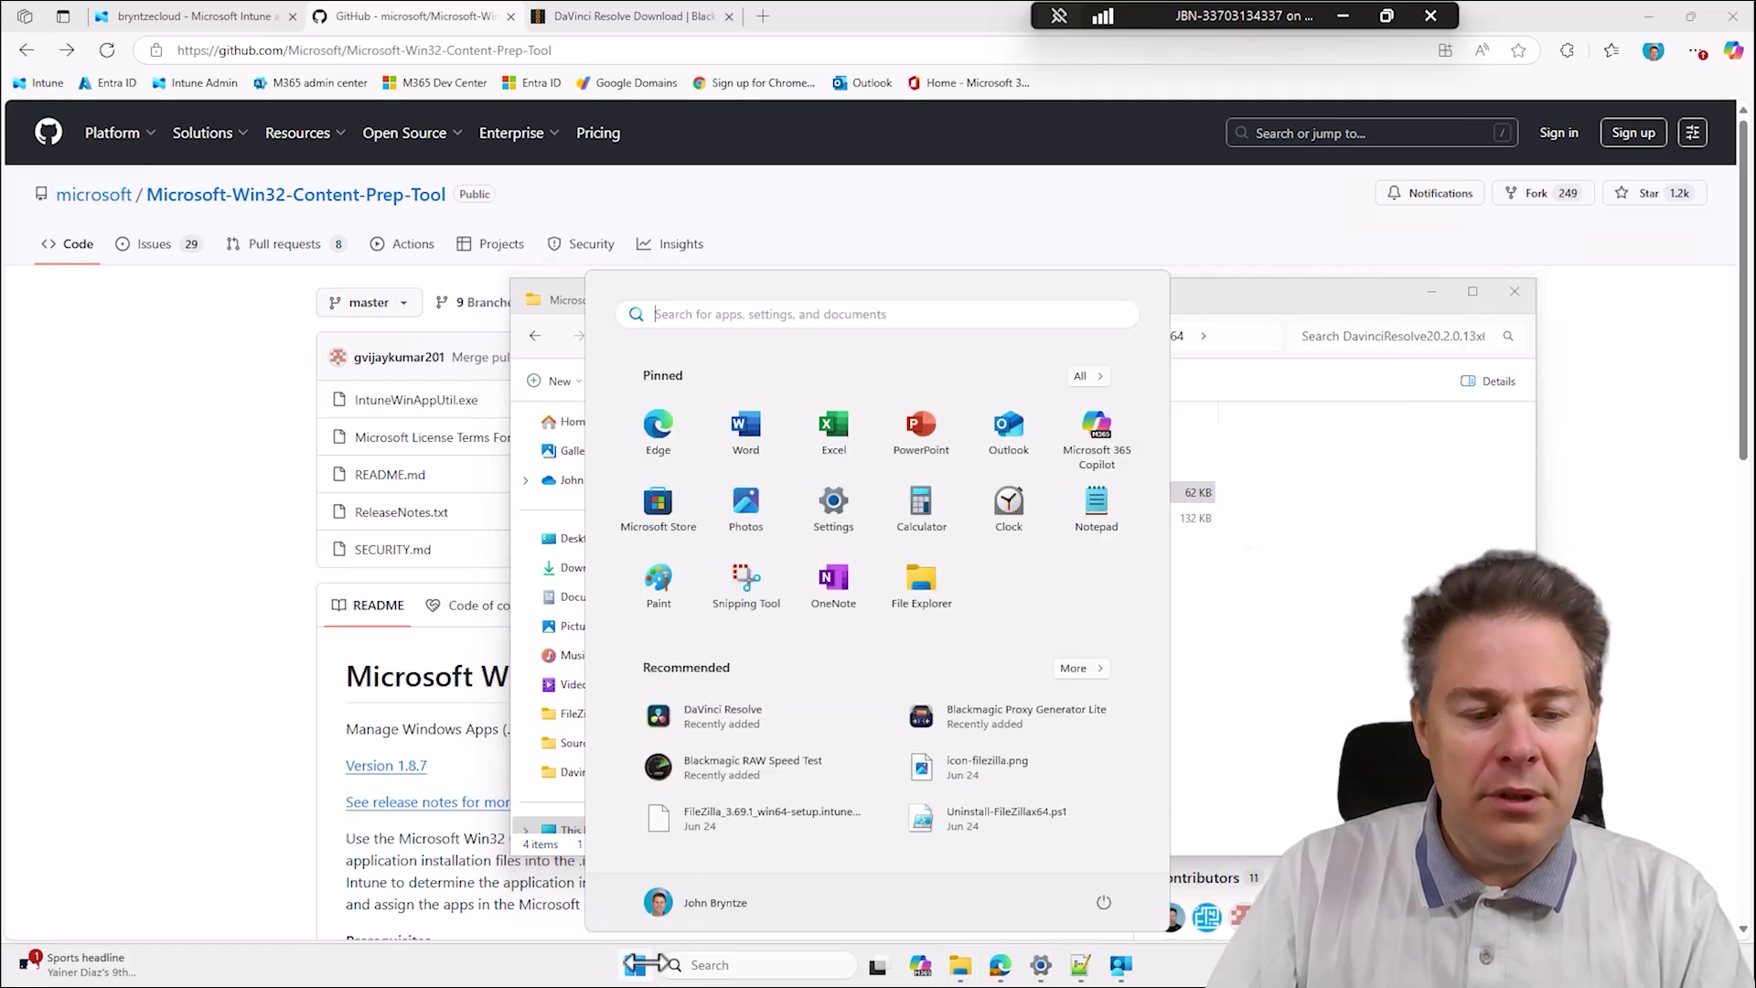
{"action": "type", "text": "cmd.exe"}
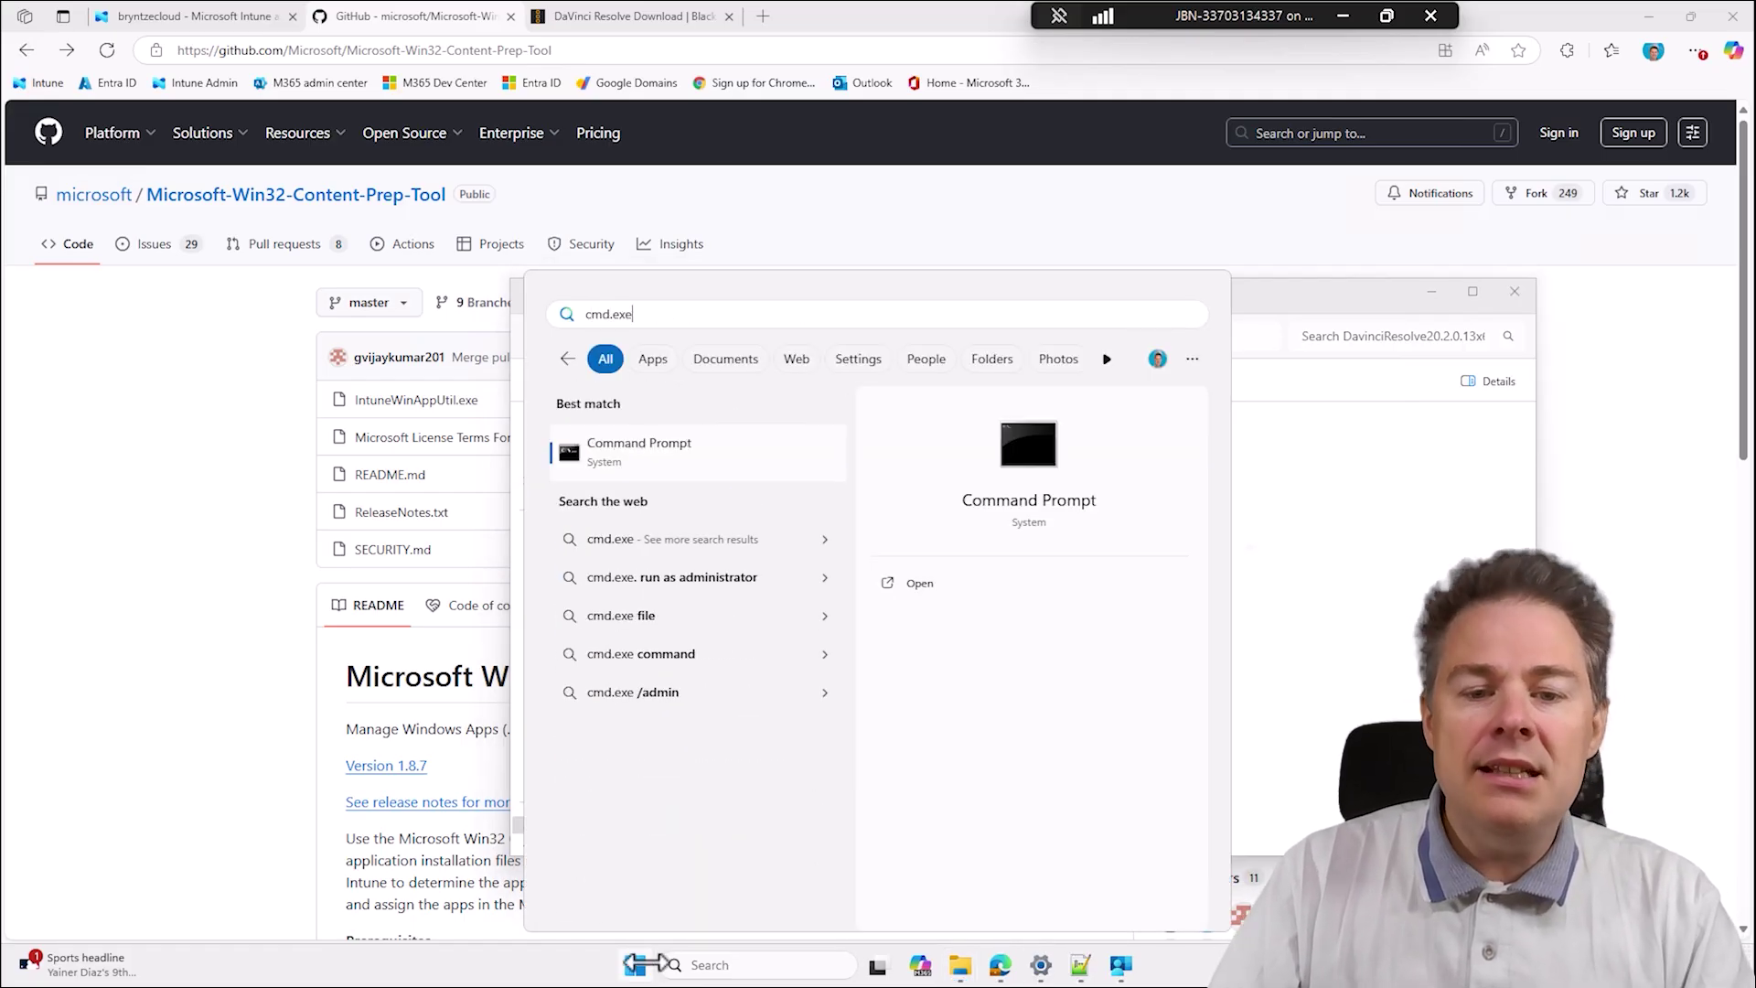
{"action": "left_click", "coordinate": [954, 612]}
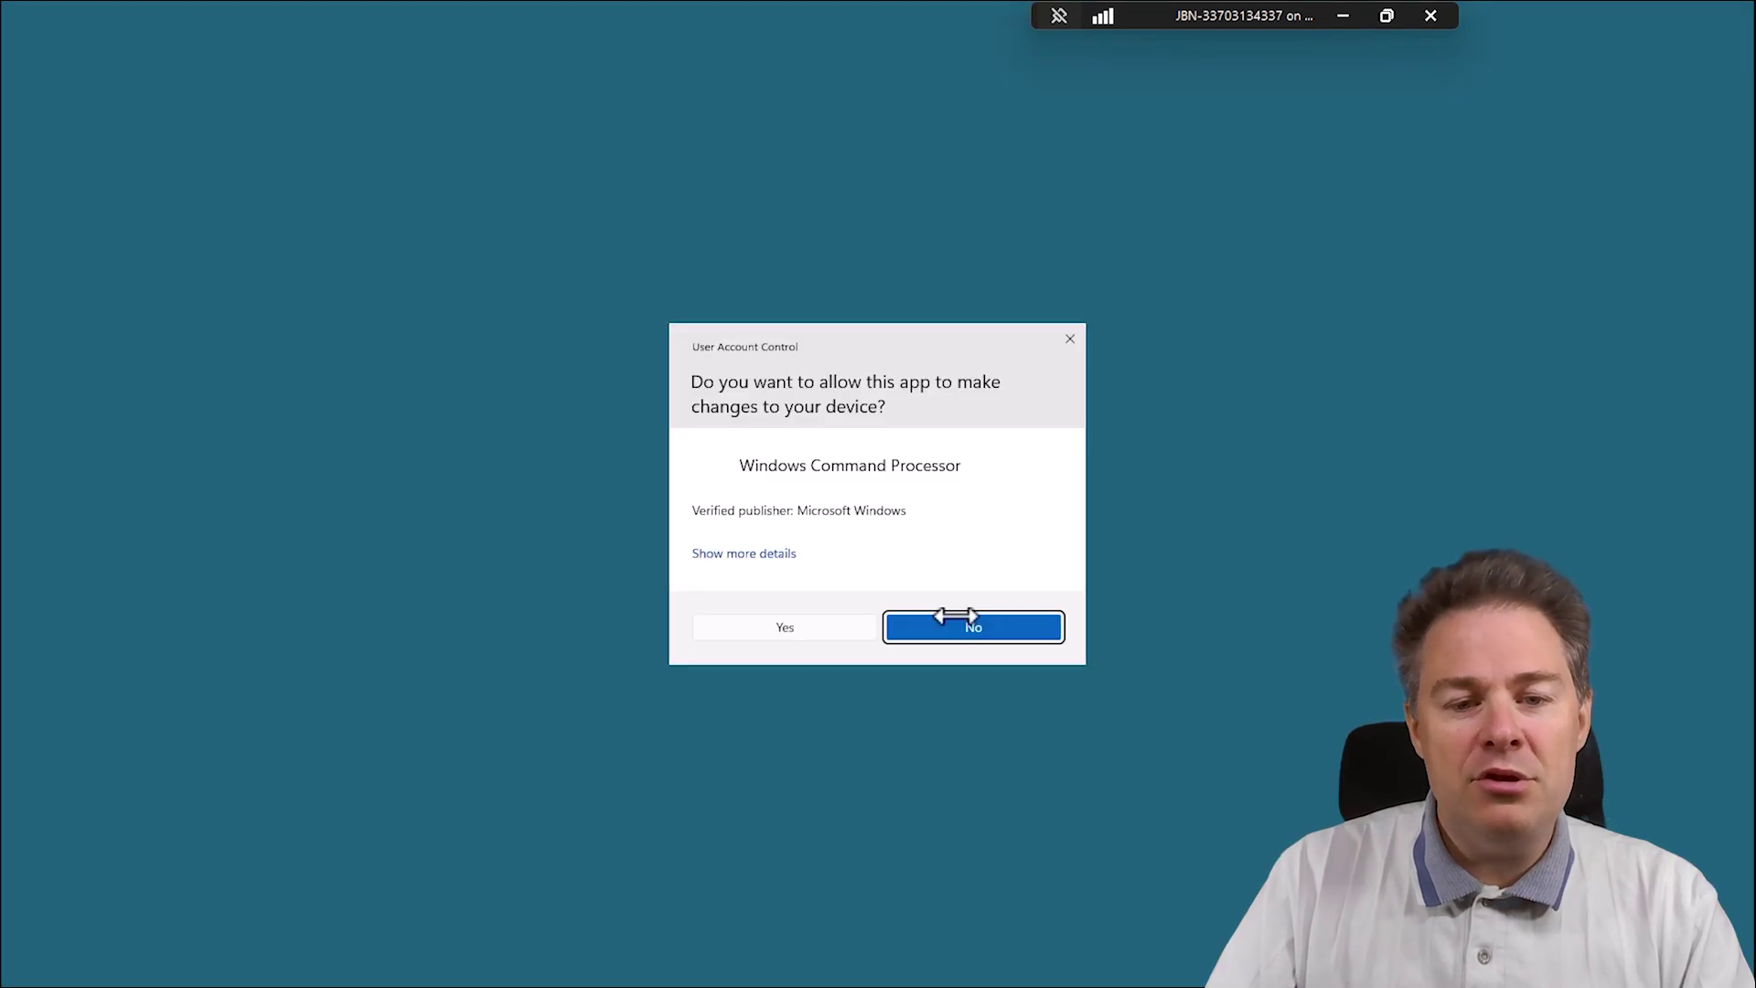
{"action": "left_click", "coordinate": [825, 627]}
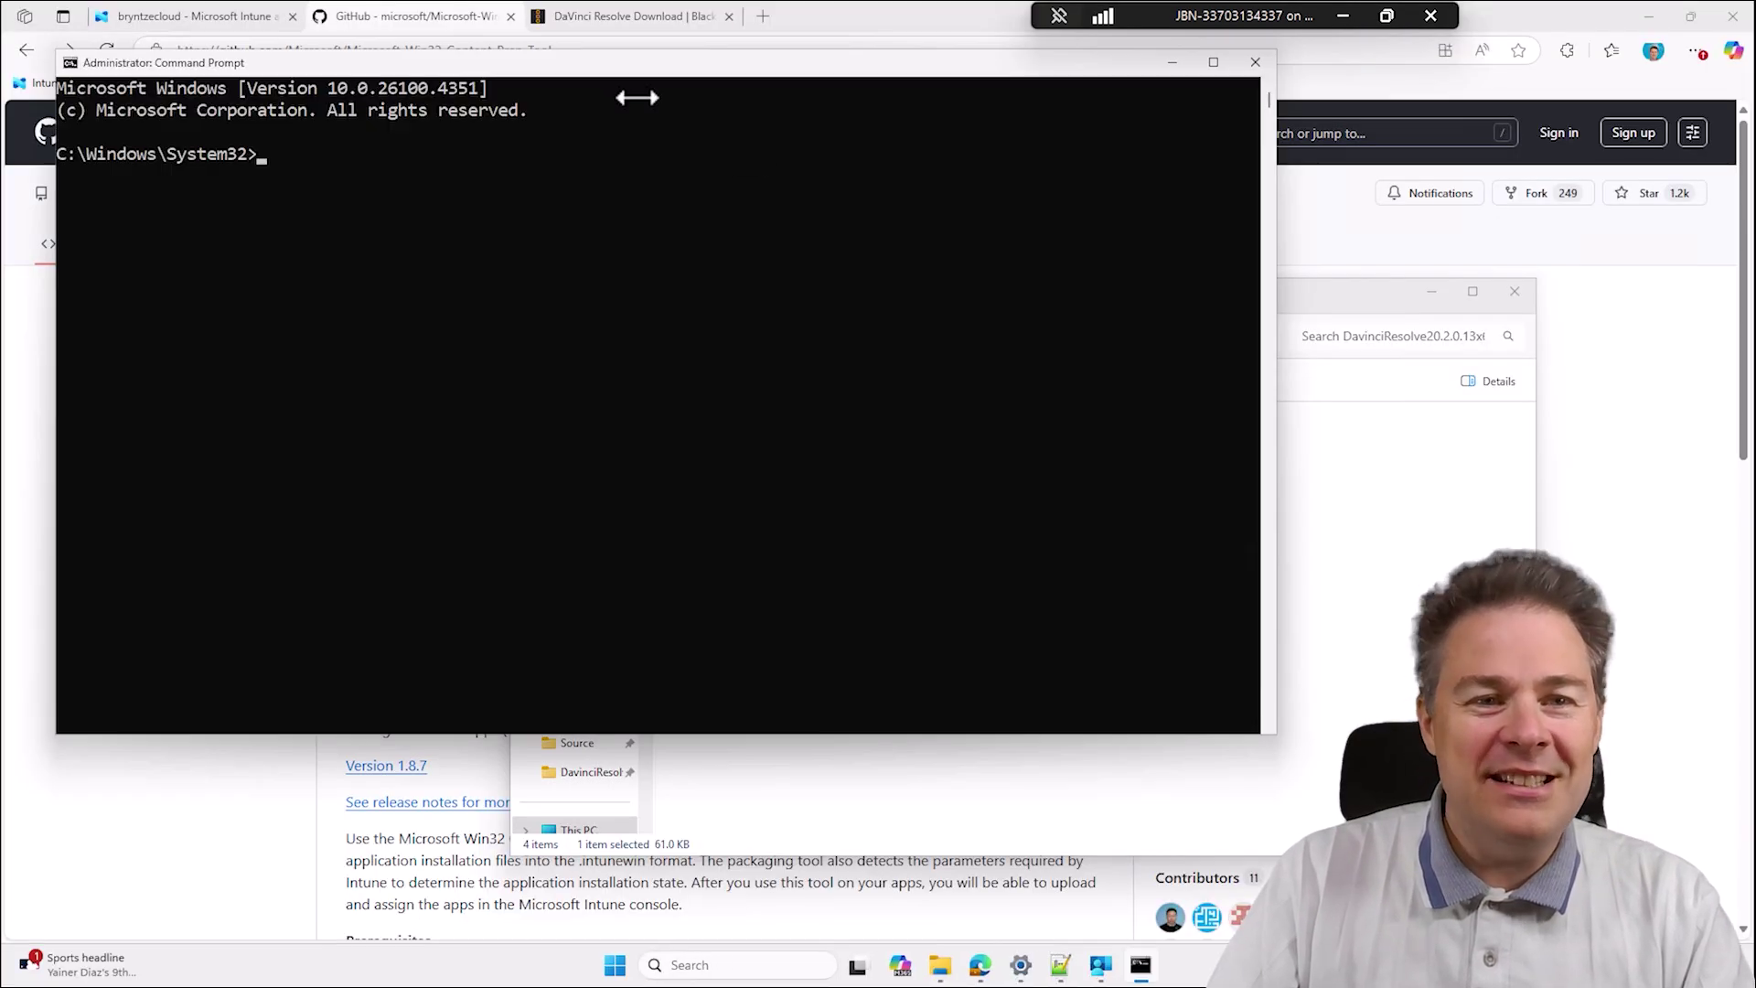
{"action": "left_click_drag", "start_coordinate": [608, 65], "coordinate": [1439, 396]}
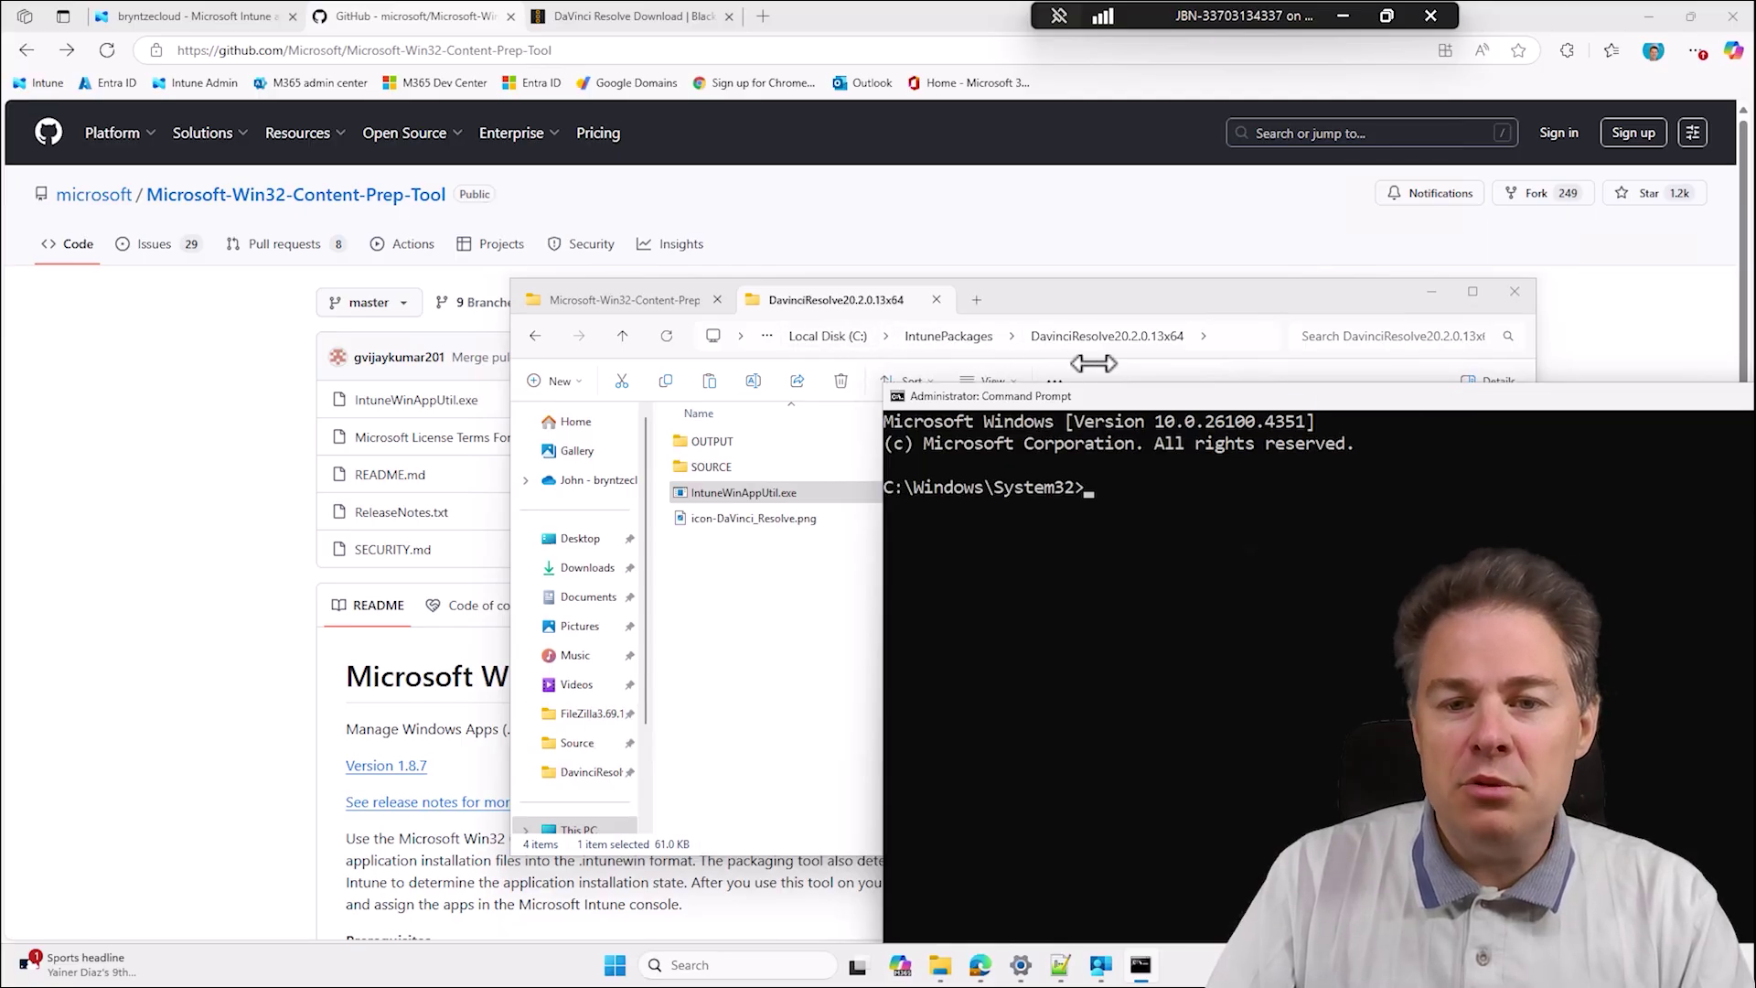
Change into C:\IntunePackages\DavinciResolve20.2.0.13x64 and list its contents with dir.
{"action": "type", "text": "cd intun"}
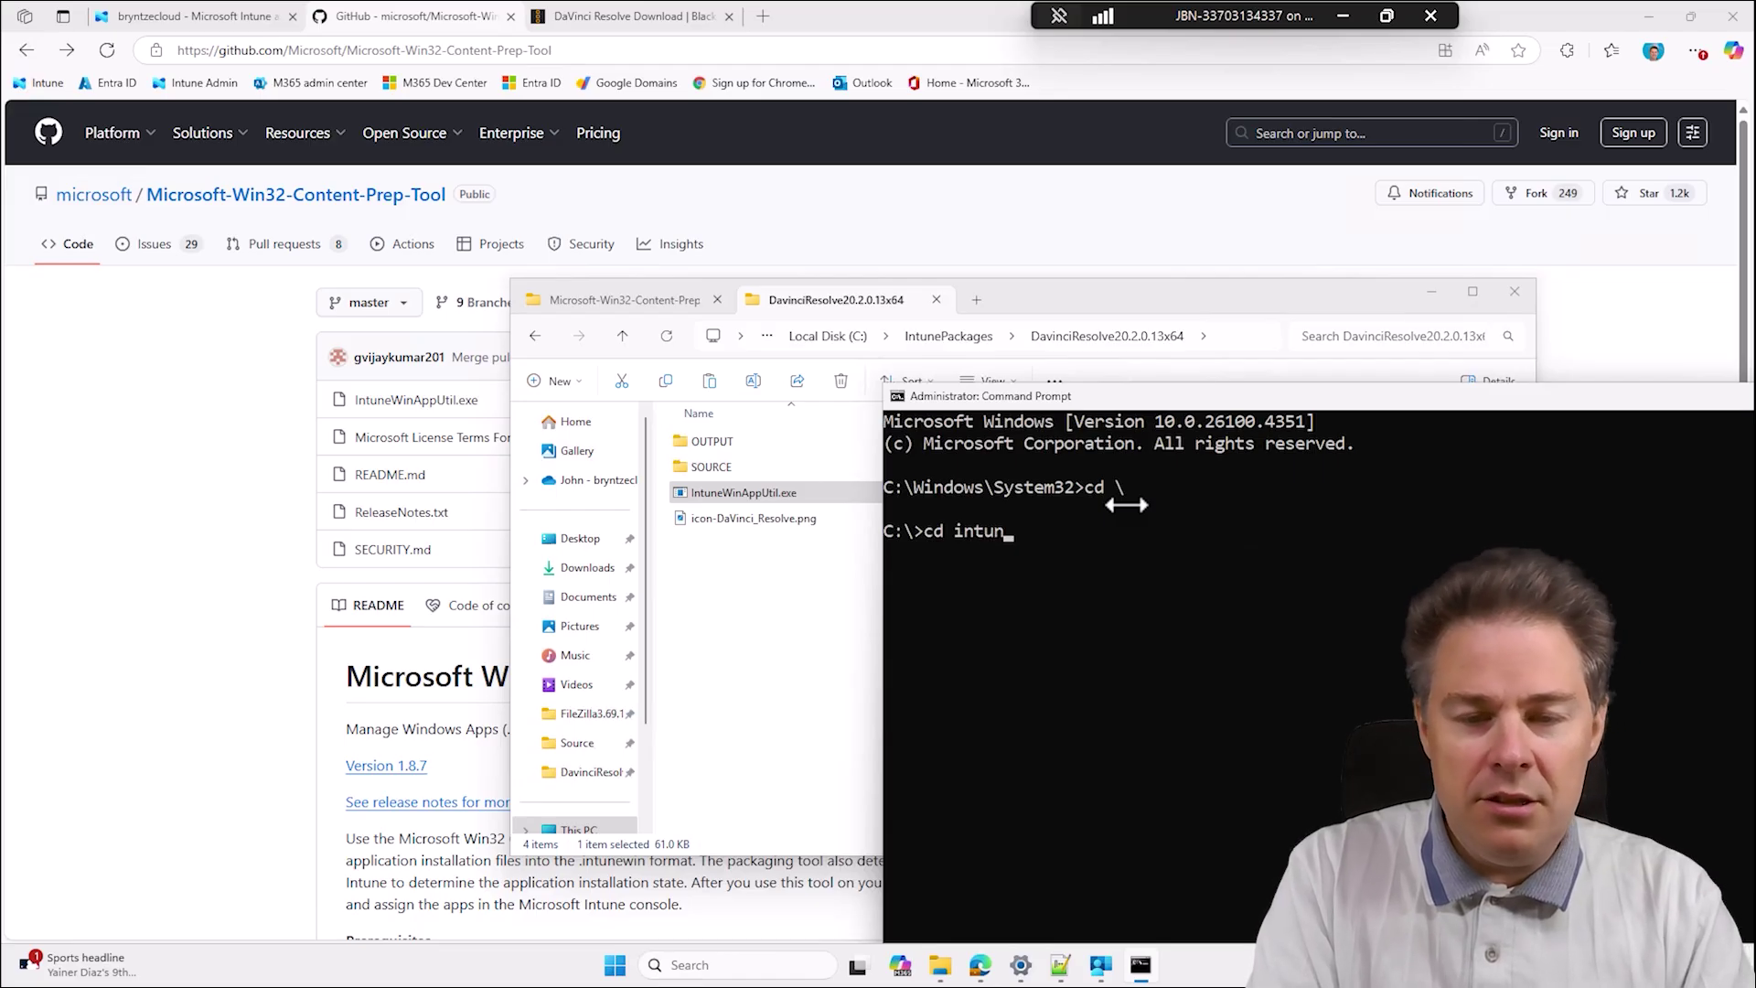
{"action": "key", "text": "Tab"}
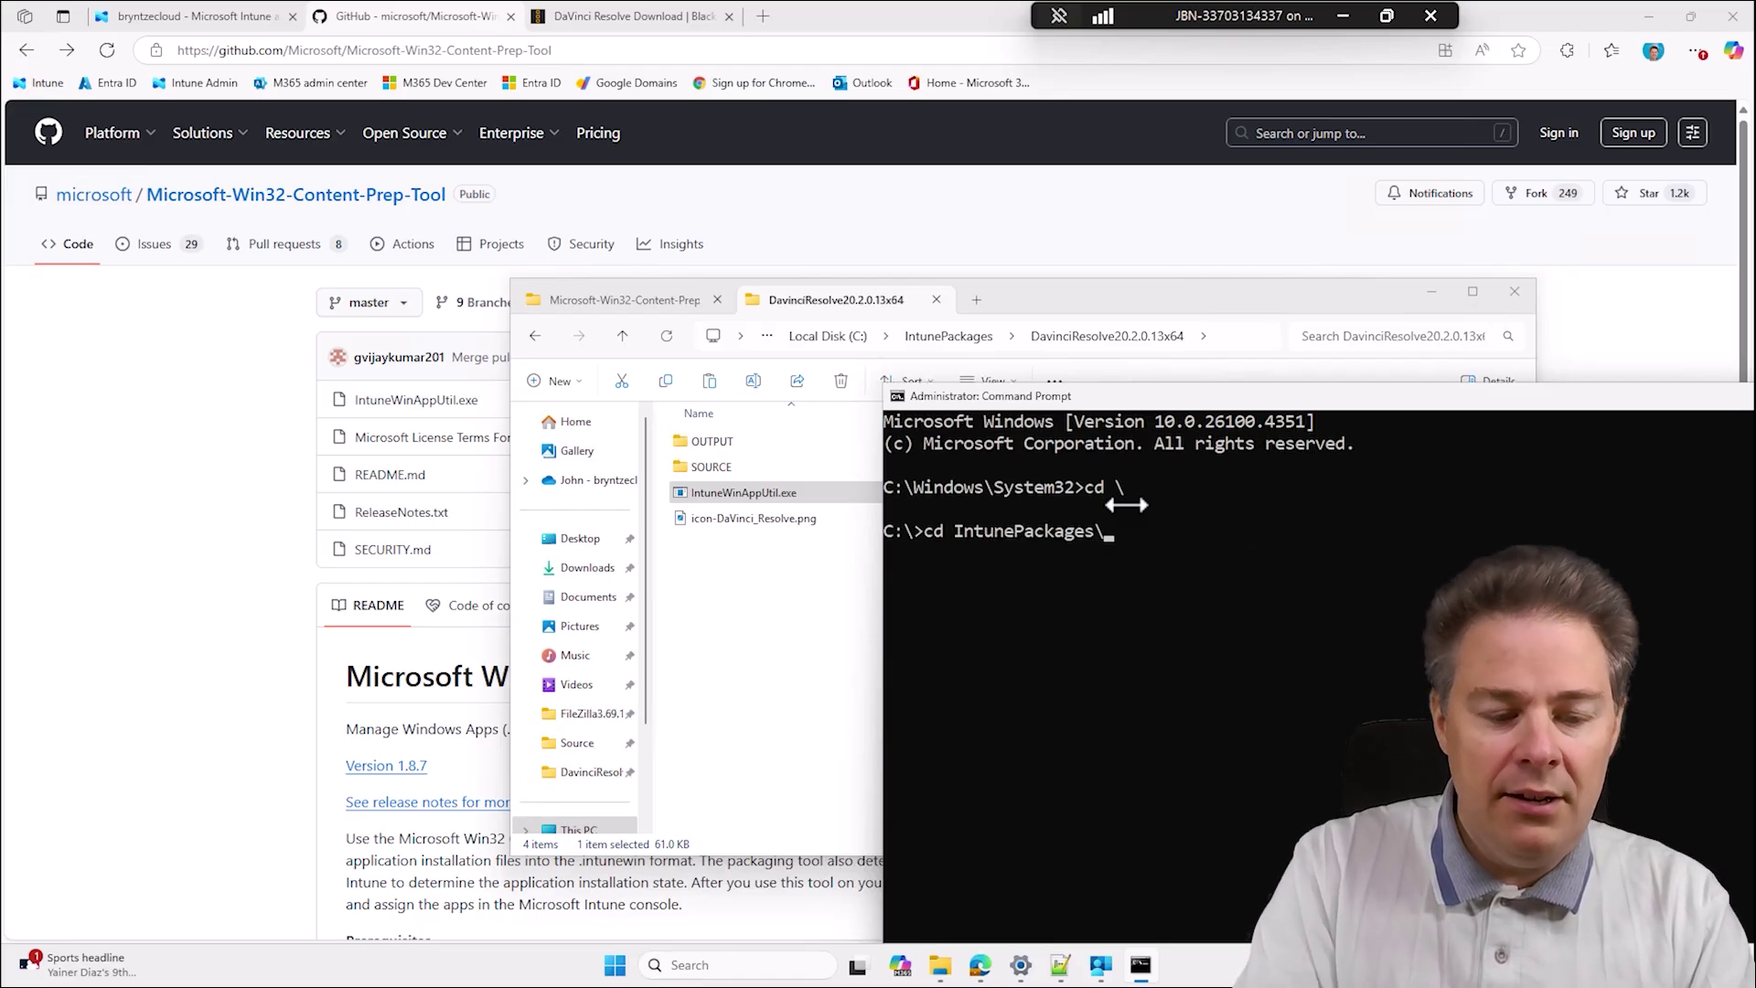
{"action": "type", "text": "\\da"}
{"action": "key", "text": "Tab"}
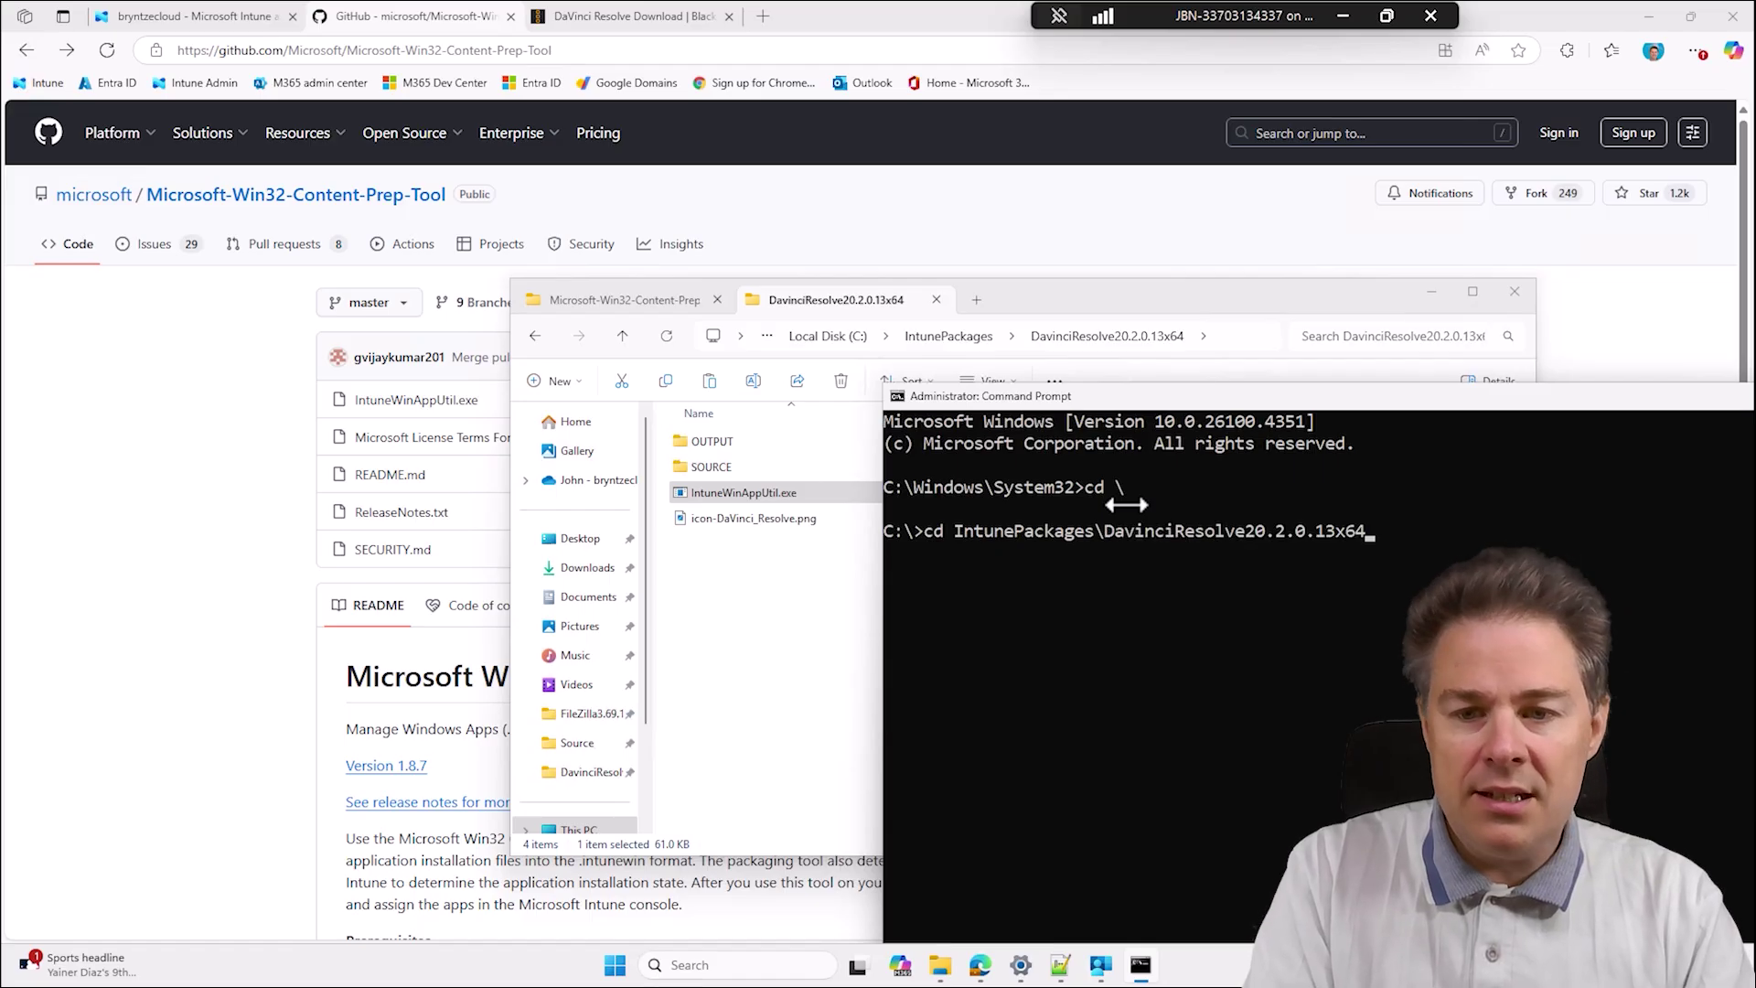
{"action": "key", "text": "Return"}
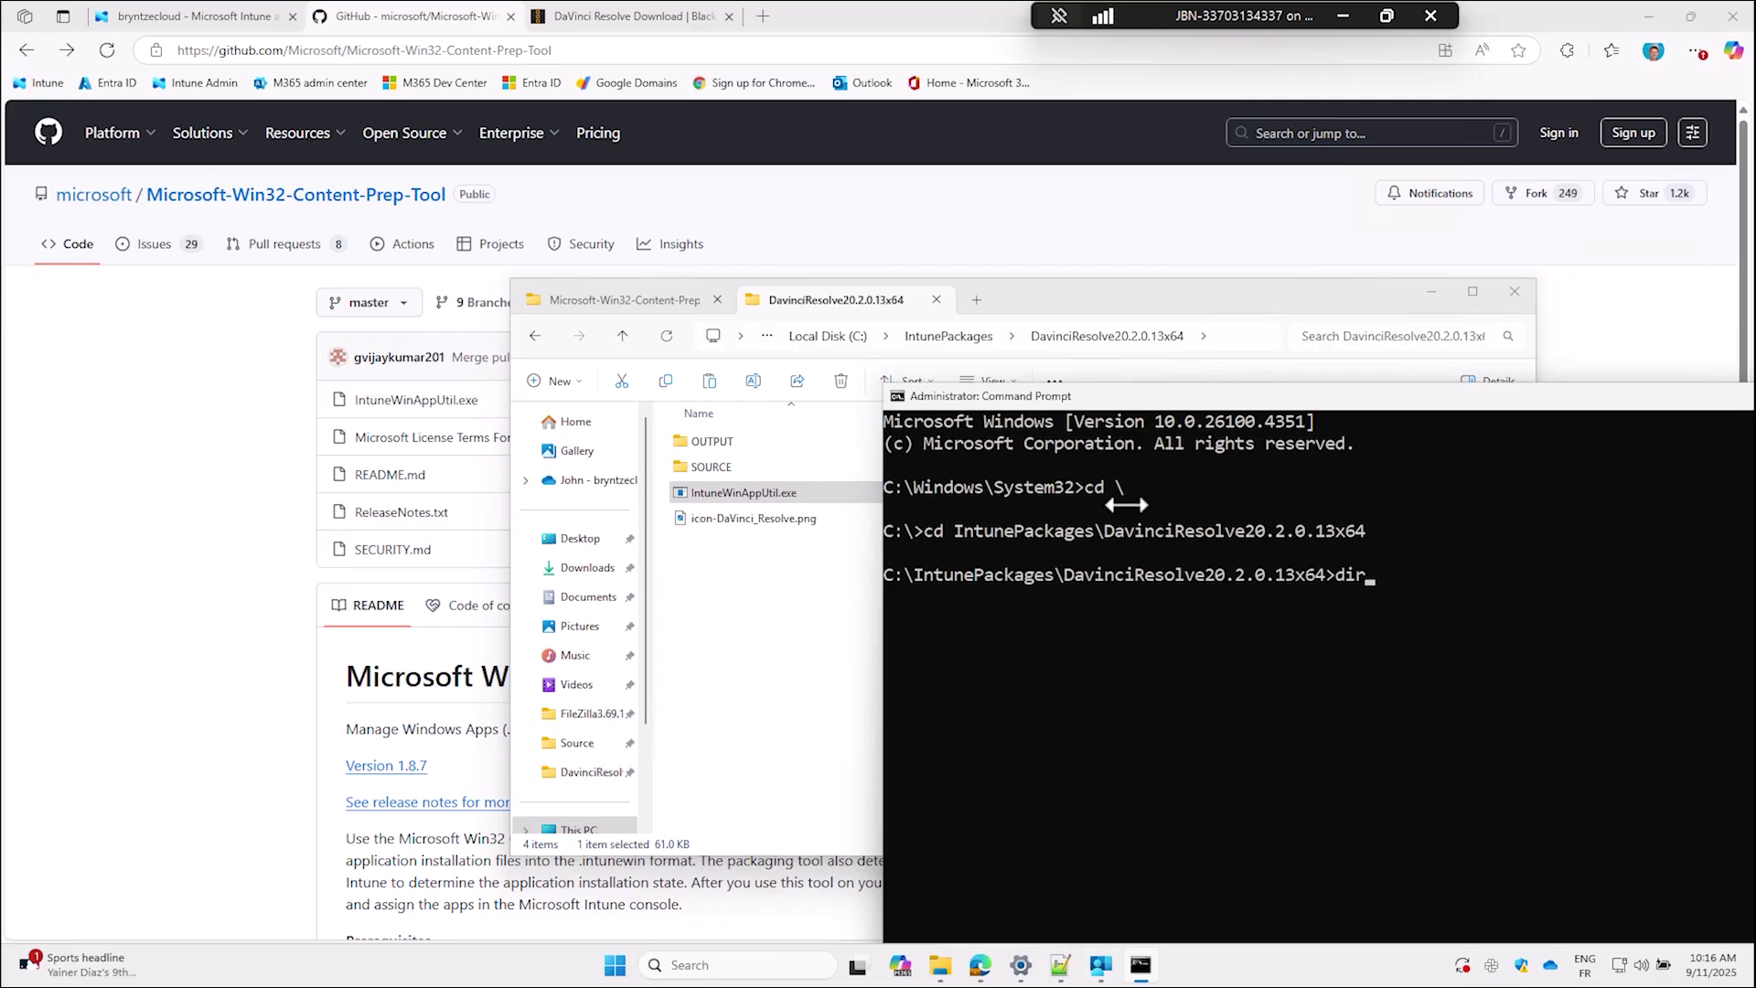
{"action": "type", "text": "dir"}
{"action": "key", "text": "Return"}
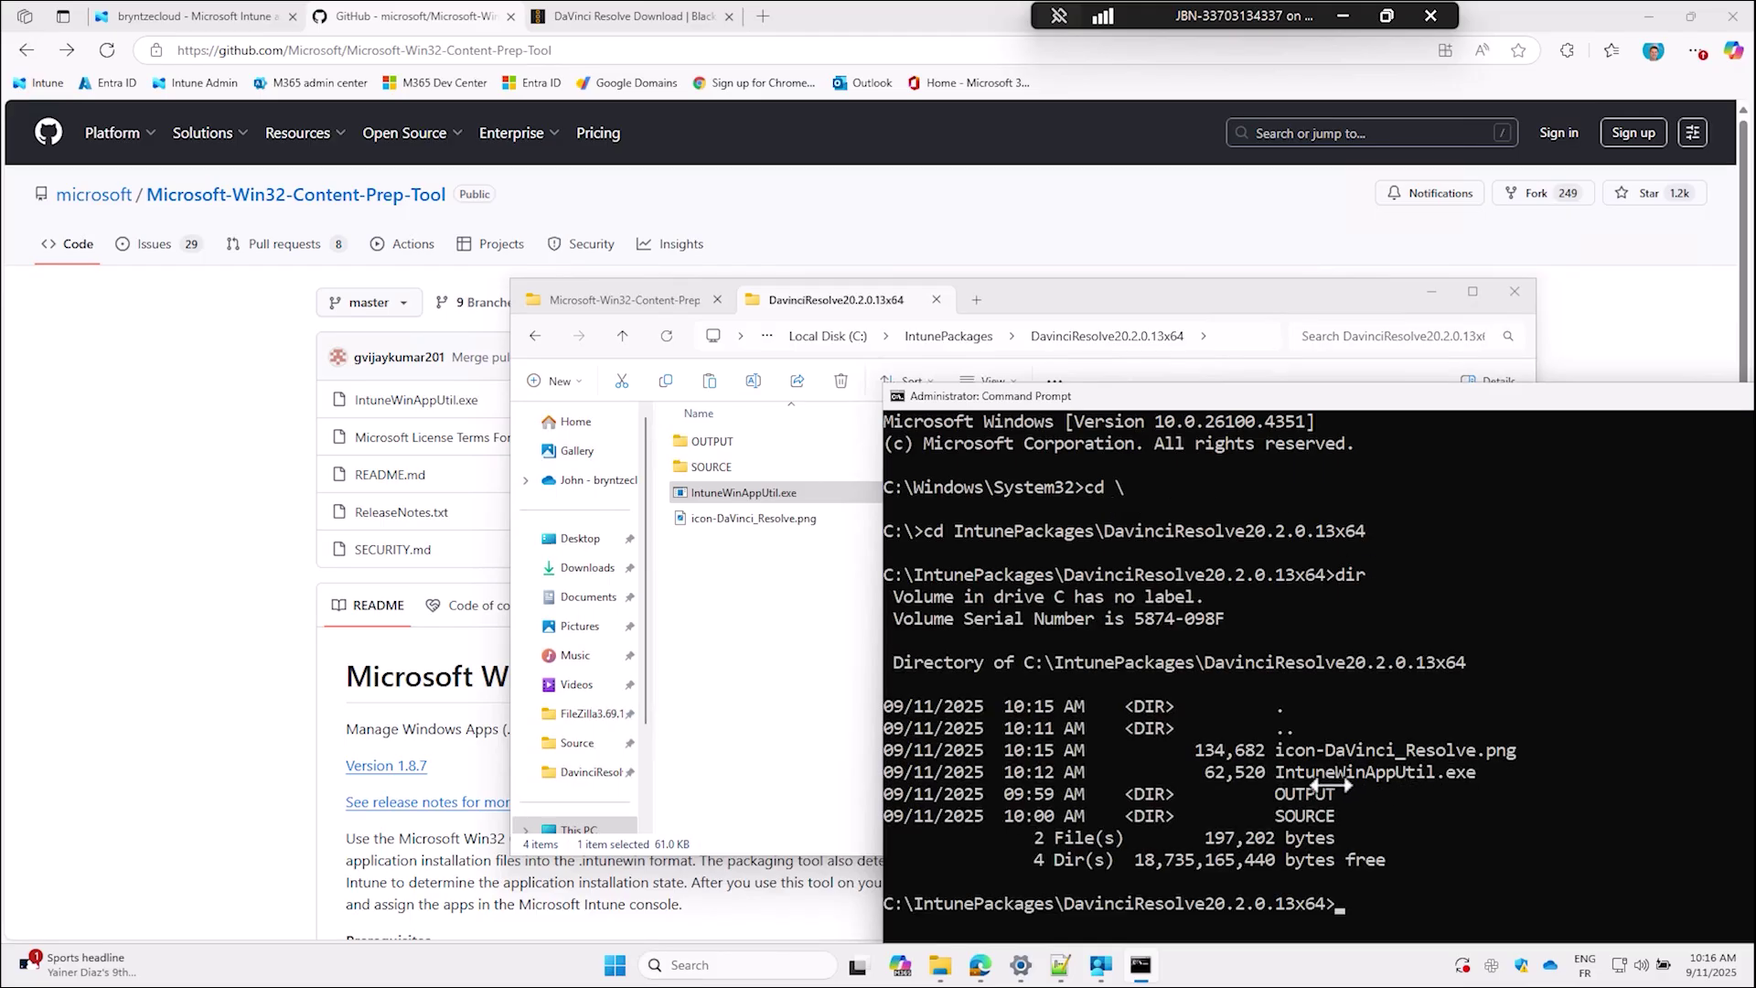
Start IntuneWinAppUtil.exe from the package folder console.
{"action": "key", "text": "Return"}
{"action": "left_click_drag", "start_coordinate": [1231, 384], "coordinate": [618, 212]}
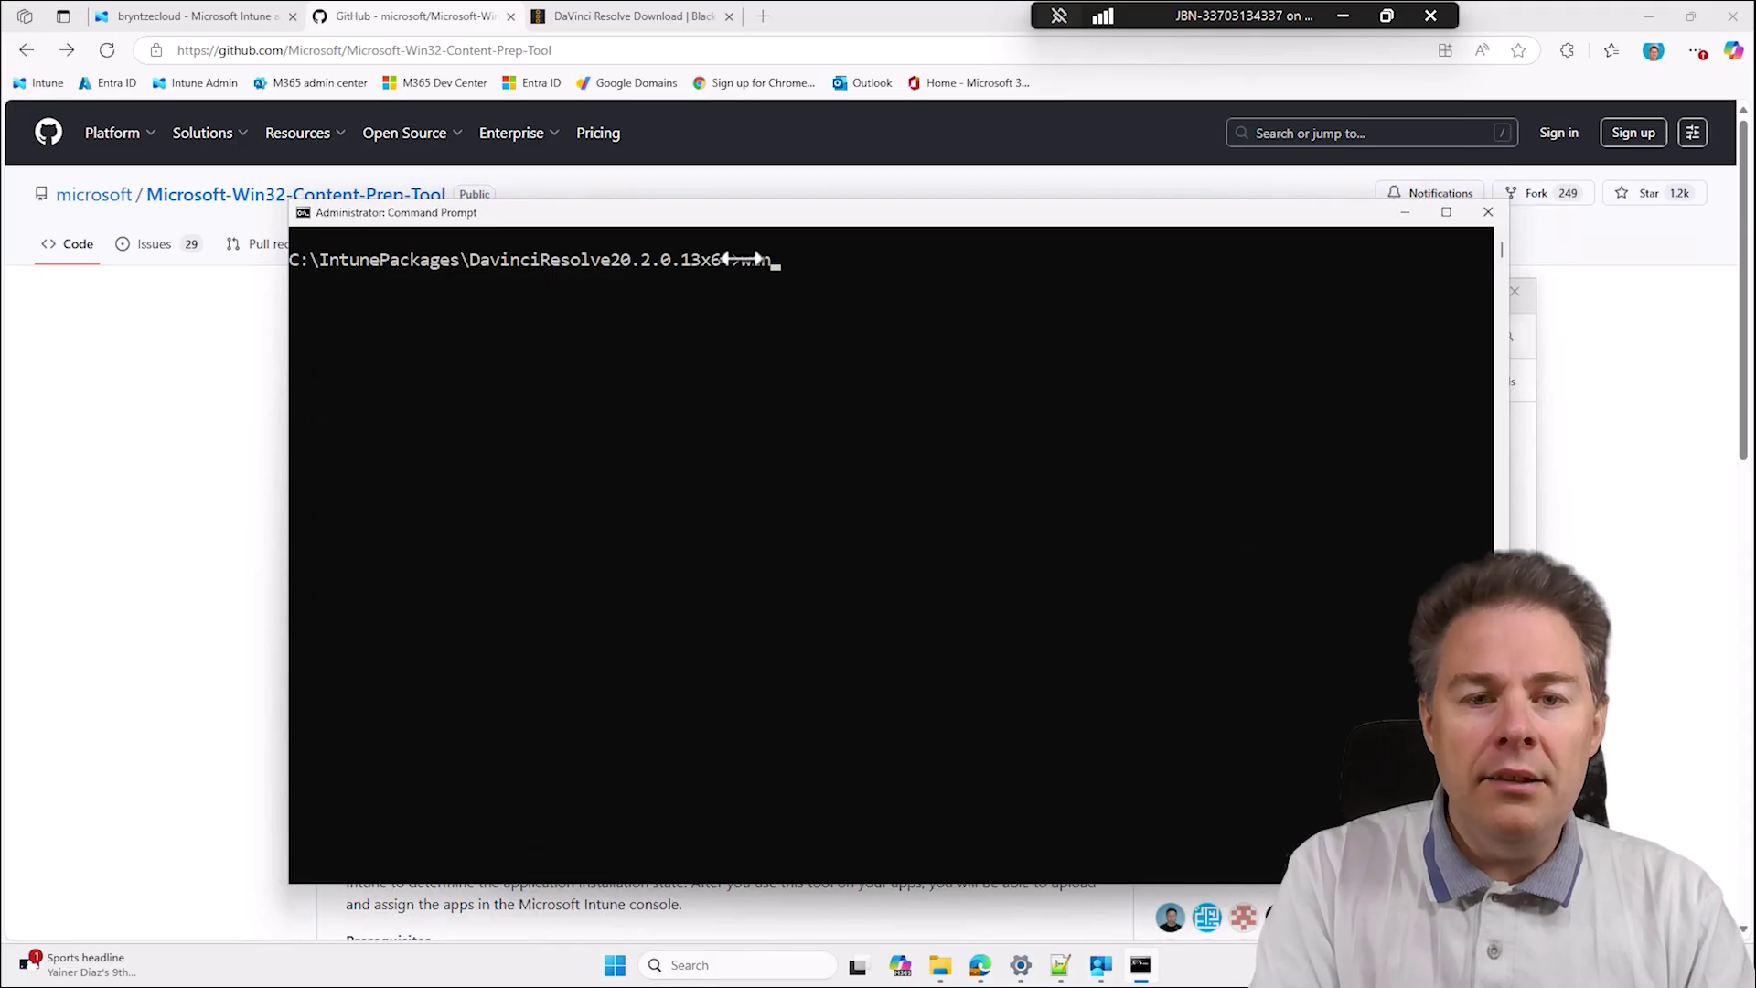
{"action": "key", "text": "Tab"}
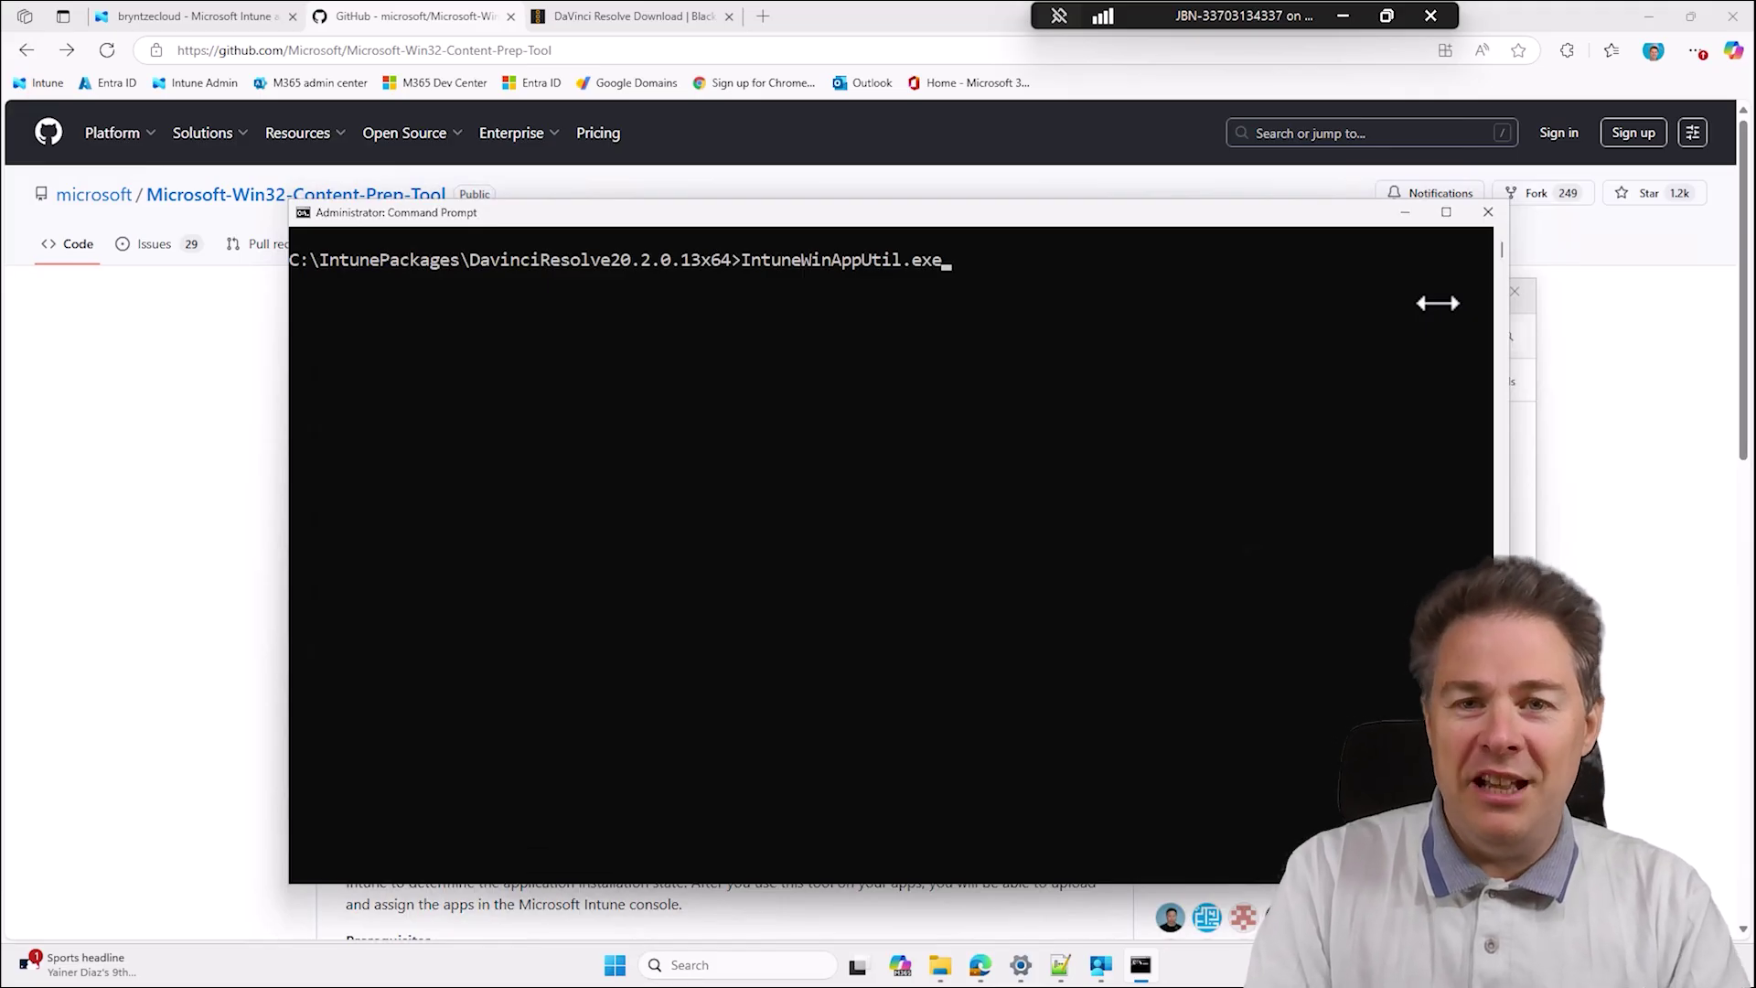
{"action": "key", "text": "Return"}
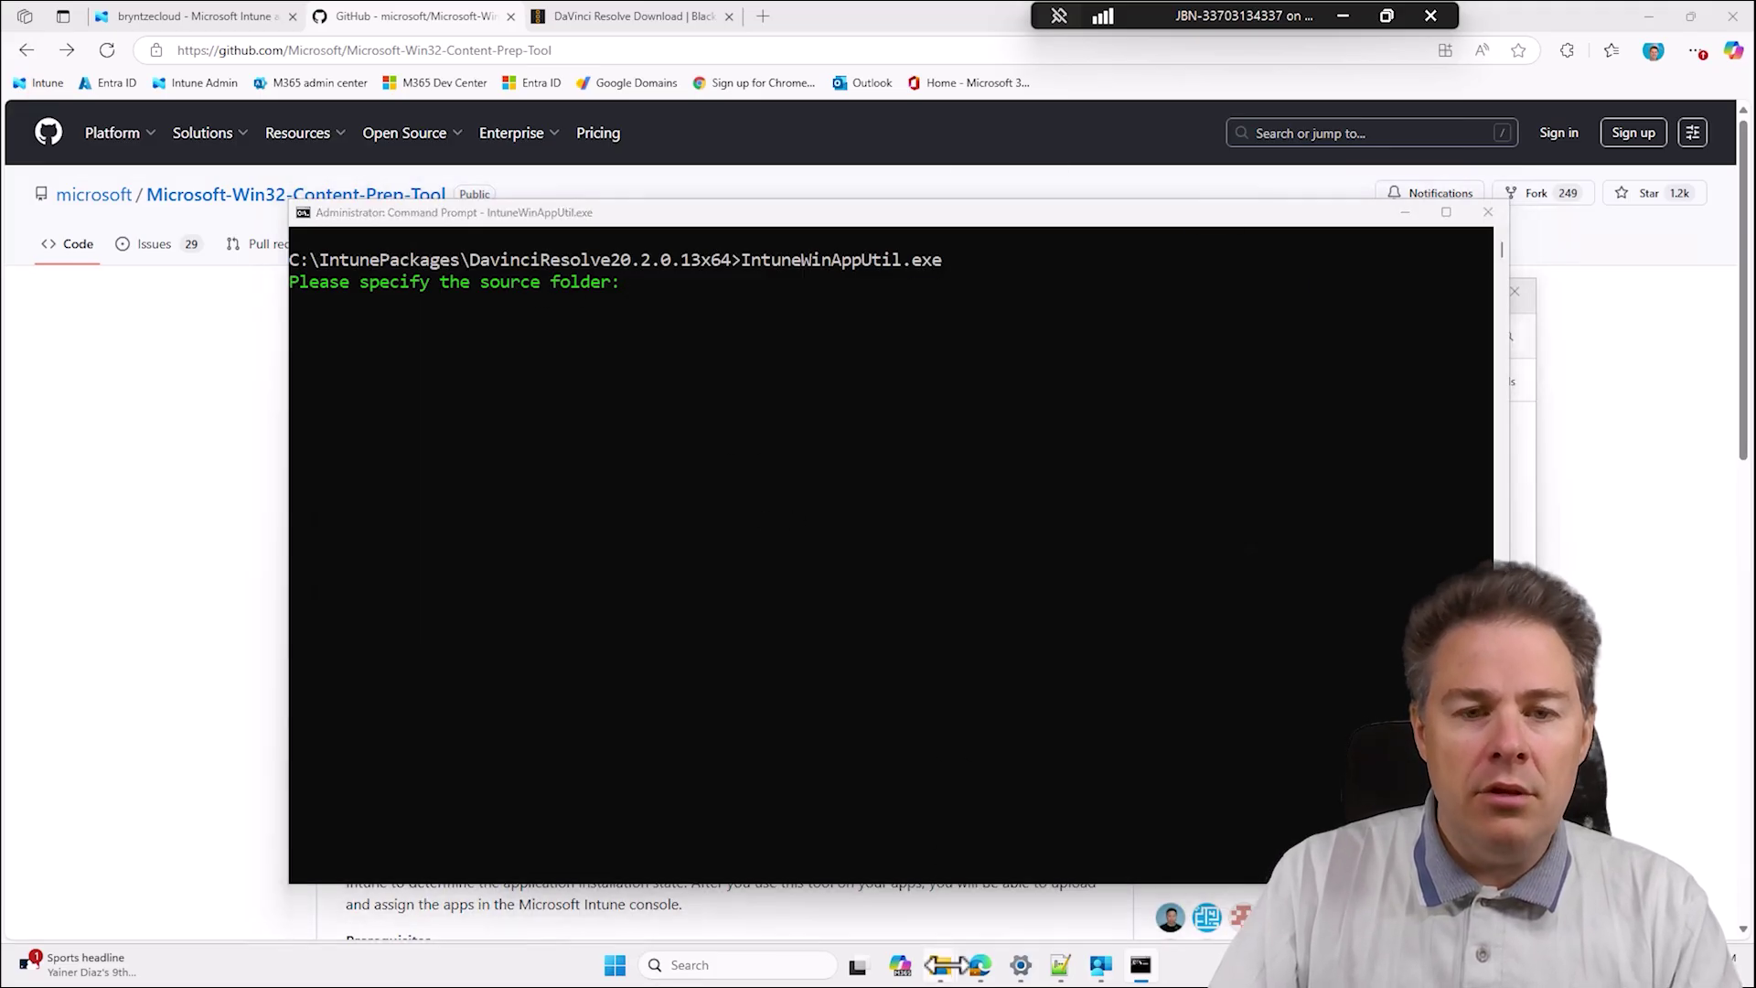
Copy the SOURCE folder path from File Explorer and submit it quoted as the source folder.
{"action": "mouse_move", "coordinate": [938, 941]}
{"action": "left_click", "coordinate": [1078, 859]}
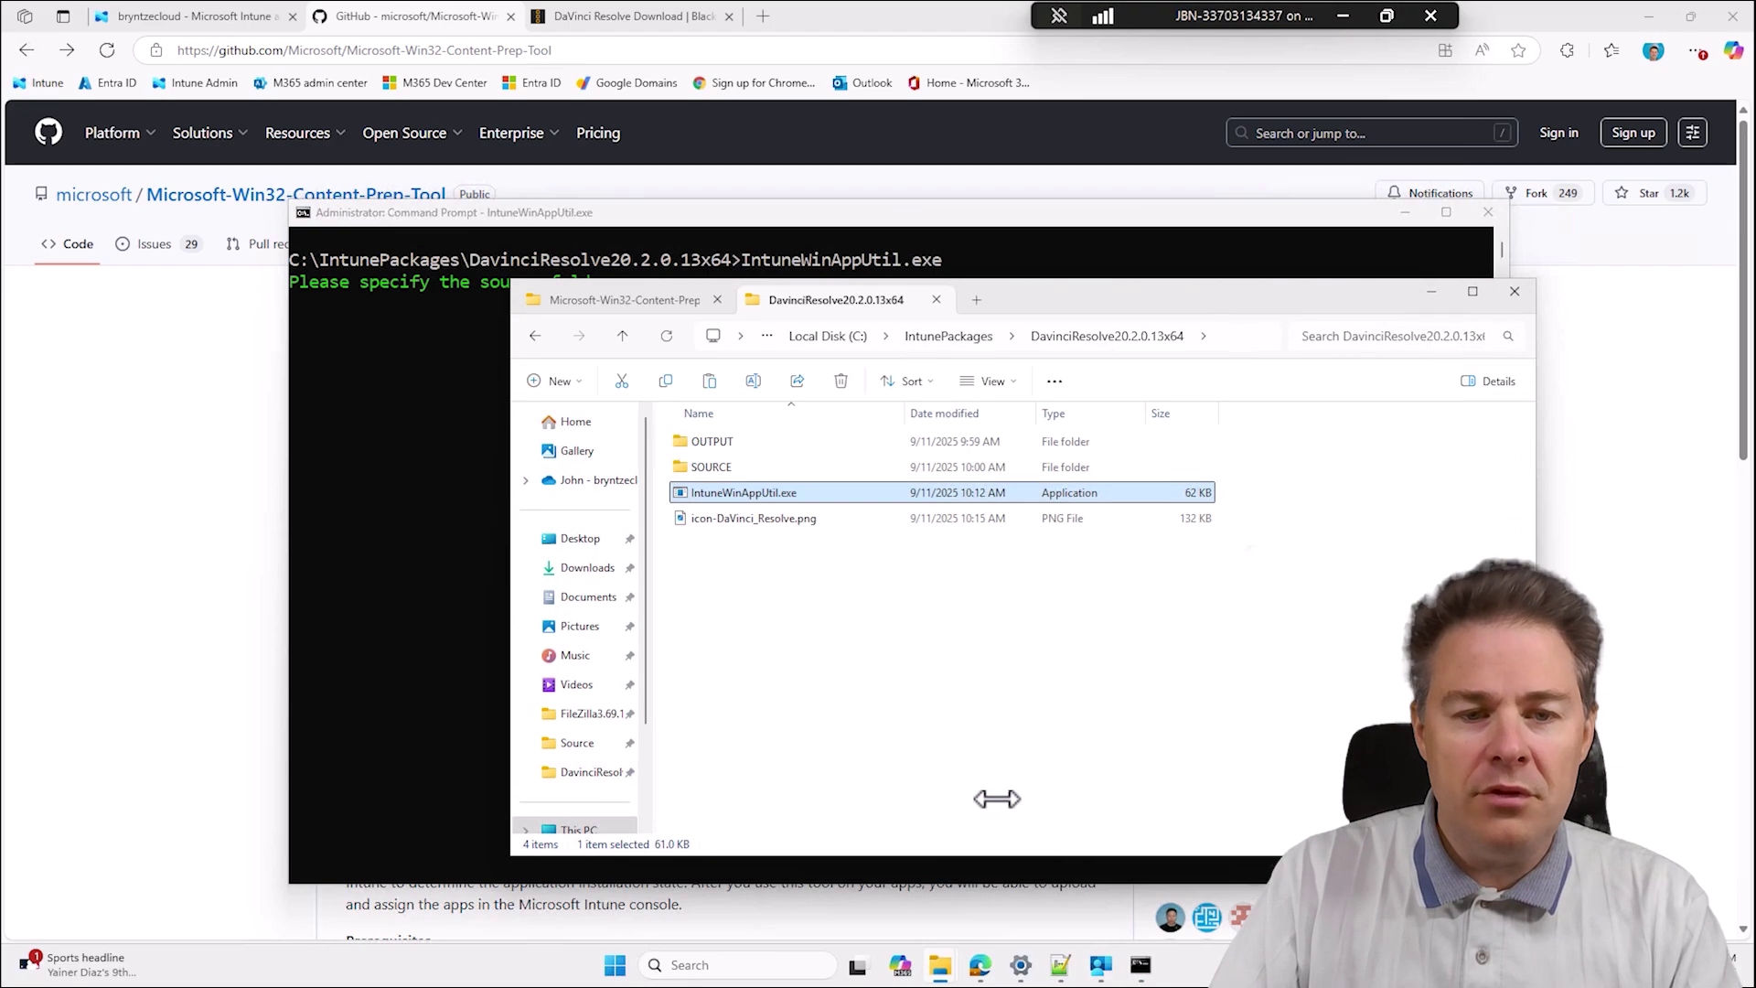
{"action": "left_click", "coordinate": [707, 467]}
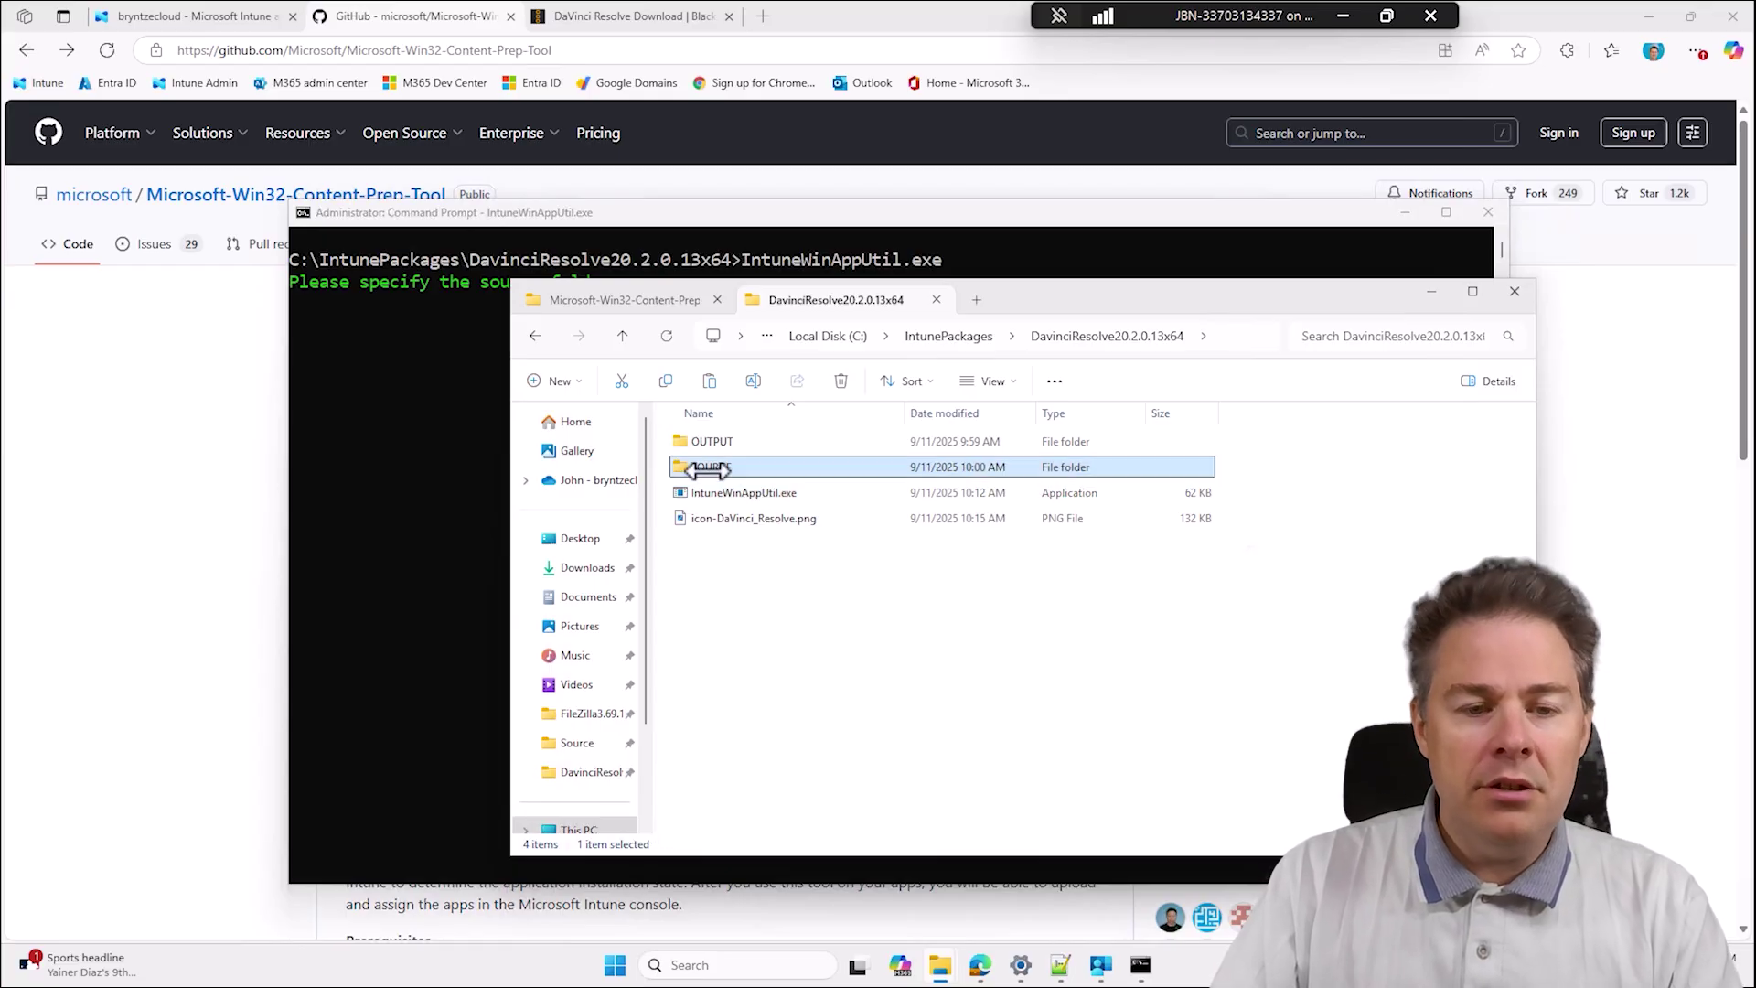
{"action": "right_click", "coordinate": [707, 468]}
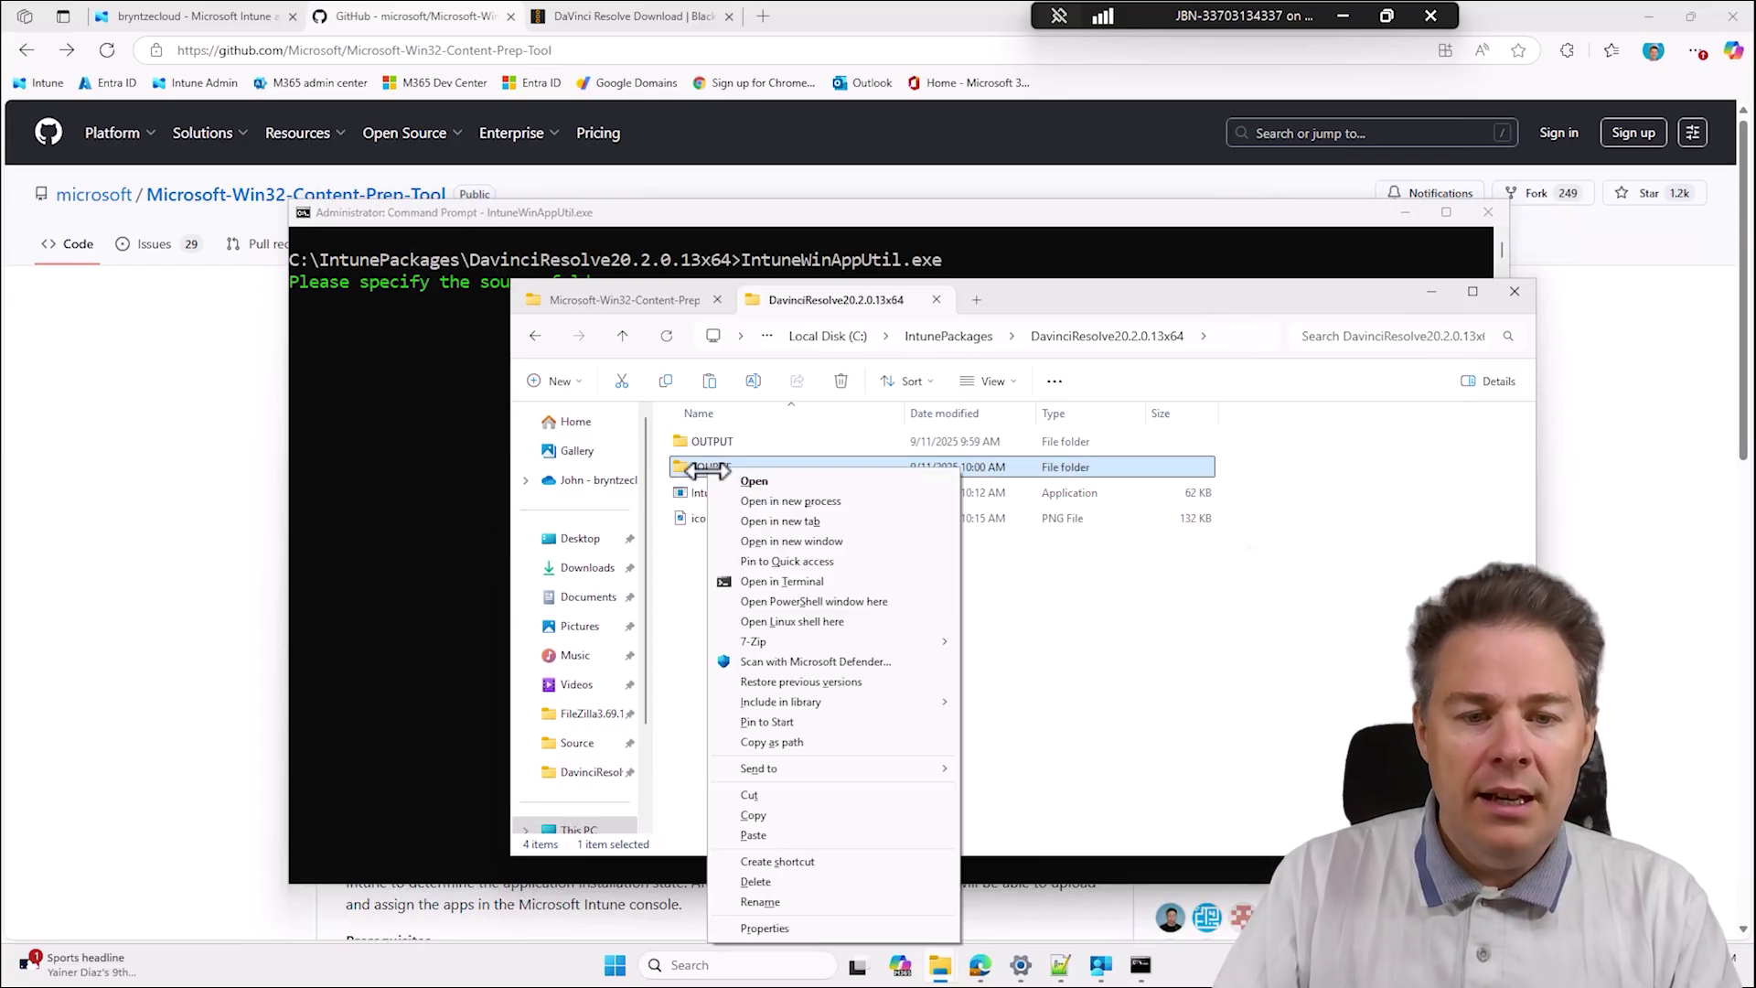
{"action": "left_click", "coordinate": [800, 742]}
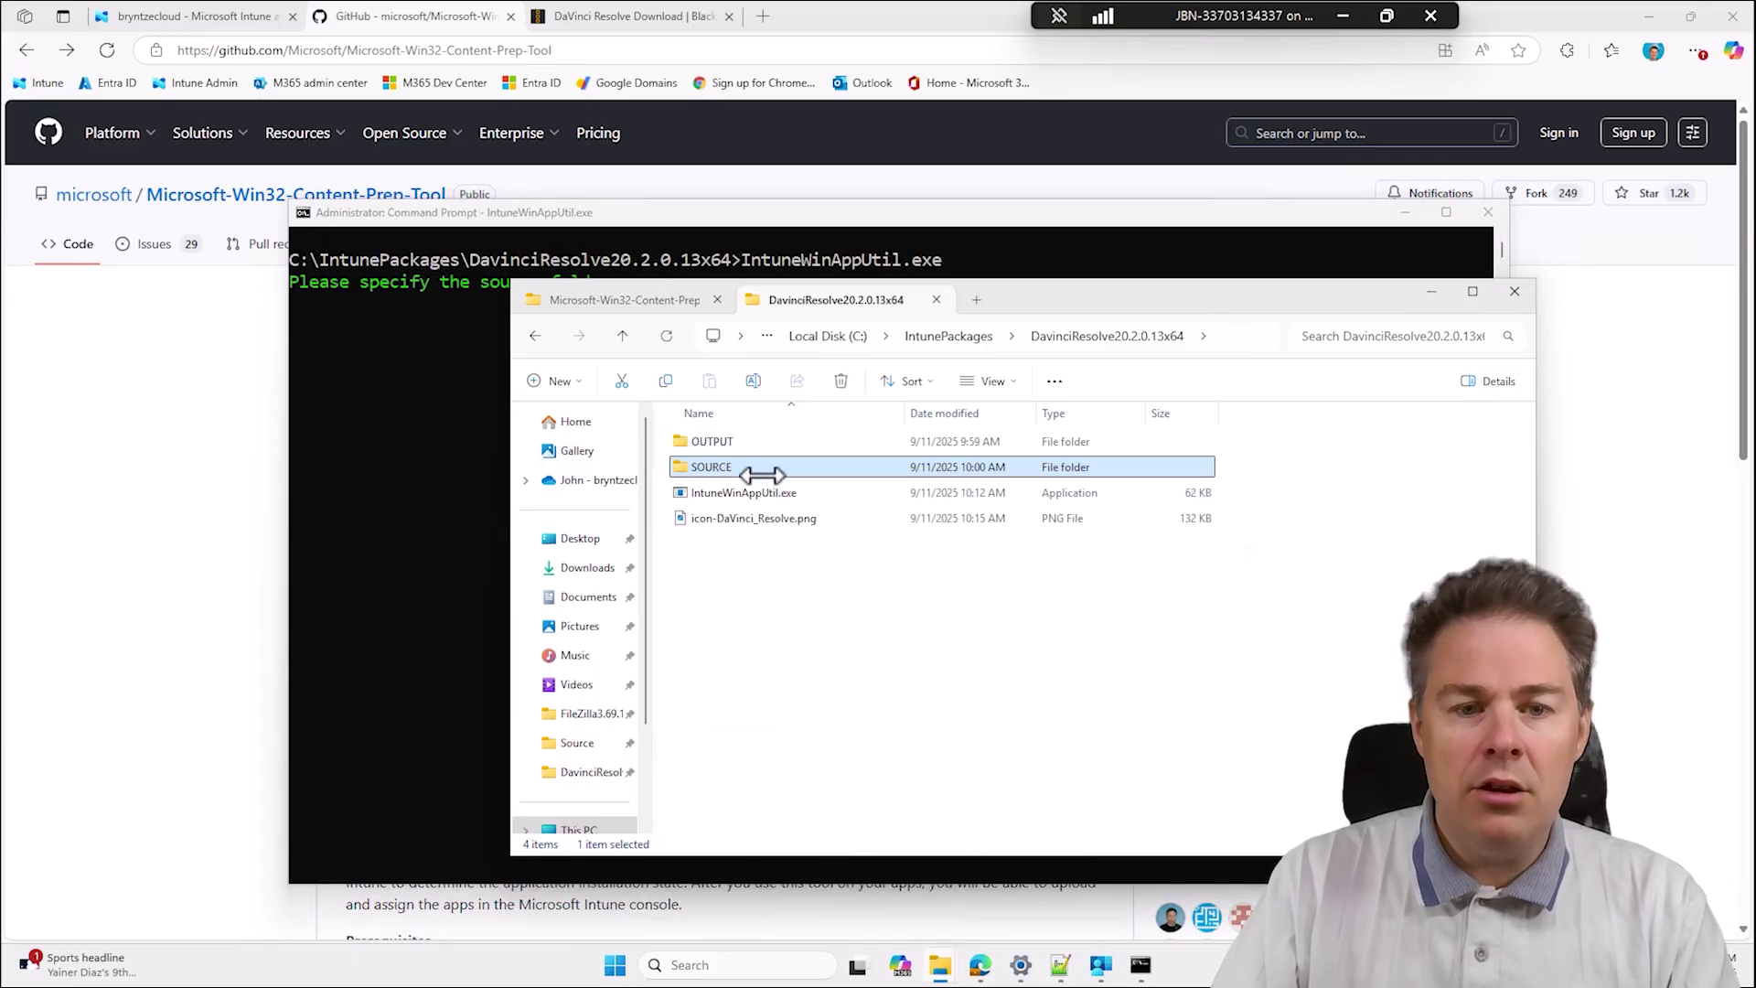
{"action": "double_click", "coordinate": [731, 468]}
{"action": "left_click", "coordinate": [1160, 337]}
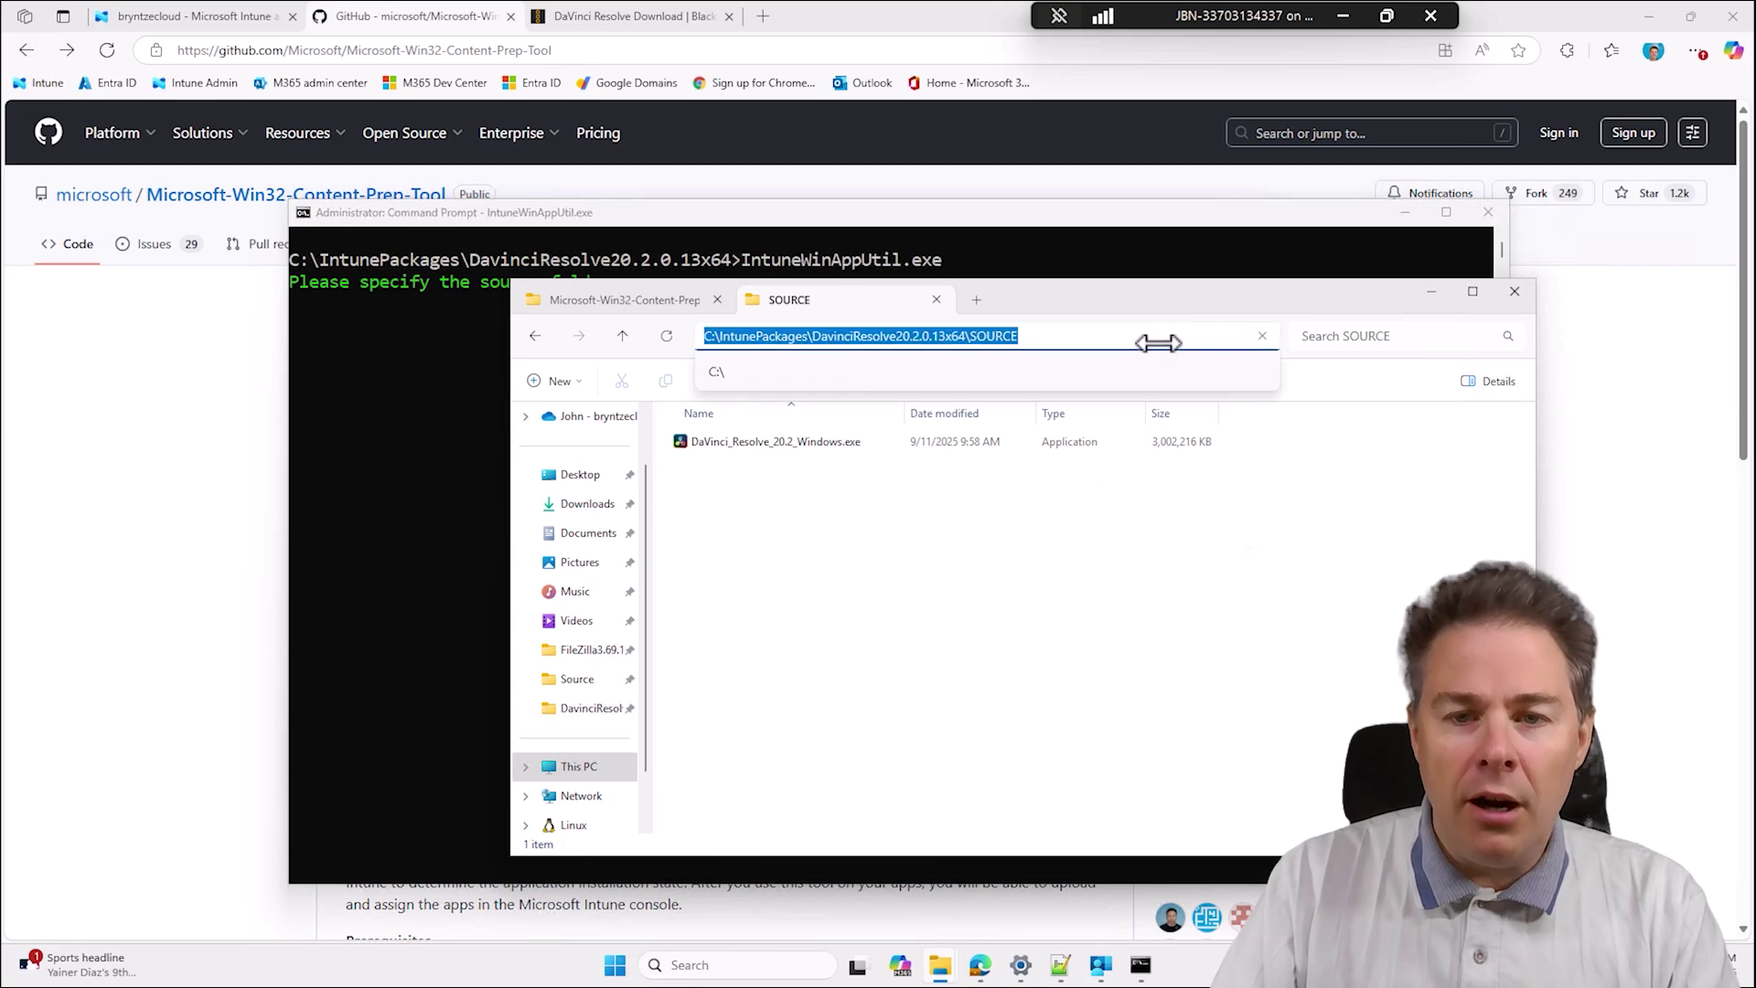
{"action": "left_click", "coordinate": [379, 423]}
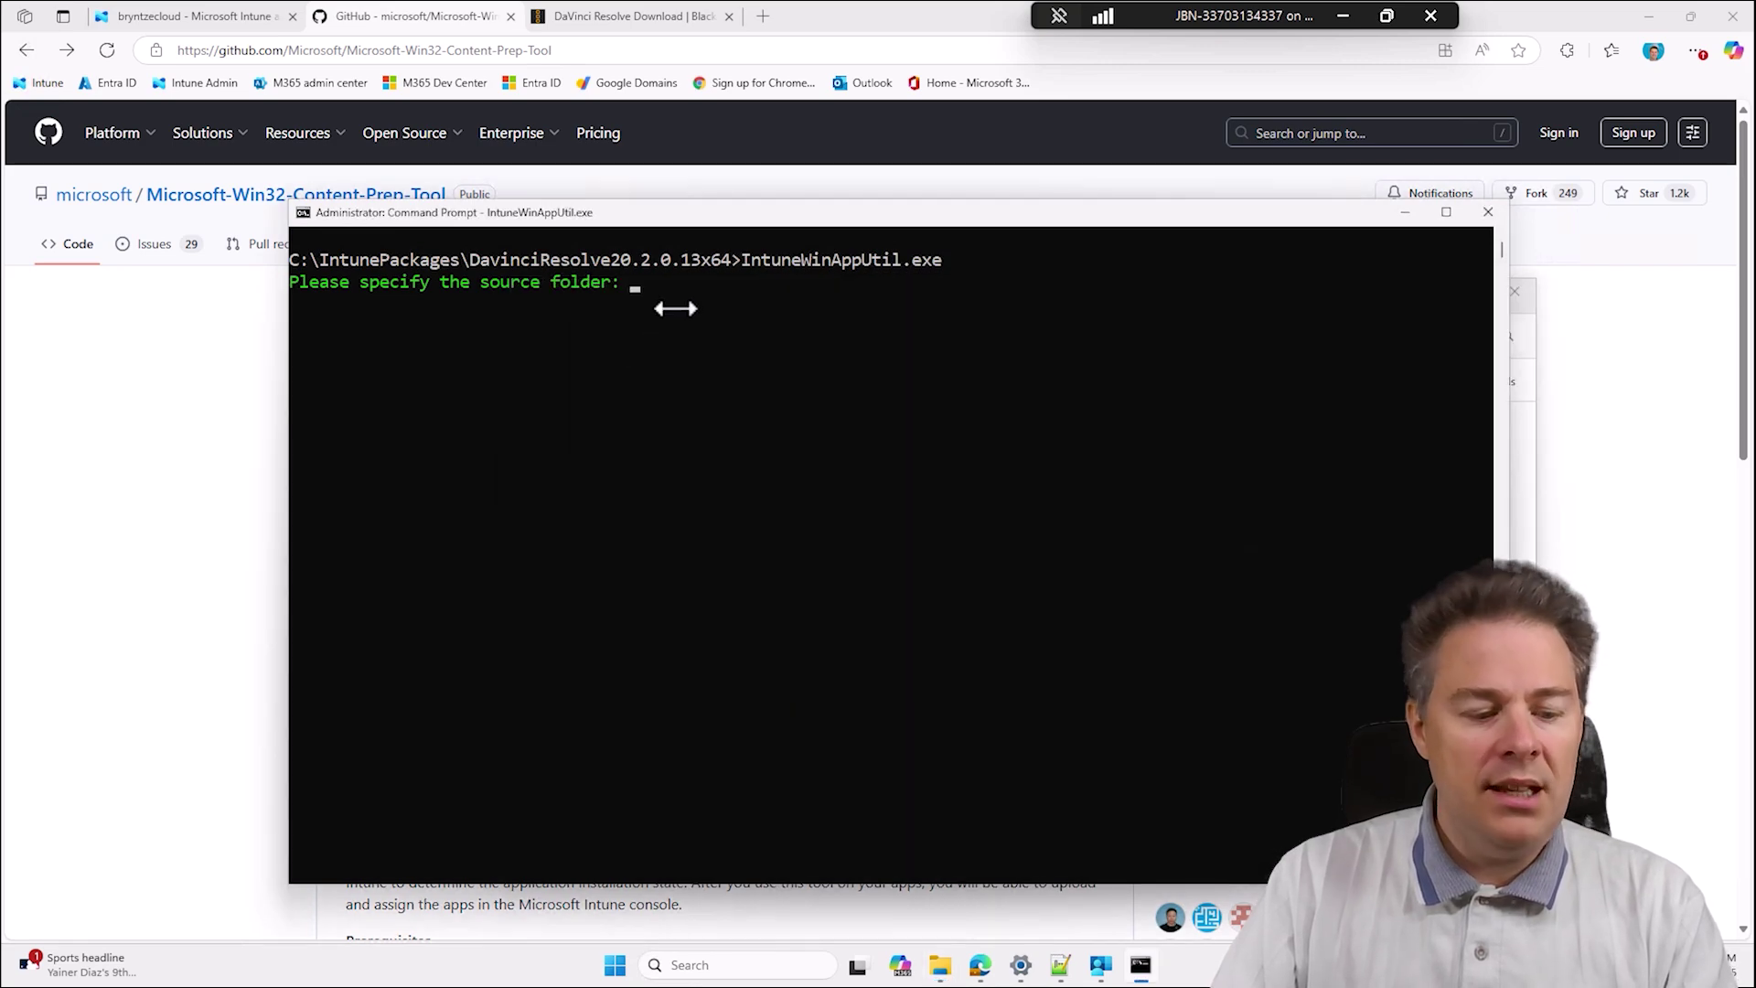
{"action": "key", "text": "ctrl+v"}
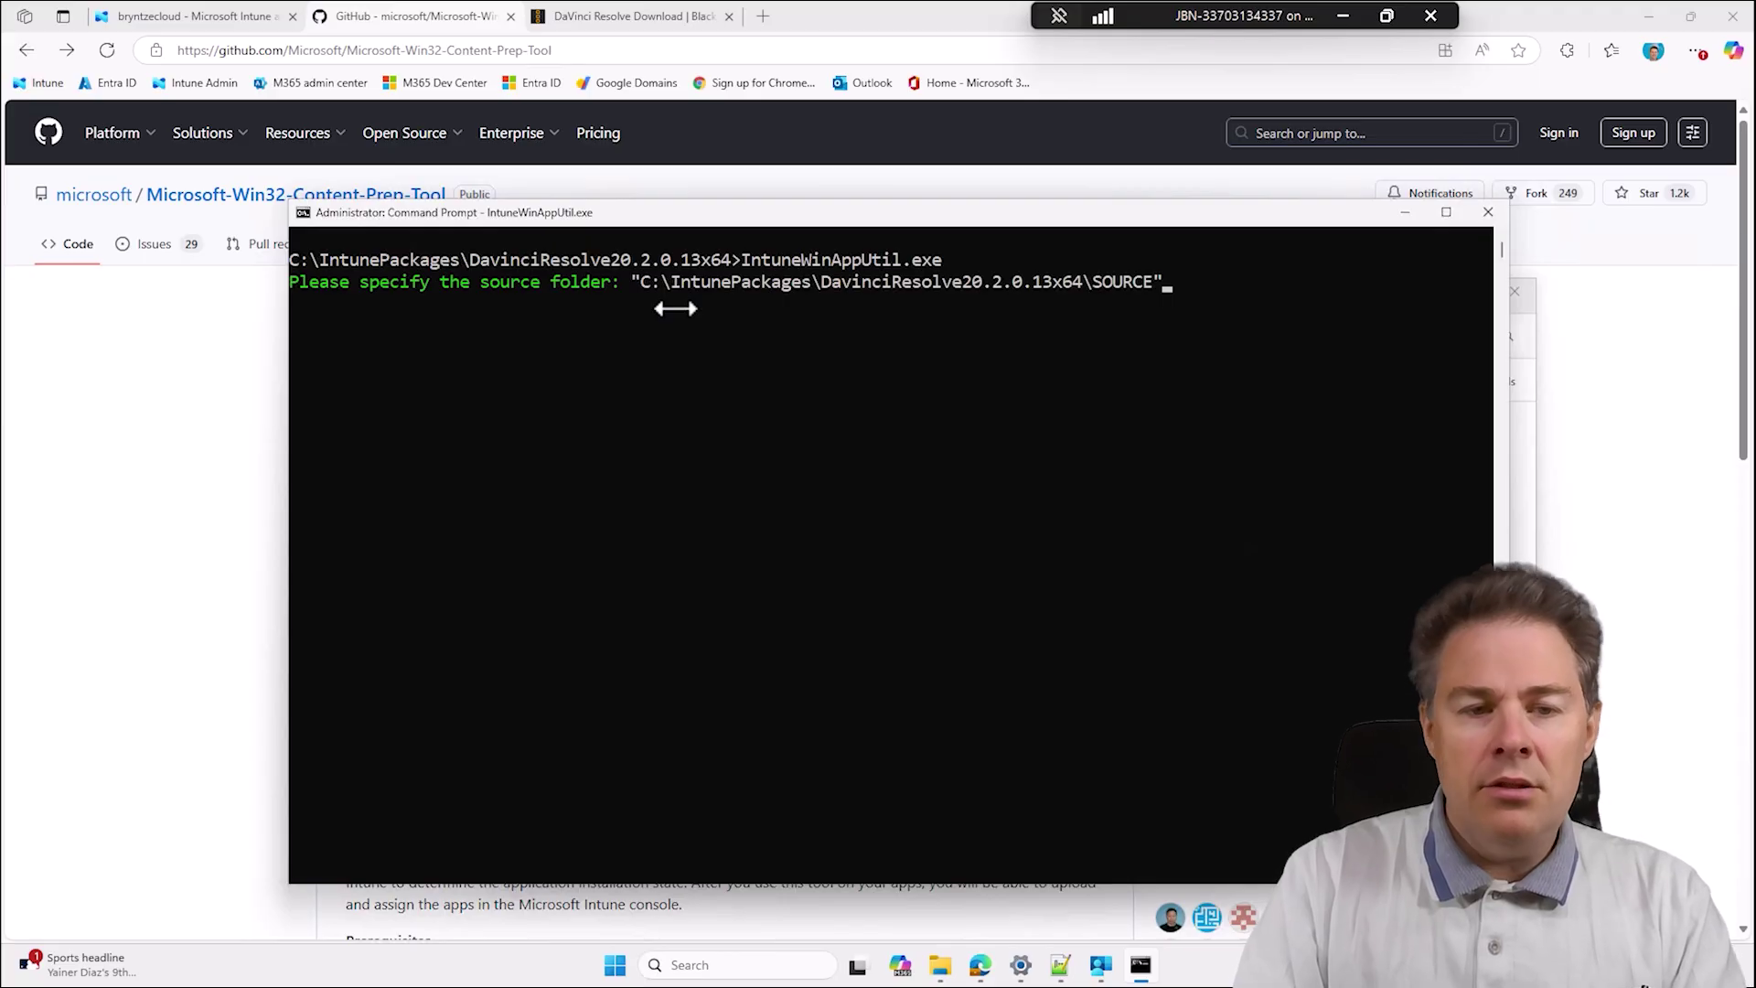
{"action": "key", "text": "Return"}
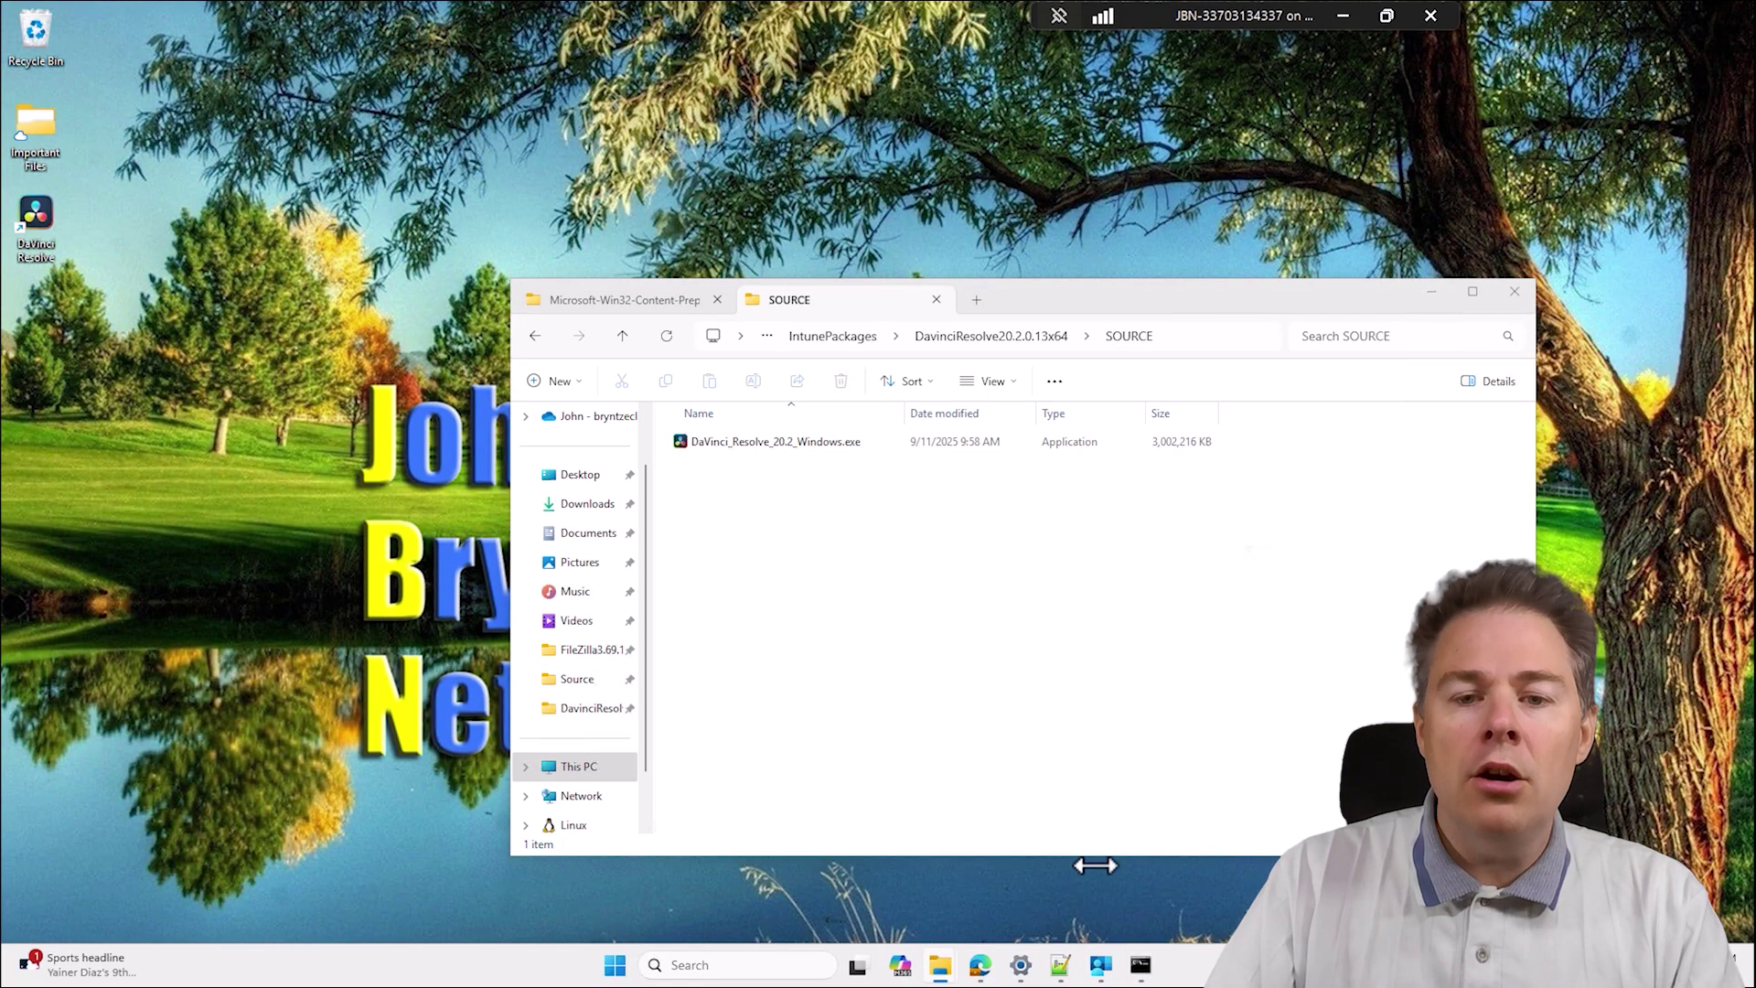
Enter DaVinci_Resolve_20.2_Windows.exe, copied from Explorer, as the setup file.
{"action": "left_click", "coordinate": [1093, 865]}
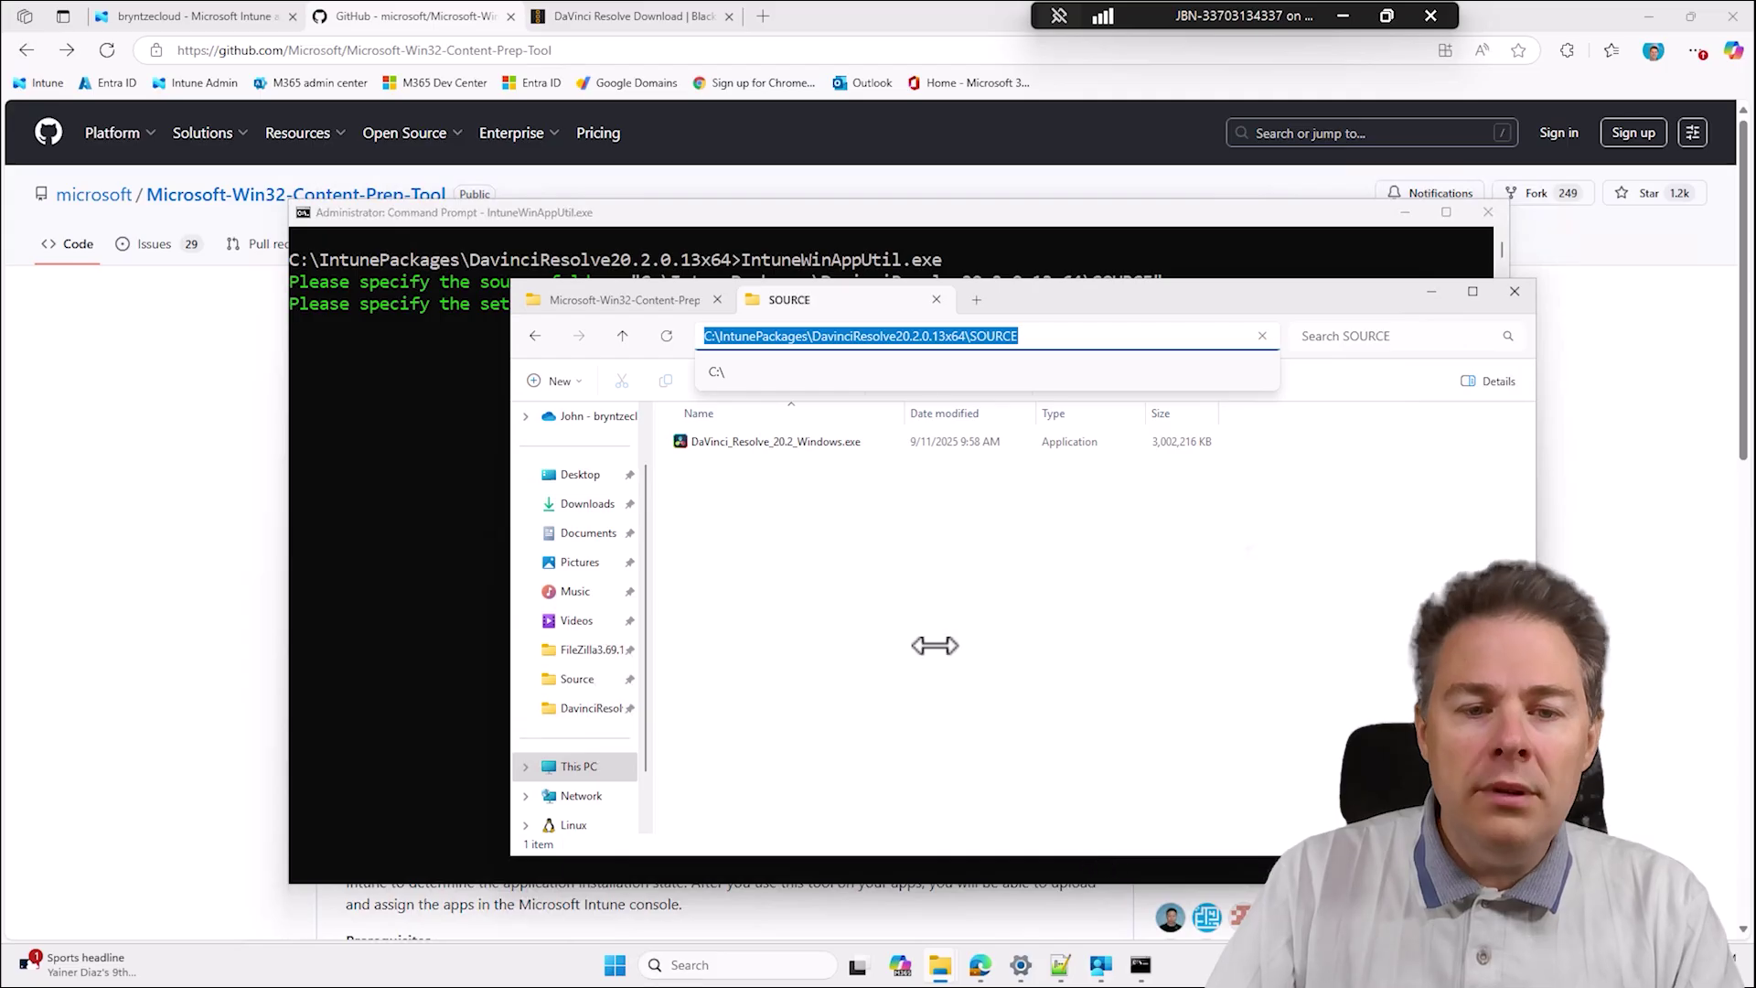
{"action": "left_click", "coordinate": [778, 441]}
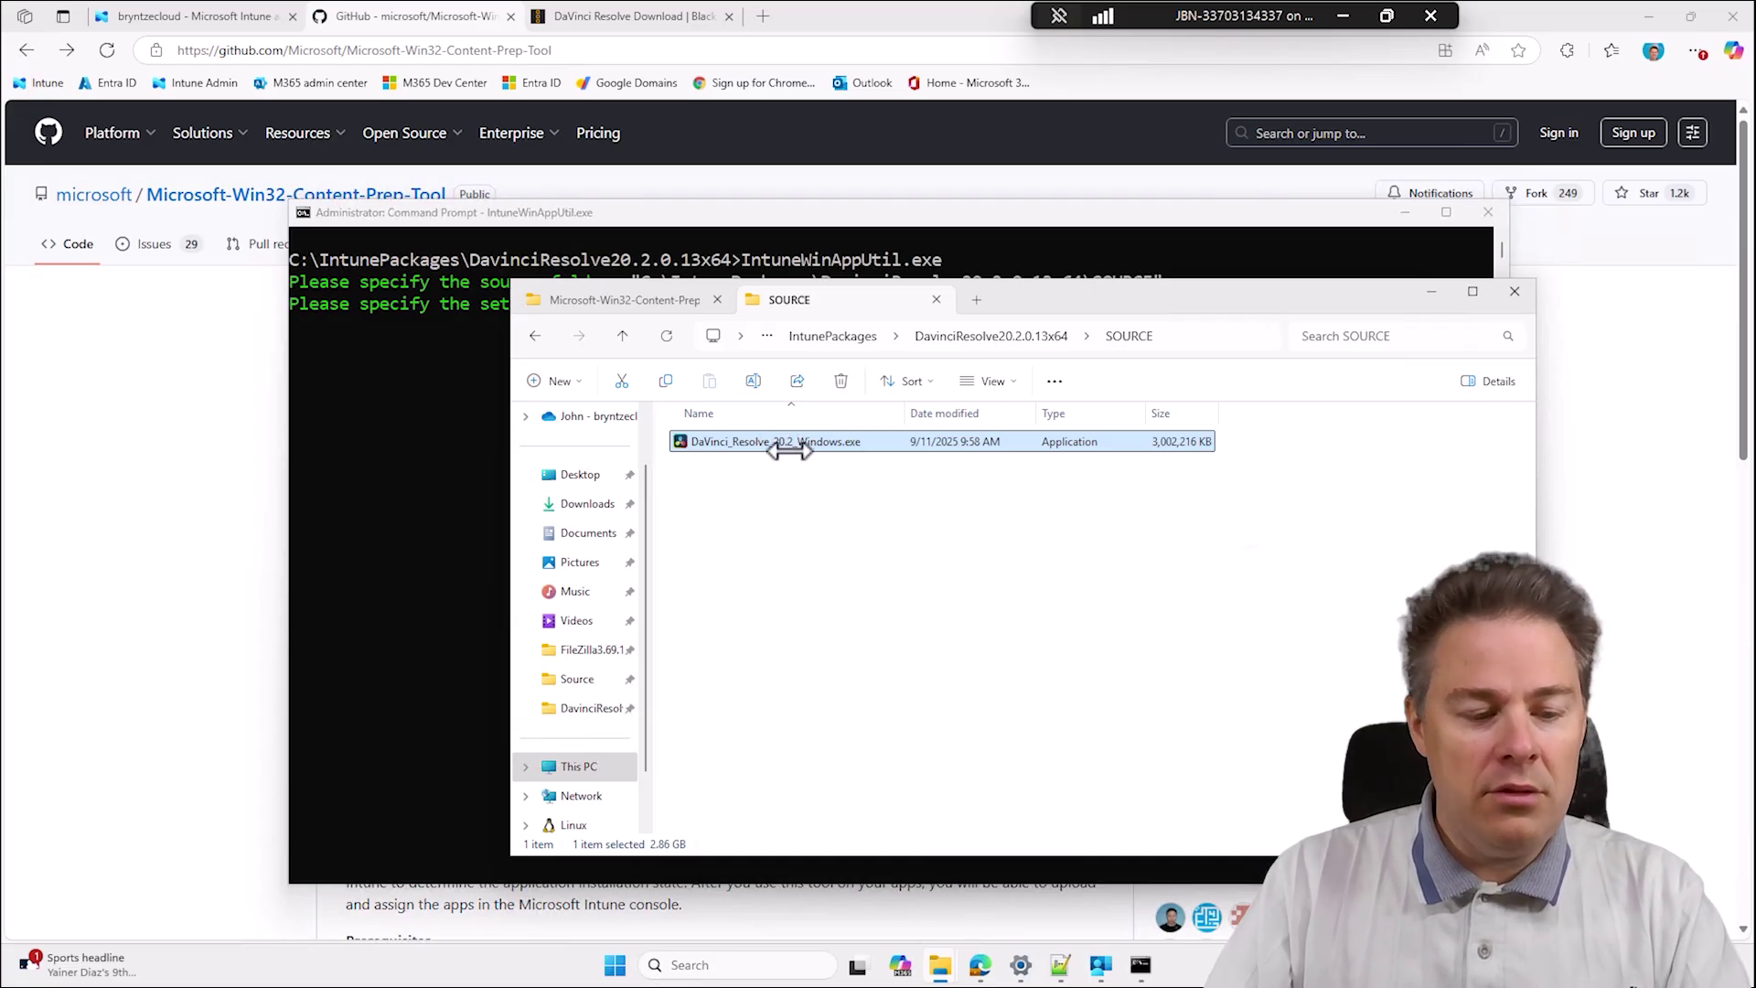
{"action": "left_click", "coordinate": [790, 447]}
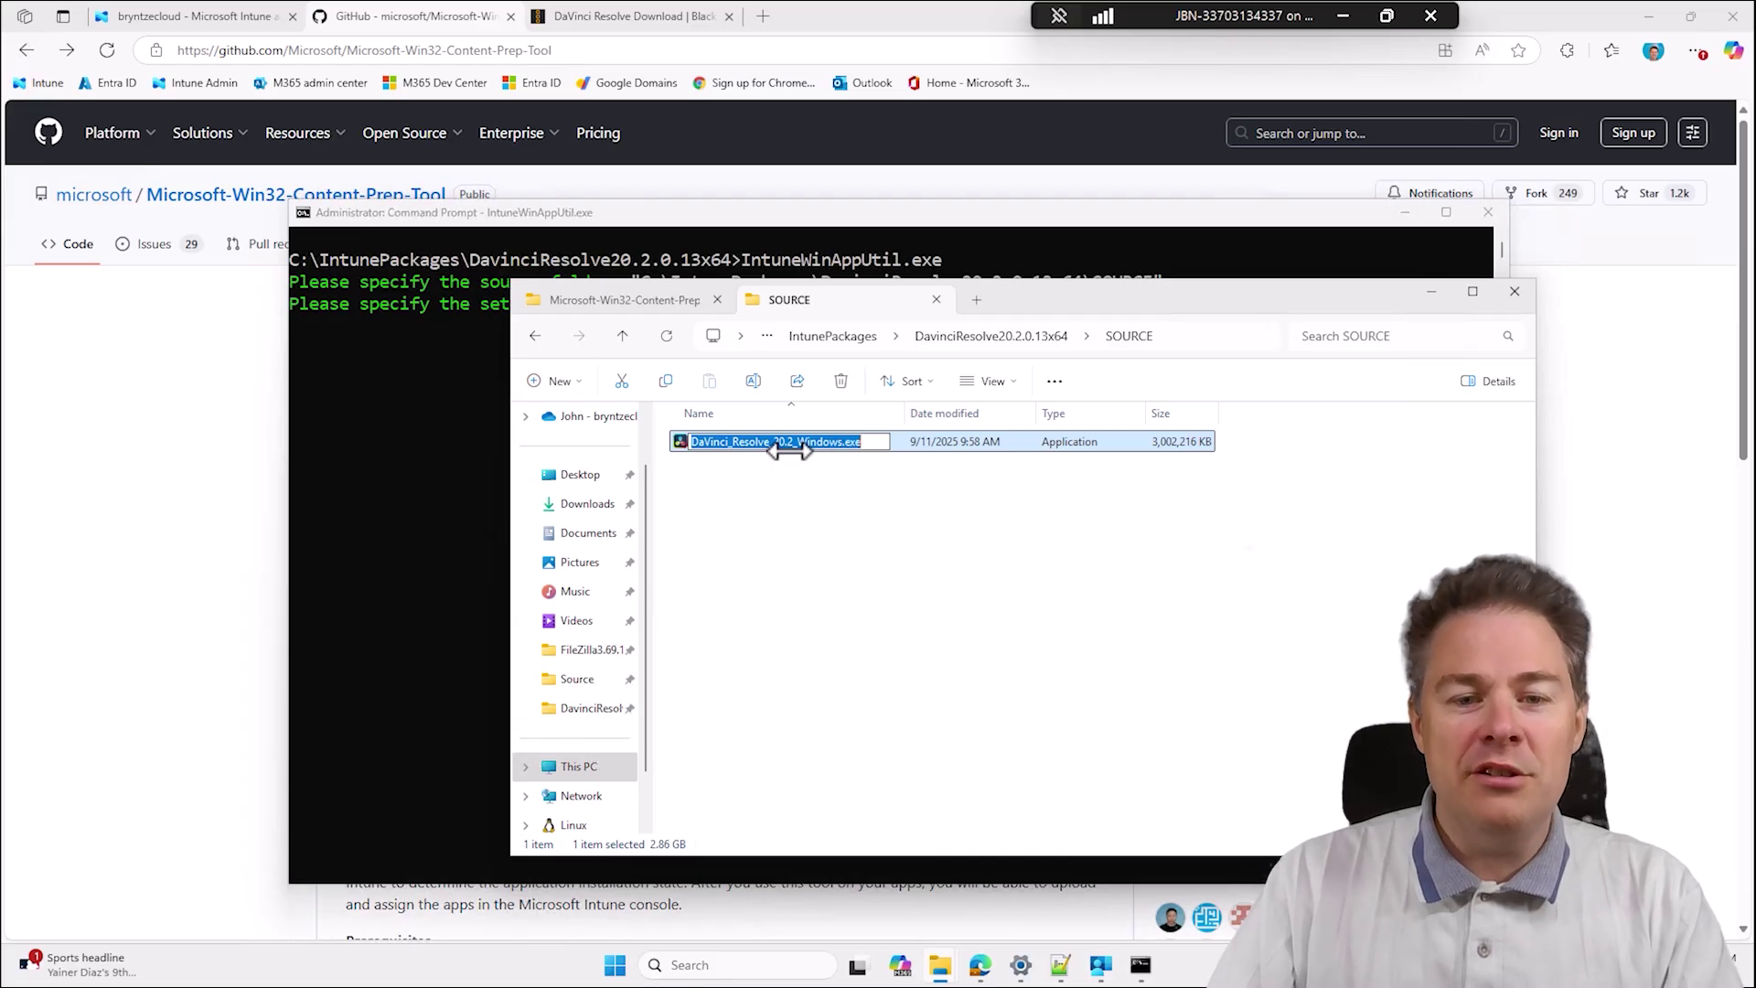
{"action": "left_click", "coordinate": [498, 423]}
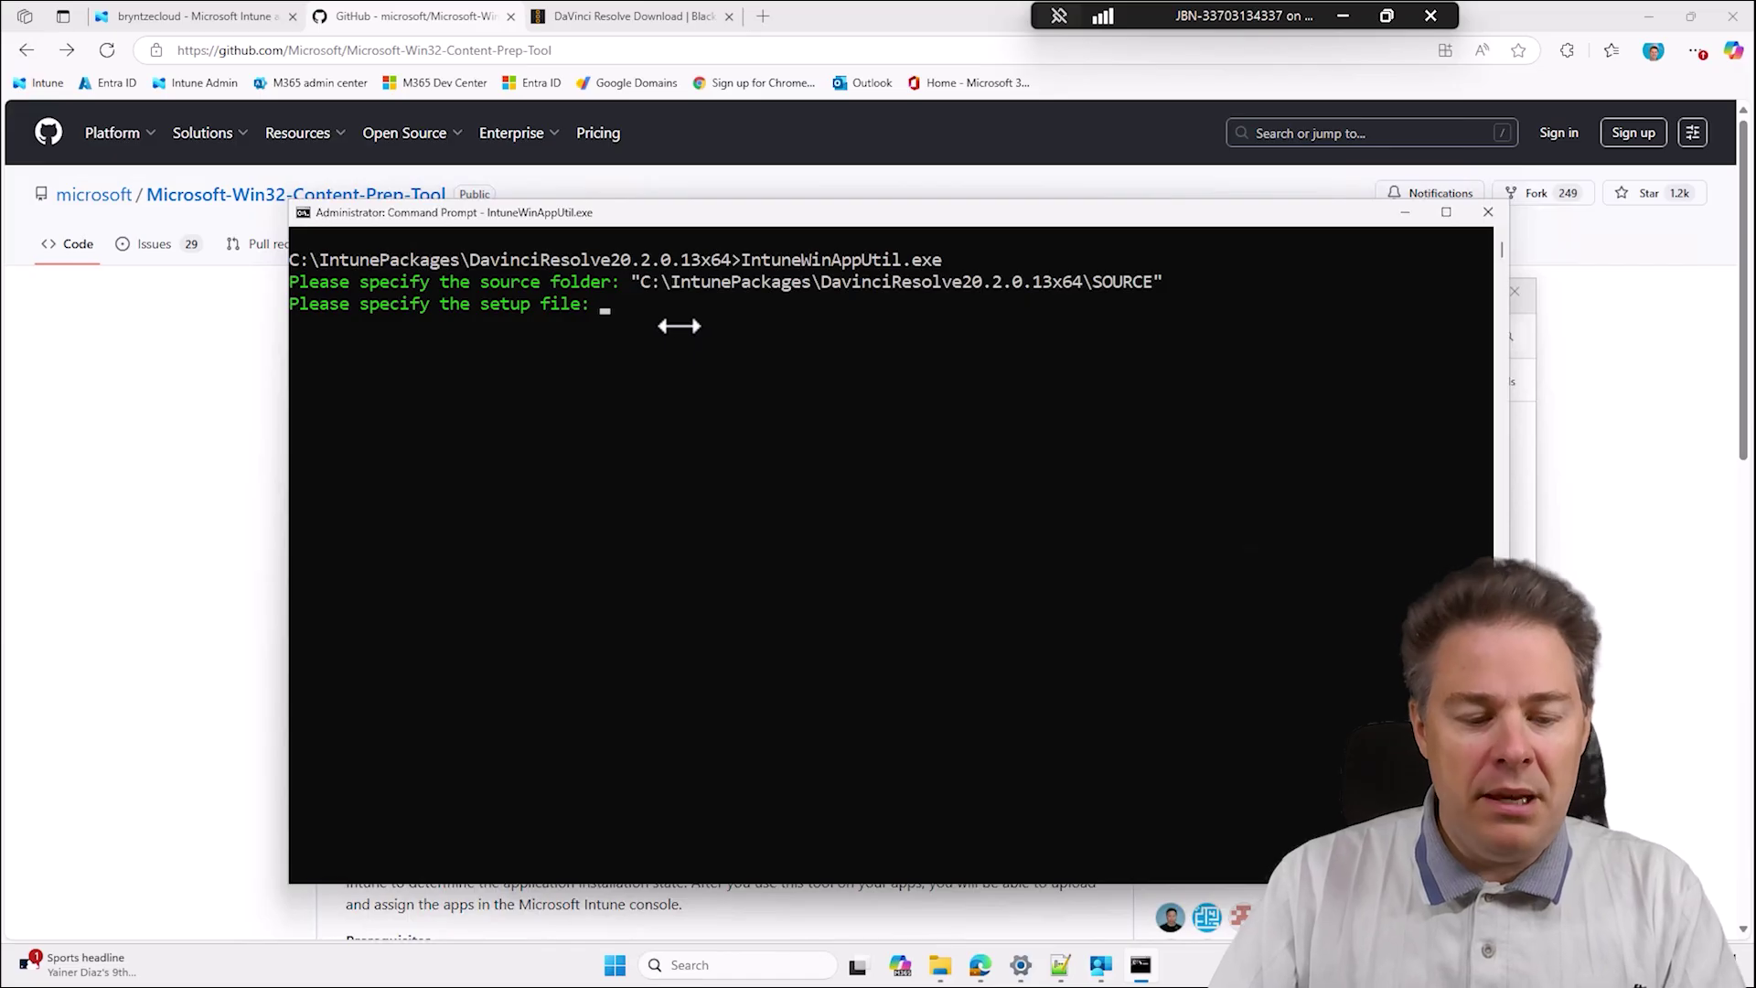
{"action": "key", "text": "ctrl+v"}
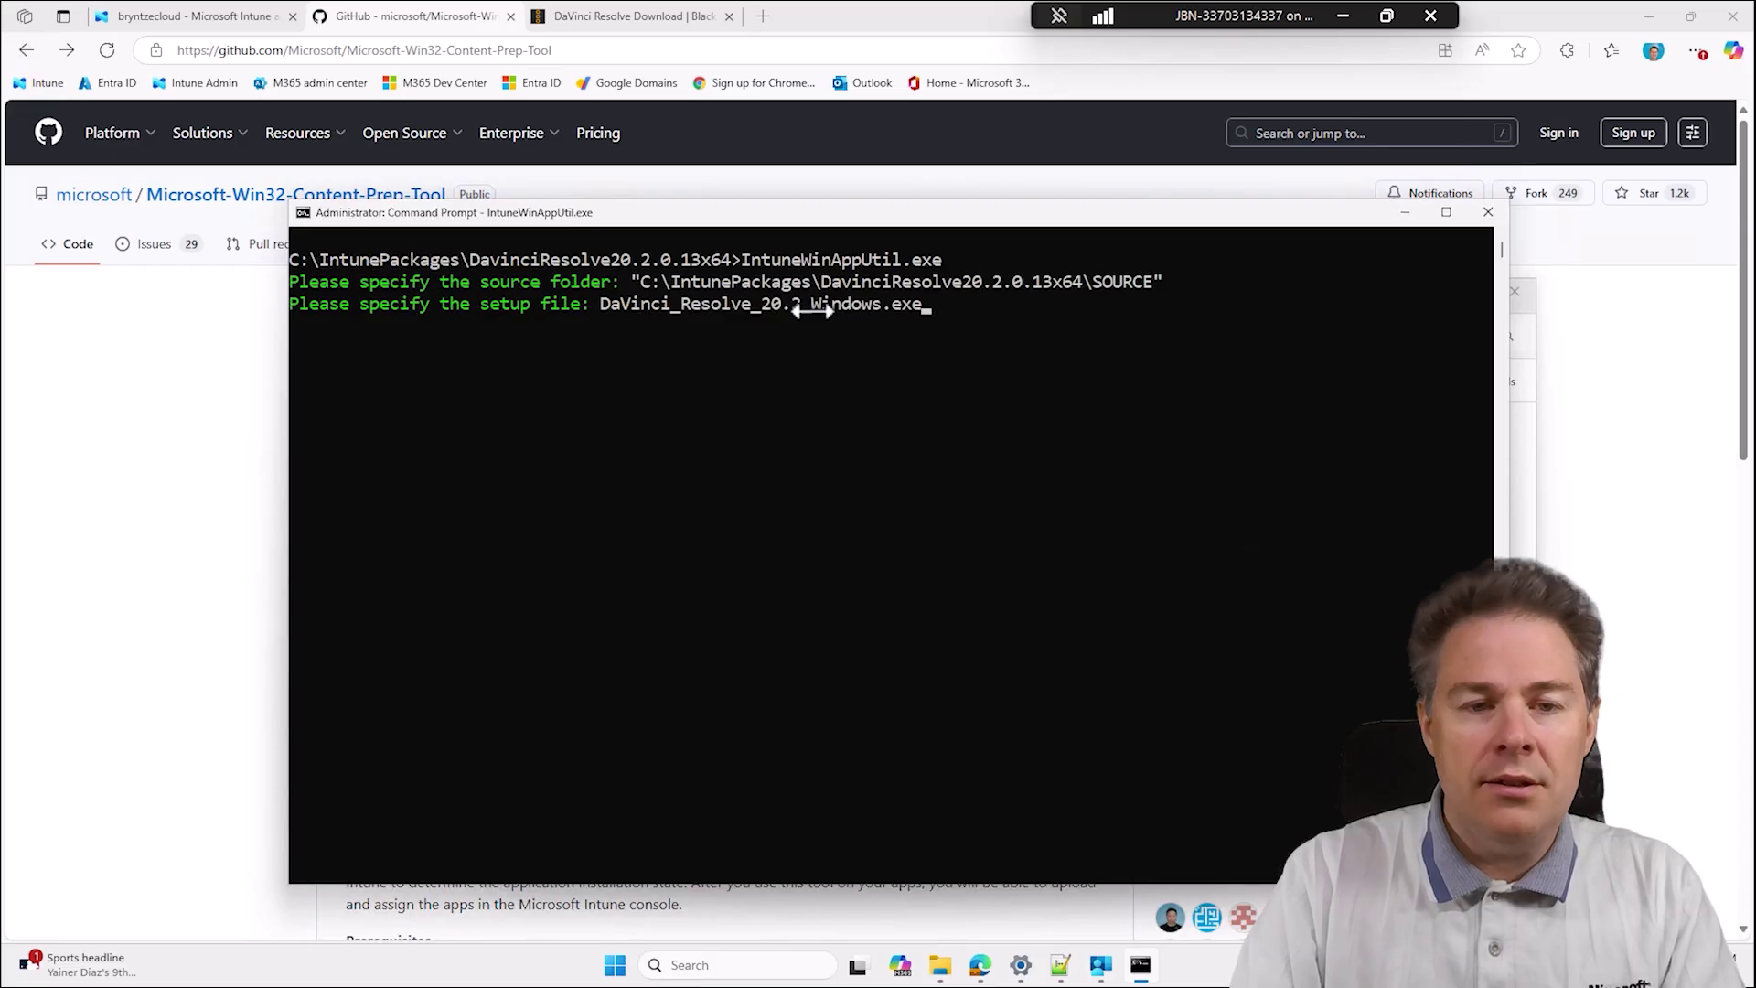
{"action": "key", "text": "Return"}
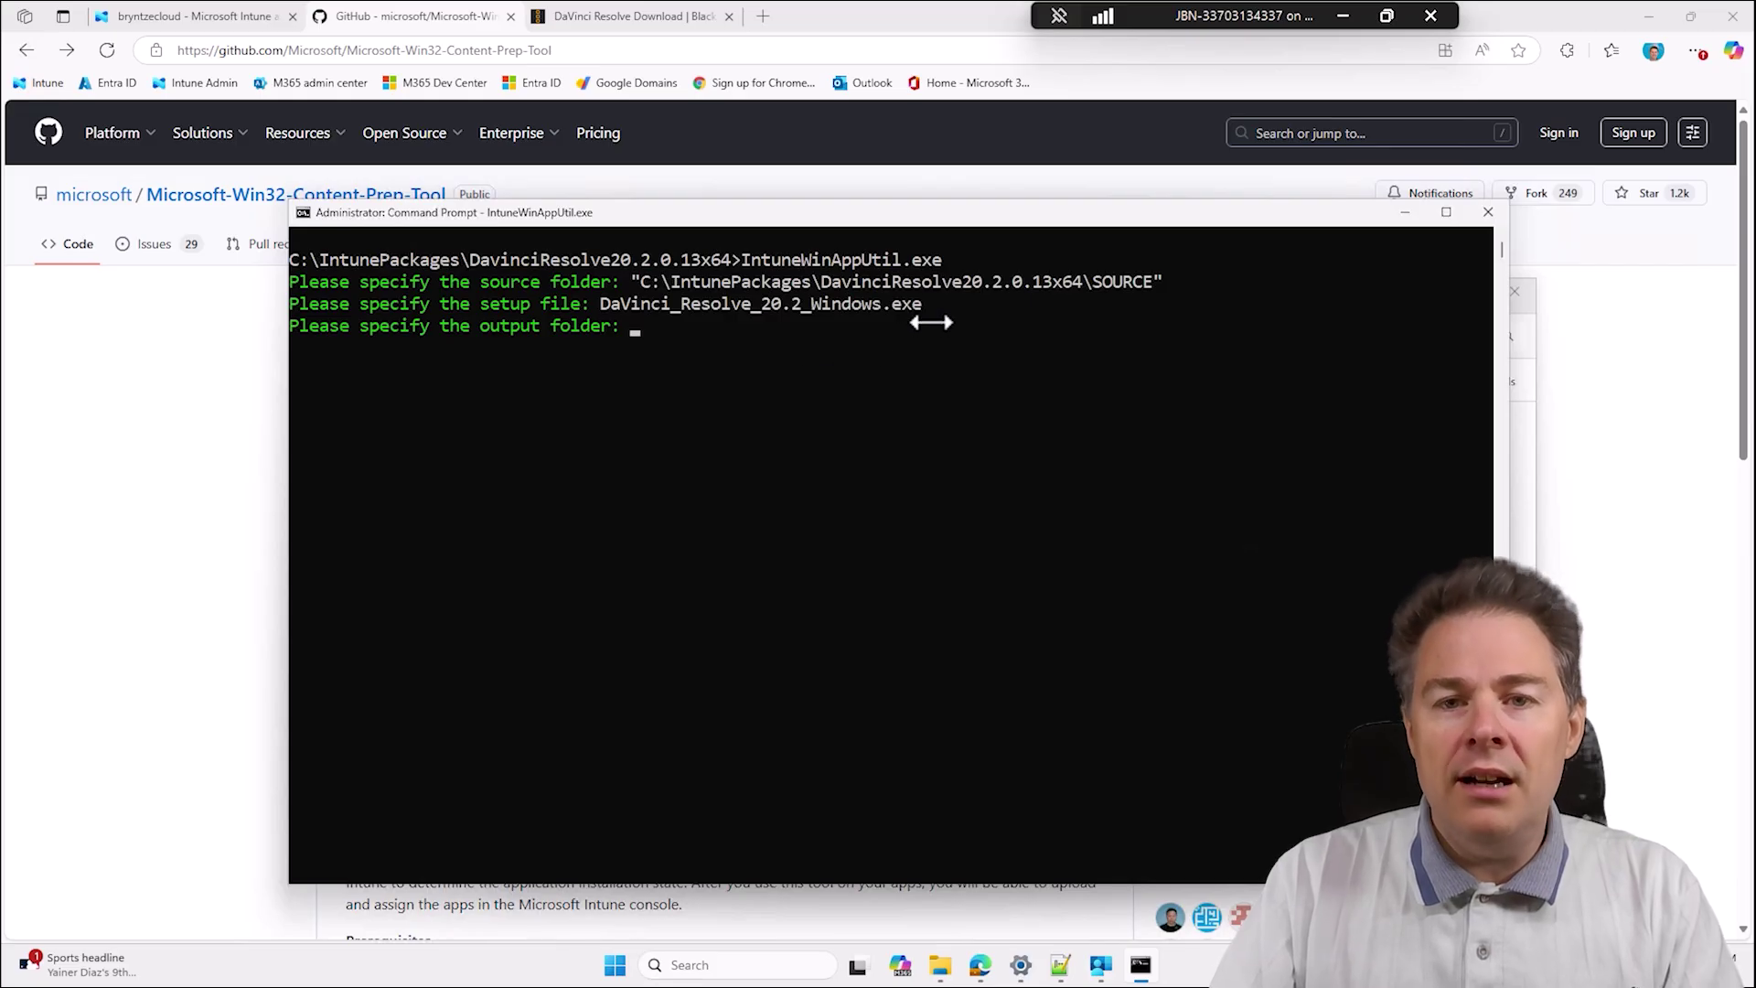
Highlight the setup file name in the Command Prompt output, then clear the selection.
{"action": "left_click_drag", "start_coordinate": [921, 304], "coordinate": [641, 304]}
{"action": "left_click", "coordinate": [735, 326]}
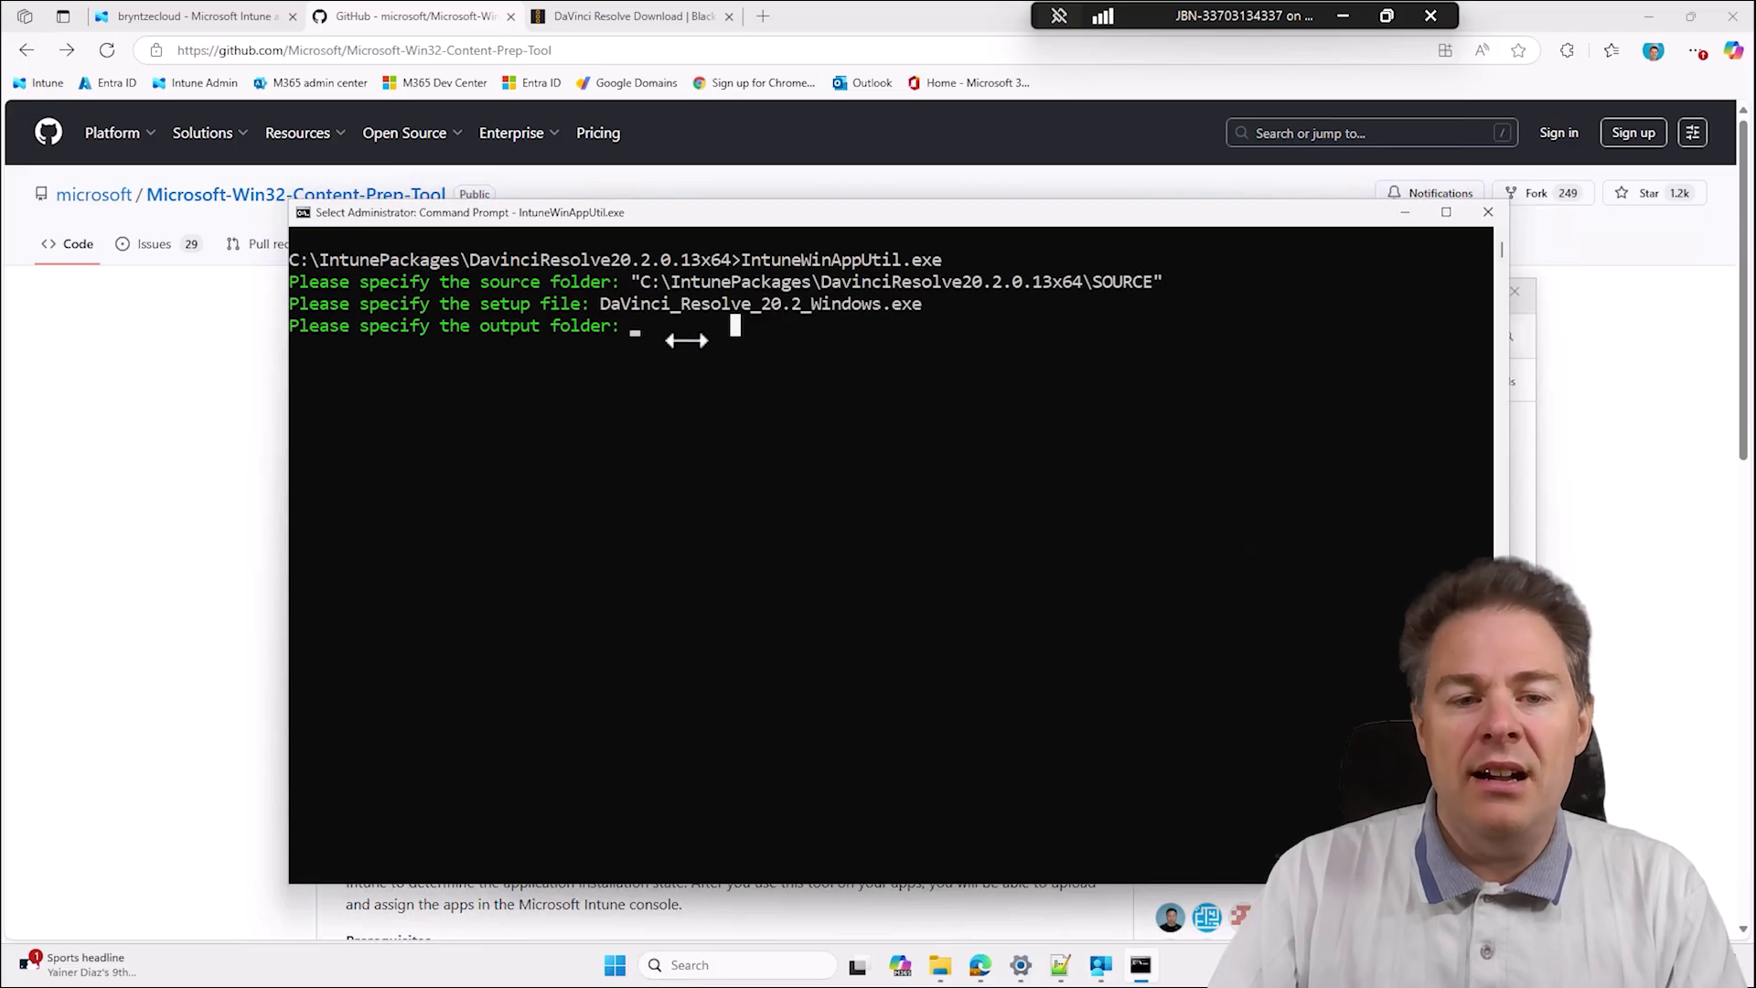
{"action": "left_click", "coordinate": [653, 329]}
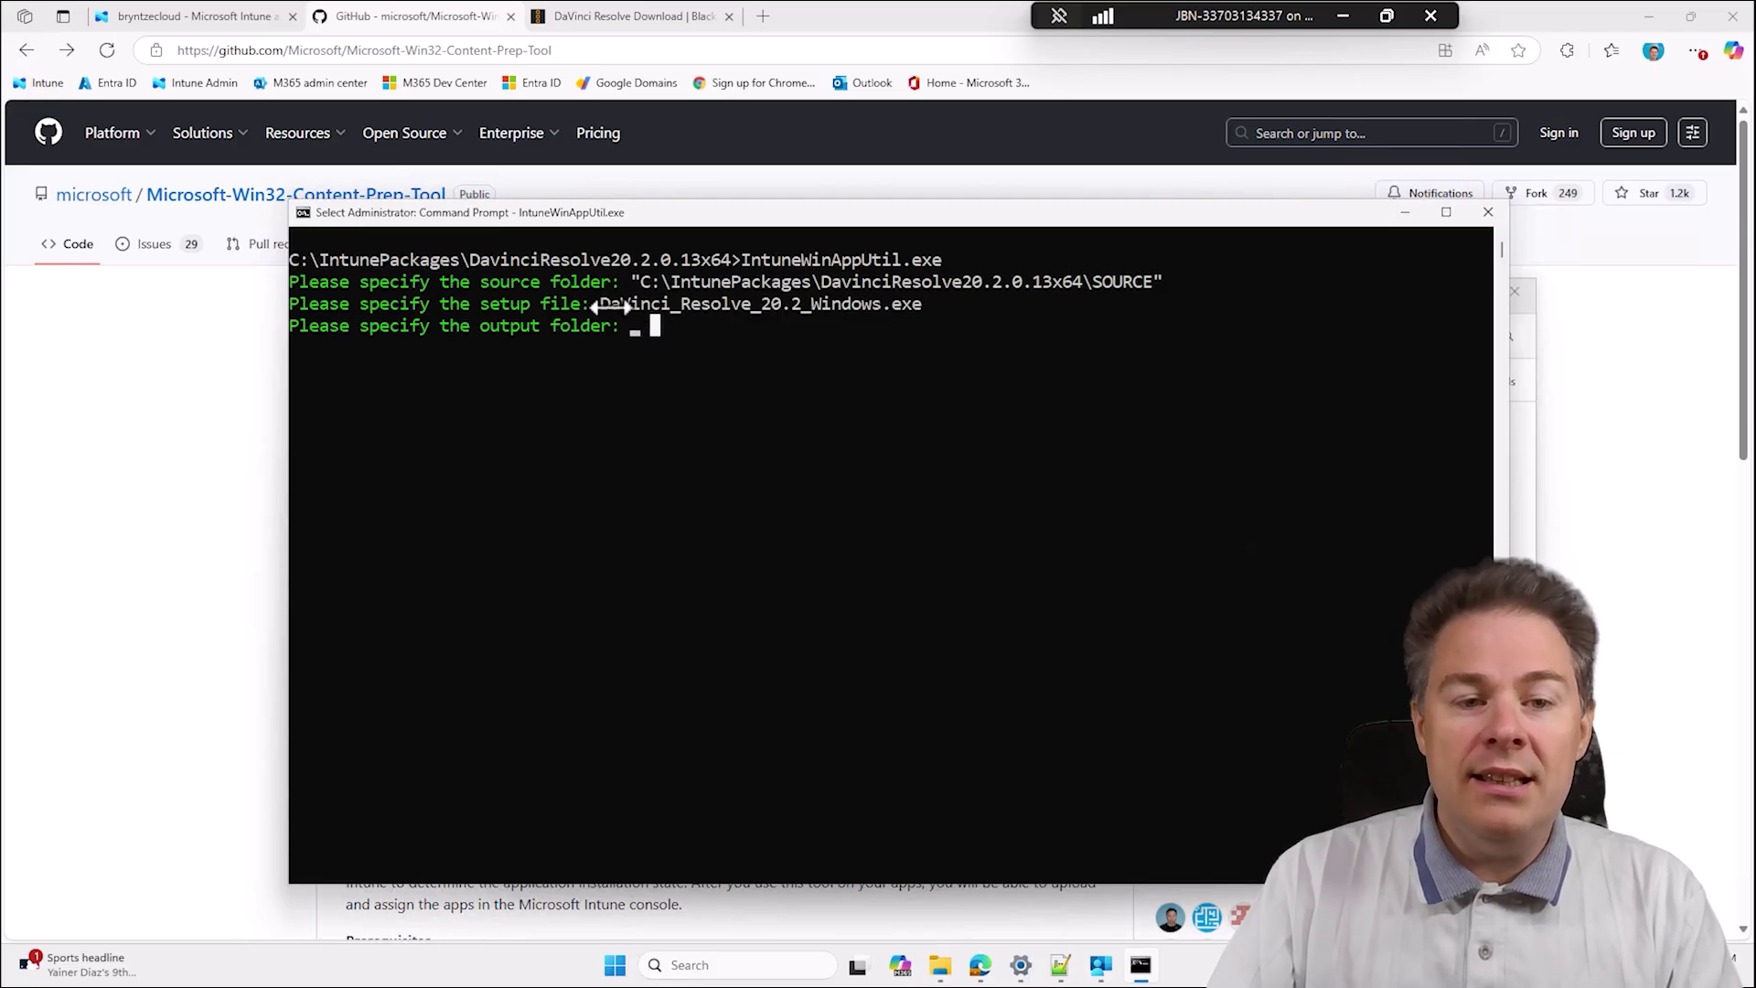
{"action": "left_click_drag", "start_coordinate": [600, 304], "coordinate": [933, 304]}
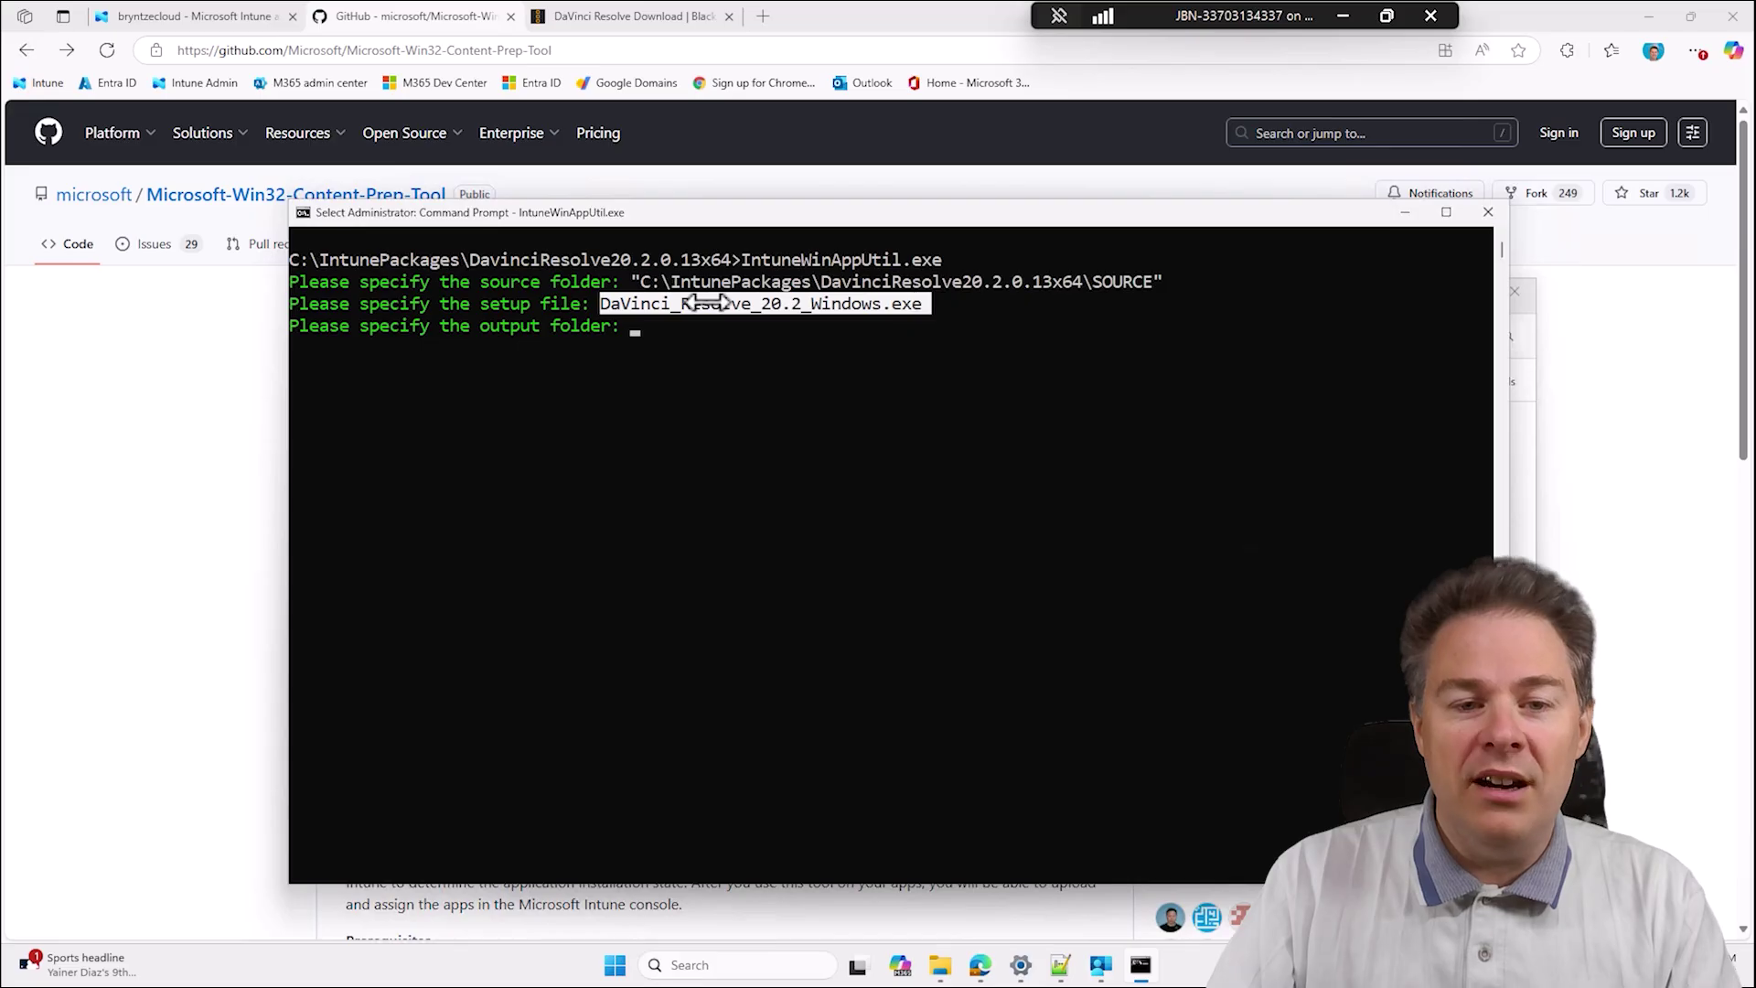
{"action": "left_click", "coordinate": [675, 329]}
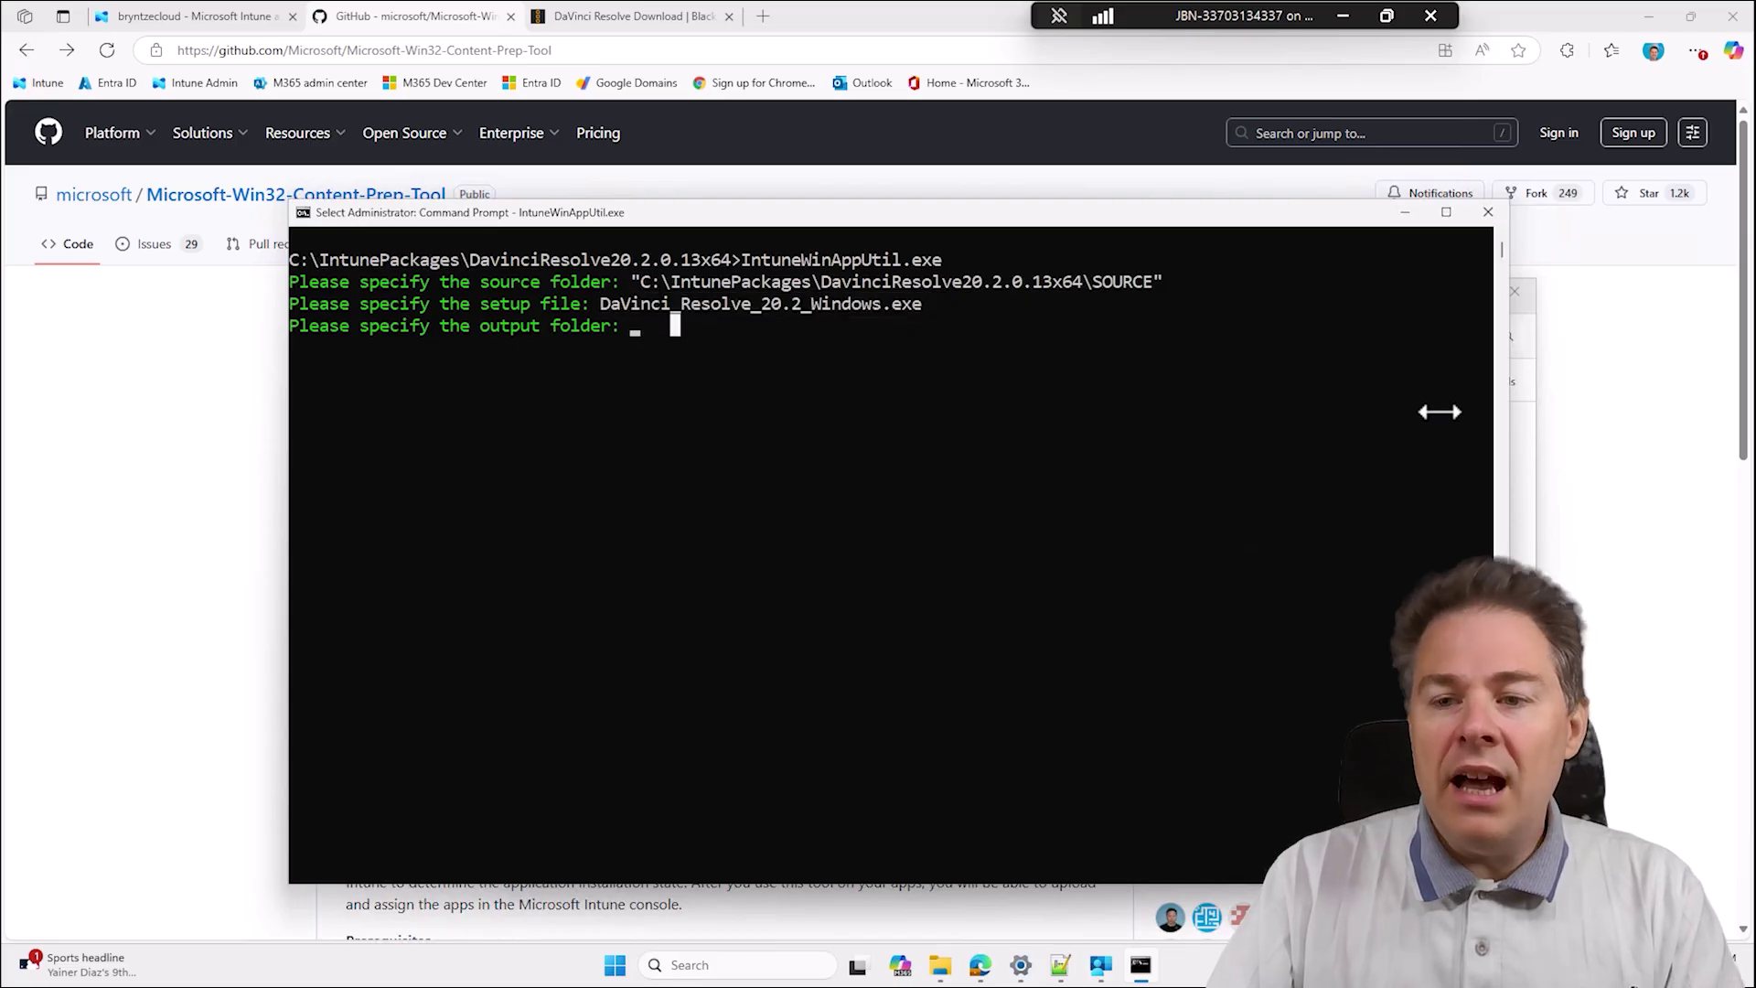
Copy the OUTPUT folder path from File Explorer and enter C:\IntunePackages\DavinciResolve20.2.0.13x64\OUTPUT as the output folder.
{"action": "left_click", "coordinate": [940, 965]}
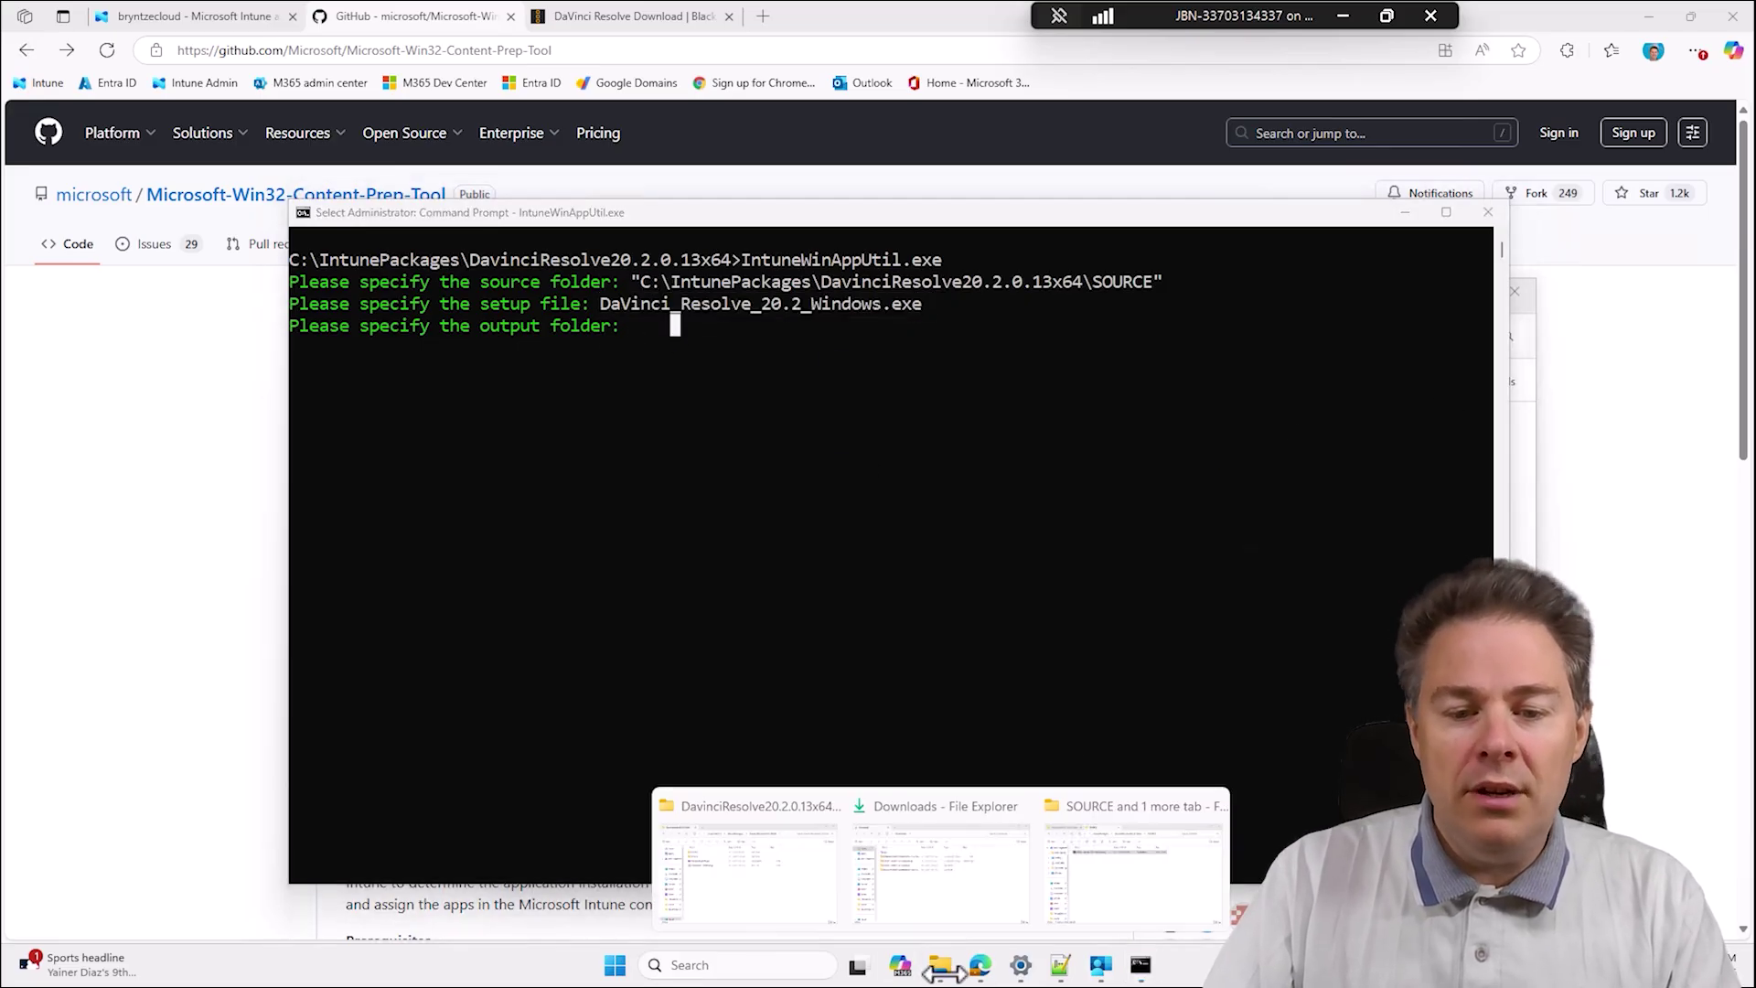
{"action": "left_click", "coordinate": [1116, 842]}
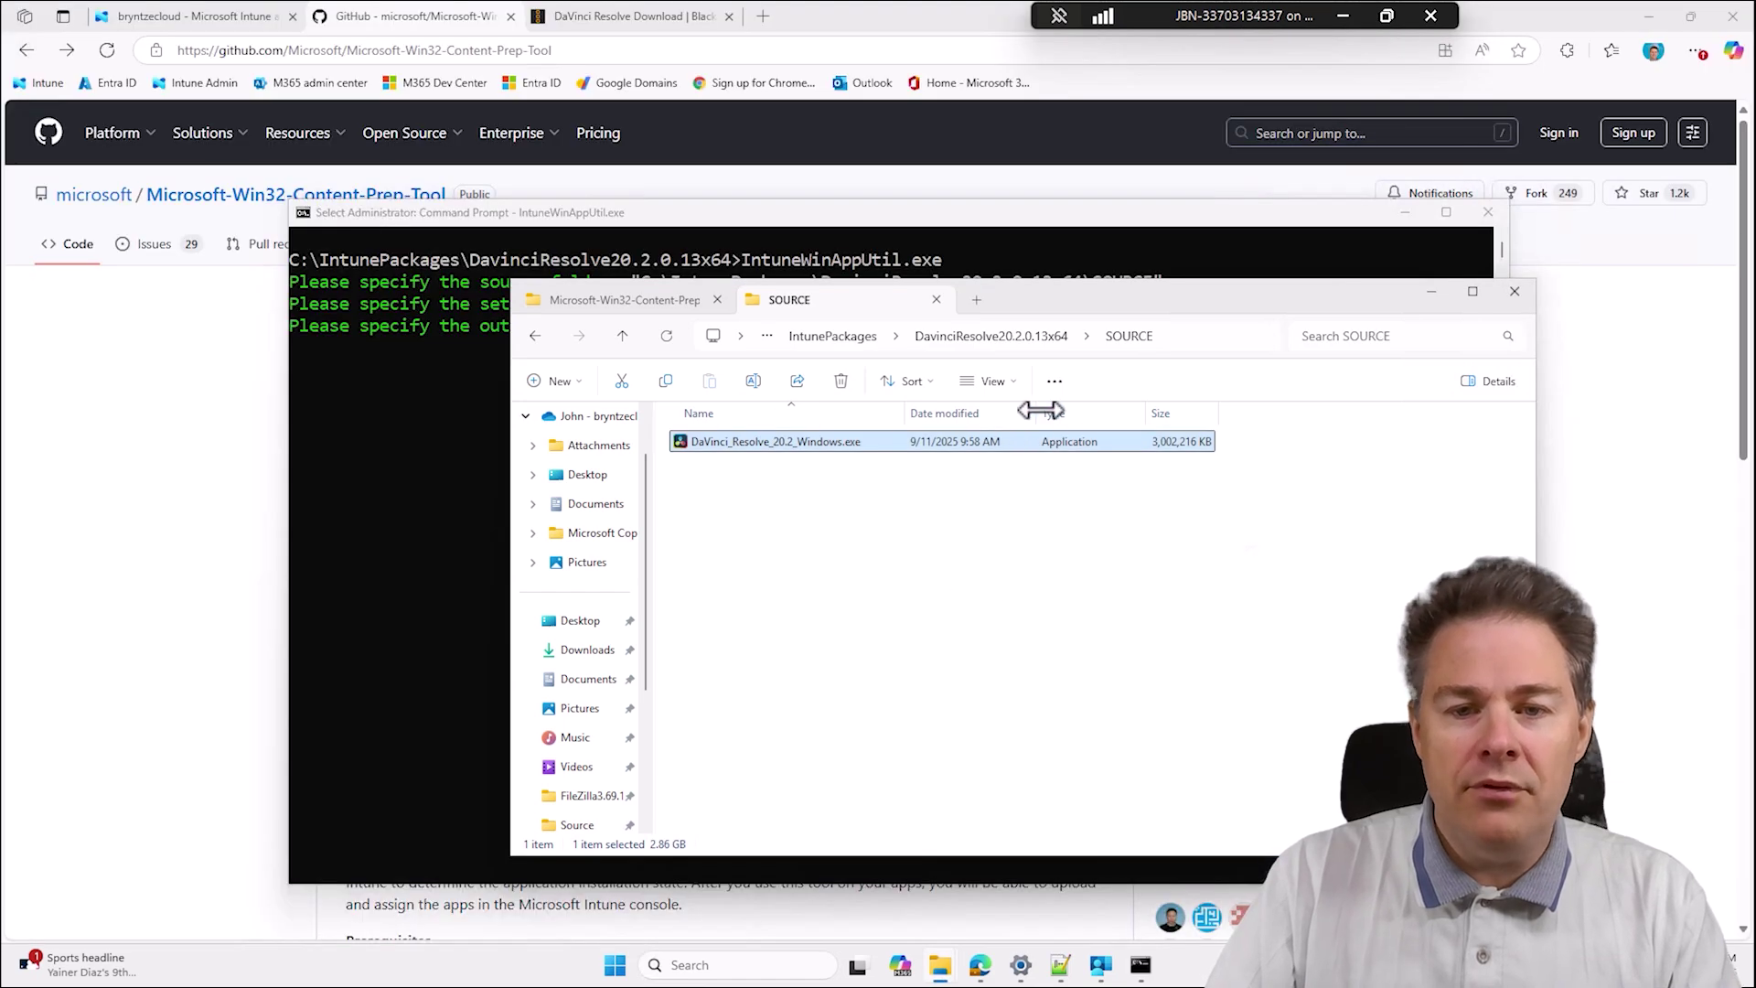
{"action": "left_click", "coordinate": [986, 336]}
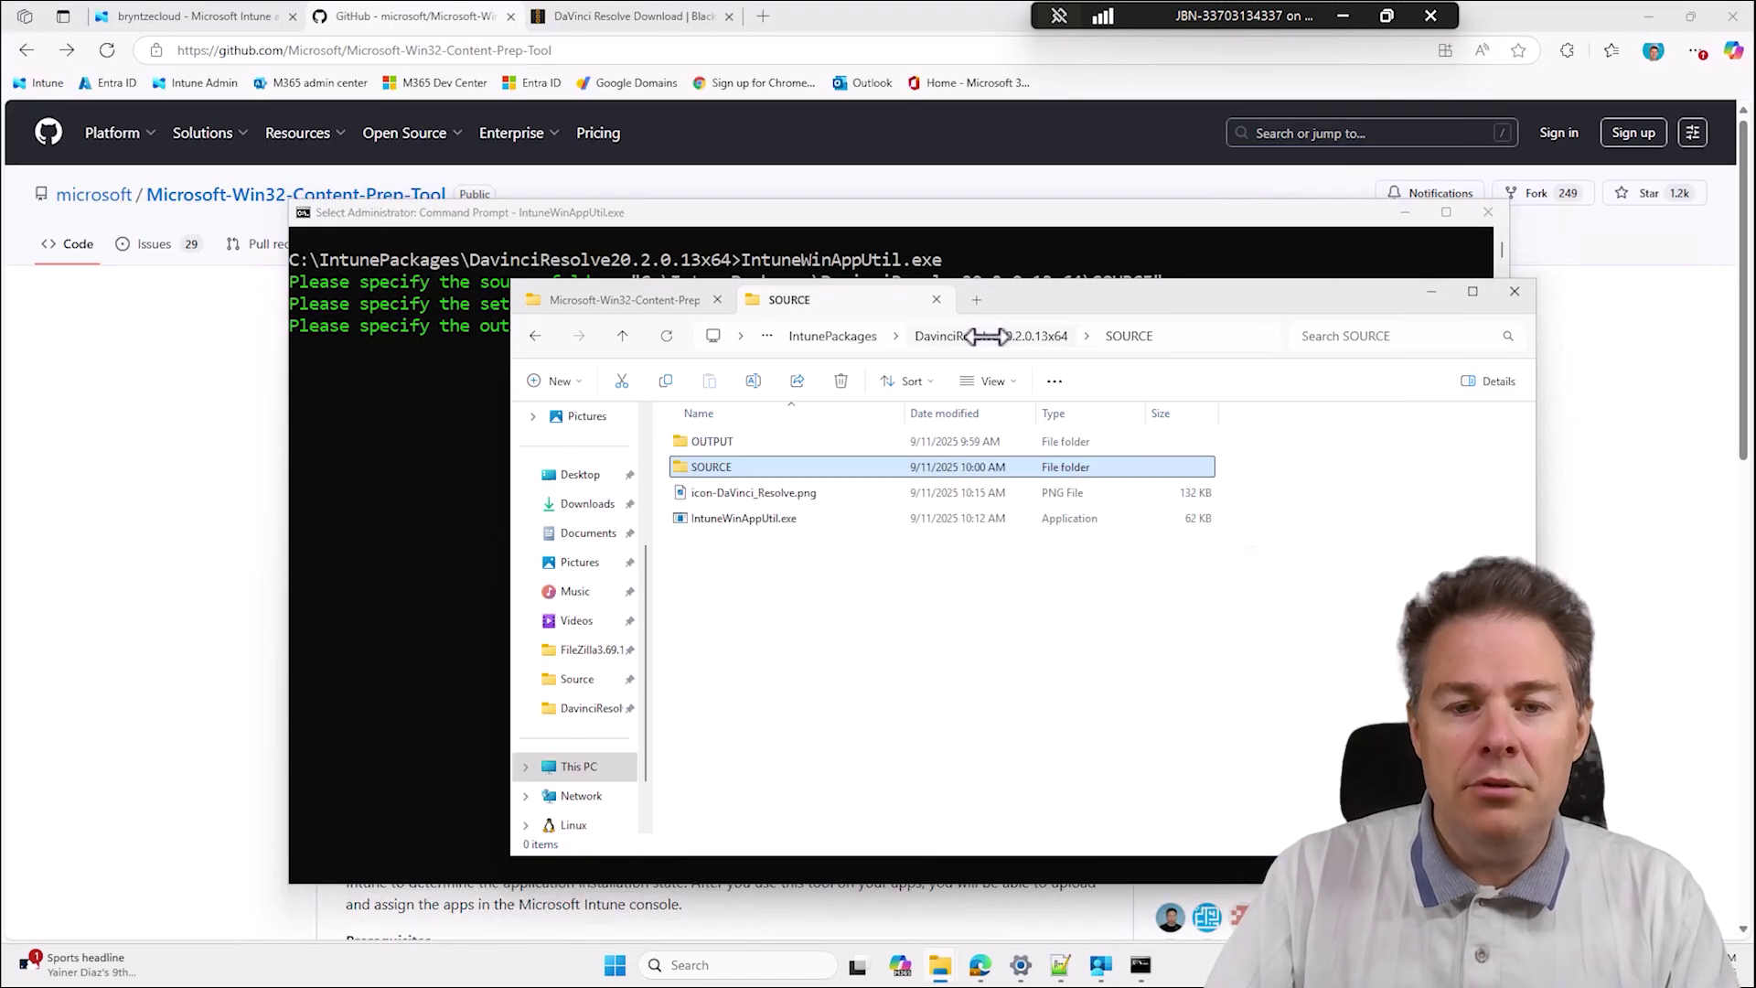
{"action": "double_click", "coordinate": [717, 445]}
{"action": "left_click", "coordinate": [1188, 336]}
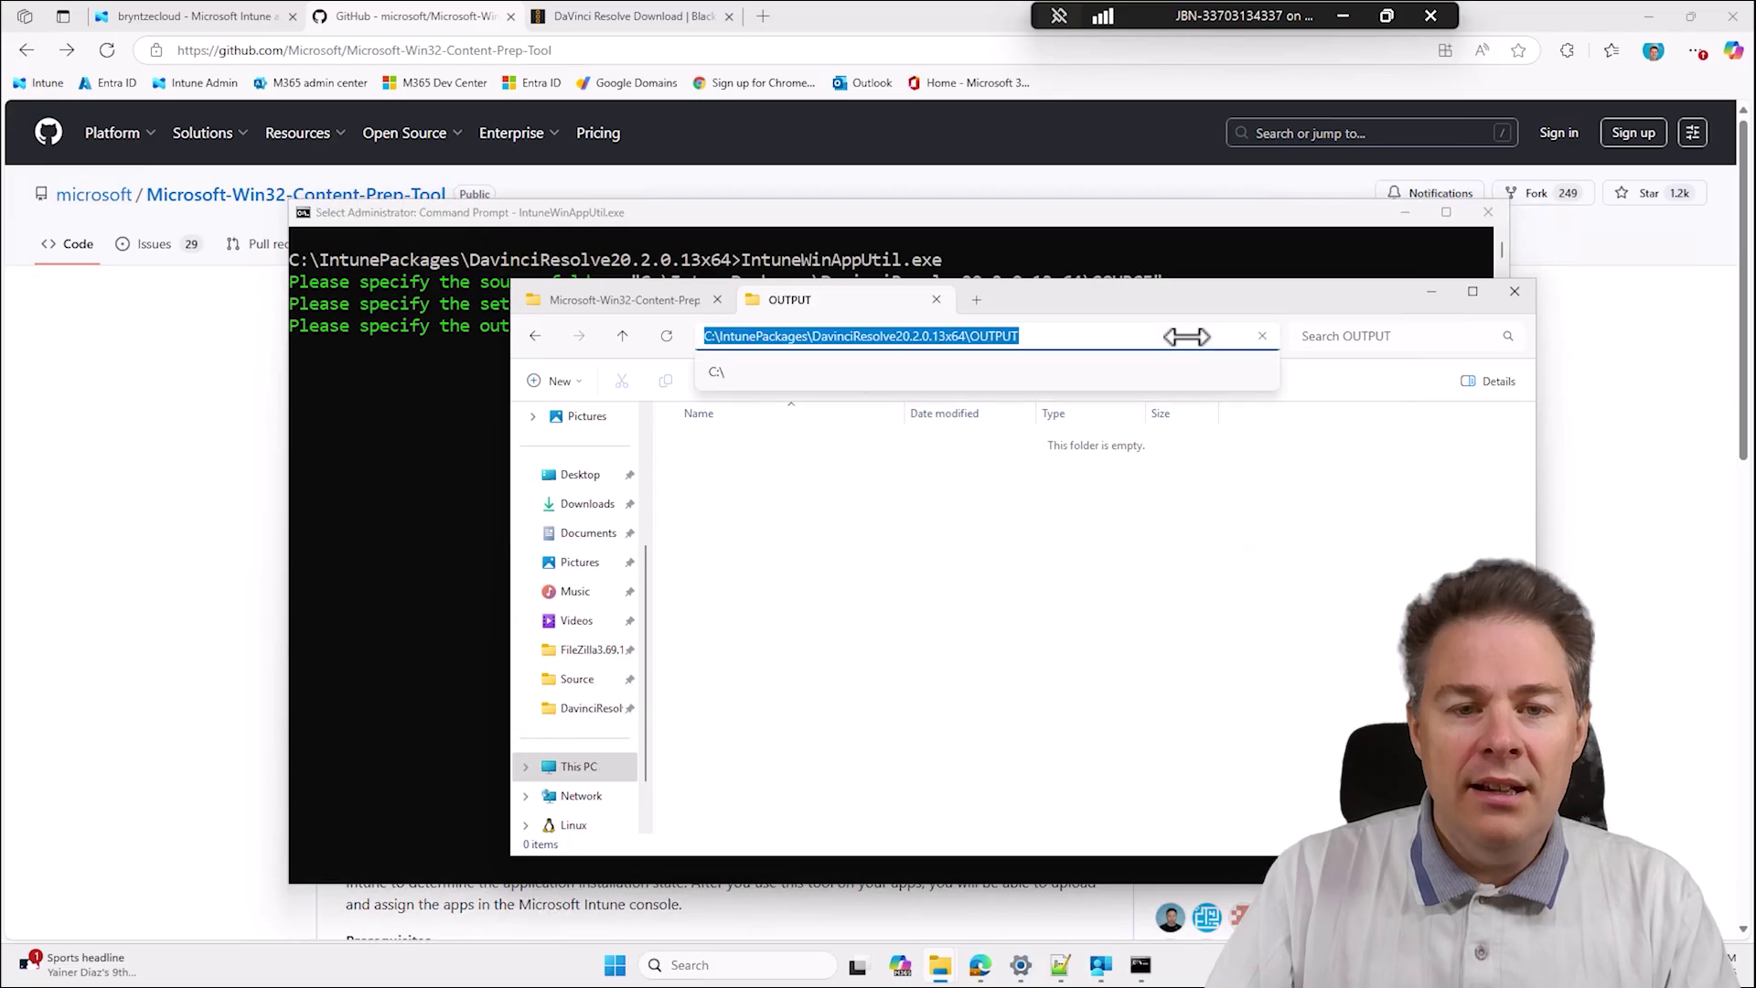
{"action": "right_click", "coordinate": [908, 334]}
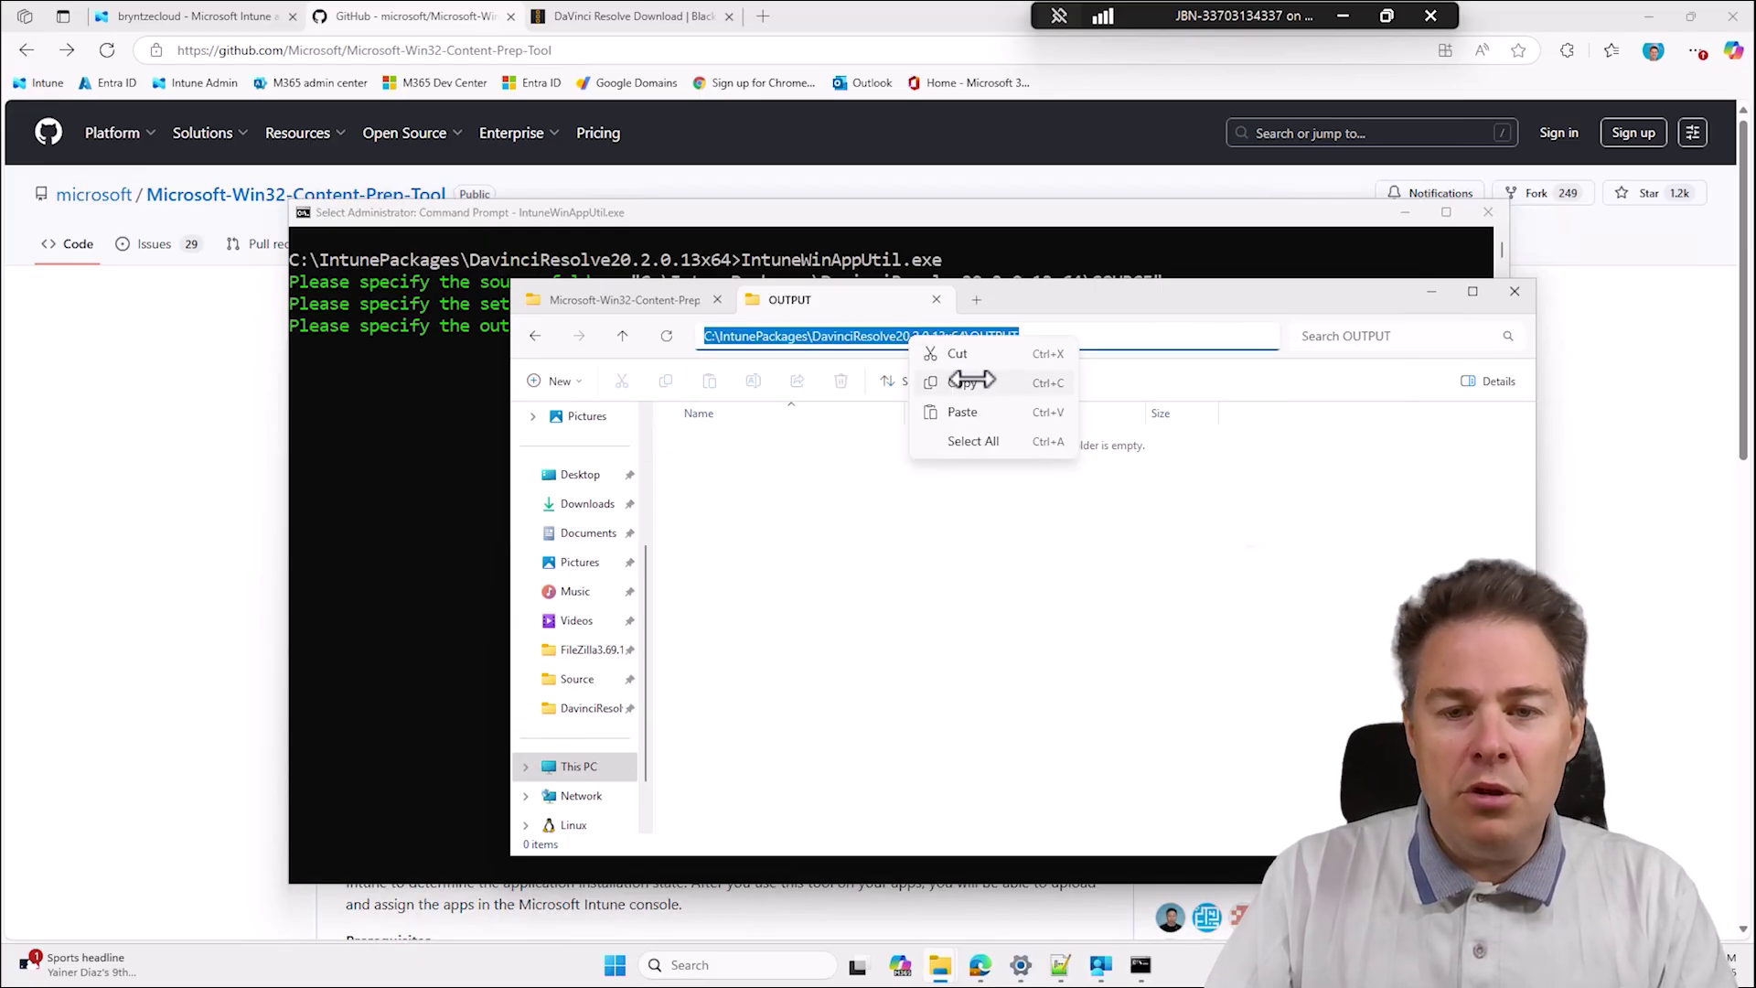
{"action": "left_click", "coordinate": [952, 380]}
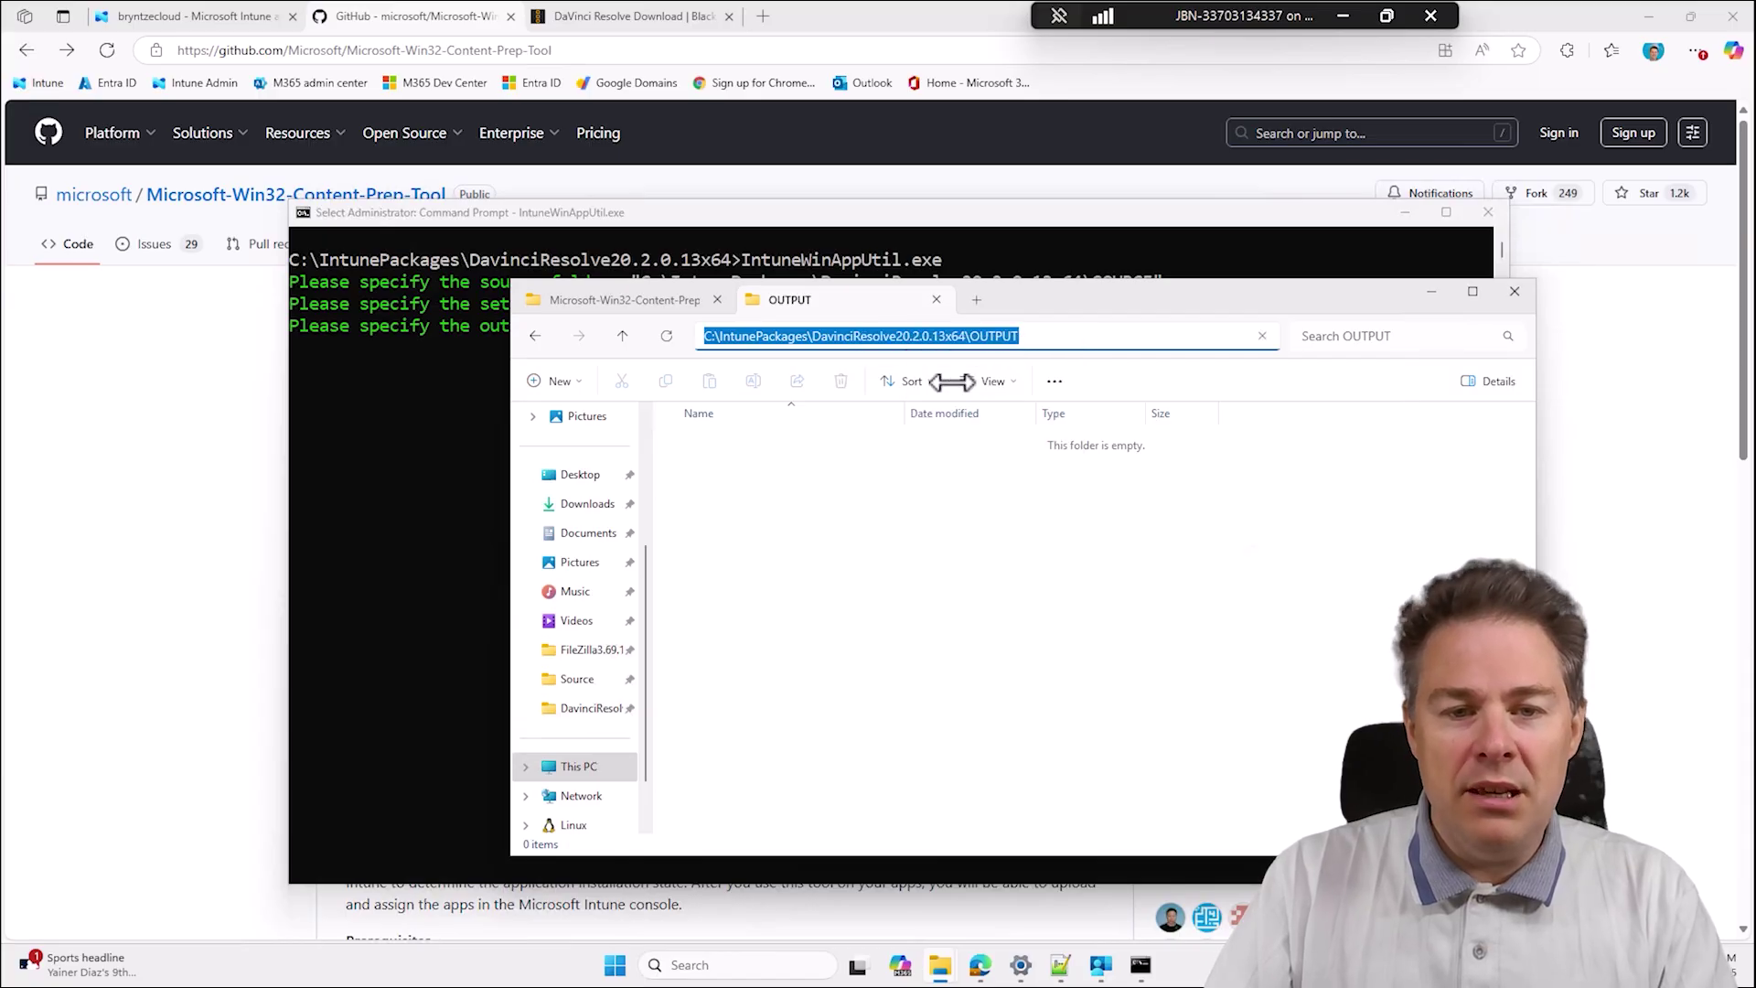
{"action": "left_click", "coordinate": [488, 380]}
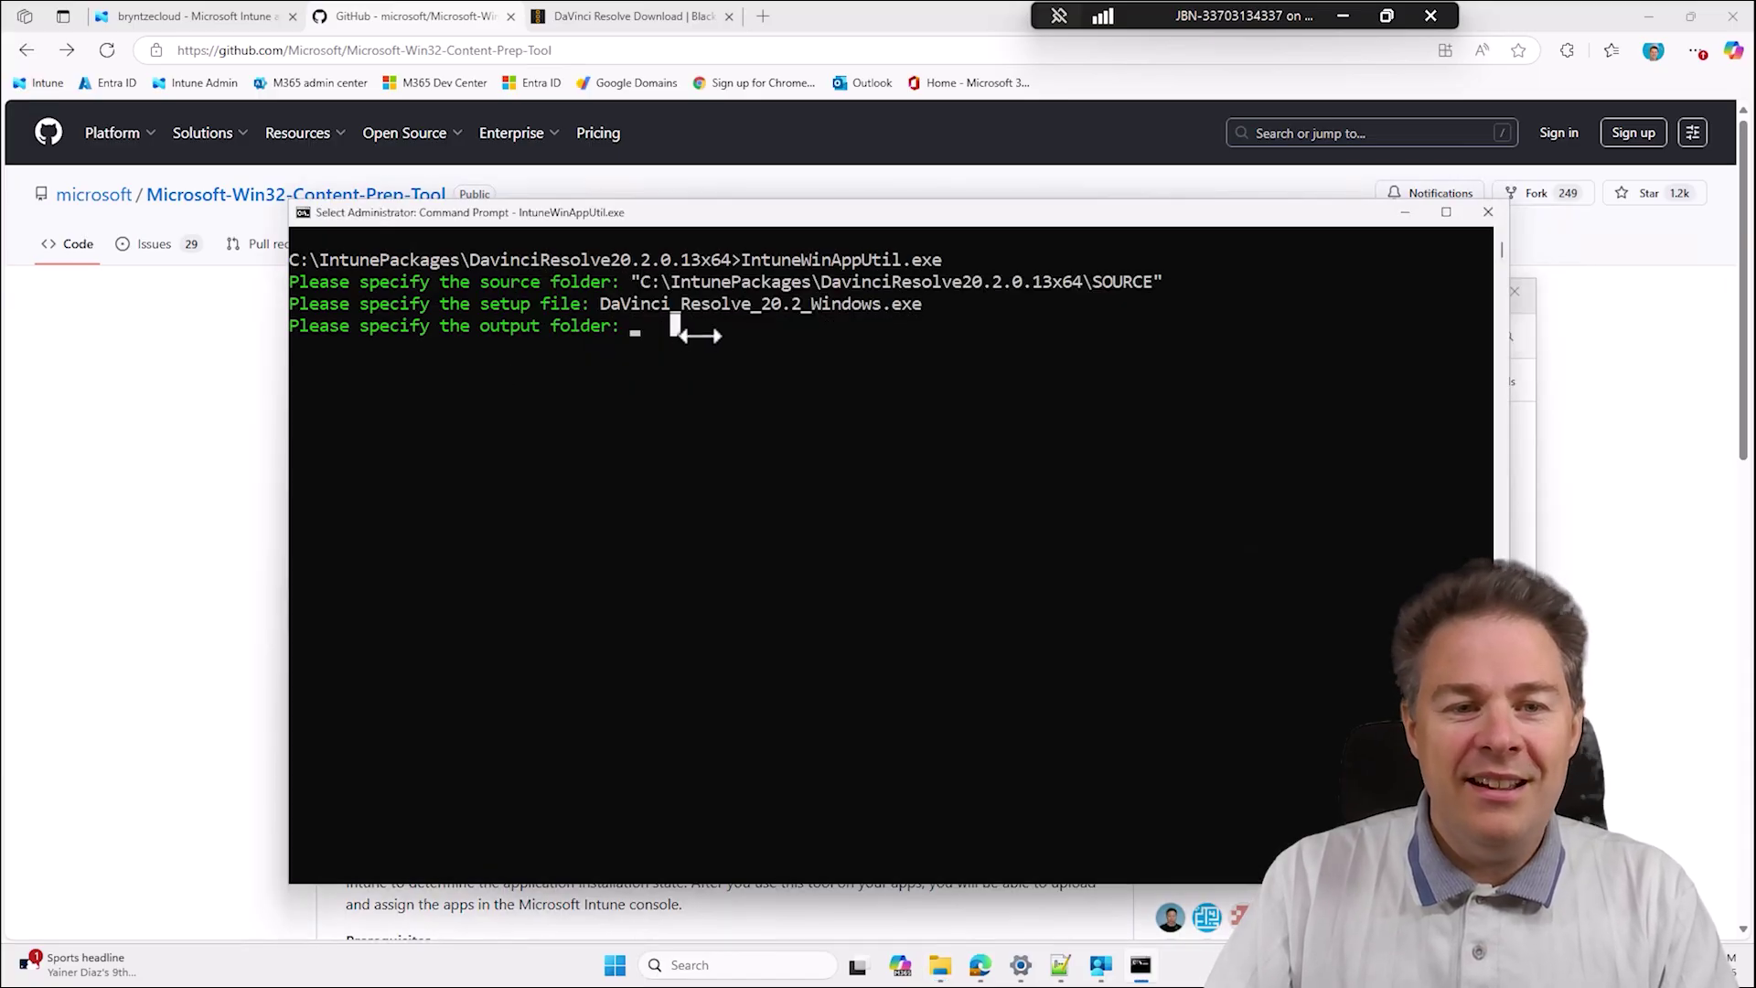
{"action": "key", "text": "ctrl+v"}
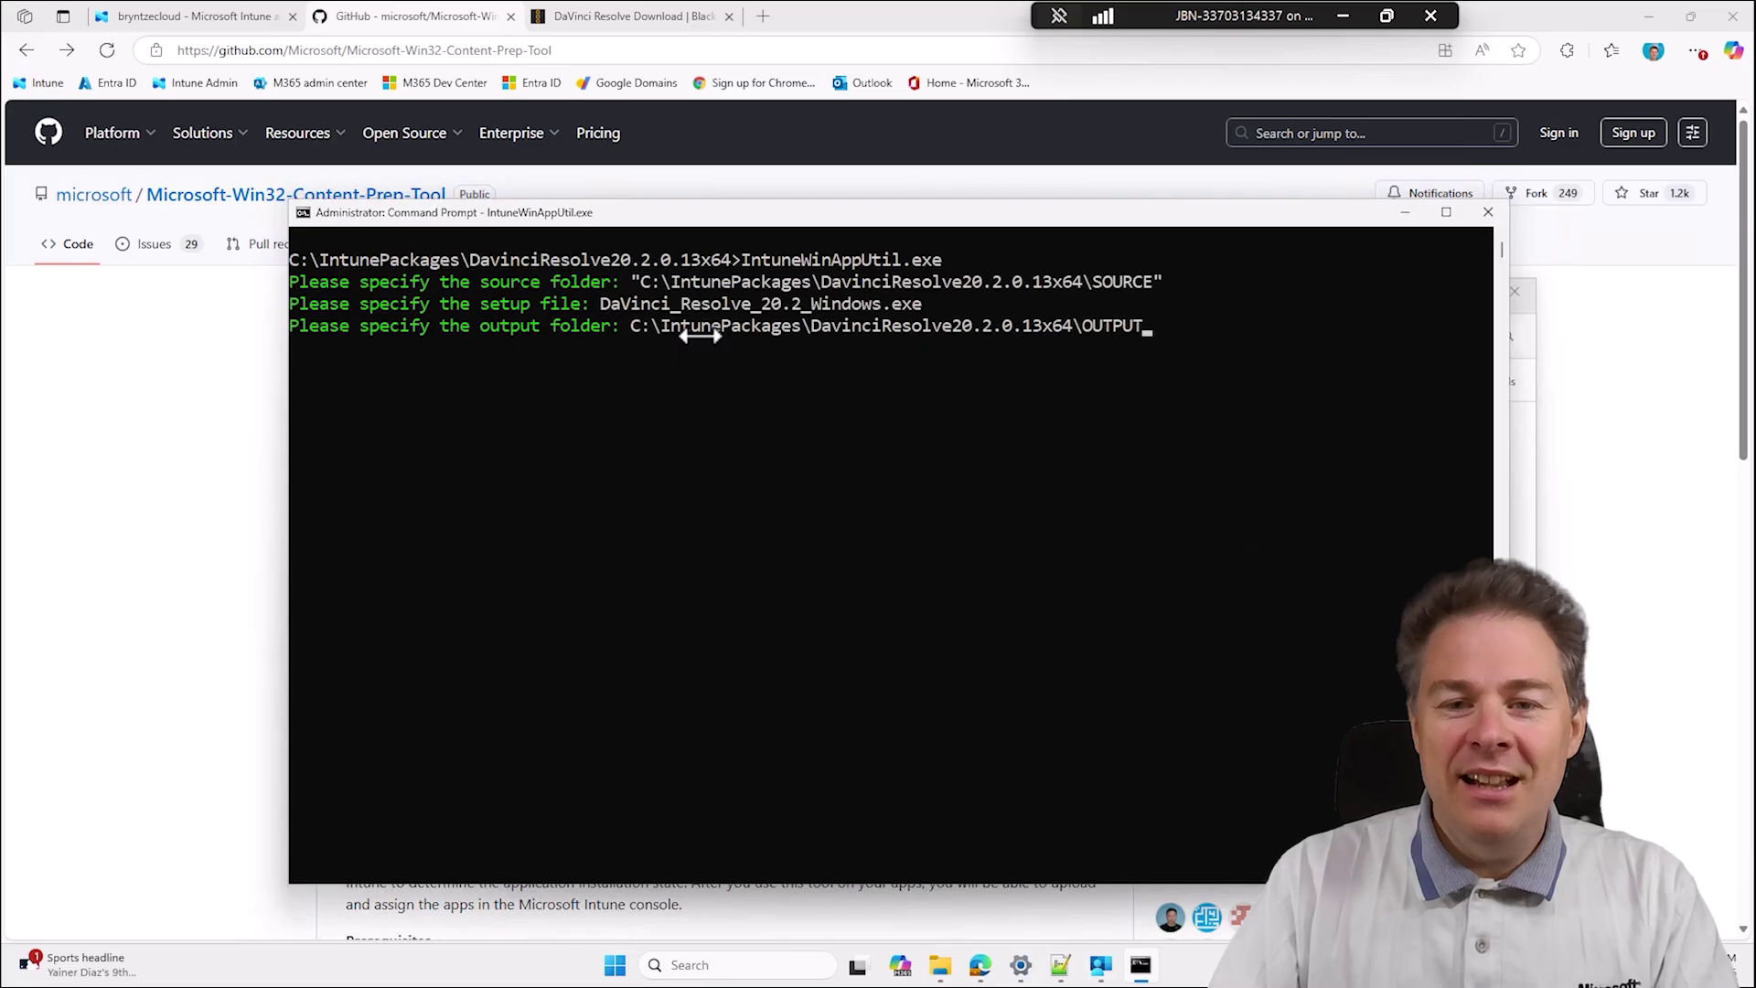
{"action": "key", "text": "Return"}
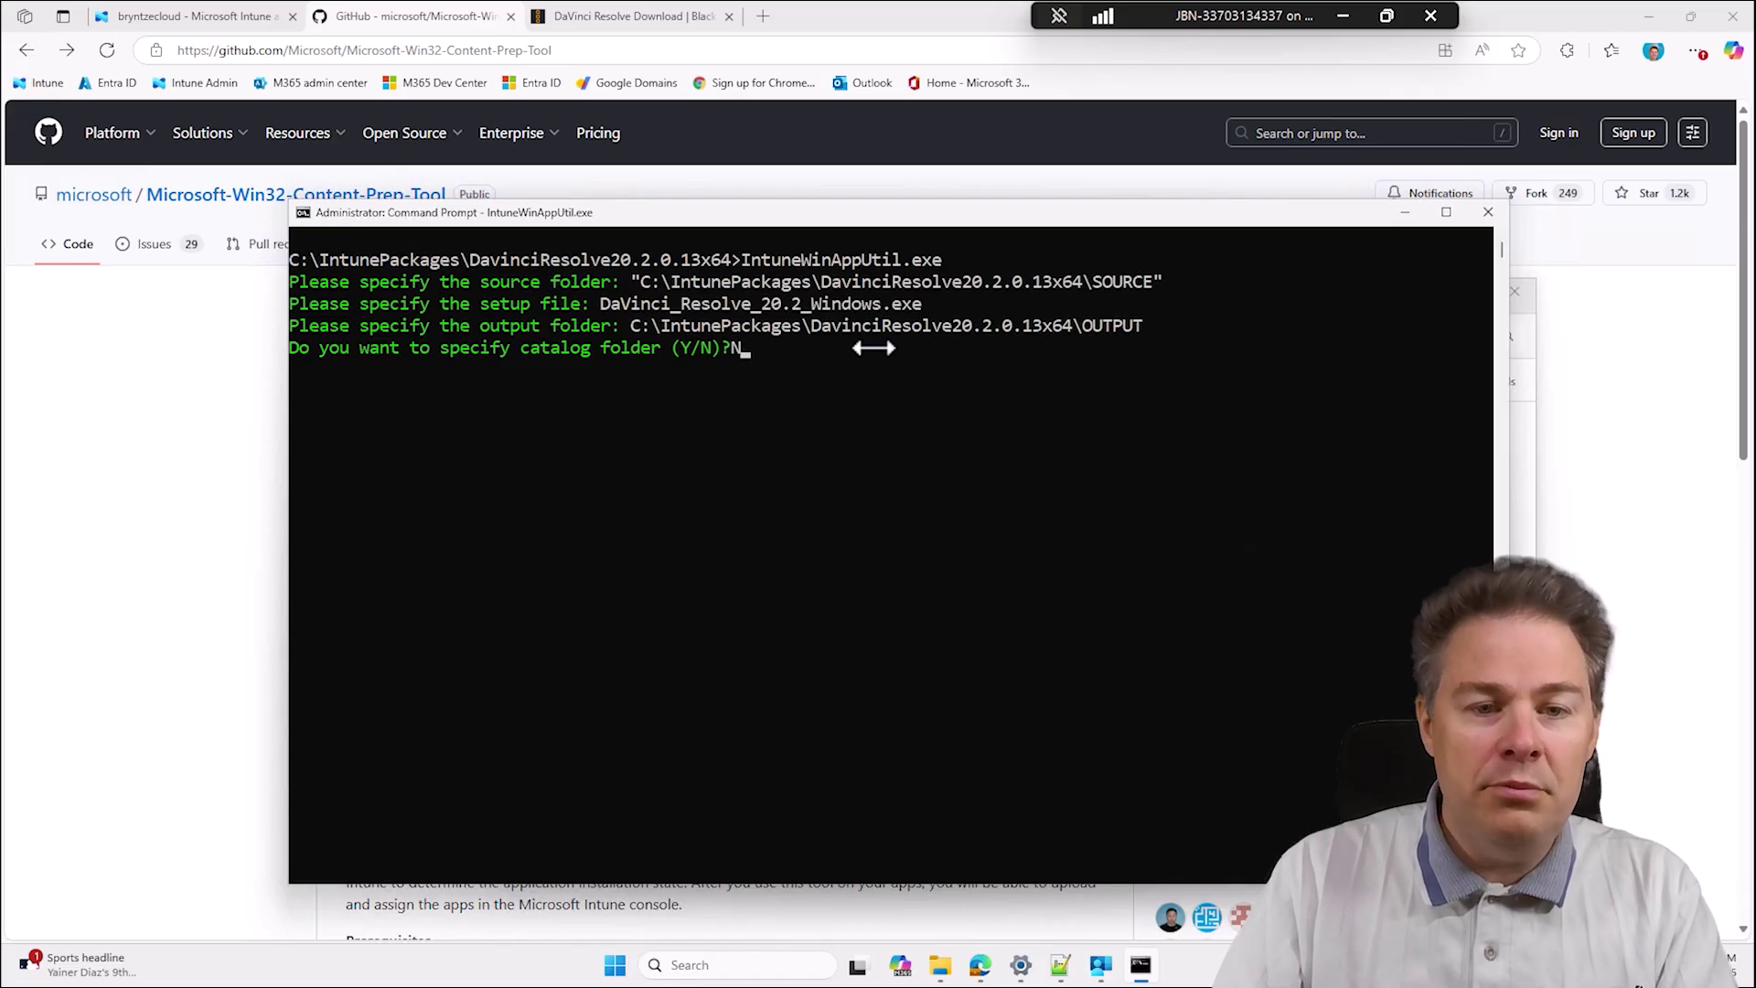
{"action": "key", "text": "Return"}
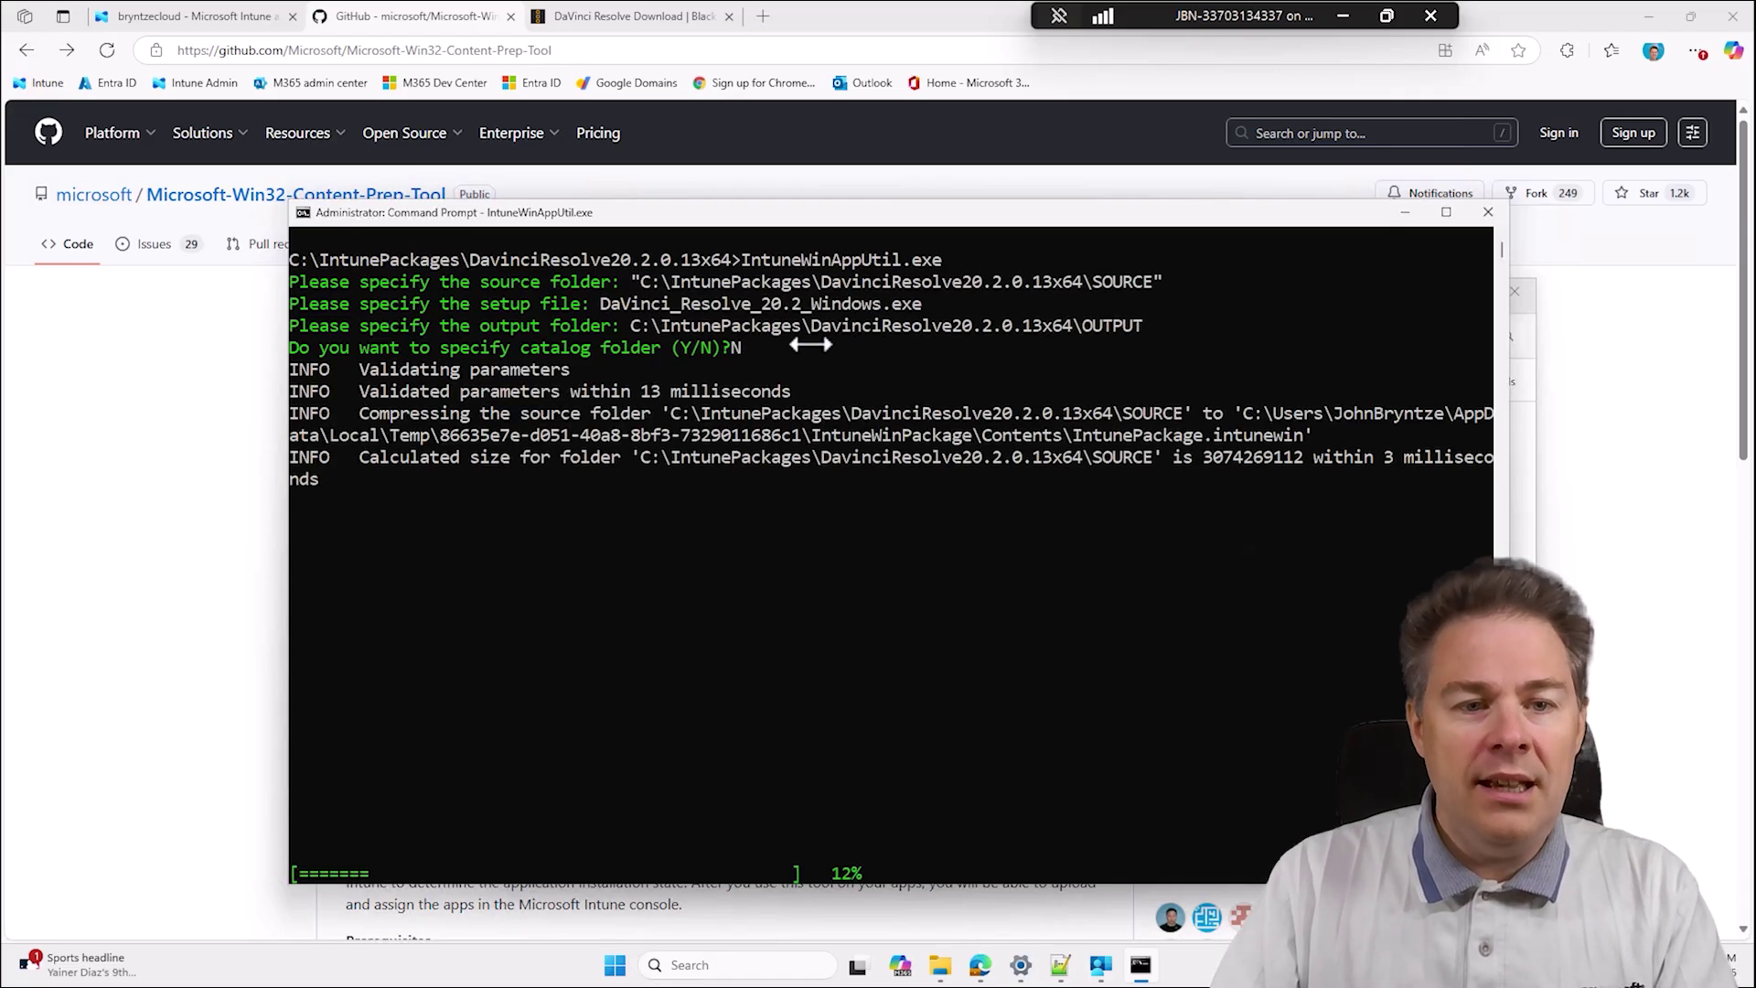
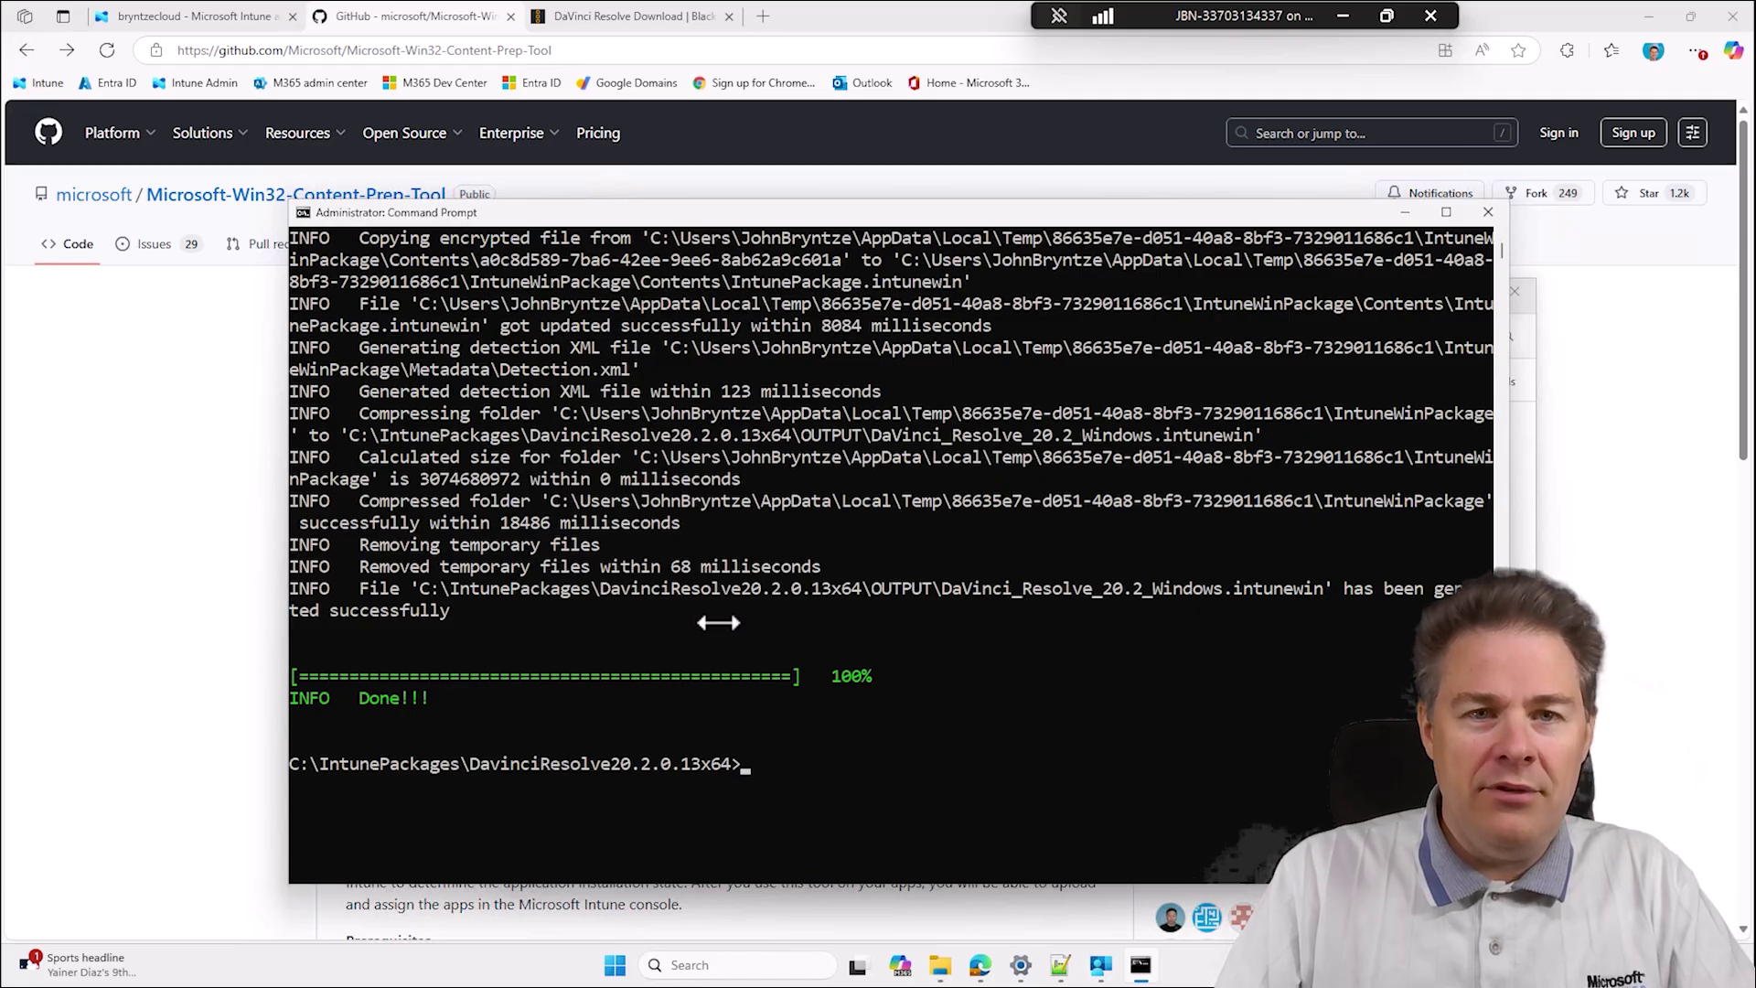
Bring the browser back in front of Command Prompt and open a new blank tab.
{"action": "left_click", "coordinate": [769, 20]}
{"action": "left_click", "coordinate": [764, 19]}
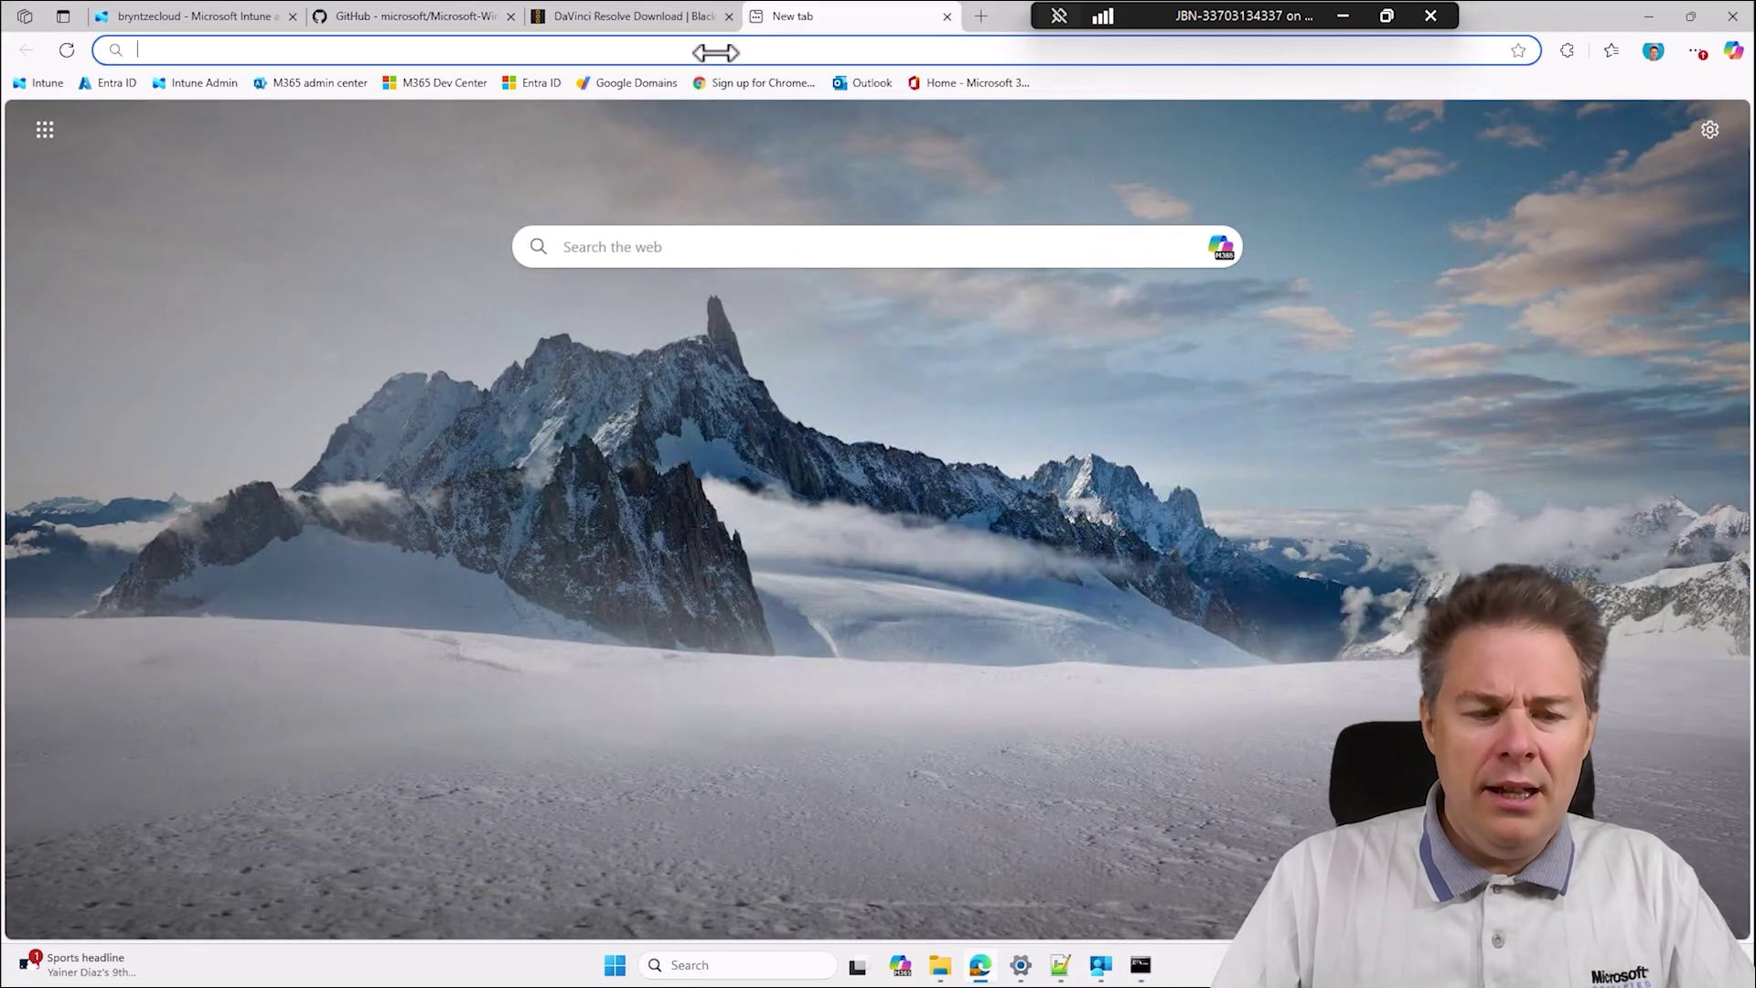
Google 'Intunewin size limit' to confirm the 30 GB per-app limit, then return to Command Prompt.
{"action": "type", "text": "google.com"}
{"action": "key", "text": "Return"}
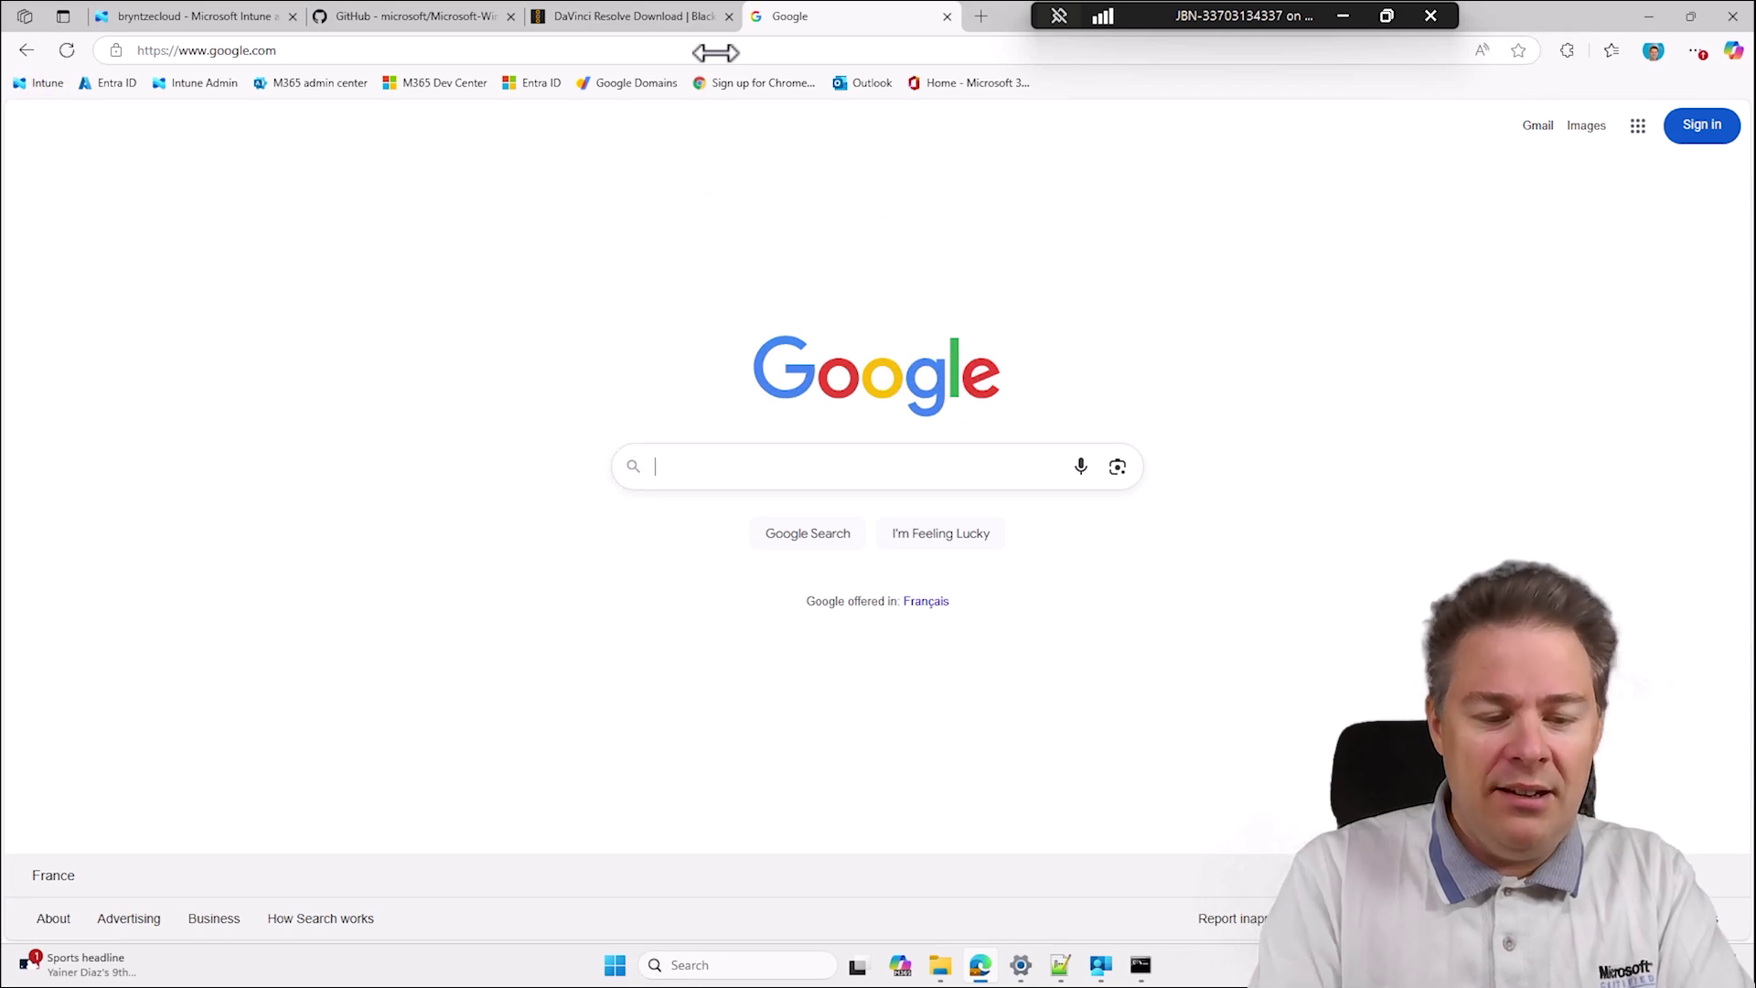
{"action": "type", "text": "Intunewin"}
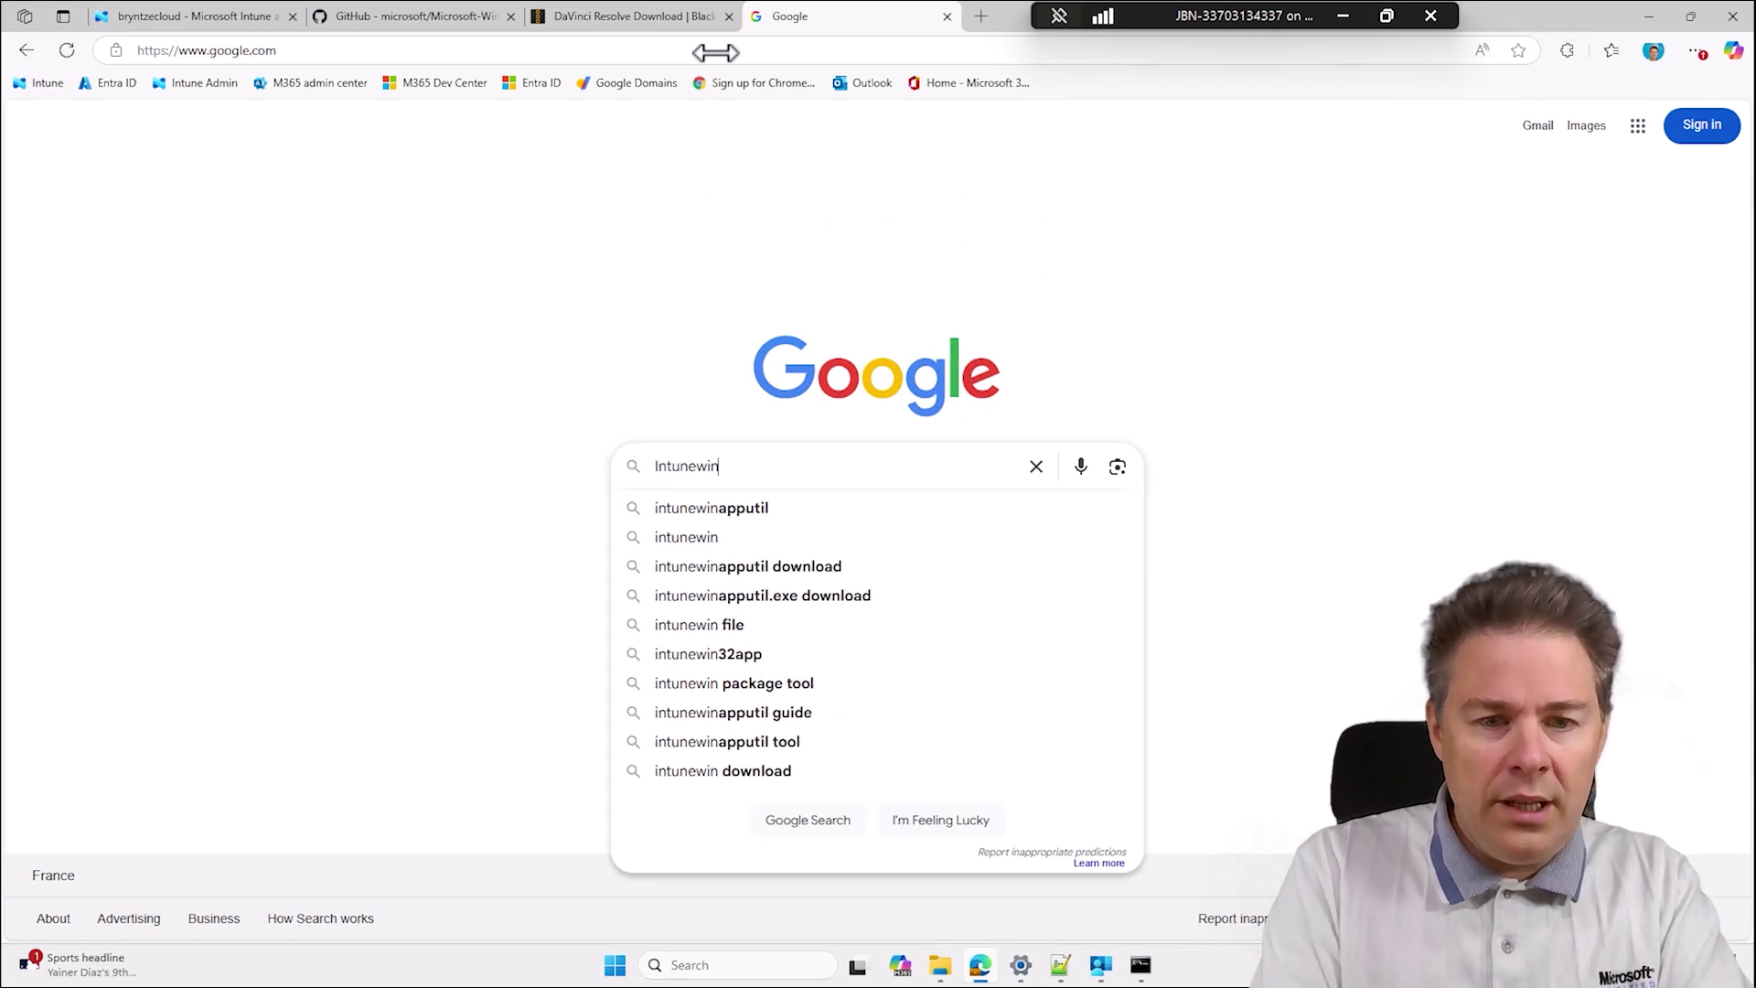
{"action": "type", "text": " size limit"}
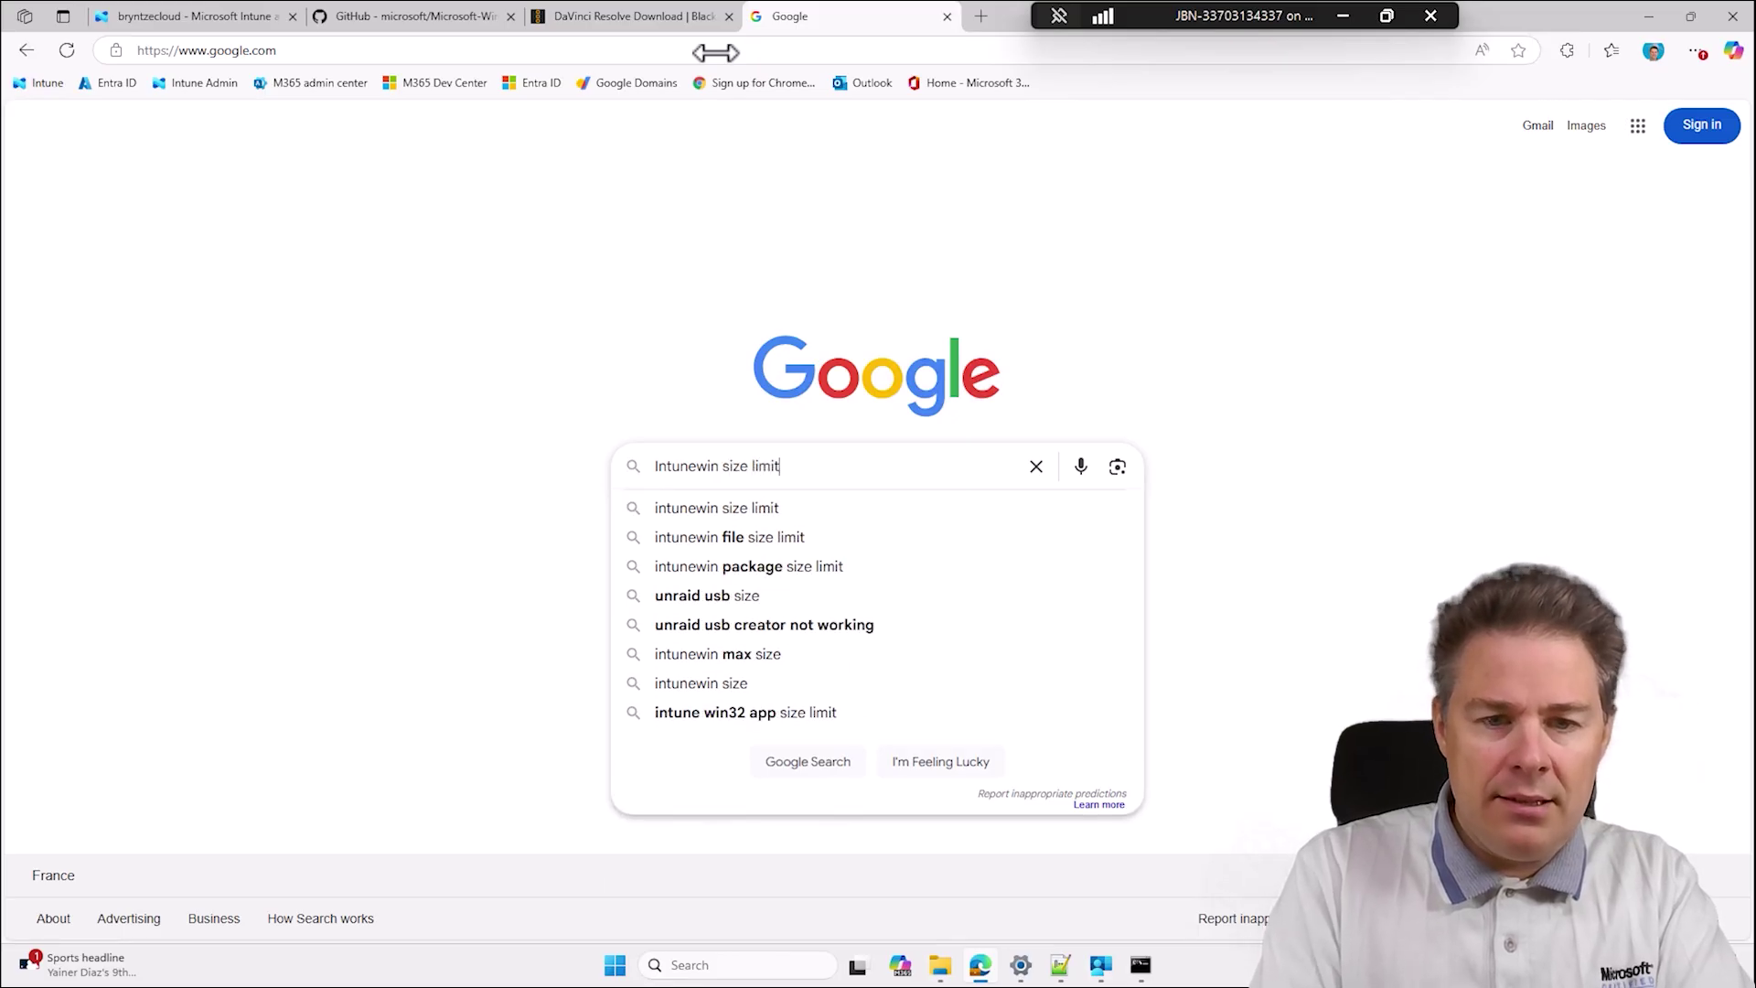
{"action": "key", "text": "Return"}
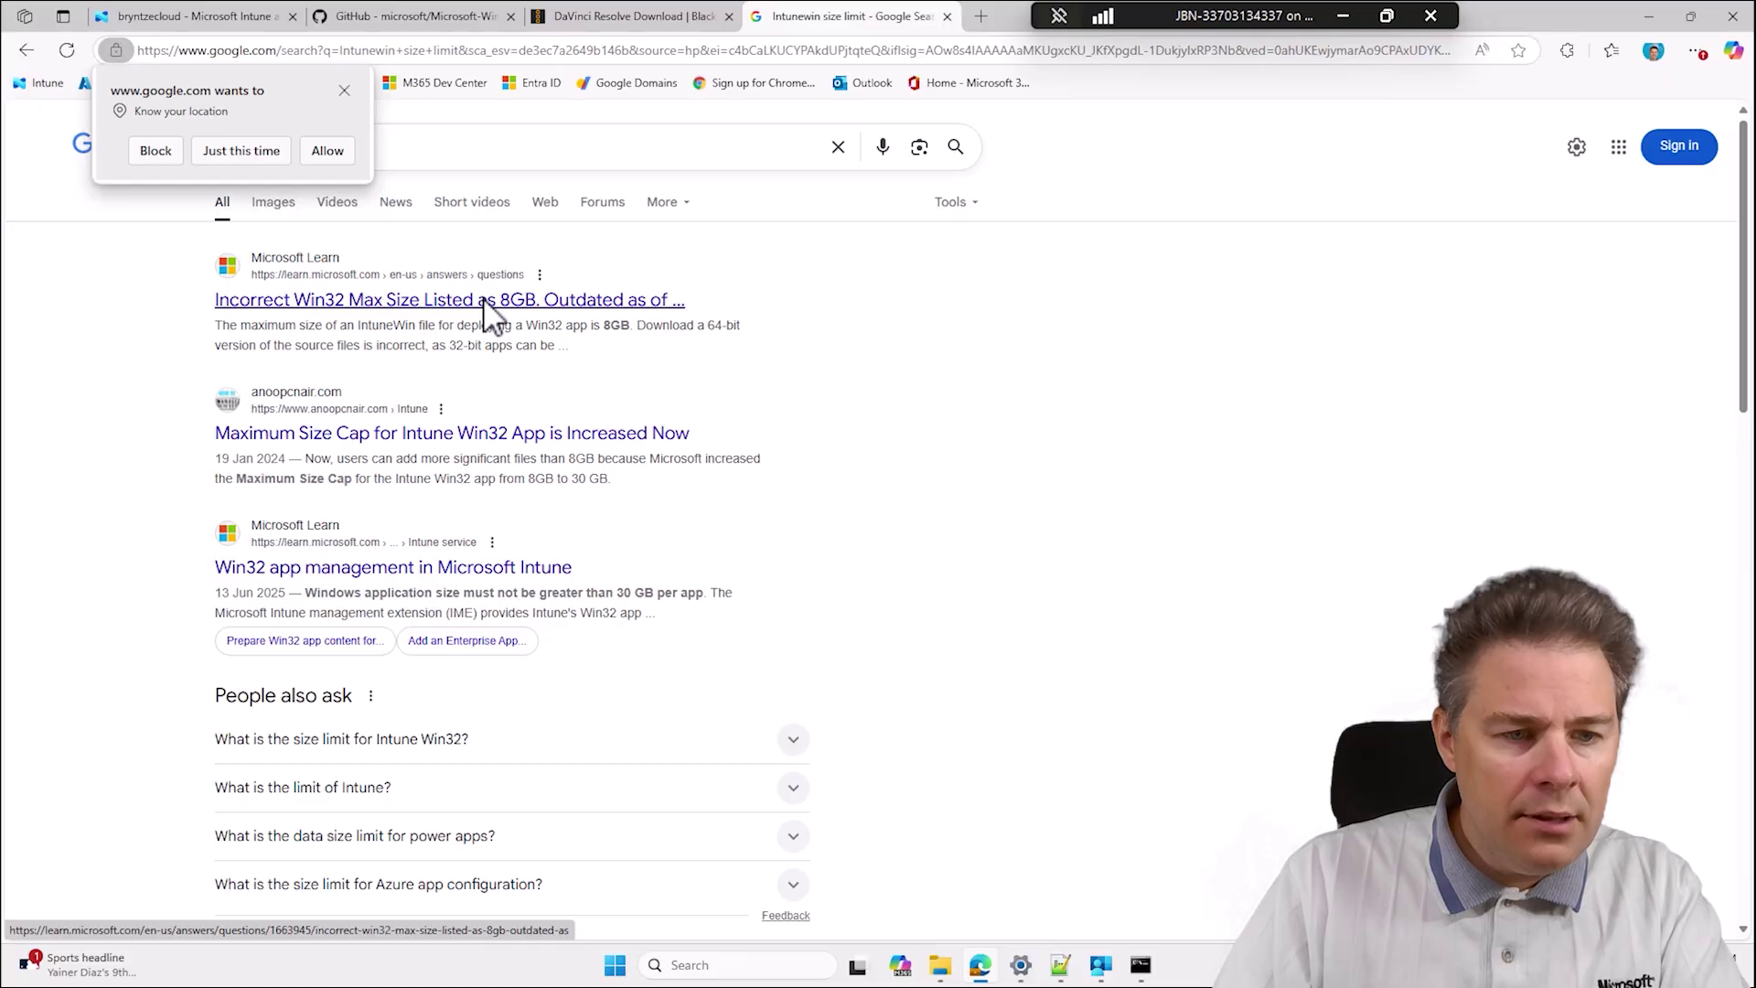
{"action": "left_click", "coordinate": [480, 742]}
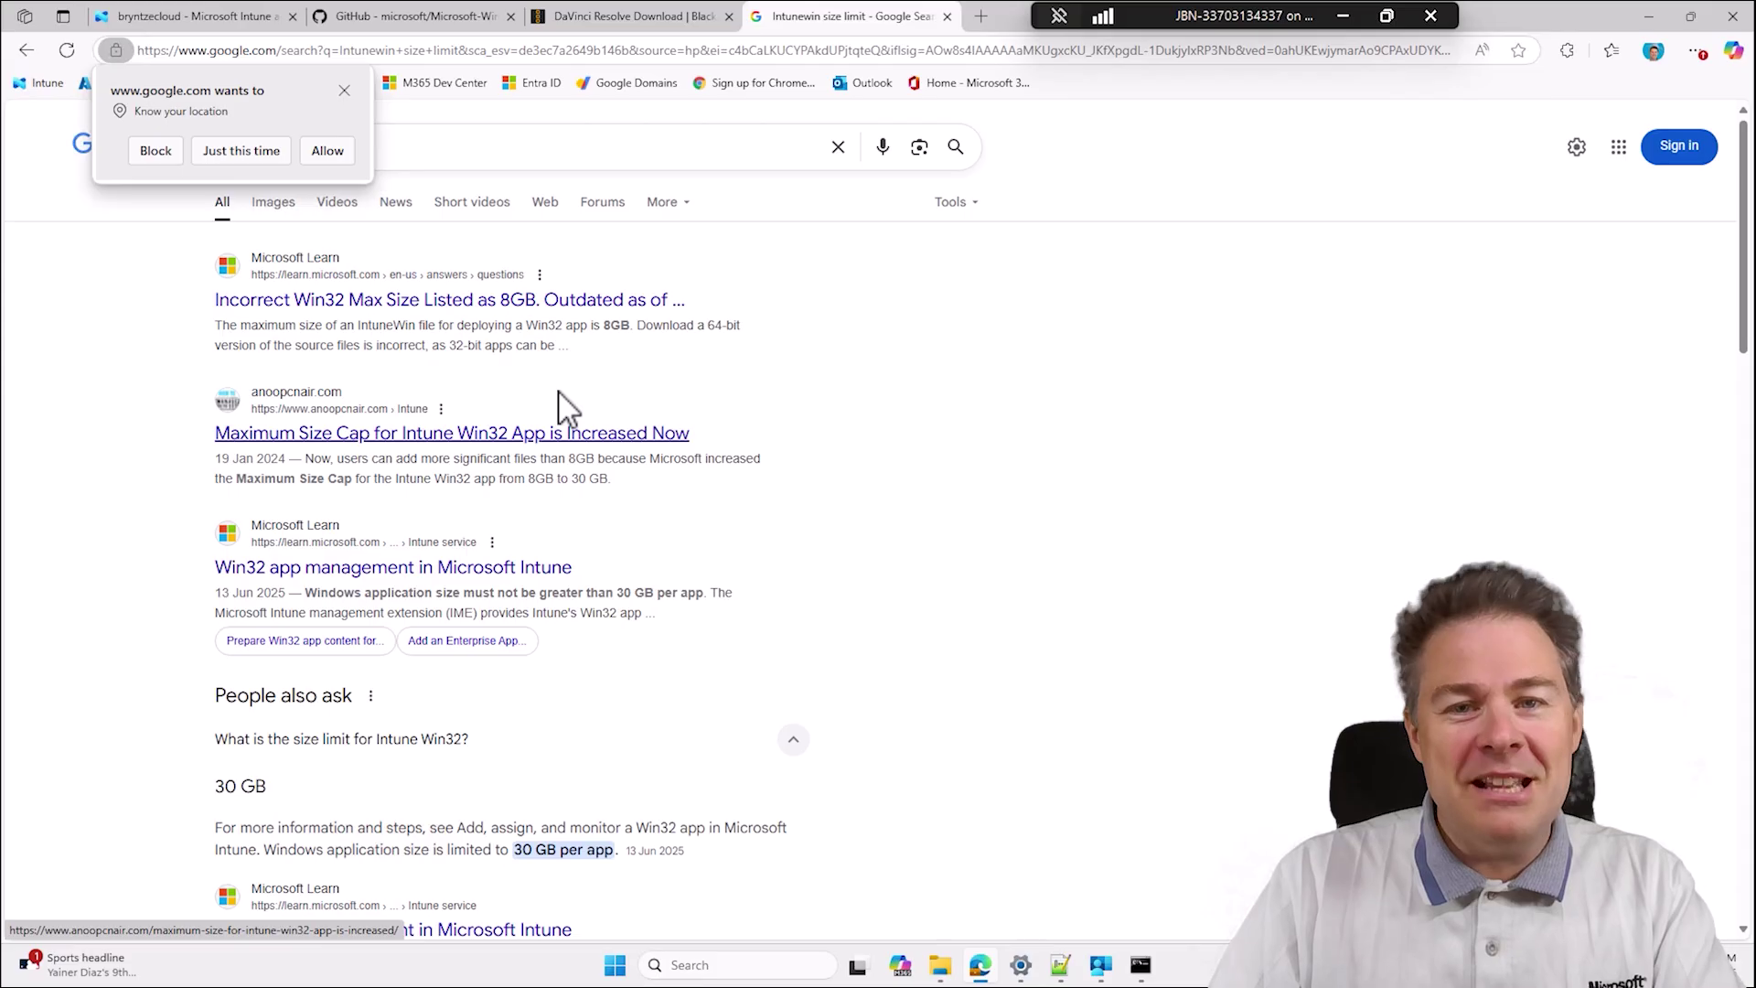
{"action": "left_click", "coordinate": [344, 90]}
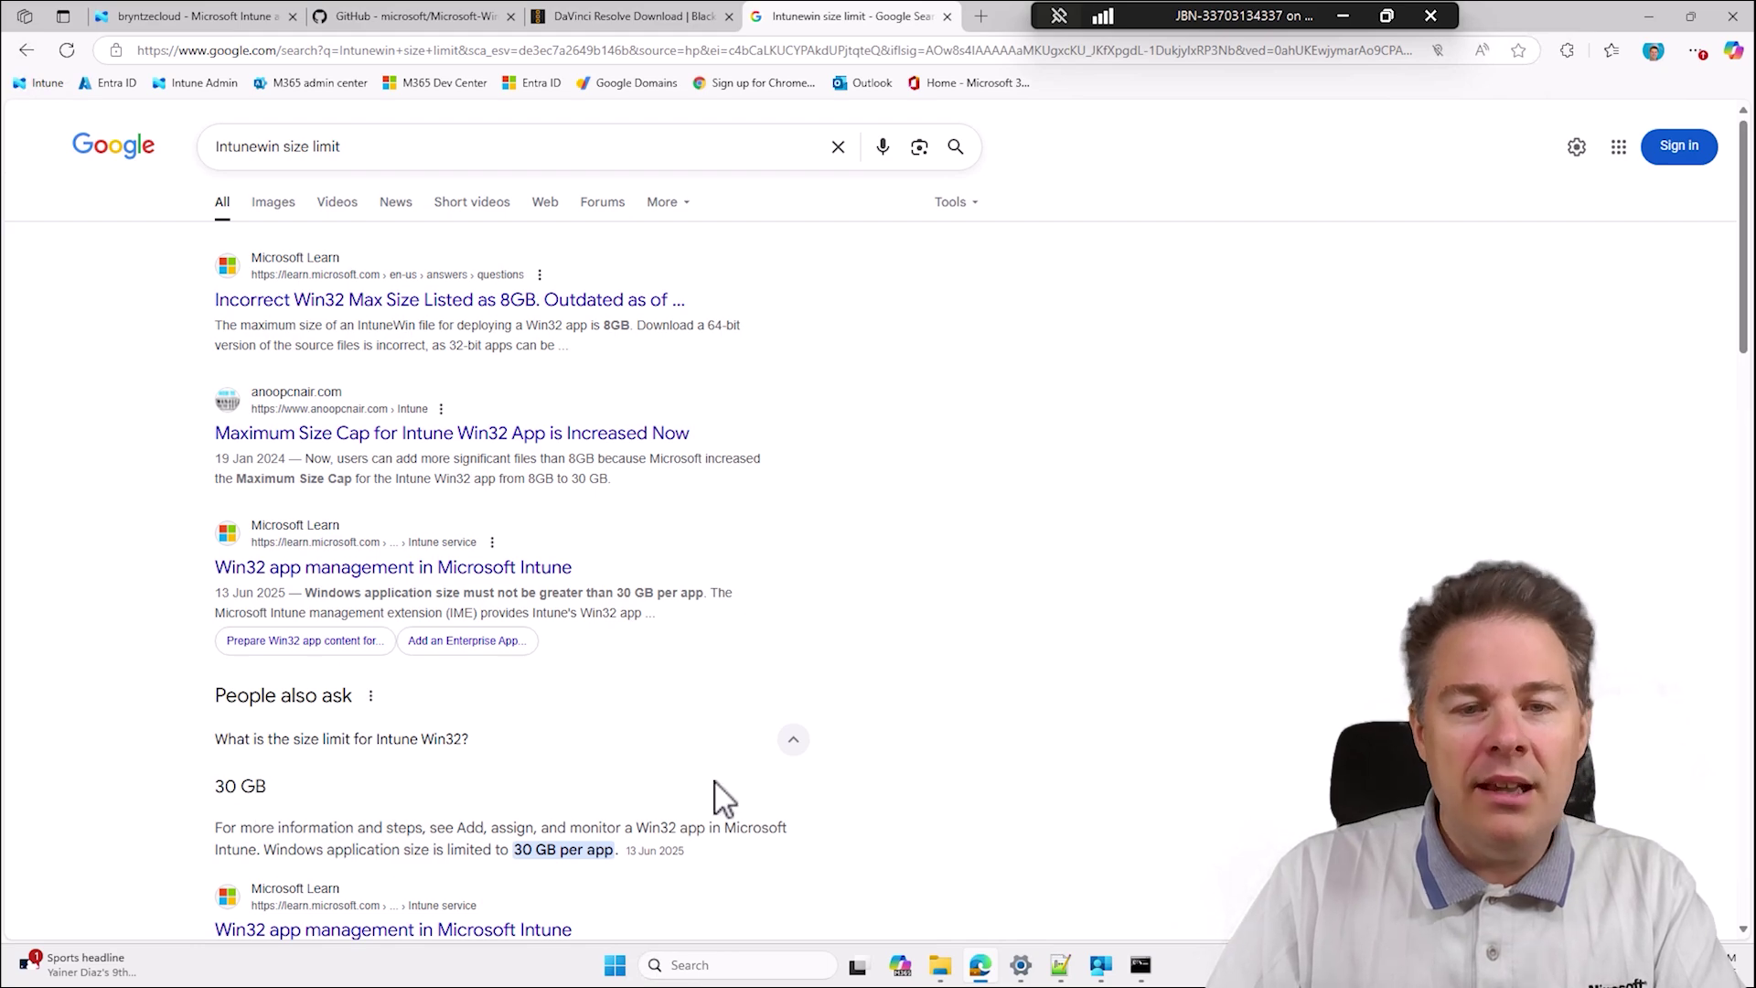
{"action": "left_click", "coordinate": [948, 16]}
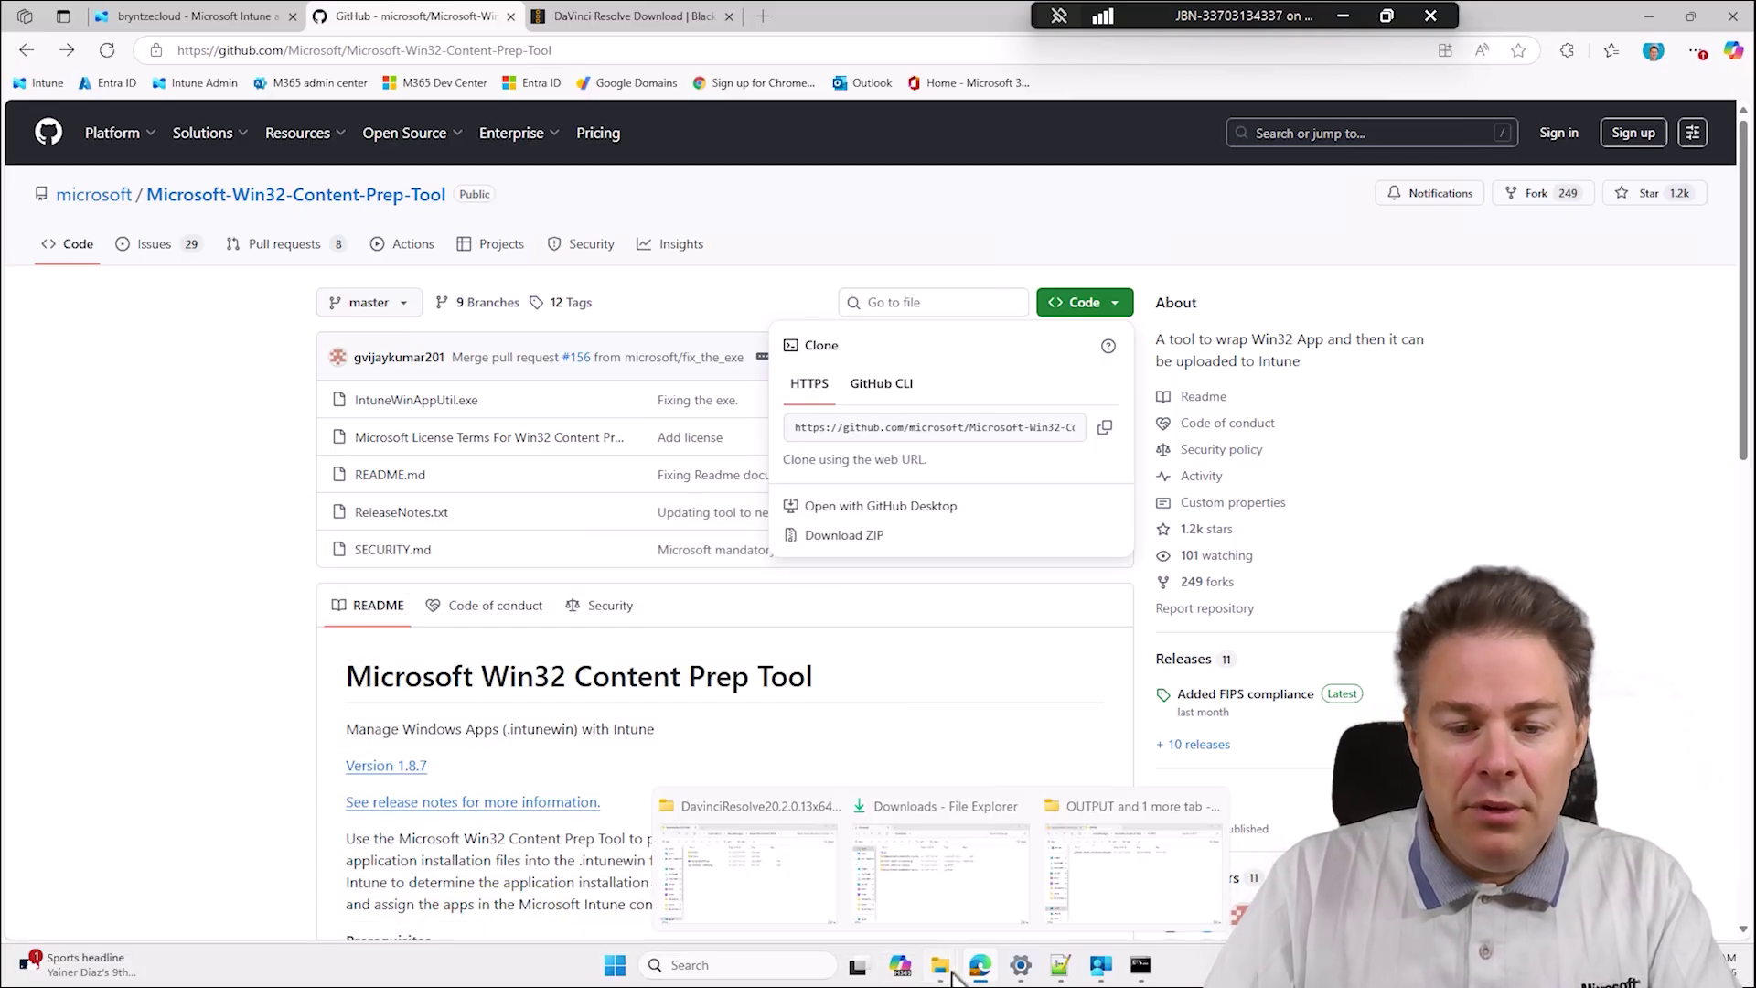
{"action": "left_click", "coordinate": [1142, 969]}
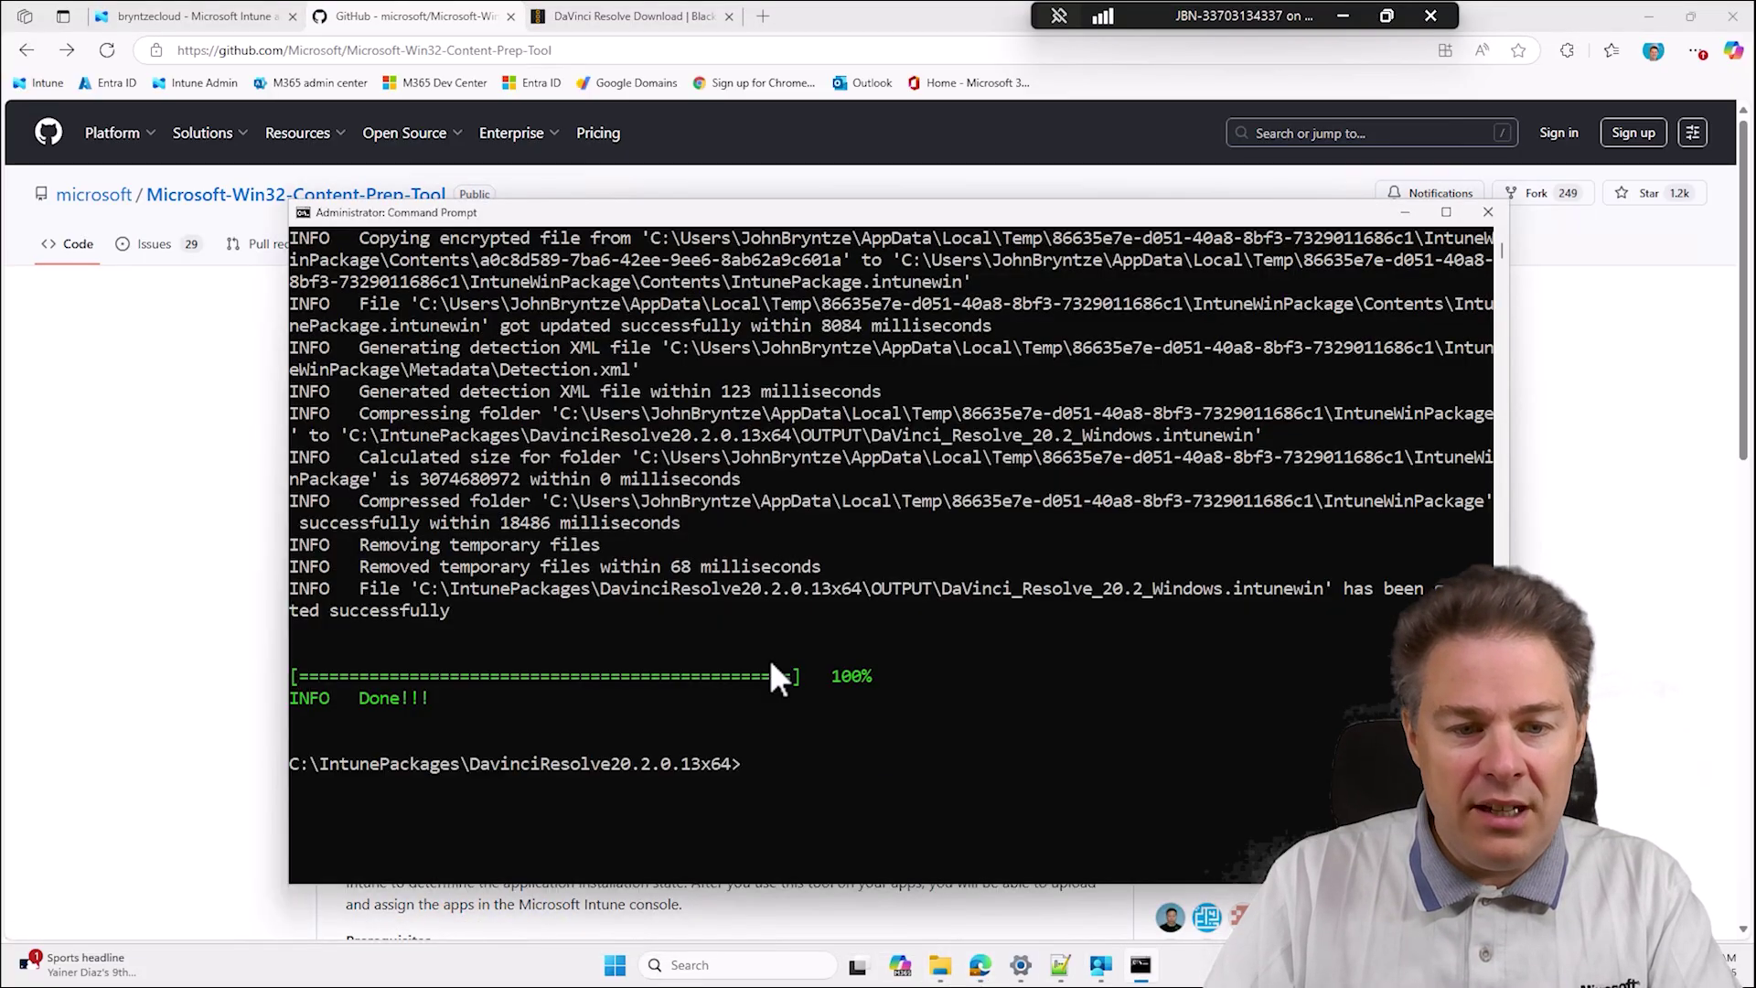
Check the 2.86 GB DaVinci_Resolve_20.2_Windows.intunewin in OUTPUT, widening the Name column to show it fully.
{"action": "mouse_move", "coordinate": [942, 971]}
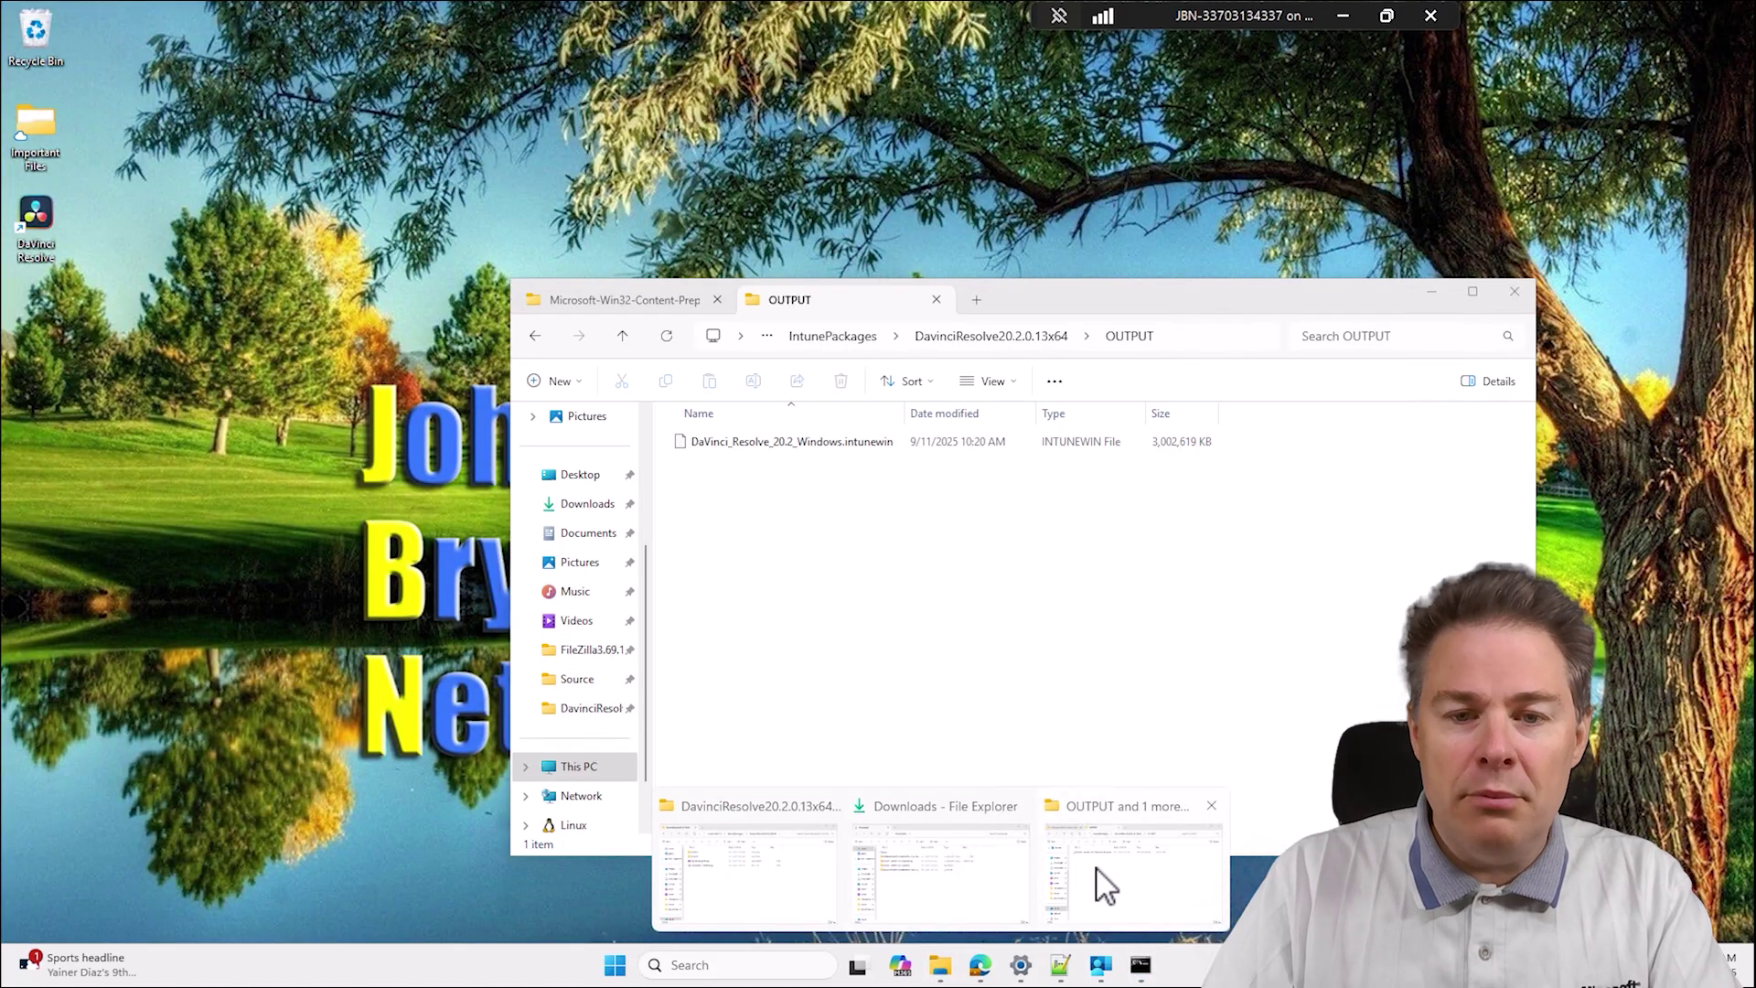
{"action": "left_click", "coordinate": [1097, 869]}
{"action": "key", "text": "alt+d"}
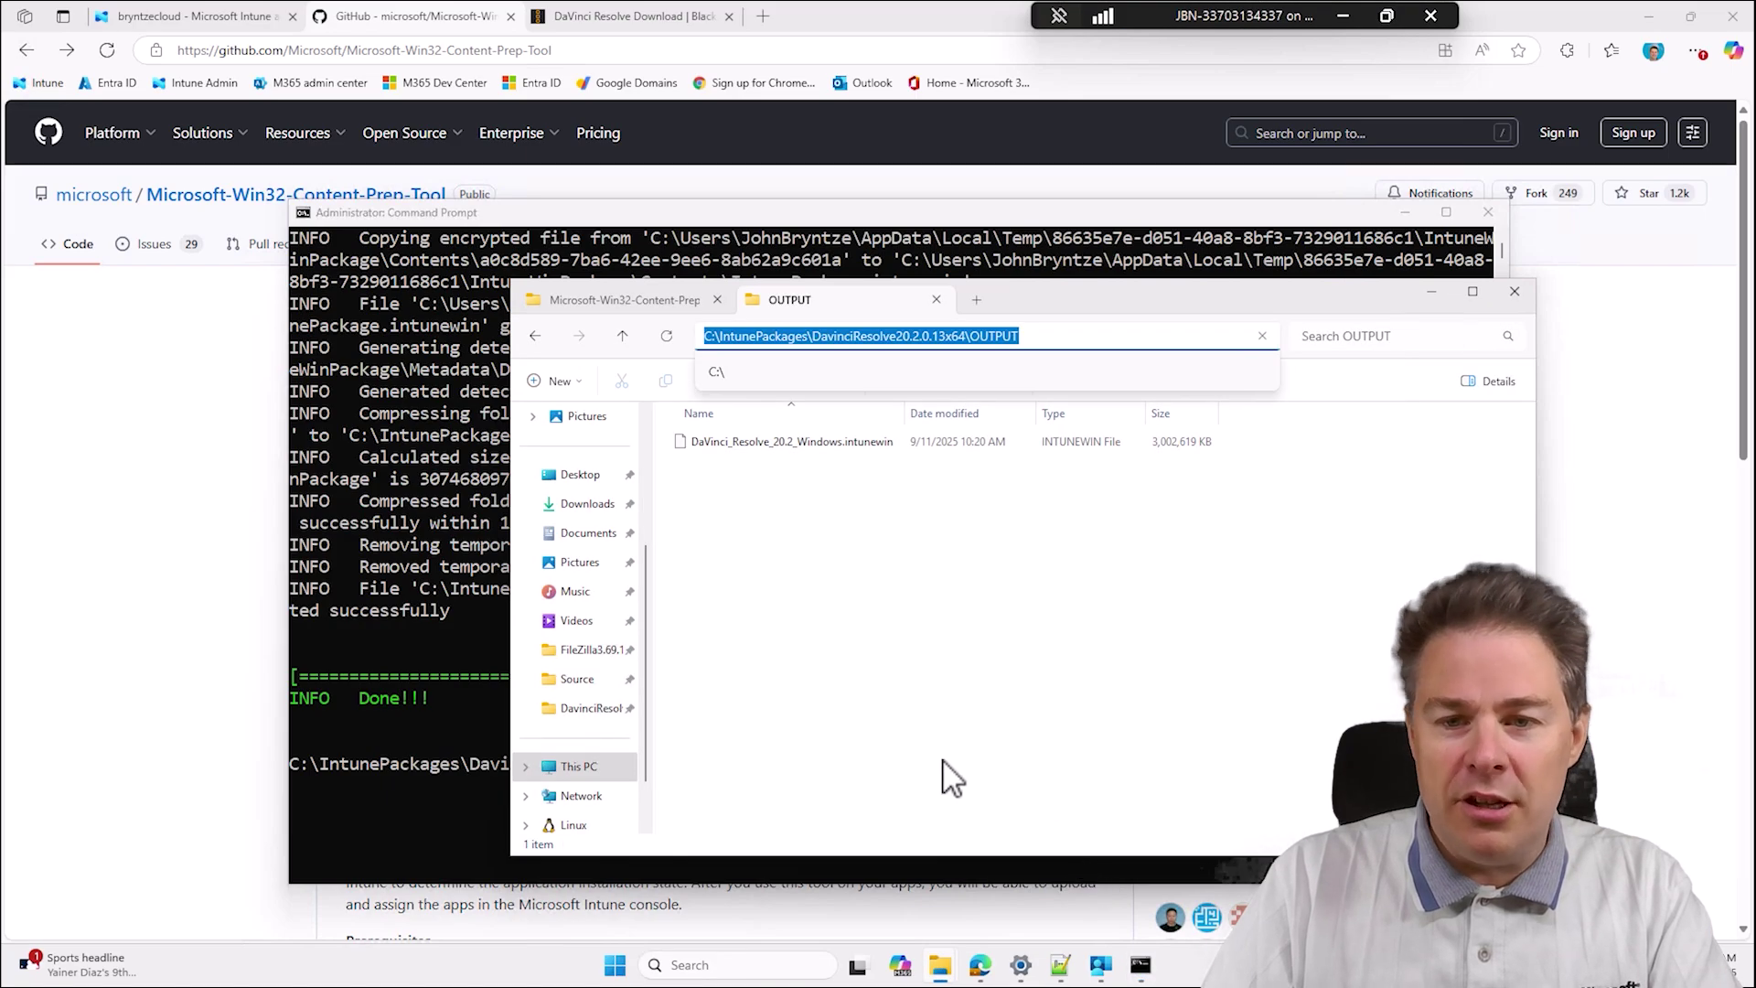
{"action": "left_click", "coordinate": [810, 444]}
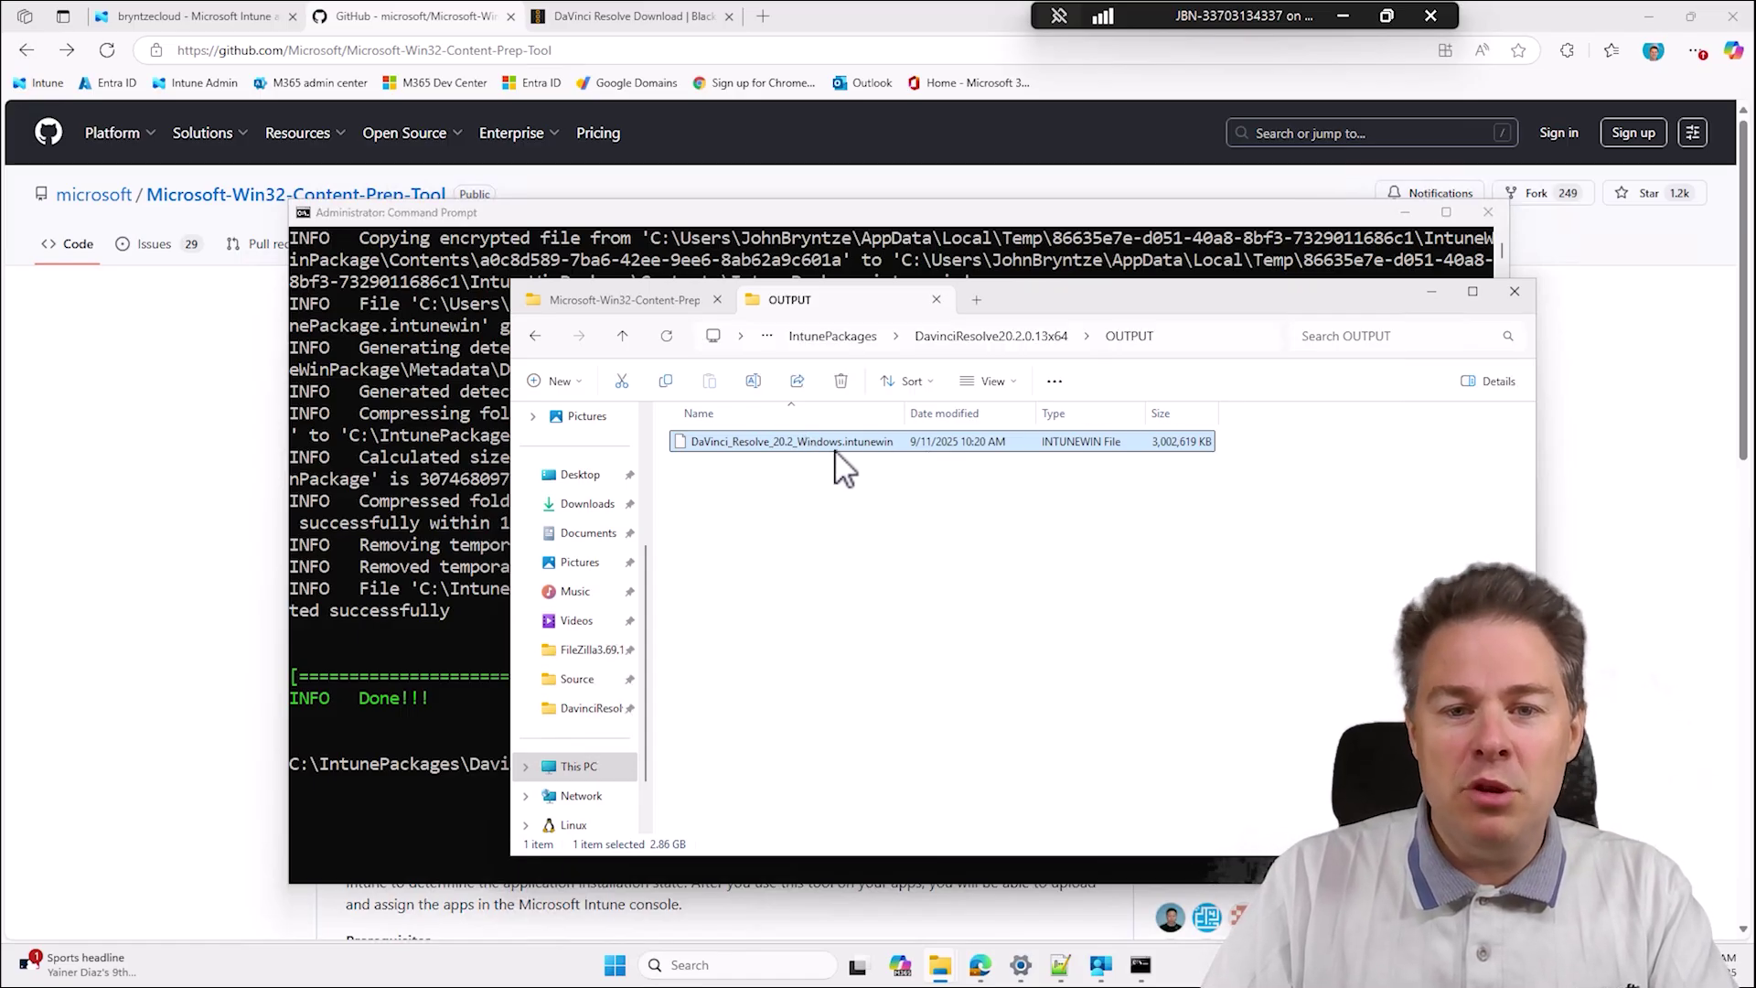
{"action": "left_click_drag", "start_coordinate": [911, 410], "coordinate": [975, 412]}
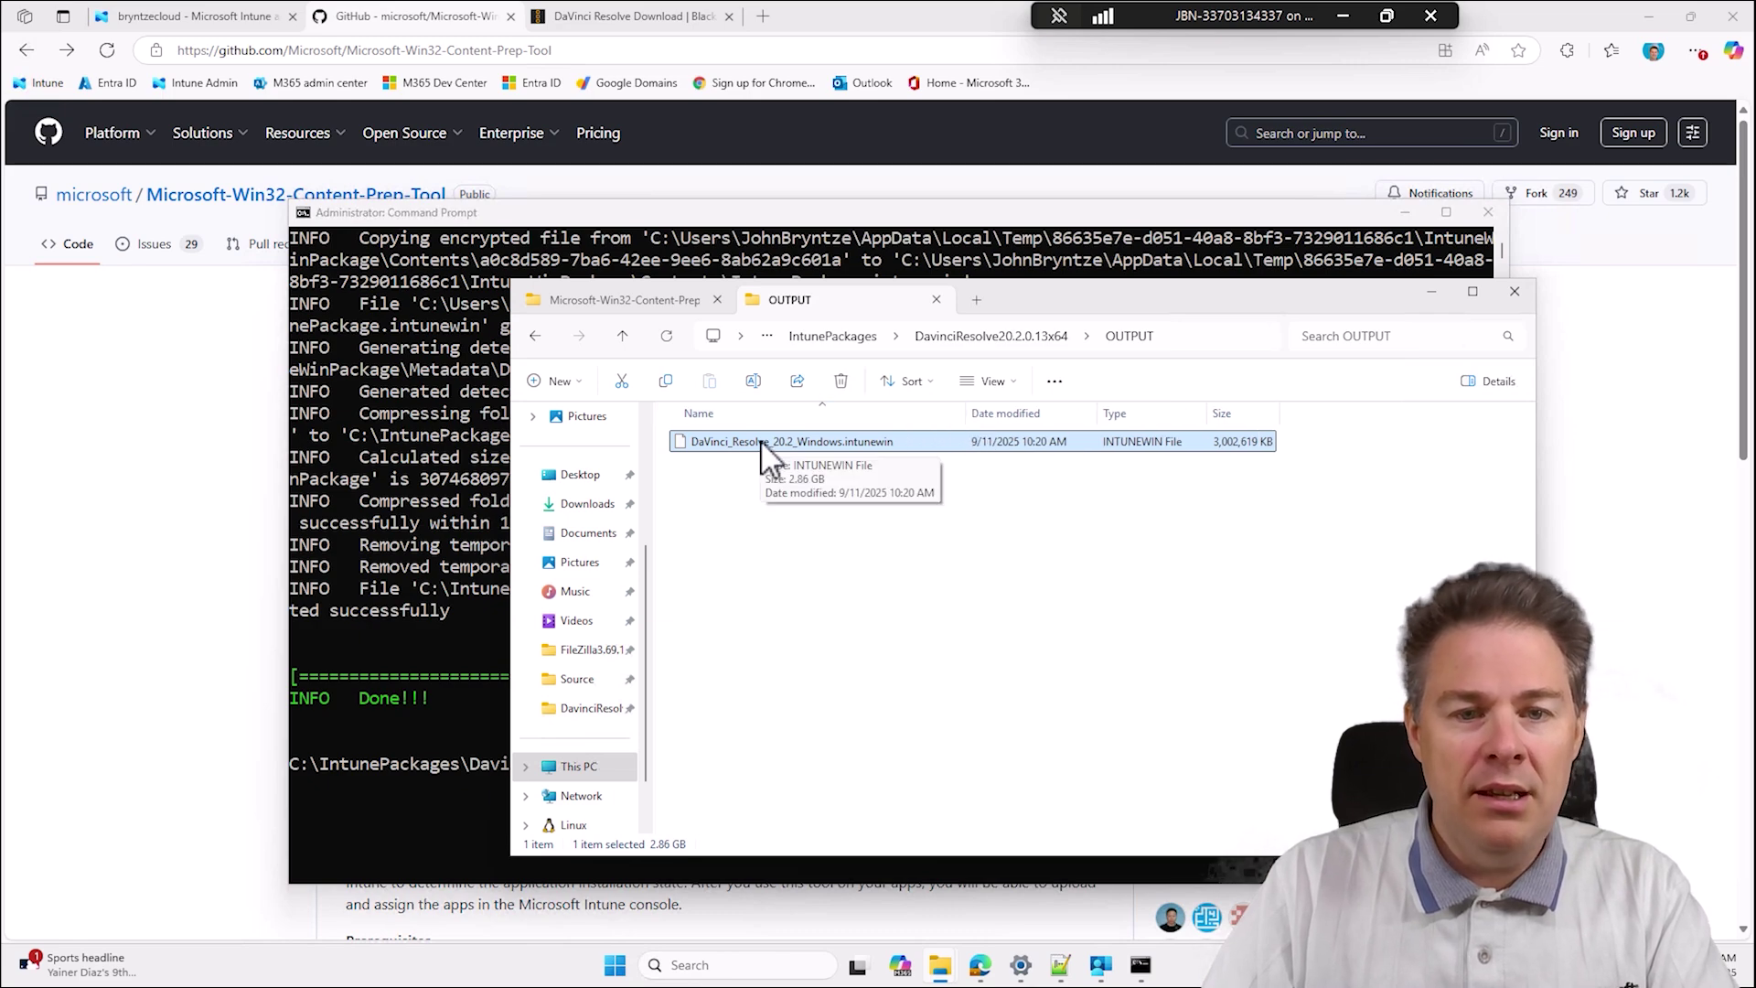
{"action": "left_click", "coordinate": [762, 16]}
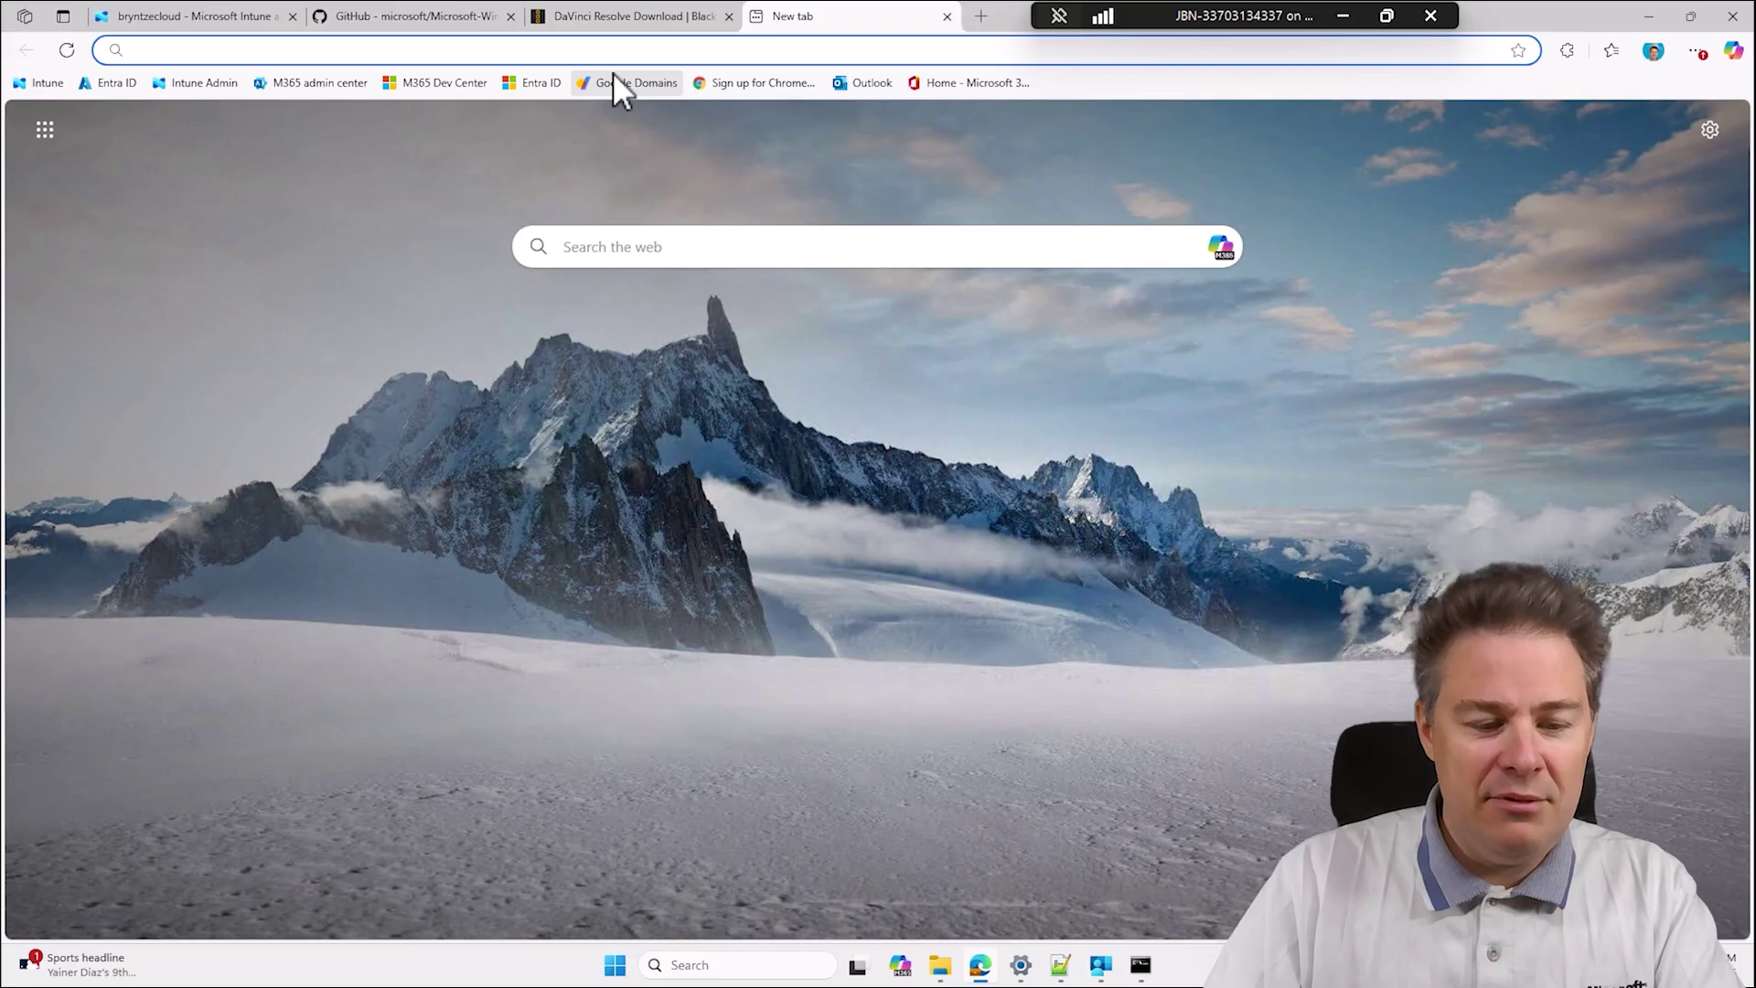
Run a Speedtest by Ookla test, measuring 1317.96 Mbps download with 7 ms ping.
{"action": "type", "text": "spe"}
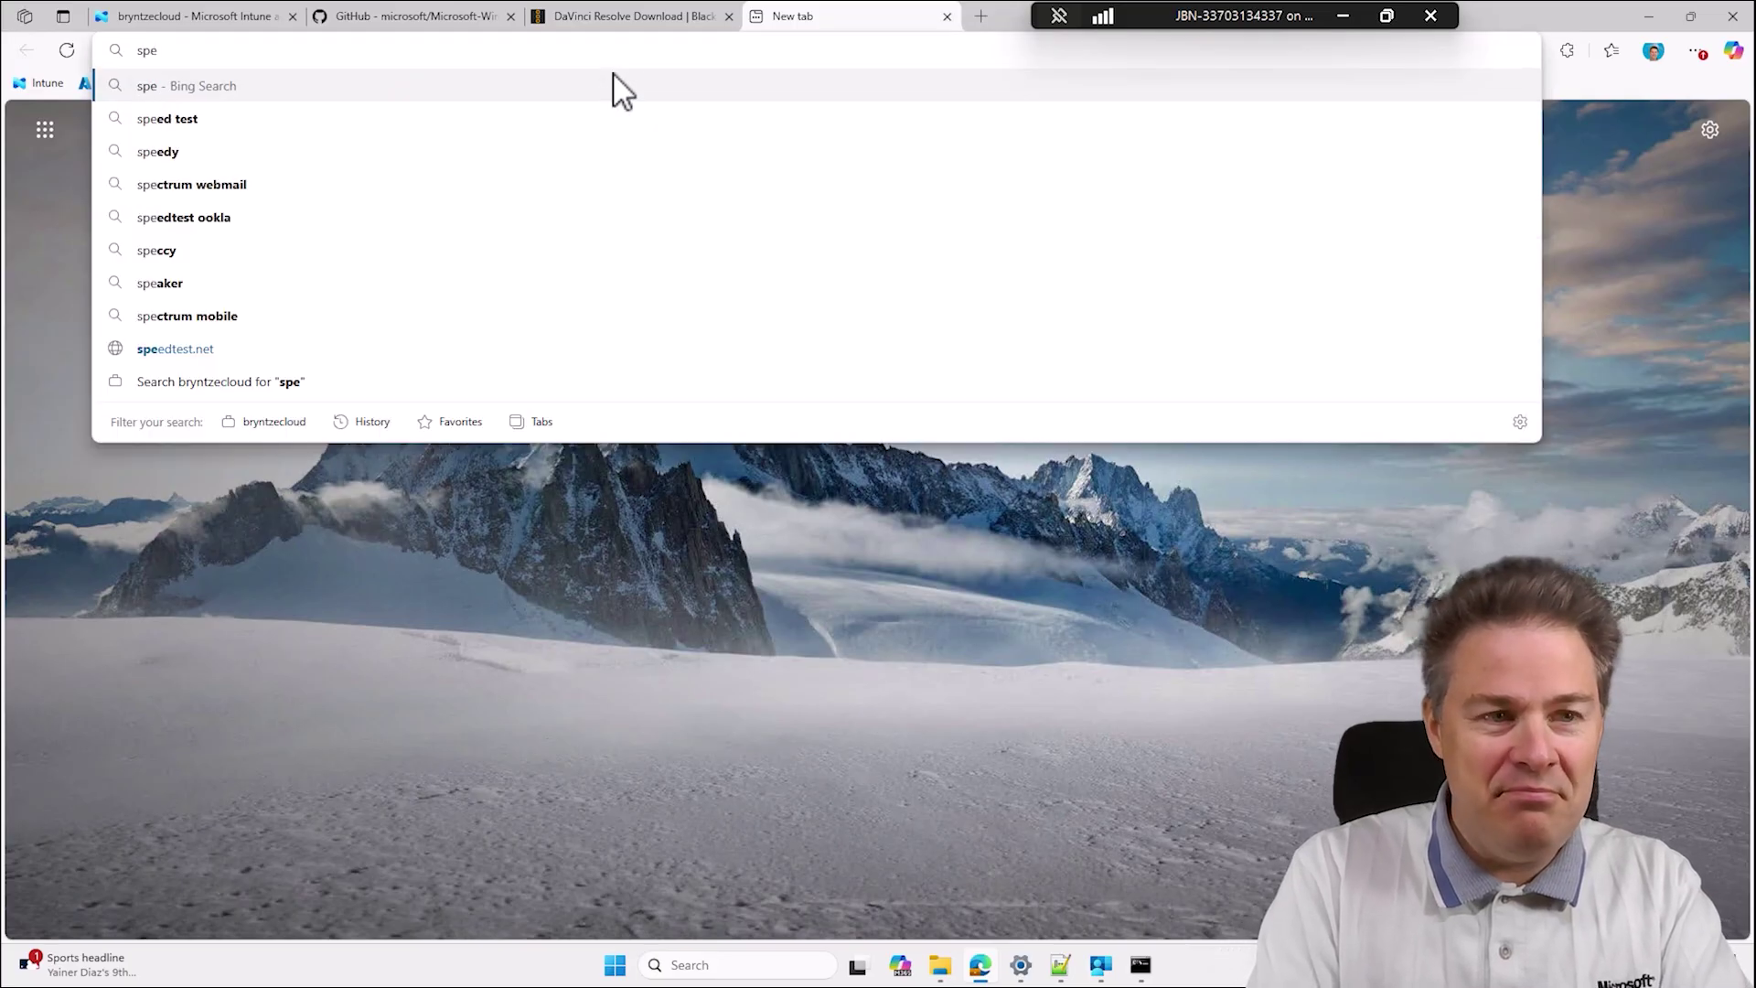
{"action": "type", "text": "ed"}
{"action": "key", "text": "Return"}
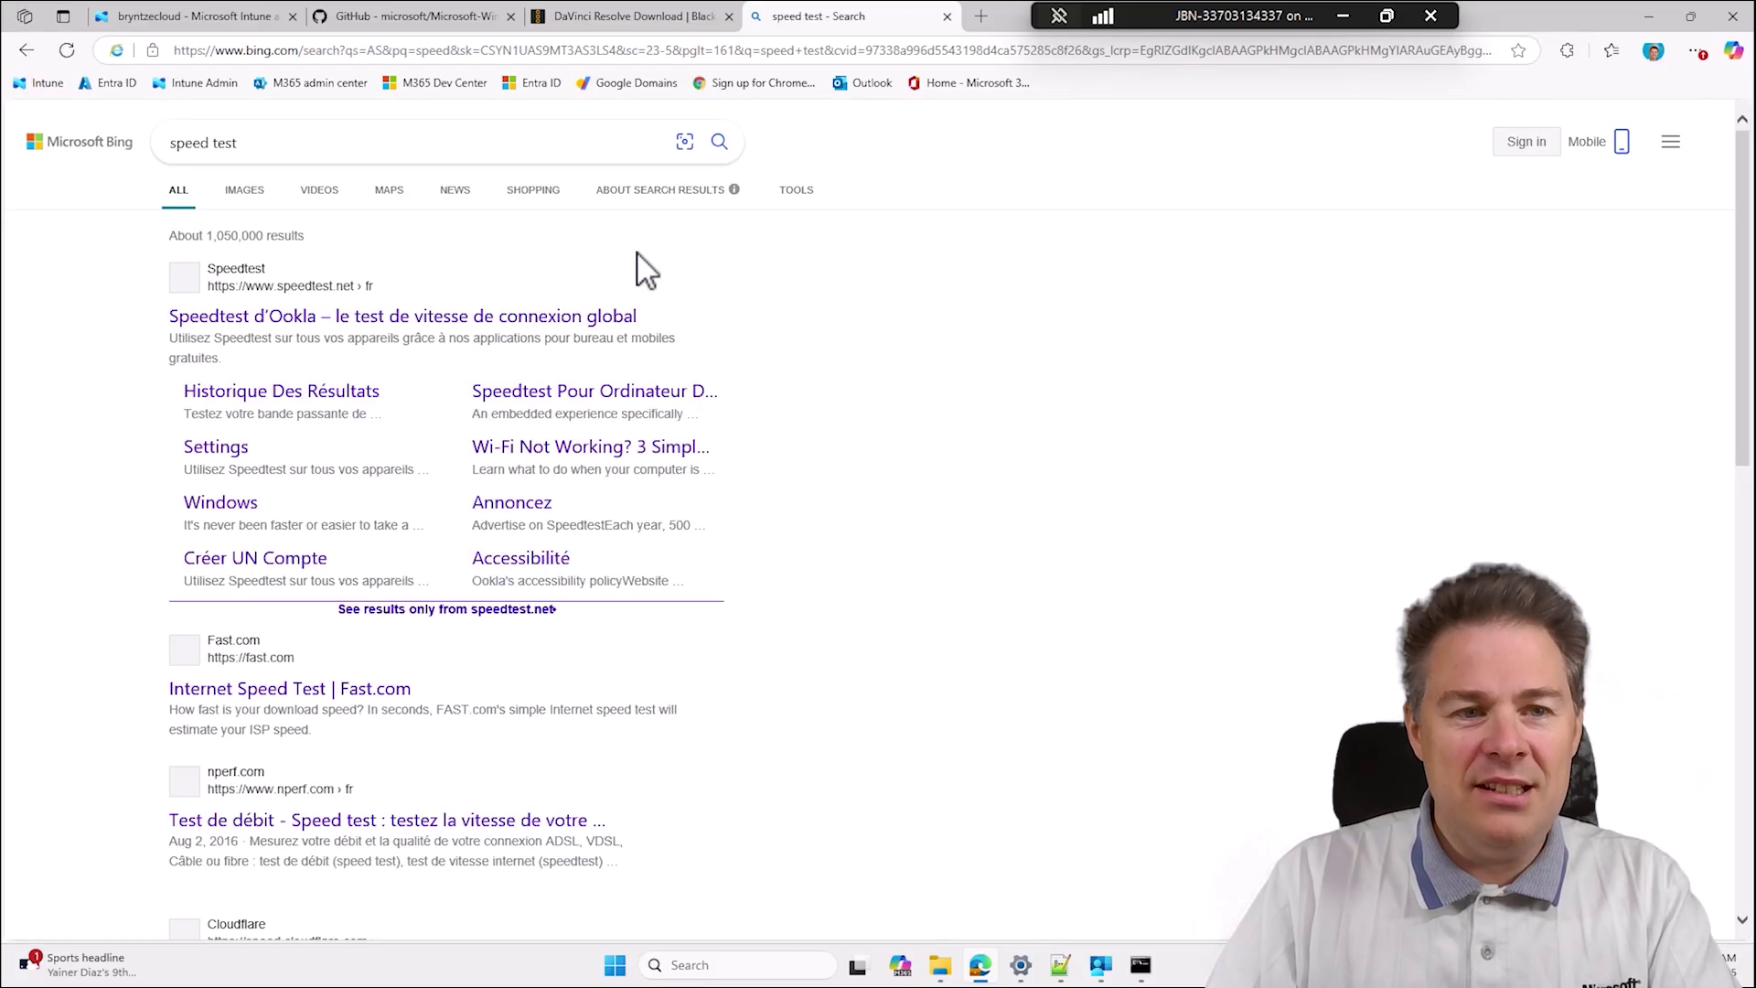
{"action": "left_click", "coordinate": [348, 315]}
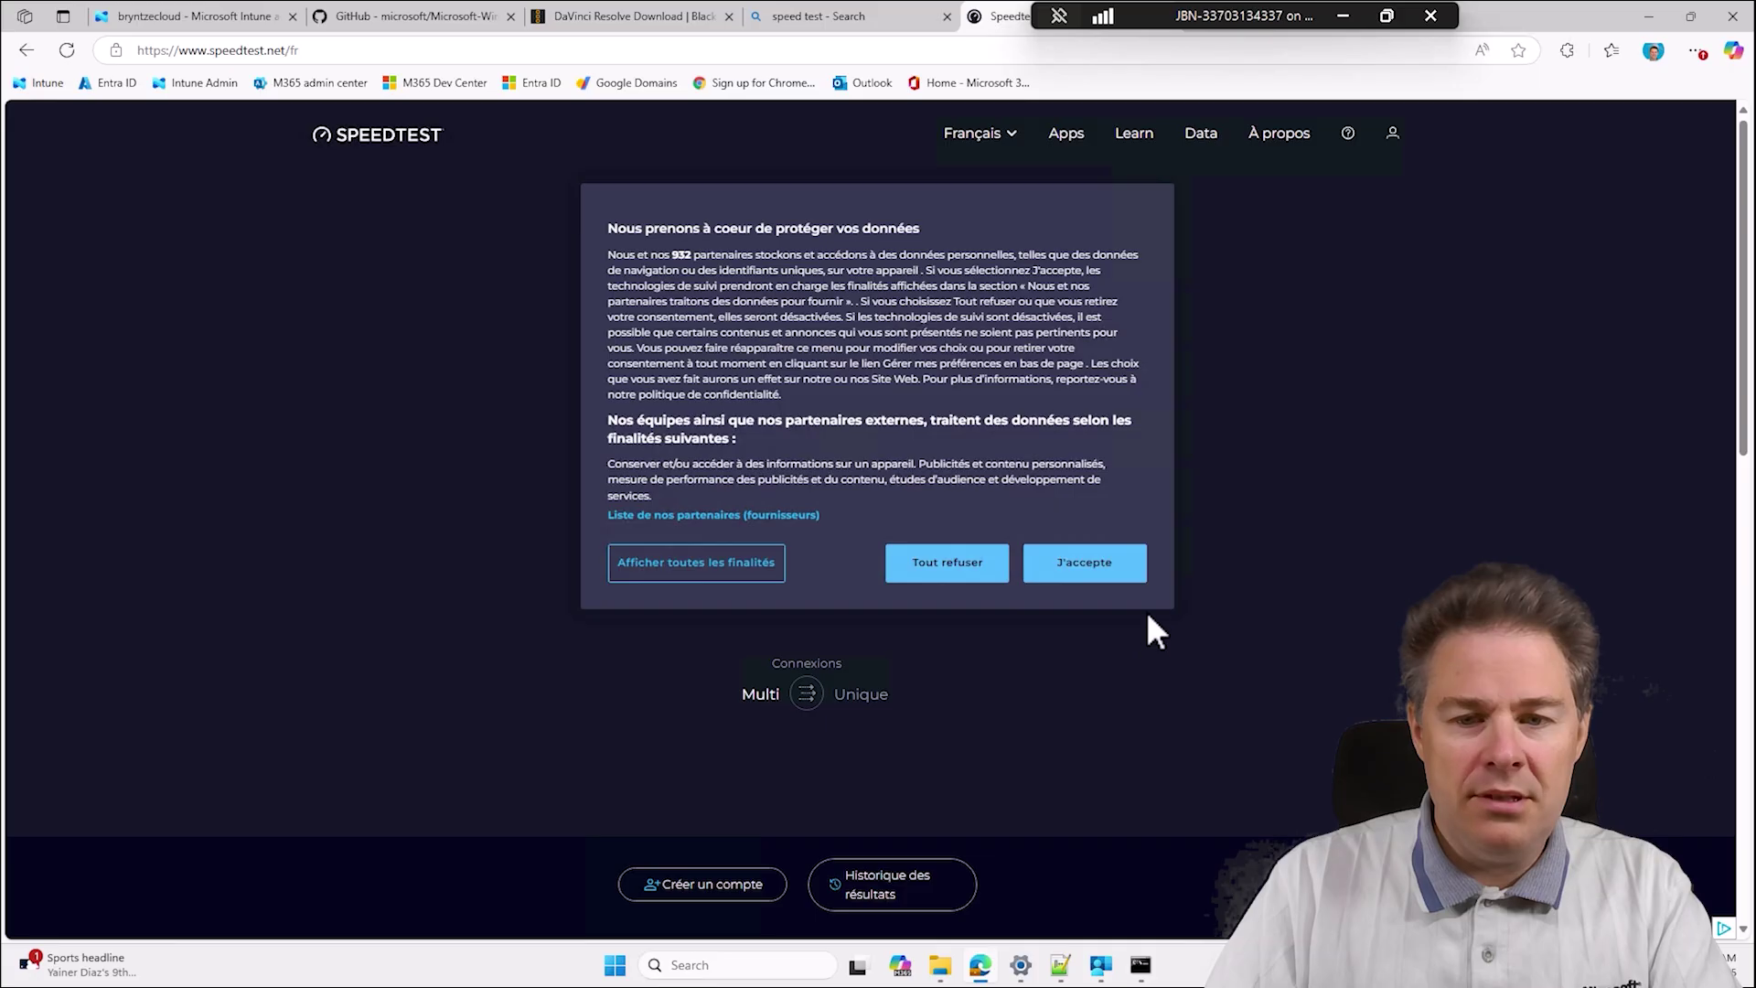
{"action": "left_click", "coordinate": [1098, 569]}
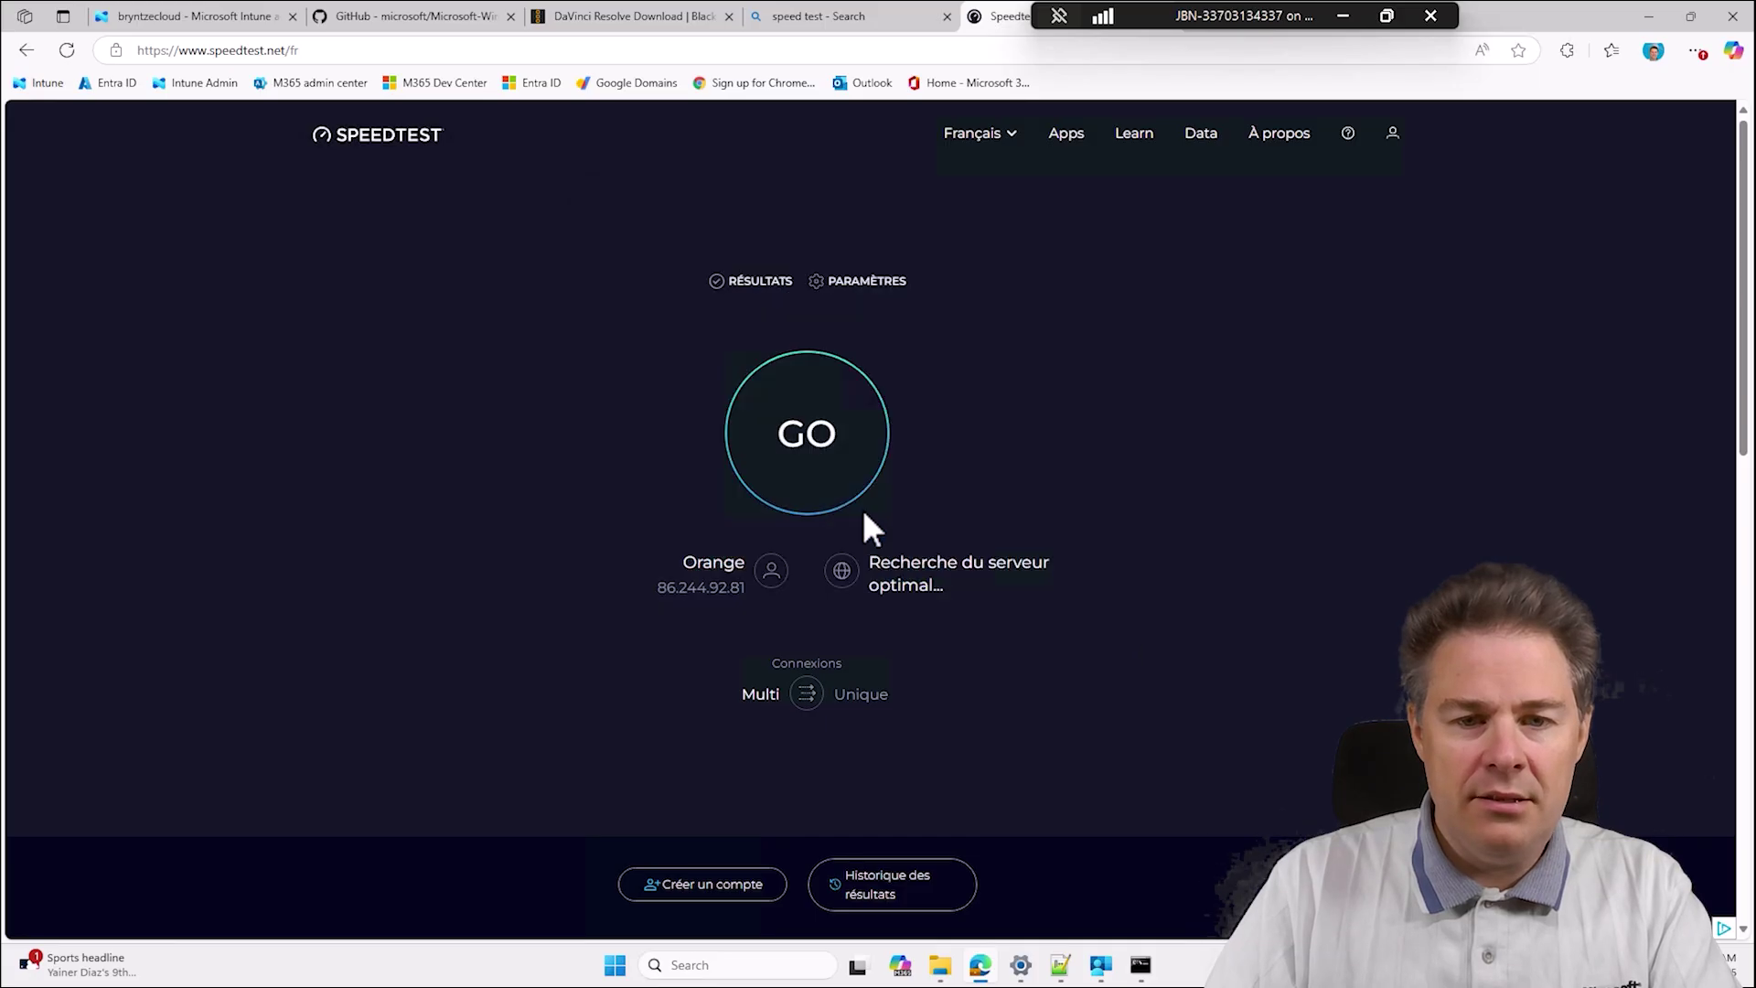
{"action": "left_click", "coordinate": [809, 447]}
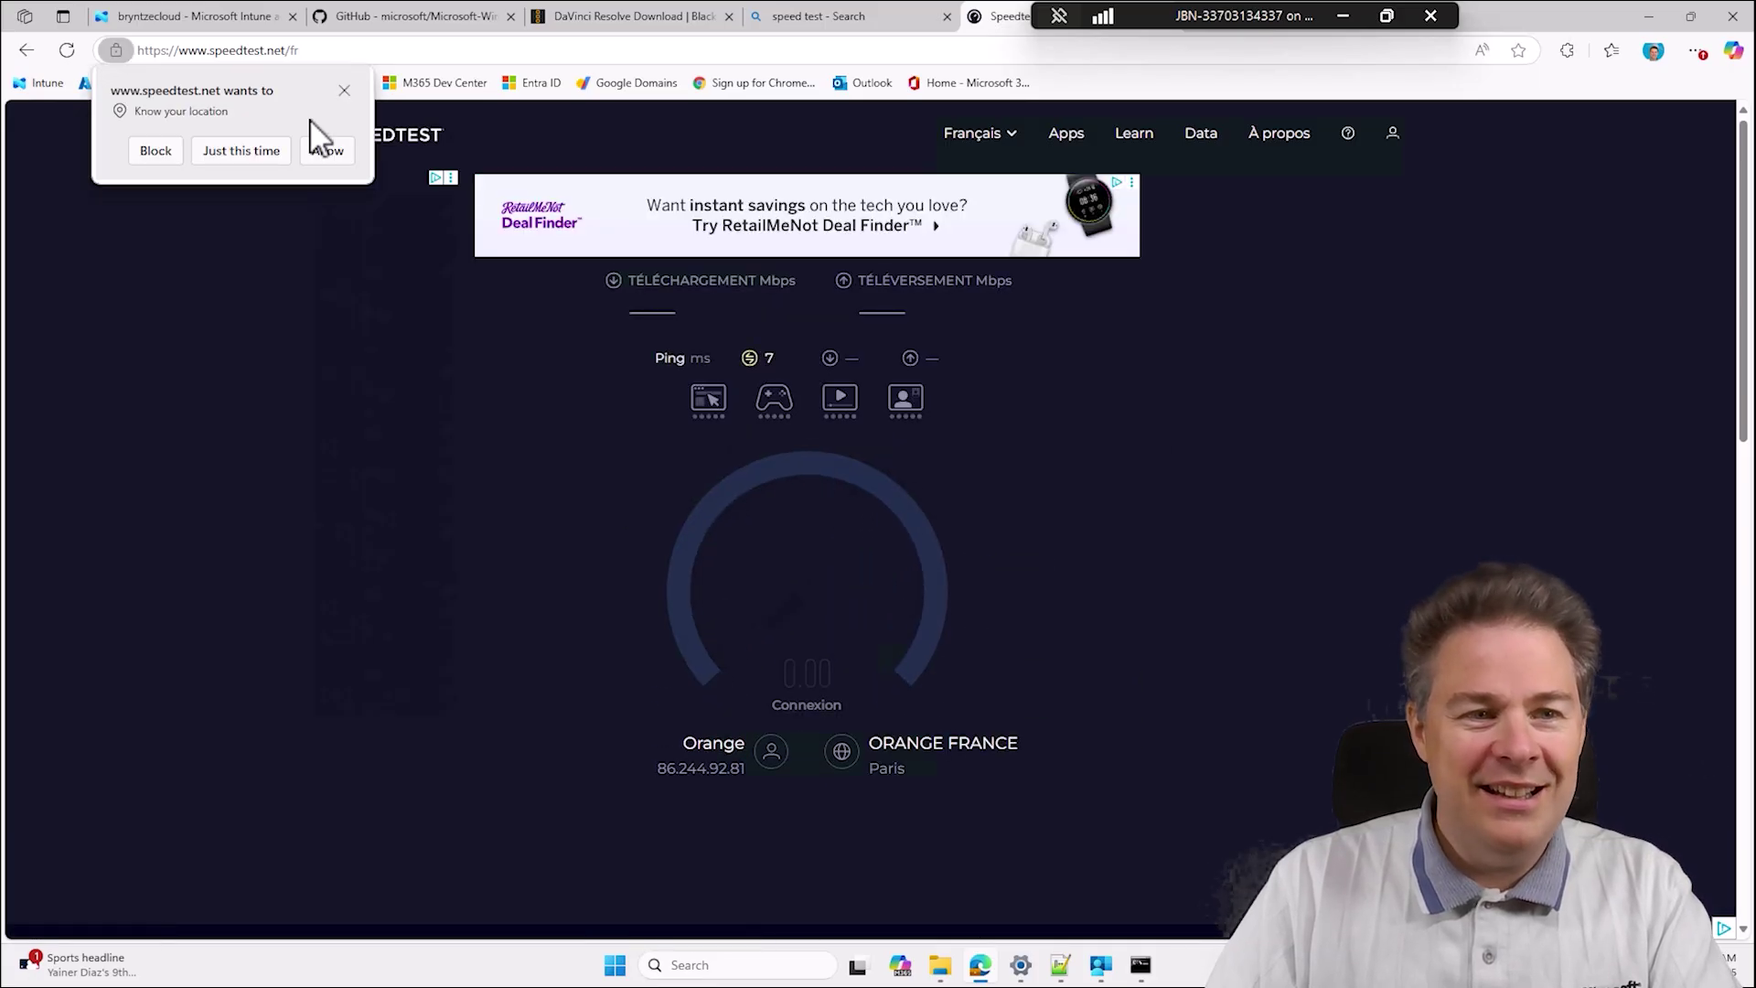
{"action": "left_click", "coordinate": [324, 150]}
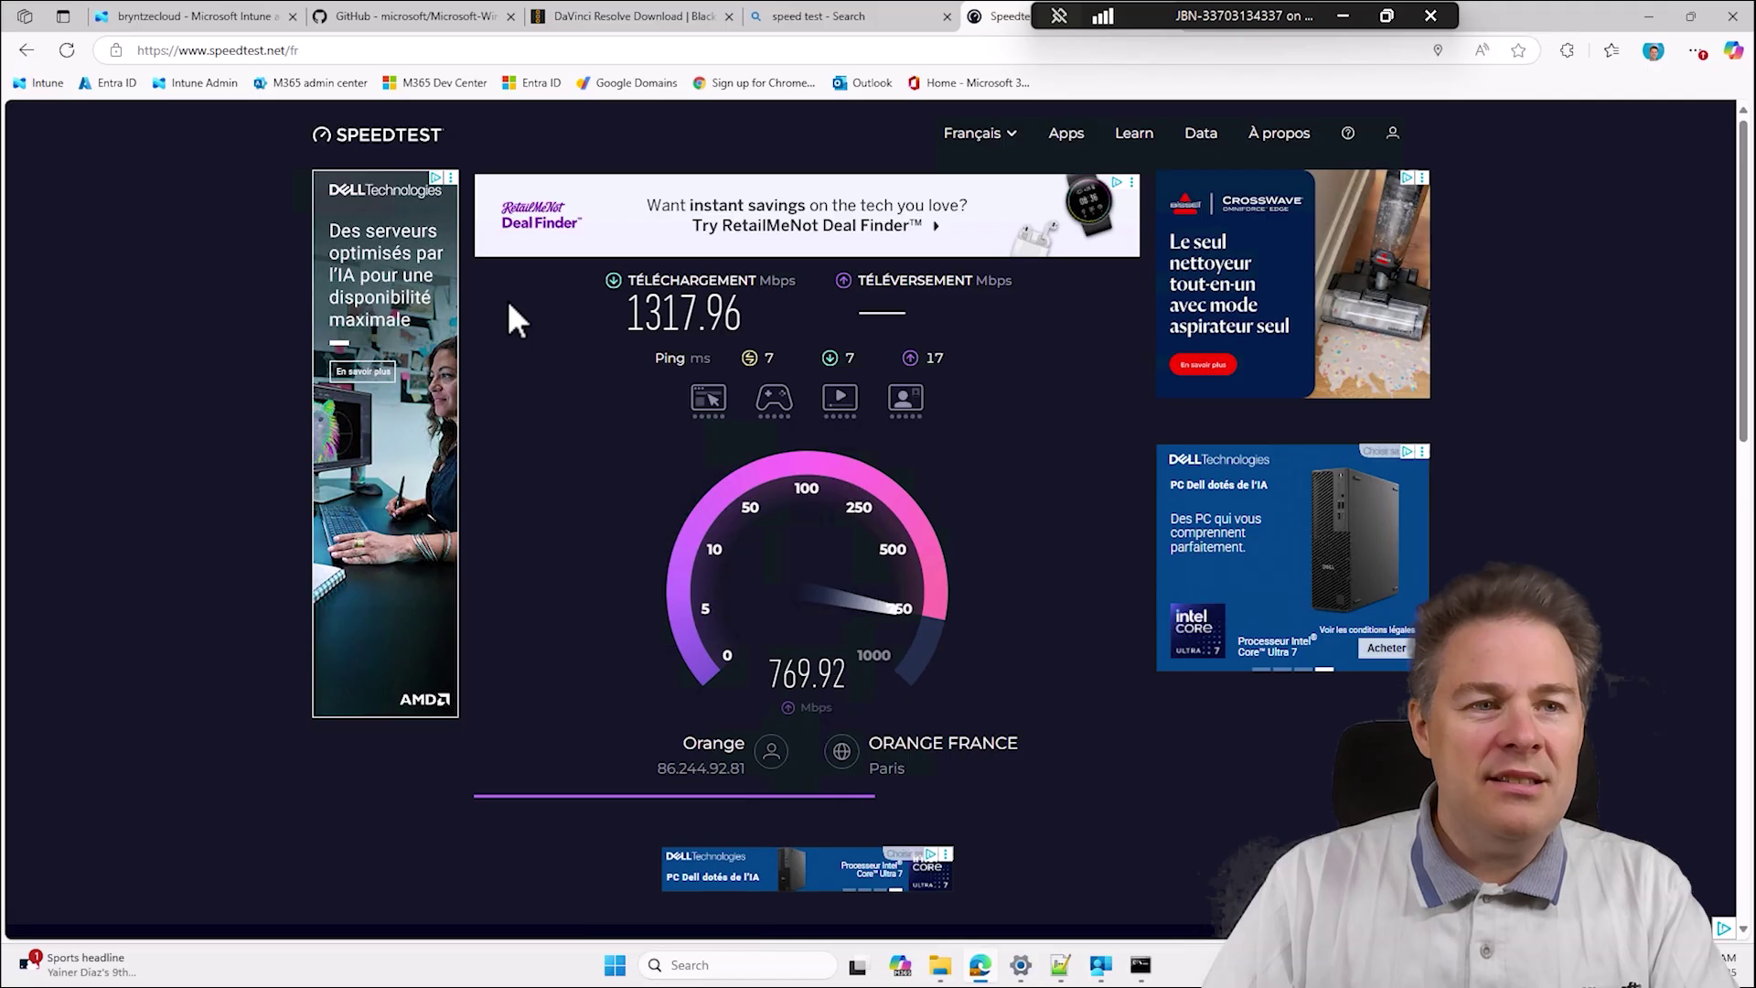
Reload the Intune admin center home page via aka.ms/in and dismiss the firewall notice.
{"action": "left_click", "coordinate": [247, 22]}
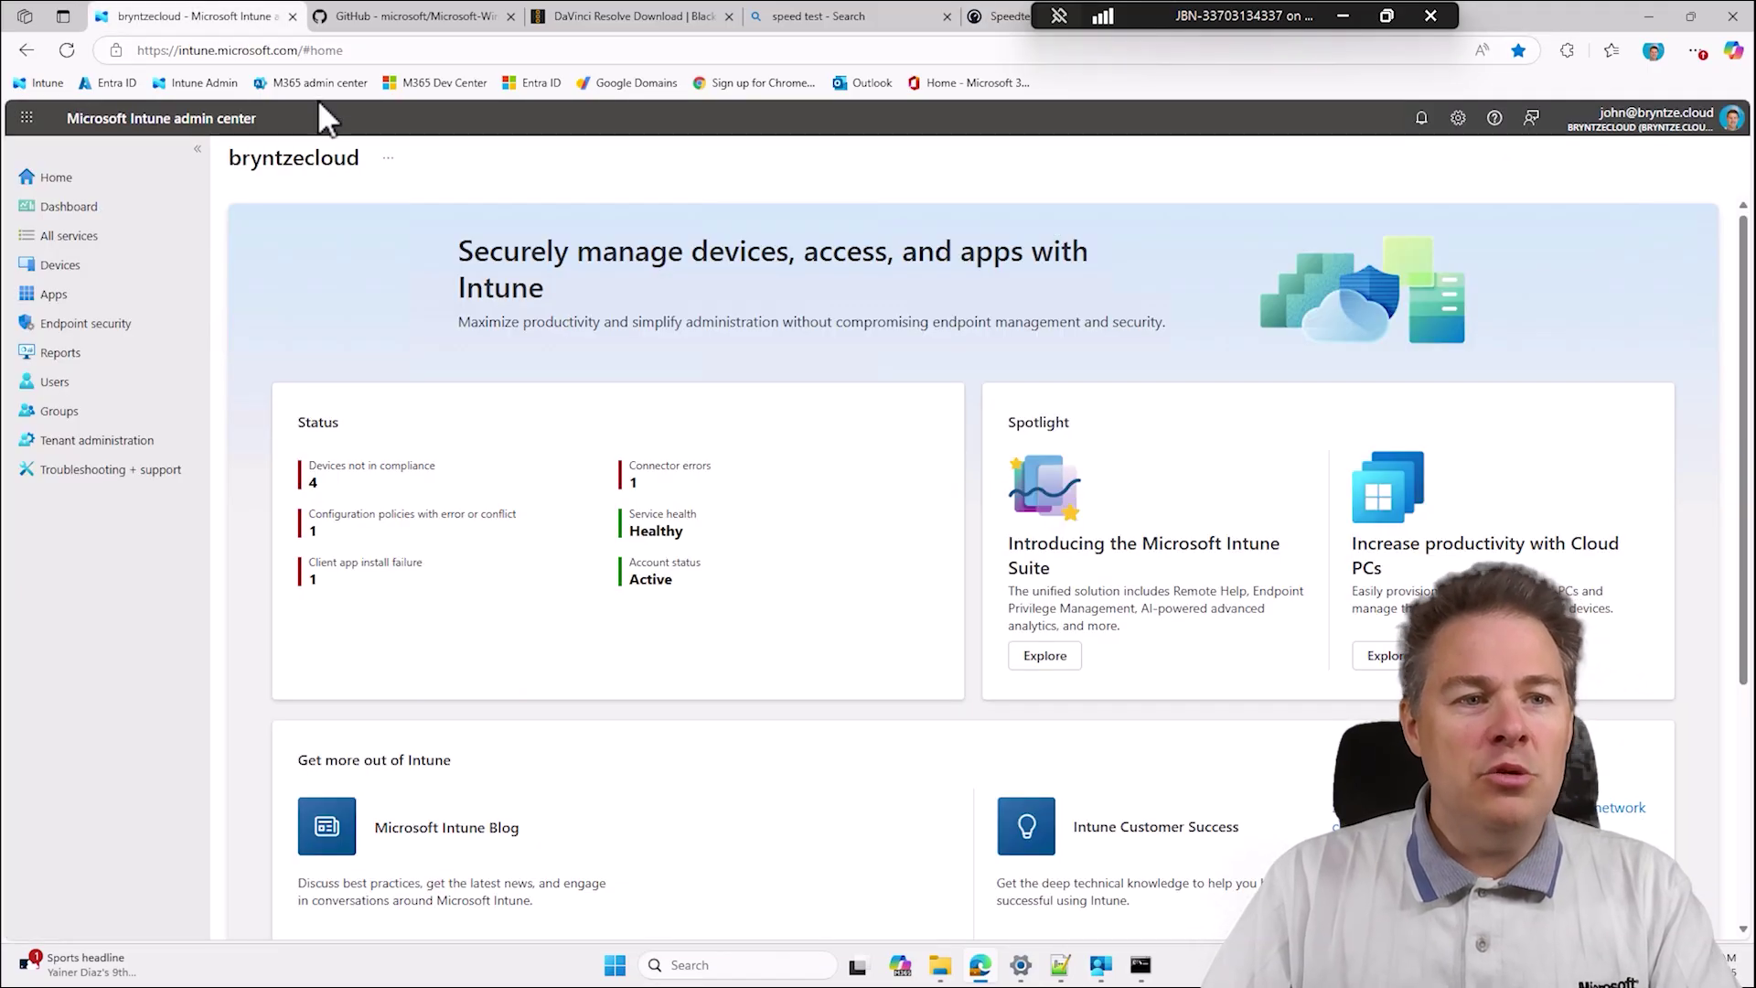
{"action": "left_click", "coordinate": [393, 52]}
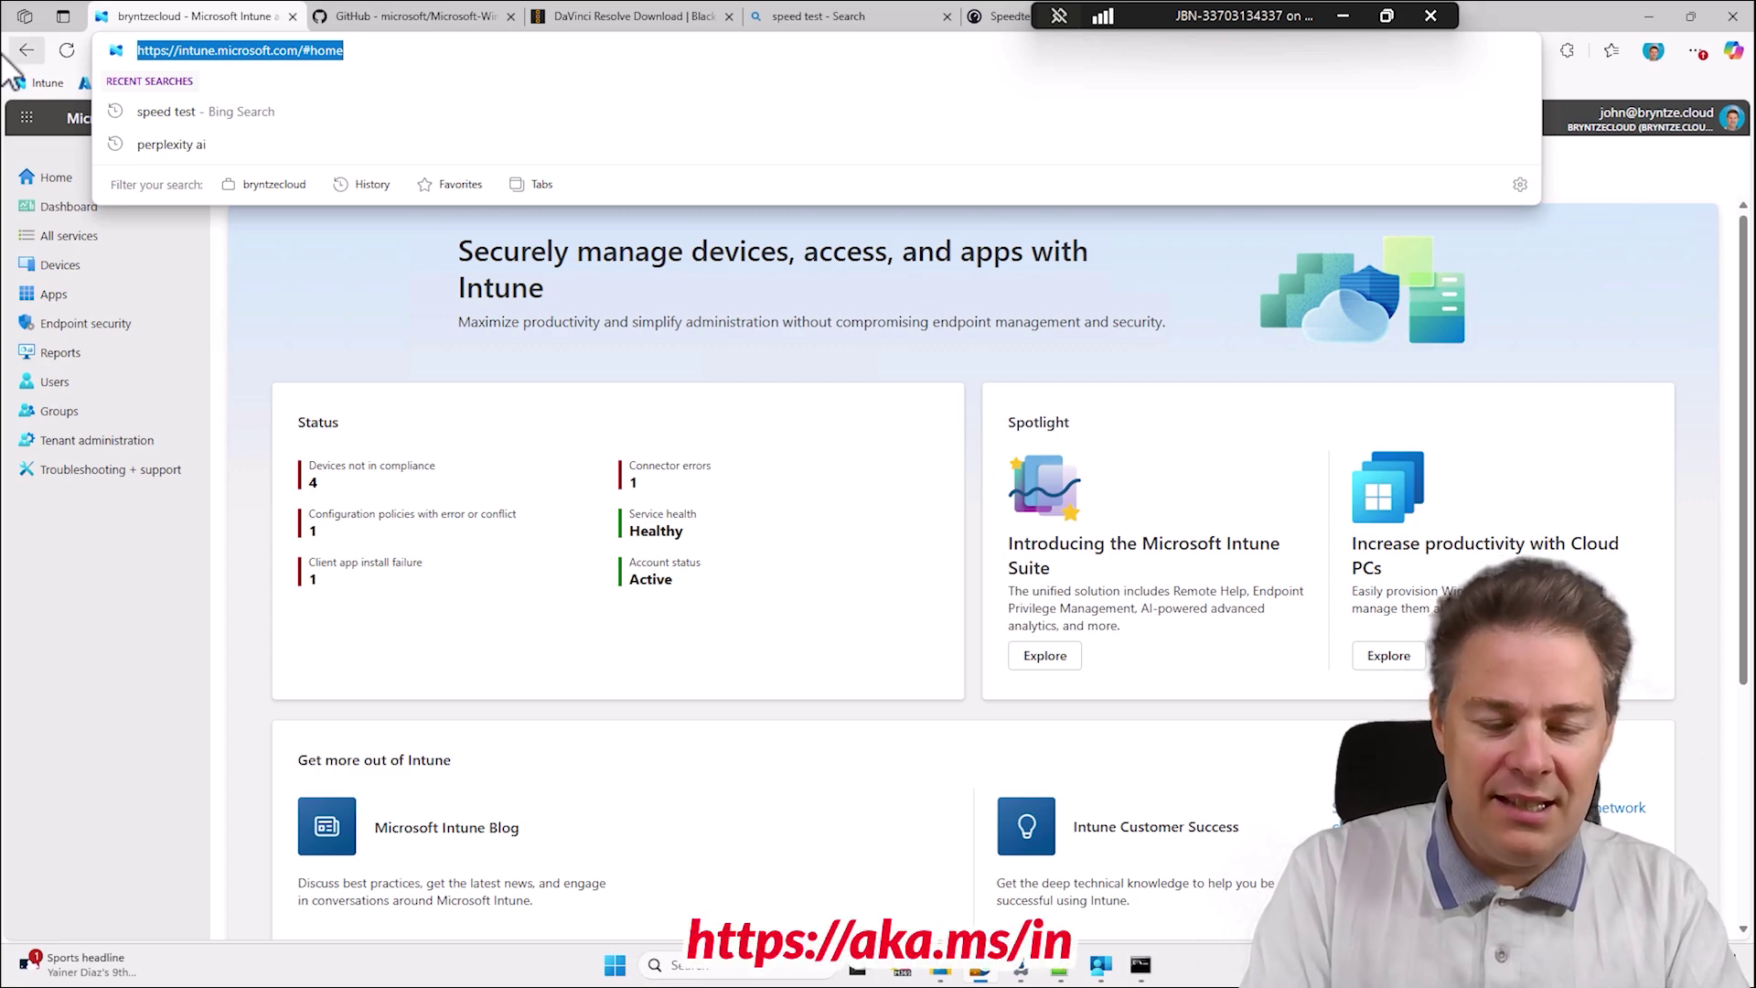
{"action": "type", "text": "aka"}
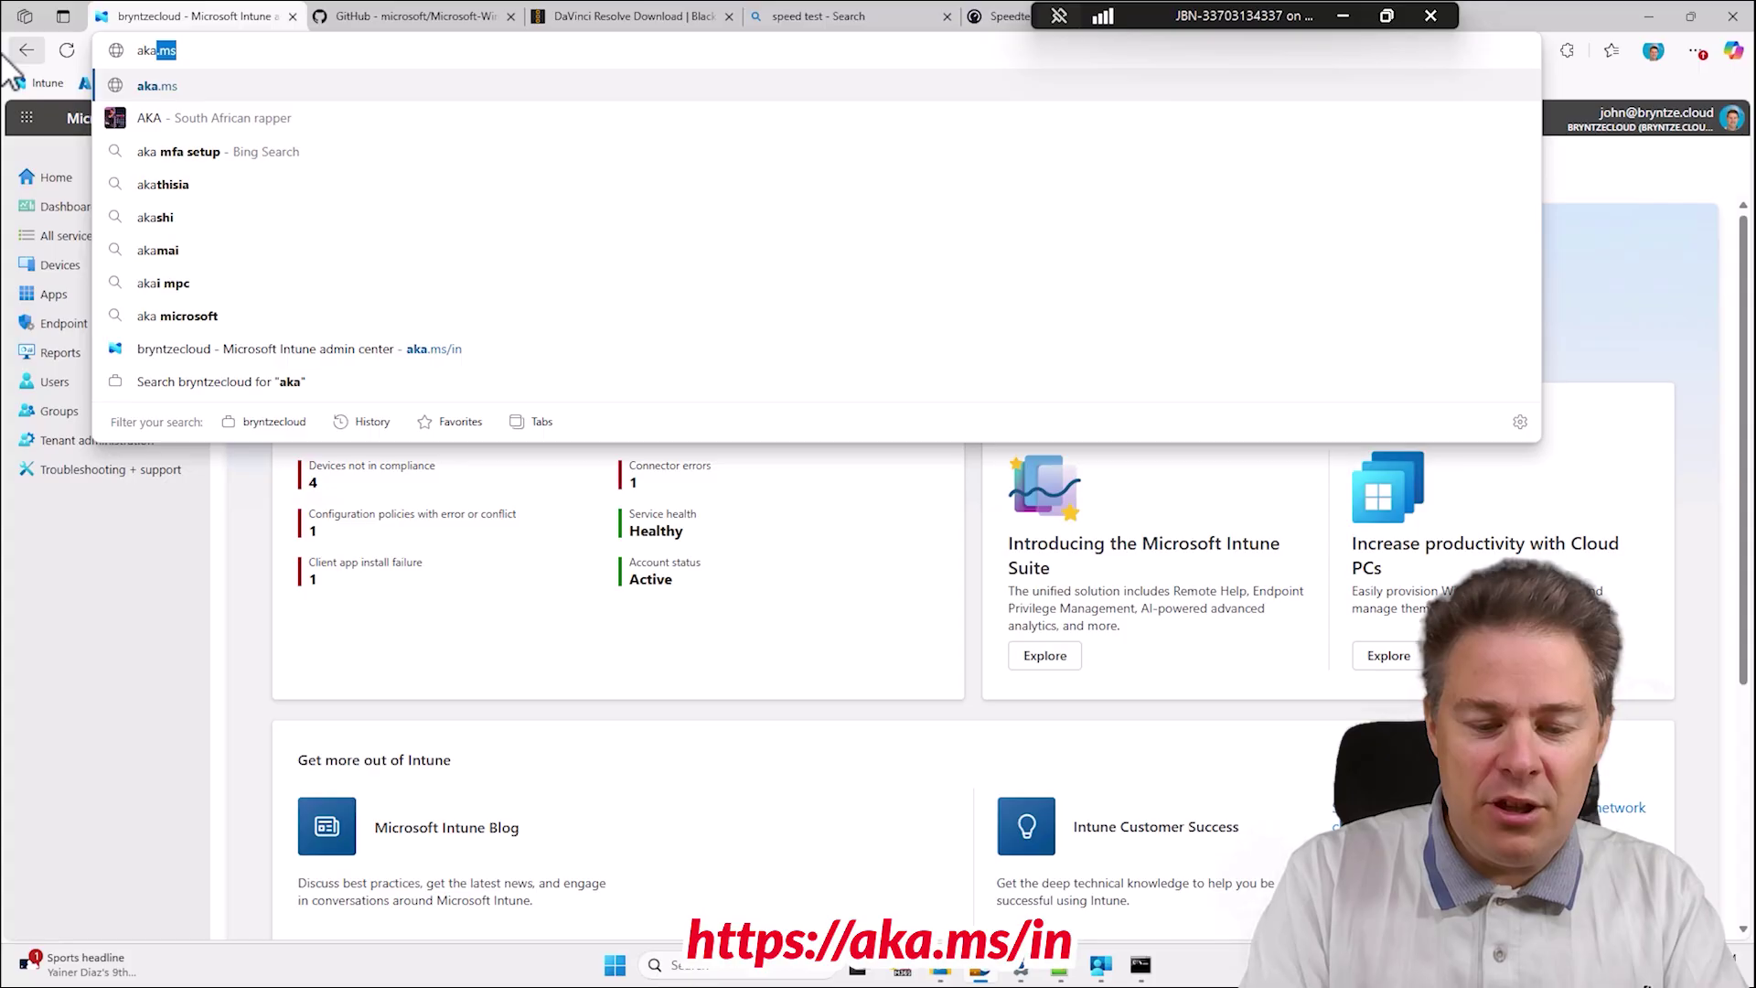
{"action": "type", "text": ".m"}
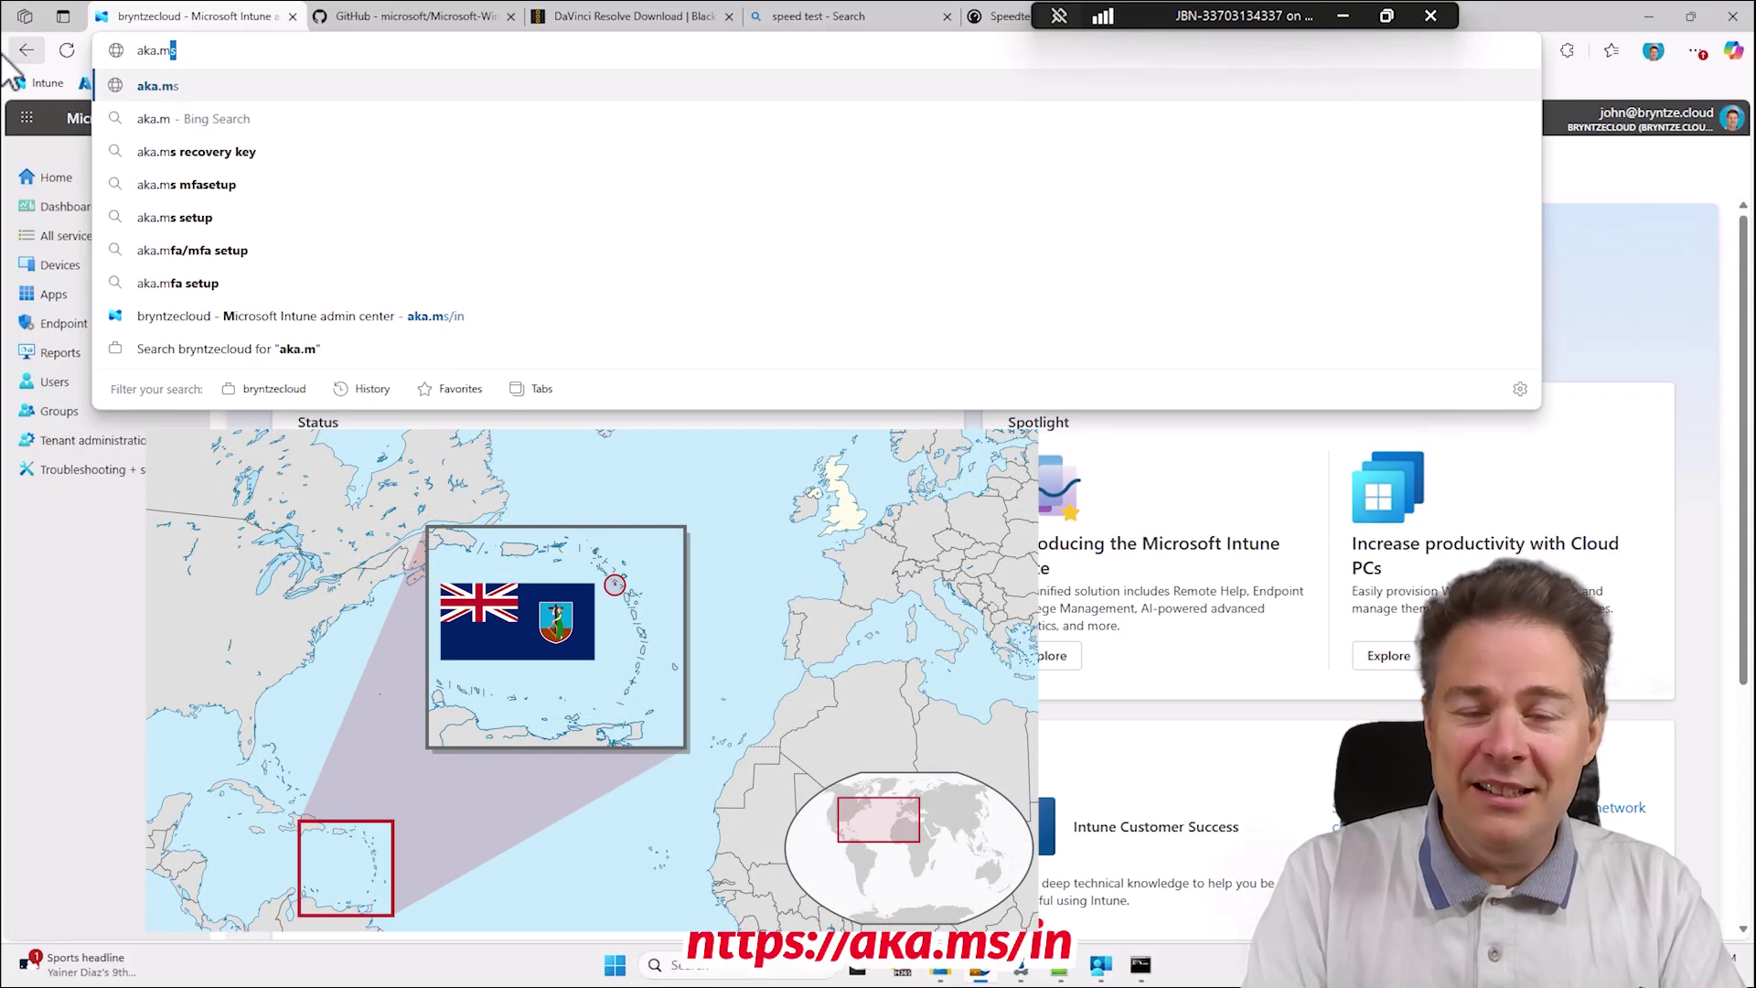
{"action": "type", "text": "s"}
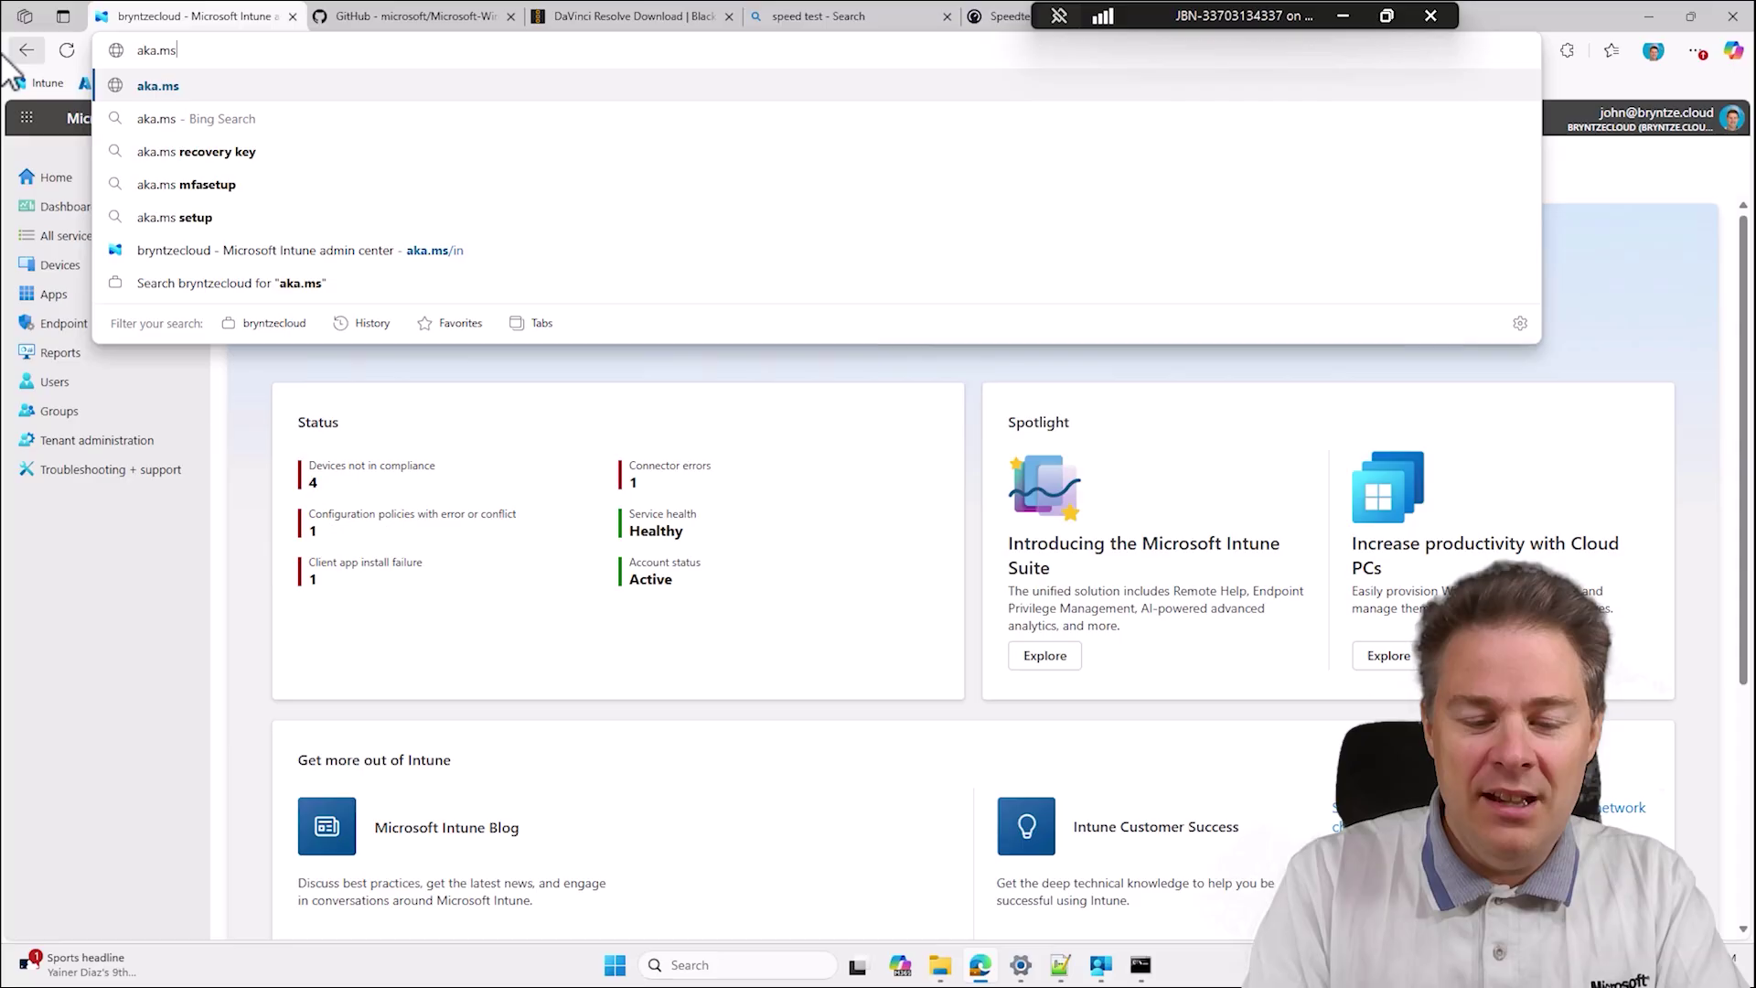
{"action": "type", "text": "/in"}
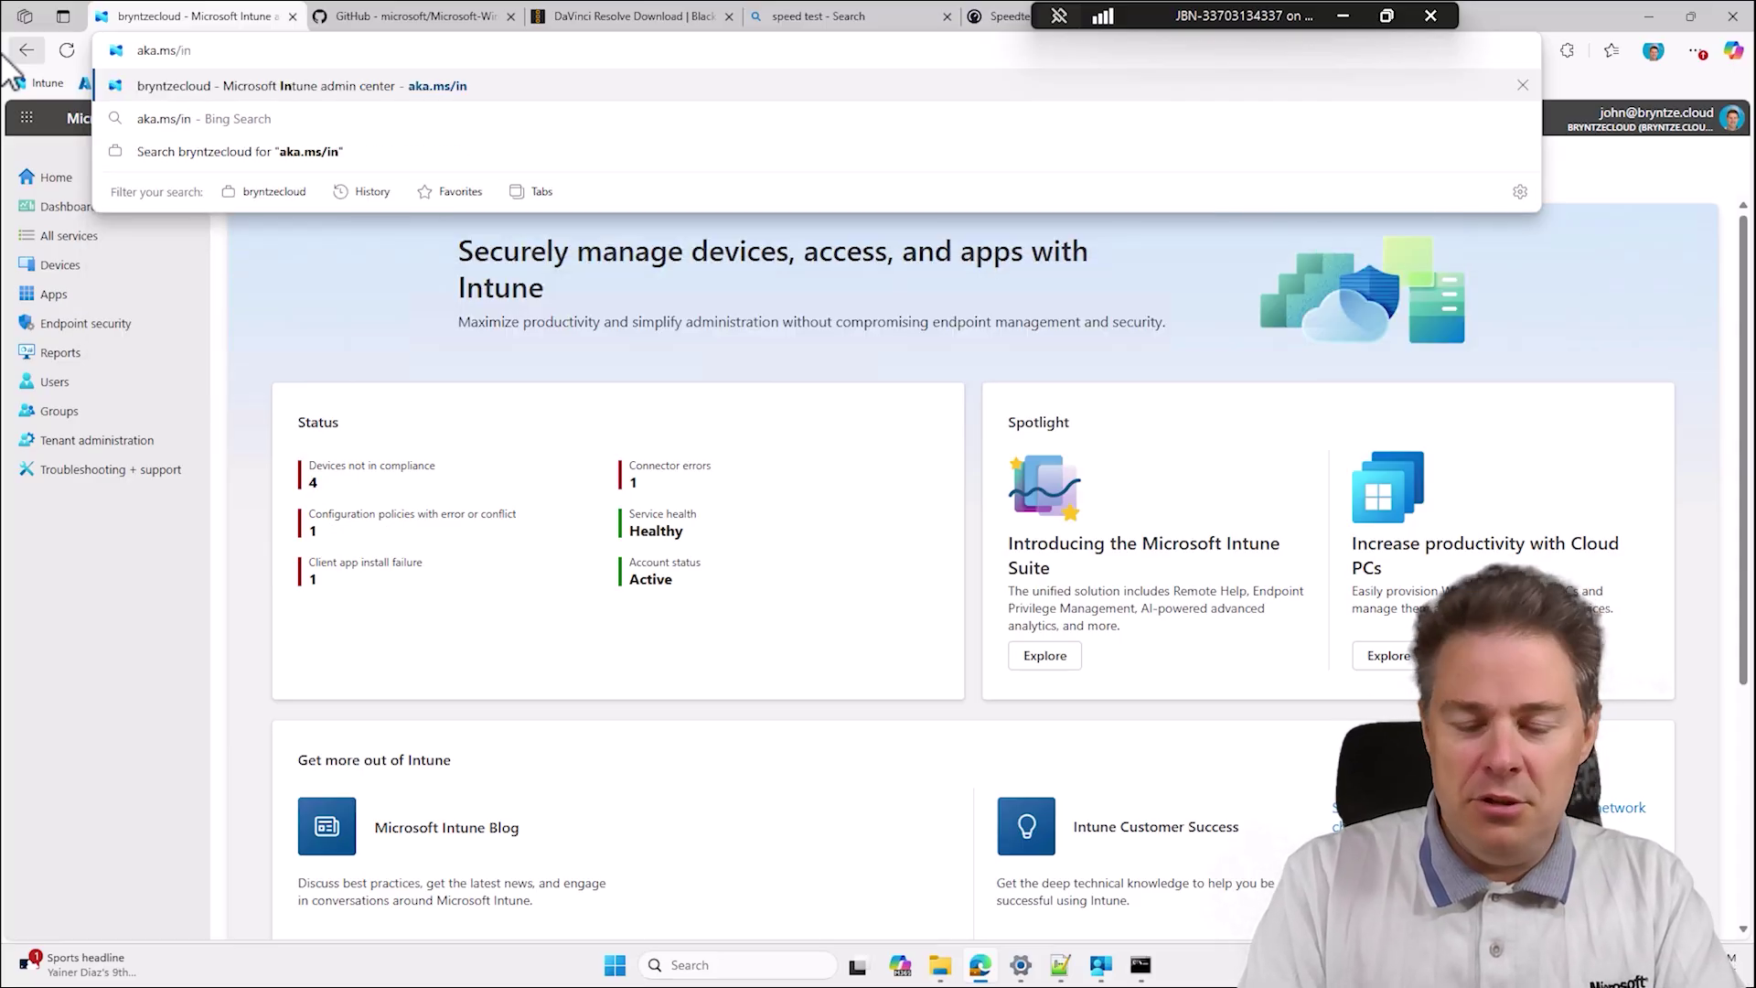
{"action": "key", "text": "Return"}
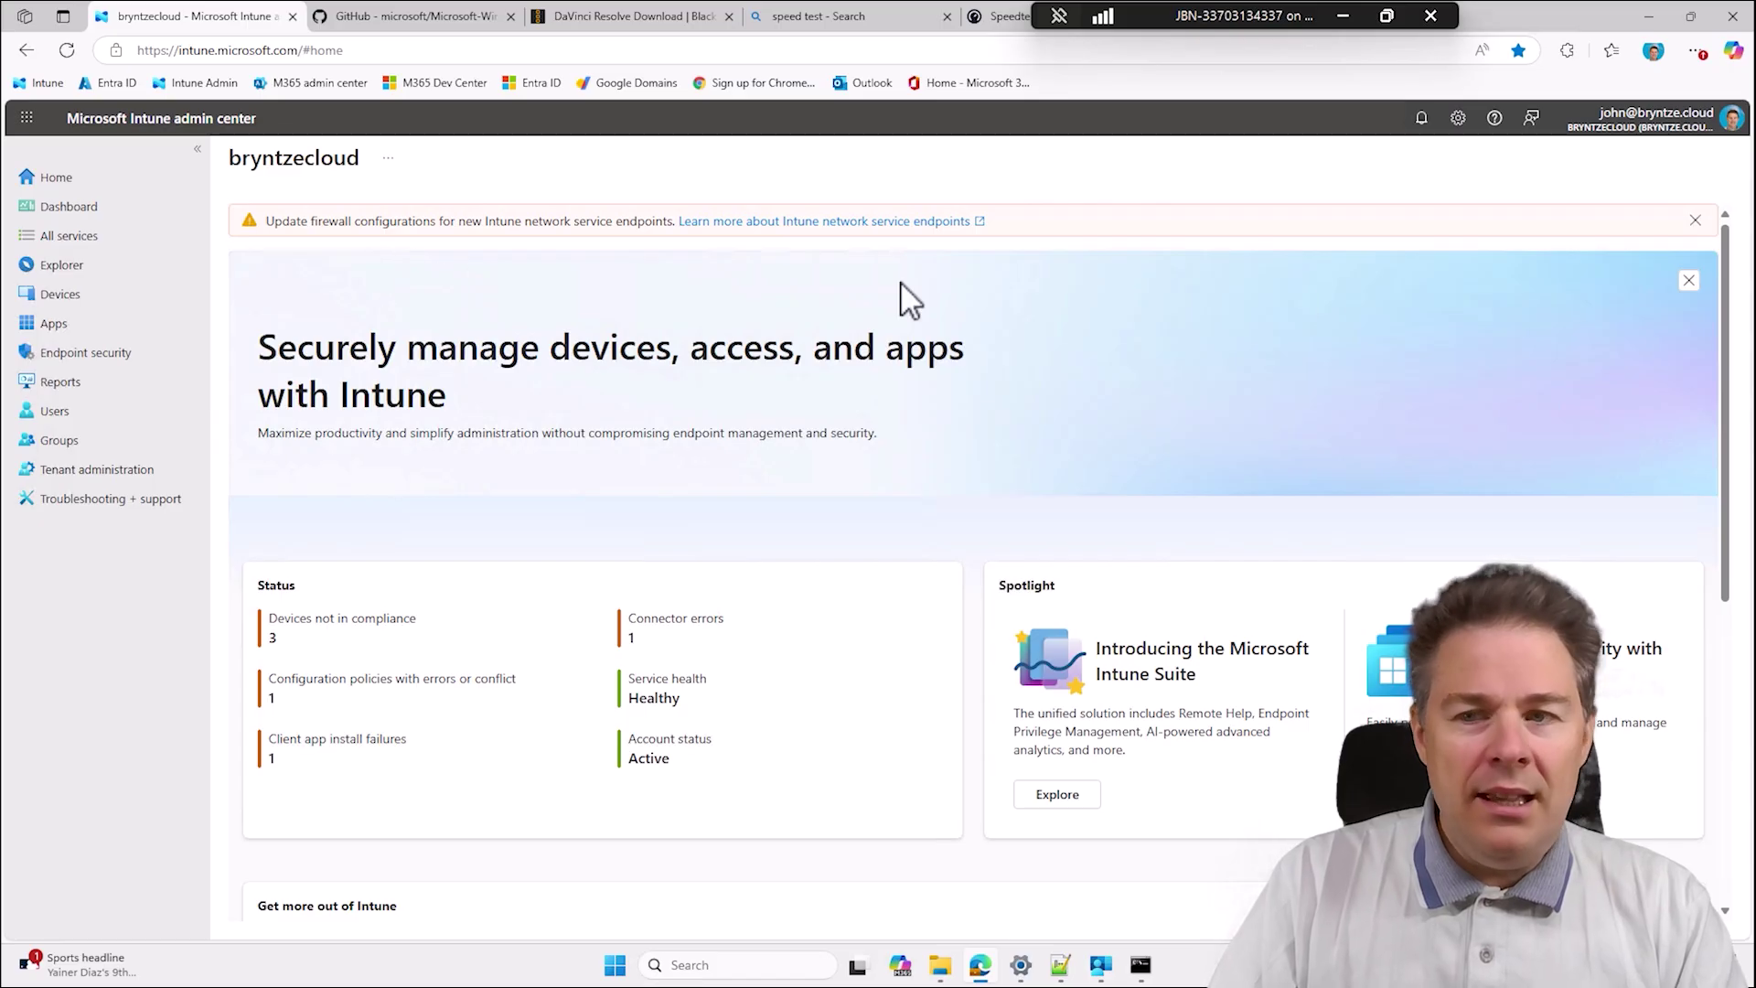
{"action": "left_click", "coordinate": [1695, 222]}
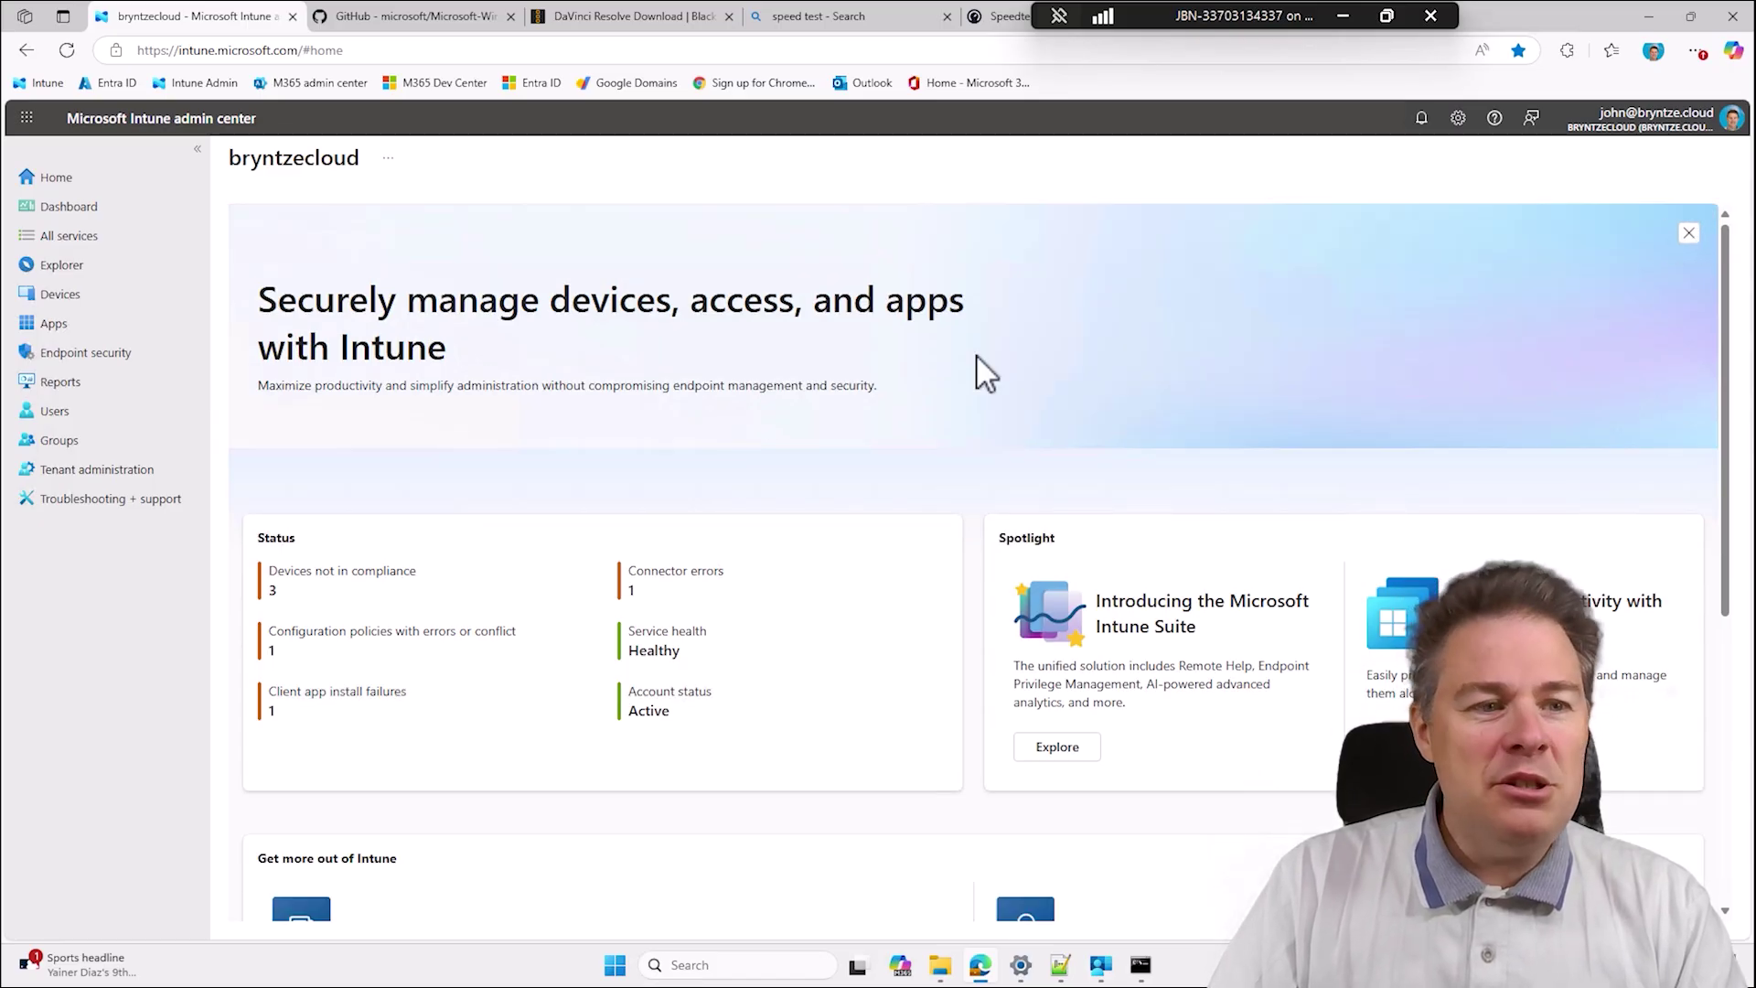
From Apps > Windows apps, add a new app and choose the Windows app (Win32) type.
{"action": "left_click", "coordinate": [50, 319]}
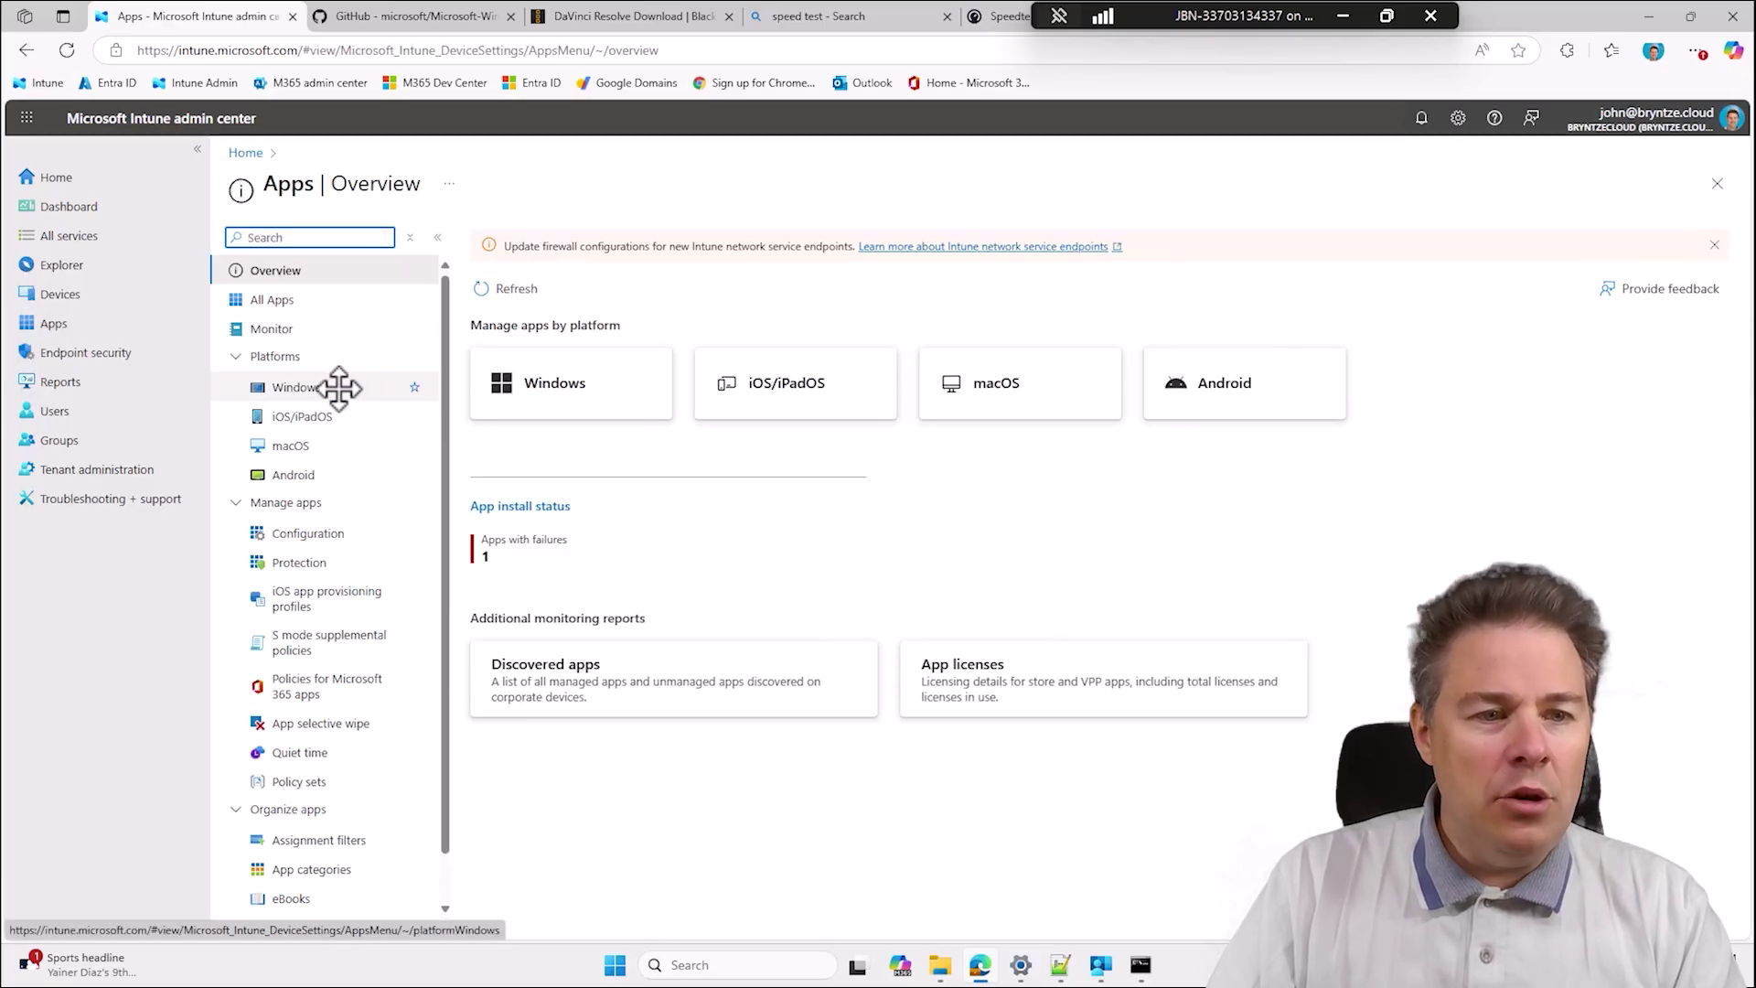
{"action": "left_click", "coordinate": [302, 387]}
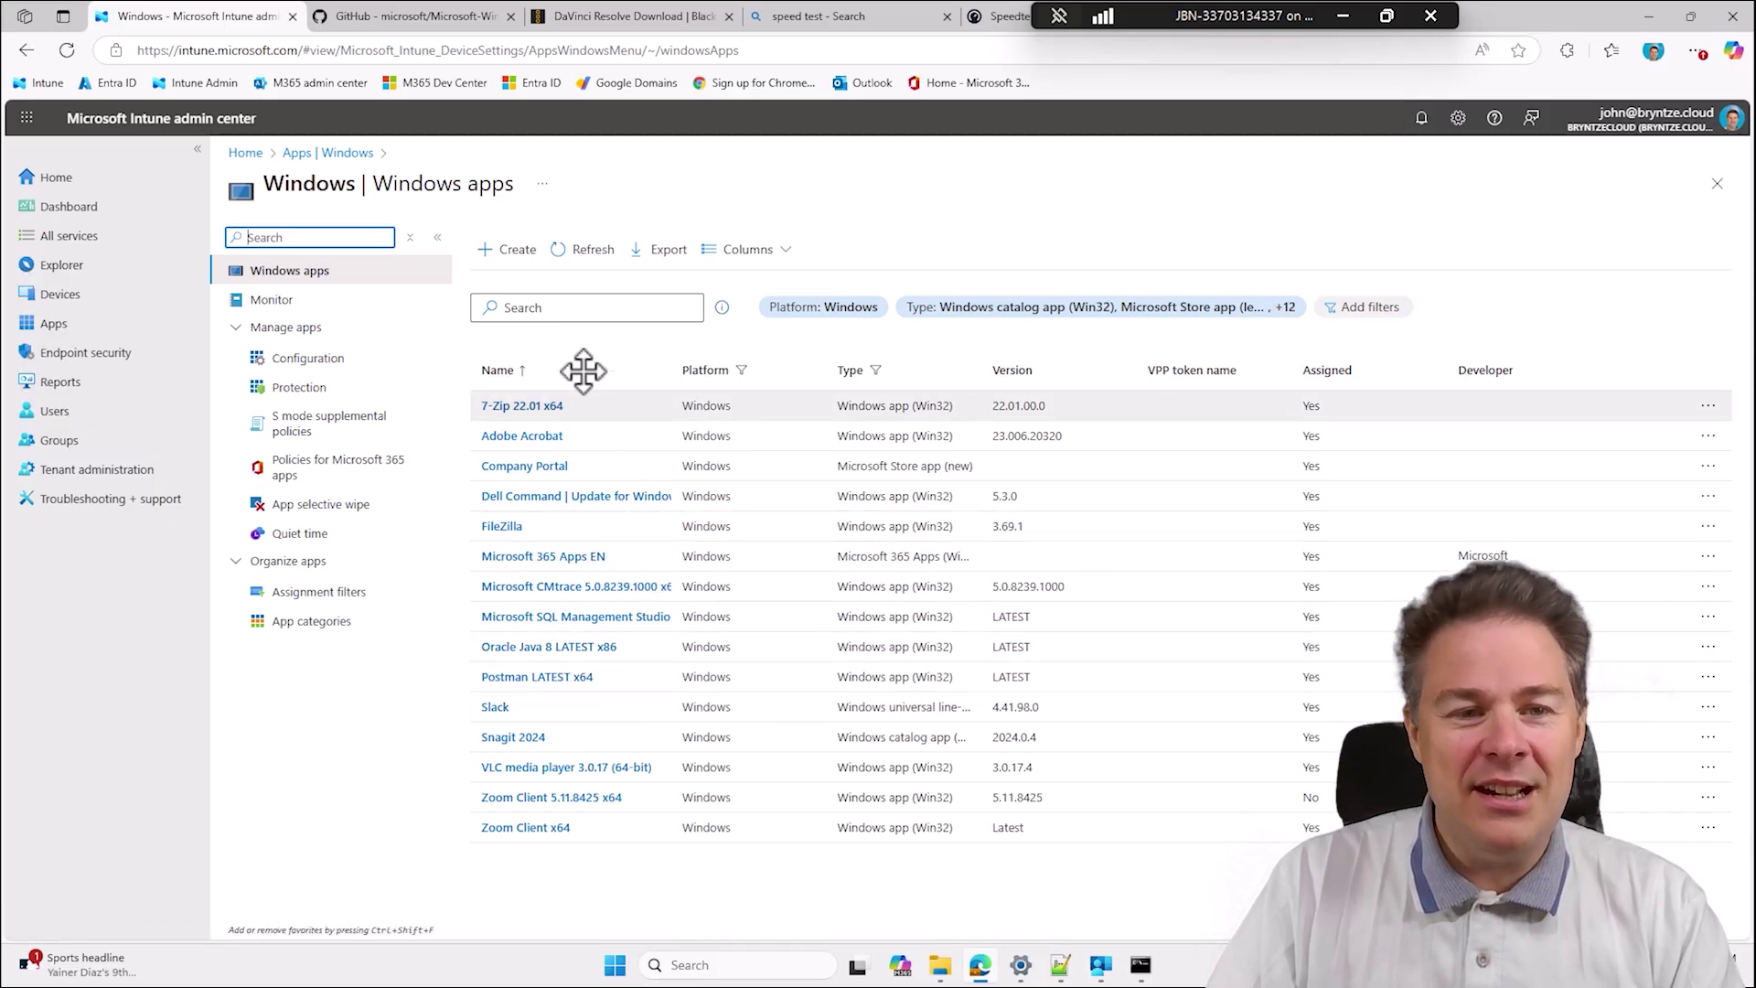
{"action": "left_click", "coordinate": [515, 257]}
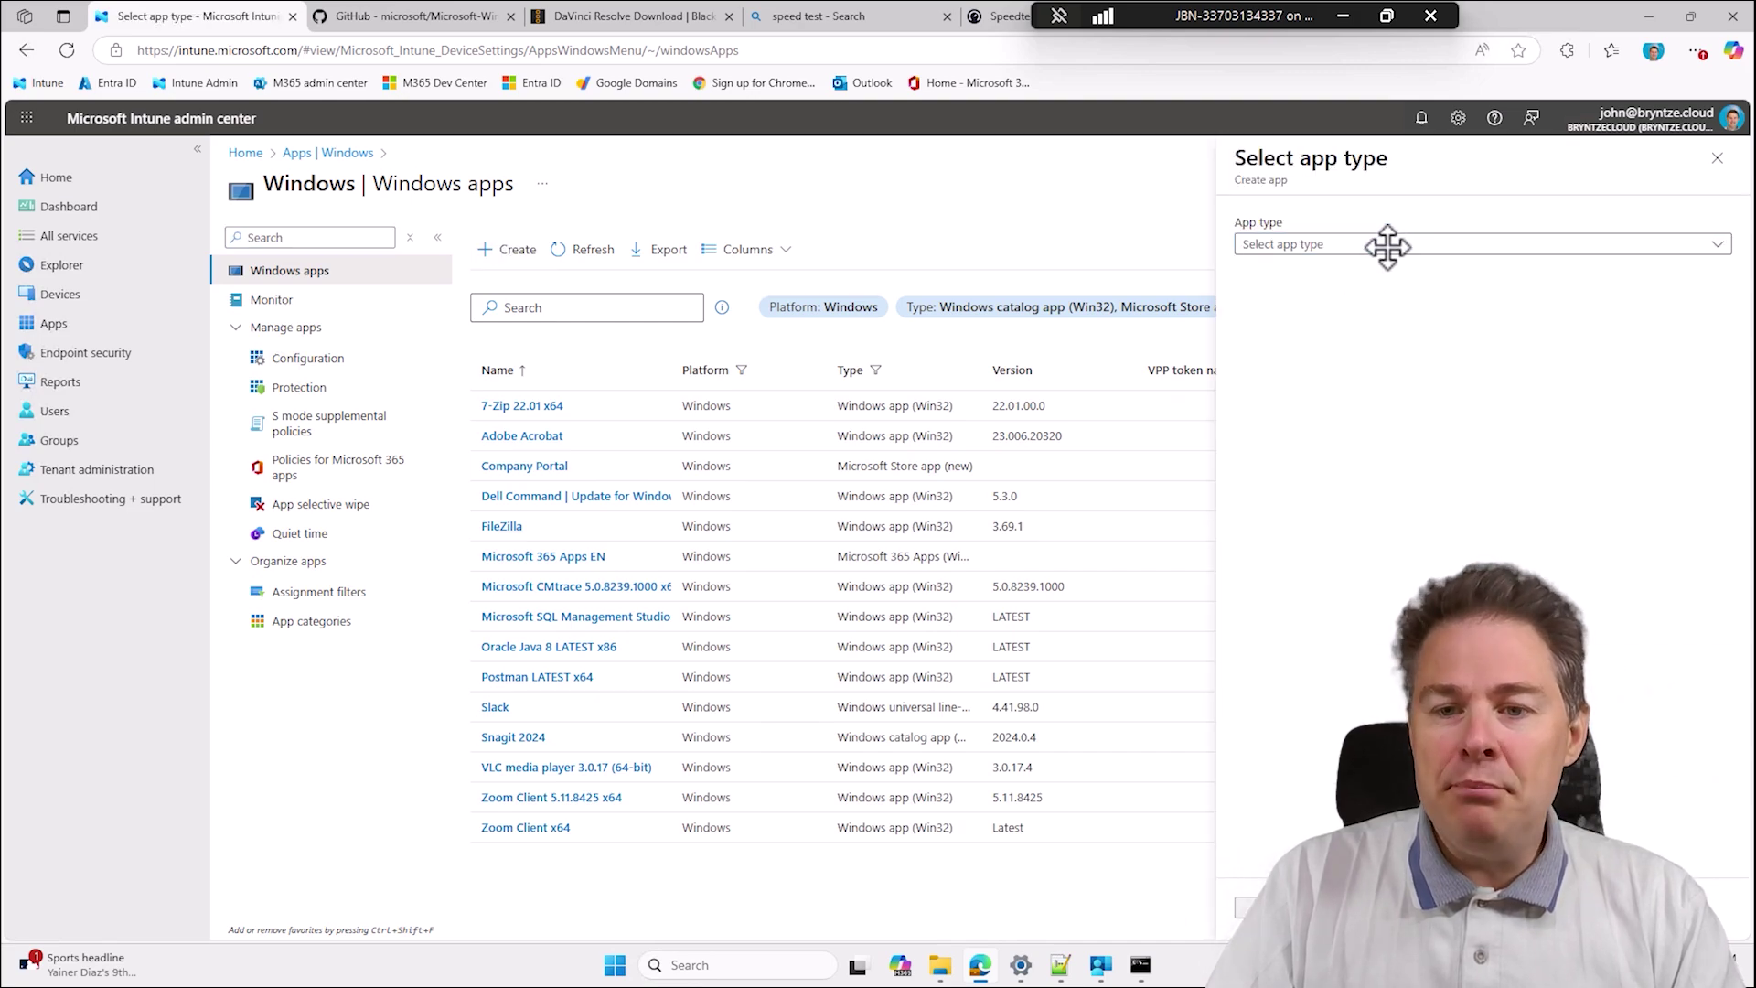
{"action": "left_click", "coordinate": [1388, 245]}
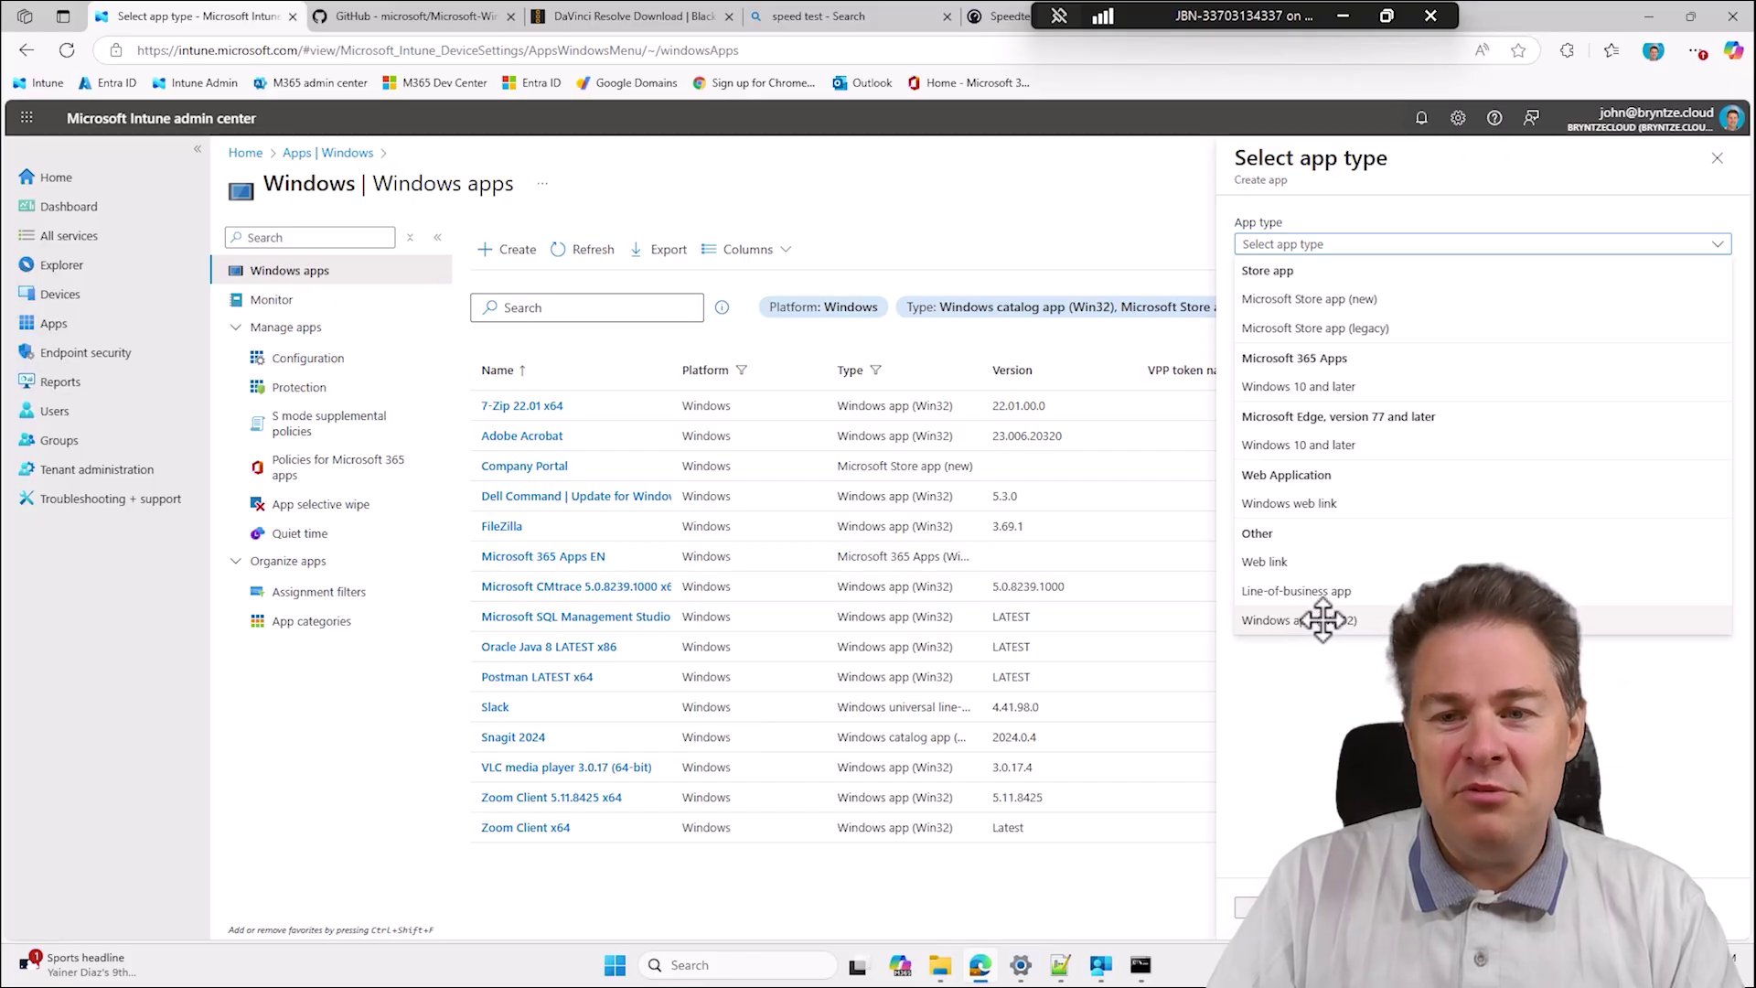
{"action": "left_click", "coordinate": [1286, 621]}
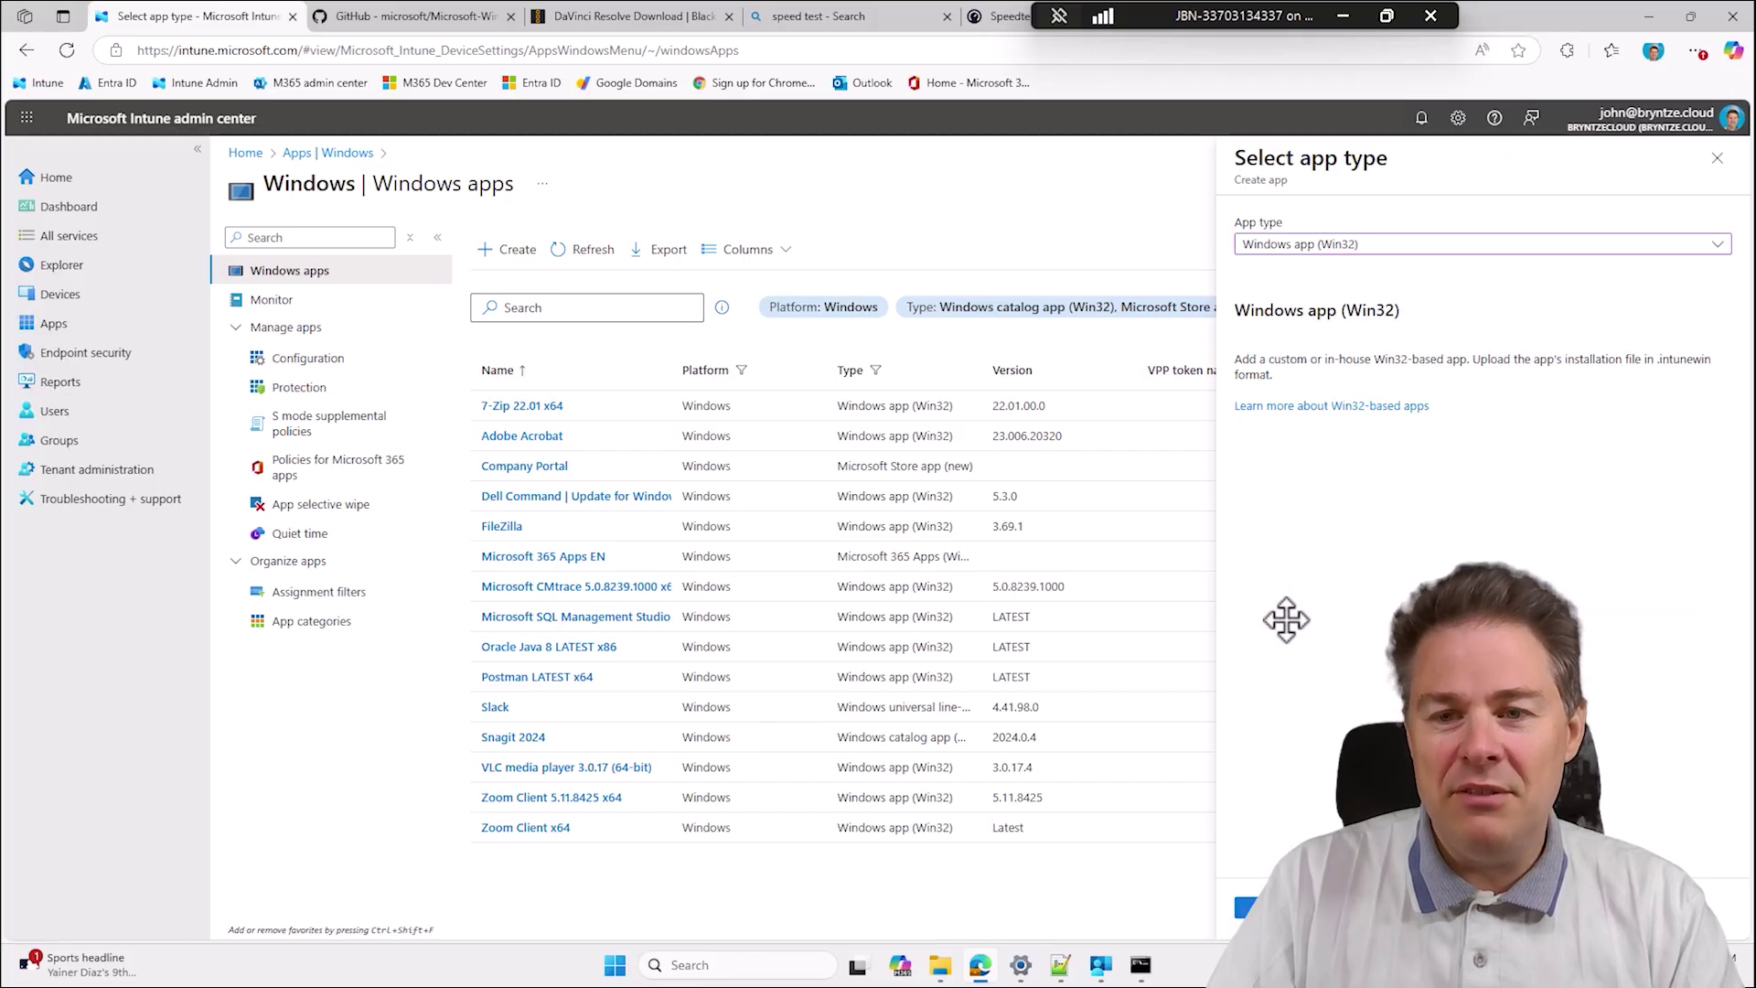
Attach DaVinci_Resolve_20.2_Windows.intunewin from IntunePackages\DavinciResolve20.2.0.13x64\OUTPUT as the app package.
{"action": "left_click", "coordinate": [1257, 907]}
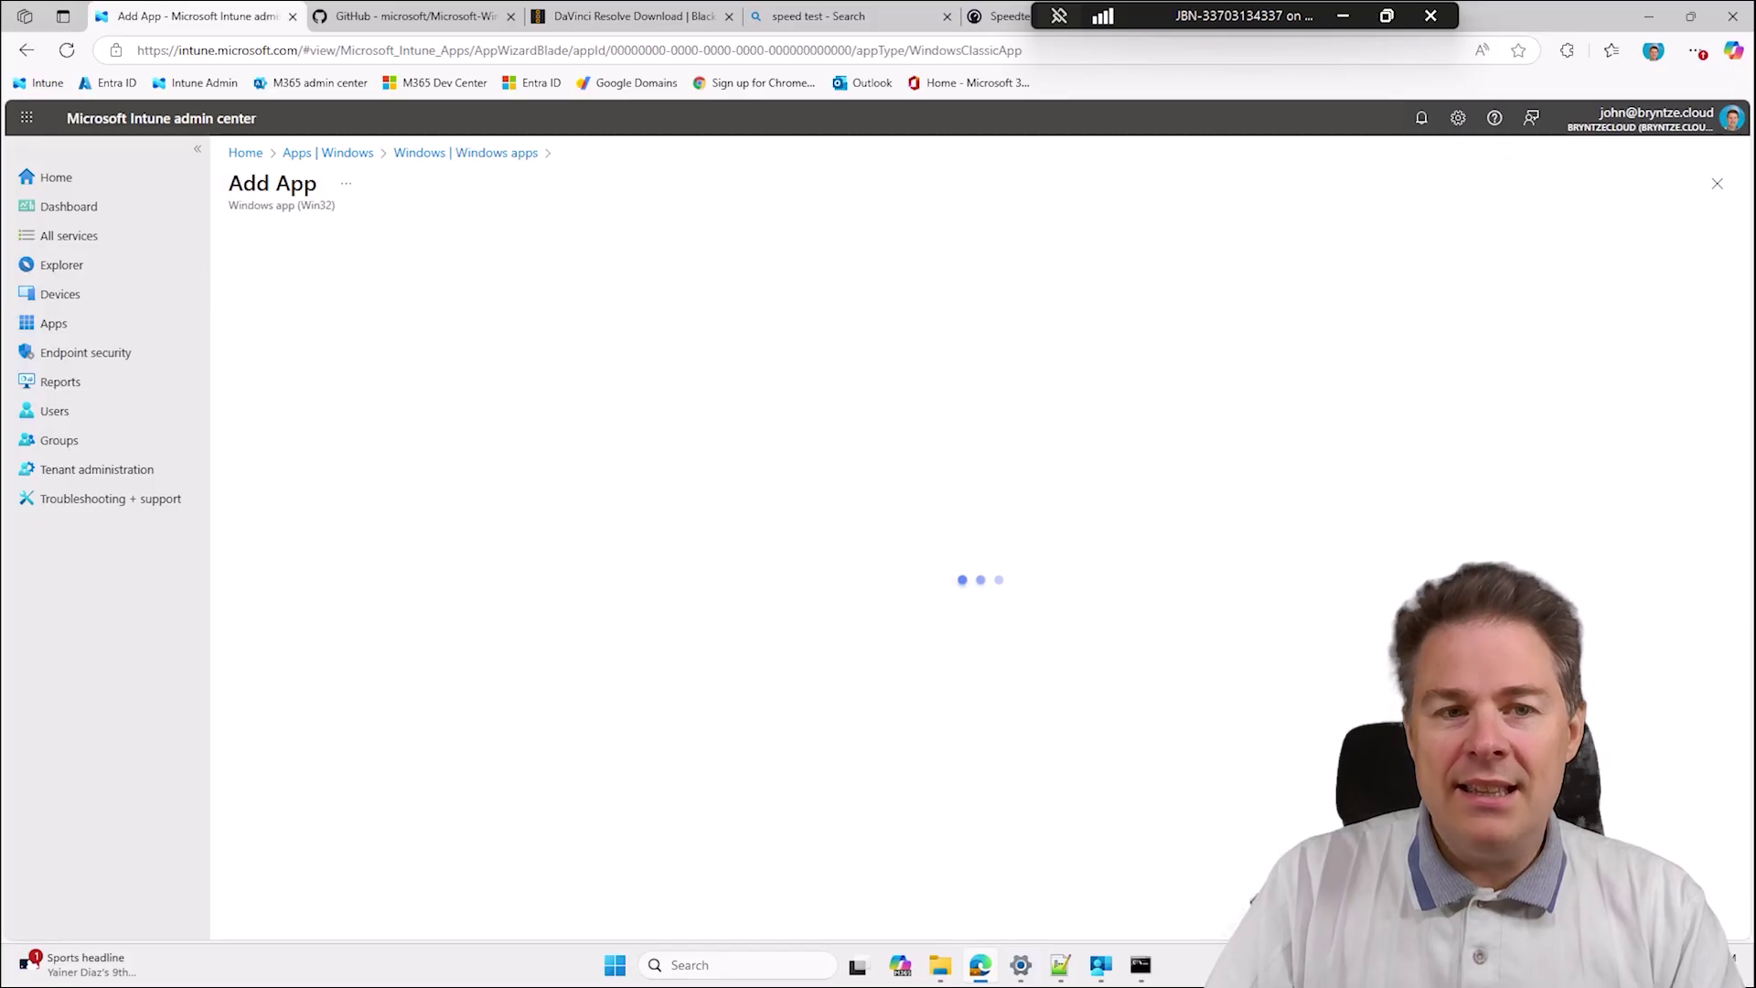
{"action": "left_click", "coordinate": [511, 299]}
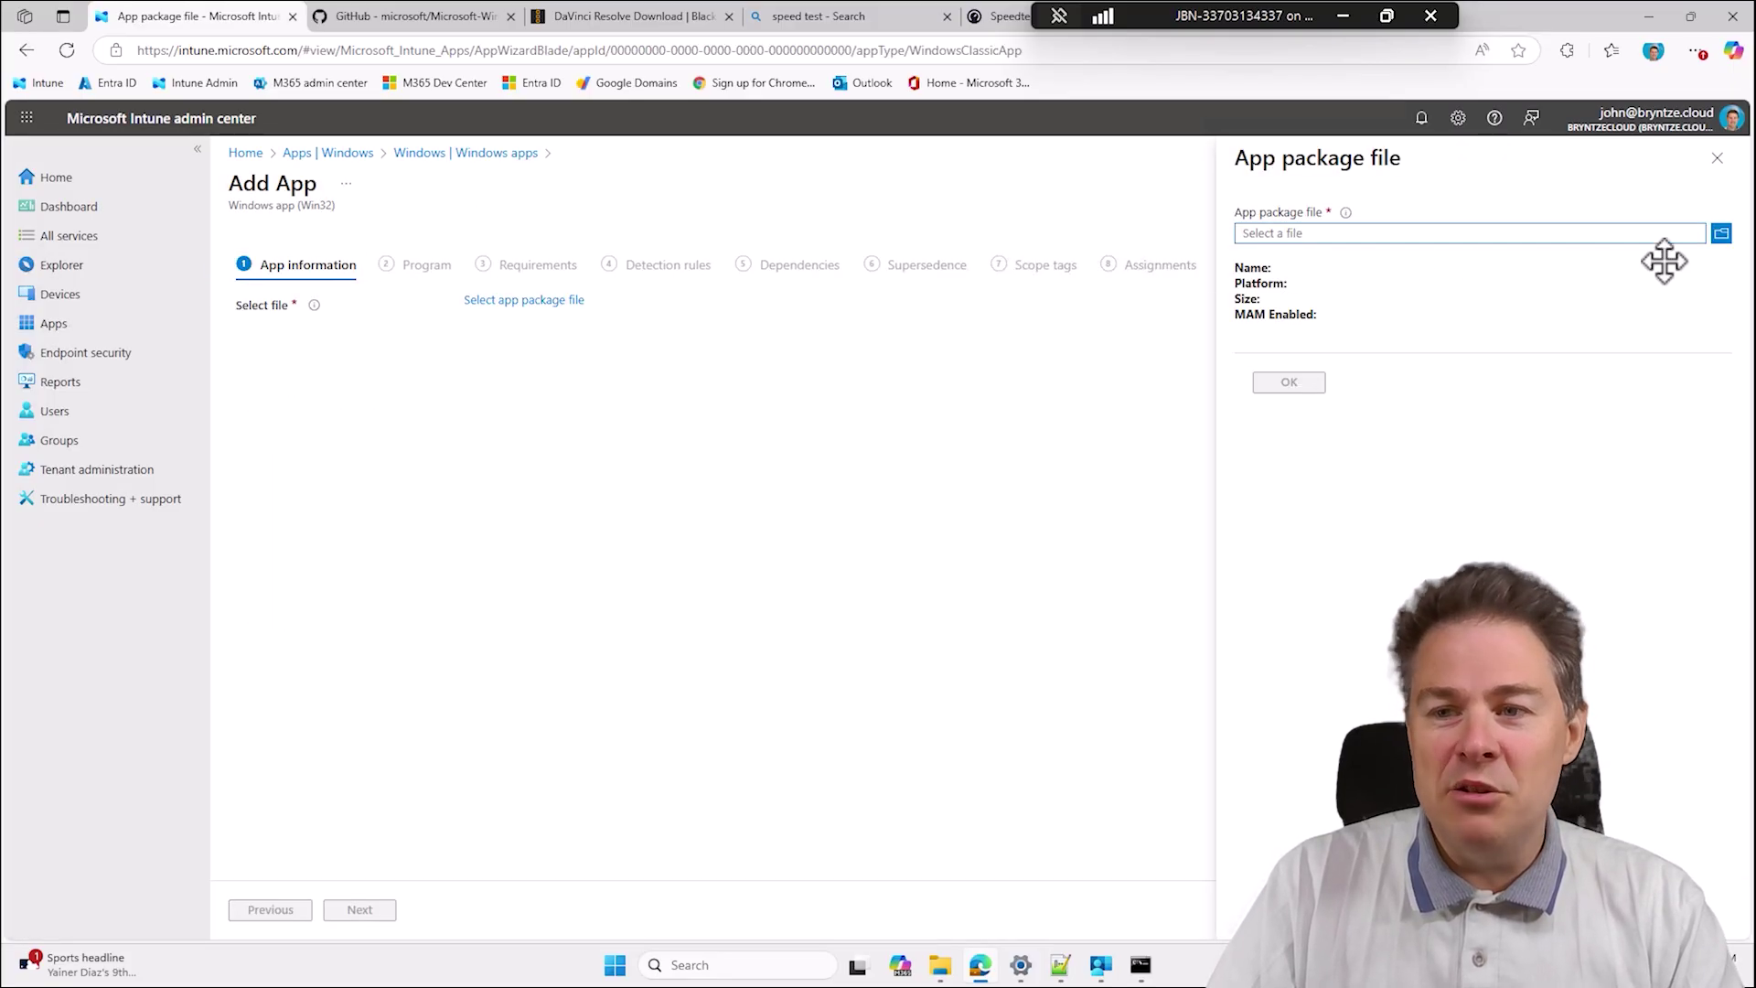
{"action": "left_click", "coordinate": [1723, 234]}
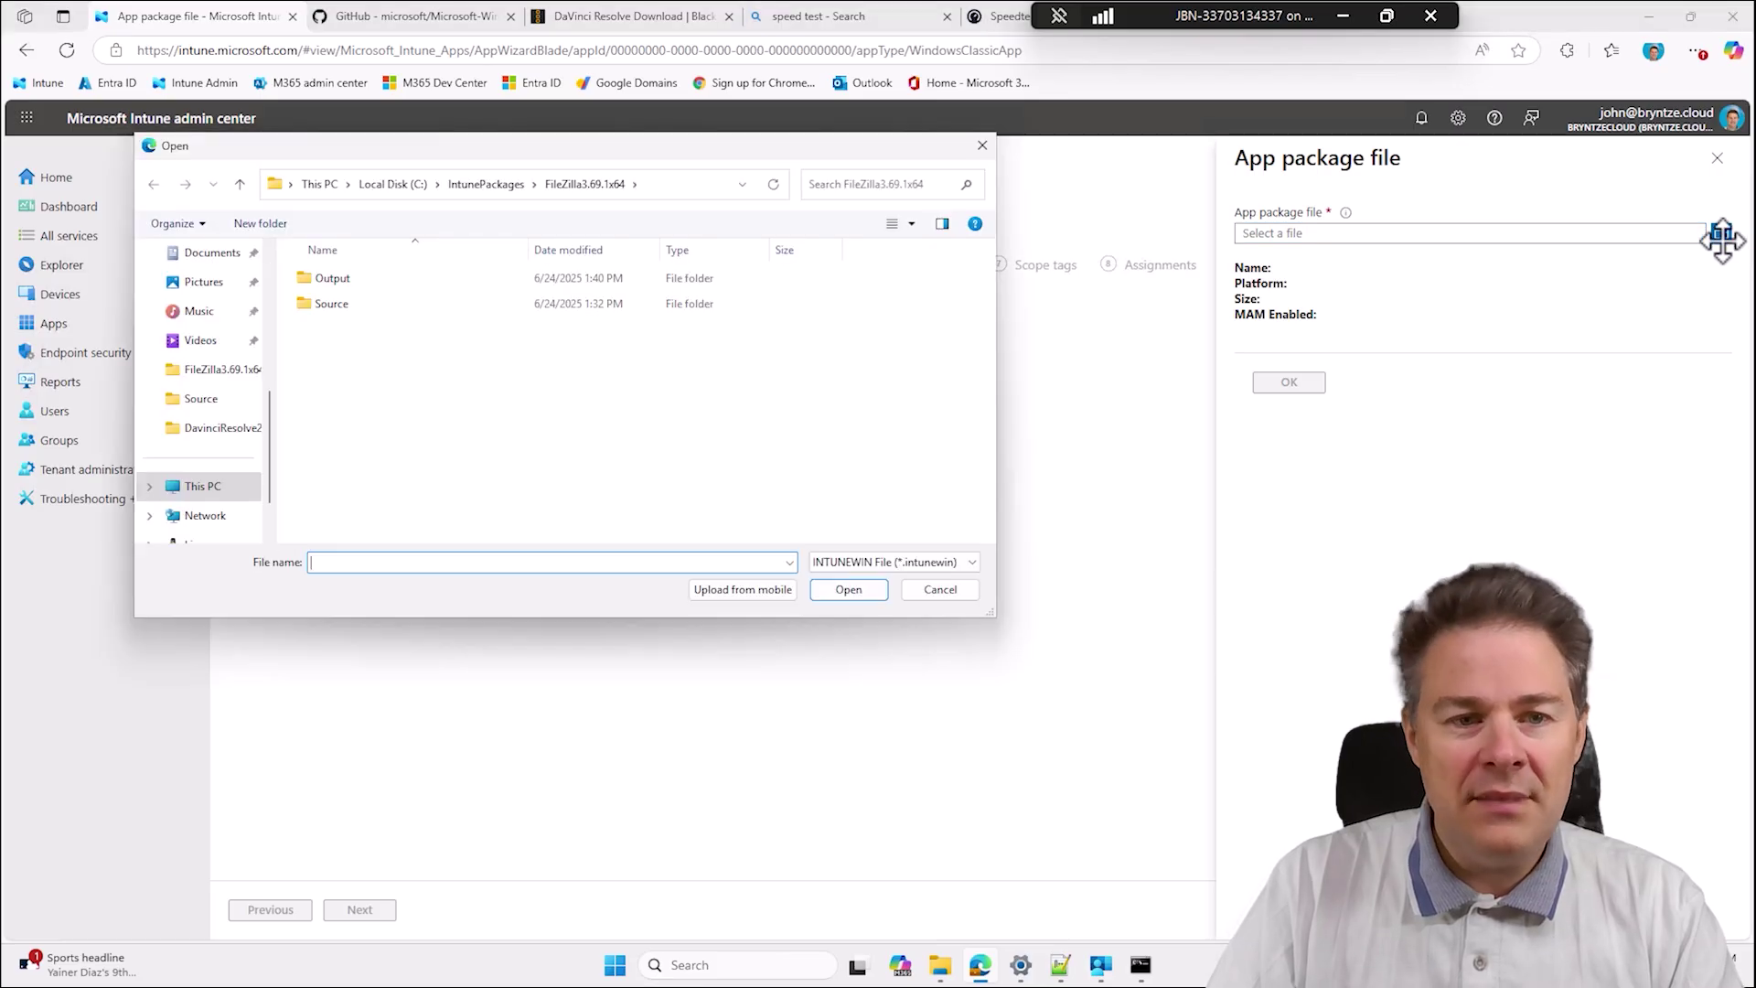
{"action": "double_click", "coordinate": [338, 279]}
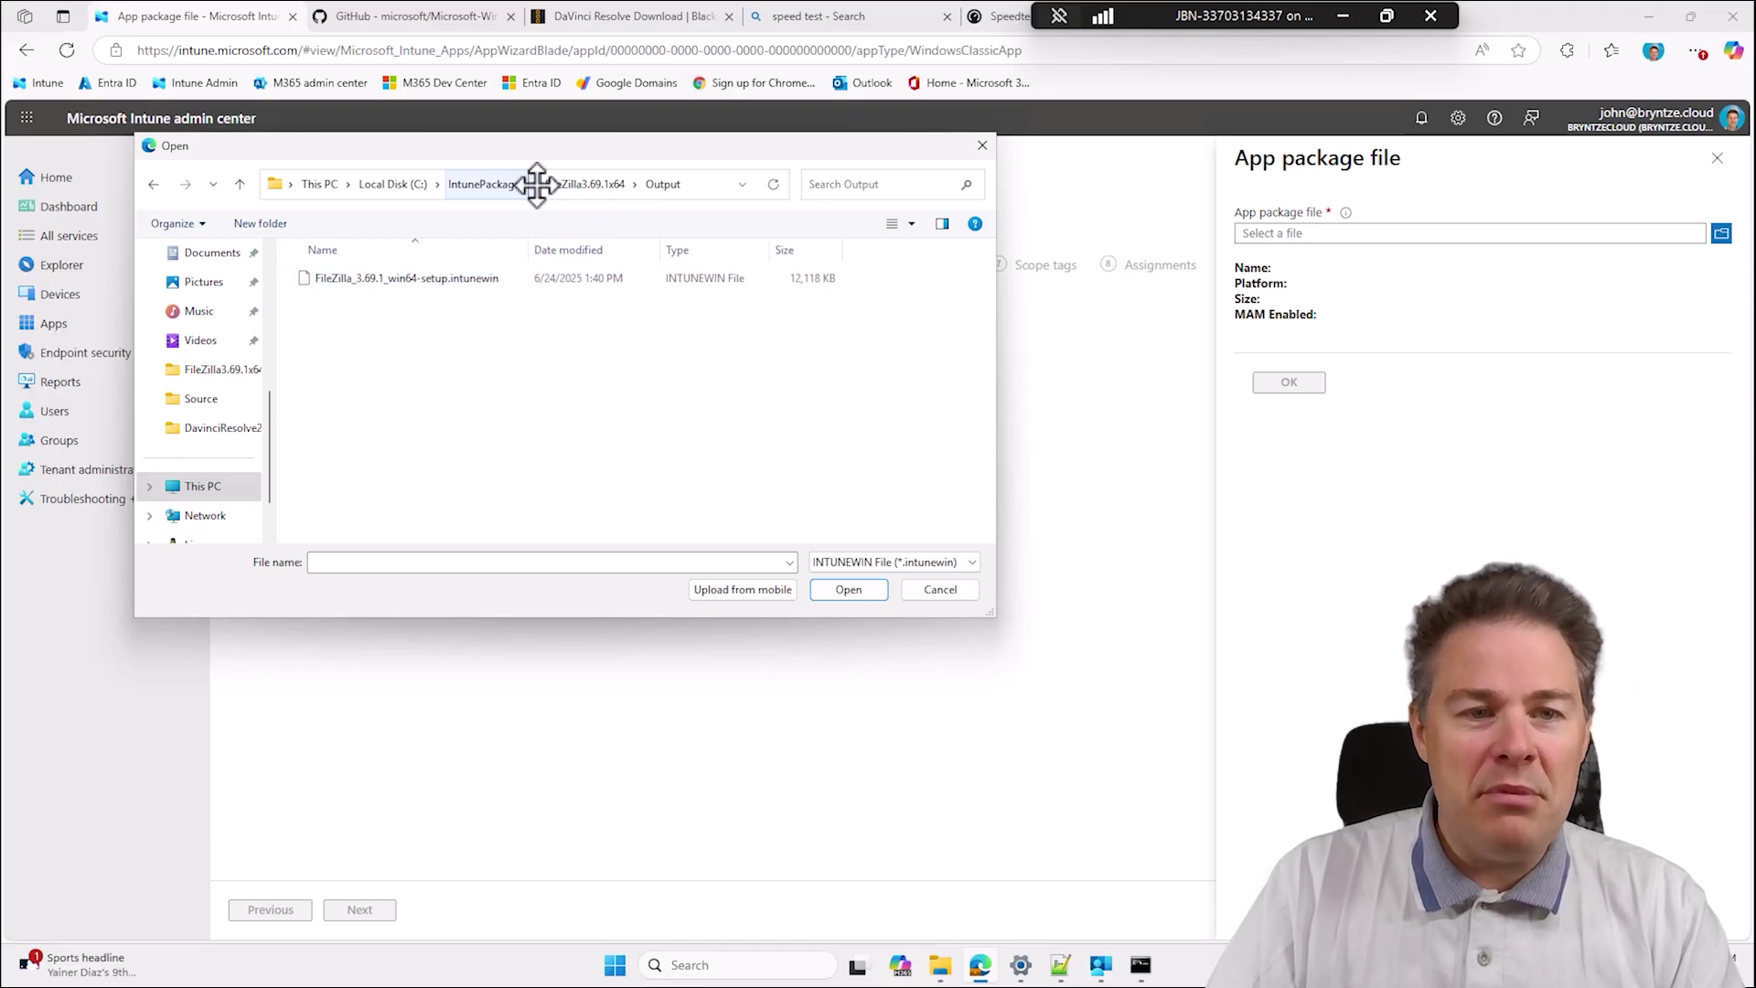
{"action": "left_click", "coordinate": [486, 183]}
{"action": "double_click", "coordinate": [390, 304]}
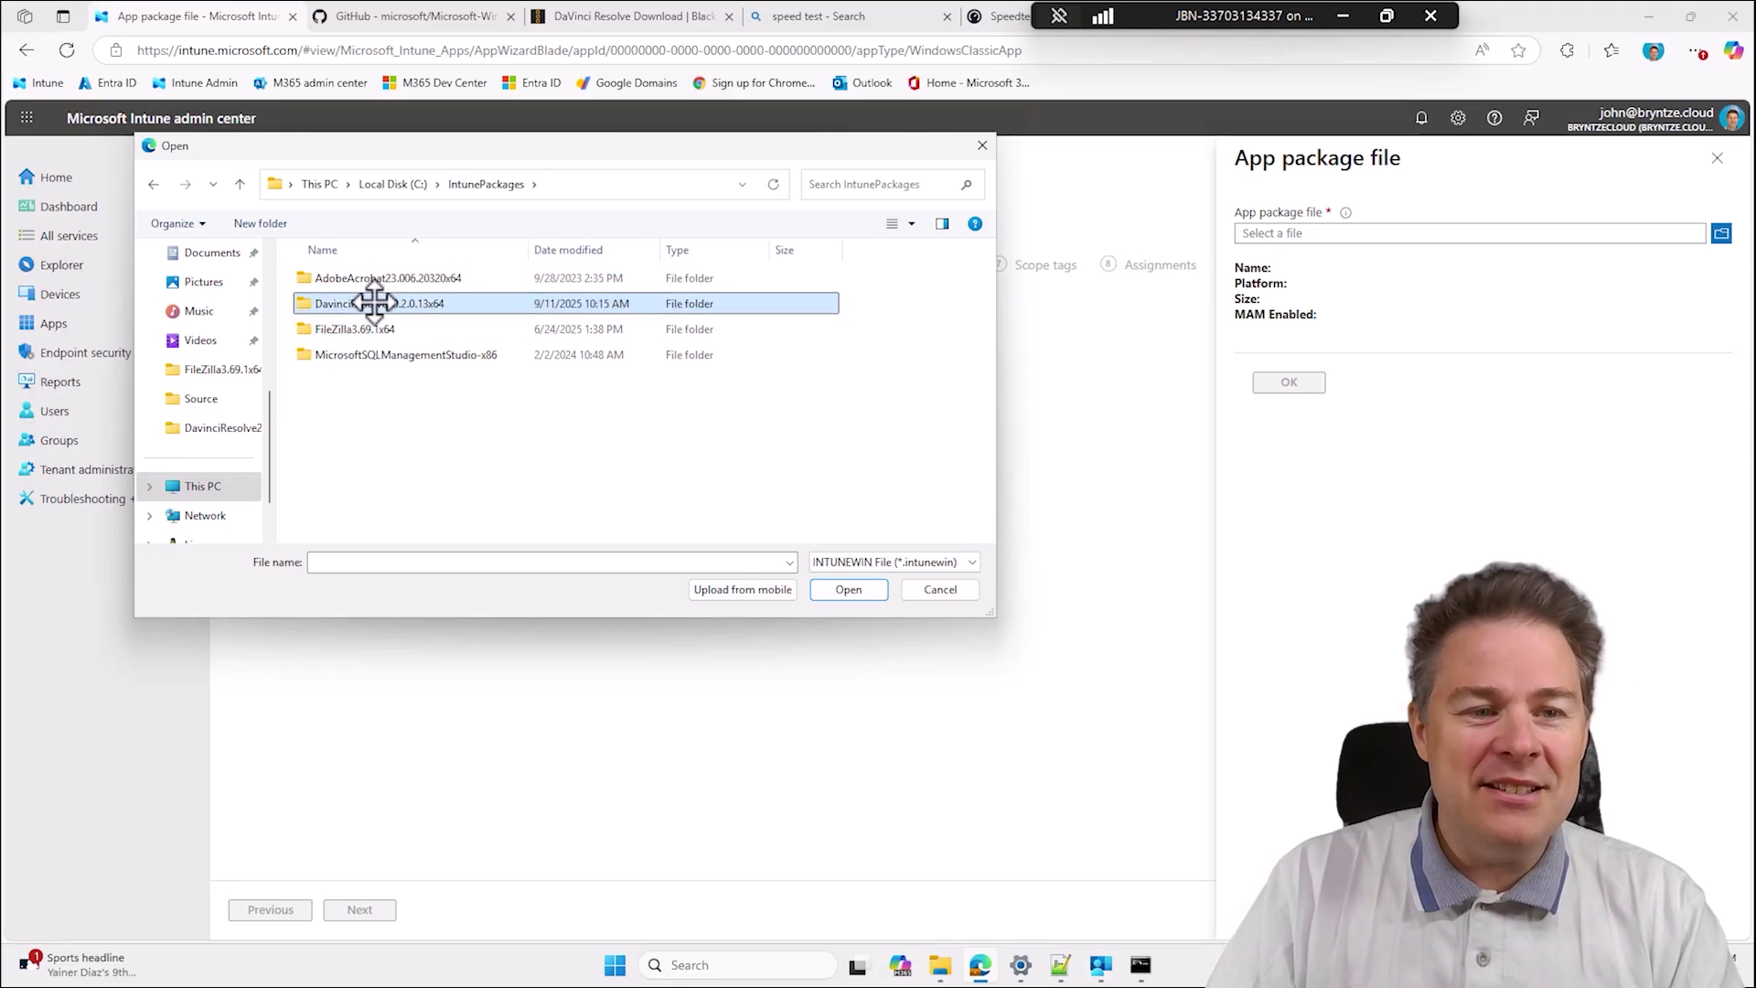
{"action": "double_click", "coordinate": [344, 277]}
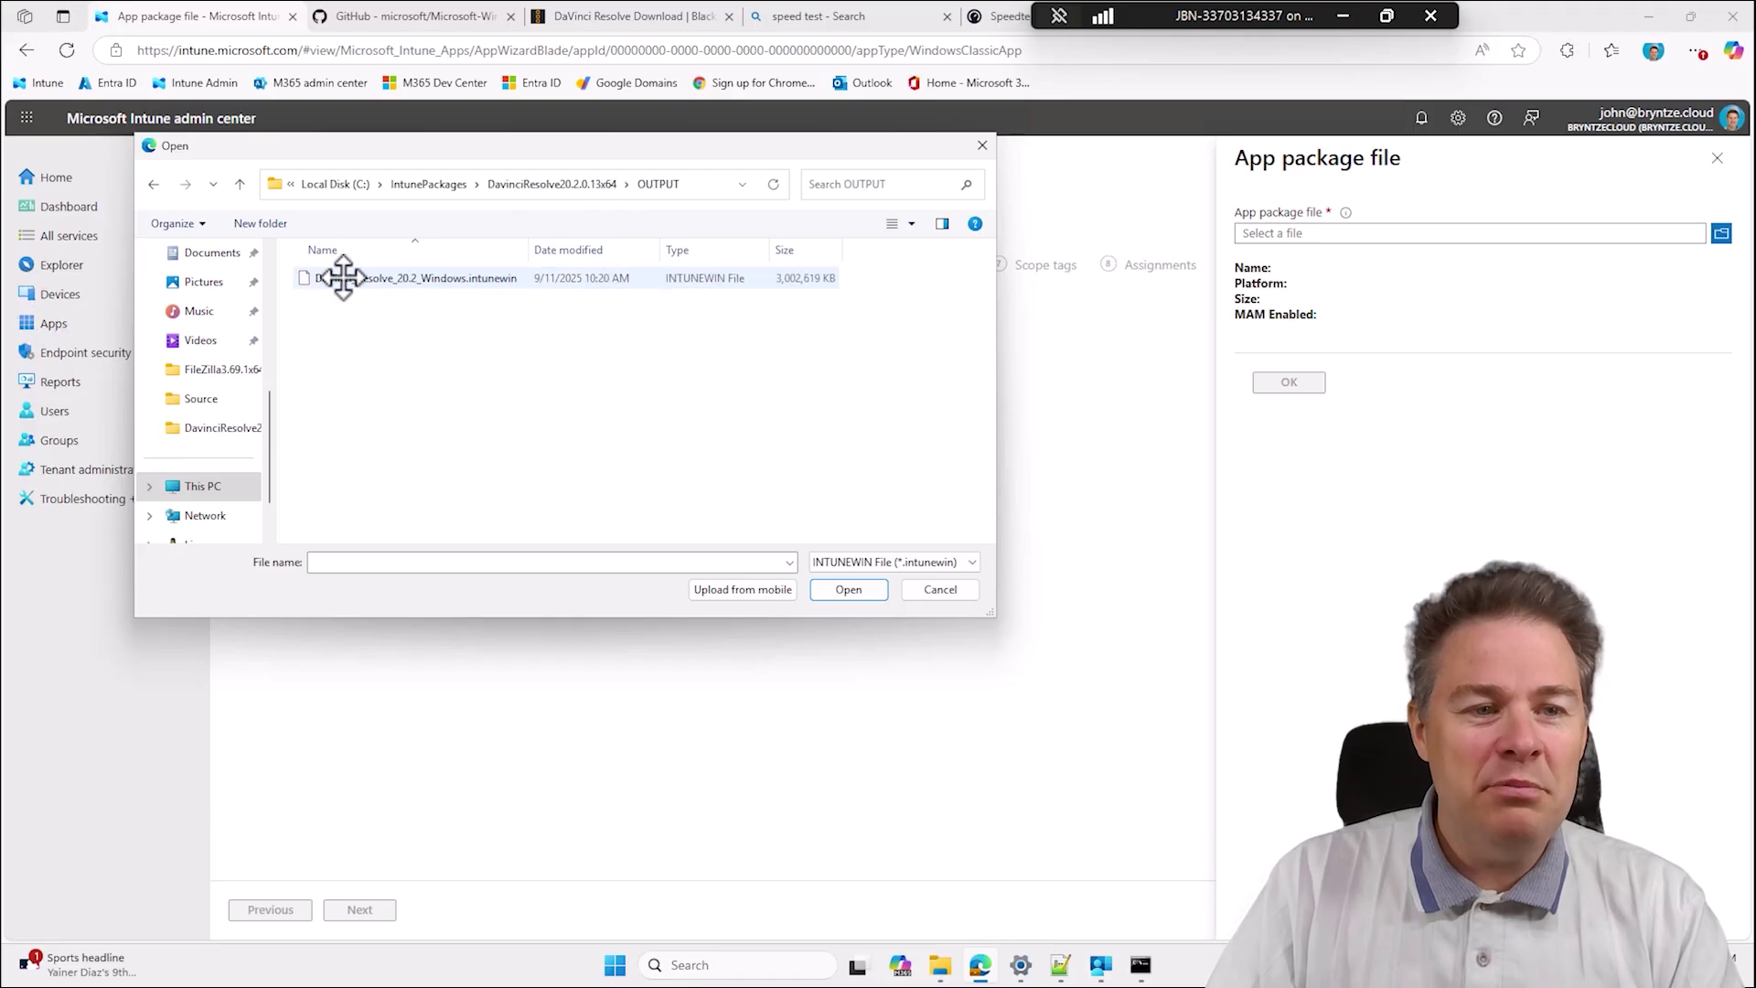
{"action": "double_click", "coordinate": [400, 279]}
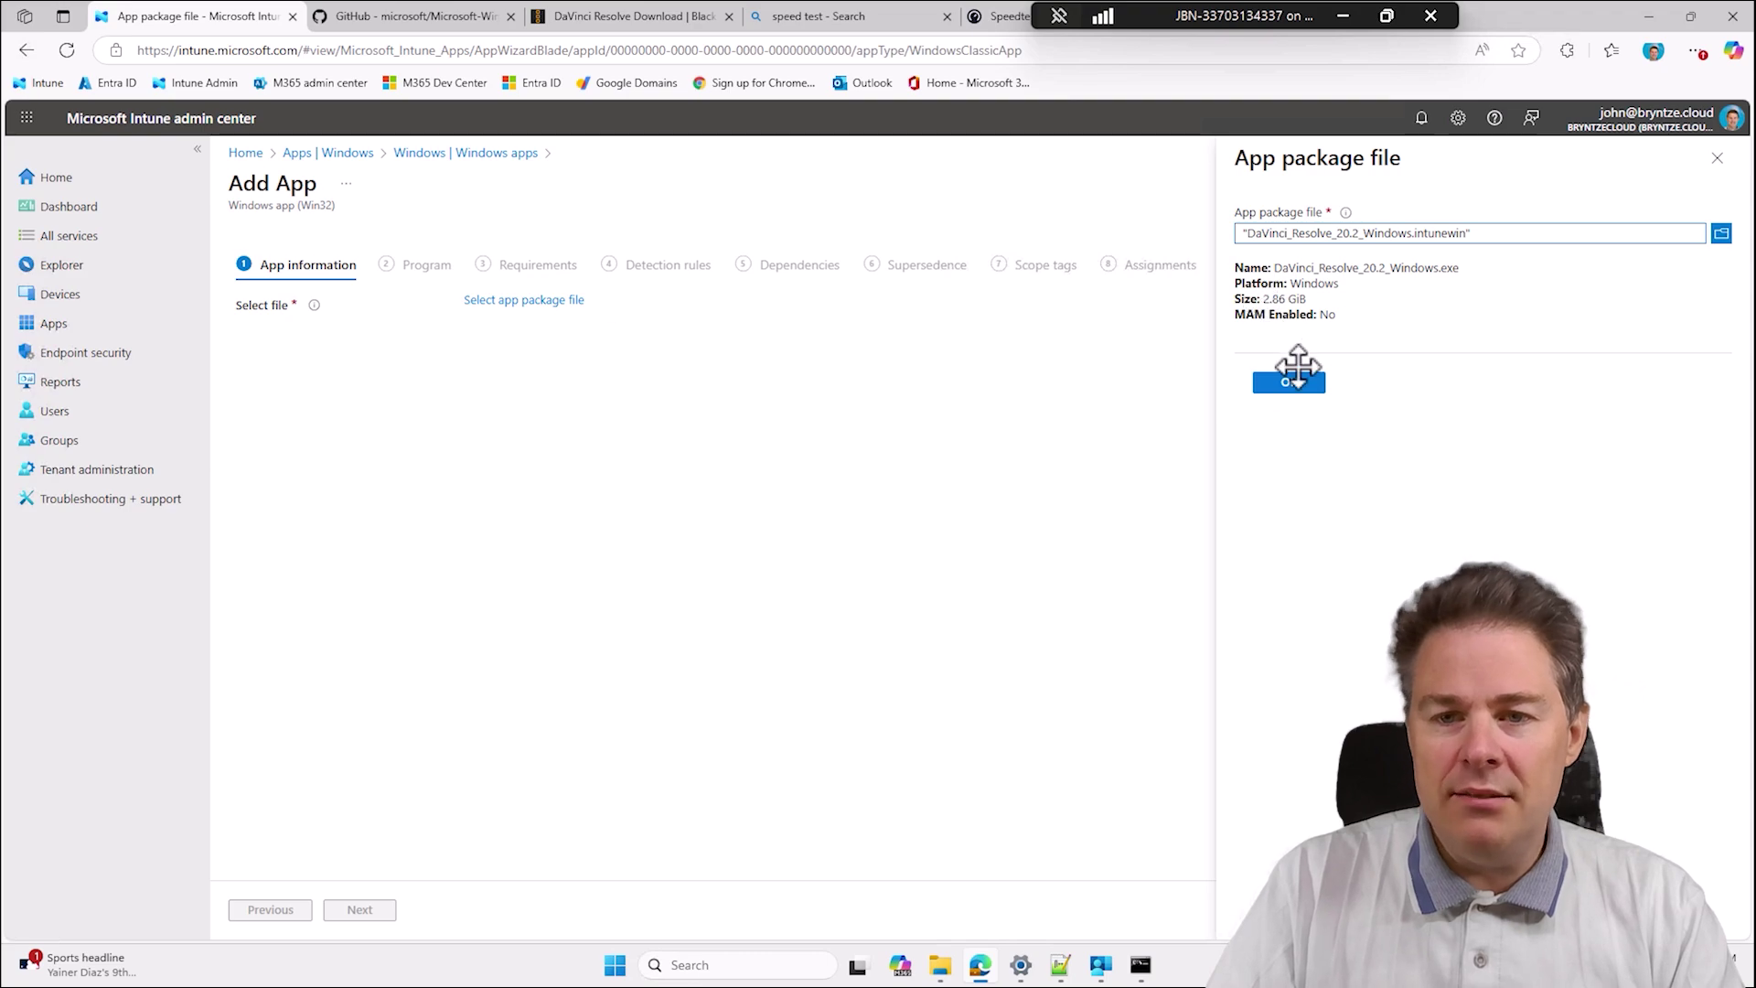
{"action": "left_click", "coordinate": [1293, 378]}
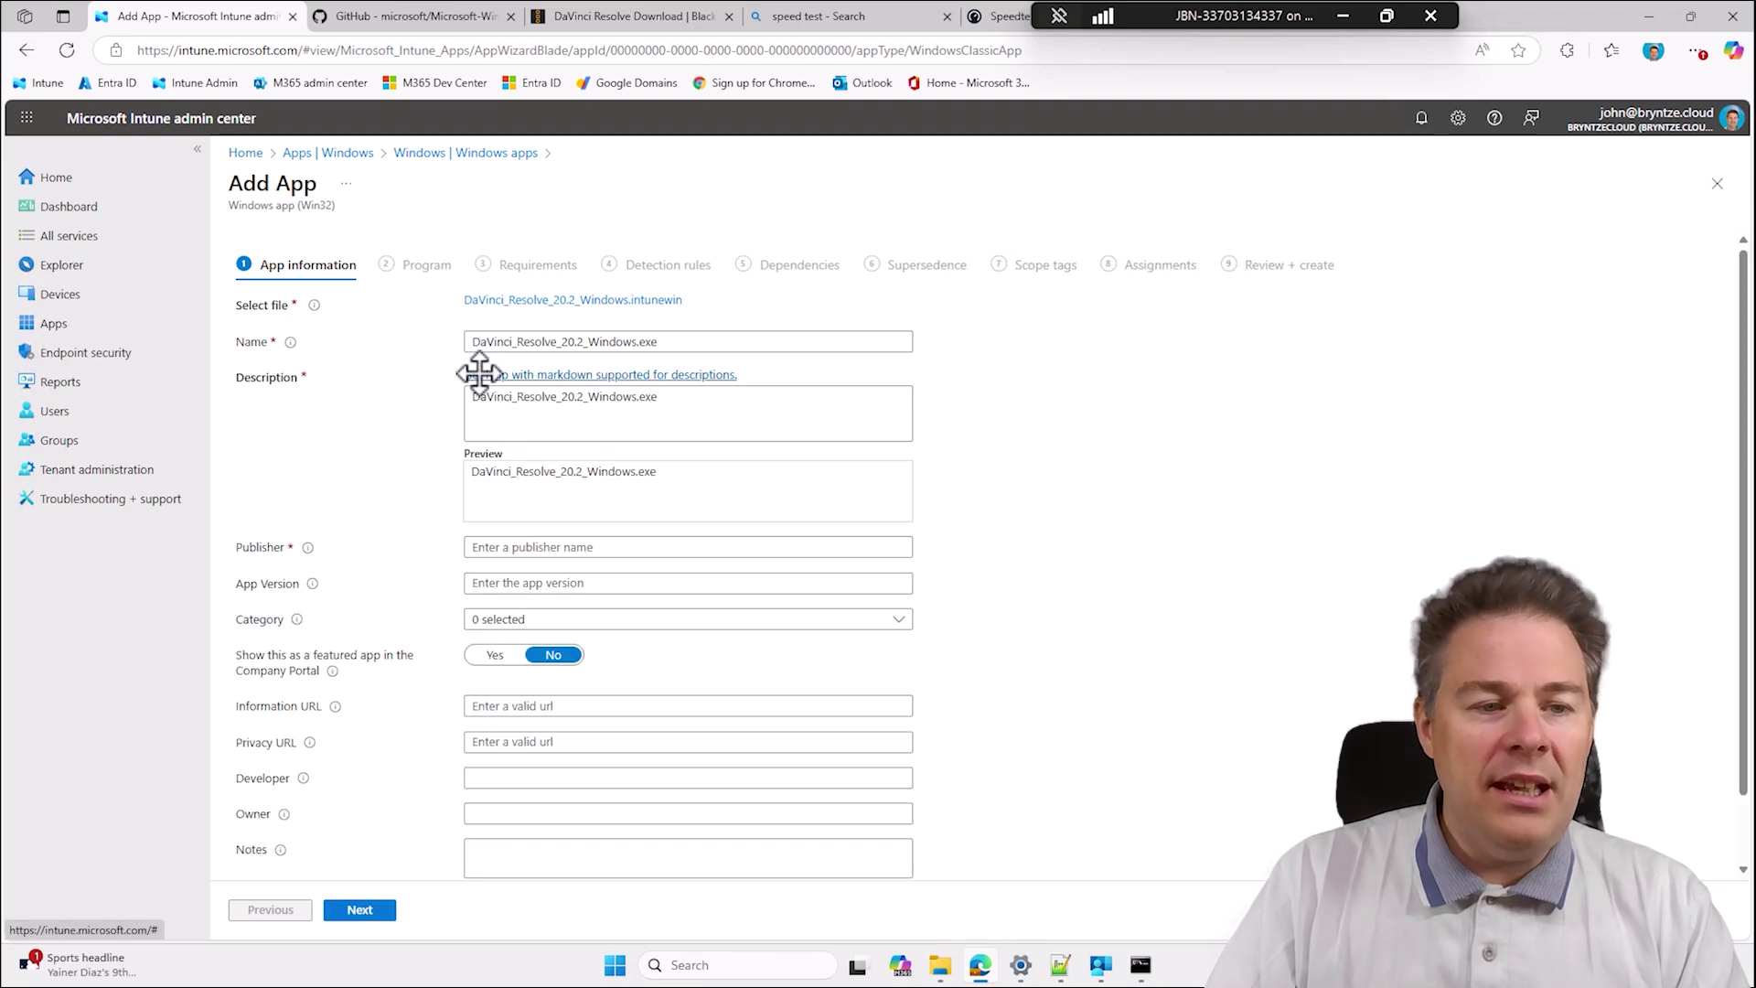
Name the app 'DaVinci Resolve' with the description 'DaVinci Resolve - user for Video editing.'.
{"action": "left_click", "coordinate": [517, 342]}
{"action": "key", "text": "BackSpace"}
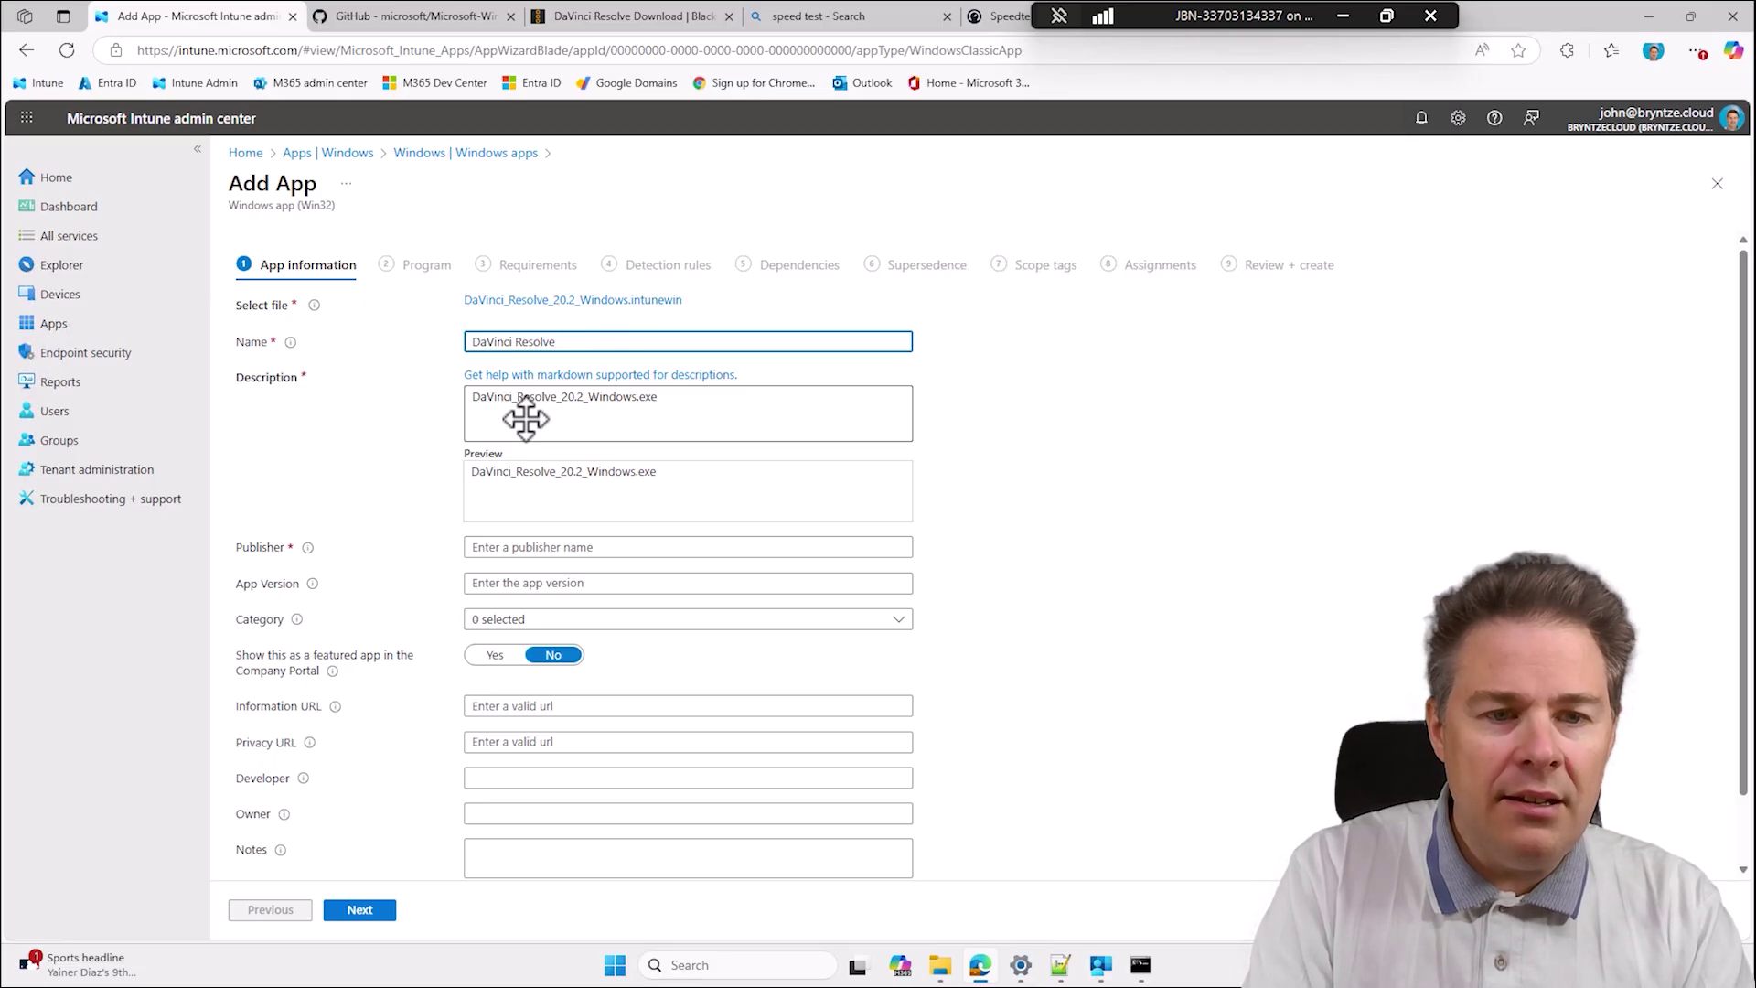
{"action": "left_click", "coordinate": [672, 408]}
{"action": "left_click_drag", "start_coordinate": [698, 409], "coordinate": [451, 402]}
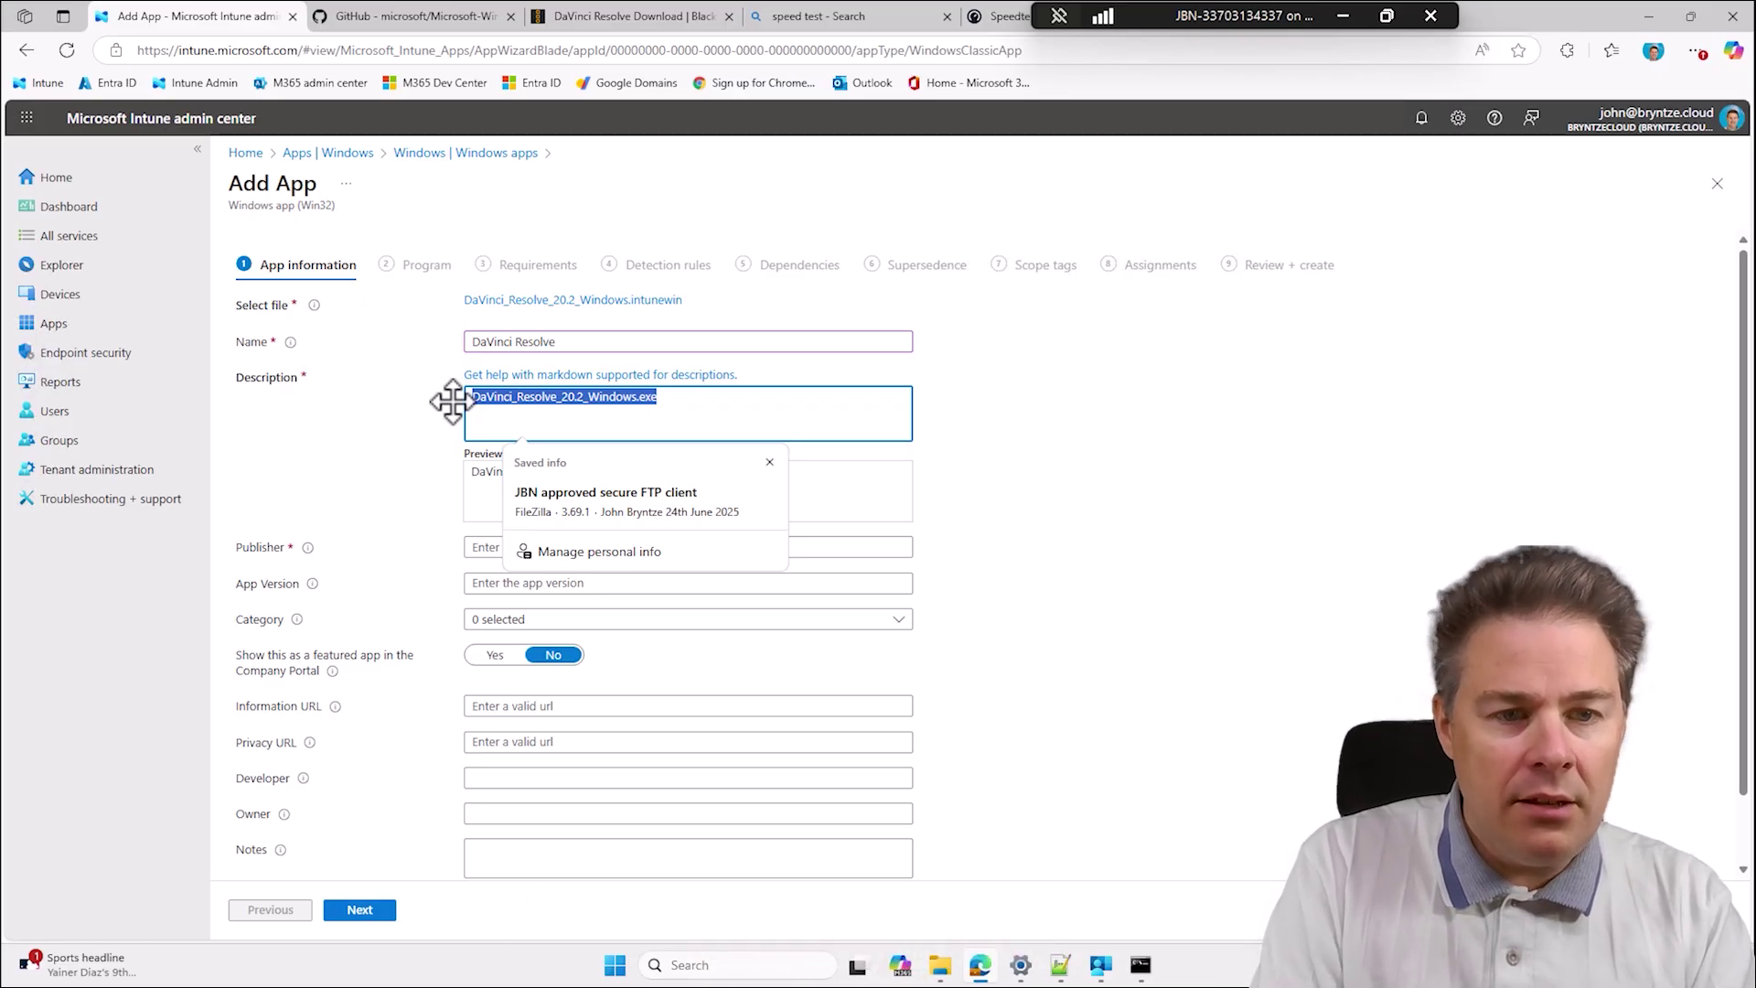
{"action": "type", "text": "DaVinci Resolve - user for"}
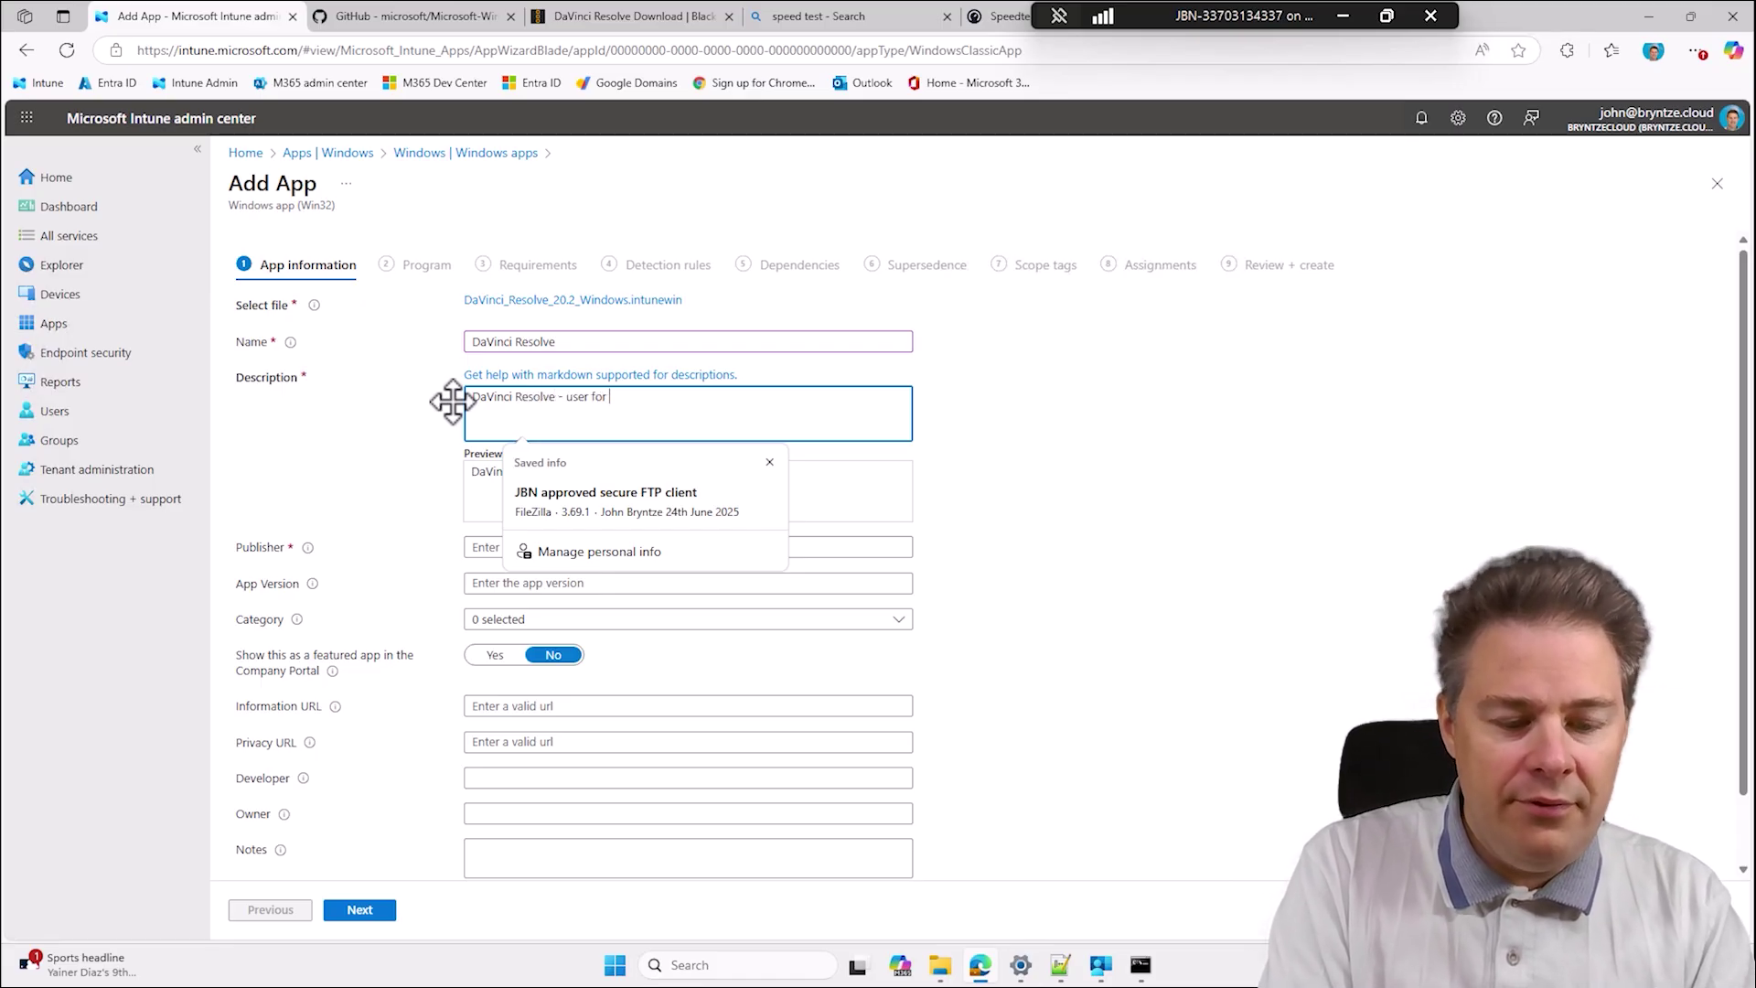
{"action": "type", "text": "deo editing"}
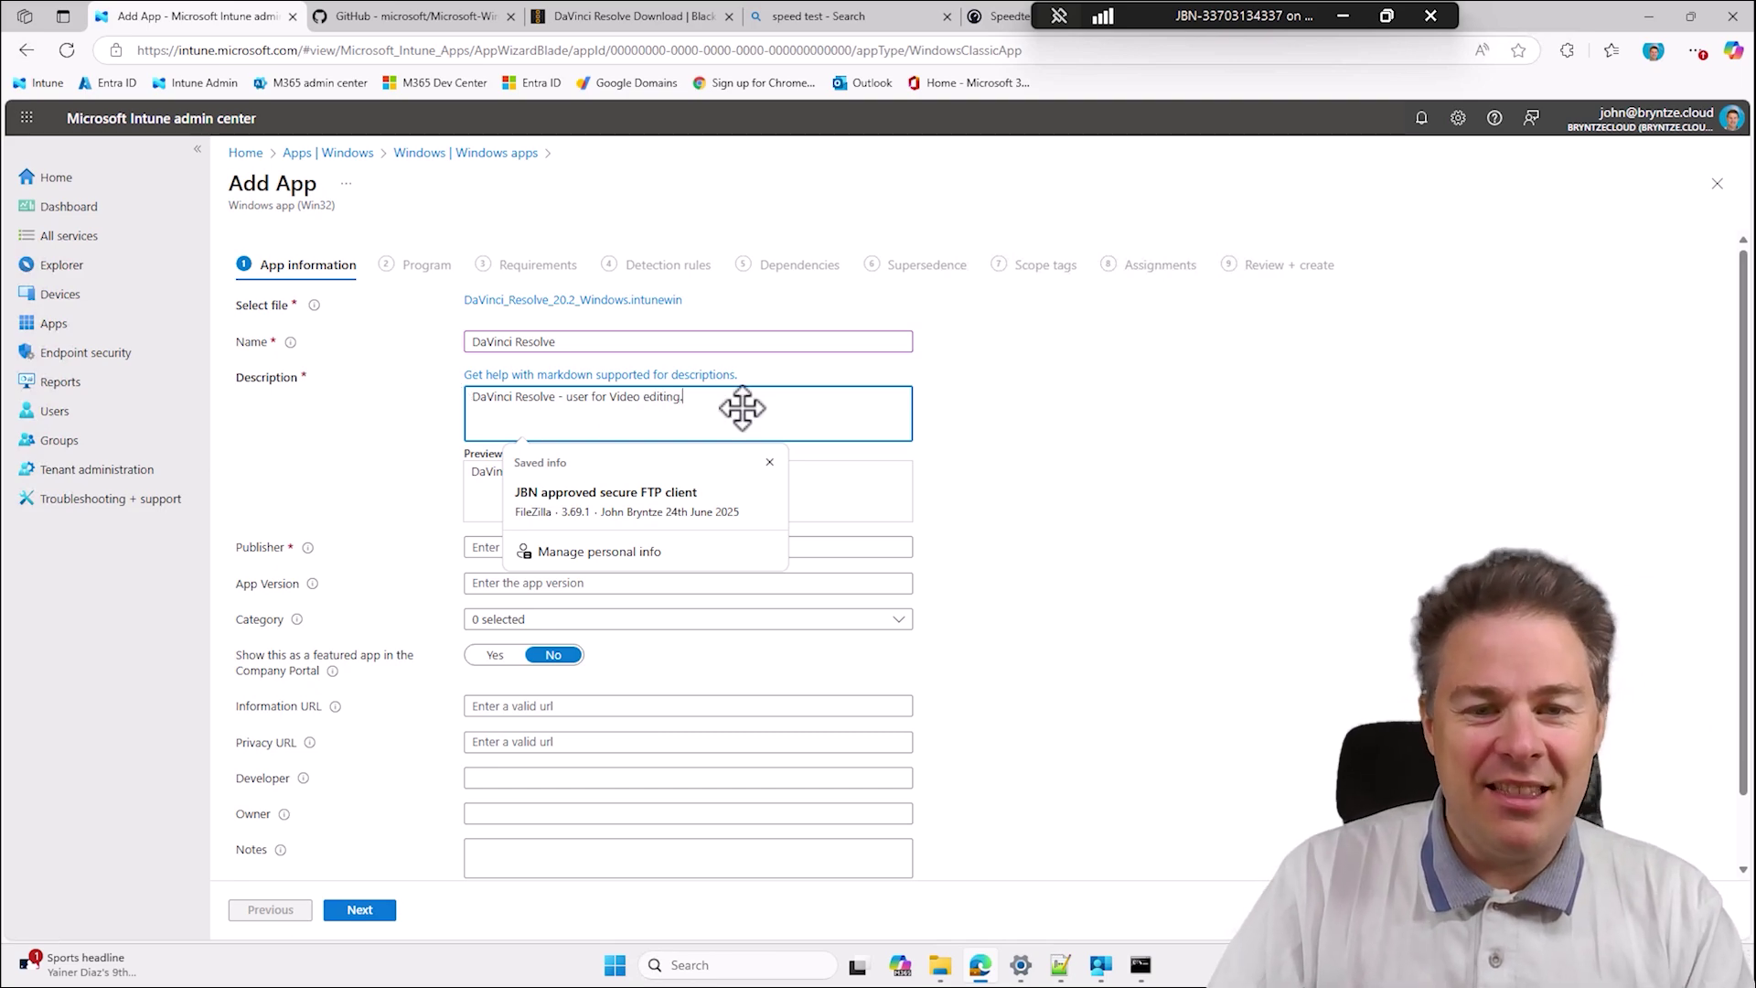
{"action": "type", "text": "."}
{"action": "left_click", "coordinate": [998, 428]}
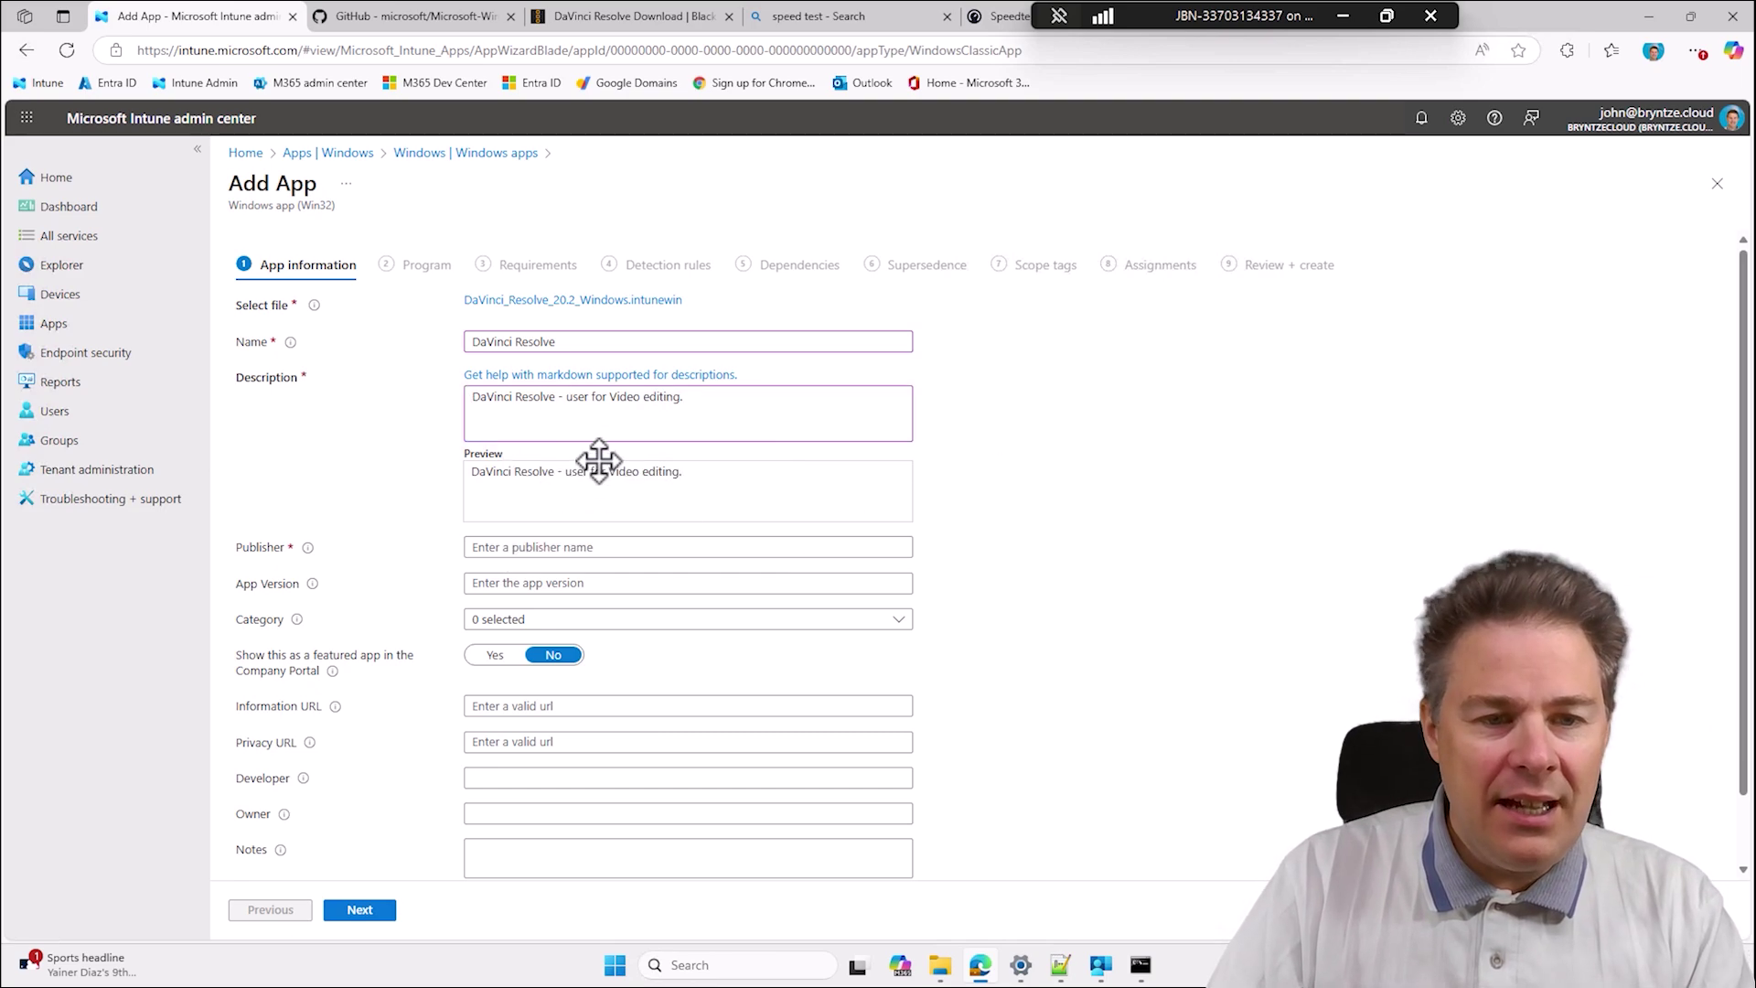
{"action": "left_click", "coordinate": [556, 399]}
{"action": "left_click_drag", "start_coordinate": [556, 399], "coordinate": [470, 392]}
{"action": "left_click", "coordinate": [698, 424]}
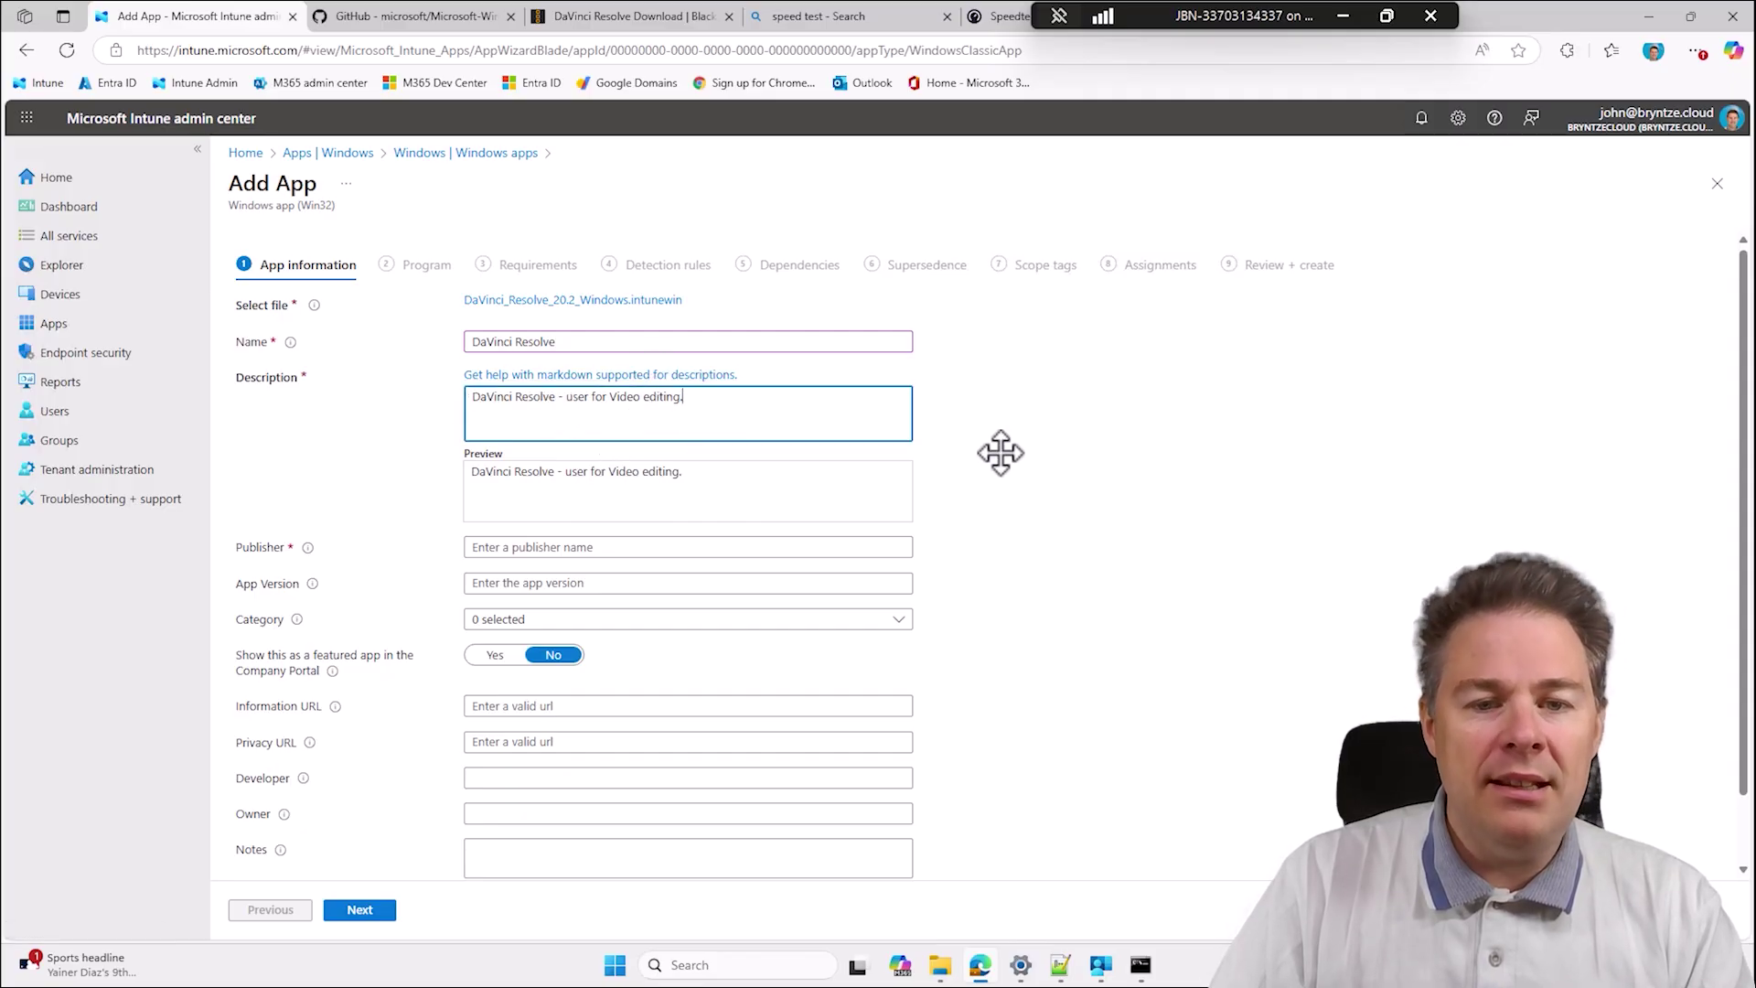
{"action": "scroll", "coordinate": [1011, 455], "scroll_direction": "down", "scroll_amount": 2}
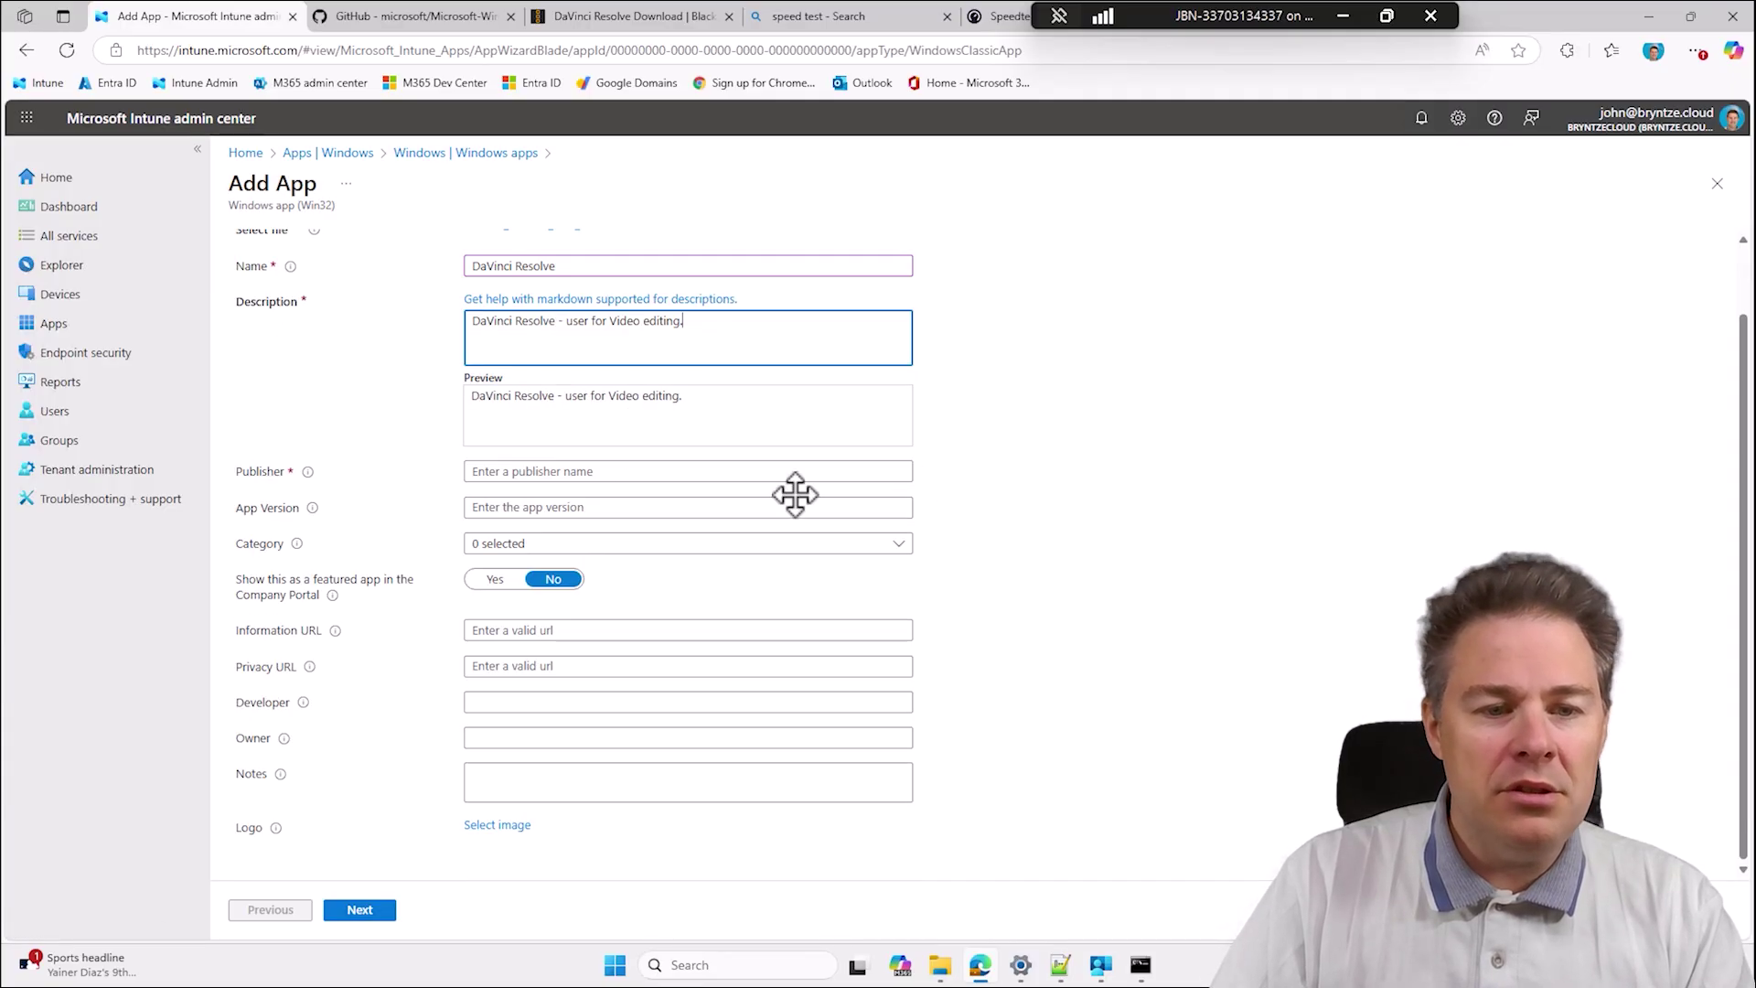
Set the publisher to BlackMagic Design, copied from the download page's web address.
{"action": "left_click", "coordinate": [522, 473]}
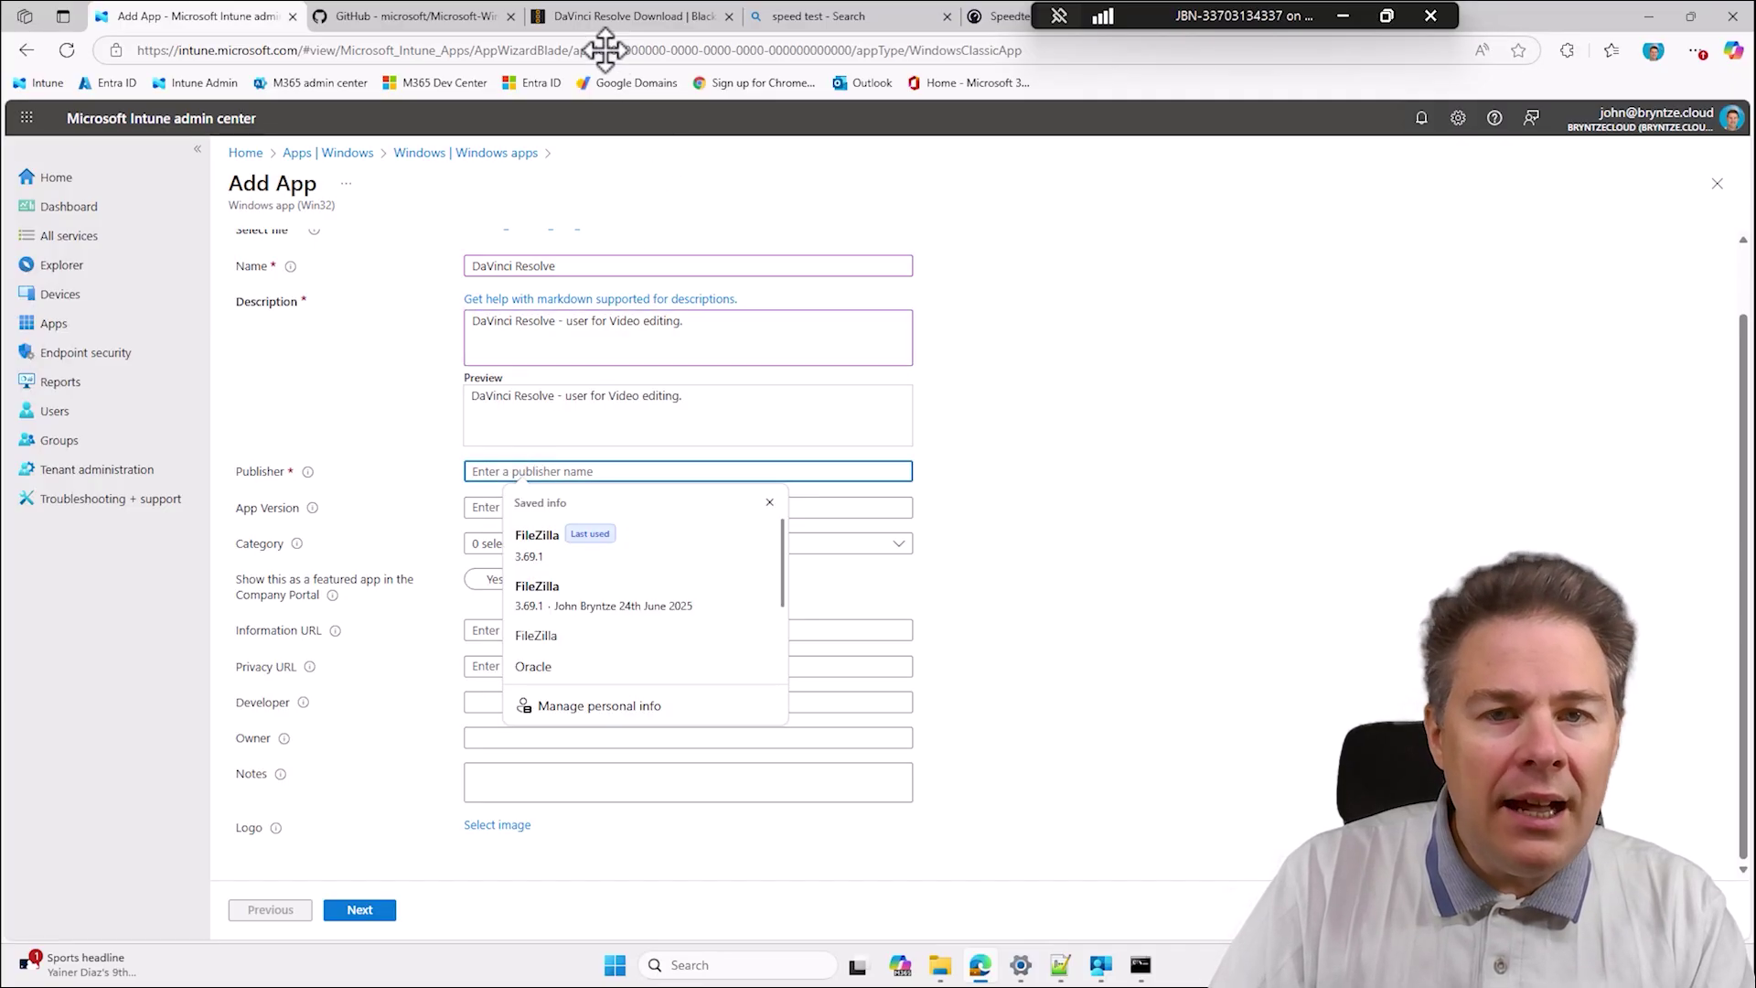
{"action": "left_click", "coordinate": [640, 19]}
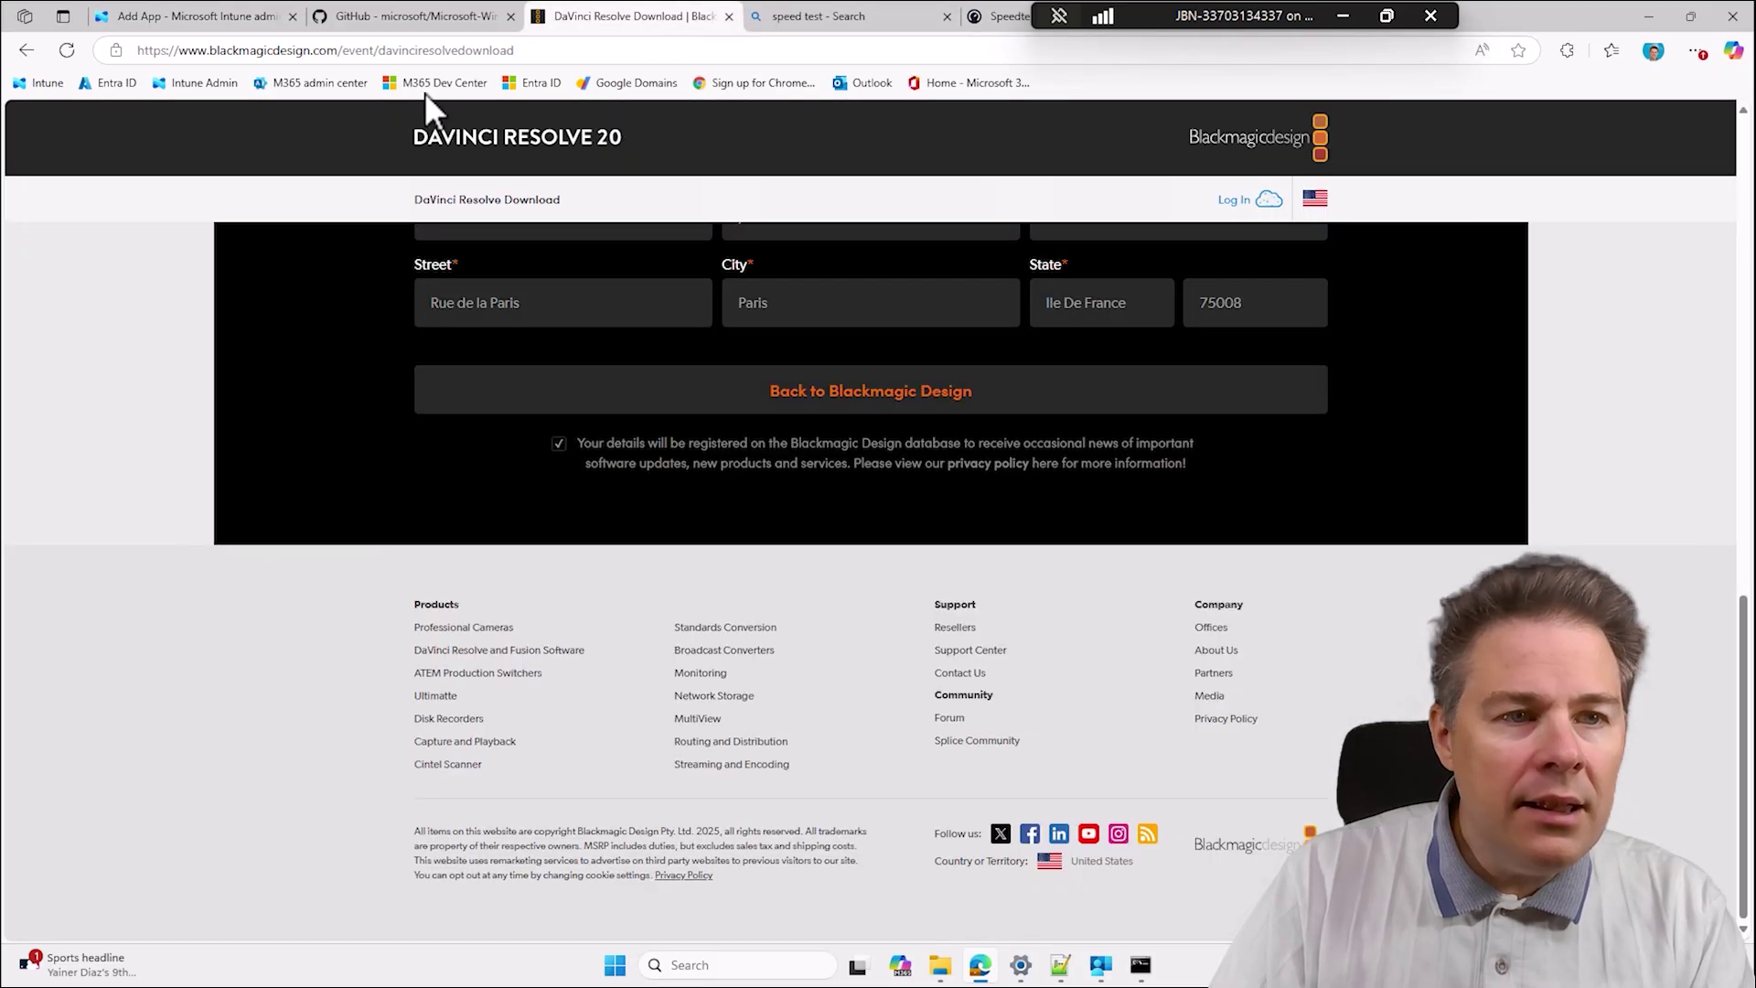
{"action": "left_click_drag", "start_coordinate": [310, 52], "coordinate": [213, 57]}
{"action": "key", "text": "ctrl+c"}
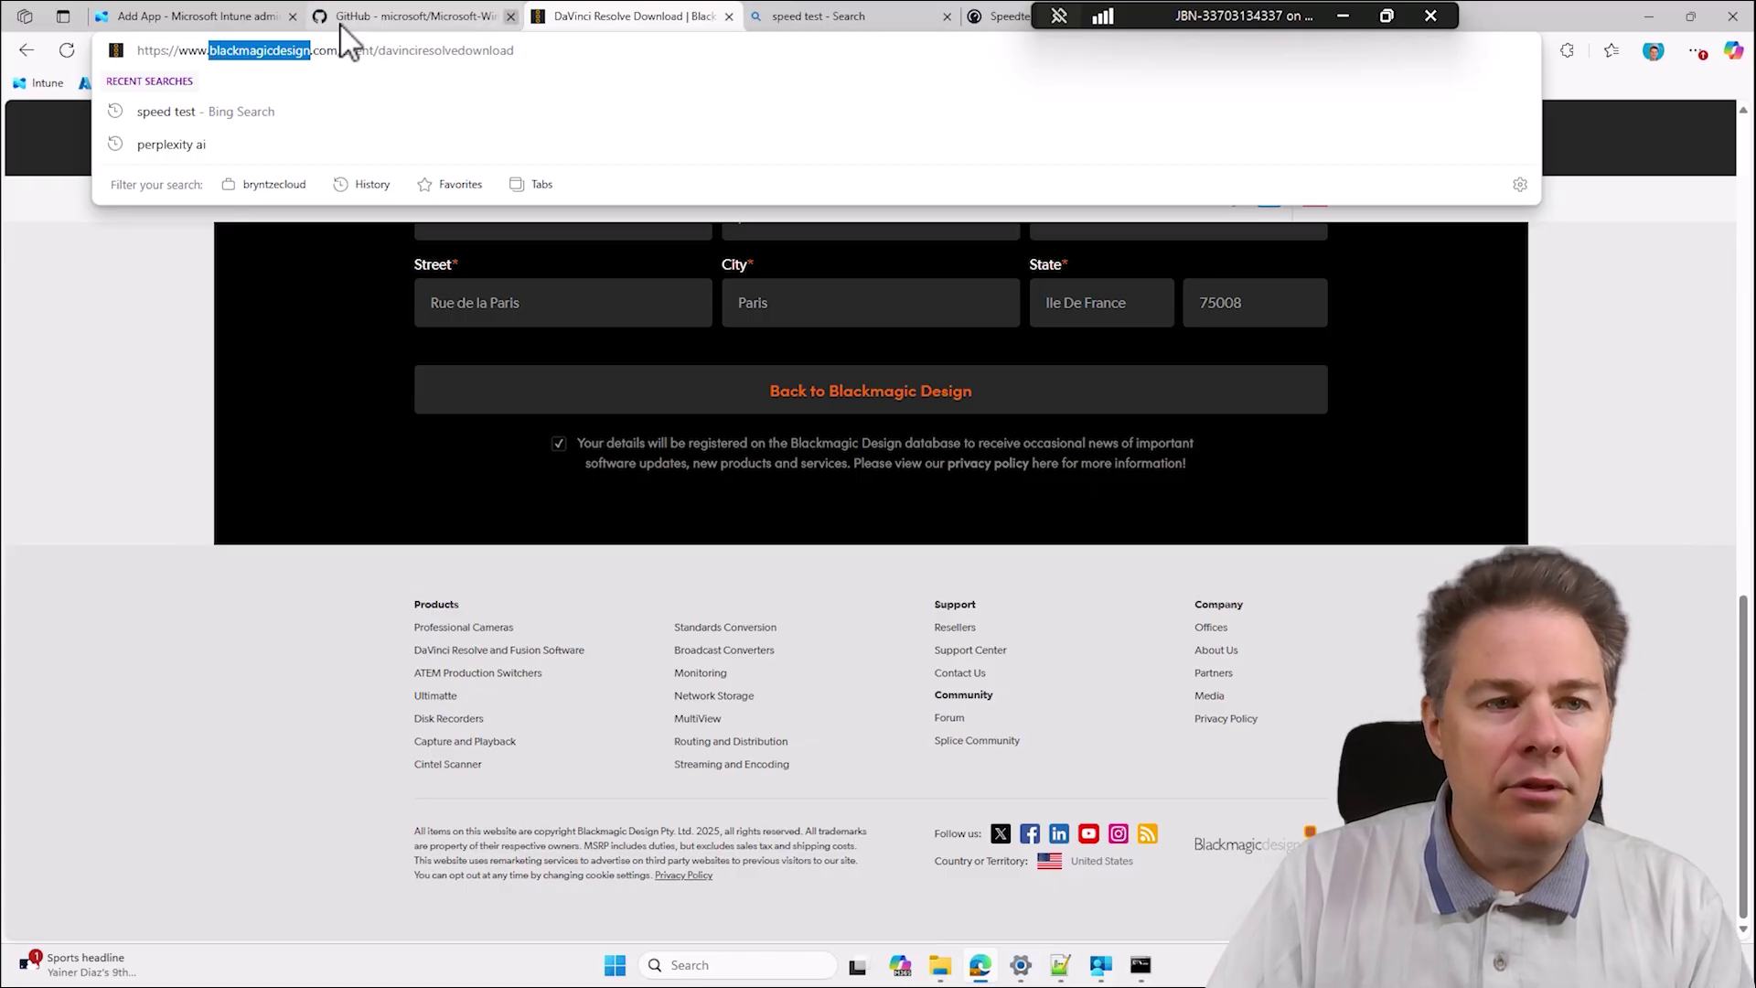
{"action": "left_click", "coordinate": [255, 17]}
{"action": "key", "text": "ctrl+v"}
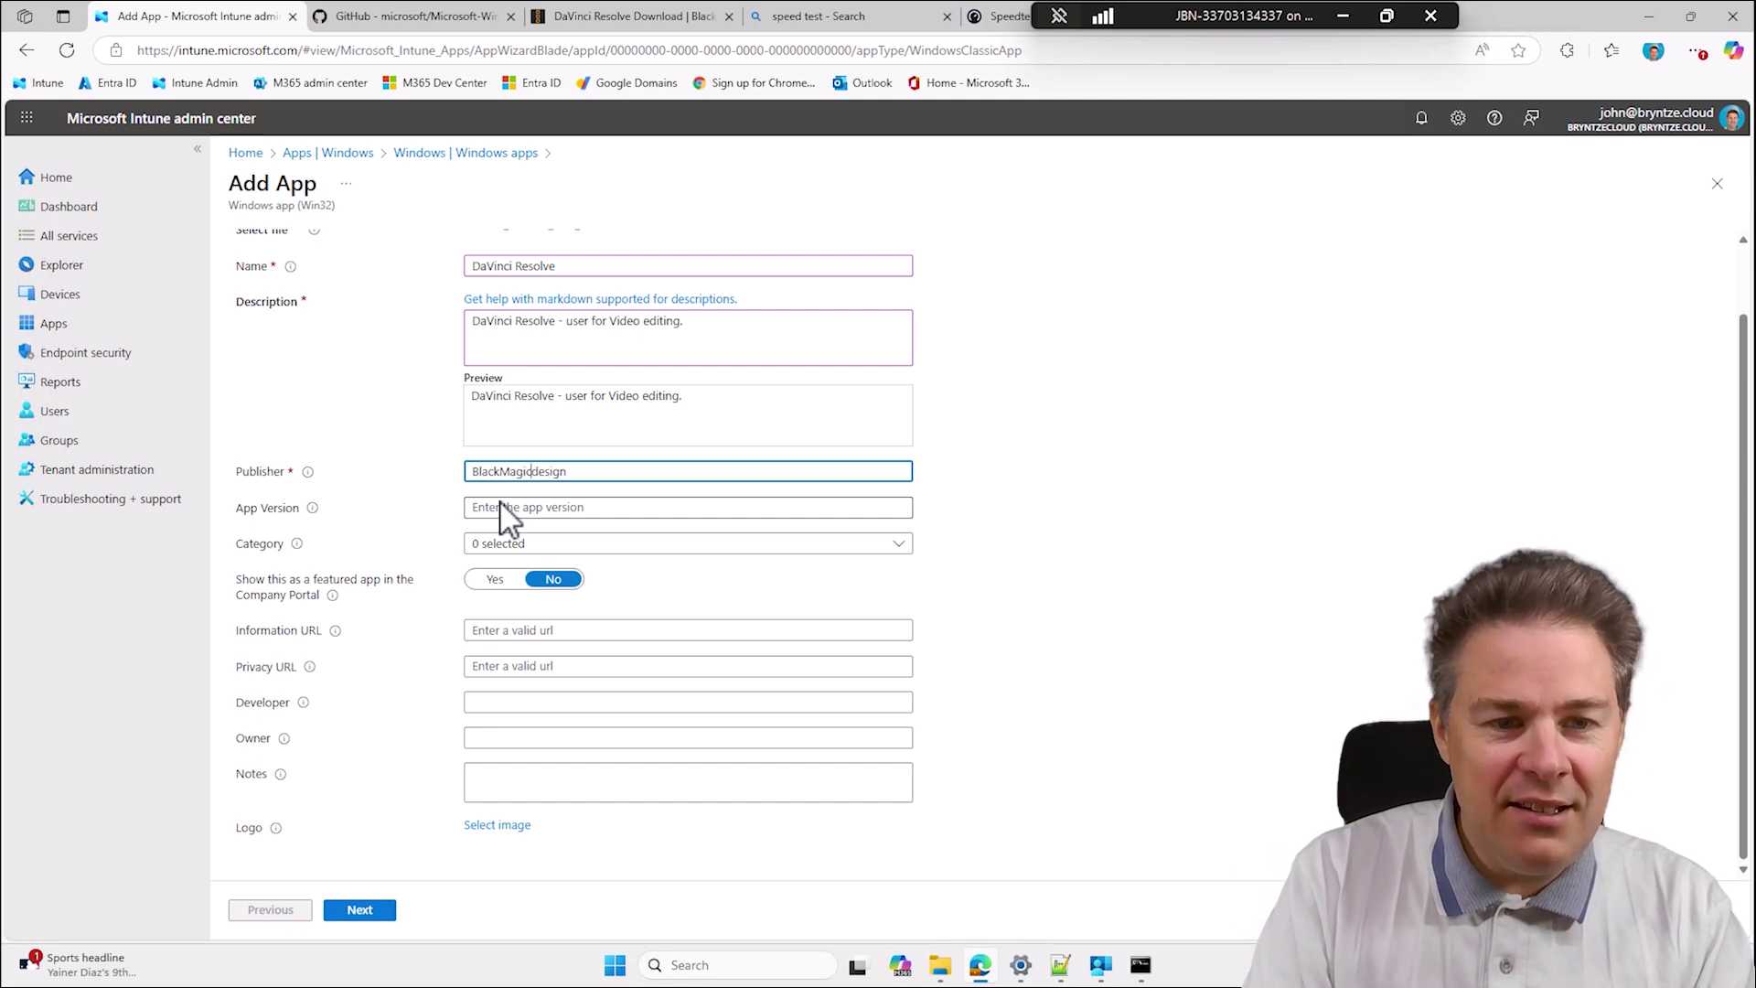
{"action": "key", "text": "BackSpace"}
{"action": "key", "text": "BackSpace"}
{"action": "key", "text": "BackSpace"}
{"action": "key", "text": "BackSpace"}
{"action": "key", "text": "BackSpace"}
{"action": "key", "text": "BackSpace"}
{"action": "type", "text": "Design"}
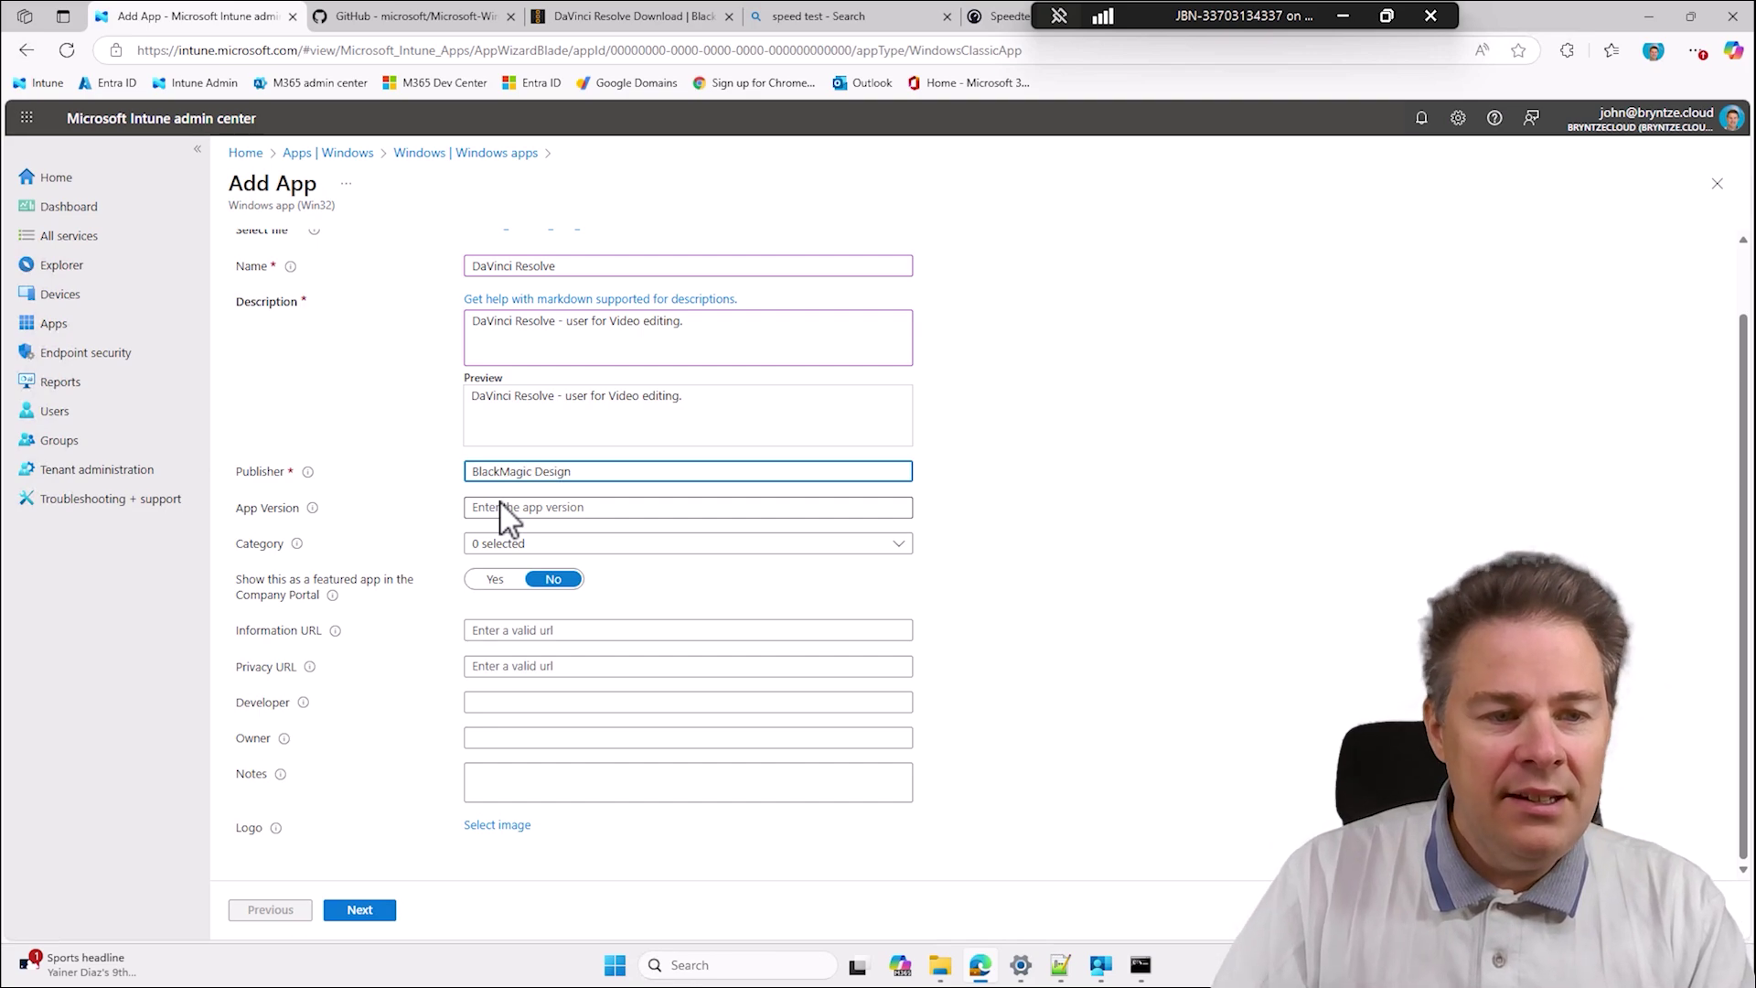
Enter app version 20.2.0.13 and choose categories Photos & Media and Development & Design.
{"action": "left_click", "coordinate": [603, 510]}
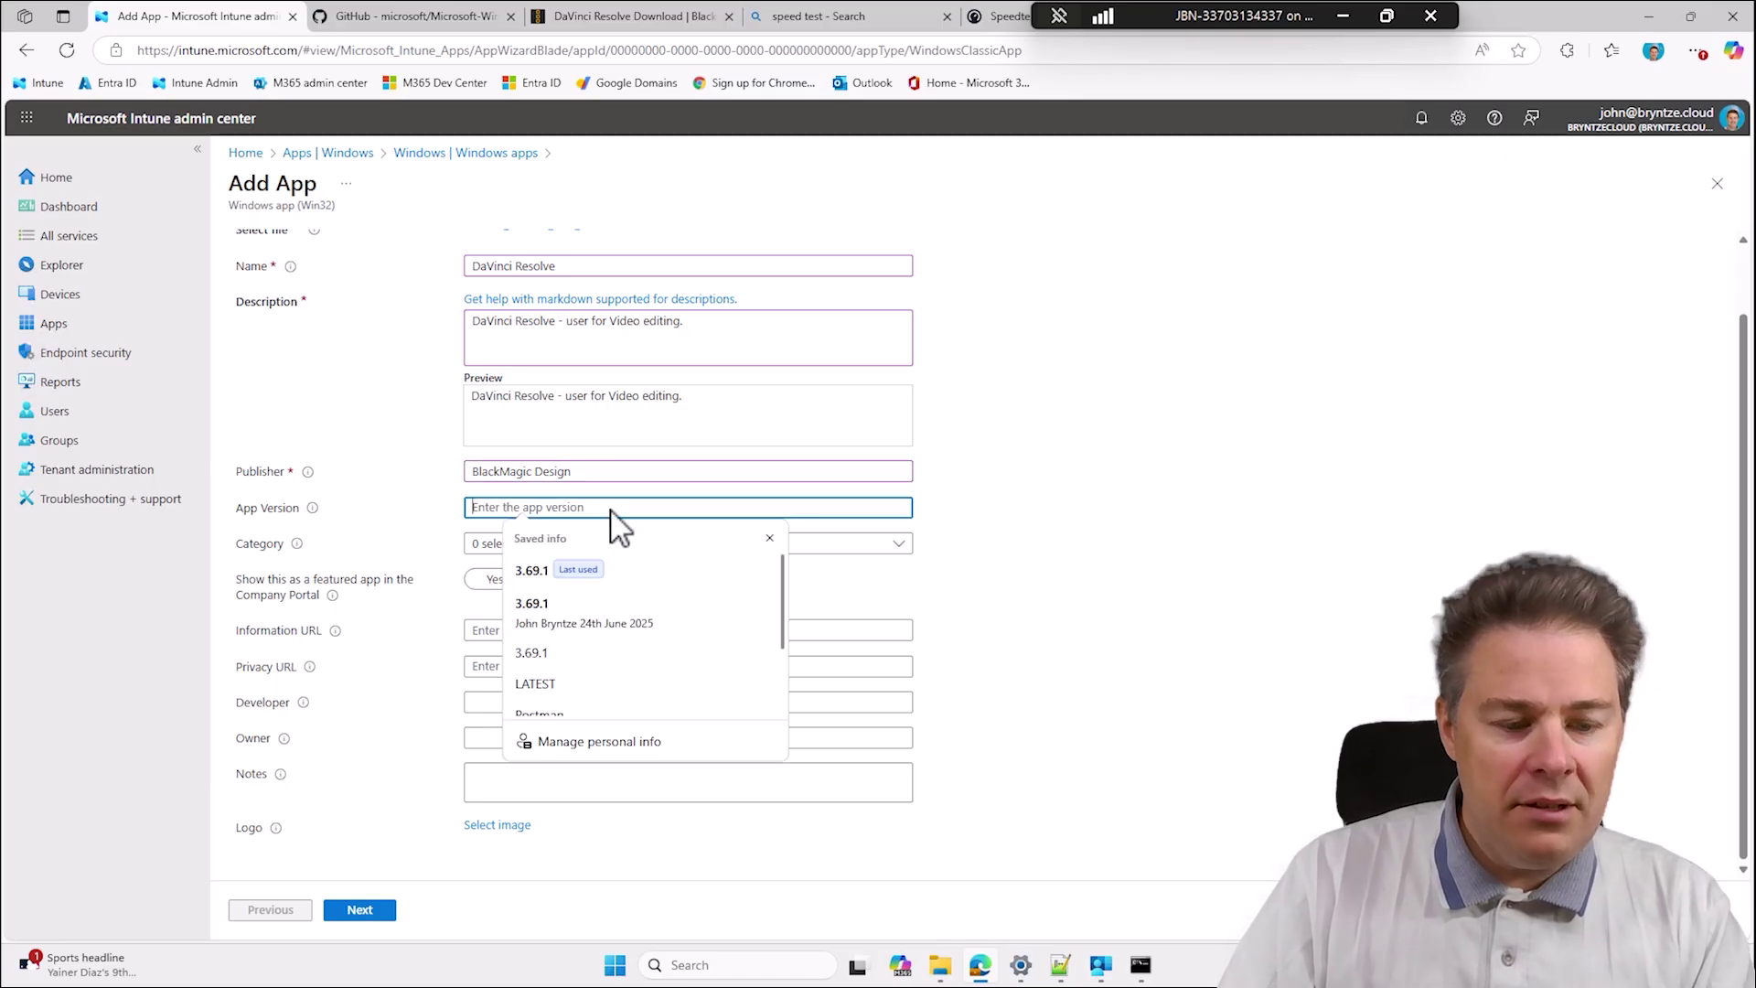
{"action": "type", "text": "20.2.0.13"}
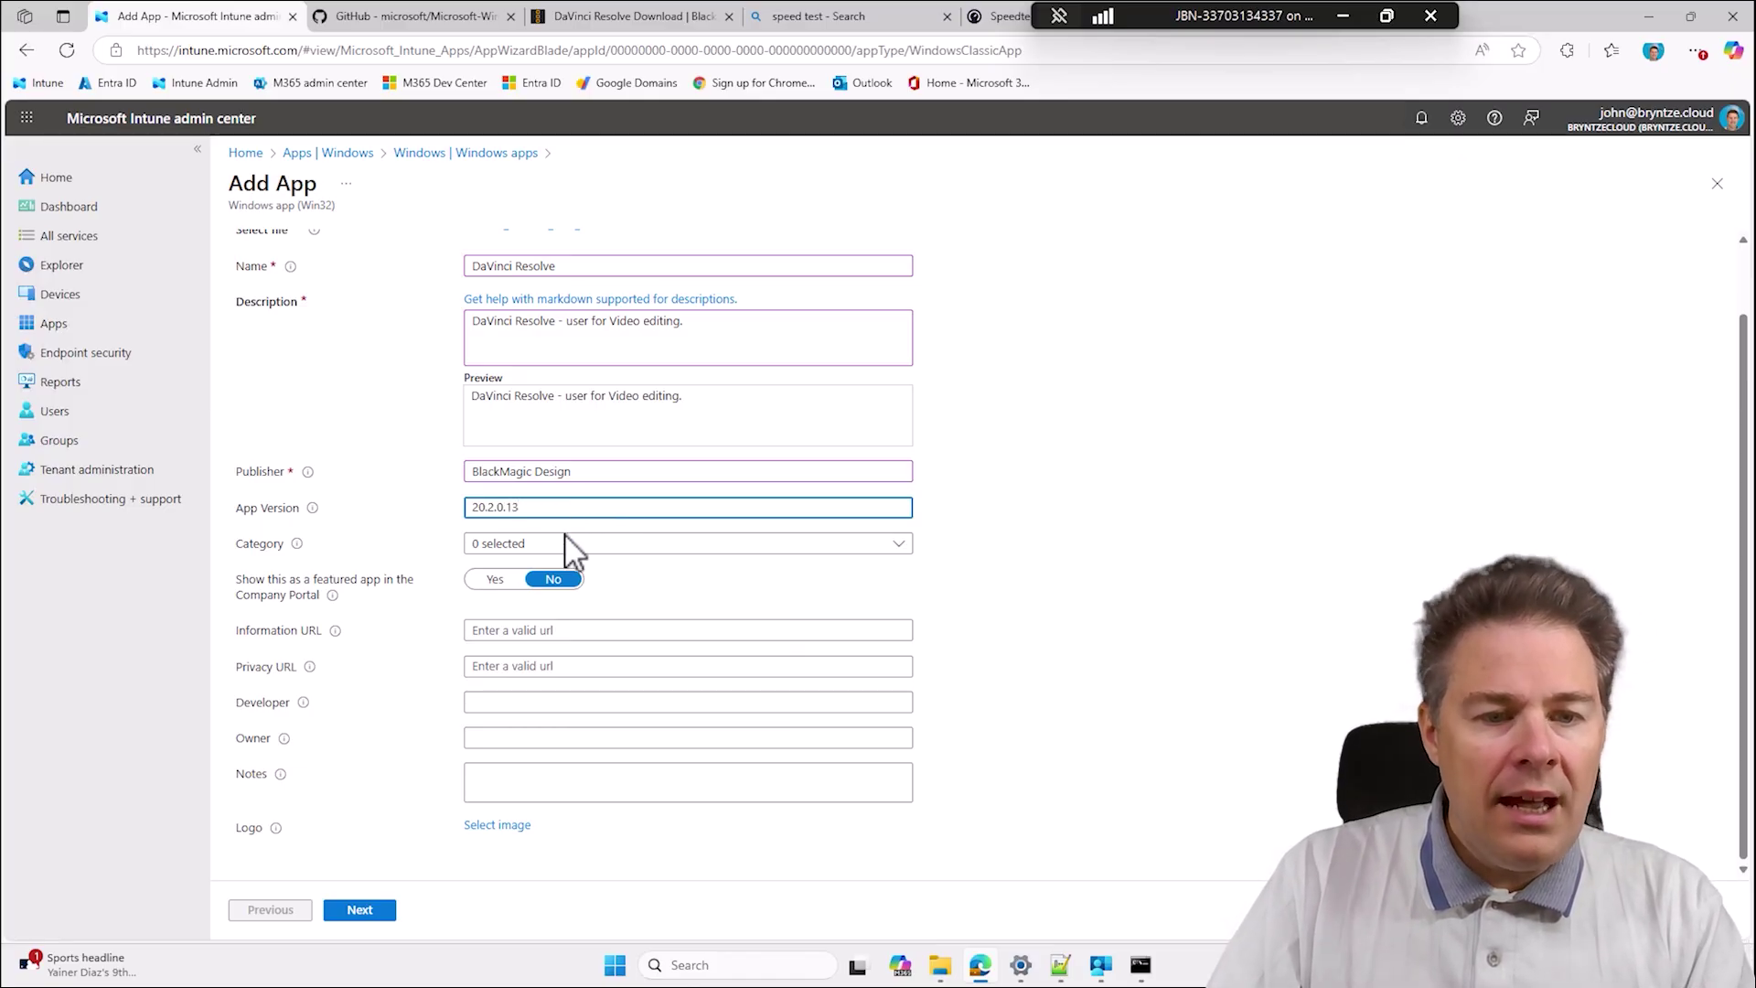
{"action": "left_click", "coordinate": [538, 546]}
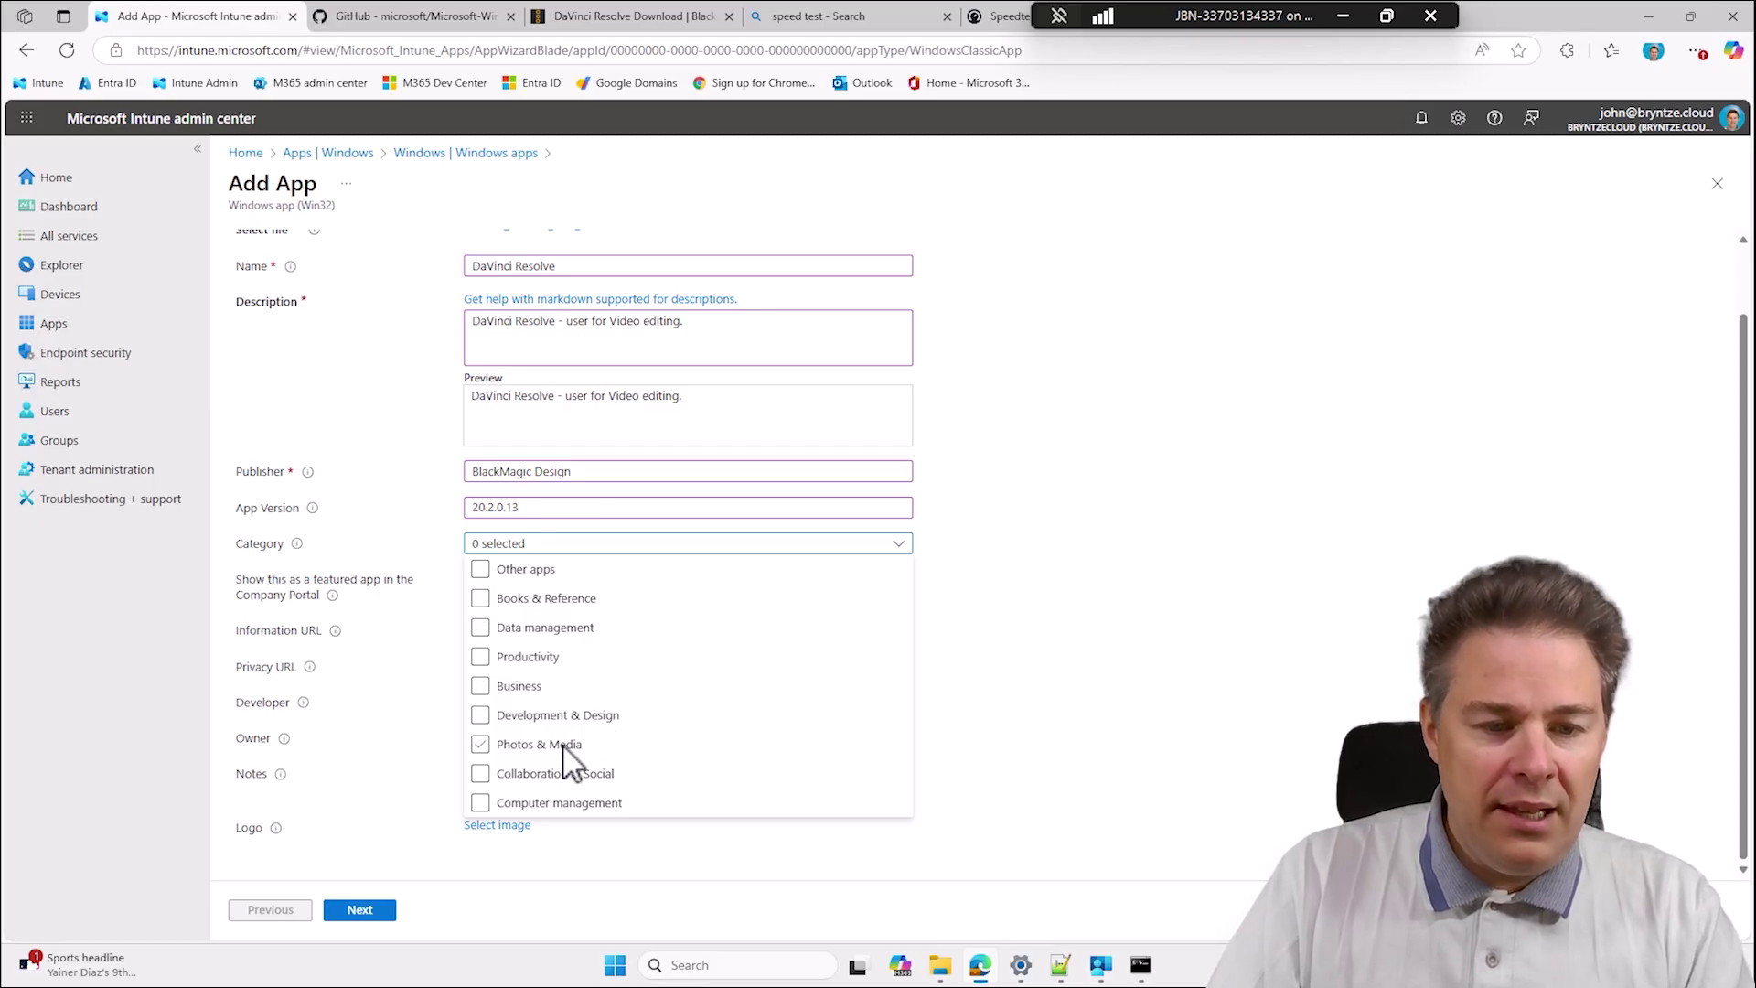
{"action": "left_click", "coordinate": [483, 746]}
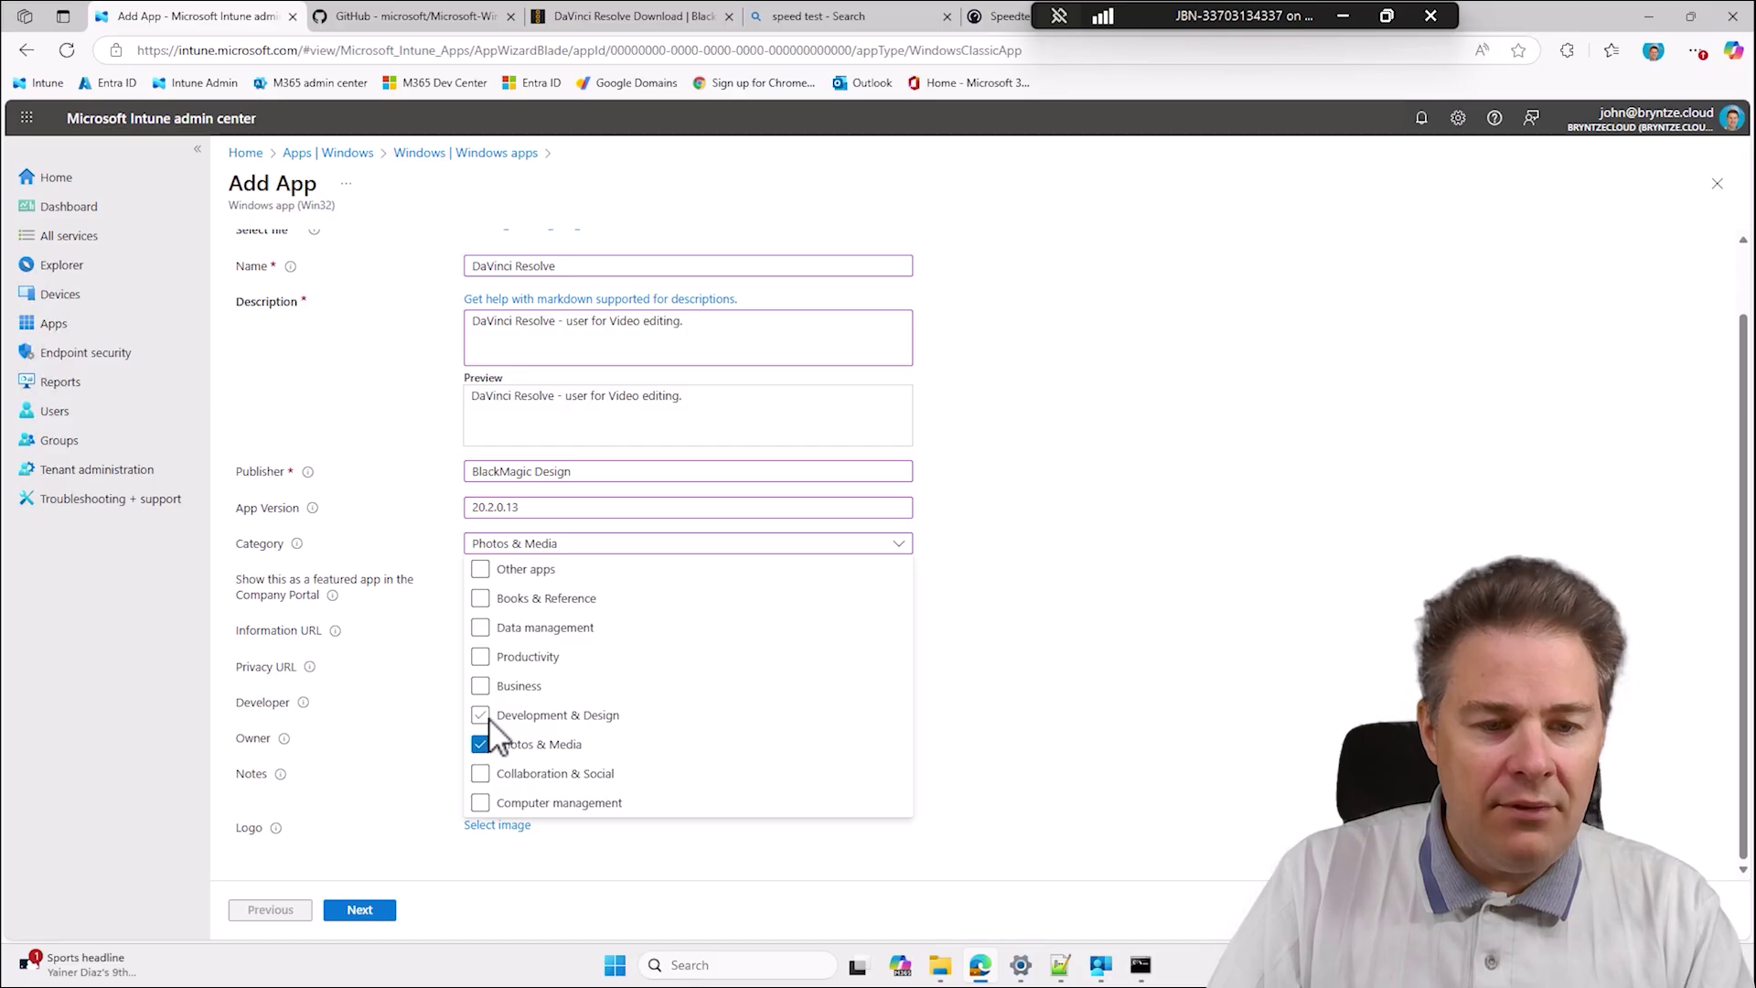
{"action": "left_click", "coordinate": [488, 718]}
{"action": "left_click", "coordinate": [1087, 672]}
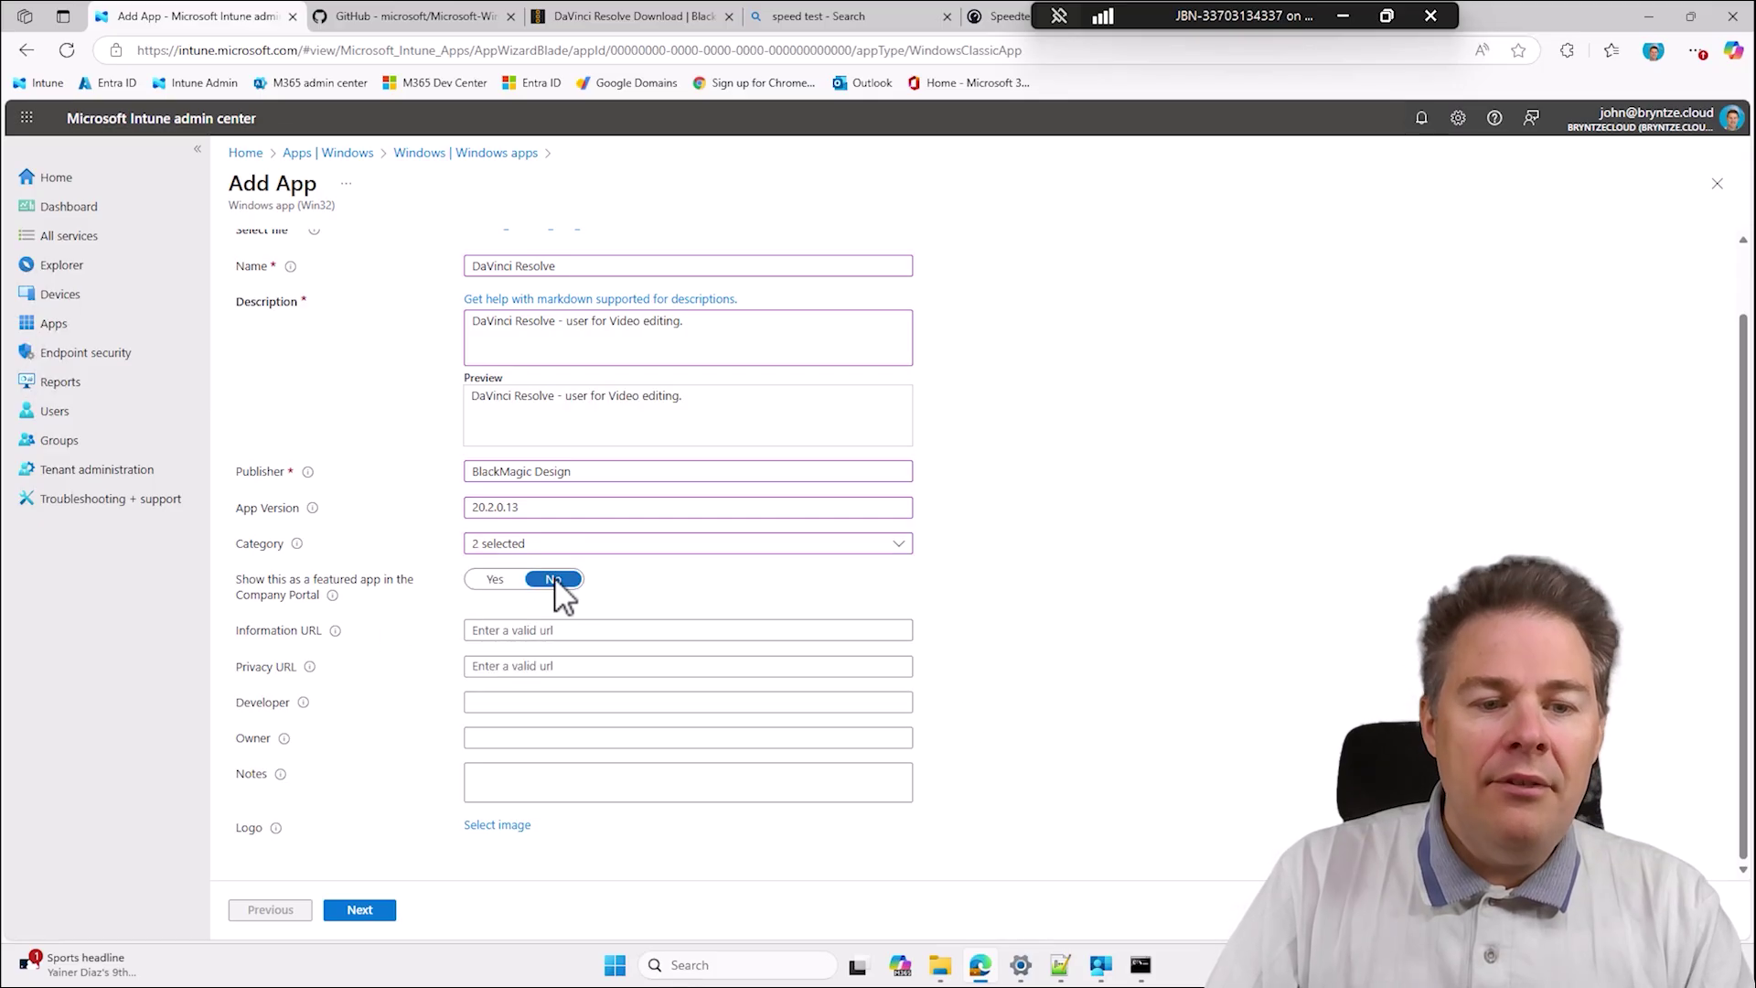
{"action": "left_click", "coordinate": [1097, 979]}
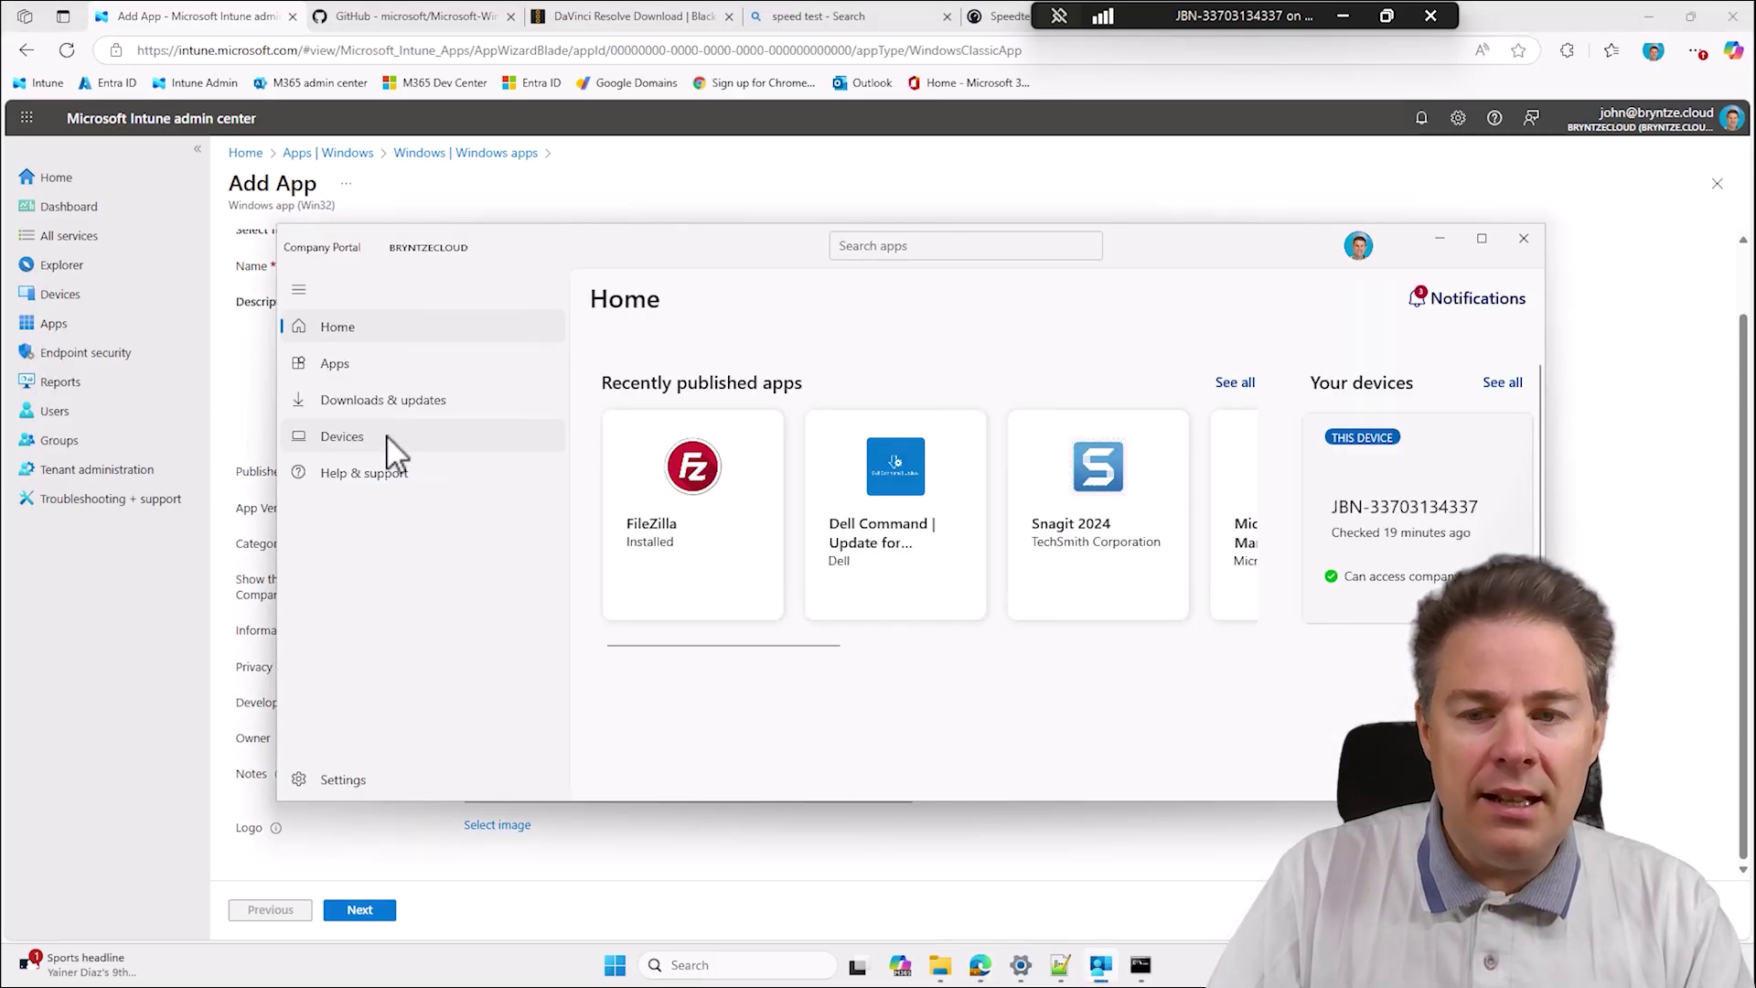
Add a note with the packager's name and the date 11th September 2025.
{"action": "left_click", "coordinate": [1441, 240]}
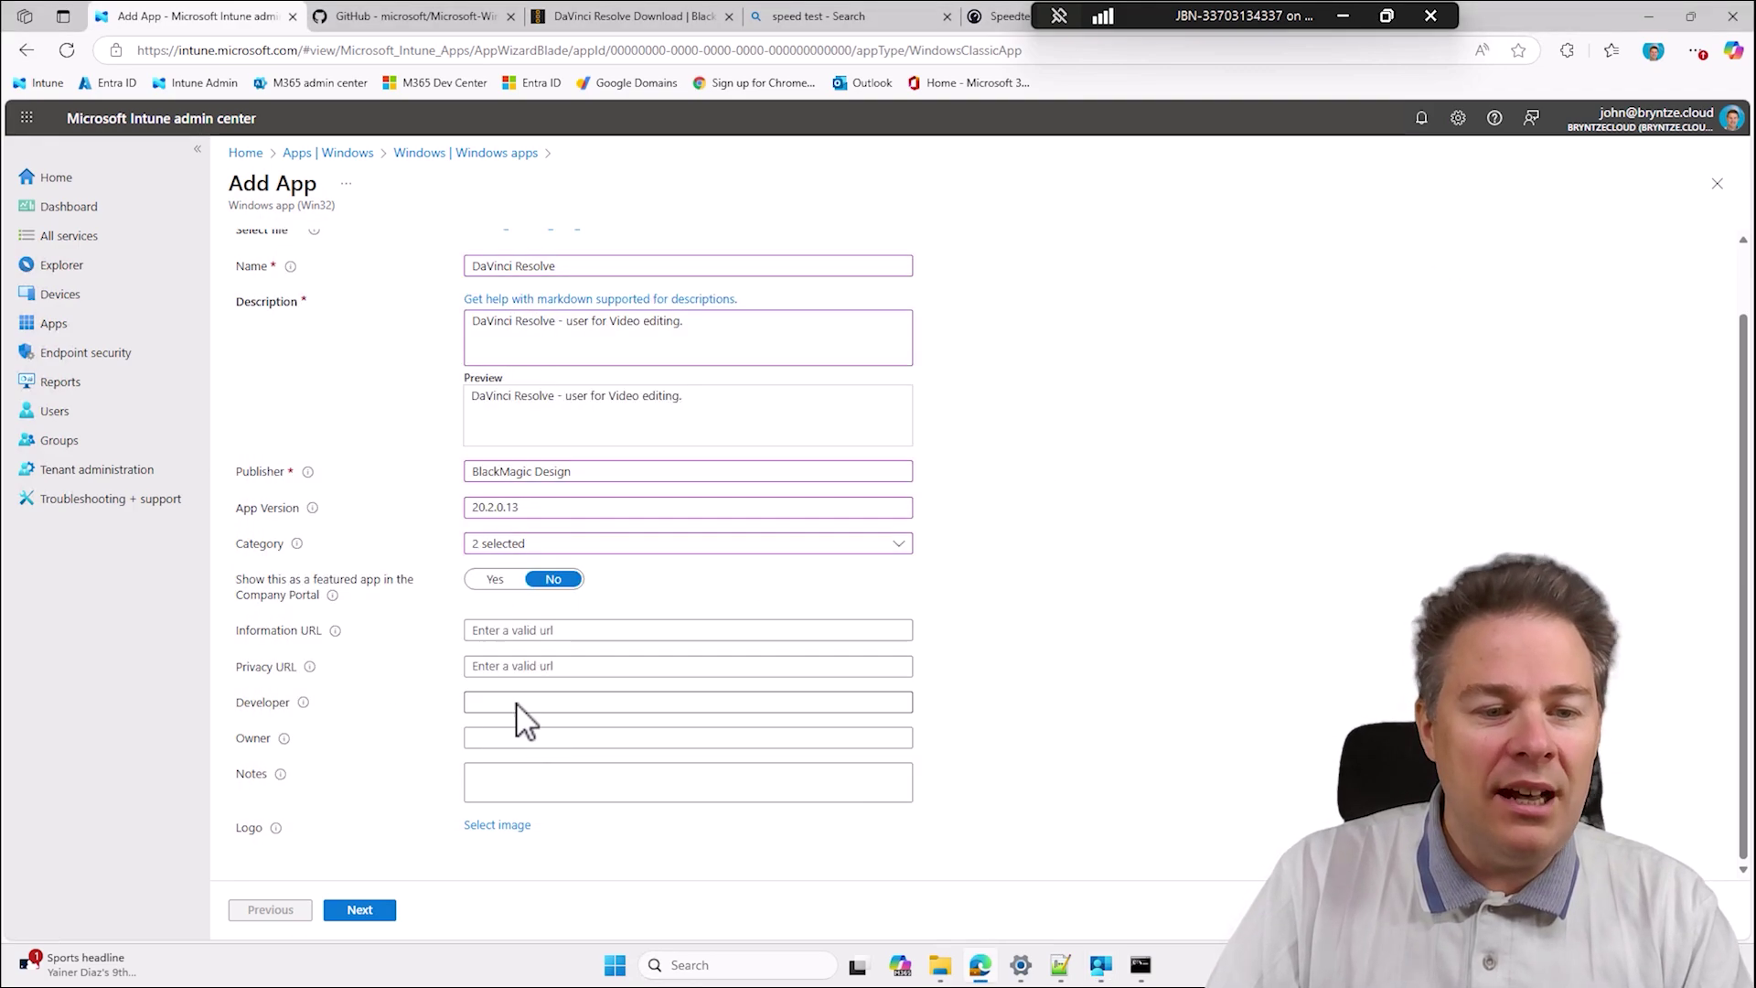
{"action": "left_click", "coordinate": [519, 784]}
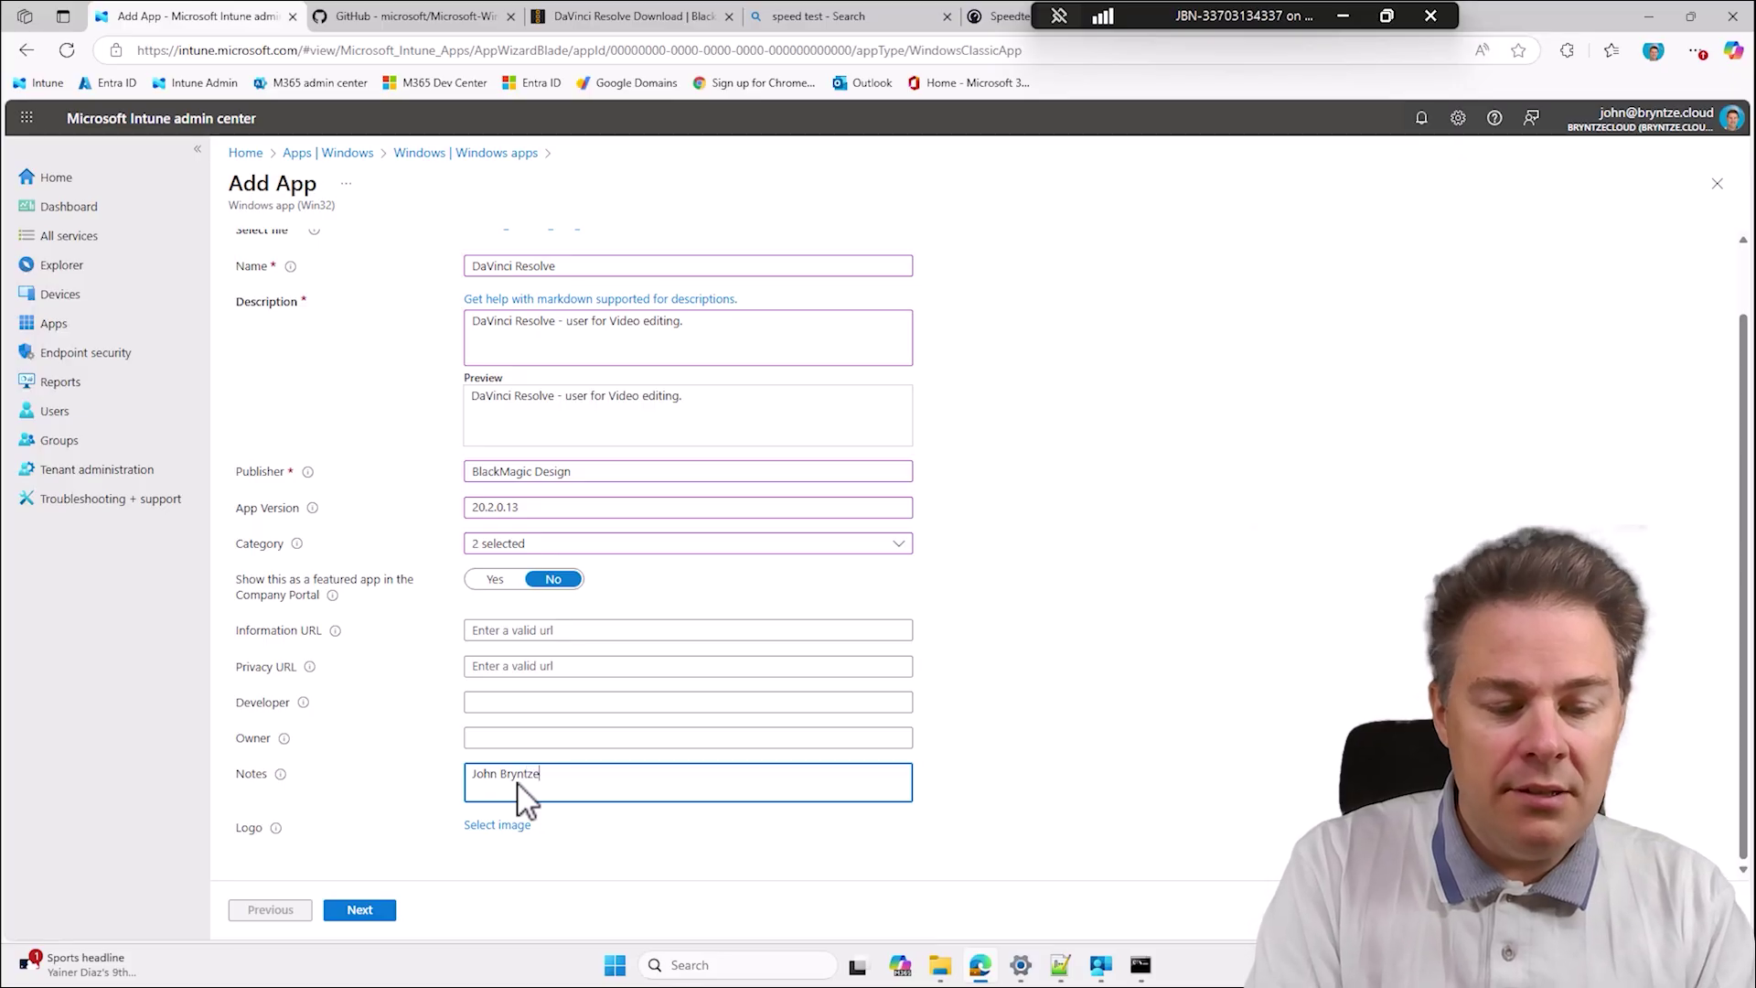
{"action": "type", "text": "John Bryntze - "}
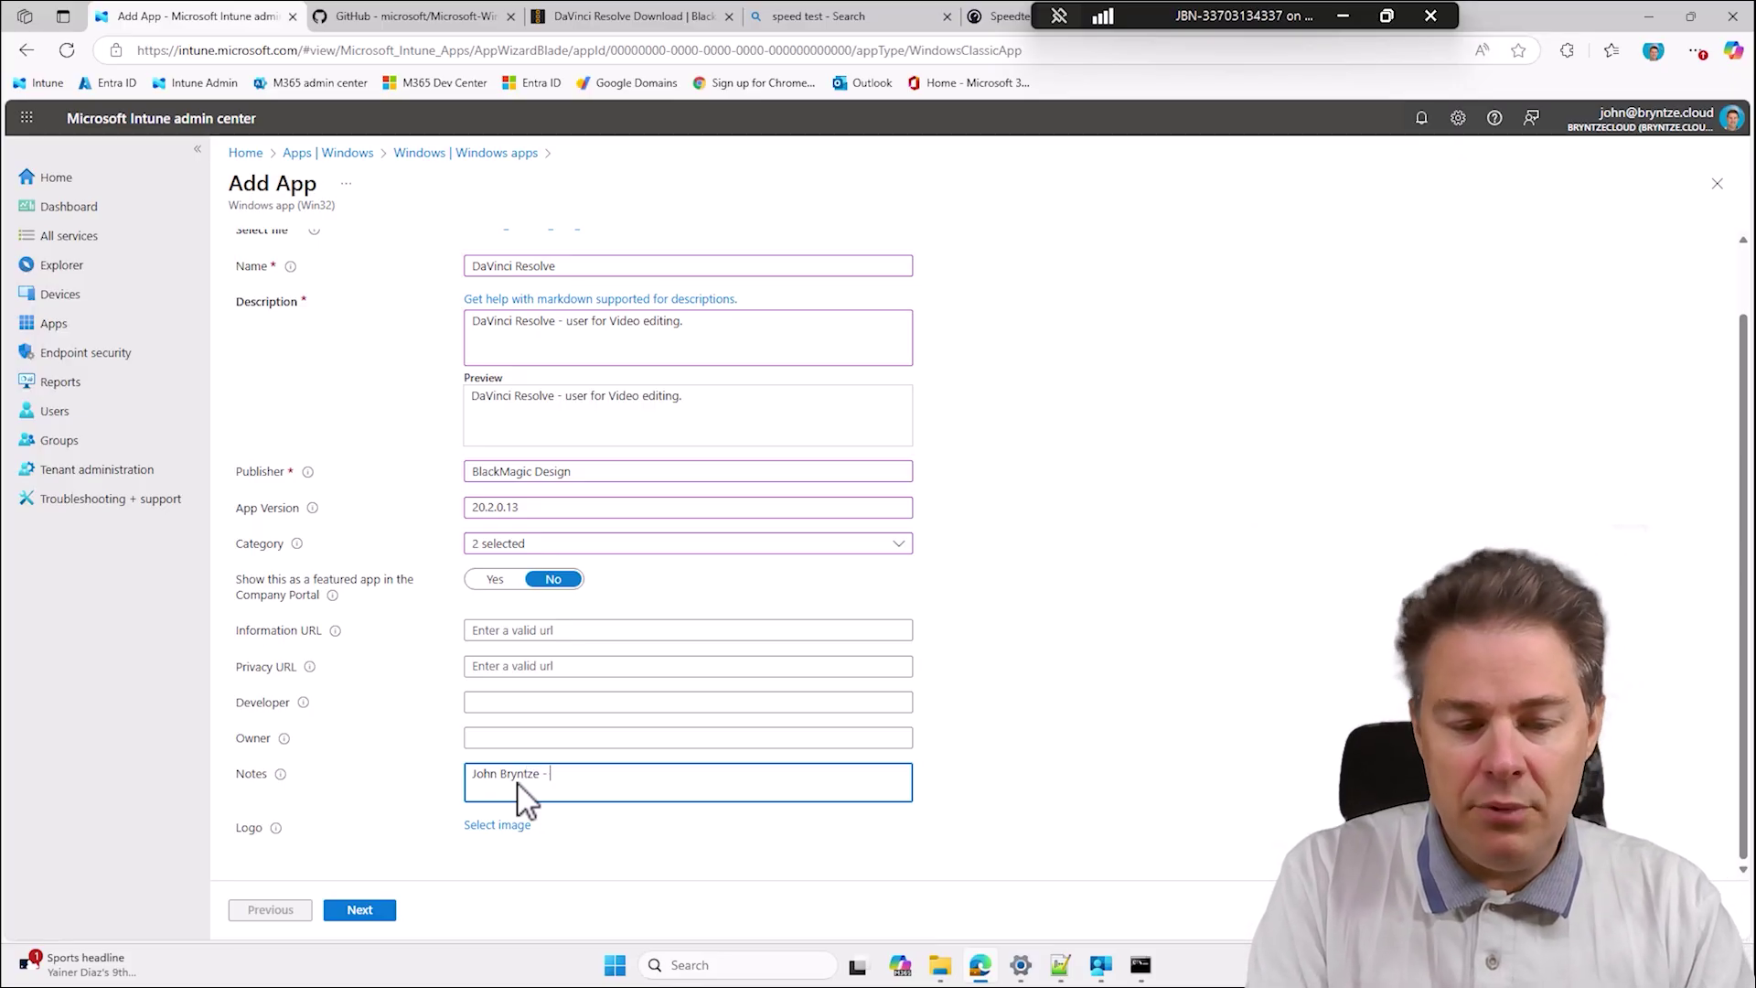
{"action": "type", "text": "11th September 2025"}
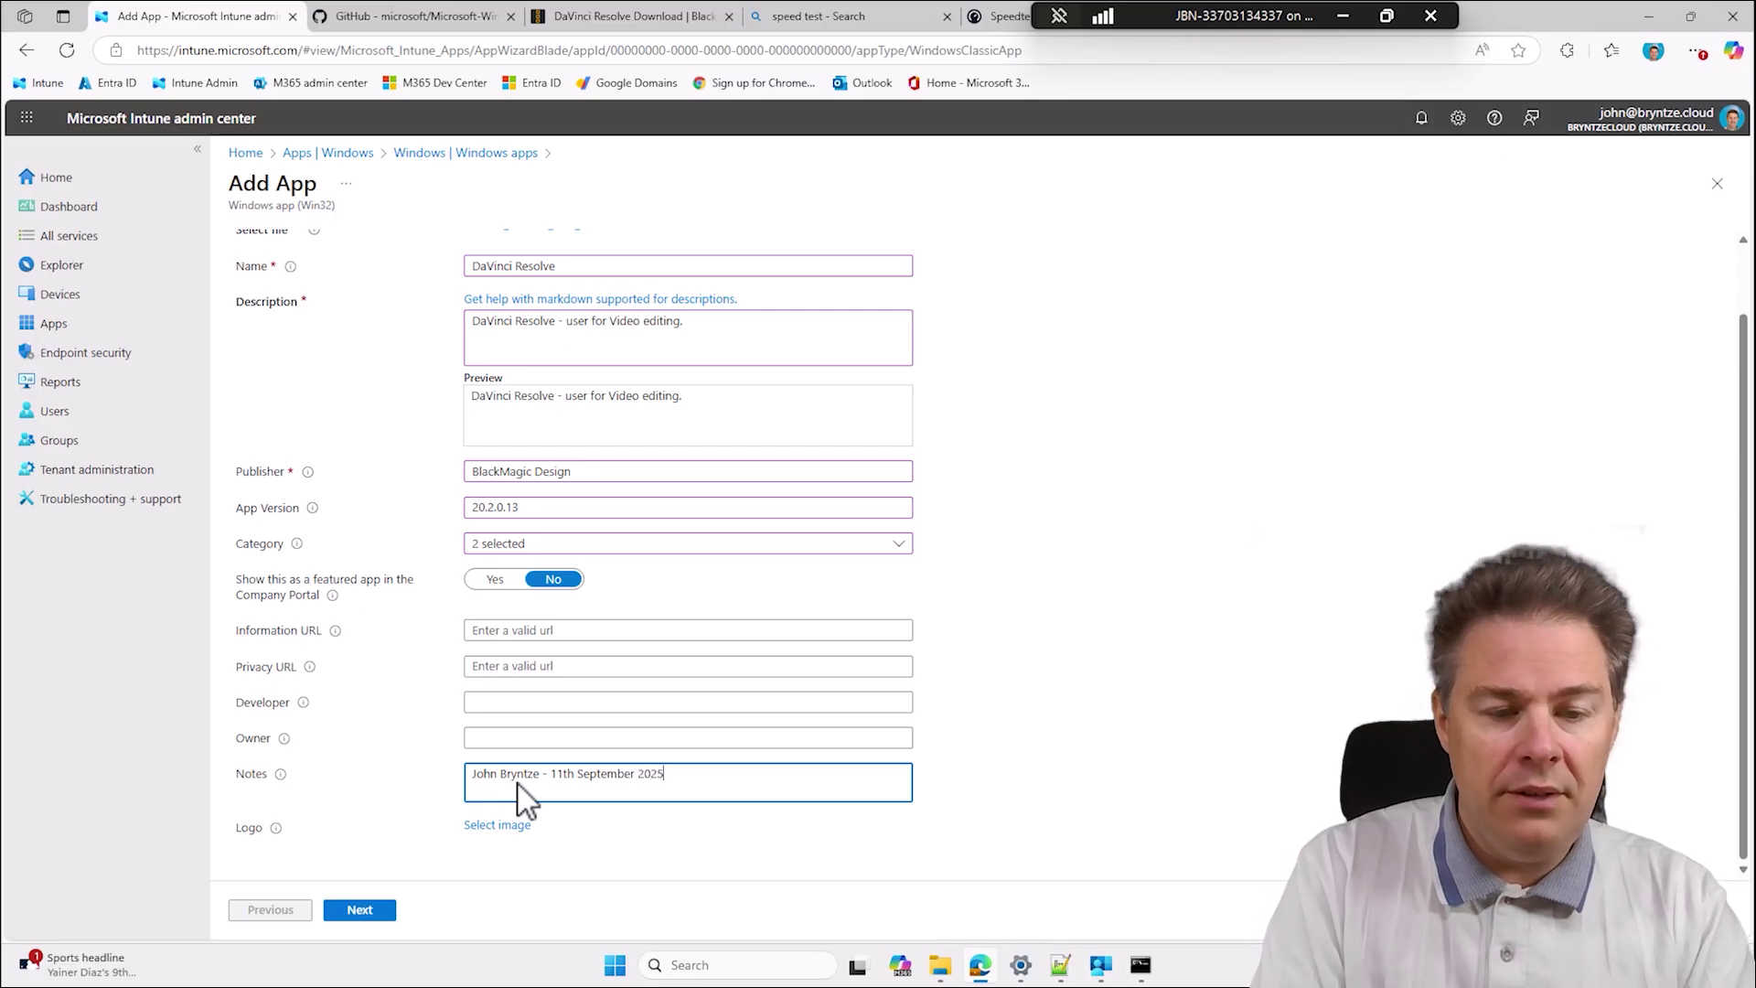
{"action": "left_click", "coordinate": [495, 826]}
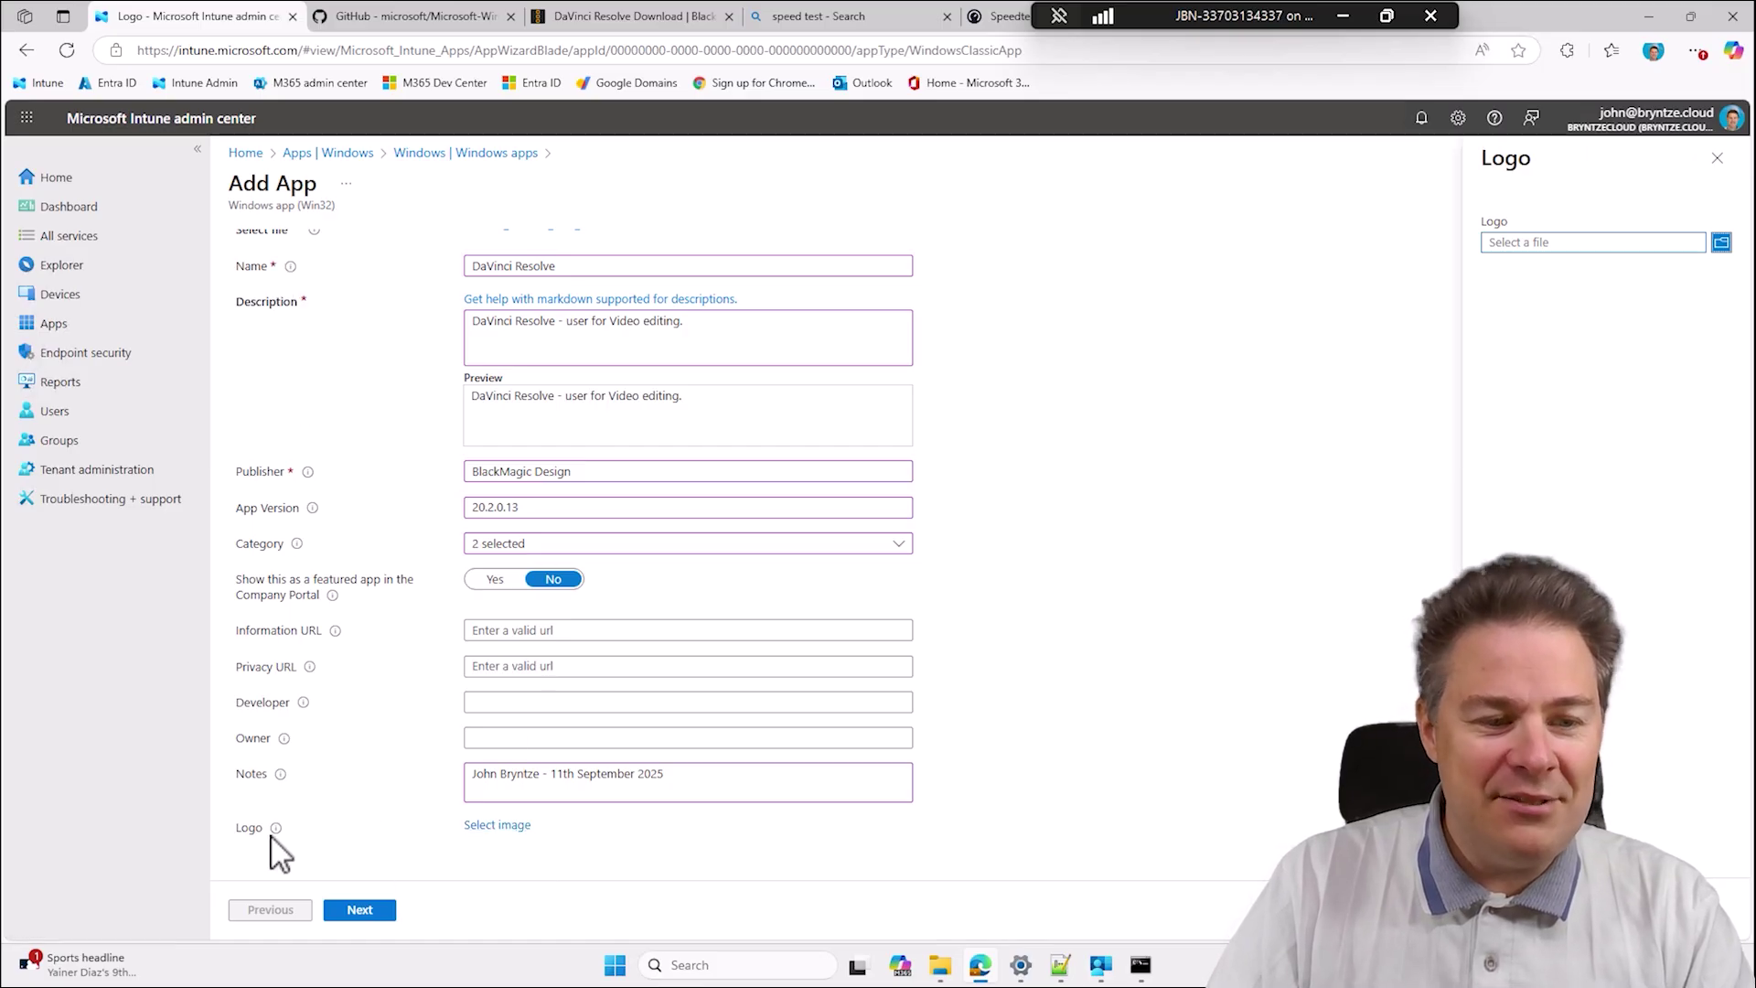
Upload icon-DaVinci_Resolve.png from the DavinciResolve20.2.0.13x64 folder as the app logo and continue.
{"action": "mouse_move", "coordinate": [273, 834]}
{"action": "left_click", "coordinate": [1722, 243]}
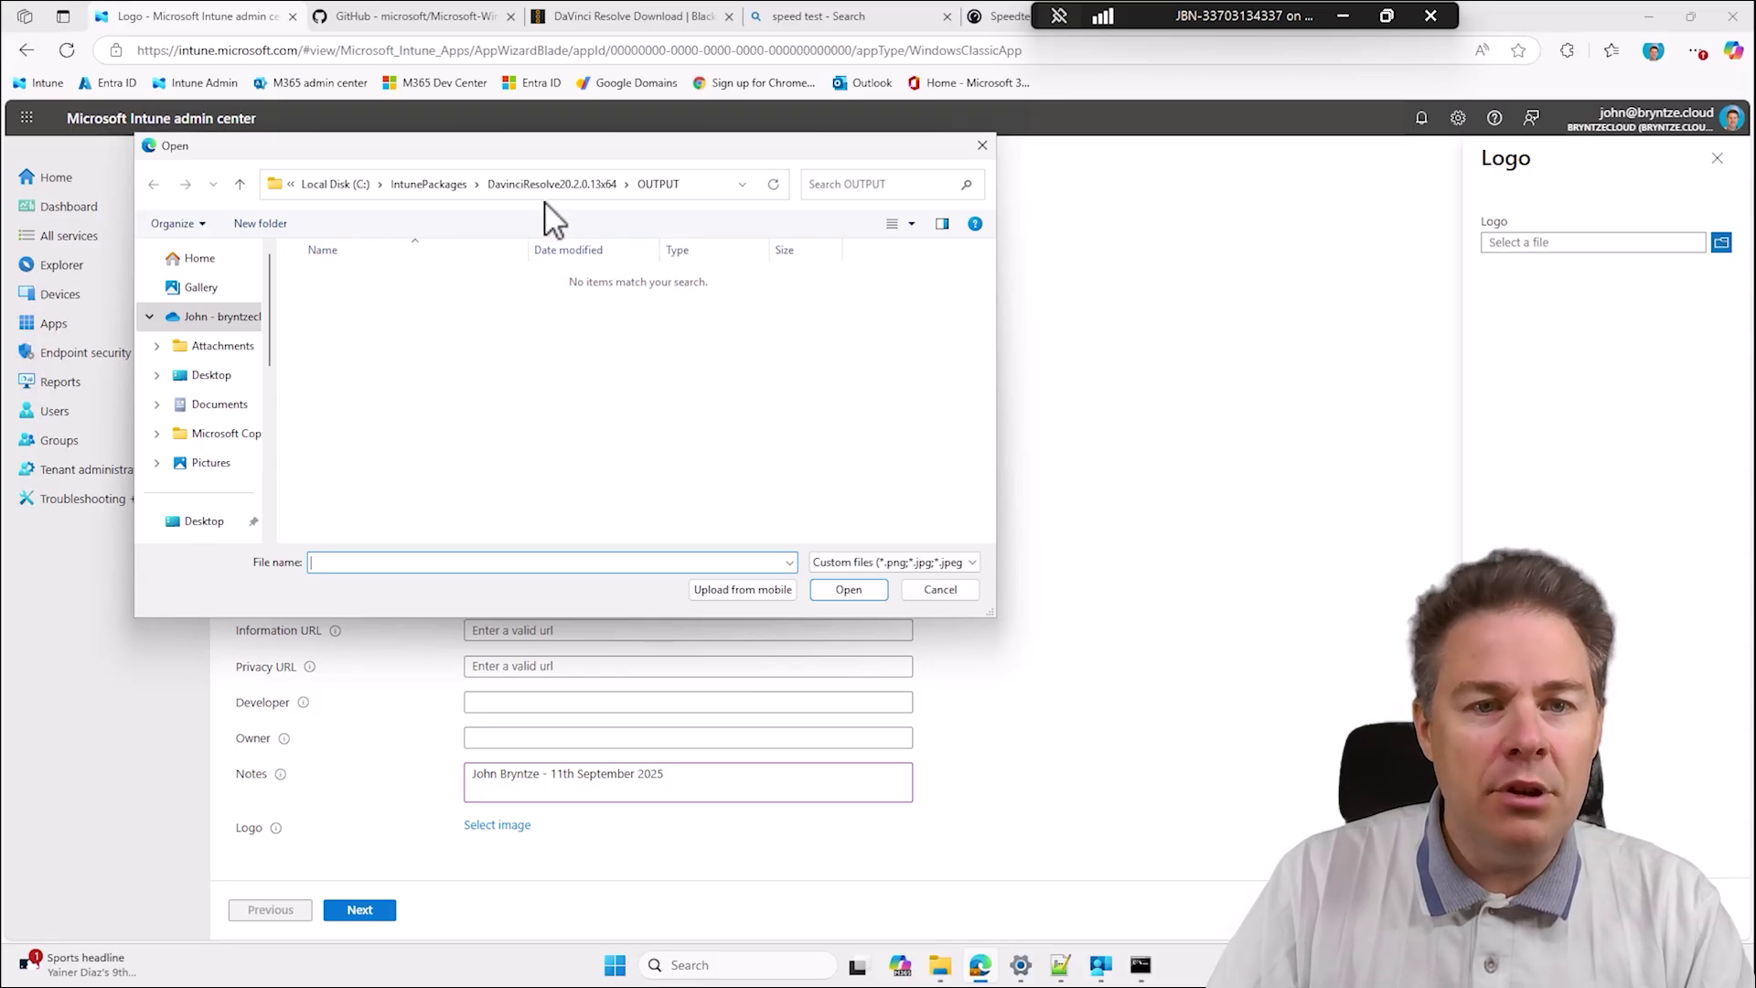
{"action": "left_click", "coordinate": [542, 186]}
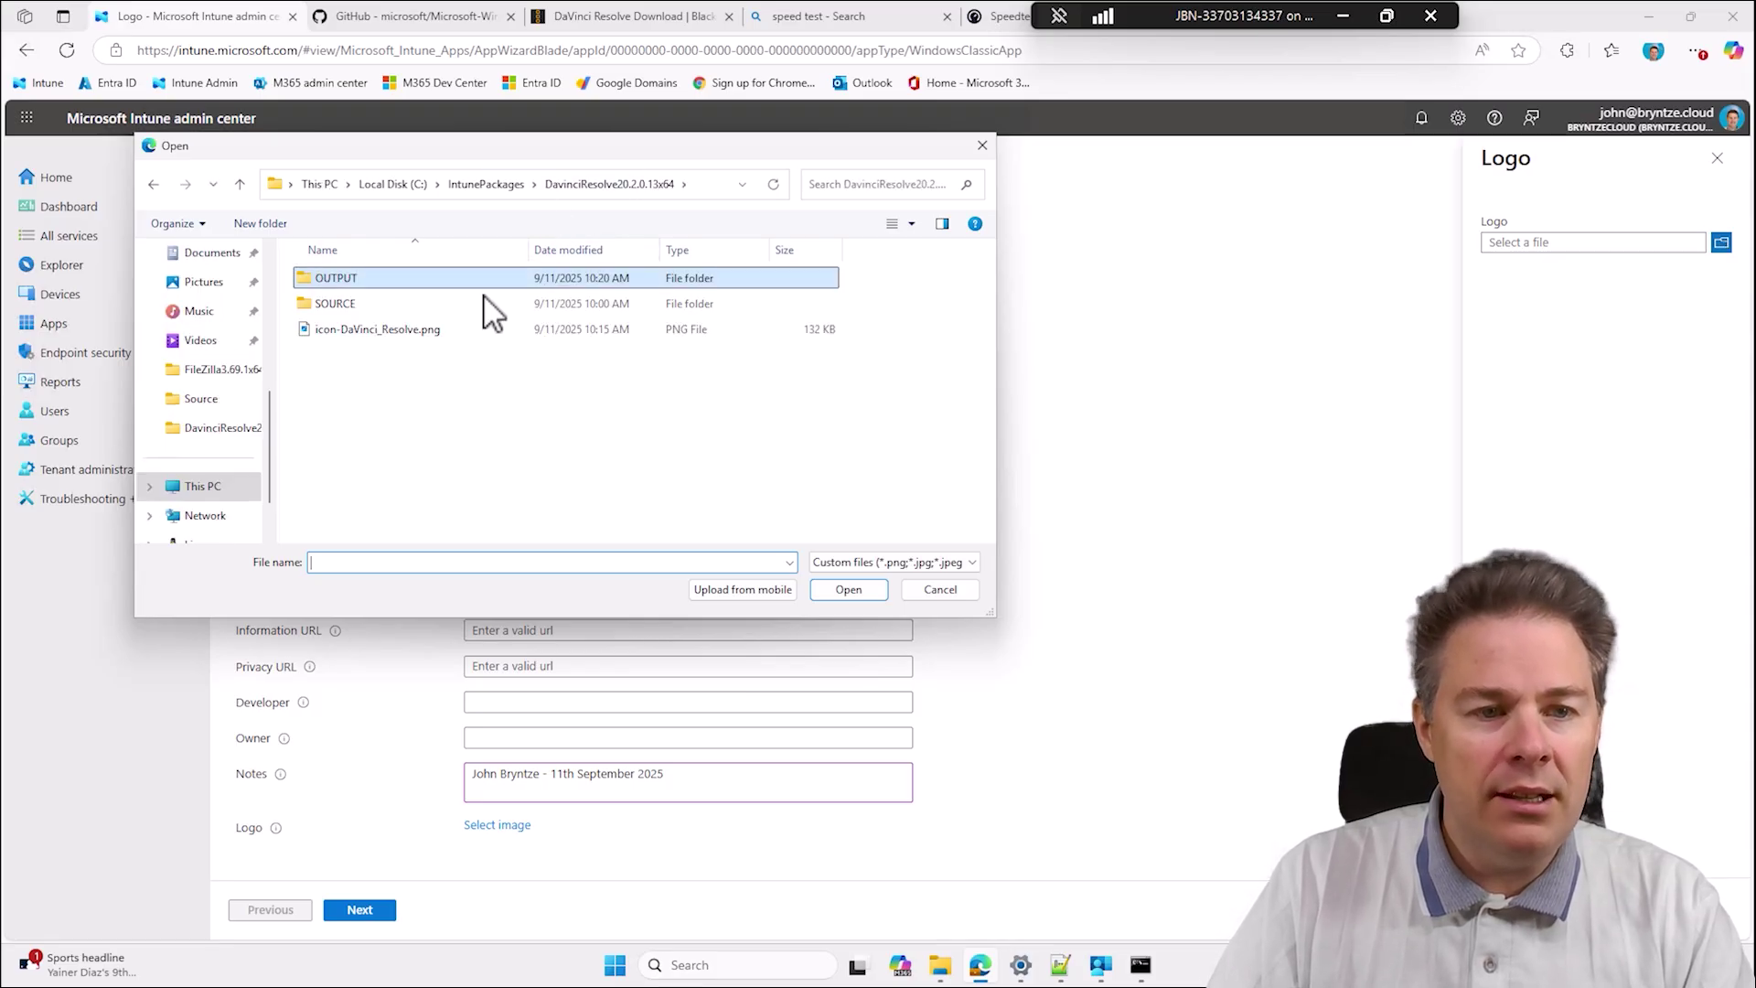
{"action": "double_click", "coordinate": [397, 333]}
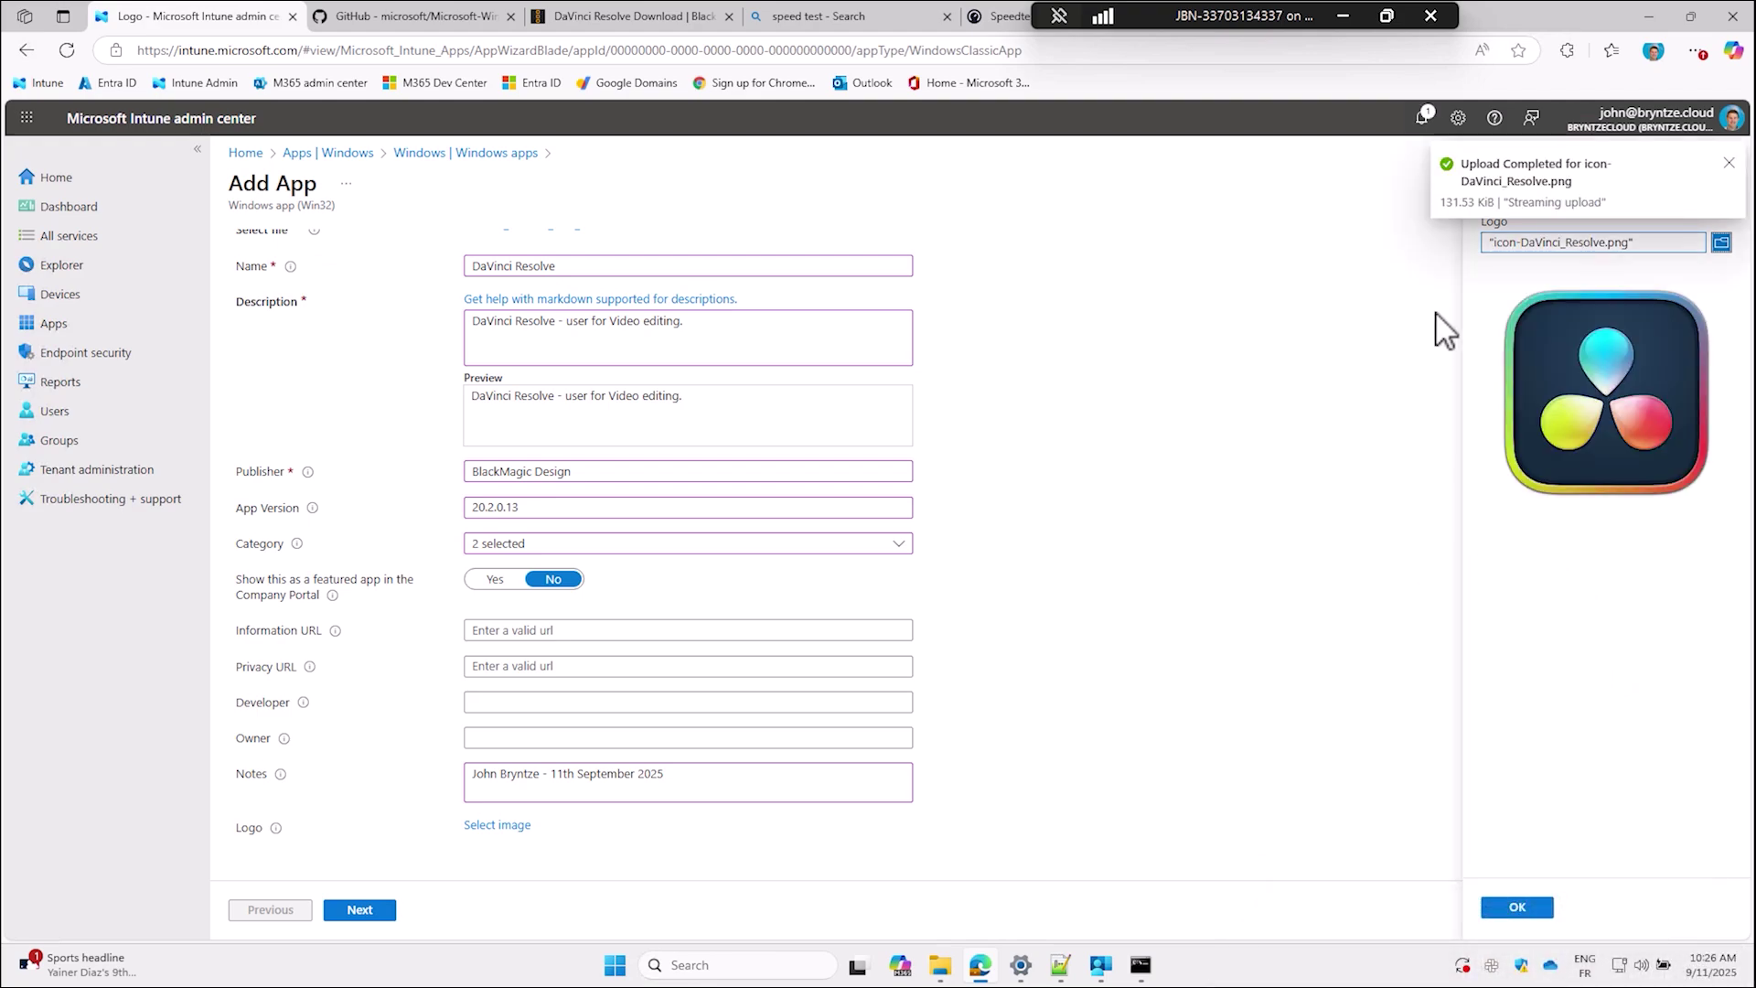
{"action": "left_click", "coordinate": [1517, 907]}
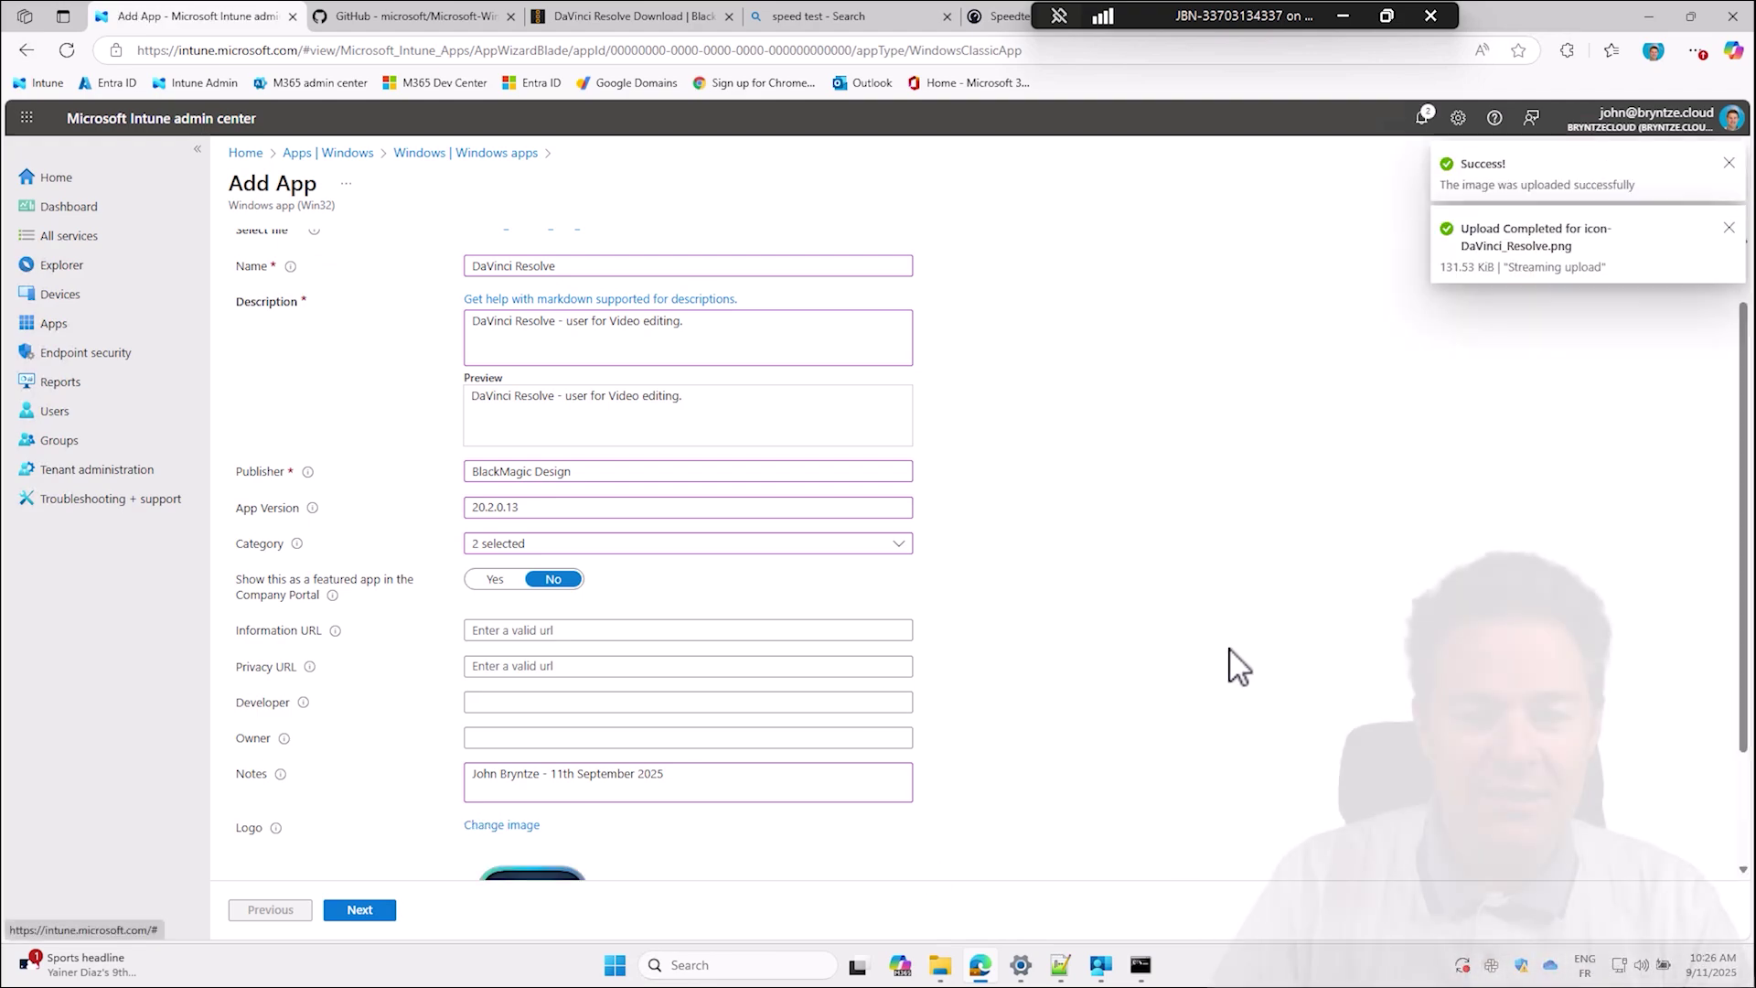
{"action": "scroll", "coordinate": [1300, 596], "scroll_direction": "down", "scroll_amount": 1}
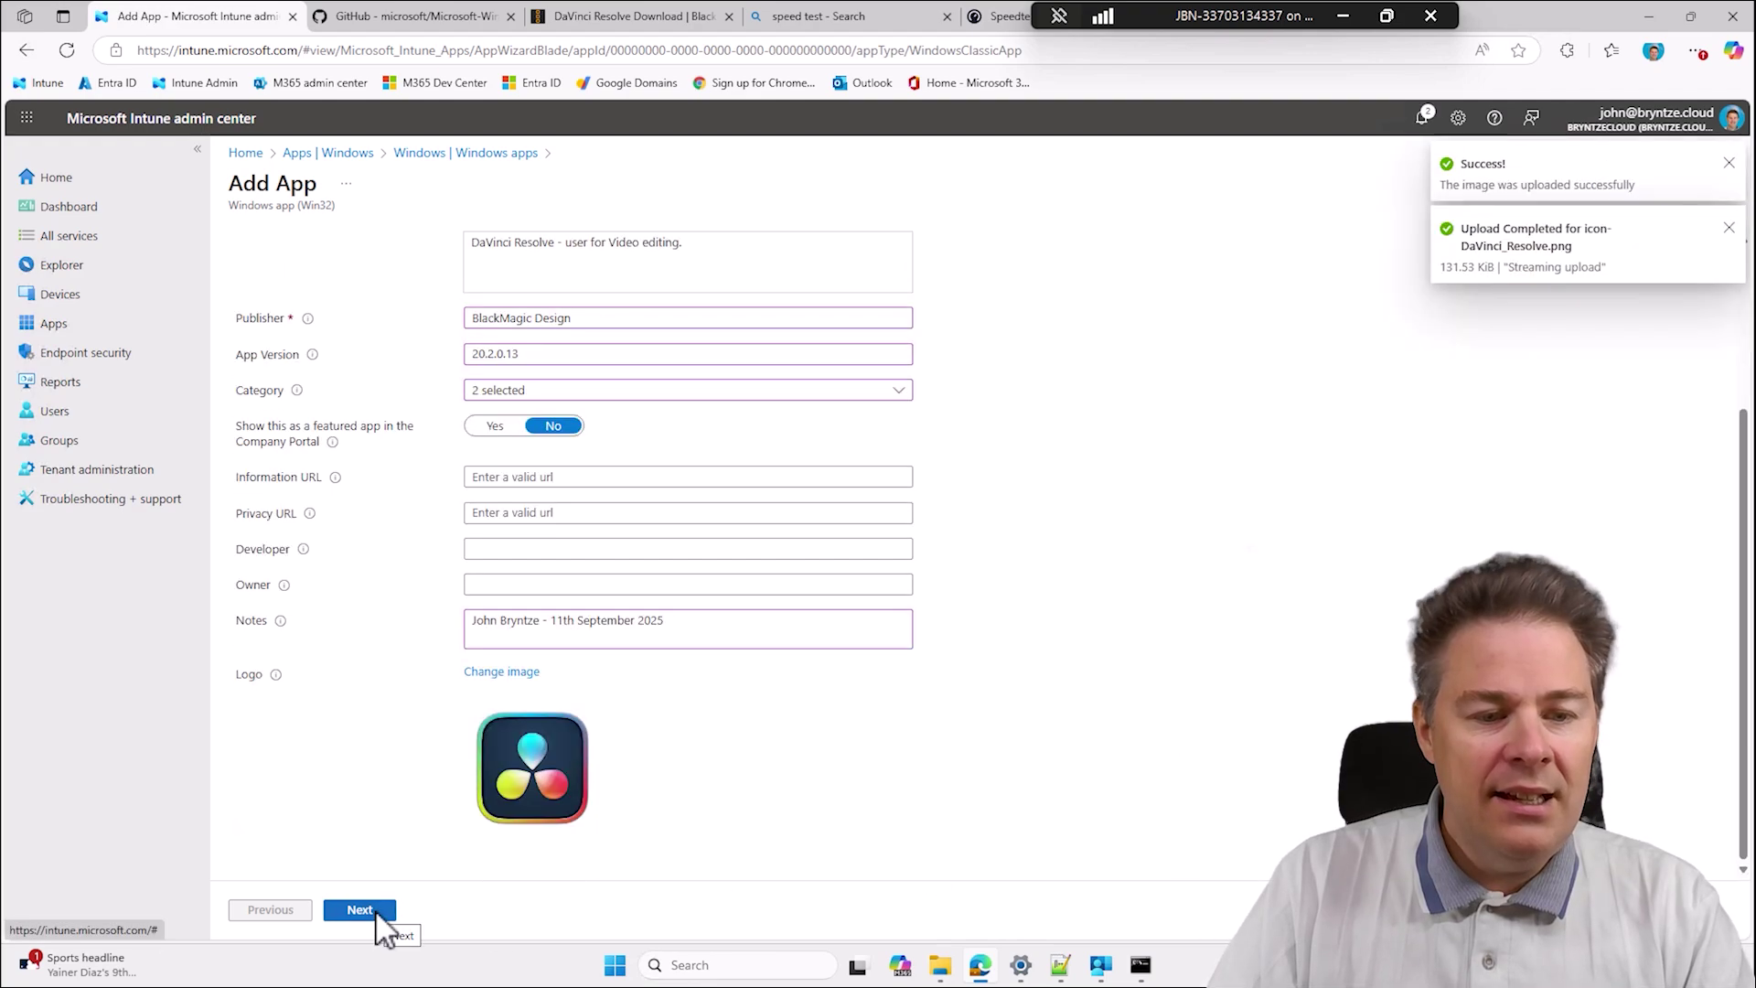
{"action": "left_click", "coordinate": [375, 909]}
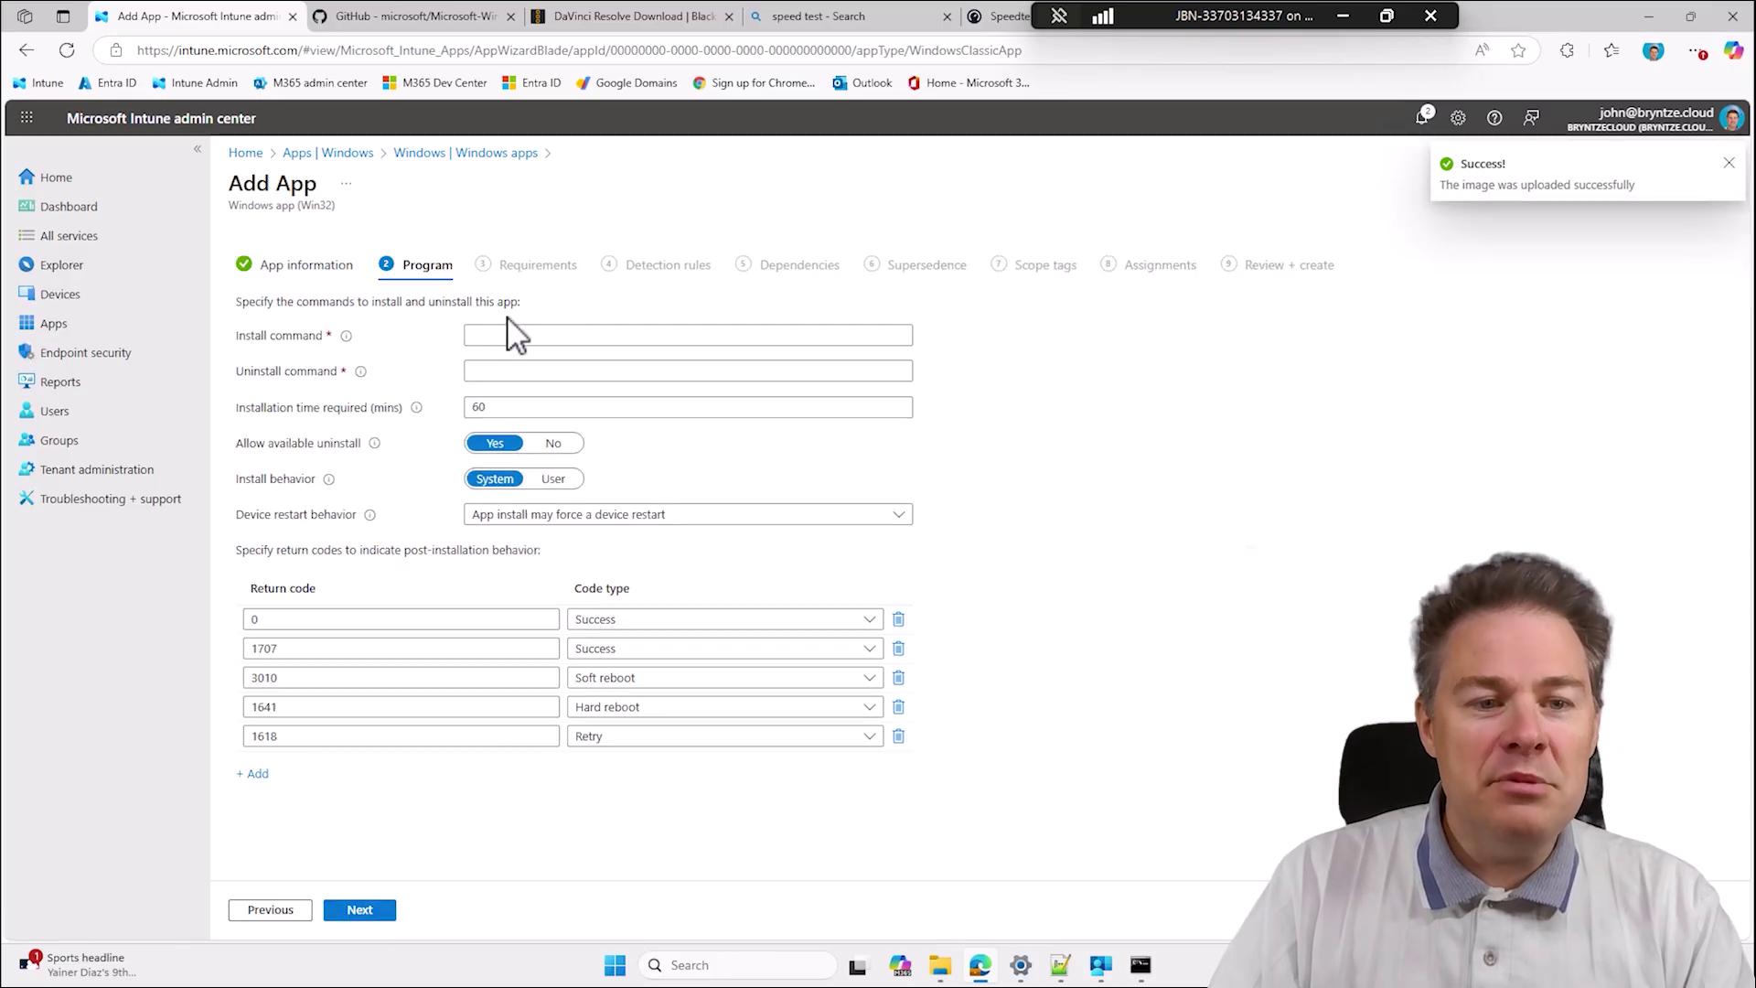
Clear the wrongly autofilled install command and turn on Windows clipboard history.
{"action": "left_click", "coordinate": [502, 336]}
{"action": "left_click", "coordinate": [501, 337]}
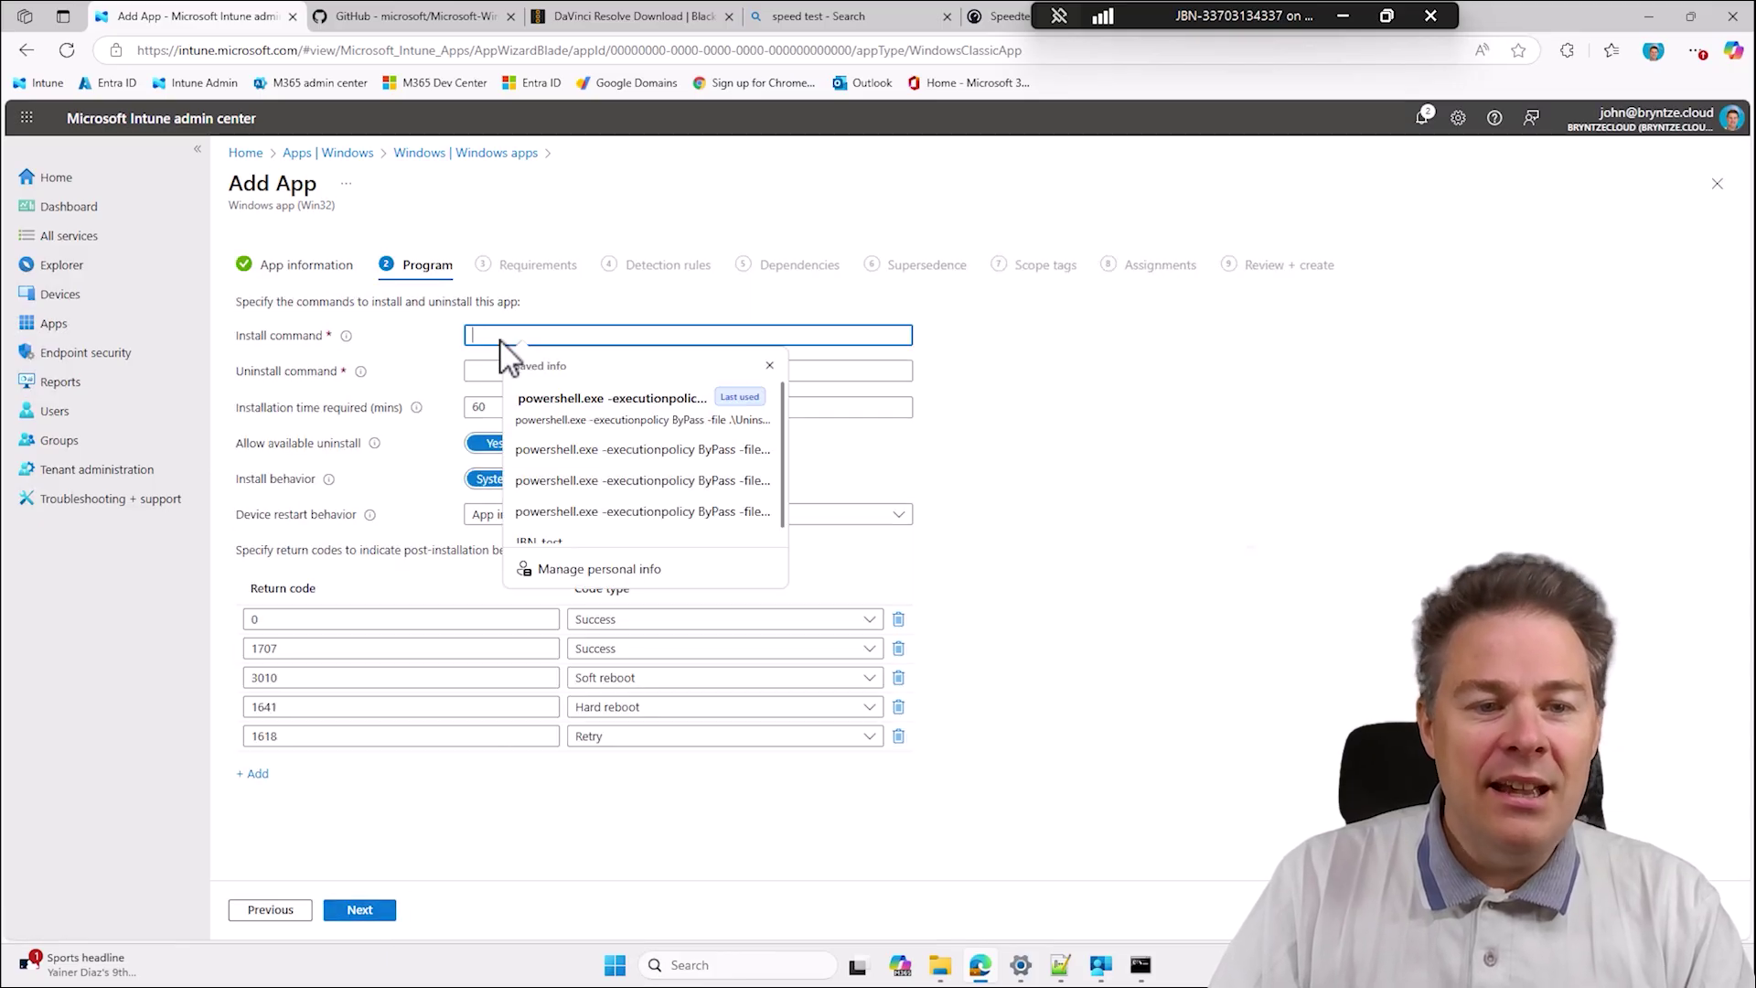
{"action": "left_click", "coordinate": [583, 423]}
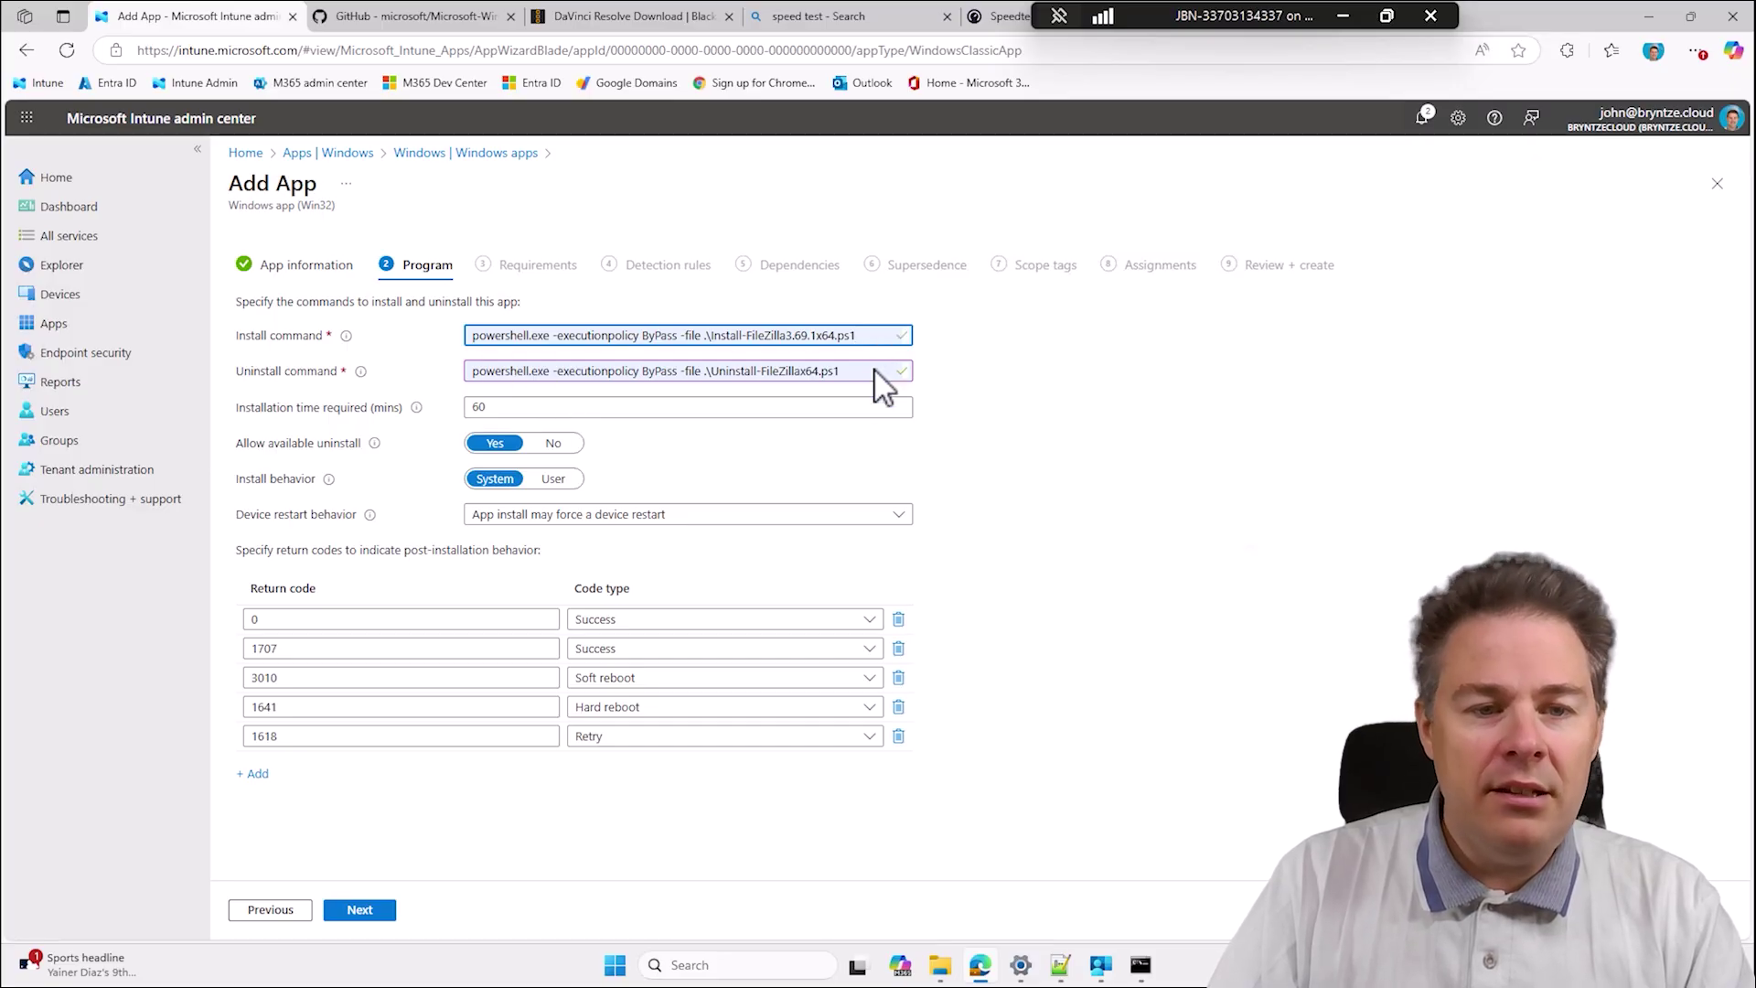
{"action": "left_click_drag", "start_coordinate": [872, 338], "coordinate": [452, 336]}
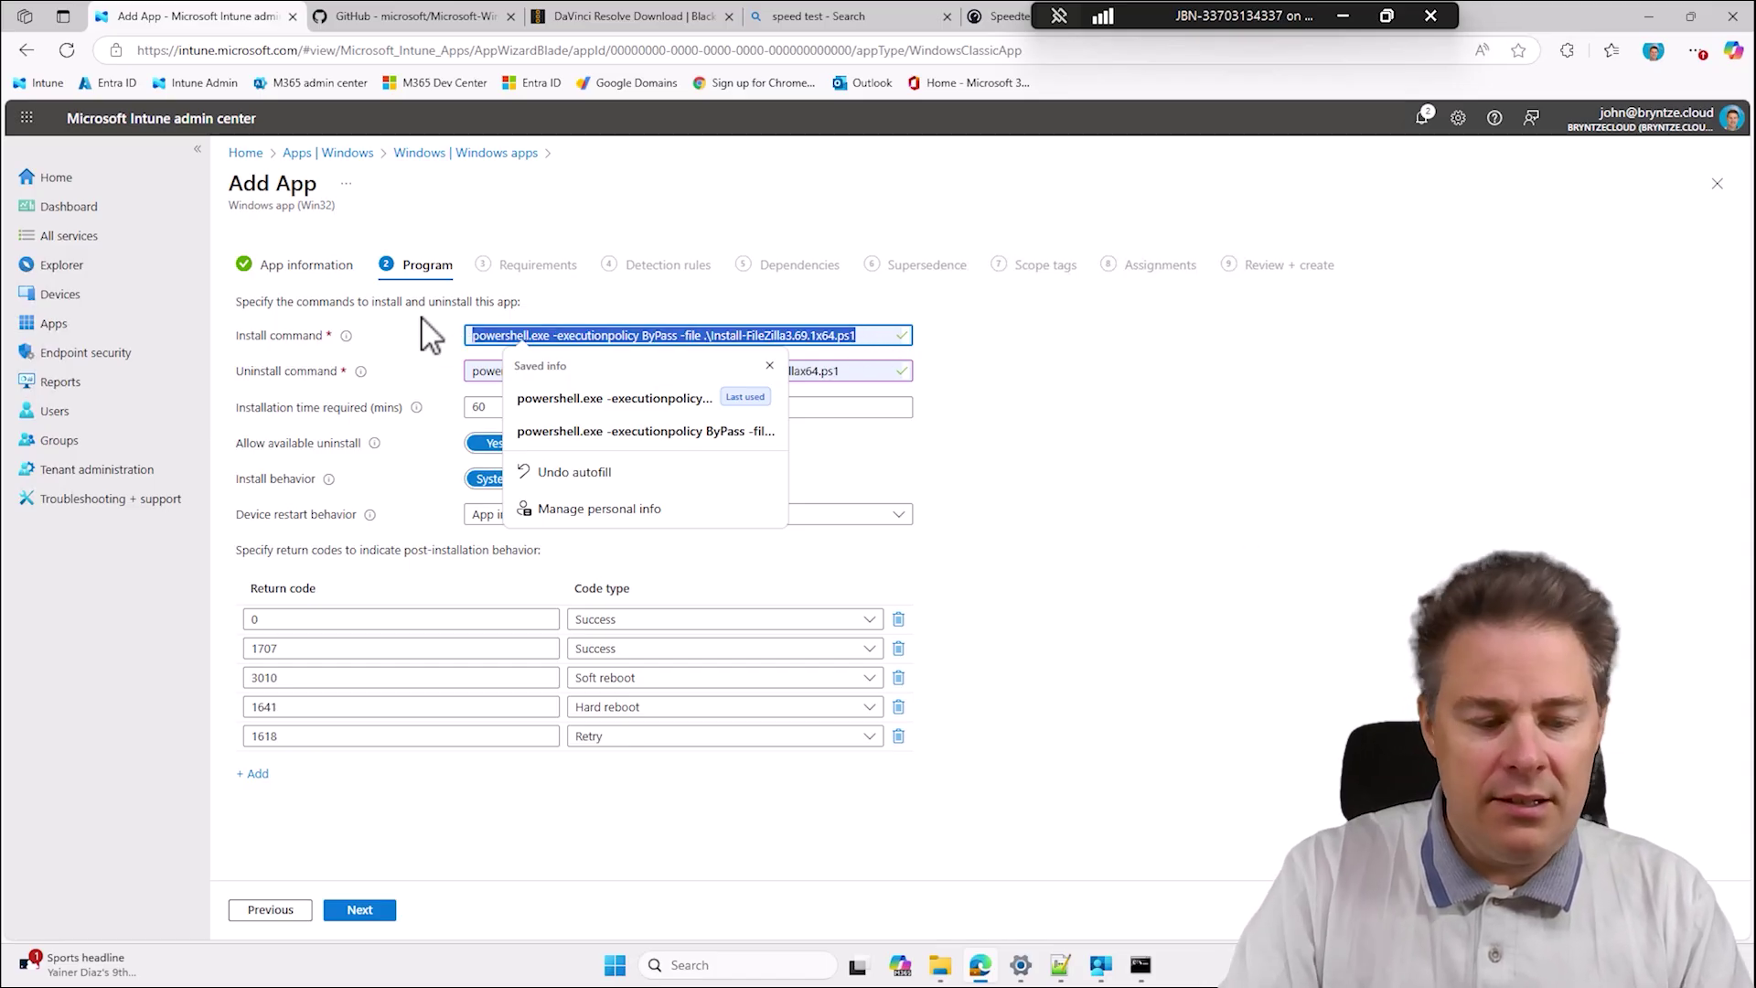
{"action": "key", "text": "BackSpace"}
{"action": "key", "text": "super+v"}
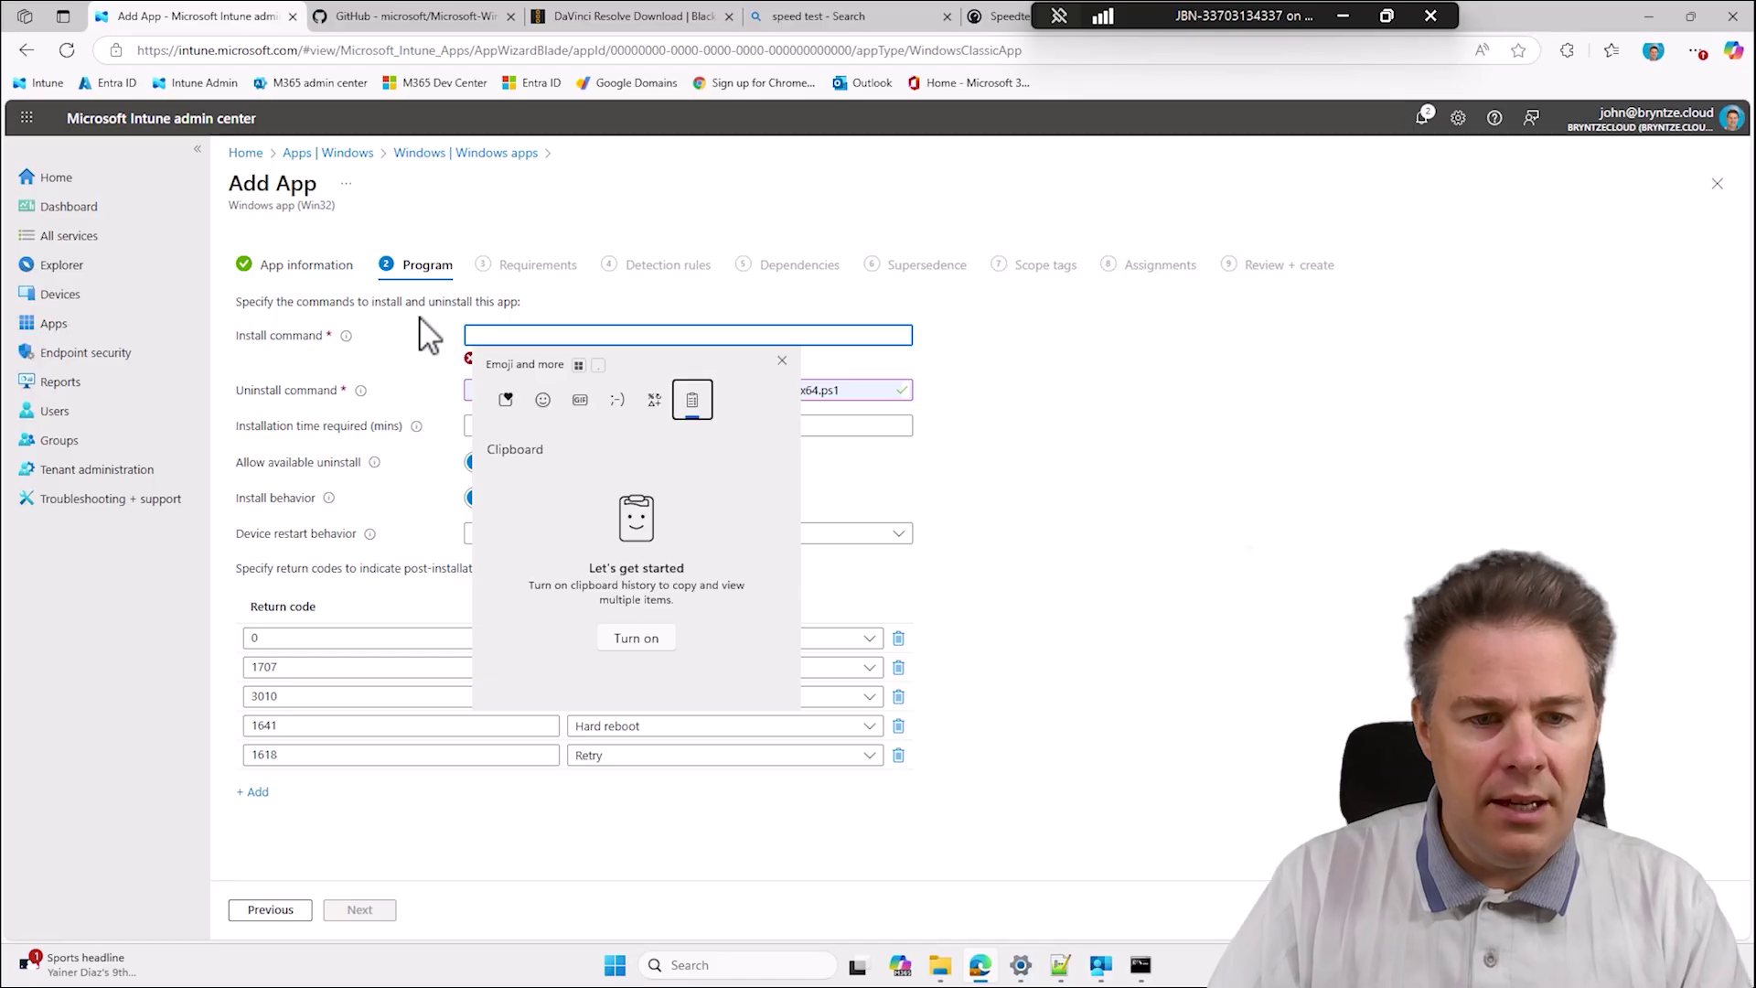
{"action": "left_click", "coordinate": [637, 638]}
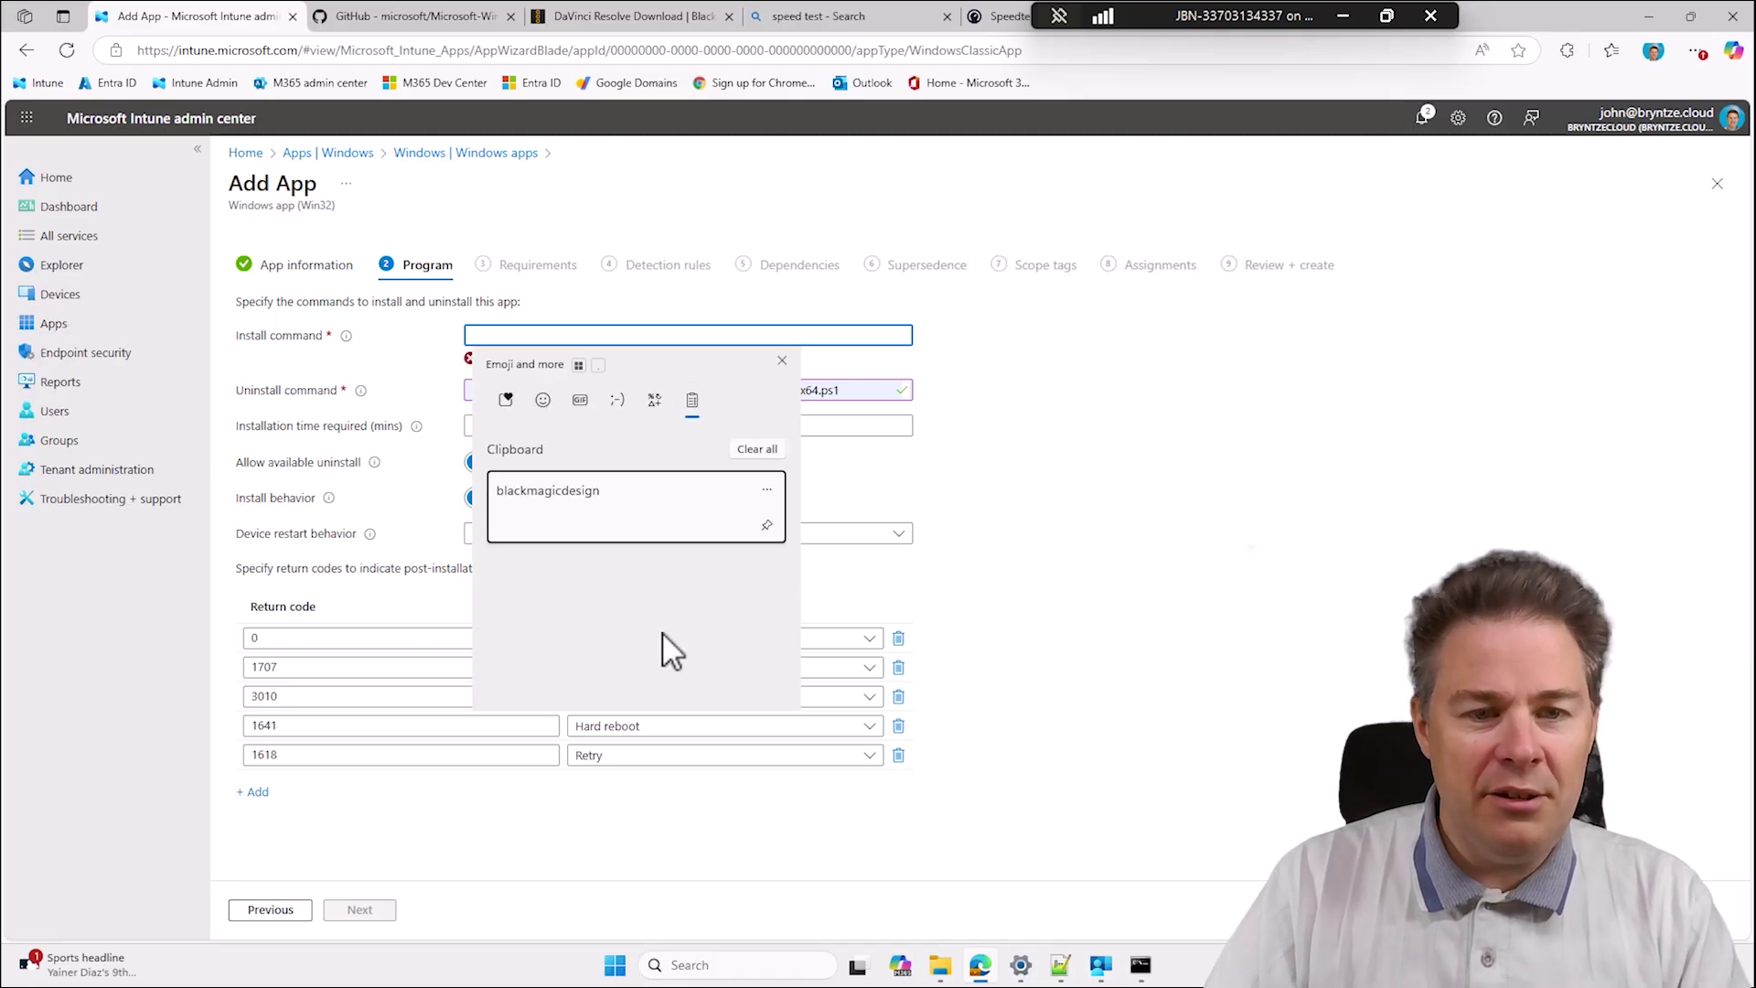
{"action": "key", "text": "Escape"}
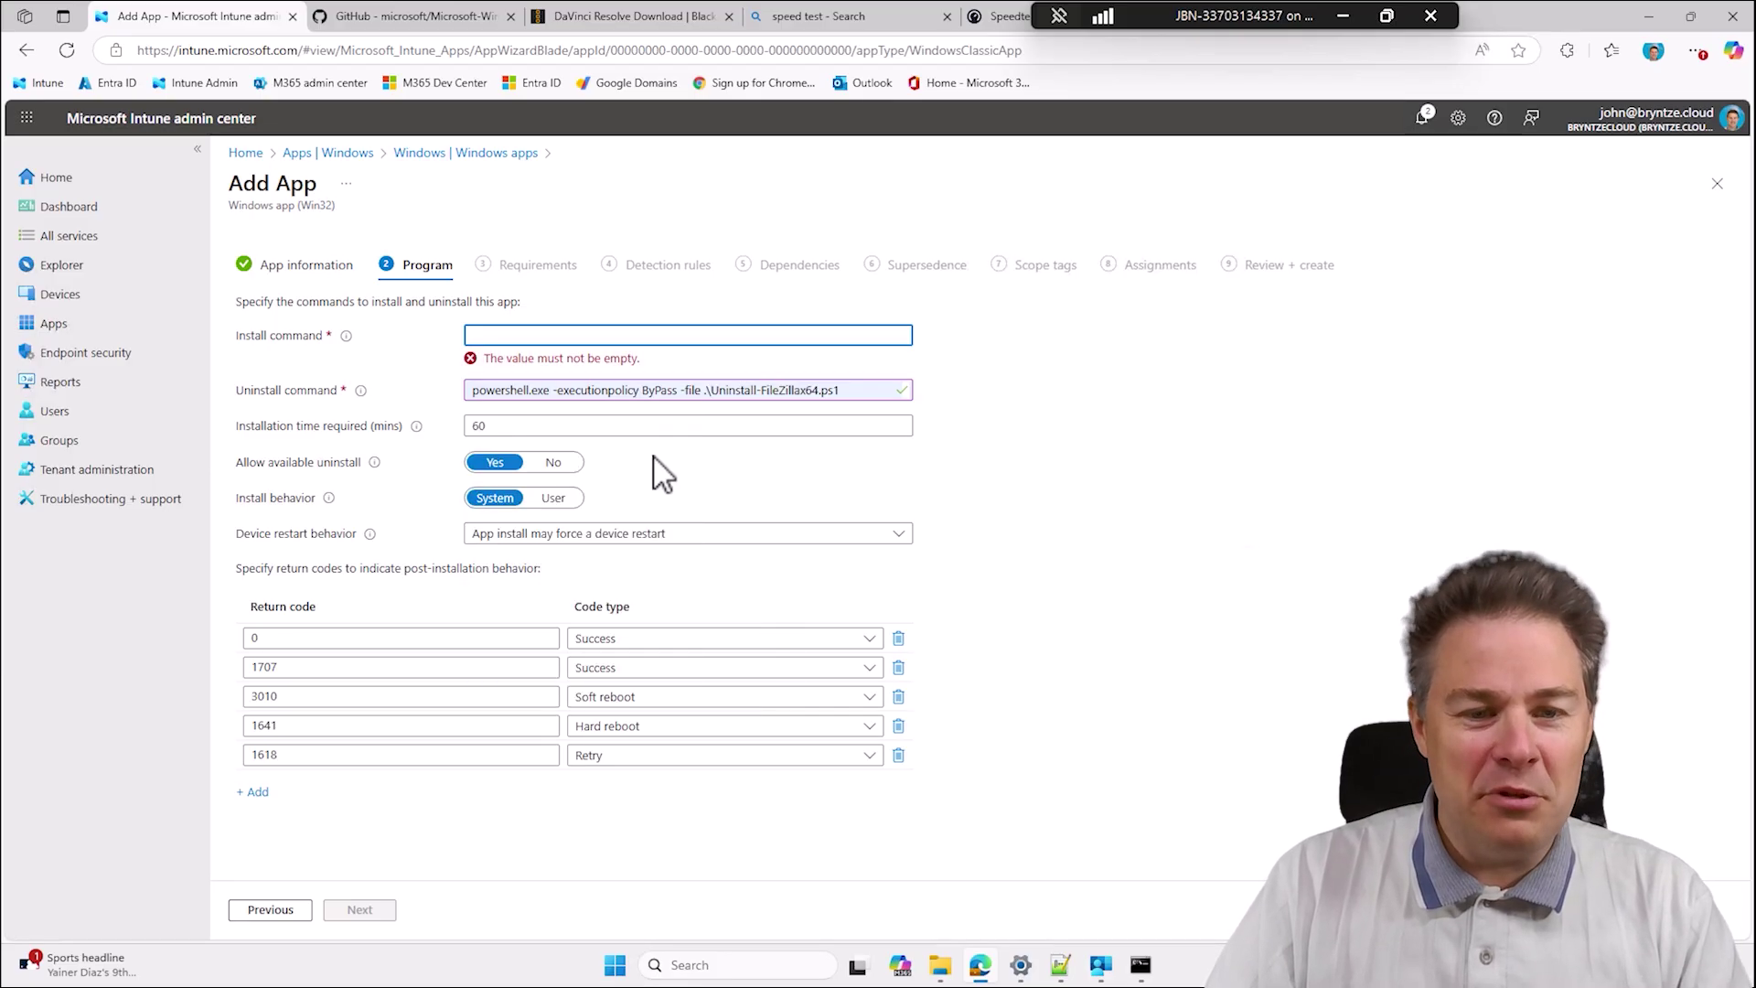
Confirm the installer in the SOURCE folder is named DaVinci_Resolve_20.2_Windows.exe.
{"action": "left_click", "coordinate": [941, 965]}
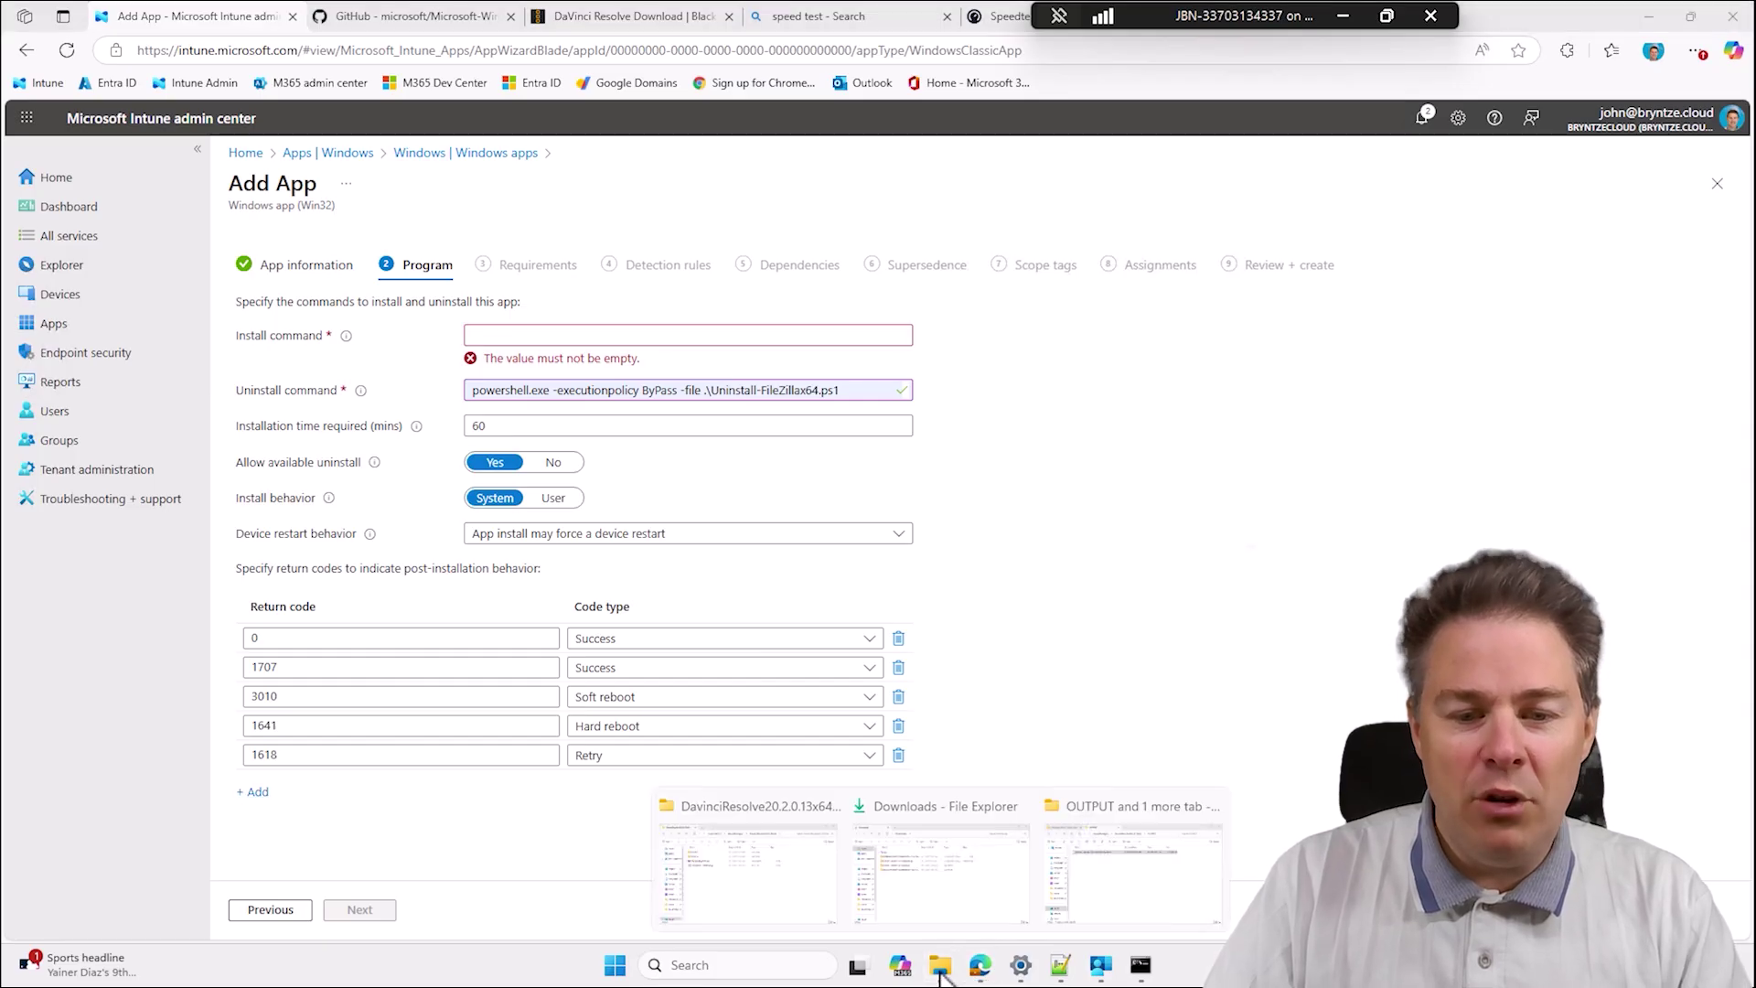
{"action": "left_click", "coordinate": [1121, 910]}
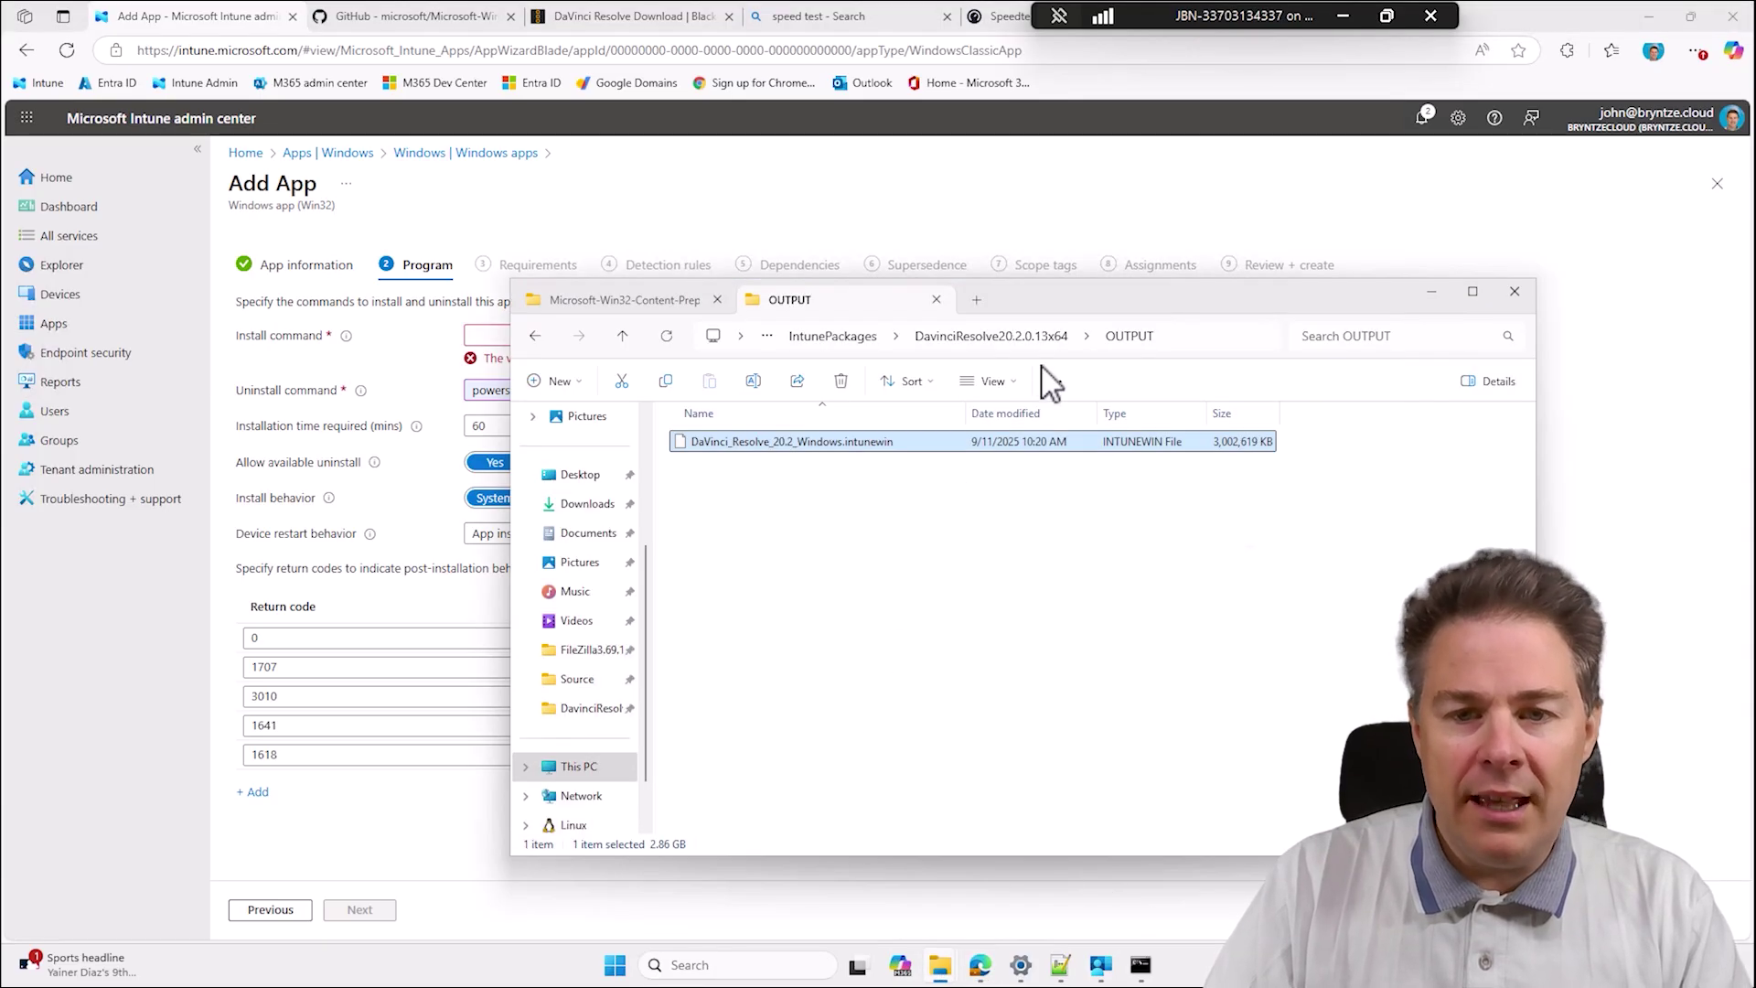
{"action": "left_click", "coordinate": [1006, 338]}
{"action": "left_click", "coordinate": [723, 467]}
{"action": "double_click", "coordinate": [738, 474]}
{"action": "left_click", "coordinate": [773, 448]}
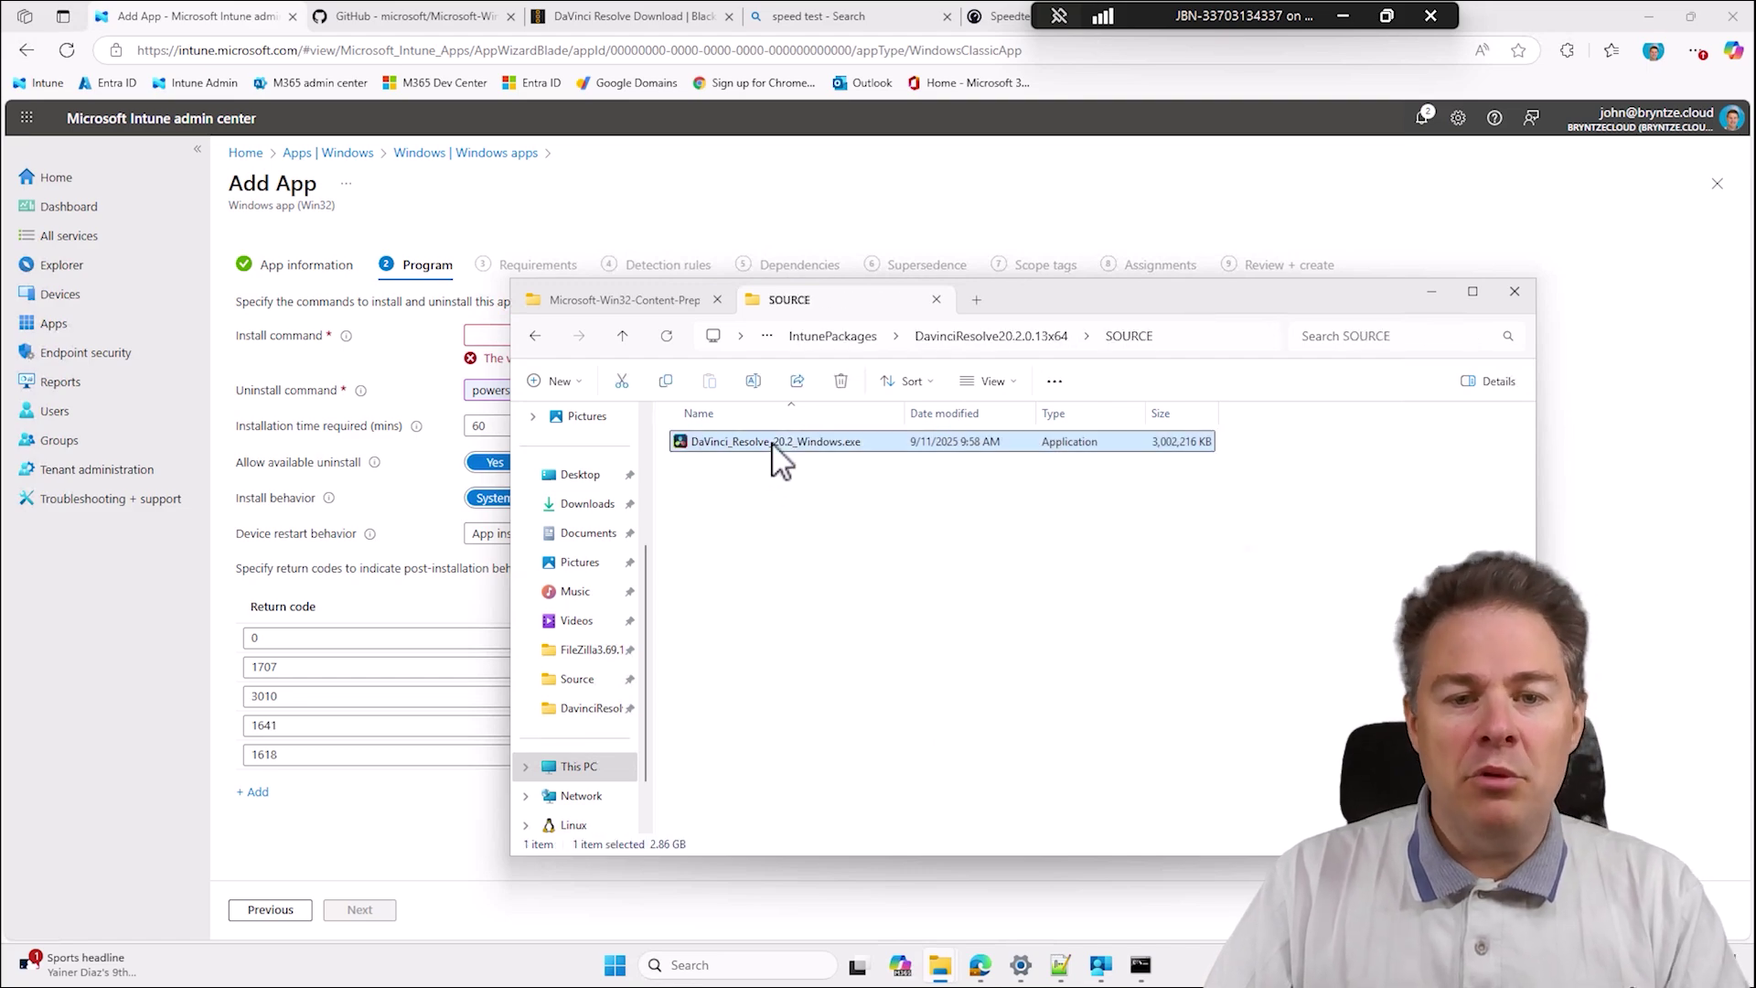
Select the 'DaVinci_Resolve_20.2_Windows.exe /q' line in the Notepad++ notes.
{"action": "left_click", "coordinate": [1432, 293]}
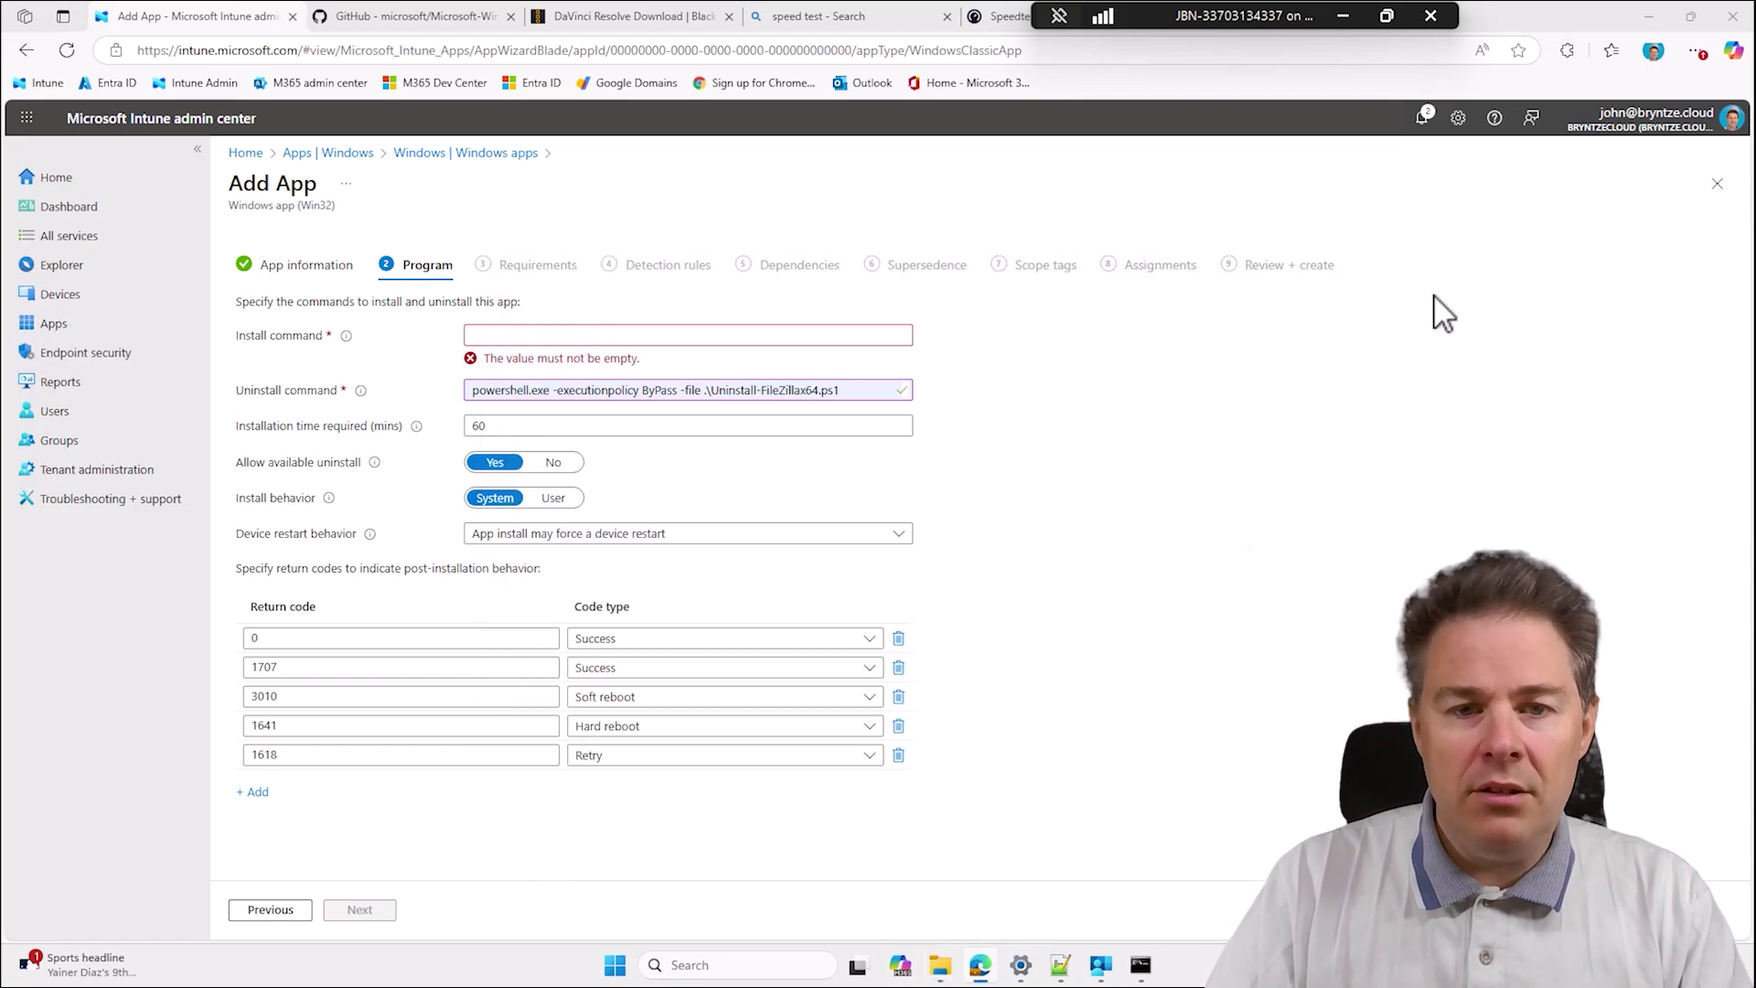
{"action": "left_click", "coordinate": [1061, 965]}
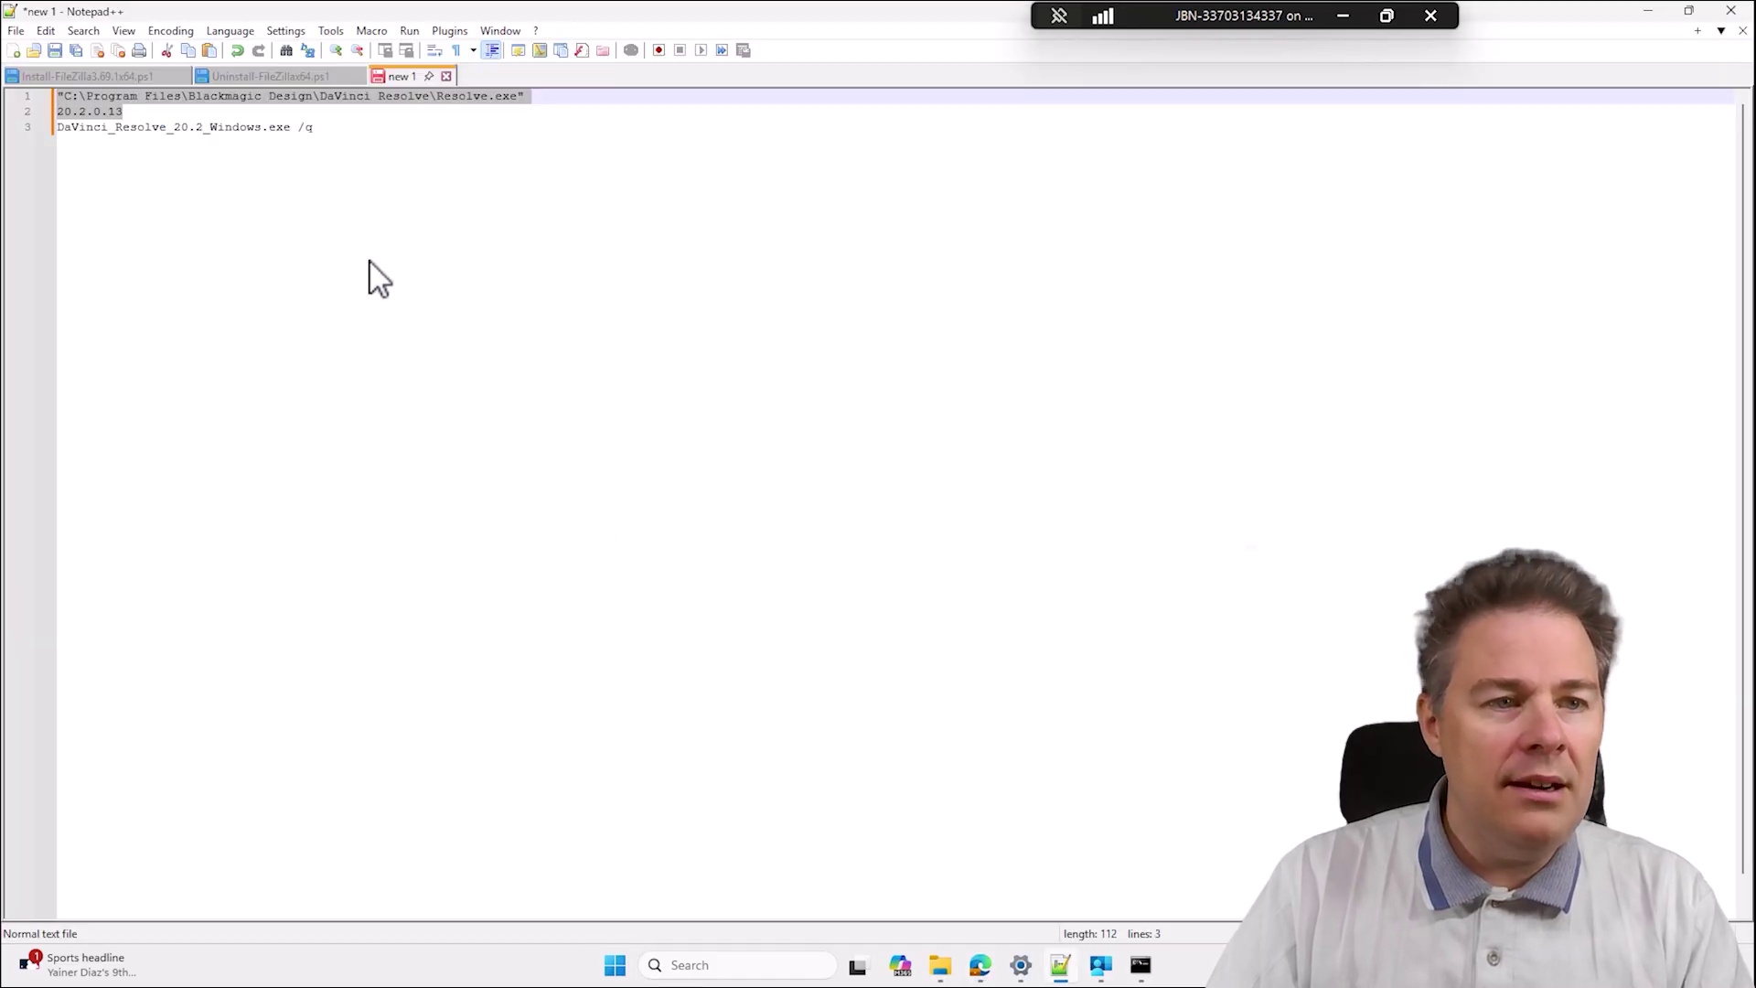
{"action": "left_click_drag", "start_coordinate": [322, 136], "coordinate": [26, 122]}
{"action": "key", "text": "ctrl+c"}
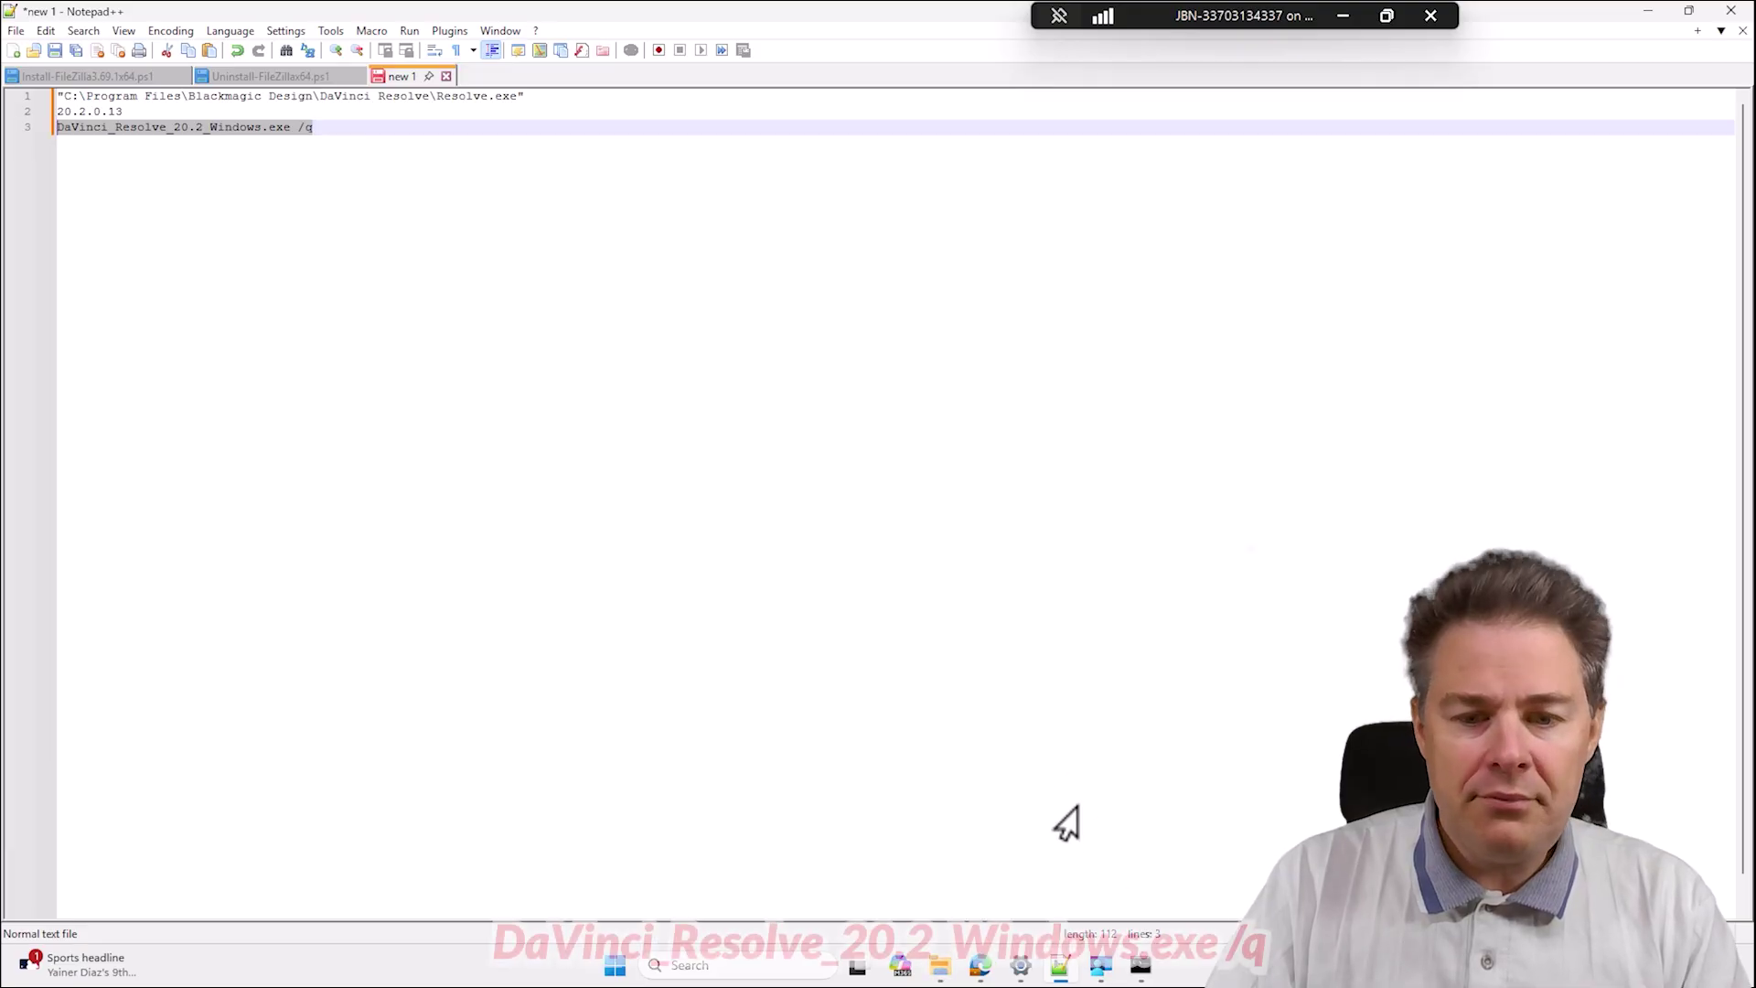
Paste 'DaVinci_Resolve_20.2_Windows.exe /q' into the Intune Install command field.
{"action": "mouse_move", "coordinate": [949, 975]}
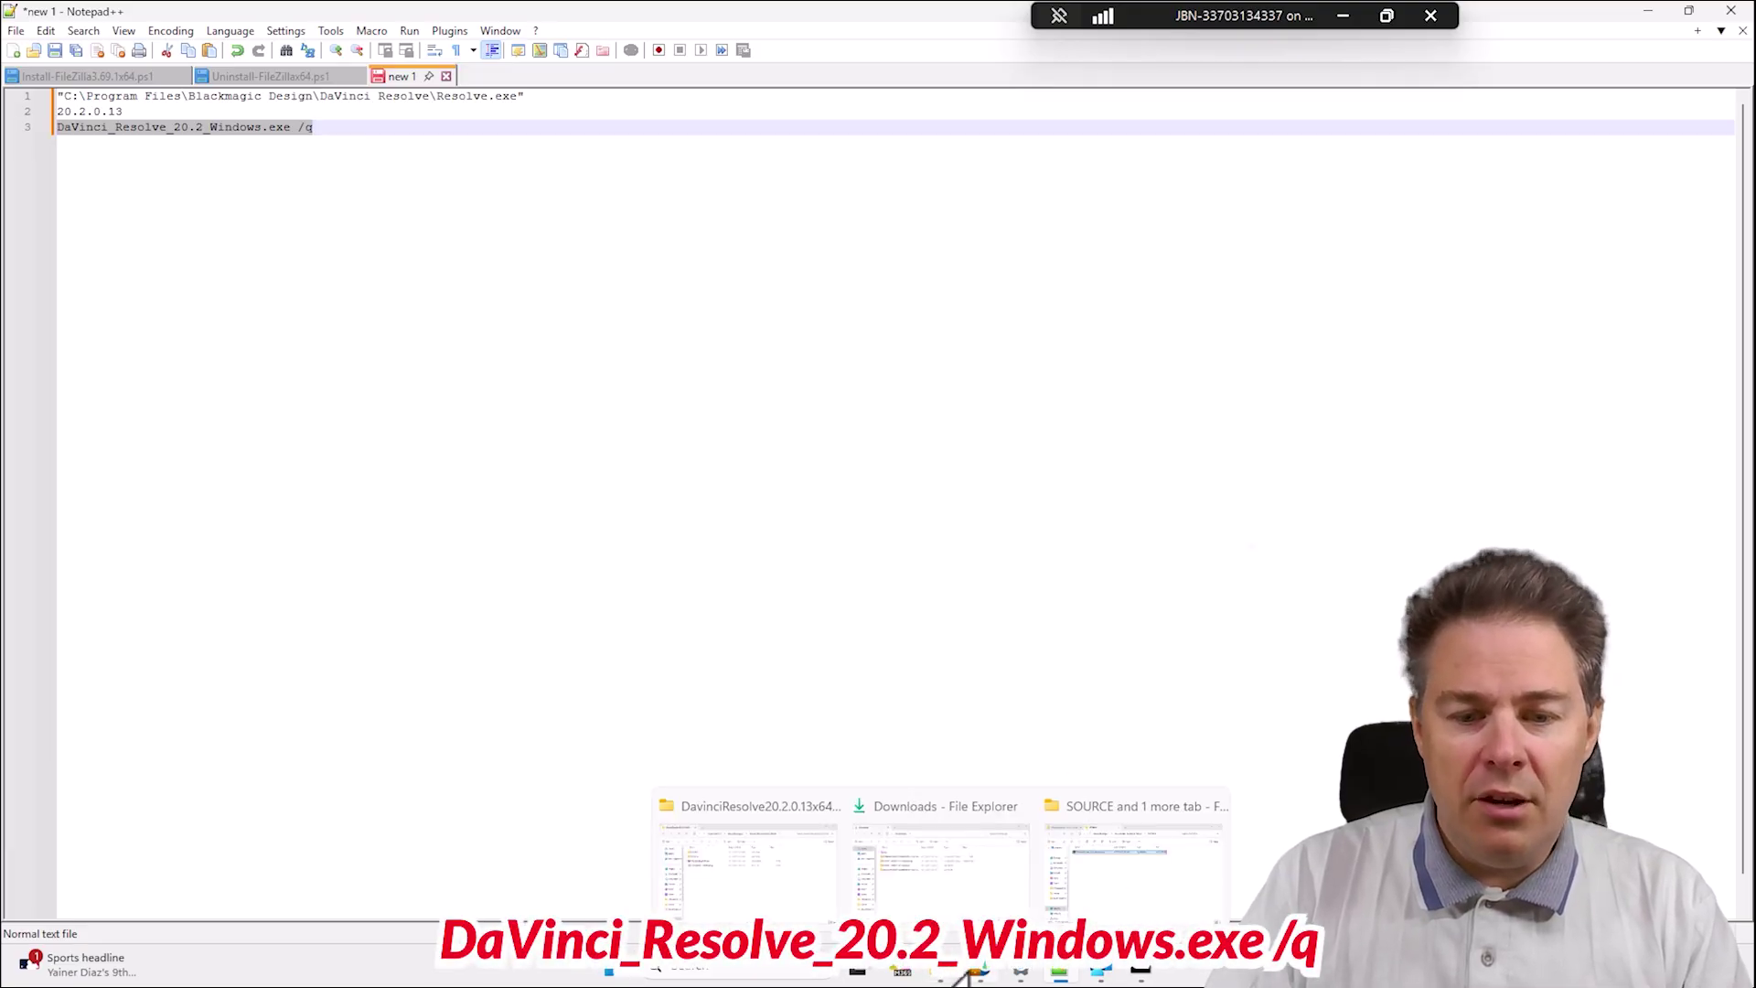
{"action": "left_click", "coordinate": [942, 878]}
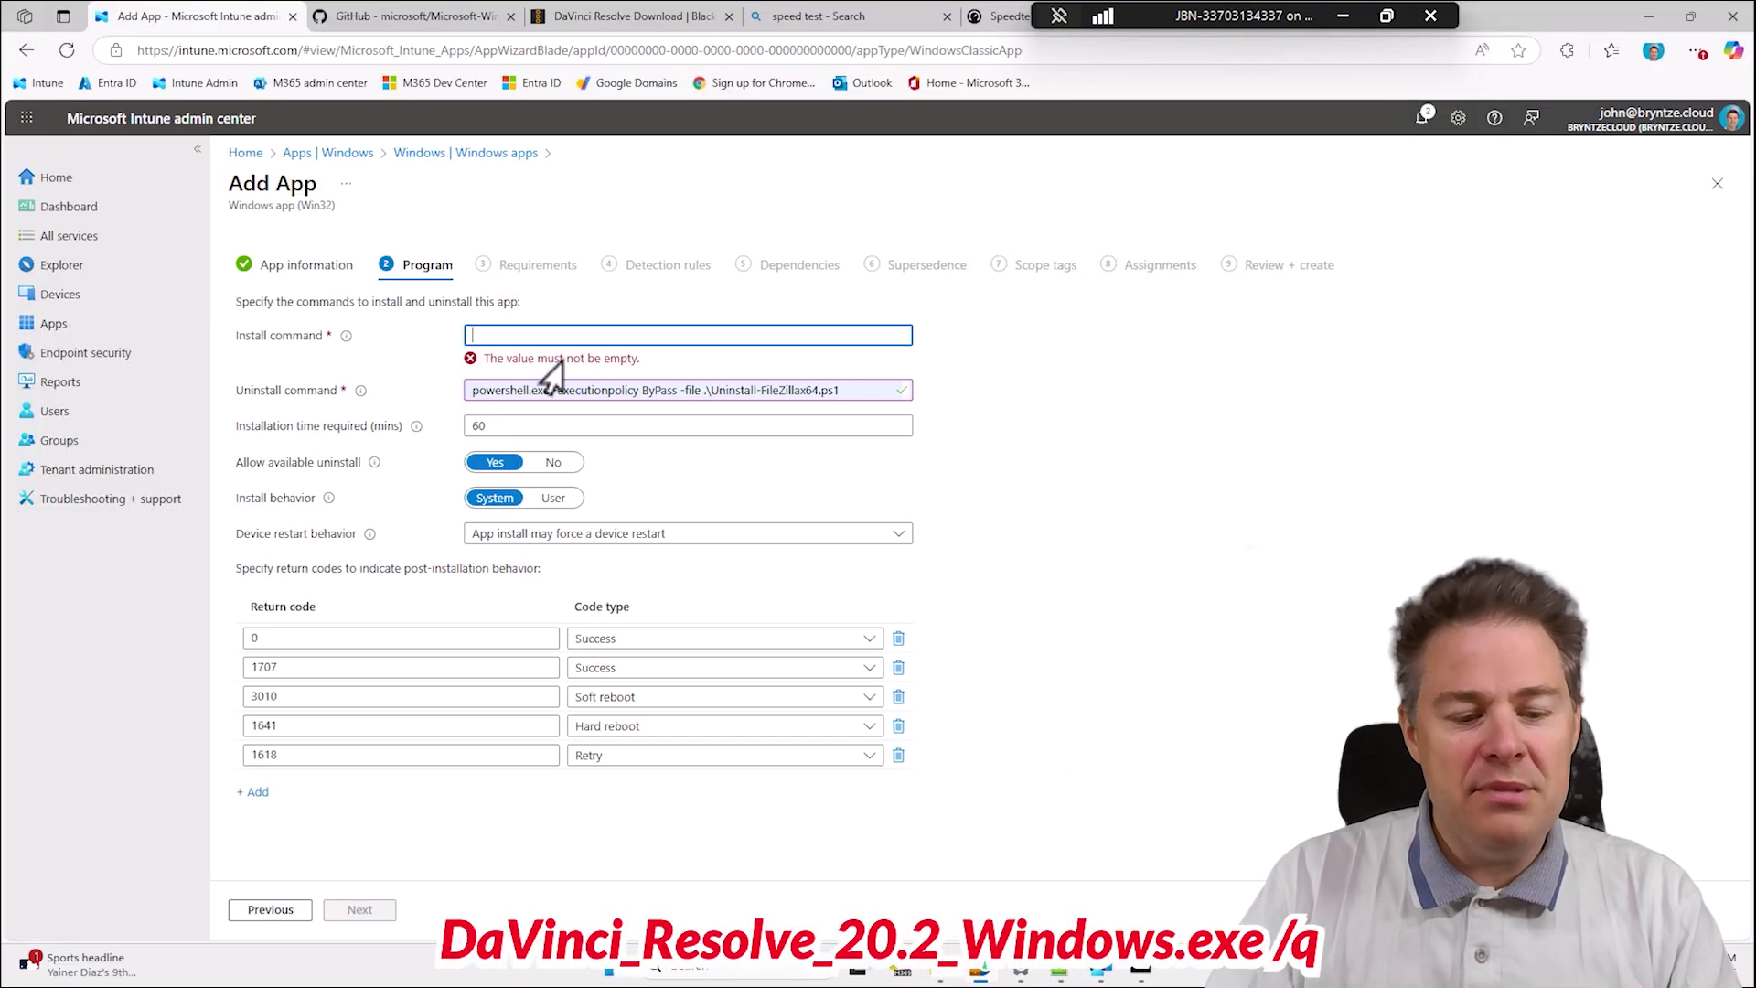
{"action": "key", "text": "ctrl+v"}
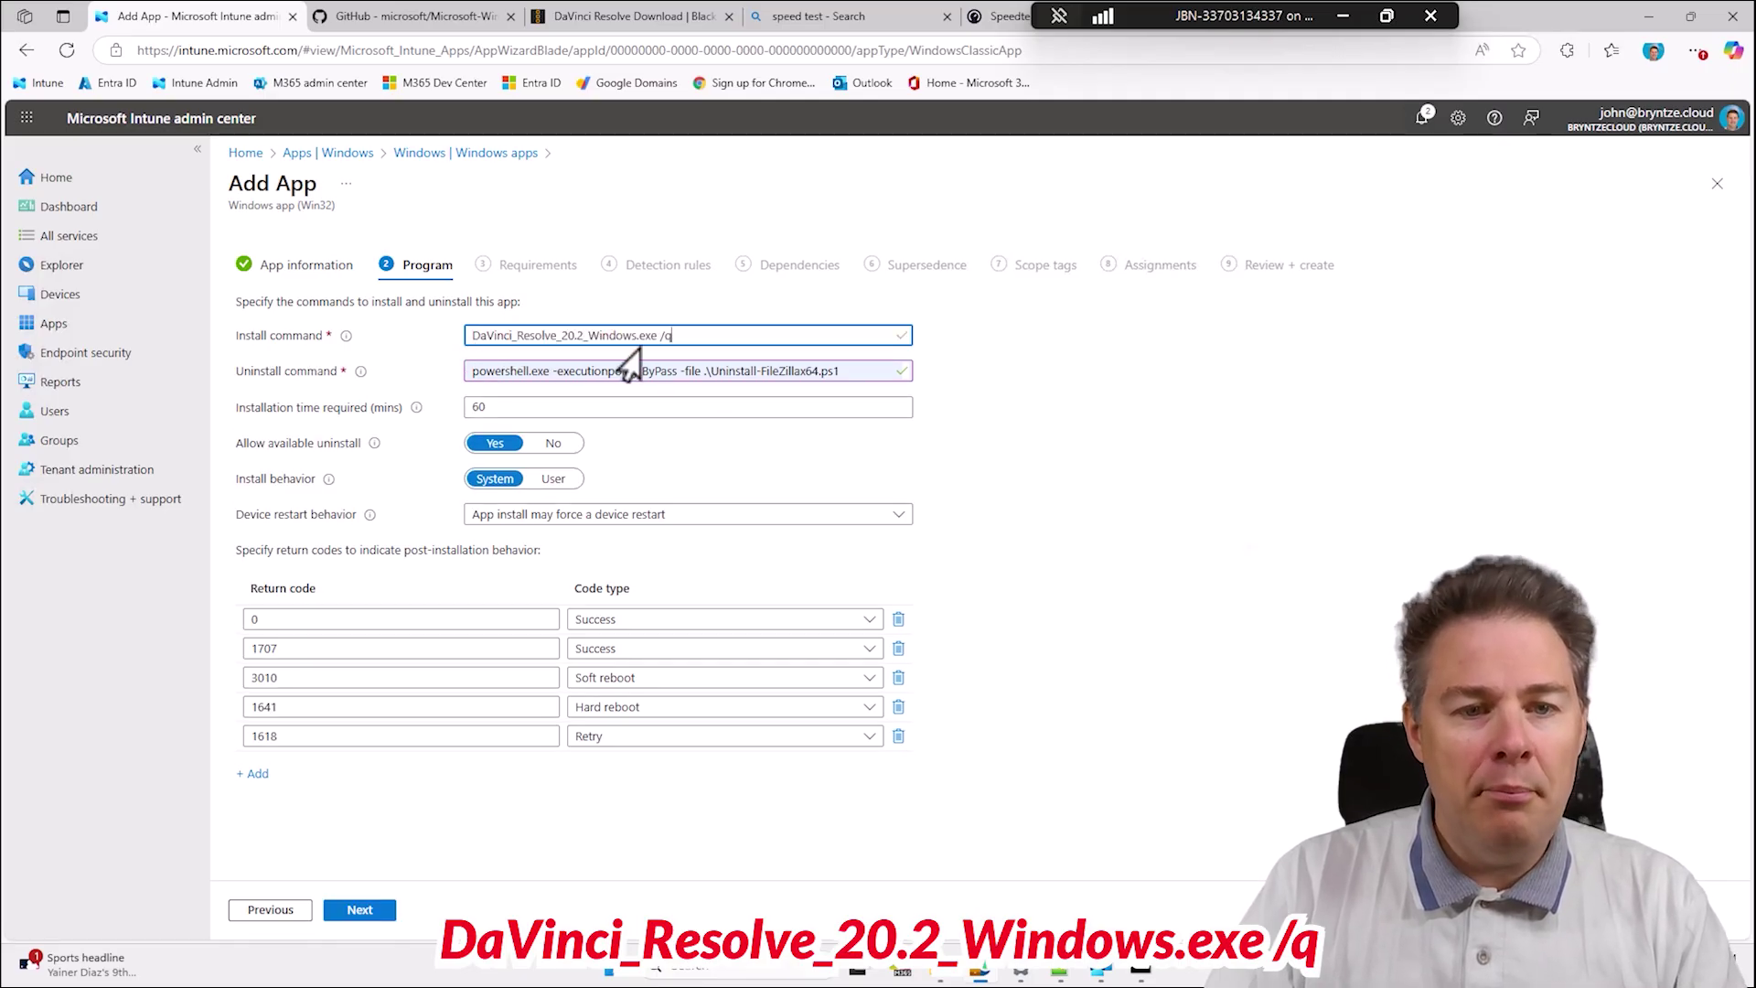
{"action": "left_click_drag", "start_coordinate": [1143, 13], "coordinate": [417, 13]}
Open the Perplexity AI website in a new browser tab.
{"action": "left_click", "coordinate": [1199, 16]}
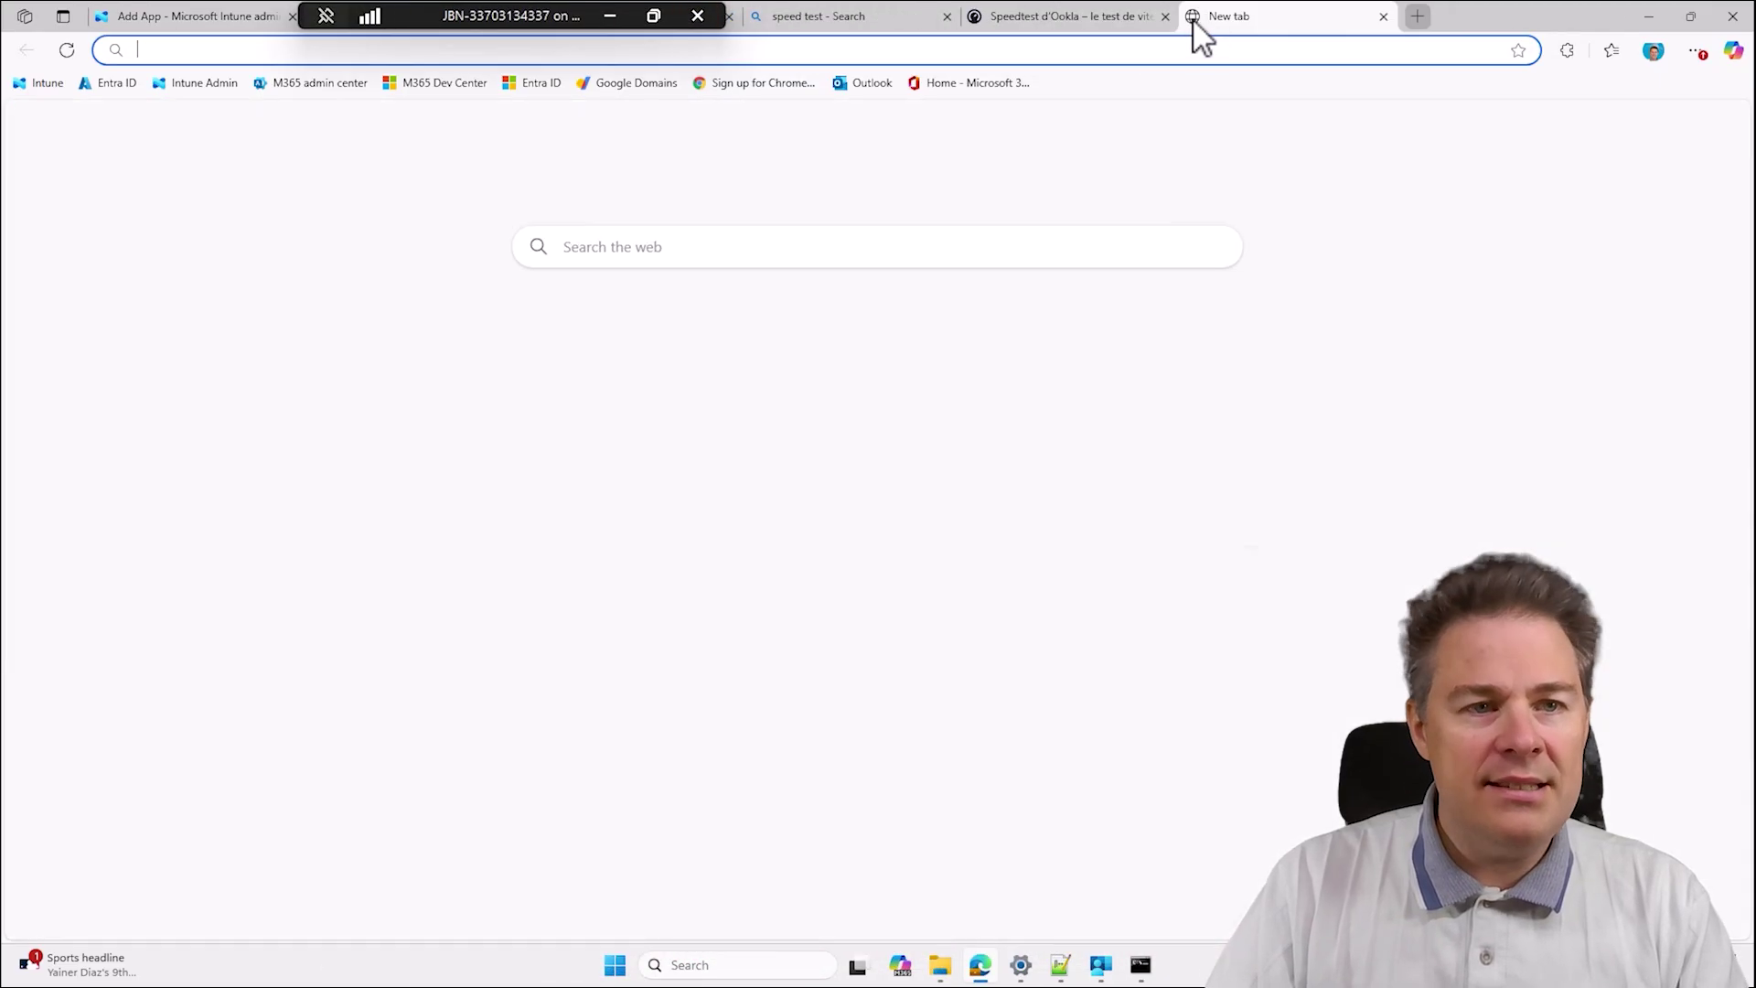
{"action": "type", "text": "per"}
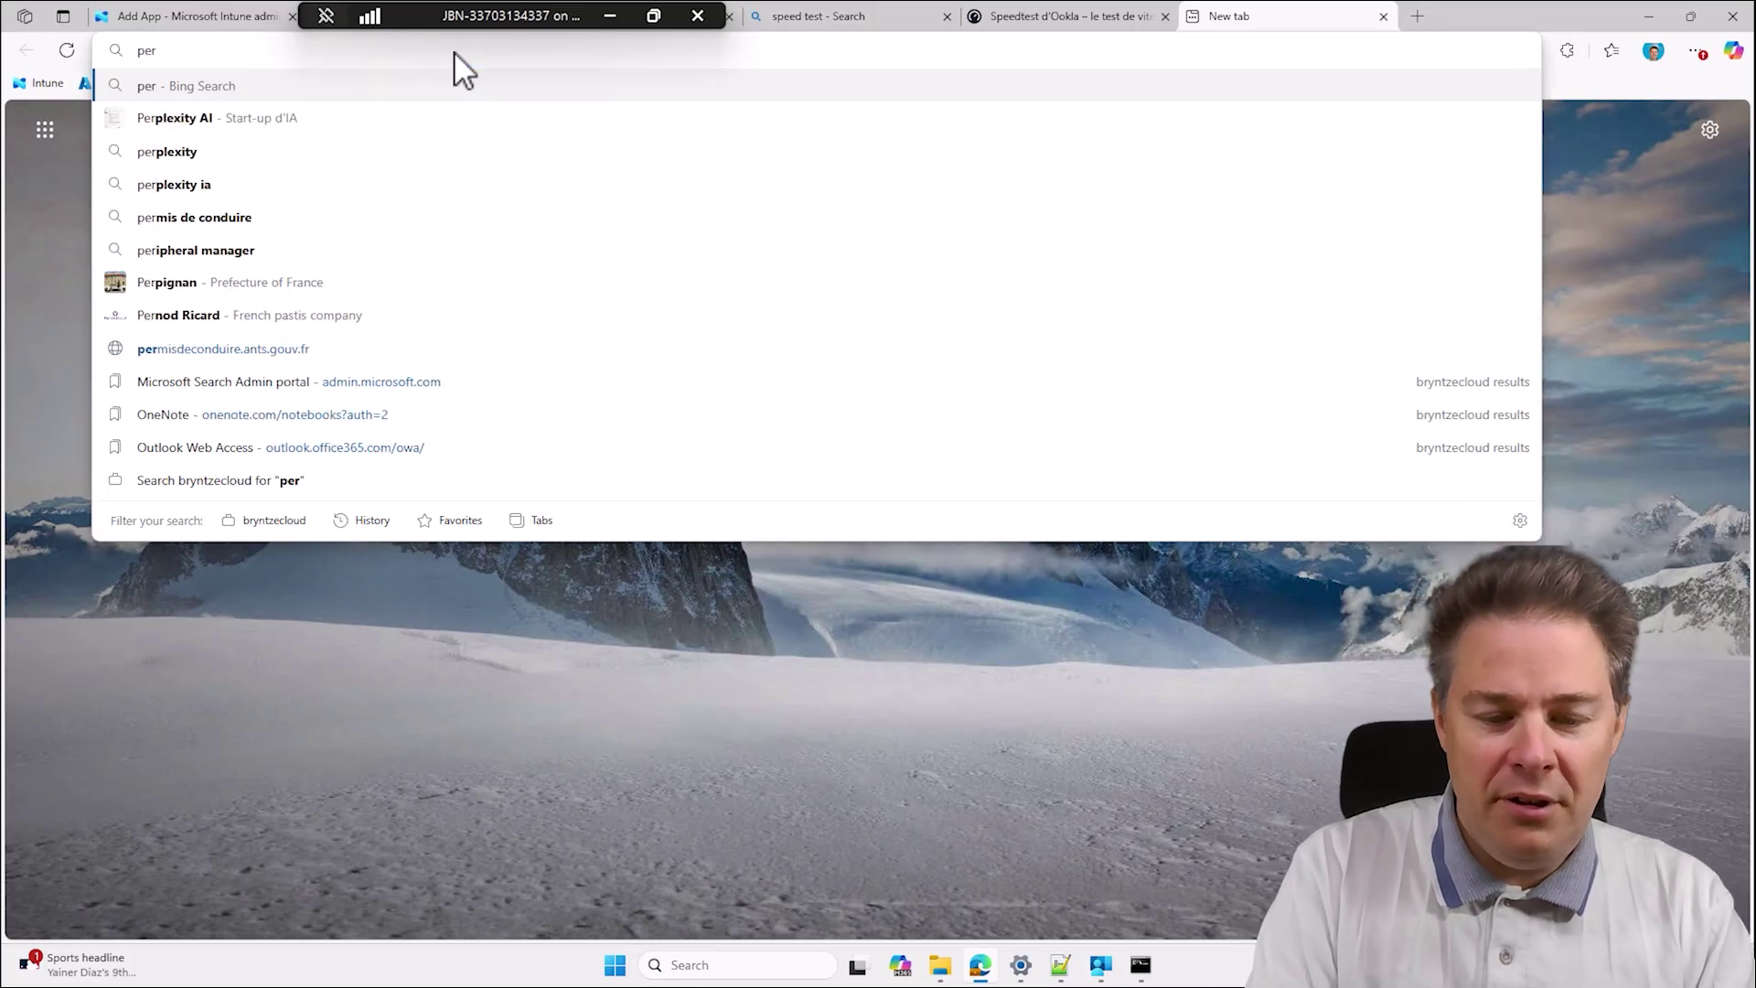
{"action": "key", "text": "Down"}
{"action": "key", "text": "Return"}
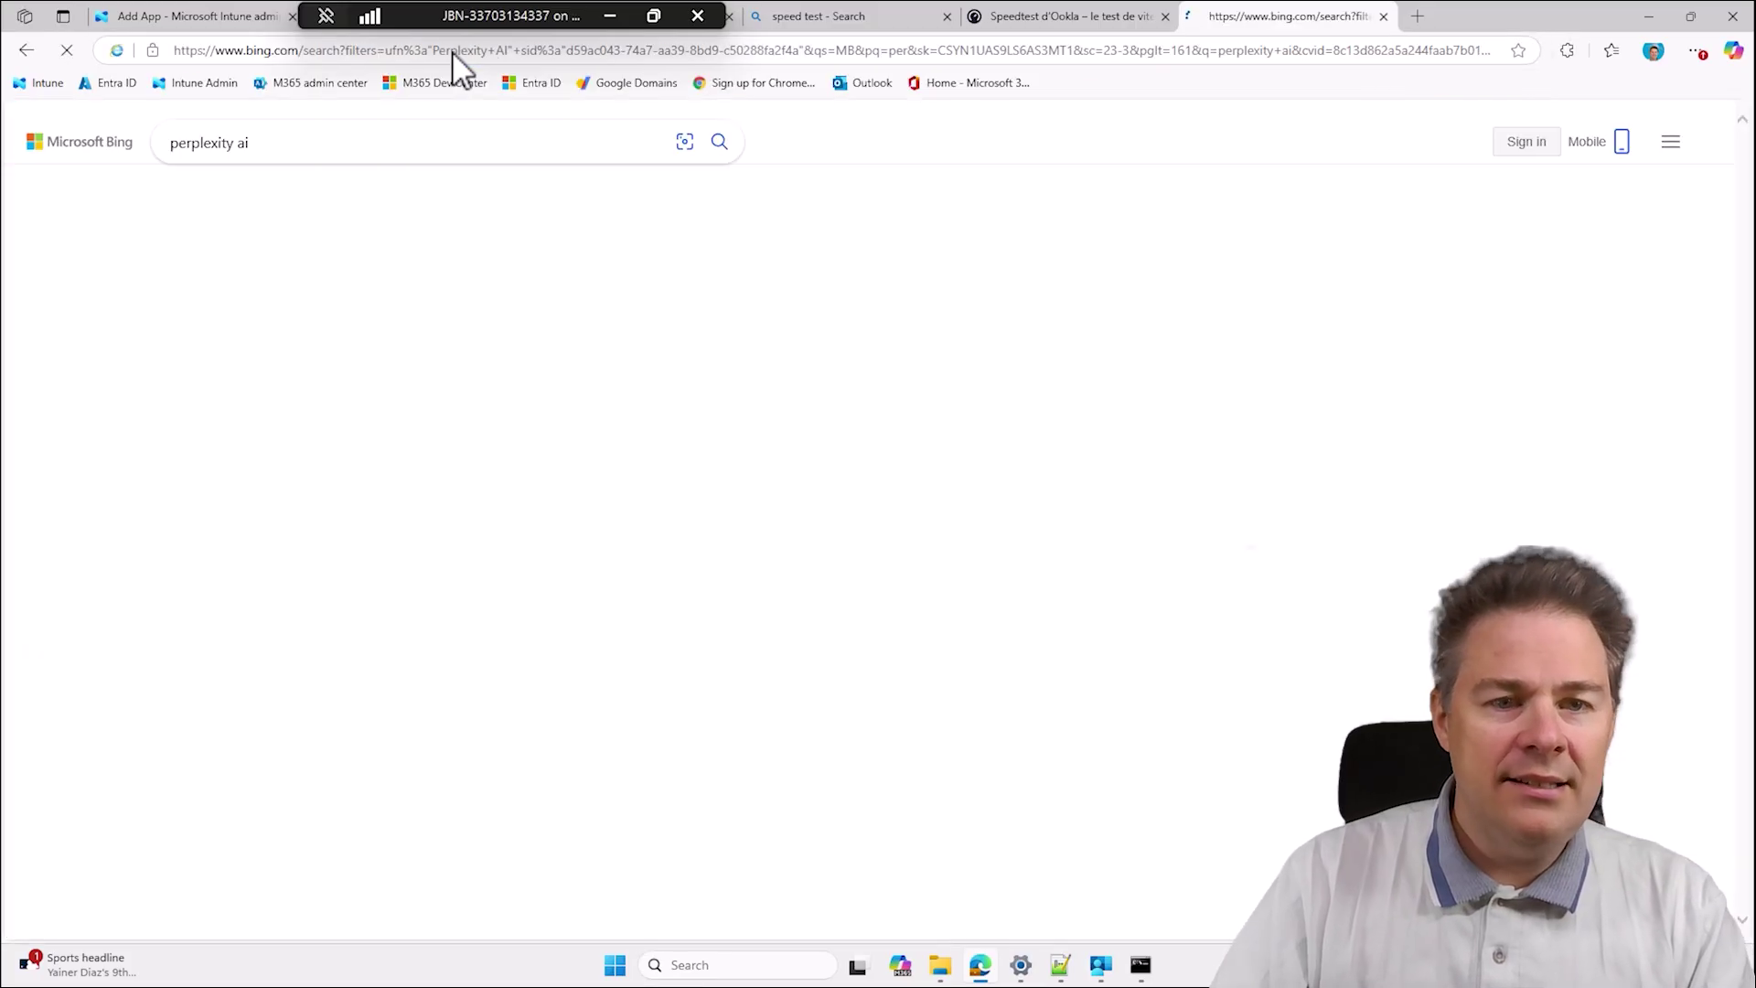
{"action": "left_click", "coordinate": [236, 320]}
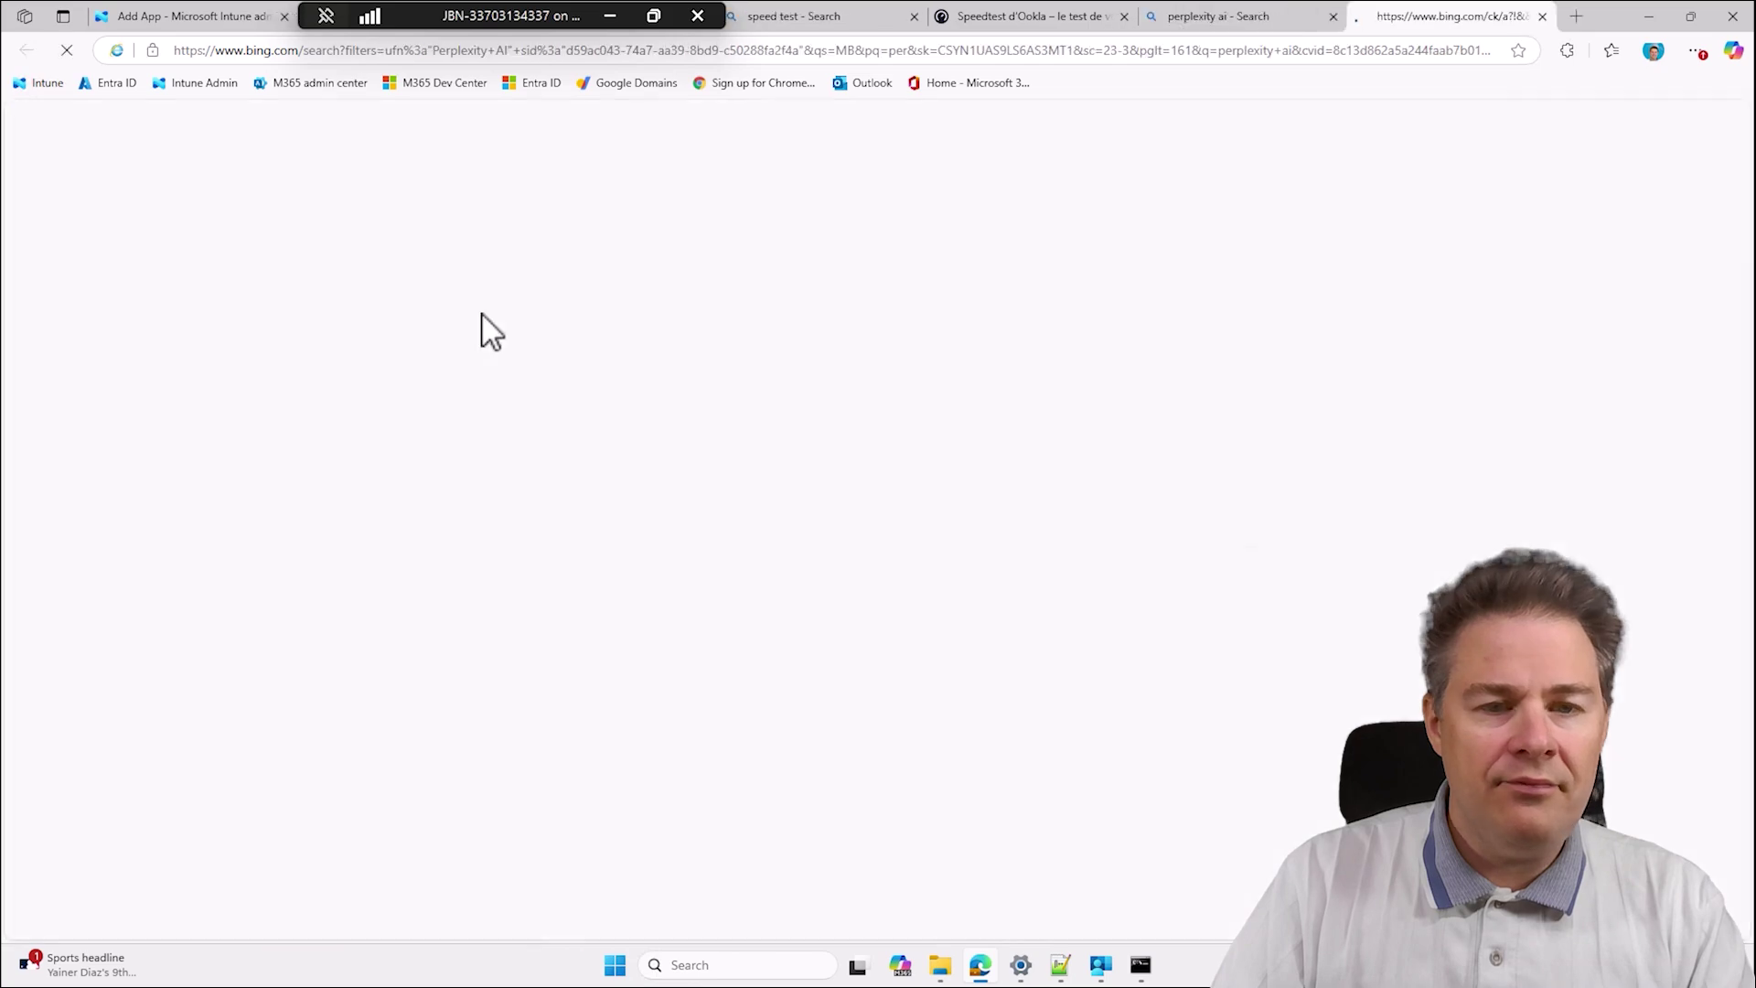
Ask Perplexity what install command runs DaVinci_Resolve_20.2_Windows.exe /q from an uploaded intunewin file.
{"action": "left_click", "coordinate": [693, 485]}
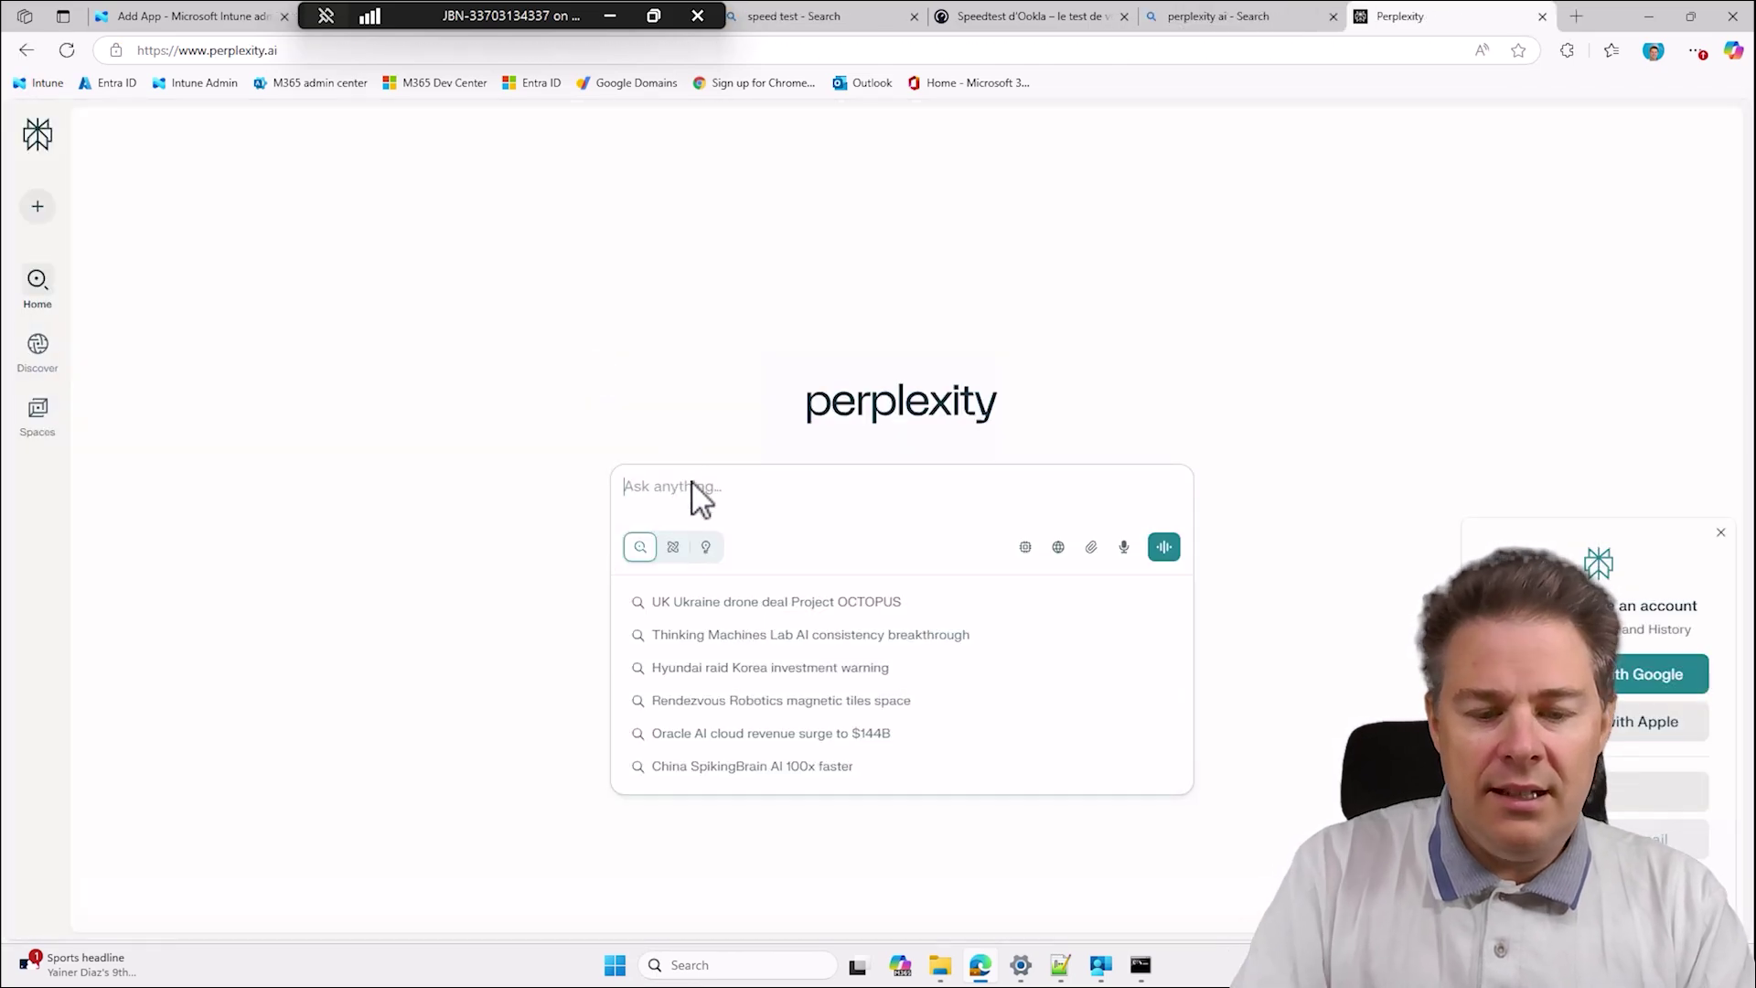
{"action": "type", "text": "Uploaded a "}
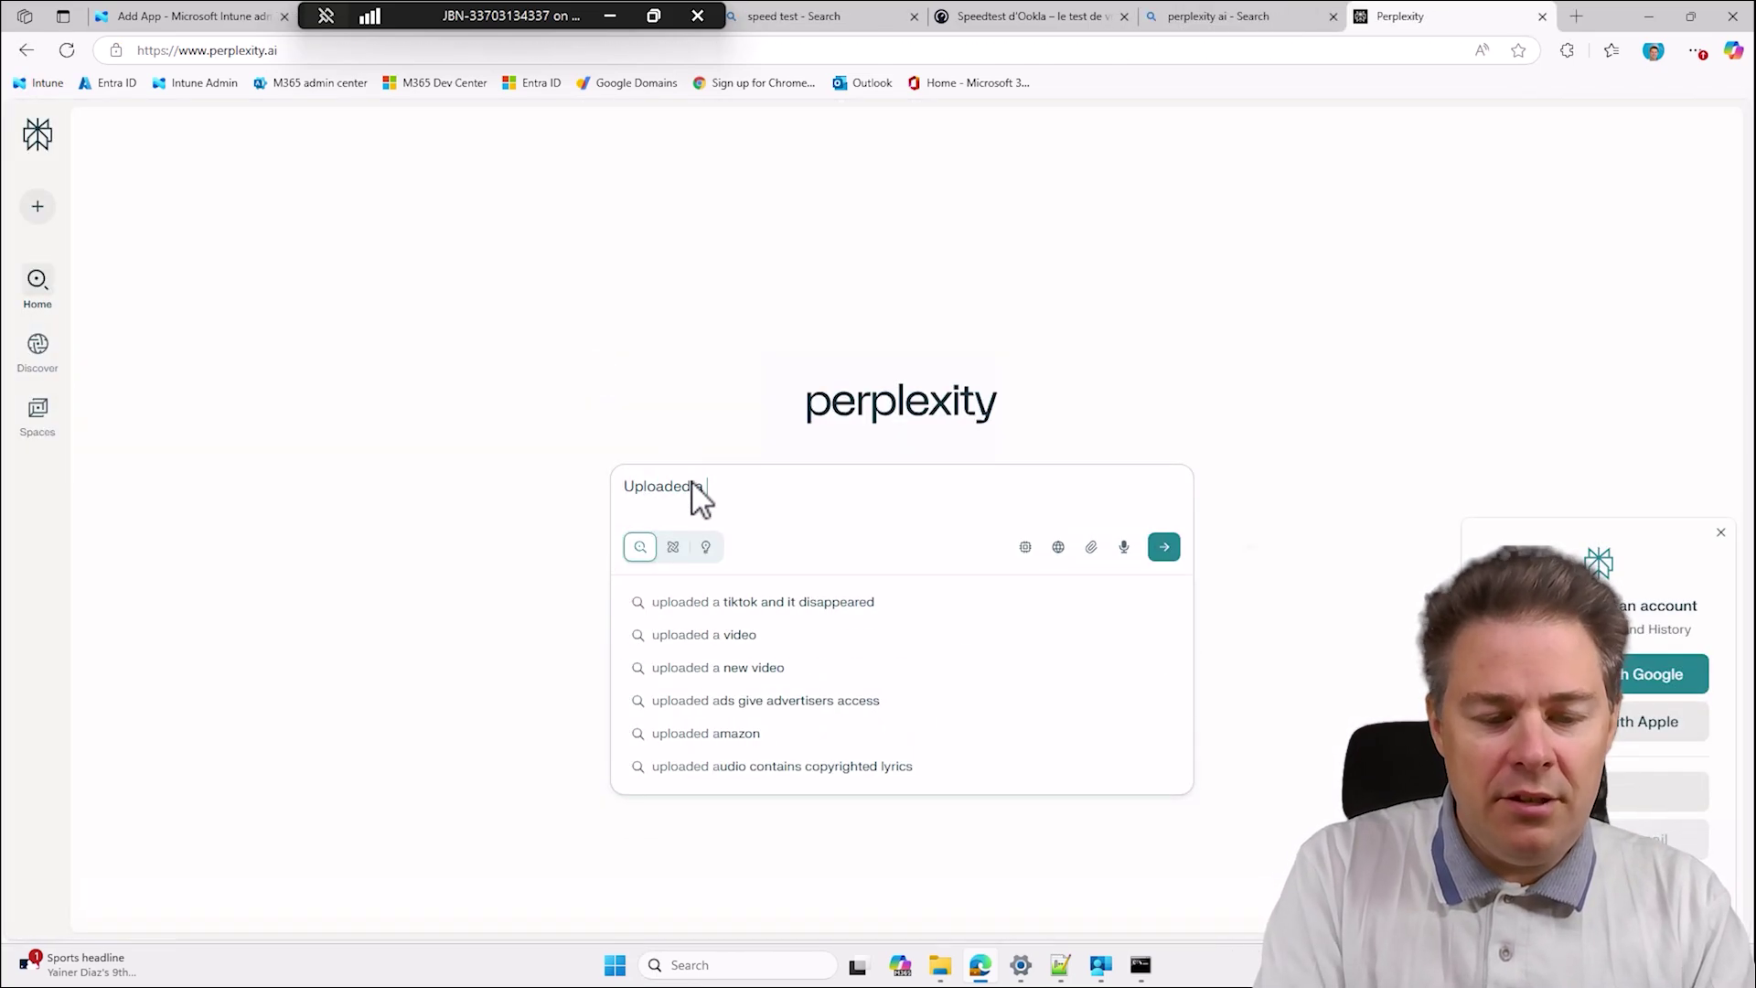
{"action": "type", "text": "intunewin file to Microsoft Intune, it got only one file named"}
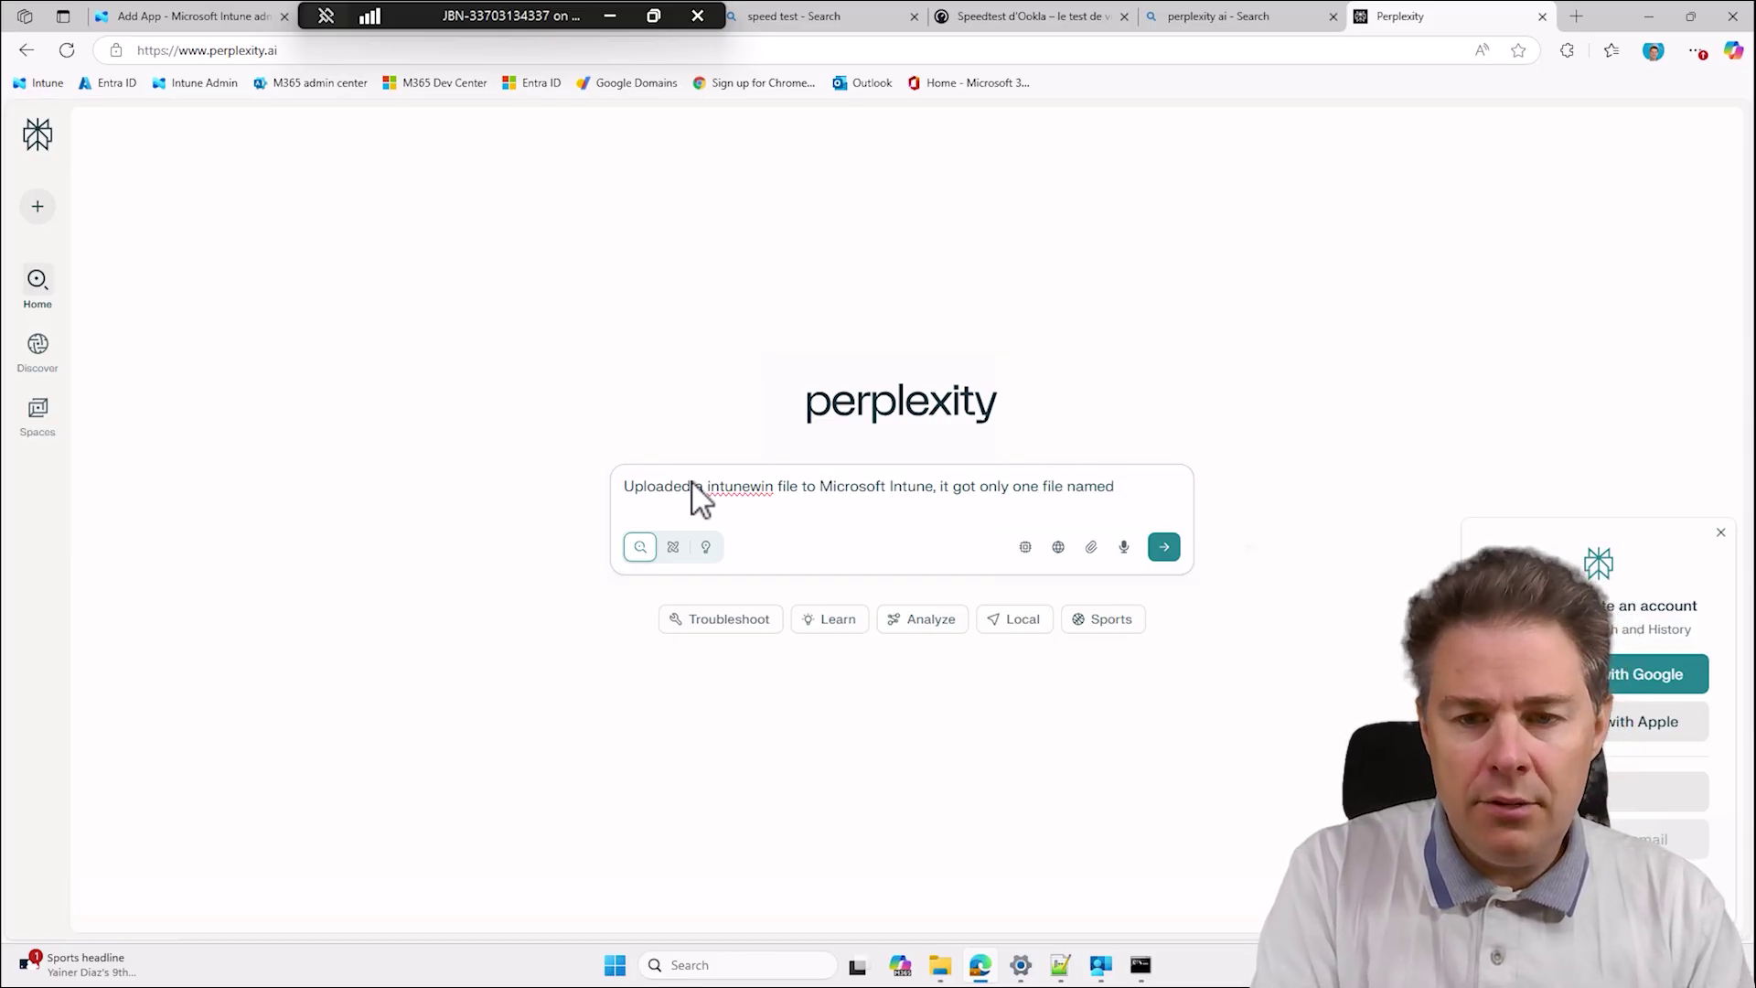
{"action": "type", "text": "DaVinci_Resolve_20.2_Windows.exe"}
{"action": "type", "text": "/q"}
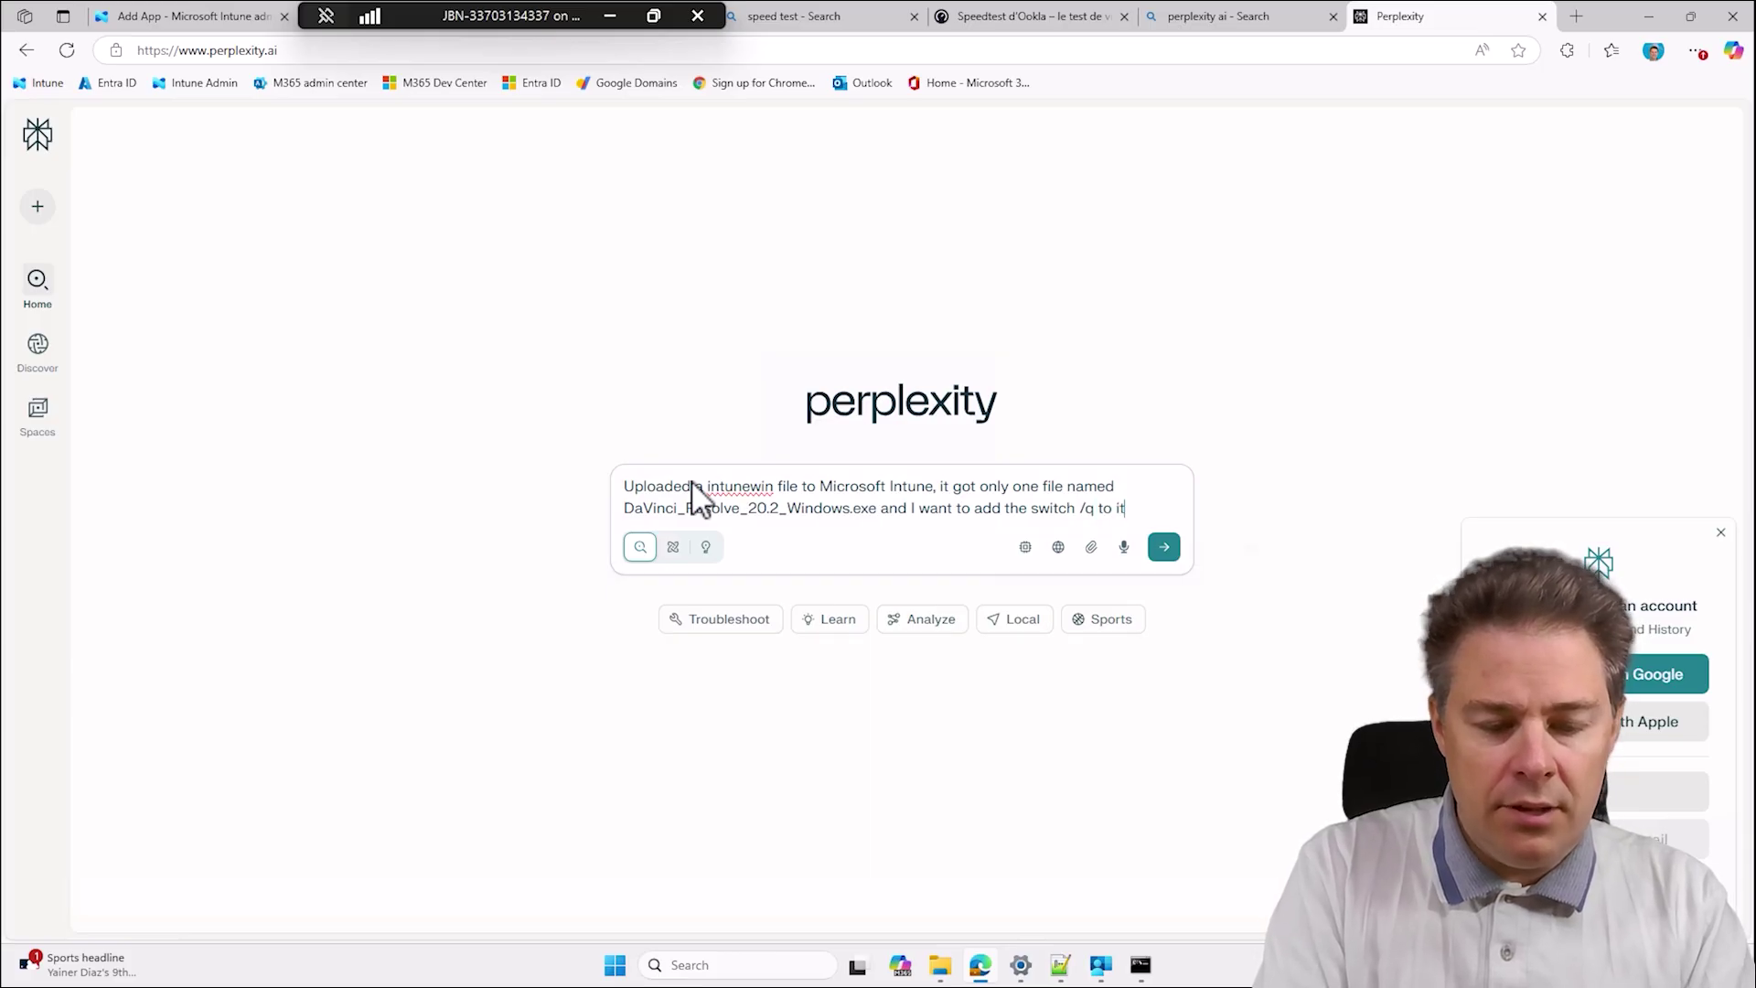
{"action": "type", "text": "at do I fill into"}
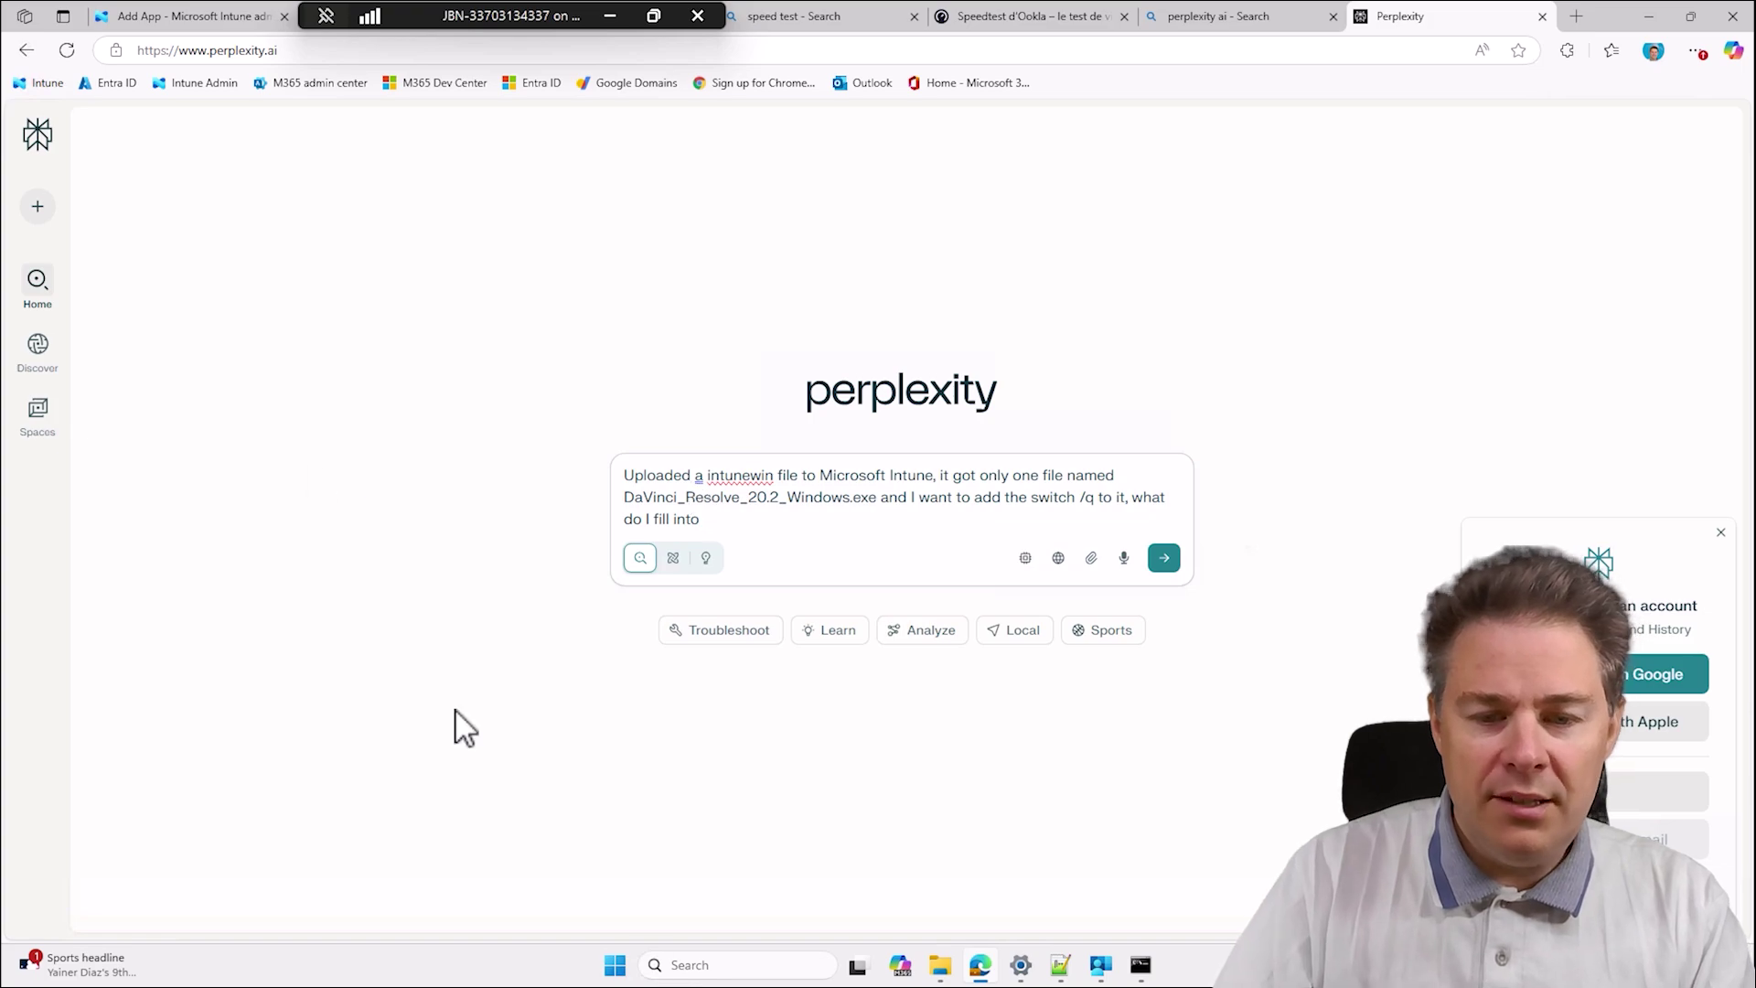
{"action": "mouse_move", "coordinate": [981, 977]}
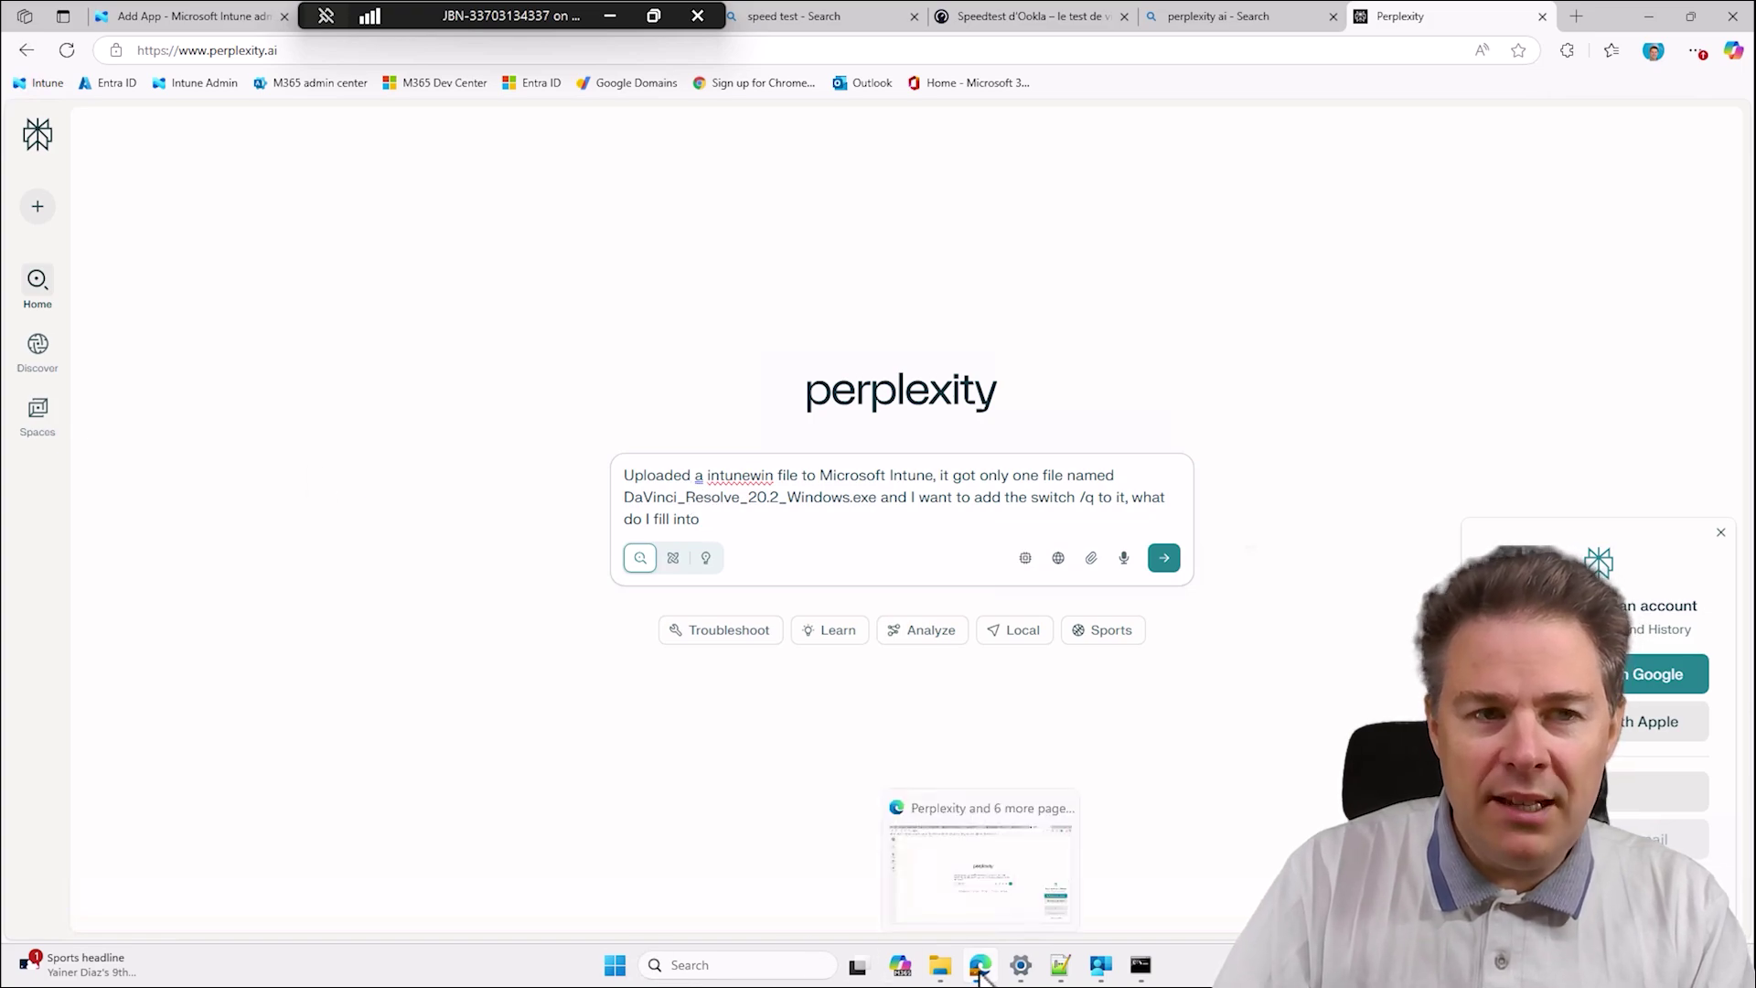
{"action": "left_click", "coordinate": [234, 18]}
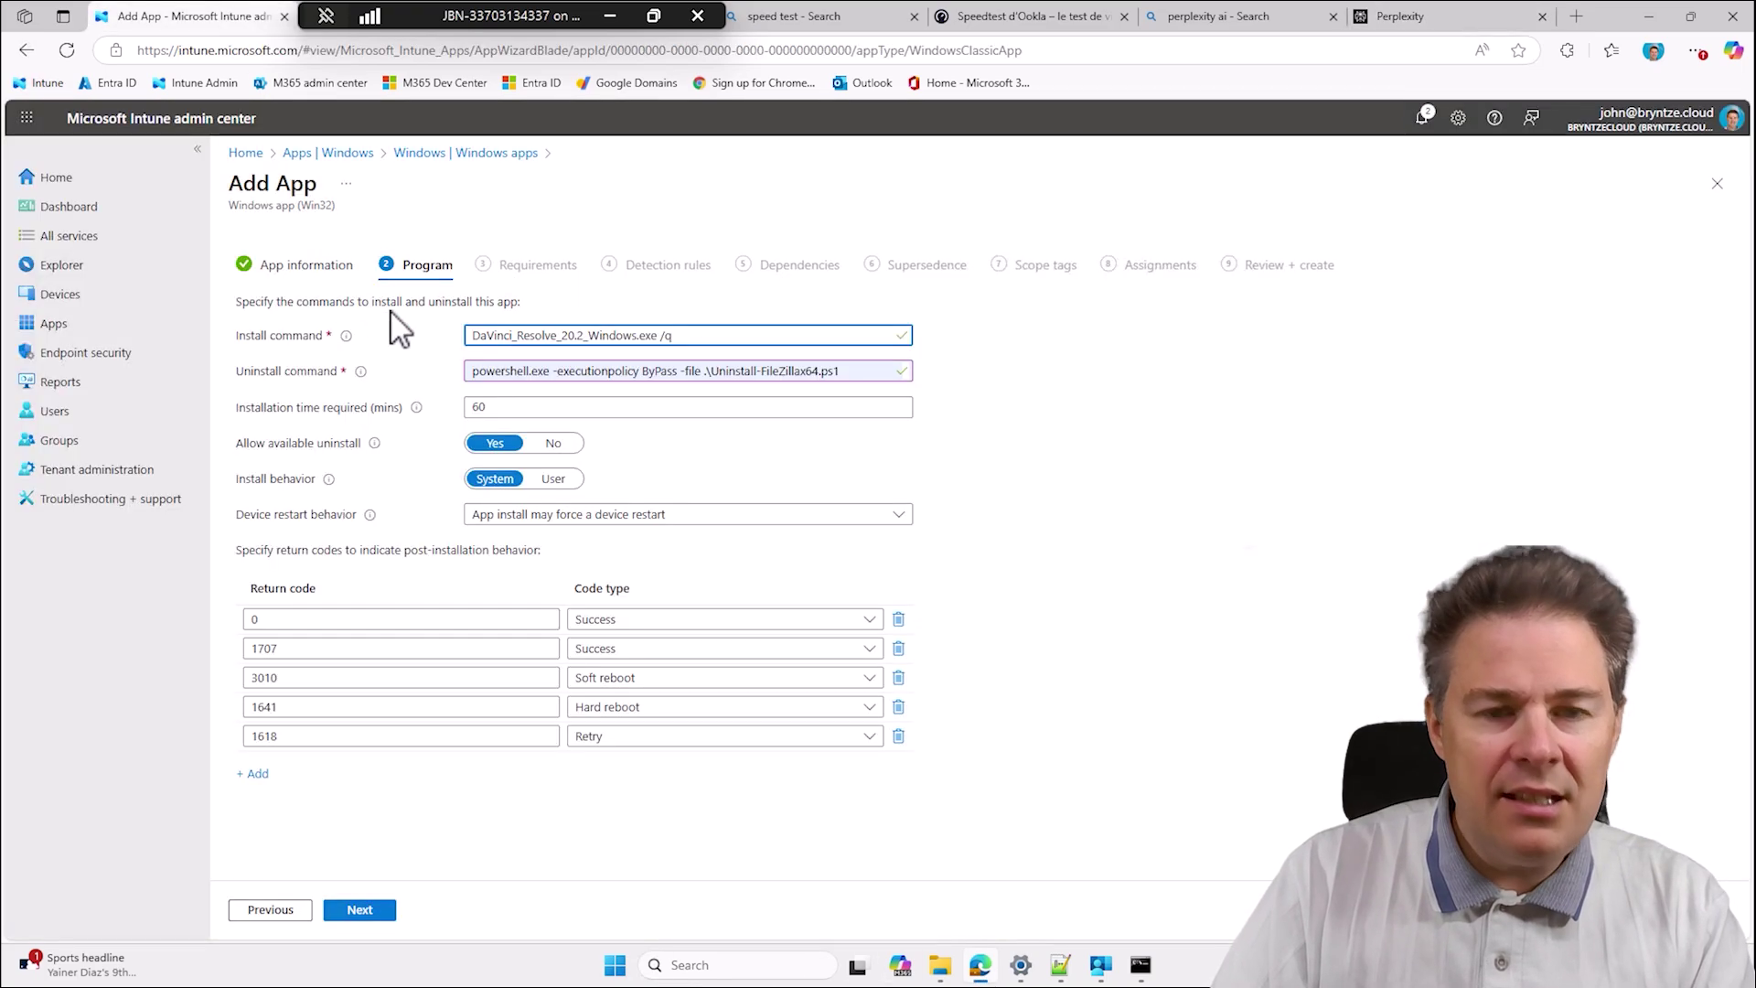
{"action": "left_click", "coordinate": [1397, 17]}
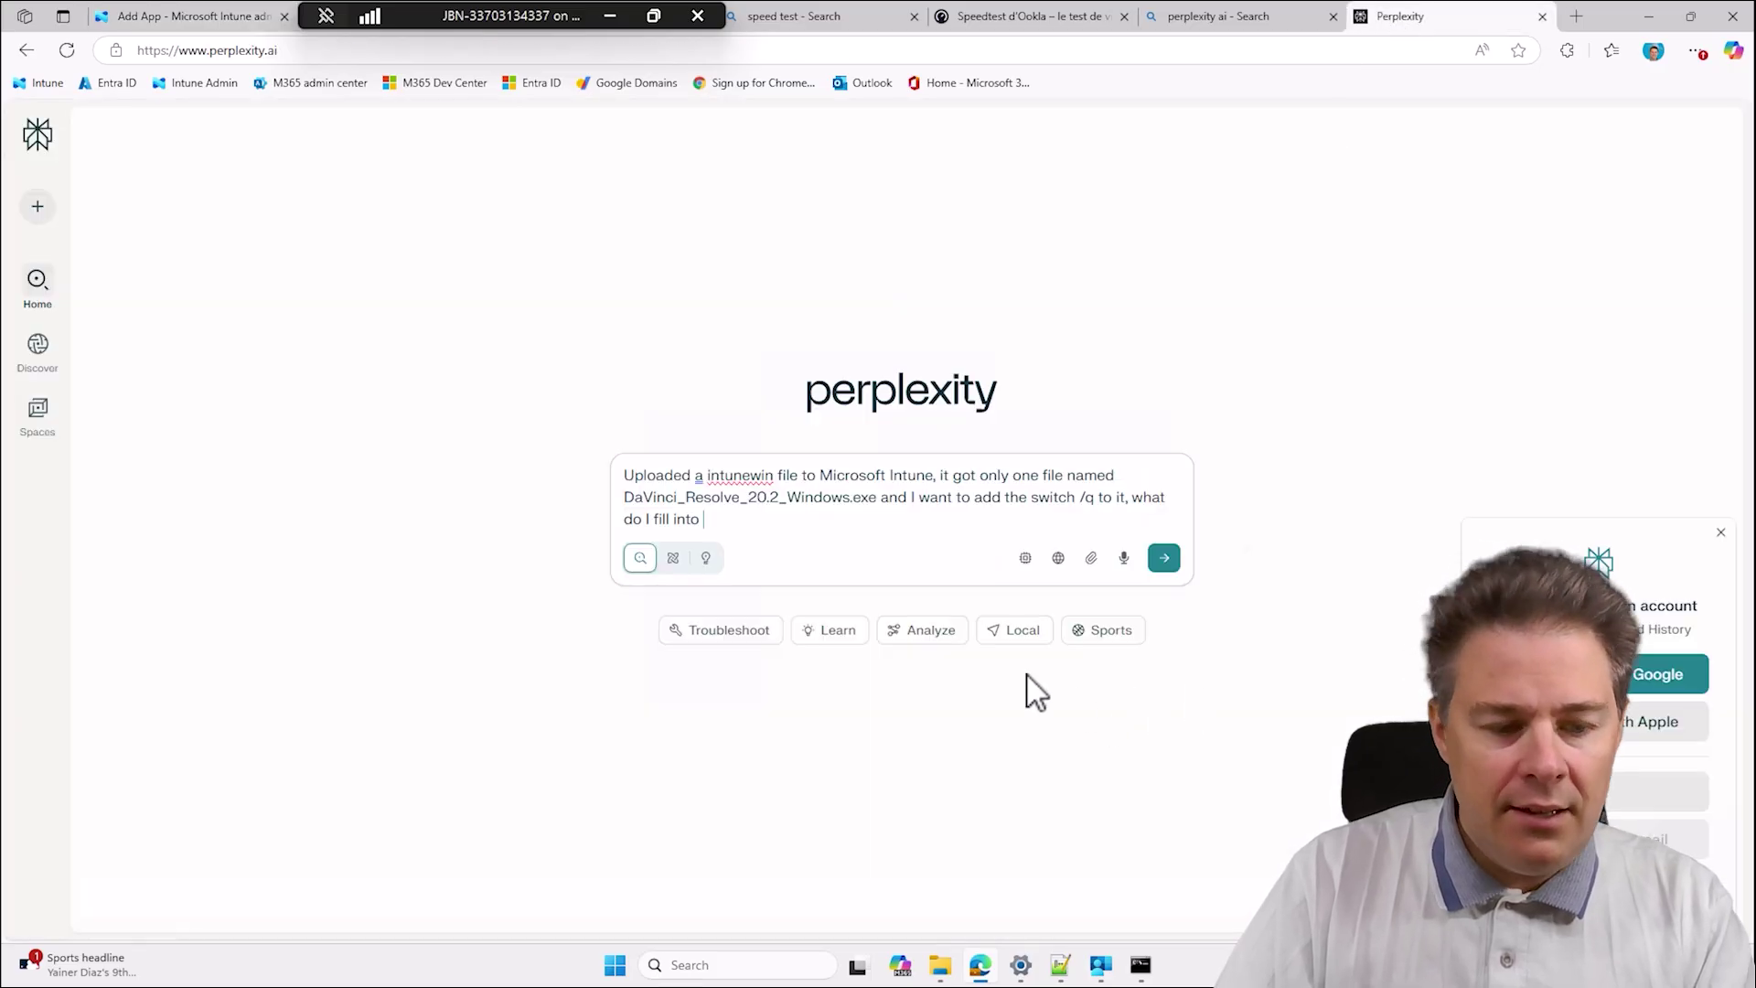
{"action": "type", "text": "install"}
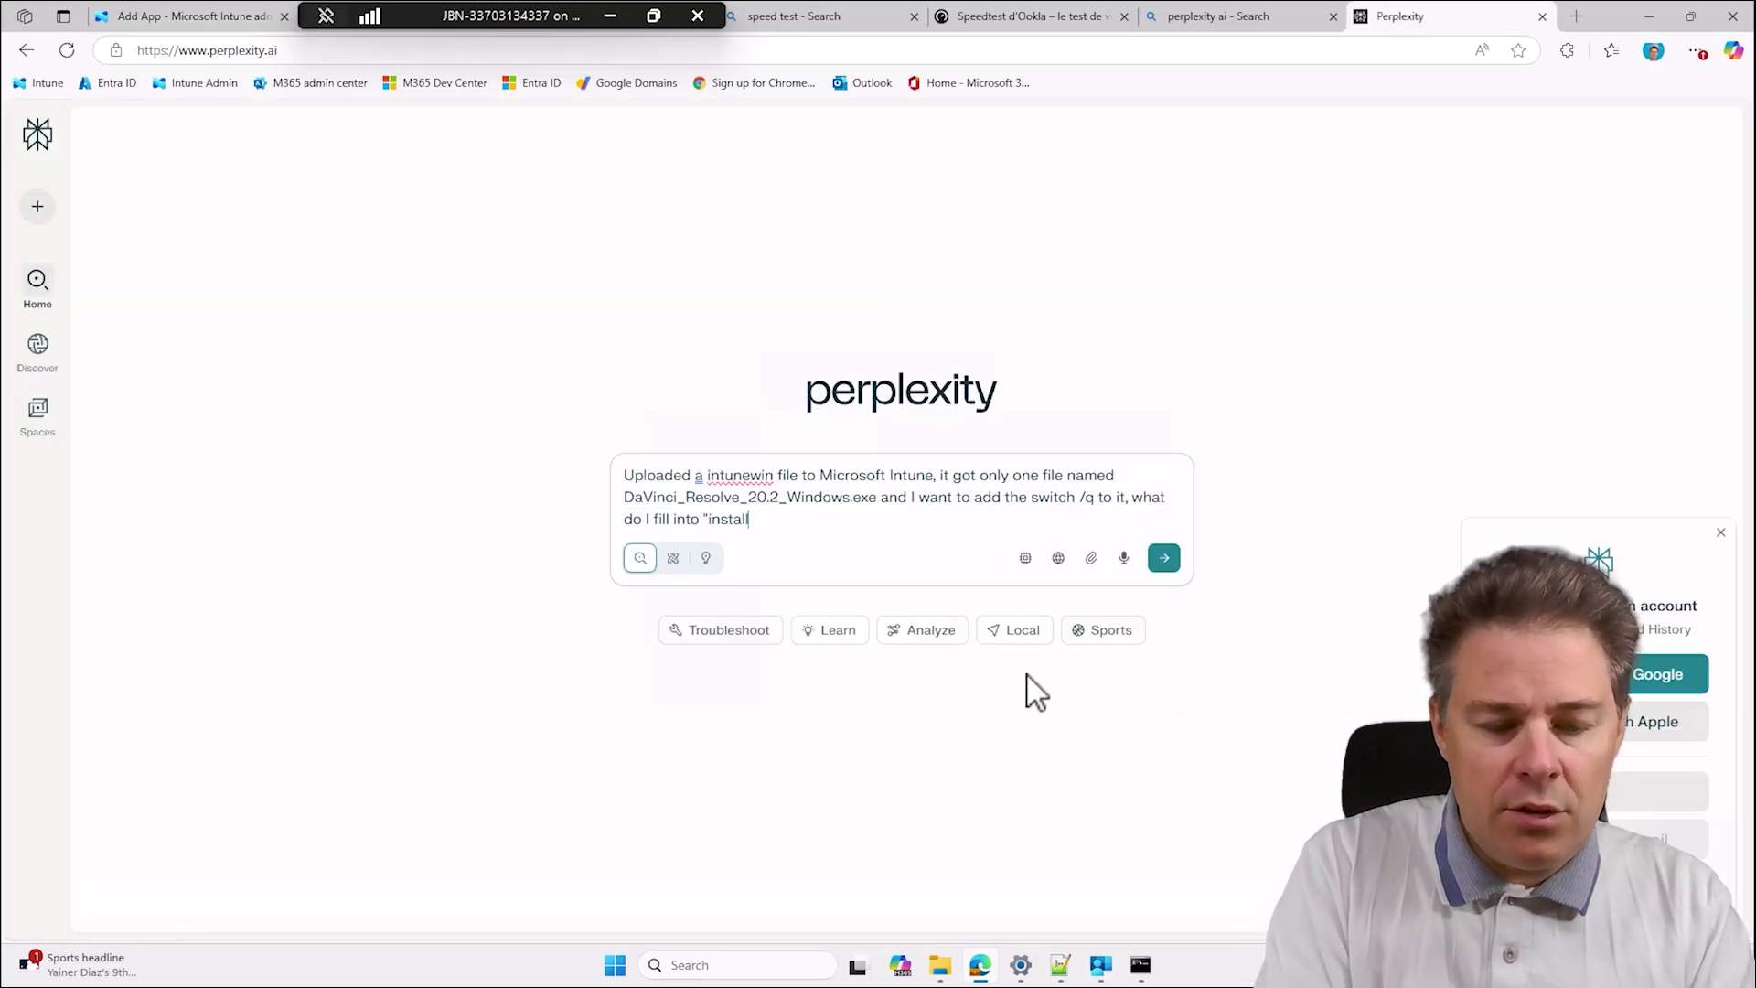
{"action": "type", "text": " command' to run it."}
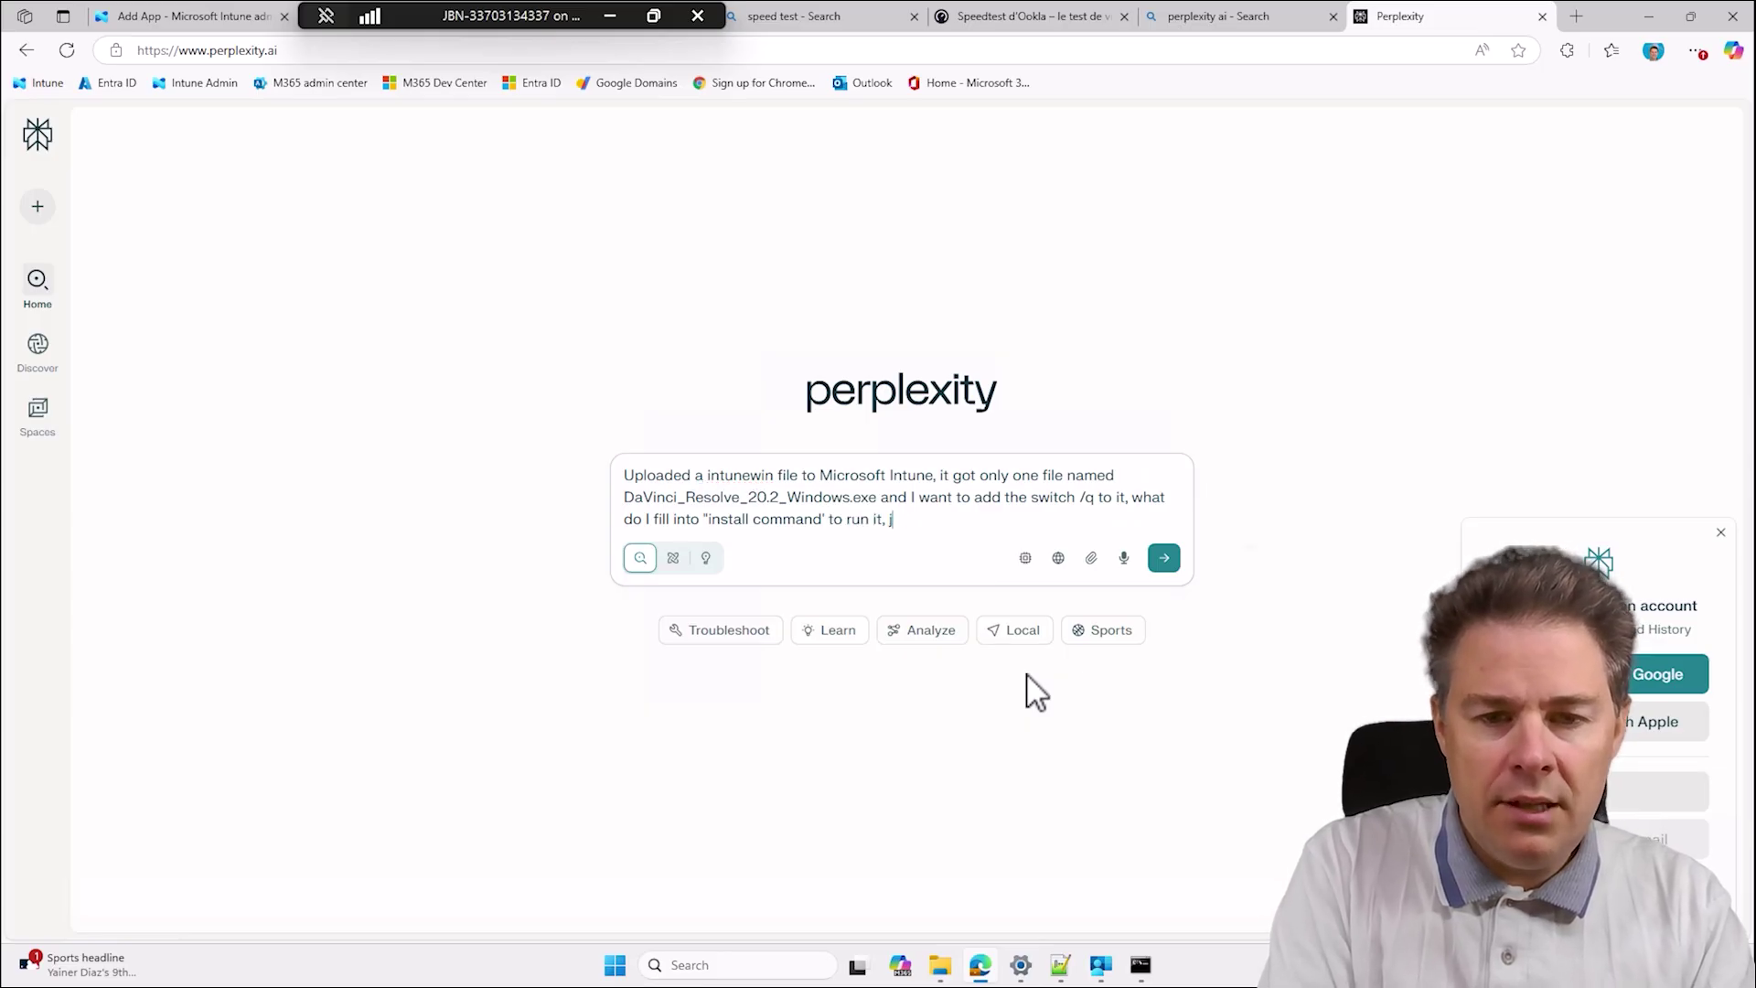
{"action": "key", "text": "Return"}
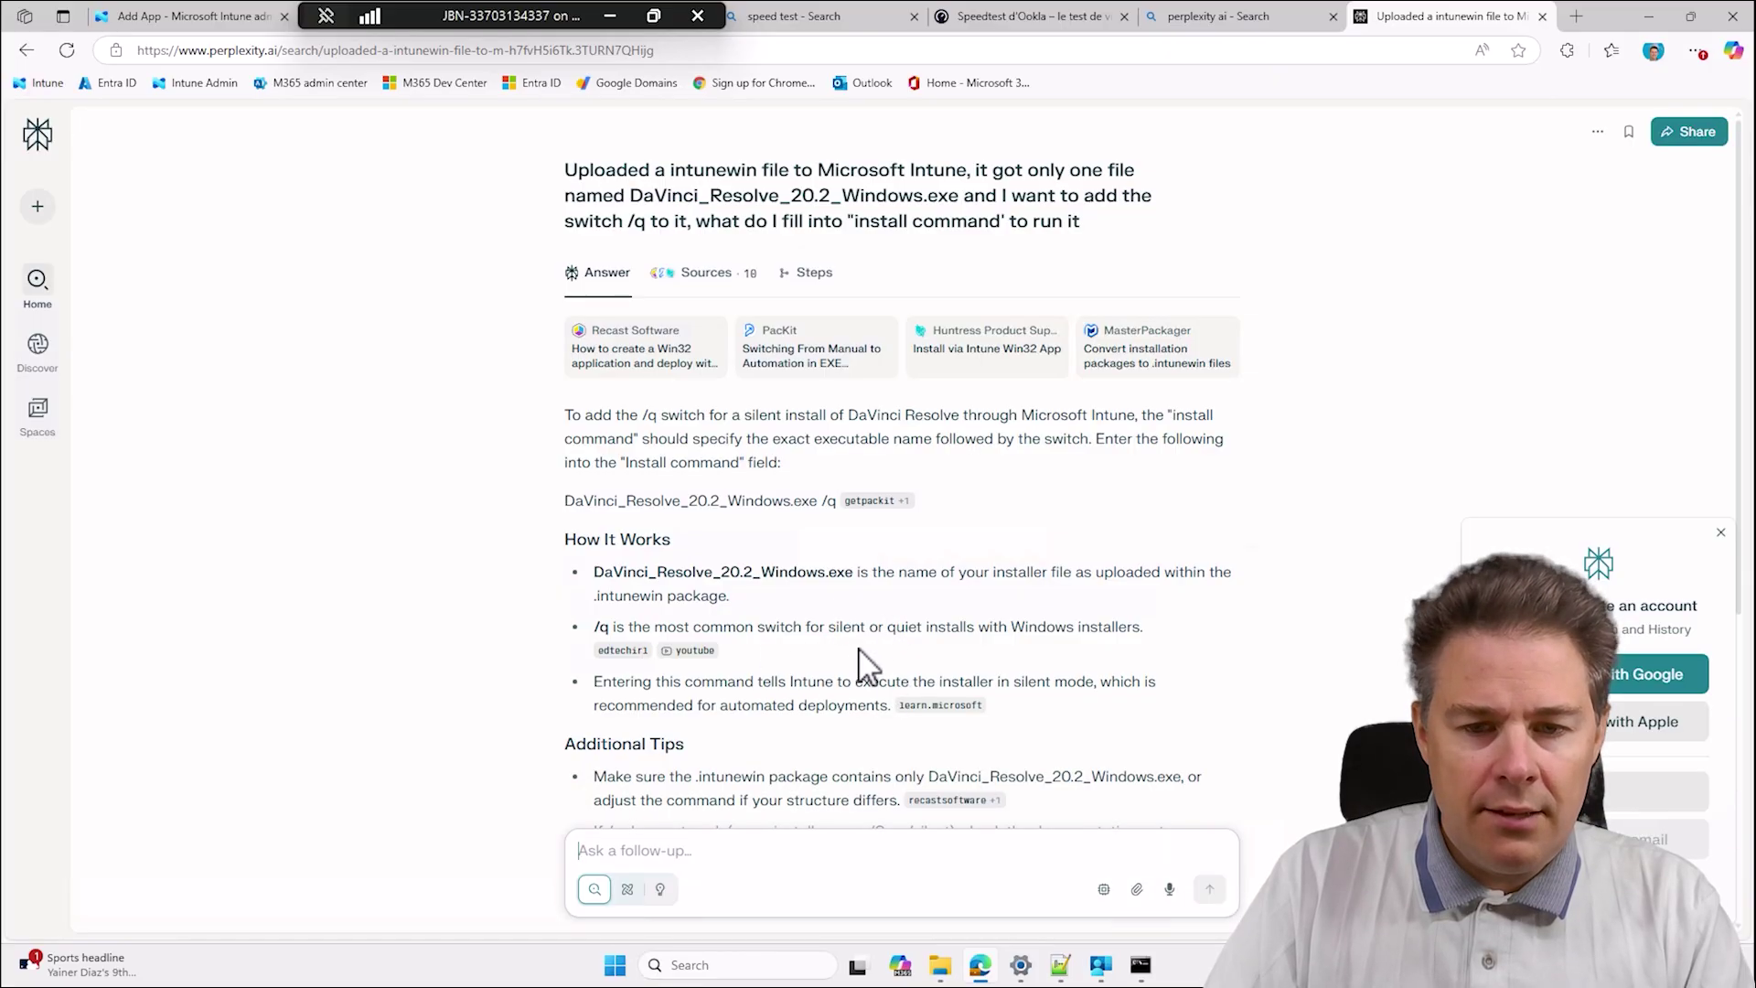
Review Perplexity's answer, noting /S as a fallback switch, then return to the Intune wizard.
{"action": "scroll", "coordinate": [864, 659], "scroll_direction": "down", "scroll_amount": 4}
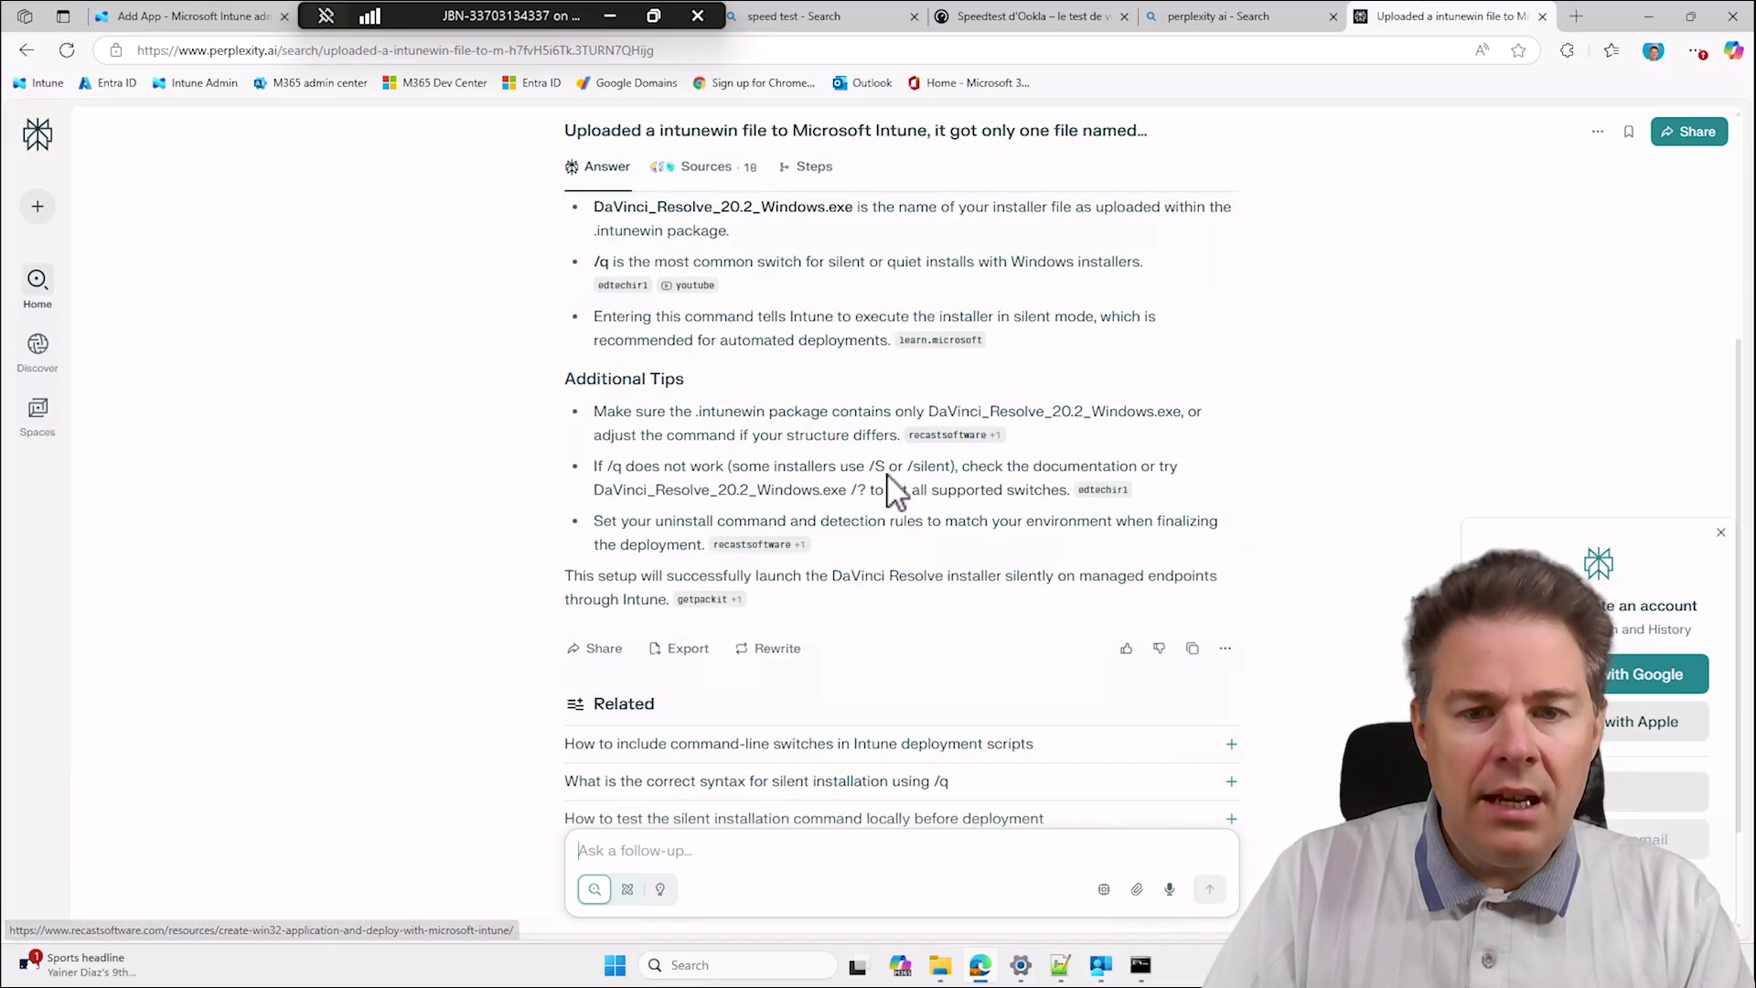
{"action": "left_click_drag", "start_coordinate": [866, 468], "coordinate": [892, 474]}
{"action": "left_click", "coordinate": [971, 523]}
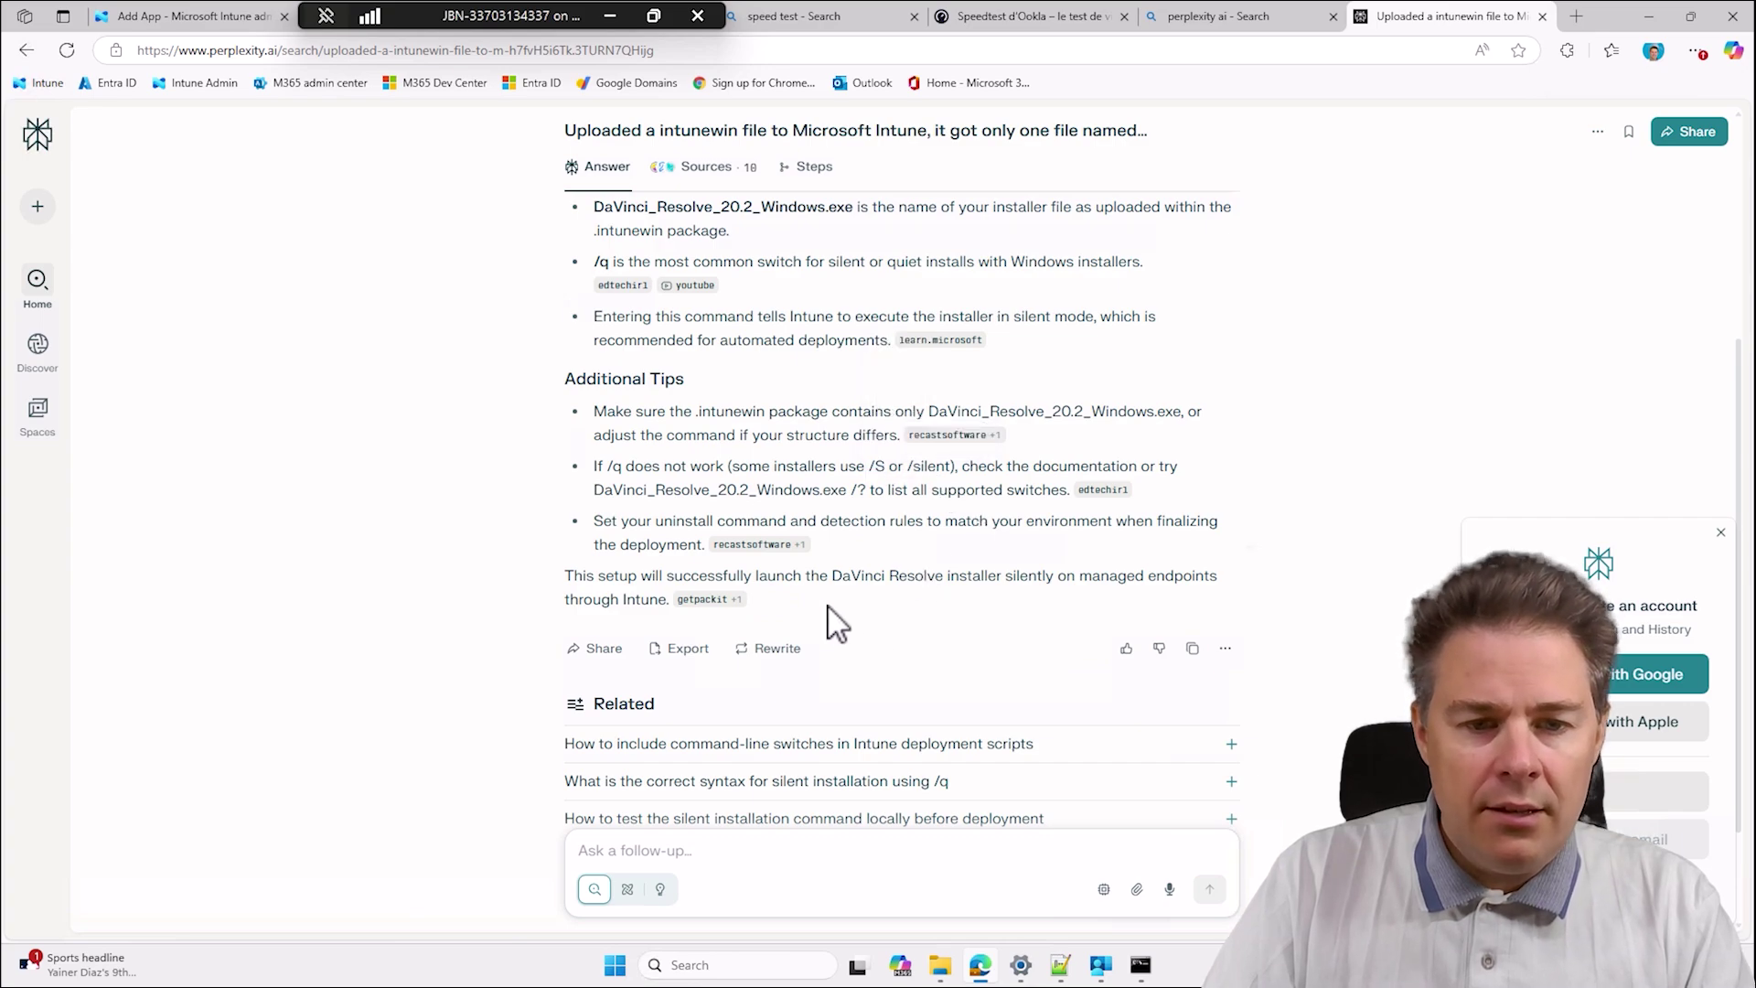
{"action": "scroll", "coordinate": [828, 599], "scroll_direction": "up", "scroll_amount": 2}
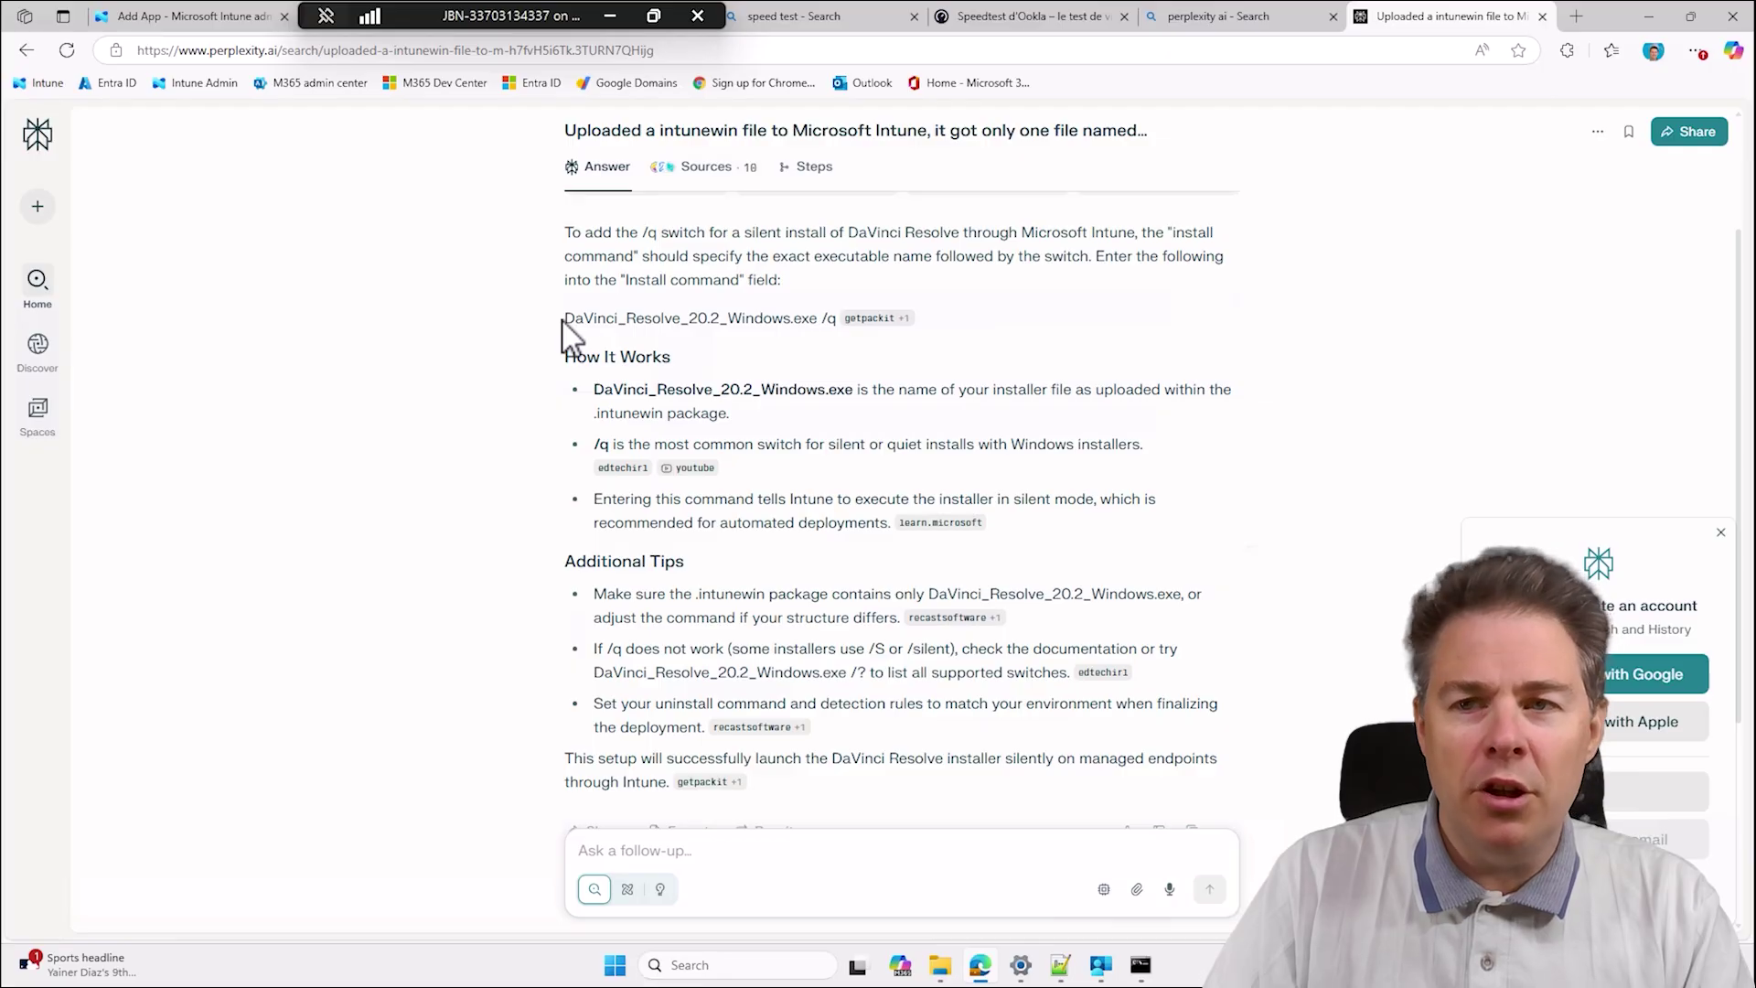
{"action": "left_click", "coordinate": [185, 16]}
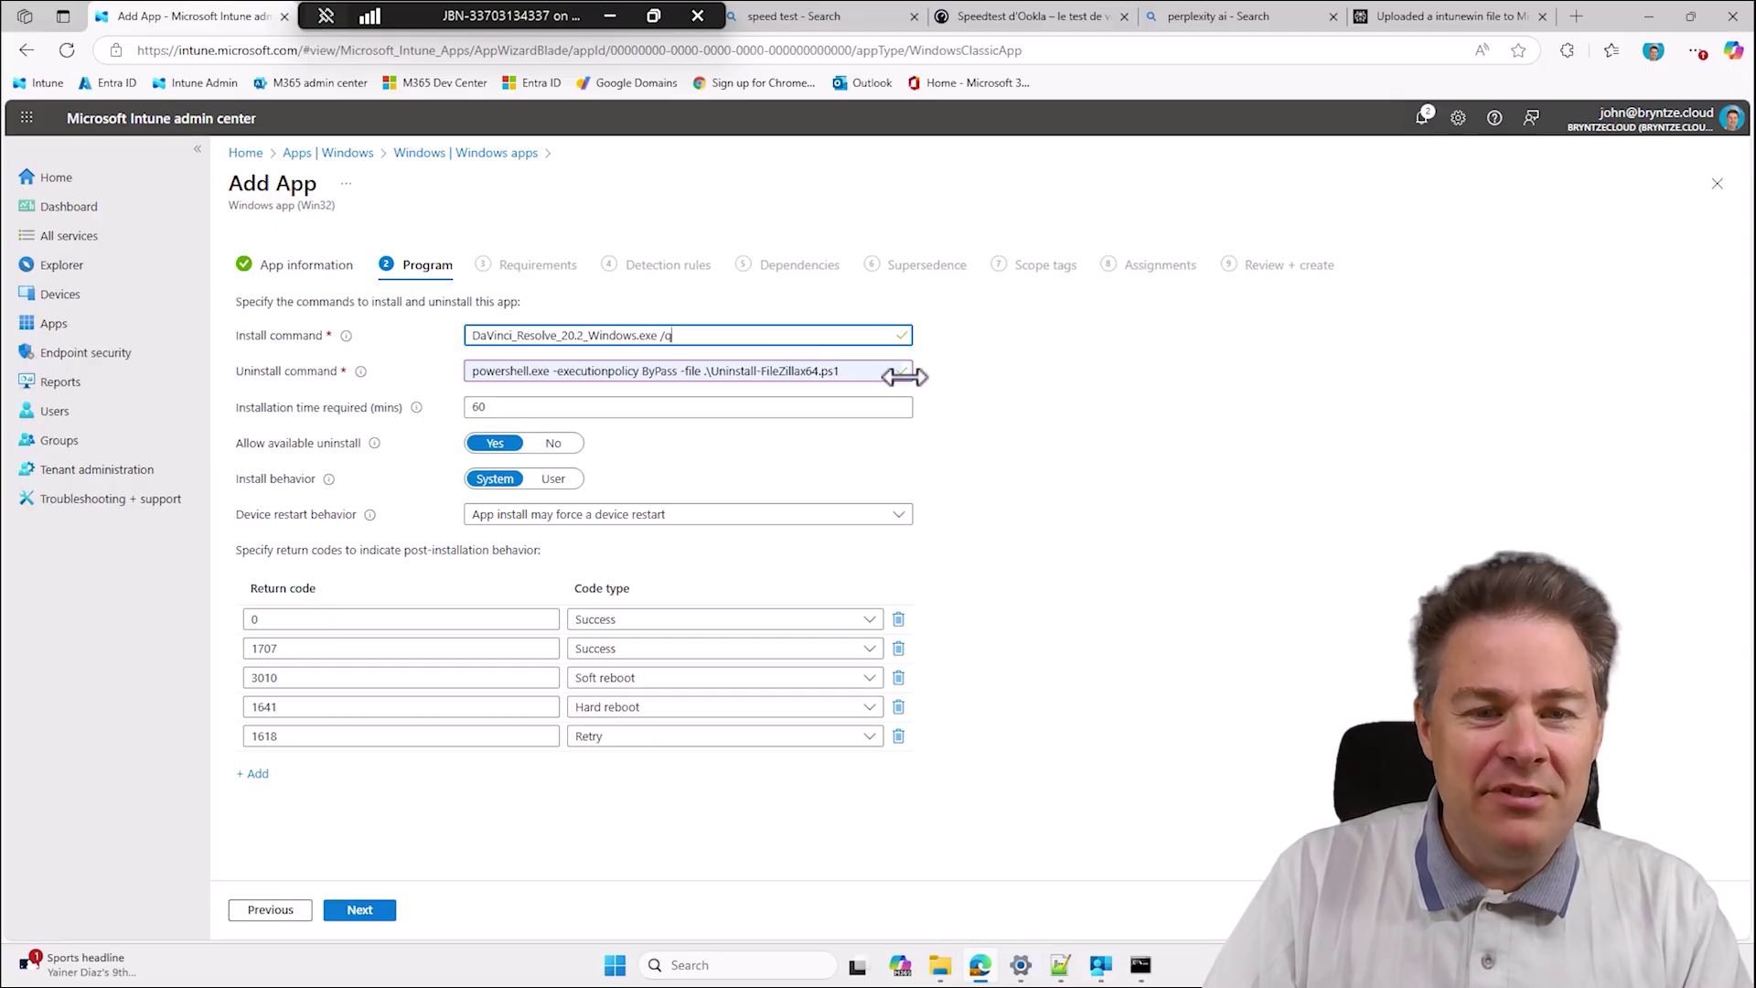
Delete the leftover FileZilla uninstall command and launch Registry Editor via a 'reged' search.
{"action": "left_click_drag", "start_coordinate": [849, 370], "coordinate": [458, 357]}
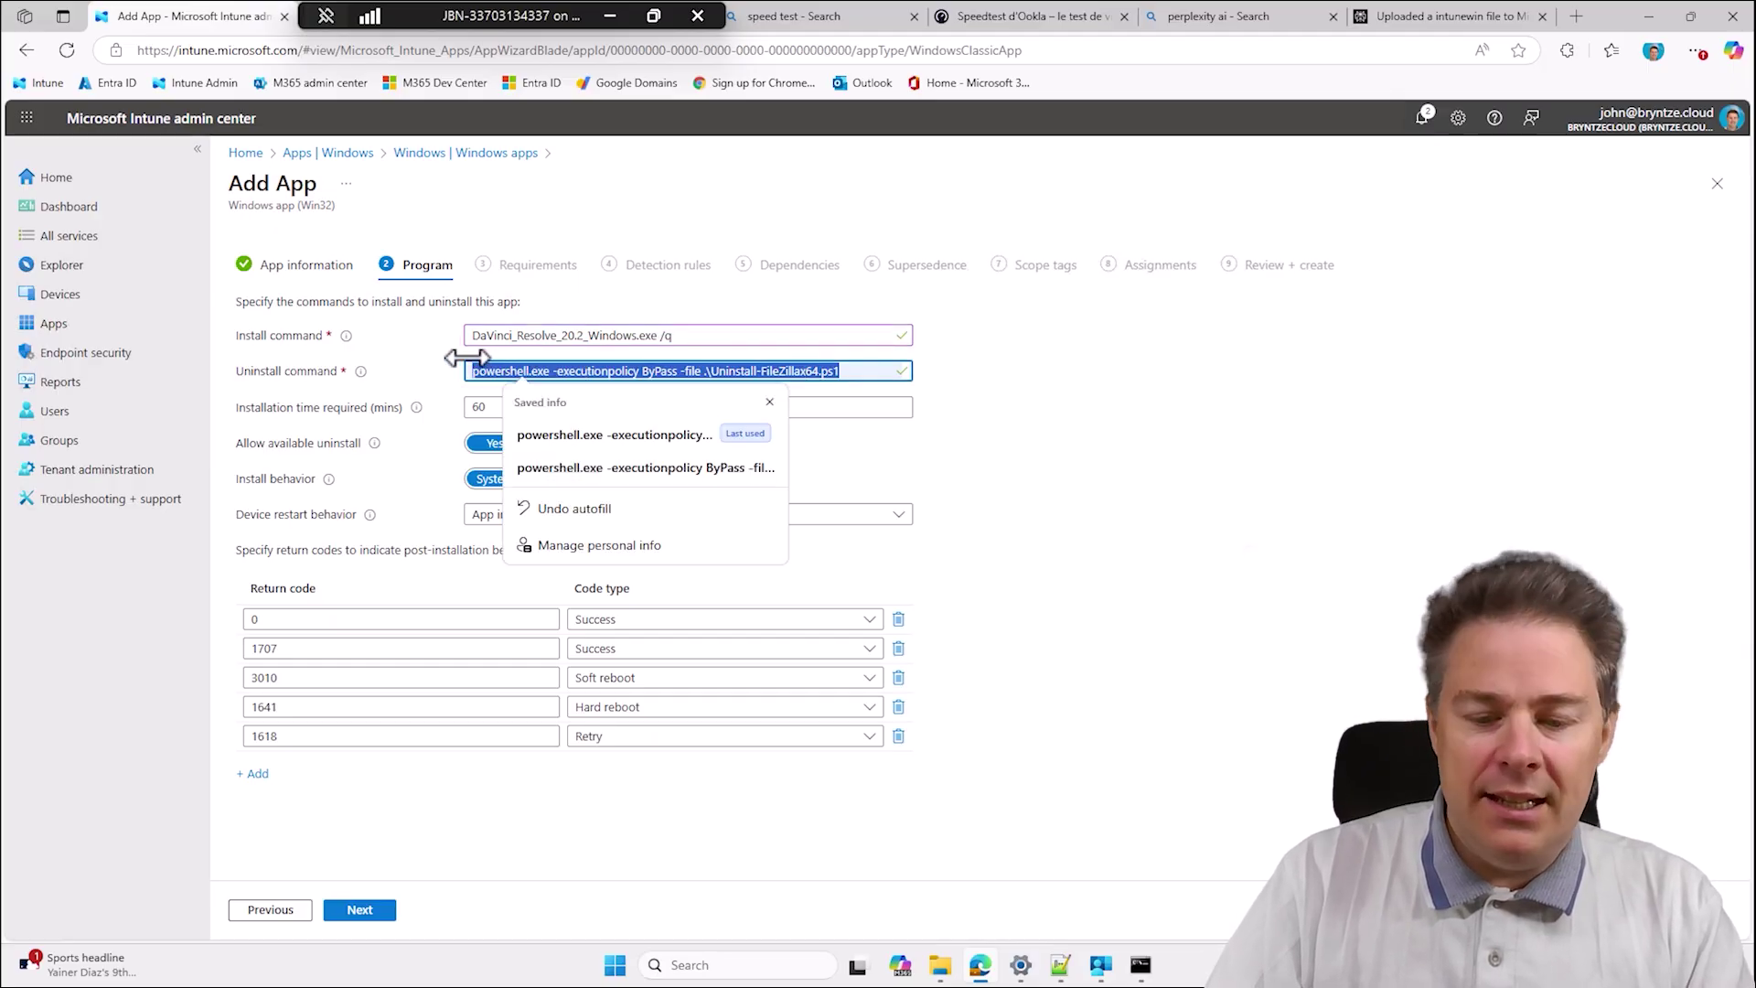
{"action": "key", "text": "Delete"}
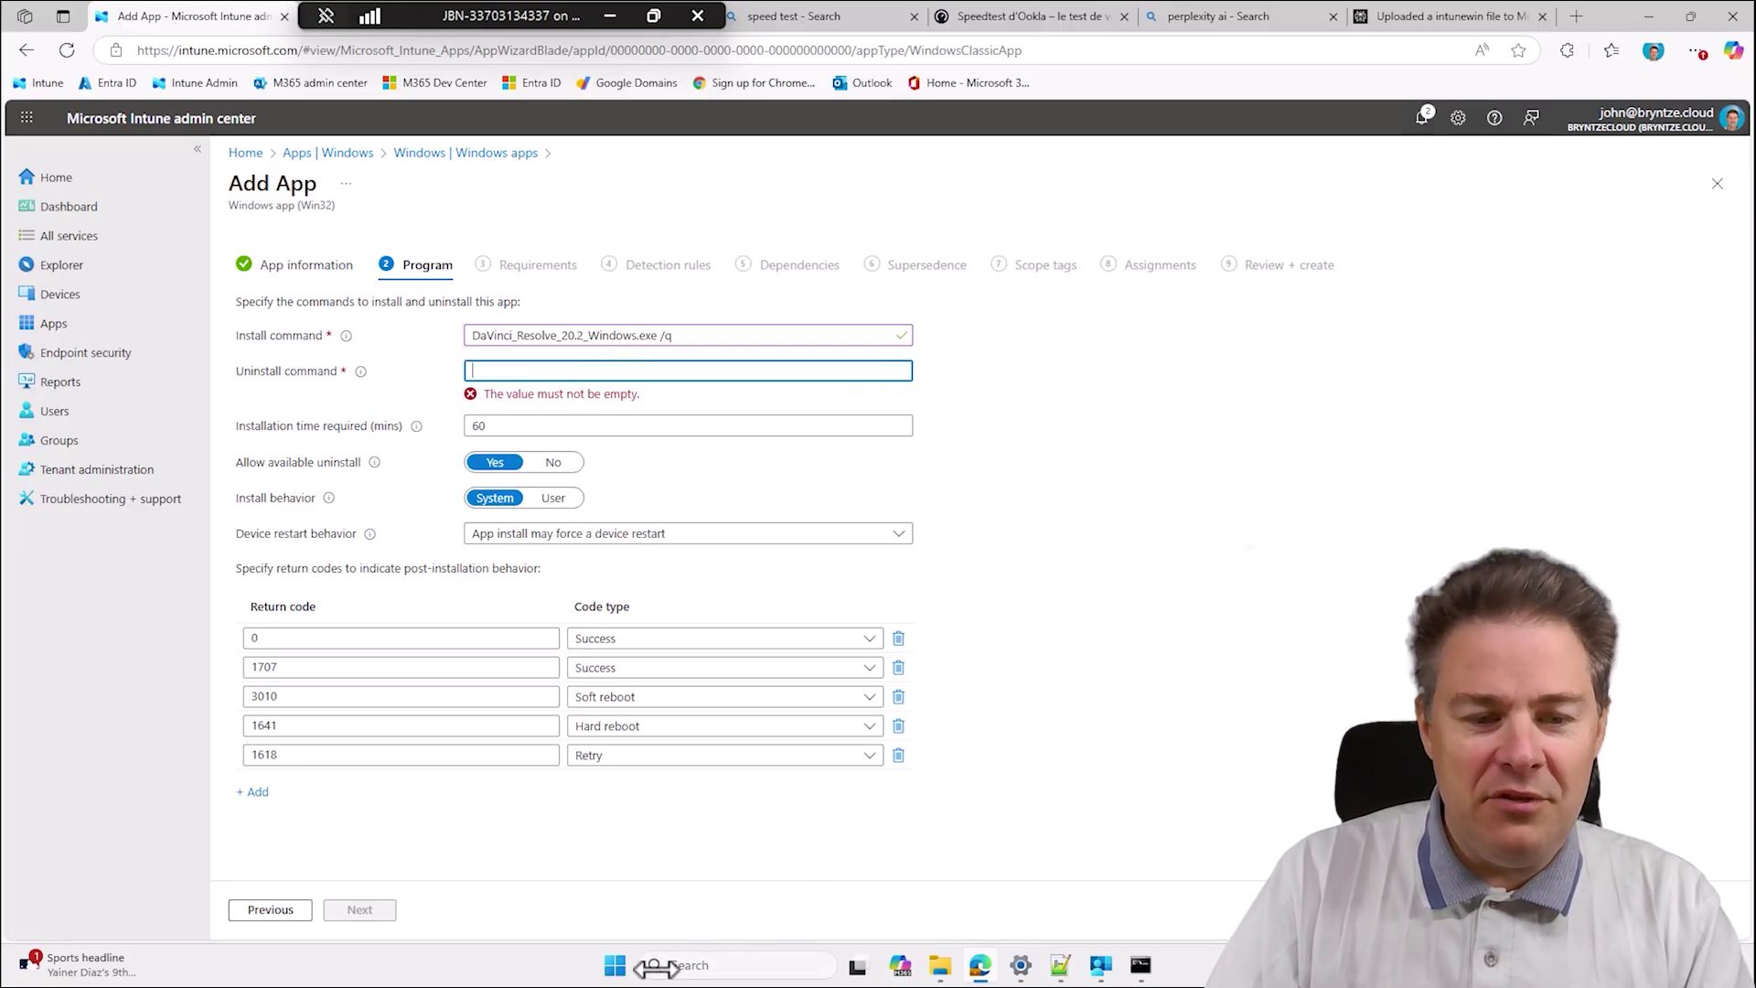
{"action": "left_click", "coordinate": [617, 966]}
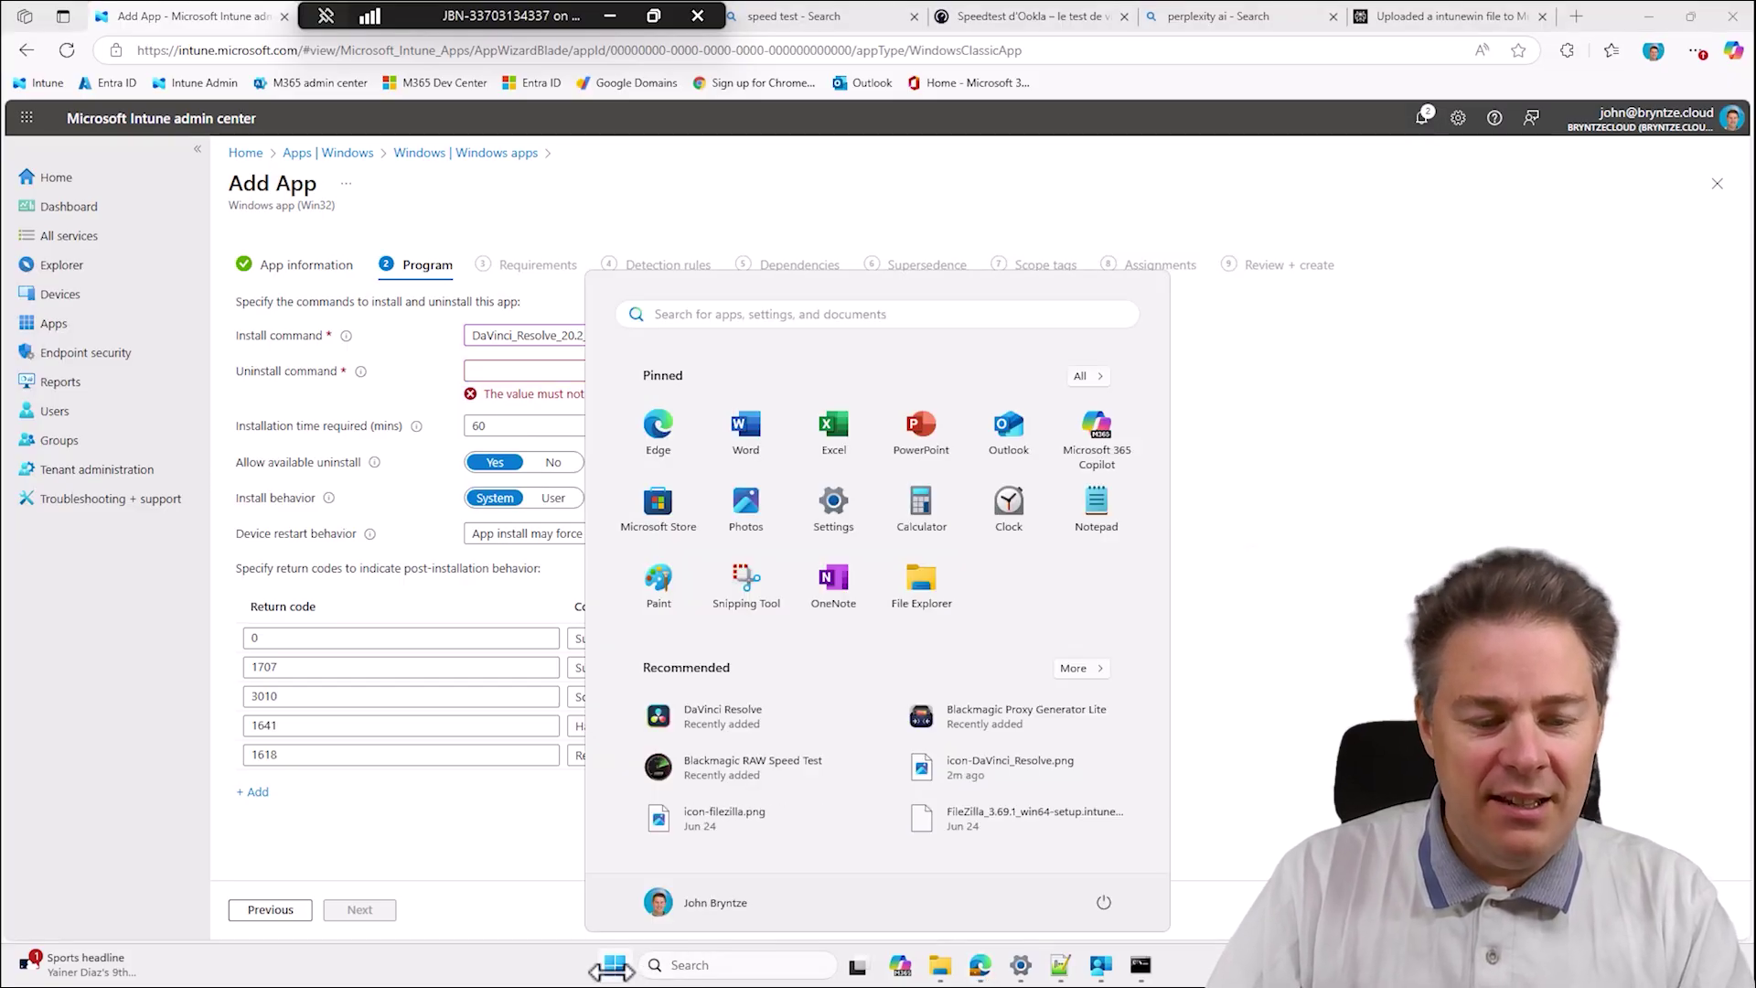
{"action": "type", "text": "reged"}
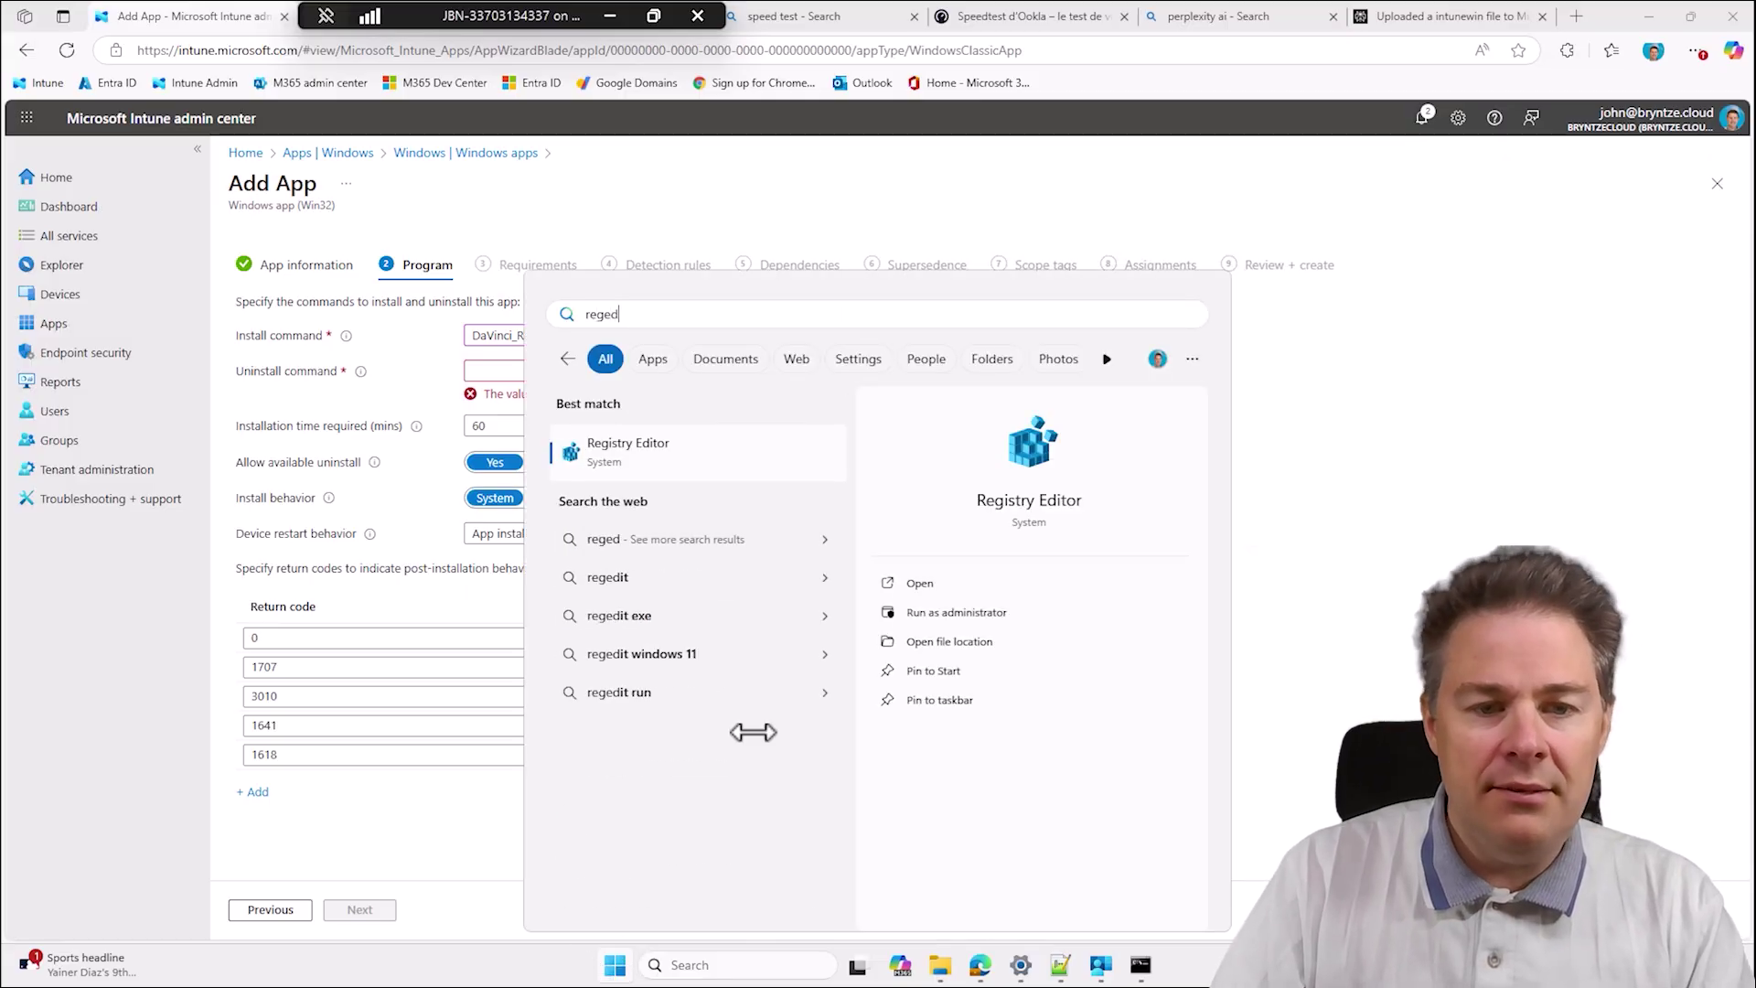
{"action": "left_click", "coordinate": [674, 457]}
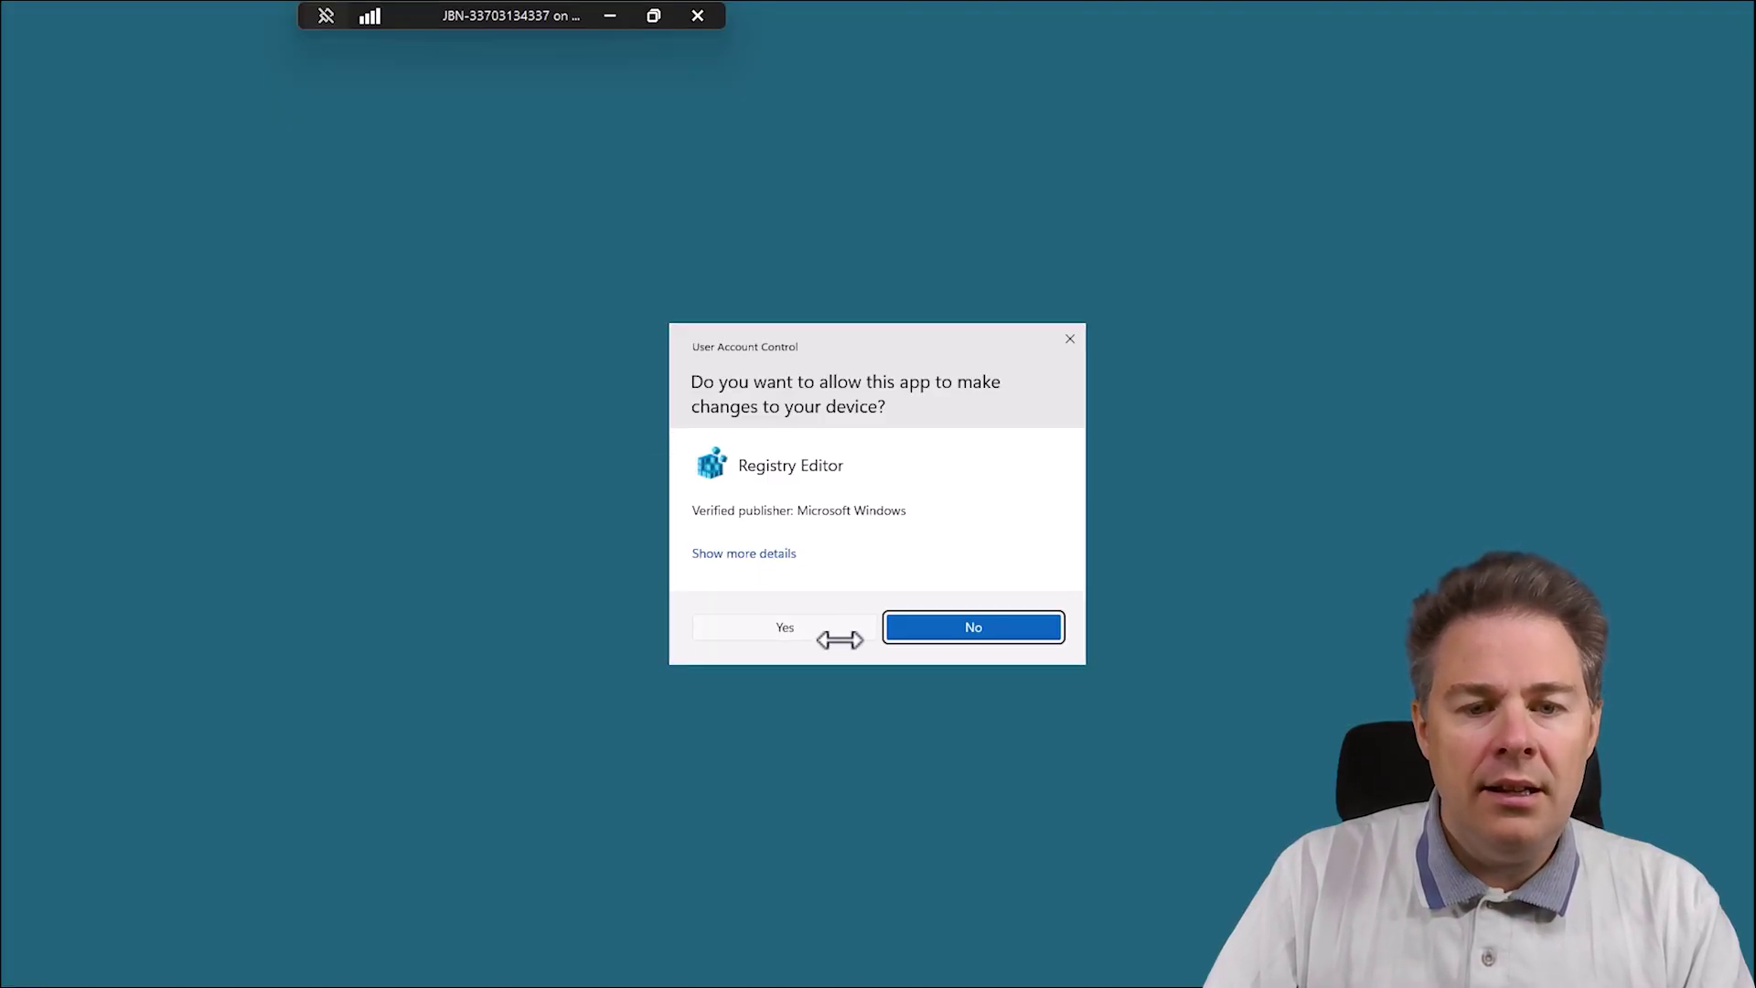
Approve Registry Editor's admin prompt and expand HKEY_LOCAL_MACHINE\SOFTWARE\Microsoft.
{"action": "left_click", "coordinate": [810, 633]}
{"action": "left_click", "coordinate": [123, 30]}
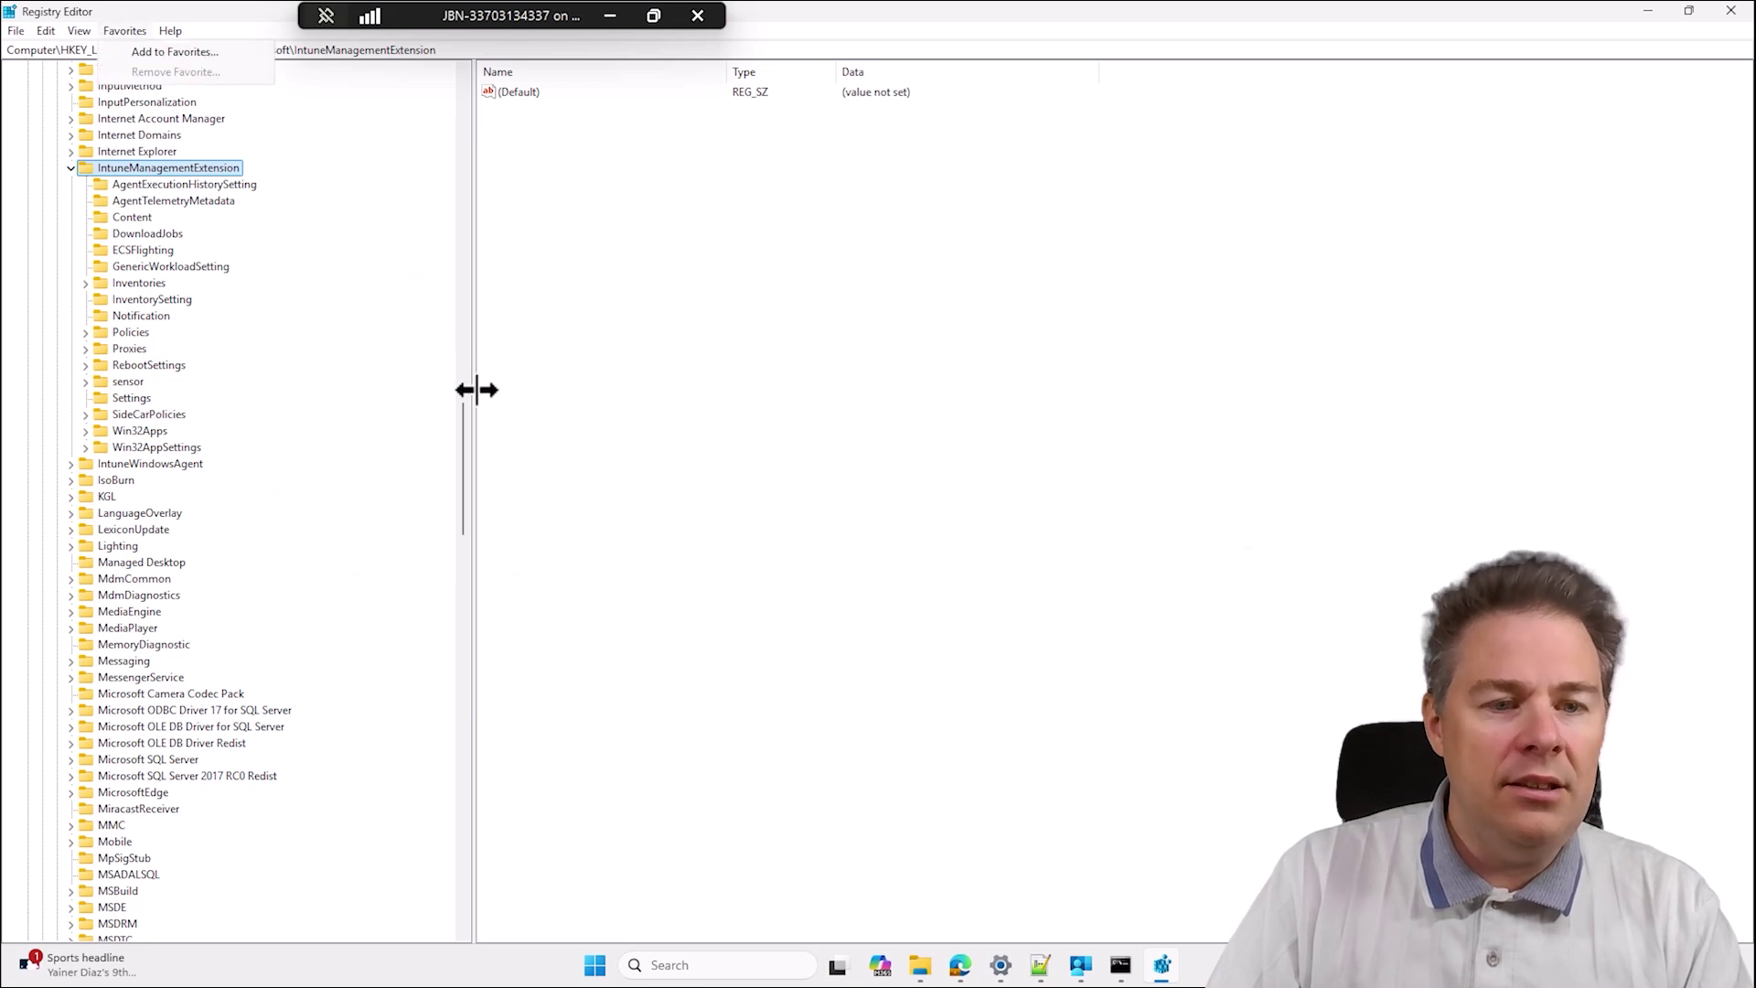
{"action": "left_click", "coordinate": [460, 436]}
{"action": "left_click", "coordinate": [69, 167]}
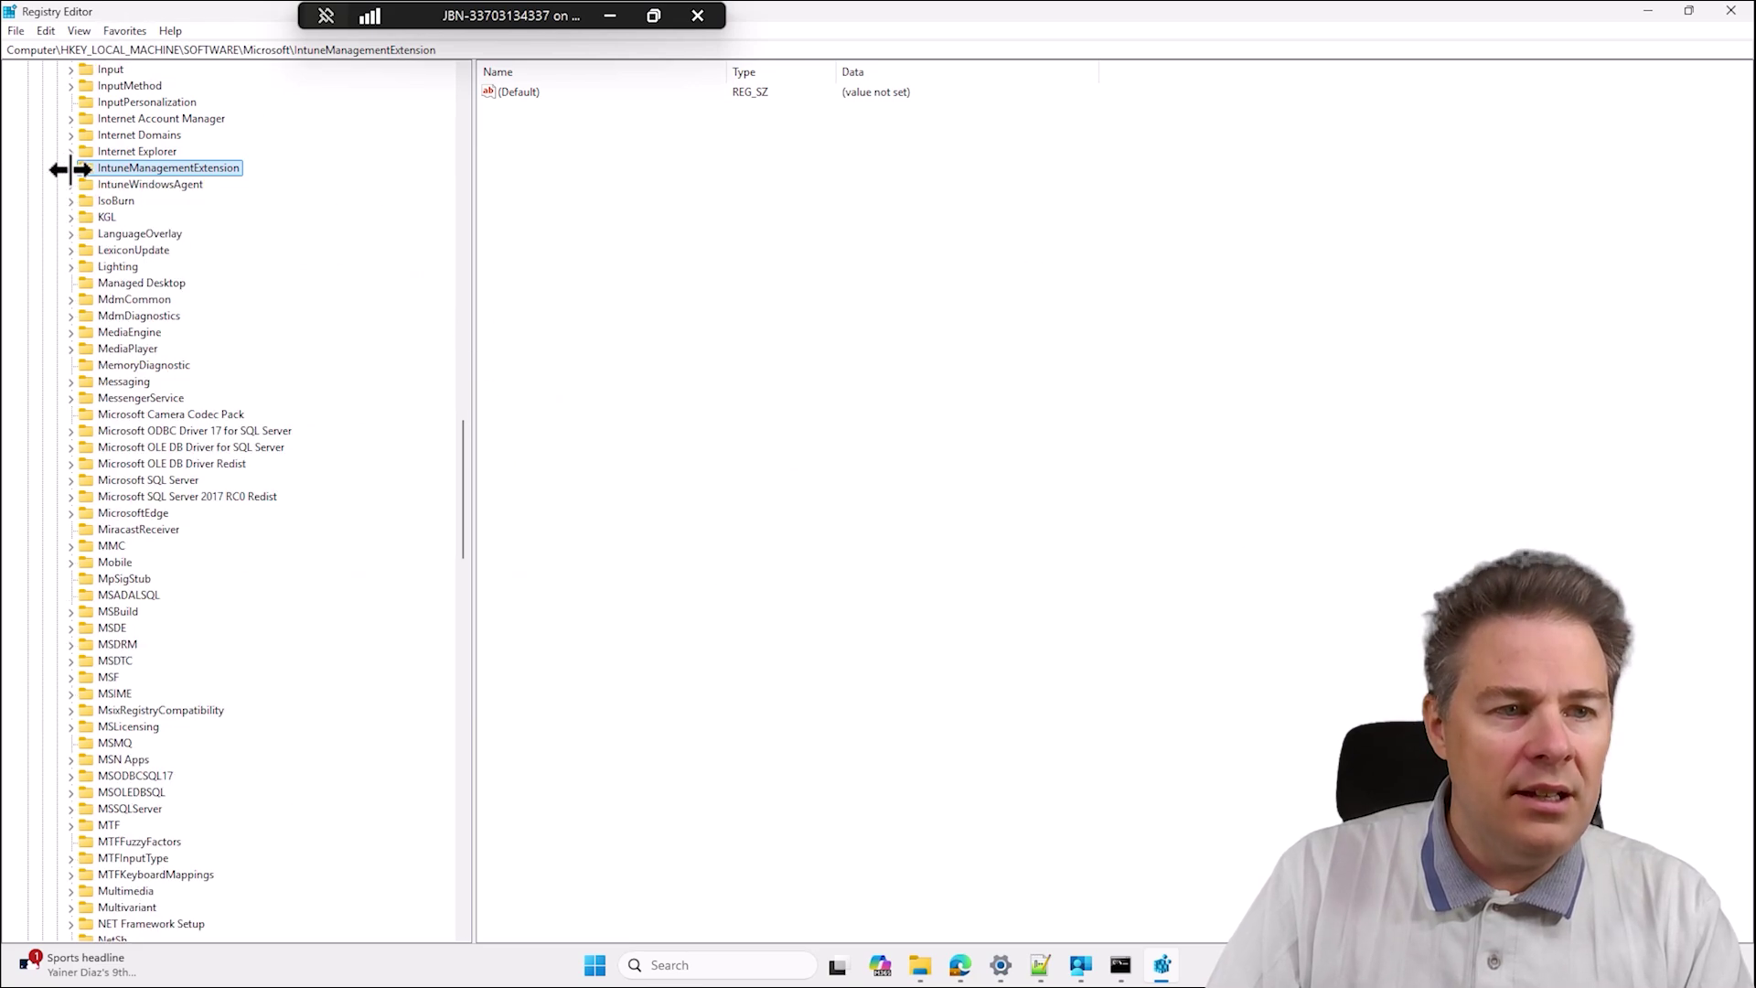
{"action": "left_click_drag", "start_coordinate": [462, 444], "coordinate": [463, 57]}
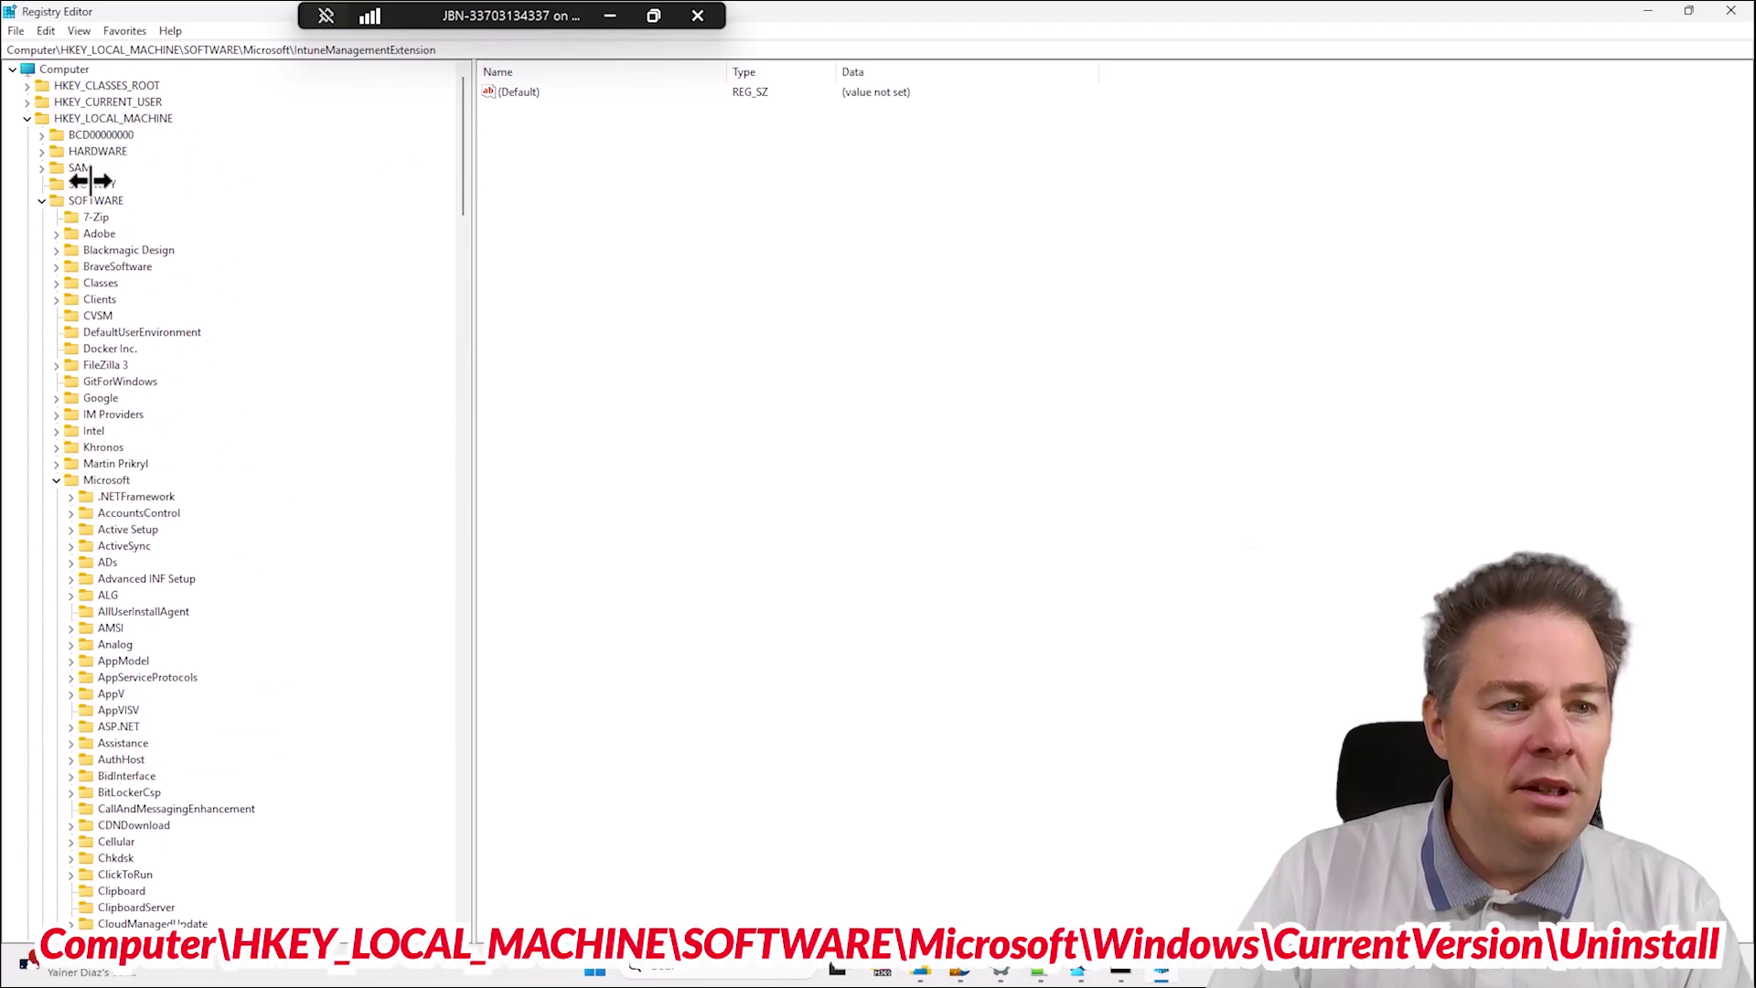
{"action": "left_click", "coordinate": [117, 117]}
{"action": "left_click", "coordinate": [91, 200]}
{"action": "left_click", "coordinate": [100, 479]}
Expand Windows\CurrentVersion, select the Uninstall key, and bring up Settings' Installed apps.
{"action": "scroll", "coordinate": [196, 622], "scroll_direction": "down", "scroll_amount": 20}
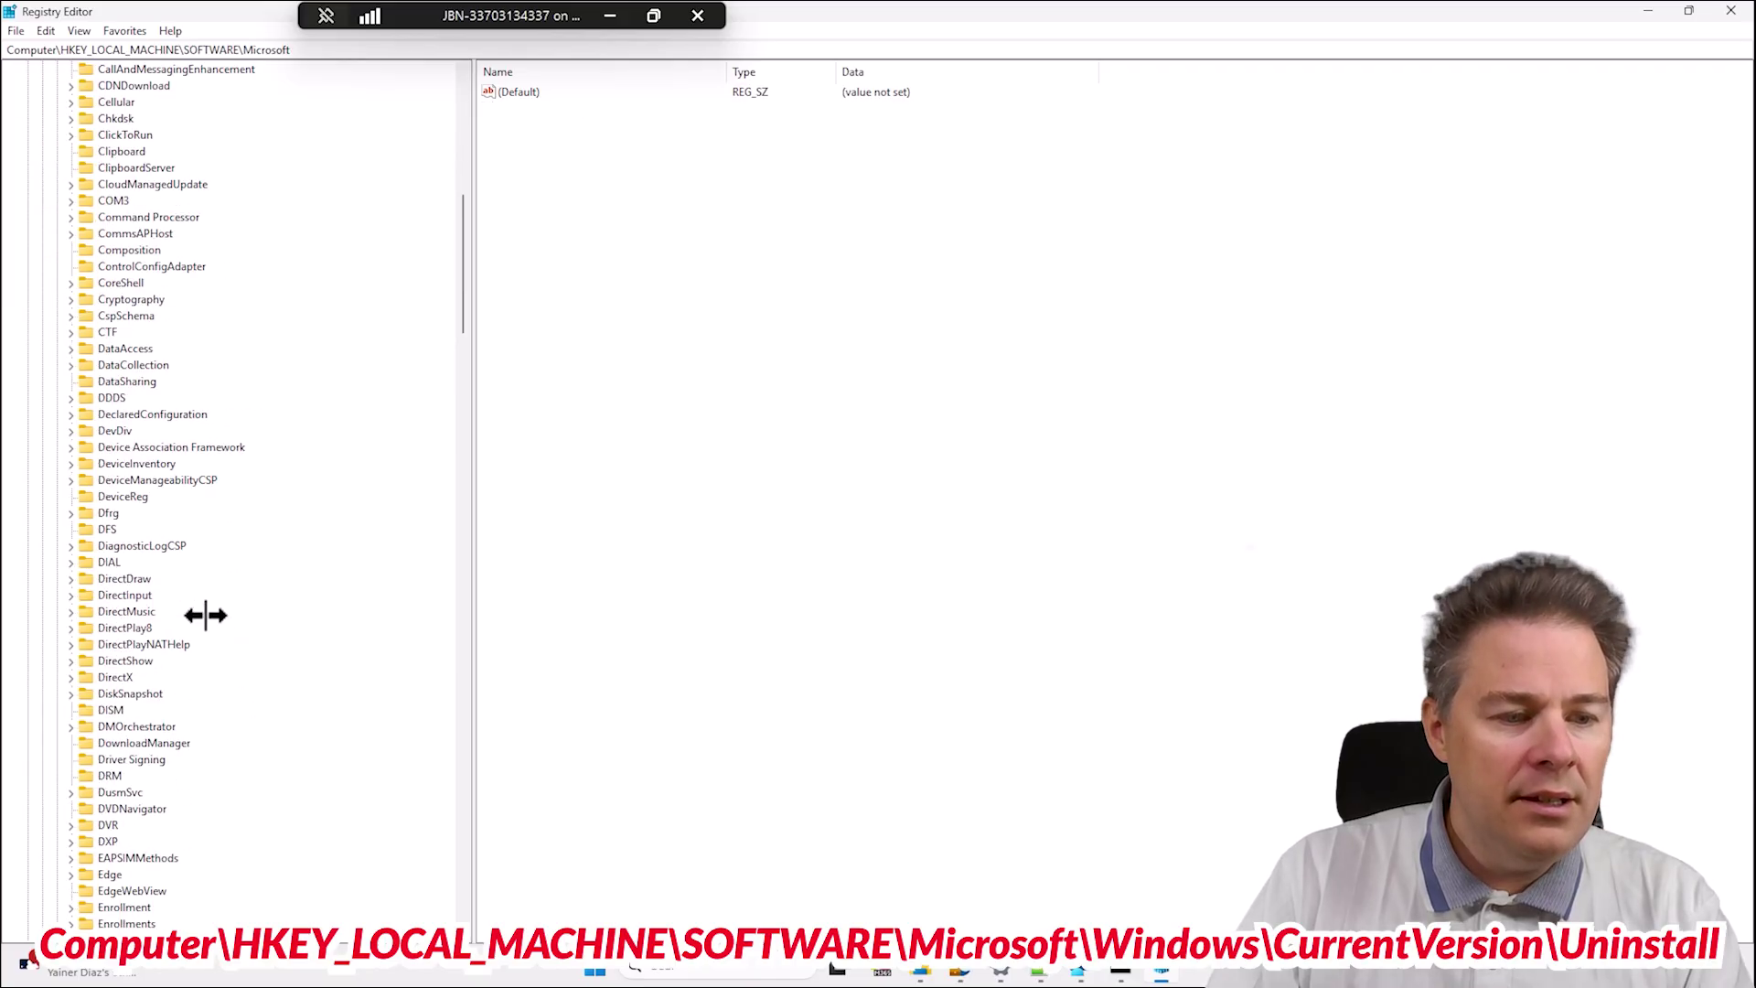
{"action": "scroll", "coordinate": [206, 609], "scroll_direction": "down", "scroll_amount": 20}
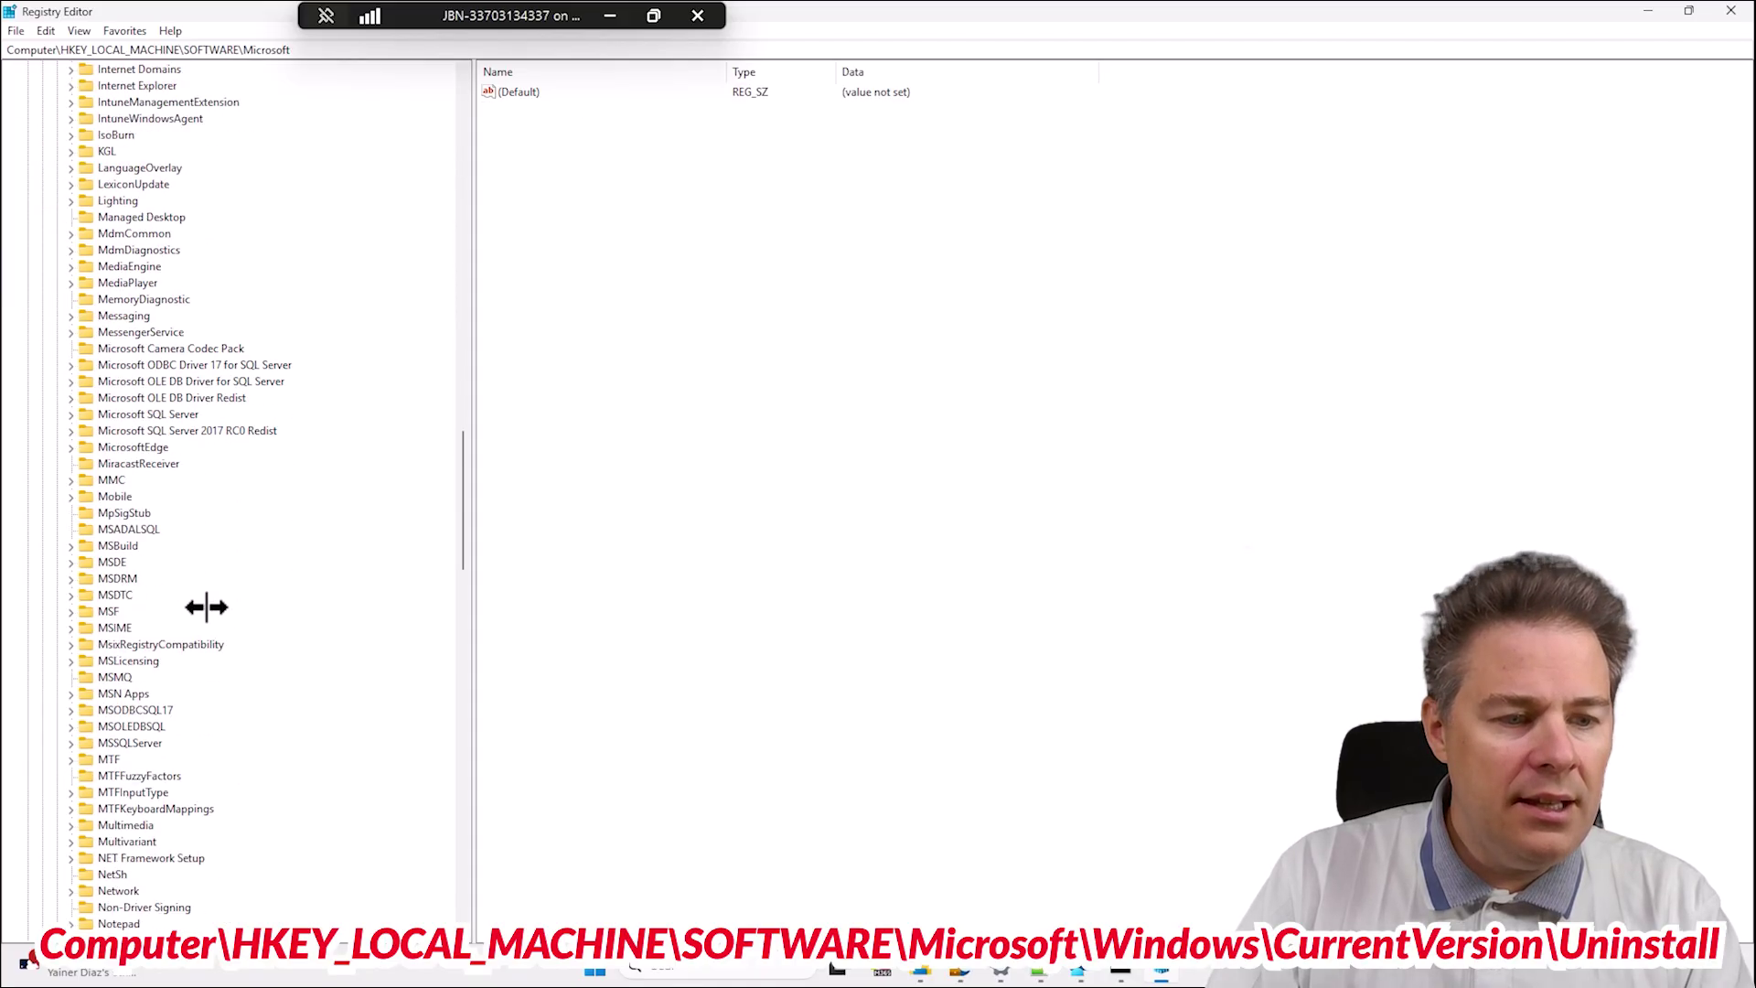
{"action": "scroll", "coordinate": [206, 606], "scroll_direction": "down", "scroll_amount": 20}
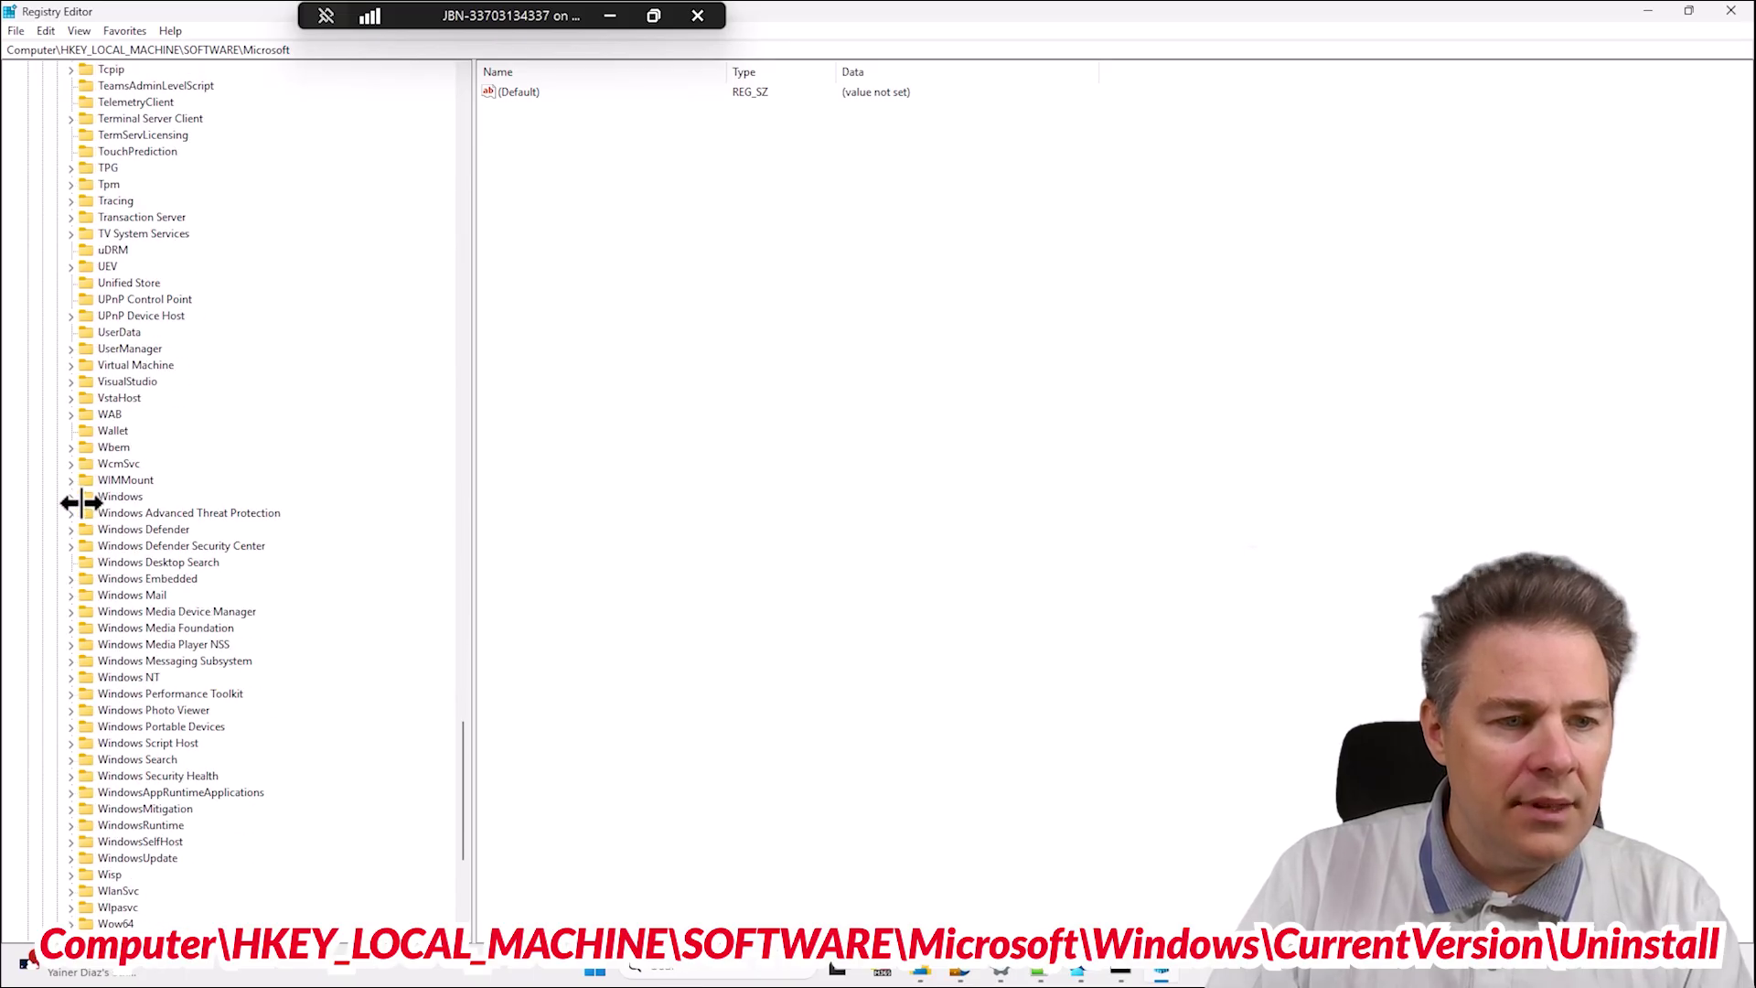
{"action": "left_click", "coordinate": [70, 496]}
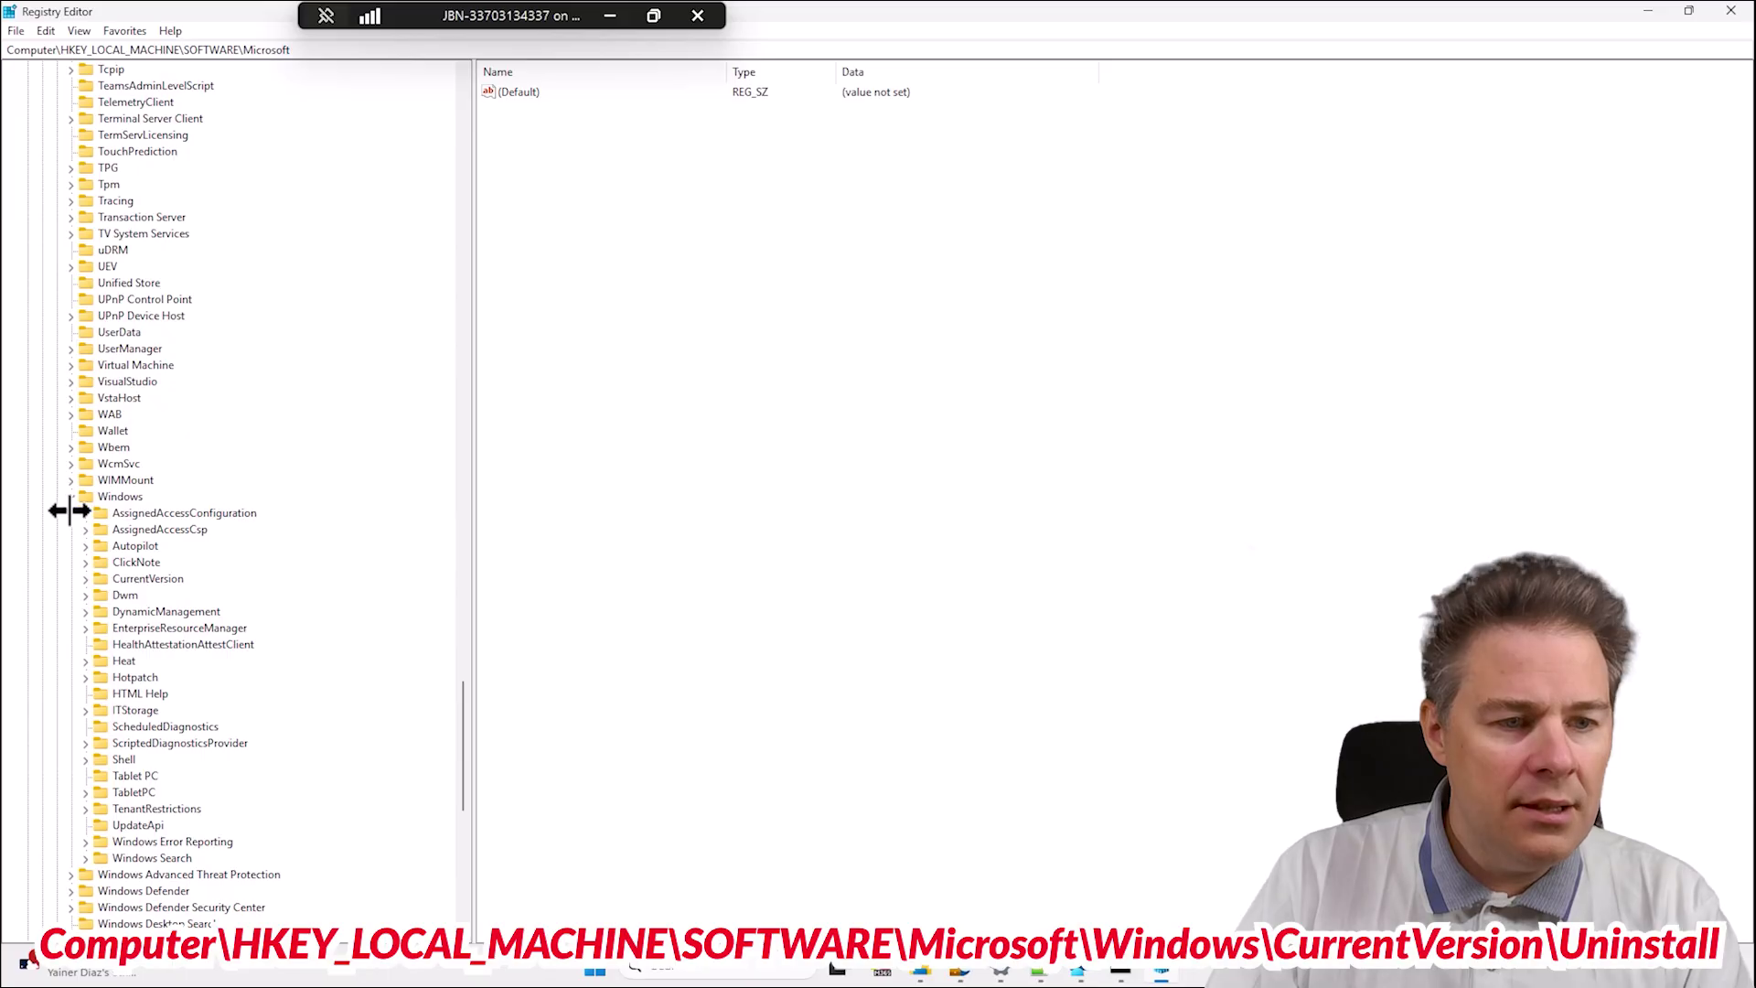
{"action": "left_click", "coordinate": [84, 579]}
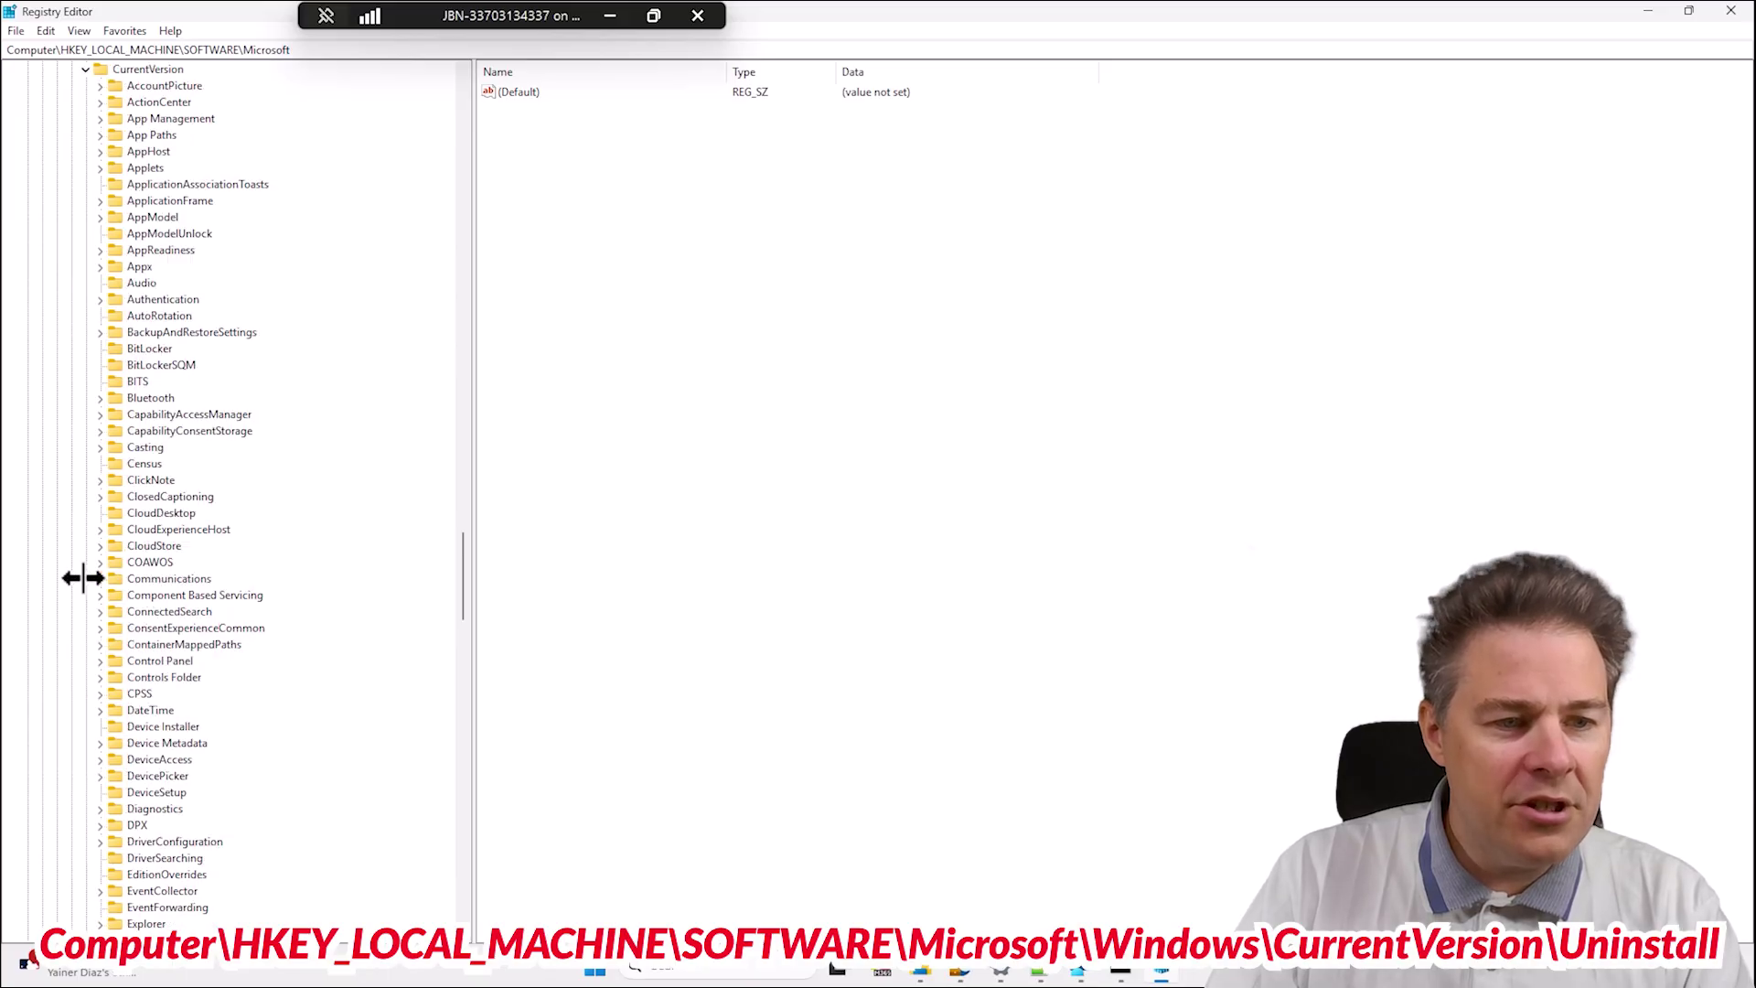
{"action": "left_click", "coordinate": [169, 577]}
{"action": "type", "text": "un"}
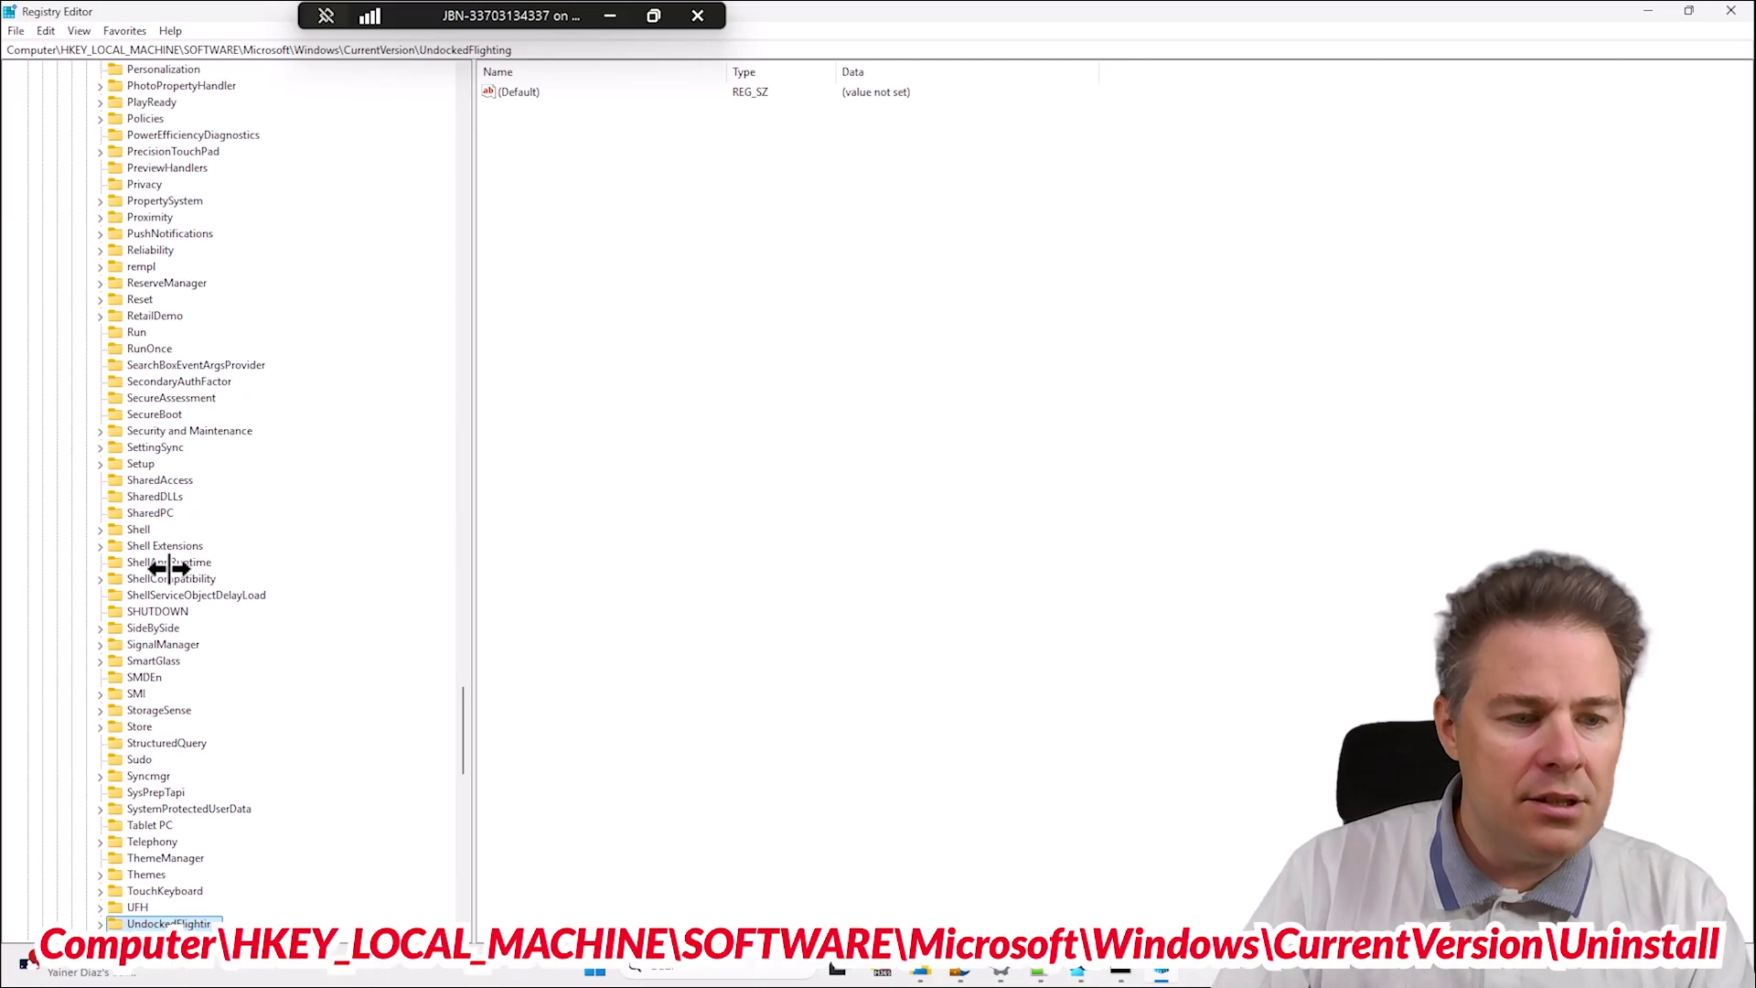
{"action": "scroll", "coordinate": [174, 910], "scroll_direction": "down", "scroll_amount": 2}
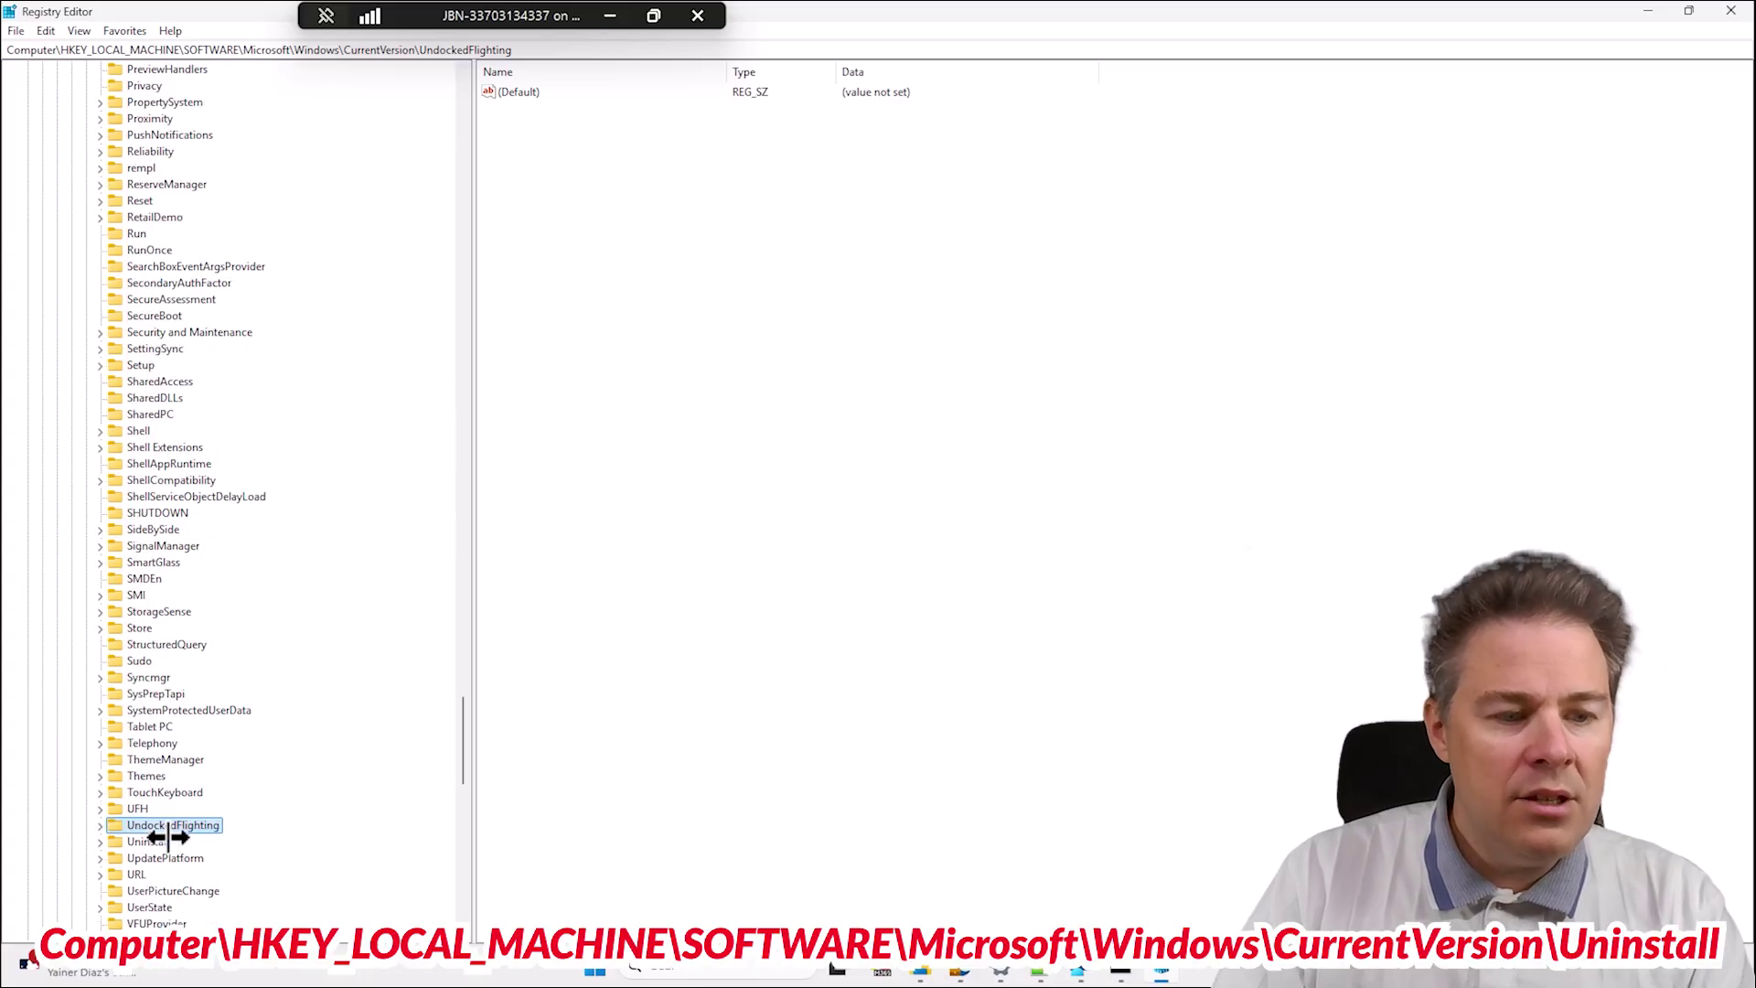
{"action": "left_click", "coordinate": [155, 841]}
{"action": "left_click", "coordinate": [1001, 975]}
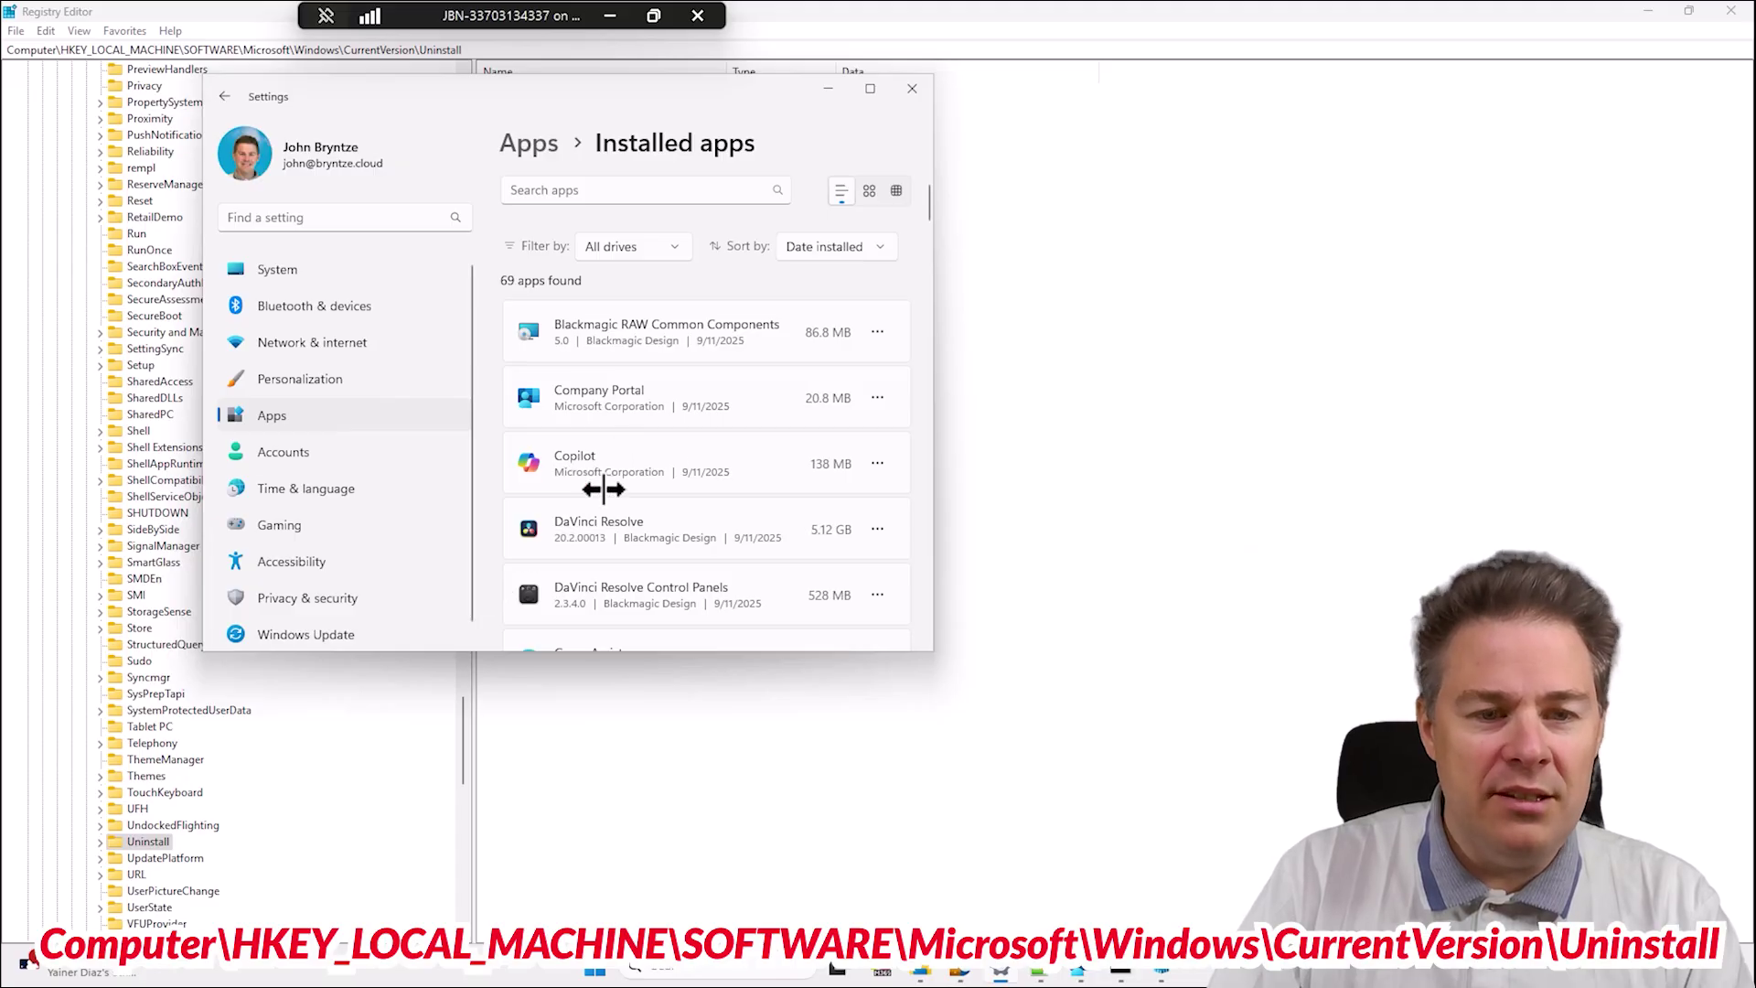
Back in Registry Editor, expand the Uninstall key to list its subkeys.
{"action": "left_click", "coordinate": [100, 842]}
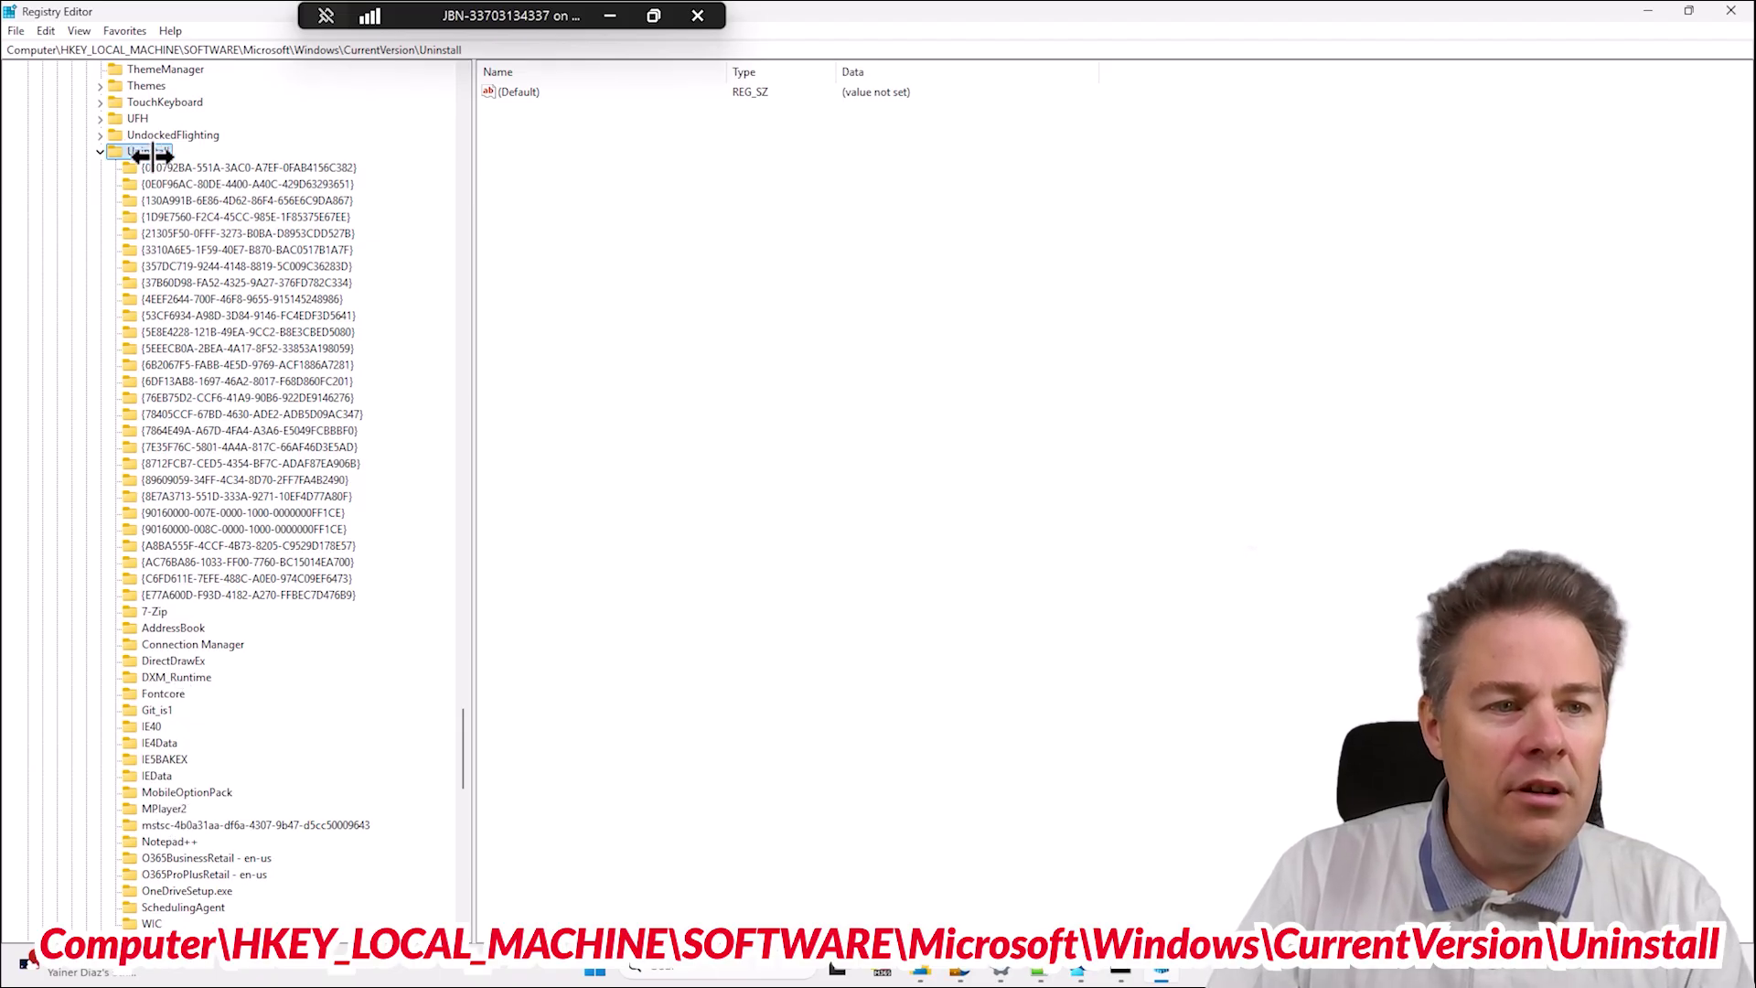
Find DaVinci Resolve's {3310A6E5-1F59-40E7-B870-BAC0517B1A7F} subkey and copy its UninstallString value.
{"action": "left_click", "coordinate": [187, 167]}
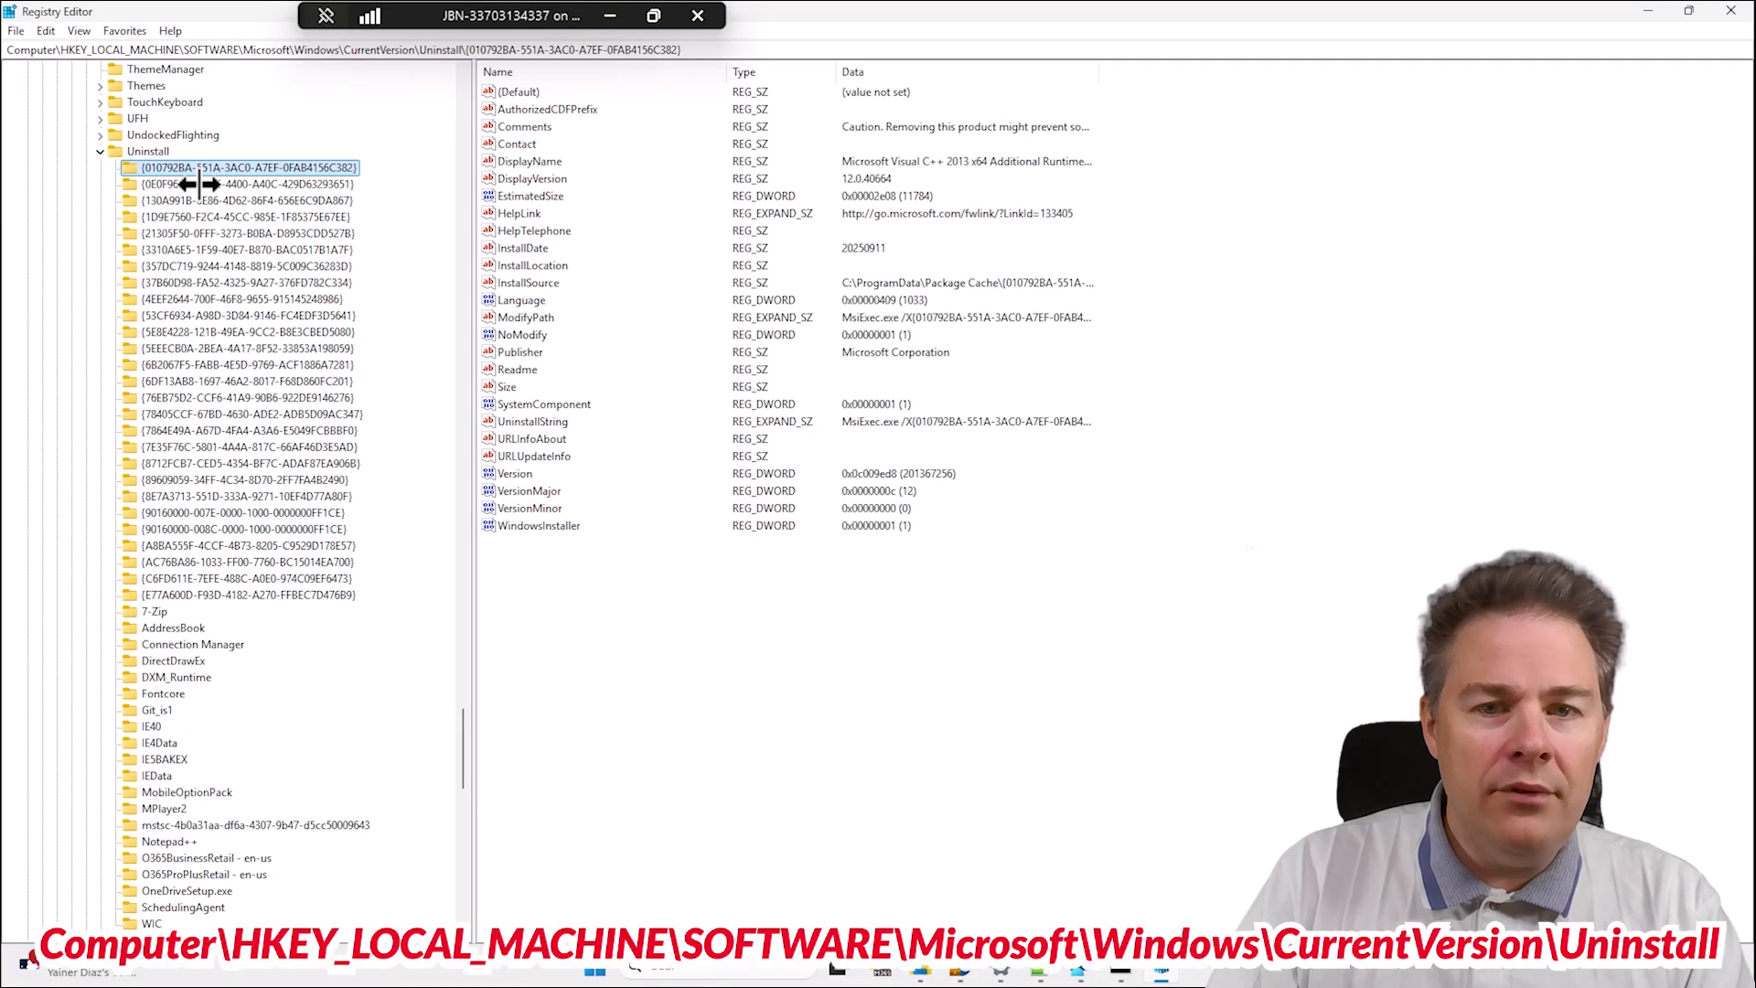
{"action": "left_click", "coordinate": [219, 183]}
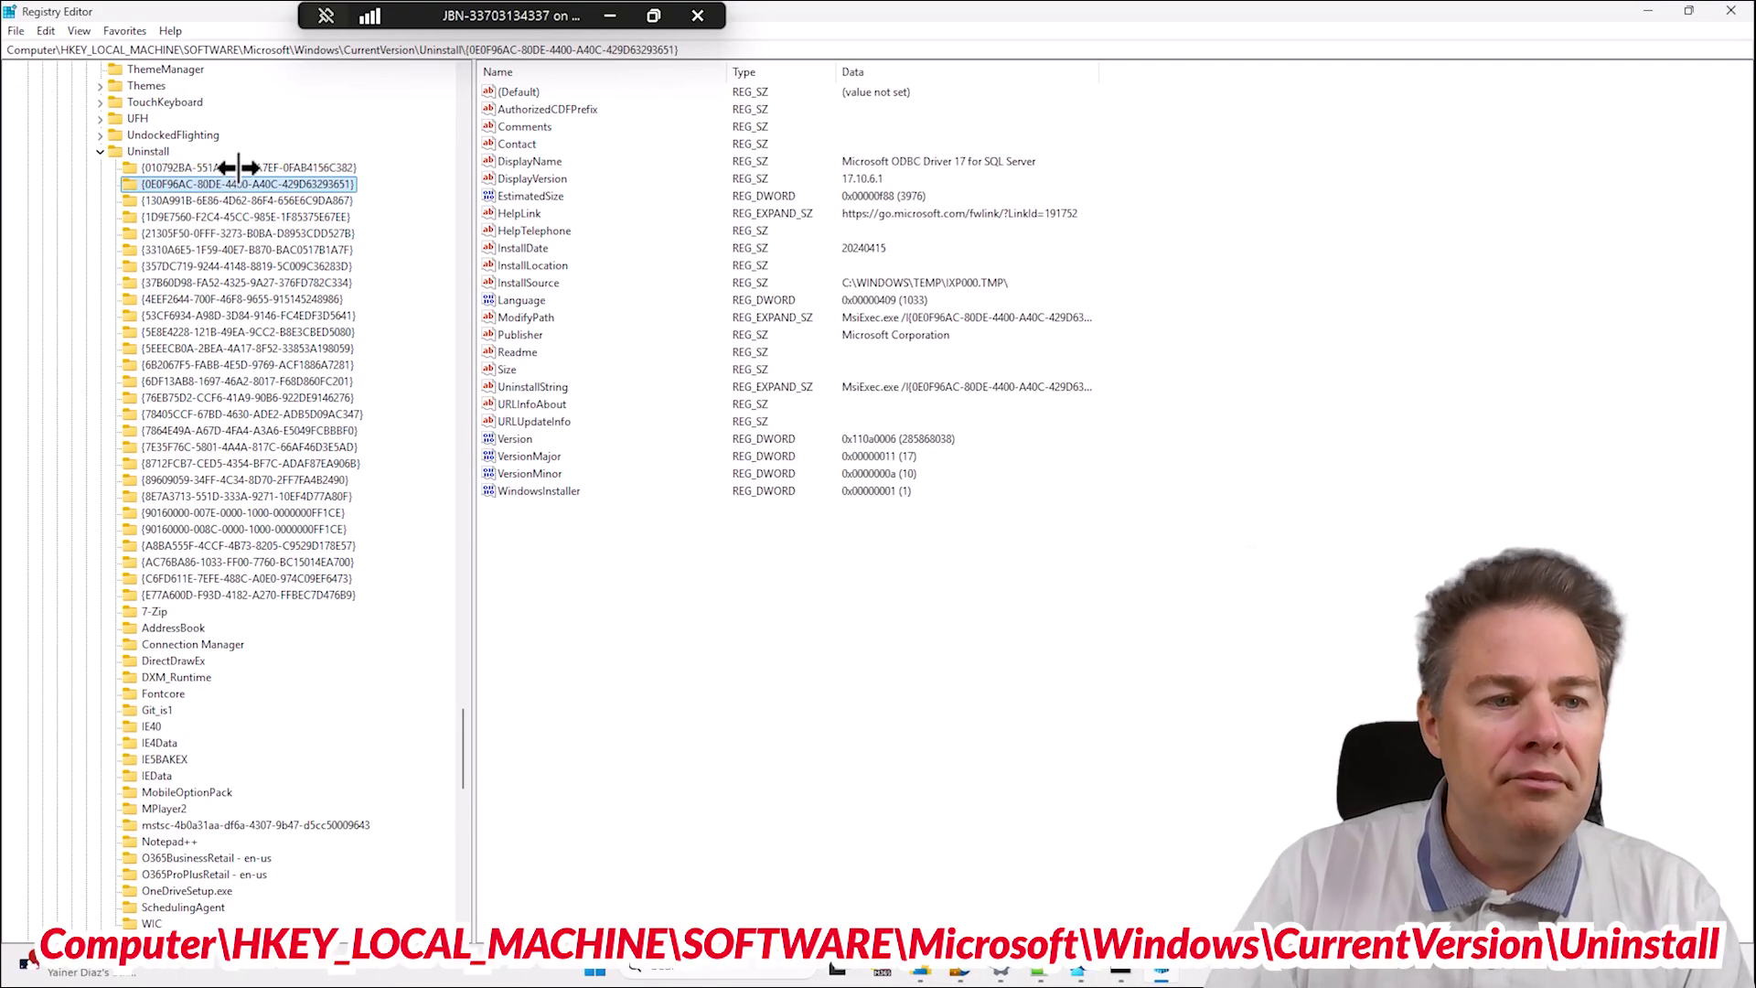
{"action": "right_click", "coordinate": [148, 153]}
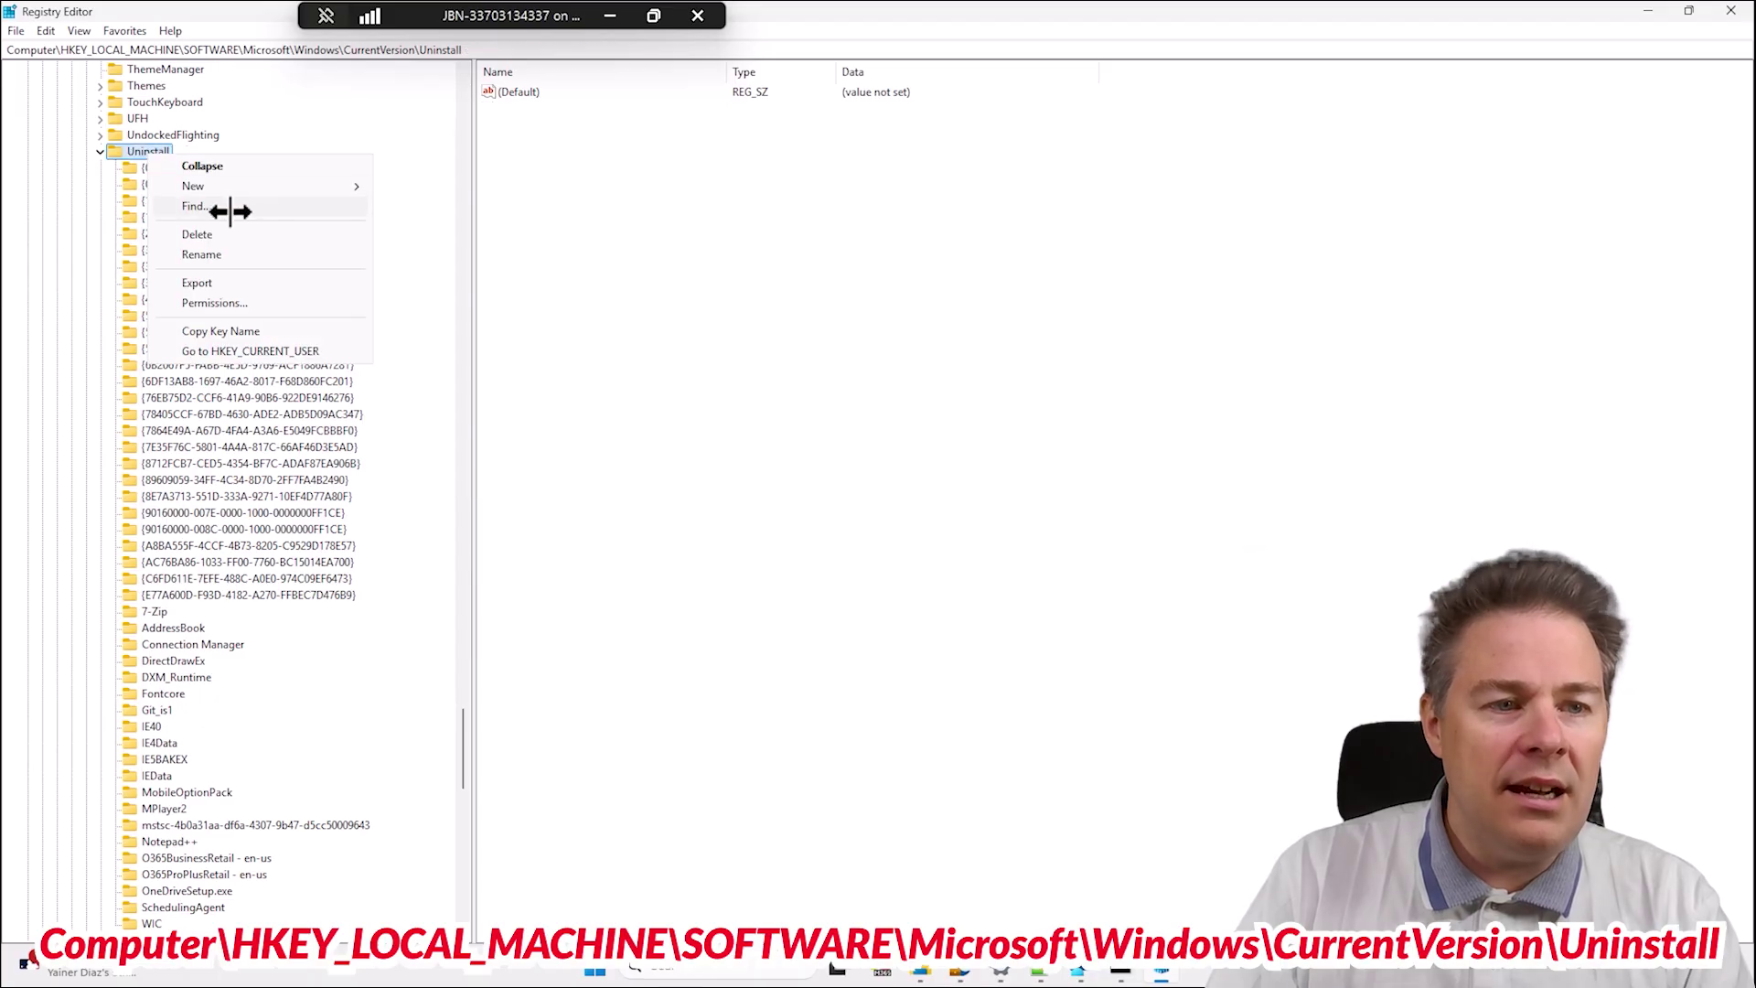
{"action": "left_click", "coordinate": [195, 207]}
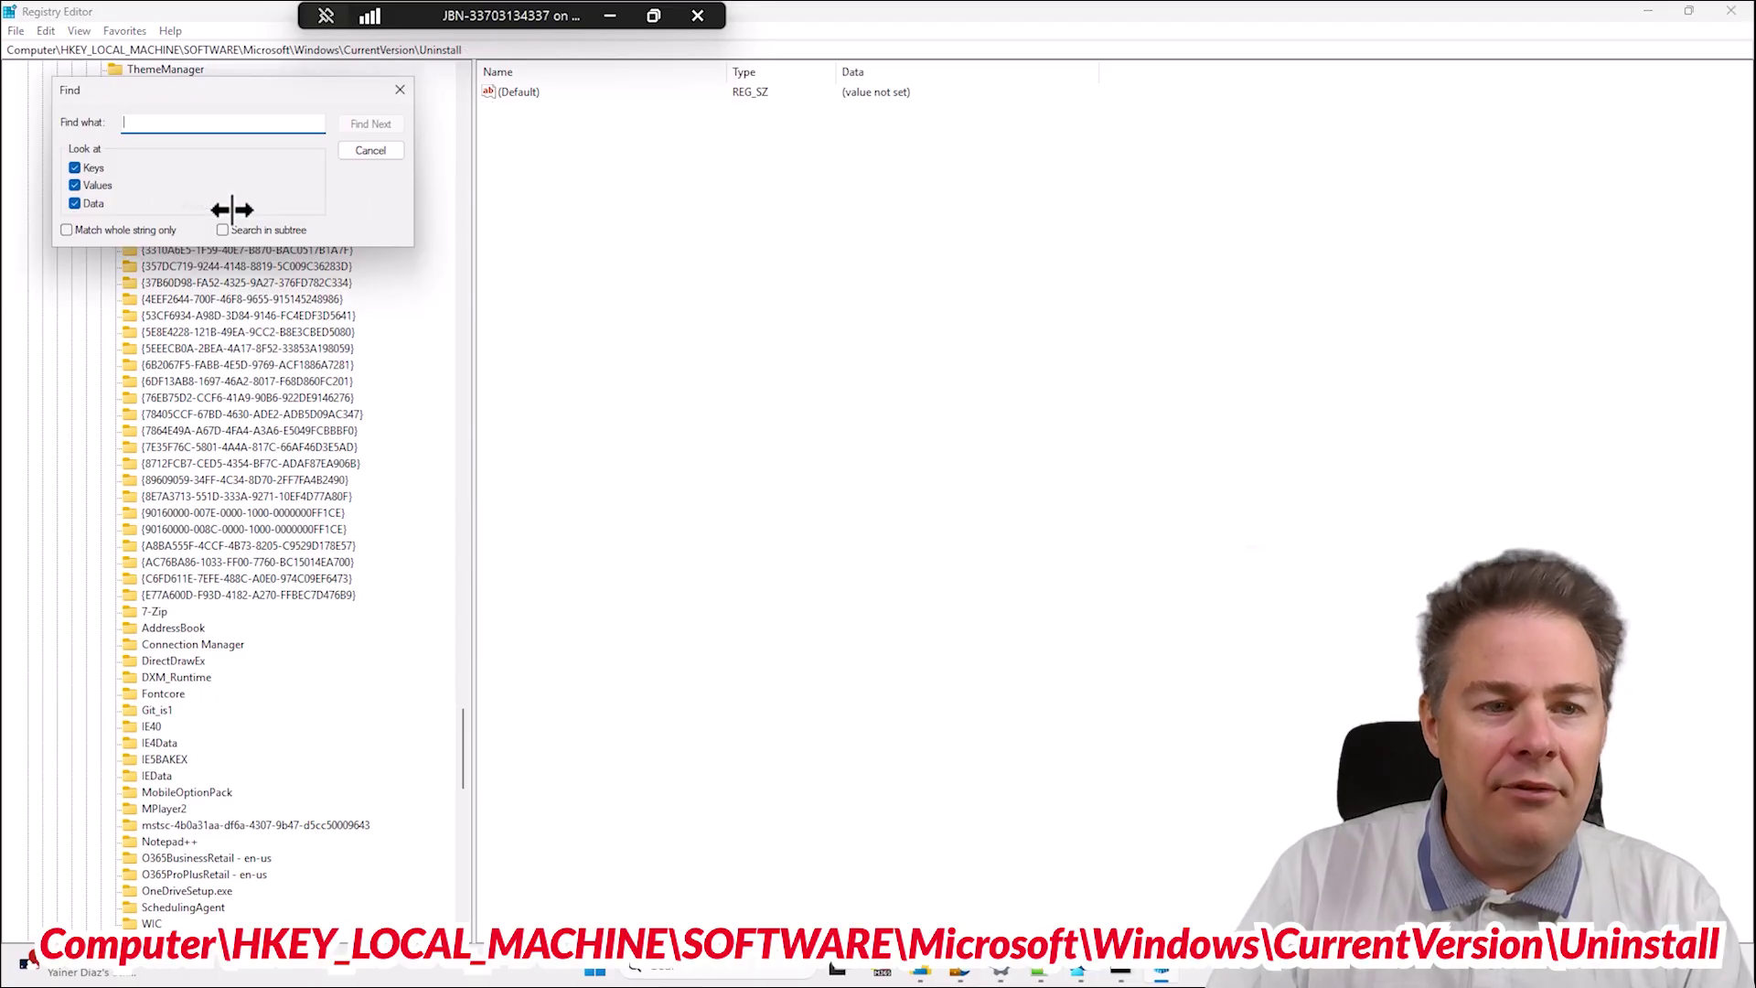
{"action": "left_click", "coordinate": [370, 148]}
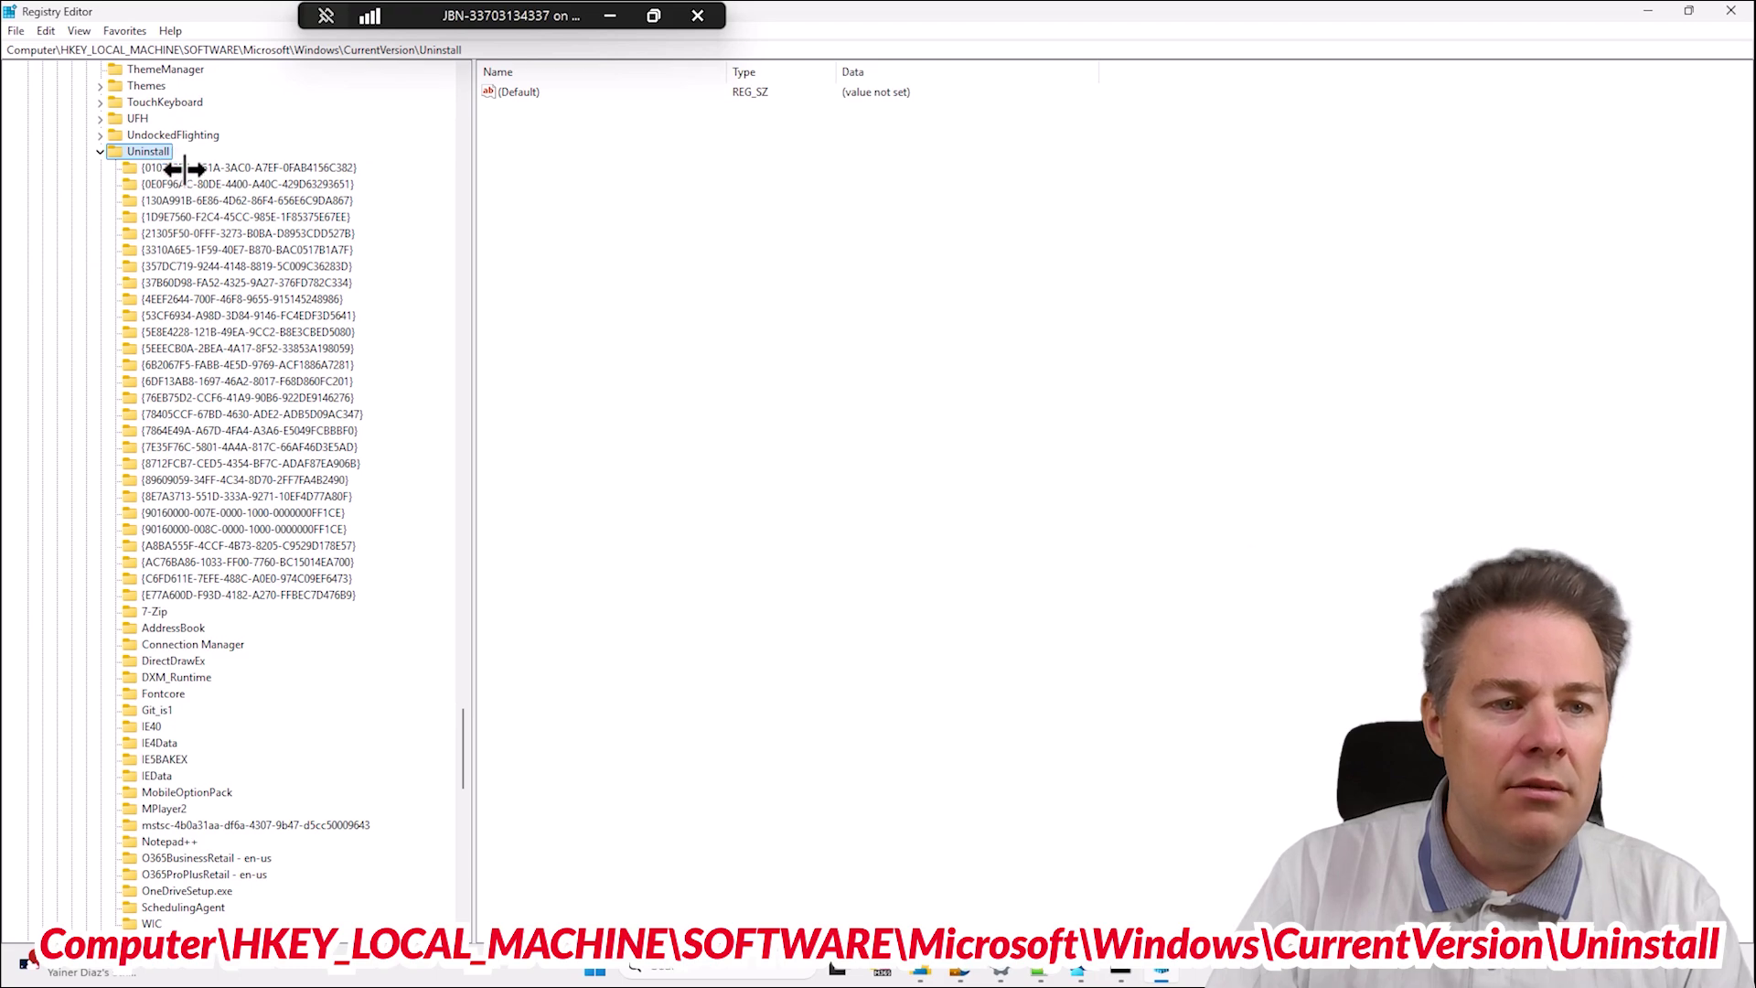
{"action": "key", "text": "Down"}
{"action": "key", "text": "Down"}
{"action": "key", "text": "Down"}
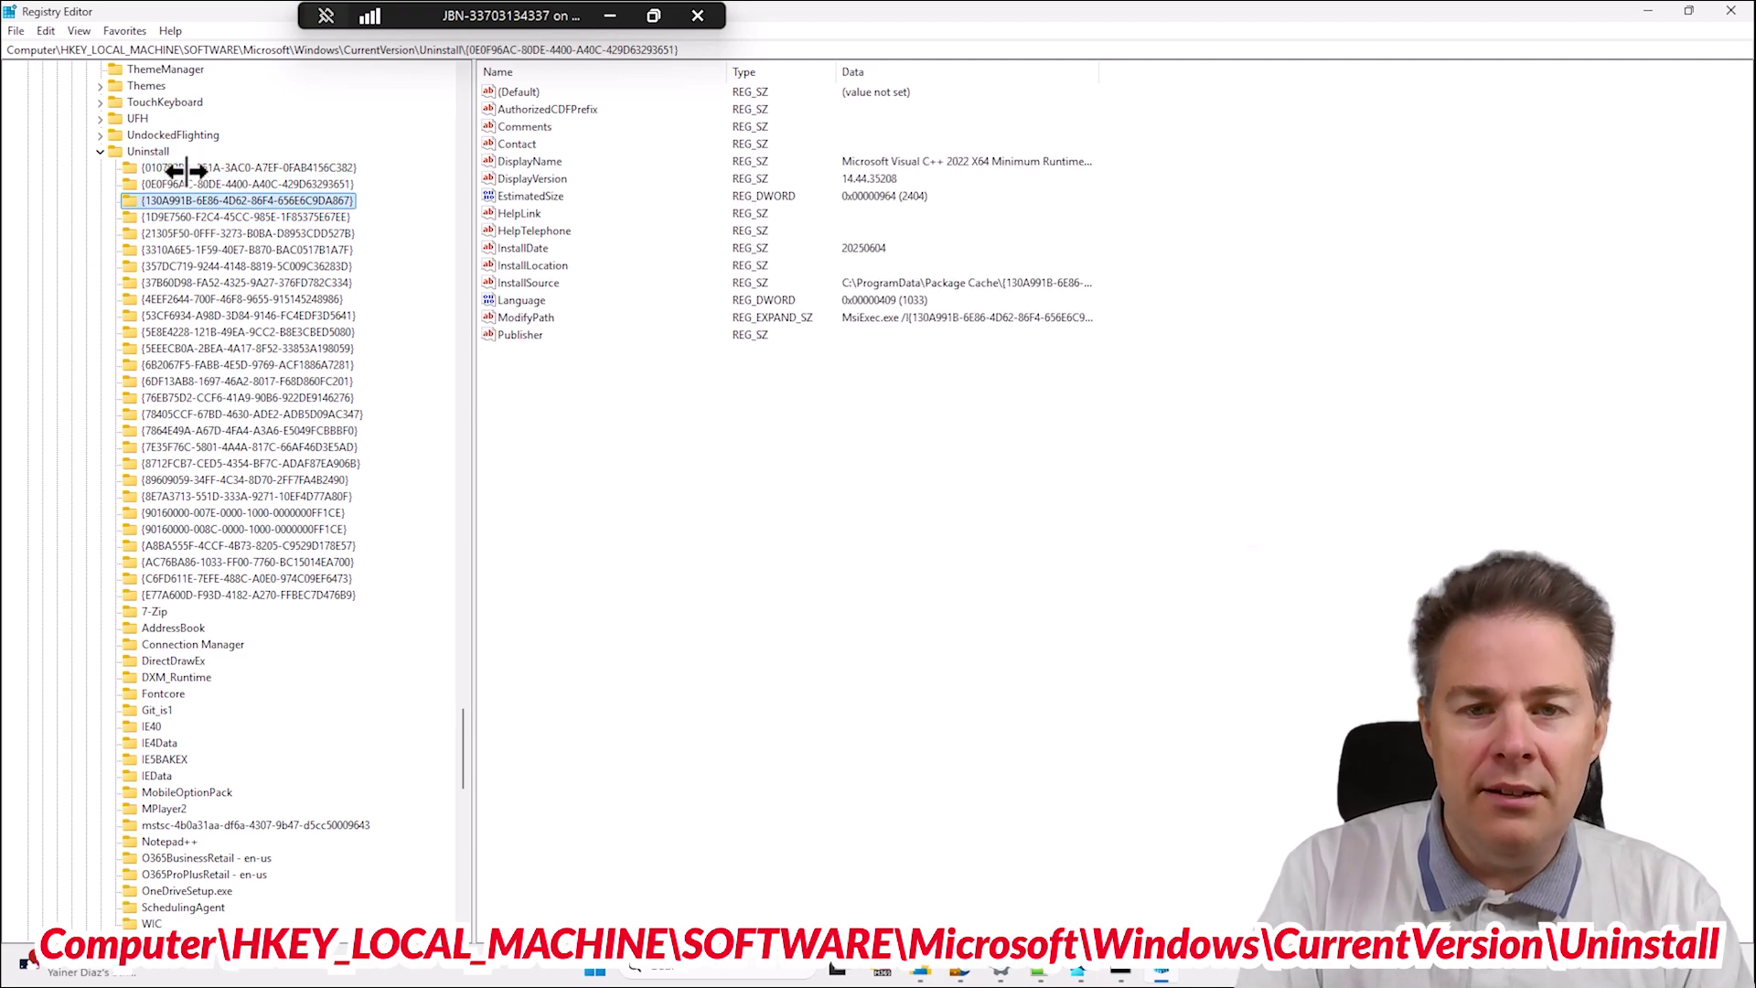
{"action": "key", "text": "Down"}
{"action": "key", "text": "Down"}
{"action": "key", "text": "Down"}
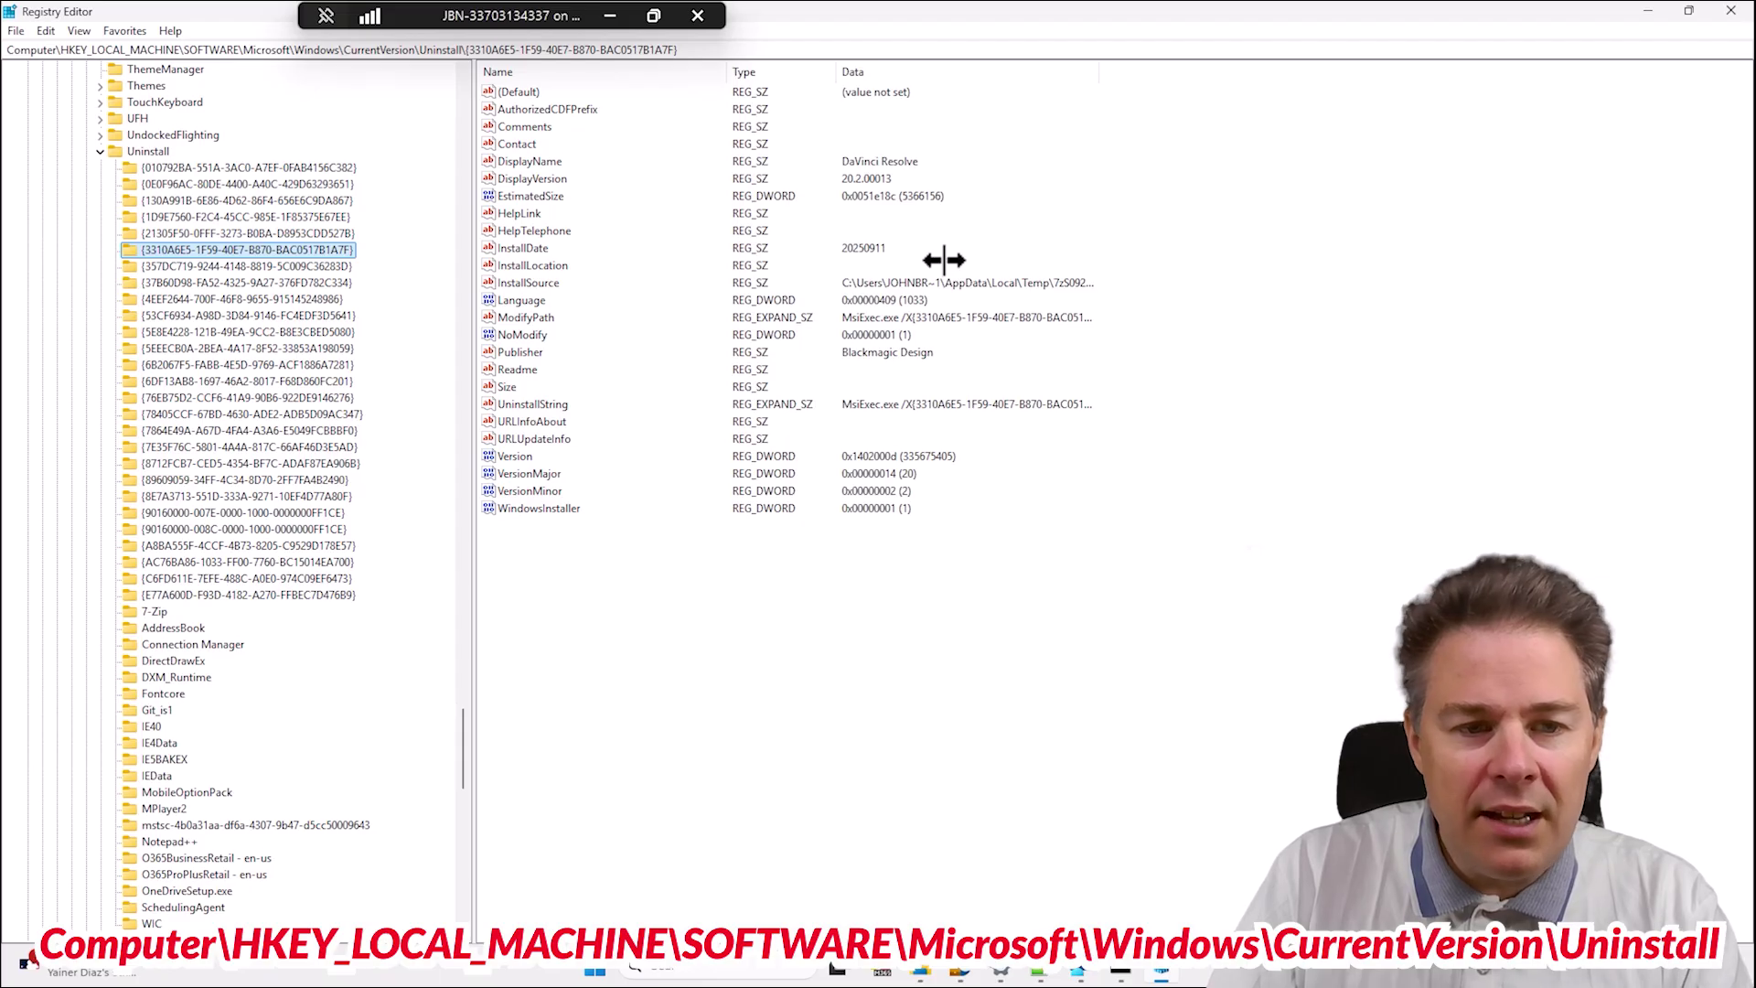
{"action": "double_click", "coordinate": [547, 405]}
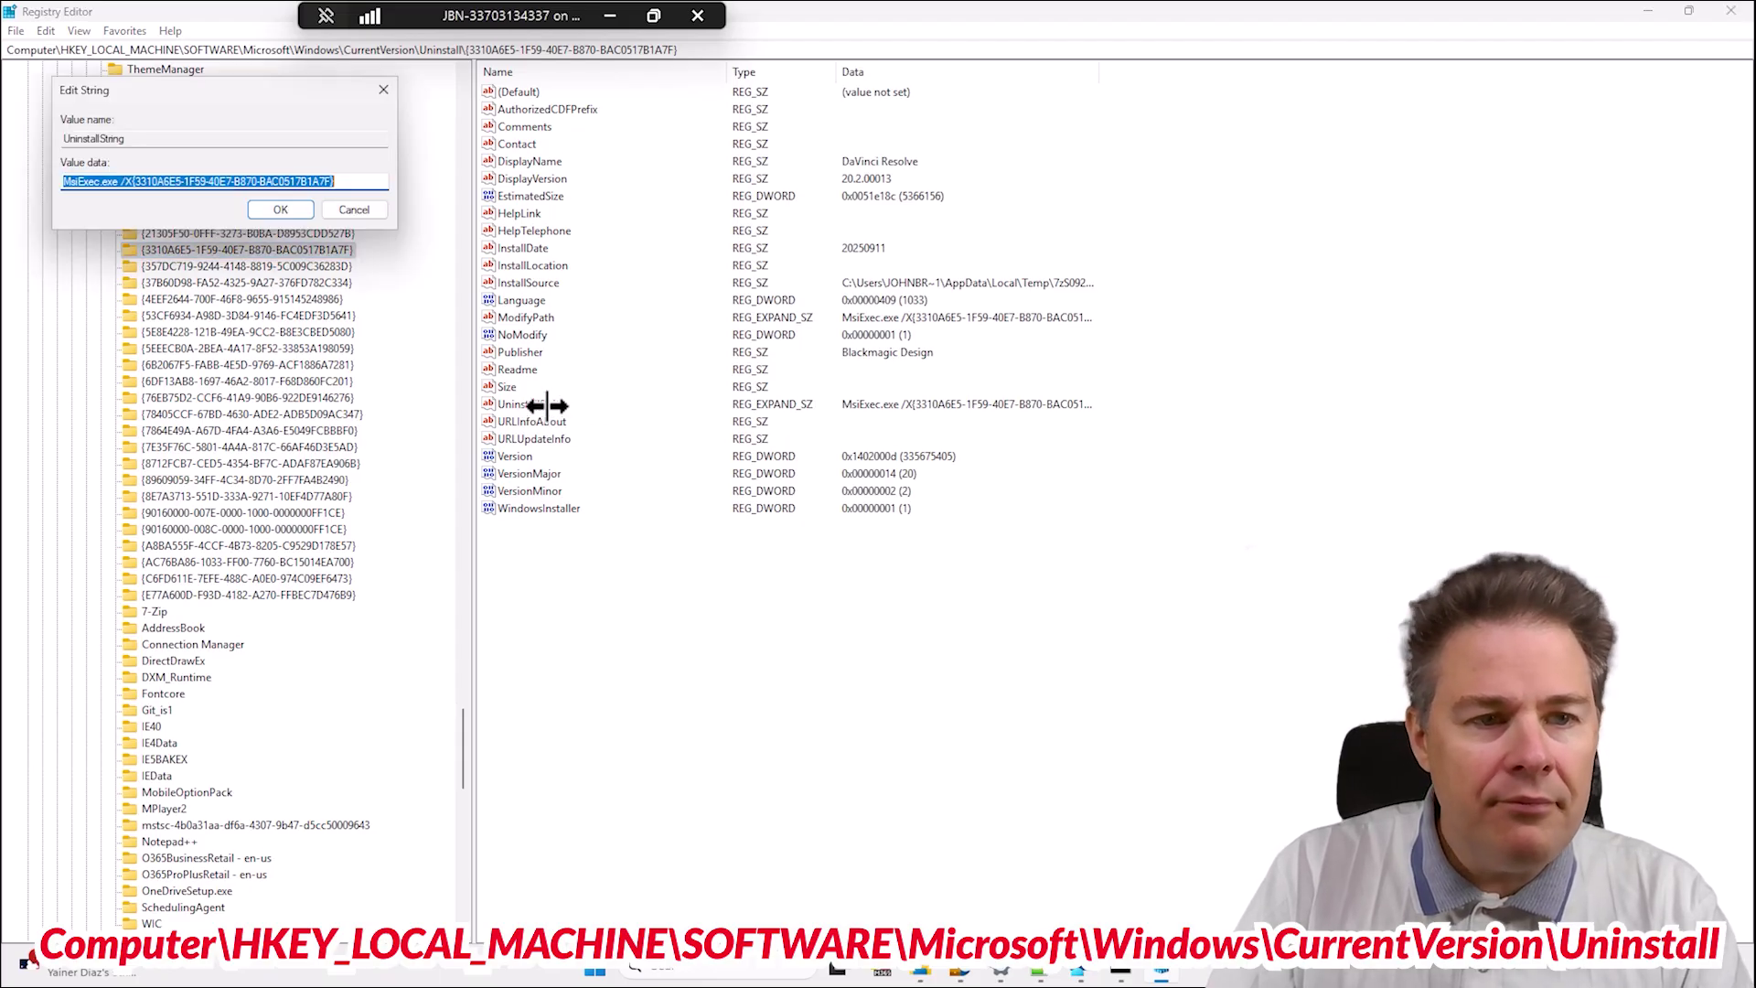
{"action": "left_click_drag", "start_coordinate": [366, 181], "coordinate": [17, 162]}
{"action": "key", "text": "ctrl+c"}
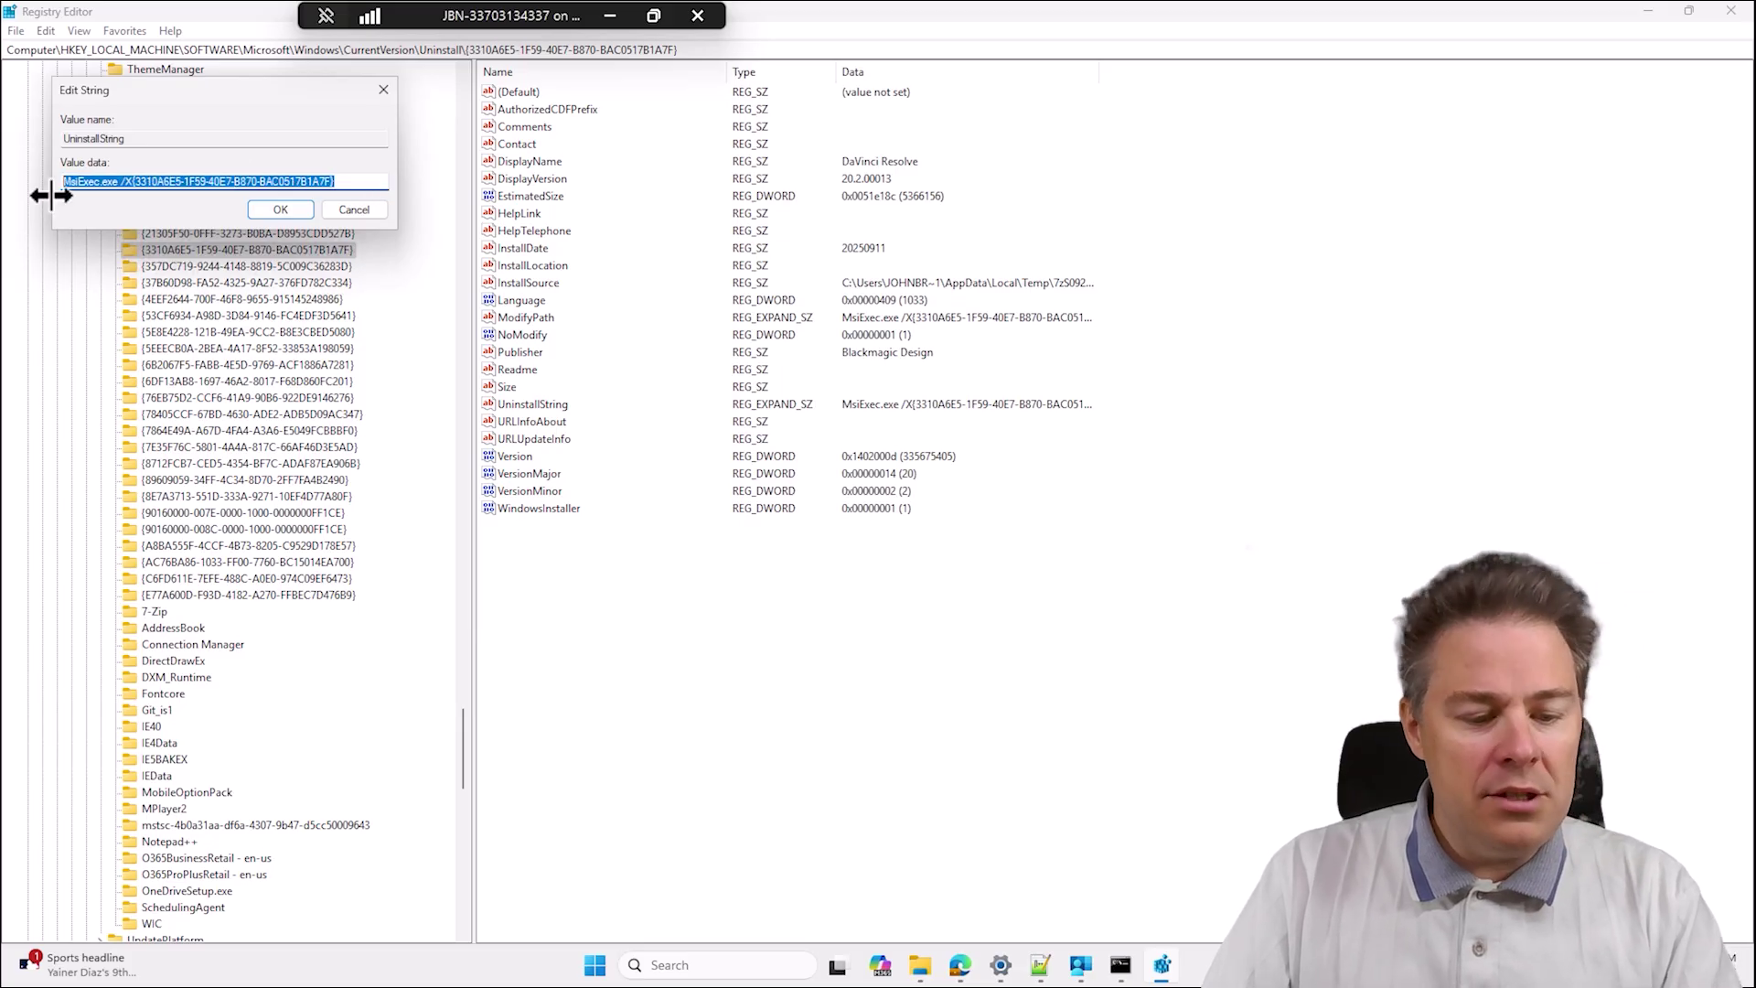
{"action": "left_click", "coordinate": [362, 212]}
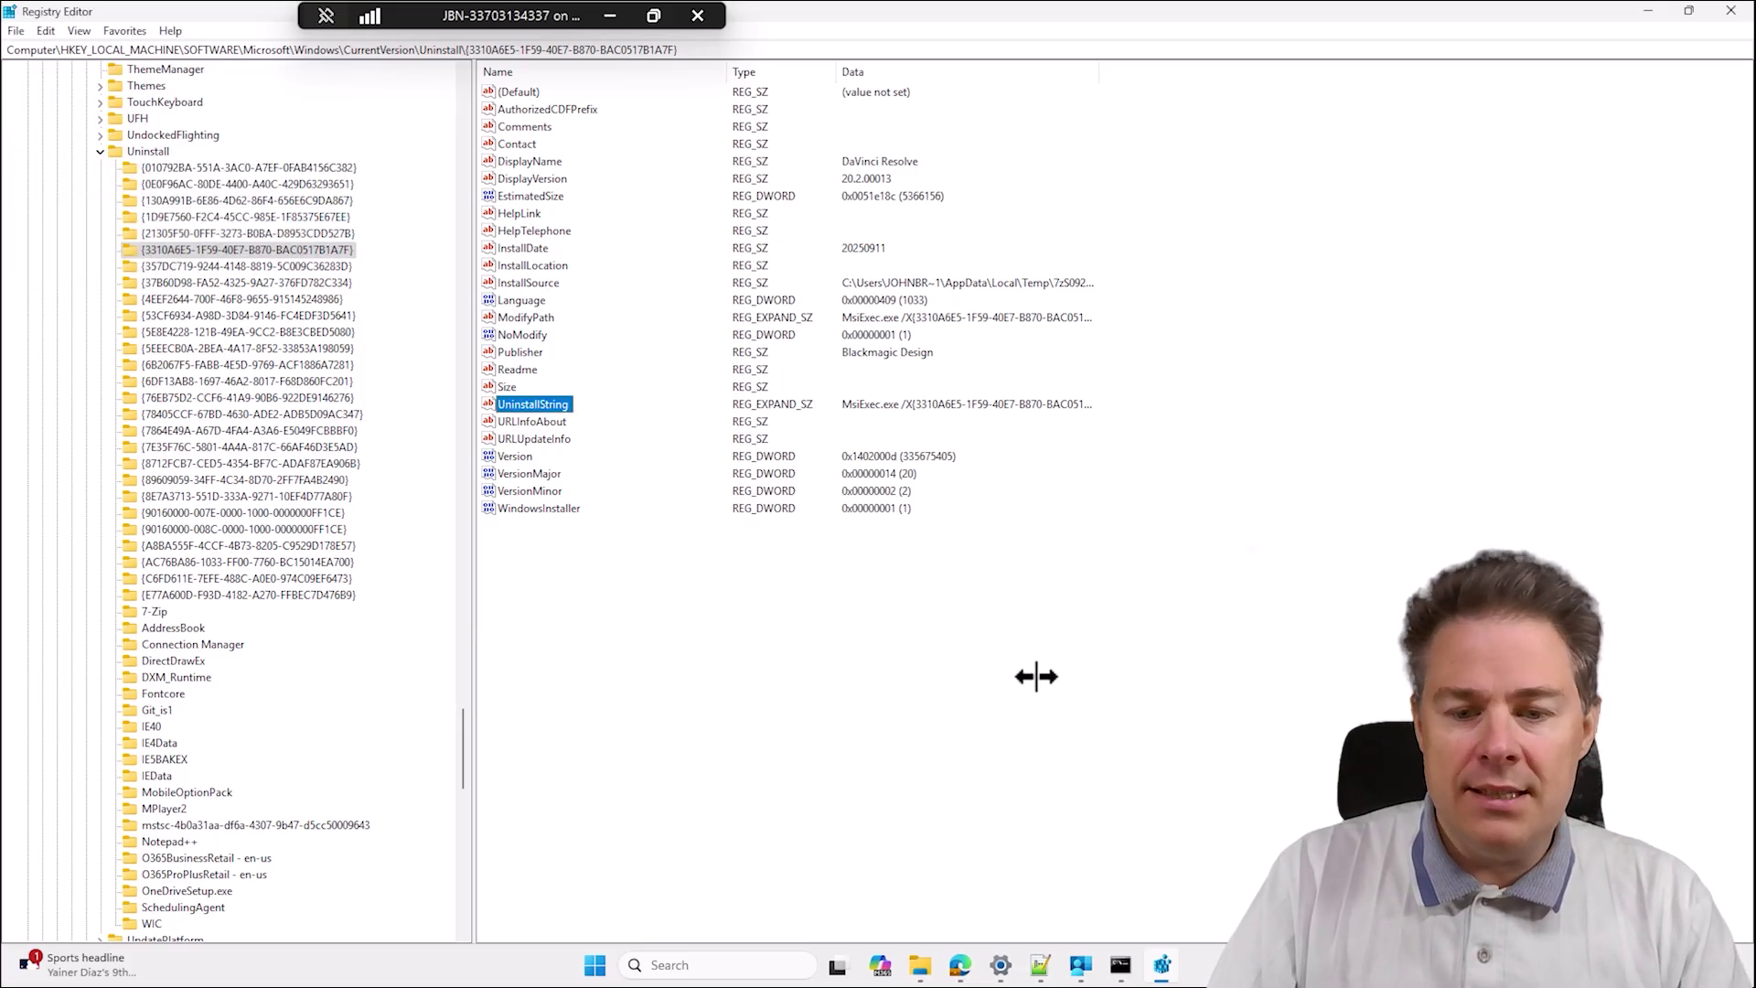
Run 'MsiExec.exe /X{3310A6E5-1F59-40E7-B870-BAC0517B1A7F}' in Command Prompt and decline the uninstall prompt.
{"action": "left_click", "coordinate": [1120, 965]}
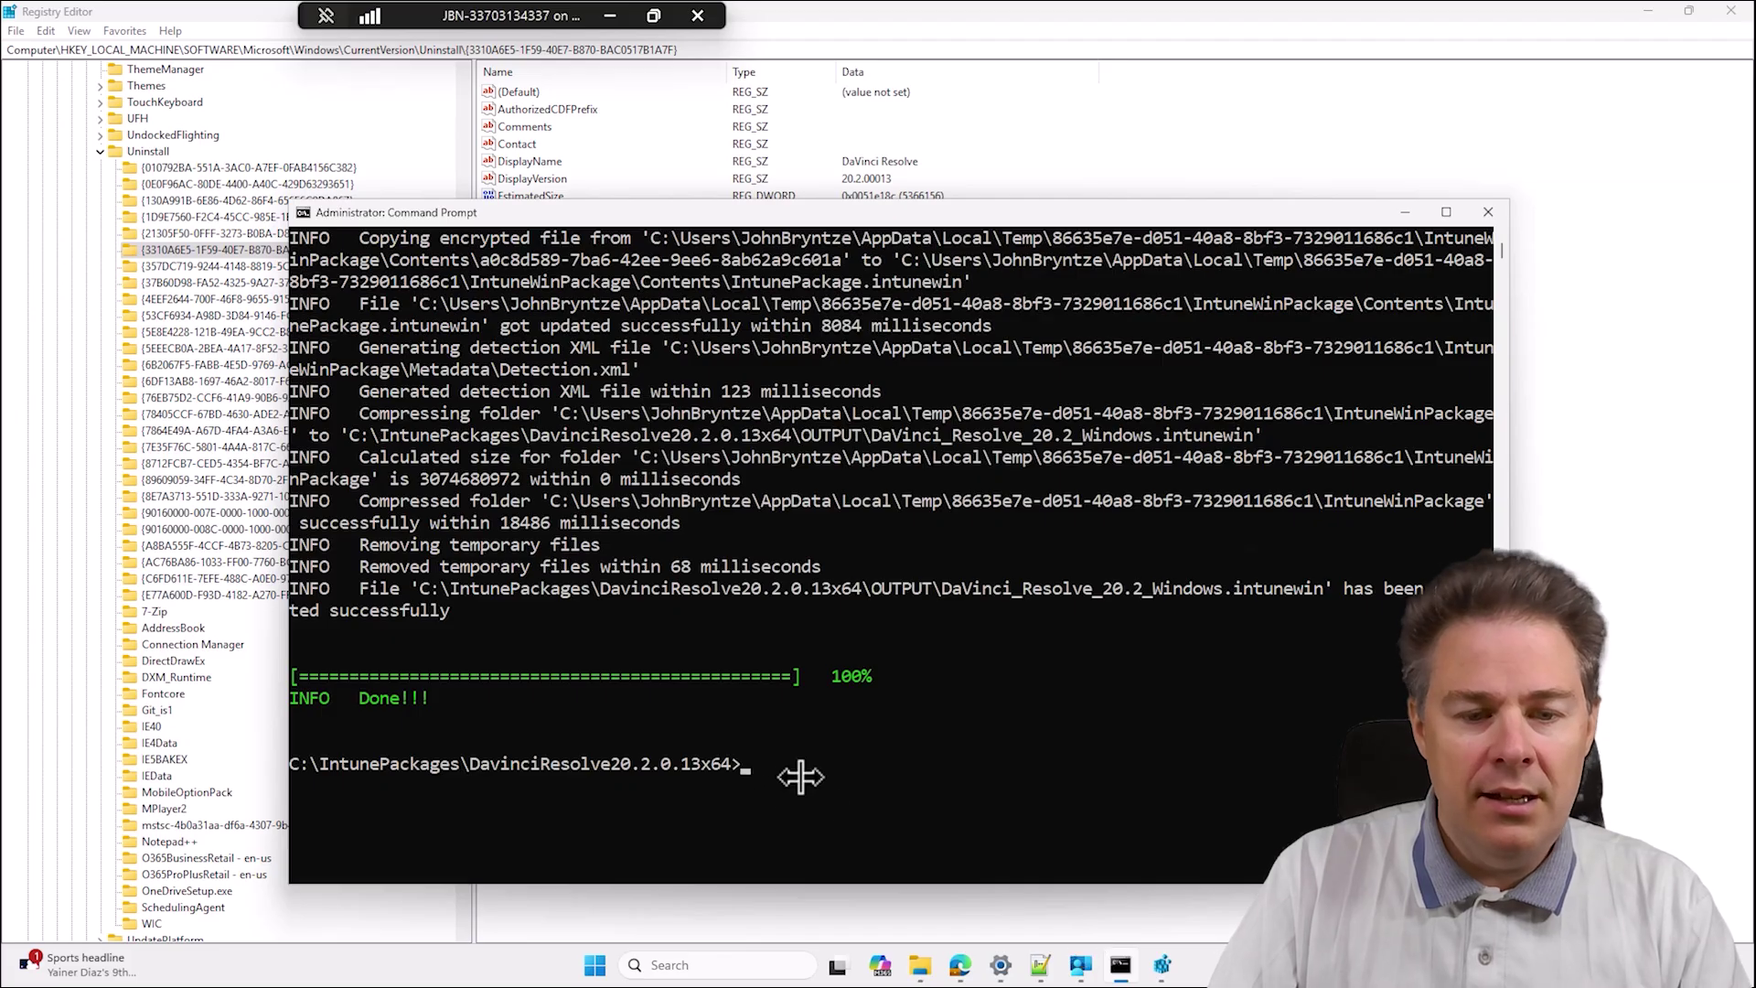
{"action": "key", "text": "ctrl+v"}
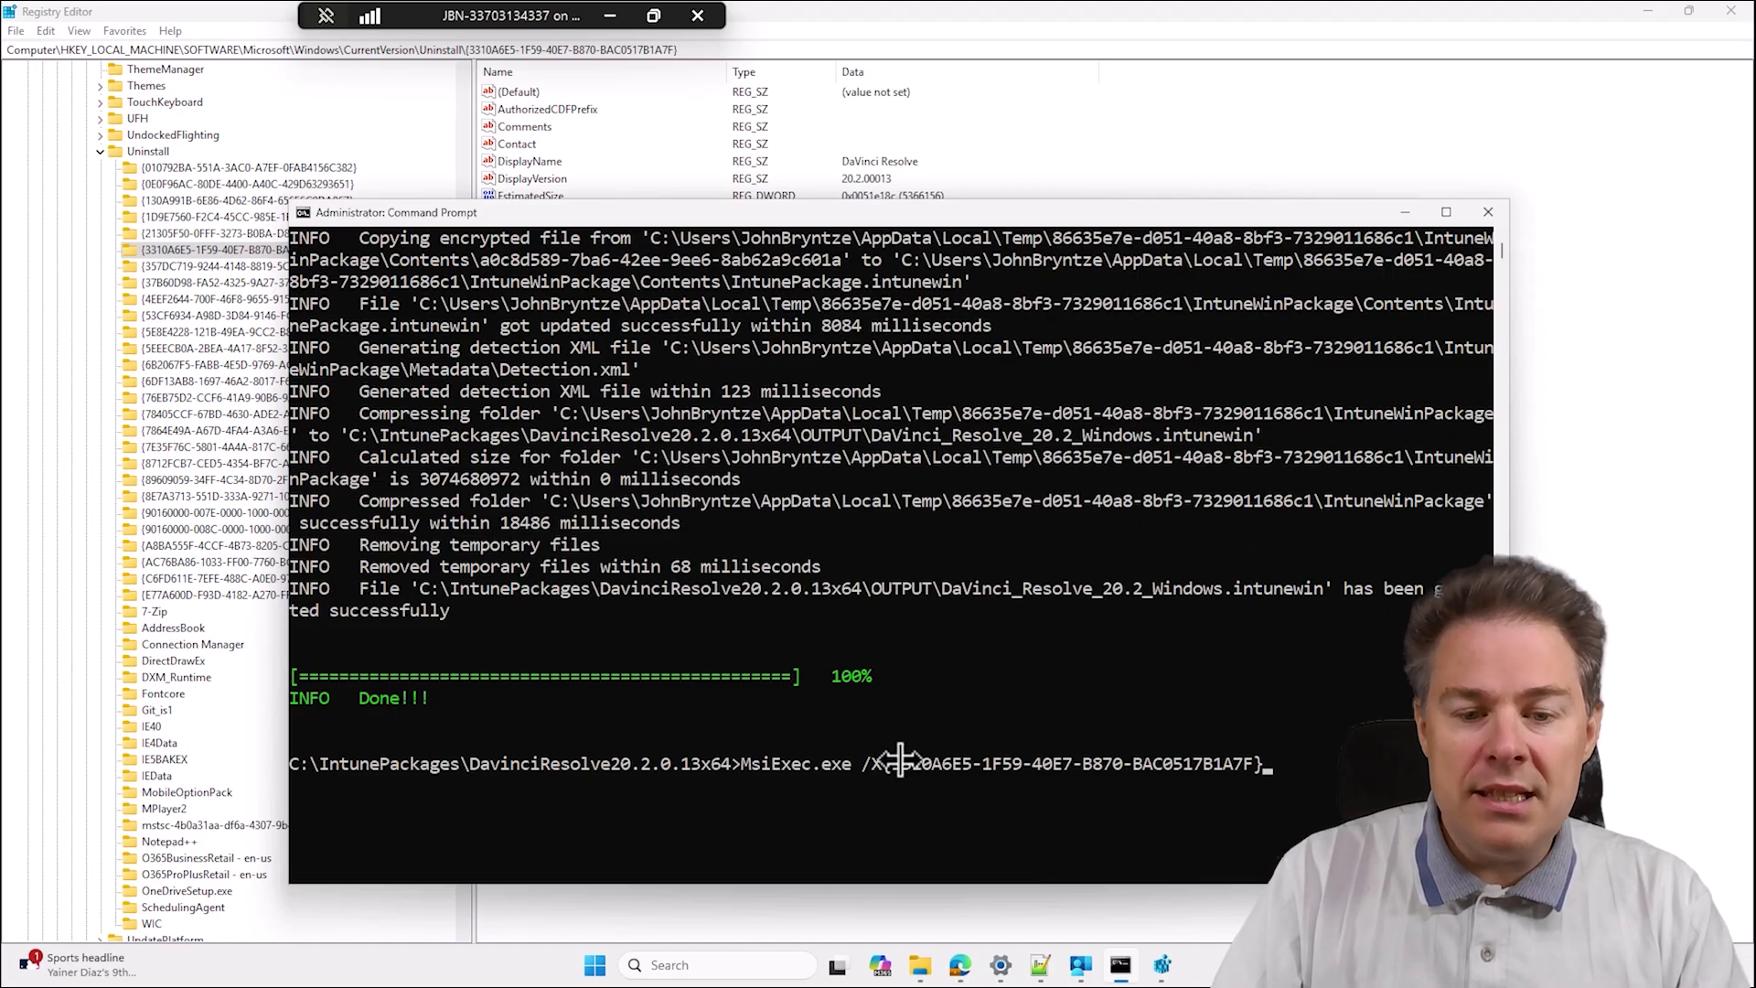
{"action": "key", "text": "Return"}
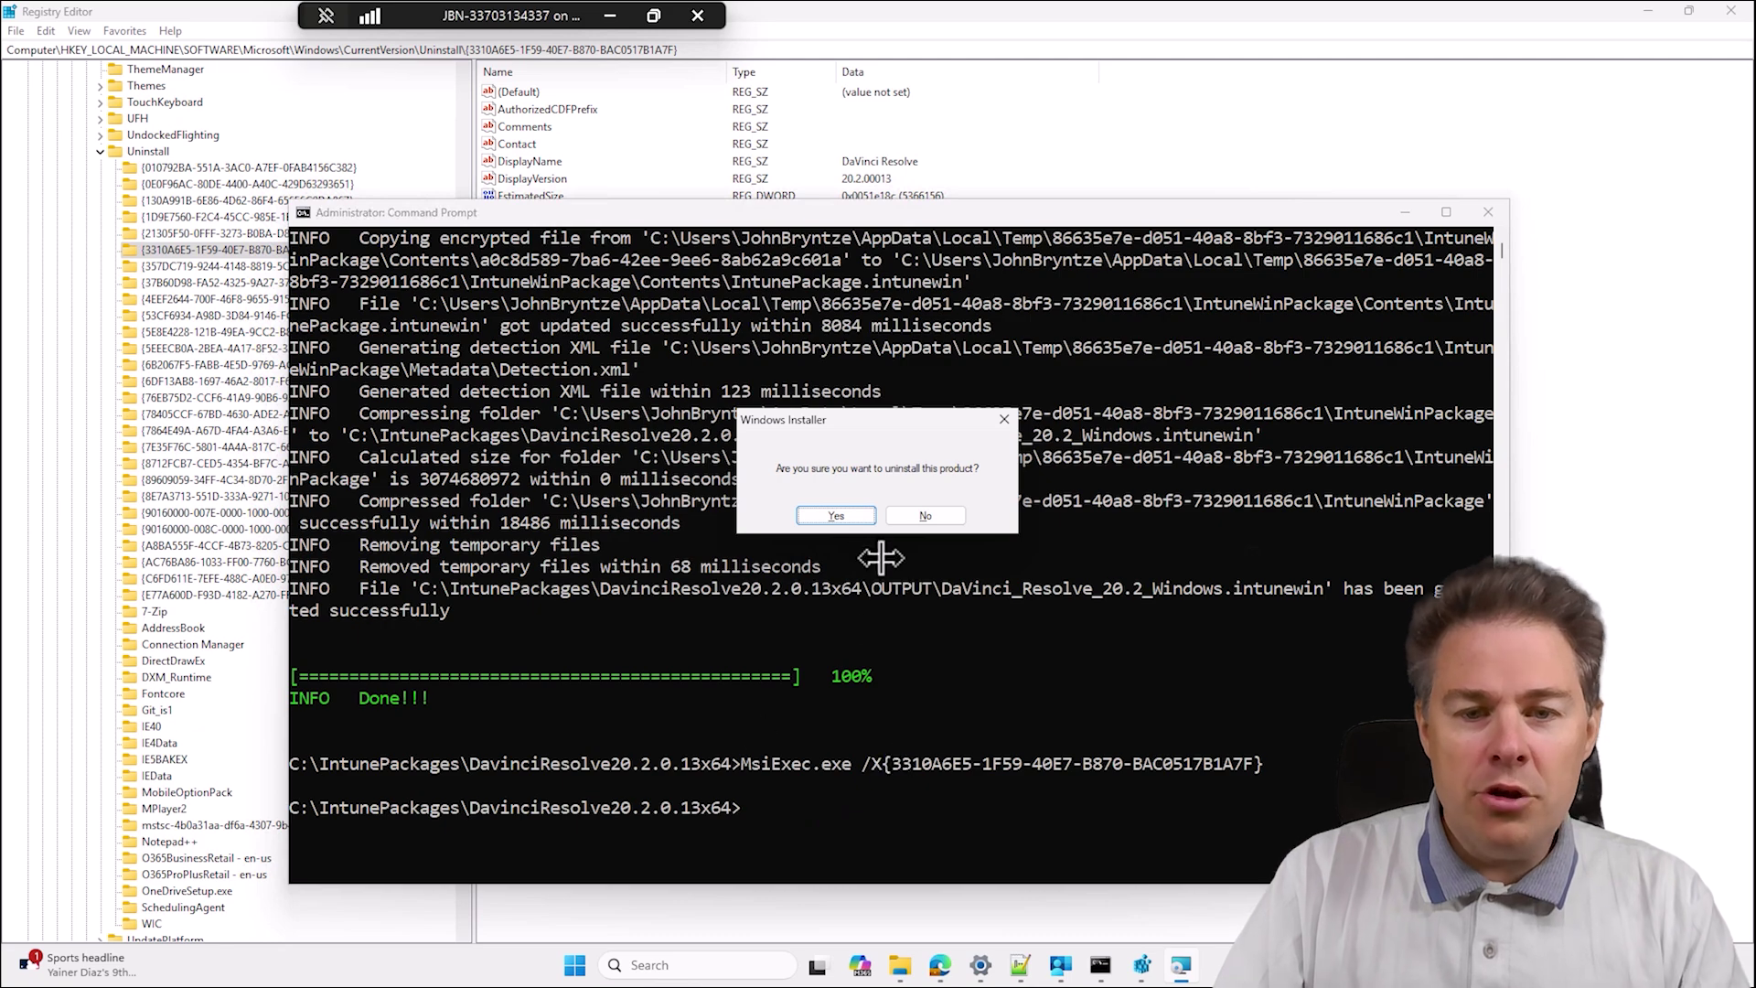
{"action": "left_click", "coordinate": [925, 515]}
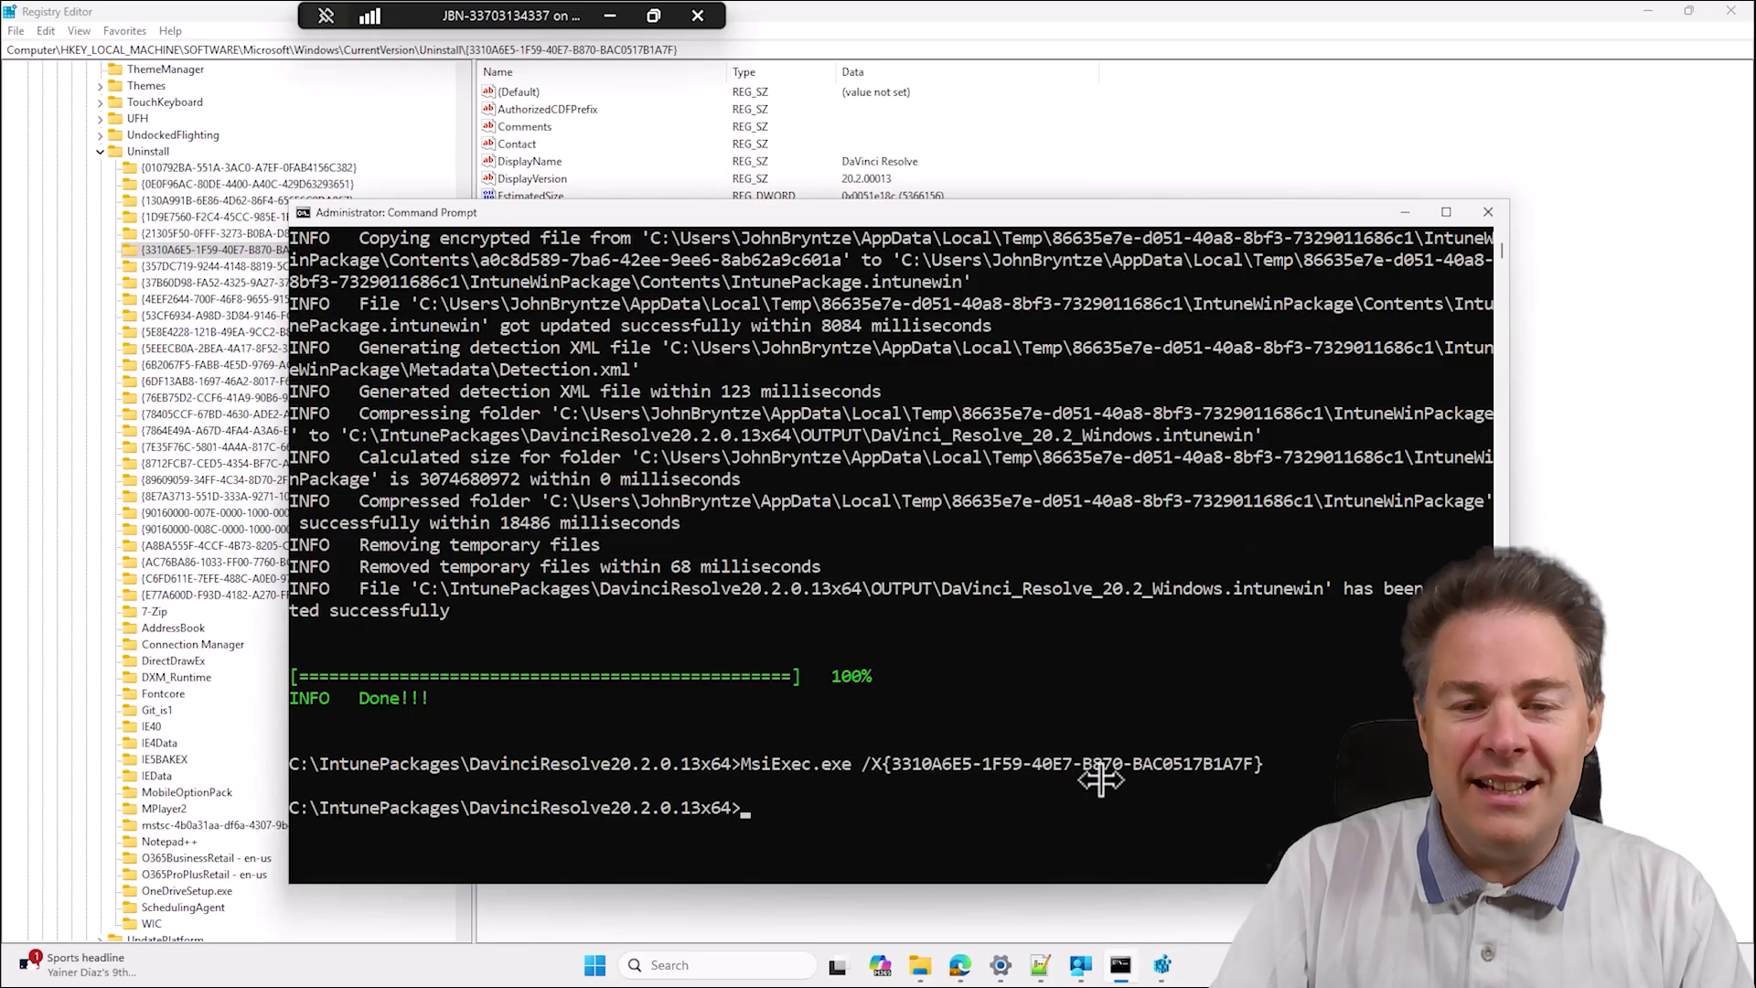
Rerun the MsiExec uninstall command with /QN for a silent uninstall.
{"action": "key", "text": "Up"}
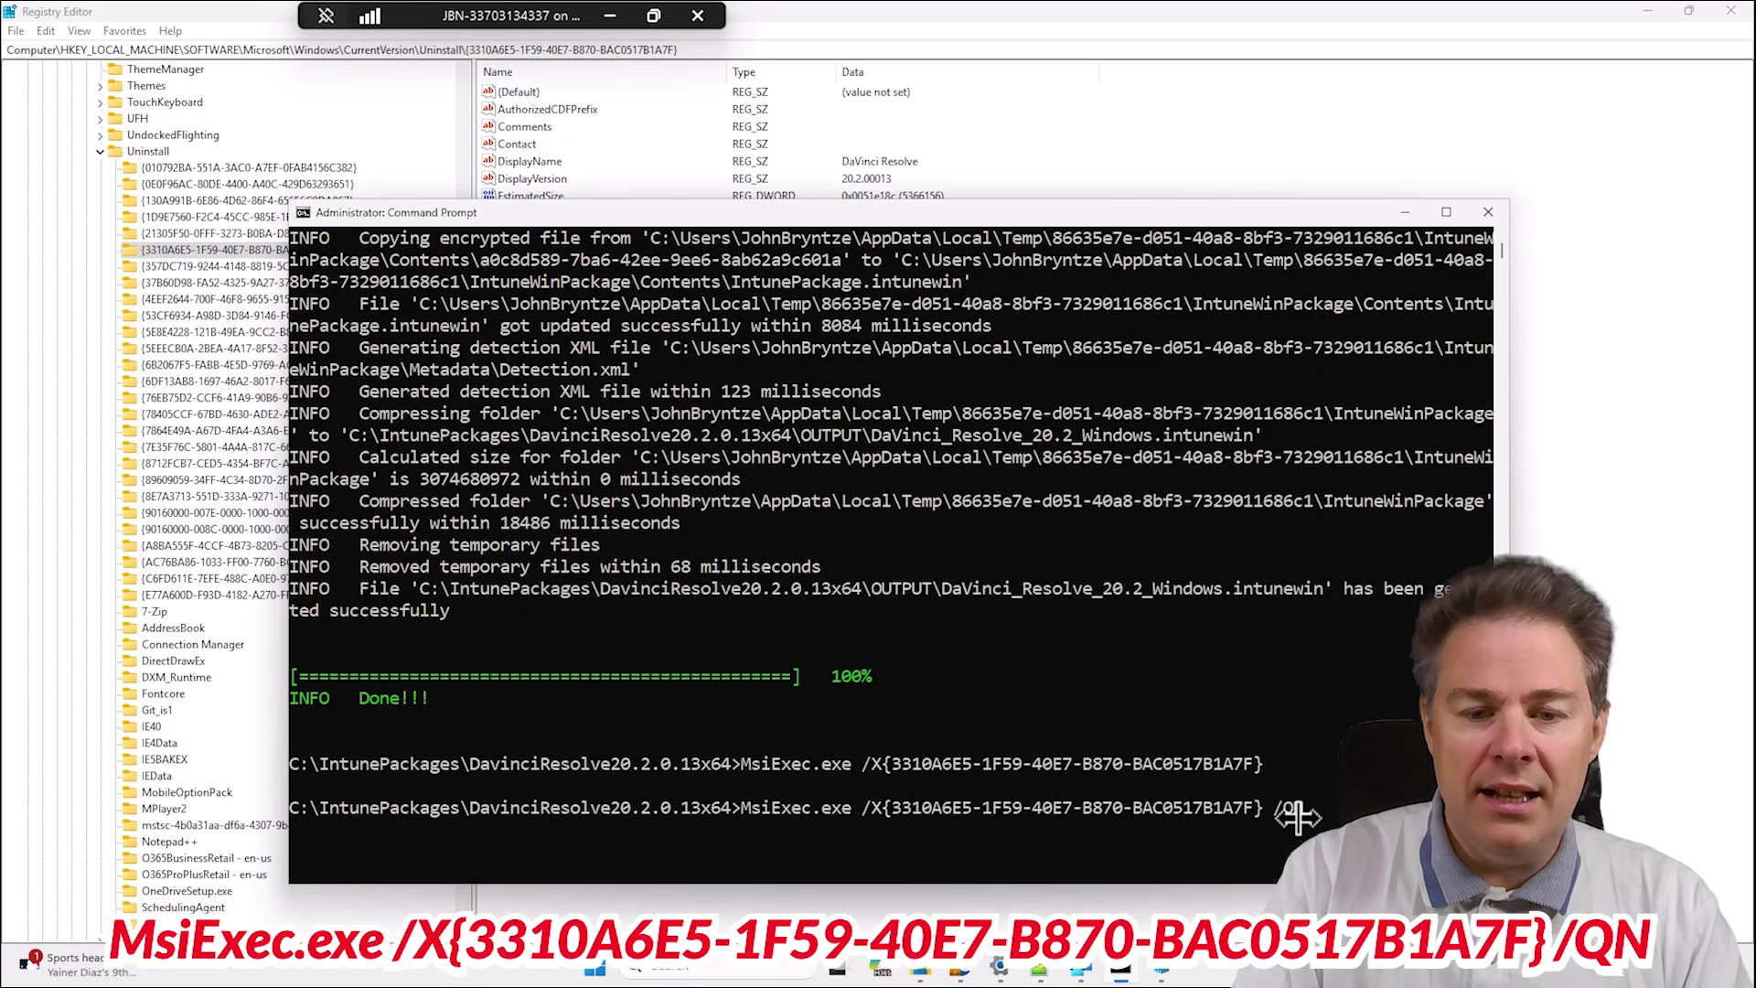
{"action": "key", "text": "Return"}
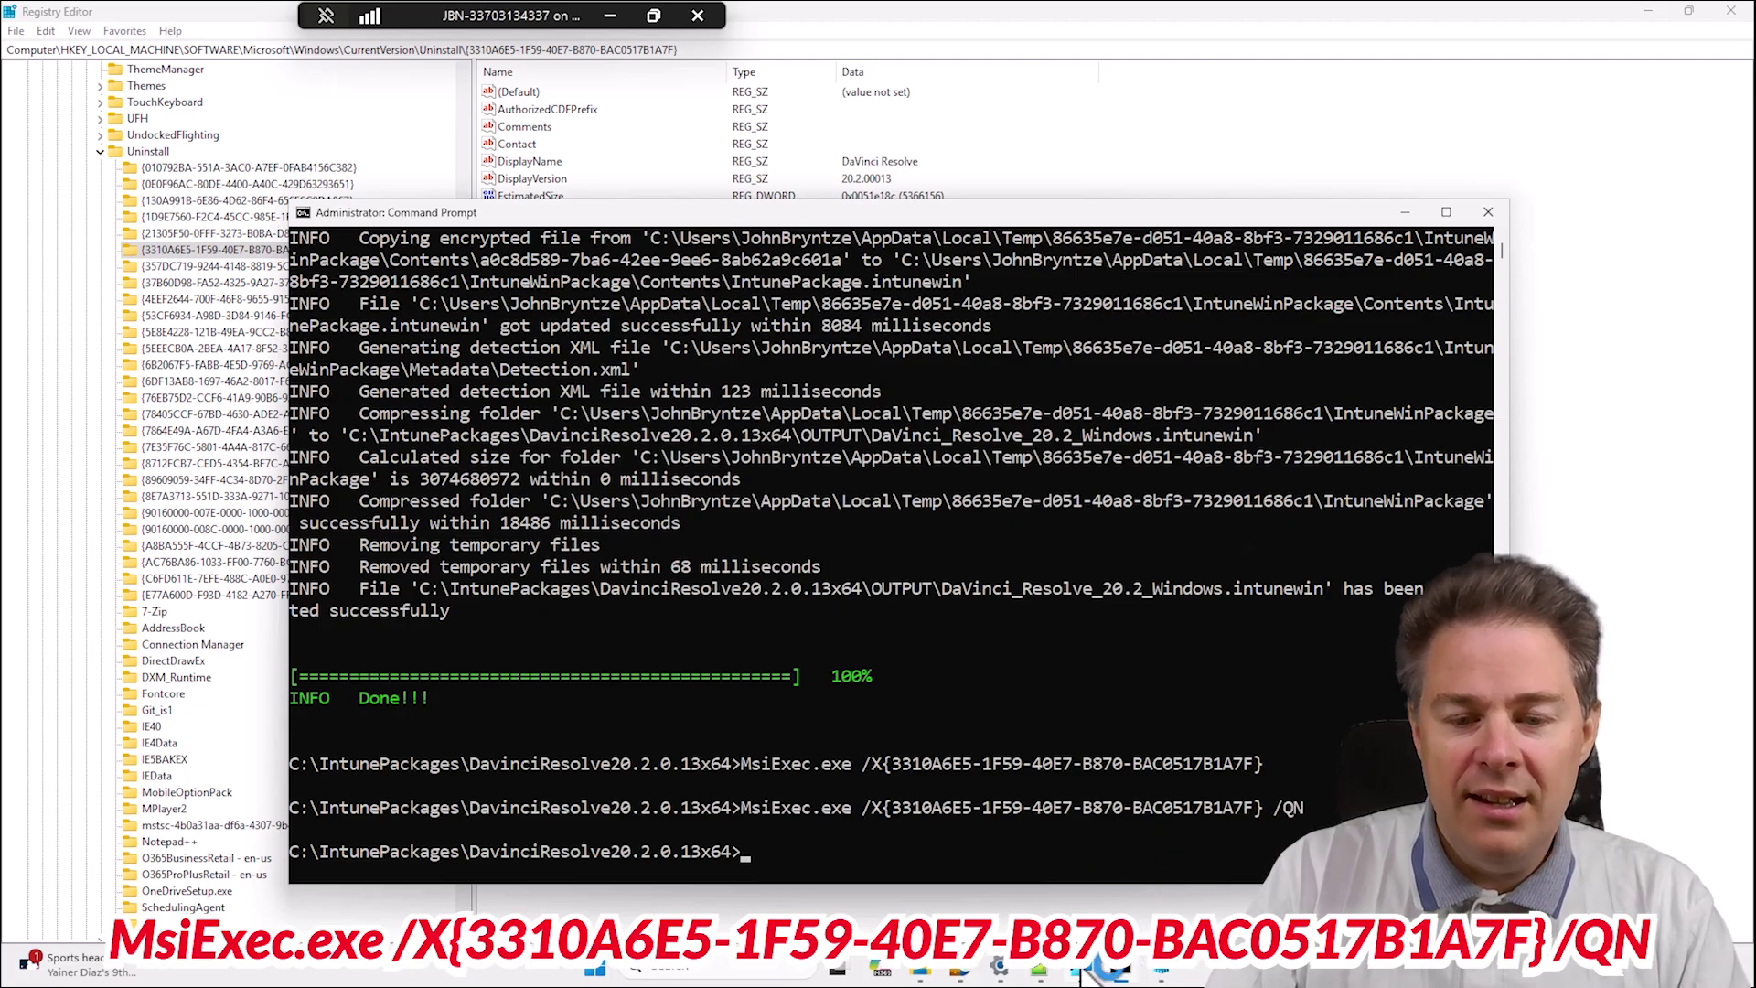
{"action": "mouse_move", "coordinate": [1083, 977]}
{"action": "left_click", "coordinate": [972, 975]}
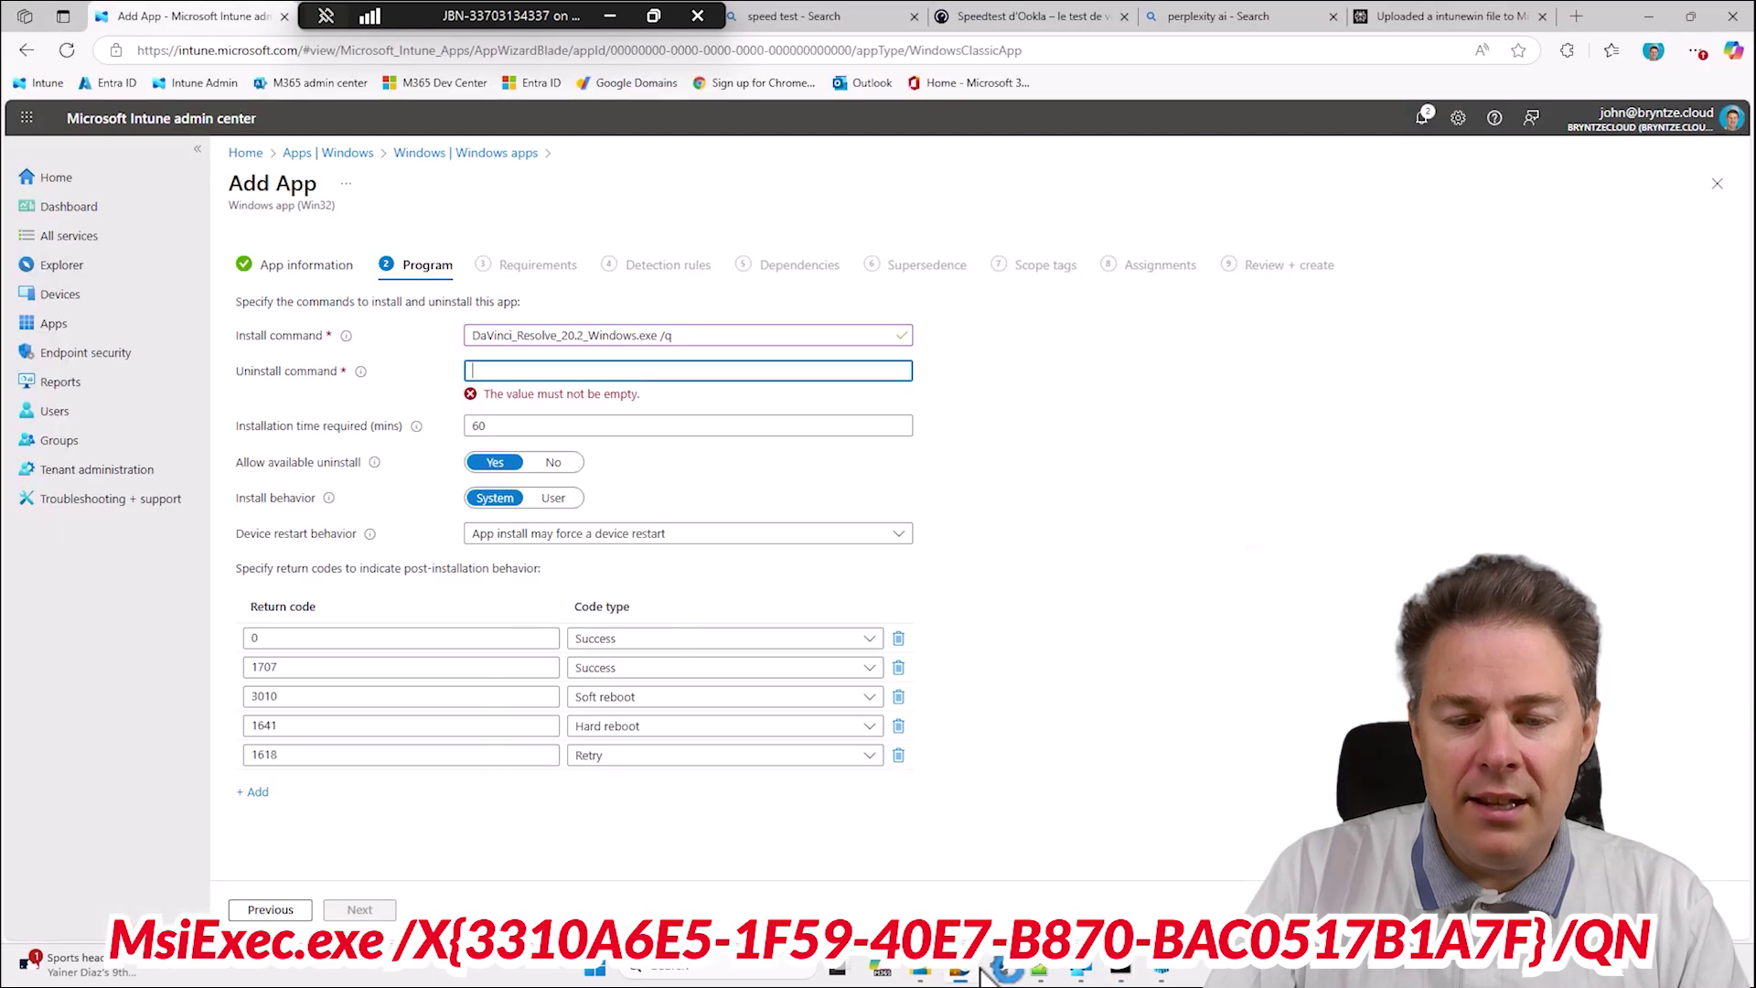
Confirm DaVinci Resolve is absent from the 68 installed apps, then return to Registry Editor.
{"action": "left_click", "coordinate": [1009, 974]}
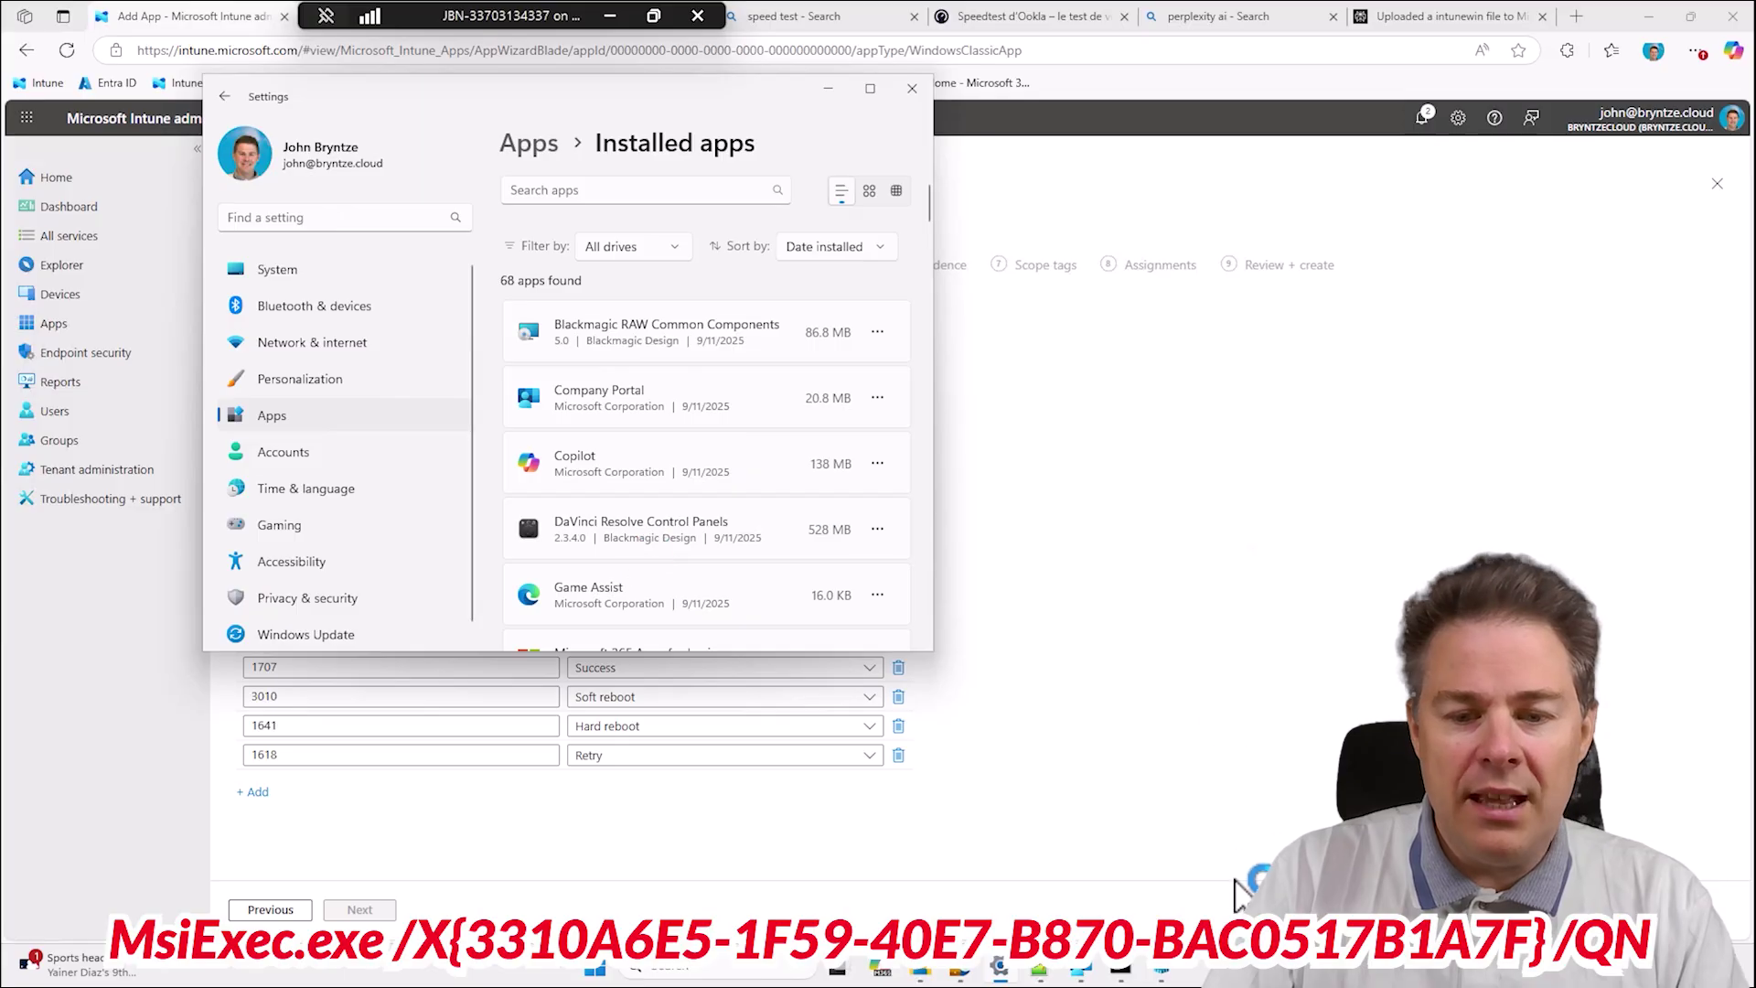
{"action": "left_click", "coordinate": [1180, 973]}
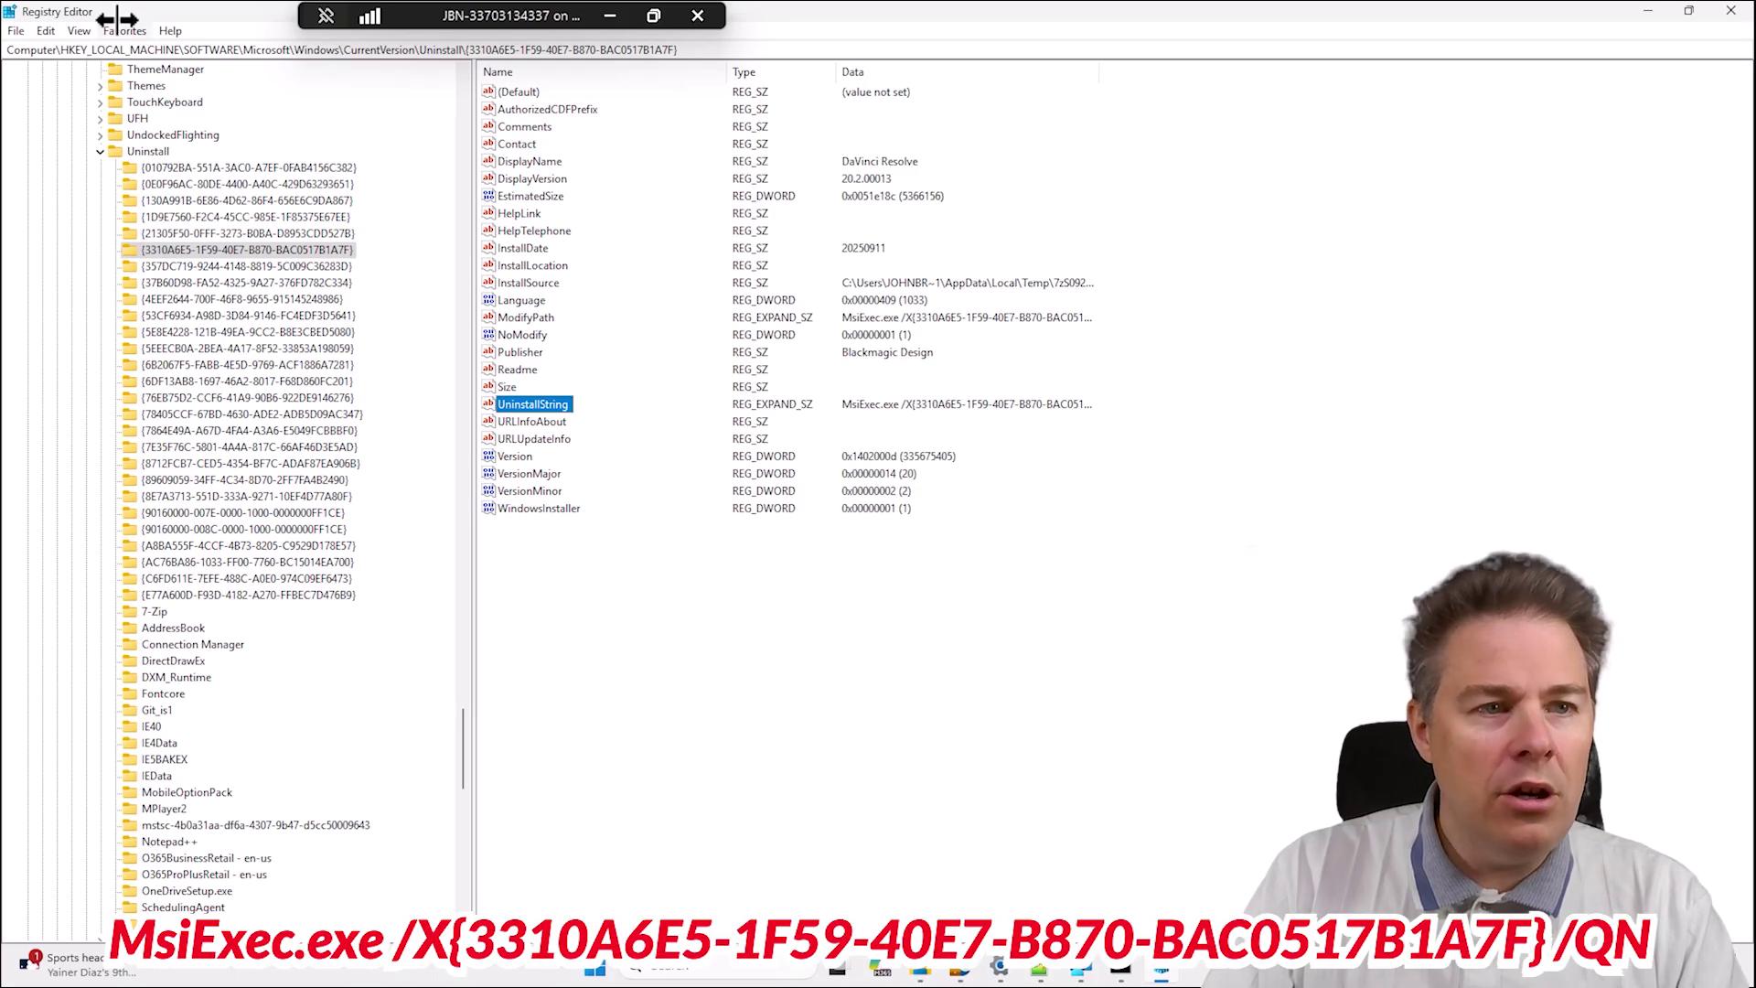
Refresh the registry Uninstall keys to confirm the {3310A6E5} DaVinci Resolve key is gone.
{"action": "left_click", "coordinate": [83, 30]}
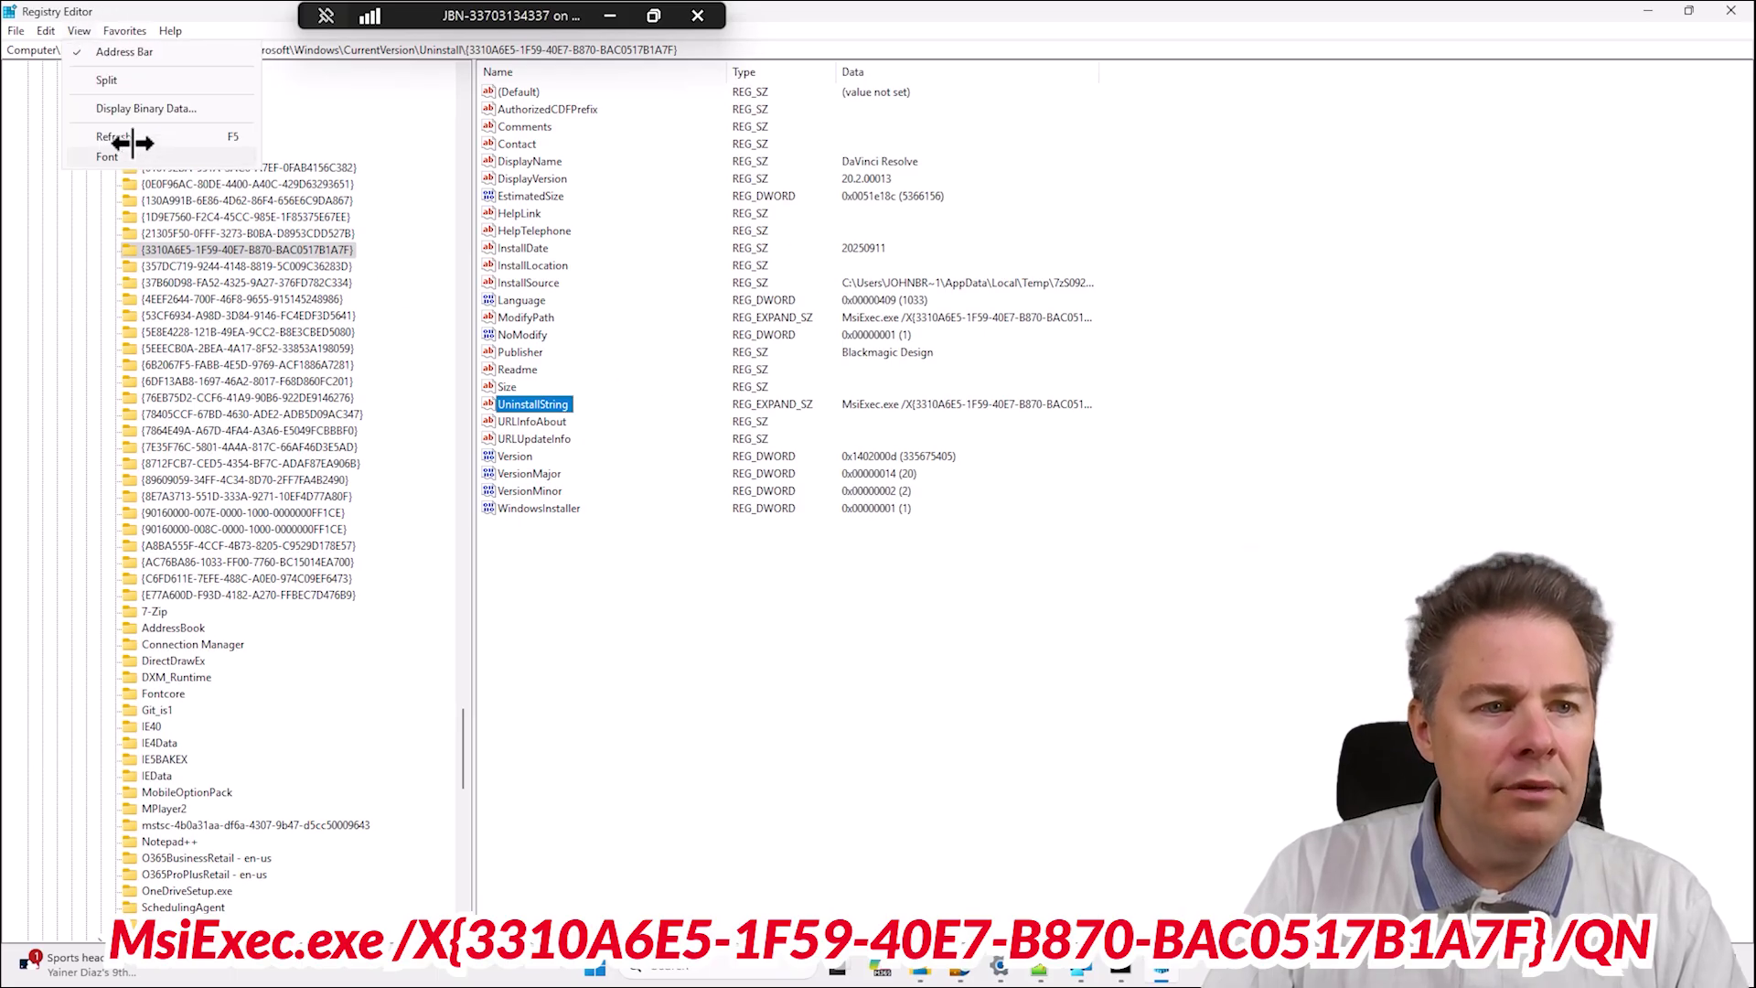
{"action": "left_click", "coordinate": [124, 136]}
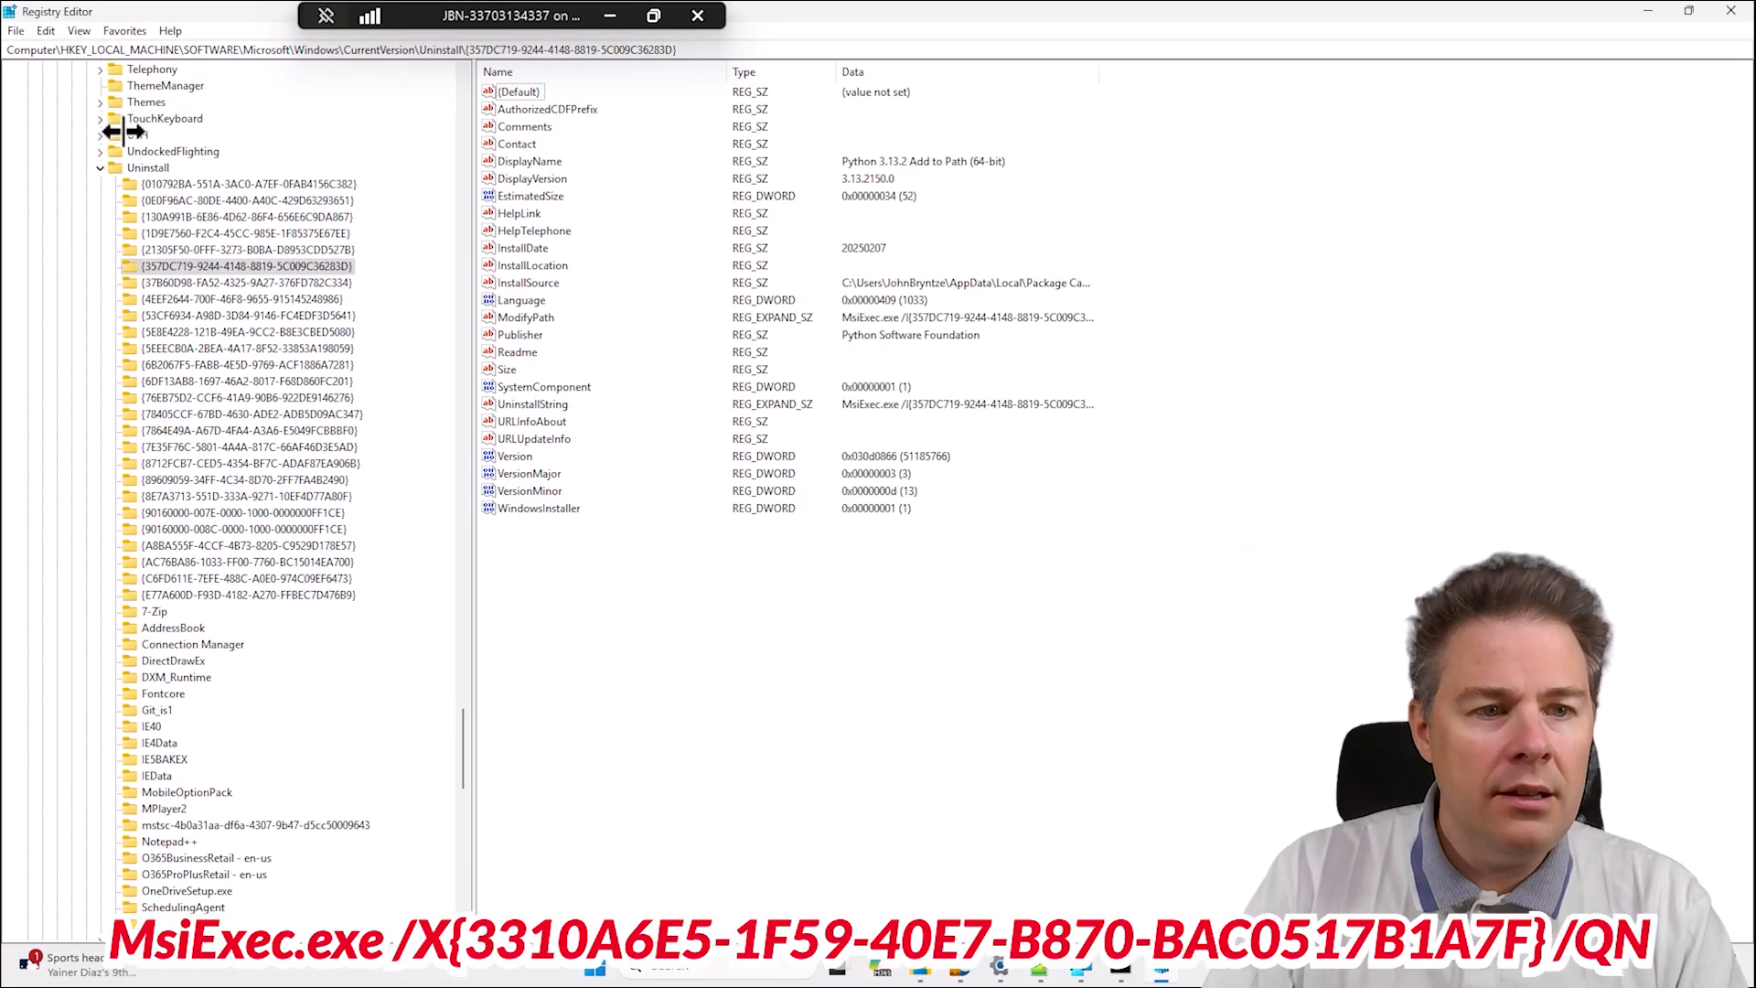
{"action": "left_click", "coordinate": [263, 282]}
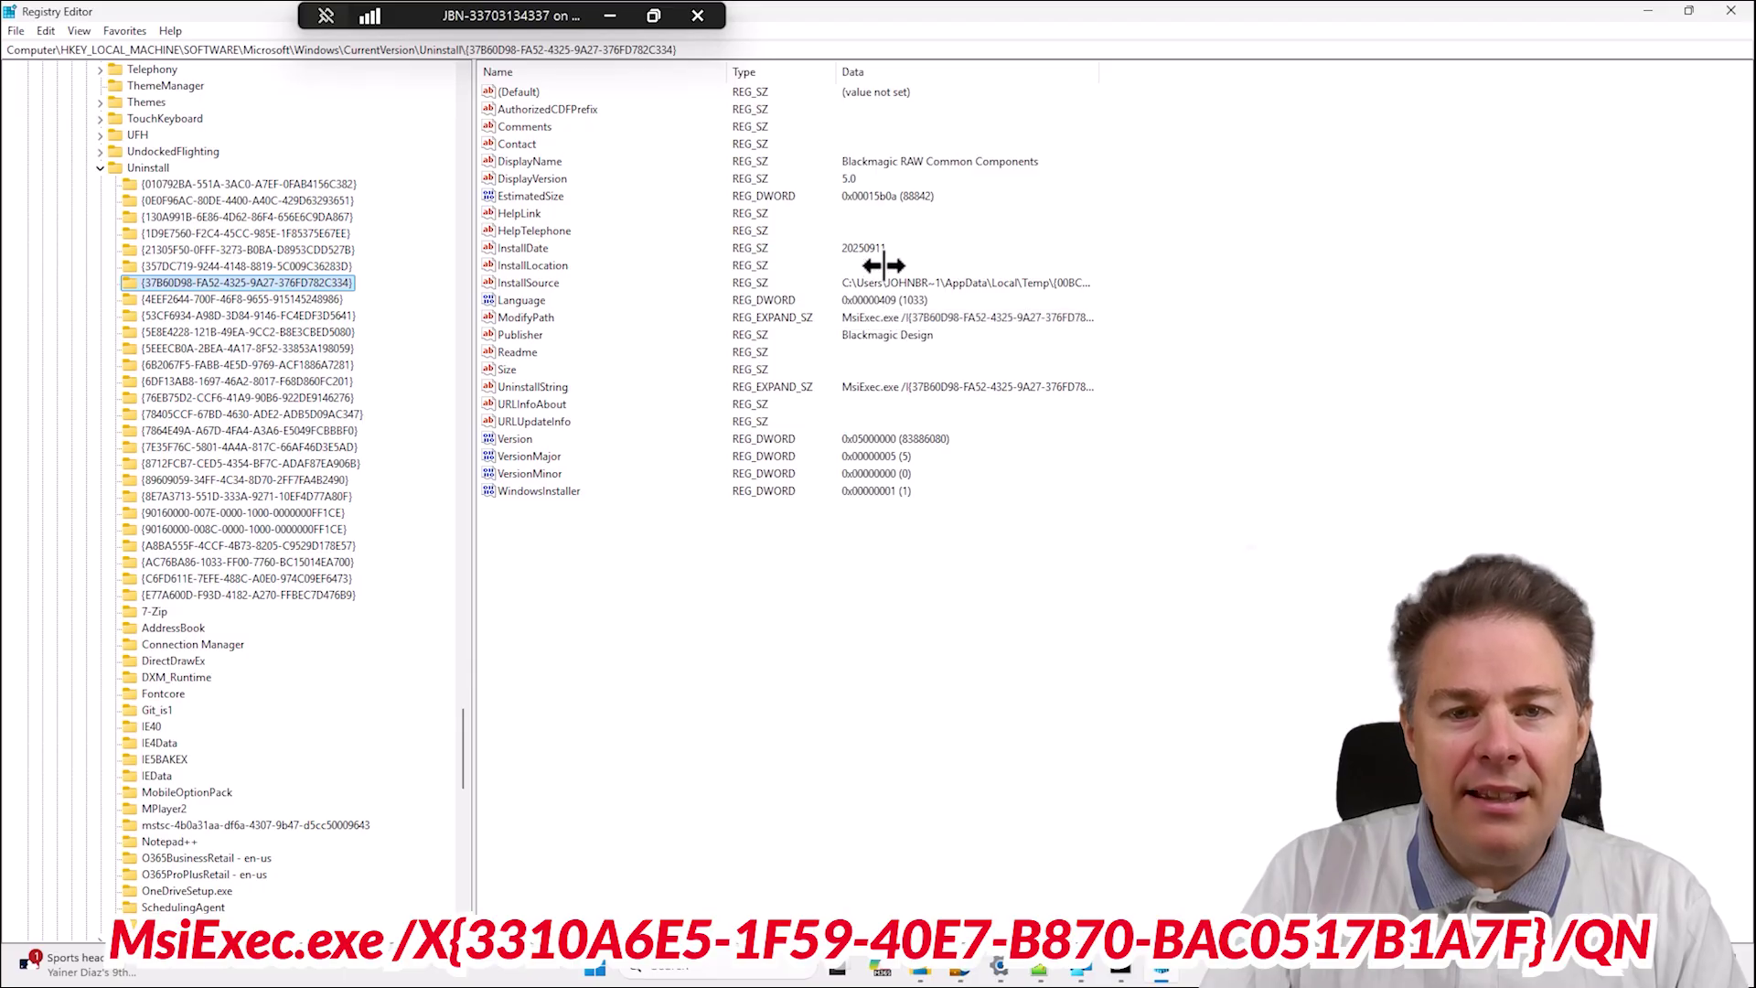
{"action": "left_click", "coordinate": [876, 167]}
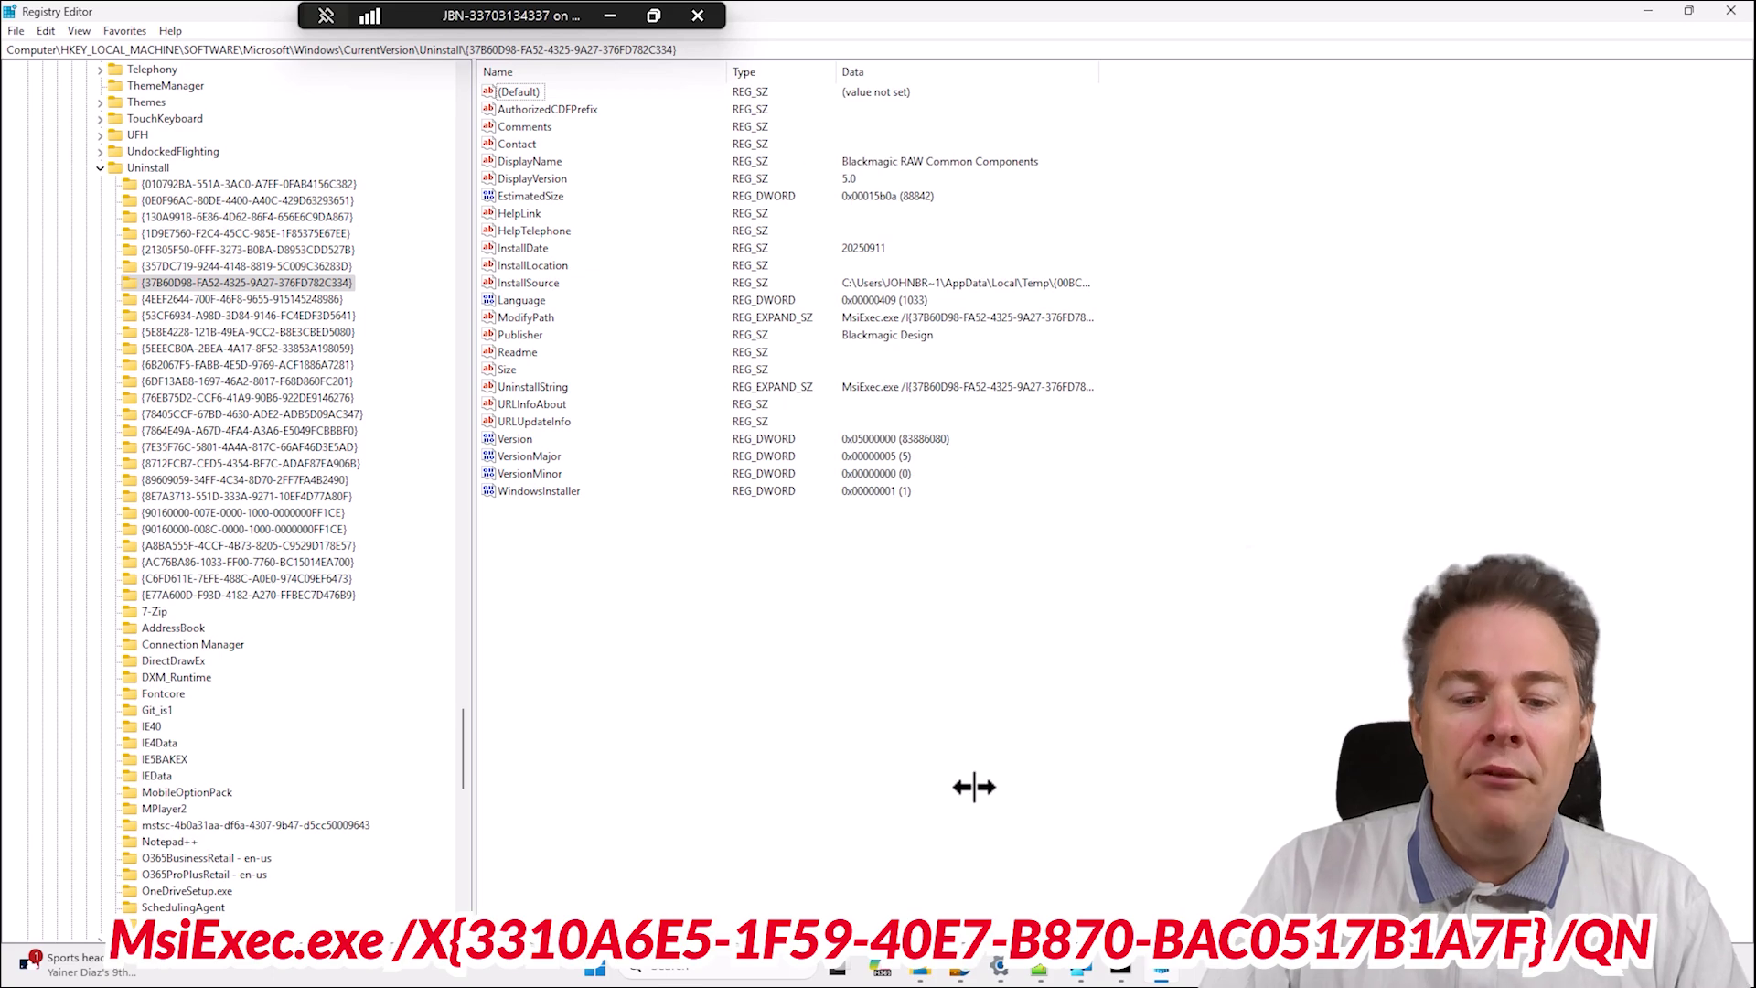
{"action": "left_click", "coordinate": [960, 864]}
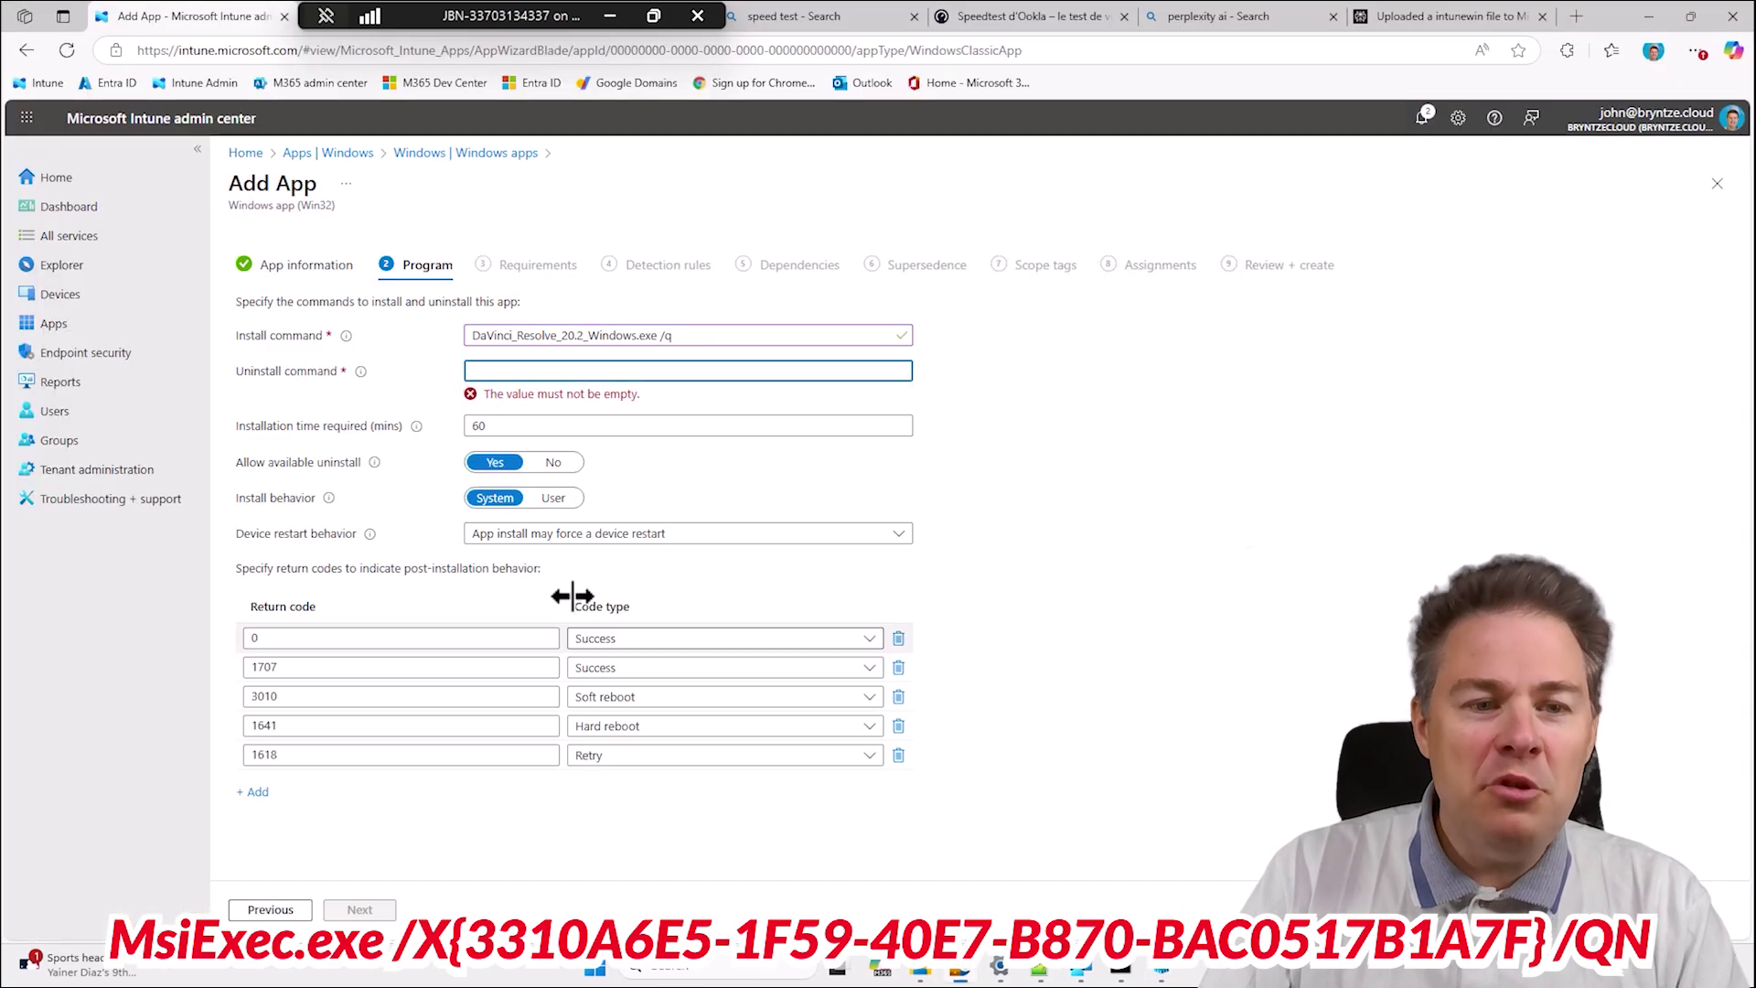
Enter uninstall command MsiExec.exe /X{3310A6E5-1F59-40E7-B870-BAC0517B1A7F} /QN and clear the 60-minute install time.
{"action": "left_click", "coordinate": [497, 372]}
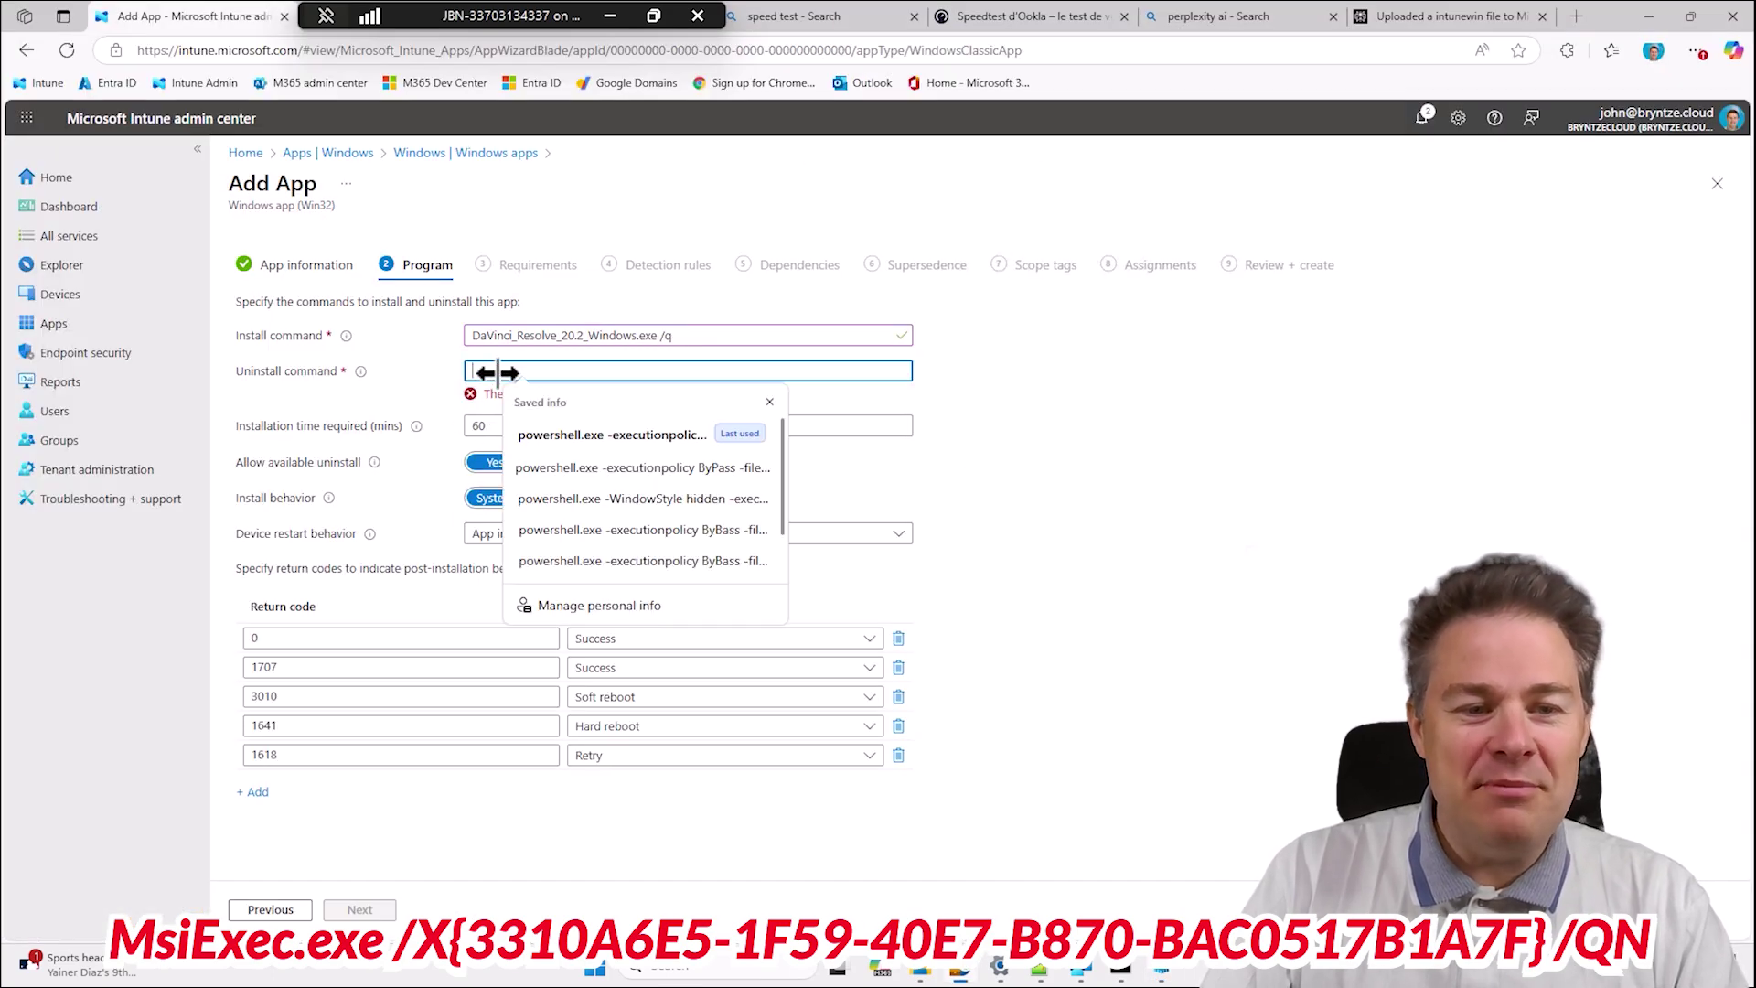
{"action": "key", "text": "ctrl+v"}
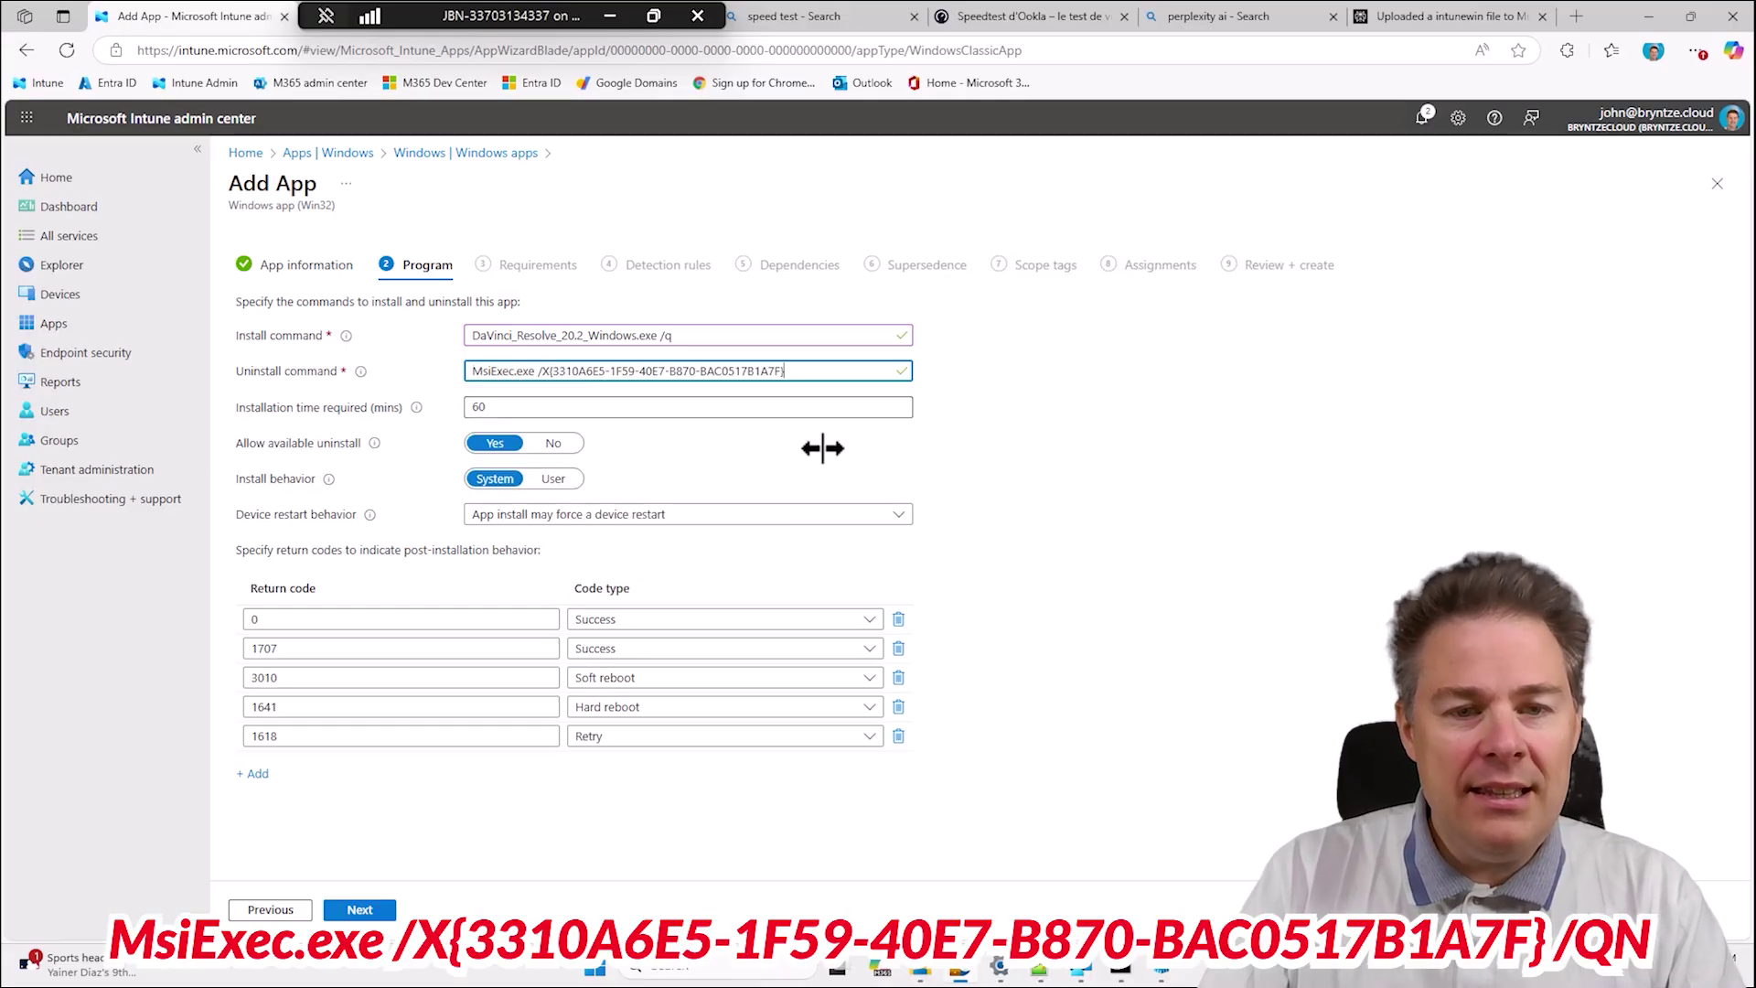
{"action": "type", "text": "/QN"}
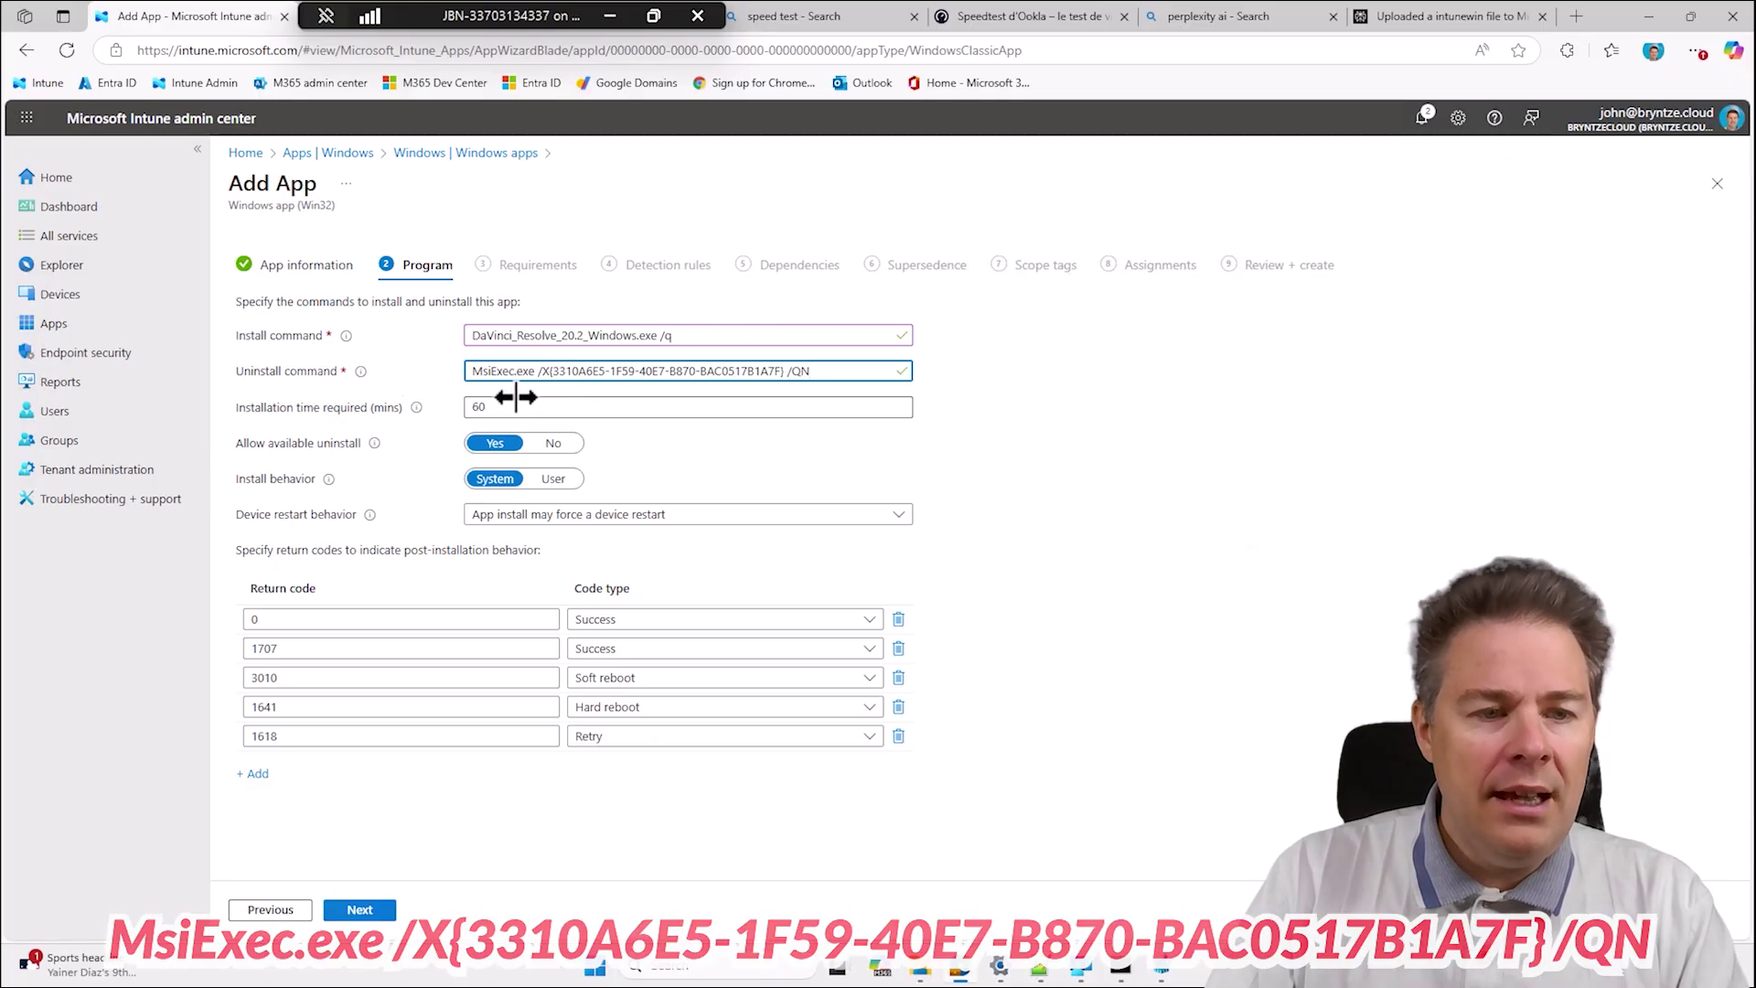
{"action": "left_click_drag", "start_coordinate": [507, 403], "coordinate": [447, 399]}
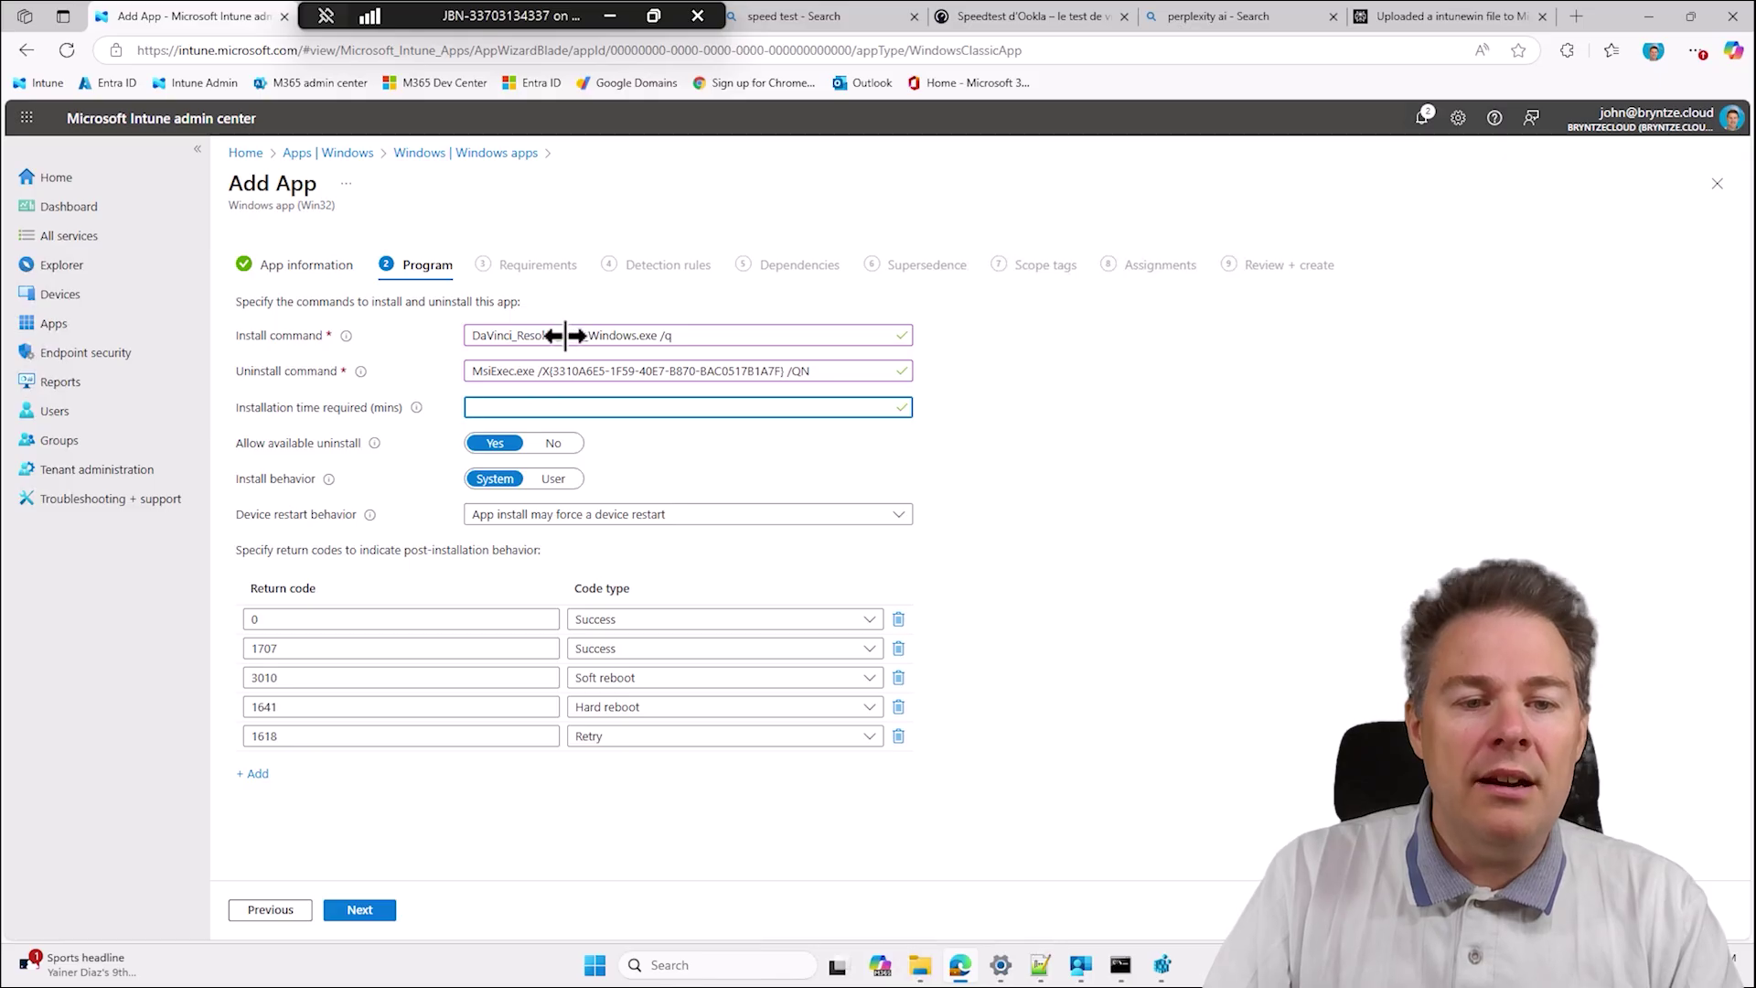
{"action": "left_click", "coordinate": [506, 409]}
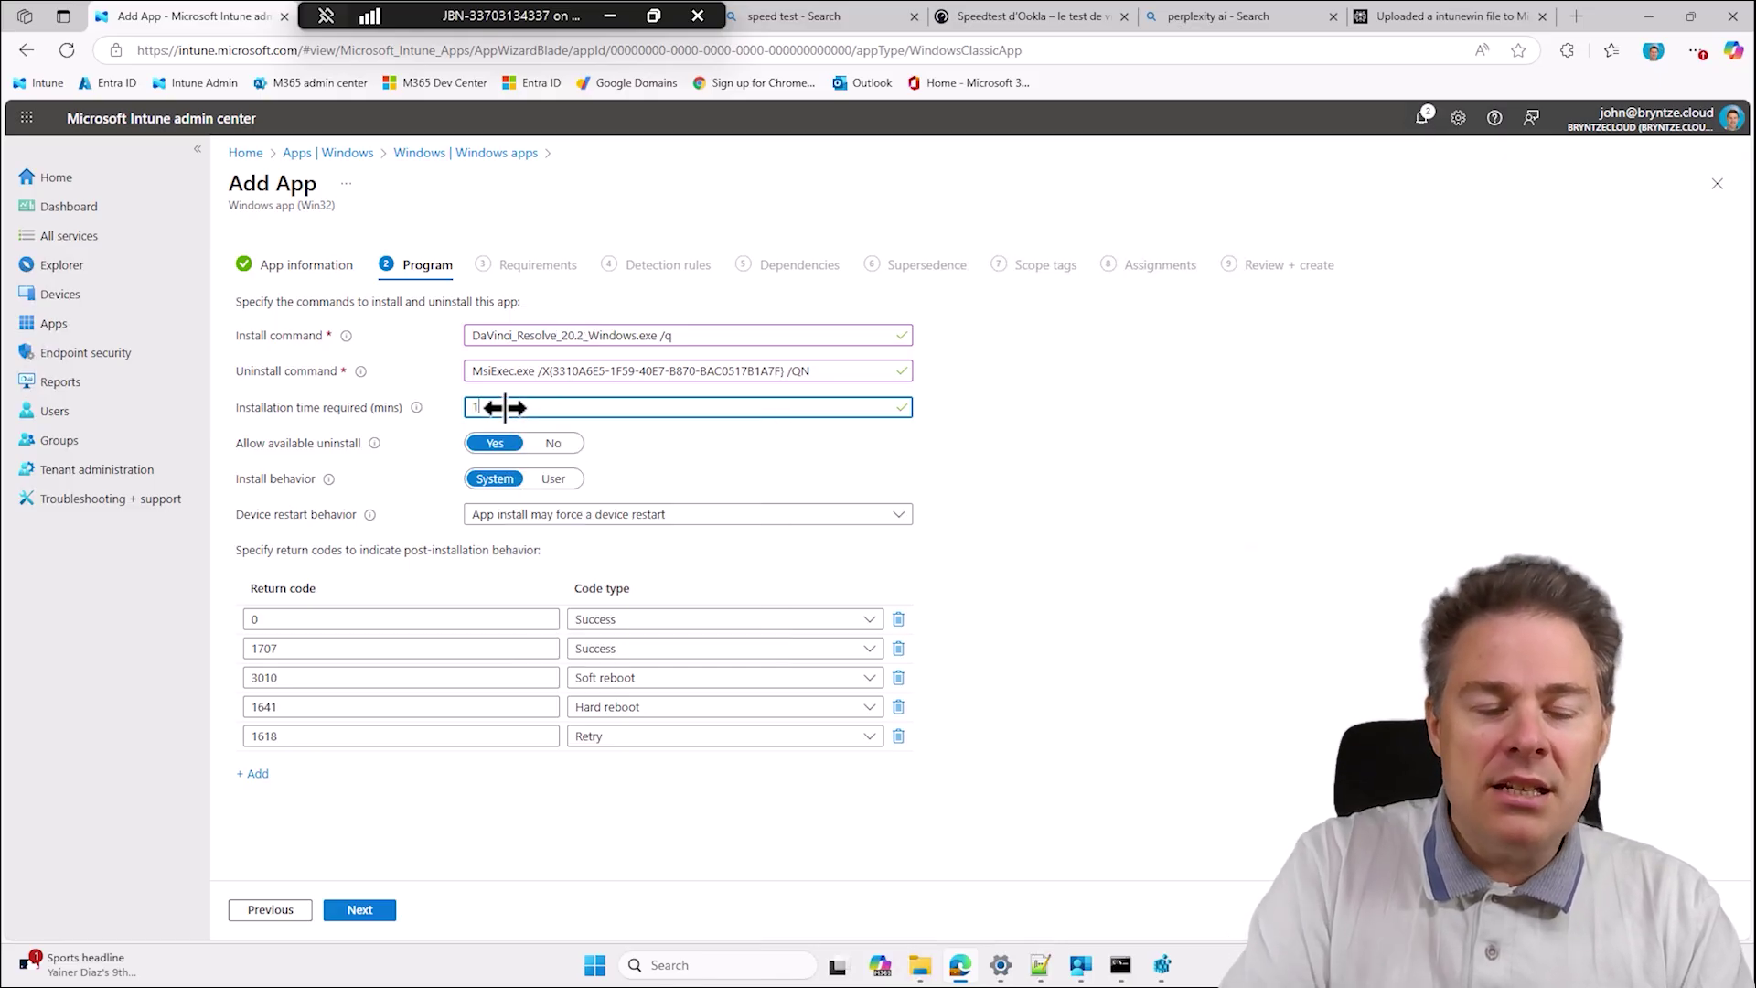
Set installation time to 120 minutes and device restart behavior to No specific action.
{"action": "type", "text": "120"}
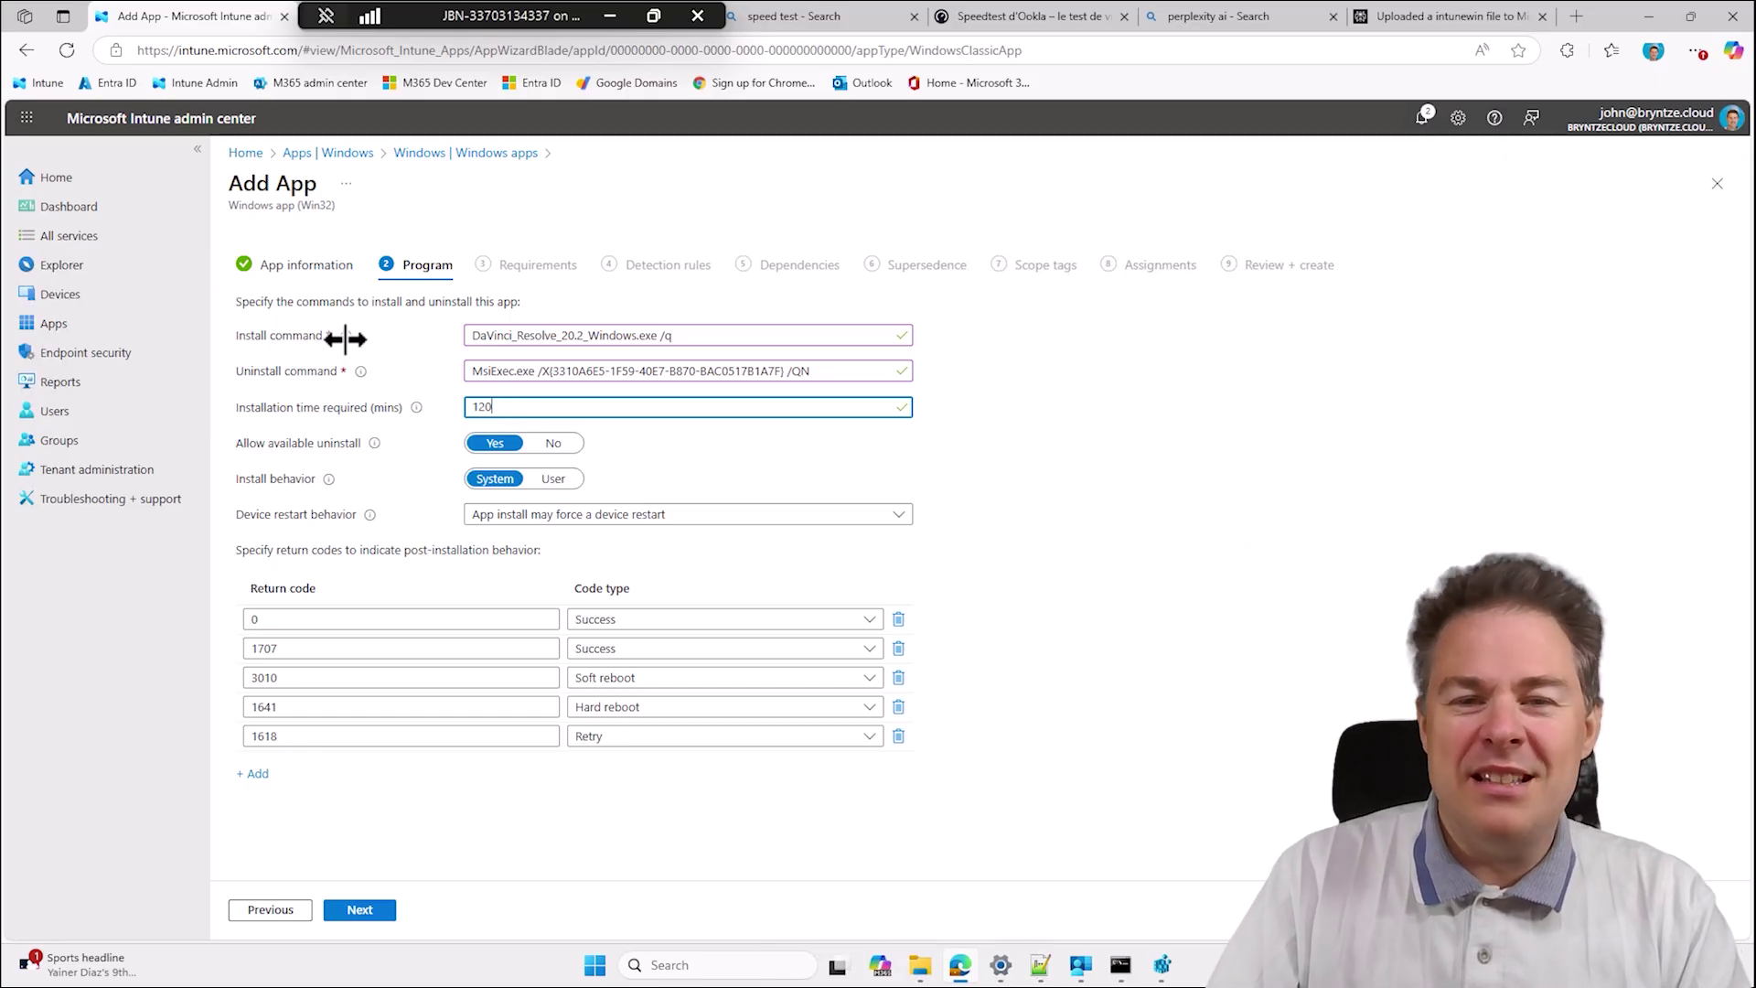
{"action": "left_click", "coordinate": [1036, 404]}
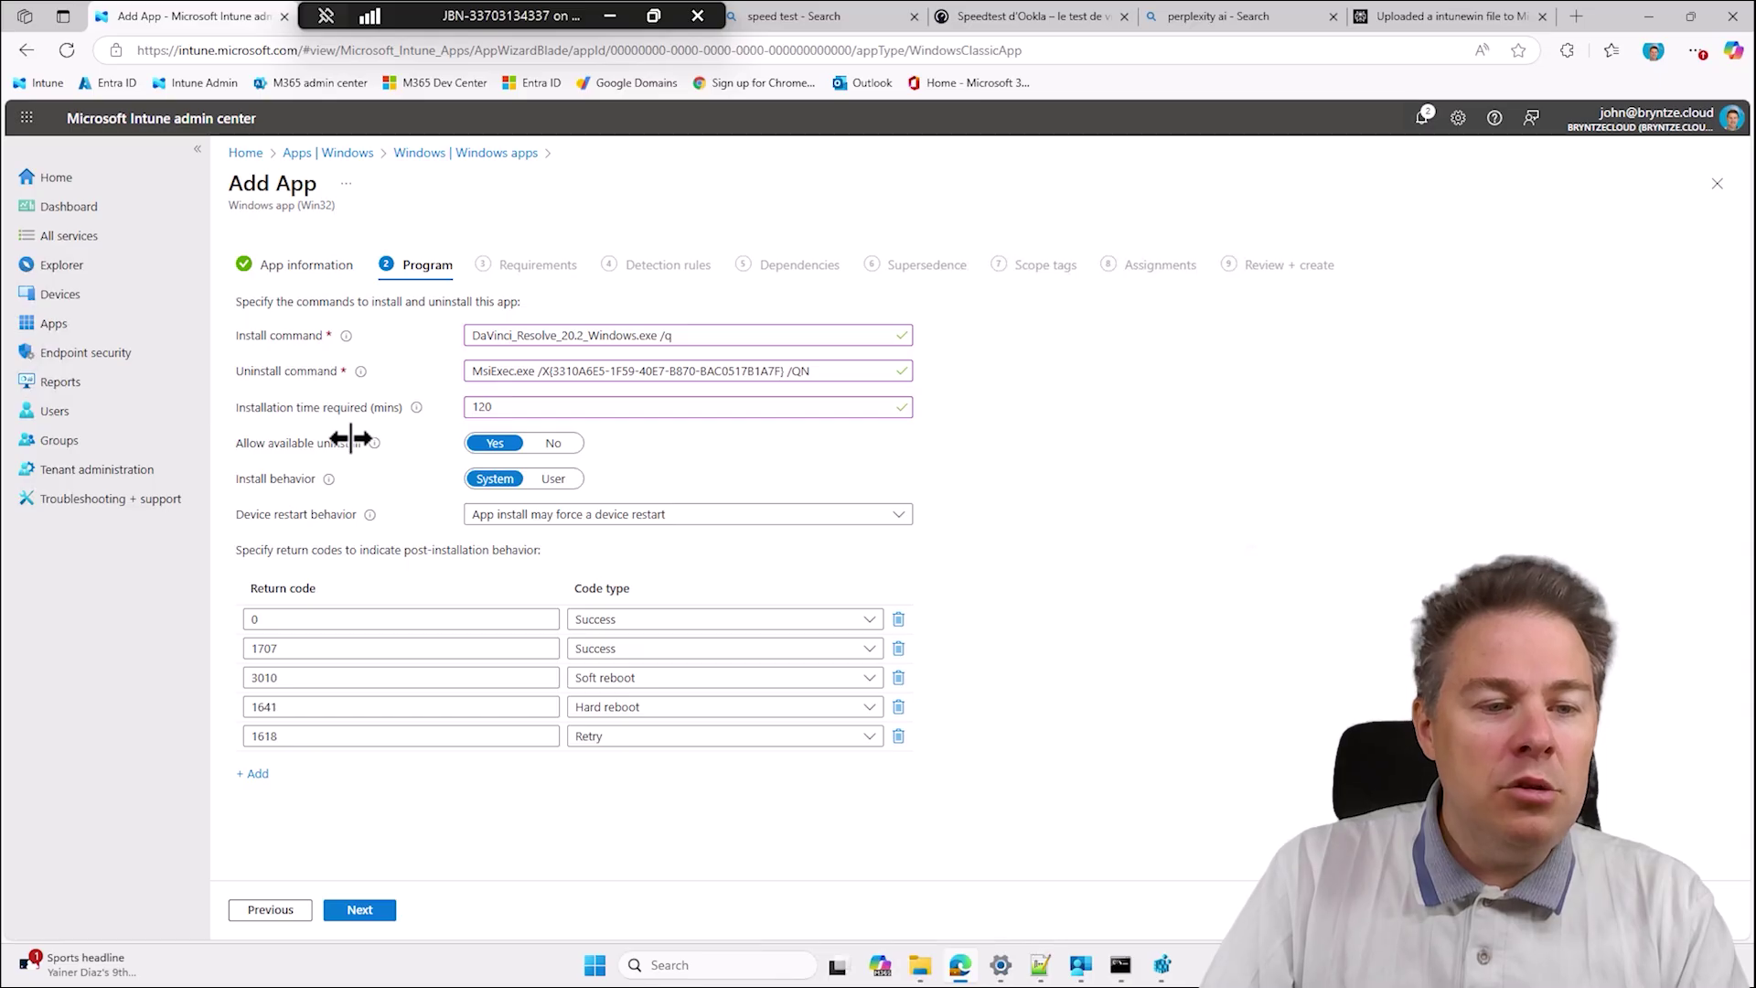
{"action": "left_click_drag", "start_coordinate": [820, 373], "coordinate": [453, 368]}
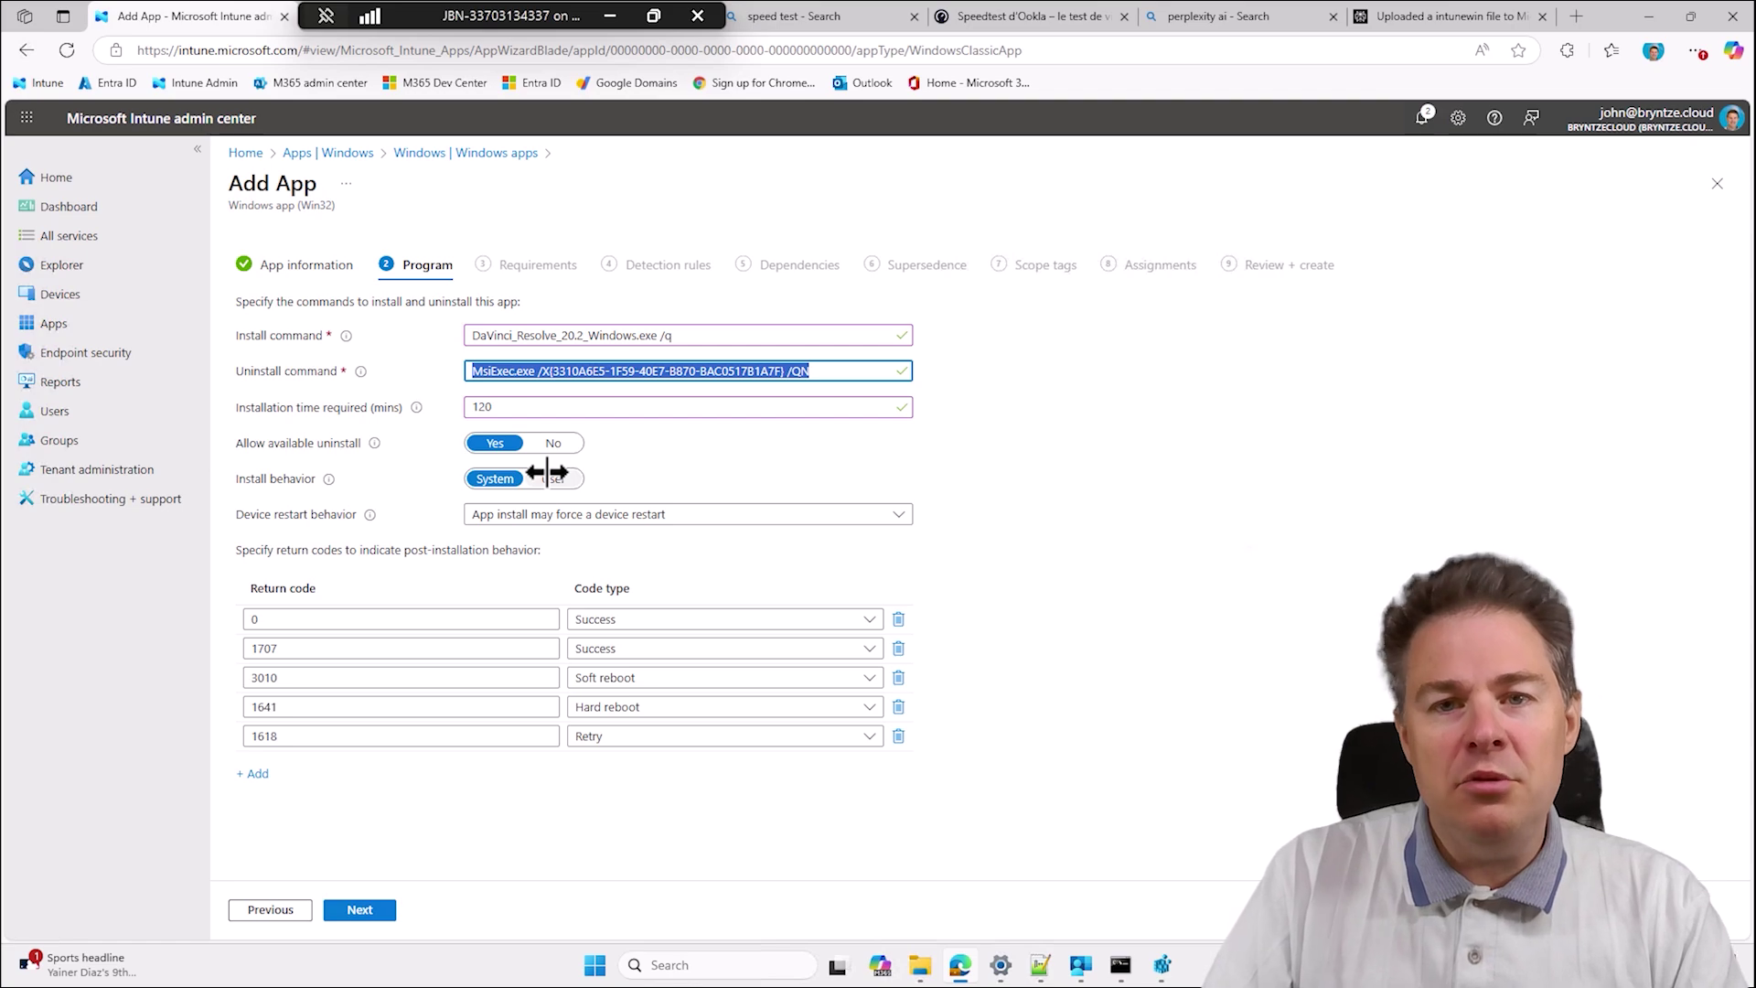
{"action": "left_click", "coordinate": [579, 516]}
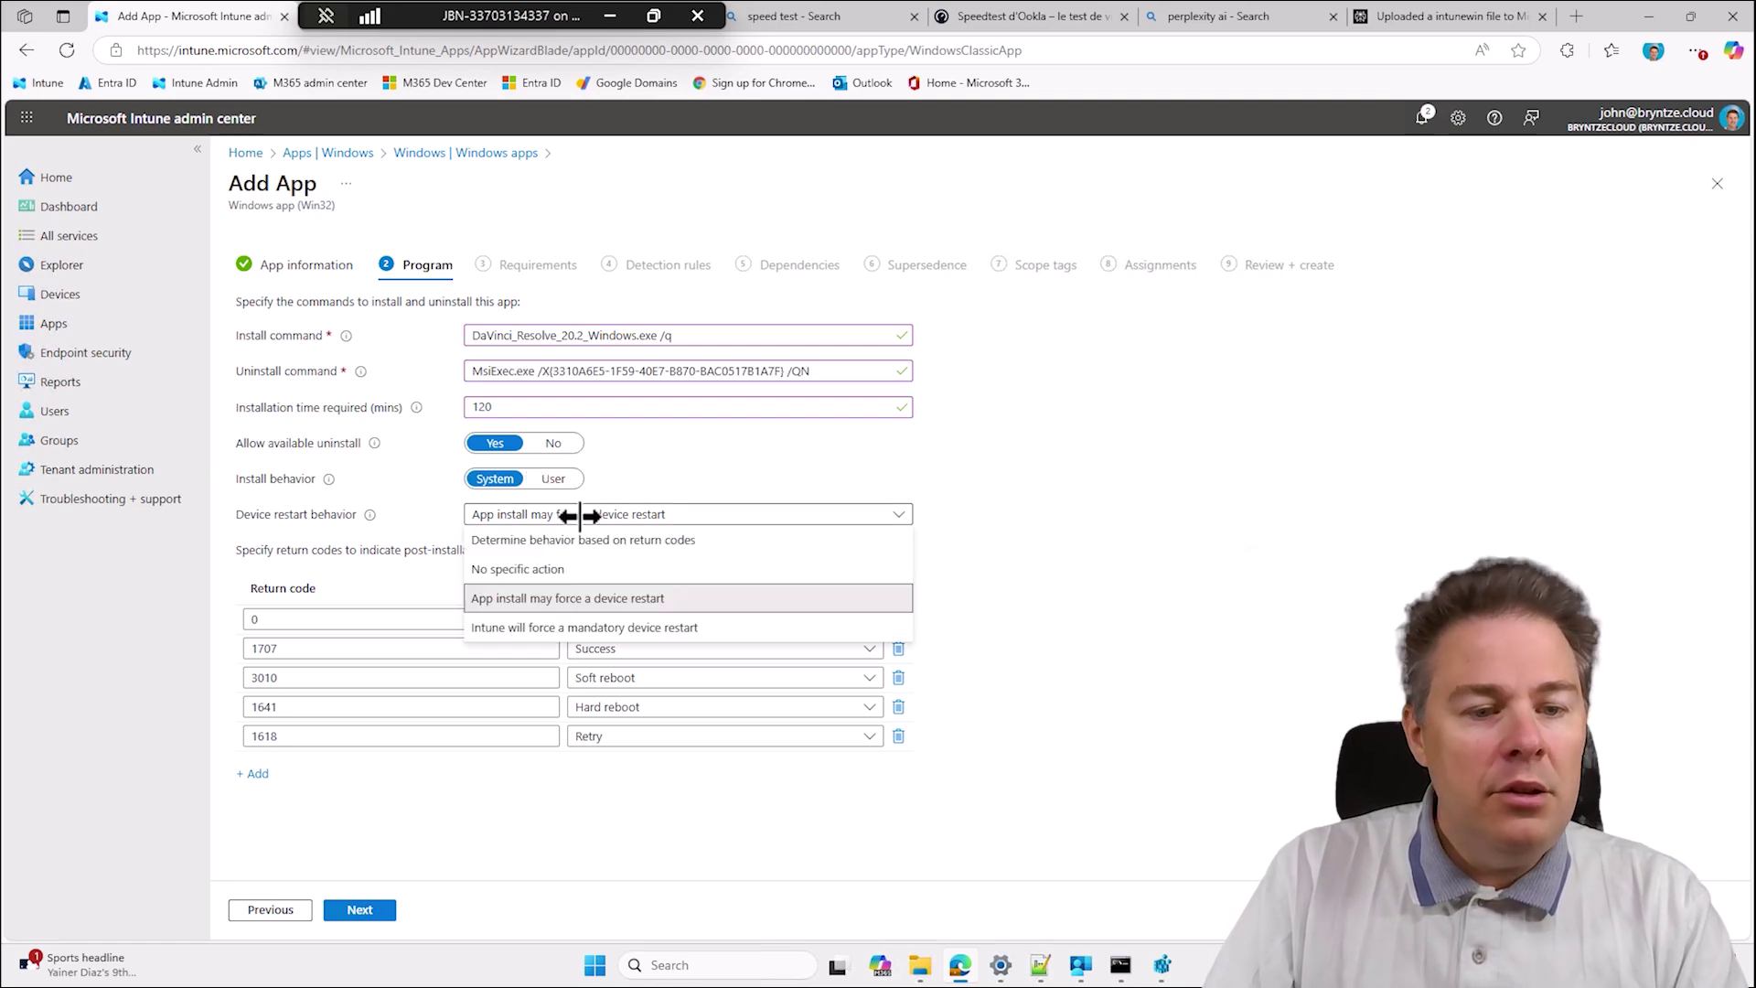
{"action": "left_click", "coordinate": [531, 570]}
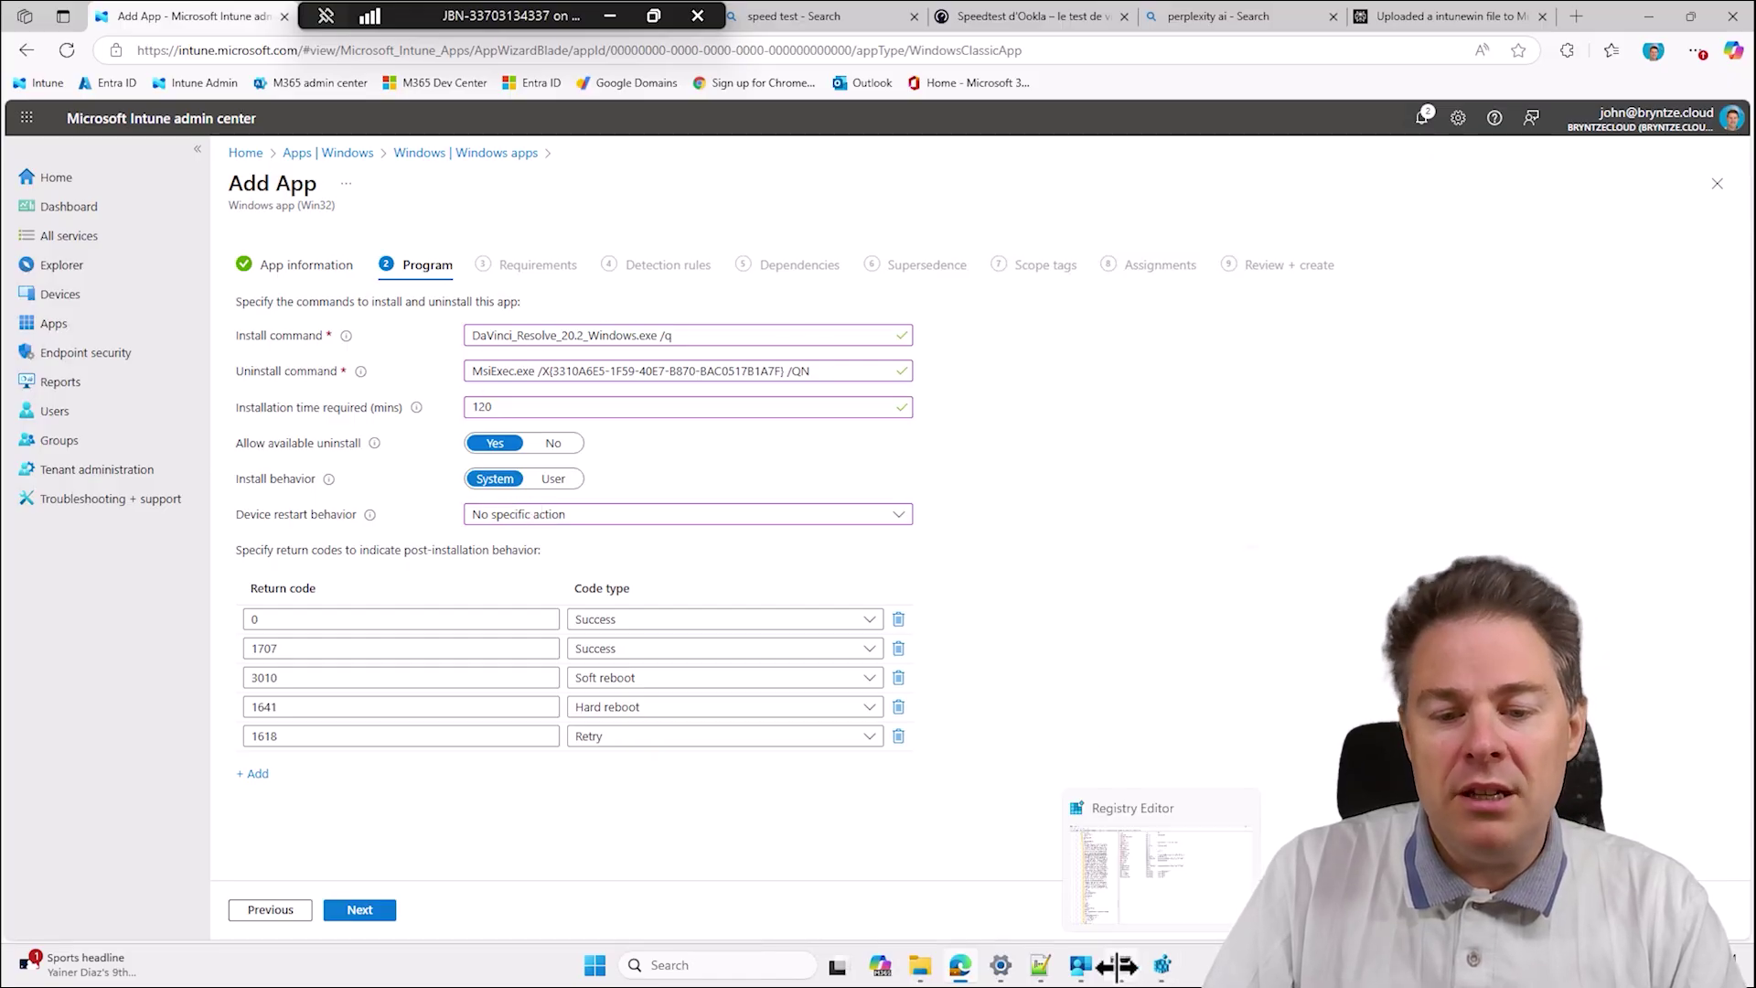
{"action": "mouse_move", "coordinate": [1117, 965]}
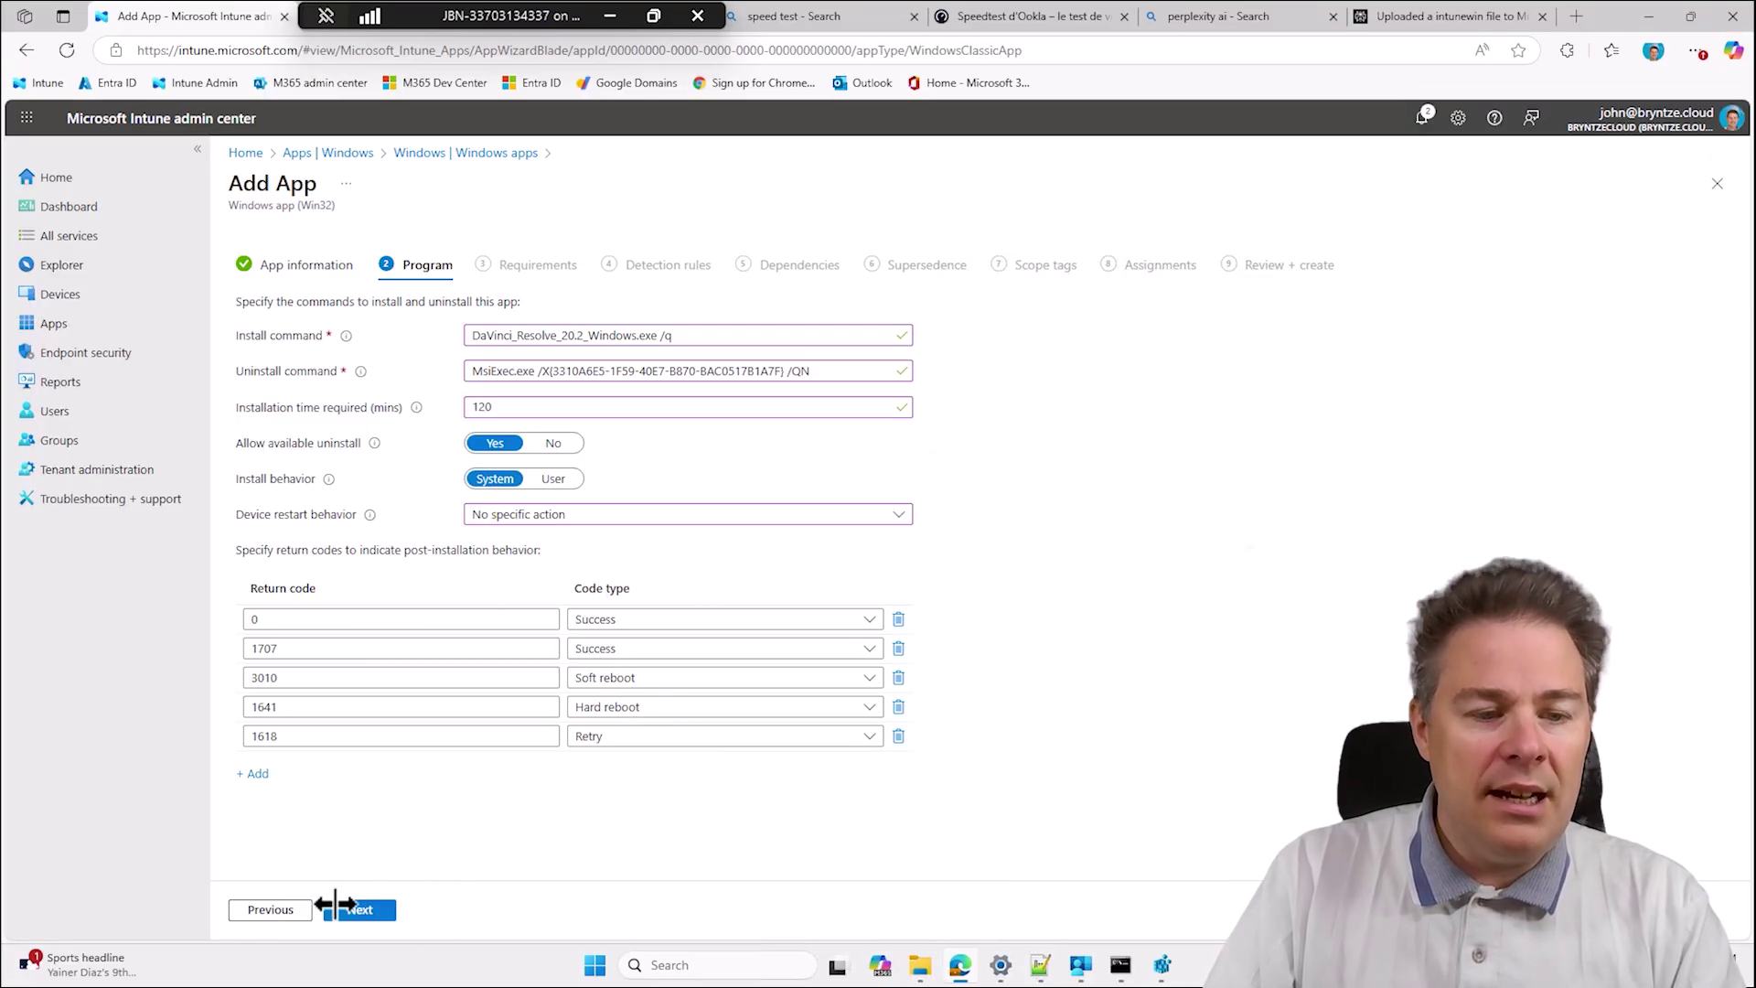
On the Requirements step, allow the app to install on all architectures.
{"action": "left_click", "coordinate": [369, 909]}
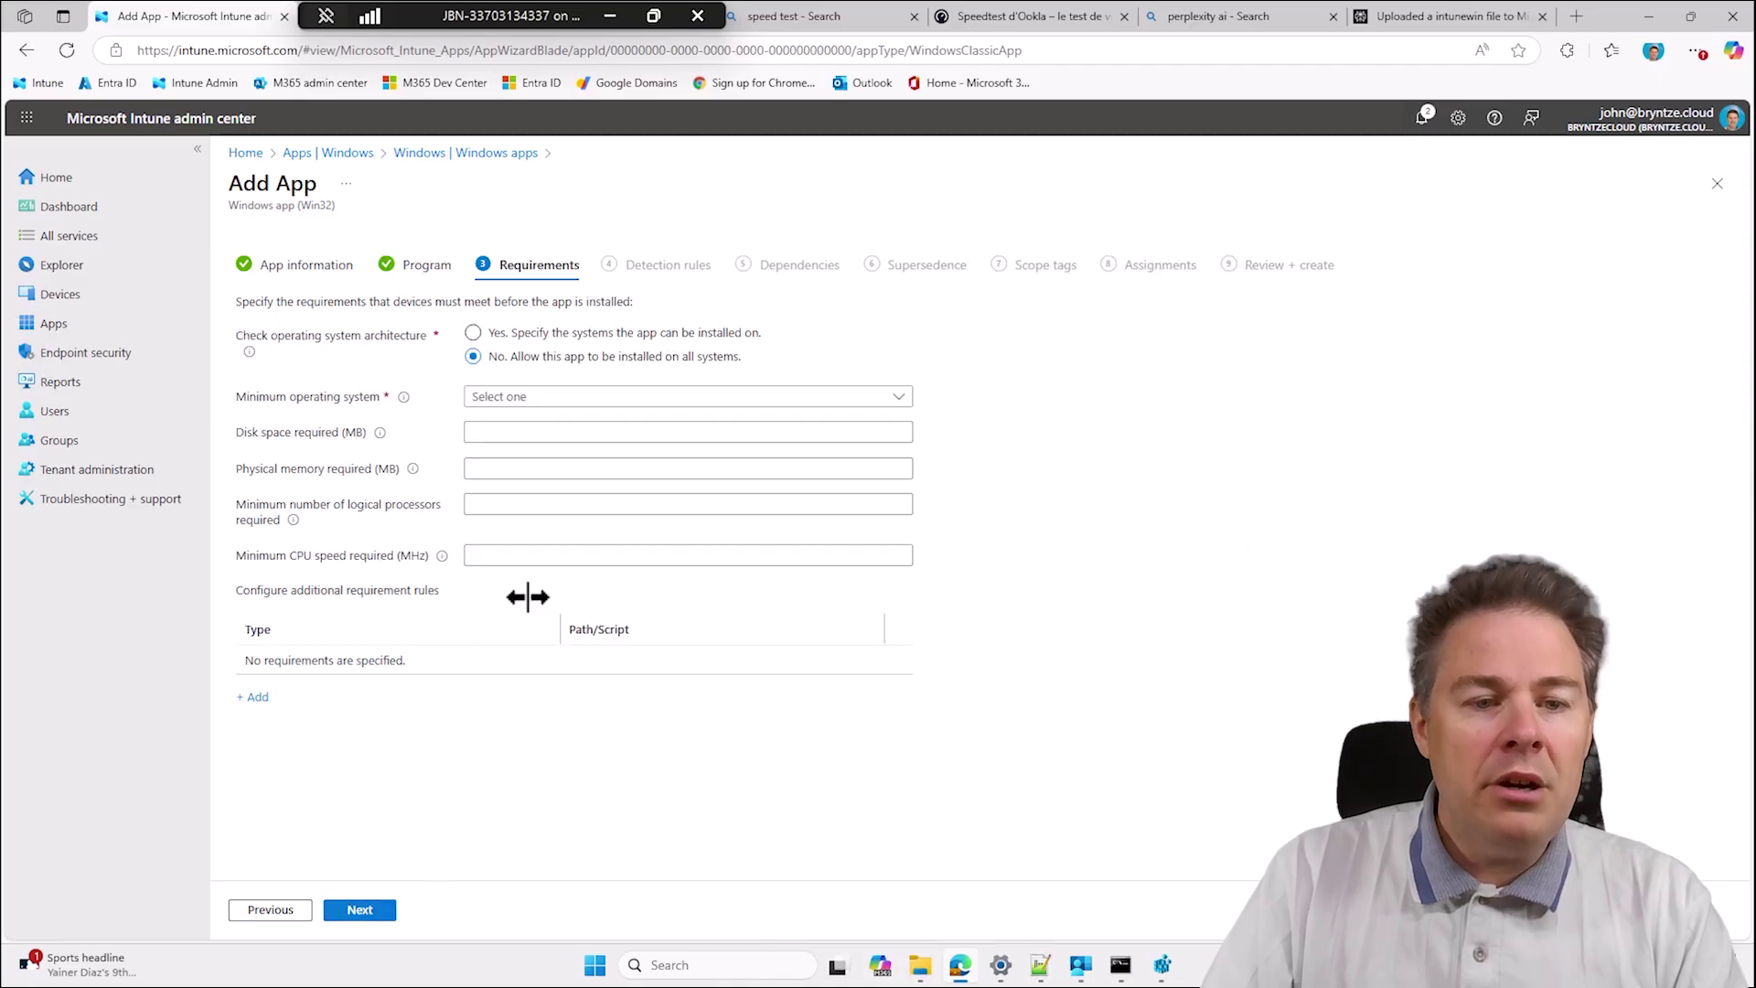
{"action": "left_click", "coordinate": [473, 332]}
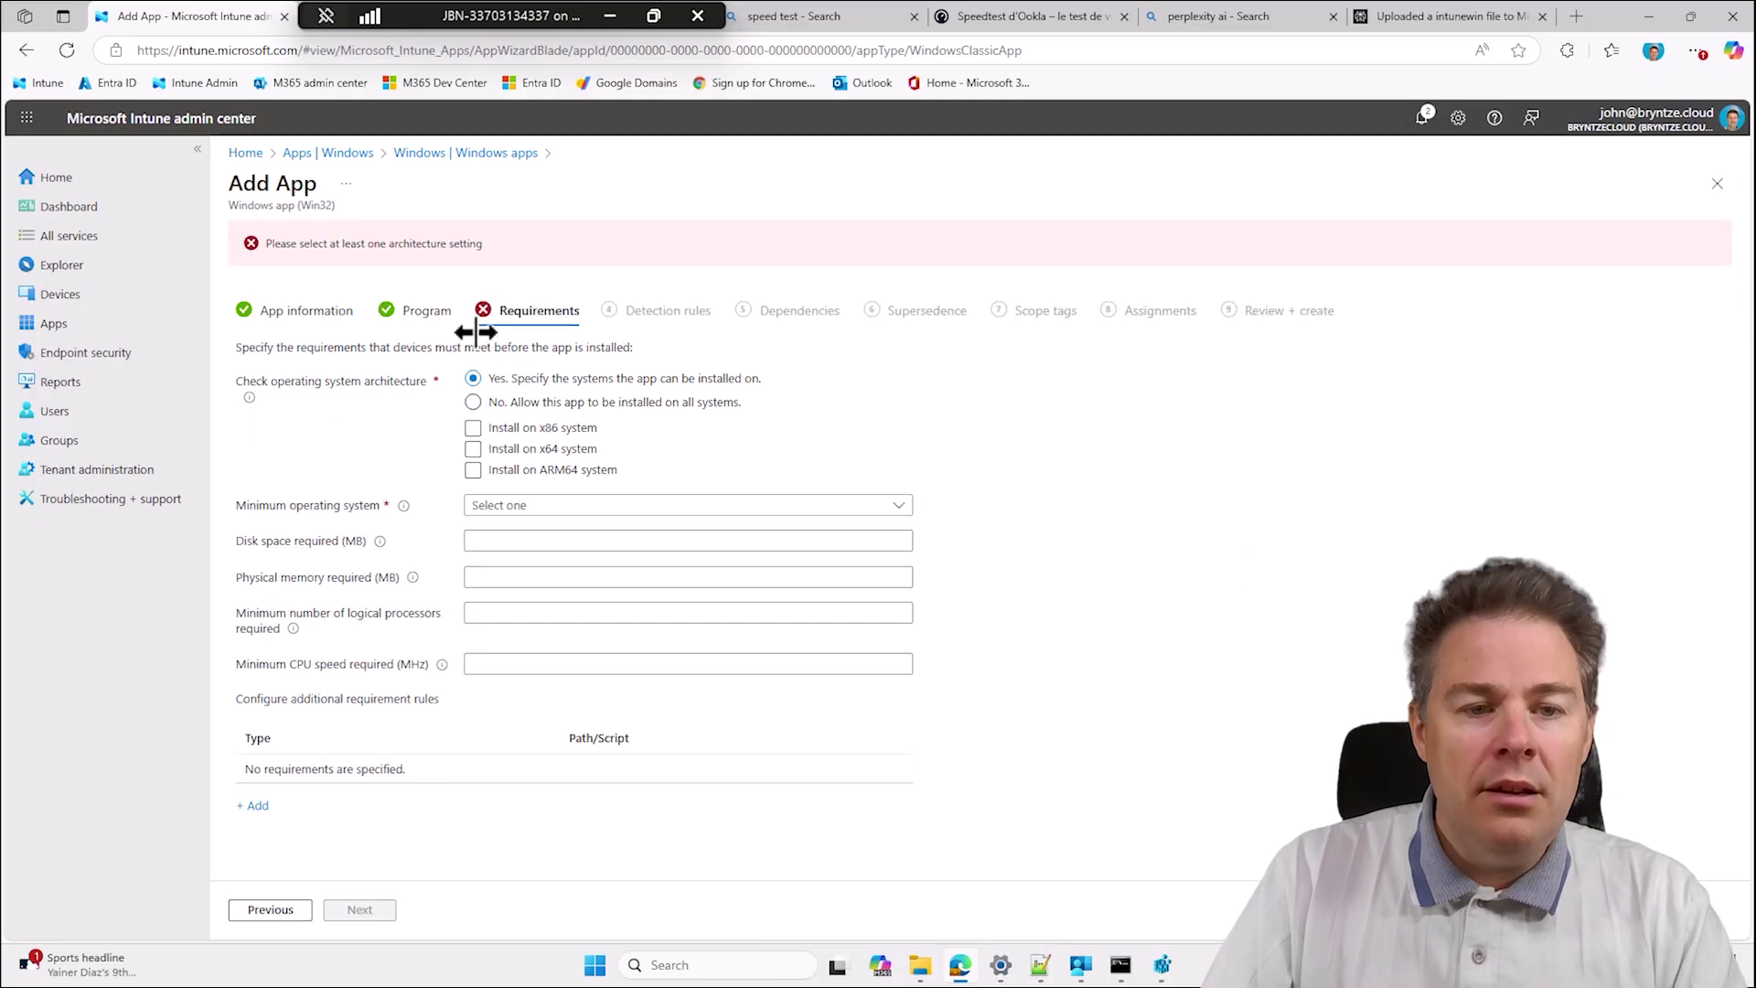
{"action": "left_click", "coordinate": [475, 448]}
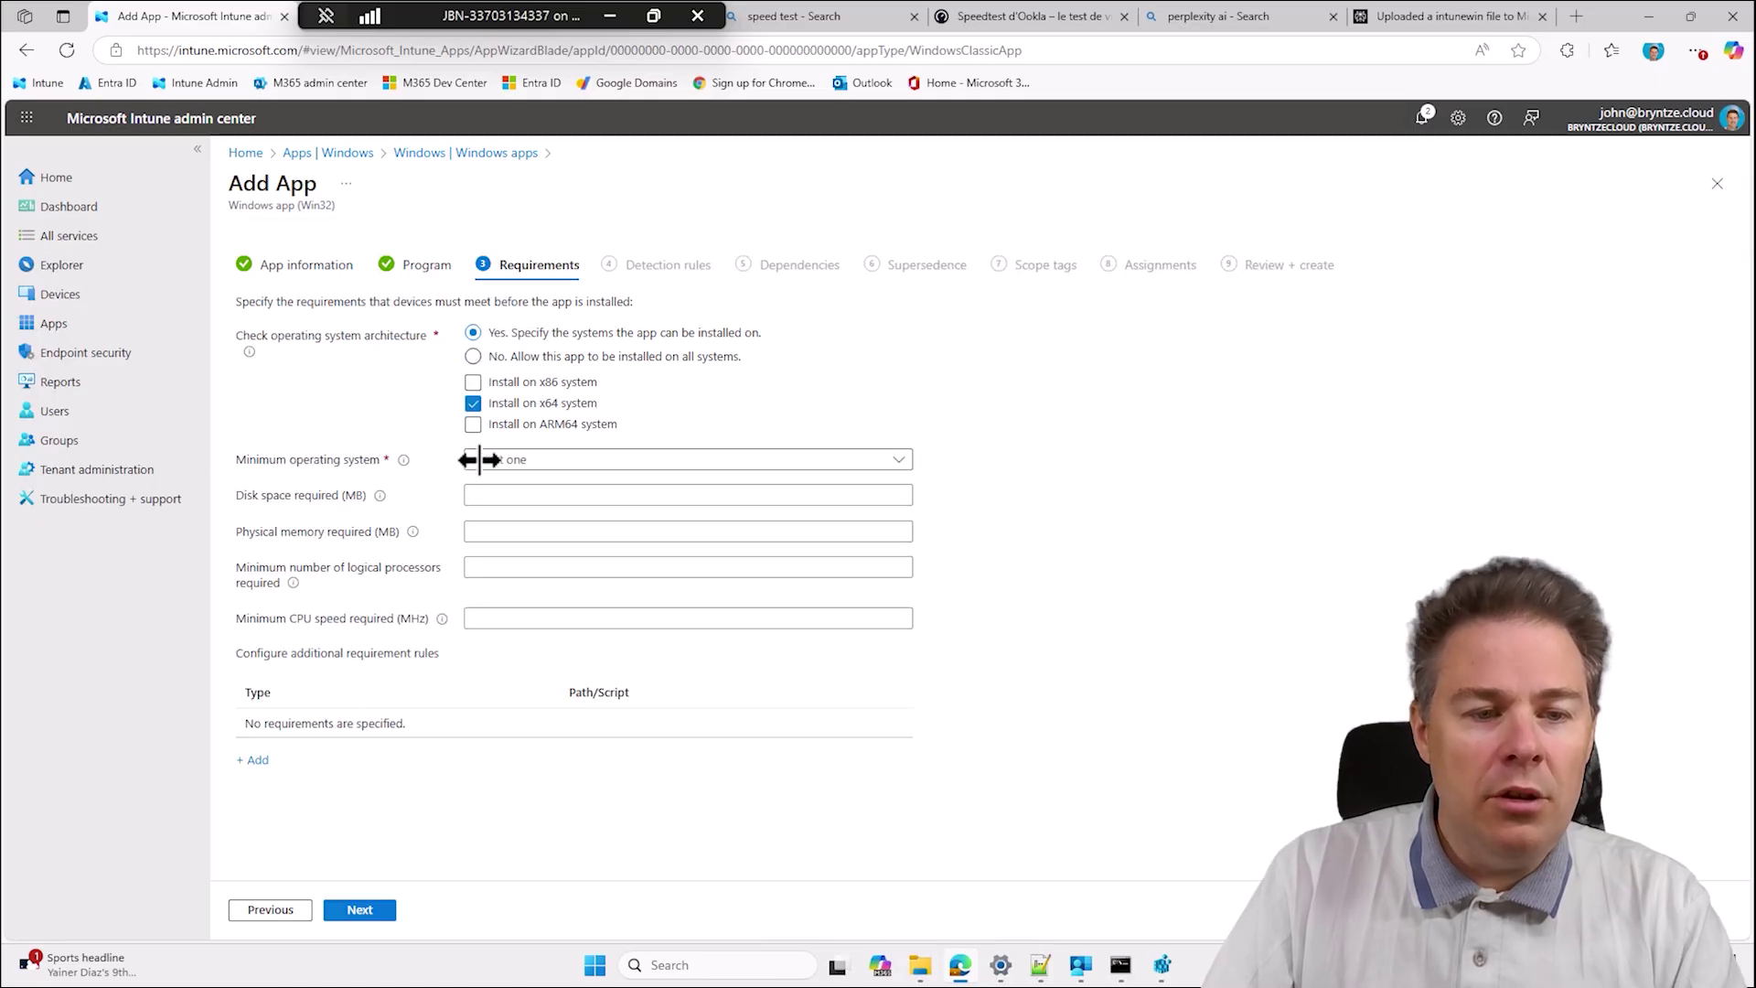
{"action": "left_click", "coordinate": [474, 425]}
{"action": "left_click", "coordinate": [474, 423]}
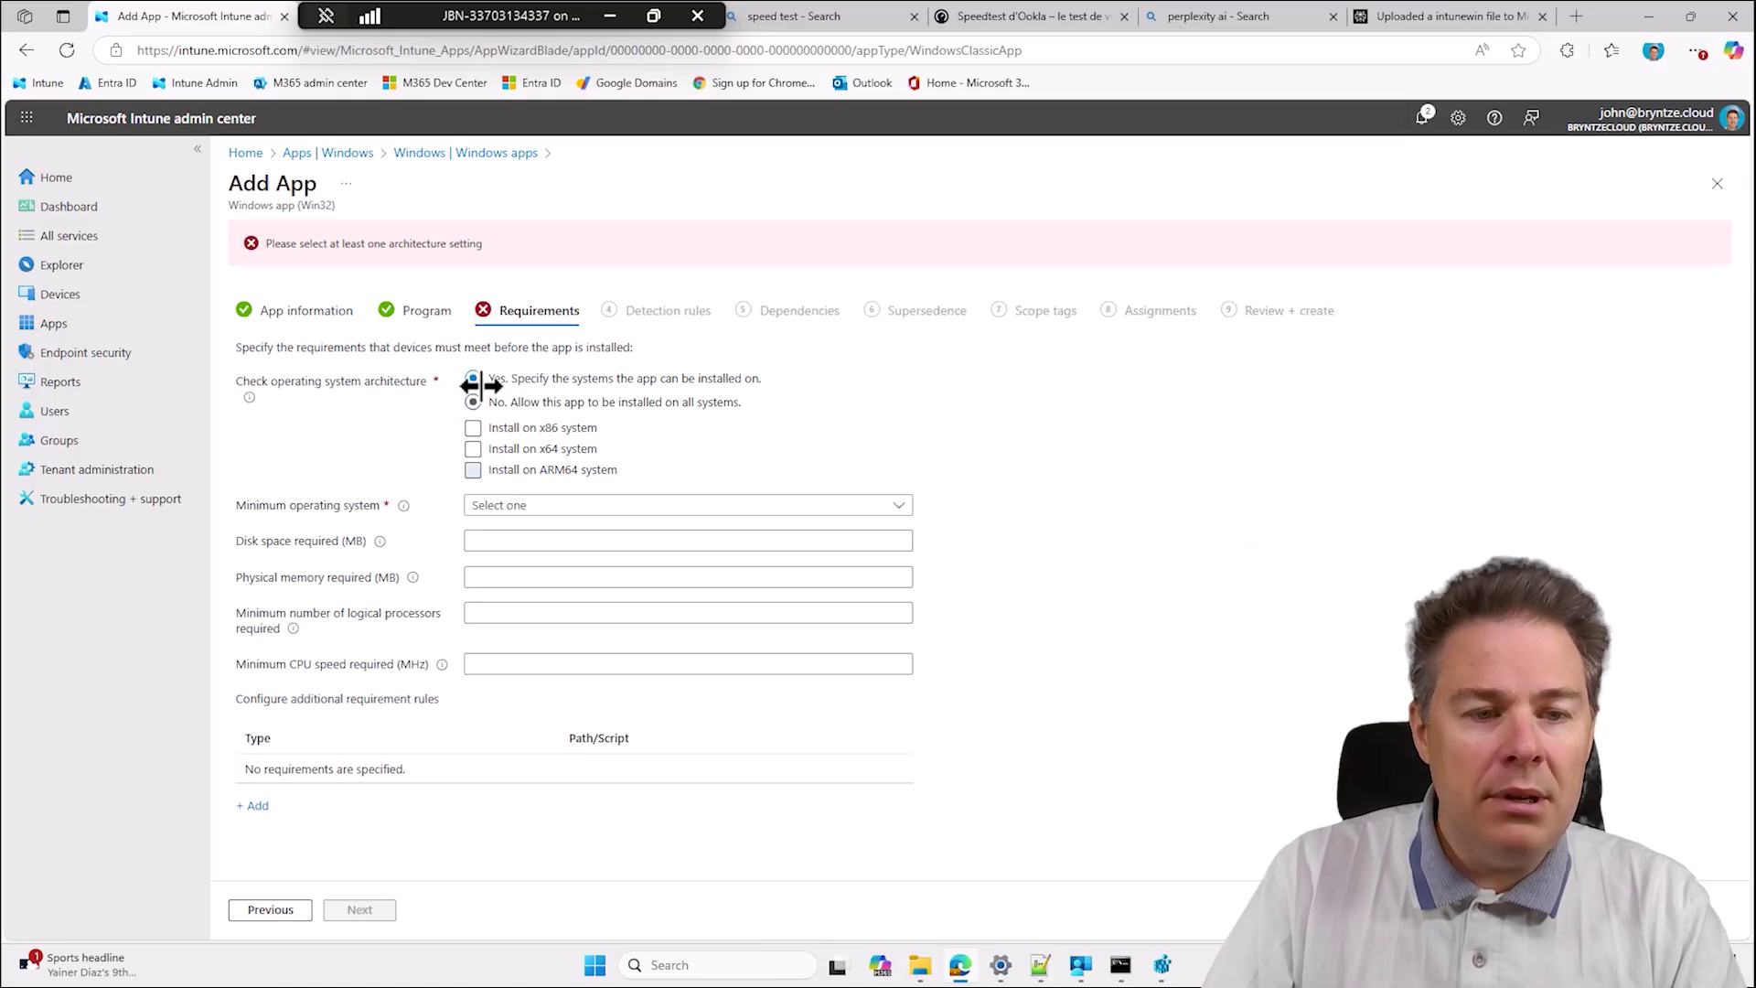
{"action": "left_click", "coordinate": [473, 403]}
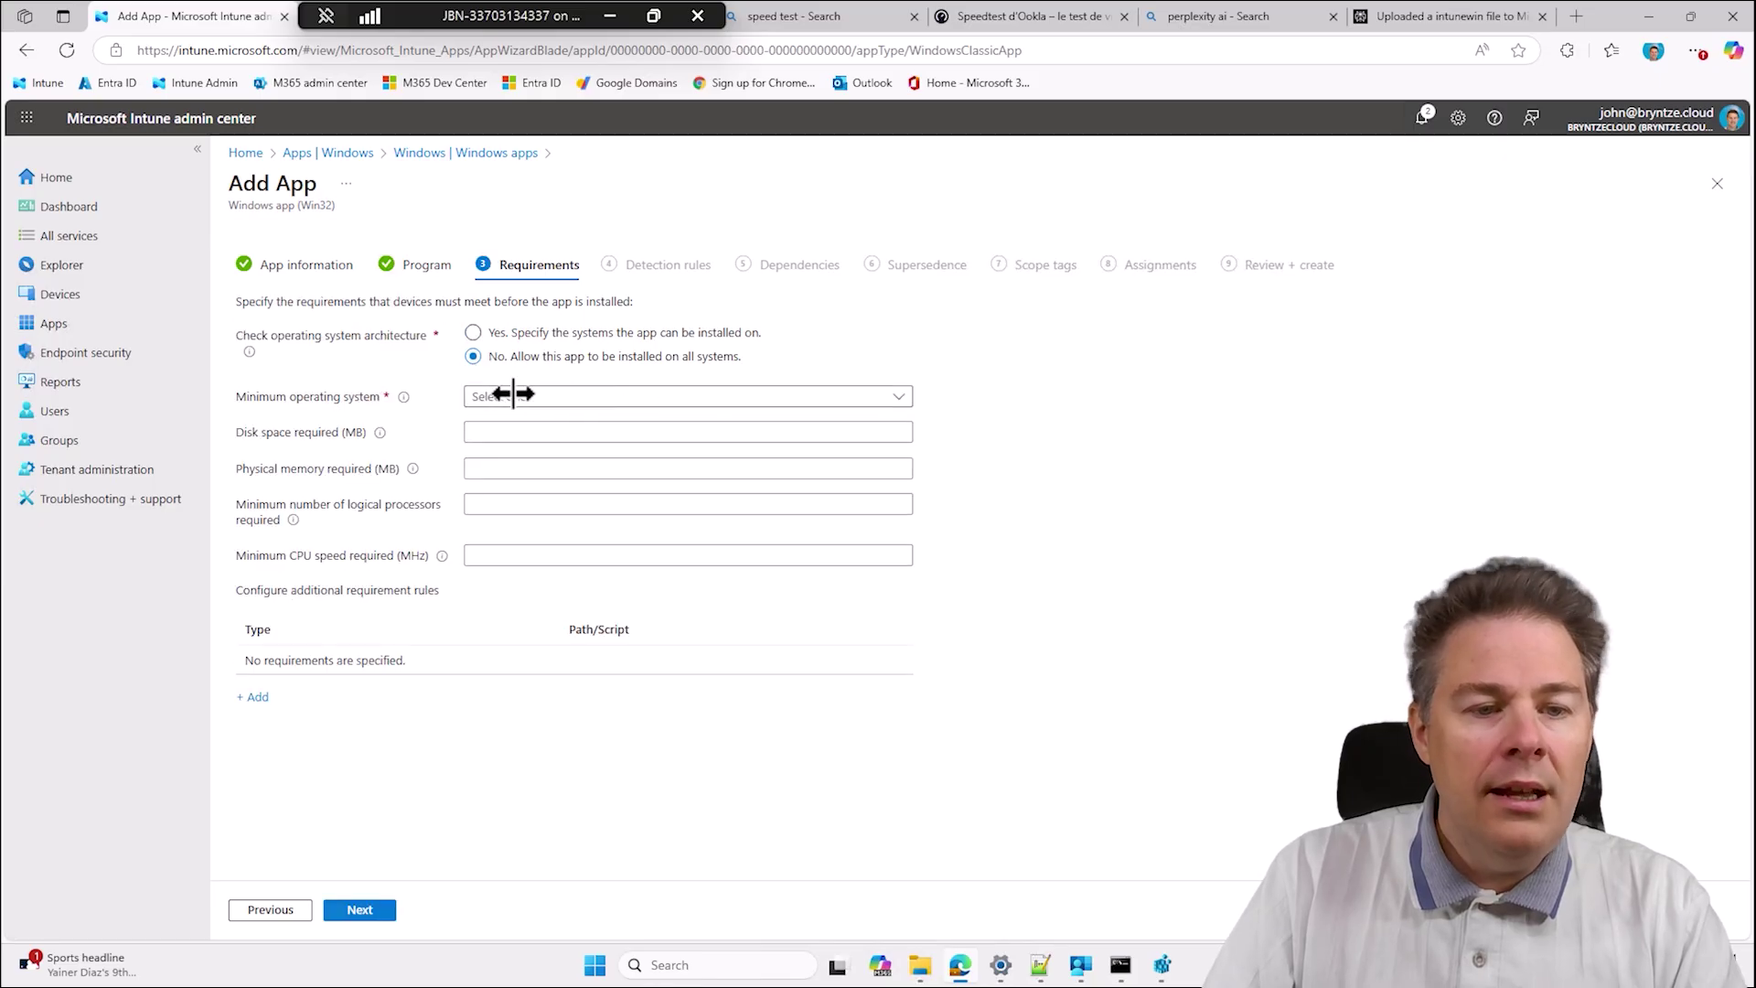
Set the minimum operating system to Windows 11 23H2.
{"action": "left_click", "coordinate": [513, 394]}
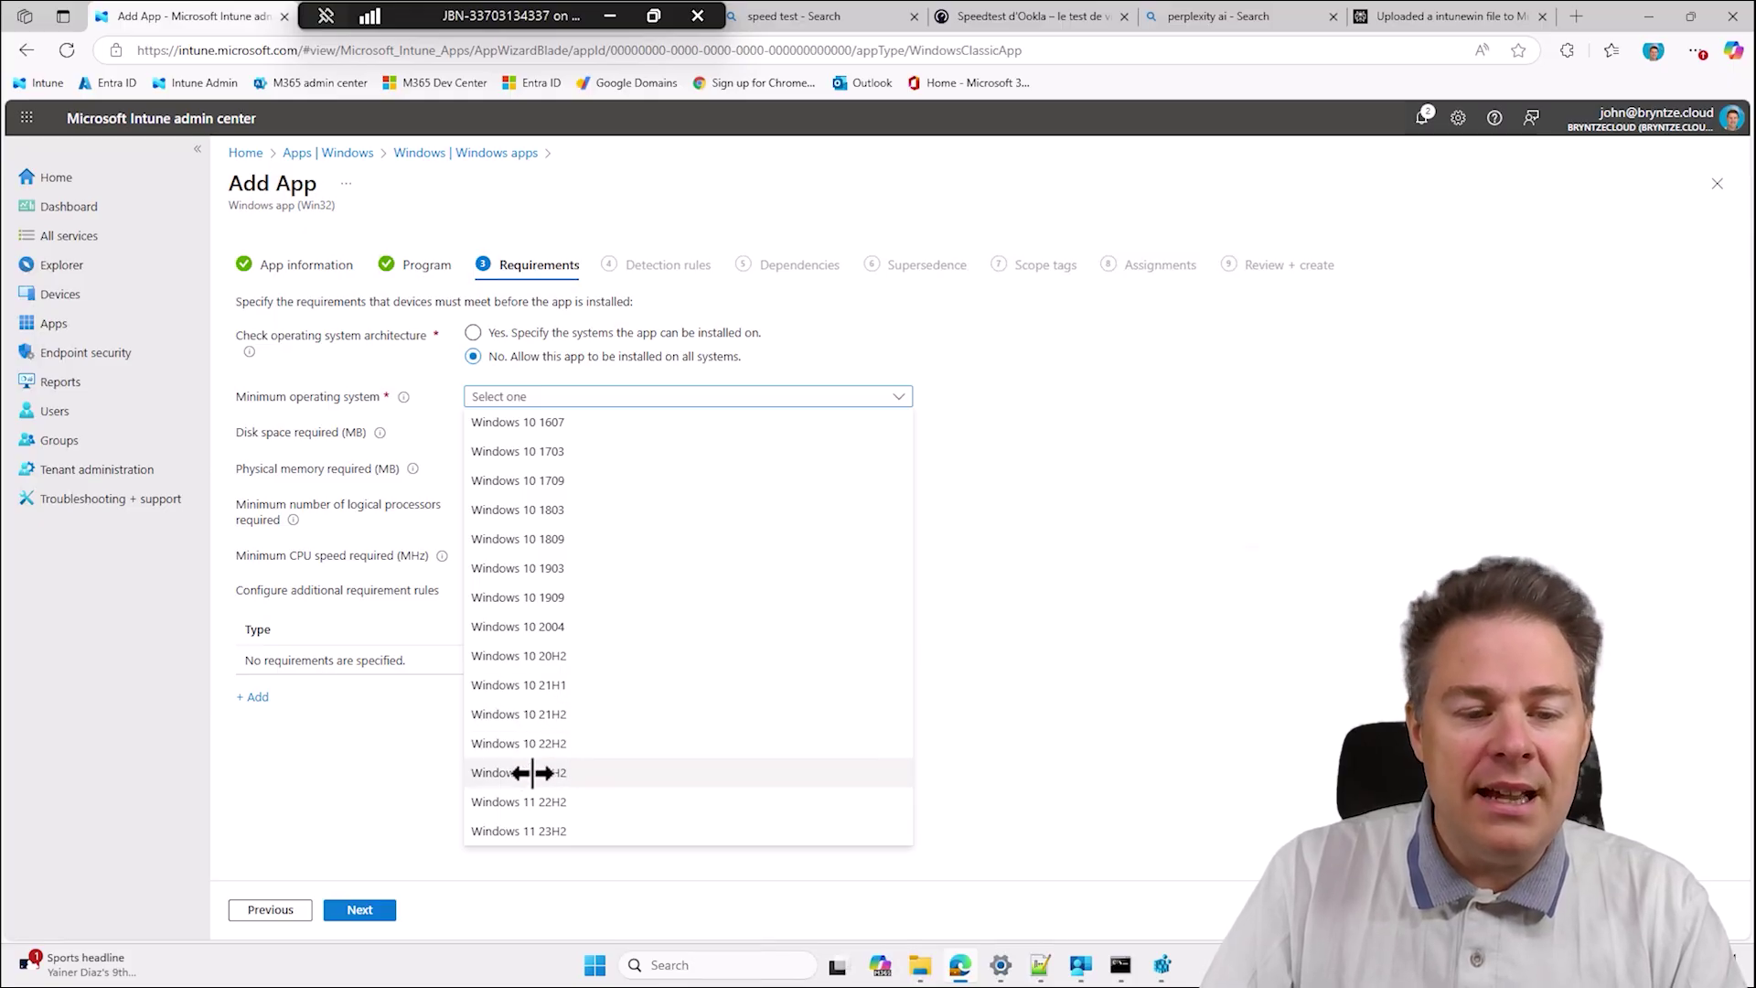
{"action": "left_click", "coordinate": [536, 831]}
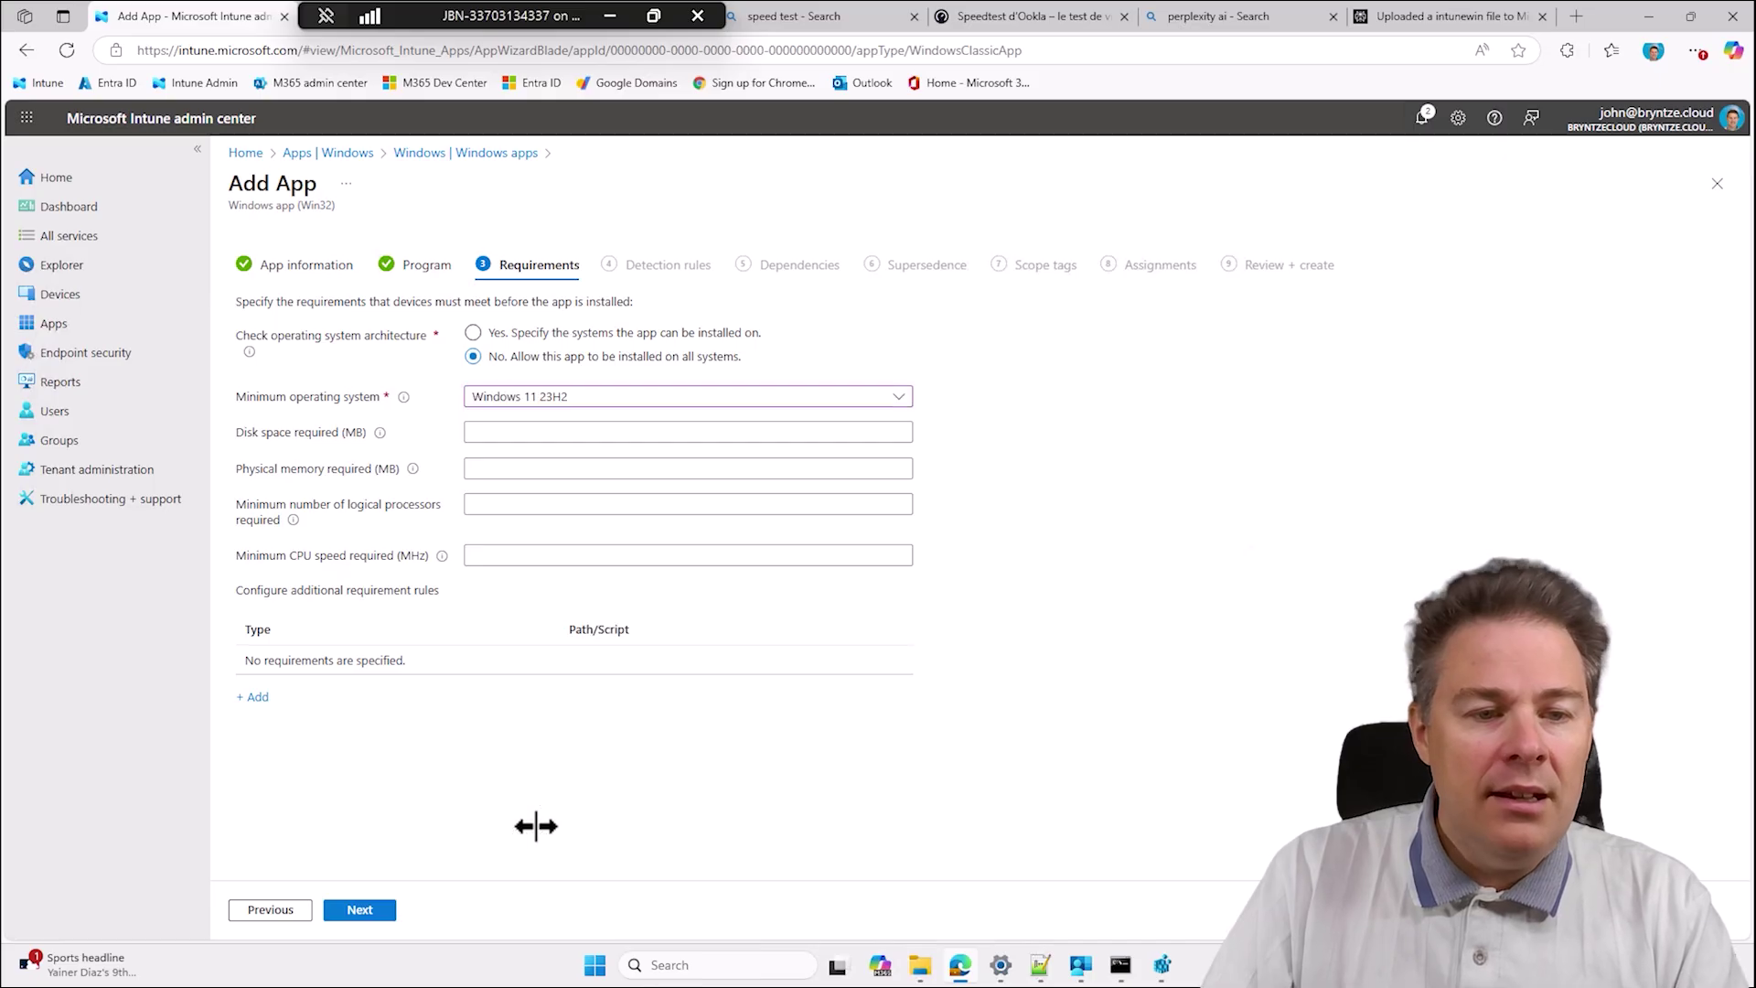
{"action": "left_click", "coordinate": [500, 435]}
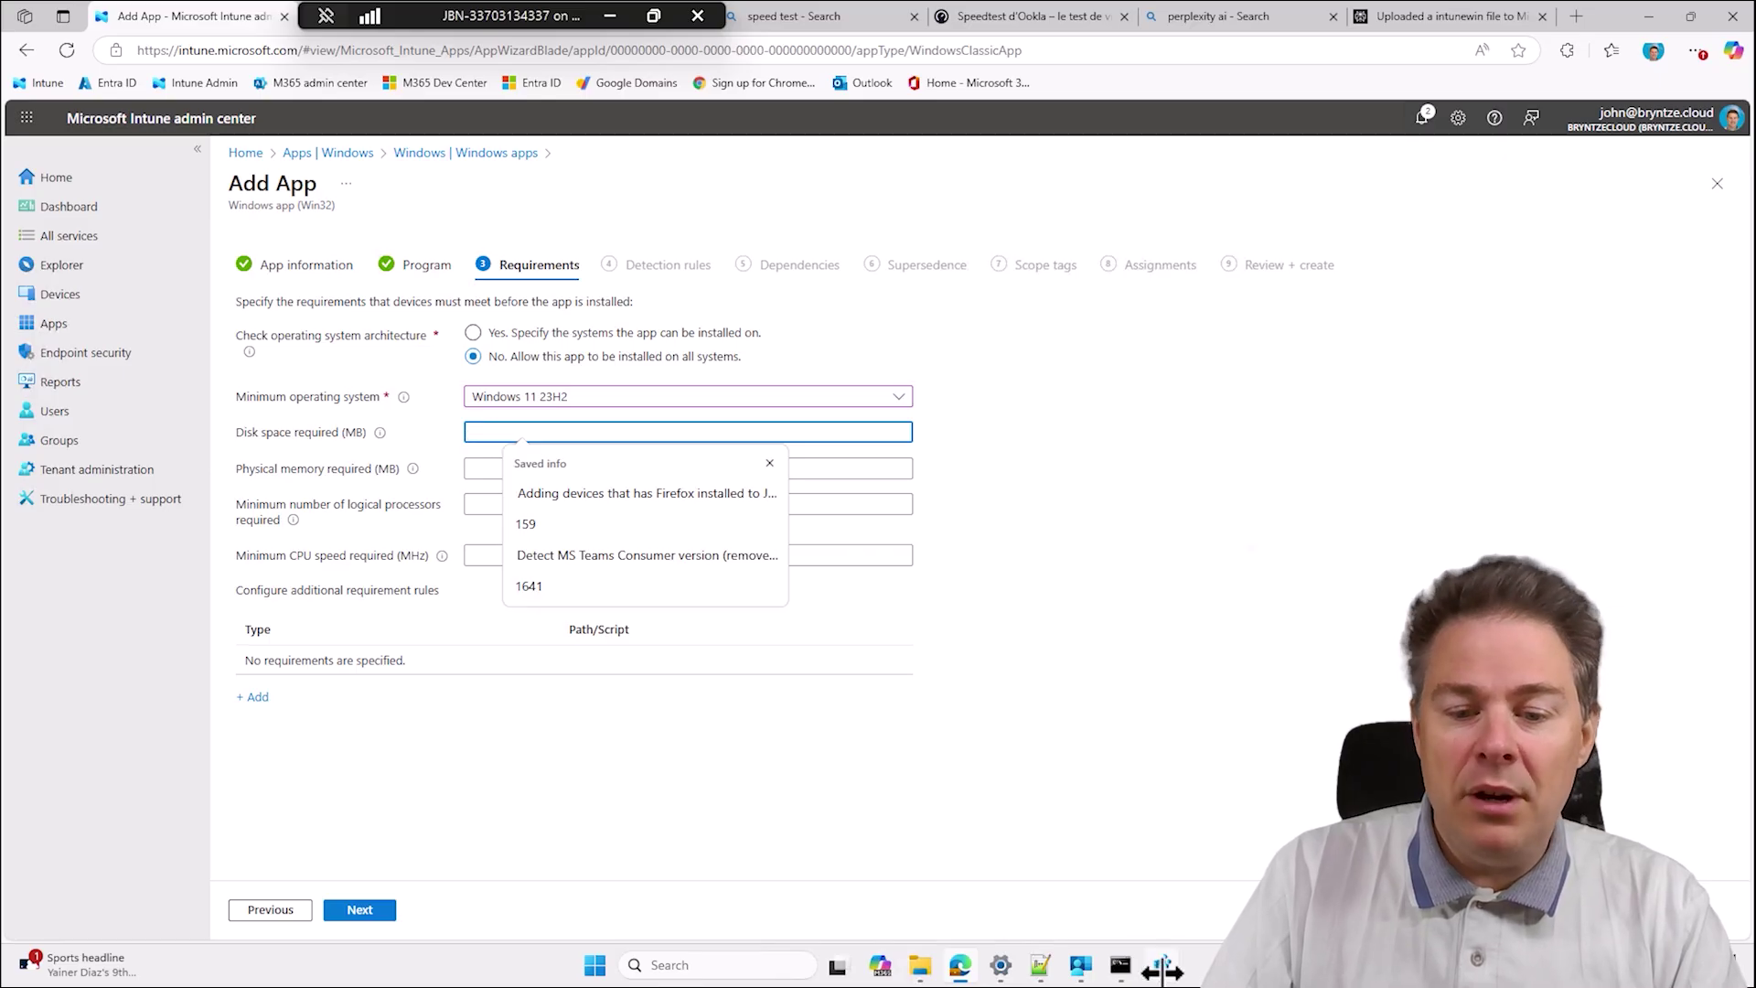
Set the required disk space to 5000 MB.
{"action": "left_click", "coordinate": [999, 964]}
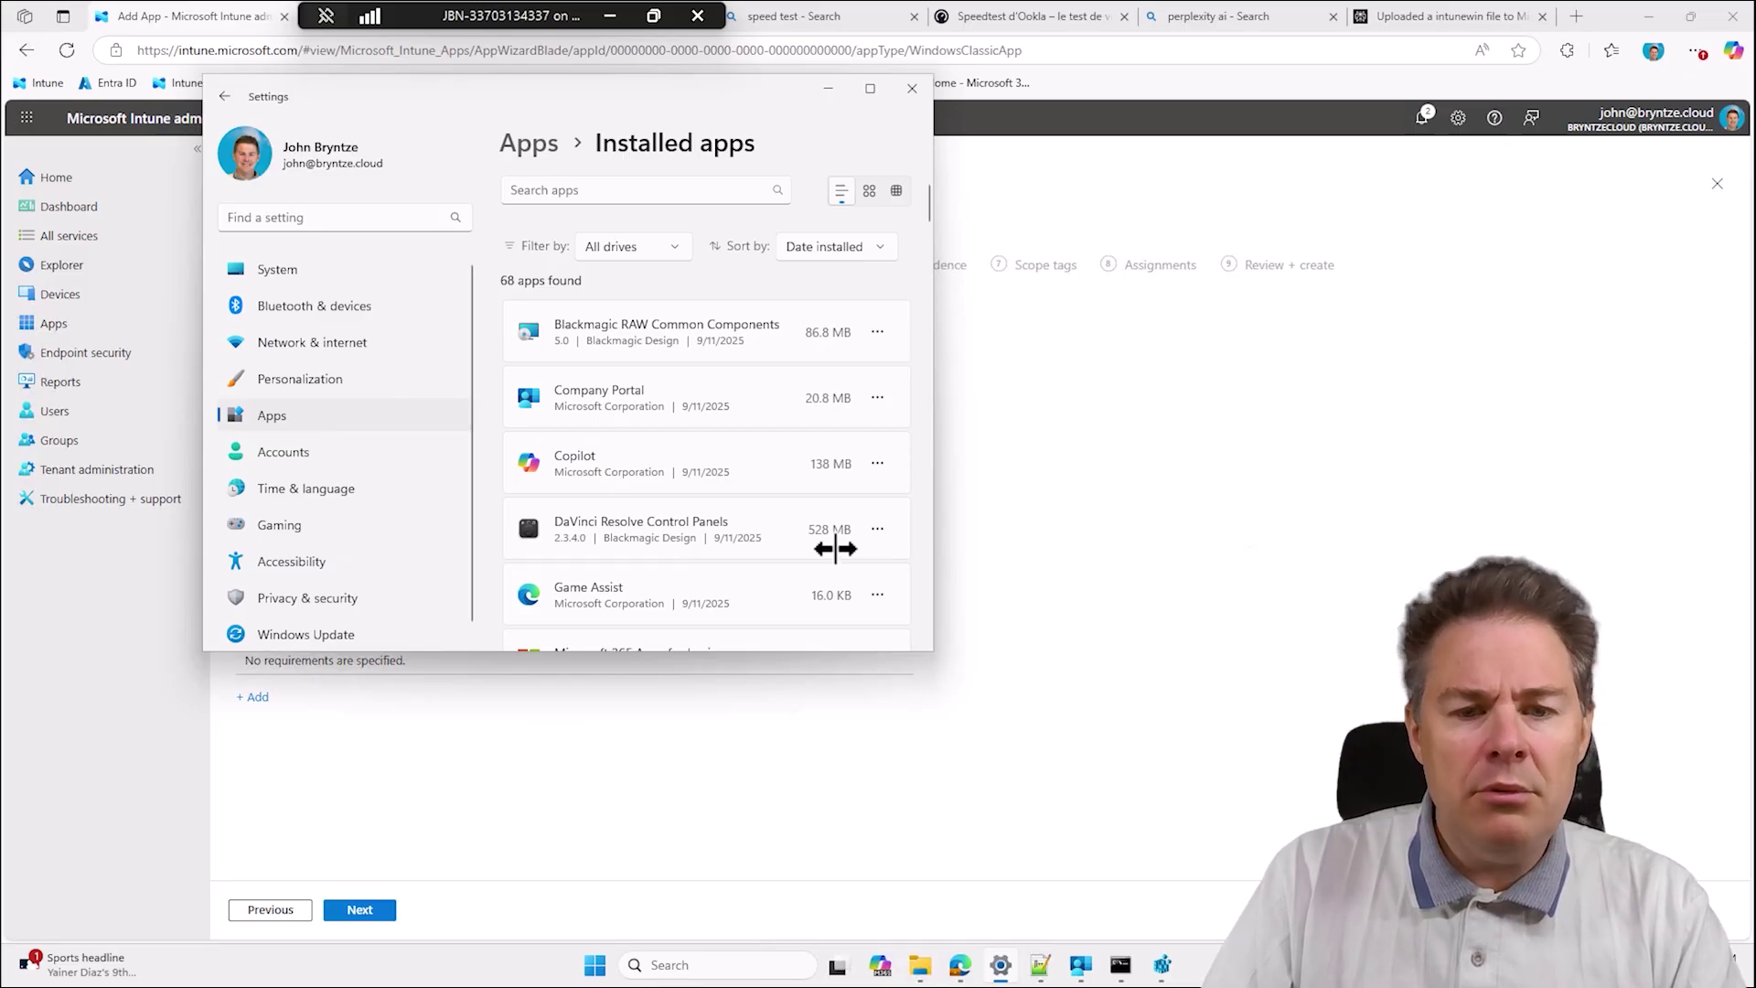
{"action": "left_click", "coordinate": [688, 750]}
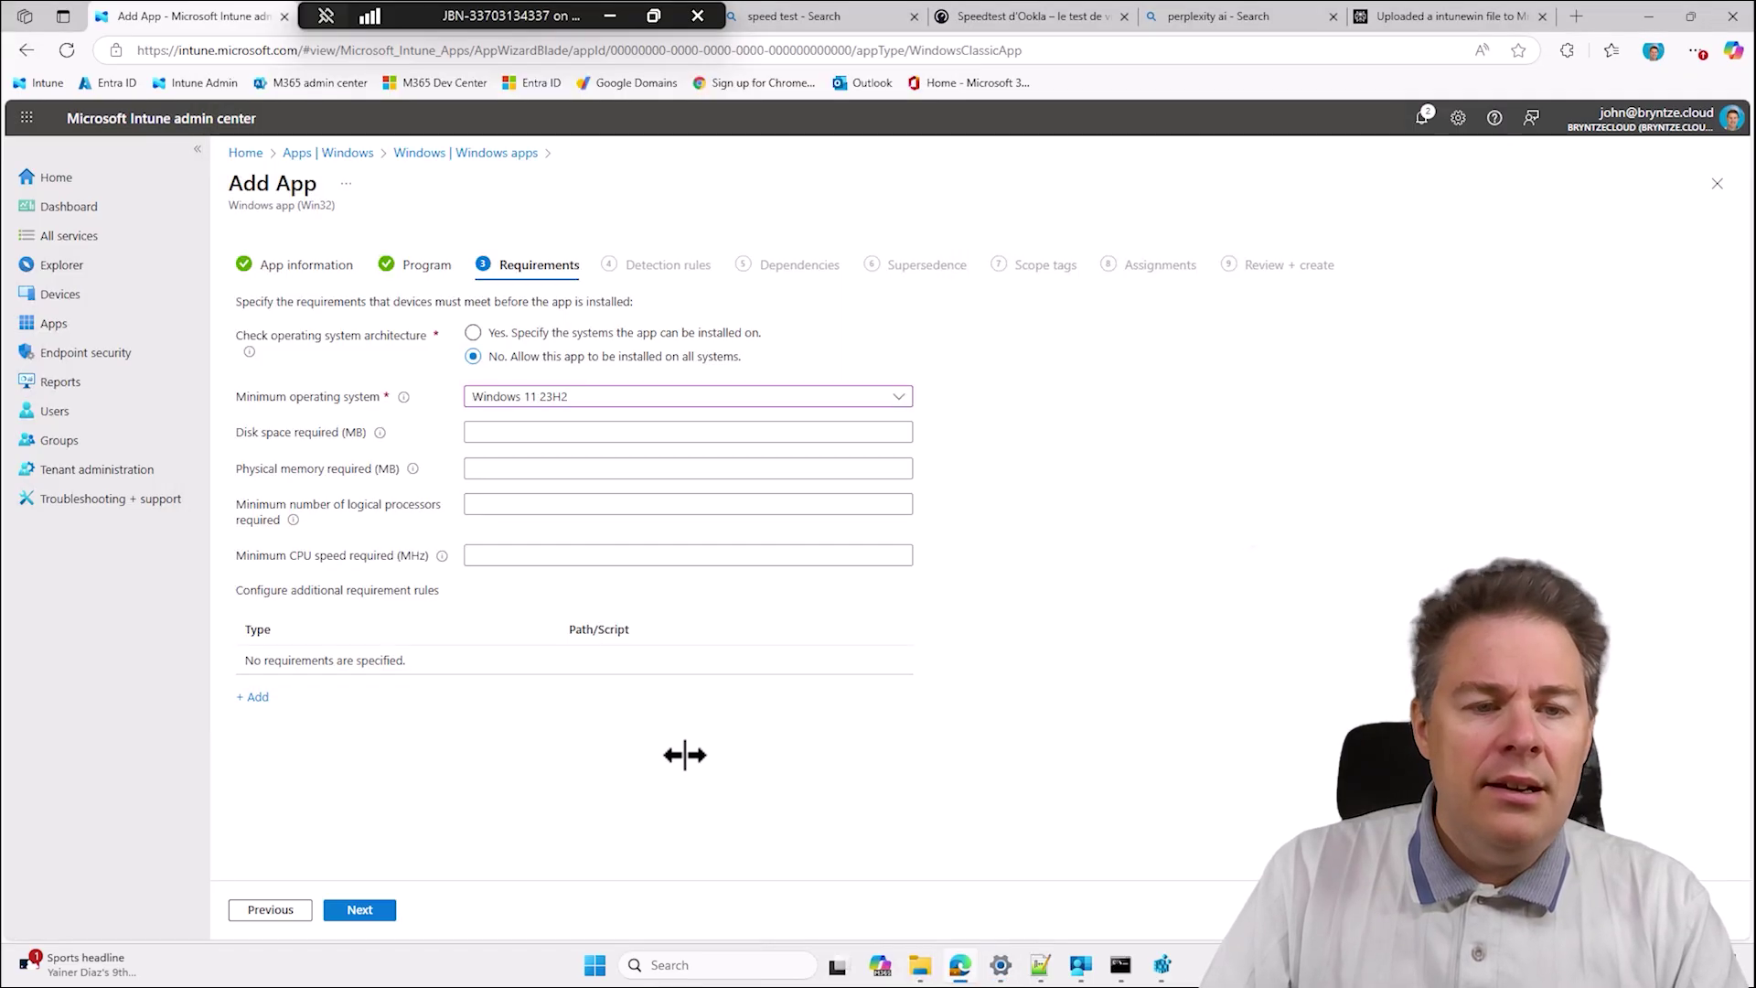
{"action": "left_click", "coordinate": [498, 437]}
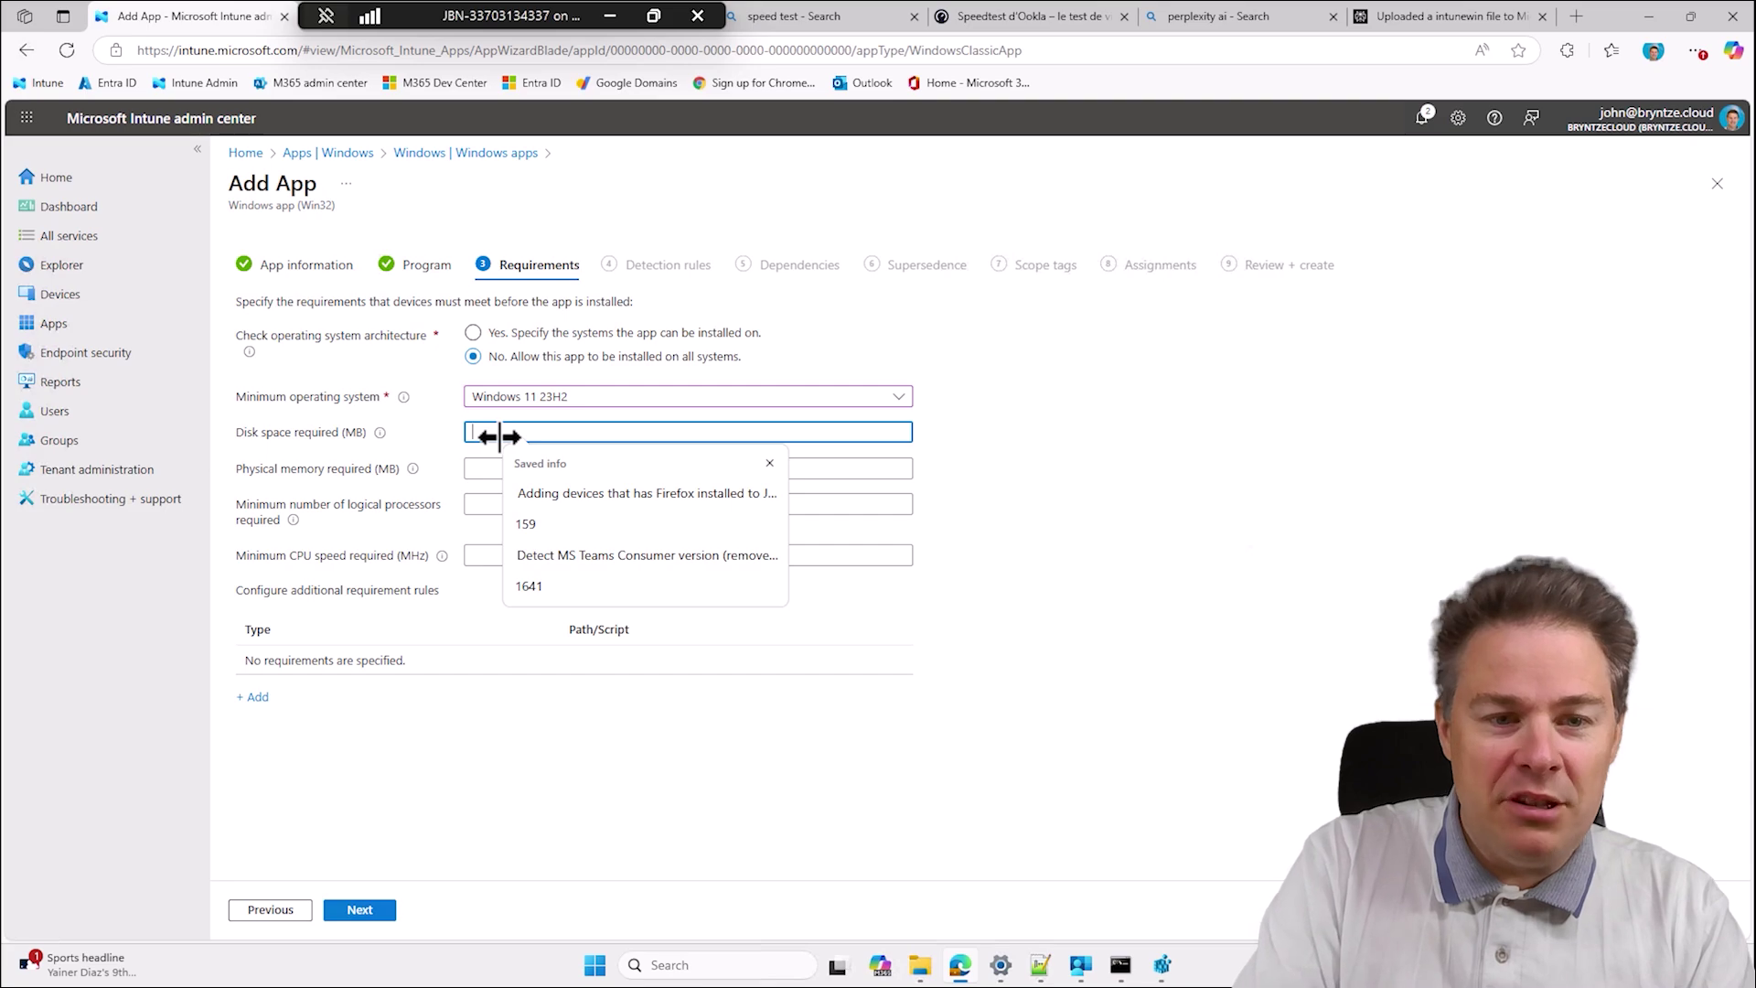
{"action": "type", "text": "300"}
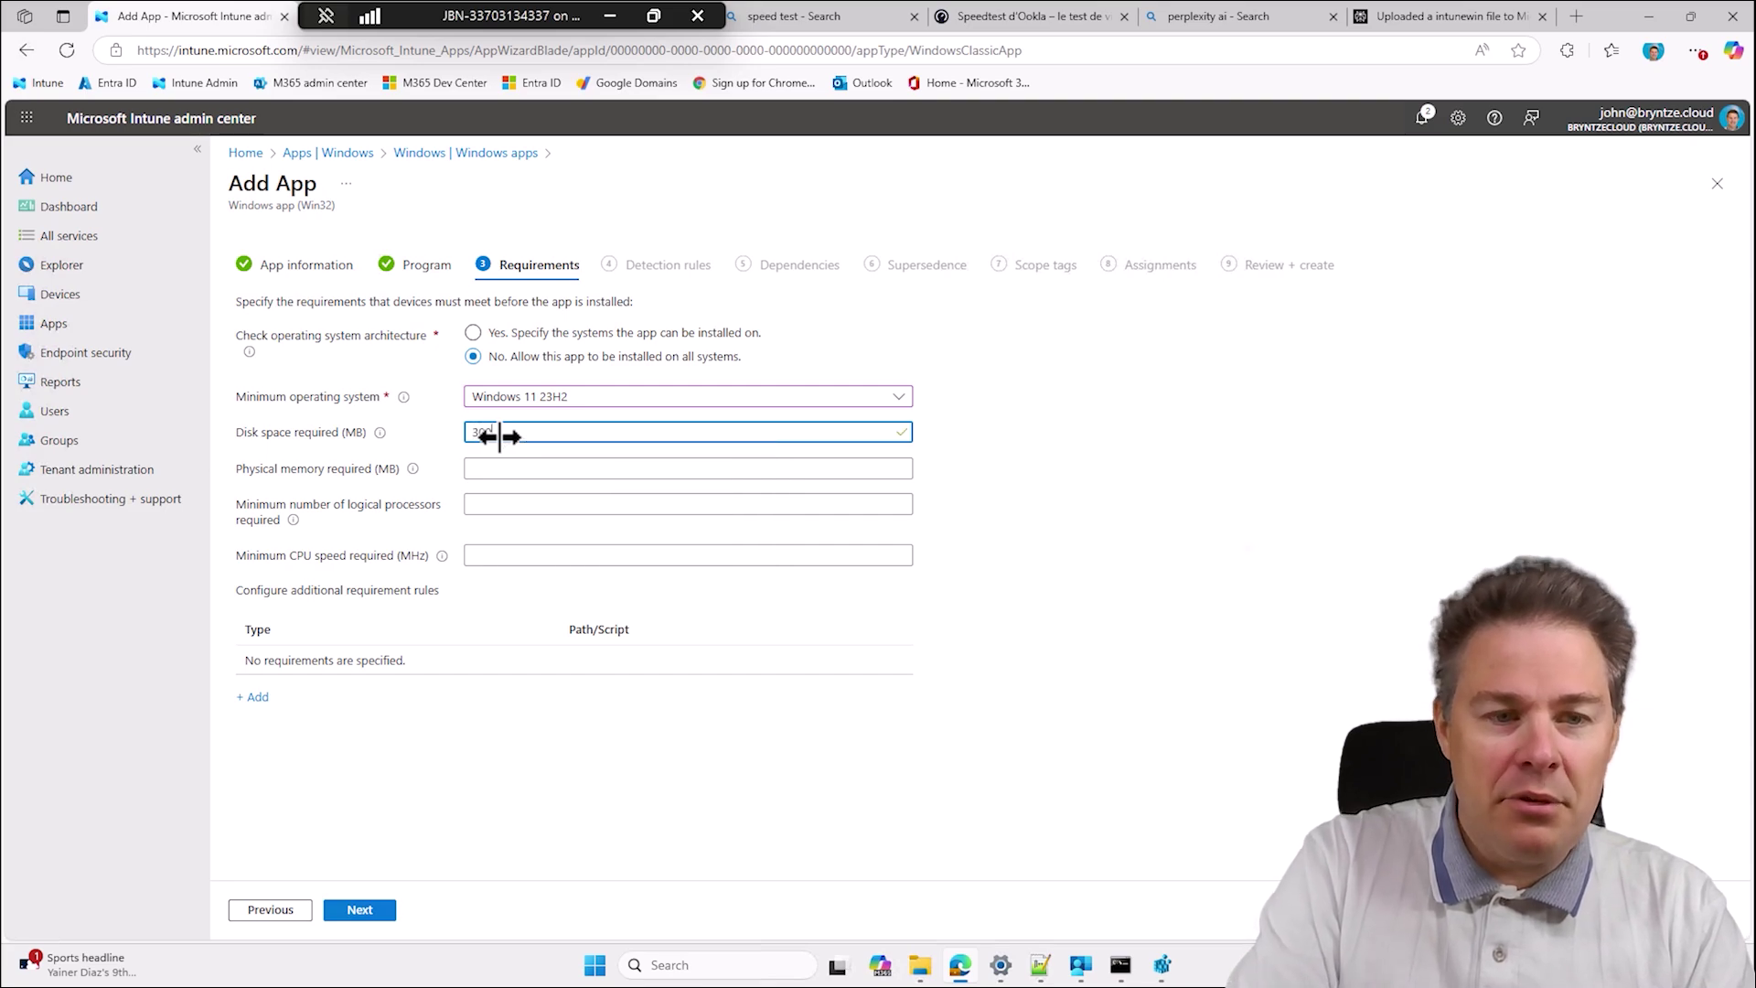
{"action": "type", "text": "0"}
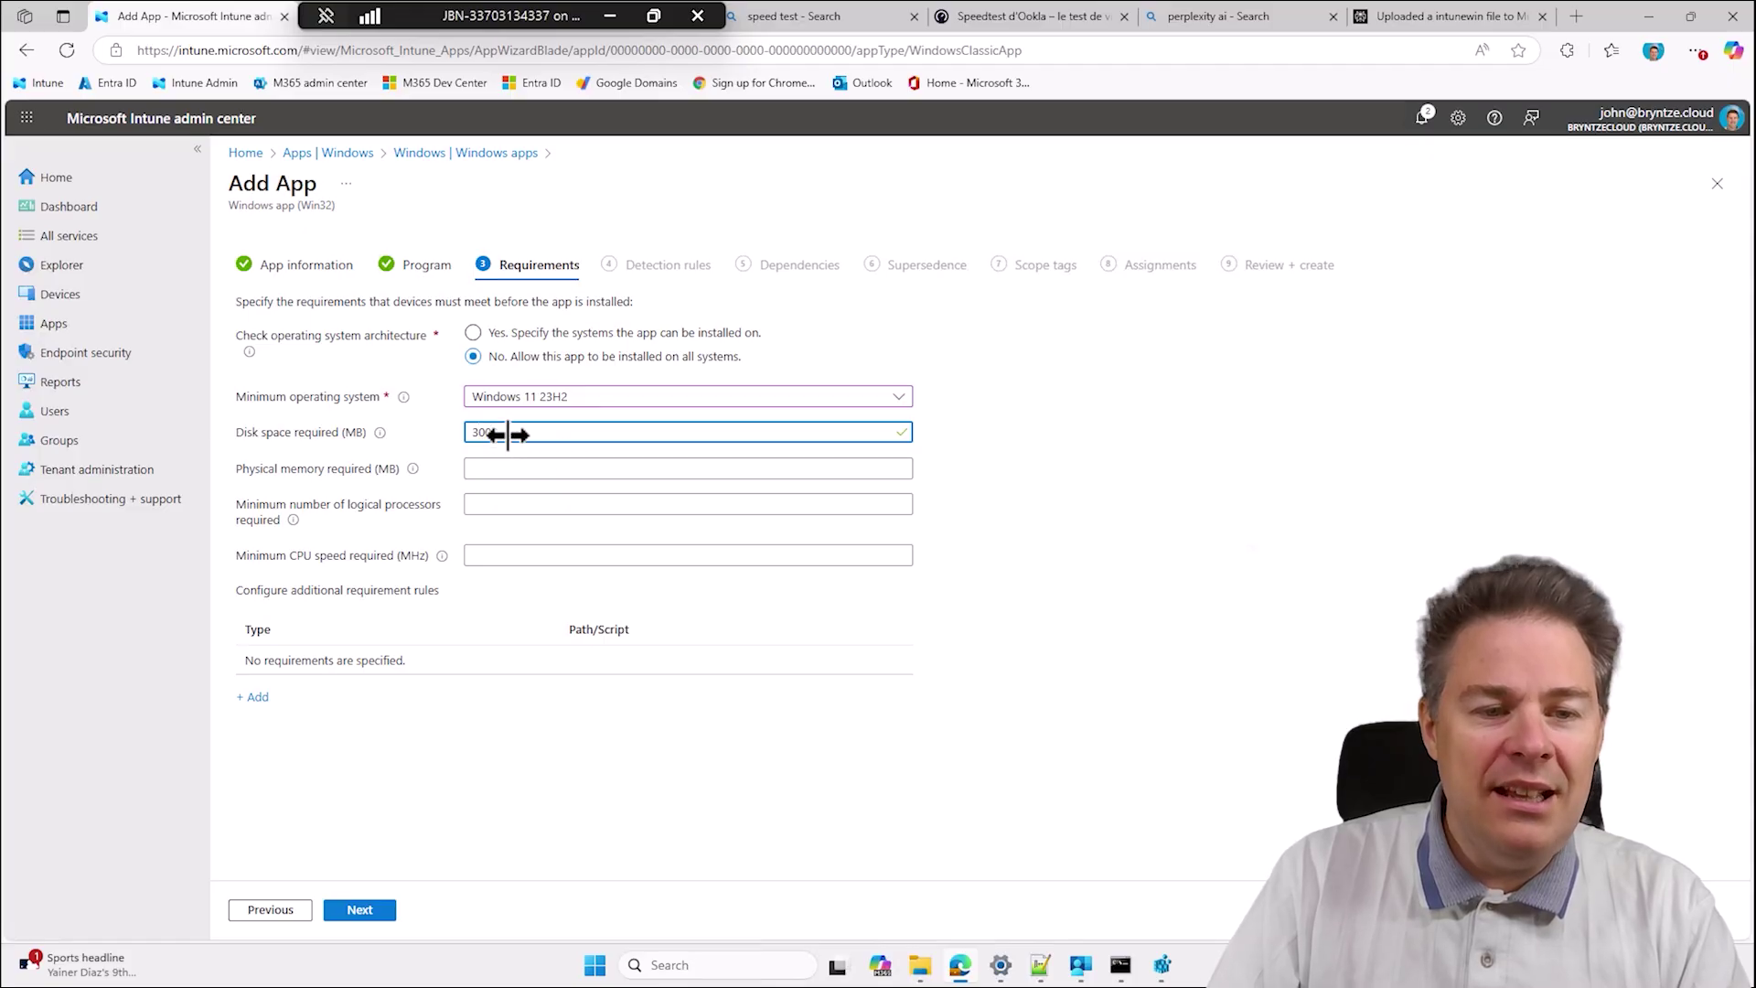
{"action": "left_click_drag", "start_coordinate": [529, 434], "coordinate": [434, 432]}
{"action": "left_click", "coordinate": [1176, 466]}
{"action": "left_click", "coordinate": [480, 432]}
{"action": "type", "text": "5"}
{"action": "key", "text": "BackSpace"}
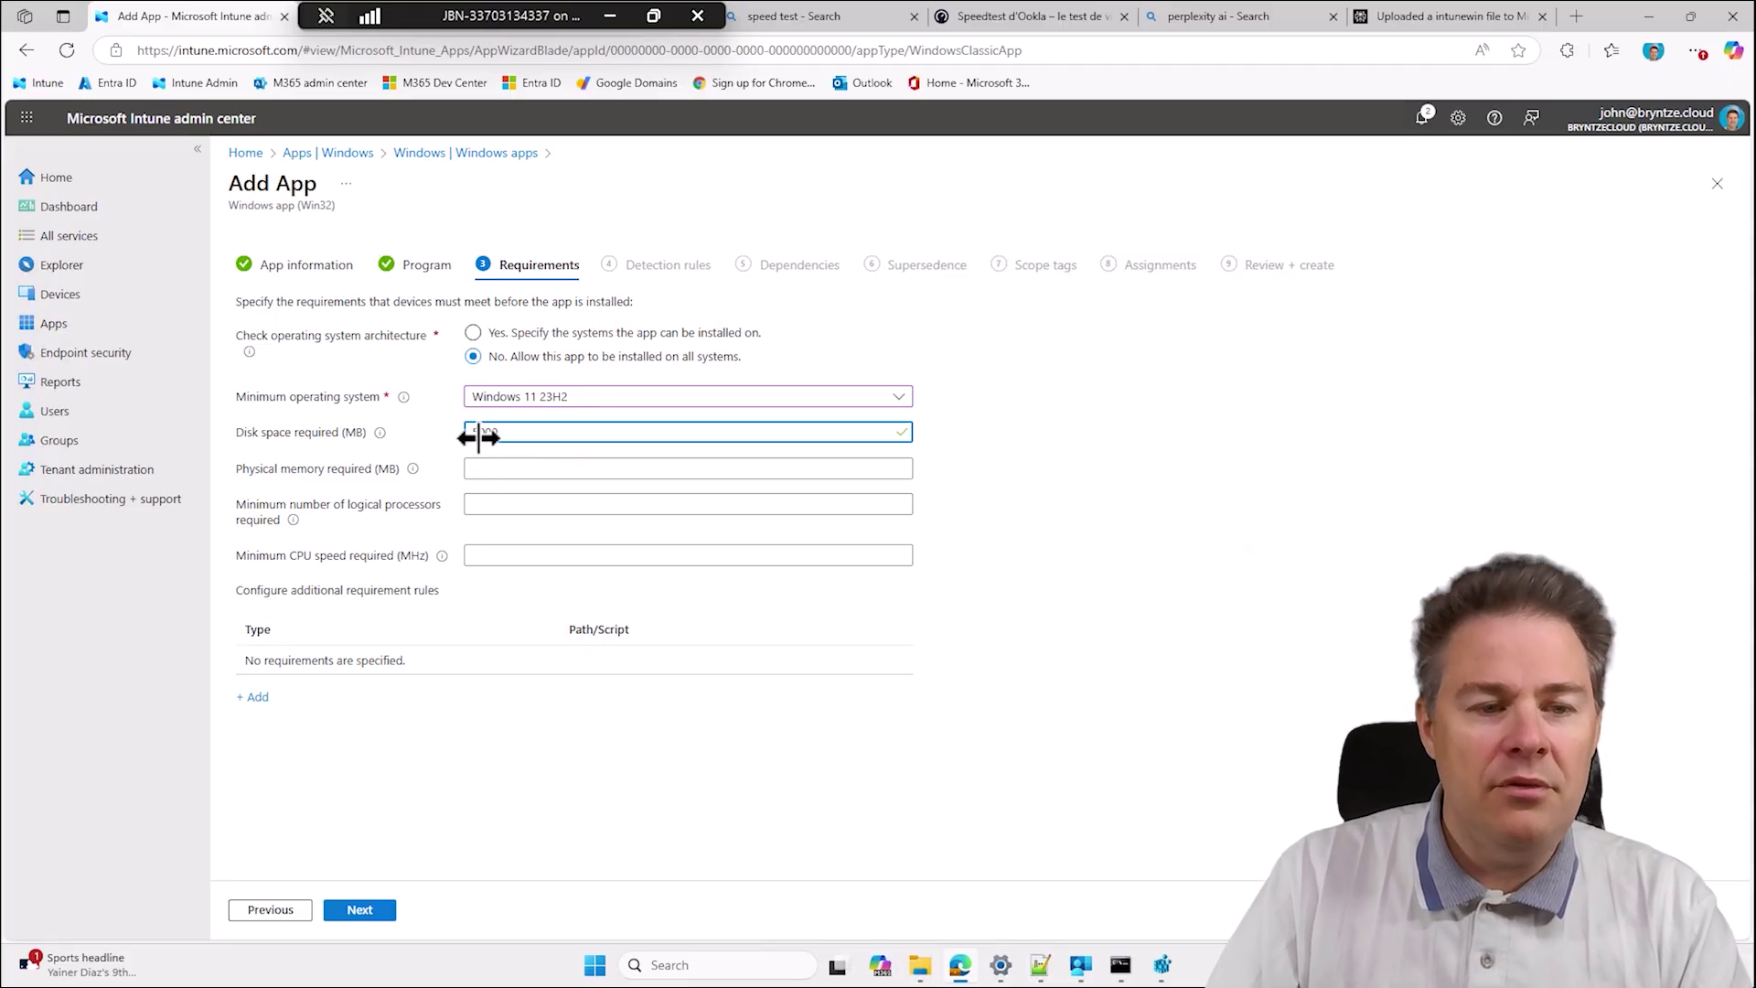
{"action": "left_click_drag", "start_coordinate": [509, 439], "coordinate": [448, 431]}
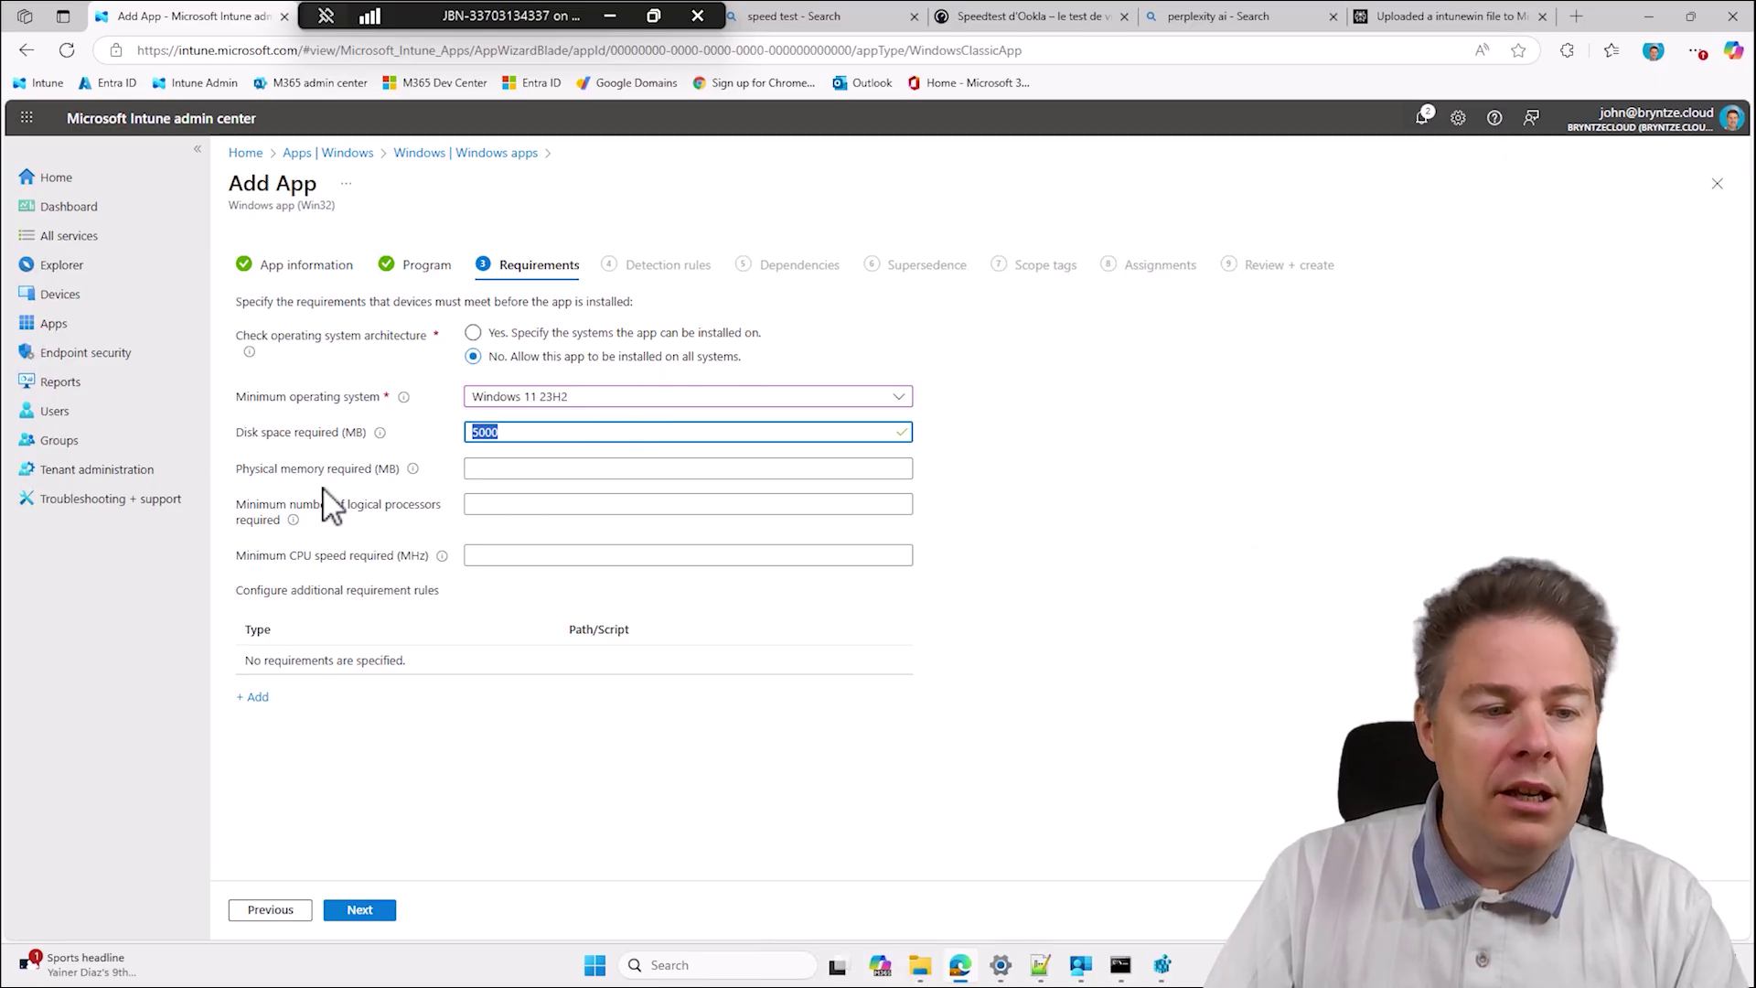
Leave the physical memory requirement empty and continue to Detection rules.
{"action": "left_click", "coordinate": [470, 469]}
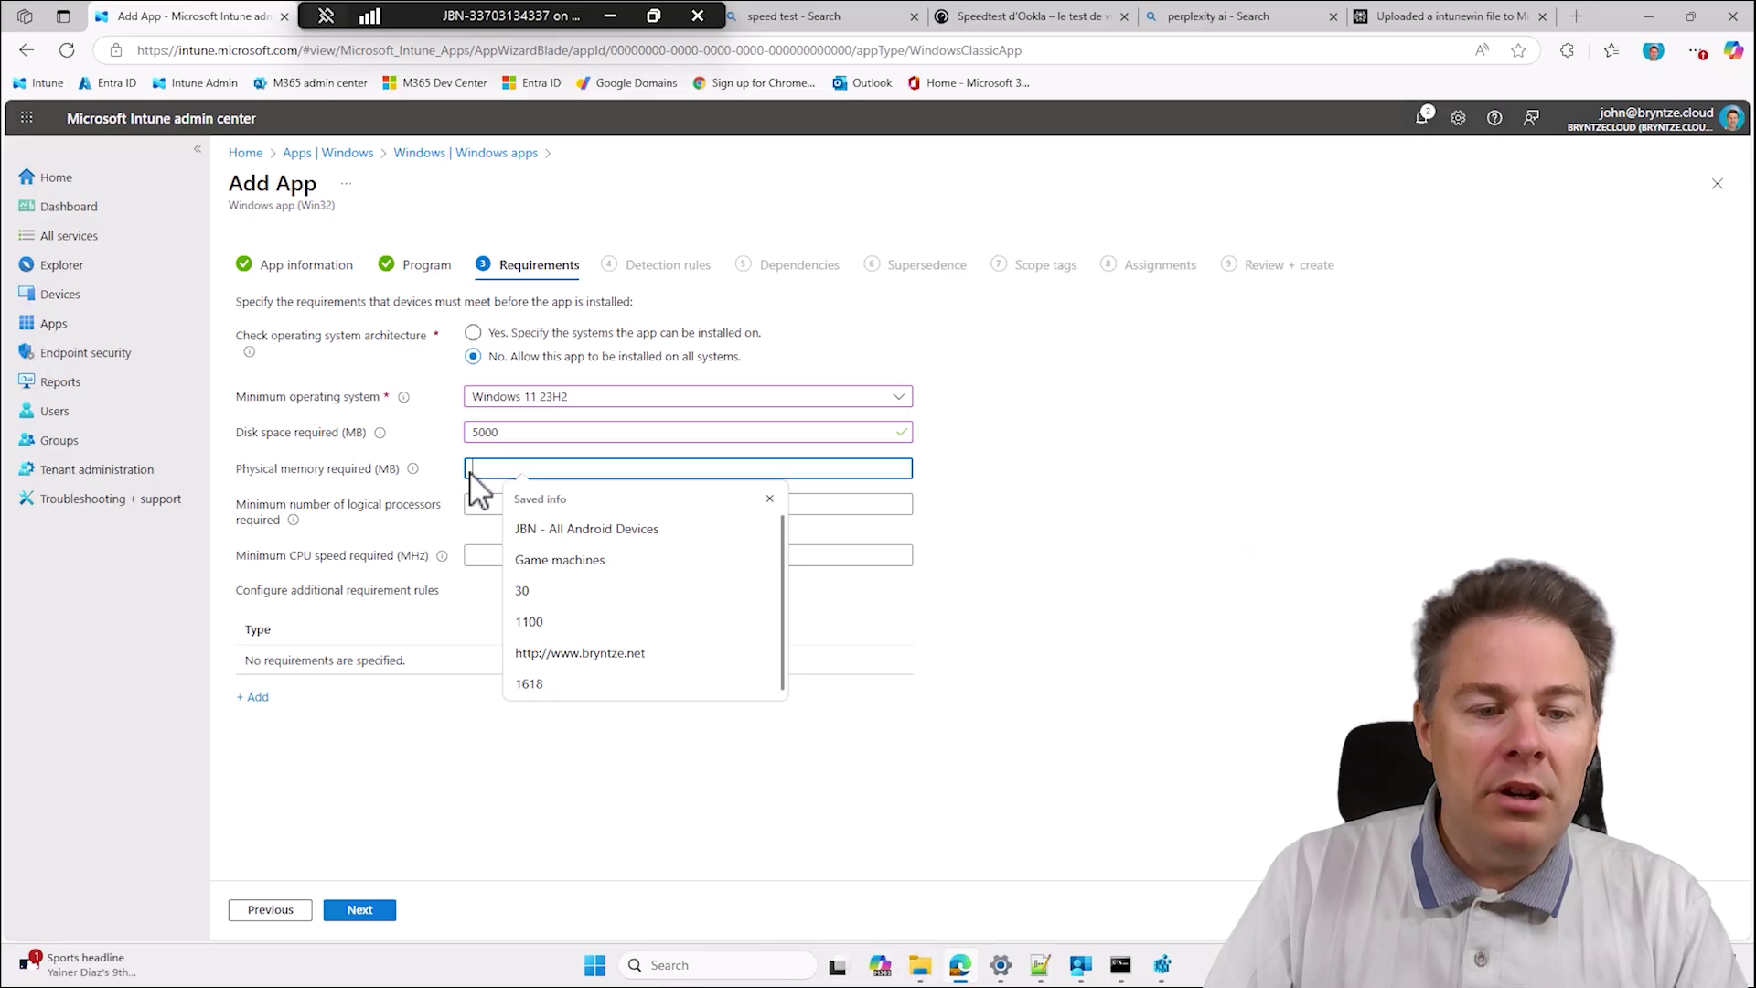
{"action": "left_click", "coordinate": [1131, 547]}
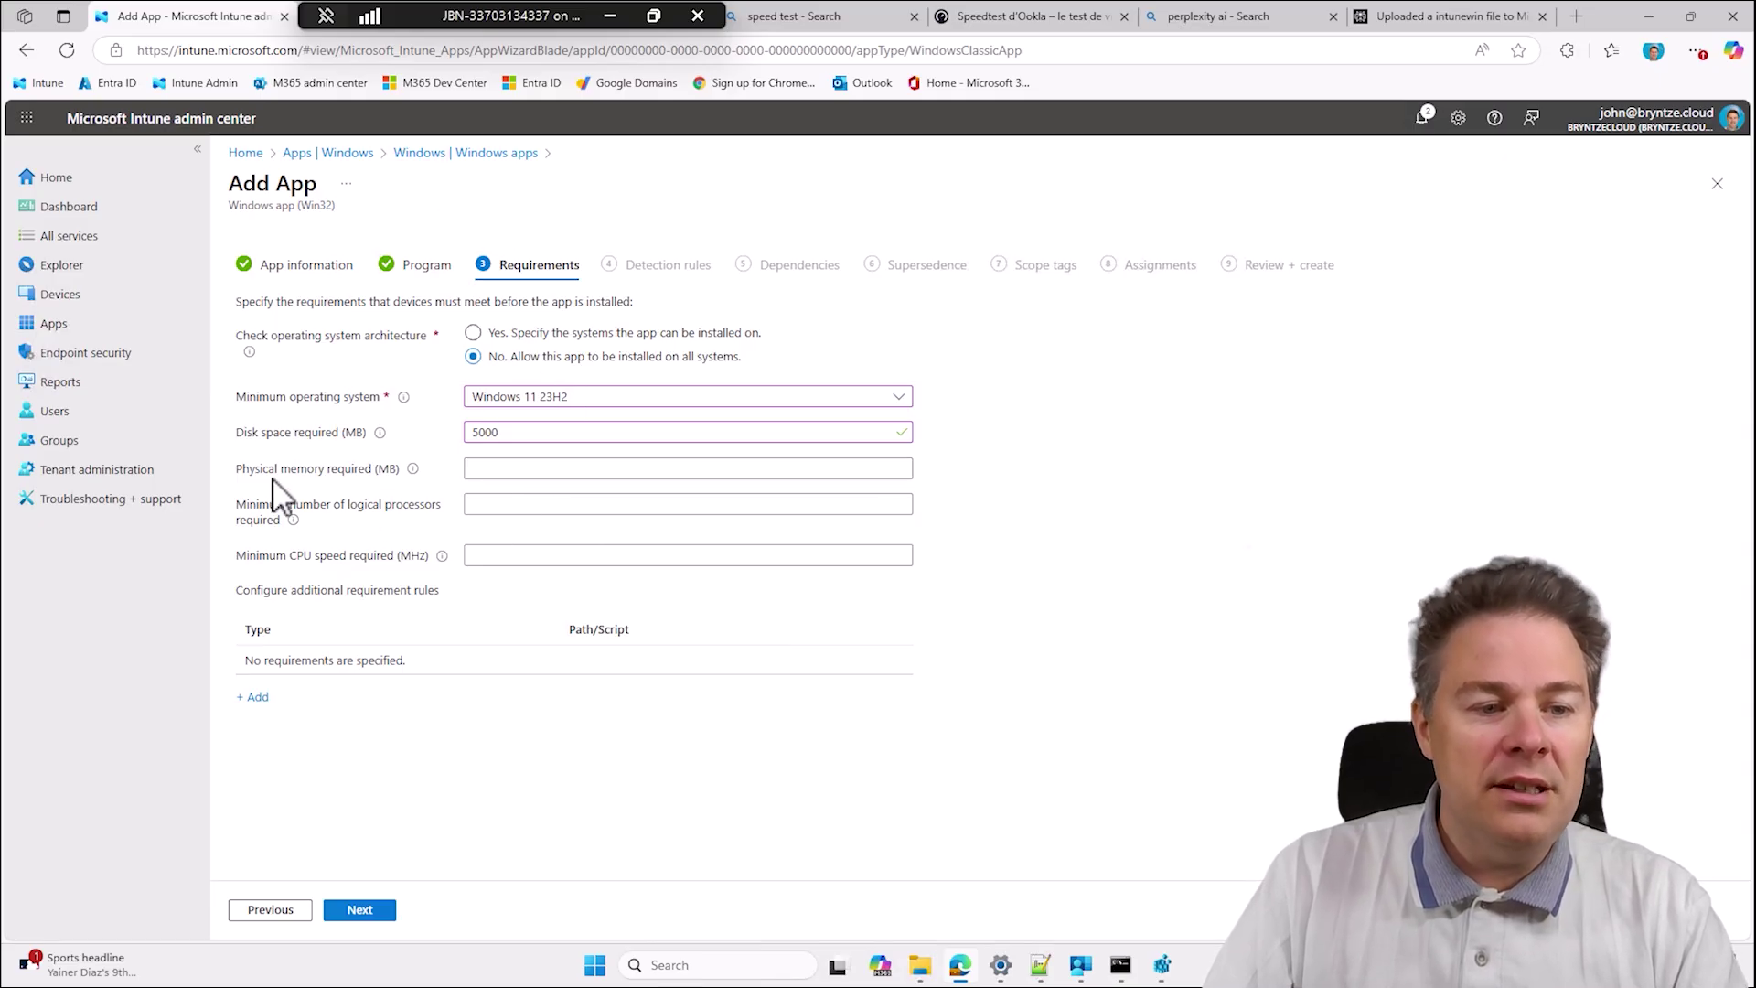
{"action": "left_click", "coordinate": [379, 906]}
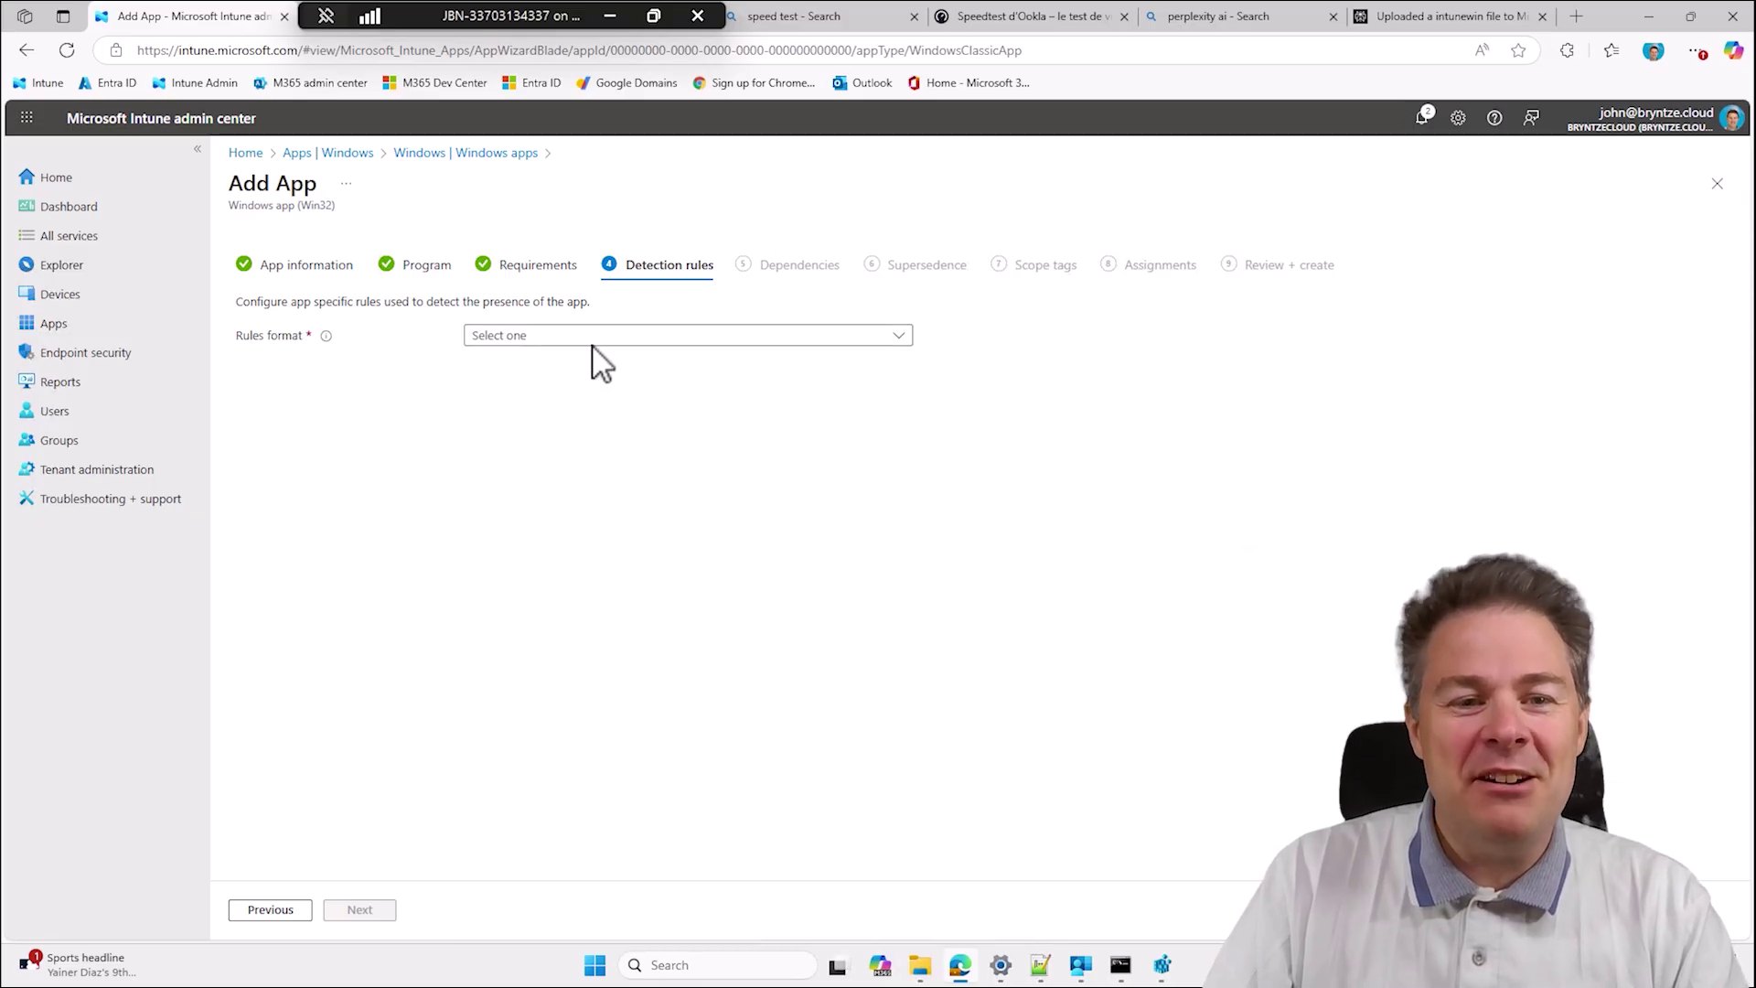
Switch to manually configured detection rules and add a File-type rule.
{"action": "left_click", "coordinate": [553, 336]}
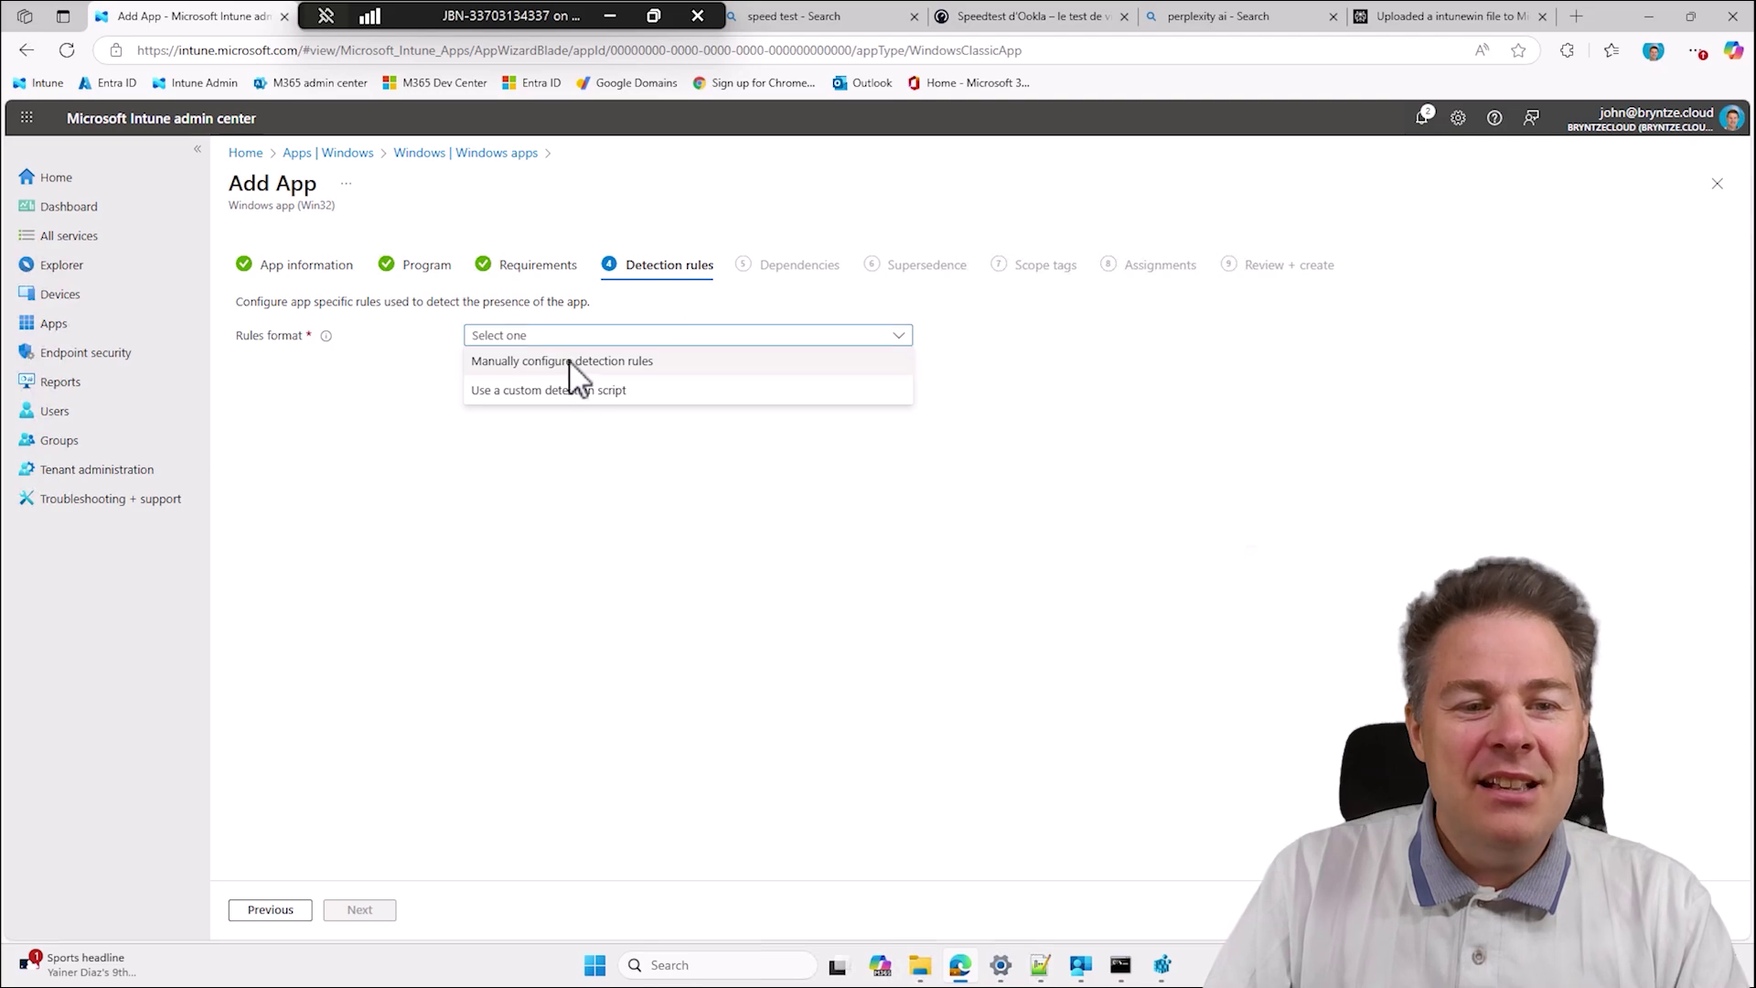
{"action": "left_click", "coordinate": [545, 363]}
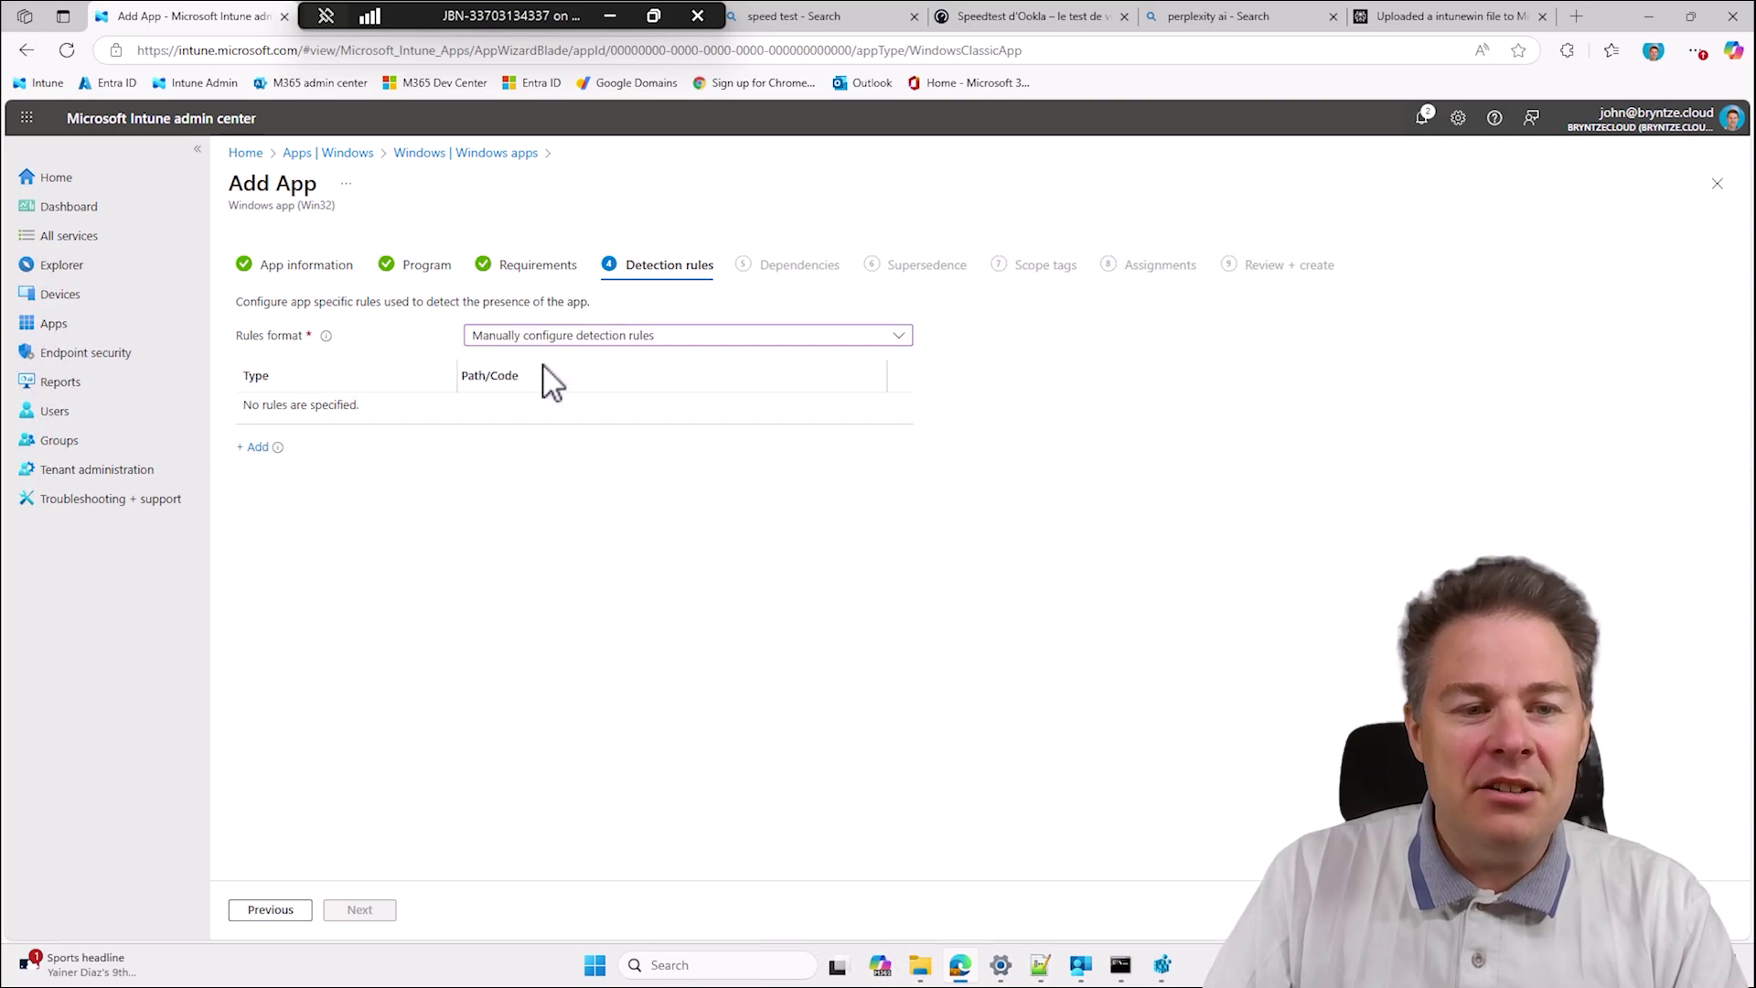
{"action": "left_click", "coordinate": [257, 447]}
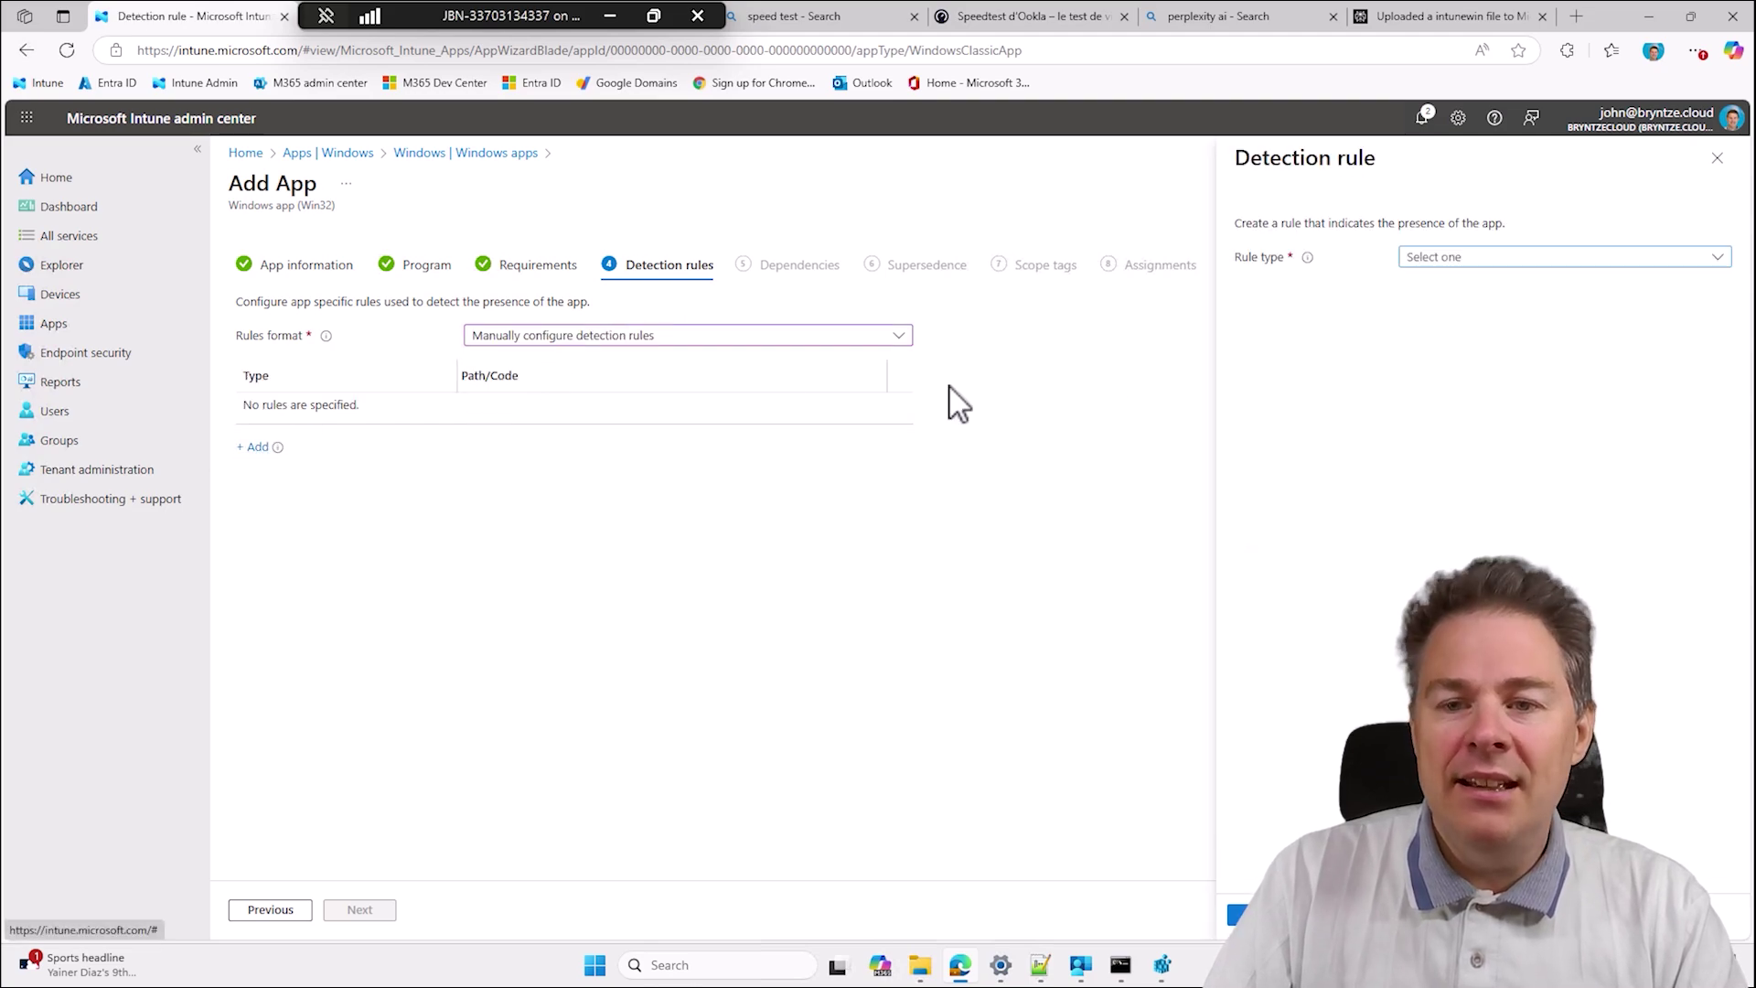
{"action": "left_click", "coordinate": [1442, 261]}
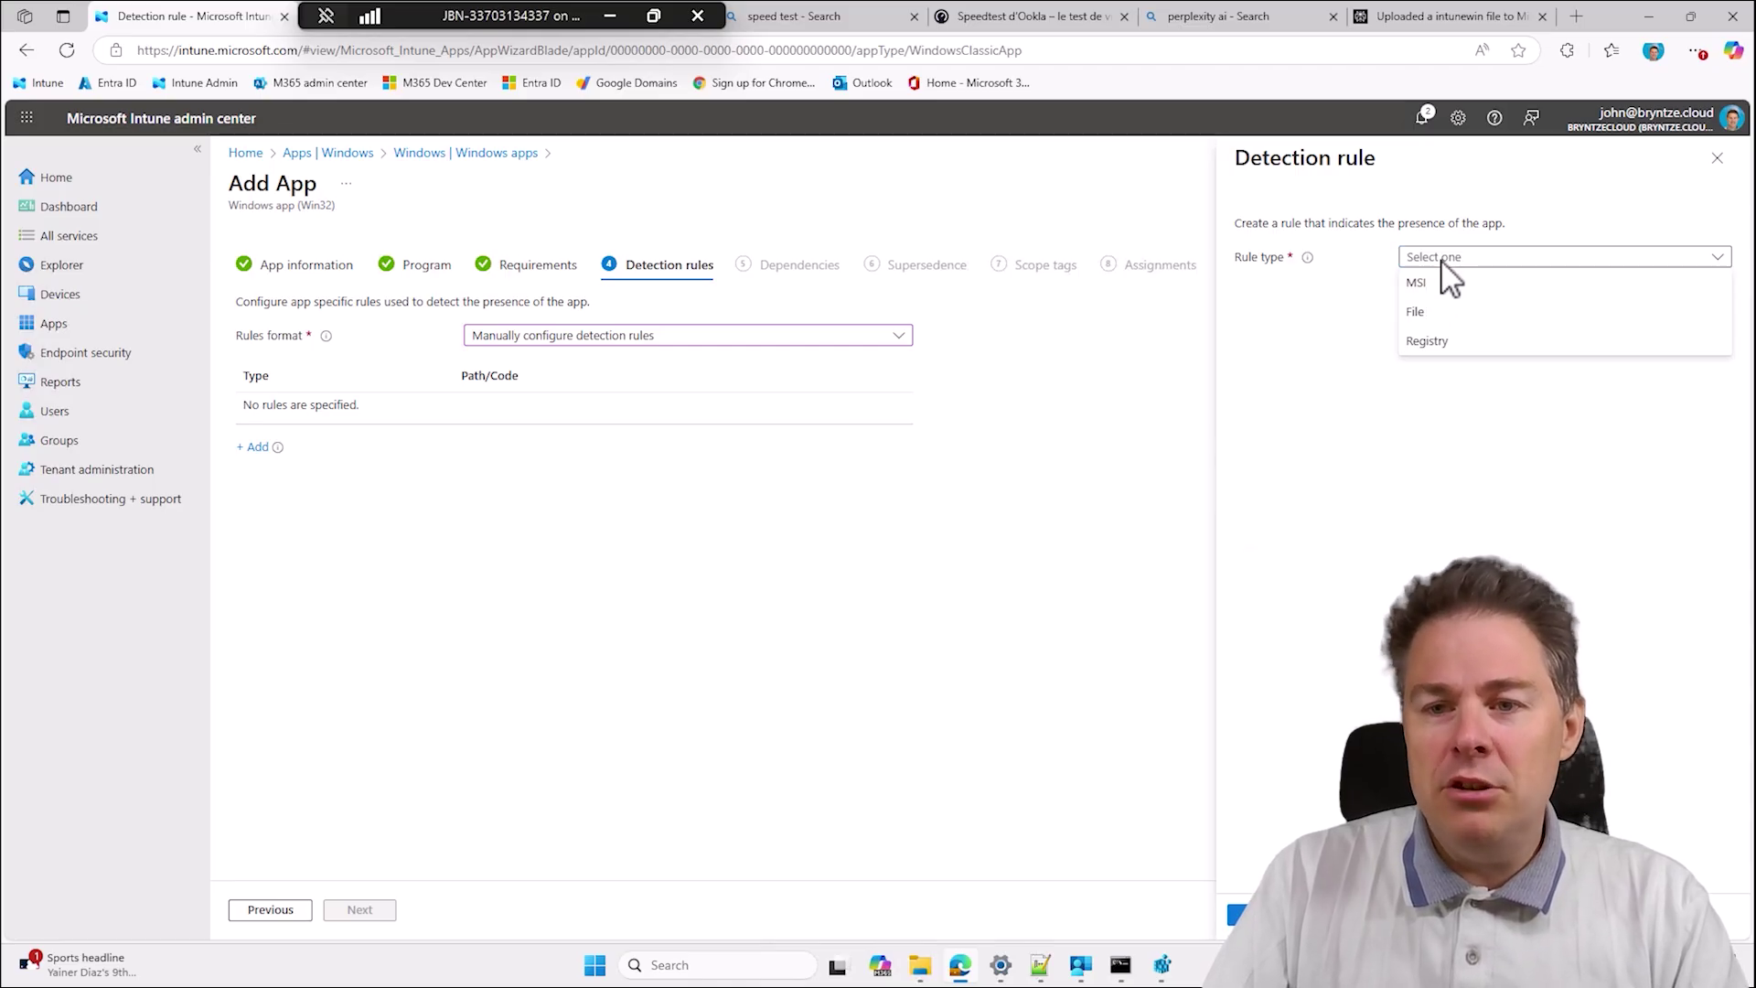
{"action": "left_click", "coordinate": [1446, 310]}
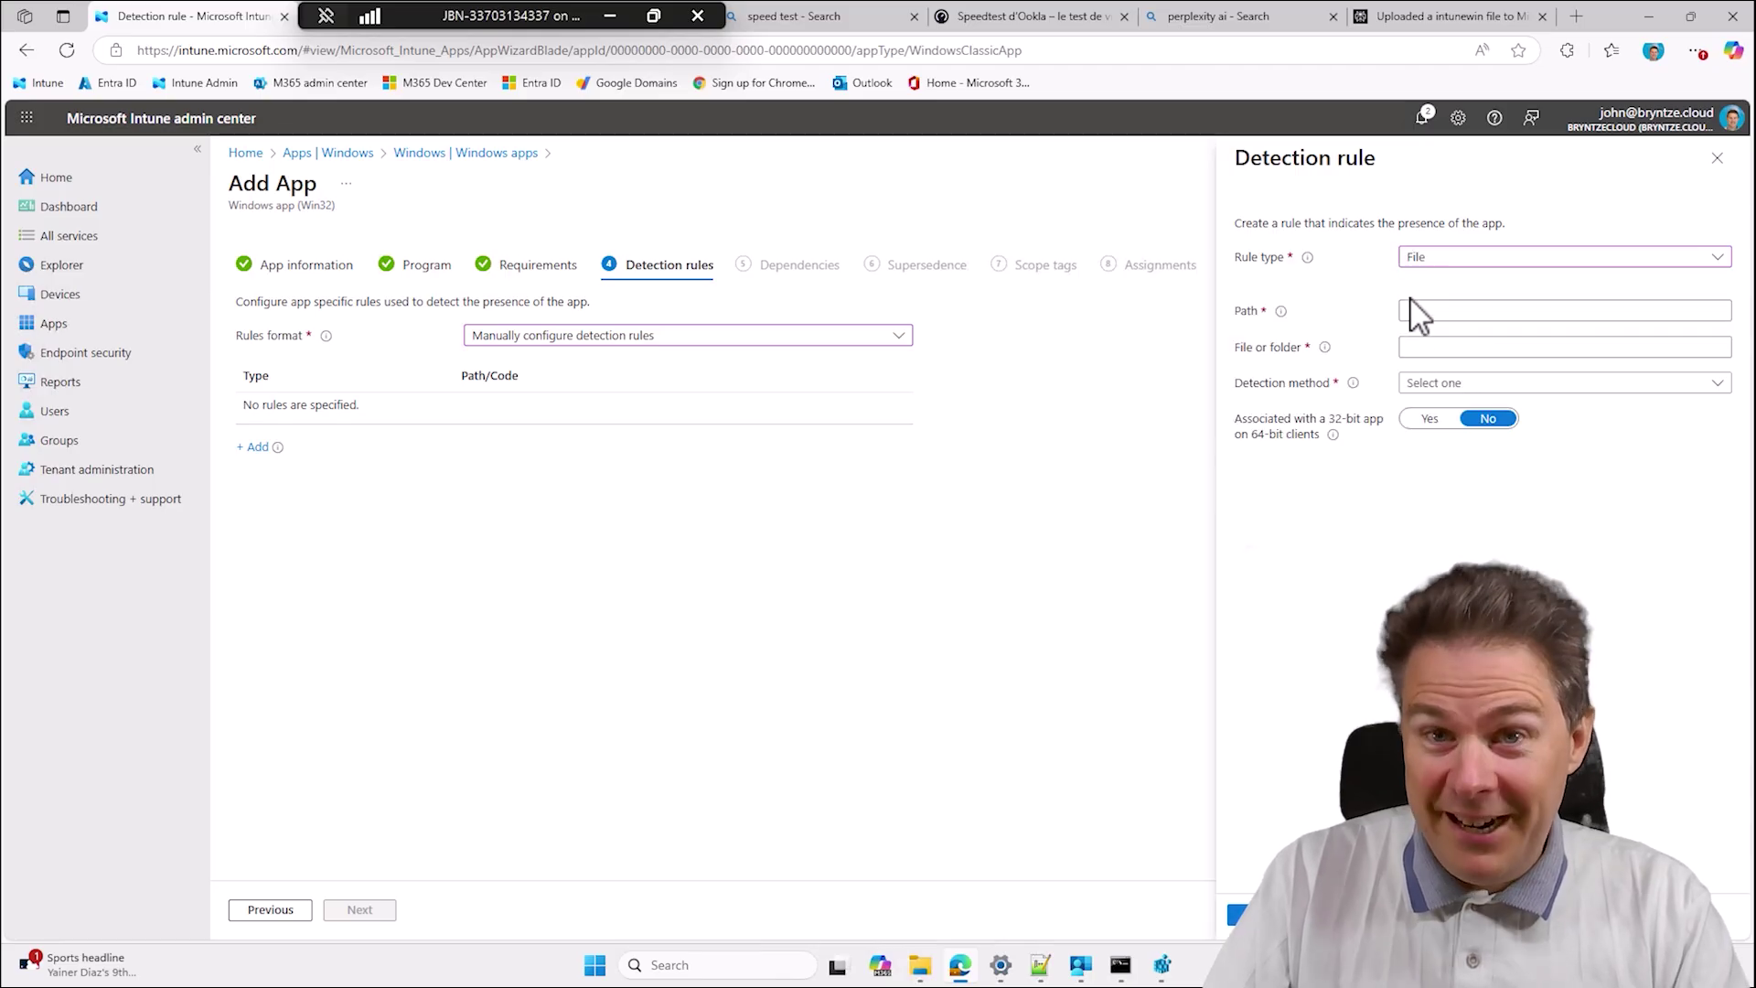
{"action": "left_click", "coordinate": [1039, 965]}
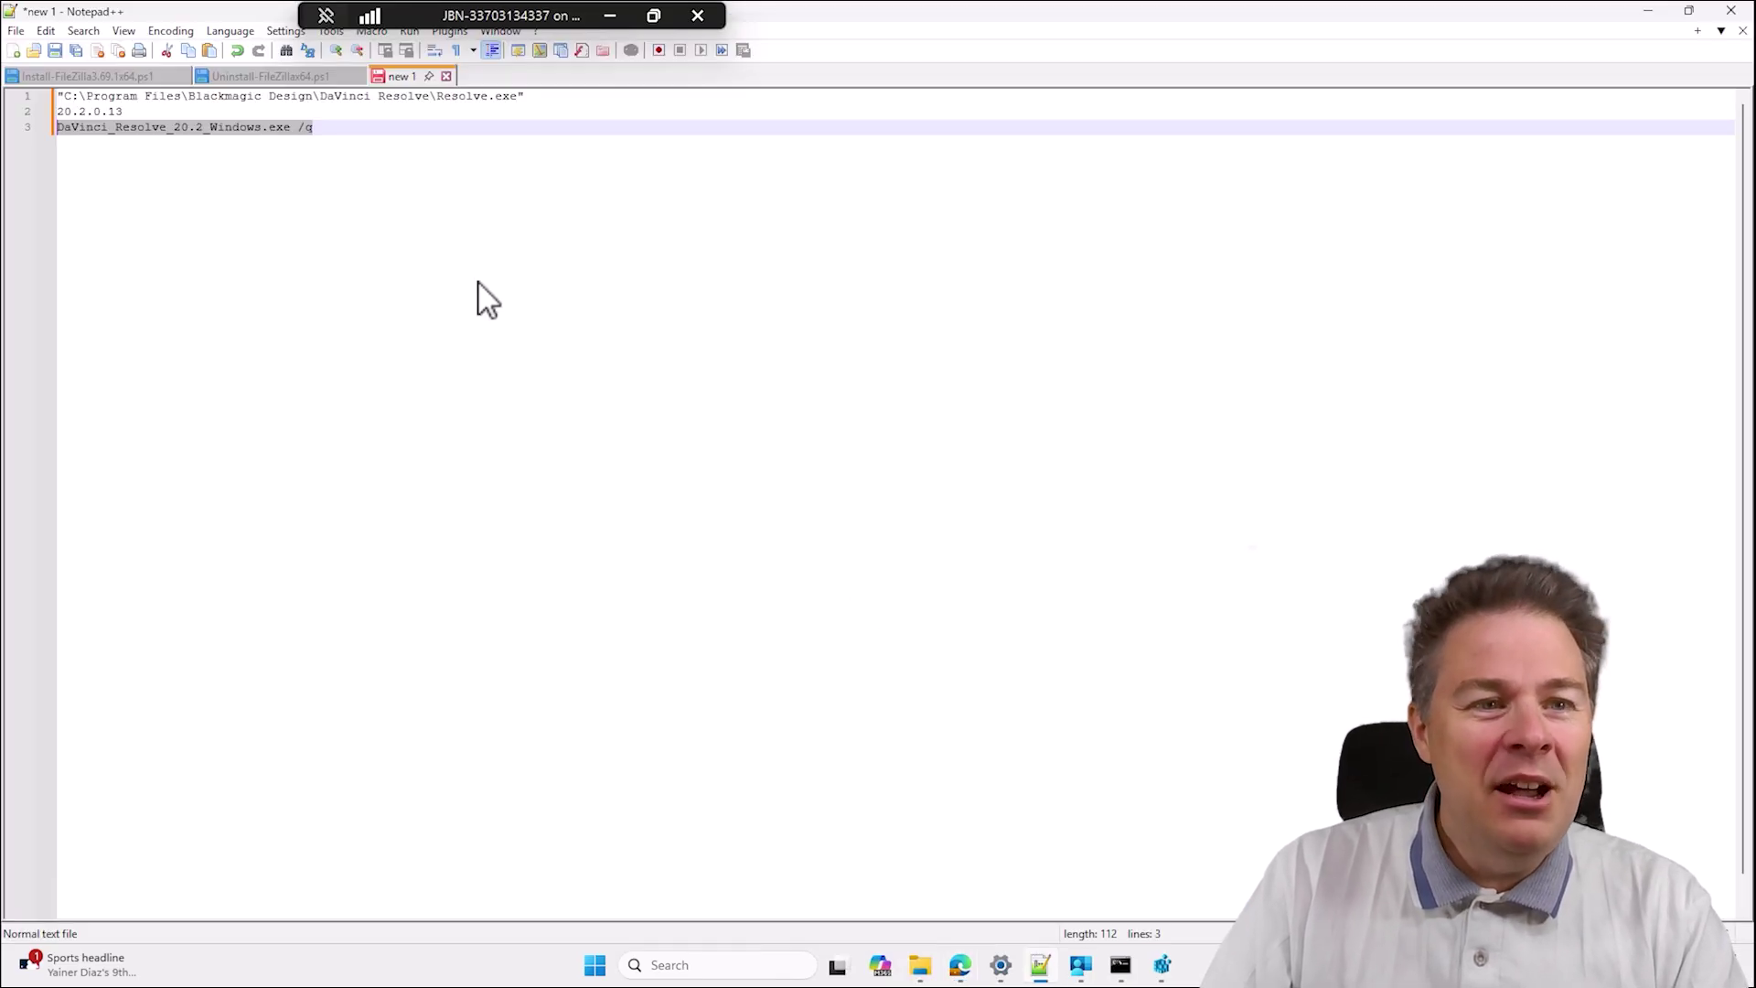
Copy the unquoted Resolve.exe path from line 1 of the notes into the rule's Path field.
{"action": "left_click", "coordinate": [518, 99]}
{"action": "left_click_drag", "start_coordinate": [552, 99], "coordinate": [25, 80]}
{"action": "key", "text": "ctrl+c"}
{"action": "left_click", "coordinate": [504, 97]}
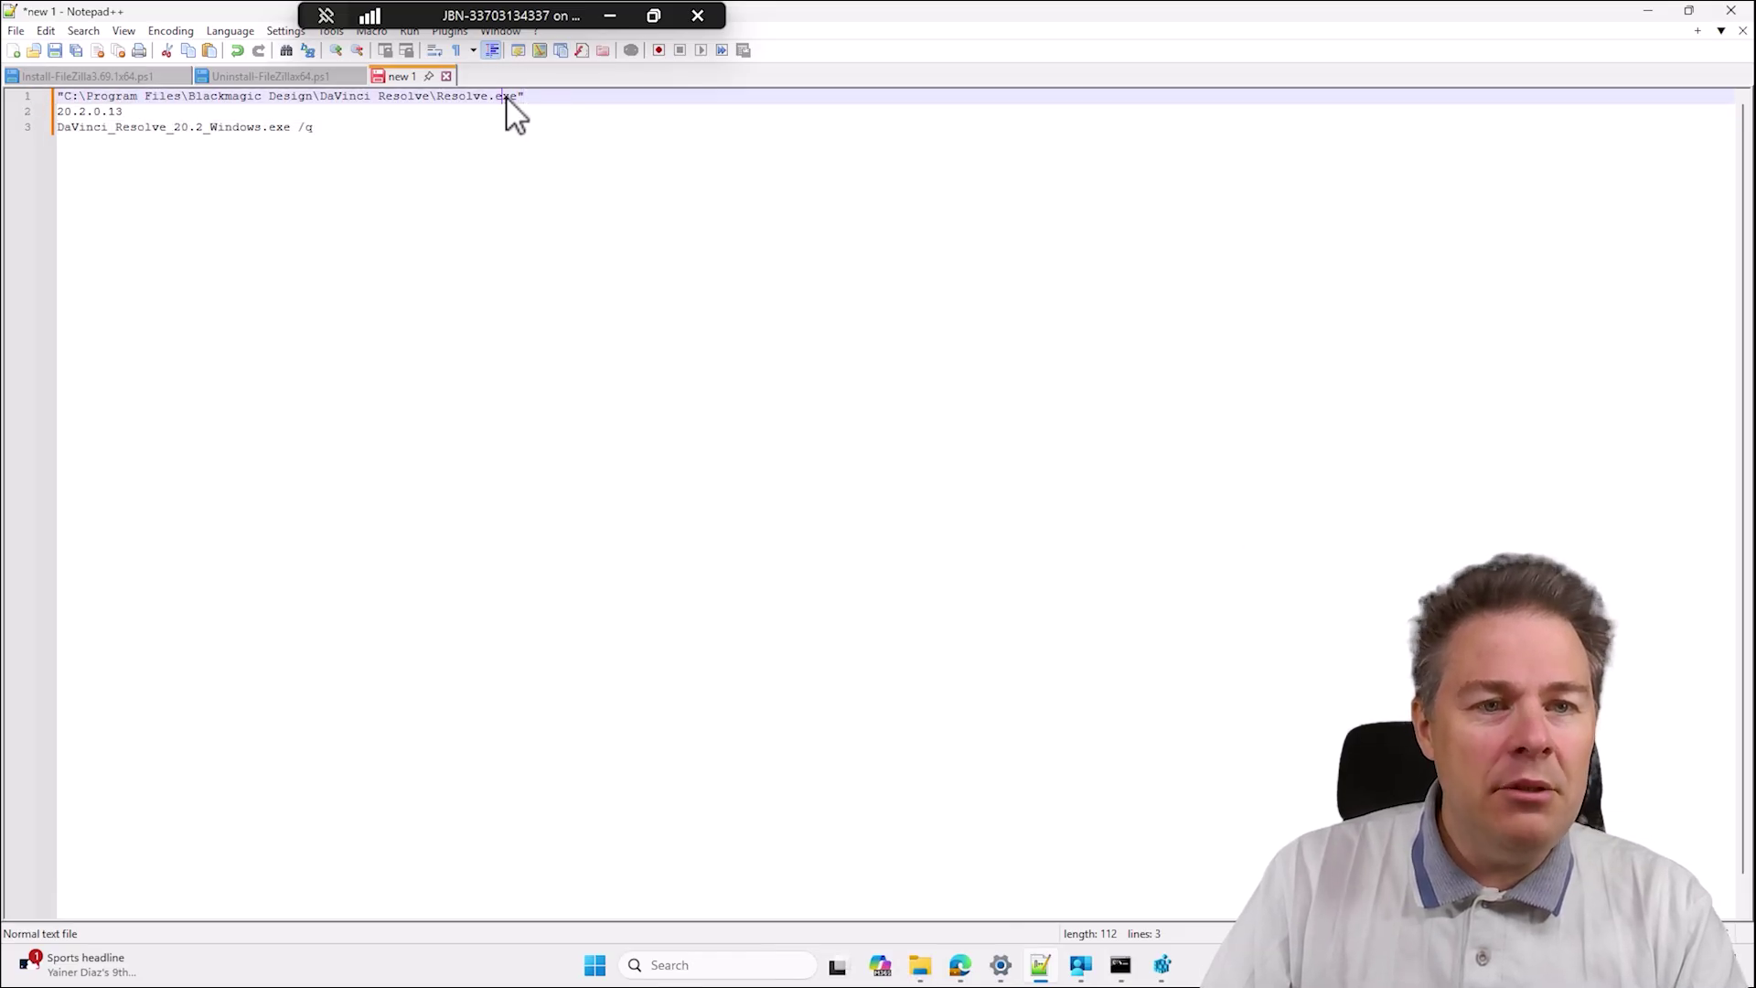
{"action": "left_click_drag", "start_coordinate": [519, 97], "coordinate": [80, 101]}
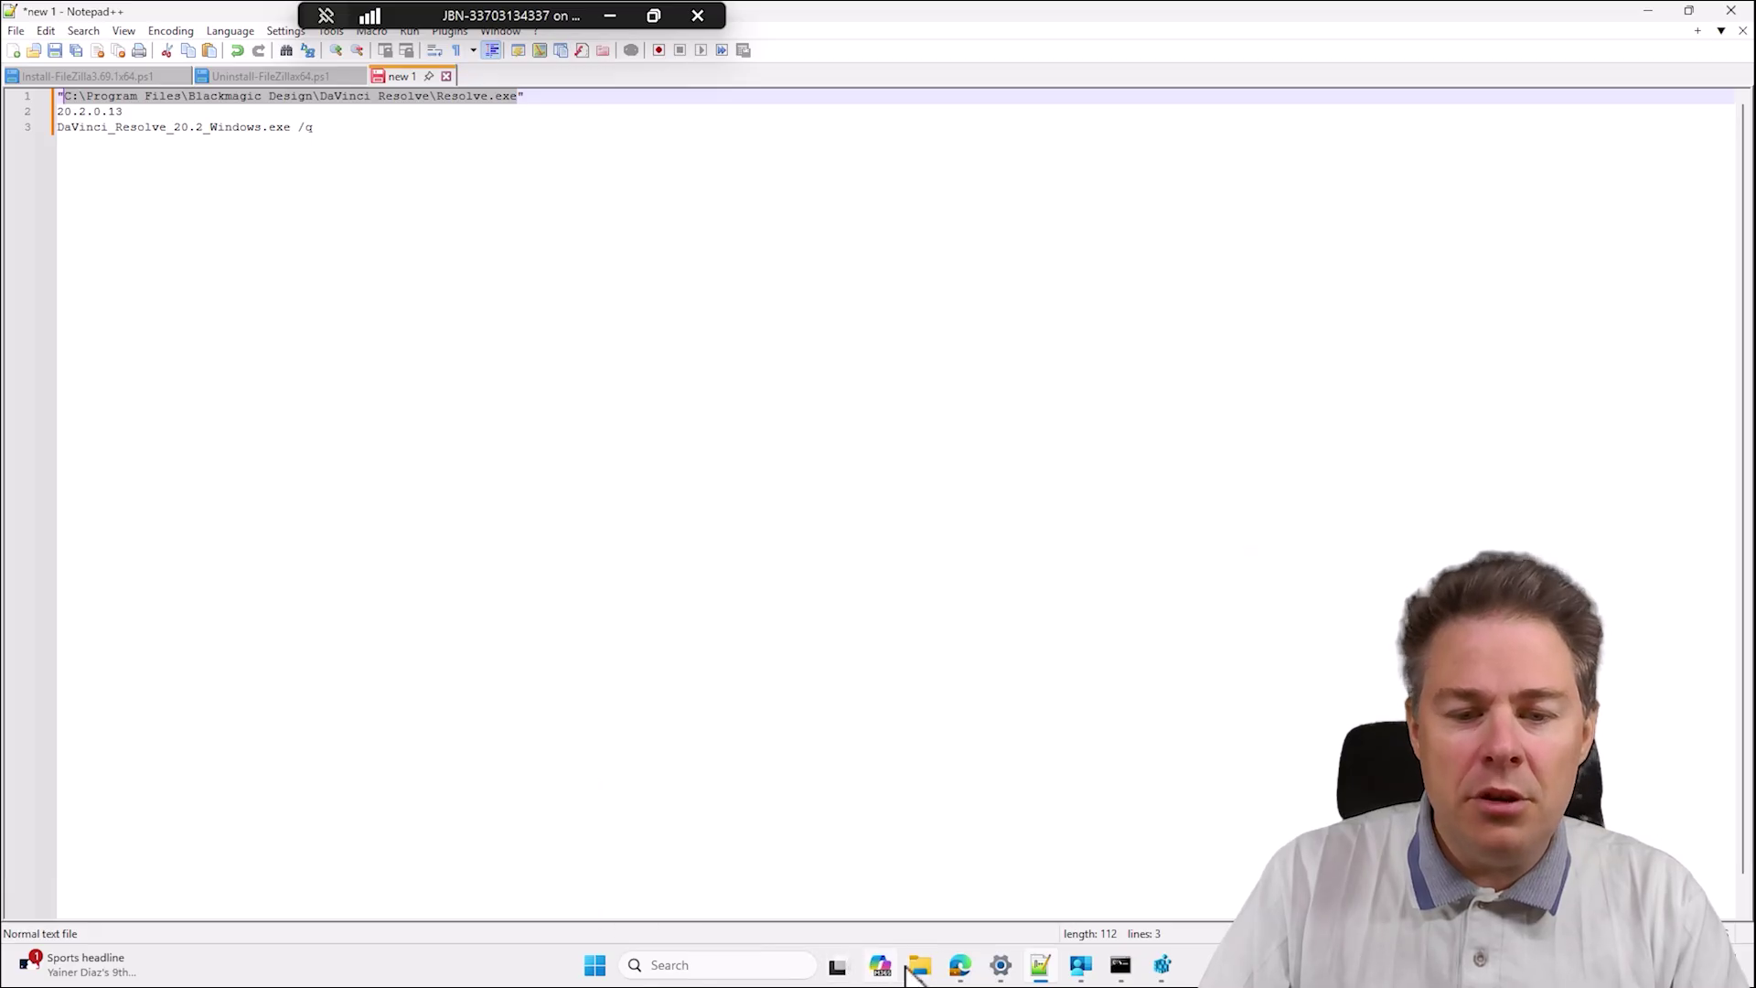
{"action": "left_click", "coordinate": [959, 970]}
{"action": "left_click", "coordinate": [1459, 311]}
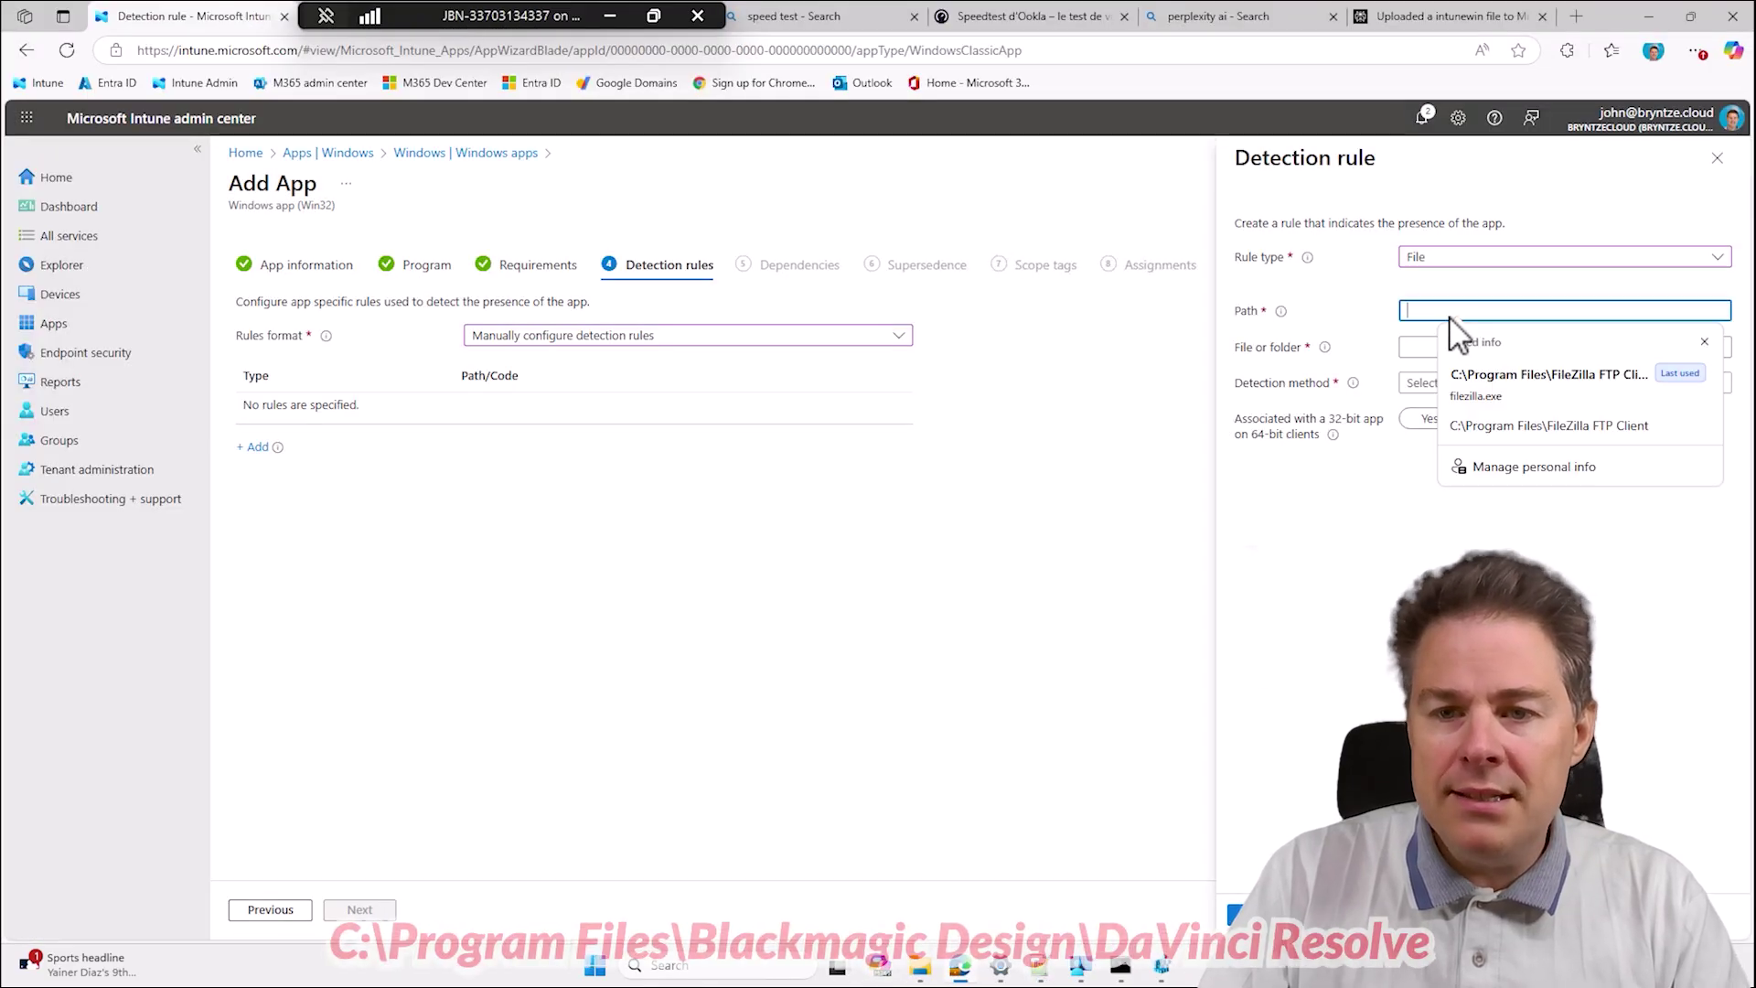
Split the pasted path into the DaVinci Resolve folder Path and Resolve.exe file name.
{"action": "key", "text": "ctrl+v"}
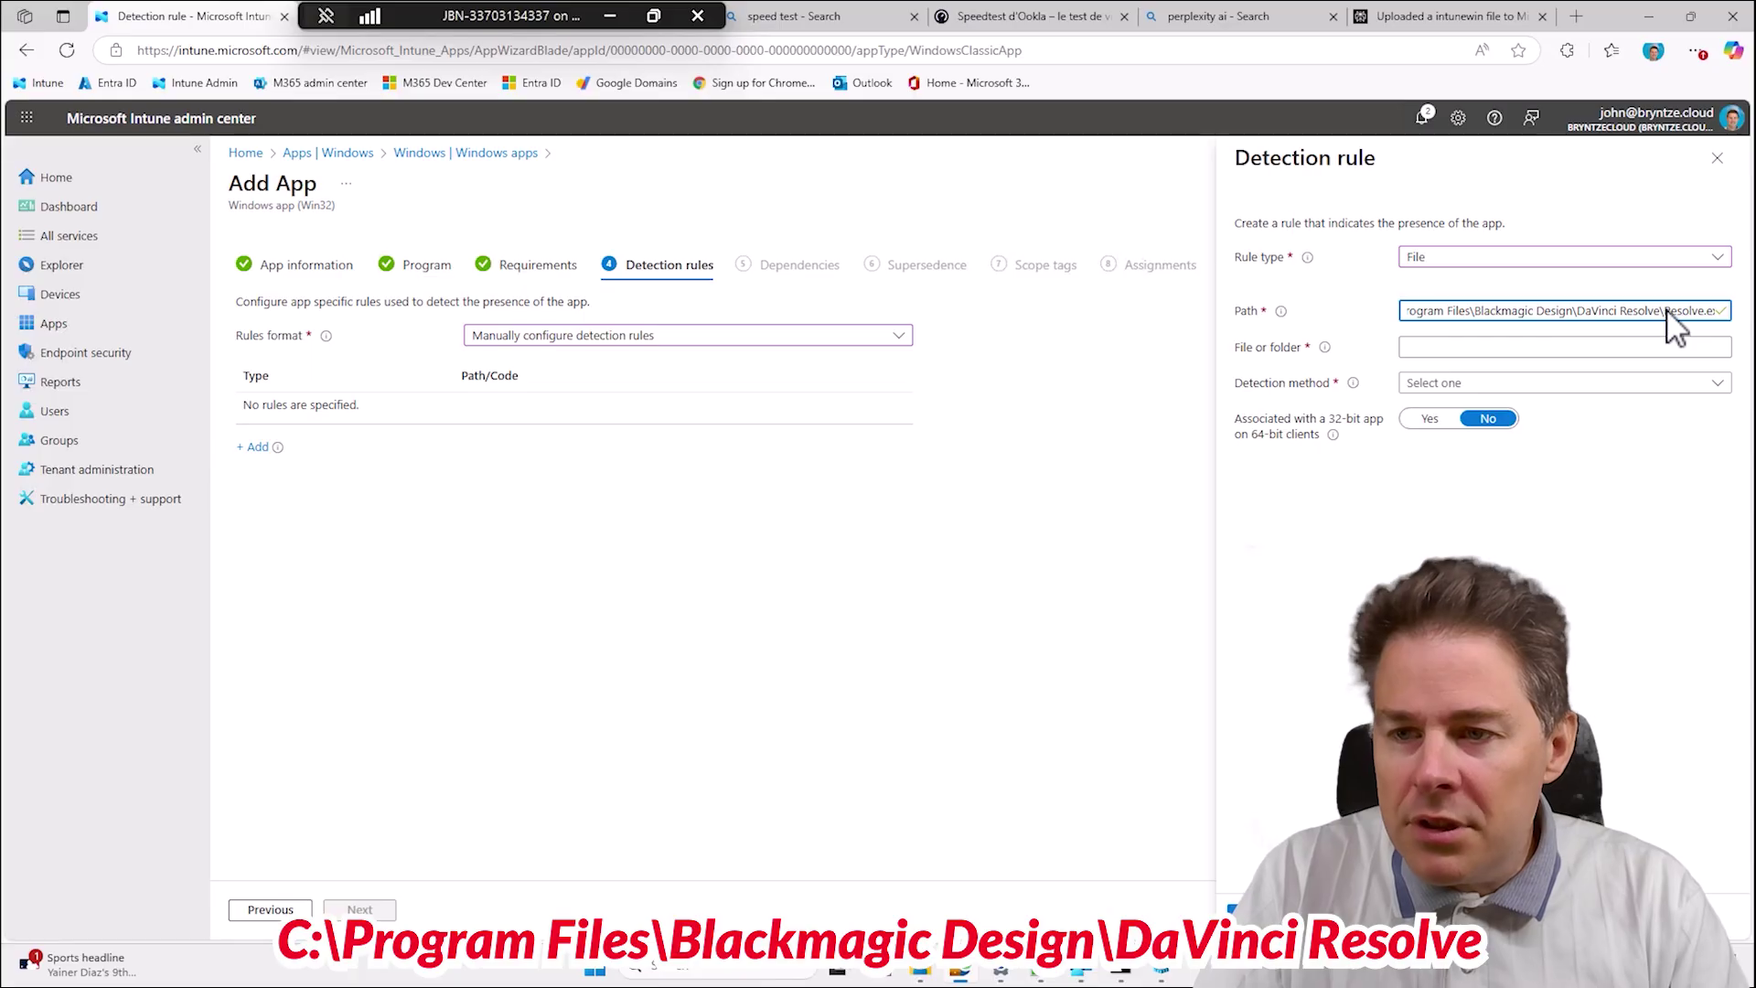
{"action": "left_click_drag", "start_coordinate": [1667, 309], "coordinate": [1710, 316]}
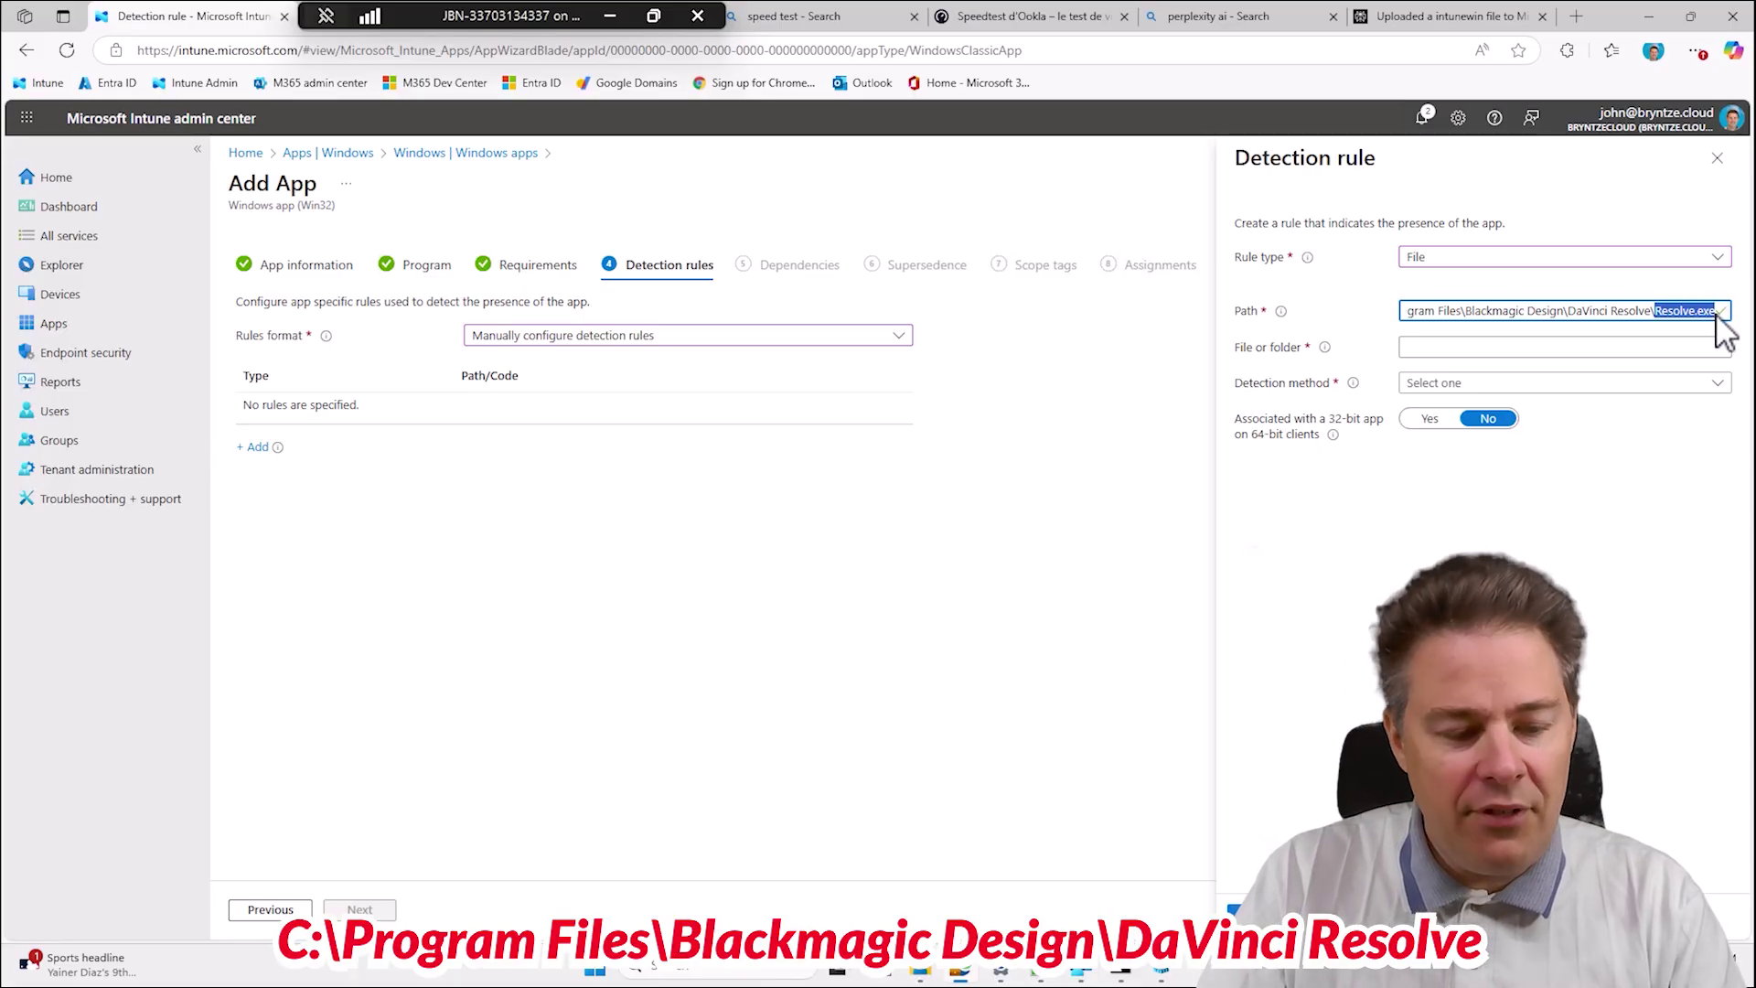
{"action": "key", "text": "ctrl+x"}
{"action": "left_click", "coordinate": [1440, 351]}
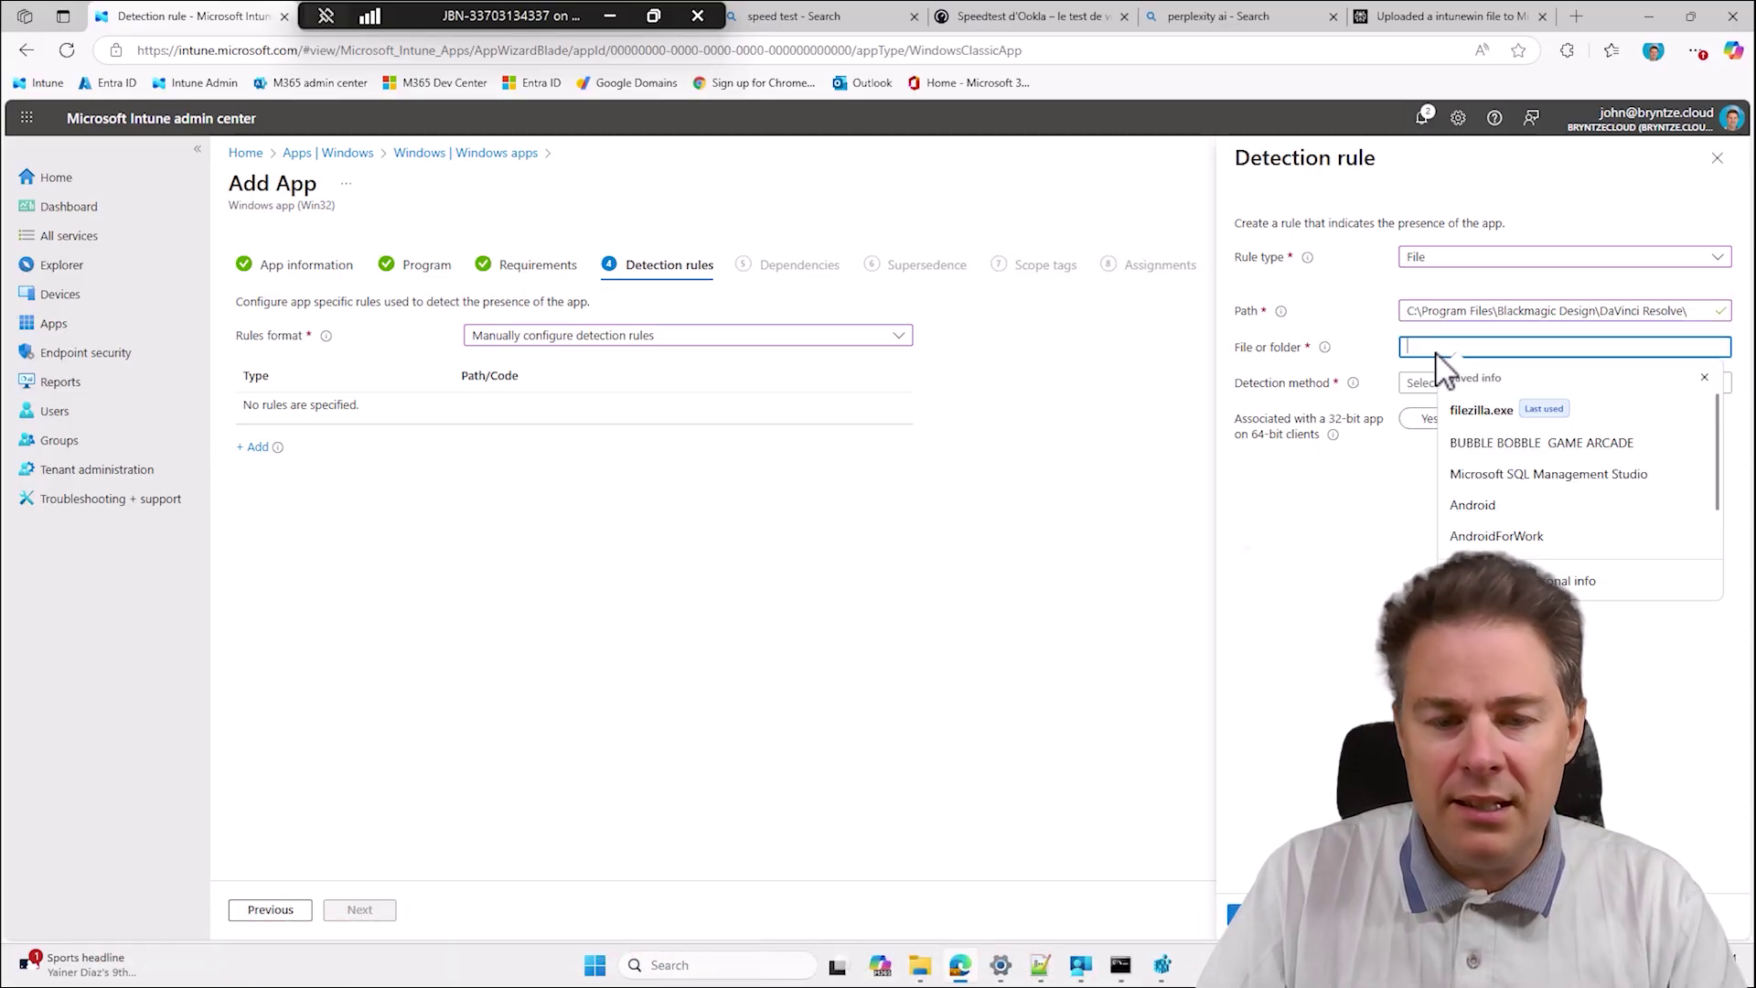
{"action": "key", "text": "ctrl+v"}
{"action": "left_click", "coordinate": [1707, 314]}
{"action": "key", "text": "BackSpace"}
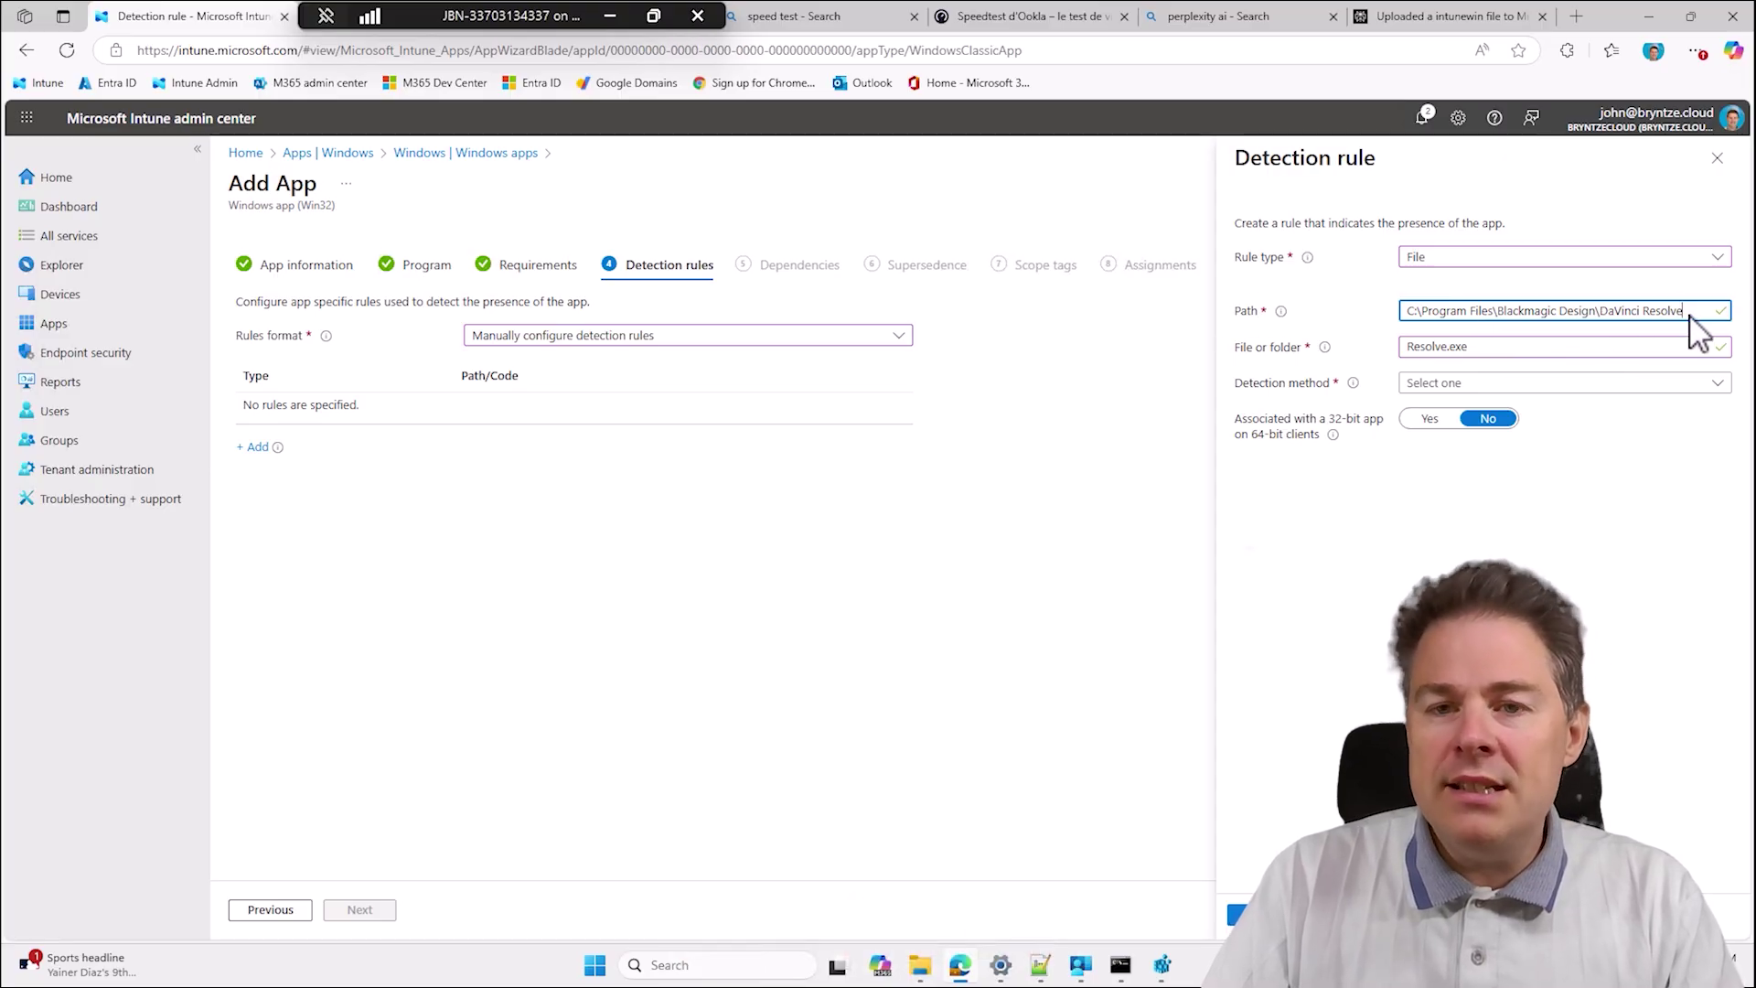
{"action": "left_click_drag", "start_coordinate": [1681, 312], "coordinate": [1406, 322]}
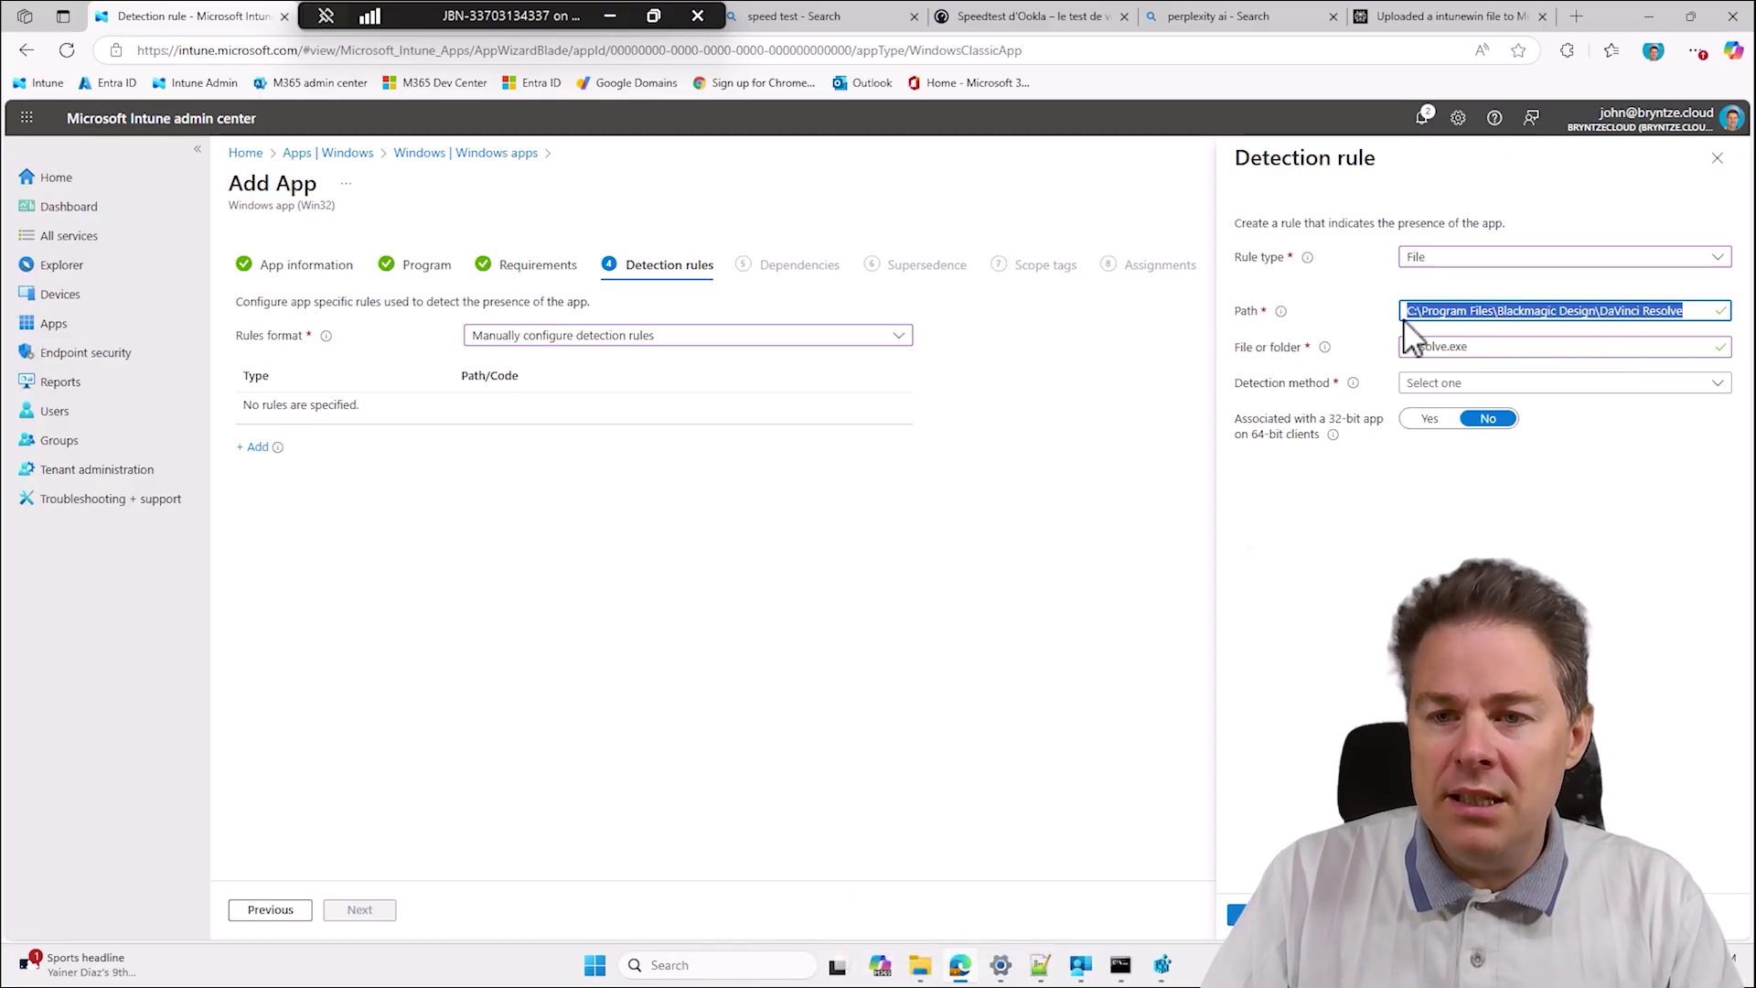
{"action": "left_click_drag", "start_coordinate": [1502, 350], "coordinate": [1407, 366]}
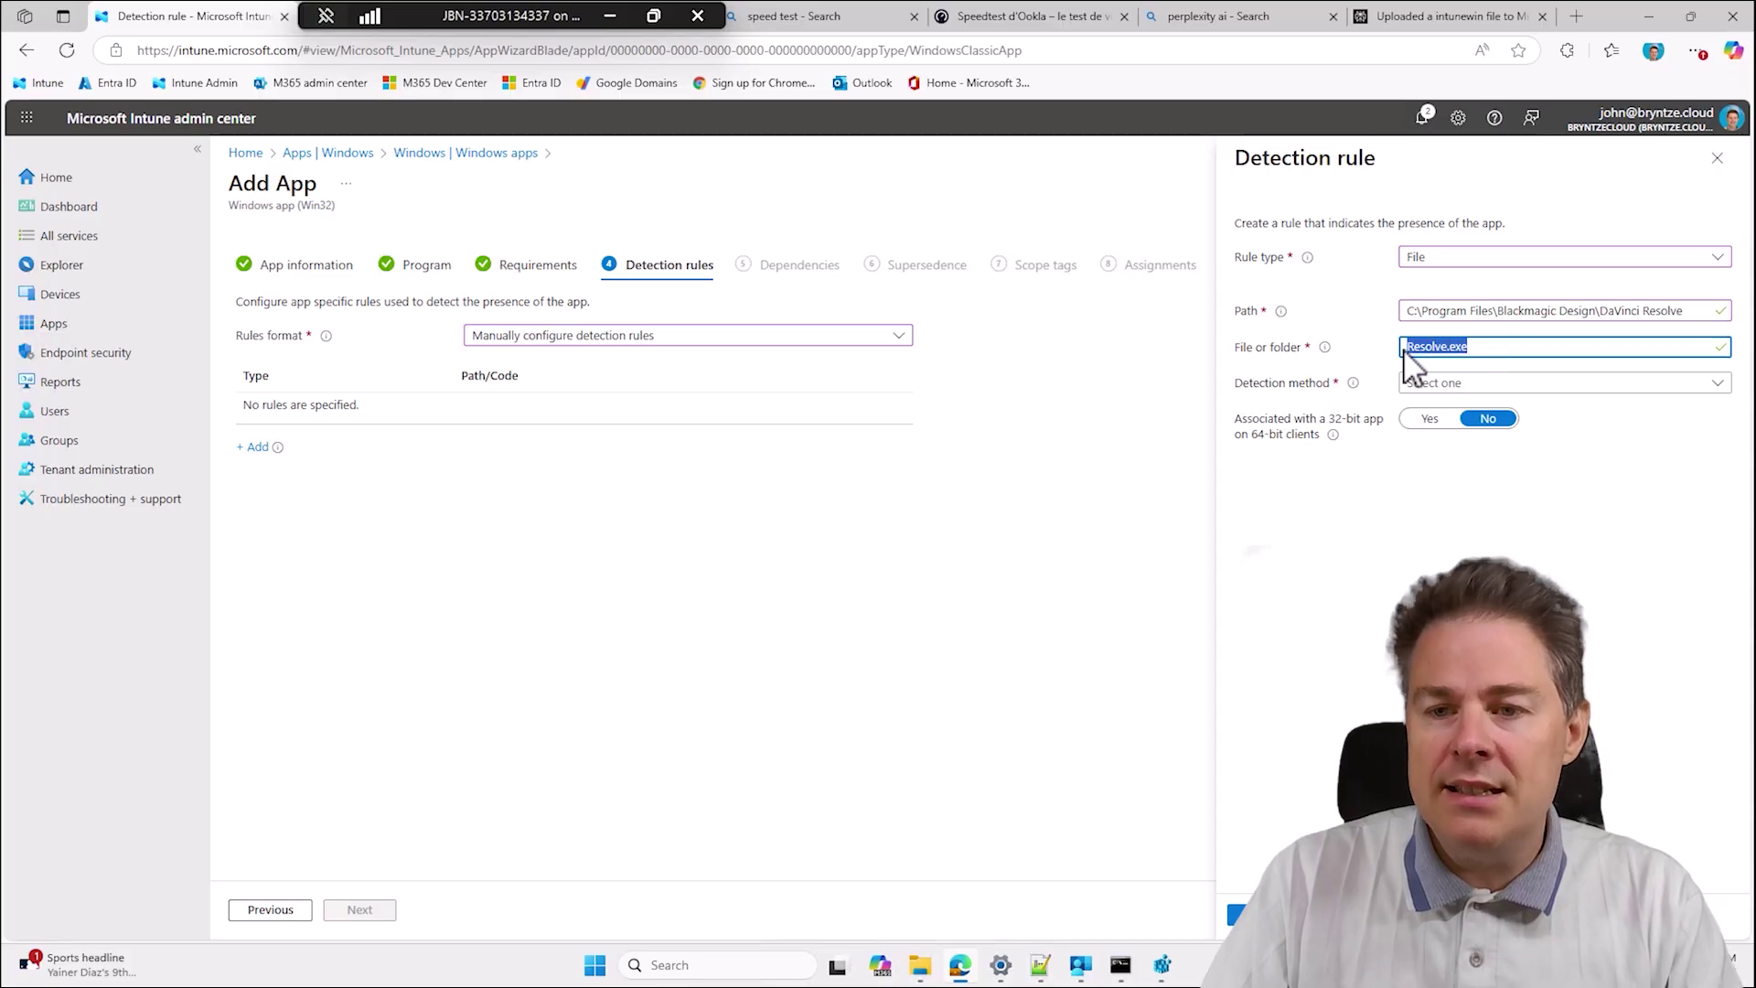
Detect by String (version), Greater than or equal to 20.2.0.13.
{"action": "left_click", "coordinate": [1429, 388]}
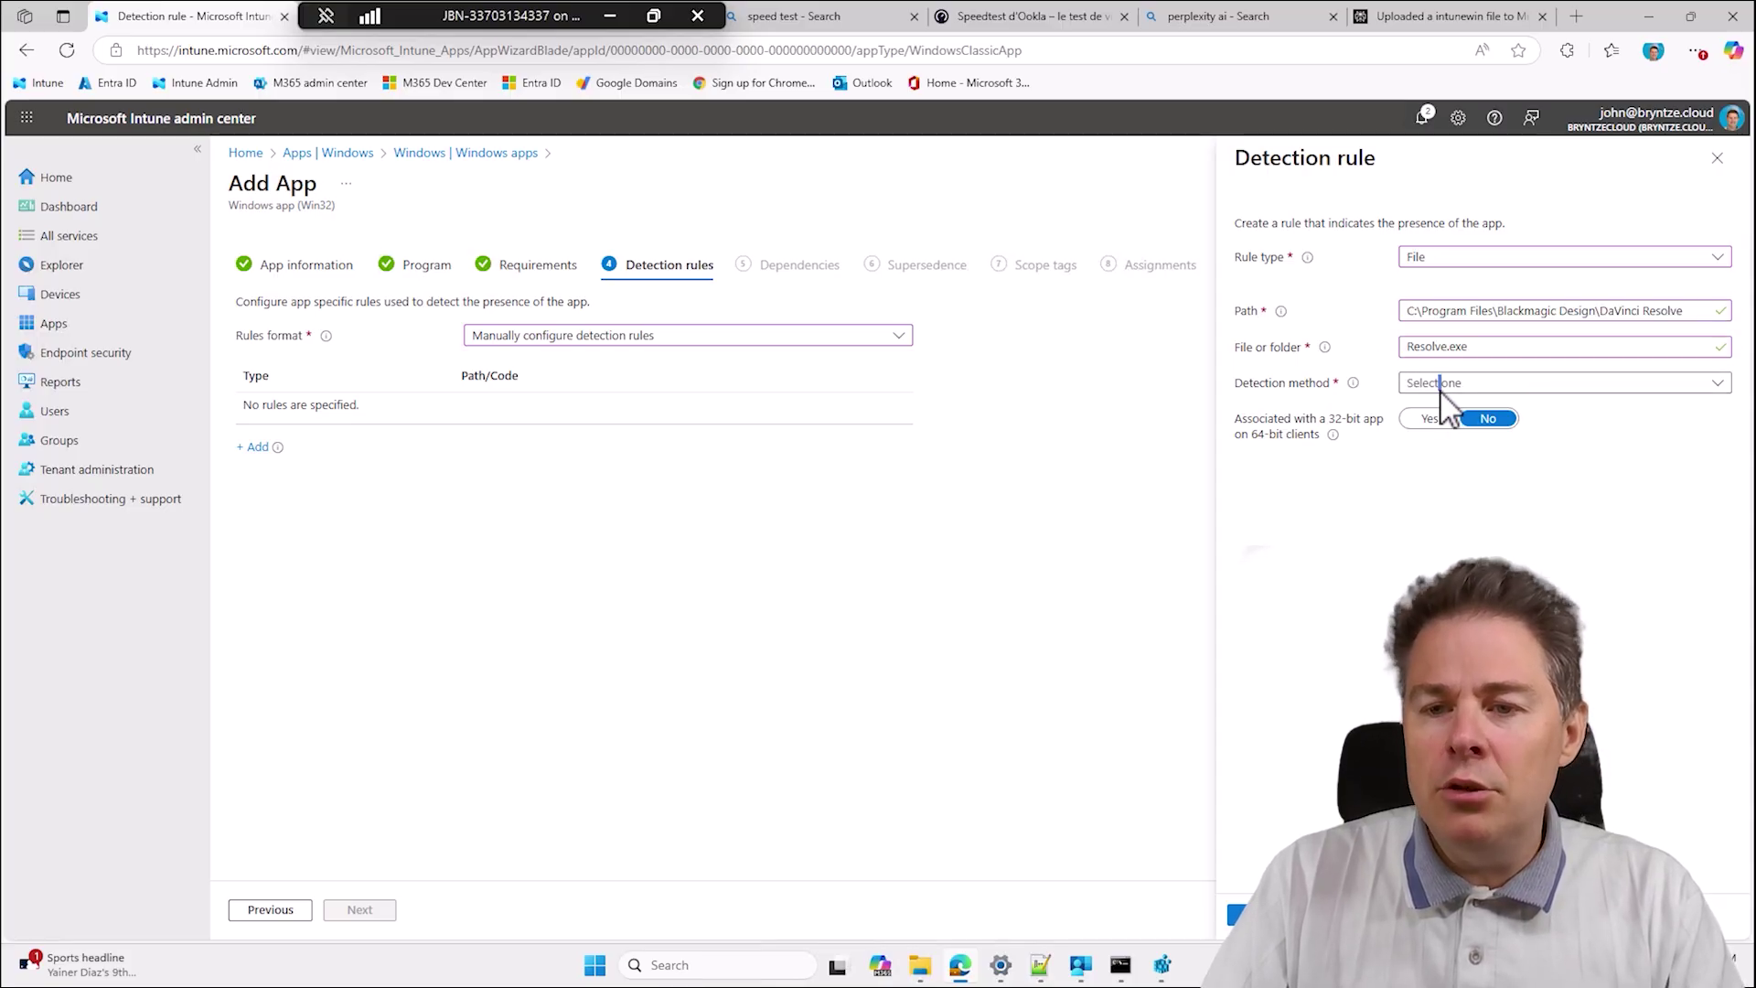
{"action": "left_click", "coordinate": [1461, 412]}
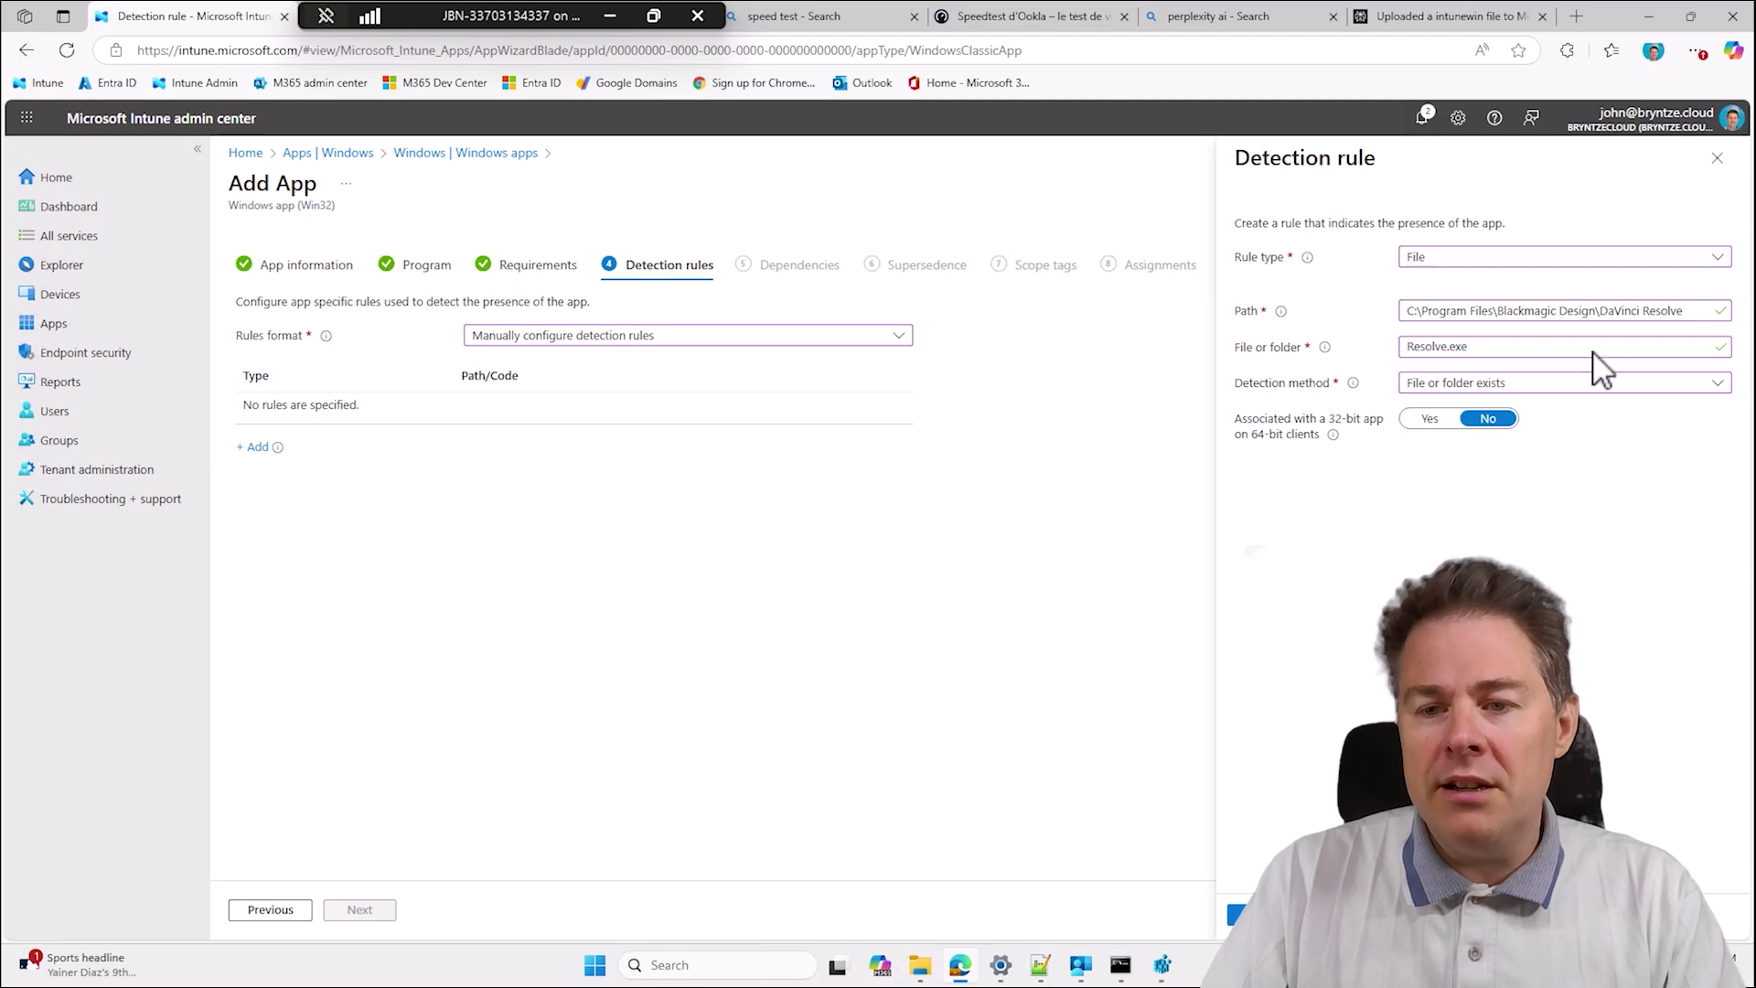
{"action": "left_click", "coordinate": [1437, 380]}
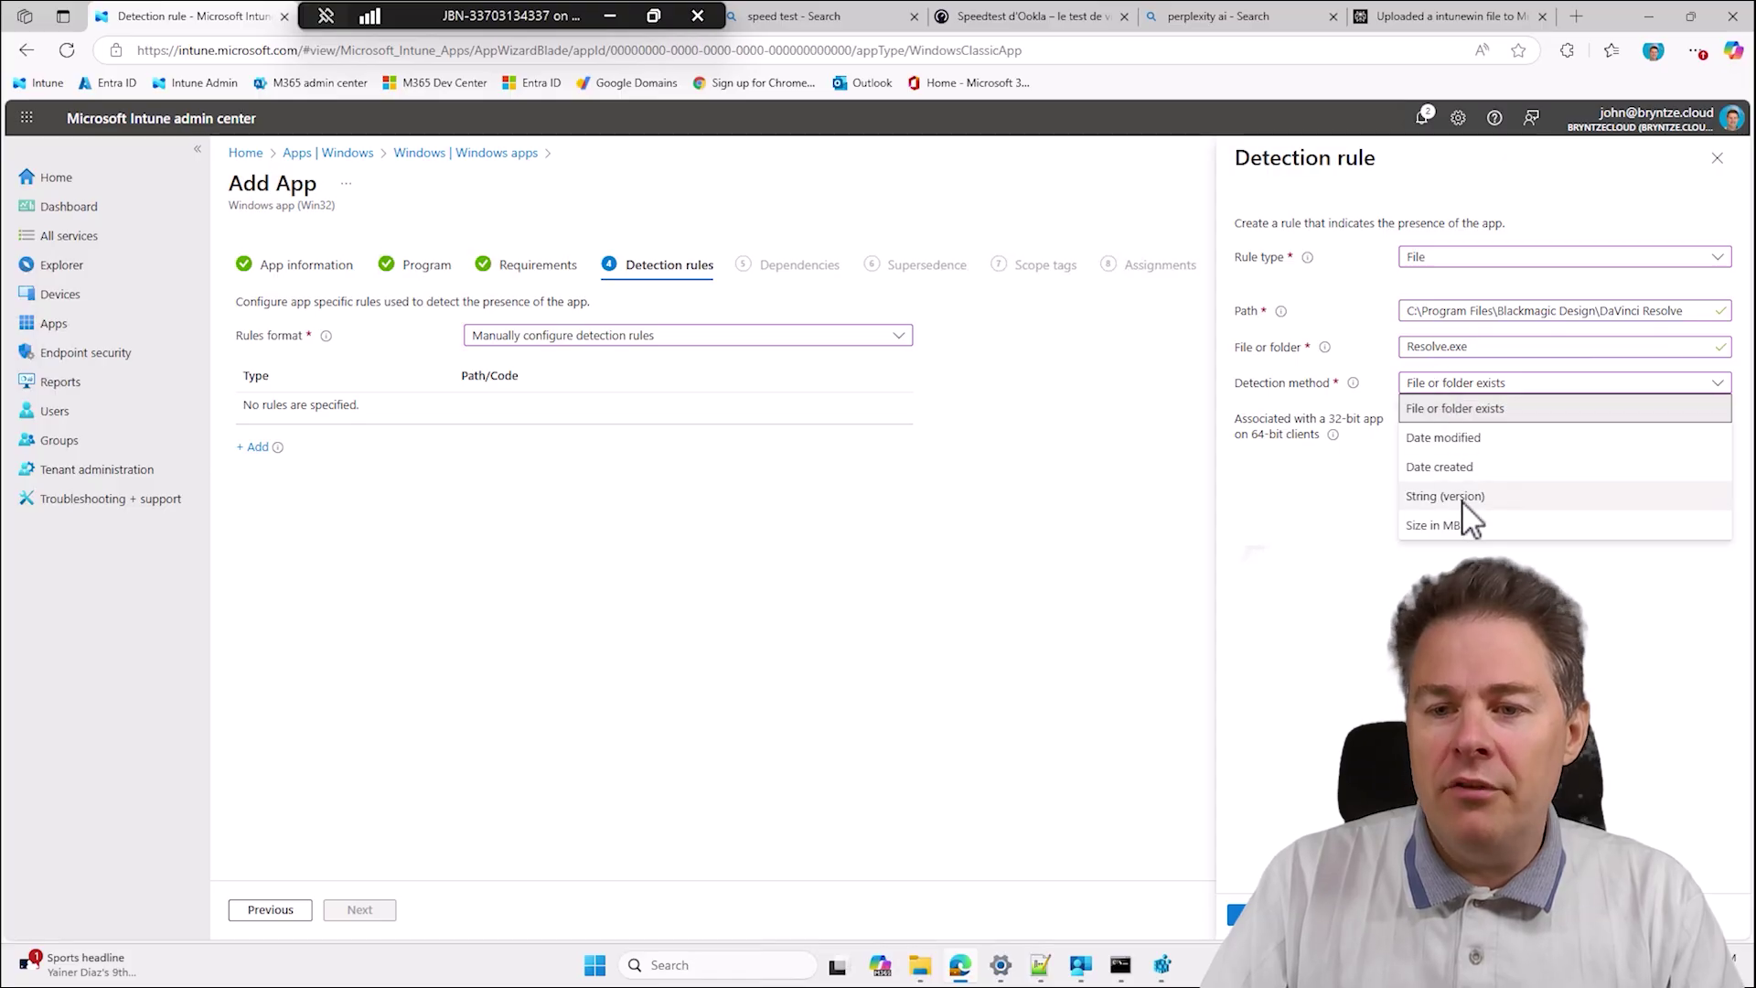
{"action": "left_click", "coordinate": [1430, 499]}
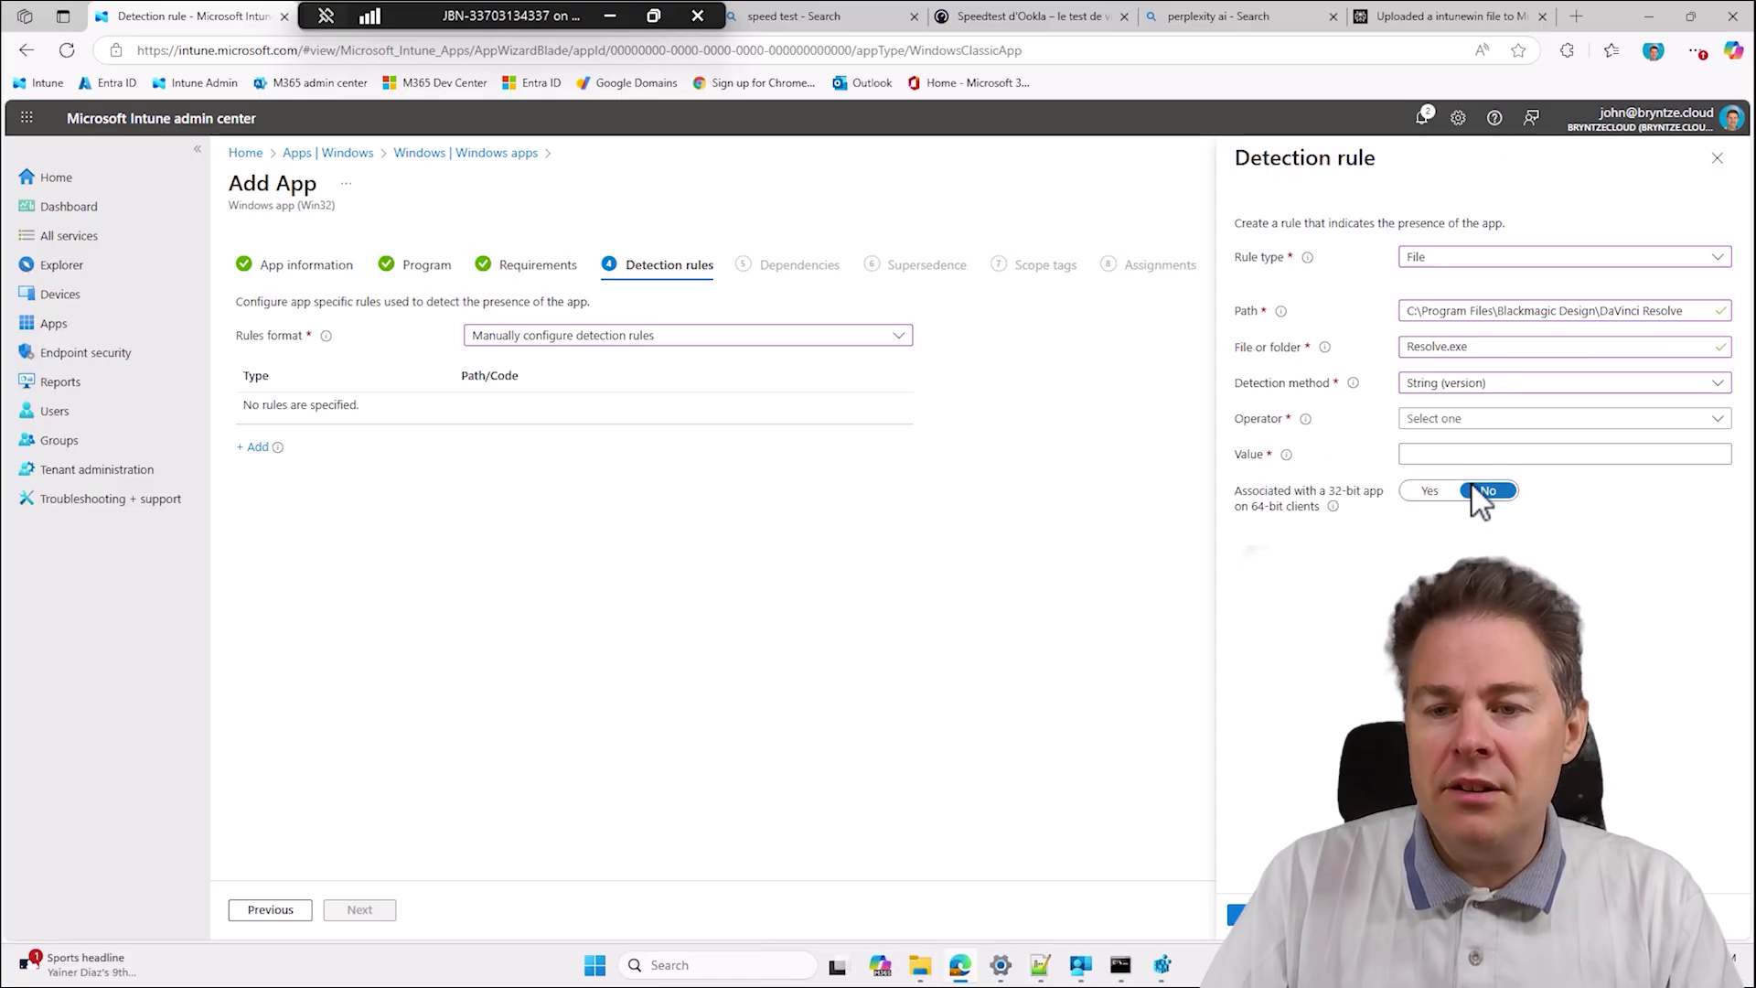
{"action": "left_click", "coordinate": [1423, 426]}
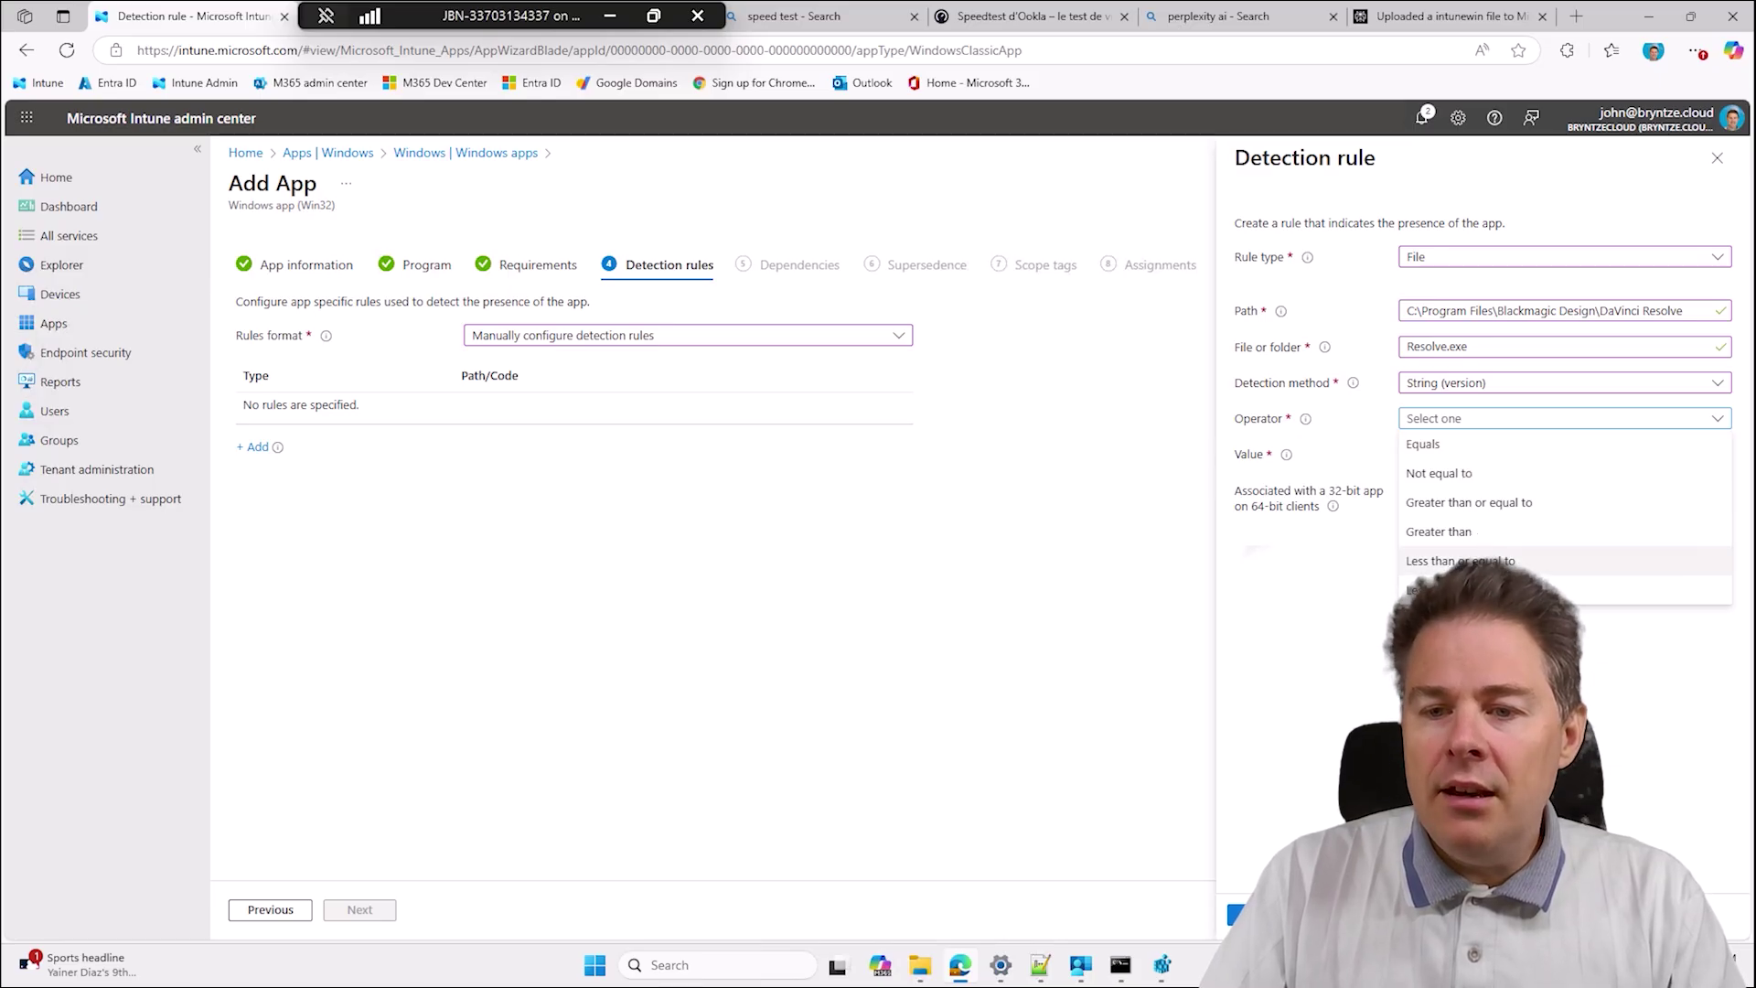
{"action": "left_click", "coordinate": [1454, 505]}
{"action": "left_click", "coordinate": [1435, 458]}
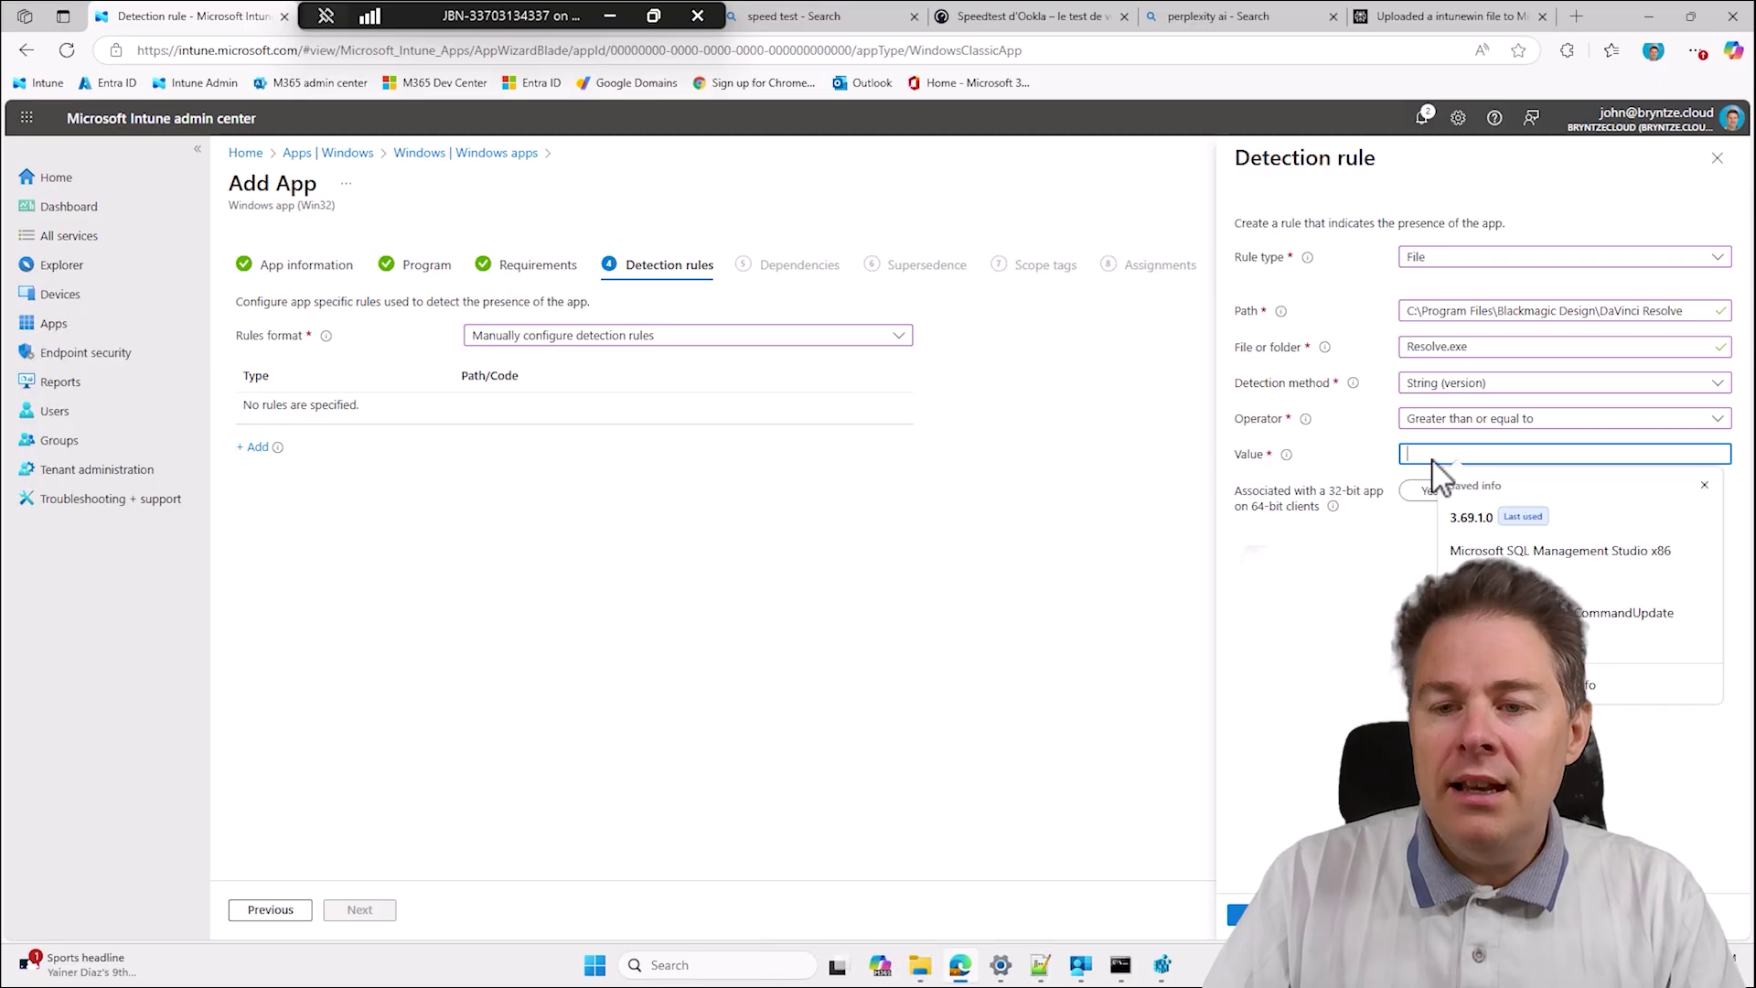
{"action": "type", "text": "20"}
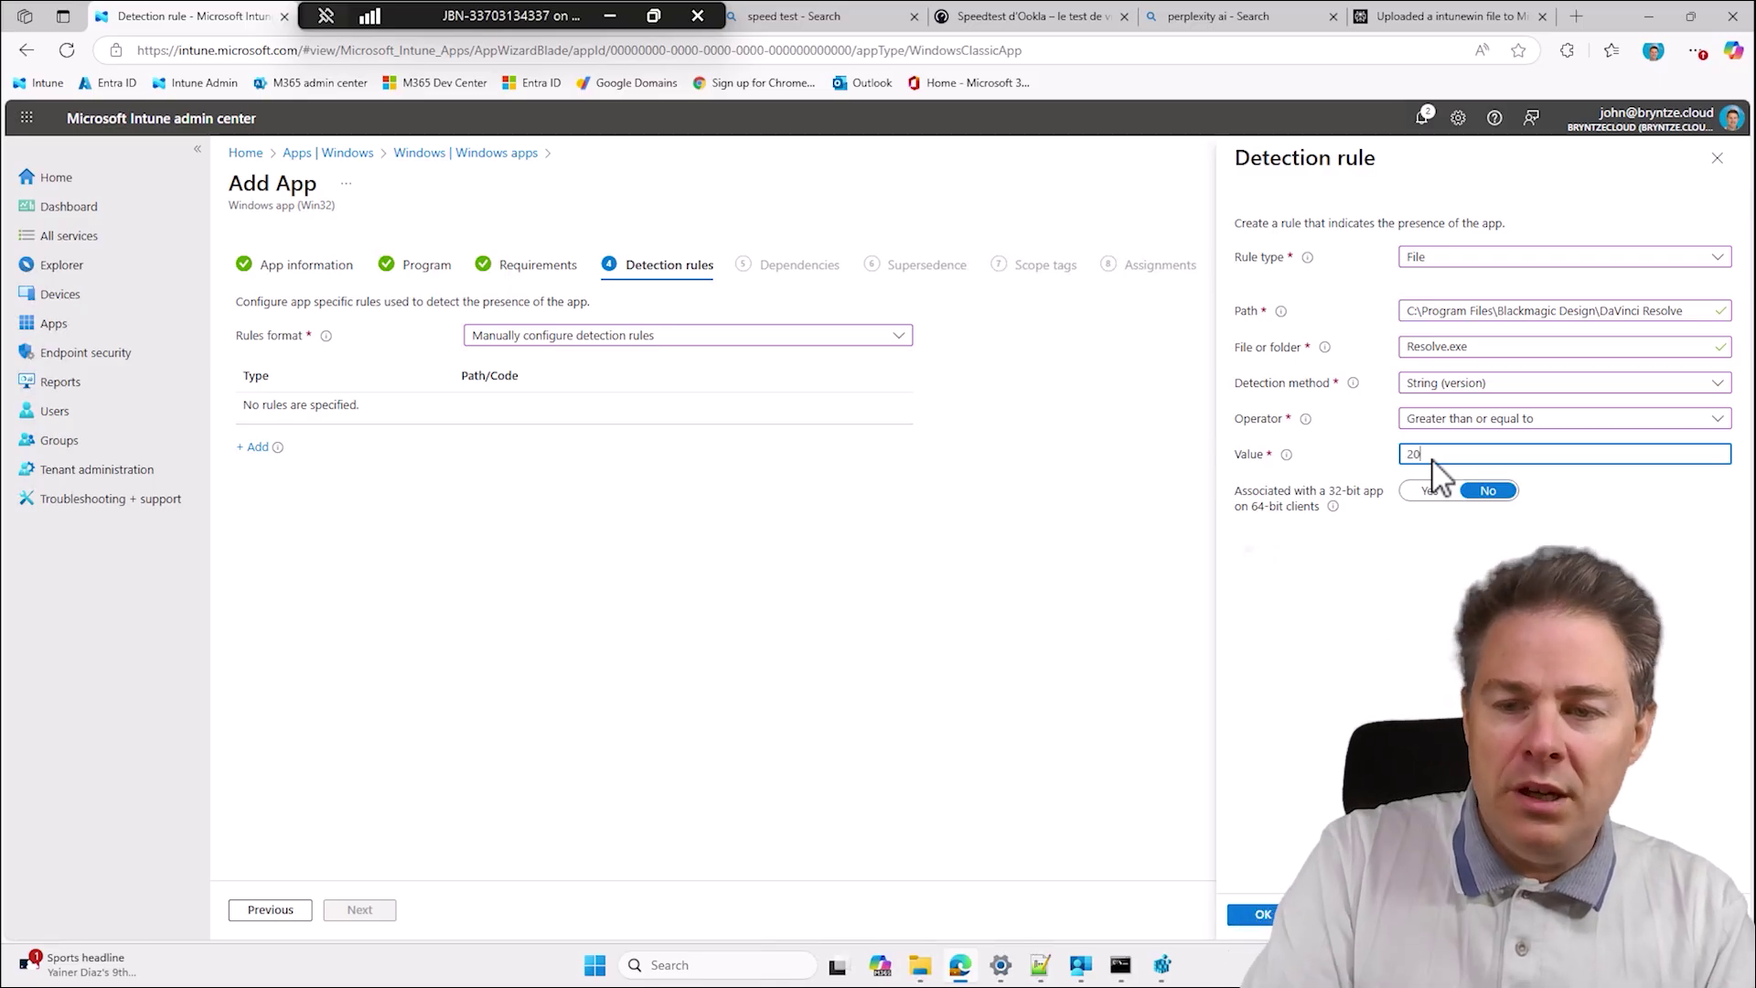
{"action": "type", "text": ".2.0."}
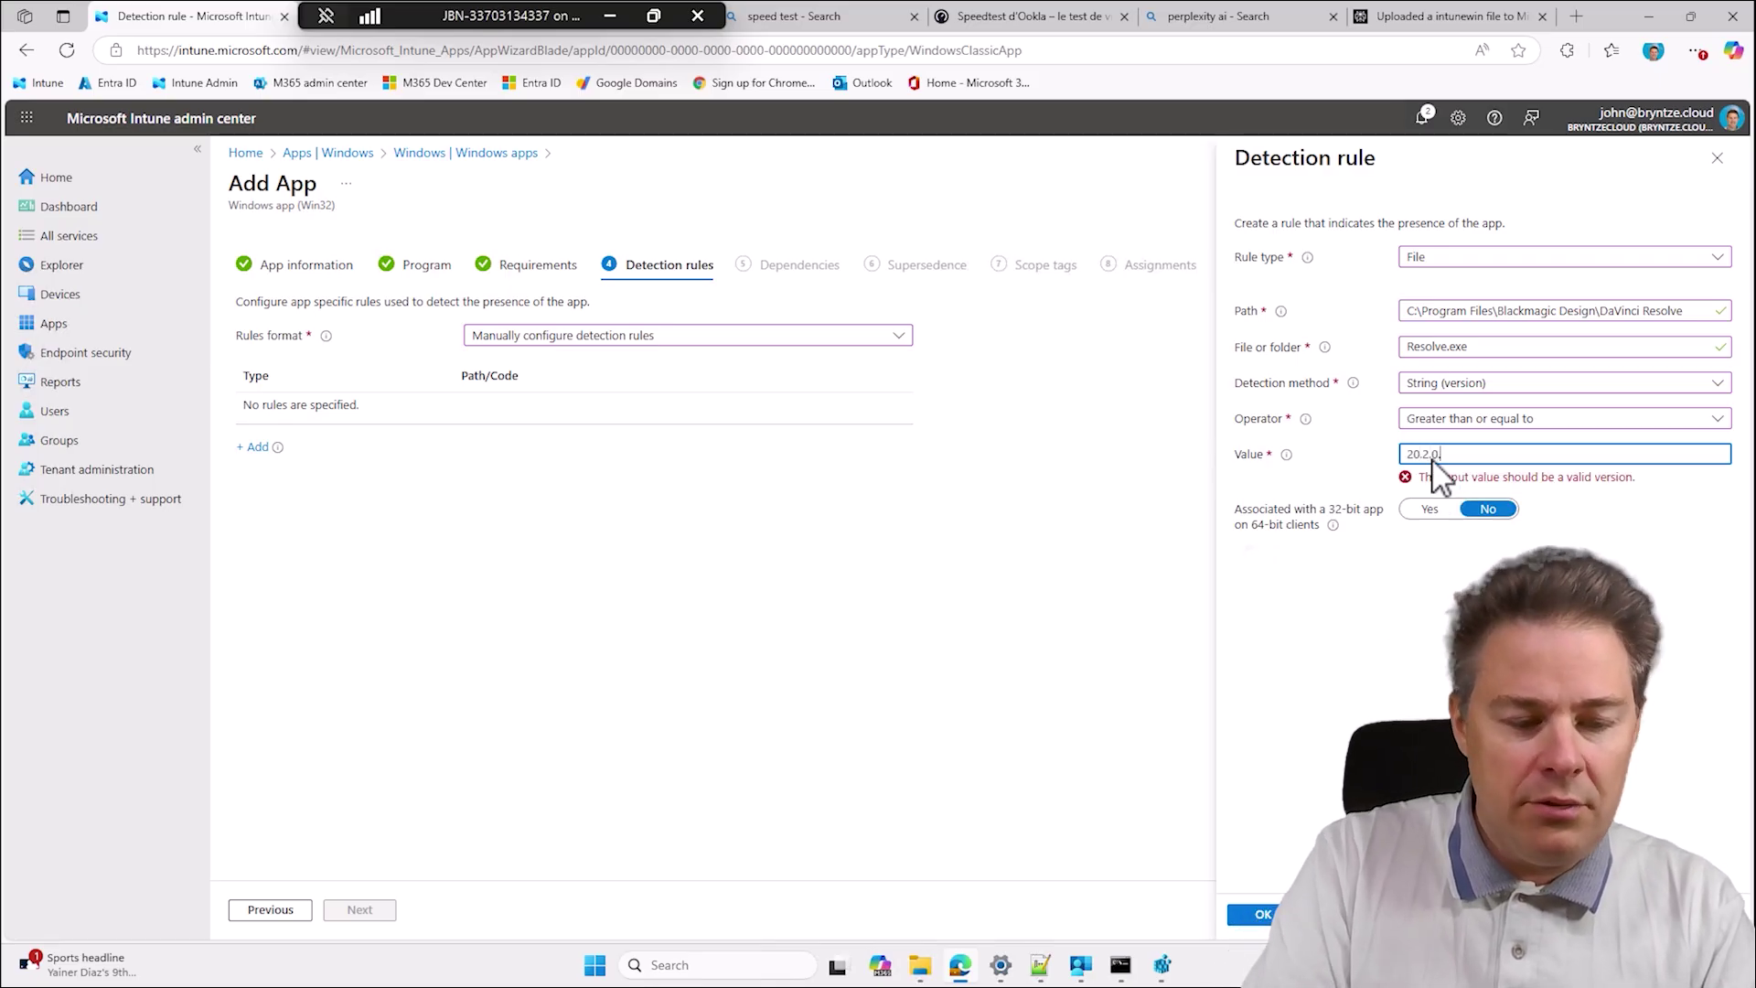
{"action": "type", "text": "13"}
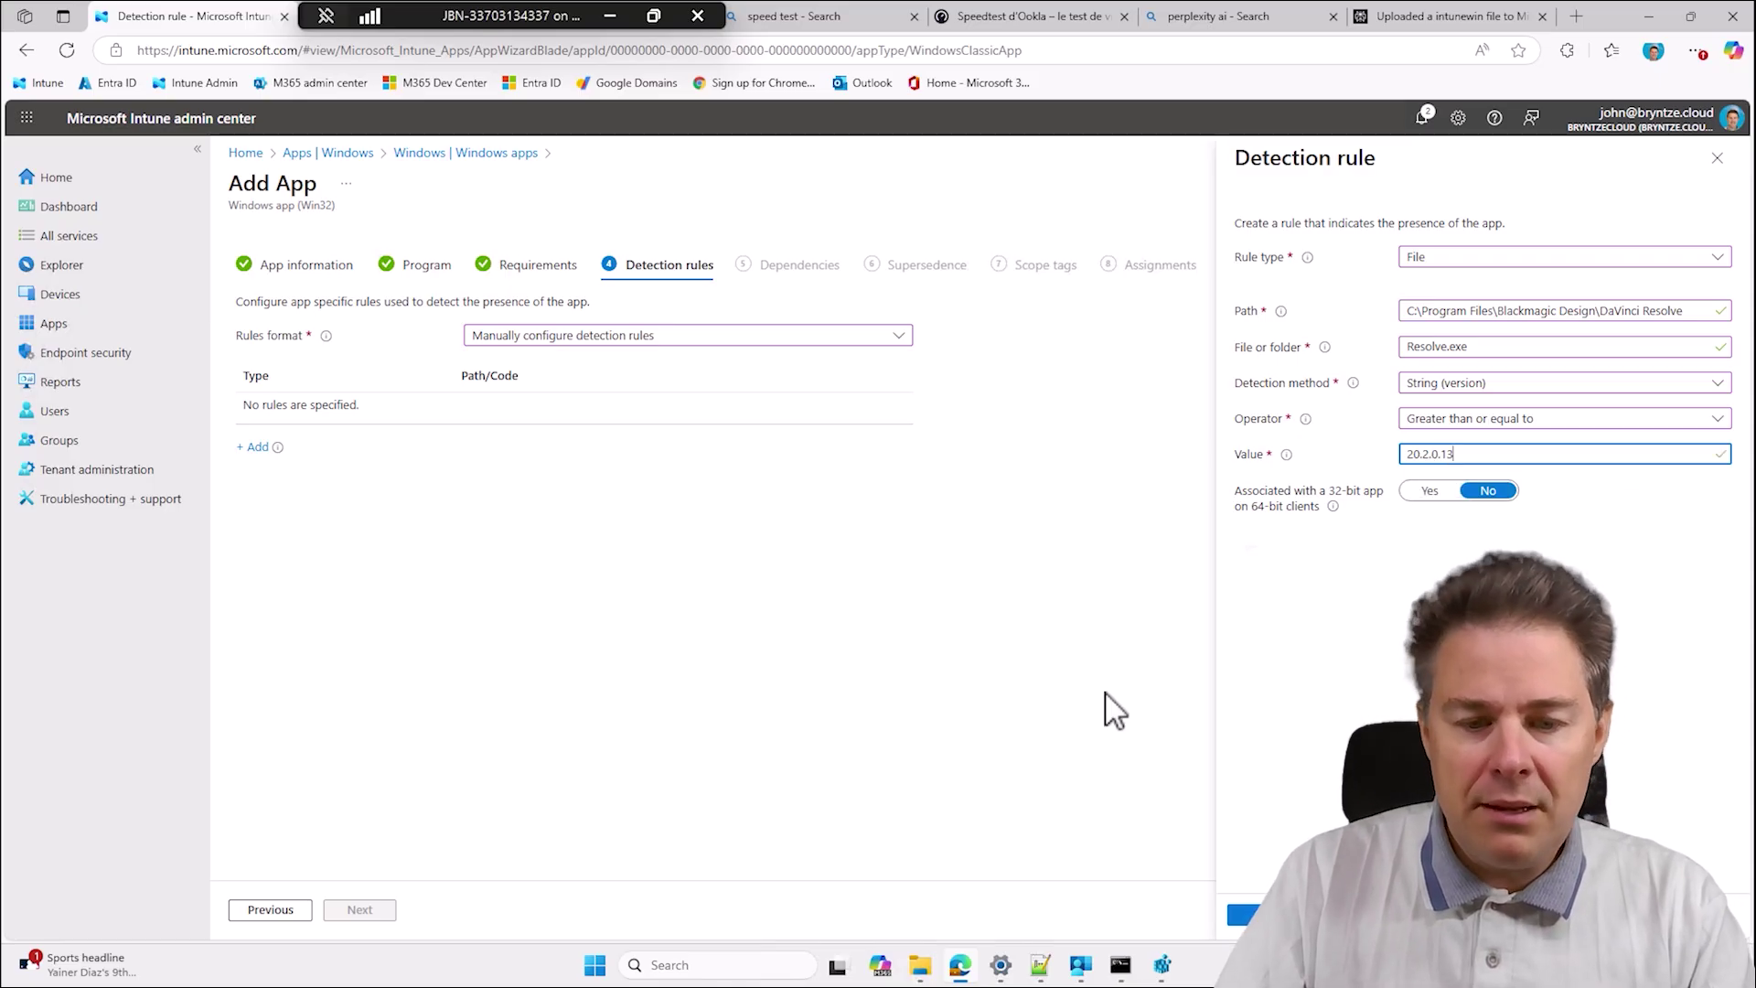
{"action": "left_click", "coordinate": [1040, 964]}
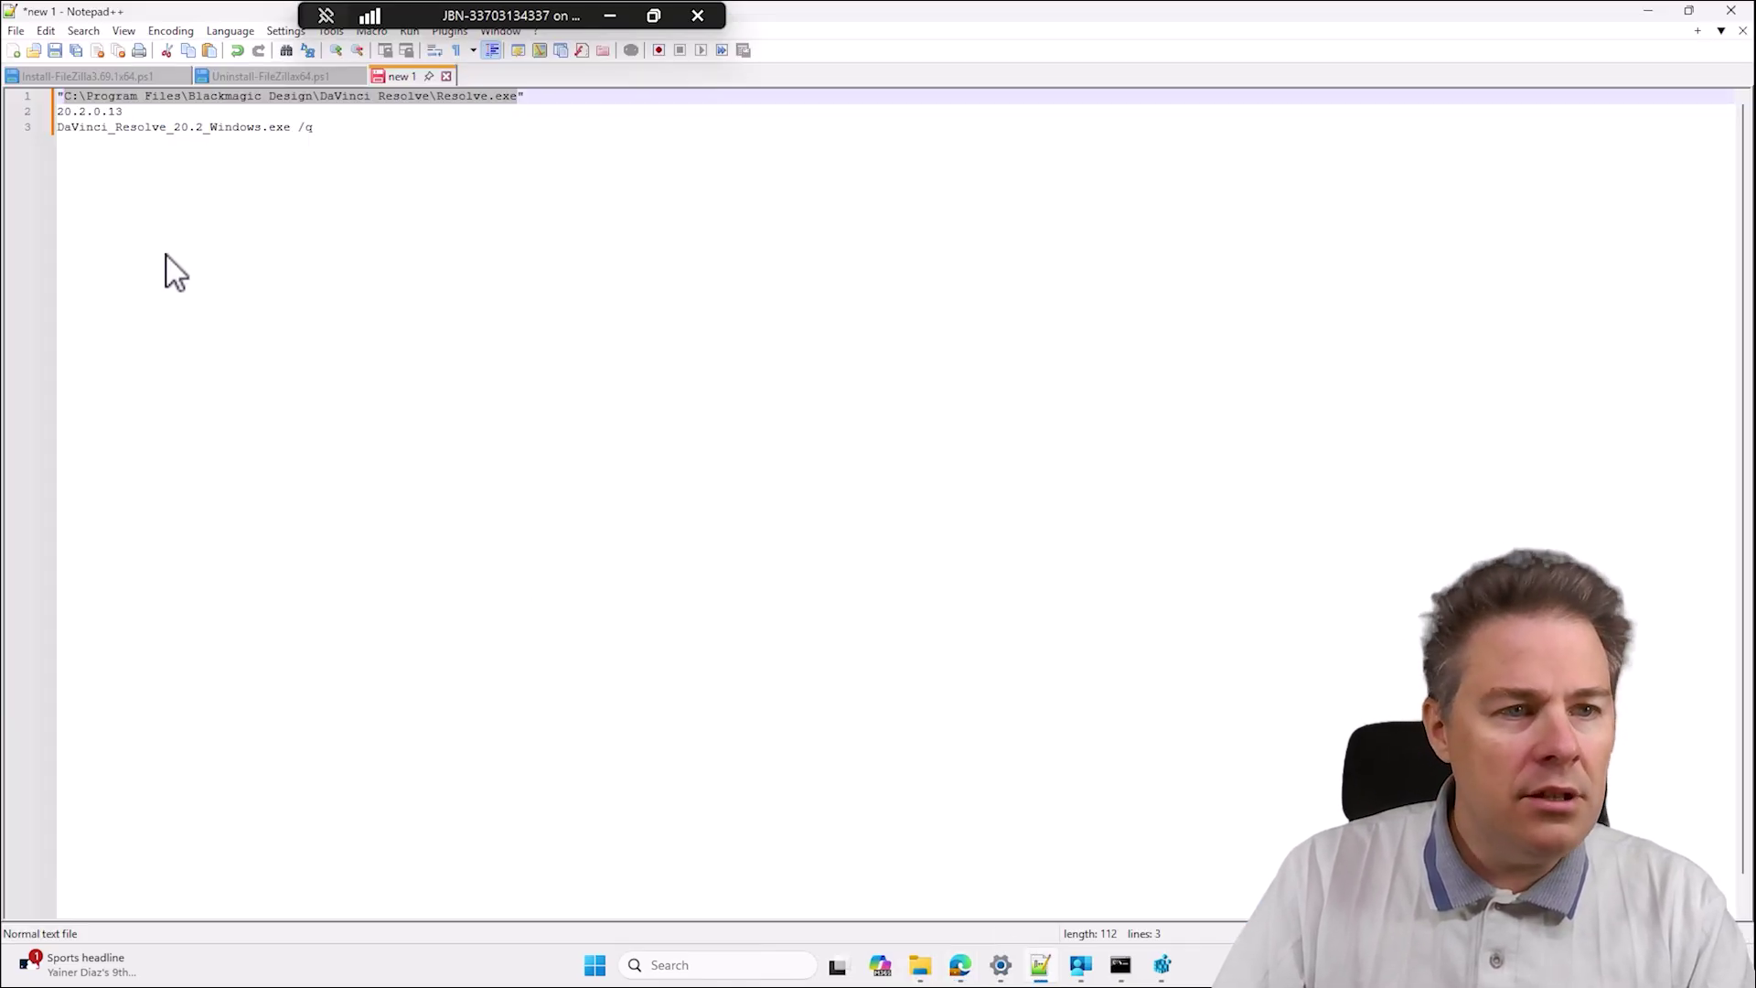
Check the 20.2.0.13 version line in the notes and minimize Notepad++.
{"action": "left_click_drag", "start_coordinate": [136, 115], "coordinate": [58, 115]}
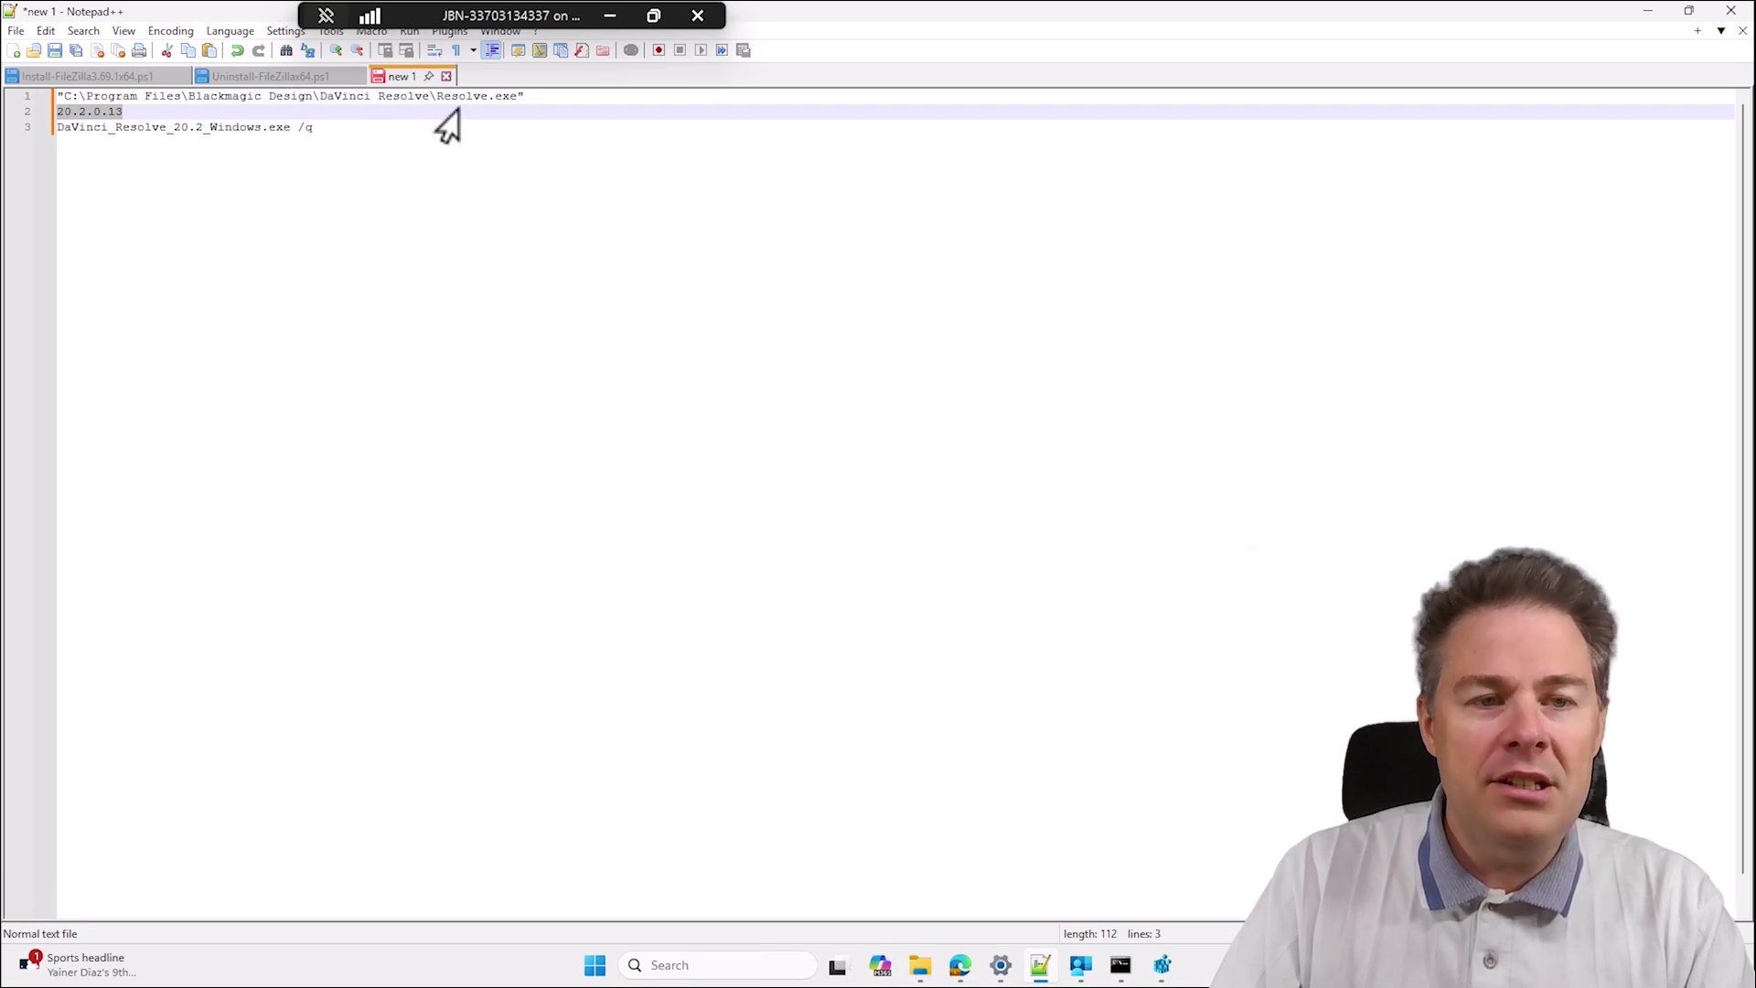
{"action": "left_click", "coordinate": [1647, 13]}
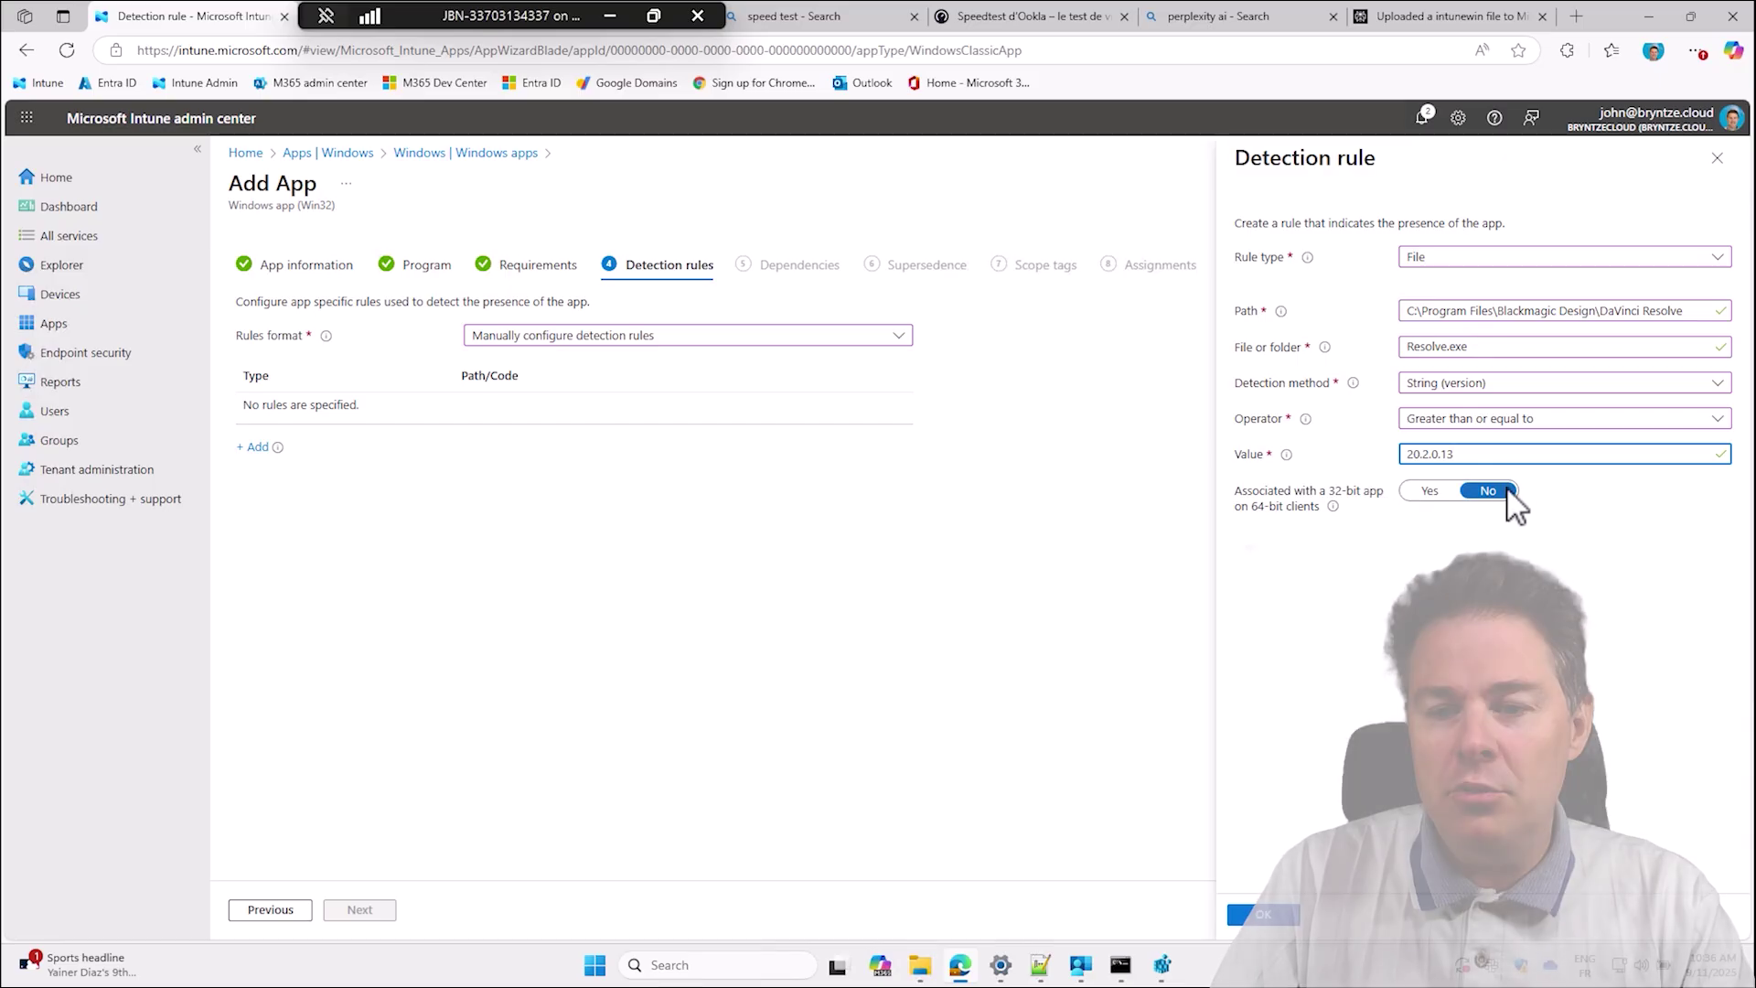
Save the Resolve.exe detection rule and move past Dependencies and Supersedence without adding any.
{"action": "left_click", "coordinate": [1267, 913]}
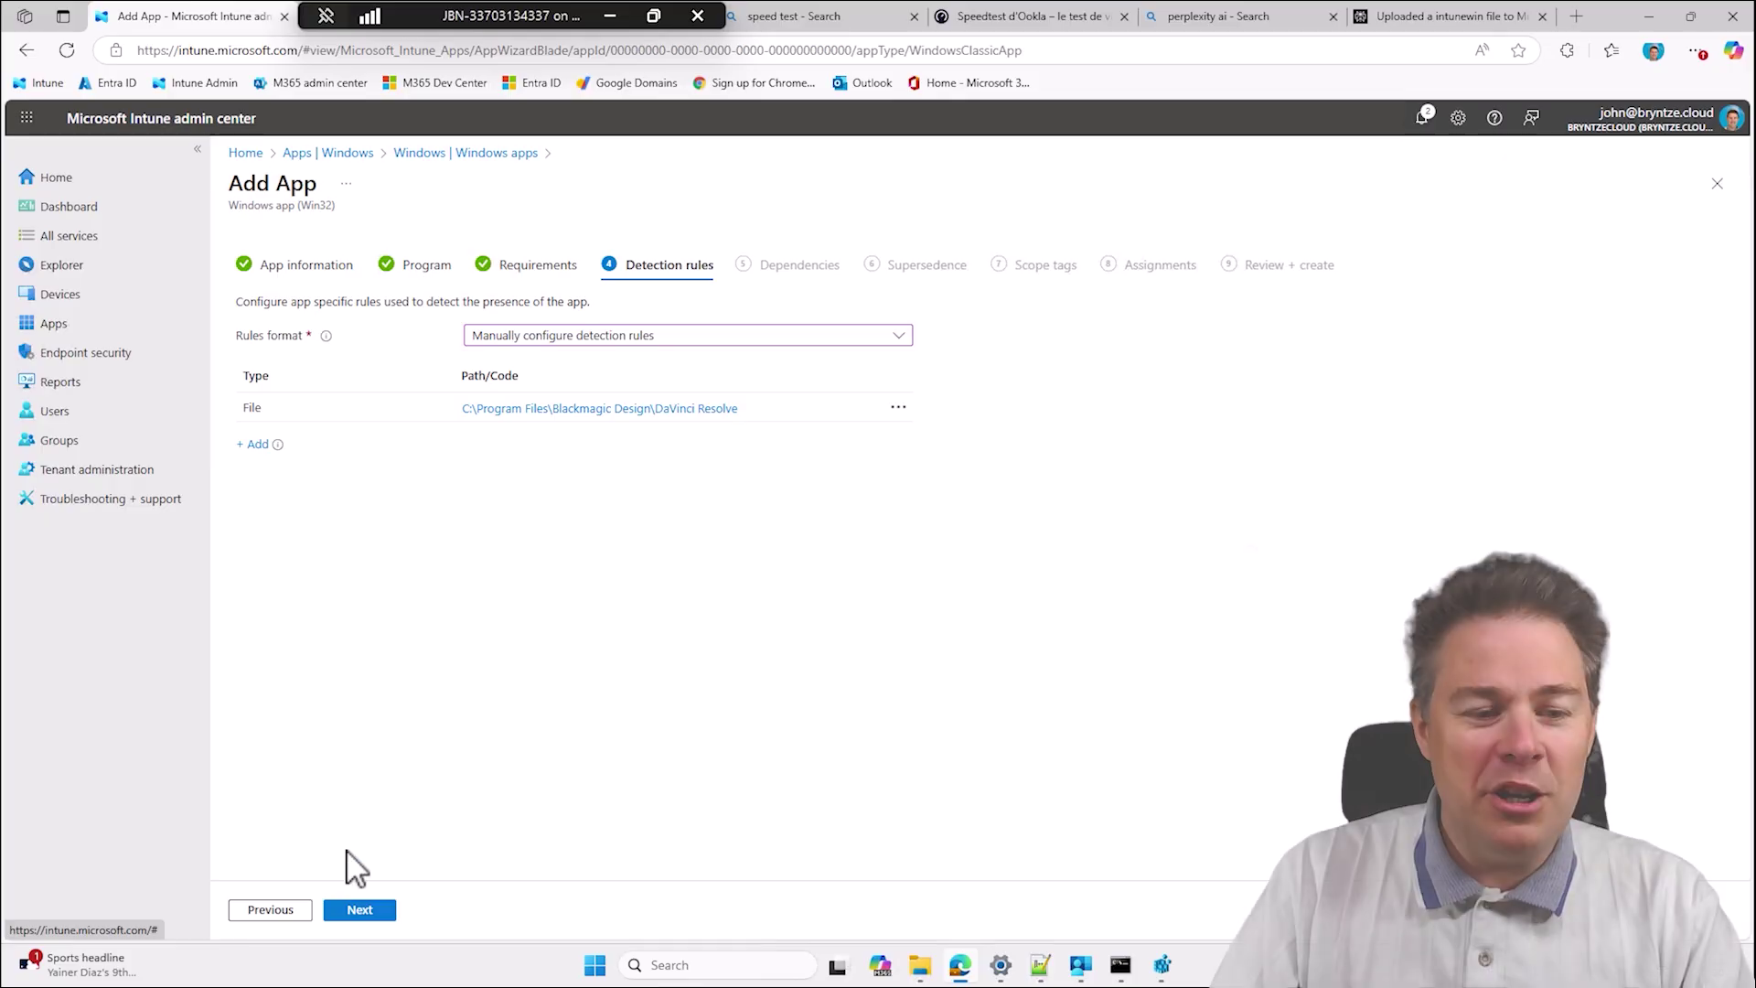
{"action": "left_click", "coordinate": [377, 911]}
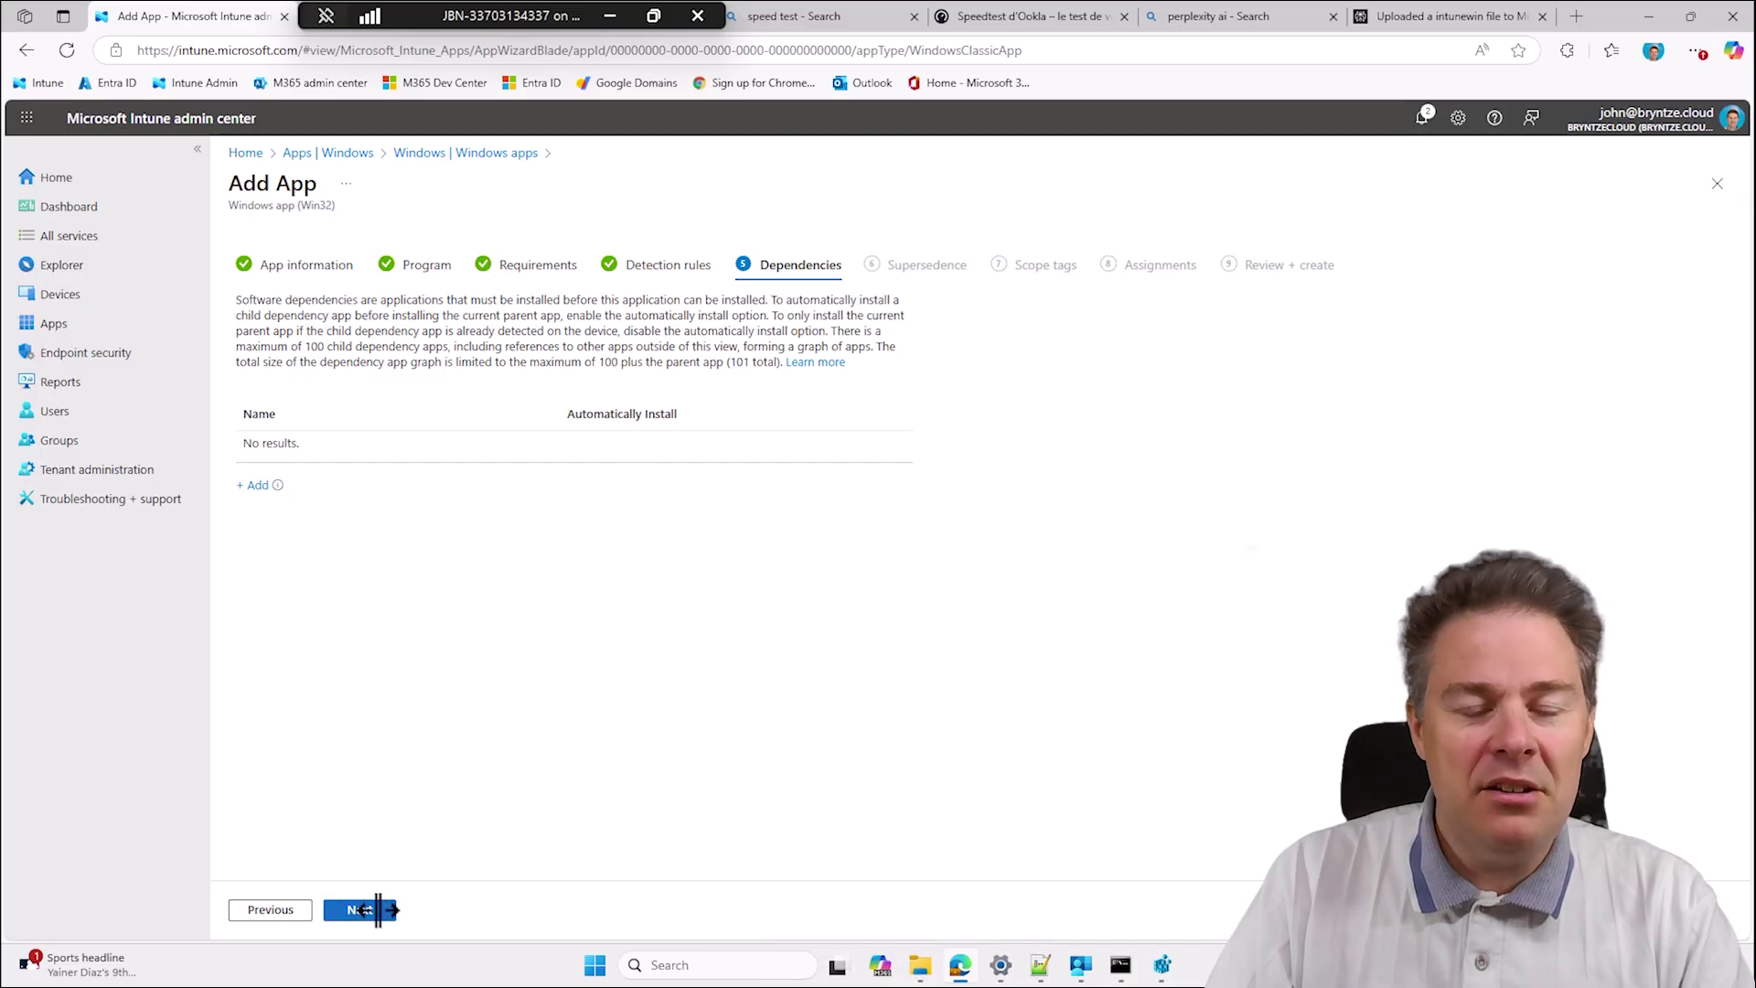
{"action": "left_click", "coordinate": [378, 909]}
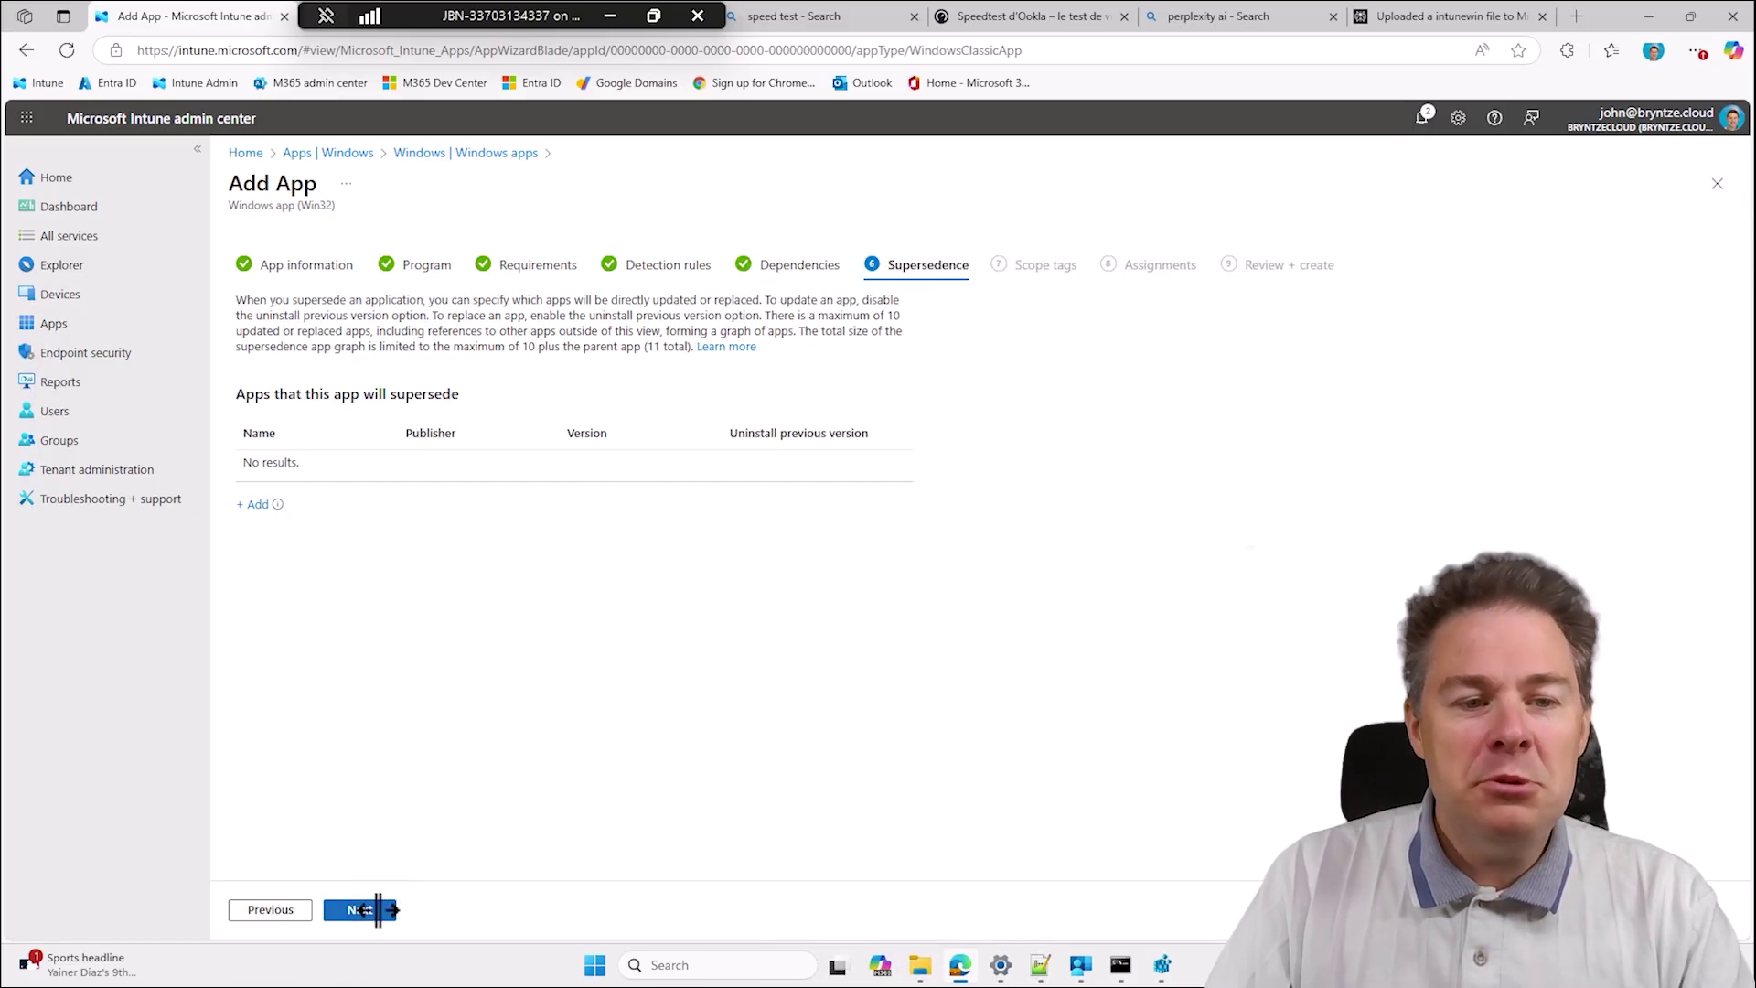
{"action": "left_click", "coordinate": [364, 909]}
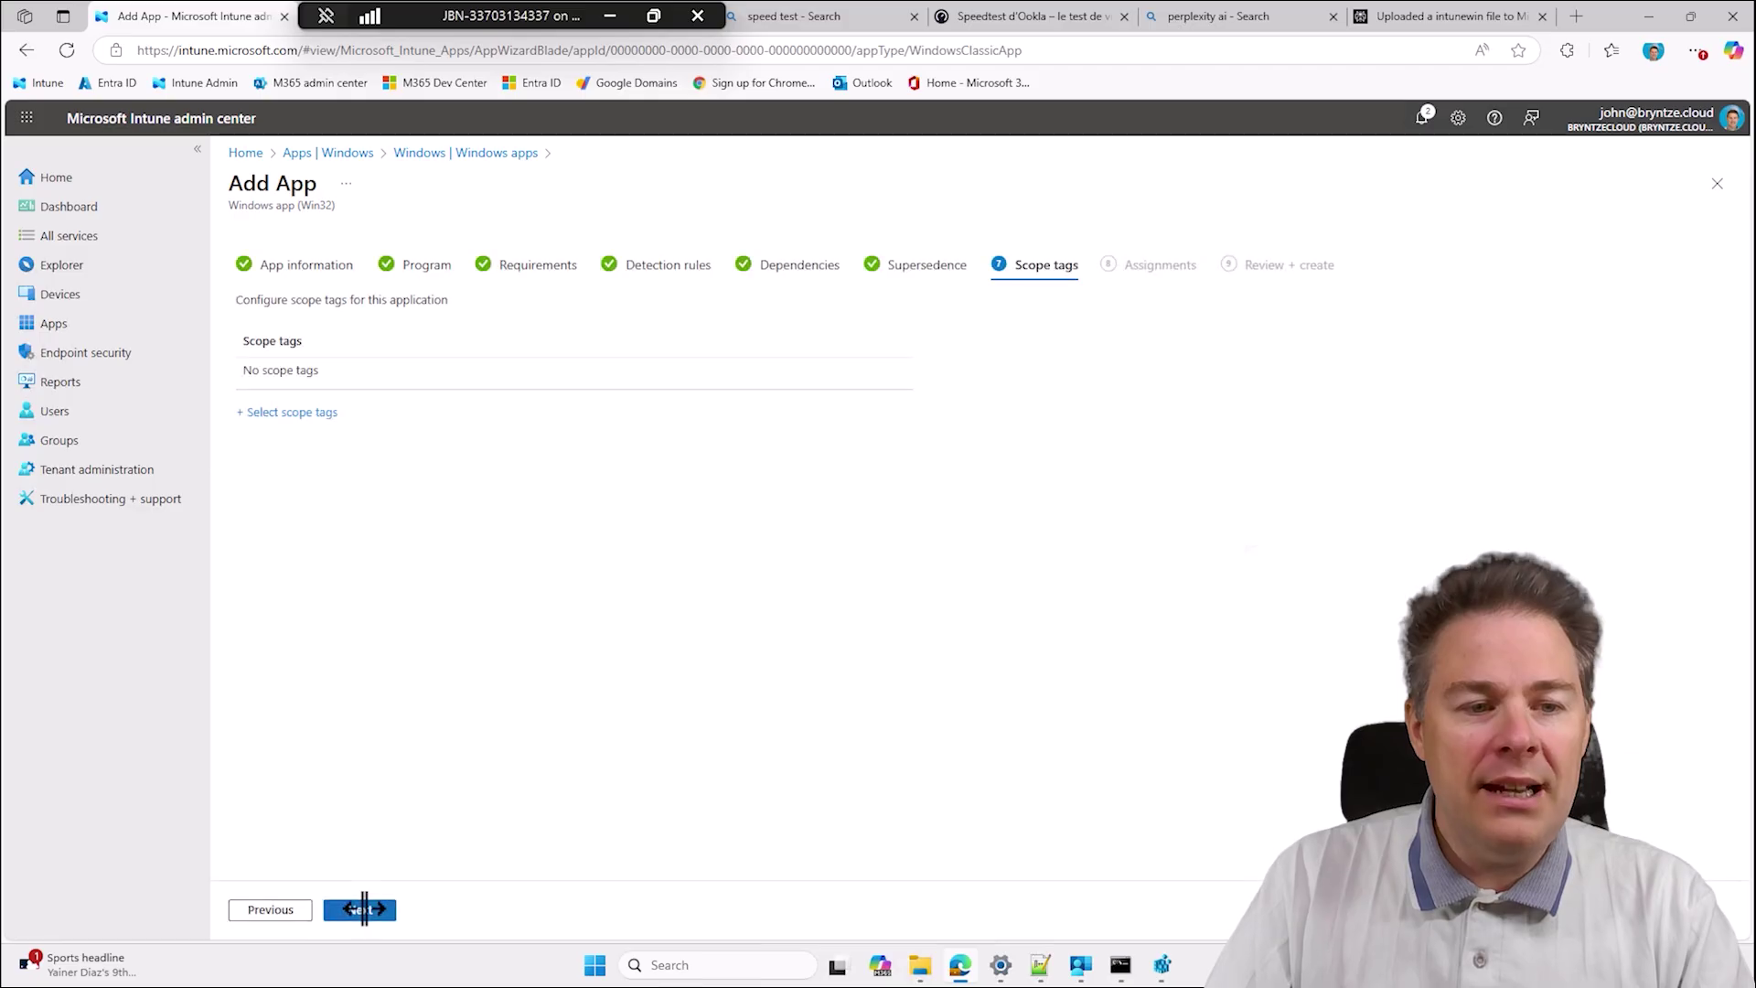
Advance from Scope tags to Assignments and point out the Available for enrolled devices section.
{"action": "left_click", "coordinate": [364, 909]}
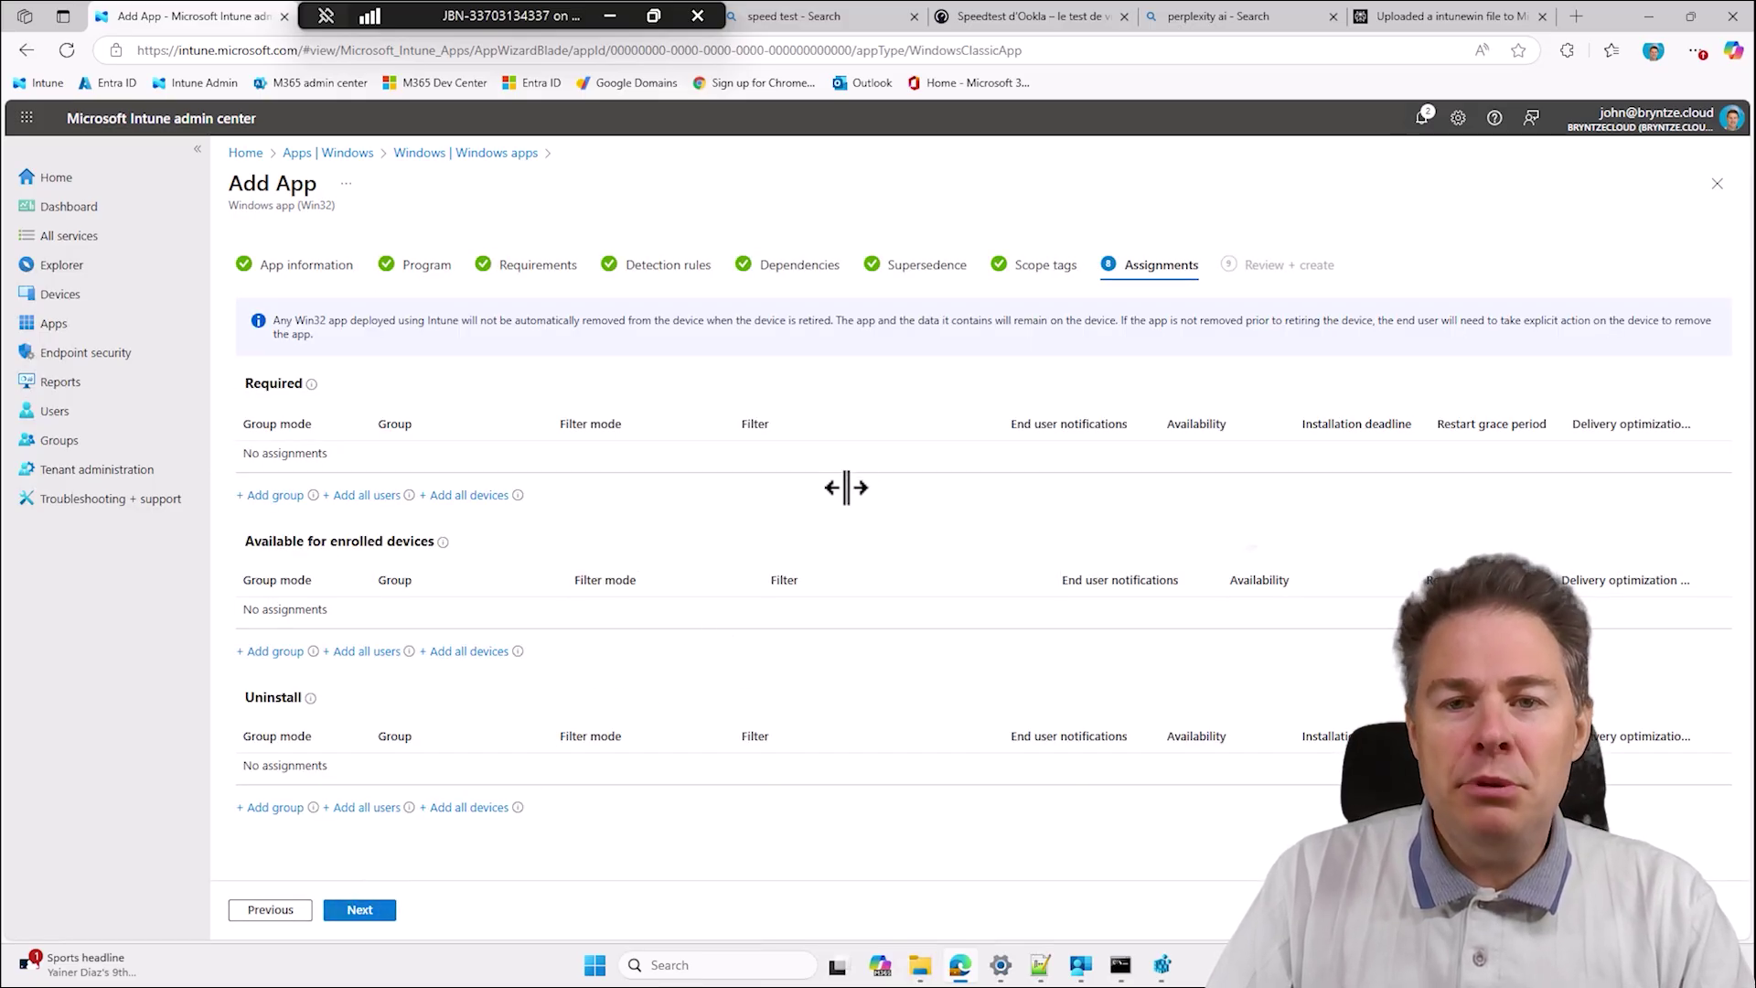
{"action": "mouse_move", "coordinate": [1084, 966]}
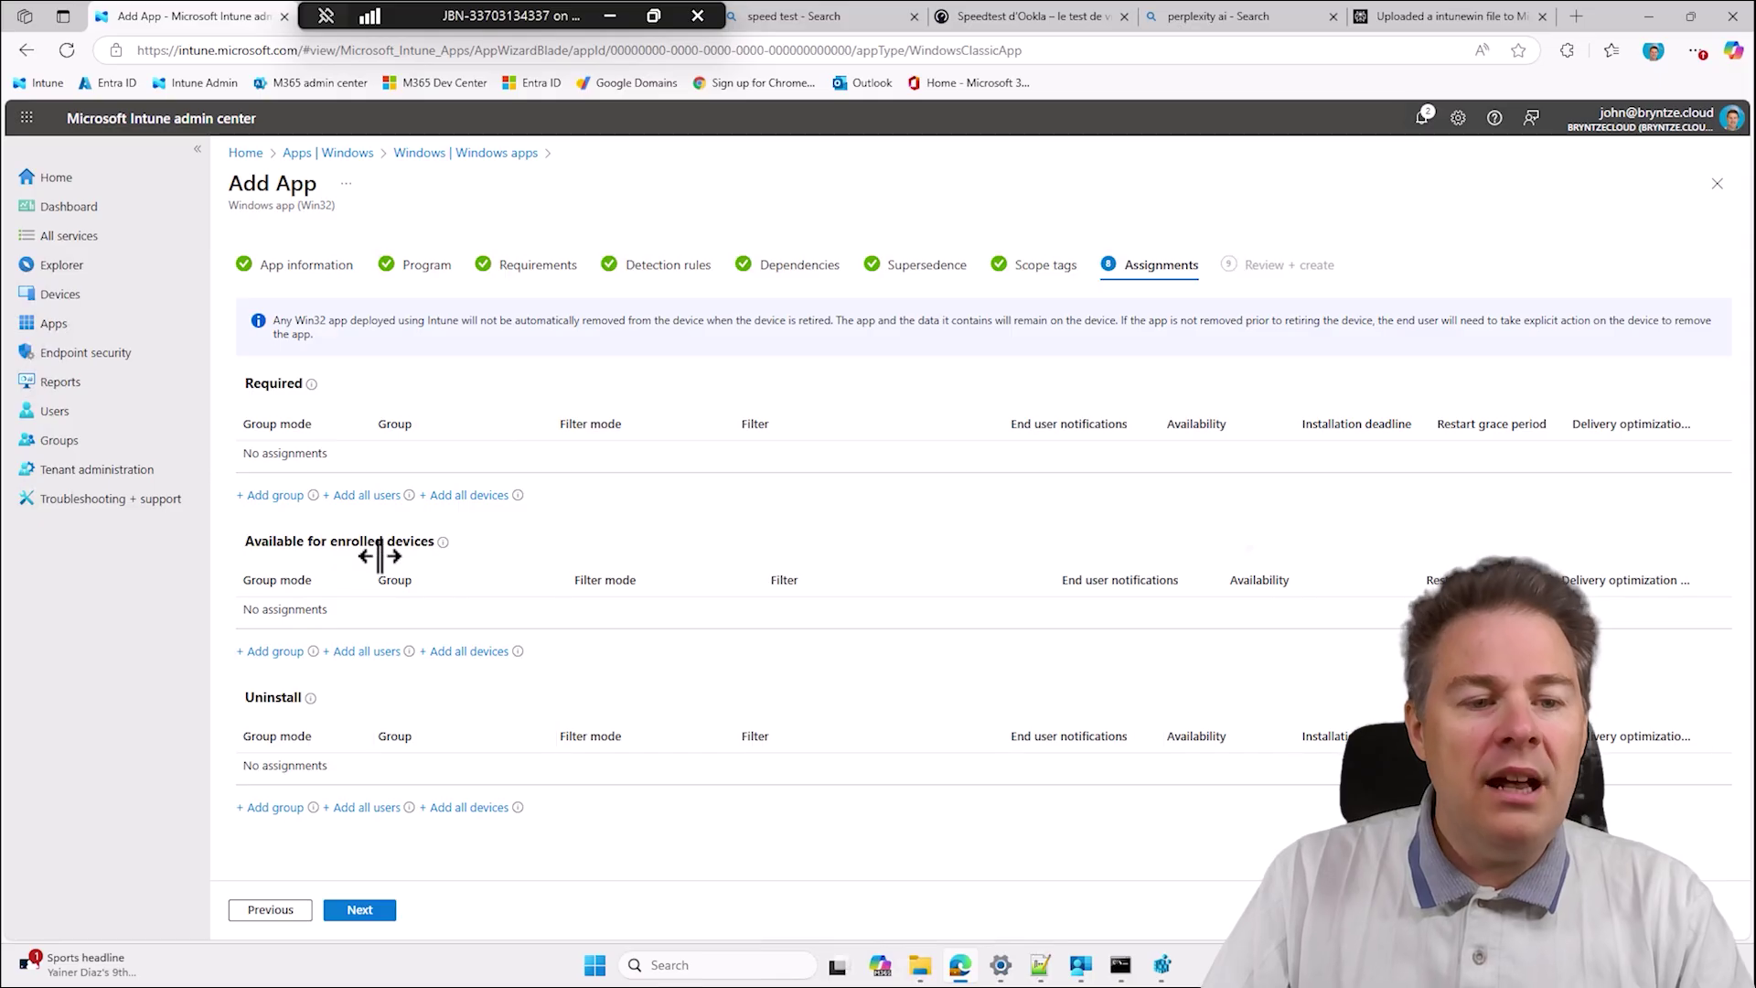
{"action": "left_click_drag", "start_coordinate": [252, 544], "coordinate": [479, 546]}
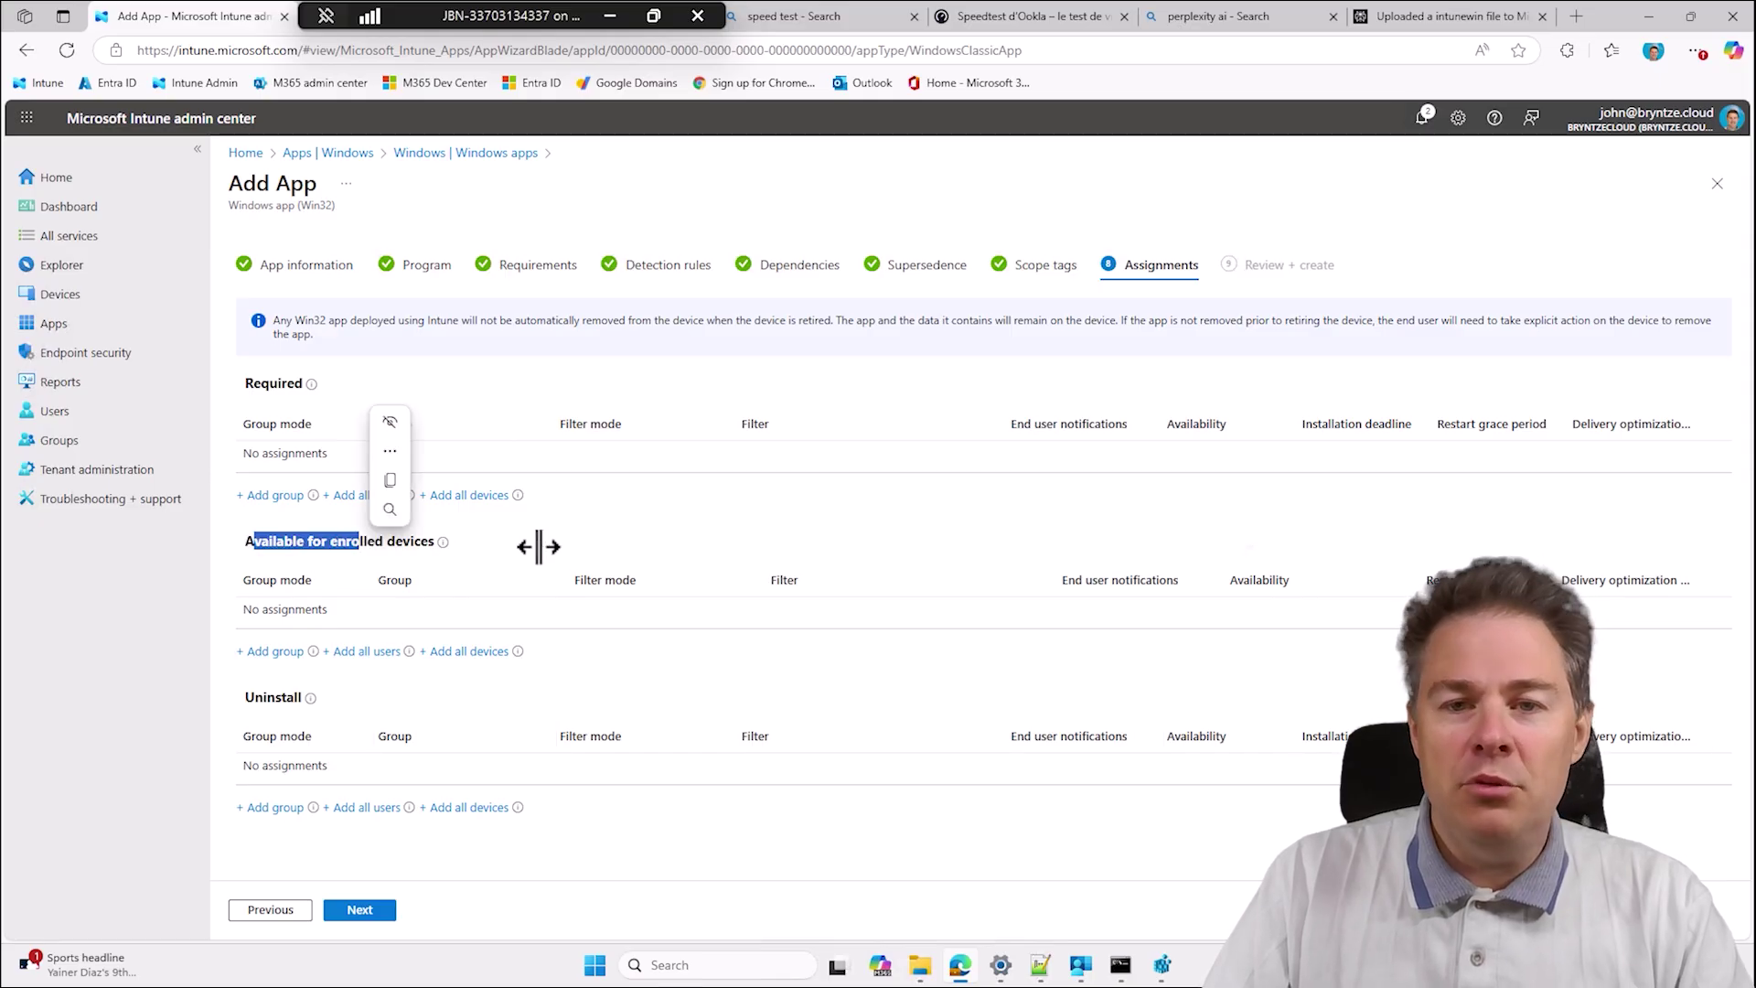
{"action": "left_click", "coordinate": [594, 549]}
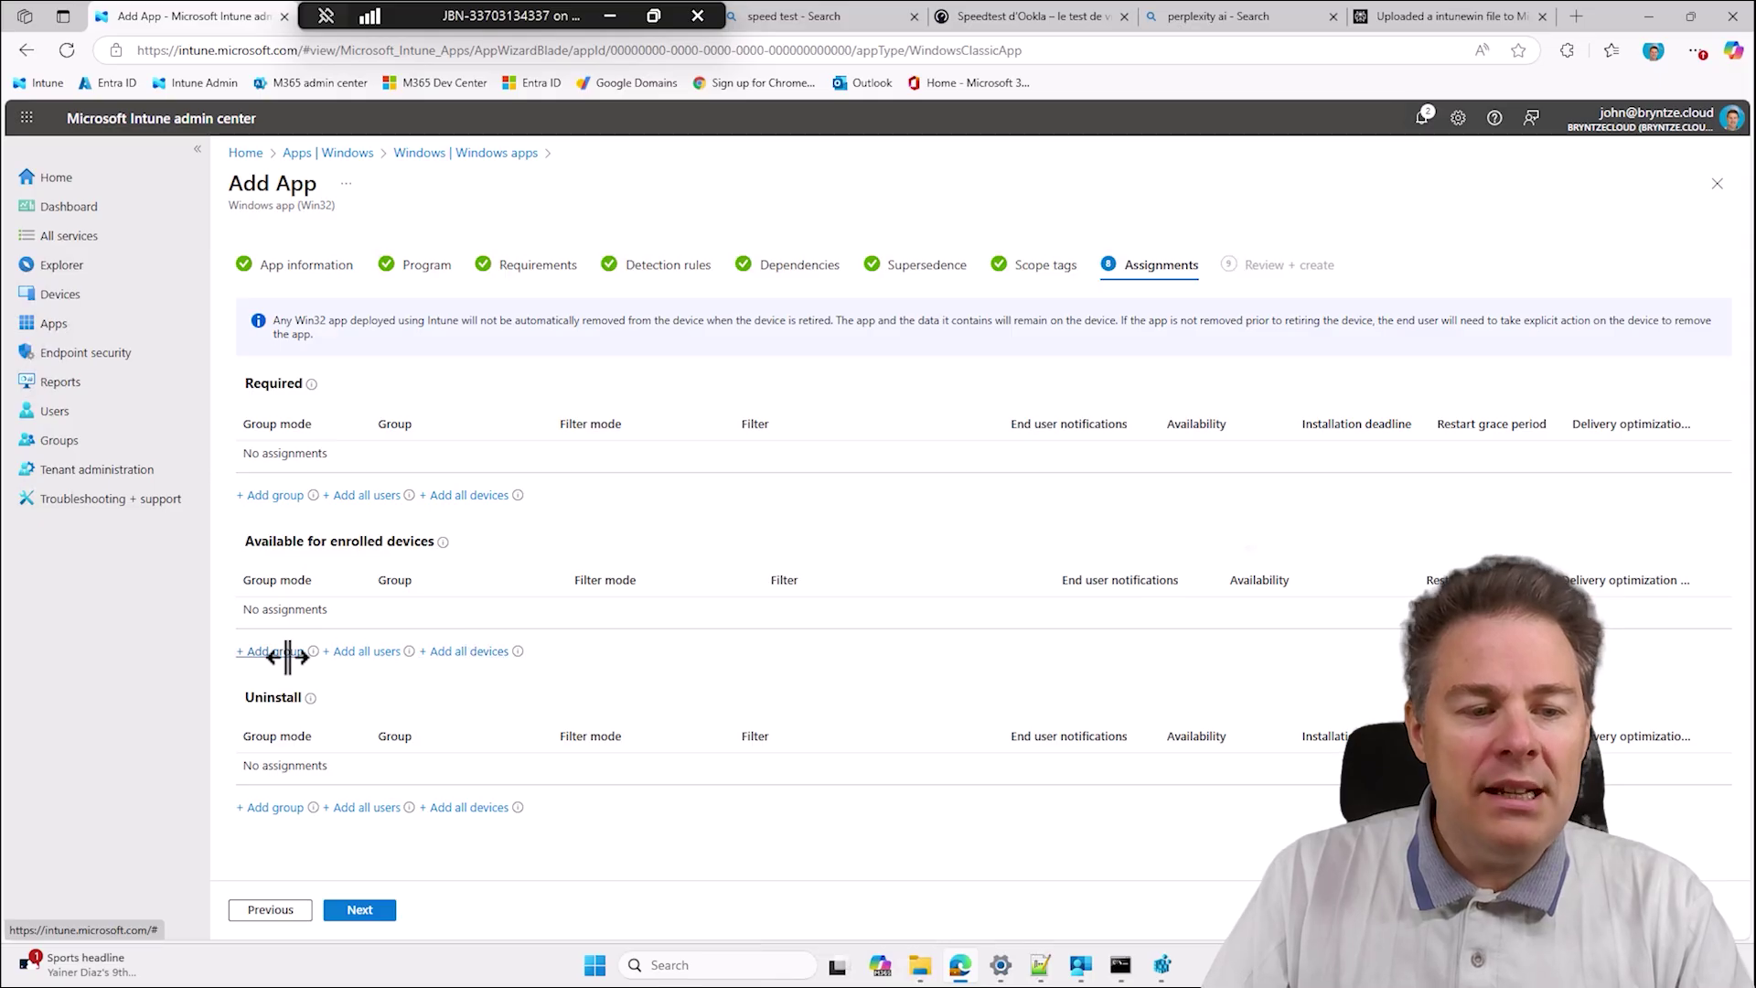
Search 'JBN Wind' and assign JBN - All Windows Devices under Available for enrolled devices.
{"action": "left_click", "coordinate": [275, 652]}
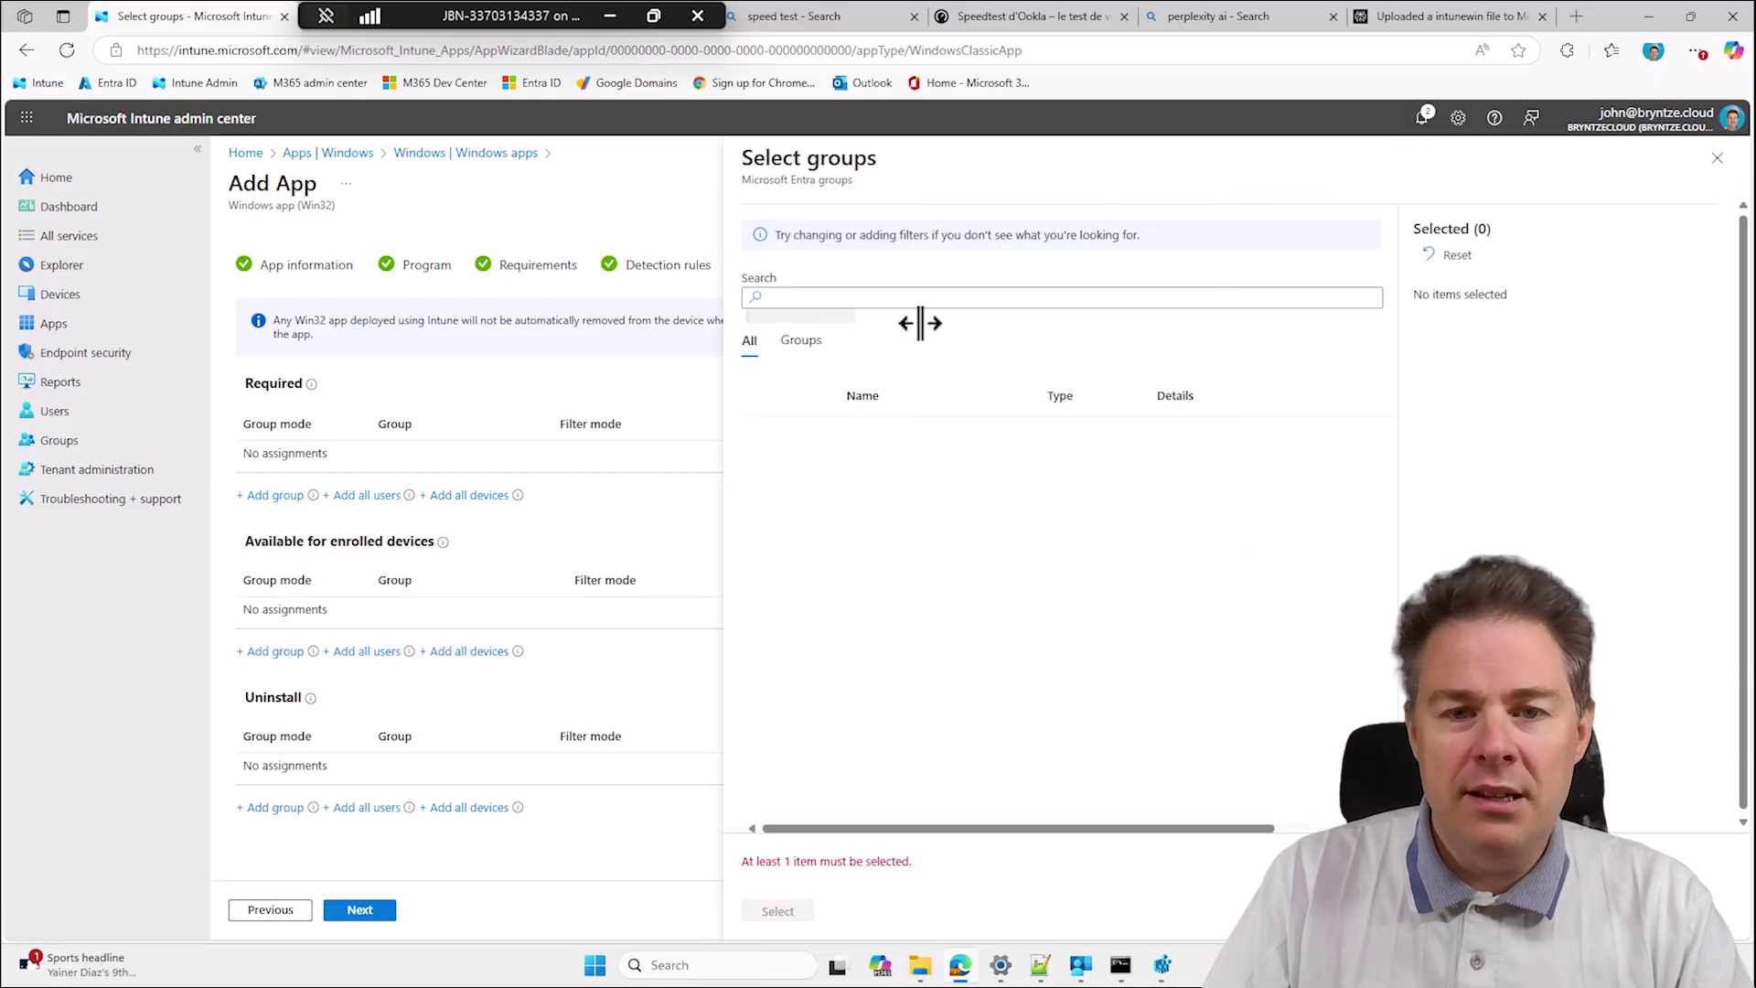
{"action": "left_click", "coordinate": [857, 296]}
{"action": "type", "text": "JBN Wind"}
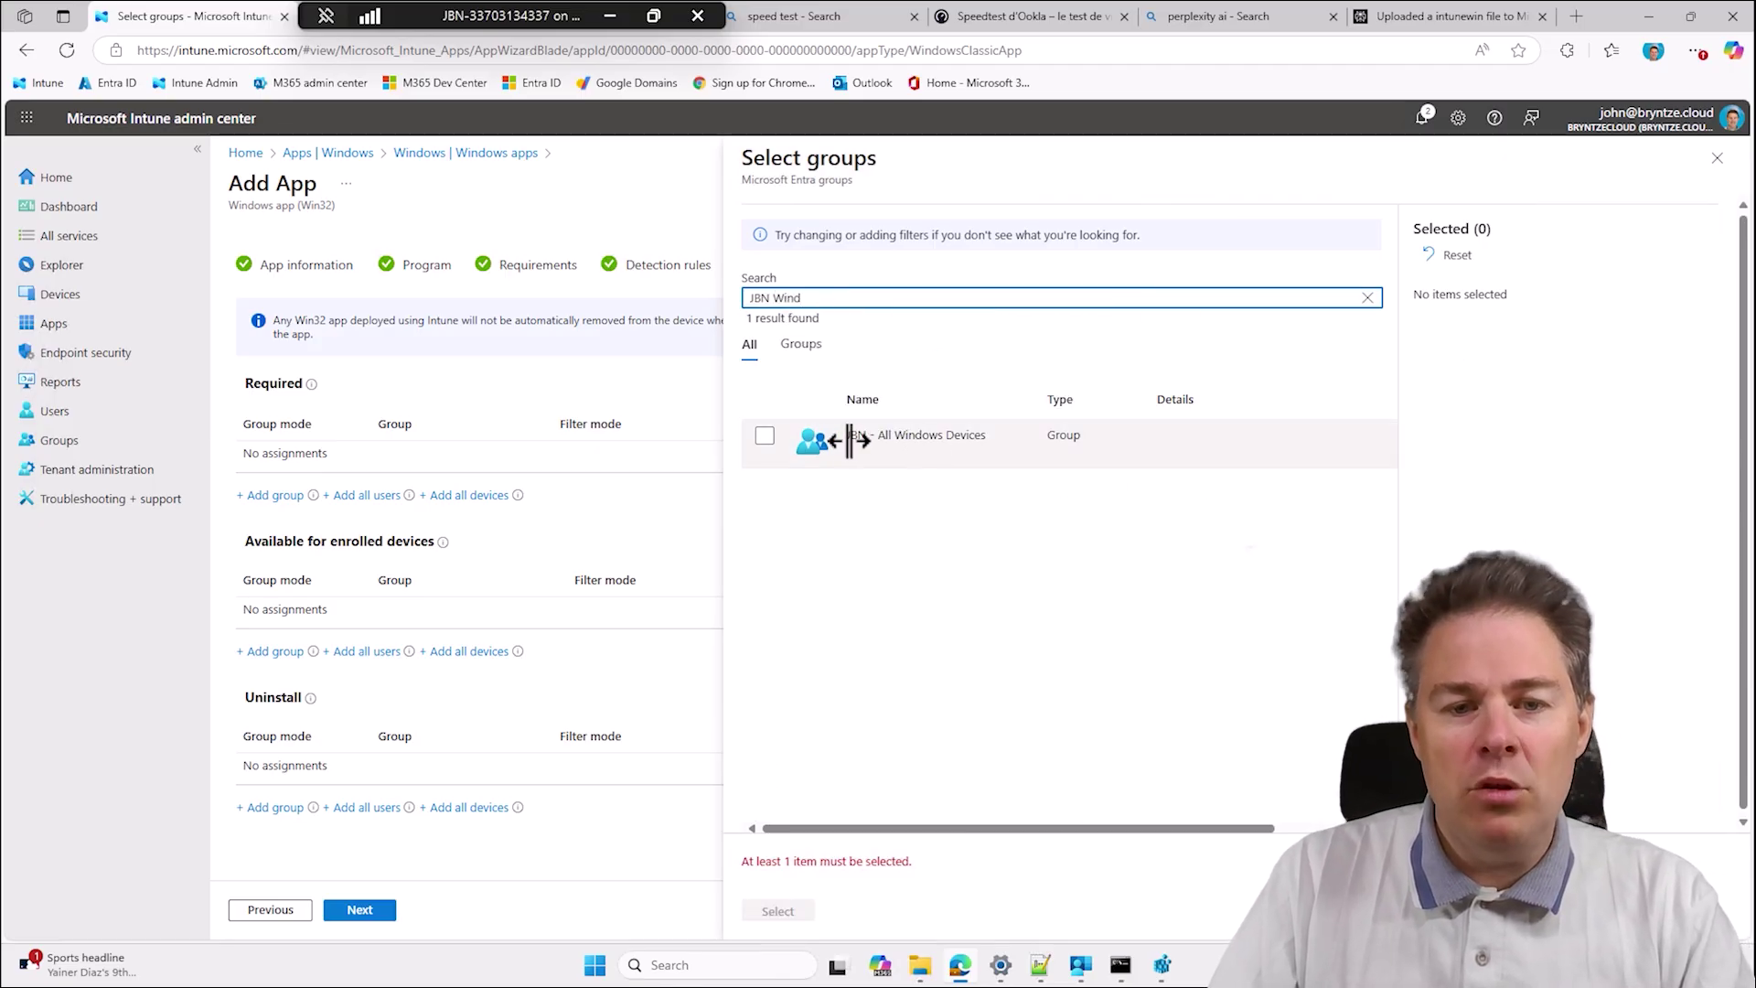
{"action": "left_click", "coordinate": [767, 437]}
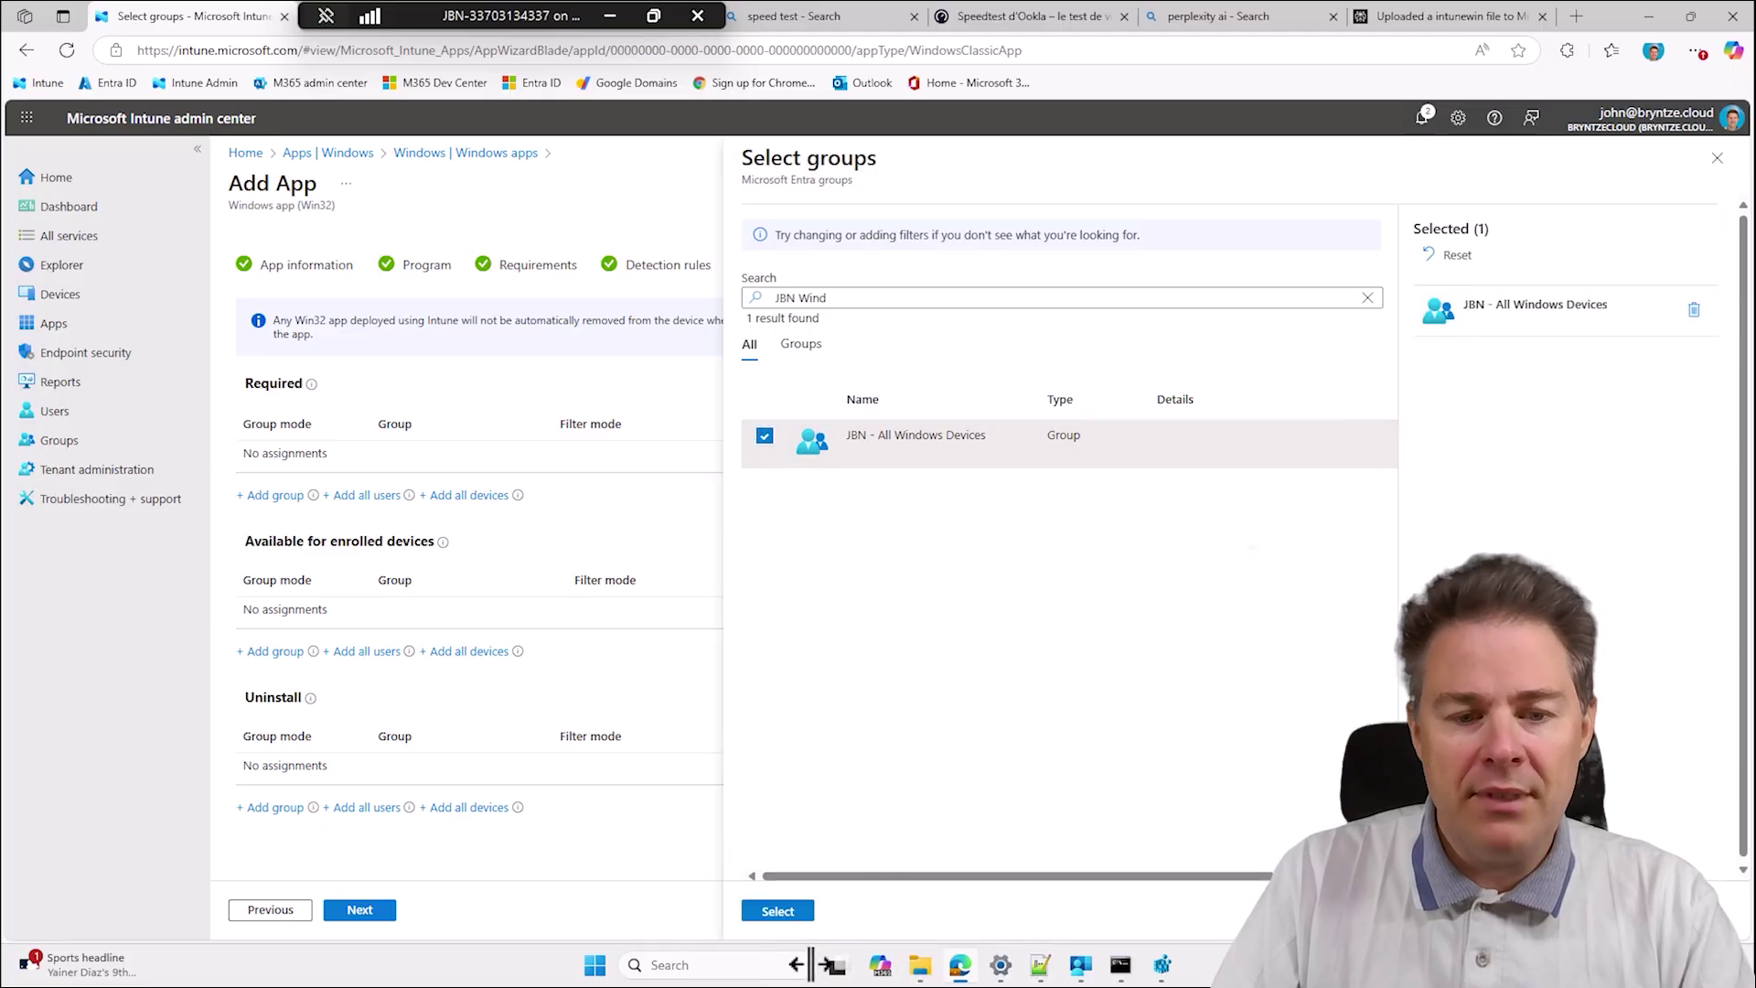
{"action": "left_click", "coordinate": [778, 910]}
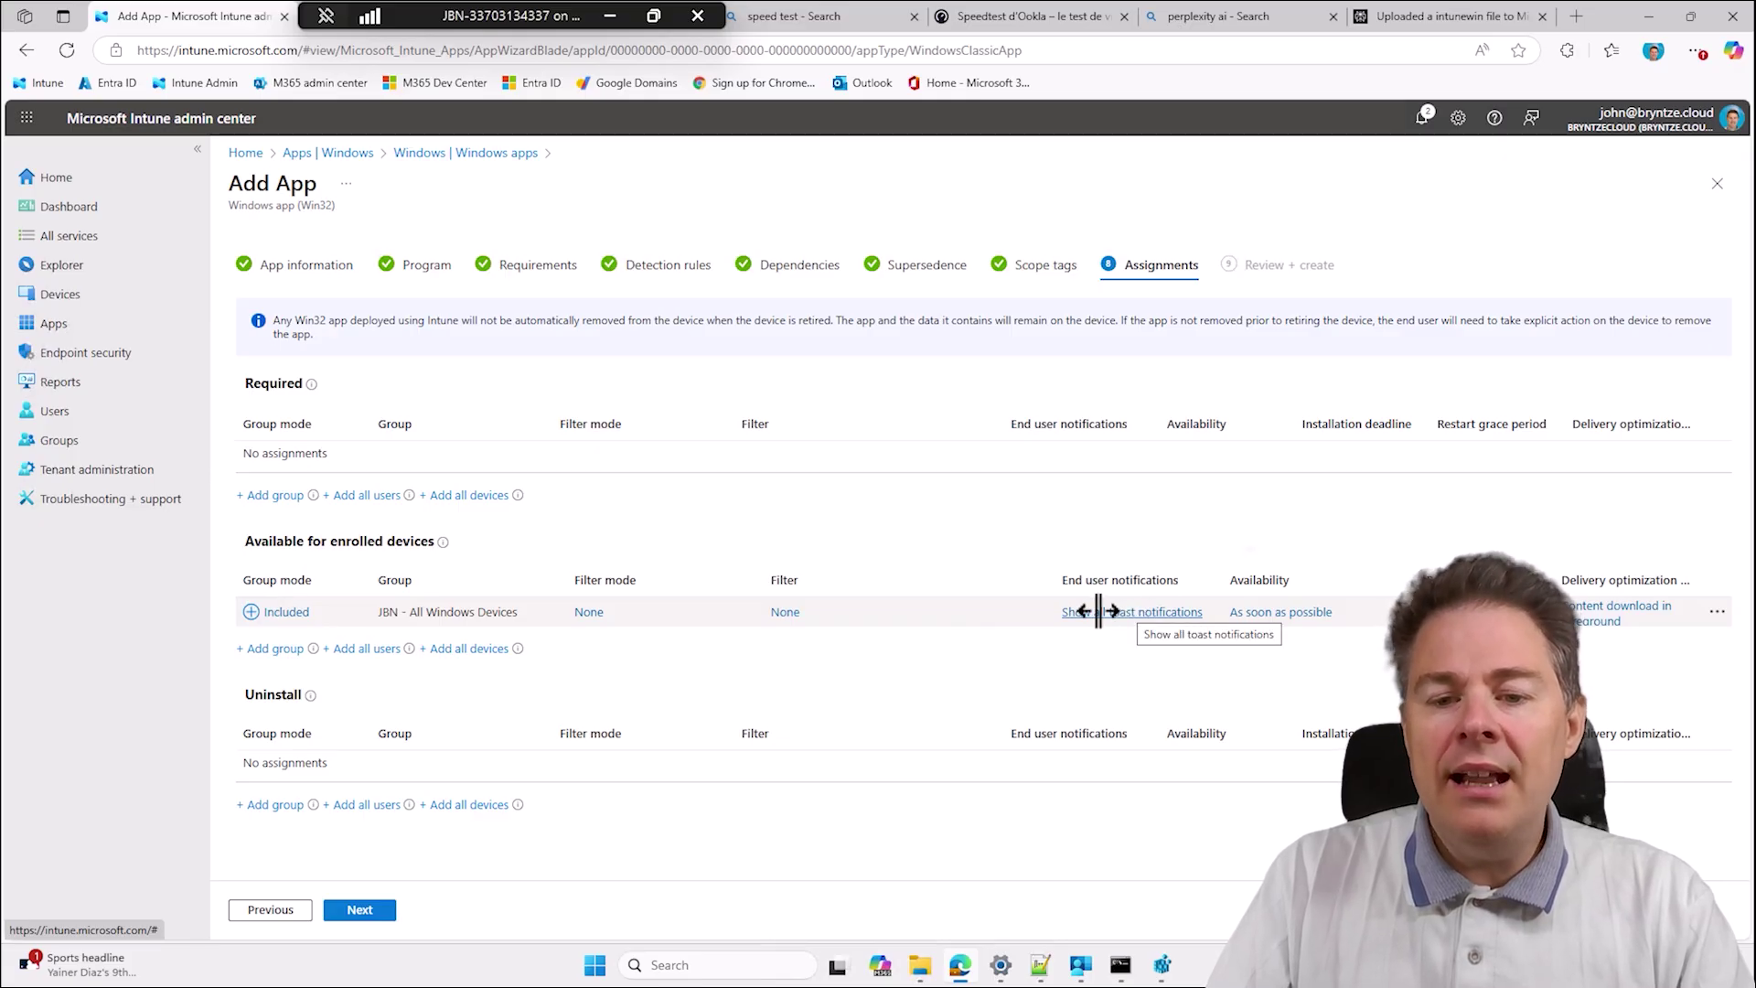
{"action": "left_click", "coordinate": [1099, 611]}
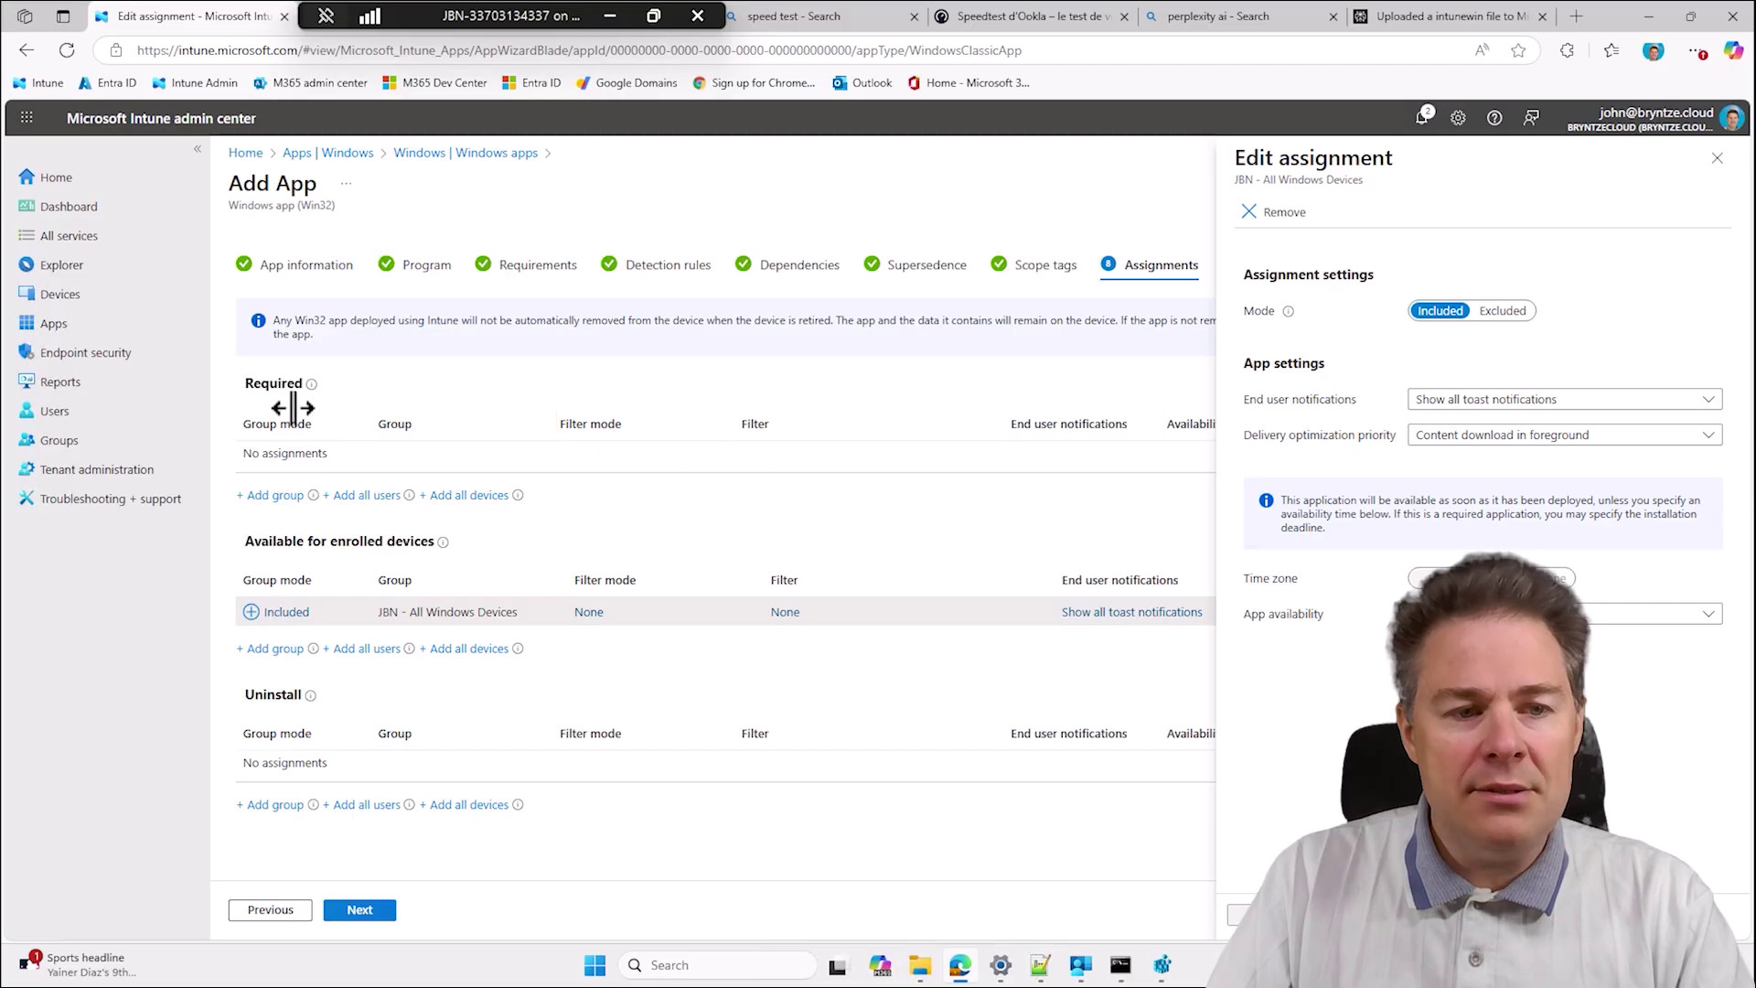
{"action": "left_click", "coordinate": [1473, 399]}
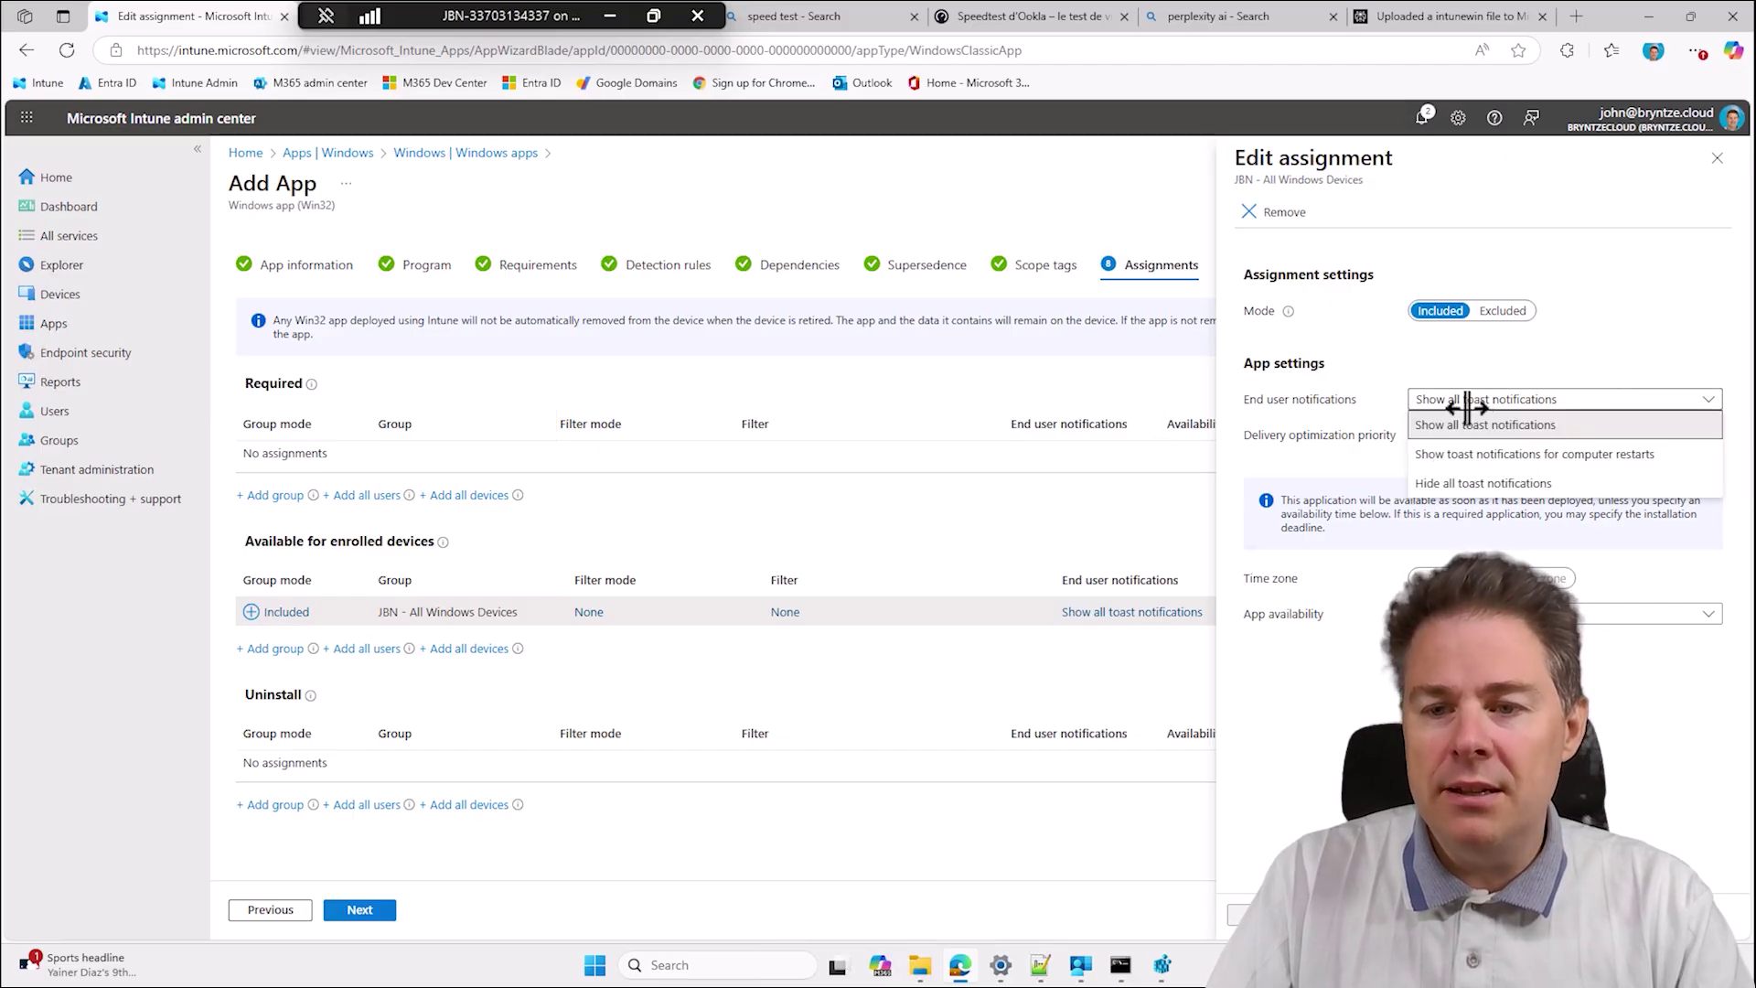
{"action": "left_click", "coordinate": [1430, 359]}
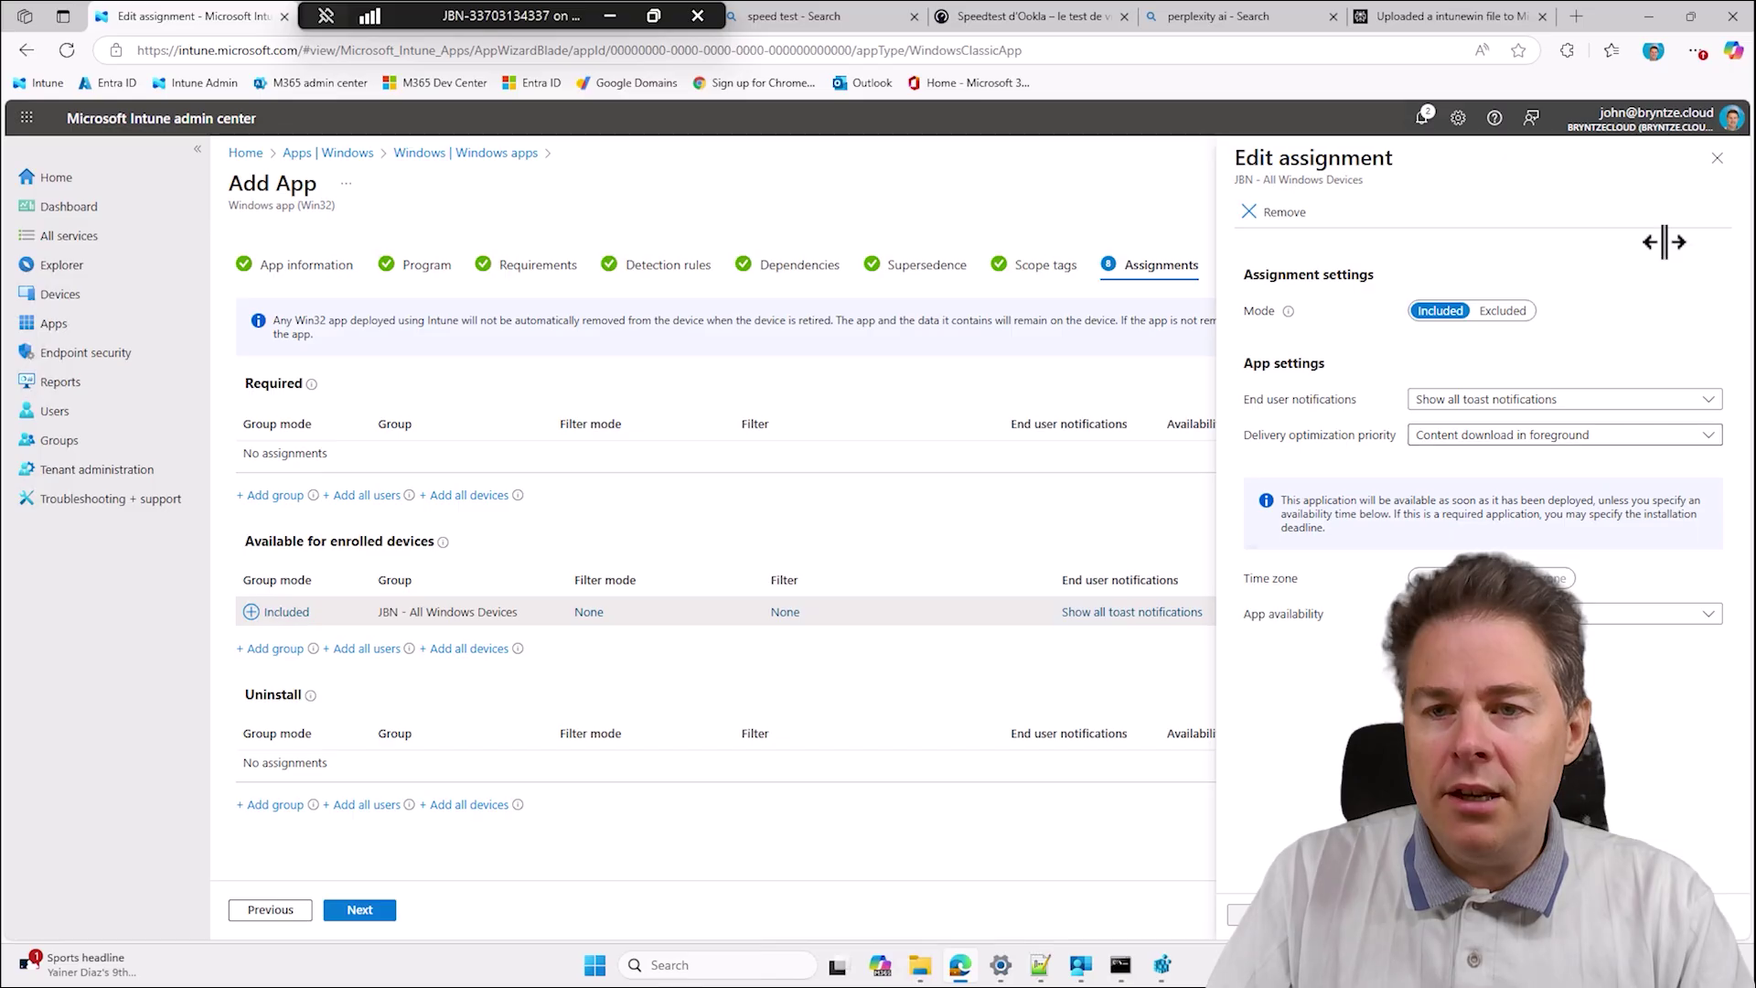
{"action": "left_click", "coordinate": [1717, 159]}
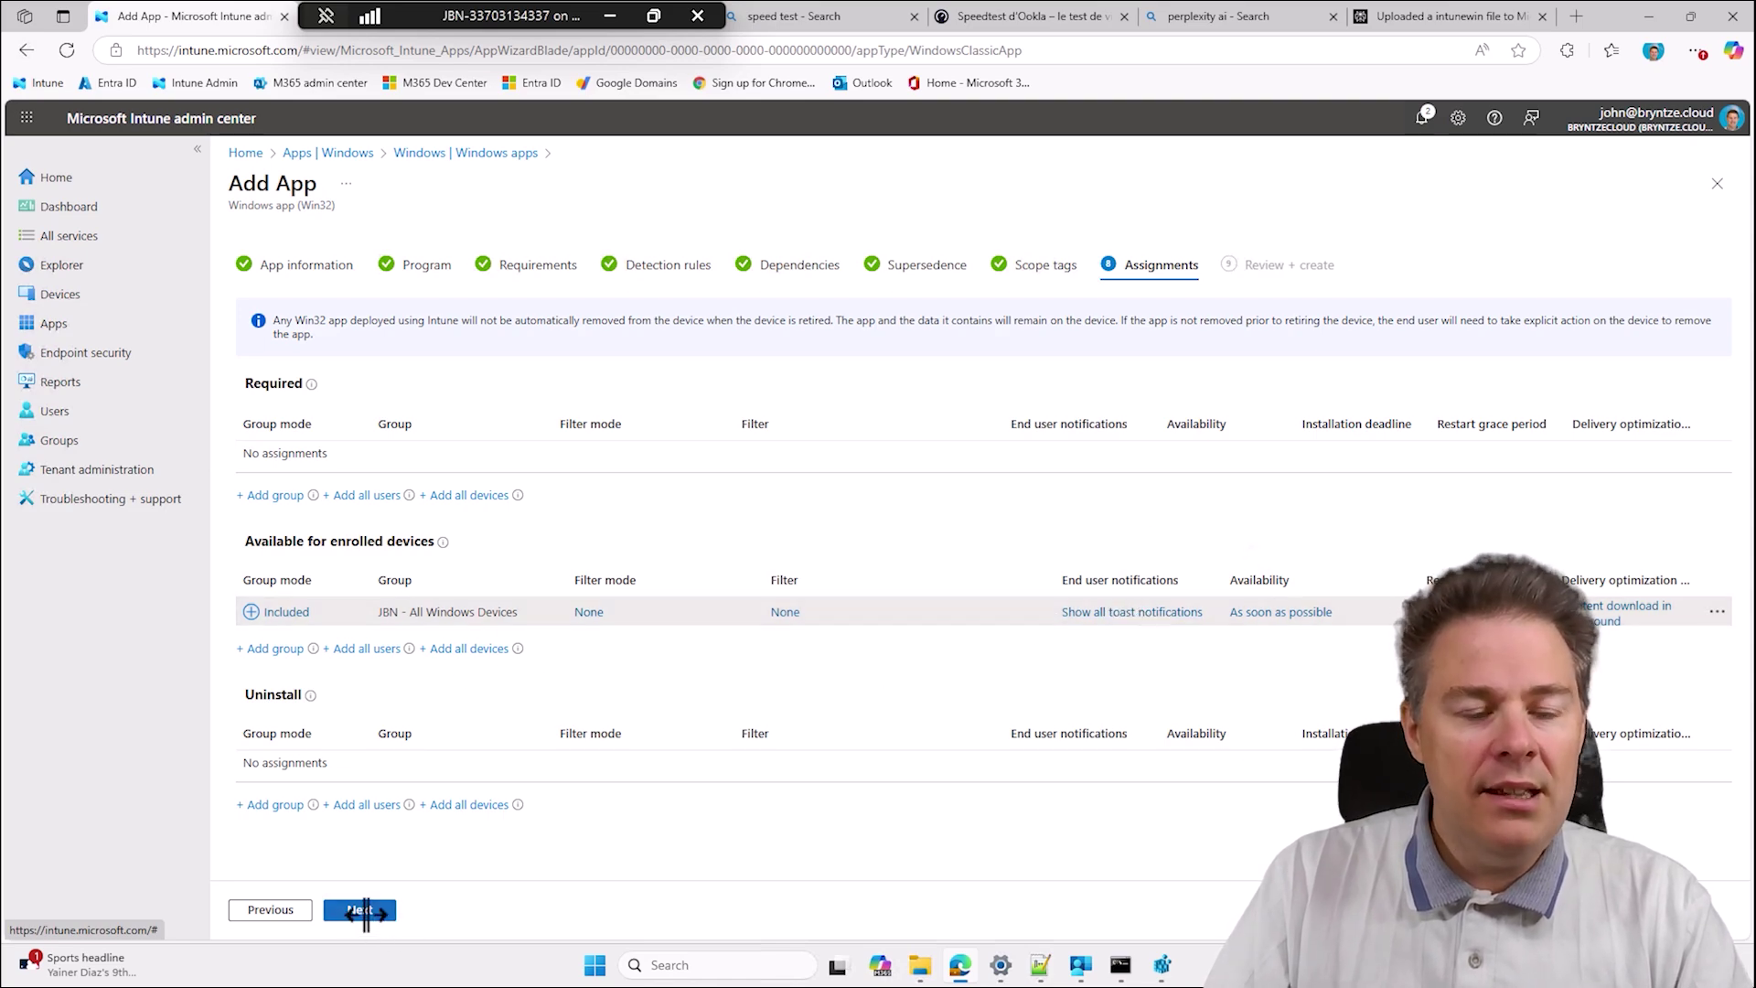
Review the Review + create summary and create the DaVinci Resolve app, starting its 2.86 GiB upload.
{"action": "left_click", "coordinate": [364, 910]}
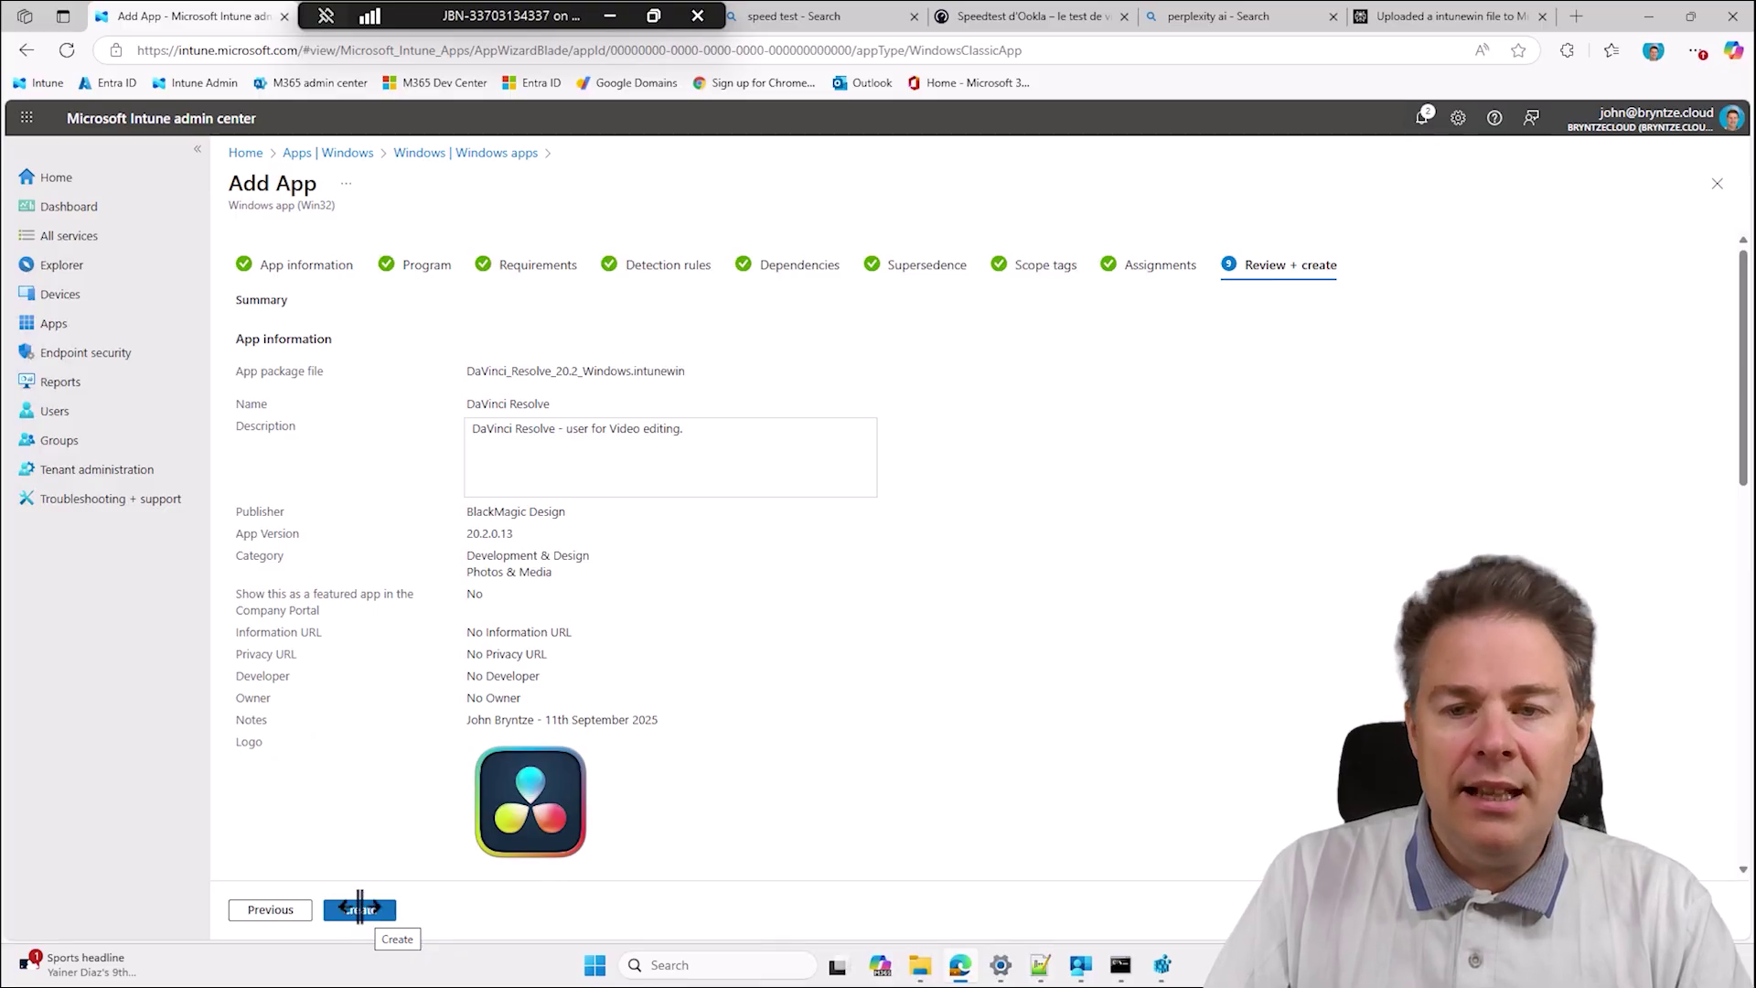
{"action": "left_click", "coordinate": [359, 909]}
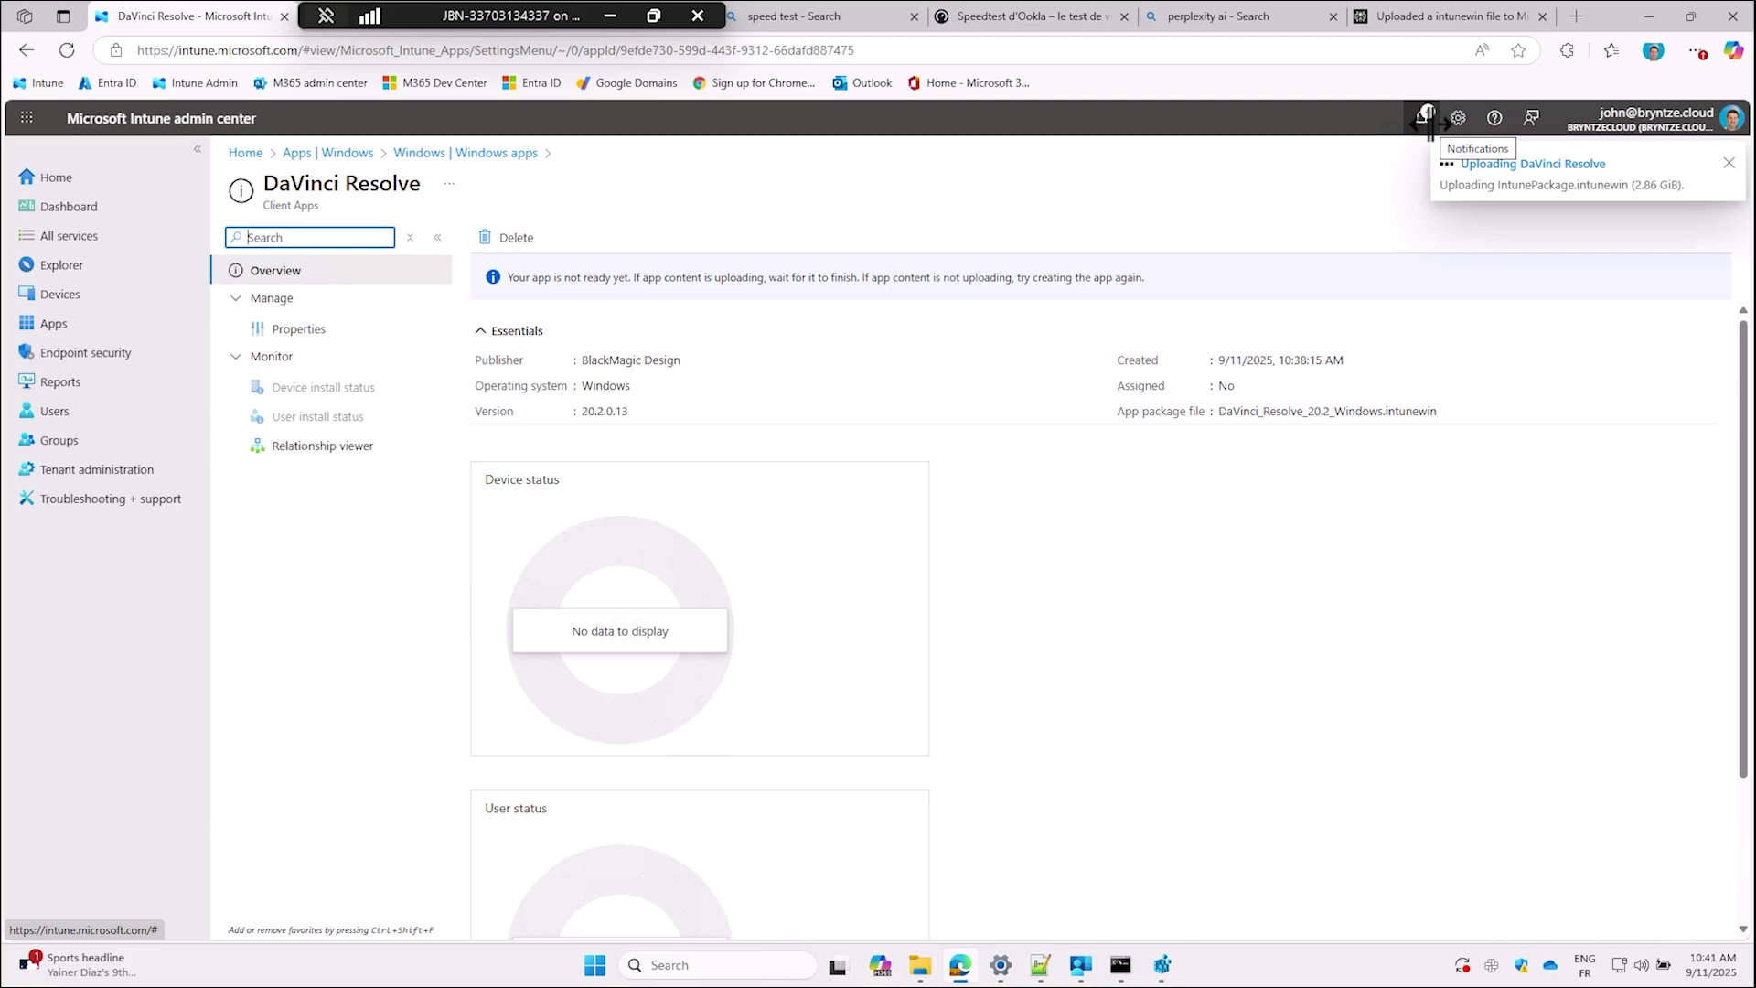
Check Notifications until the package upload shows 100%, then view DaVinci Resolve's Properties.
{"action": "left_click", "coordinate": [1424, 117]}
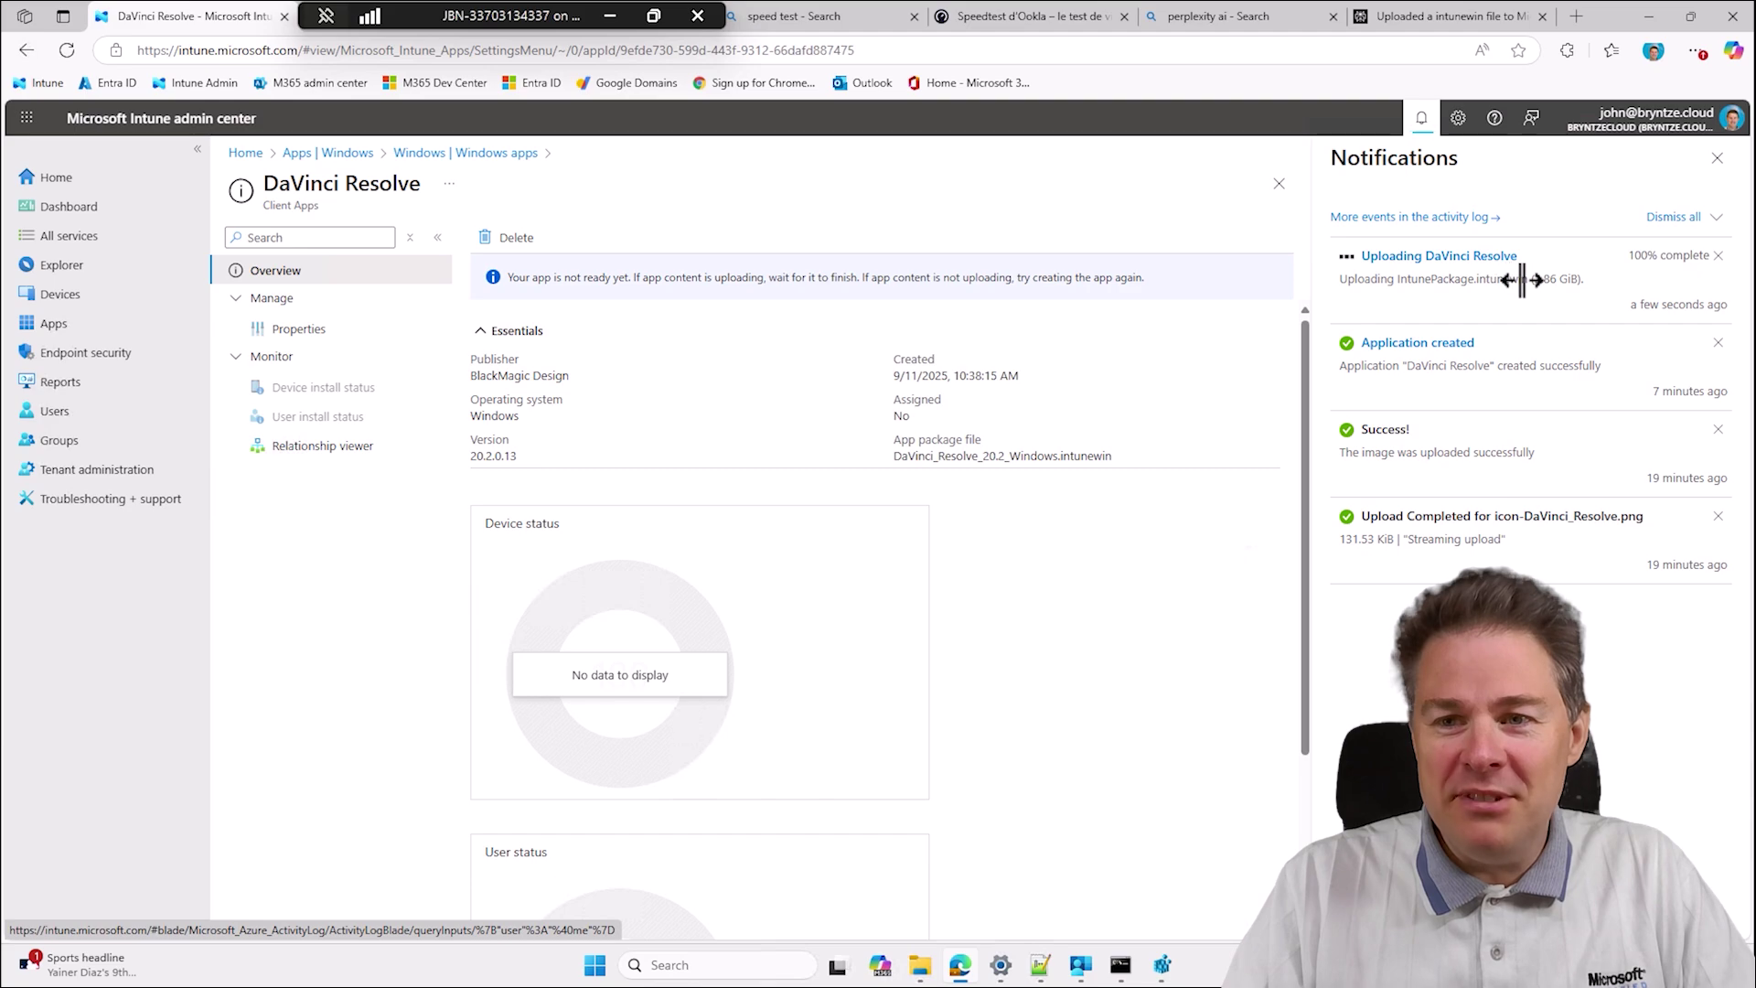
{"action": "left_click", "coordinate": [1425, 128]}
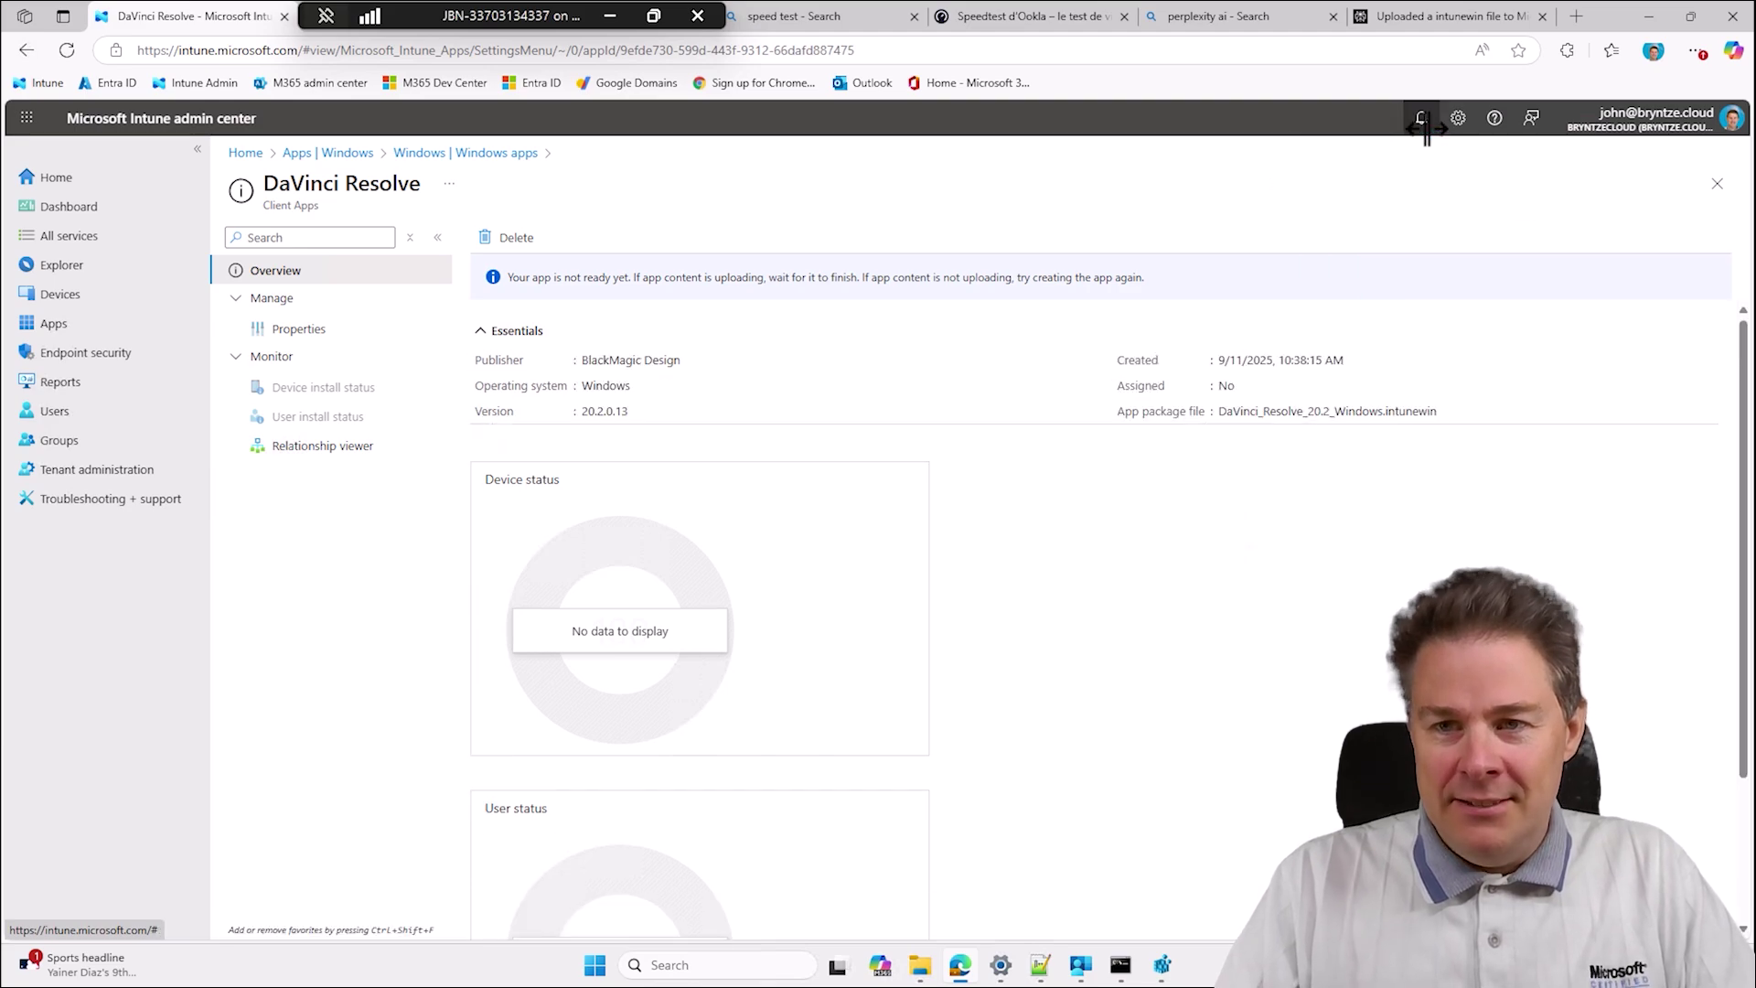
{"action": "left_click", "coordinate": [1425, 128]}
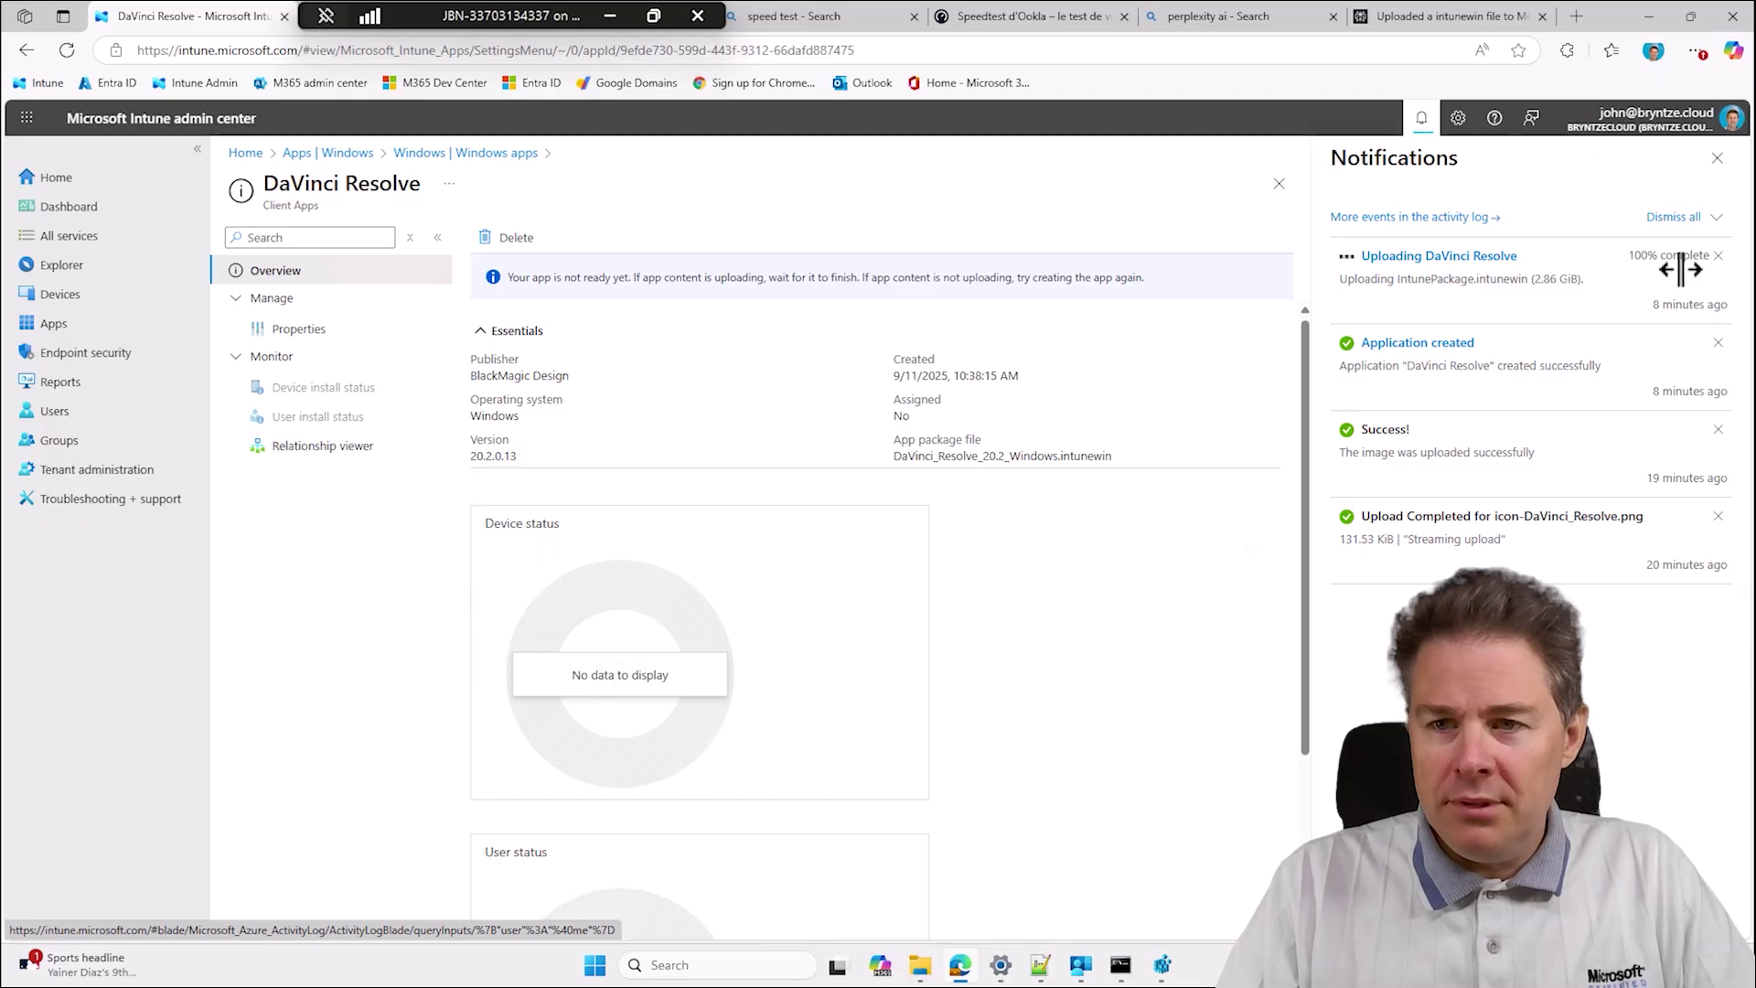
{"action": "left_click", "coordinate": [317, 320]}
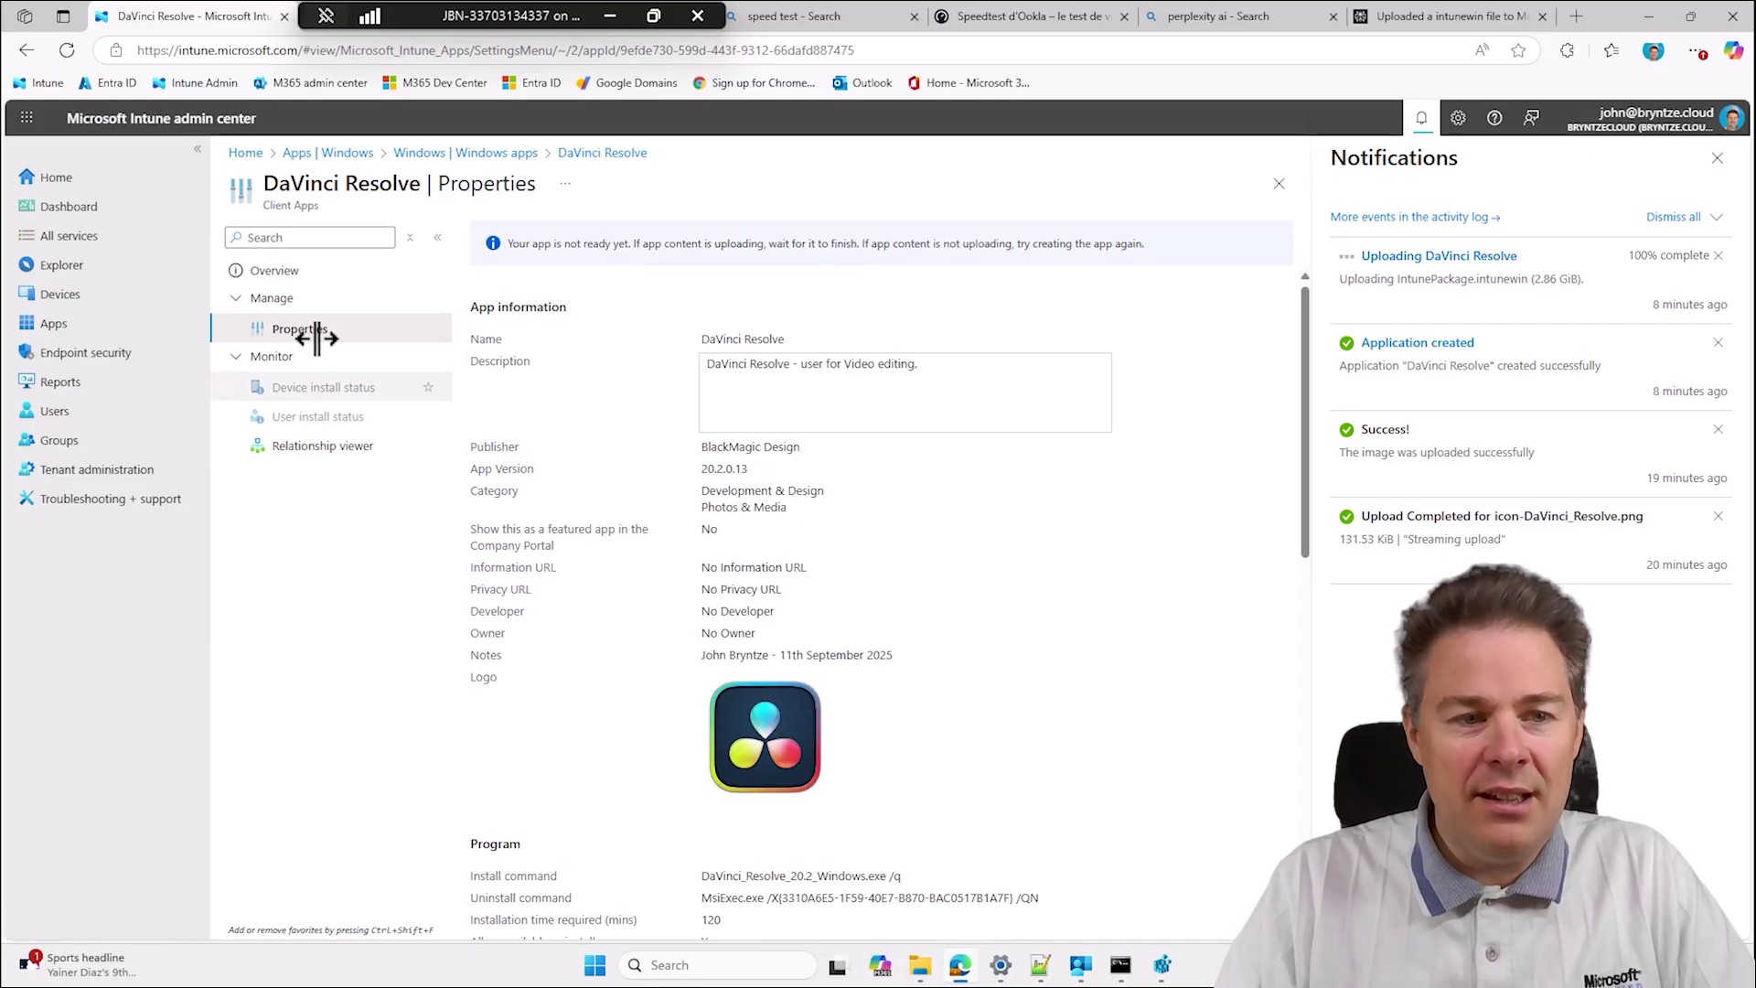
Confirm the upload finished, scroll DaVinci Resolve's properties down to Assignments, and bring up Company Portal.
{"action": "left_click", "coordinate": [280, 271]}
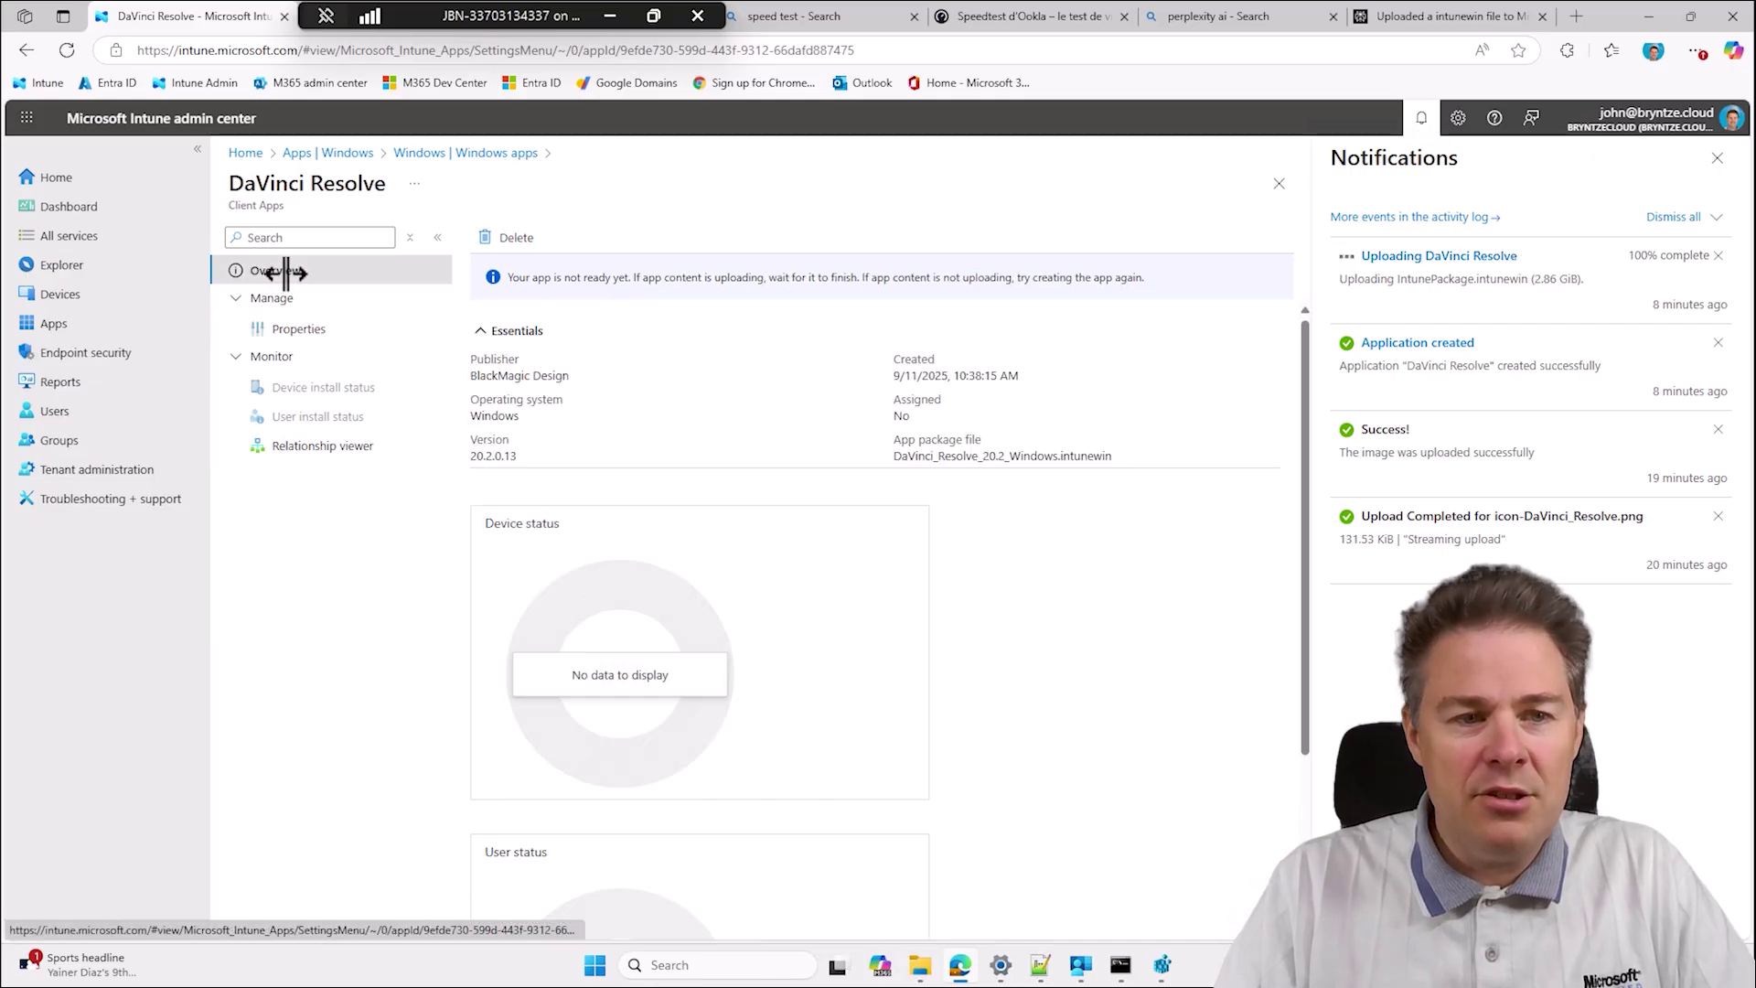
{"action": "left_click", "coordinate": [290, 327]}
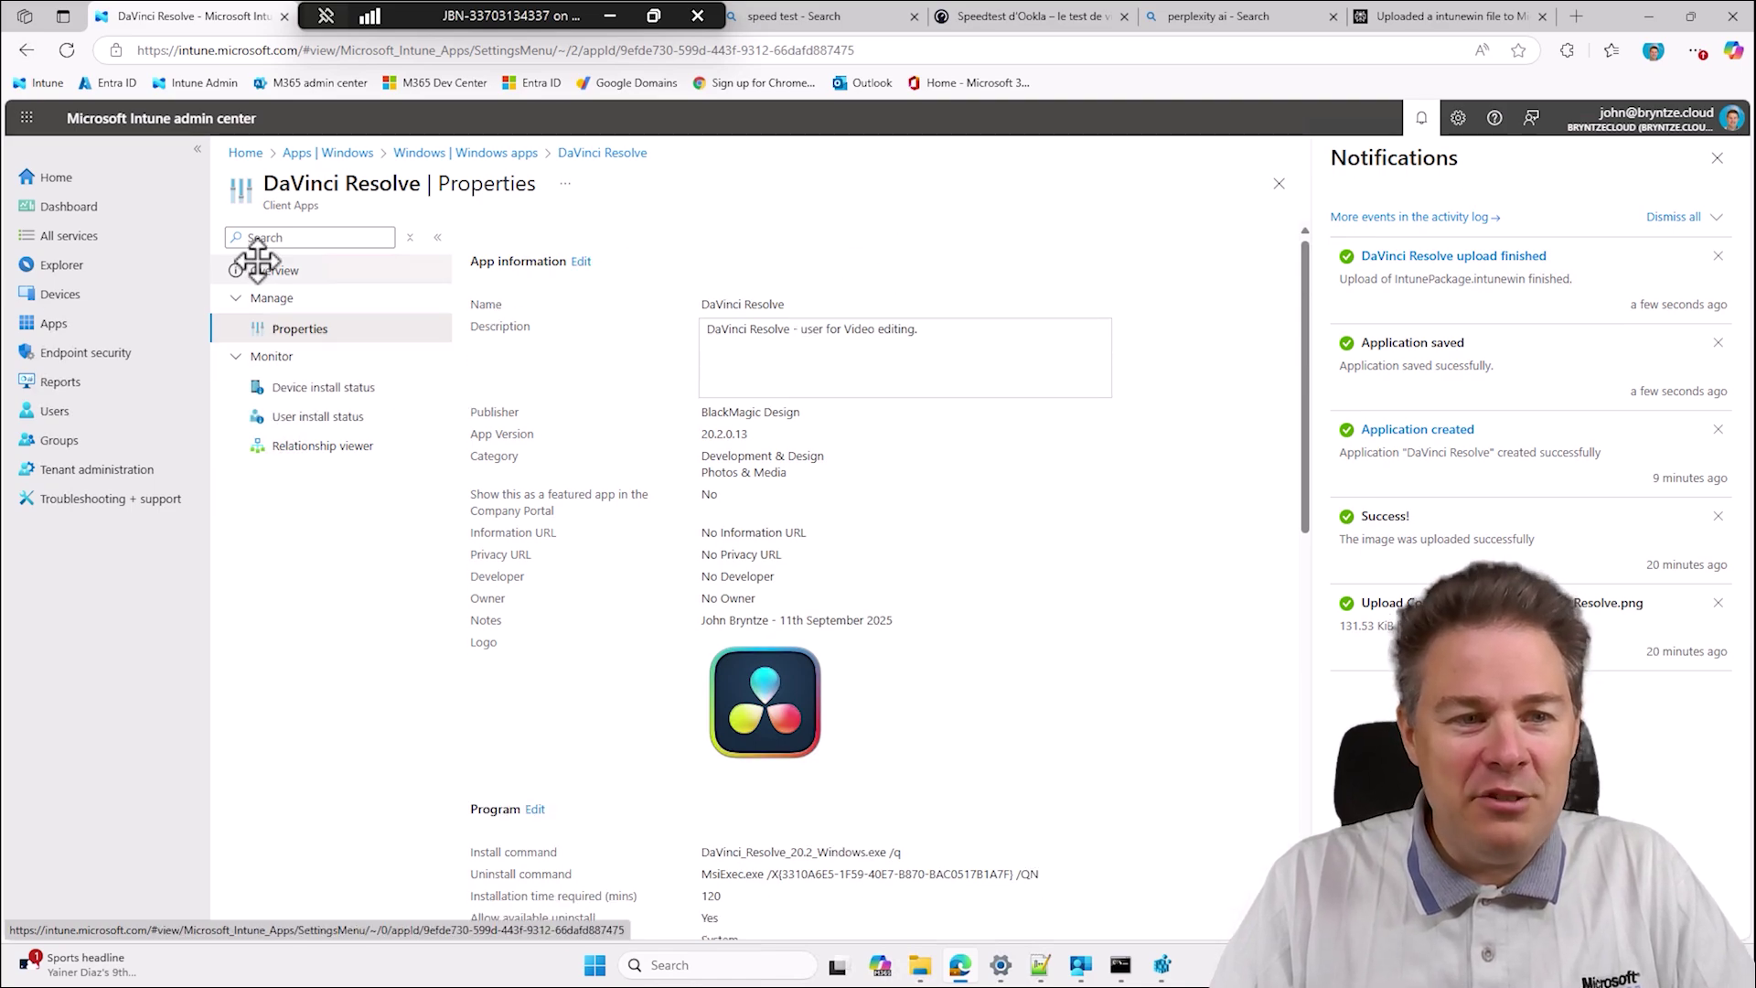
{"action": "scroll", "coordinate": [626, 399], "scroll_direction": "down", "scroll_amount": 2}
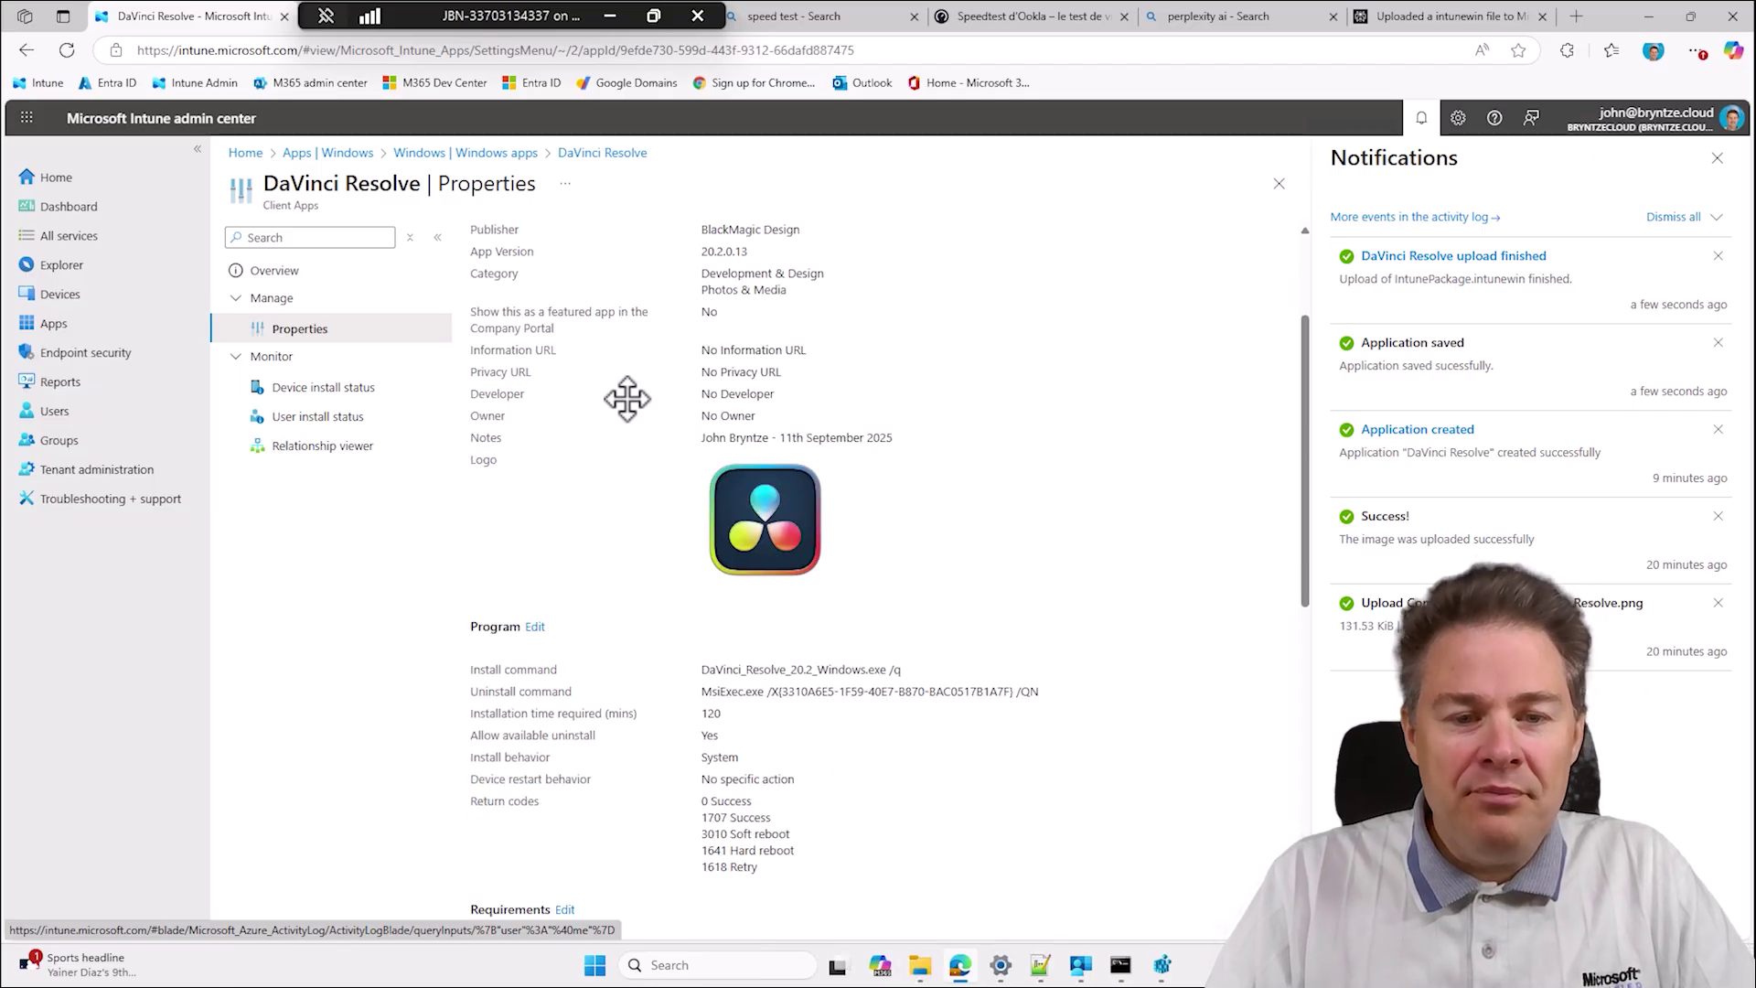
{"action": "scroll", "coordinate": [628, 397], "scroll_direction": "up", "scroll_amount": 1}
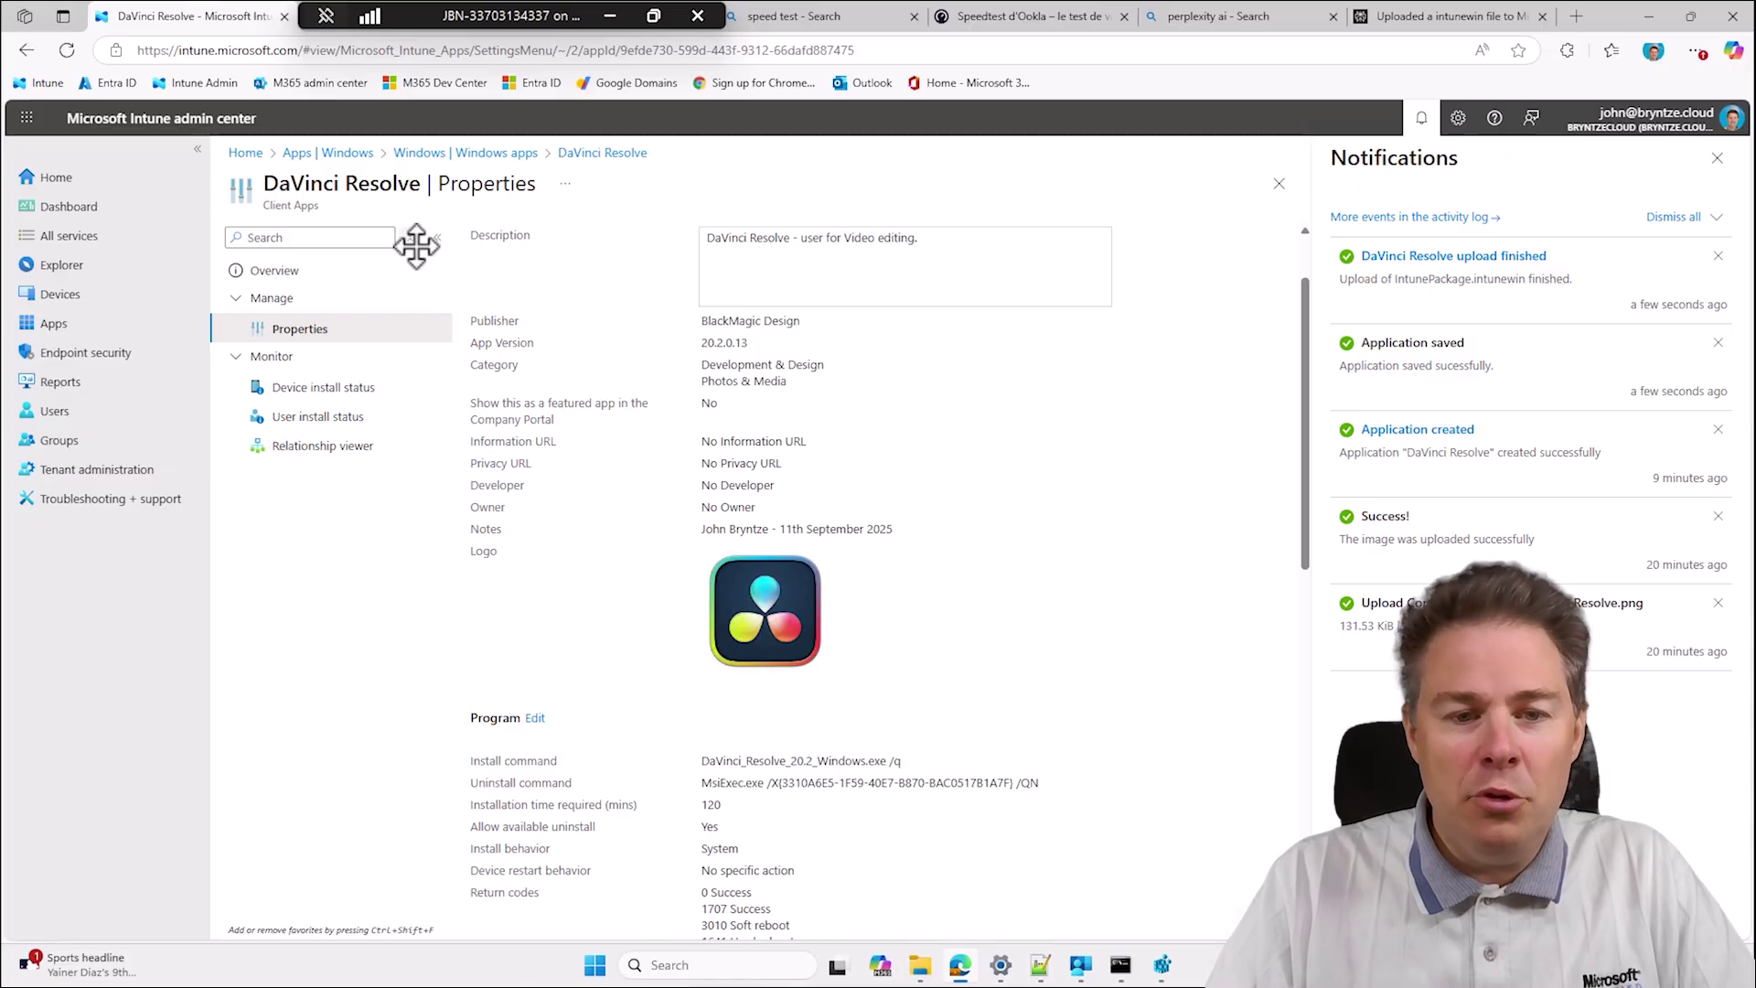
{"action": "scroll", "coordinate": [595, 530], "scroll_direction": "down", "scroll_amount": 4}
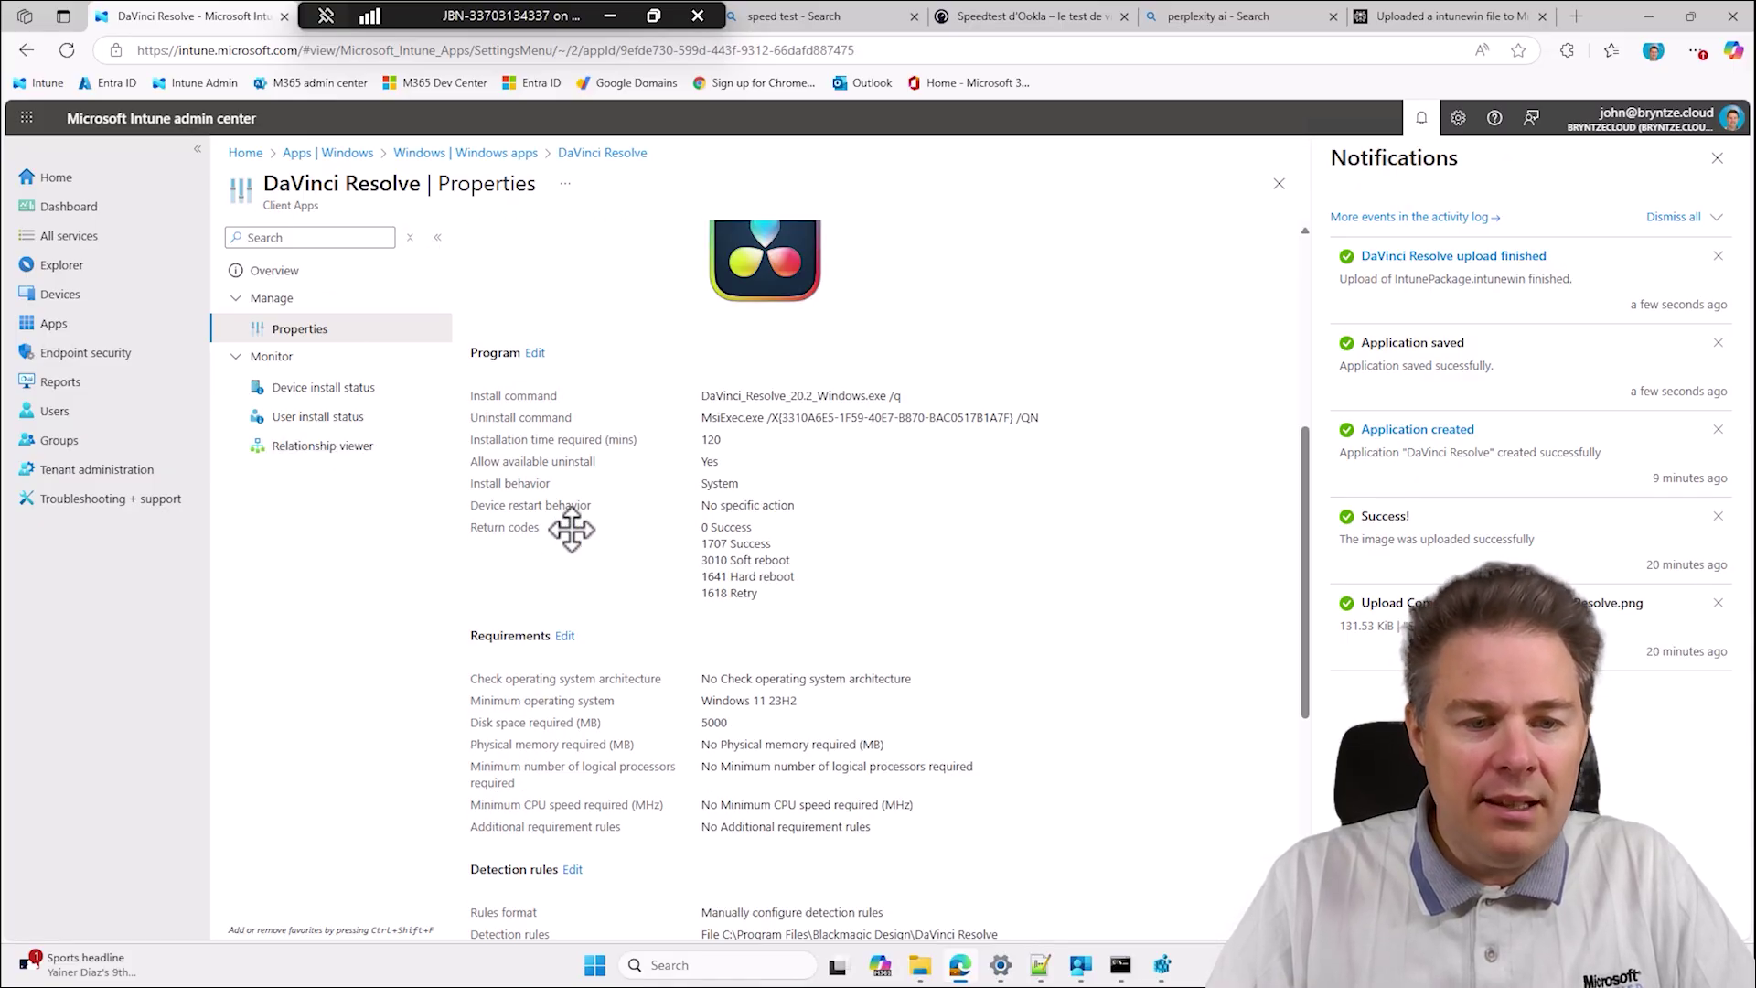
{"action": "scroll", "coordinate": [628, 530], "scroll_direction": "down", "scroll_amount": 5}
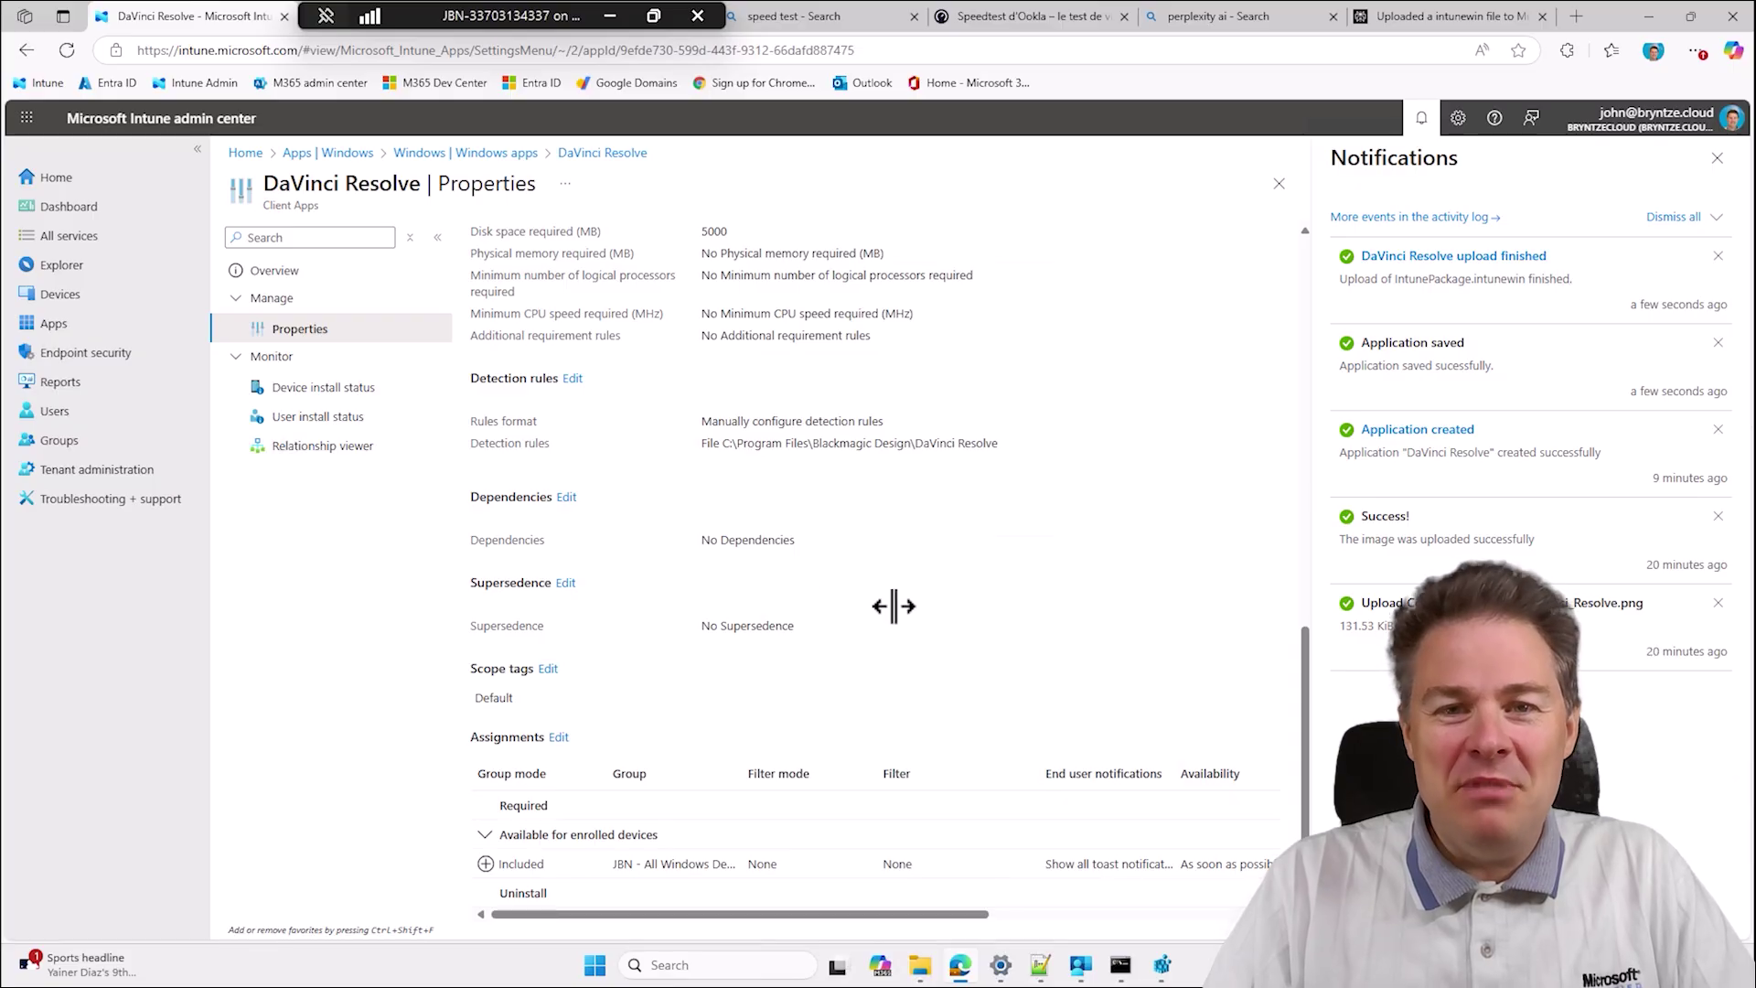
{"action": "left_click", "coordinate": [1081, 965]}
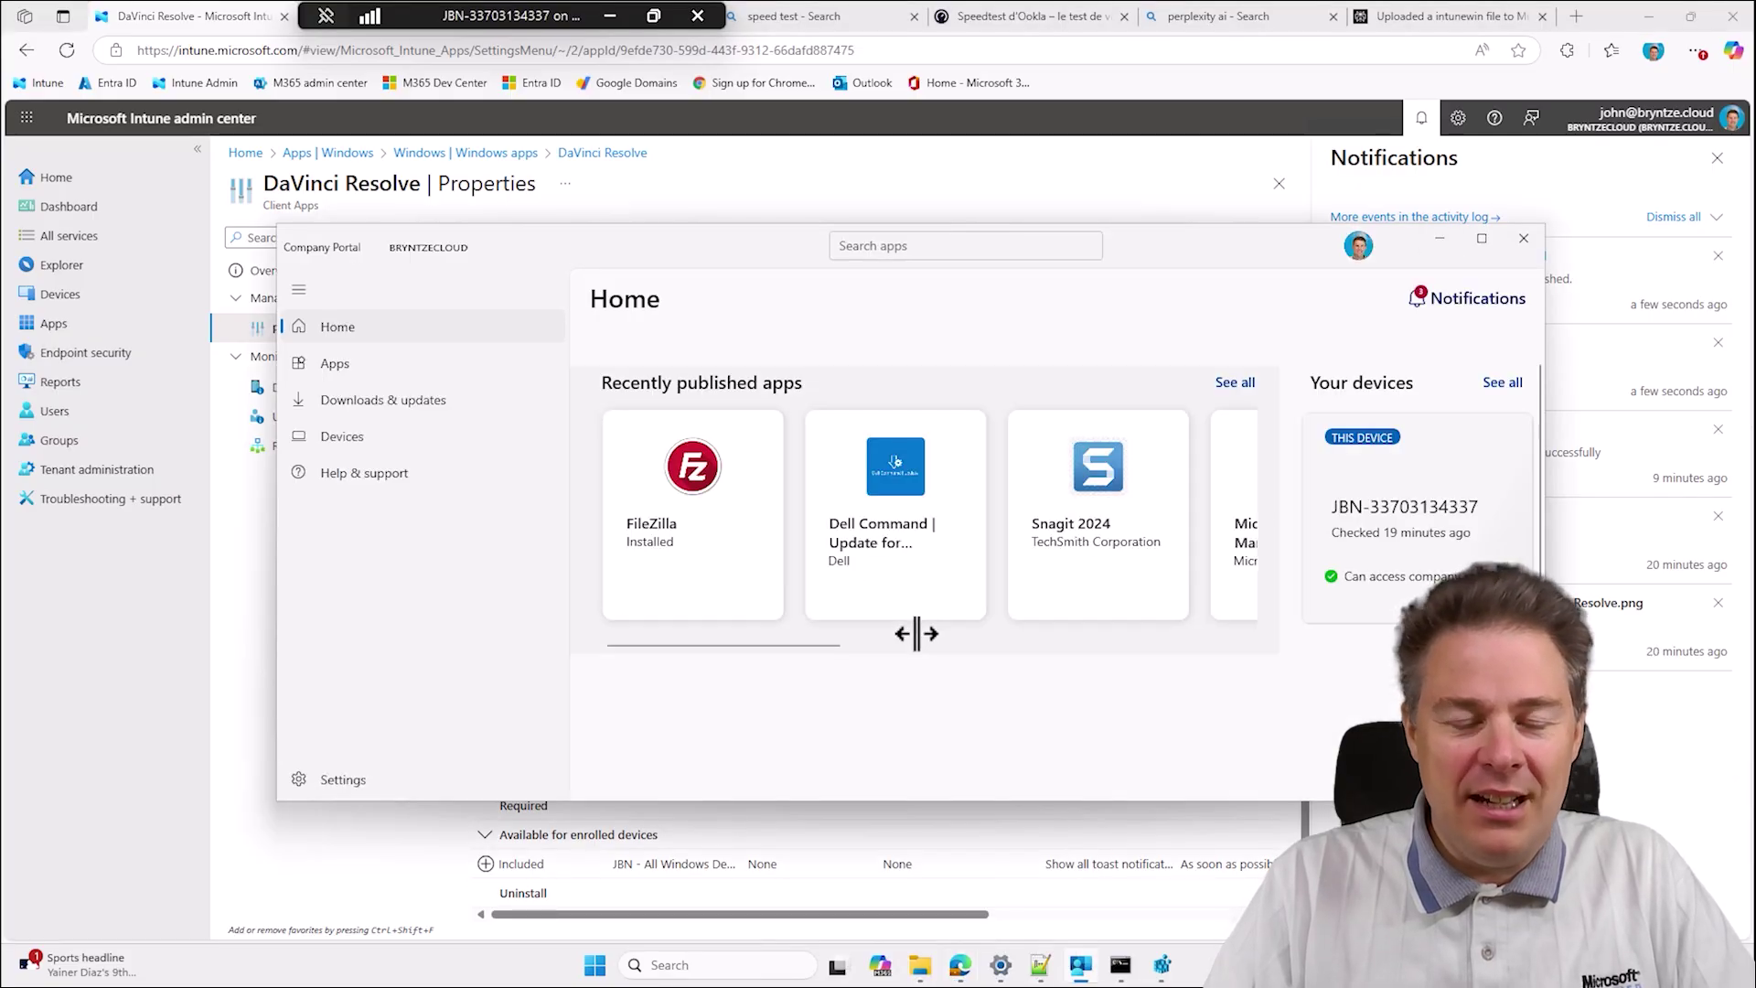
Sync the device from Company Portal settings so DaVinci Resolve shows as NEW, then bring up Windows Settings.
{"action": "left_click", "coordinate": [312, 783]}
{"action": "left_click", "coordinate": [677, 455]}
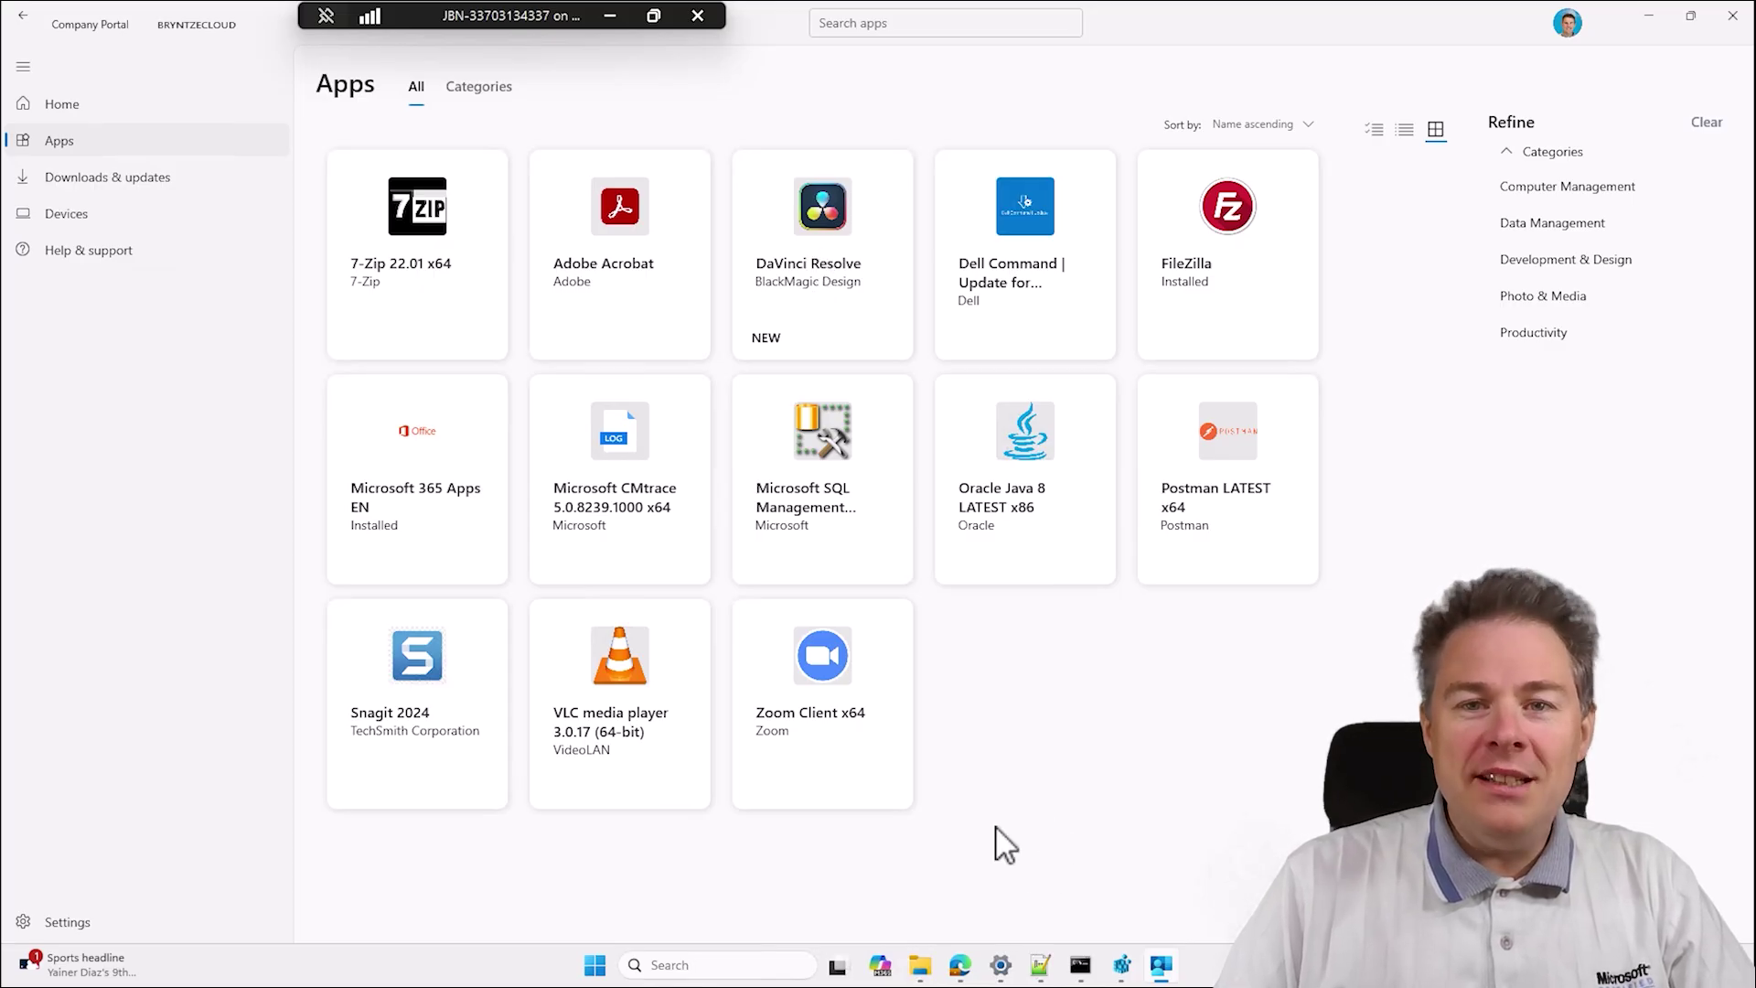
{"action": "left_click", "coordinate": [998, 975]}
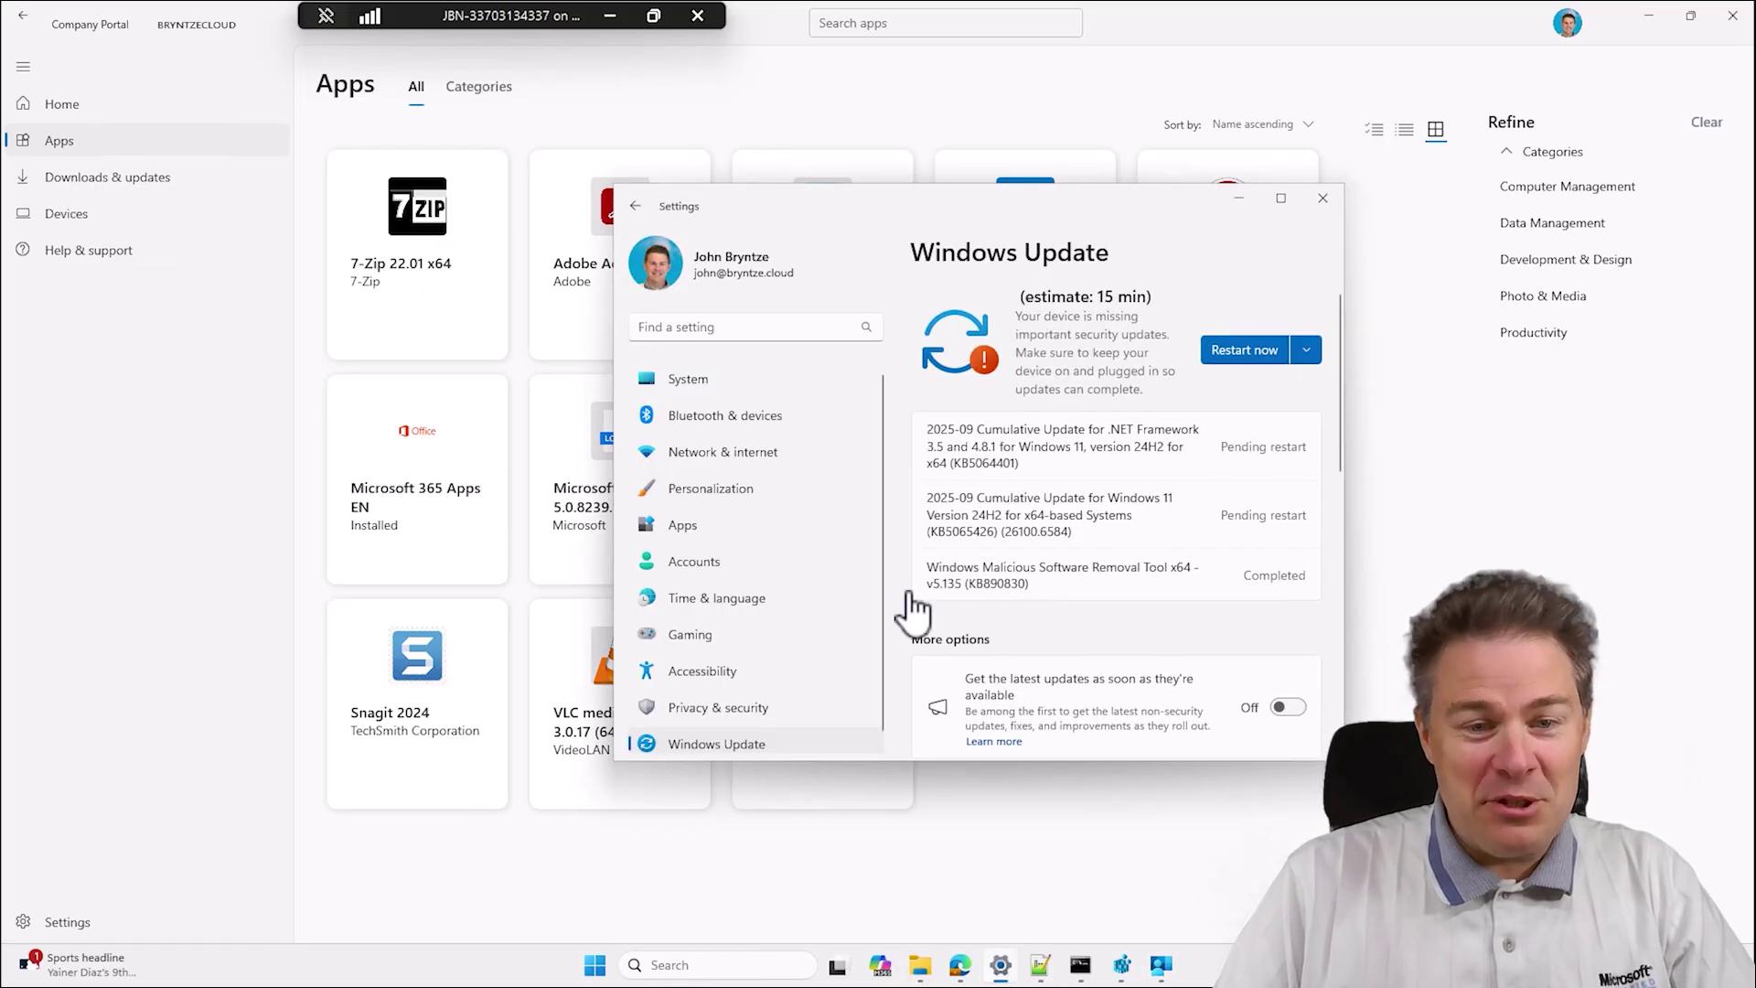
Search Settings for 'app', view Apps > Installed apps, then minimize Settings to reveal Company Portal.
{"action": "left_click", "coordinate": [682, 336]}
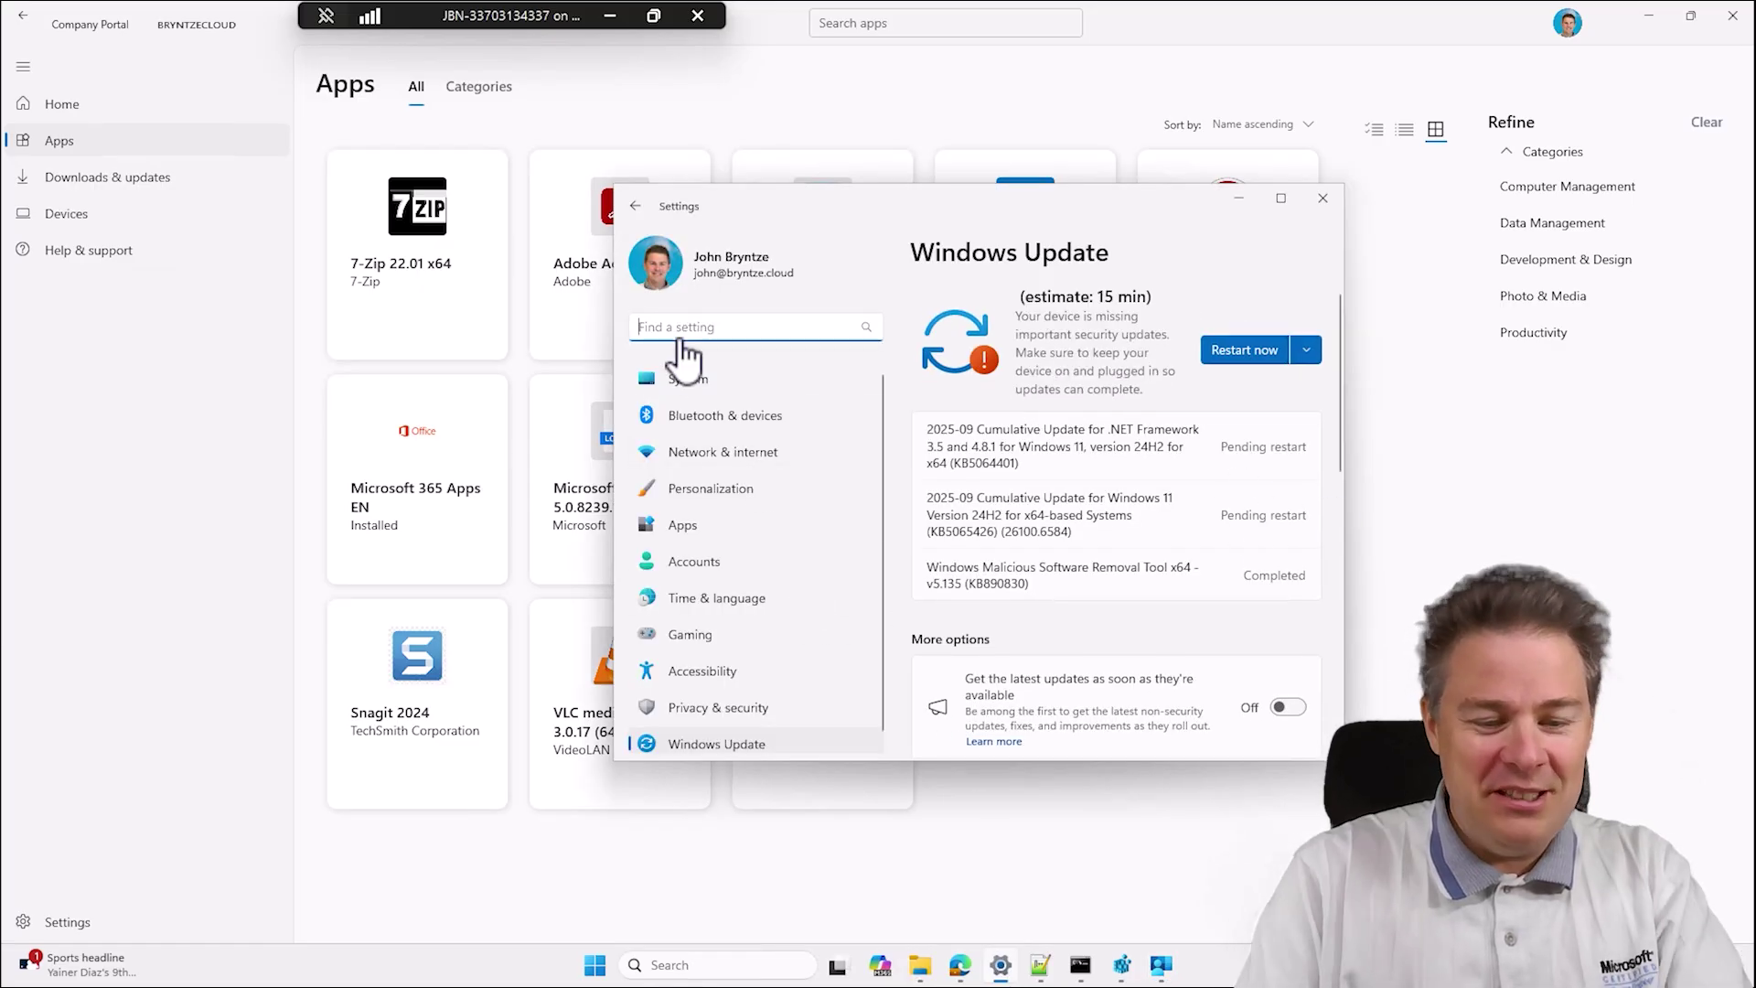
{"action": "type", "text": "apps"}
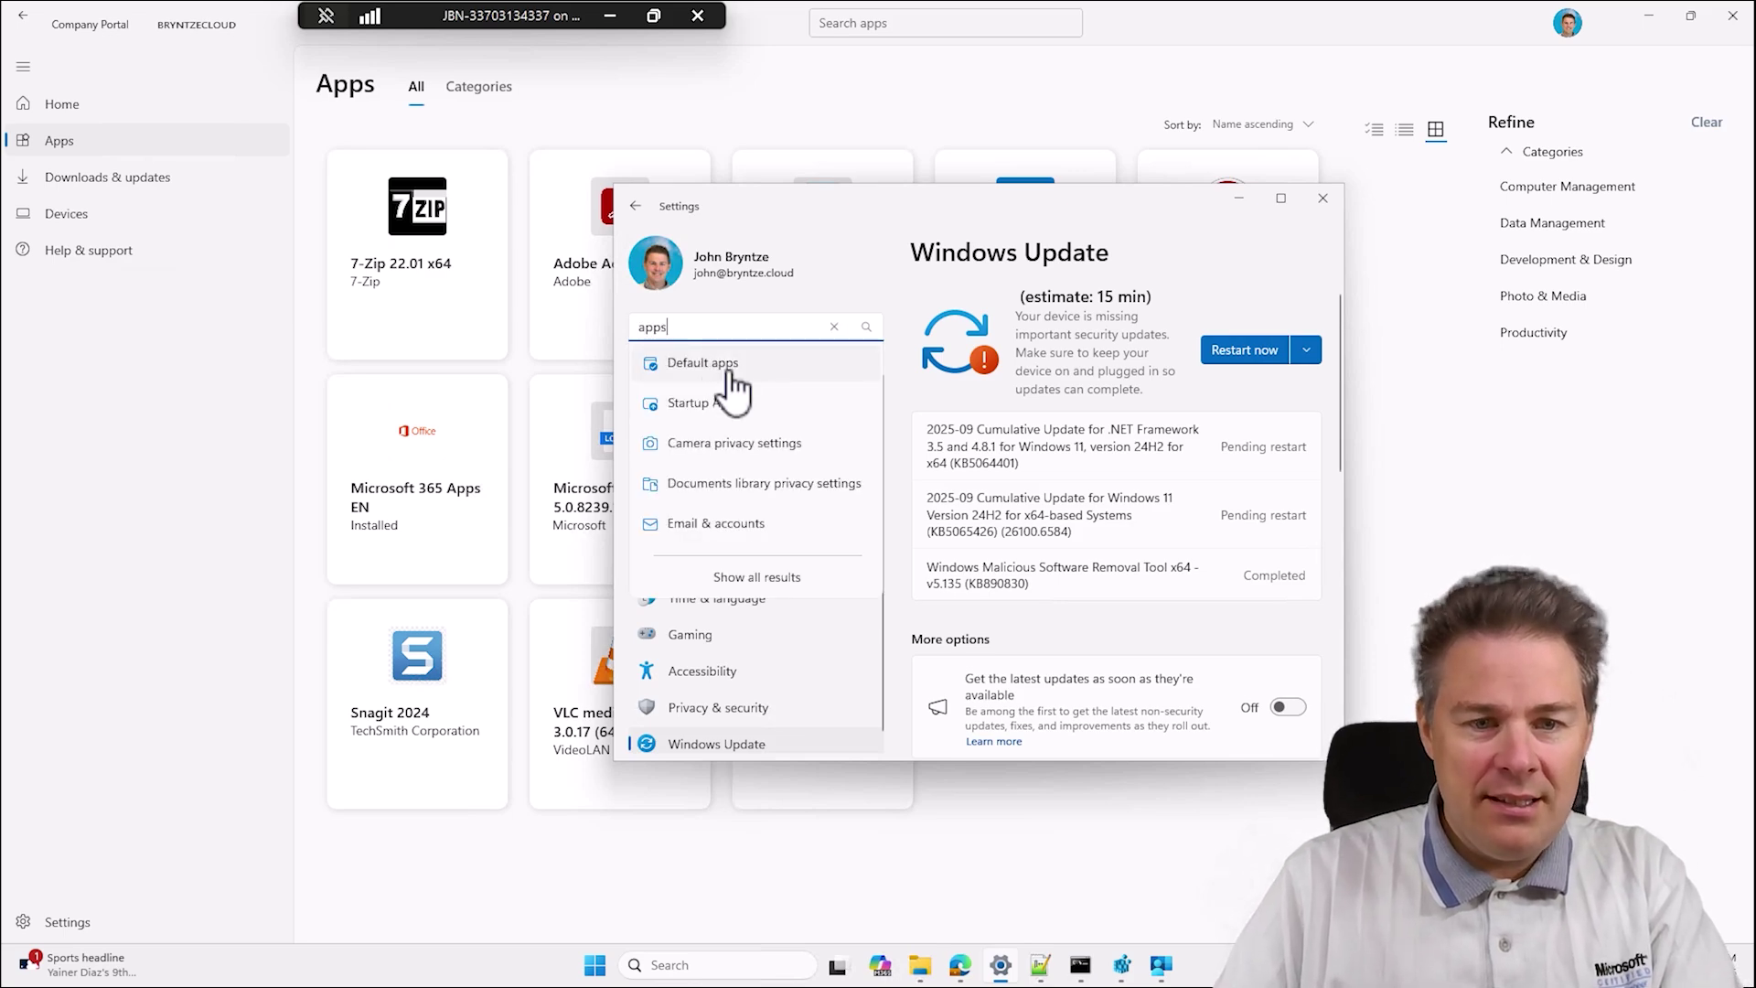
{"action": "left_click", "coordinate": [868, 277]}
{"action": "left_click", "coordinate": [873, 291]}
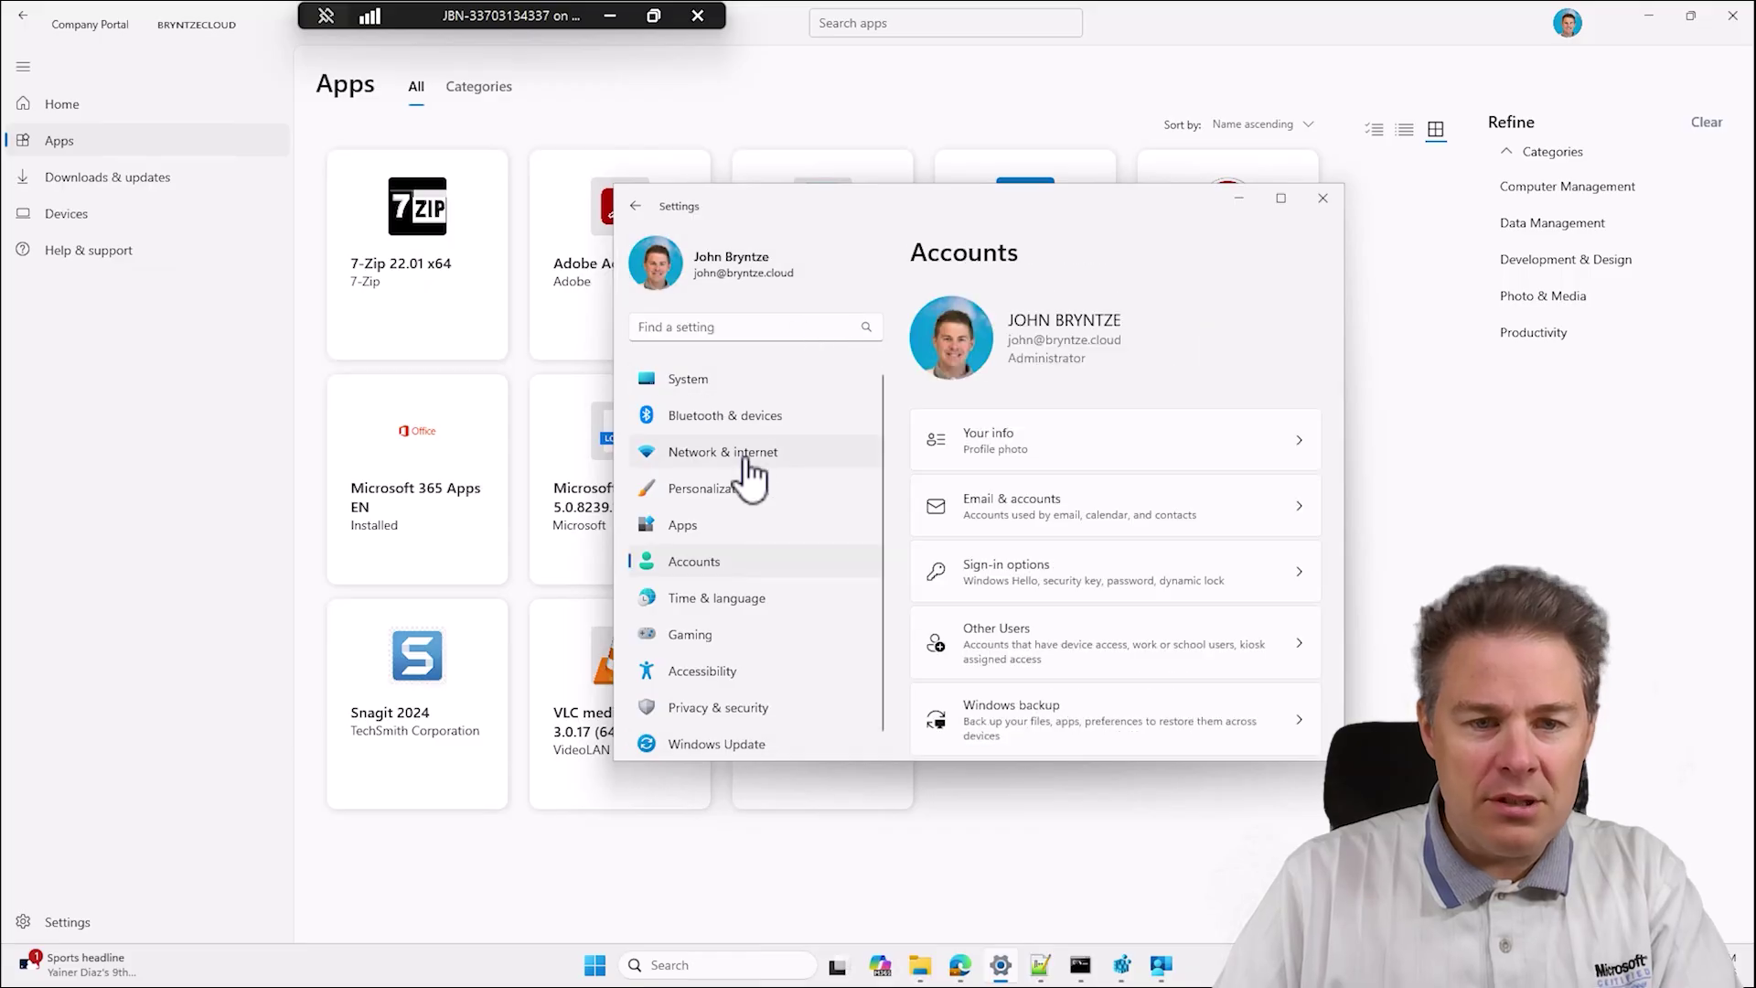
{"action": "left_click", "coordinate": [682, 526]}
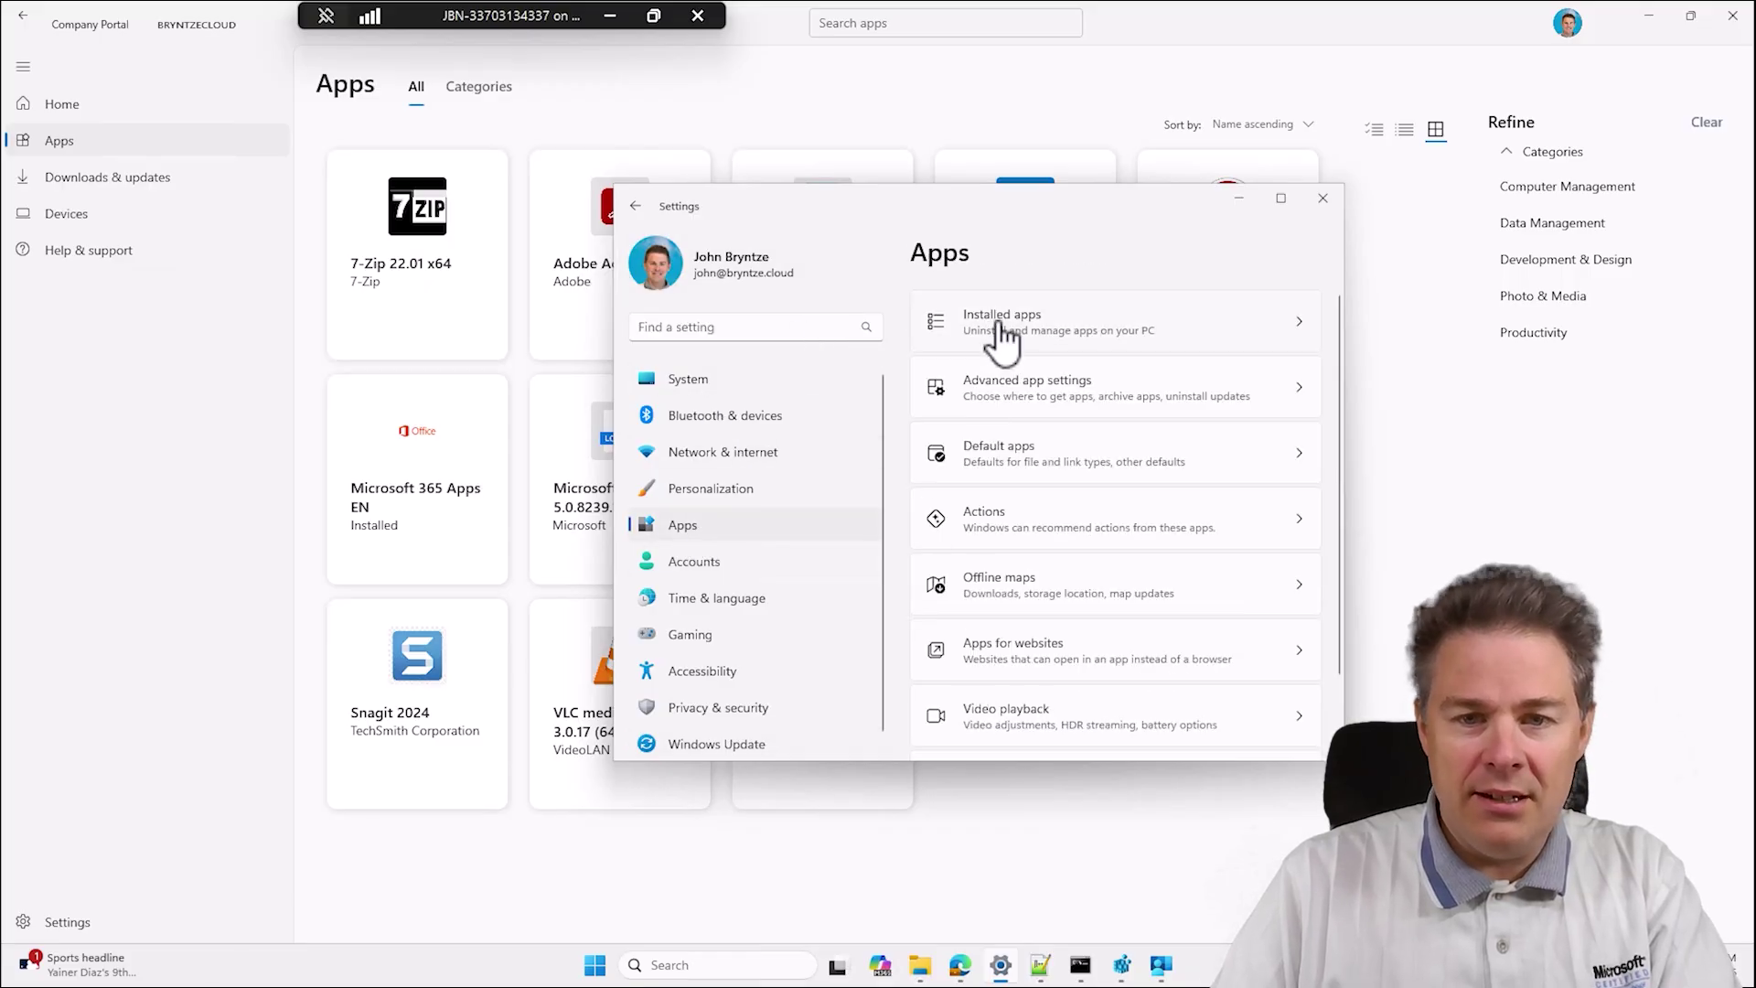
{"action": "left_click", "coordinate": [997, 331]}
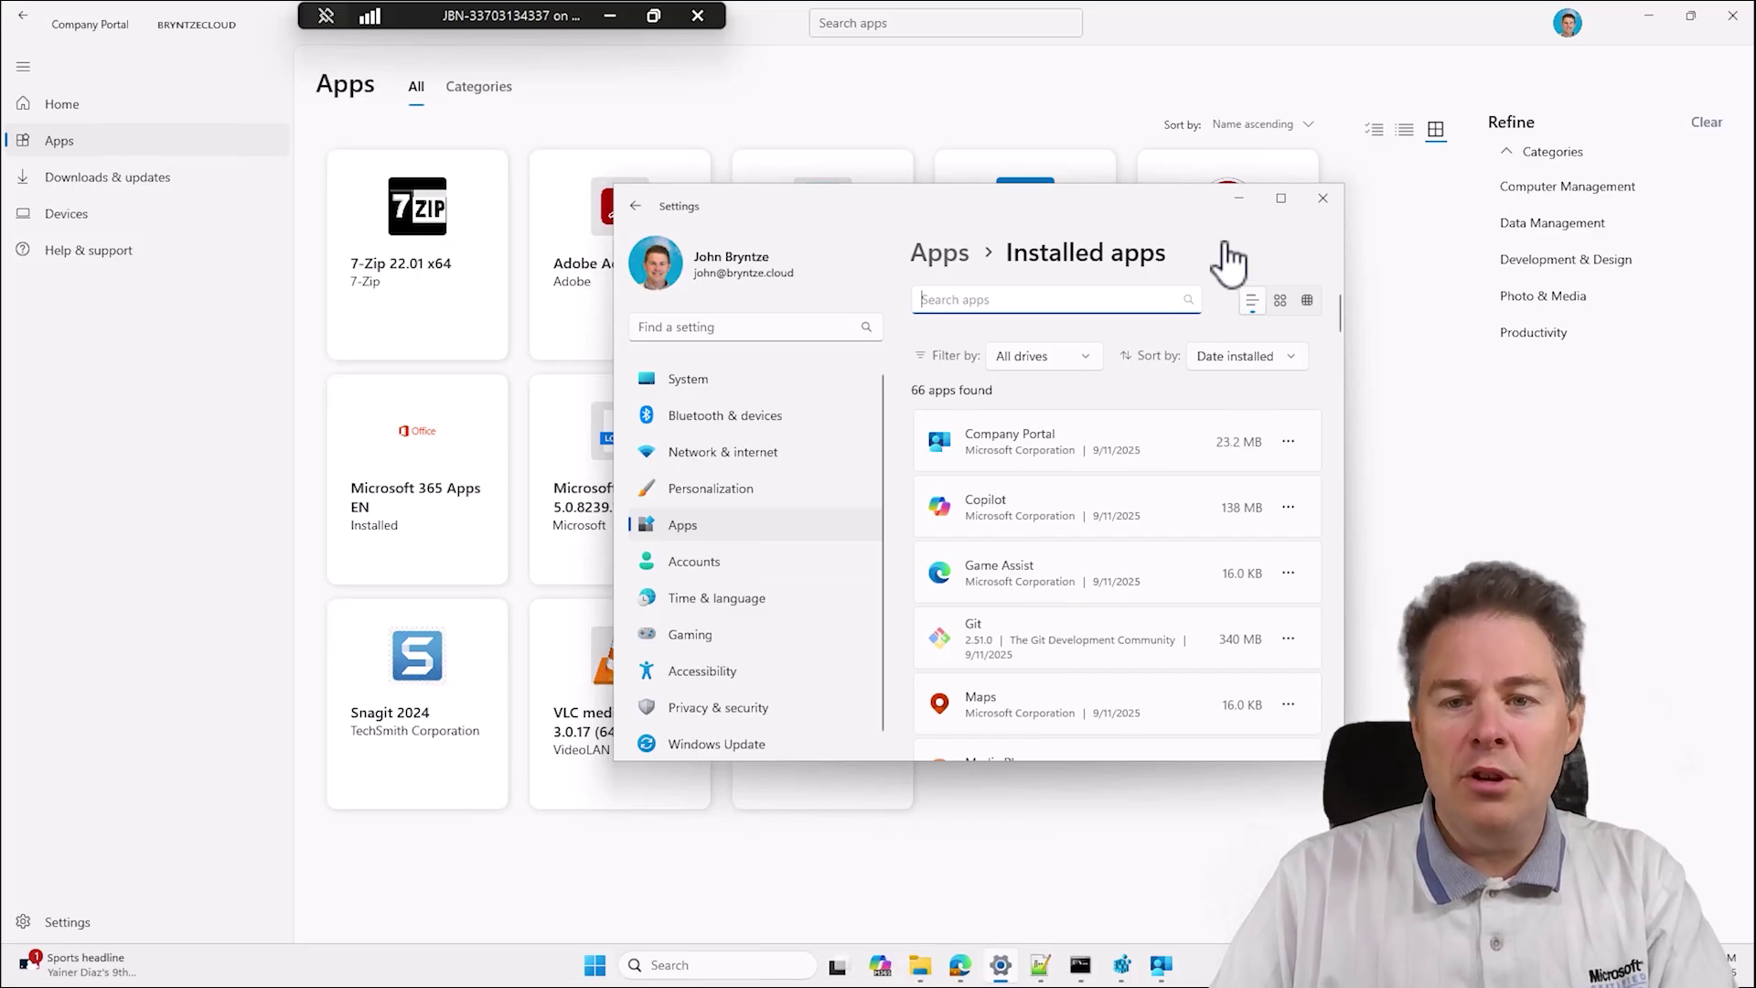
{"action": "left_click", "coordinate": [1238, 199]}
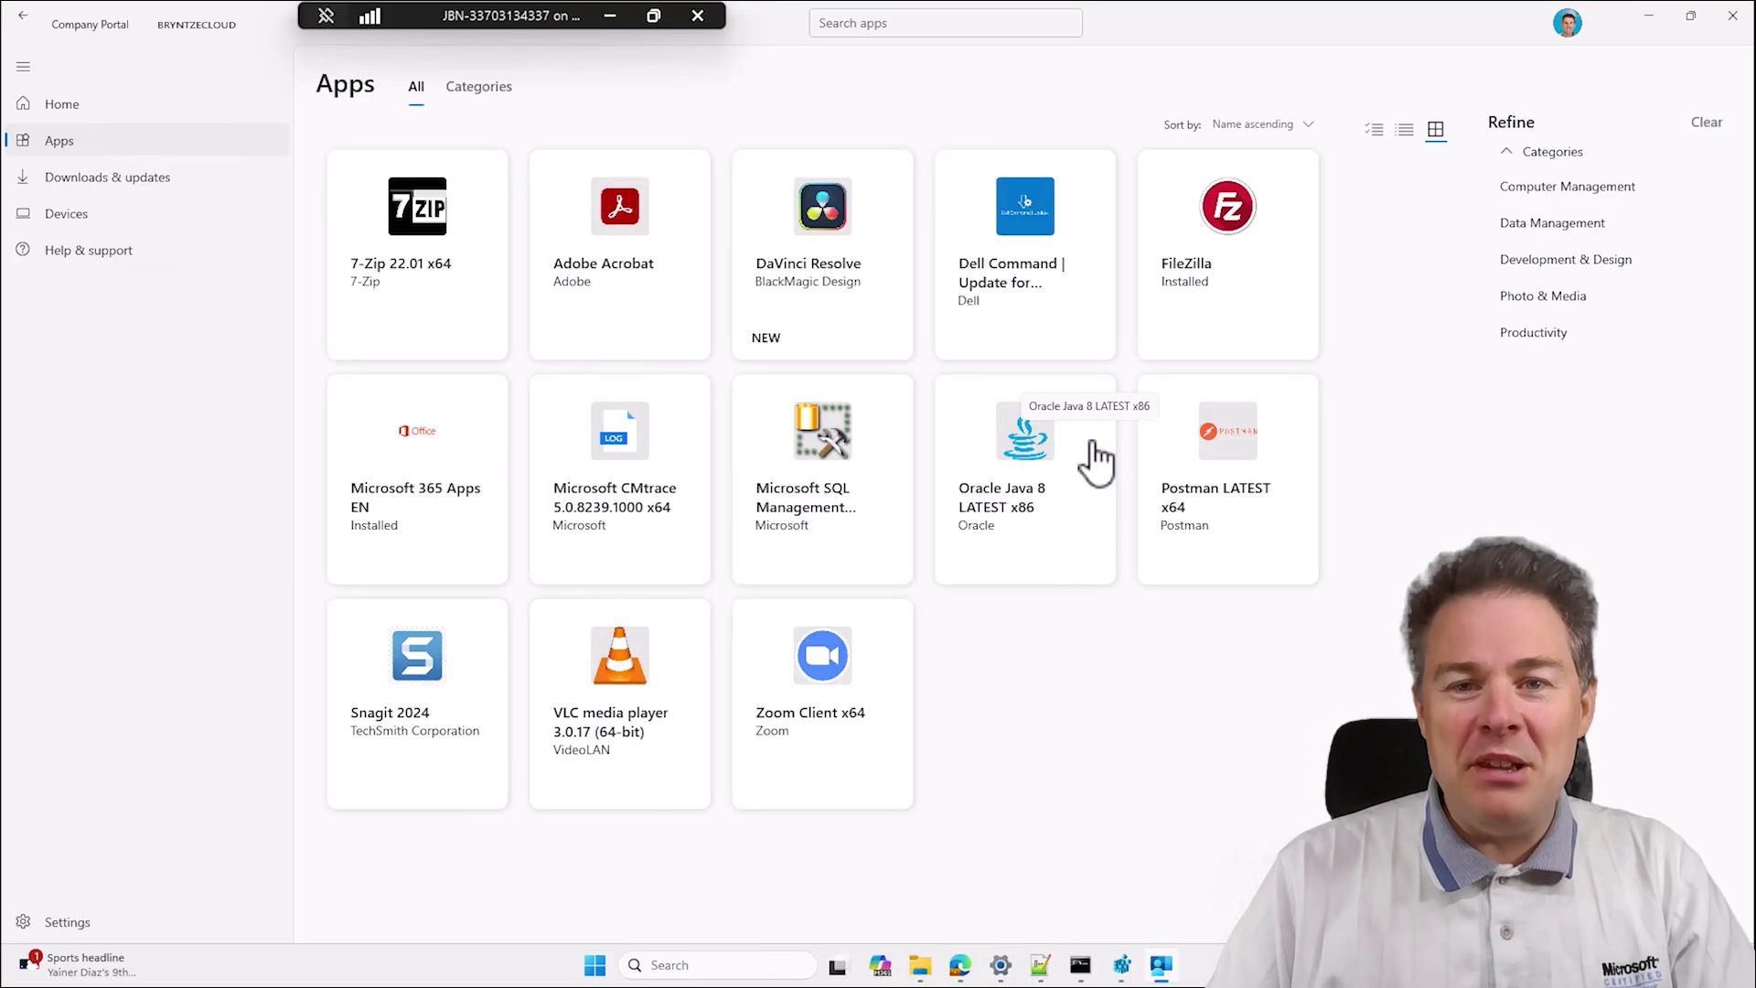
Install DaVinci Resolve 20.2.0.13 from its details page in Company Portal Apps.
{"action": "left_click", "coordinate": [826, 228]}
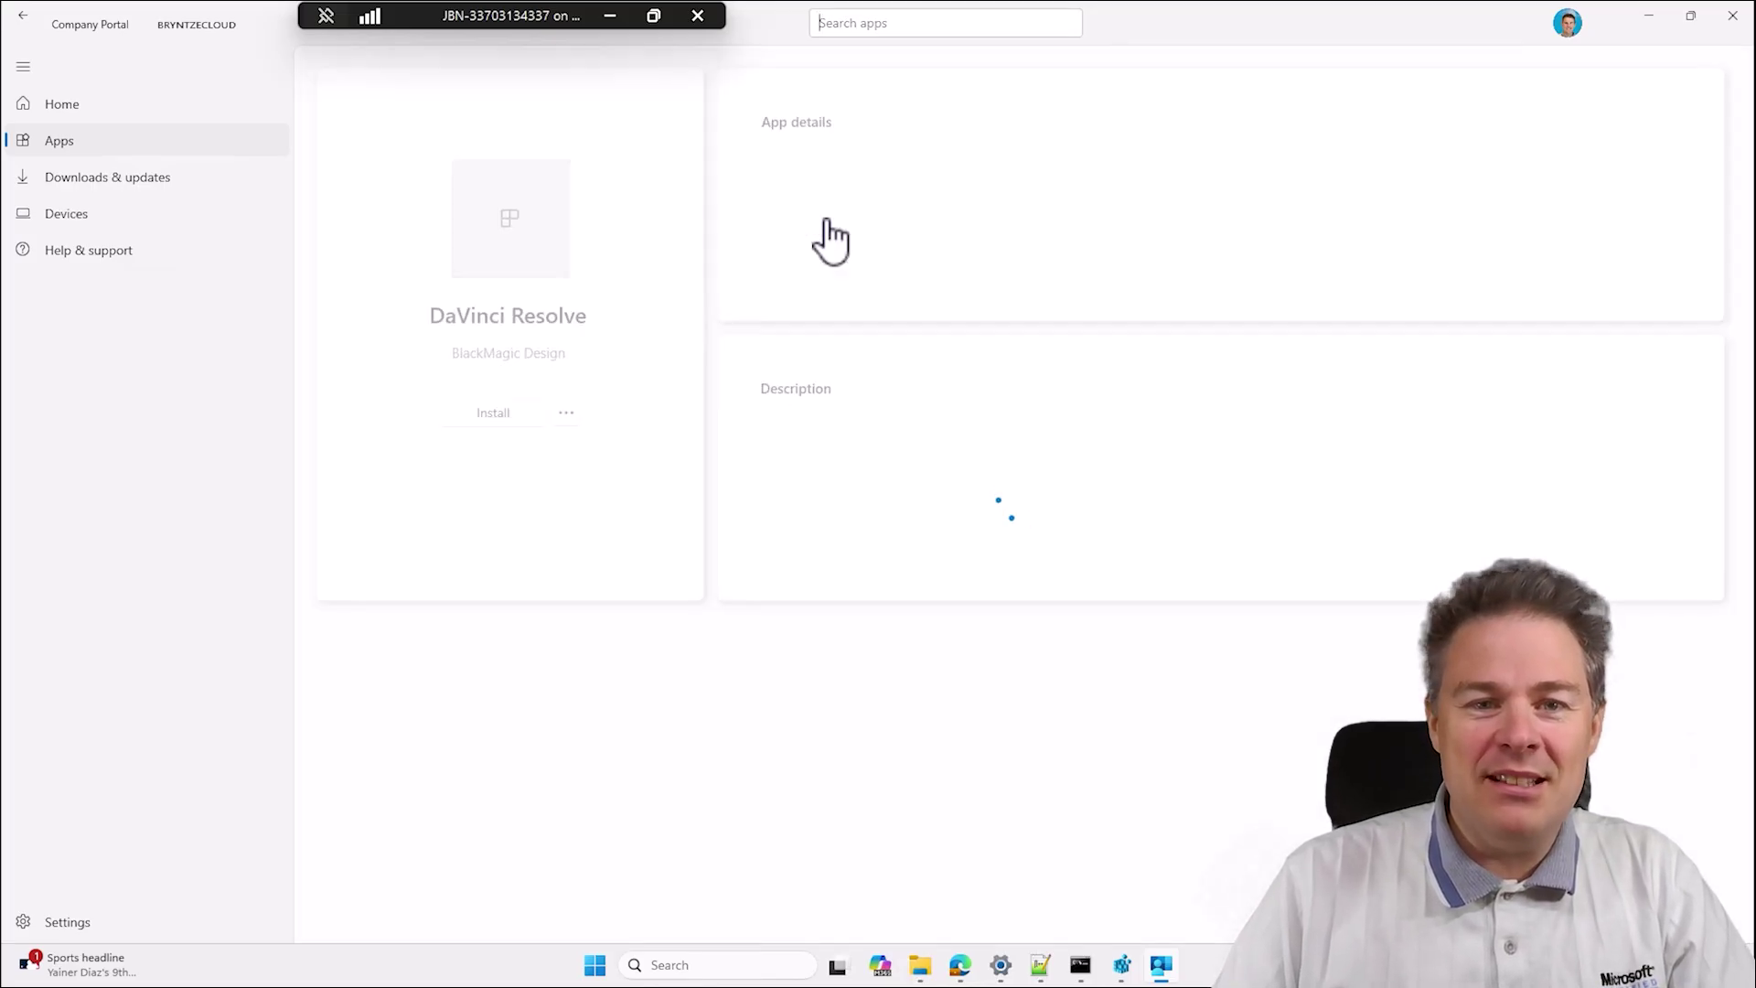
{"action": "left_click", "coordinate": [486, 417]}
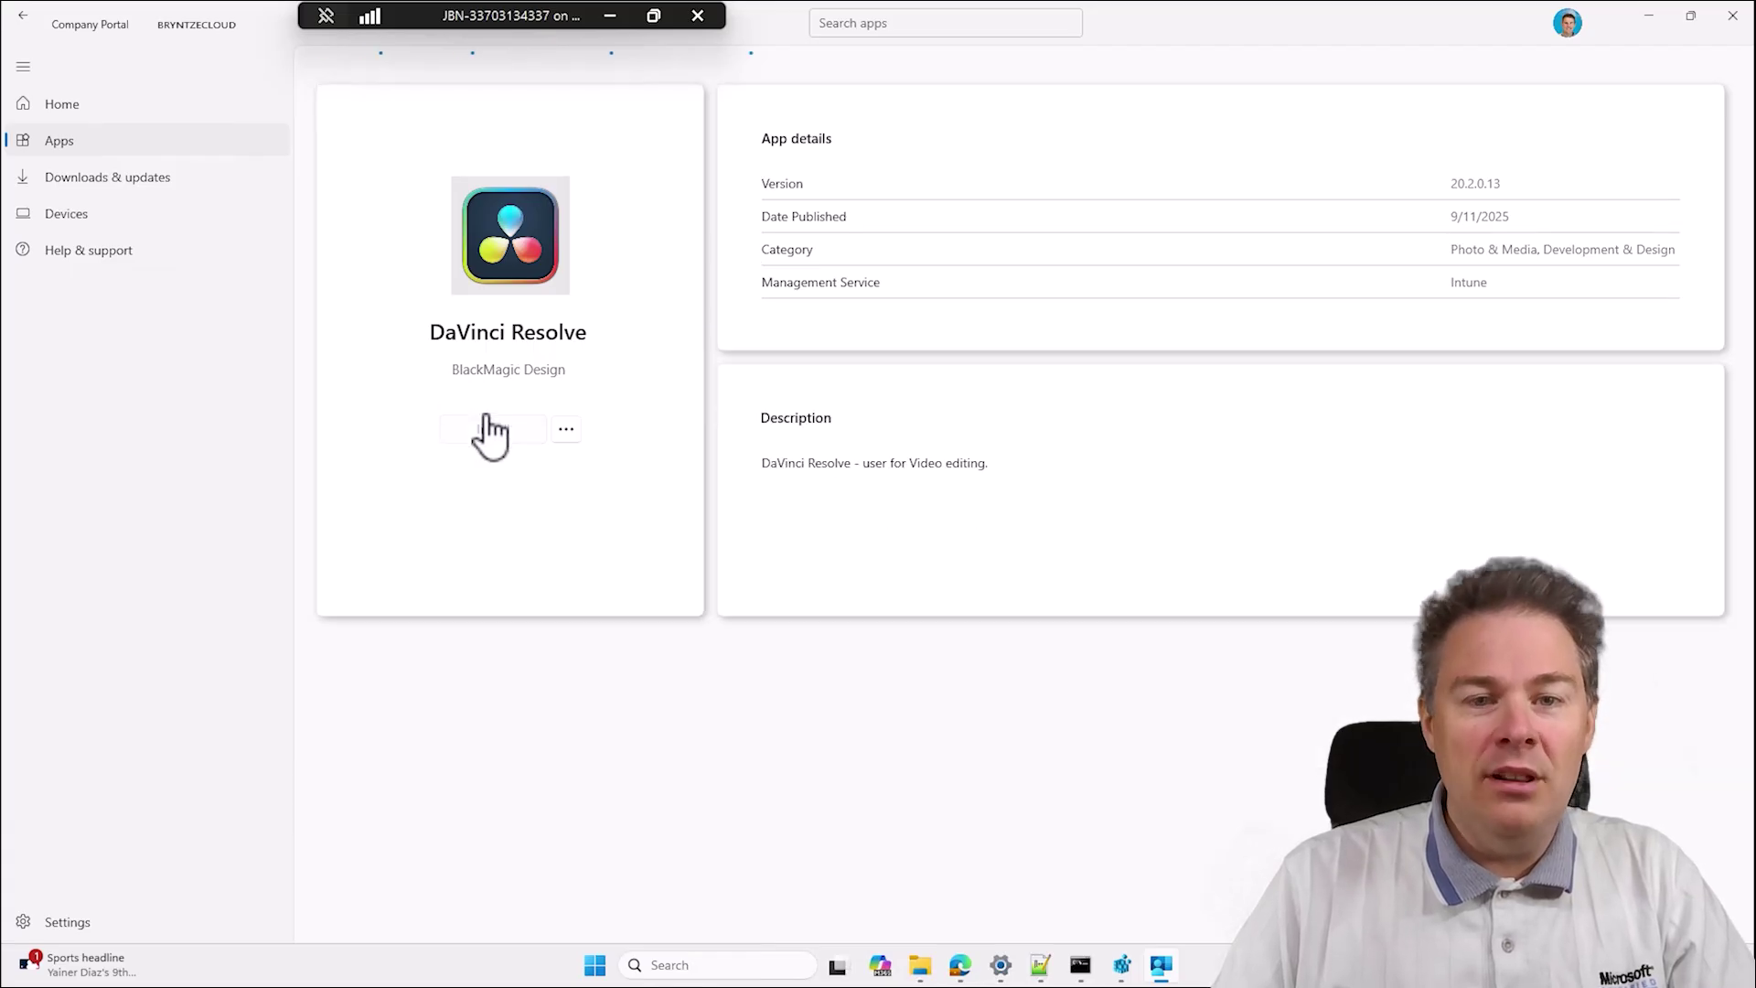
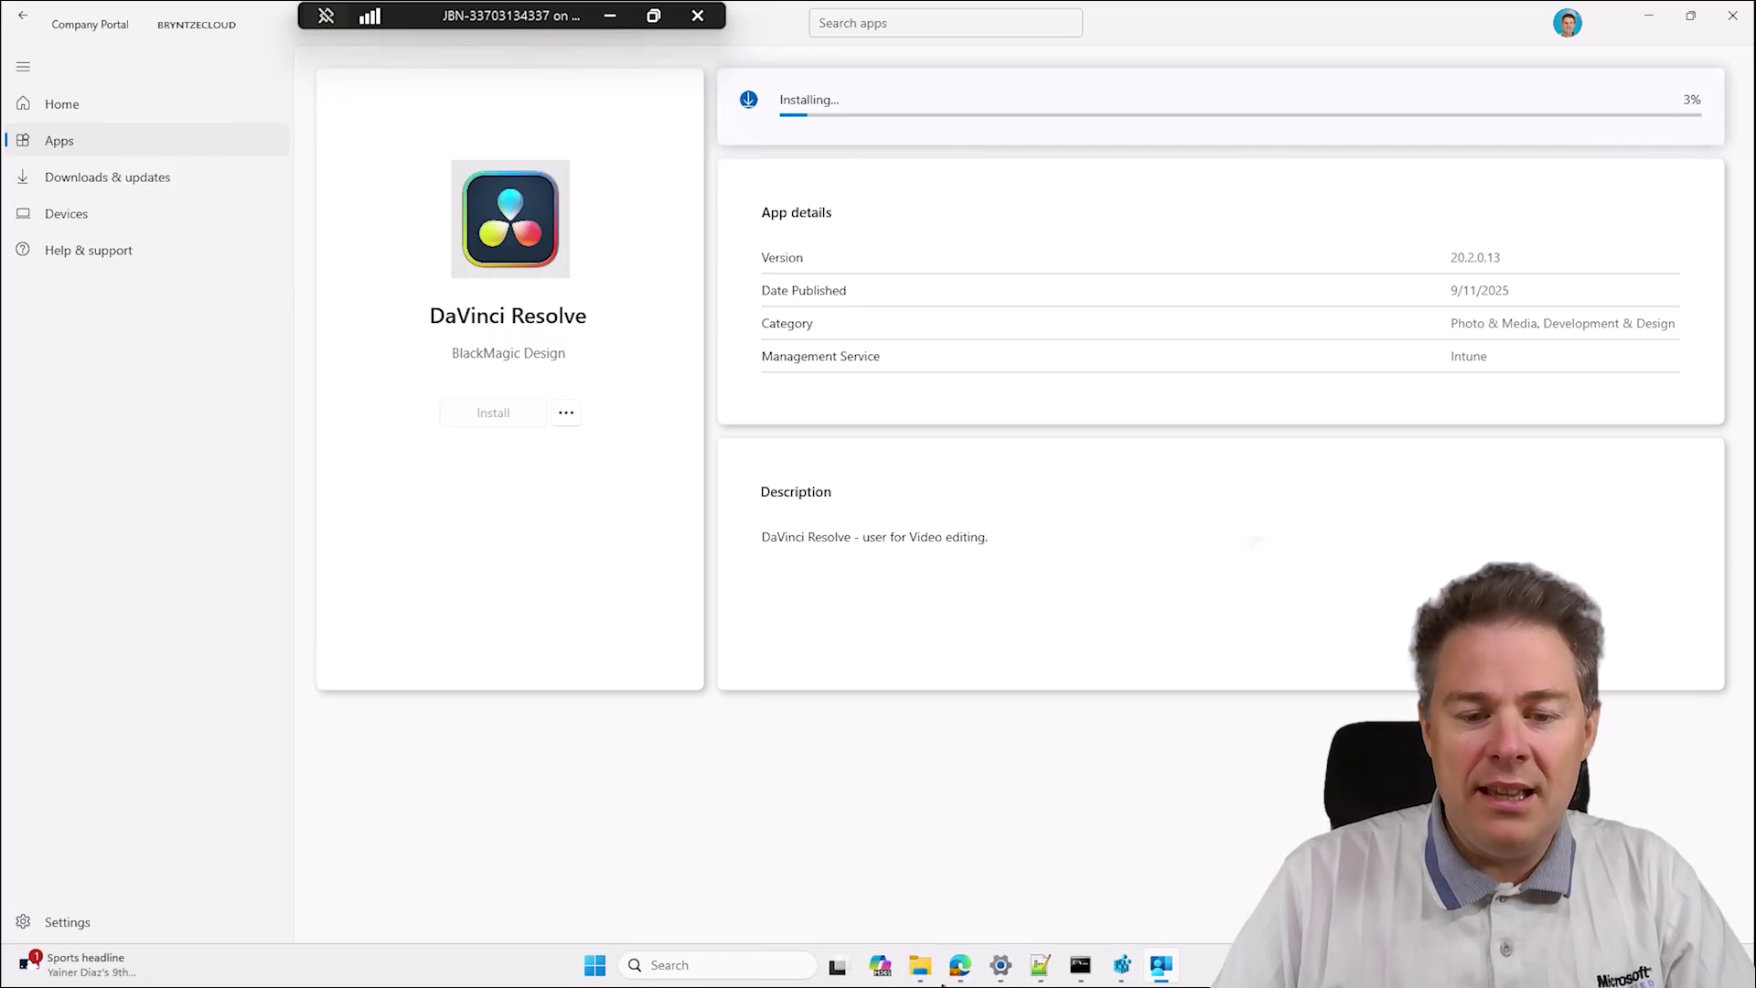
Bring the Downloads Explorer window forward and navigate to C:\ProgramData\Microsoft.
{"action": "mouse_move", "coordinate": [922, 971]}
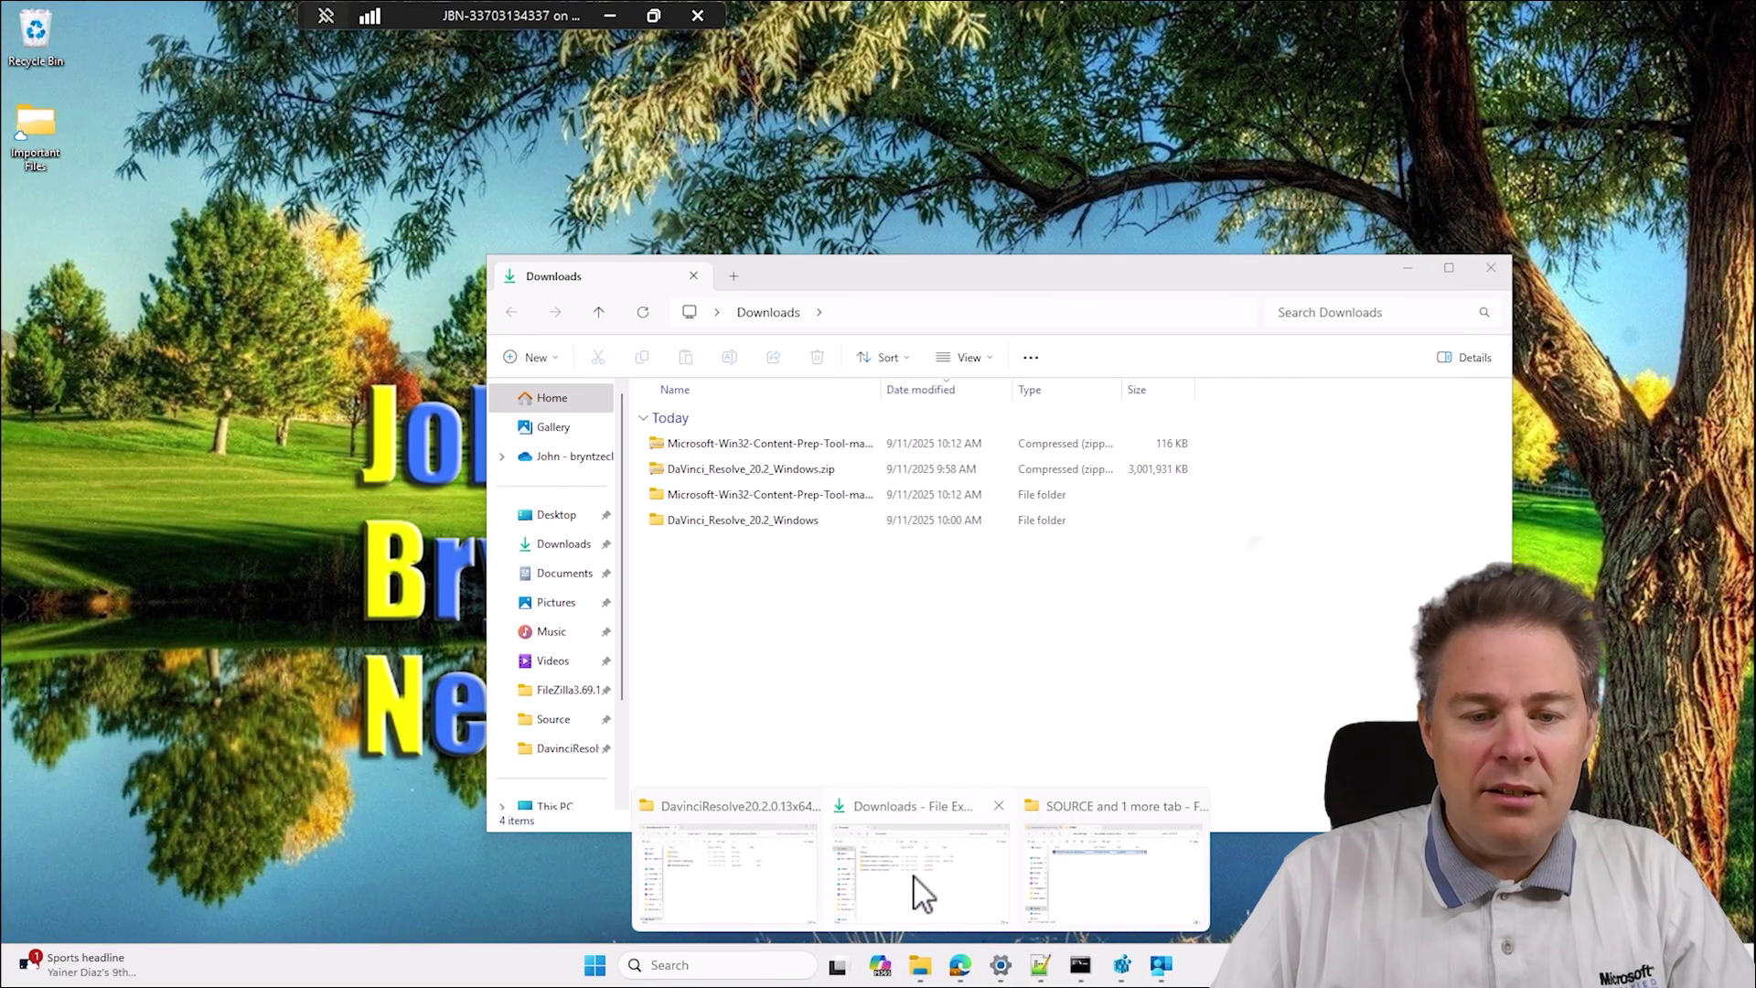
{"action": "left_click", "coordinate": [915, 878]}
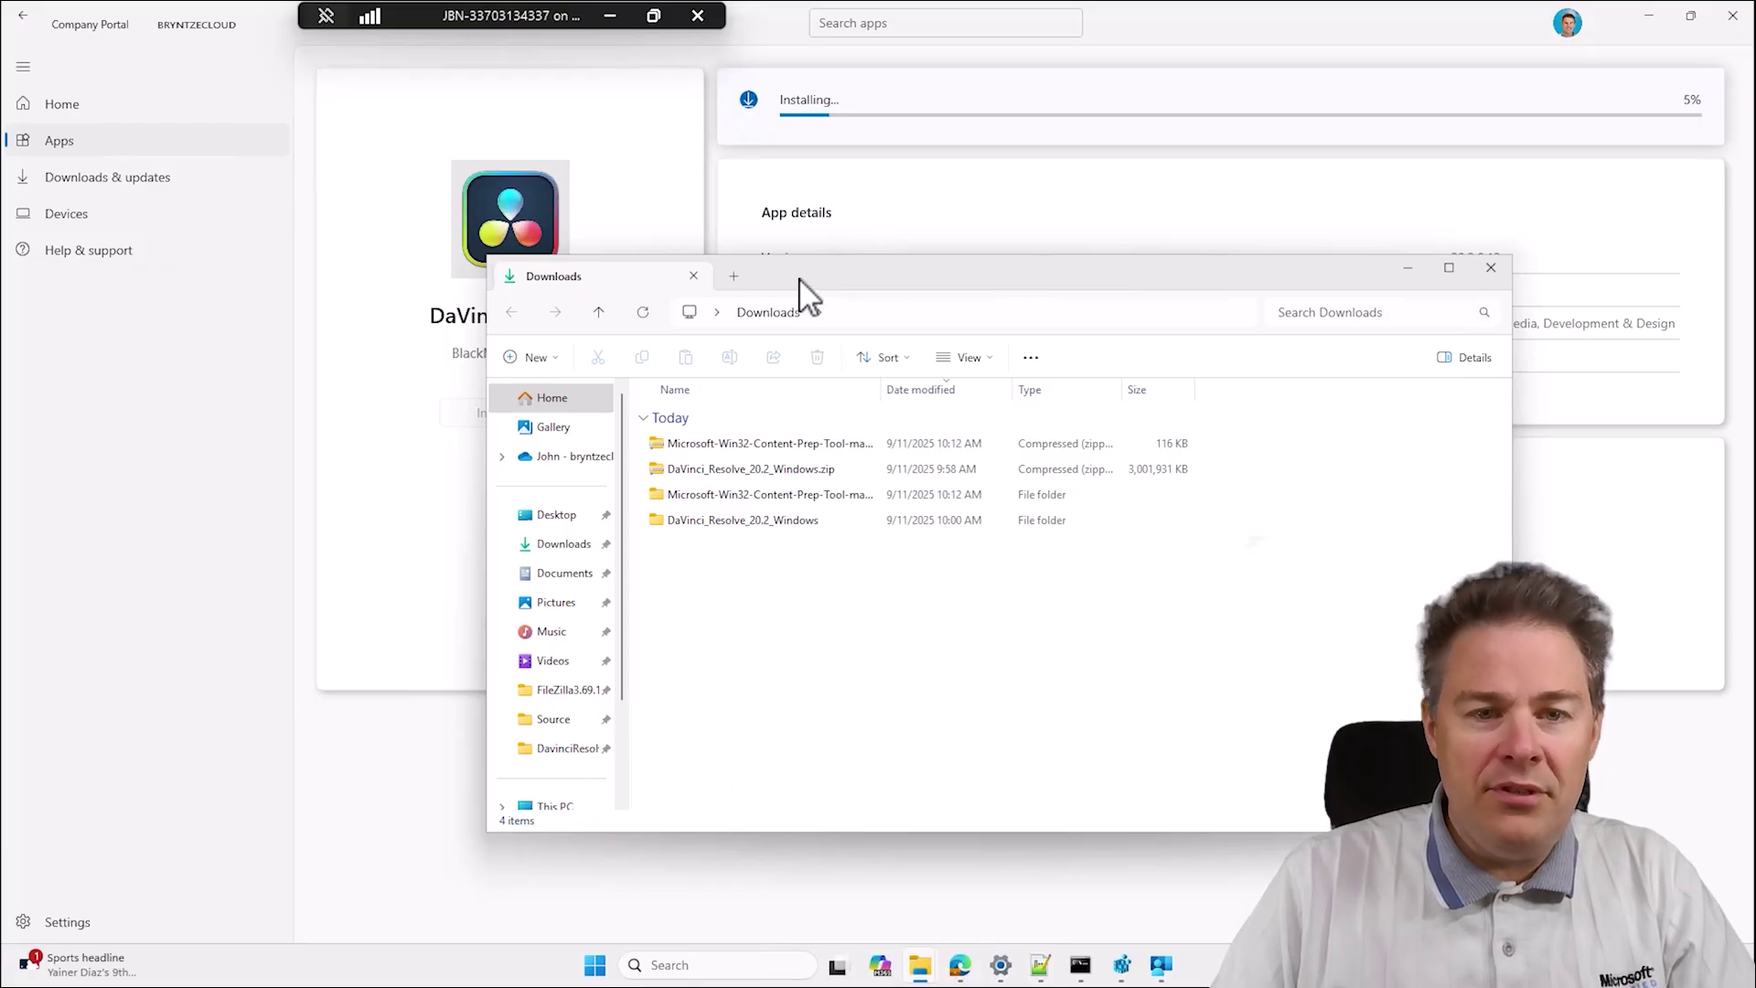
{"action": "left_click_drag", "start_coordinate": [800, 281], "coordinate": [605, 382]}
{"action": "left_click", "coordinate": [672, 414]}
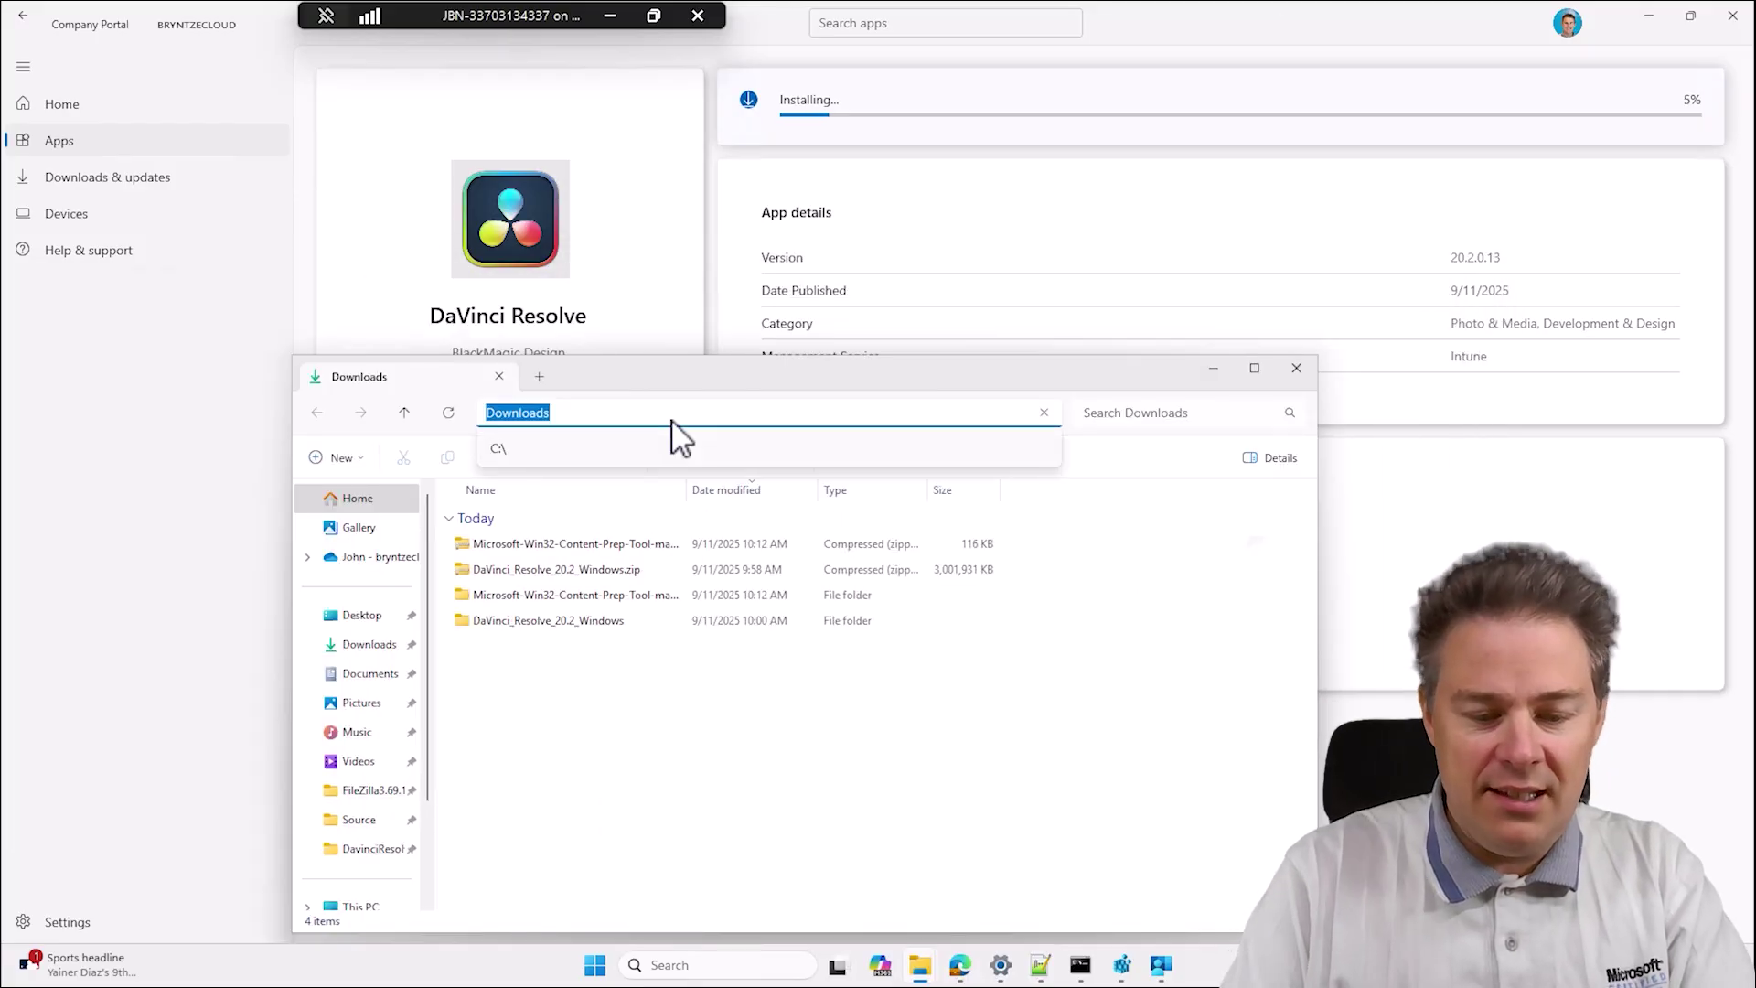
{"action": "type", "text": "c:\\progr"}
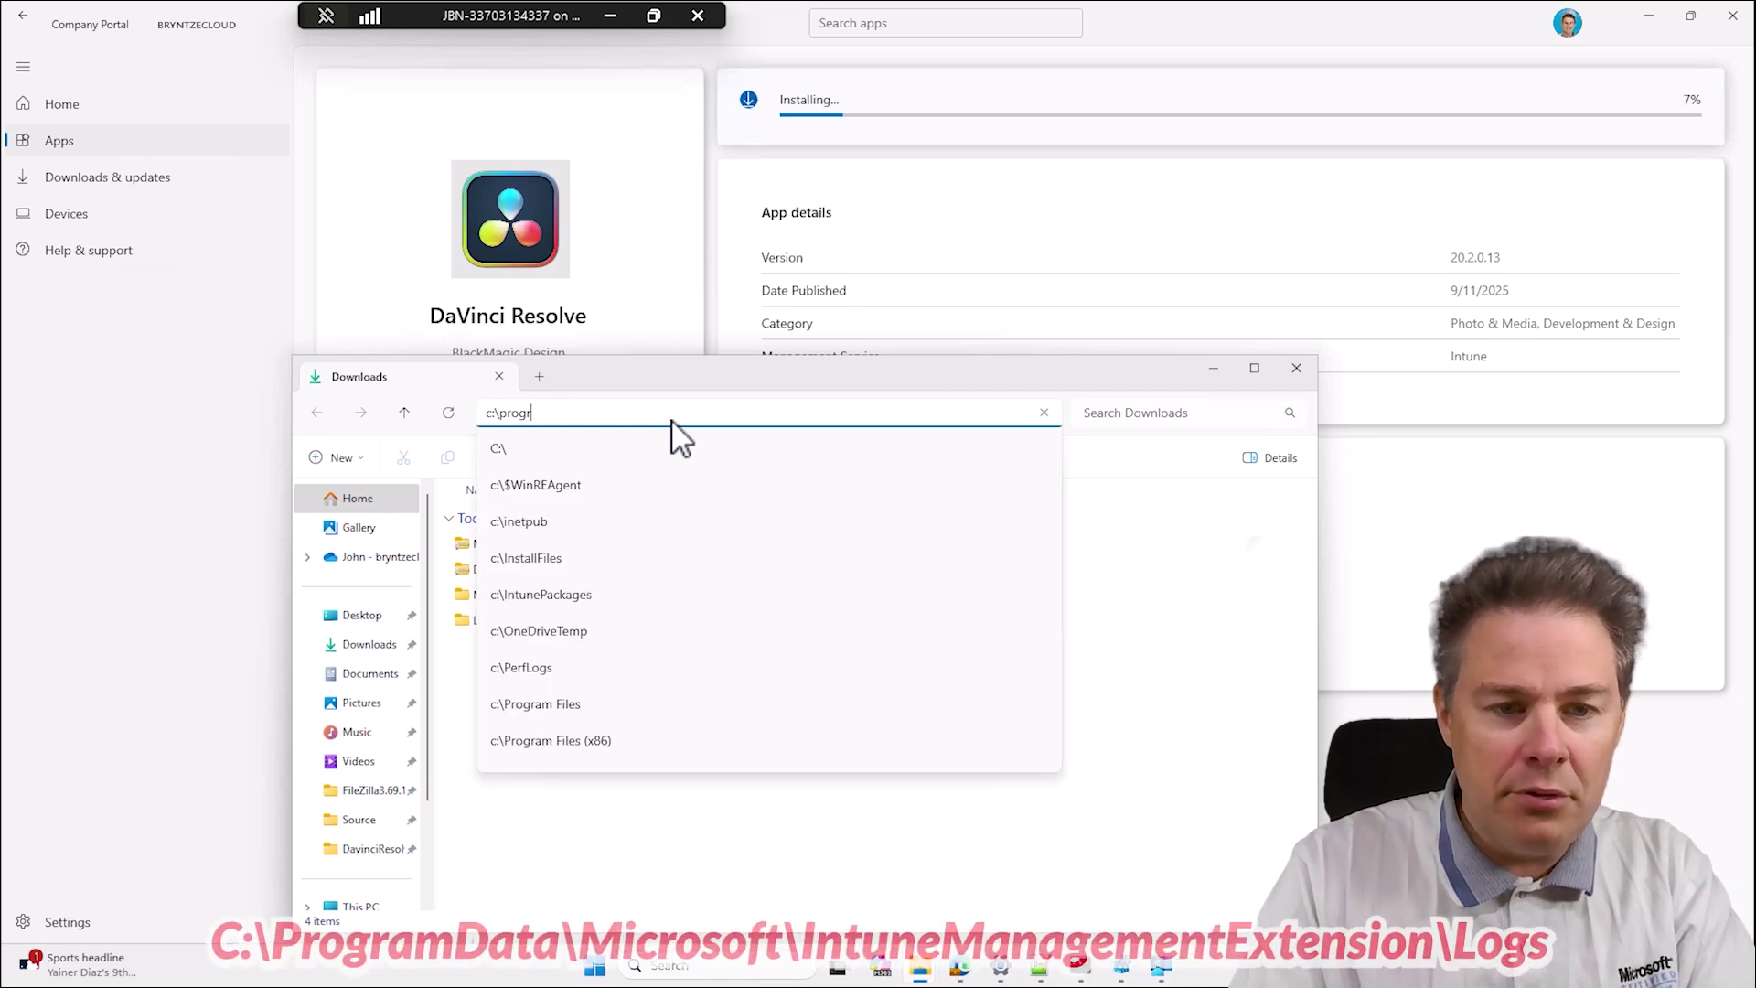
{"action": "type", "text": "amdata"}
{"action": "key", "text": "Return"}
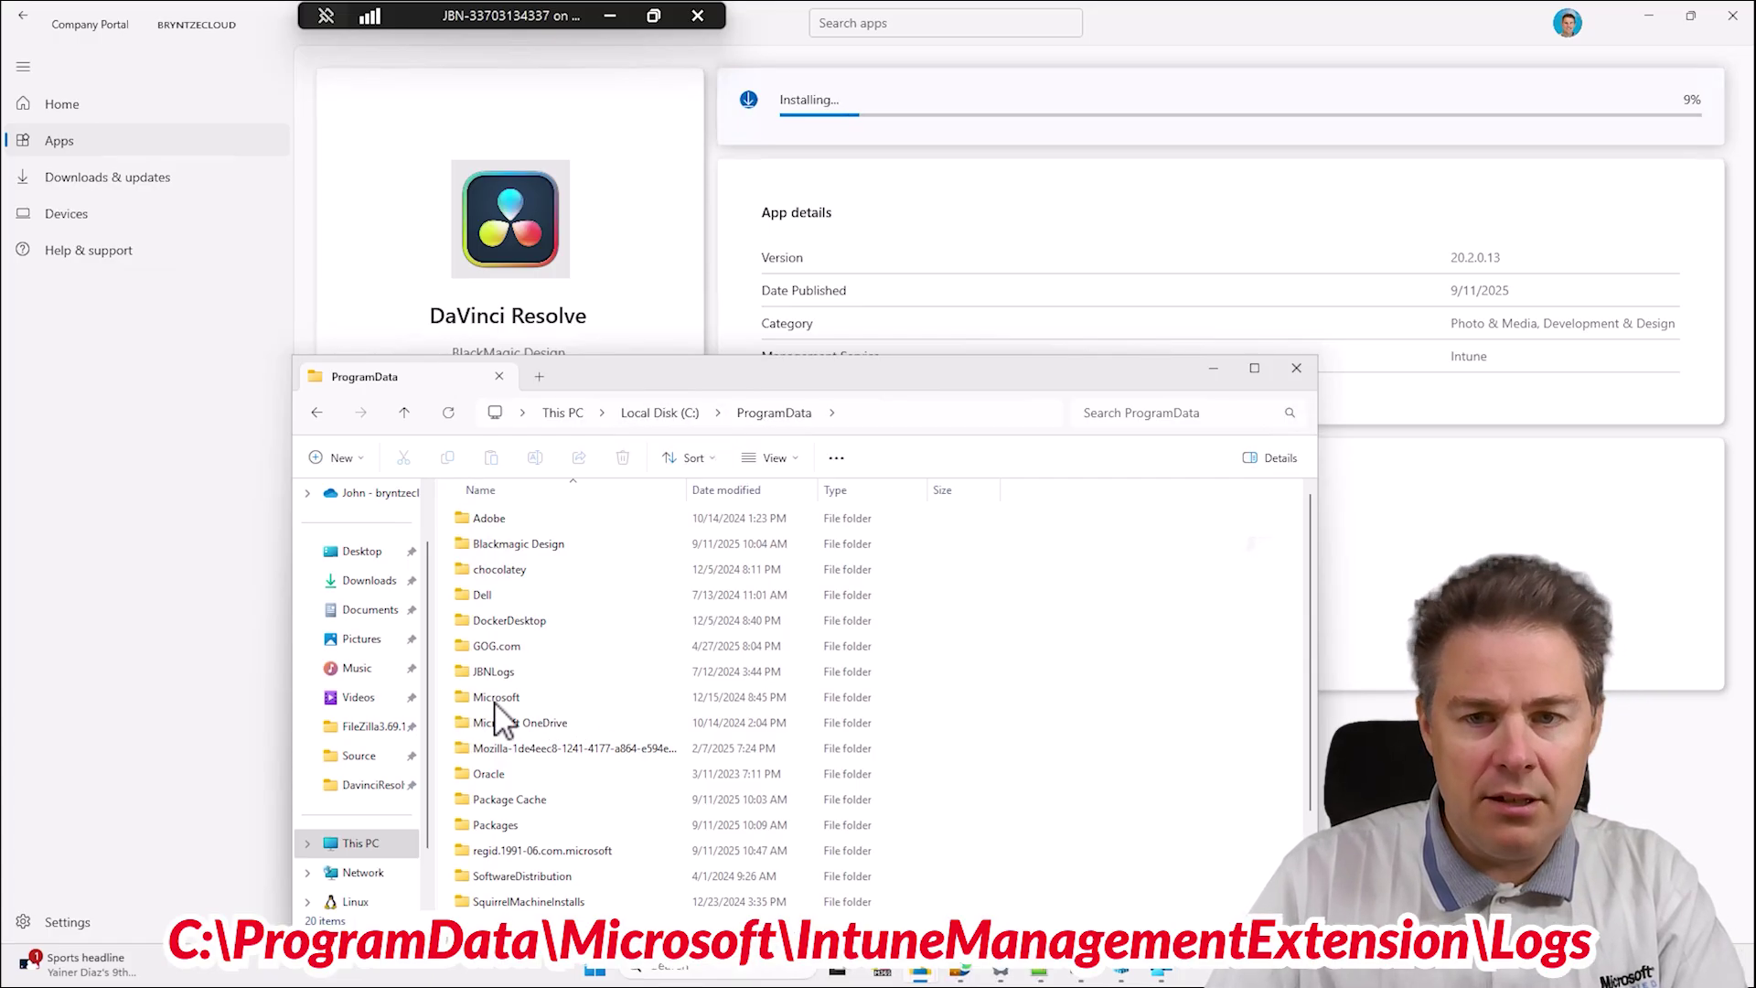
{"action": "left_click_drag", "start_coordinate": [699, 378], "coordinate": [555, 201]}
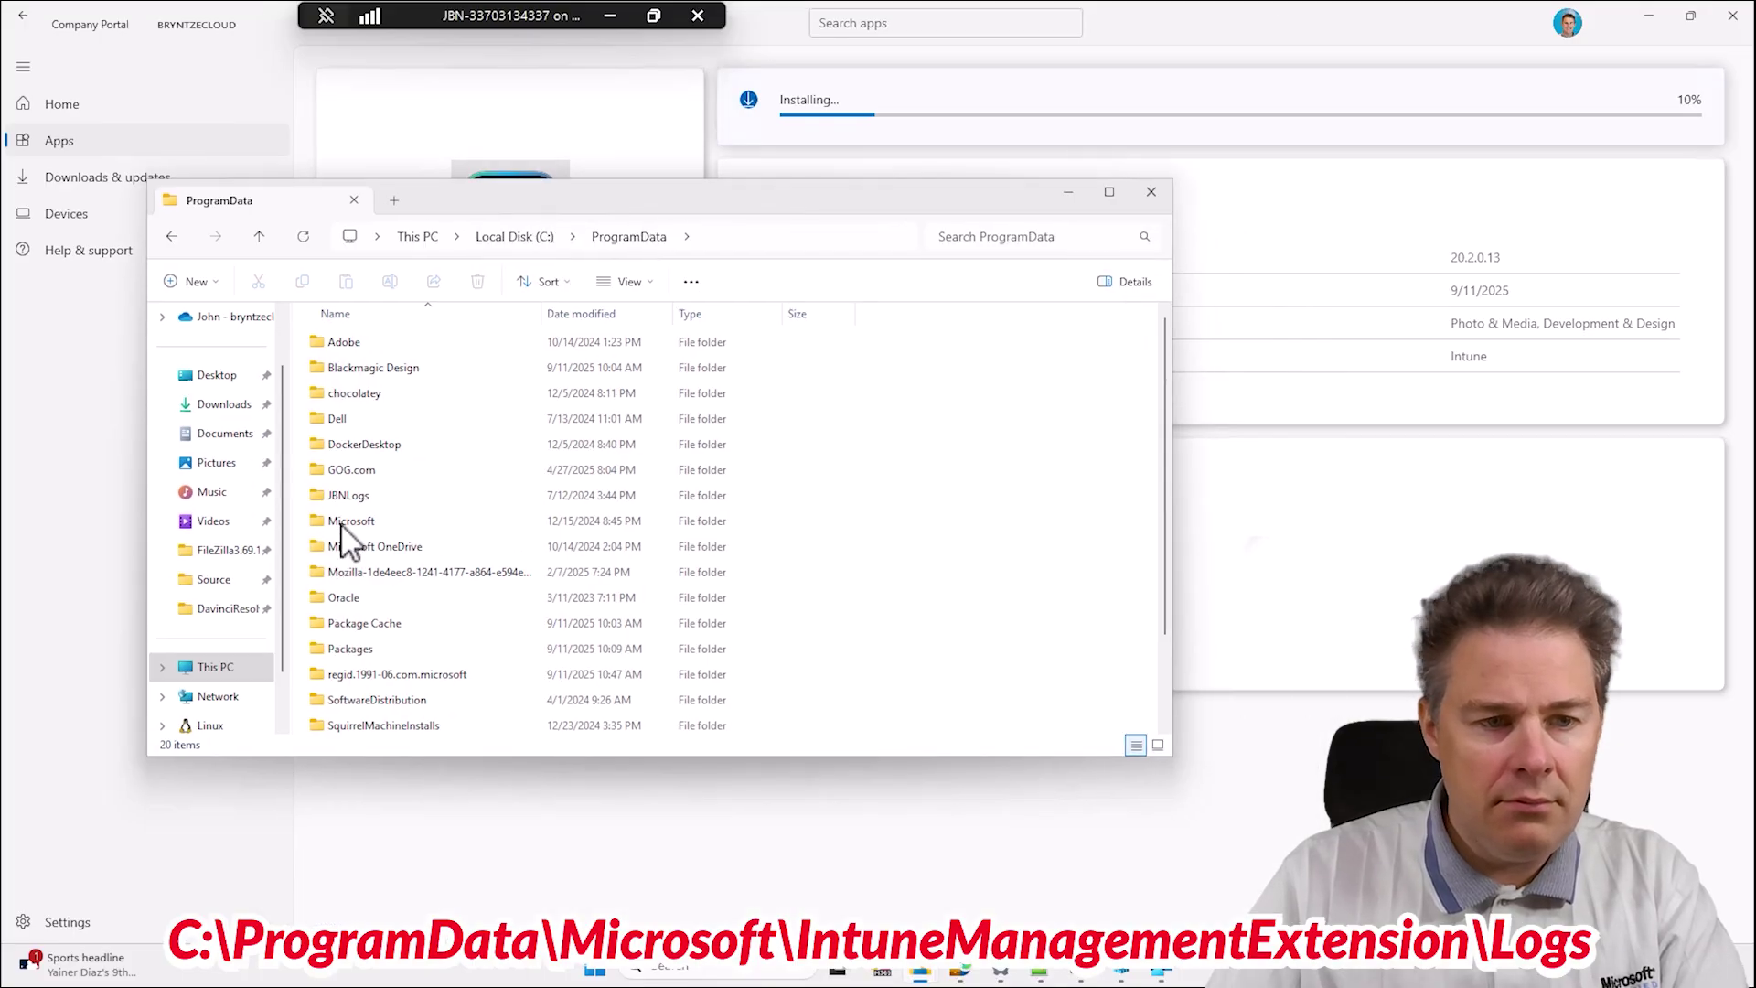
{"action": "left_click", "coordinate": [744, 234]}
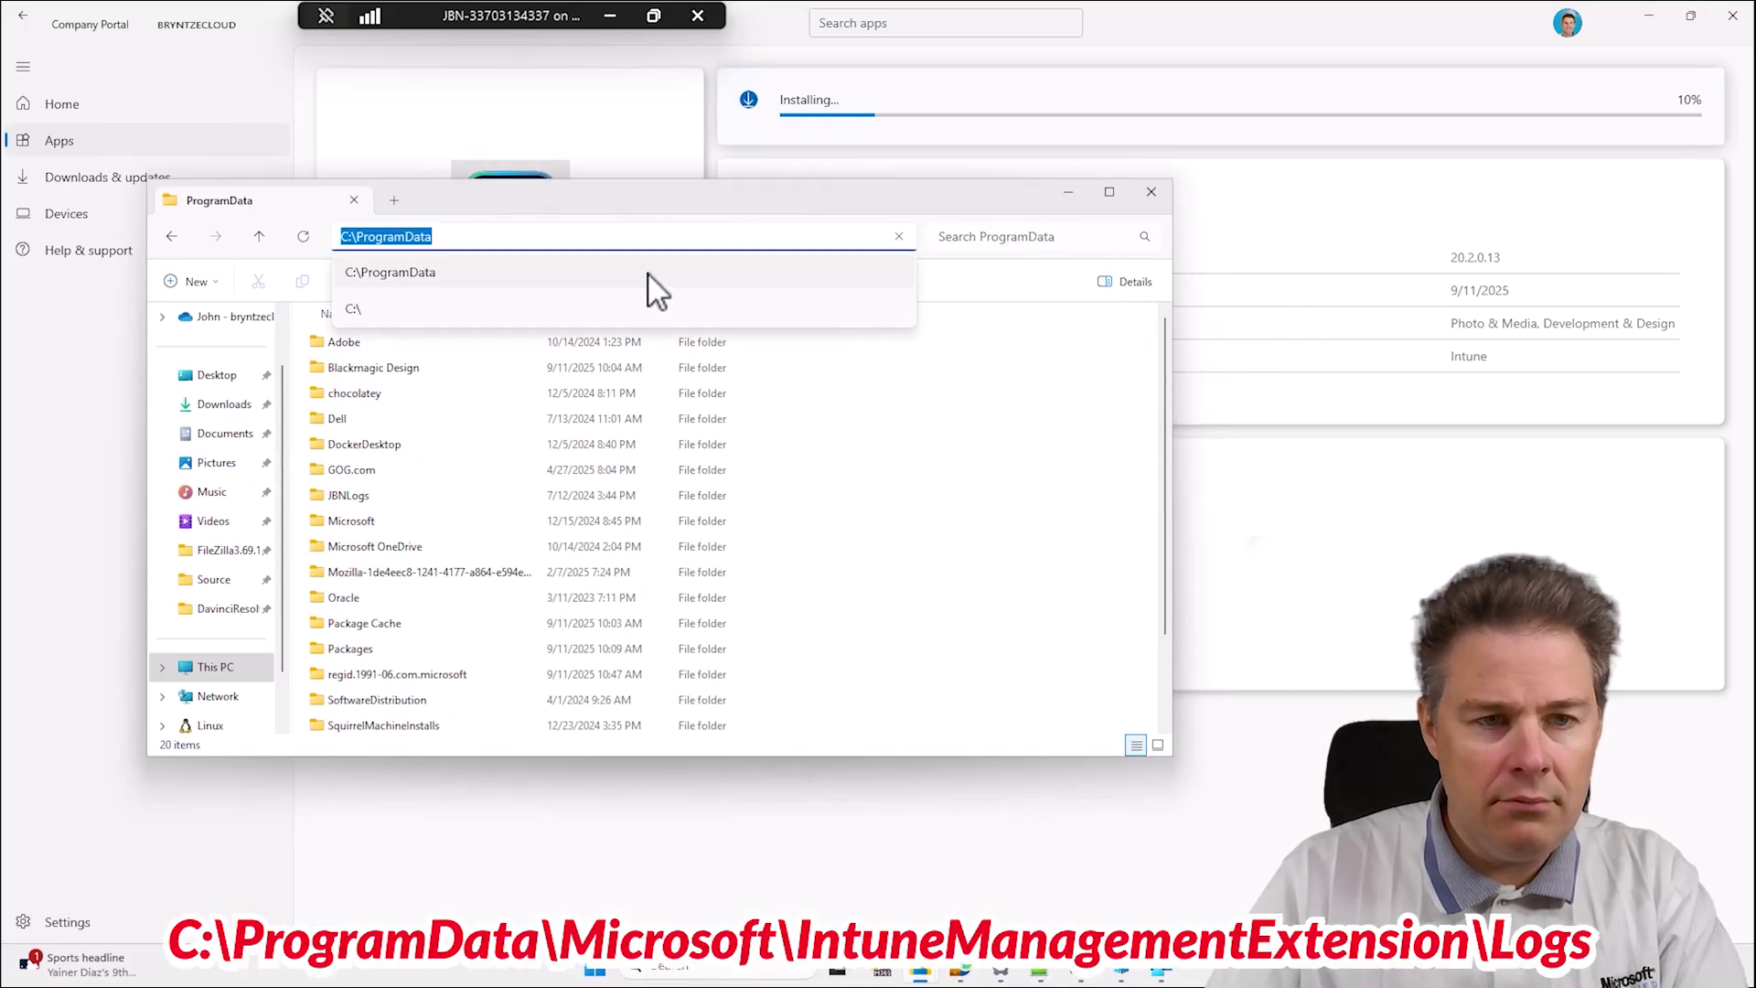
{"action": "left_click", "coordinate": [583, 235]}
{"action": "type", "text": "\\mic"}
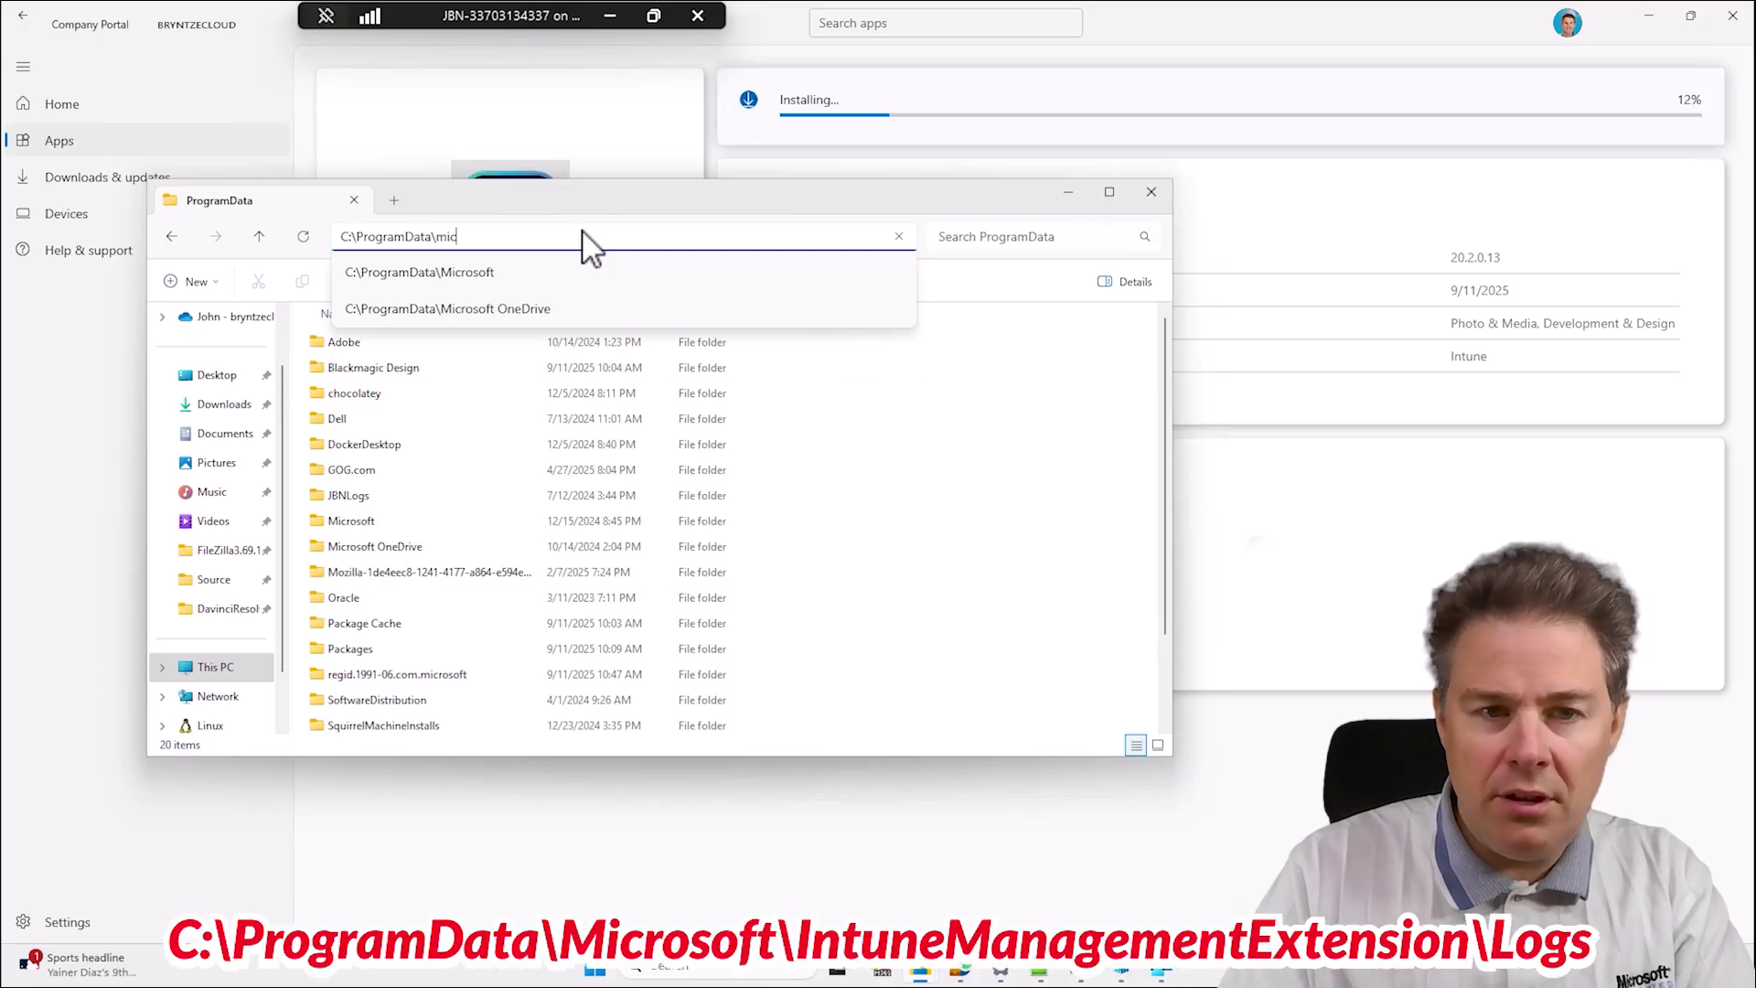
{"action": "key", "text": "Down"}
{"action": "key", "text": "Return"}
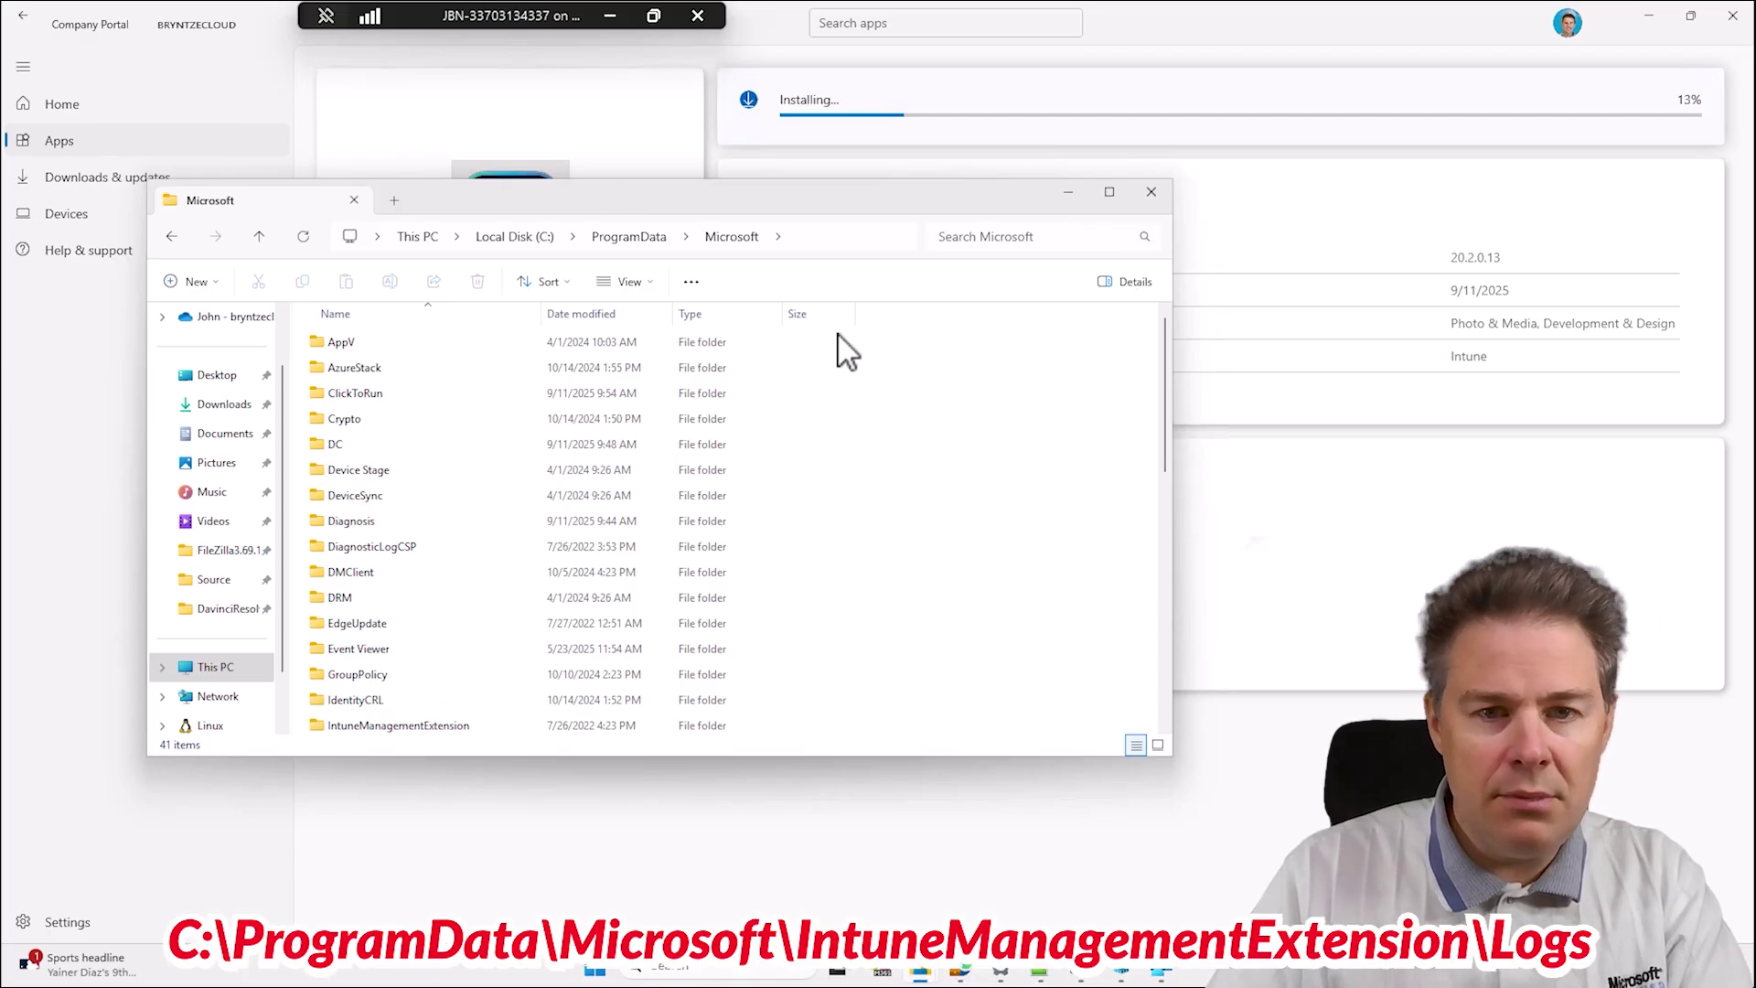
Extend the path through IntuneManagementExtension to its Logs folder and select the full address.
{"action": "left_click", "coordinate": [804, 238]}
{"action": "left_click", "coordinate": [756, 235]}
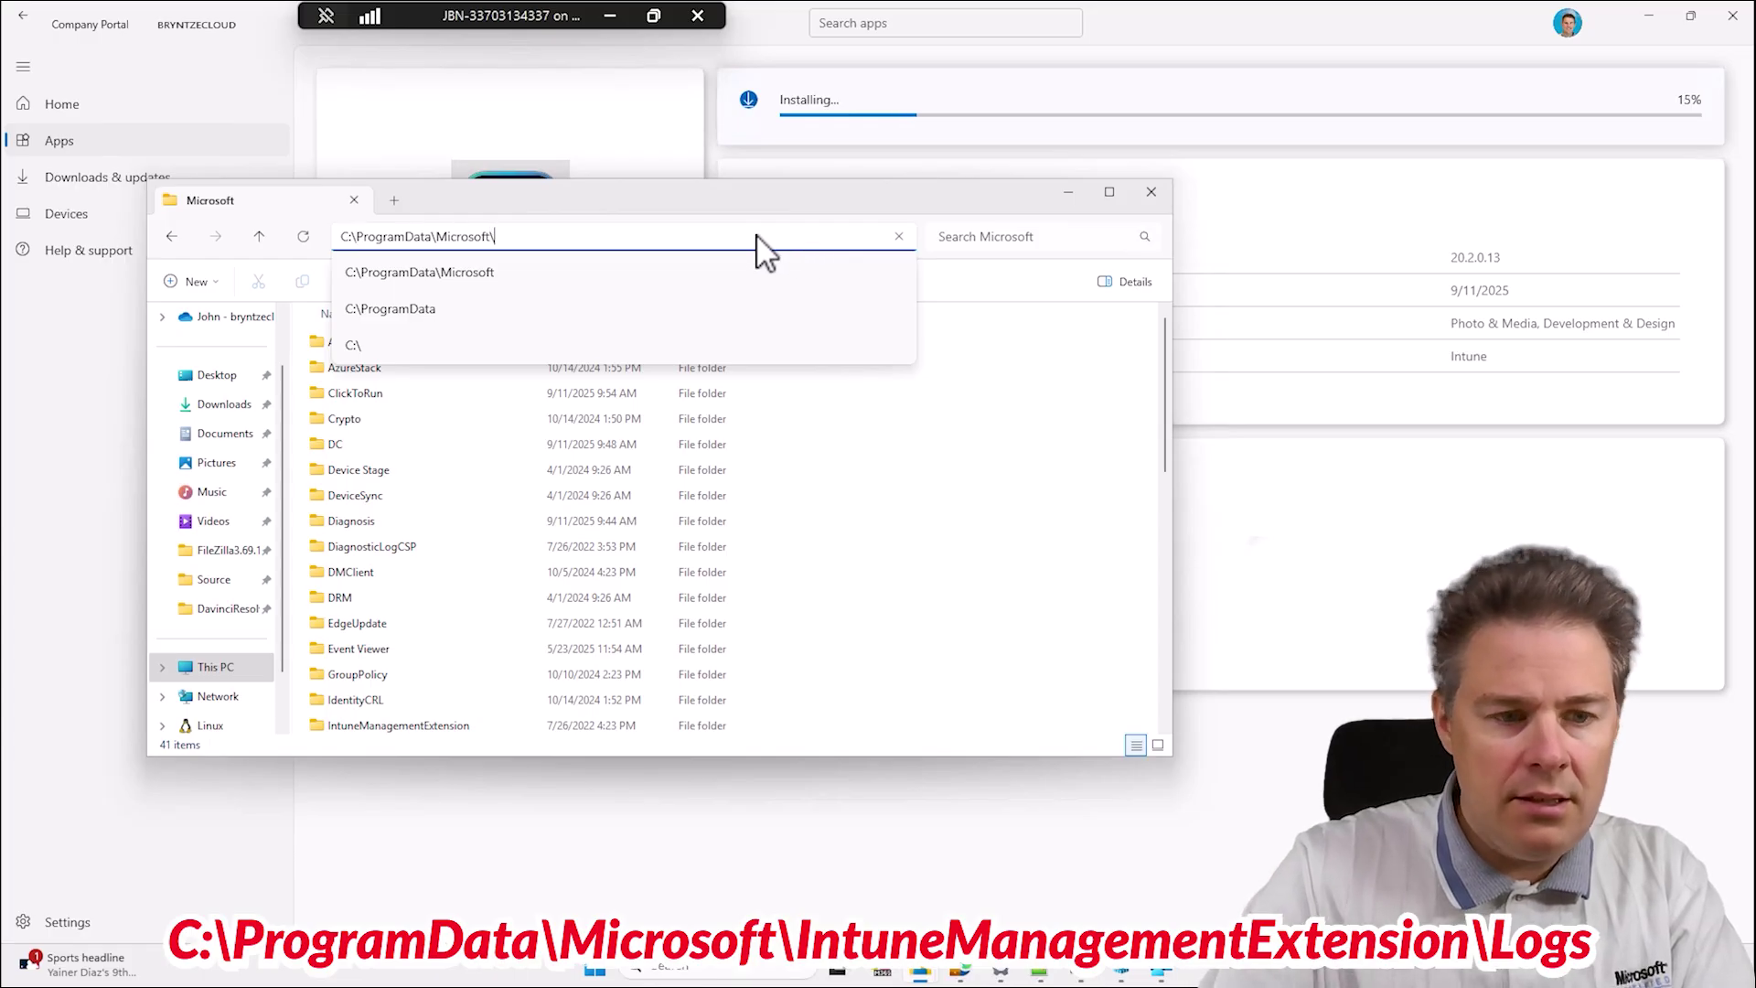
{"action": "type", "text": "\\int"}
{"action": "key", "text": "Down"}
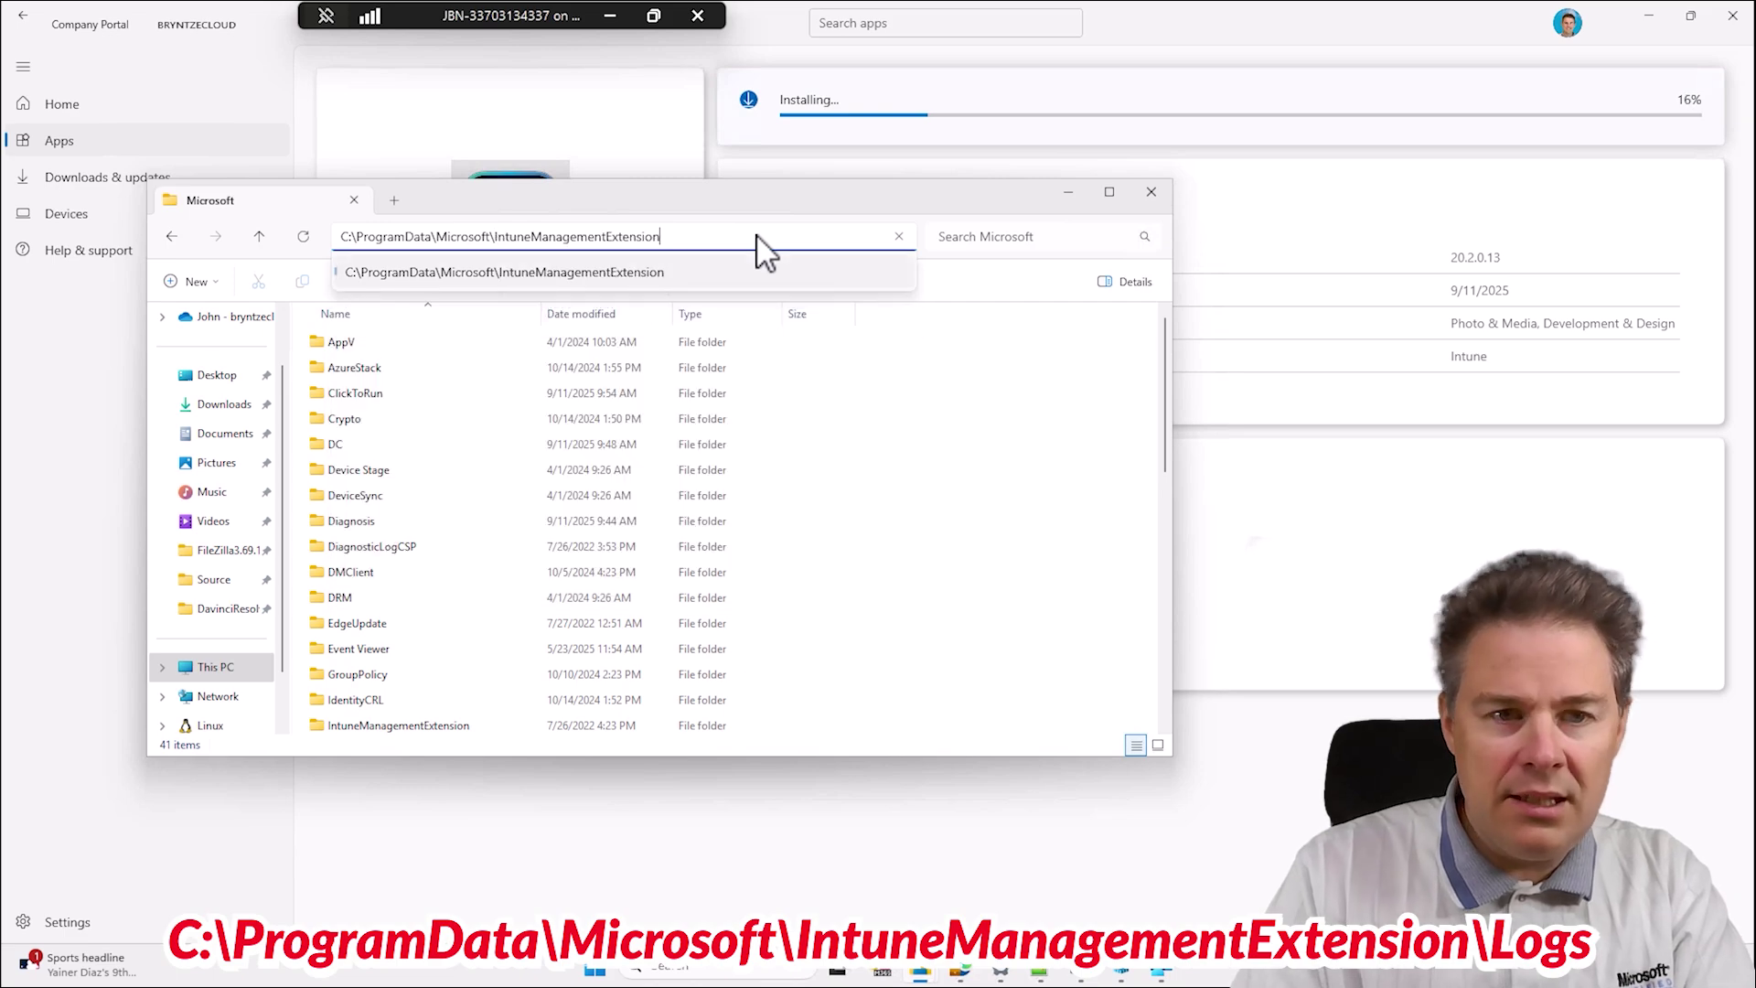
{"action": "key", "text": "Return"}
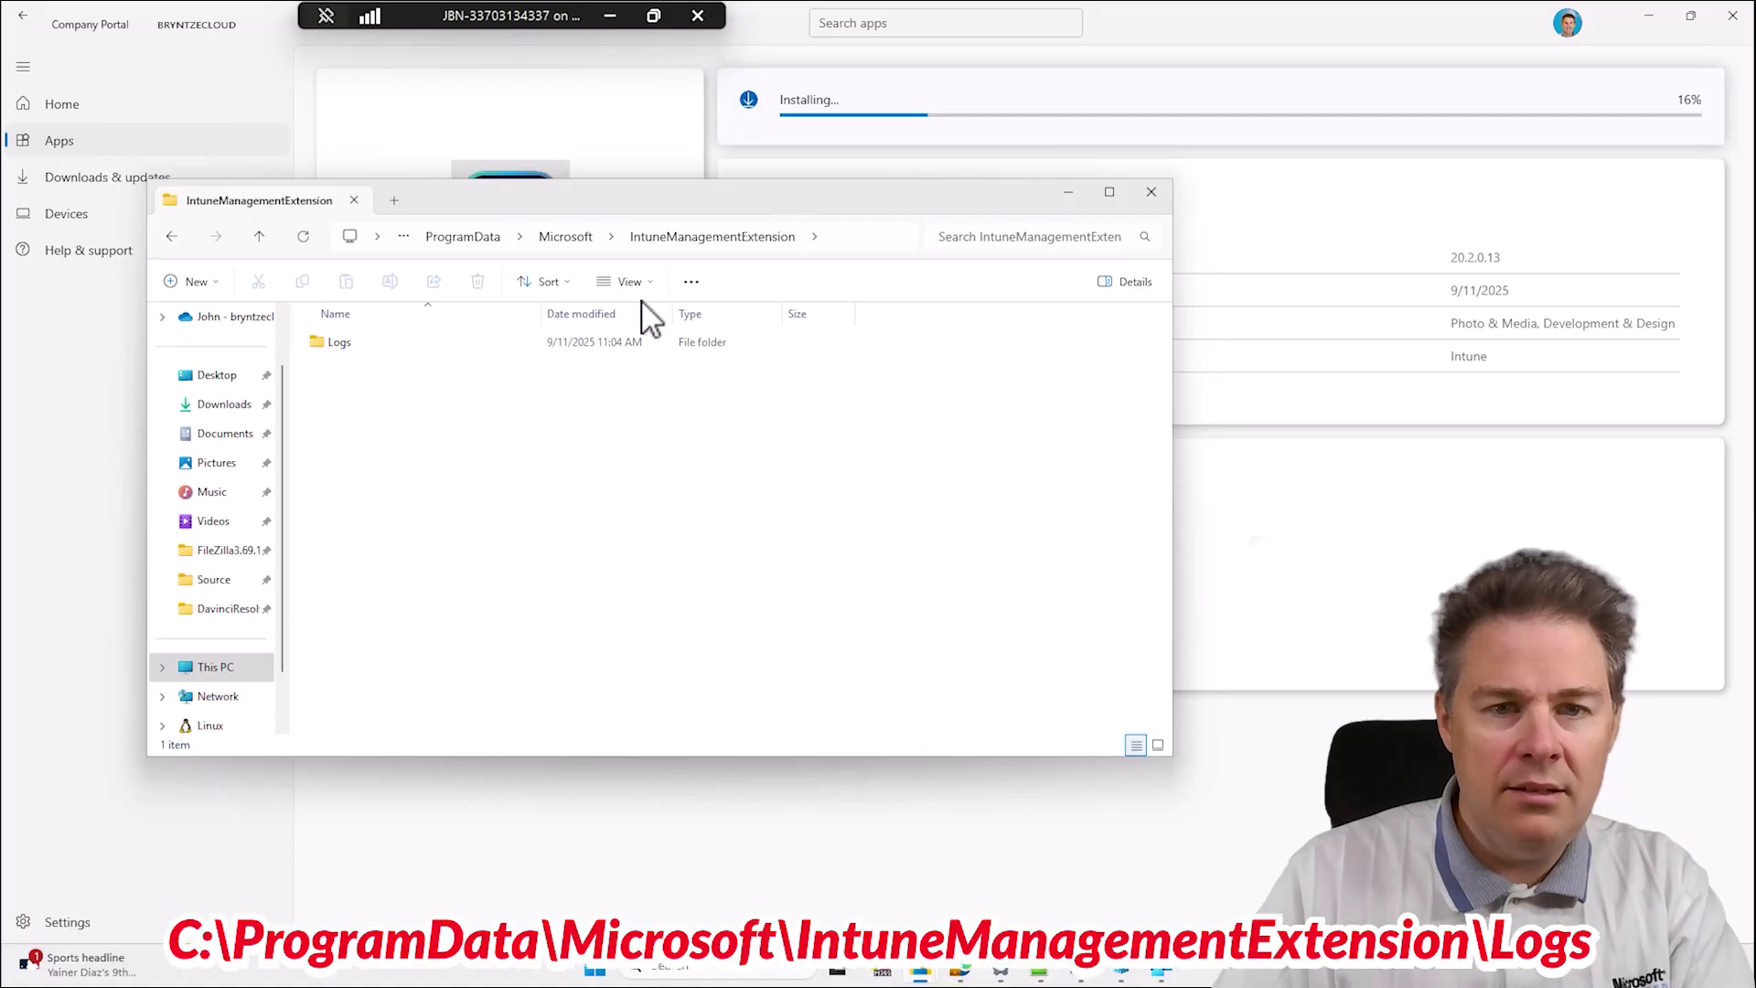
{"action": "left_click", "coordinate": [828, 246]}
{"action": "left_click", "coordinate": [832, 241]}
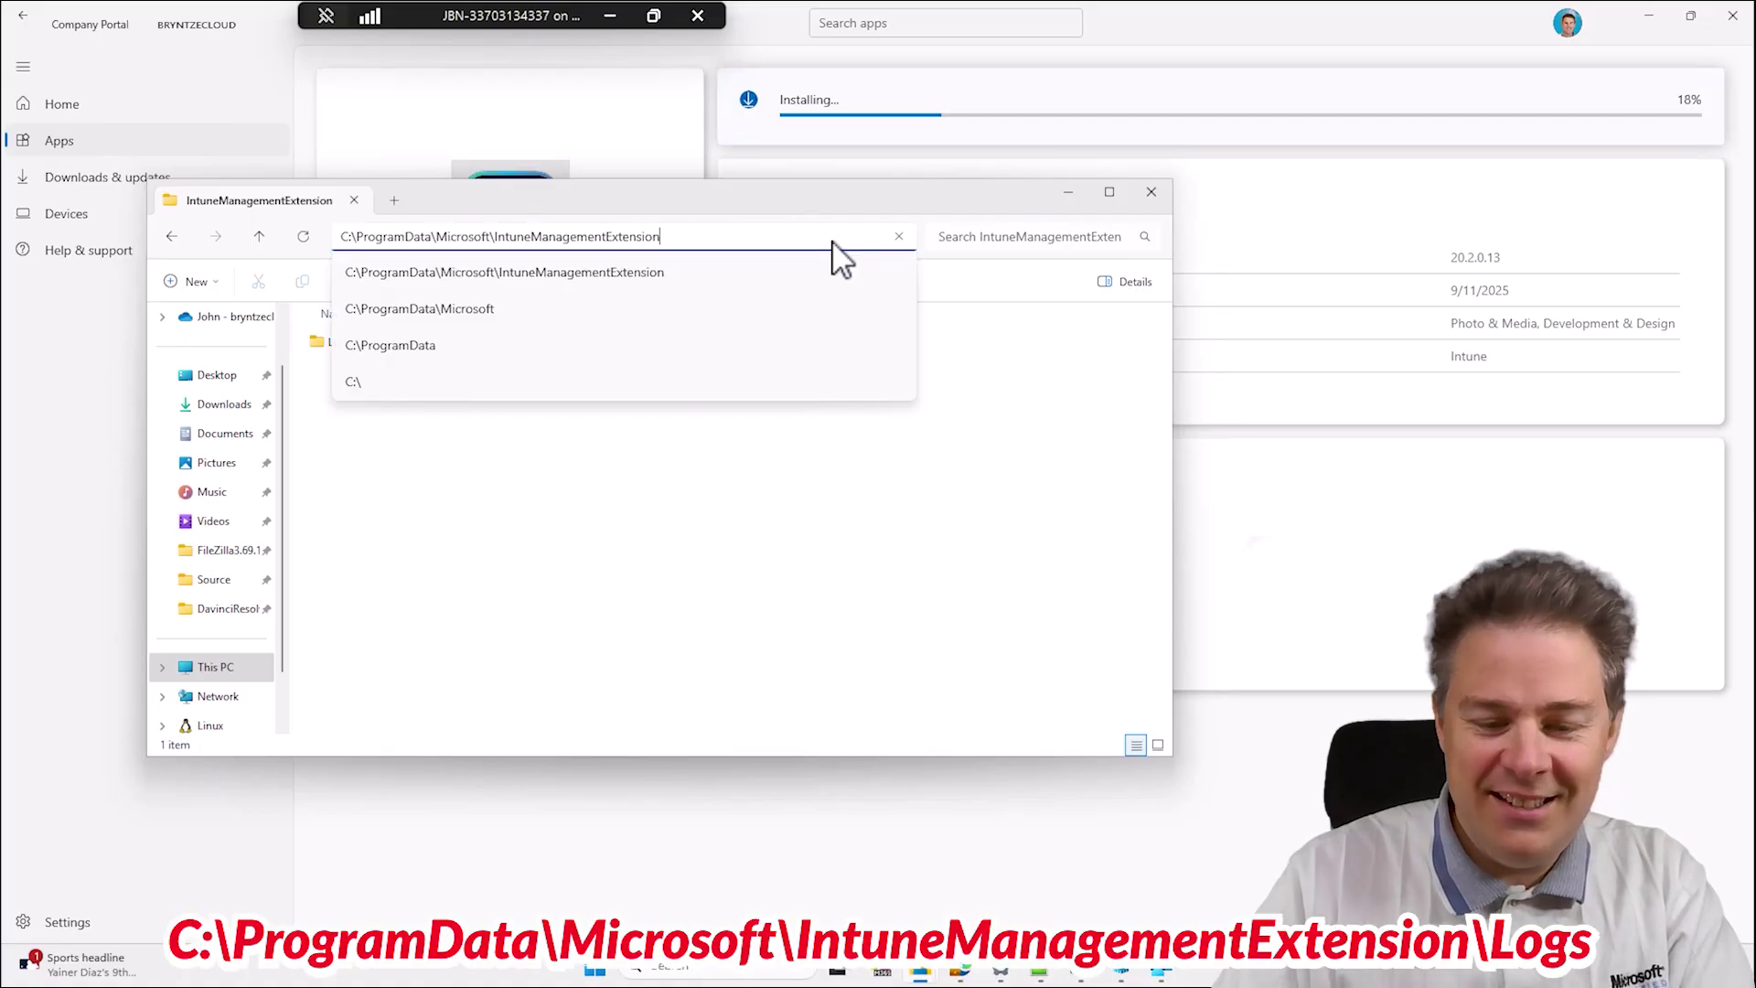
{"action": "type", "text": "\\log"}
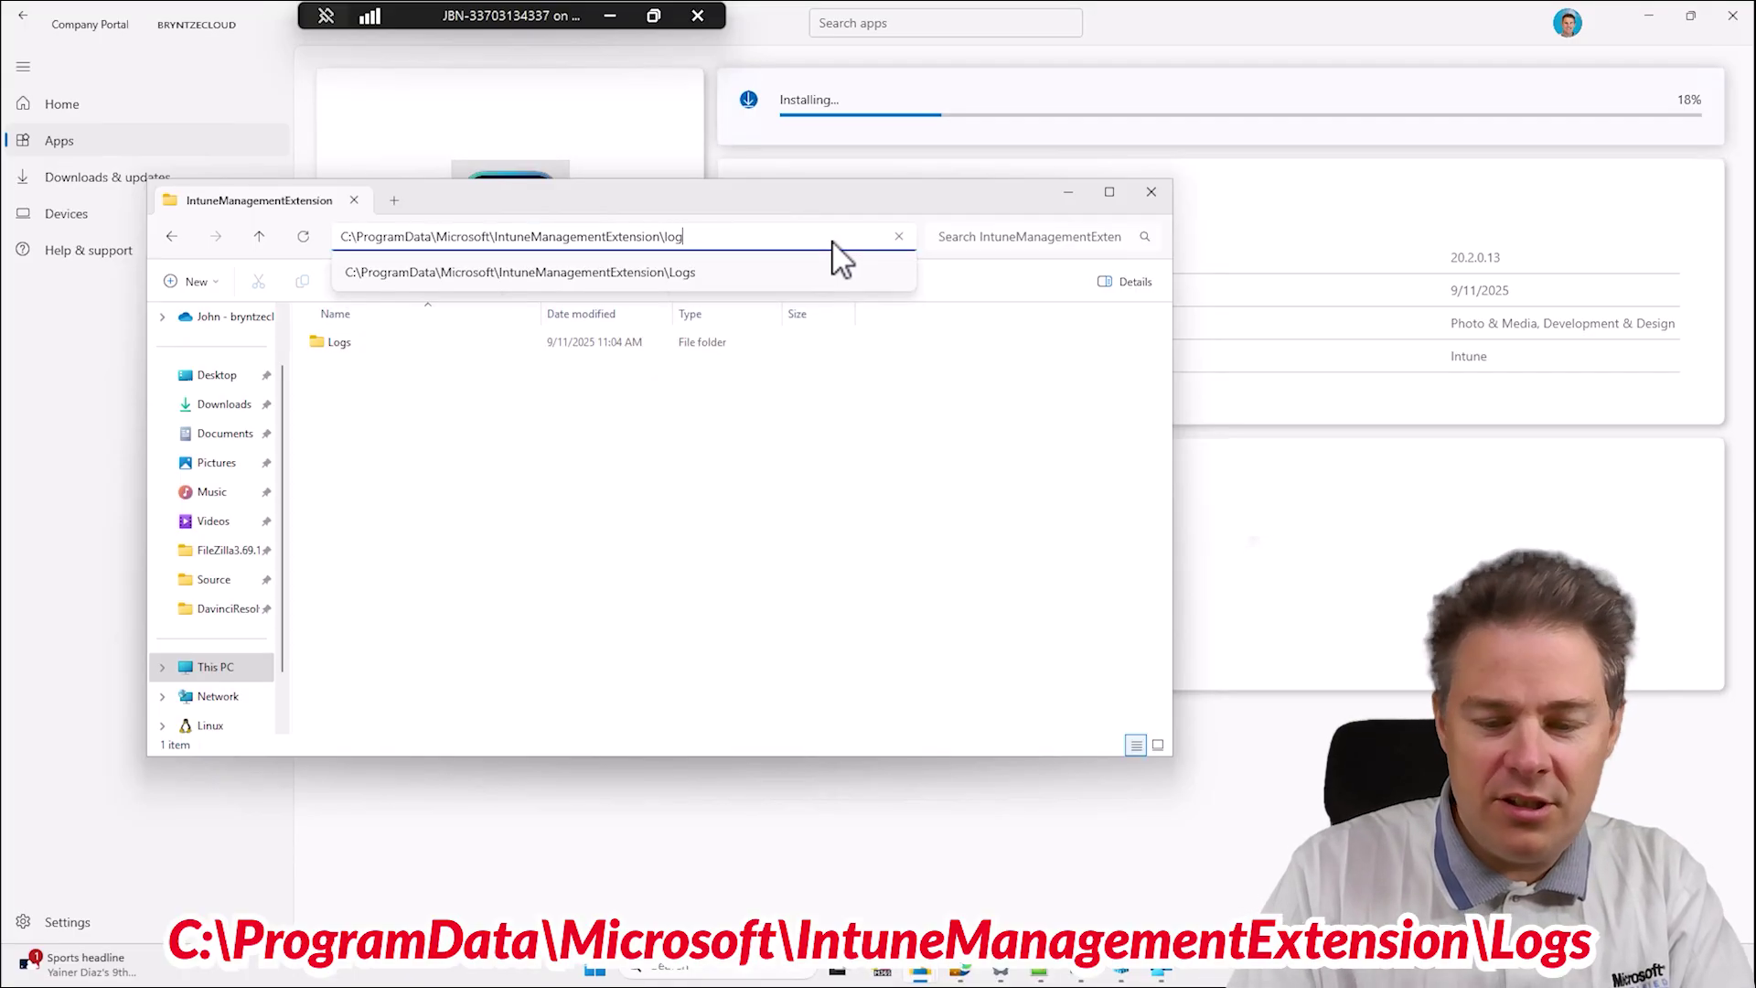
{"action": "type", "text": "s"}
{"action": "key", "text": "Return"}
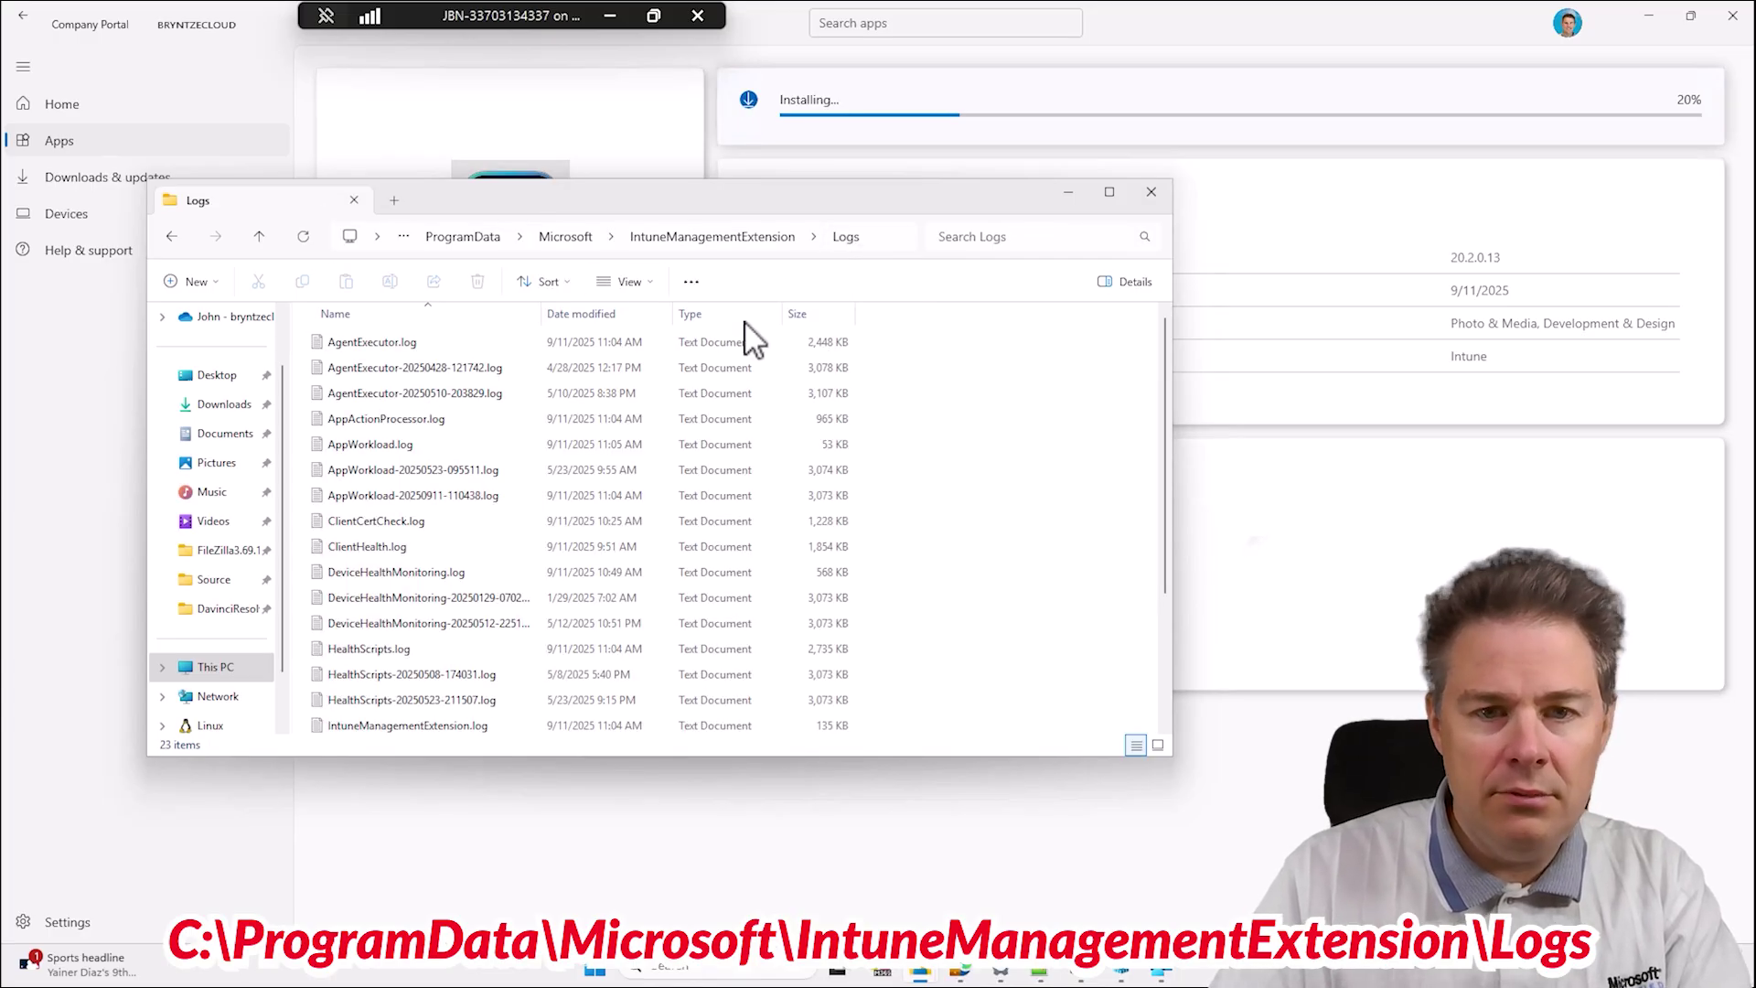
{"action": "left_click", "coordinate": [870, 239]}
{"action": "key", "text": "ctrl+c"}
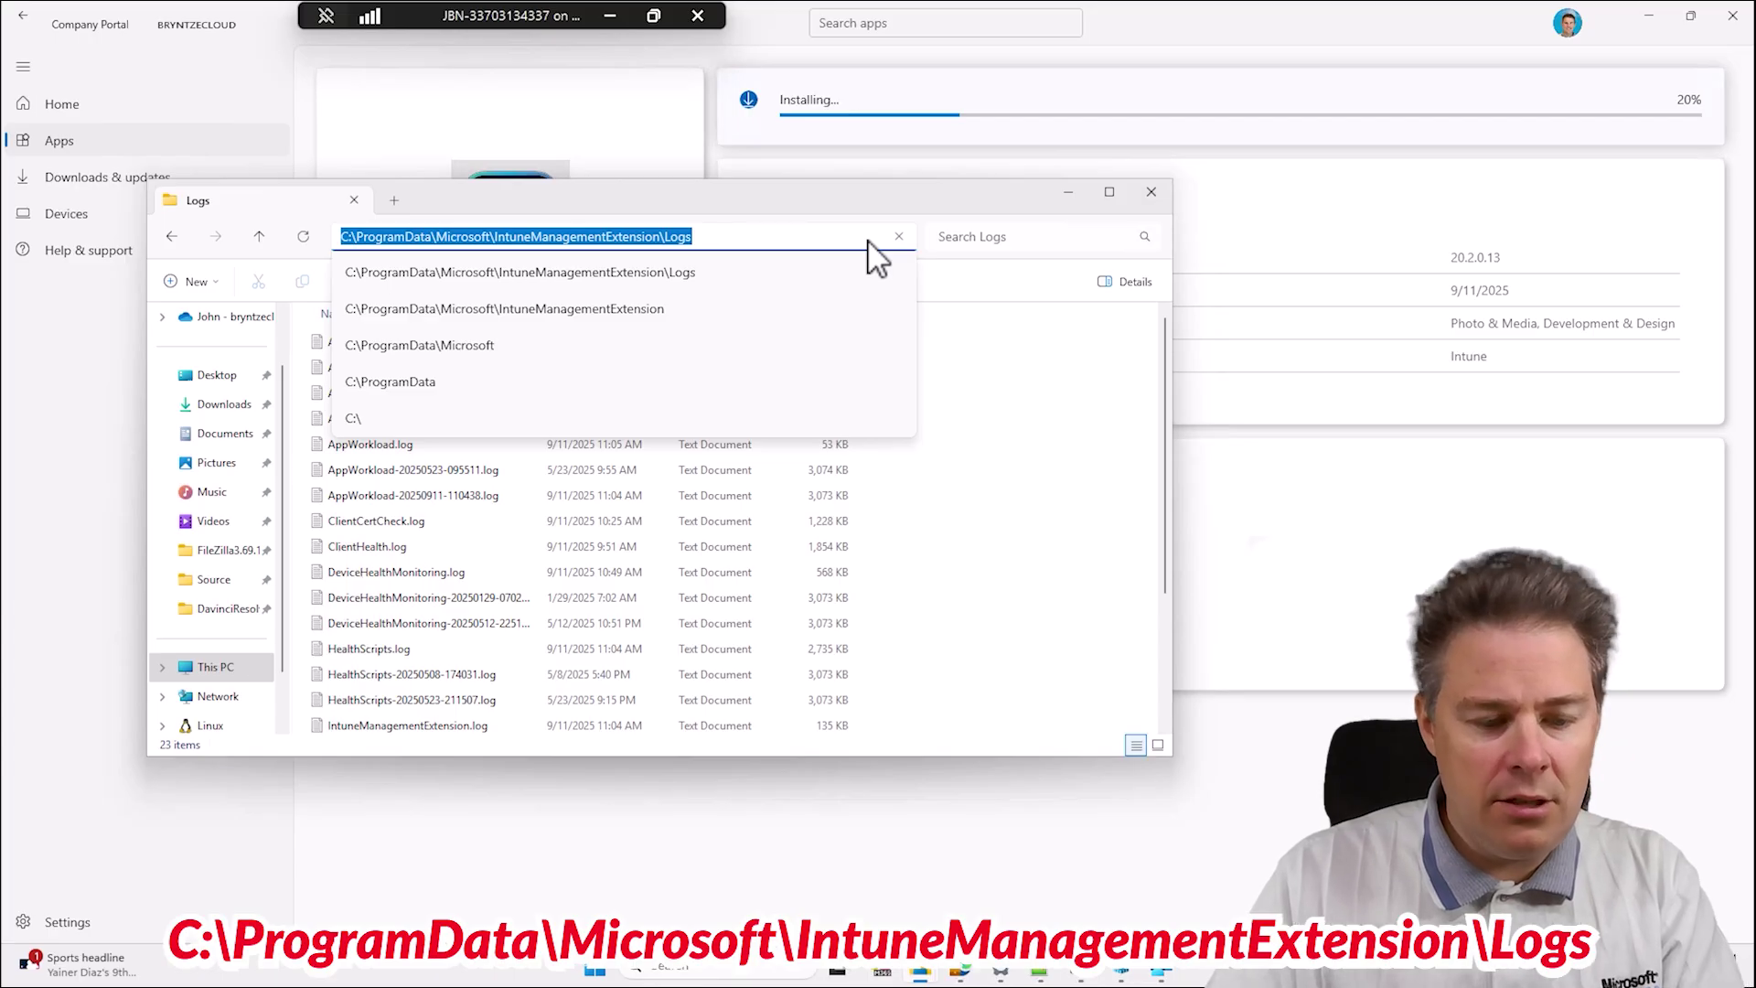
Open the copied Logs path in a second Explorer window, sorted by date modified.
{"action": "key", "text": "super+e"}
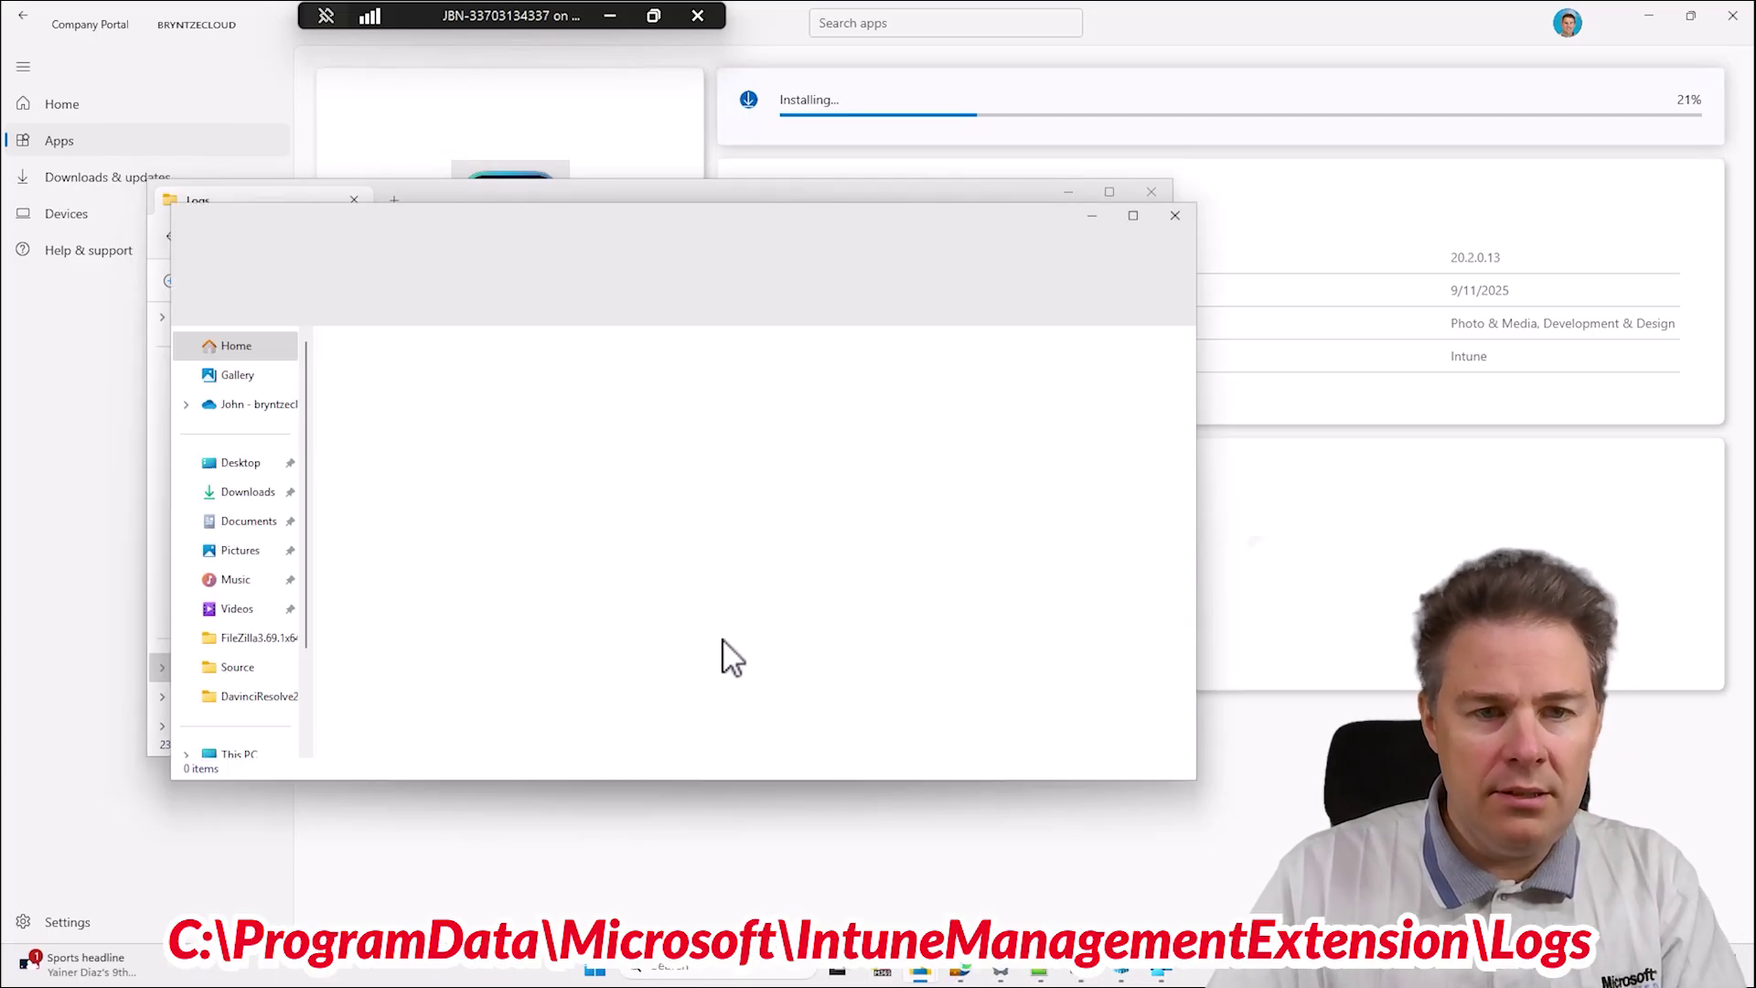
{"action": "left_click", "coordinate": [505, 265]}
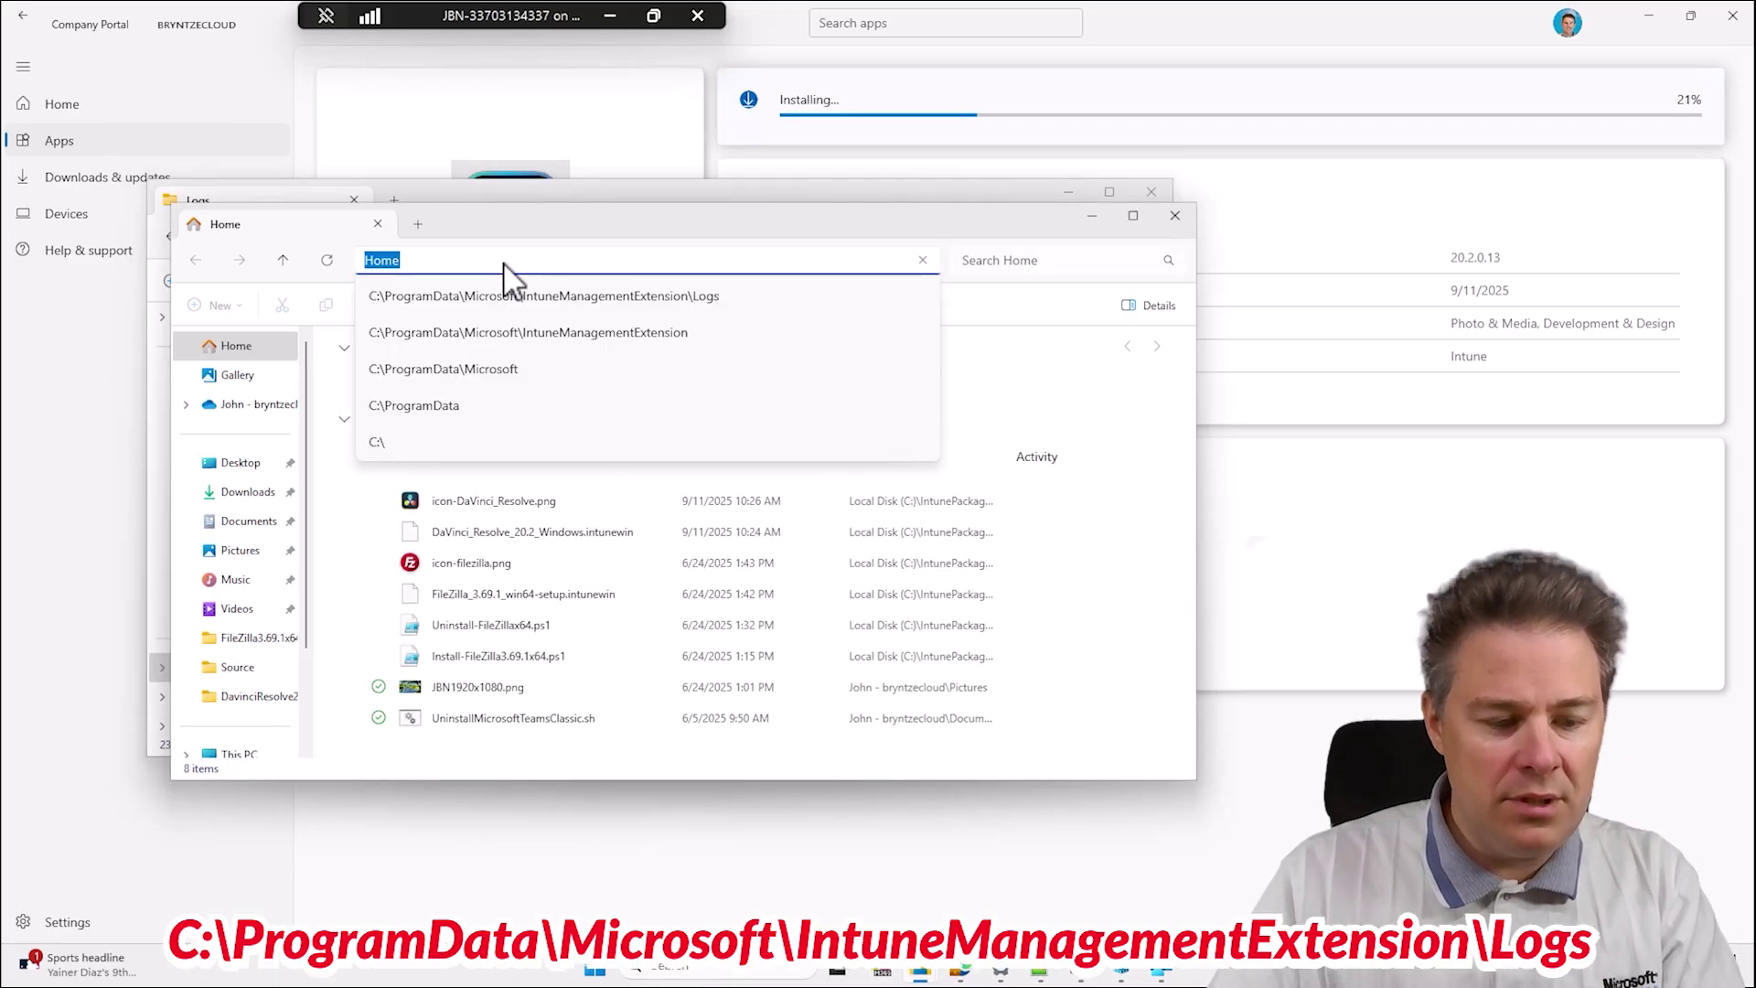
{"action": "key", "text": "ctrl+v"}
{"action": "key", "text": "Return"}
{"action": "left_click", "coordinate": [424, 398]}
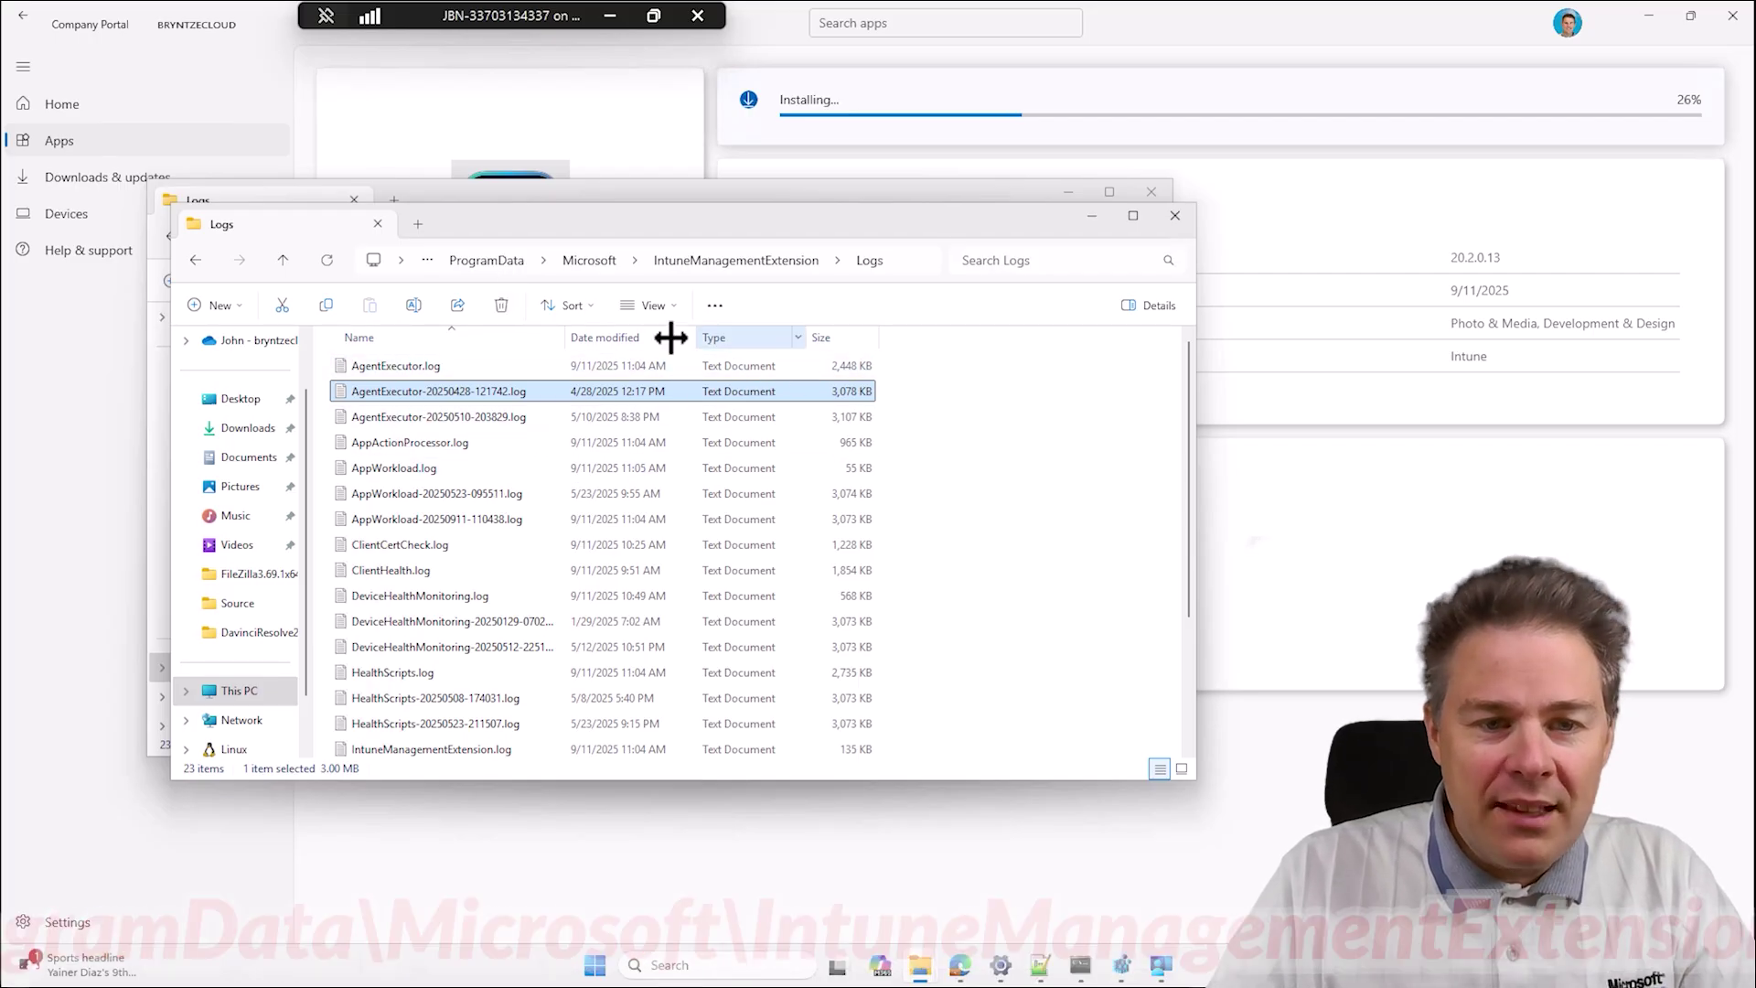
{"action": "left_click", "coordinate": [619, 338]}
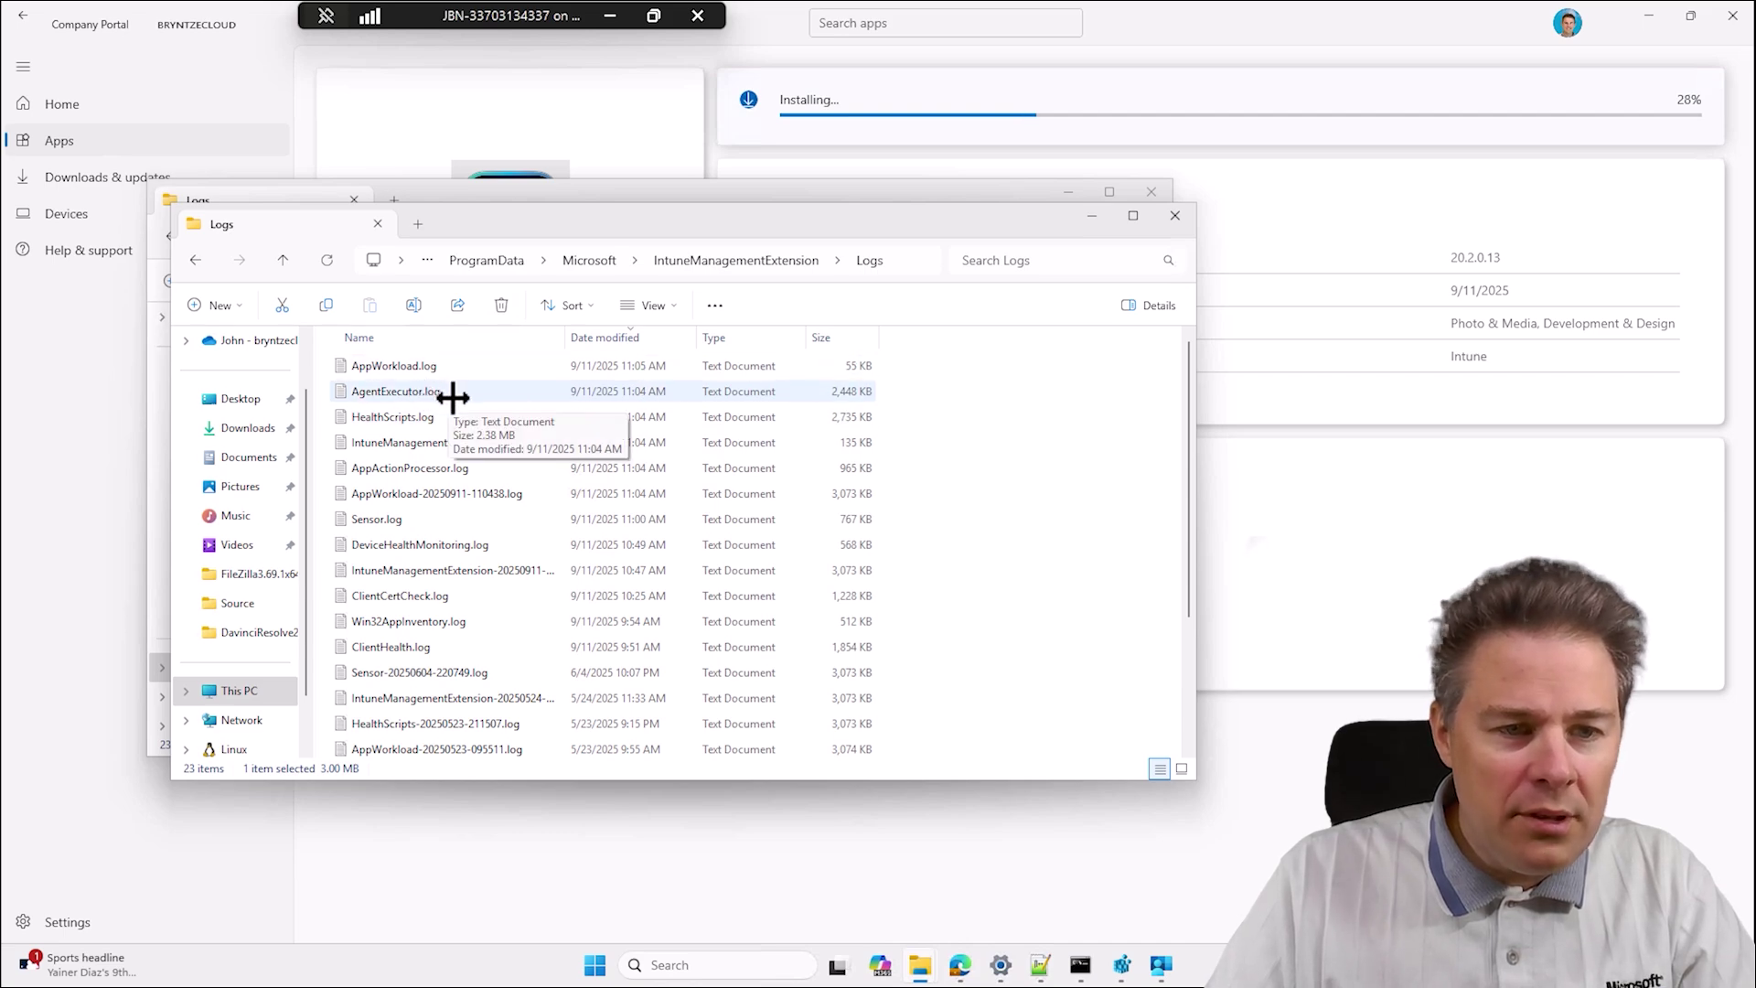
Open IntuneManagementExtension.log in Notepad.
{"action": "left_click", "coordinate": [442, 442]}
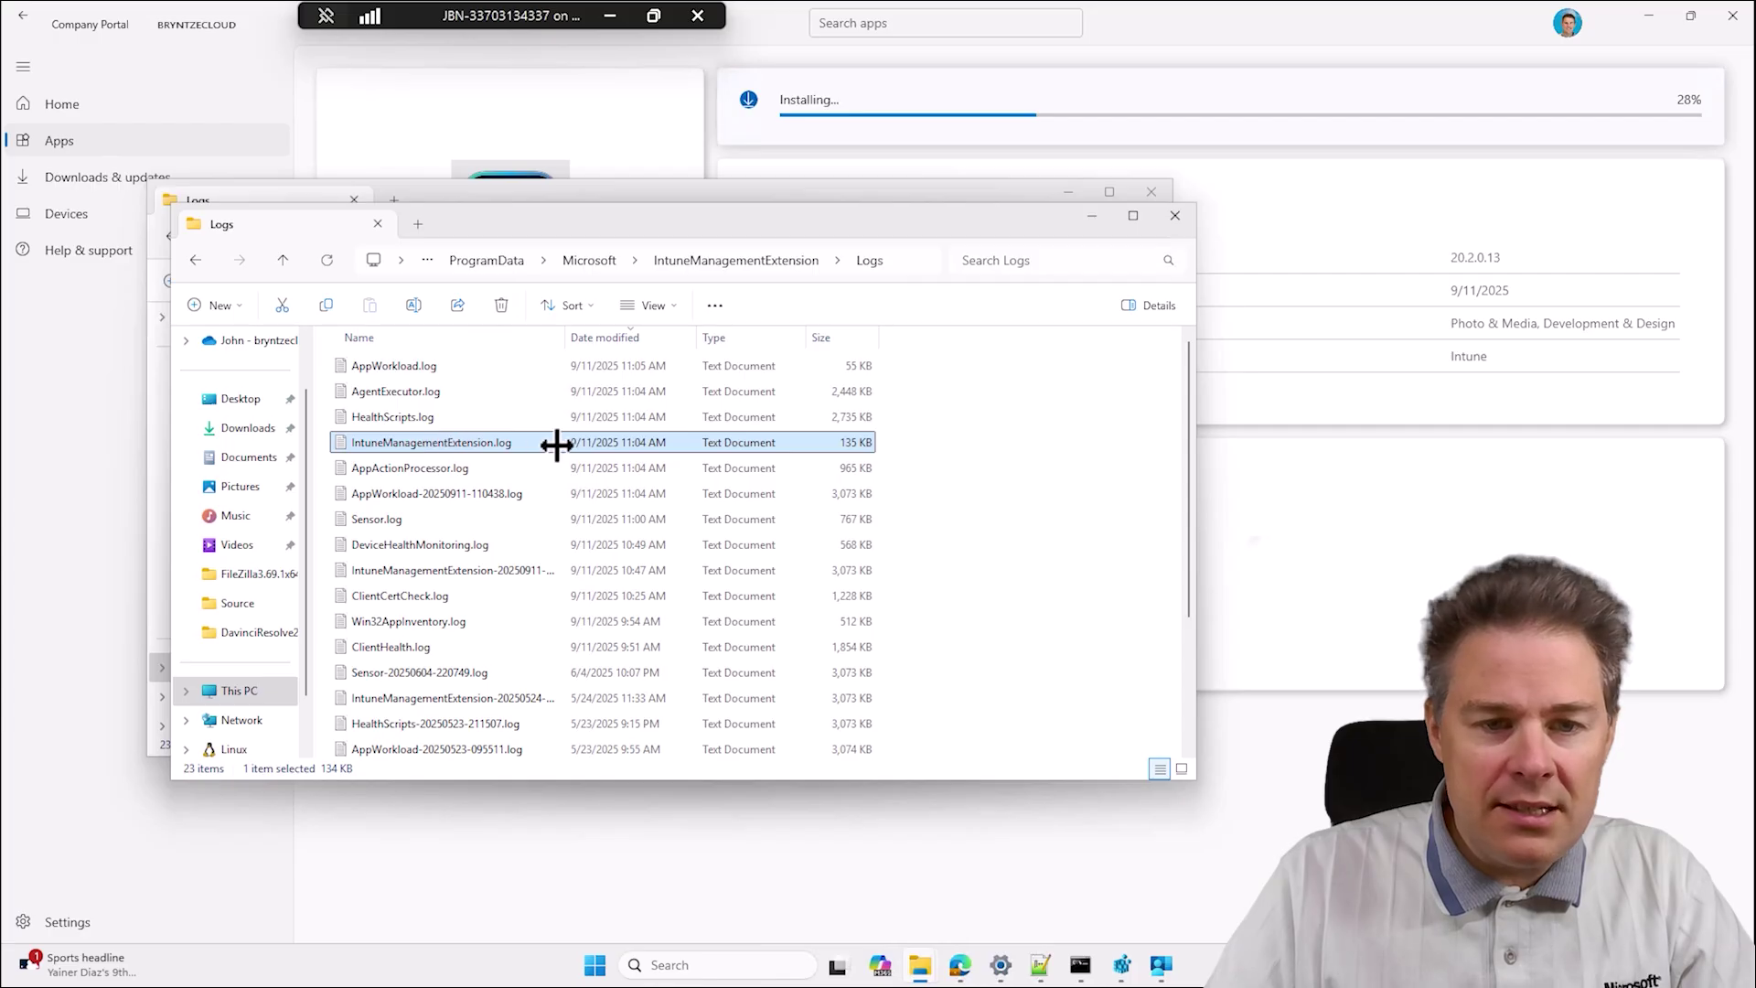
{"action": "right_click", "coordinate": [478, 444]}
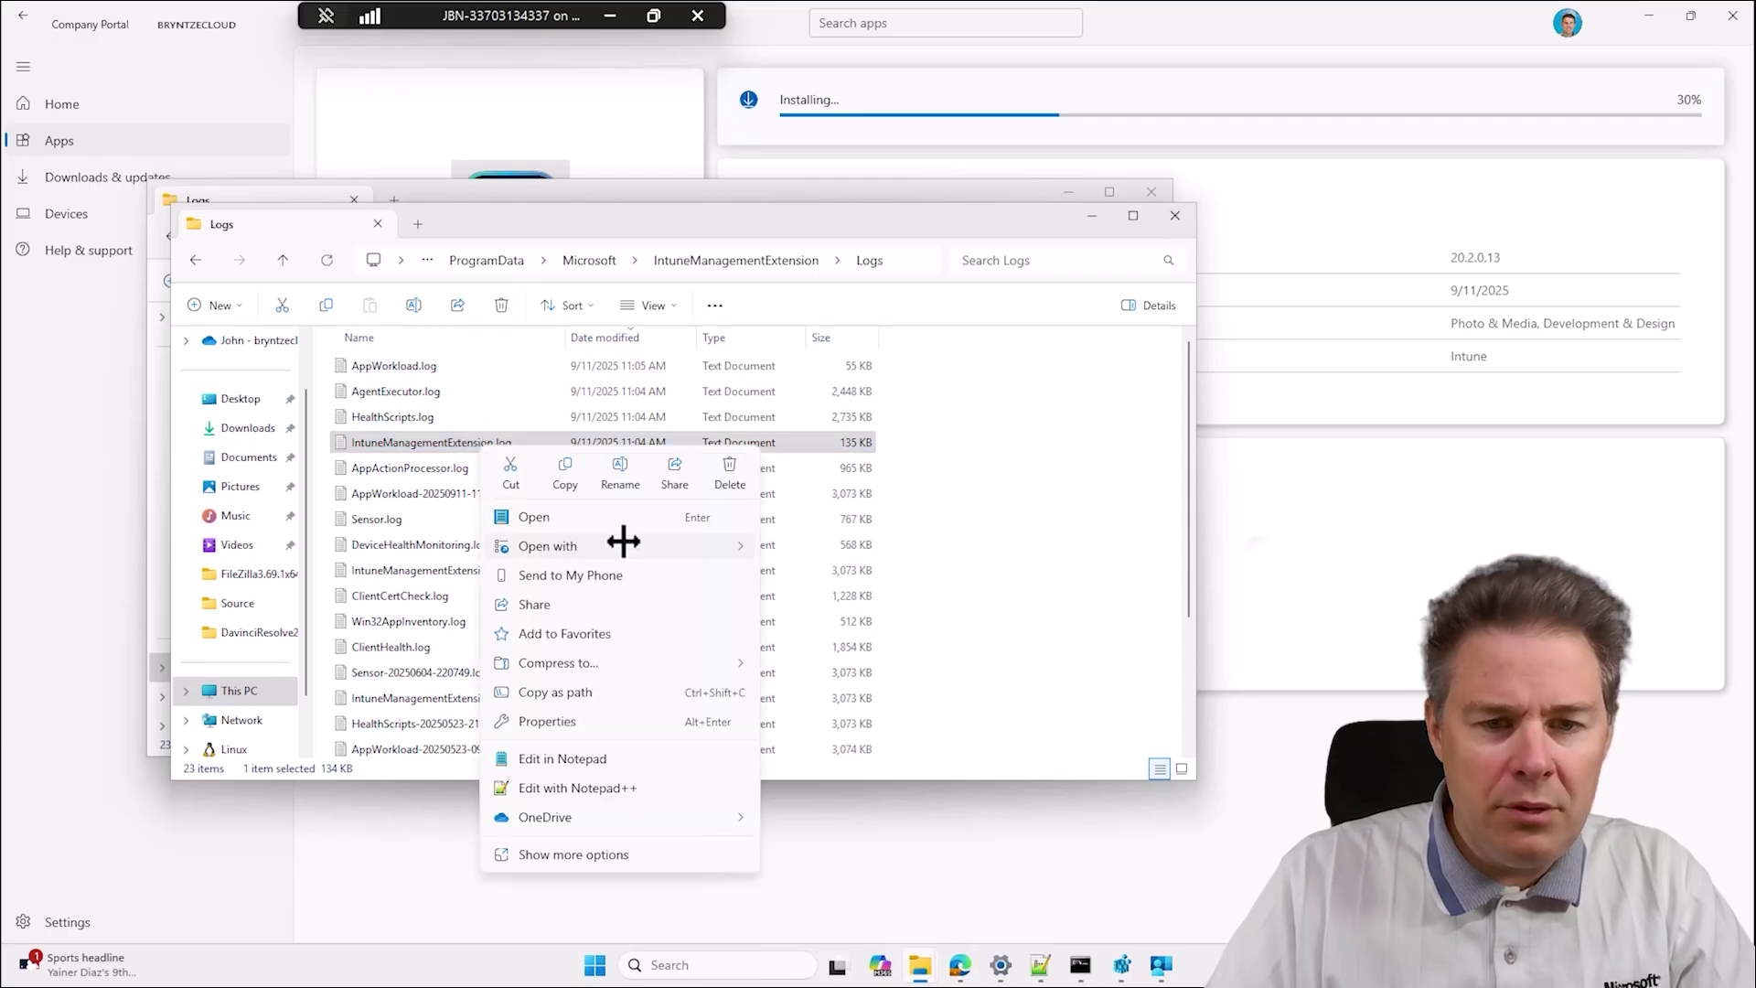
{"action": "left_click", "coordinate": [425, 449]}
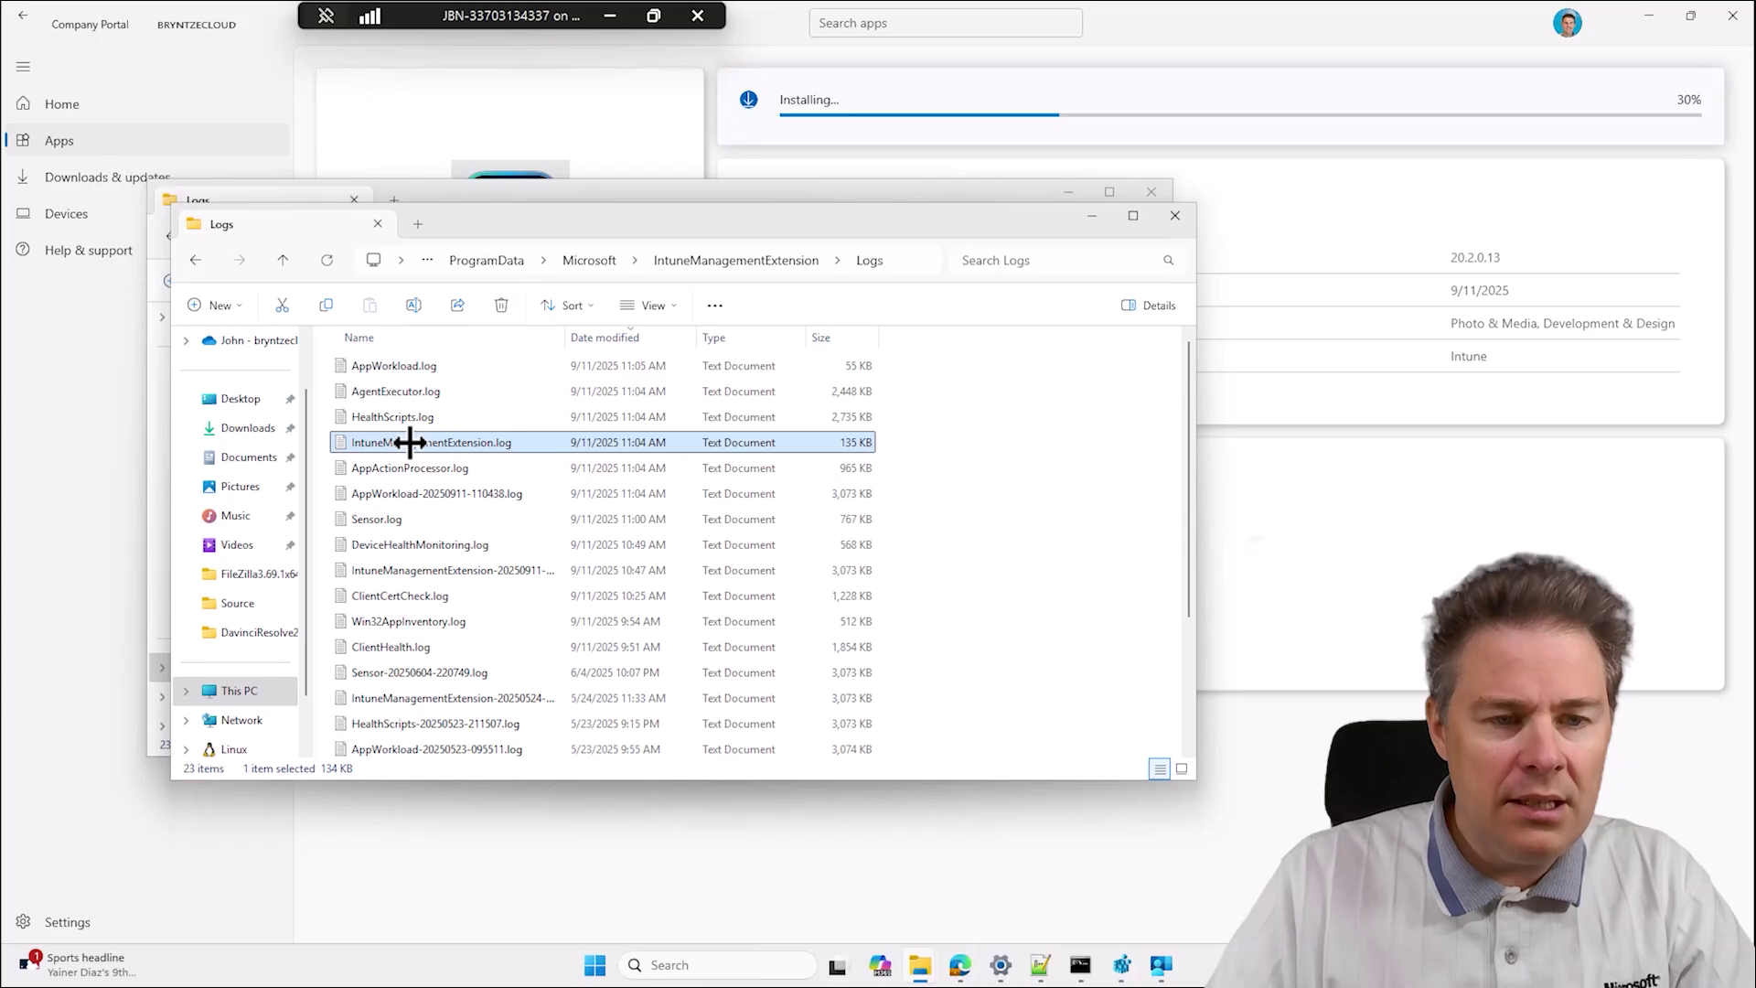
{"action": "double_click", "coordinate": [410, 442]}
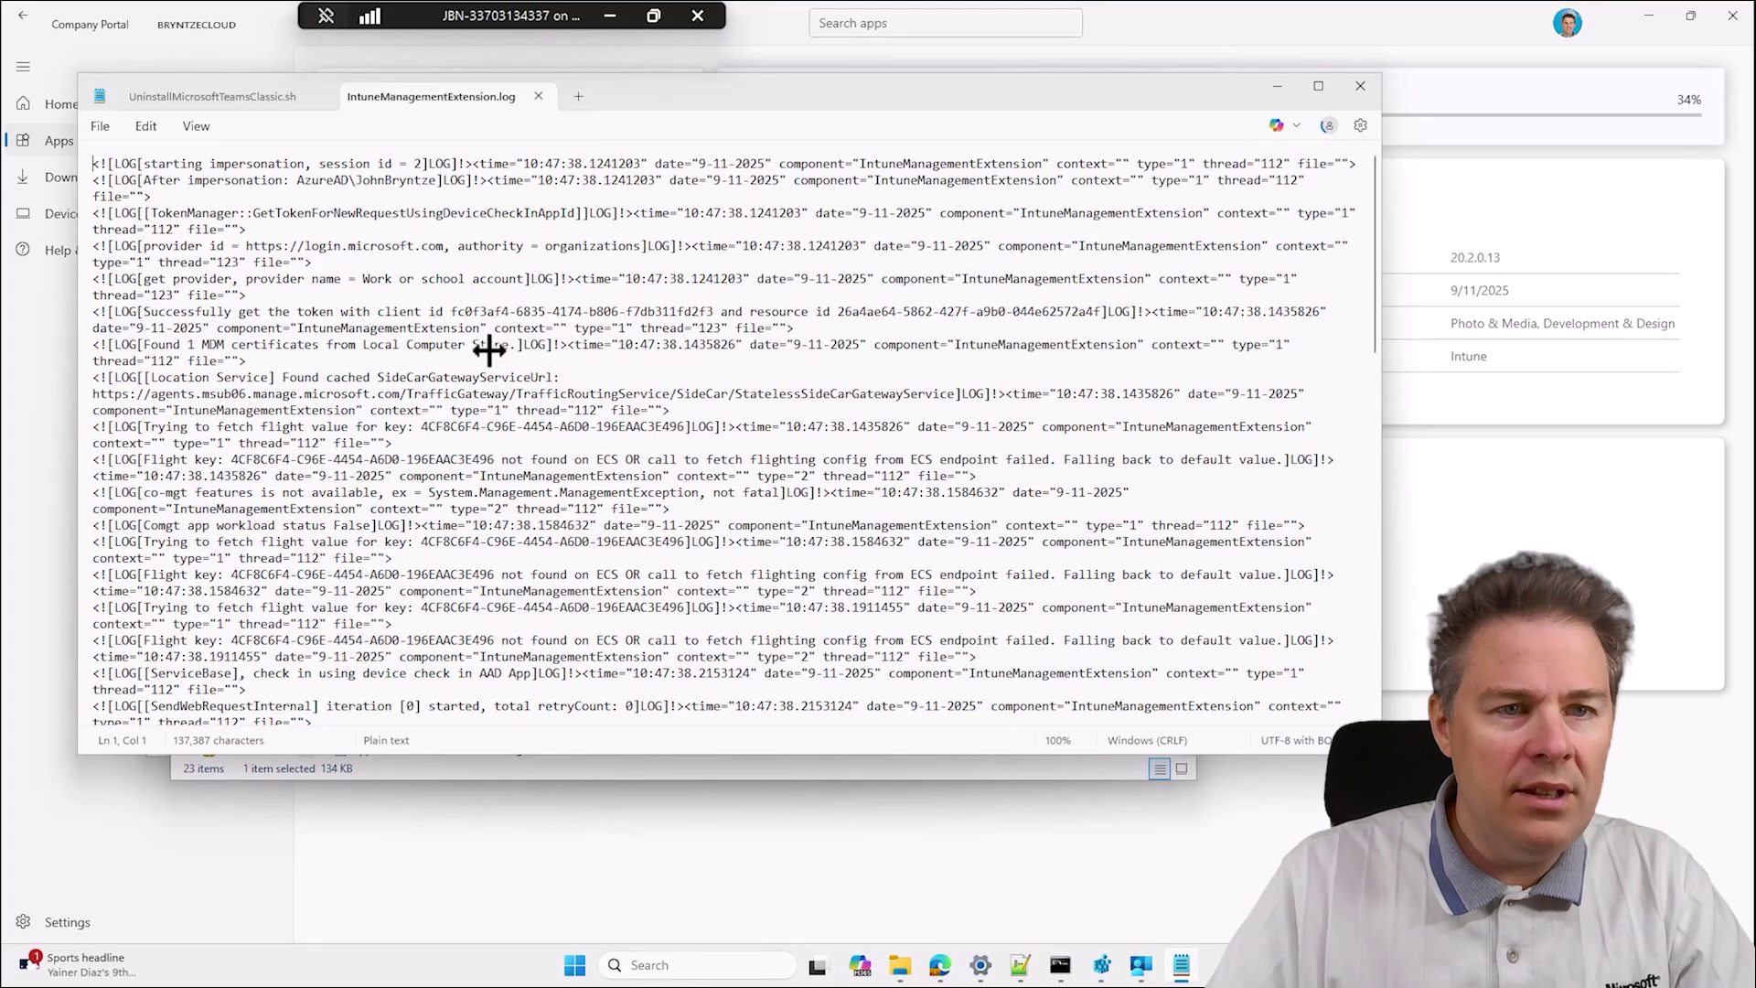
{"action": "left_click", "coordinate": [318, 95]}
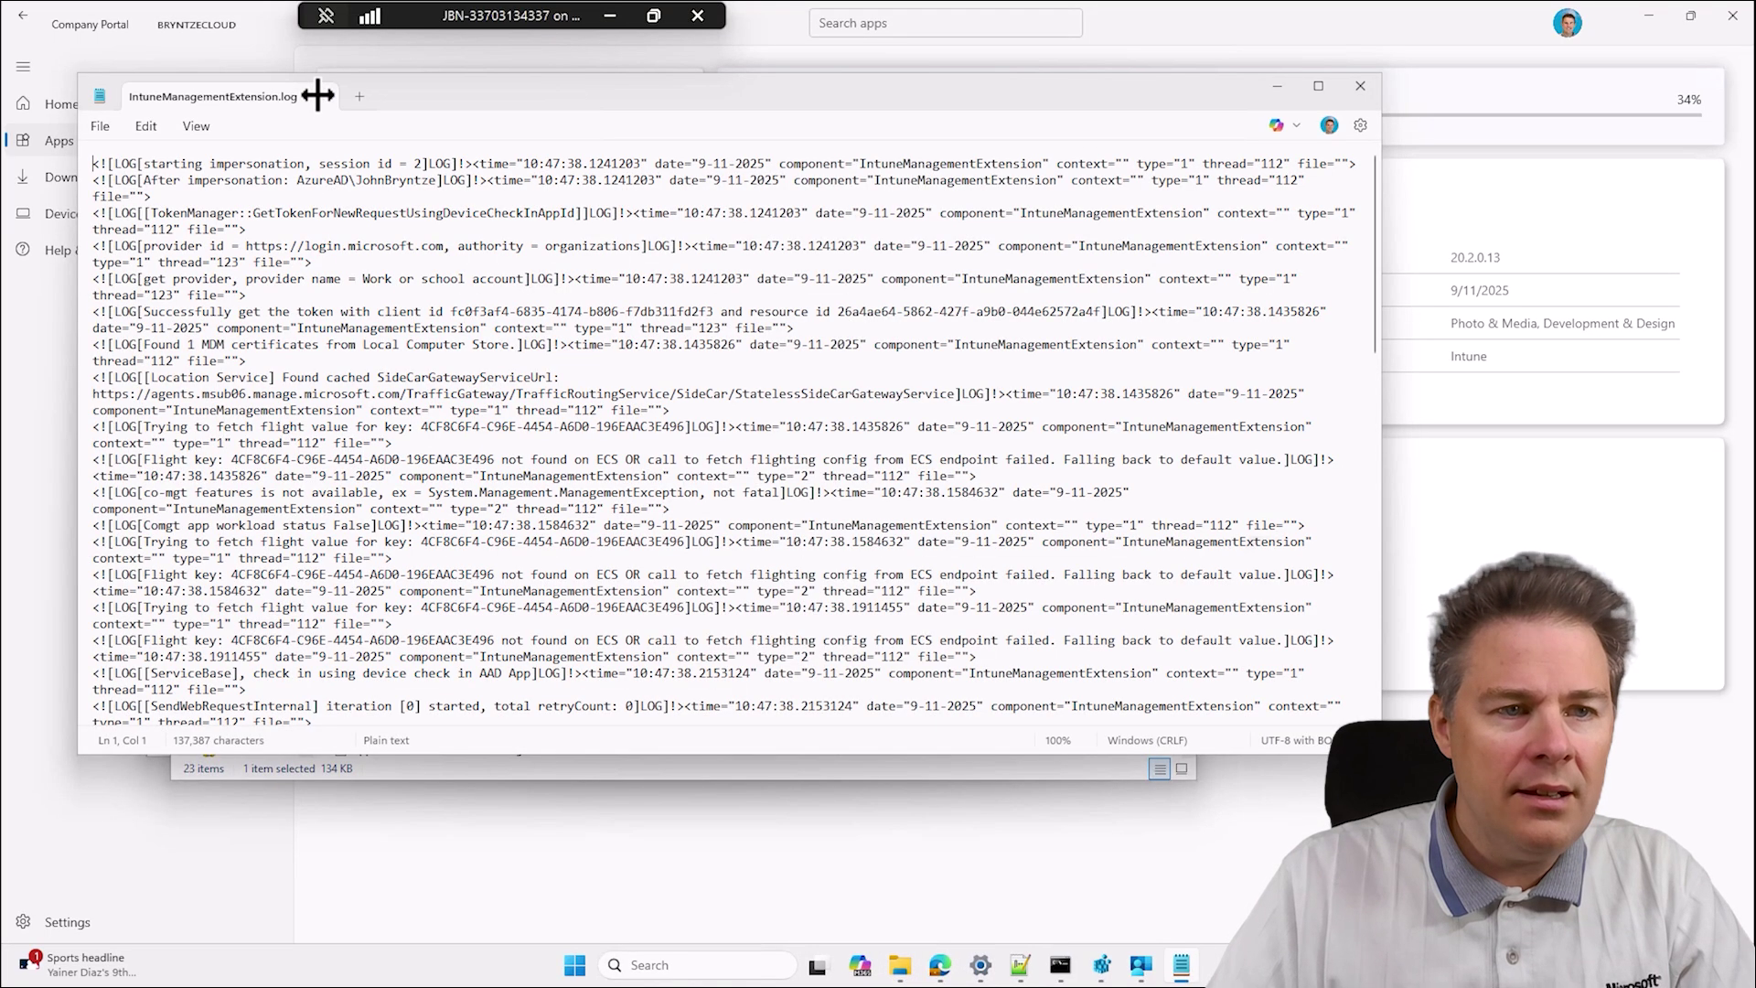
{"action": "left_click_drag", "start_coordinate": [1371, 180], "coordinate": [1372, 673]}
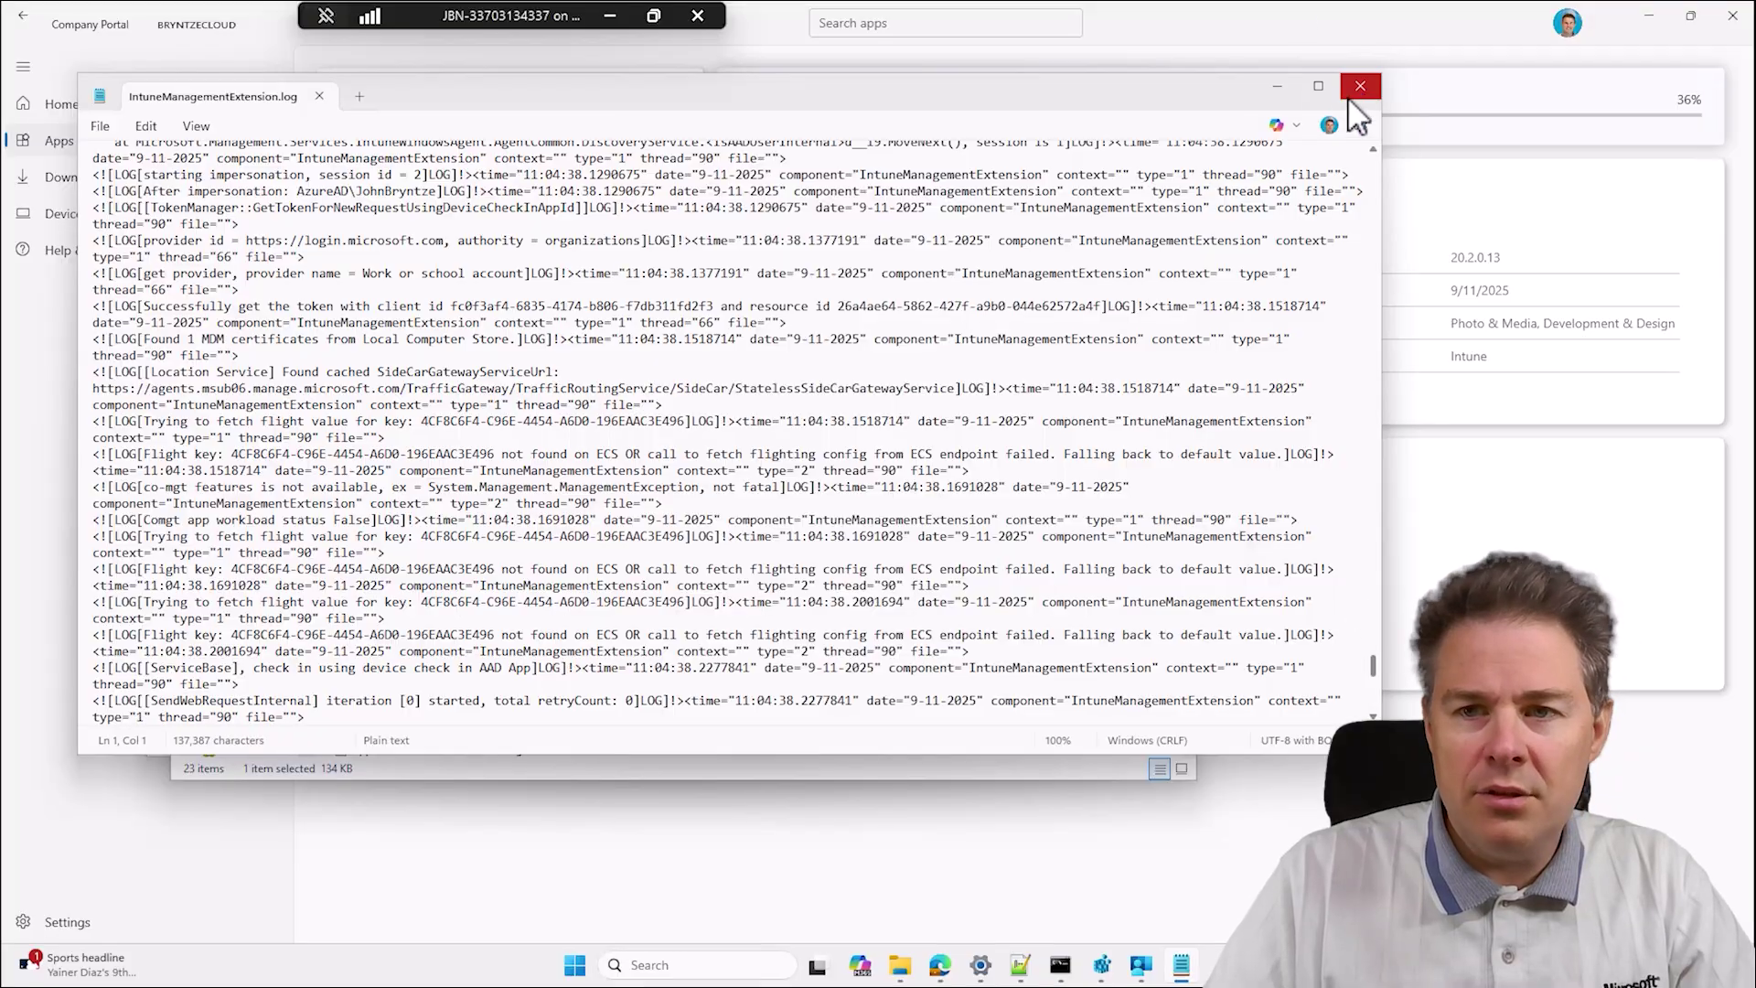
{"action": "left_click", "coordinate": [1361, 88]}
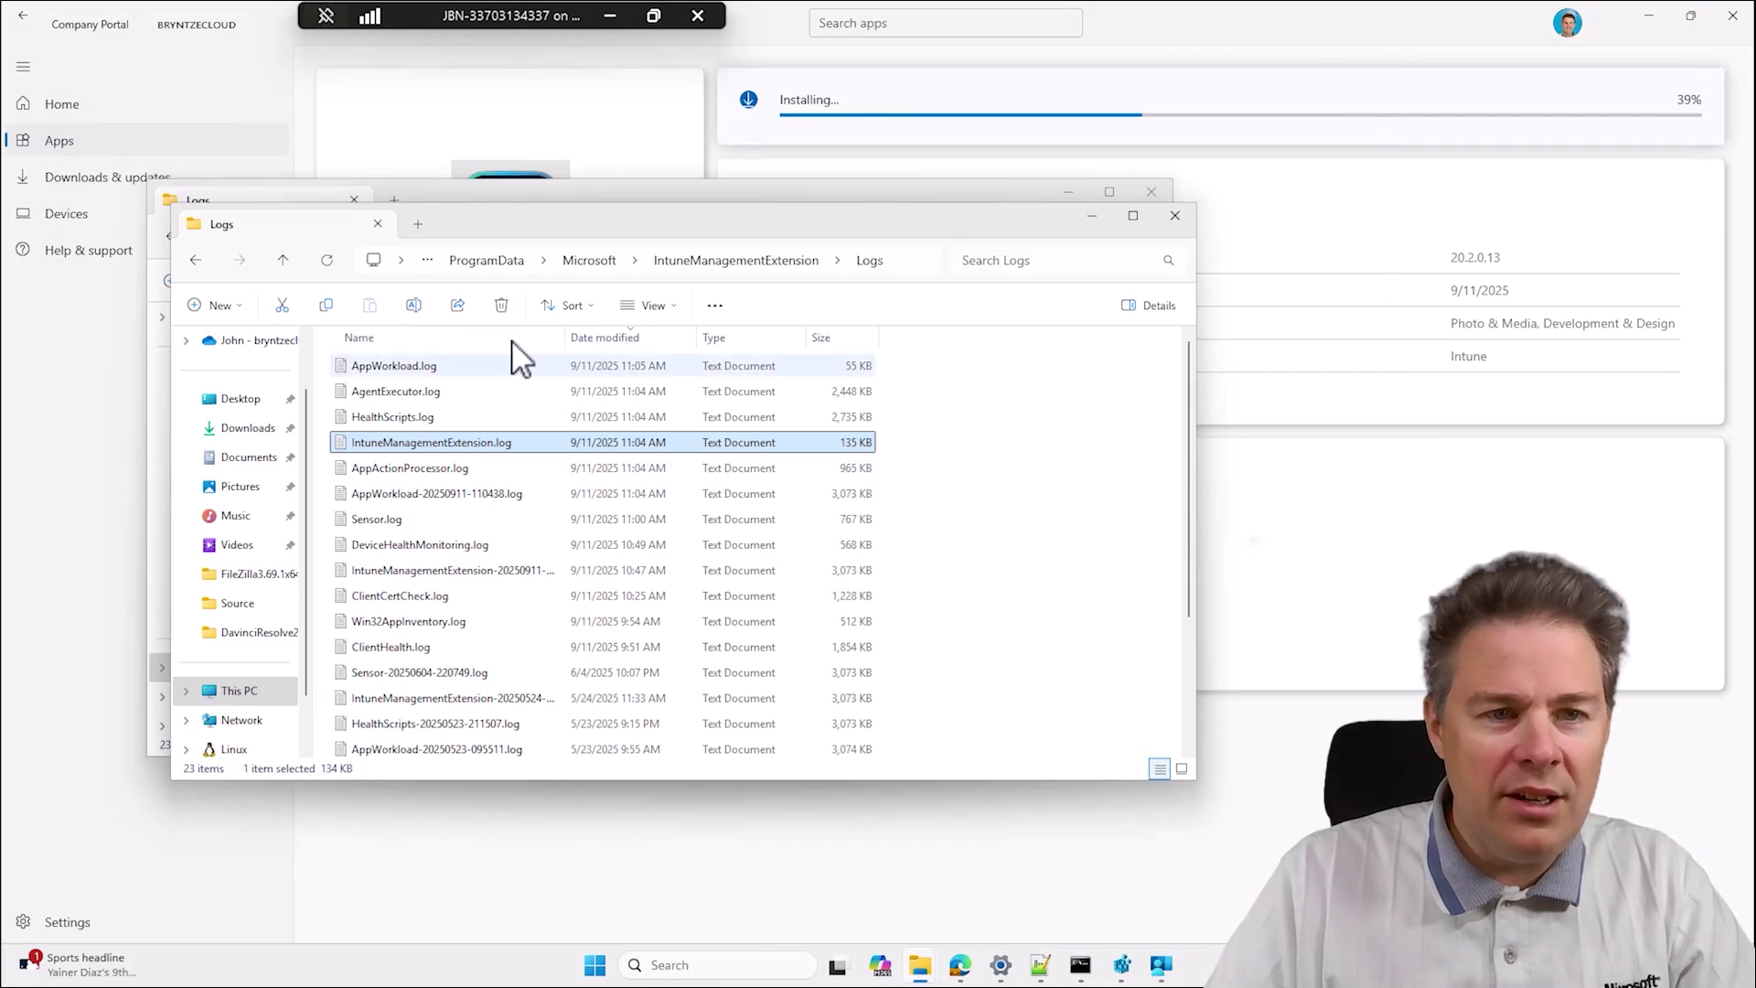
In a new tab, browse This PC > Local Disk (C:) > IntunePackages.
{"action": "left_click", "coordinate": [418, 223]}
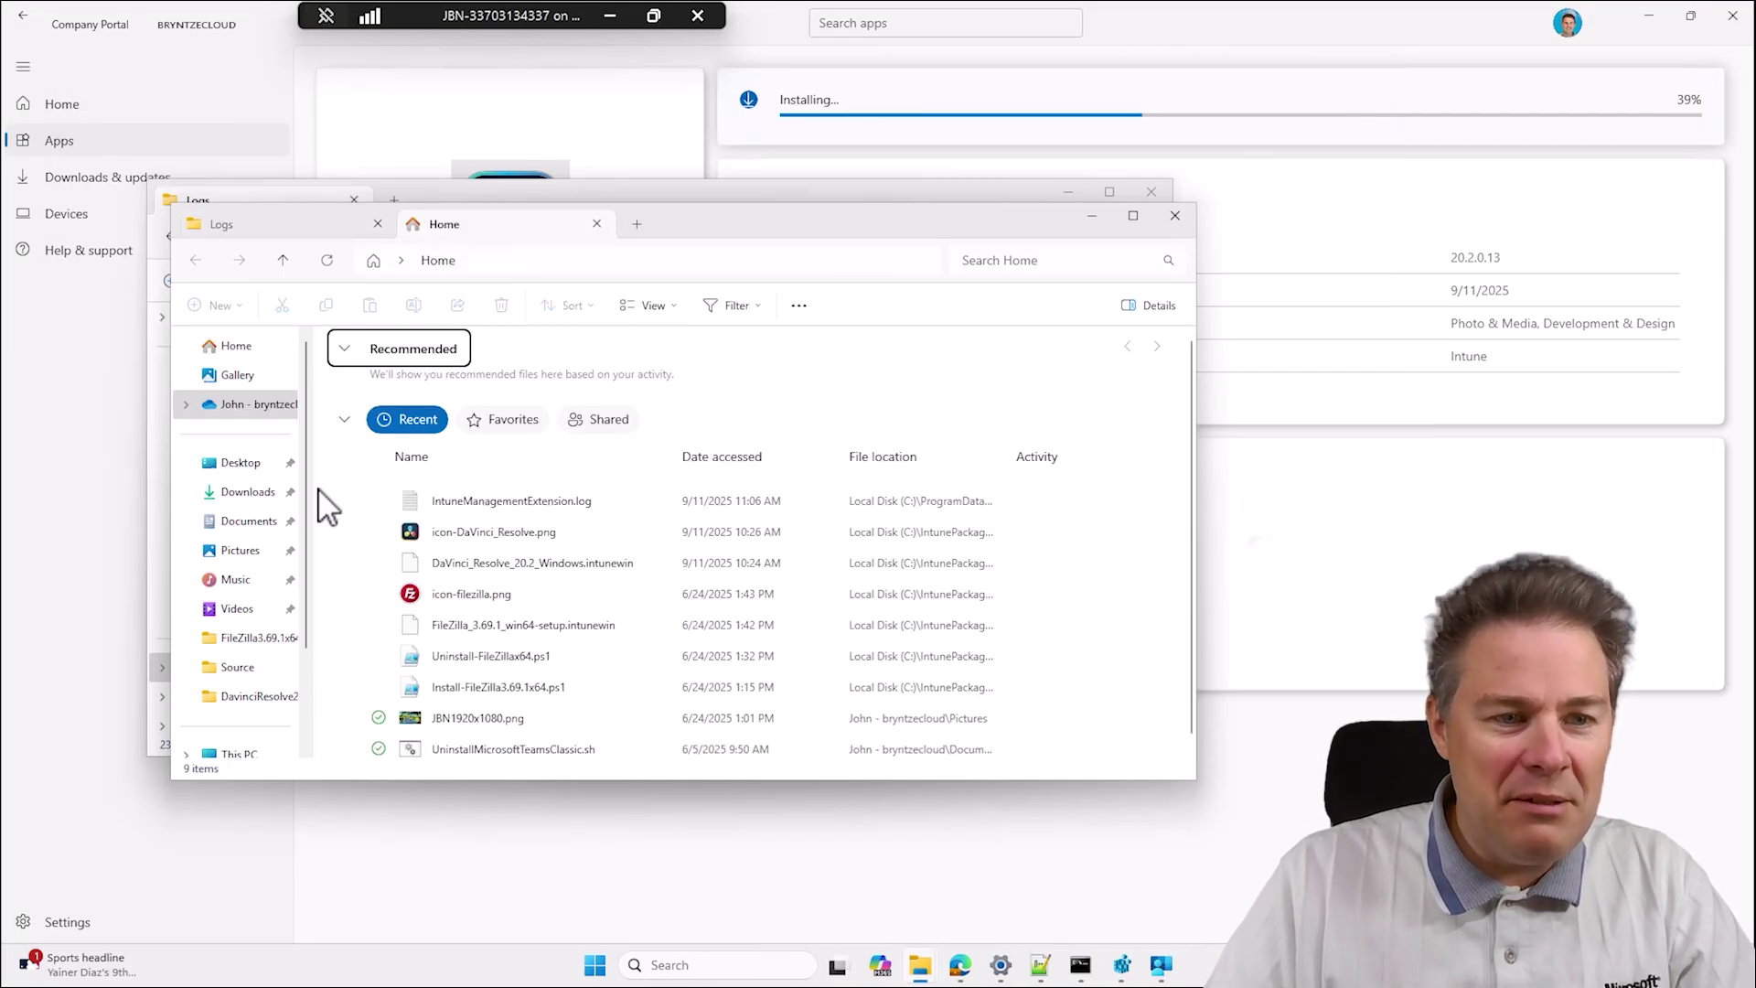
{"action": "scroll", "coordinate": [267, 640], "scroll_direction": "down", "scroll_amount": 2}
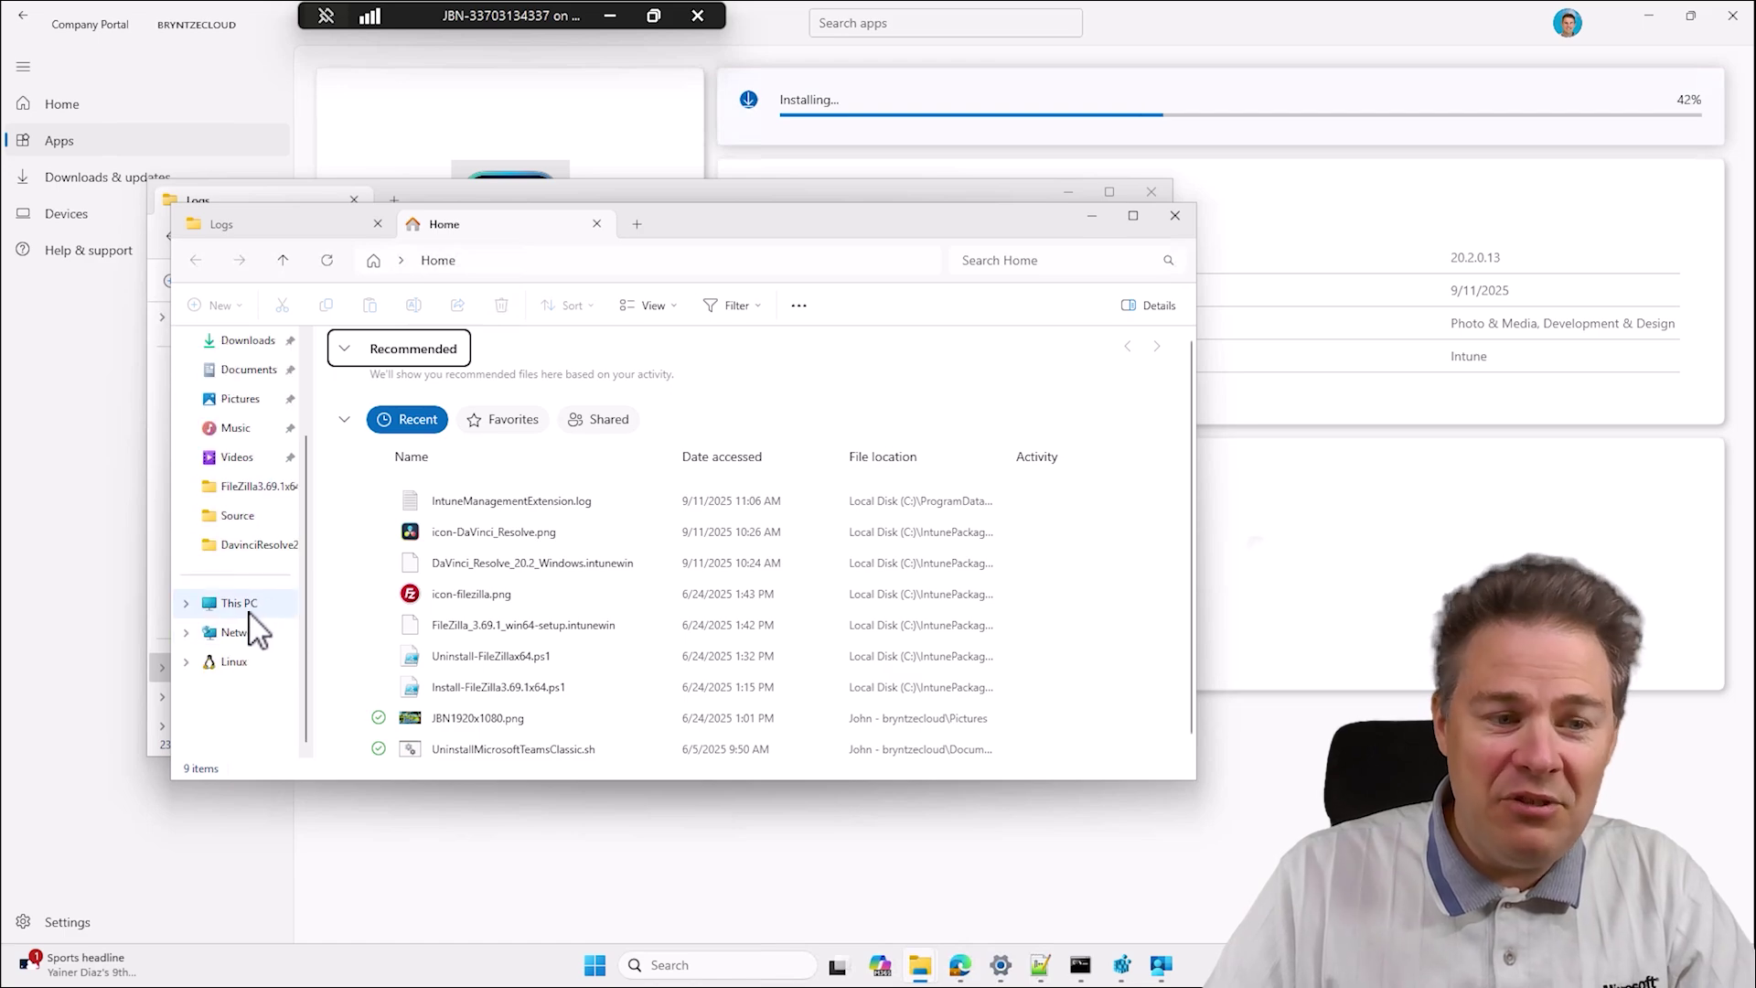
{"action": "left_click", "coordinate": [247, 611]}
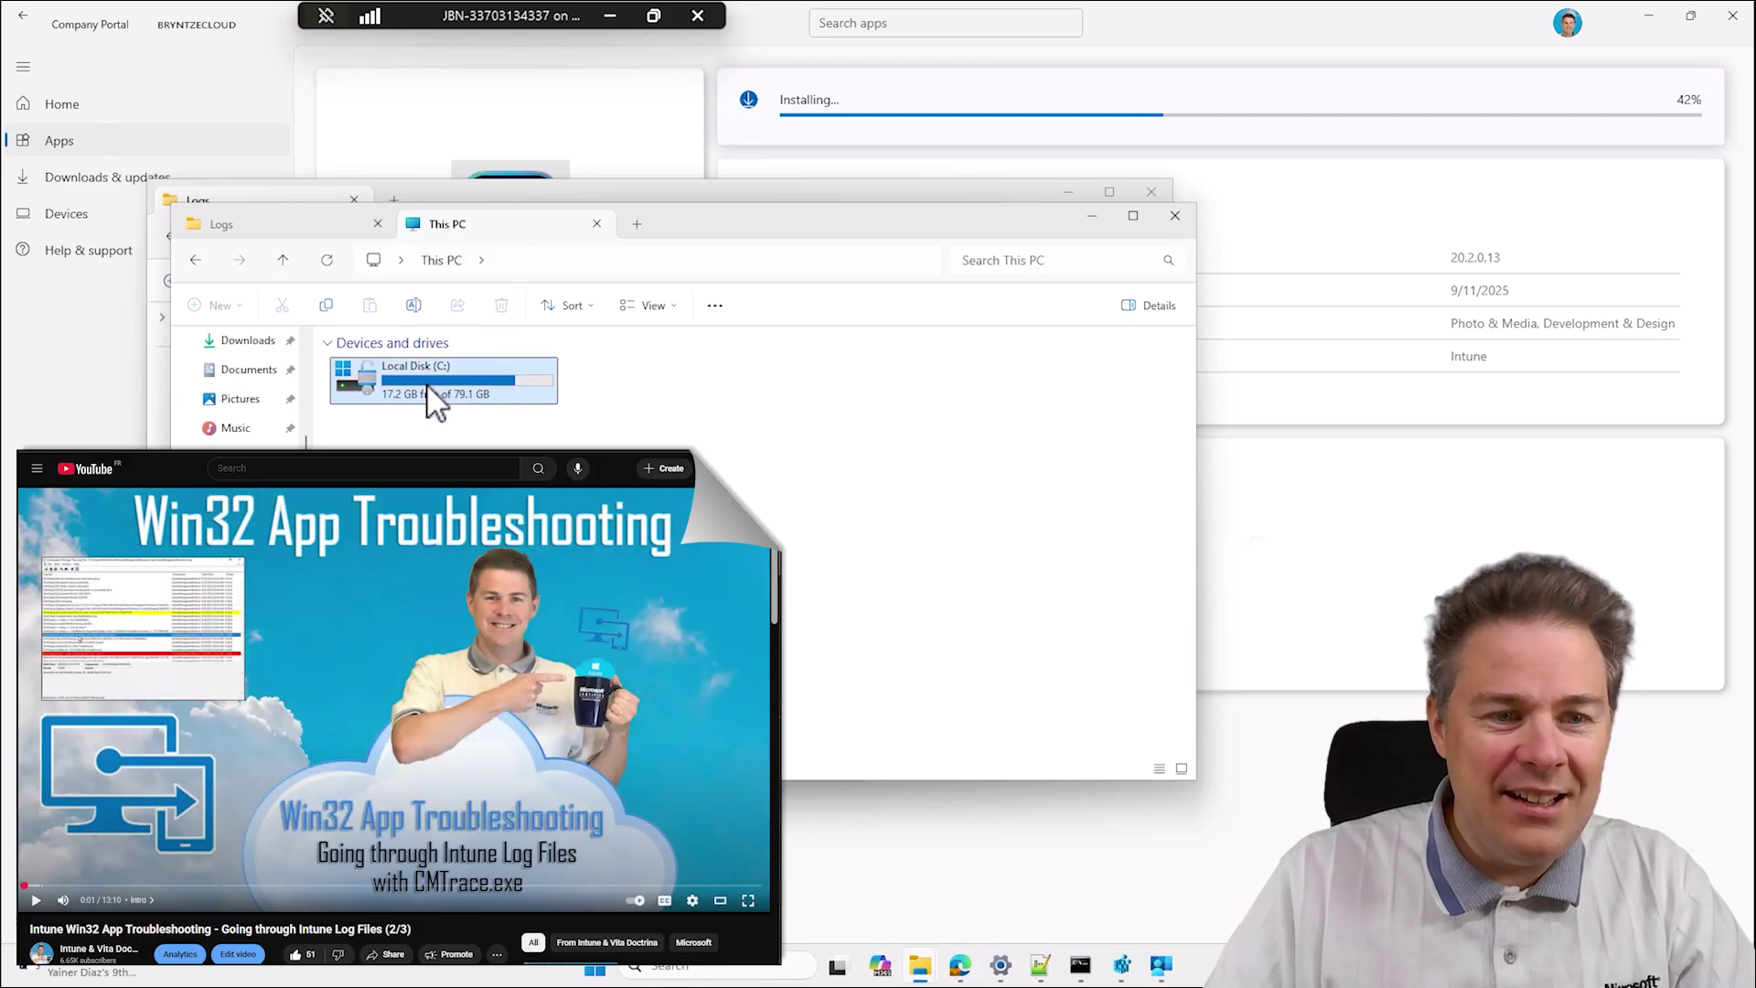
{"action": "double_click", "coordinate": [430, 366]}
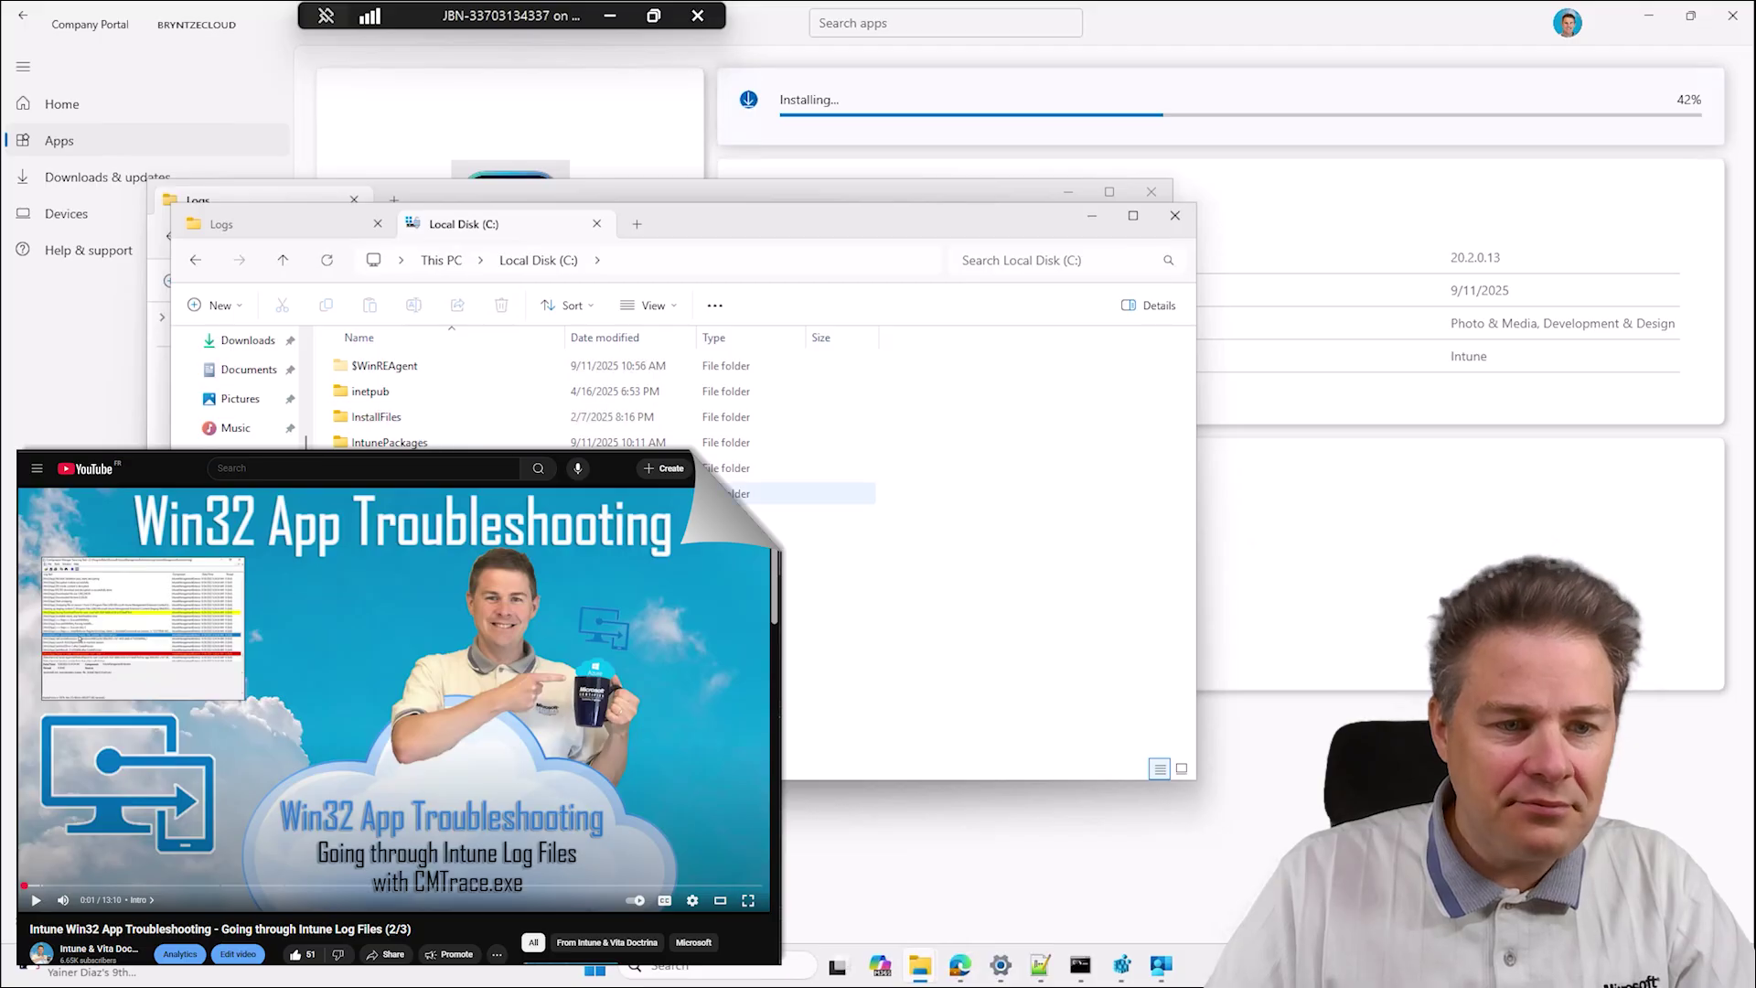
{"action": "double_click", "coordinate": [402, 442]}
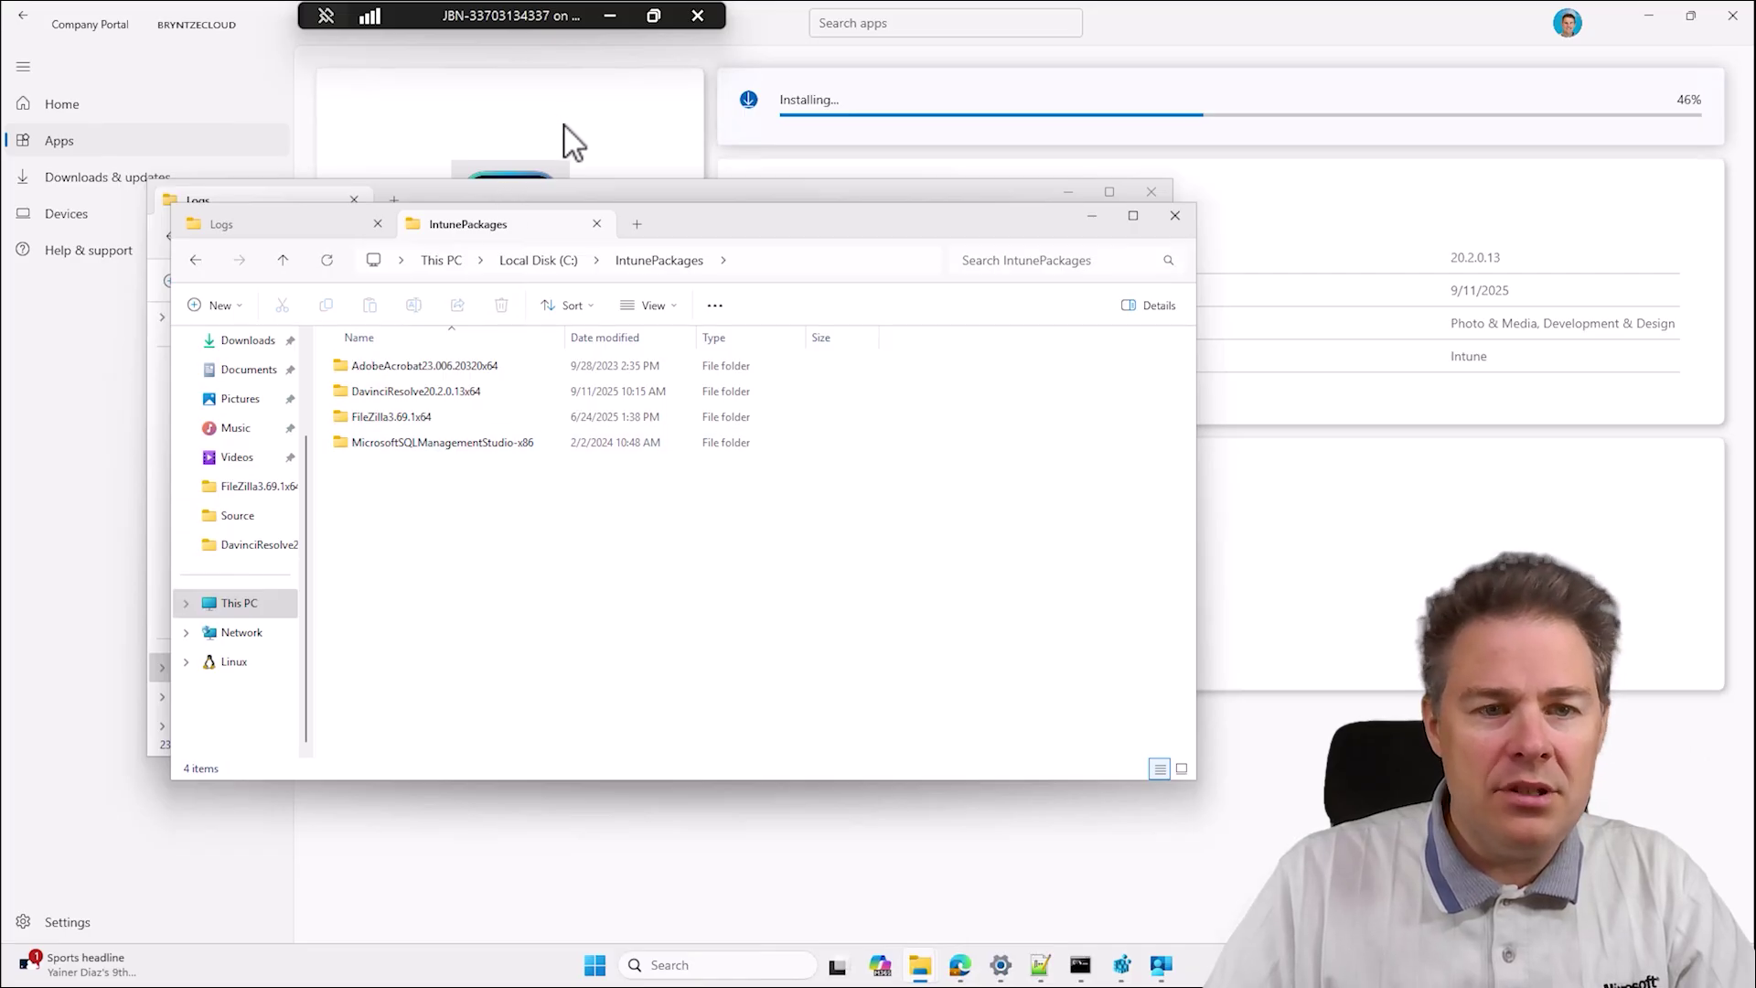
Check the Intune Logs window, then bring the IntunePackages window back to front.
{"action": "left_click", "coordinate": [1091, 217]}
{"action": "left_click", "coordinate": [992, 446]}
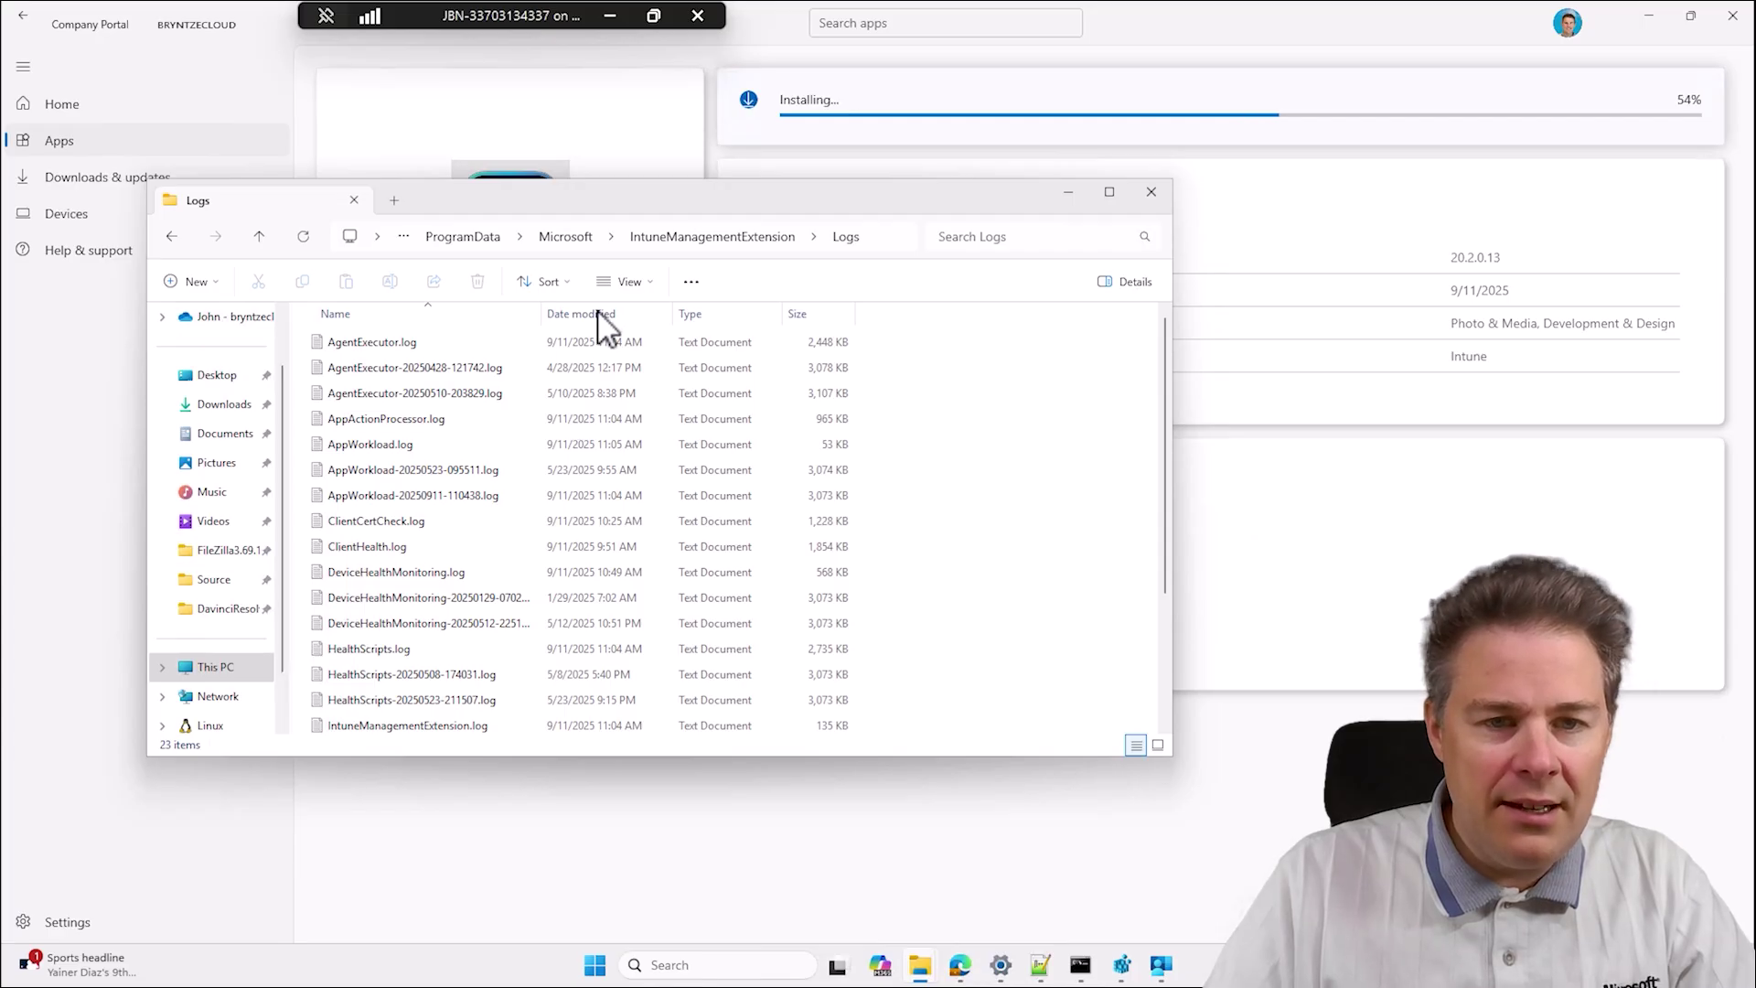
{"action": "mouse_move", "coordinate": [922, 970]}
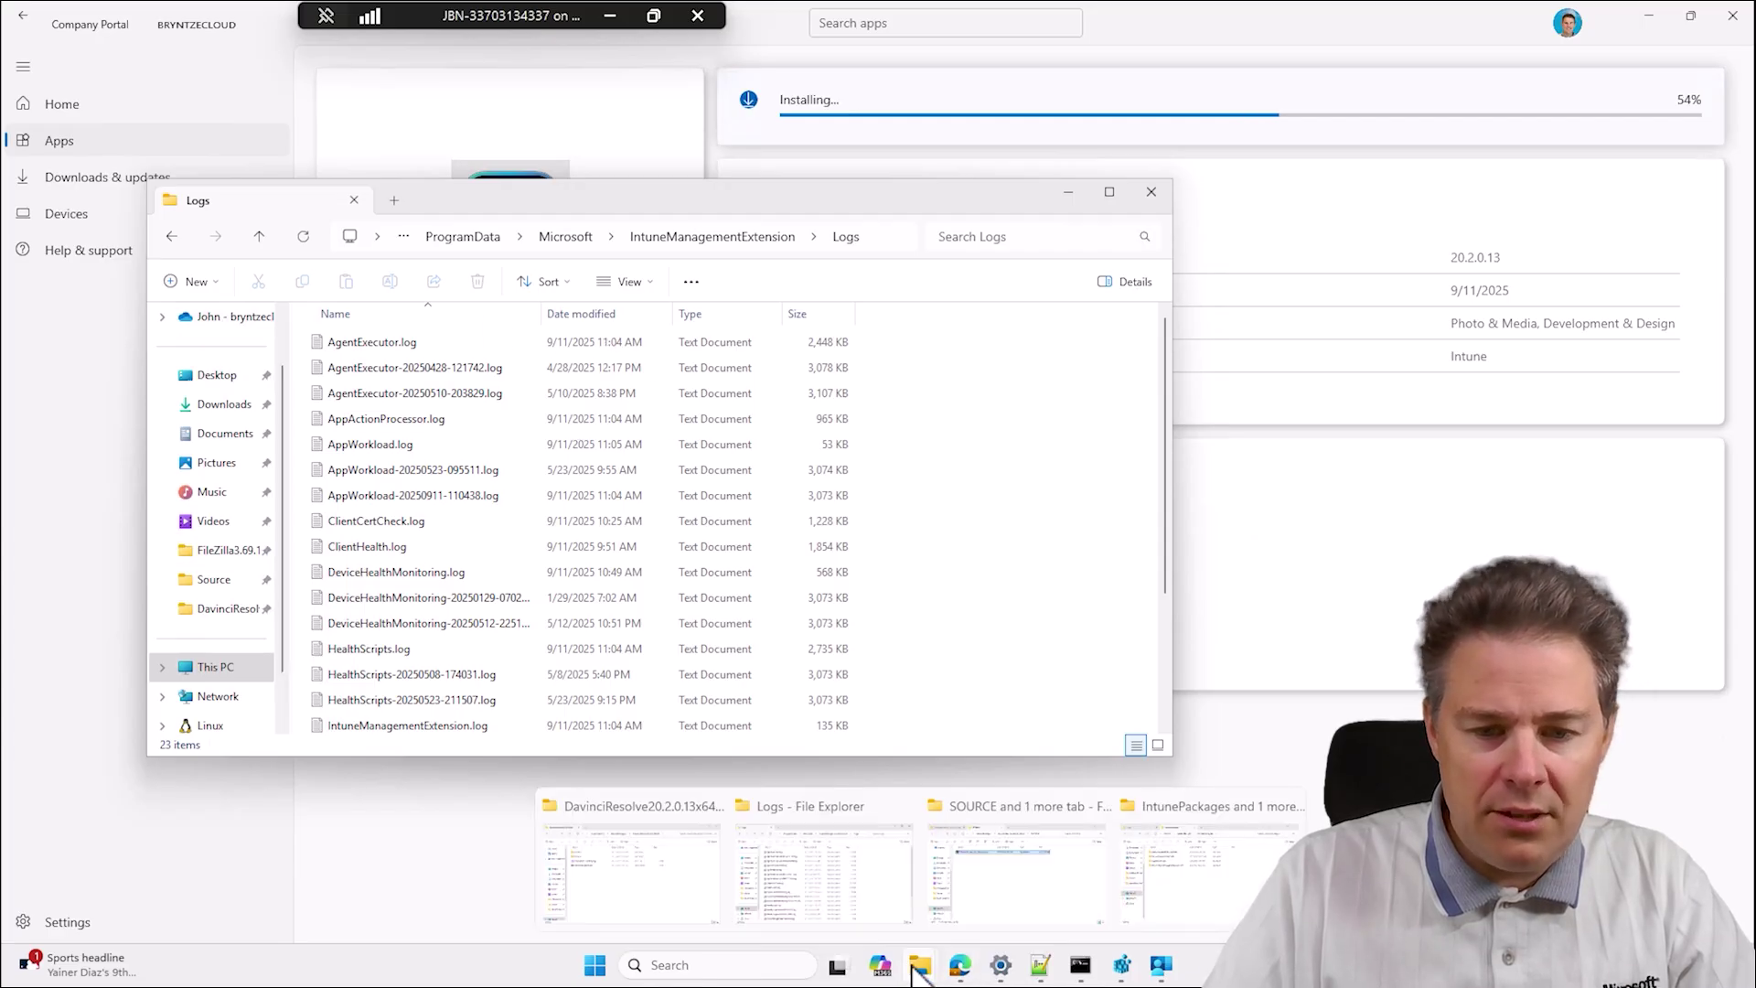
{"action": "left_click", "coordinate": [1180, 874]}
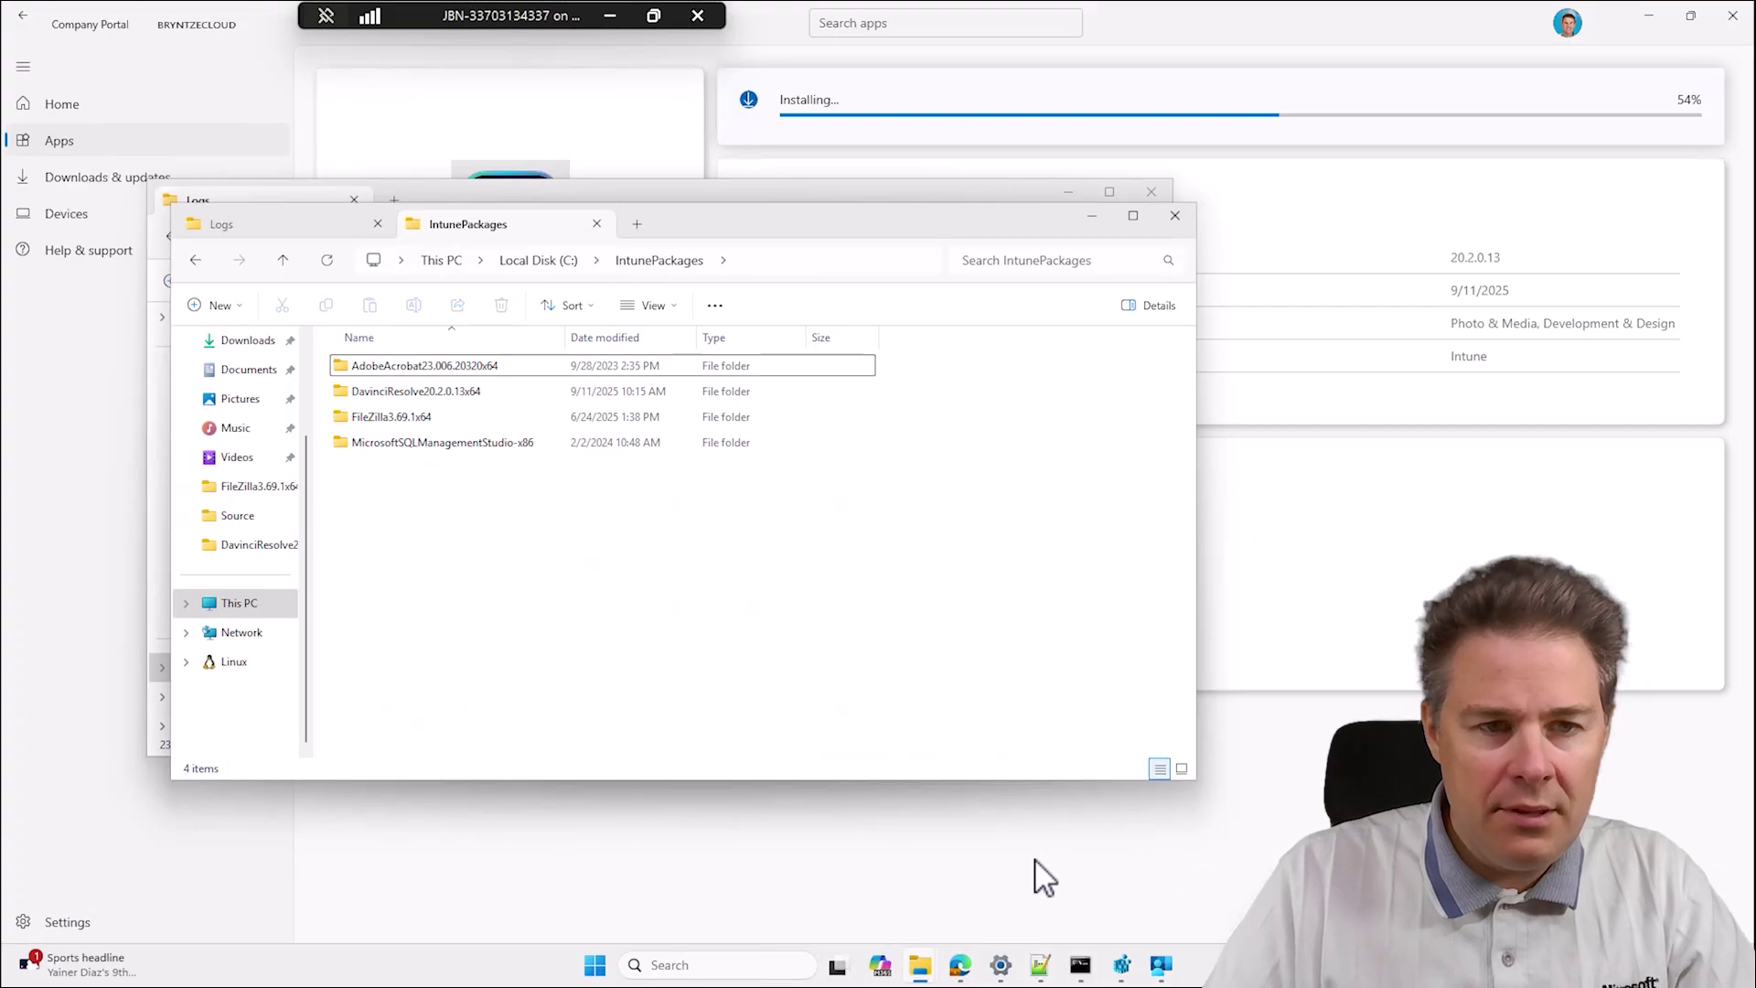
Open AppWorkload.log, jump to its end and highlight the DaVinci Resolve app name.
{"action": "left_click", "coordinate": [325, 231]}
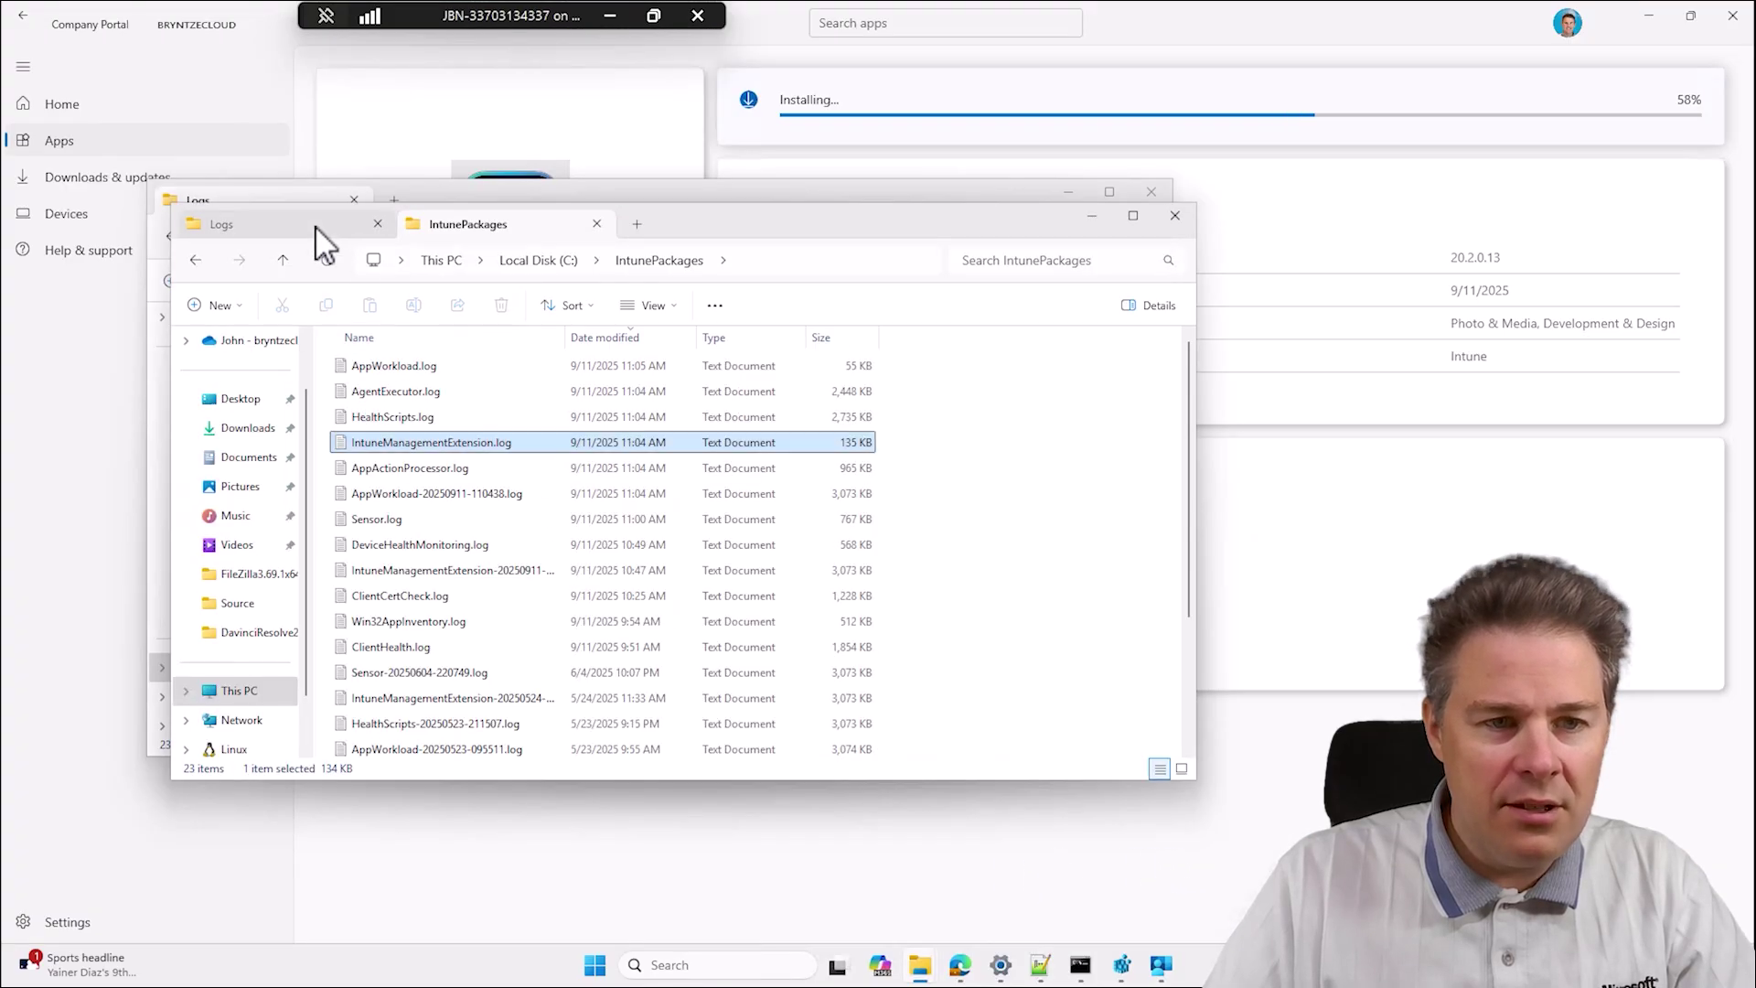
{"action": "left_click", "coordinate": [414, 367]}
{"action": "double_click", "coordinate": [412, 368]}
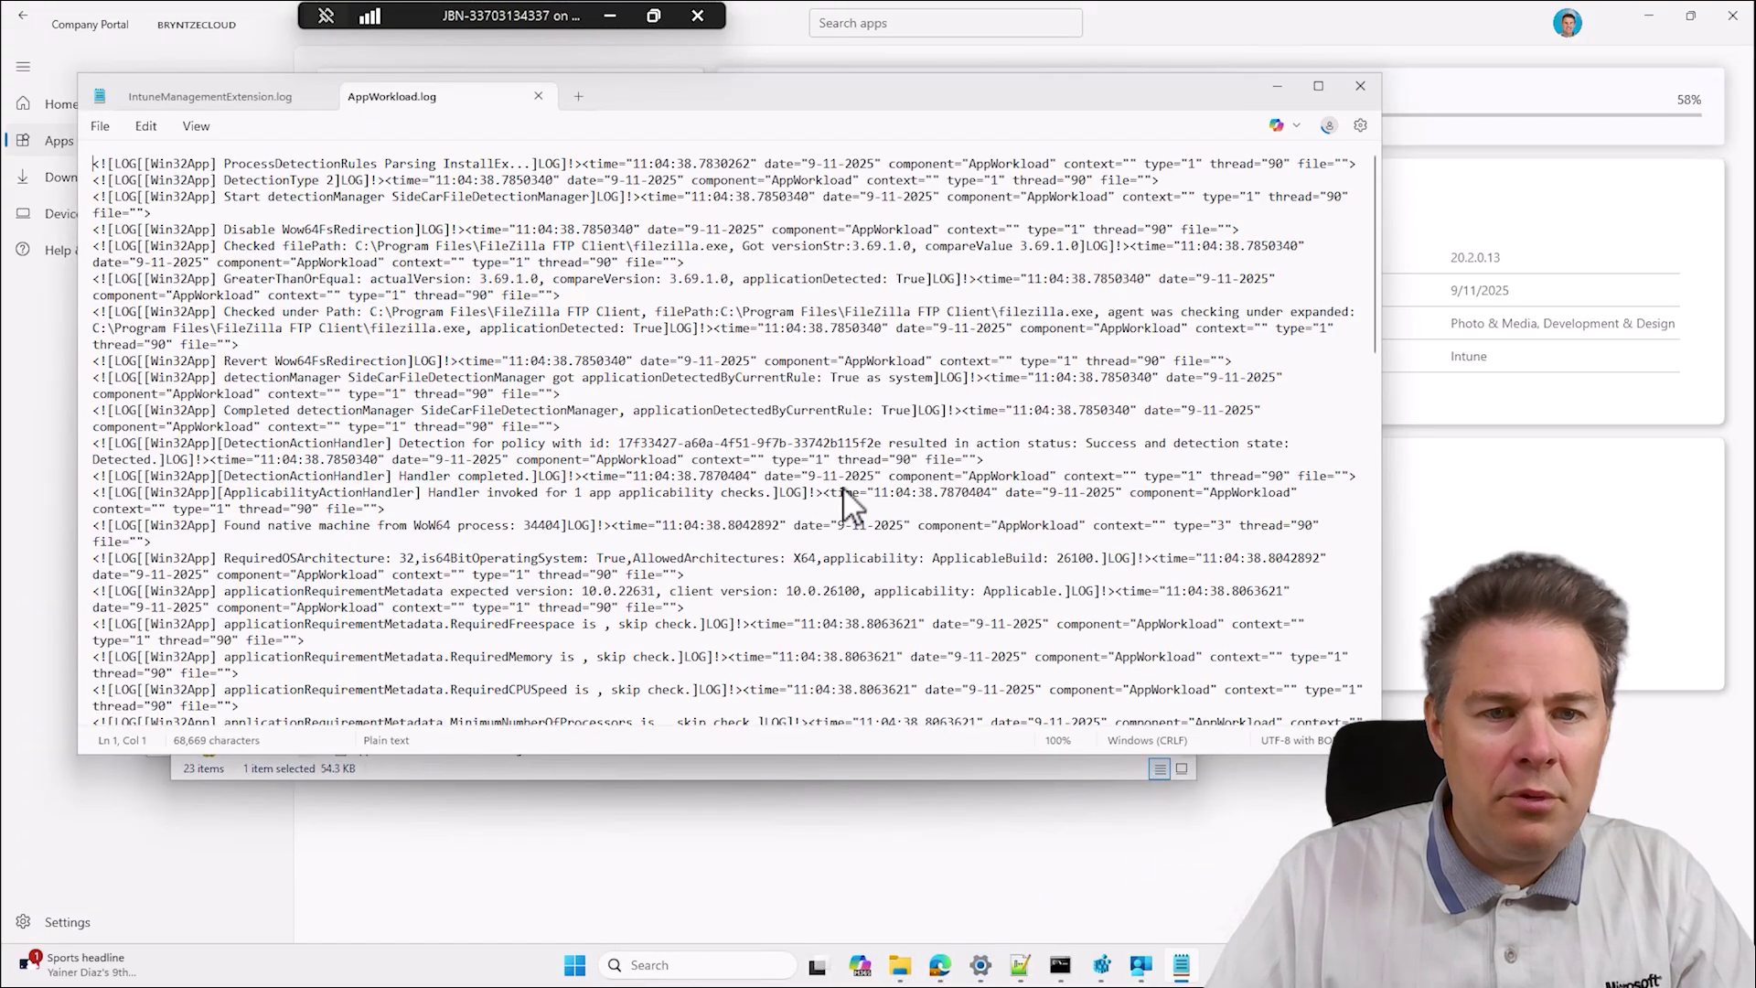
{"action": "scroll", "coordinate": [942, 448], "scroll_direction": "down", "scroll_amount": 10}
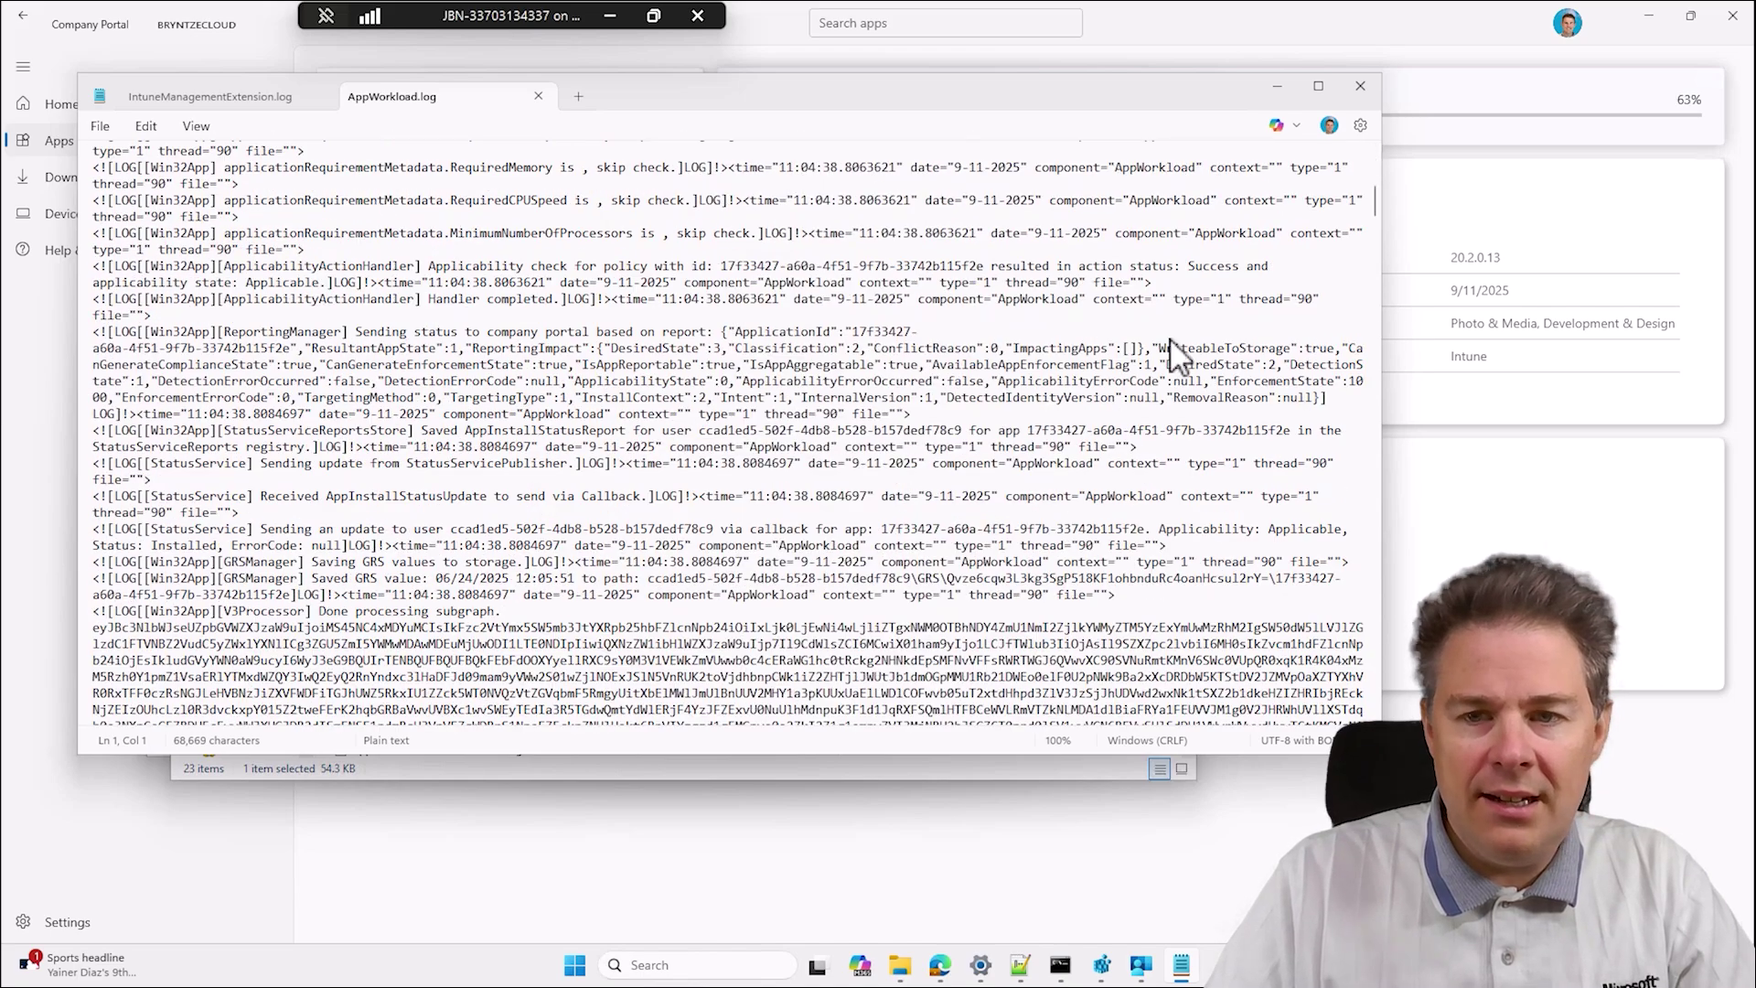
{"action": "left_click_drag", "start_coordinate": [1372, 206], "coordinate": [1375, 723]}
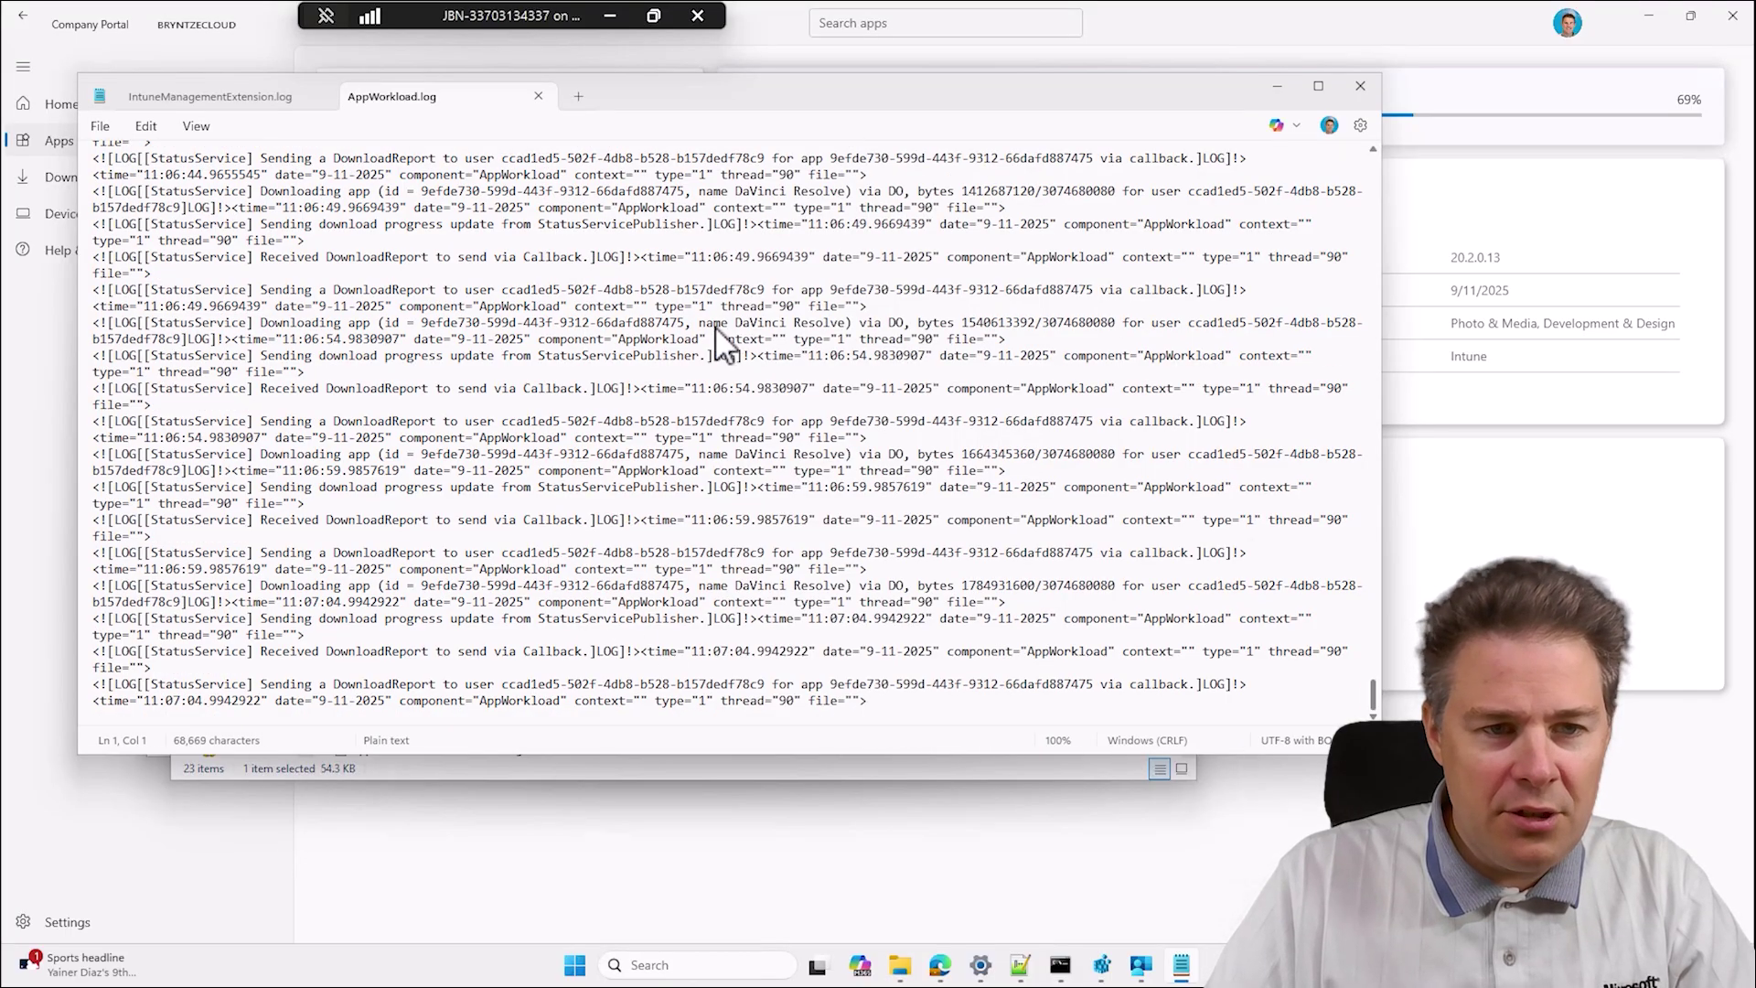
{"action": "left_click_drag", "start_coordinate": [714, 330], "coordinate": [768, 331]}
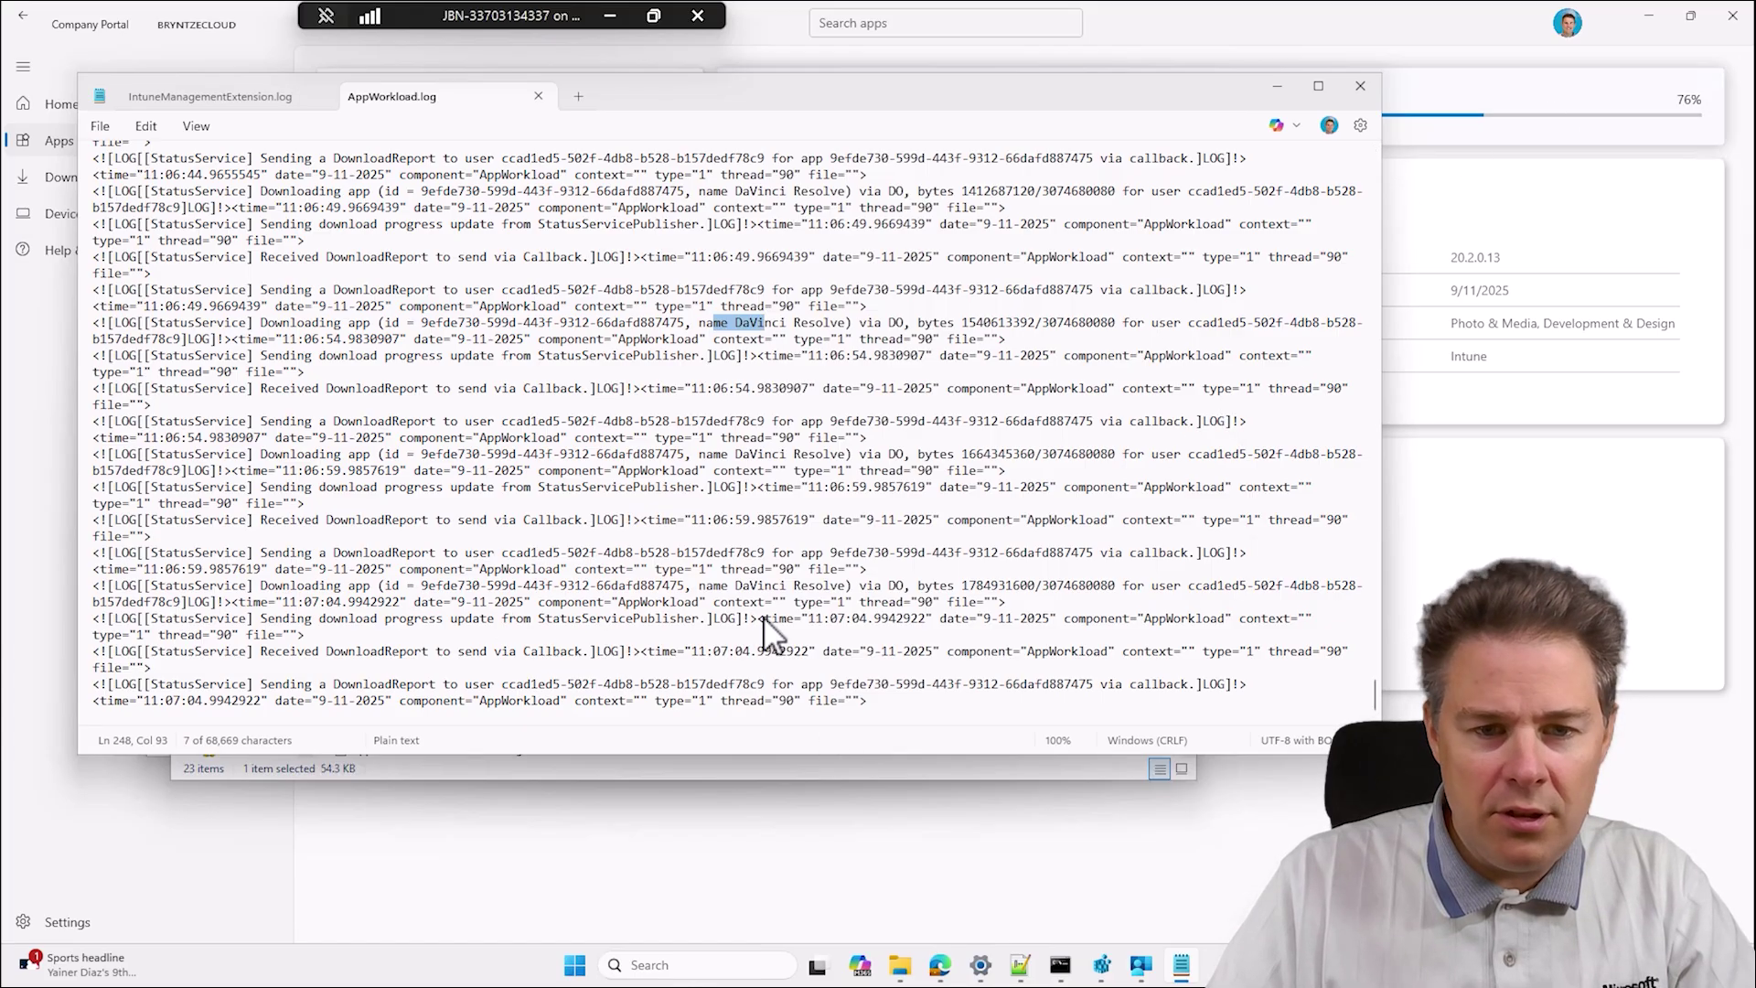
Check install progress, reopen AppWorkload.log for the latest entries, then close it.
{"action": "mouse_move", "coordinate": [942, 971]}
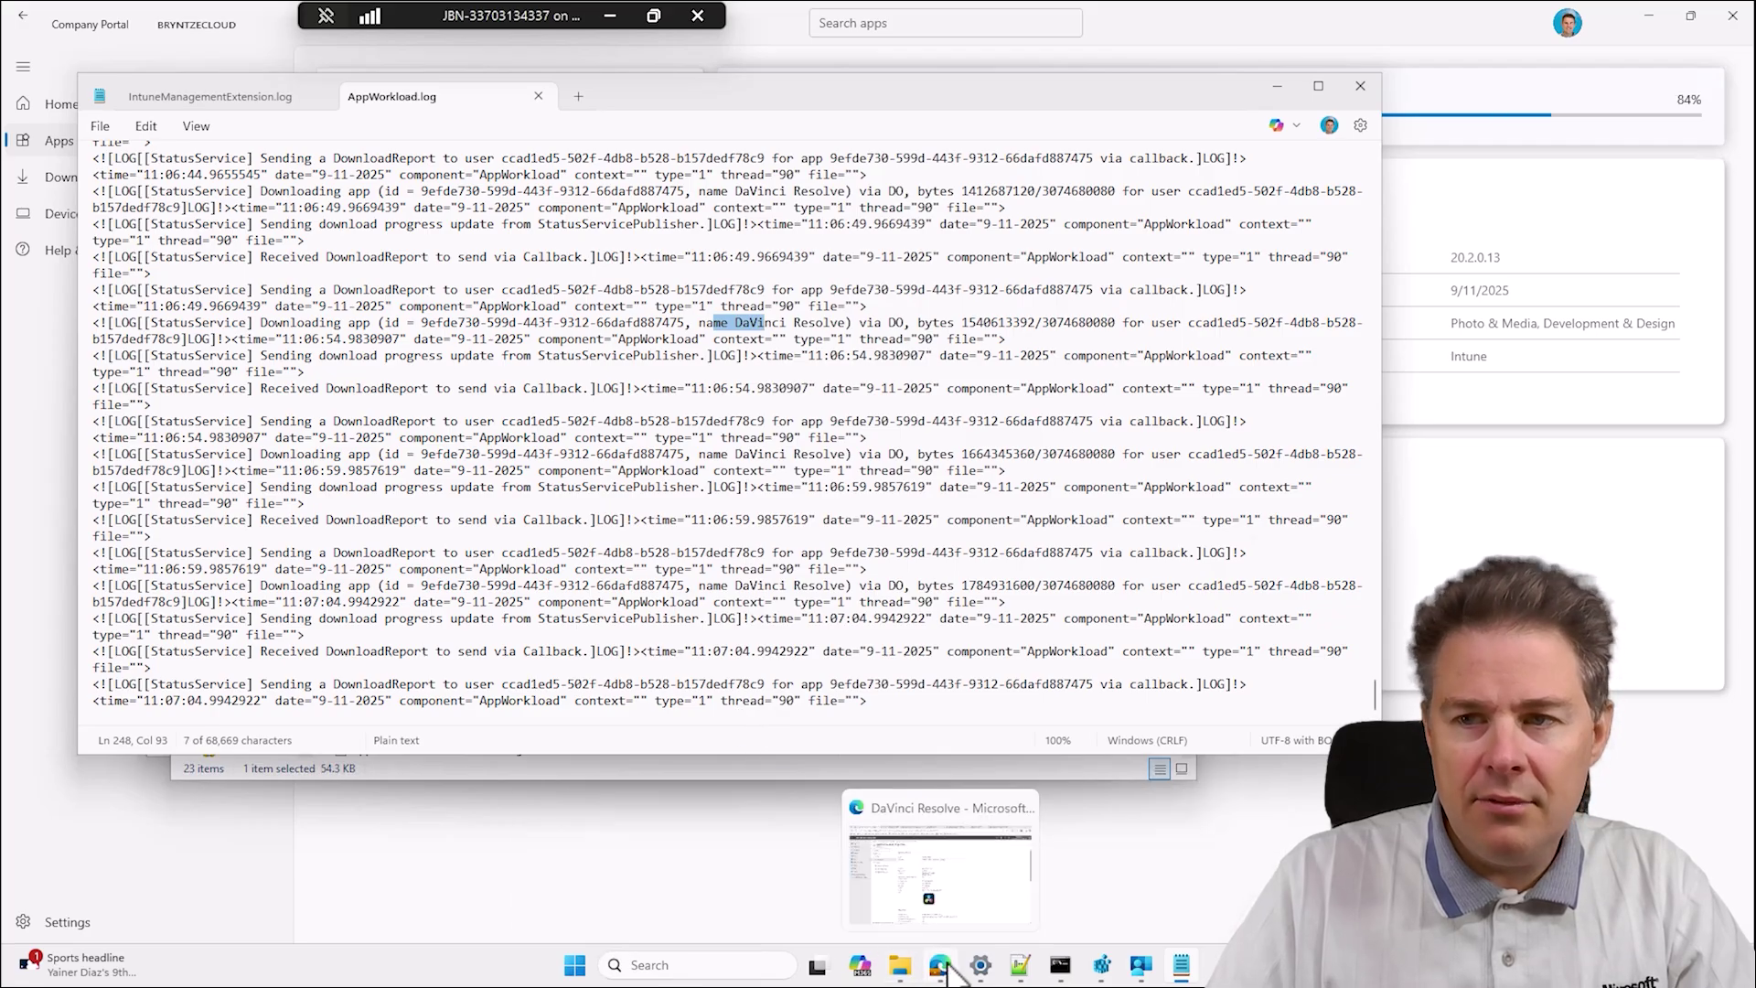
{"action": "left_click", "coordinate": [1277, 86]}
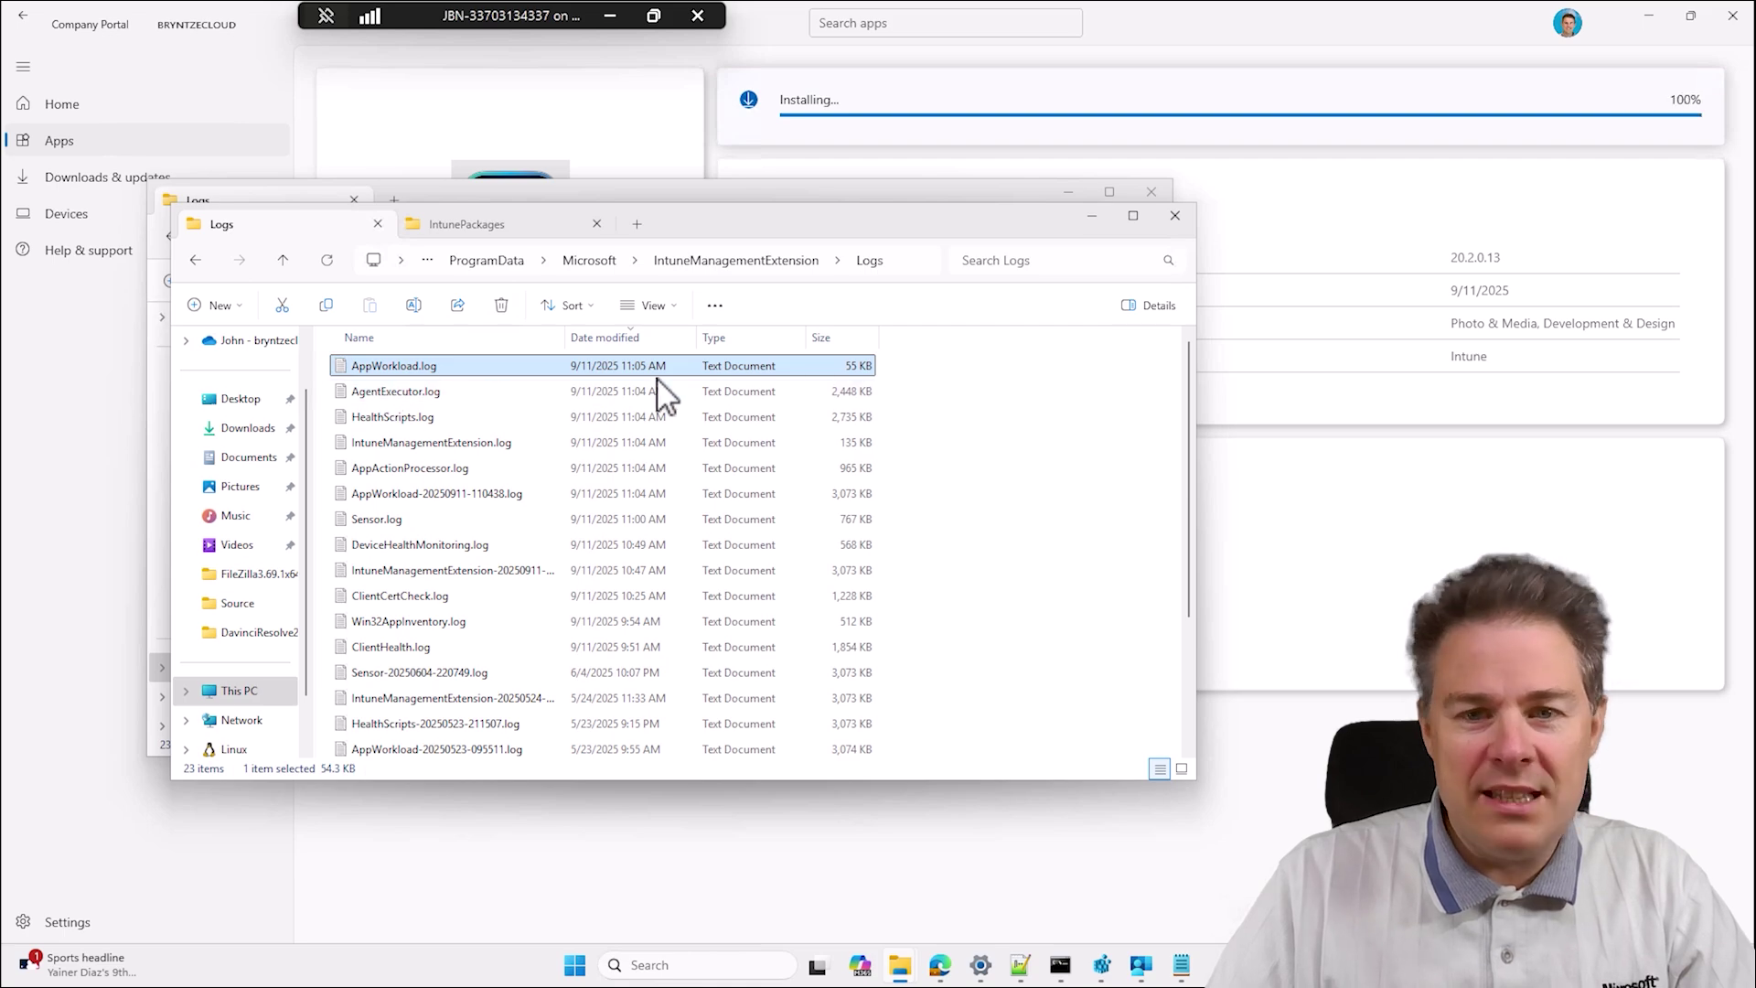
{"action": "left_click", "coordinate": [1181, 969]}
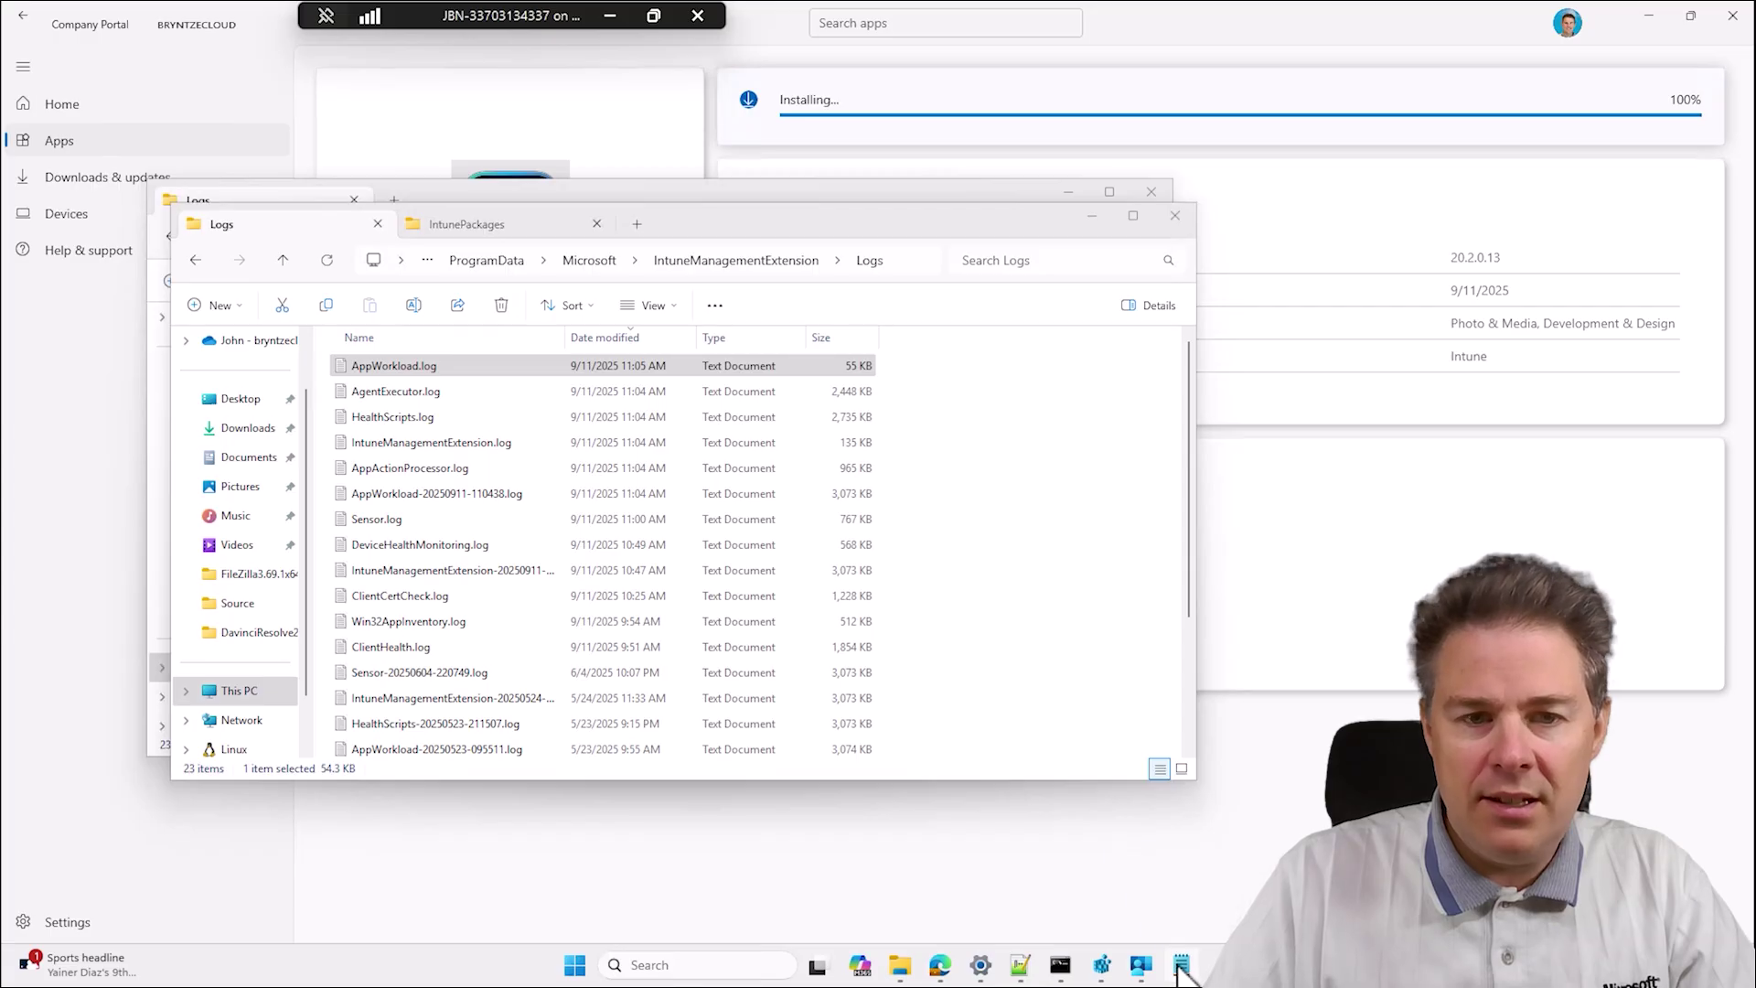
{"action": "left_click", "coordinate": [446, 367]}
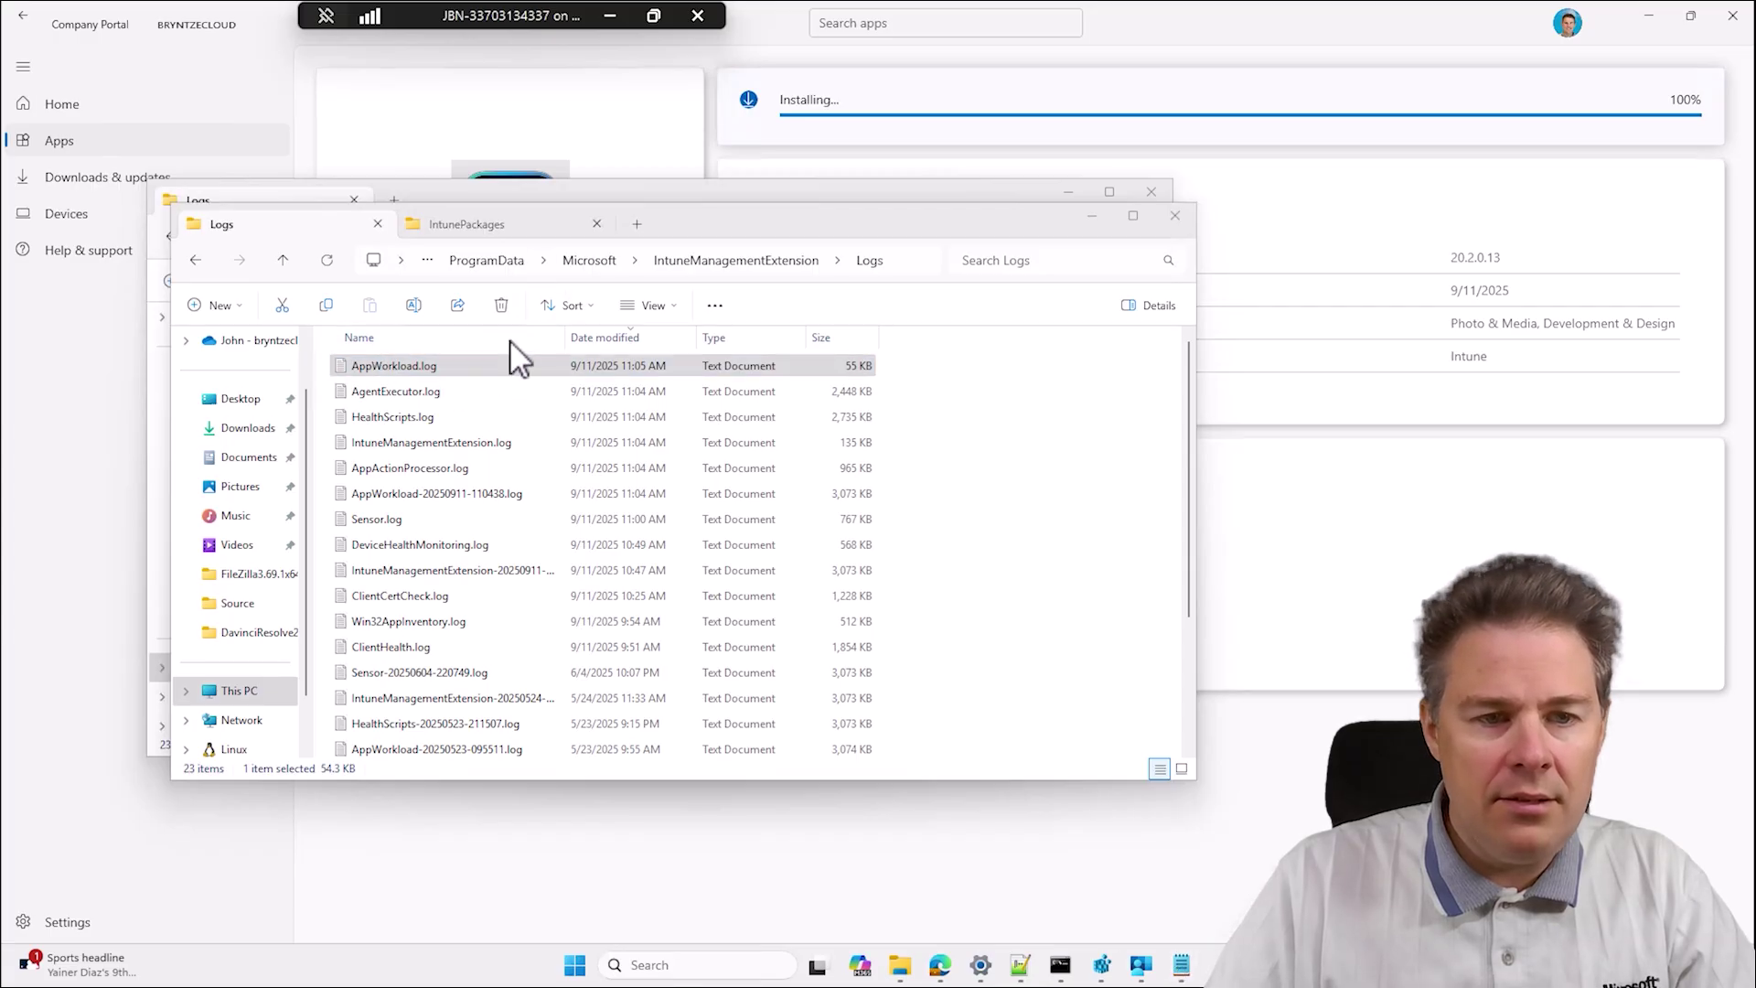
{"action": "double_click", "coordinate": [459, 370]}
{"action": "scroll", "coordinate": [667, 498], "scroll_direction": "down", "scroll_amount": 10}
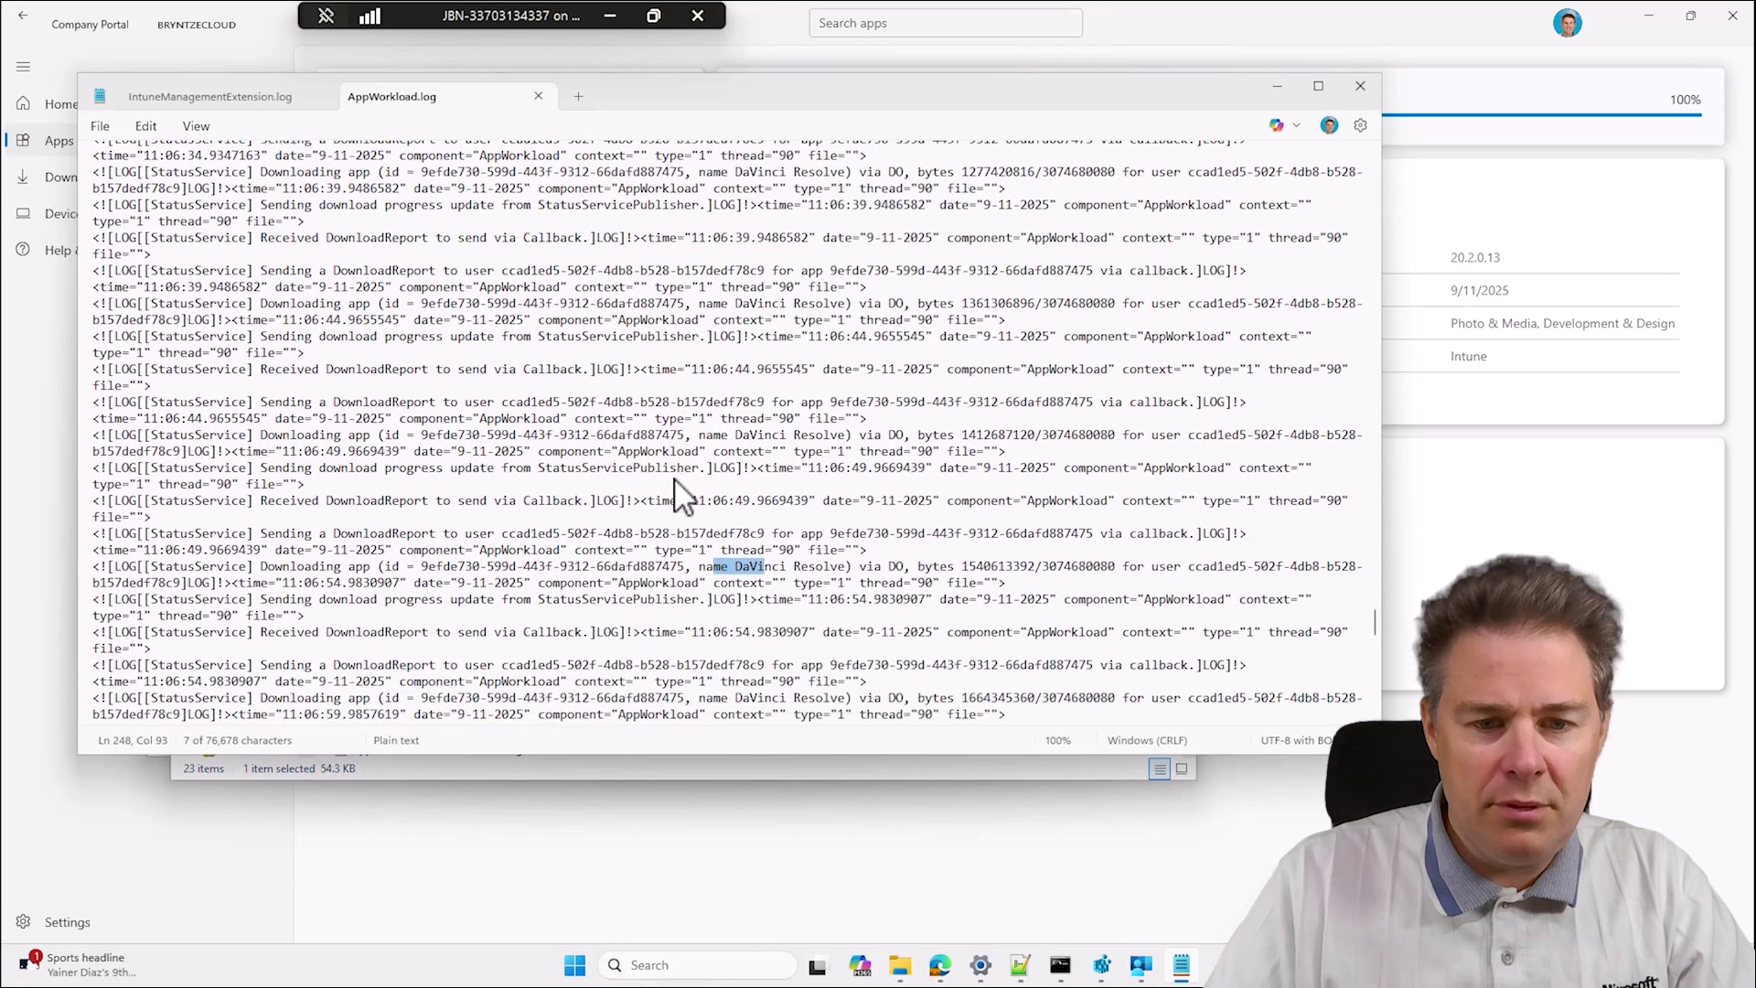
{"action": "left_click_drag", "start_coordinate": [1375, 640], "coordinate": [1373, 708]}
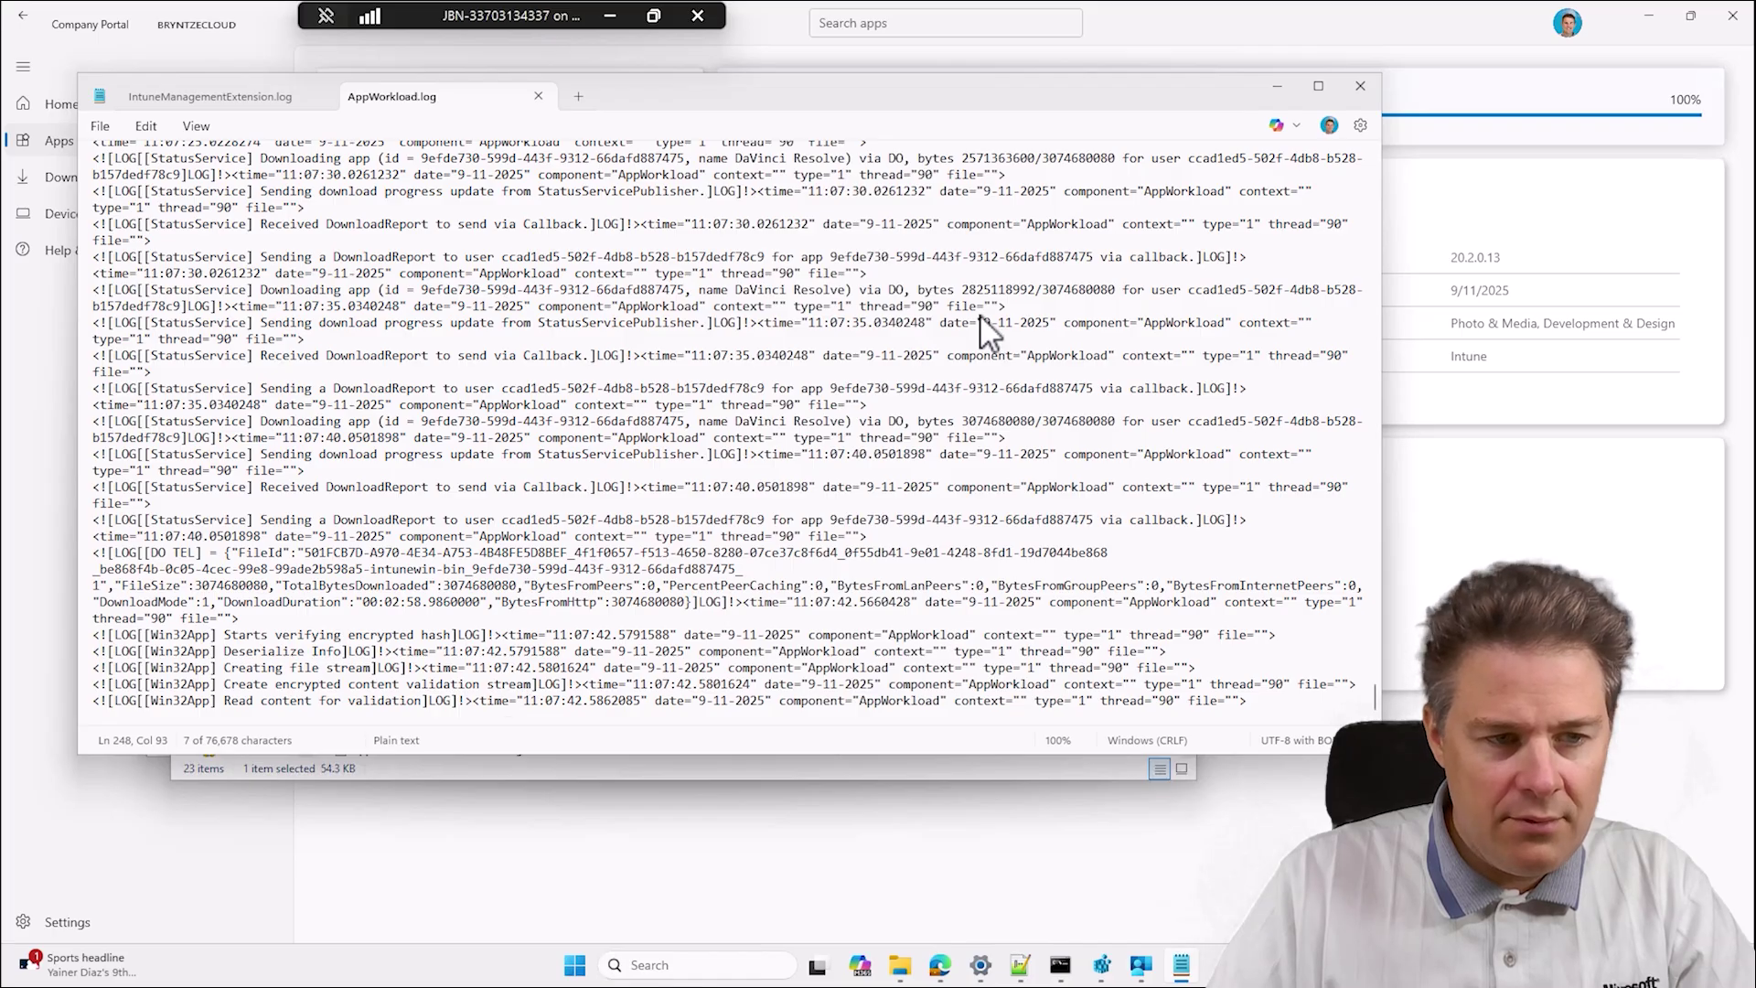
{"action": "left_click", "coordinate": [1360, 85]}
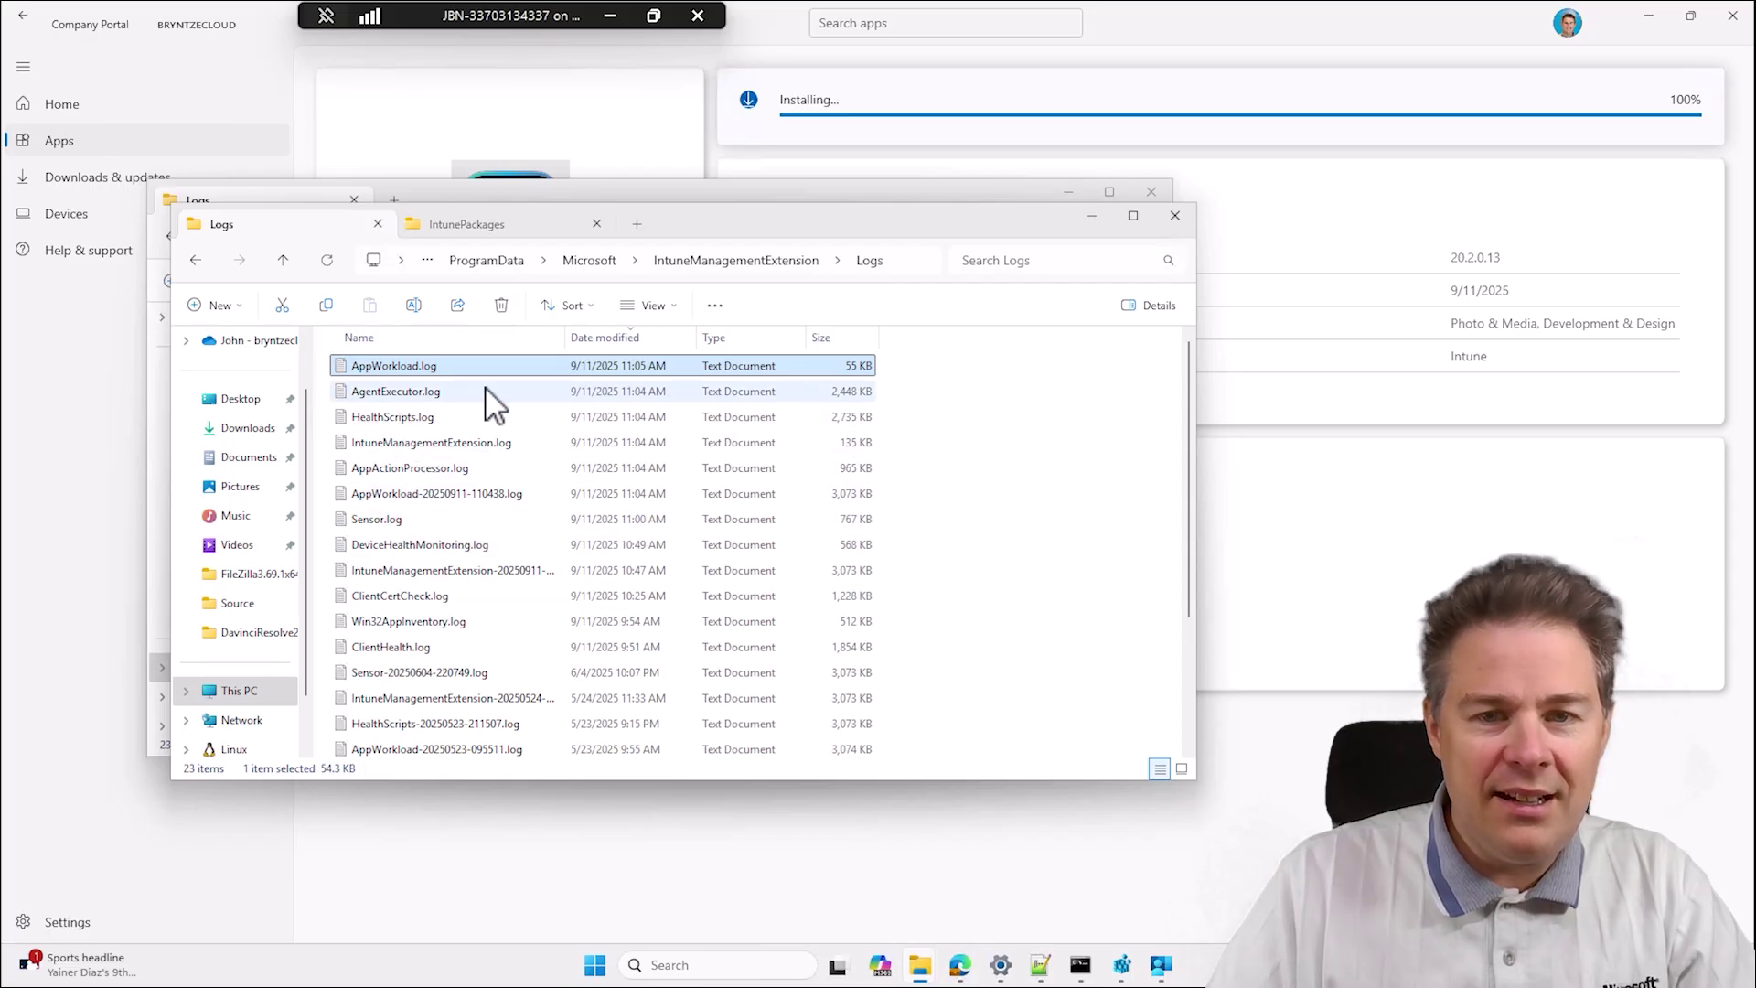
Close the IntunePackages window and minimize the Logs window to uncover Company Portal.
{"action": "left_click", "coordinate": [1091, 217]}
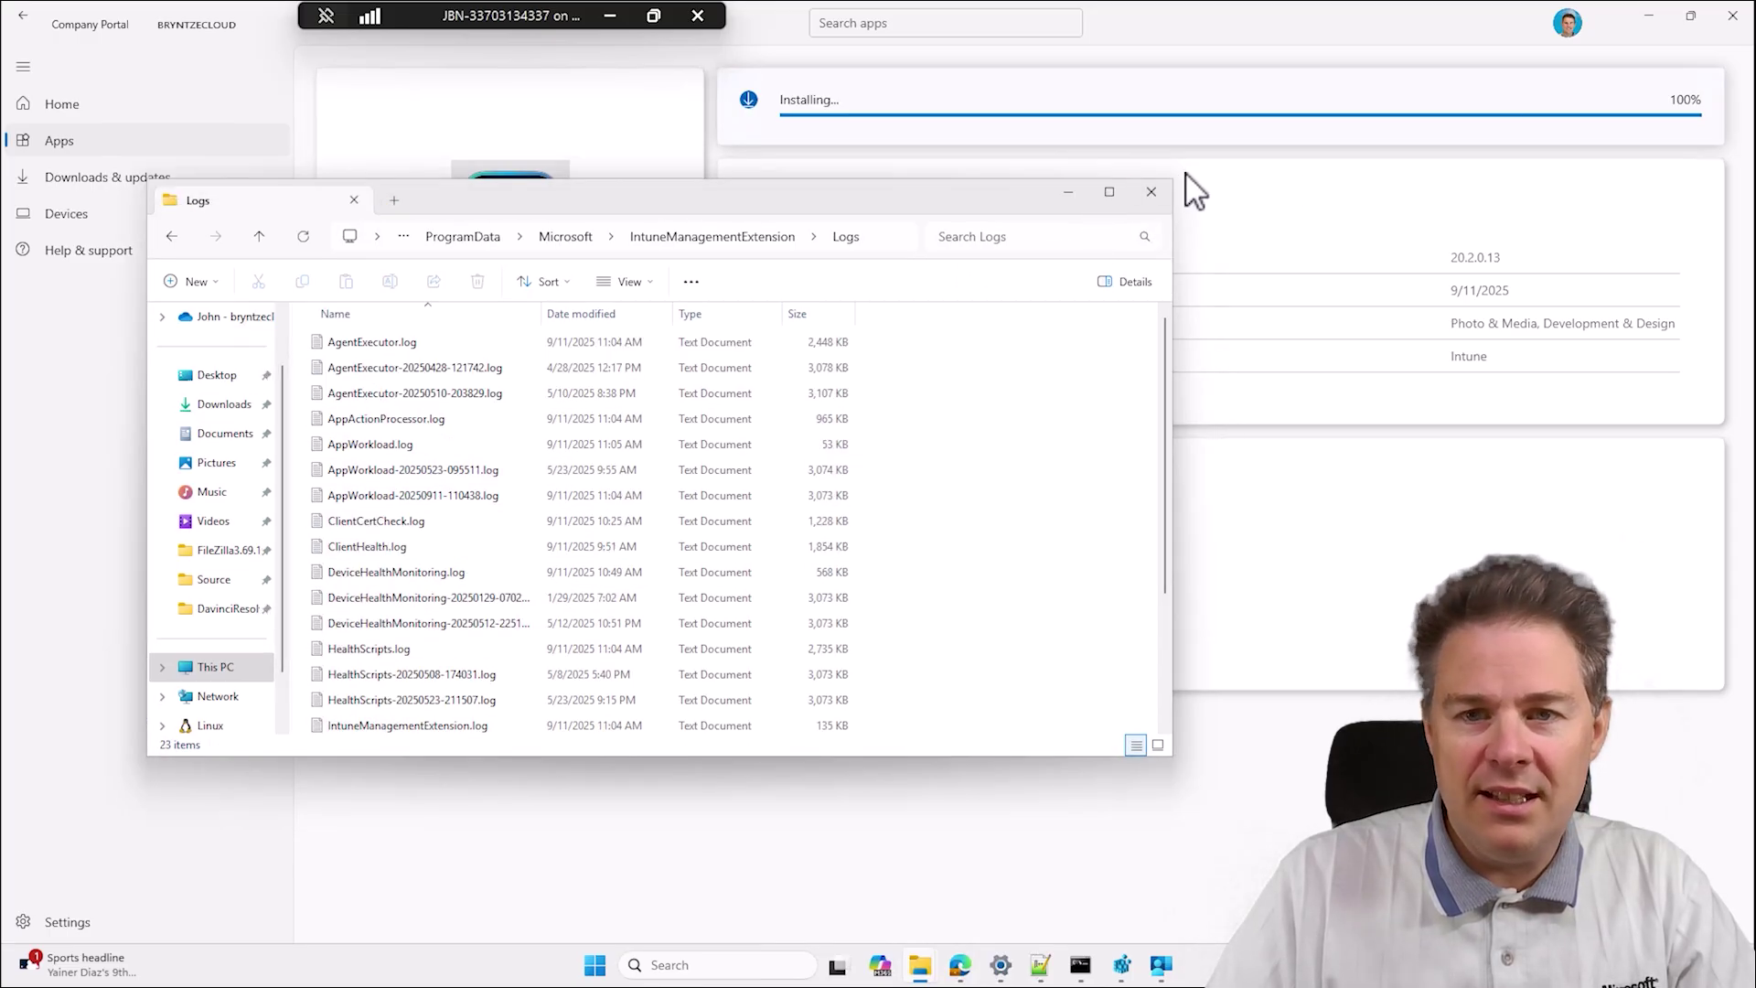
{"action": "left_click", "coordinate": [1066, 194]}
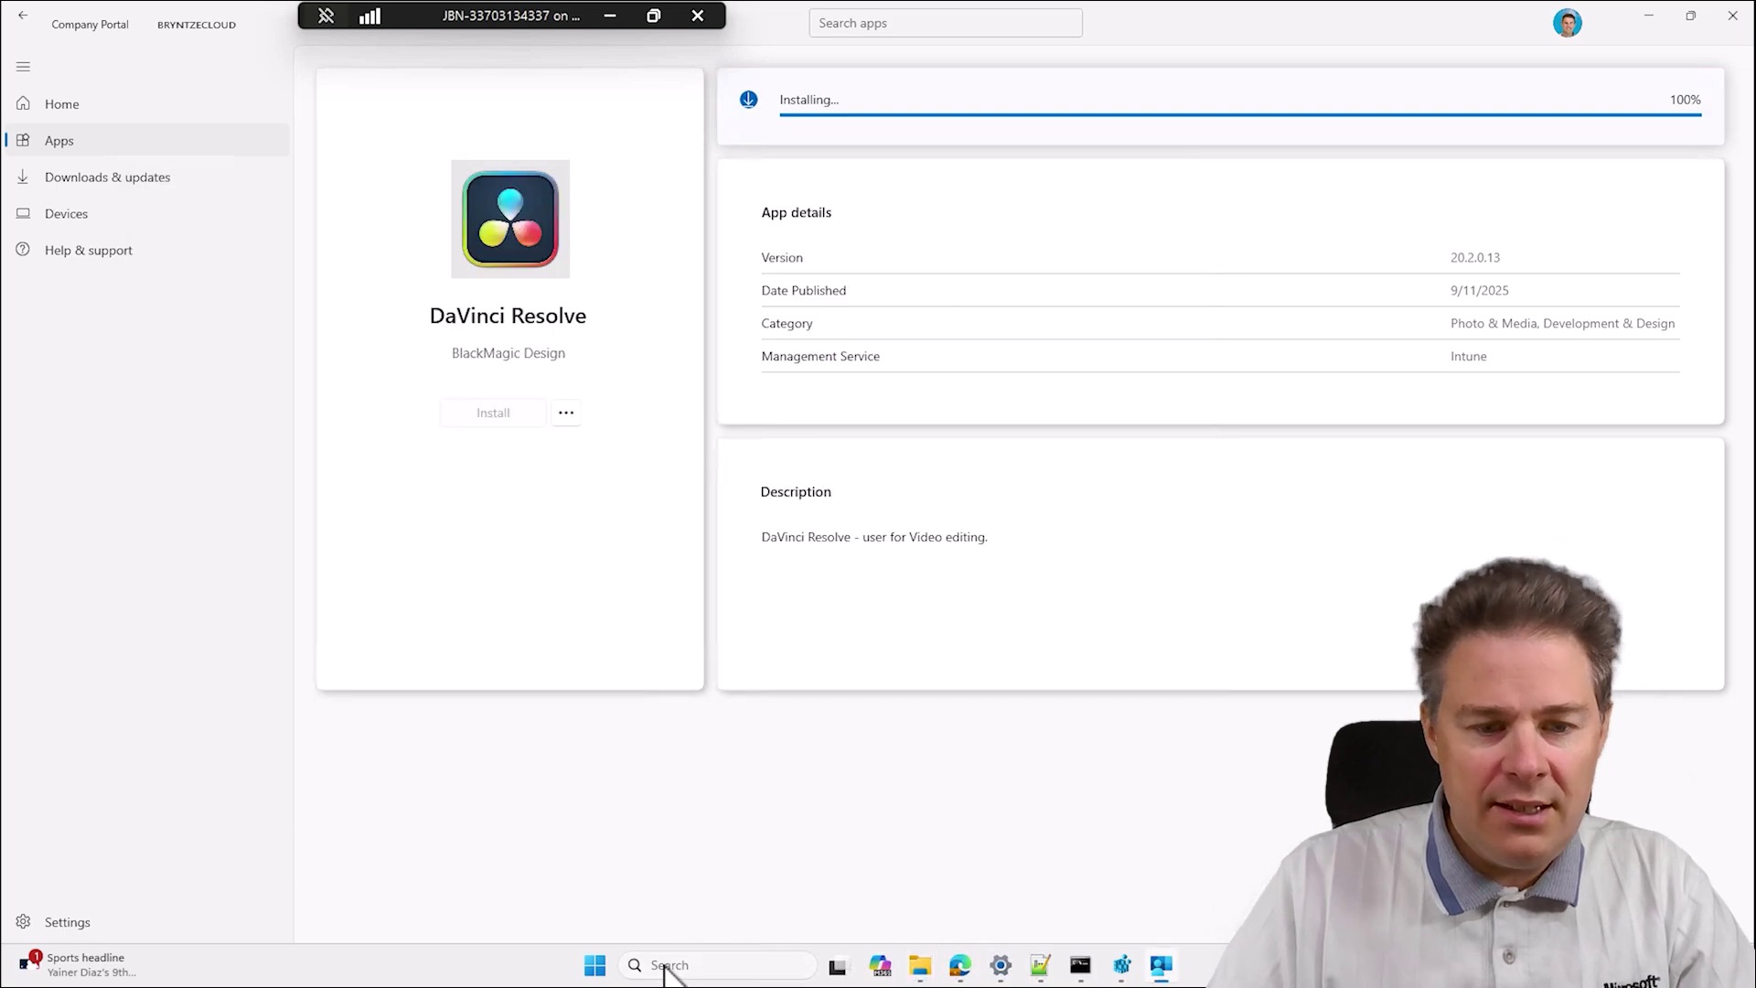
{"action": "left_click", "coordinate": [599, 971]}
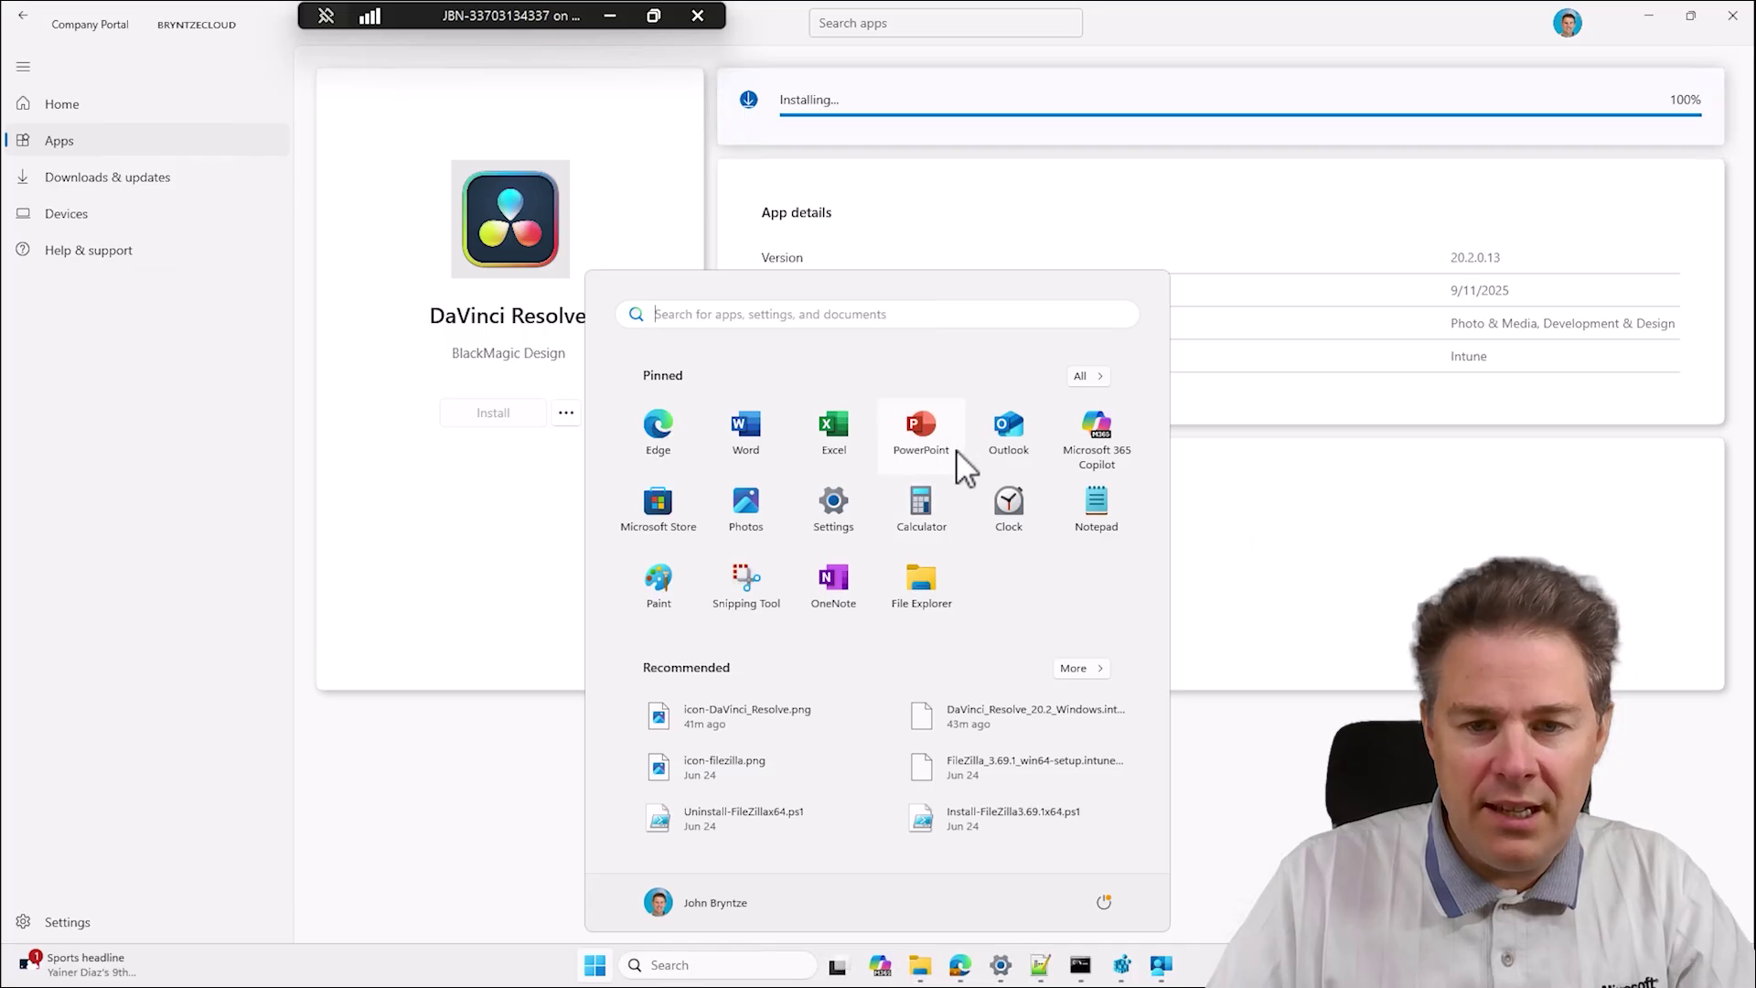
{"action": "left_click", "coordinate": [1166, 205]}
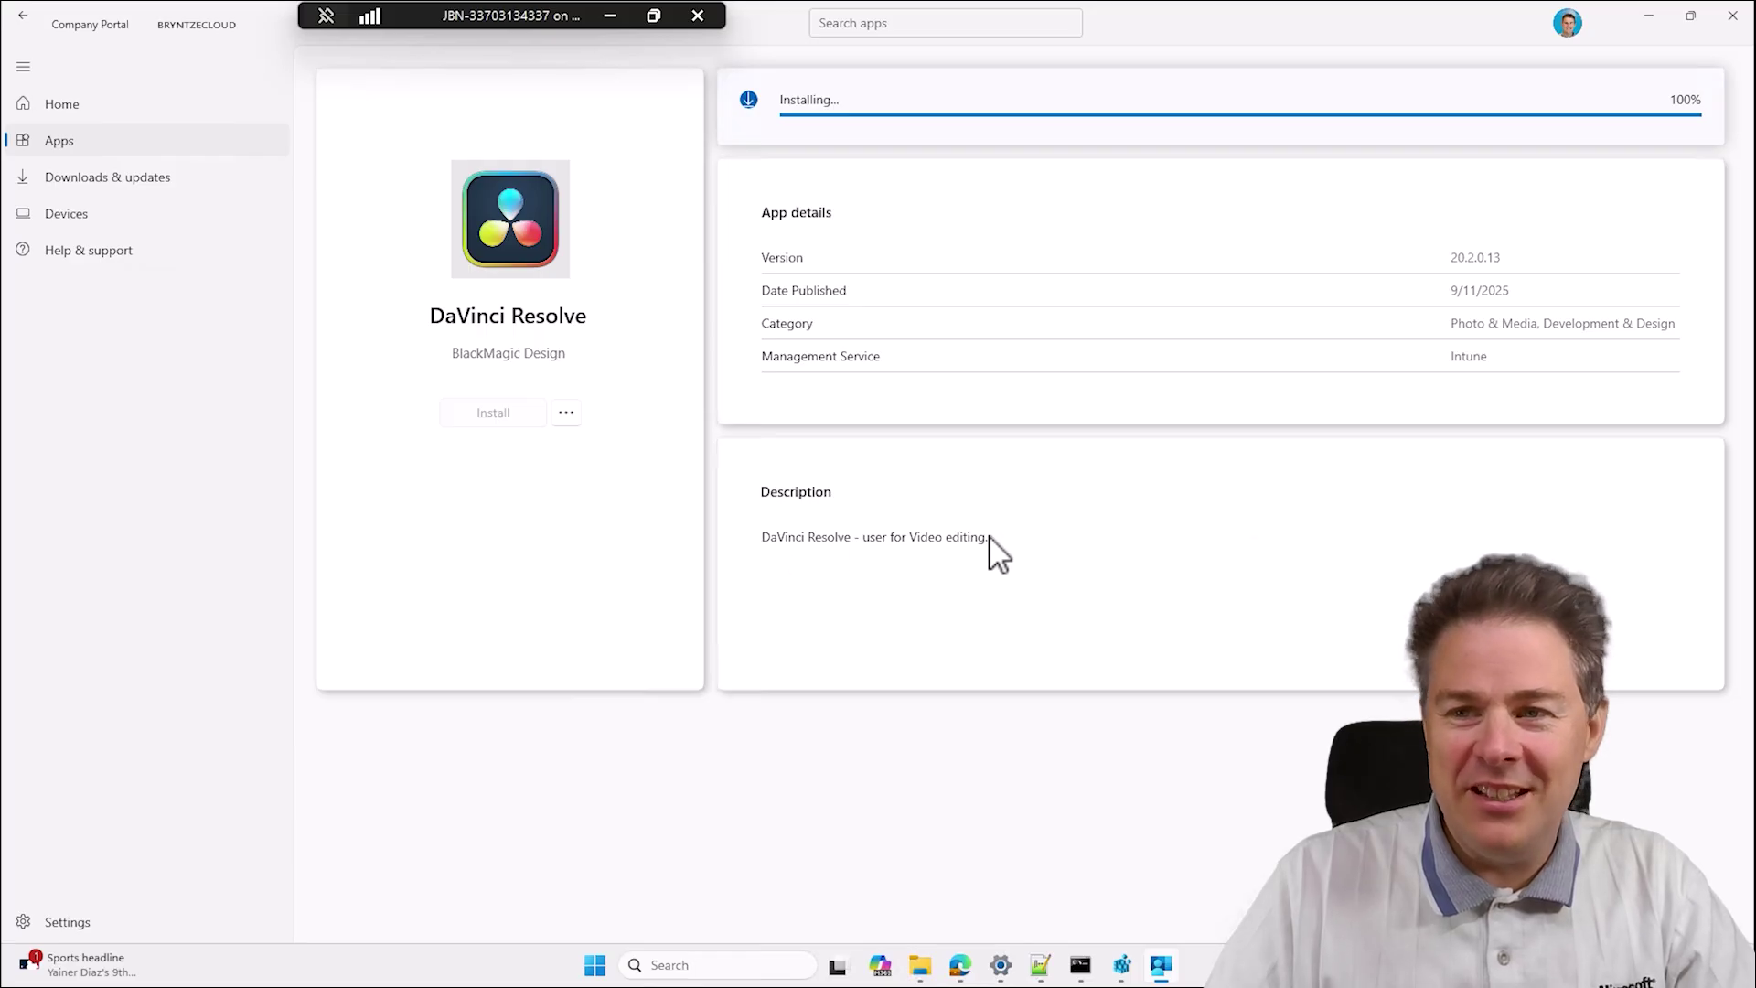
Read DaVinci Resolve's description in Company Portal, then restore the Logs folder window.
{"action": "left_click_drag", "start_coordinate": [990, 540], "coordinate": [813, 541]}
{"action": "left_click", "coordinate": [1156, 519]}
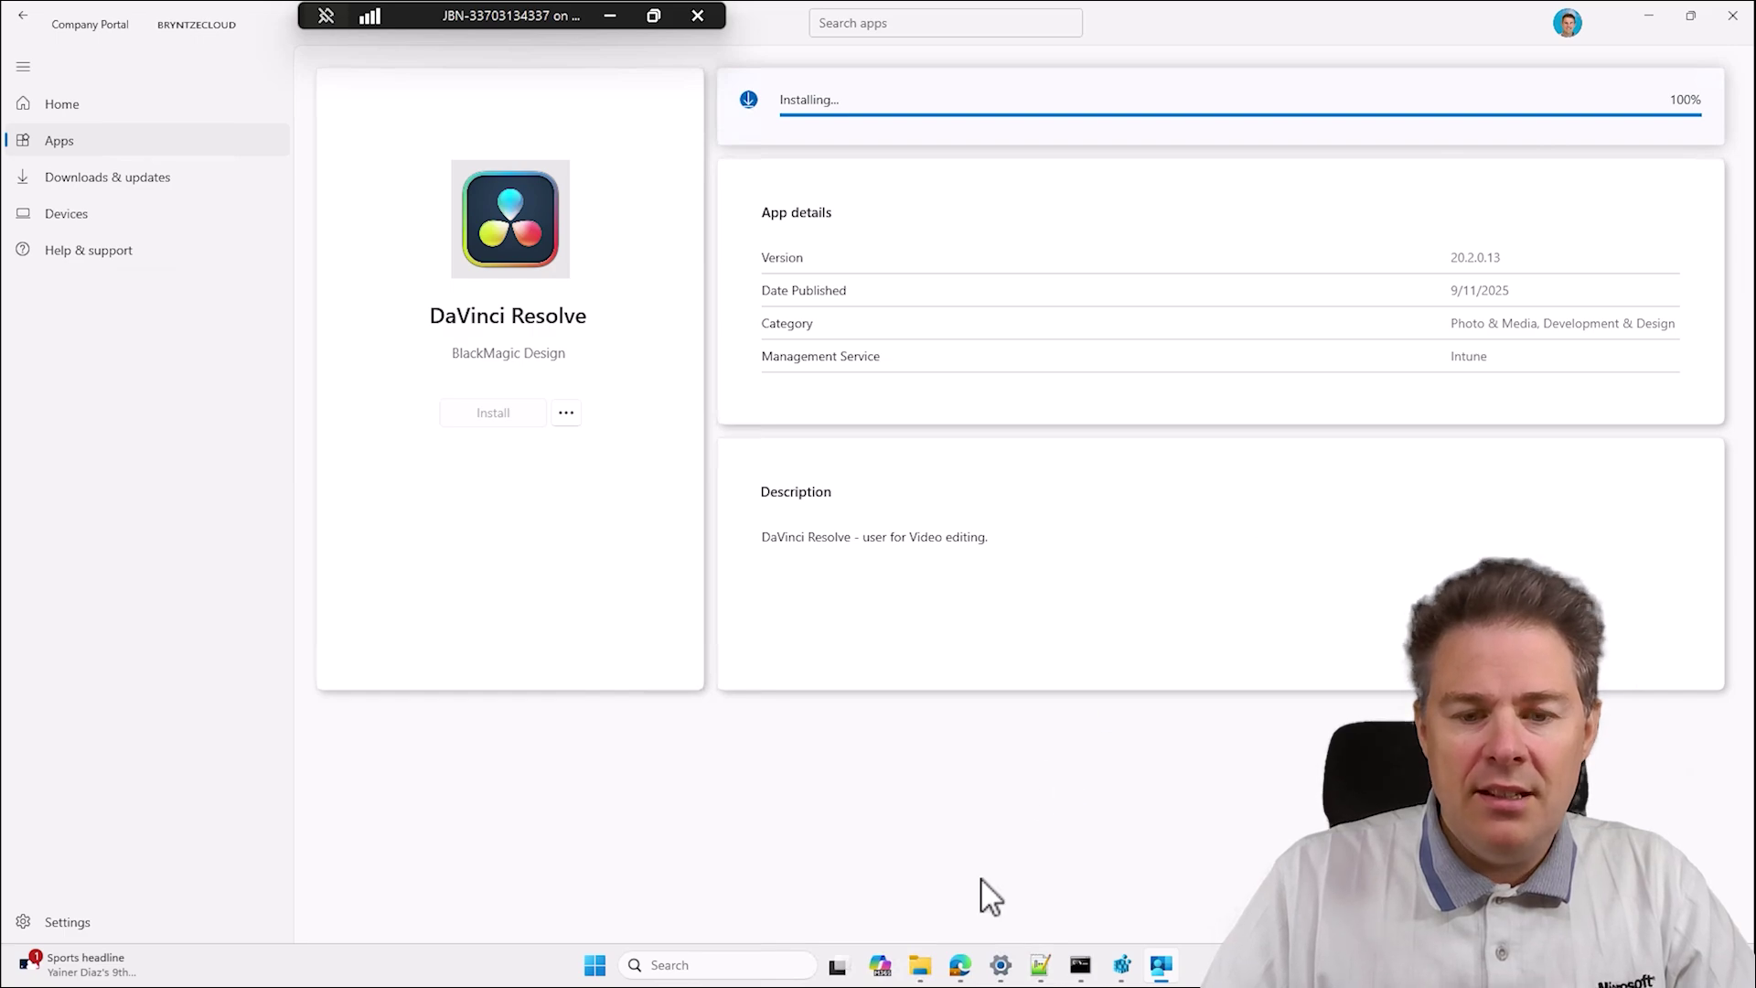
{"action": "mouse_move", "coordinate": [924, 979]}
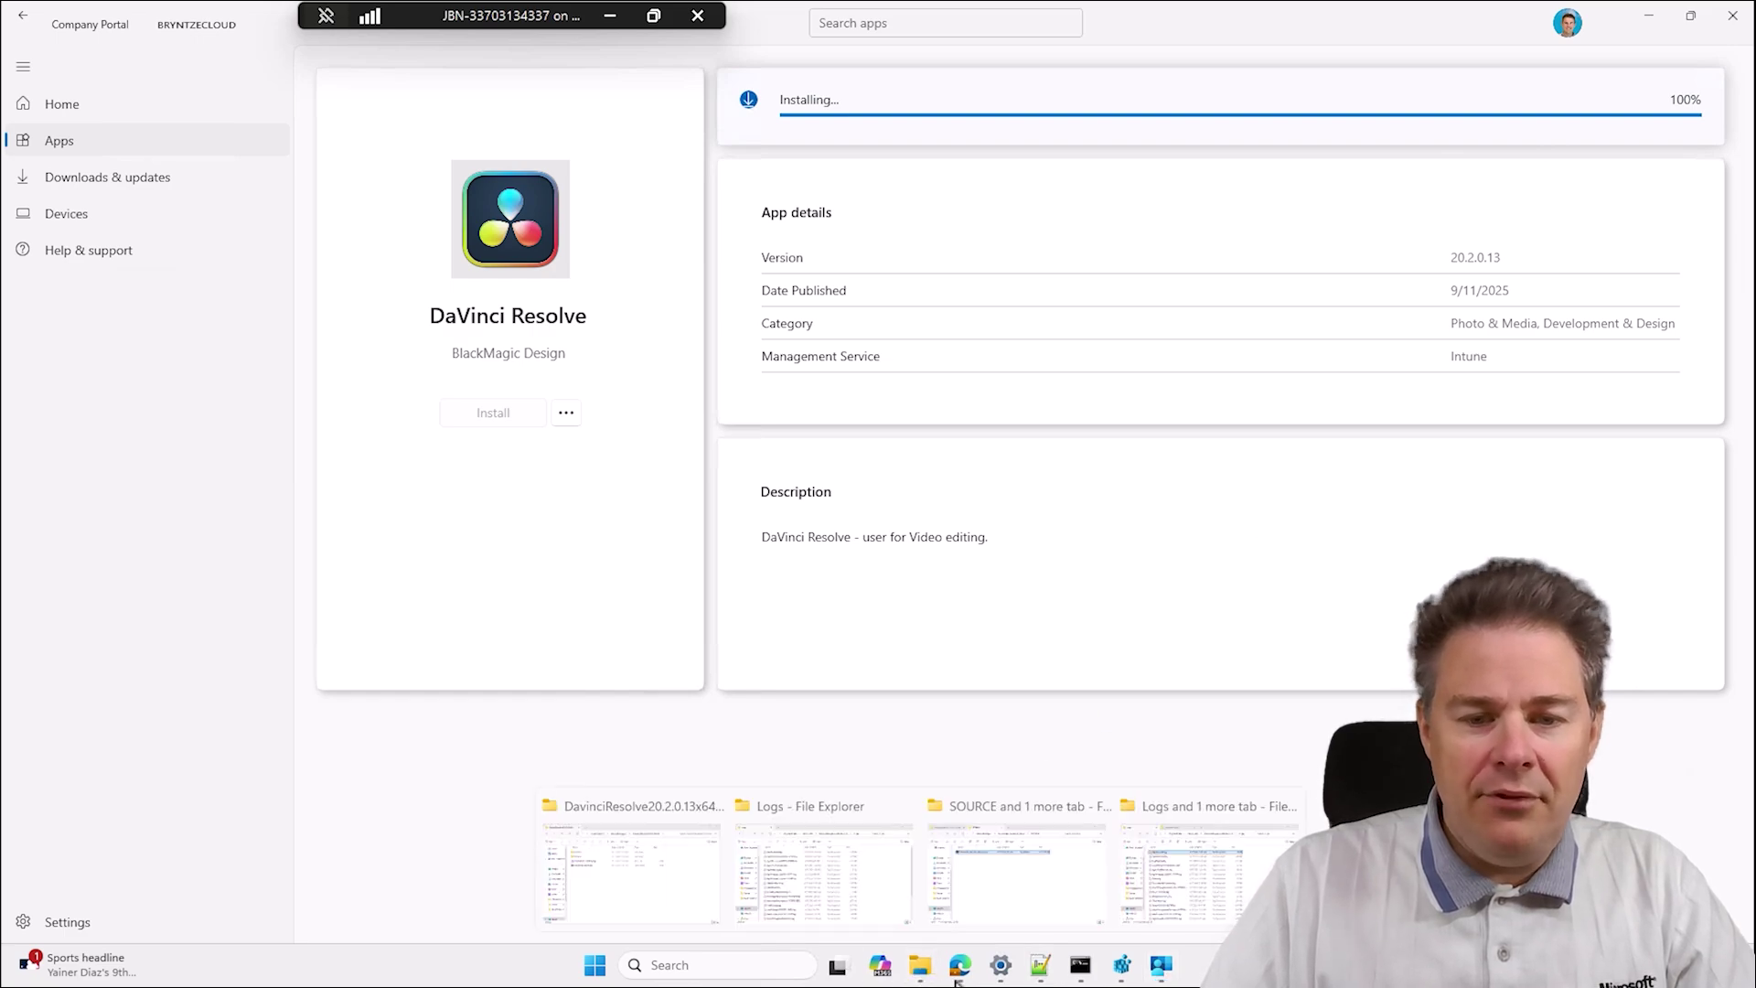
{"action": "left_click", "coordinate": [1168, 892]}
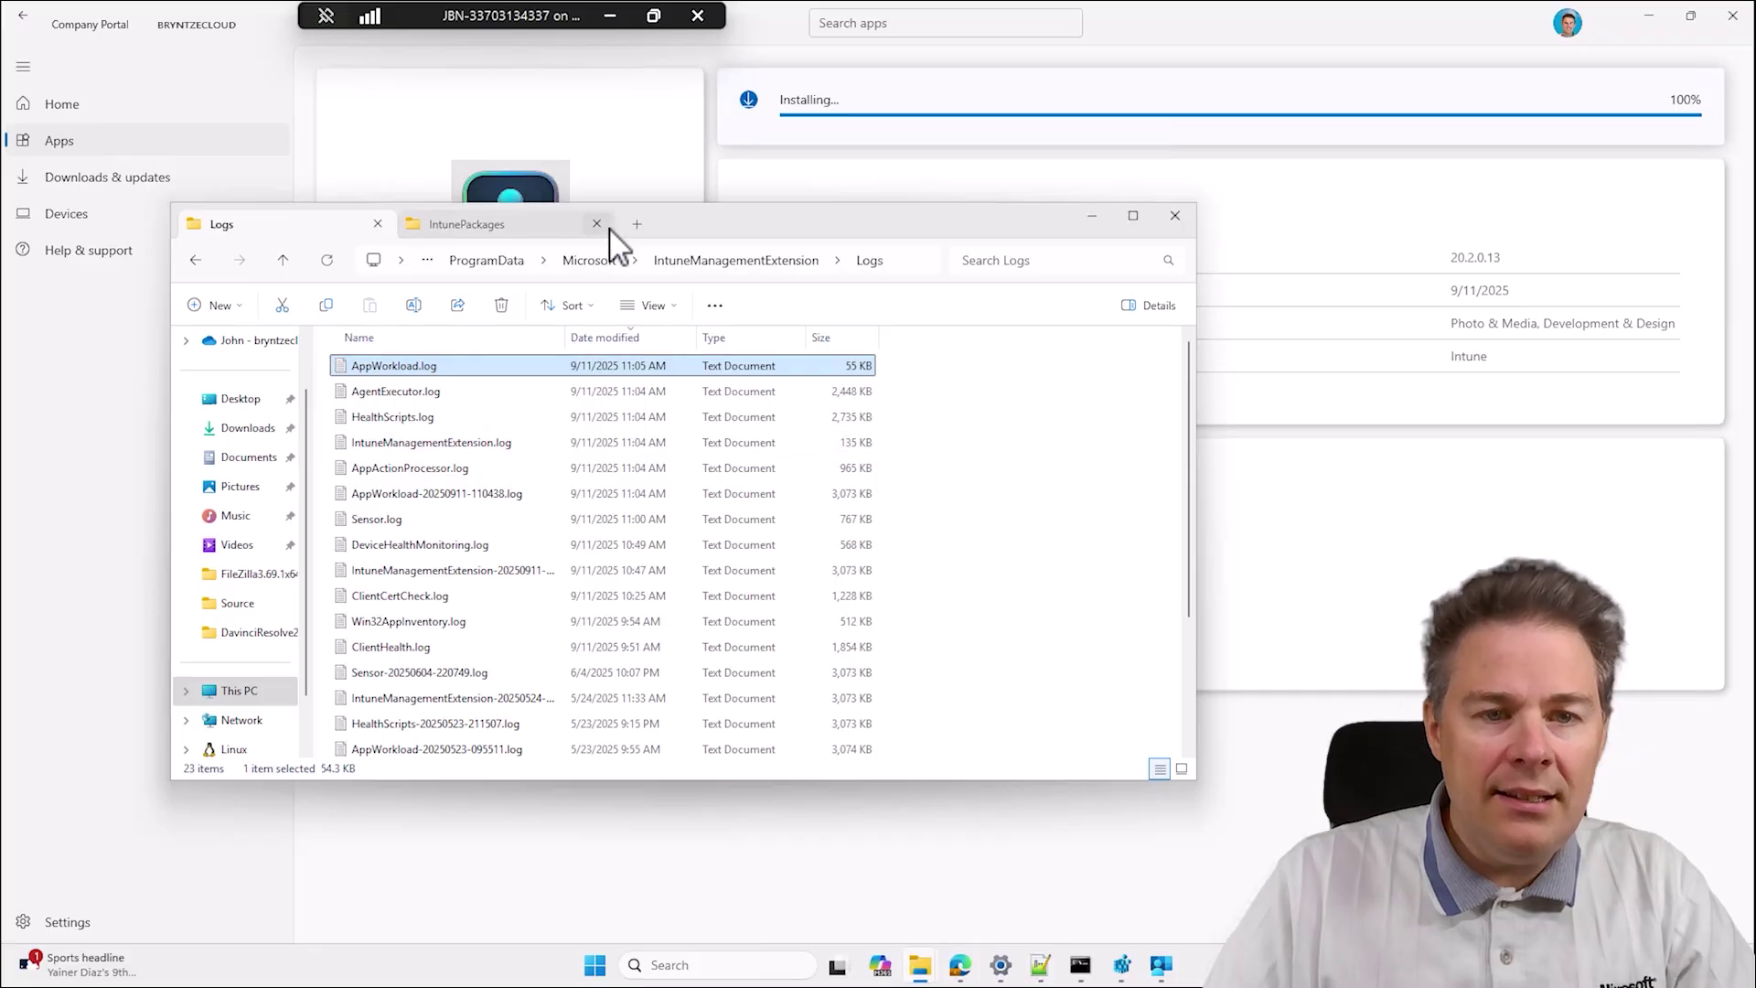
Open C:\Windows in a new tab, sorted newest modified first.
{"action": "left_click", "coordinate": [637, 224]}
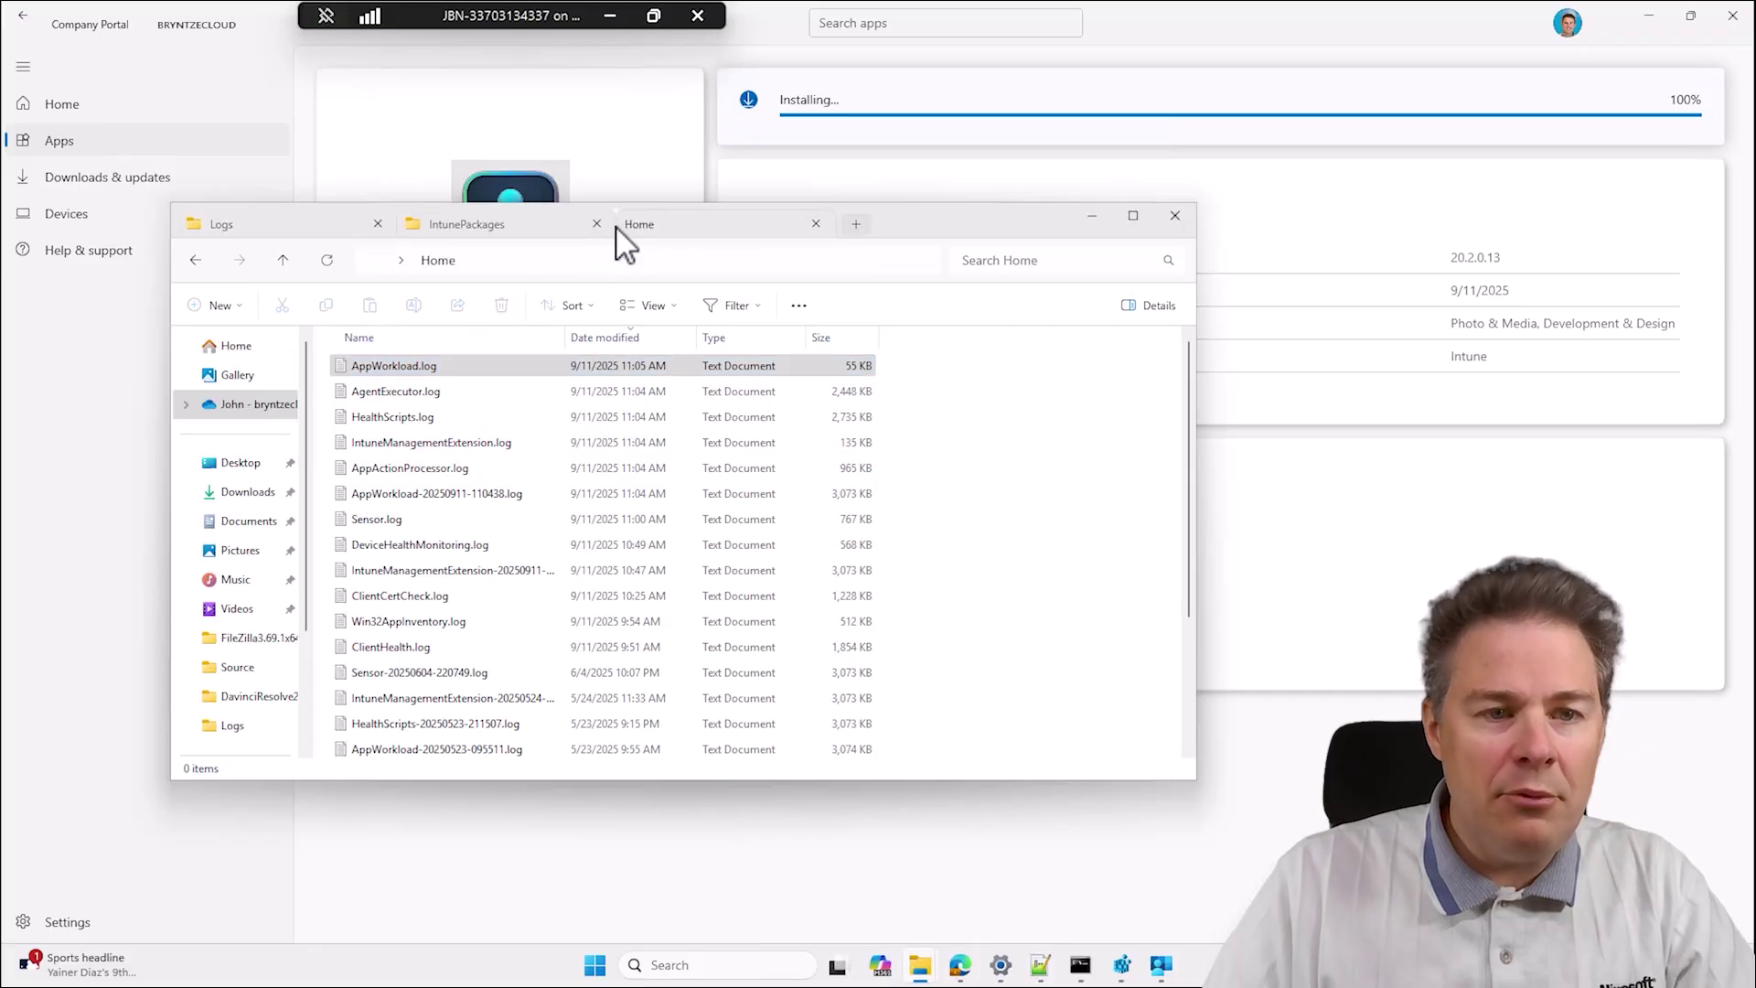
{"action": "left_click", "coordinate": [540, 261]}
{"action": "type", "text": "c:\\w"}
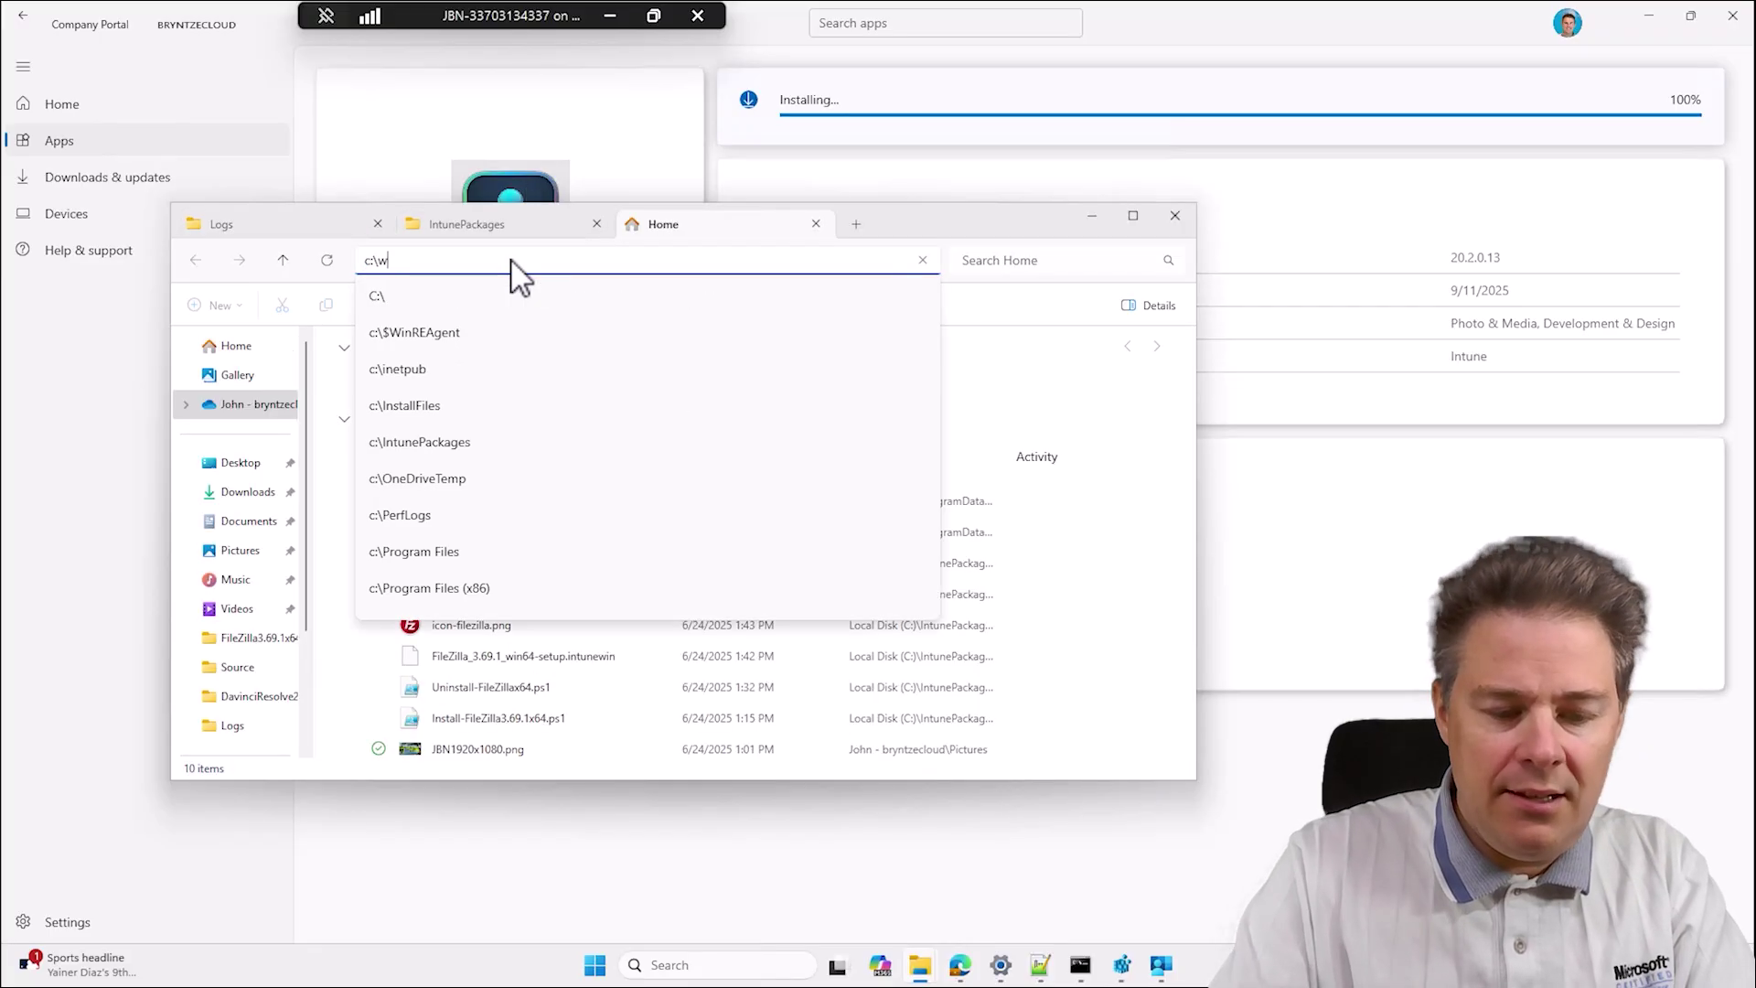
{"action": "type", "text": "indows"}
{"action": "key", "text": "Return"}
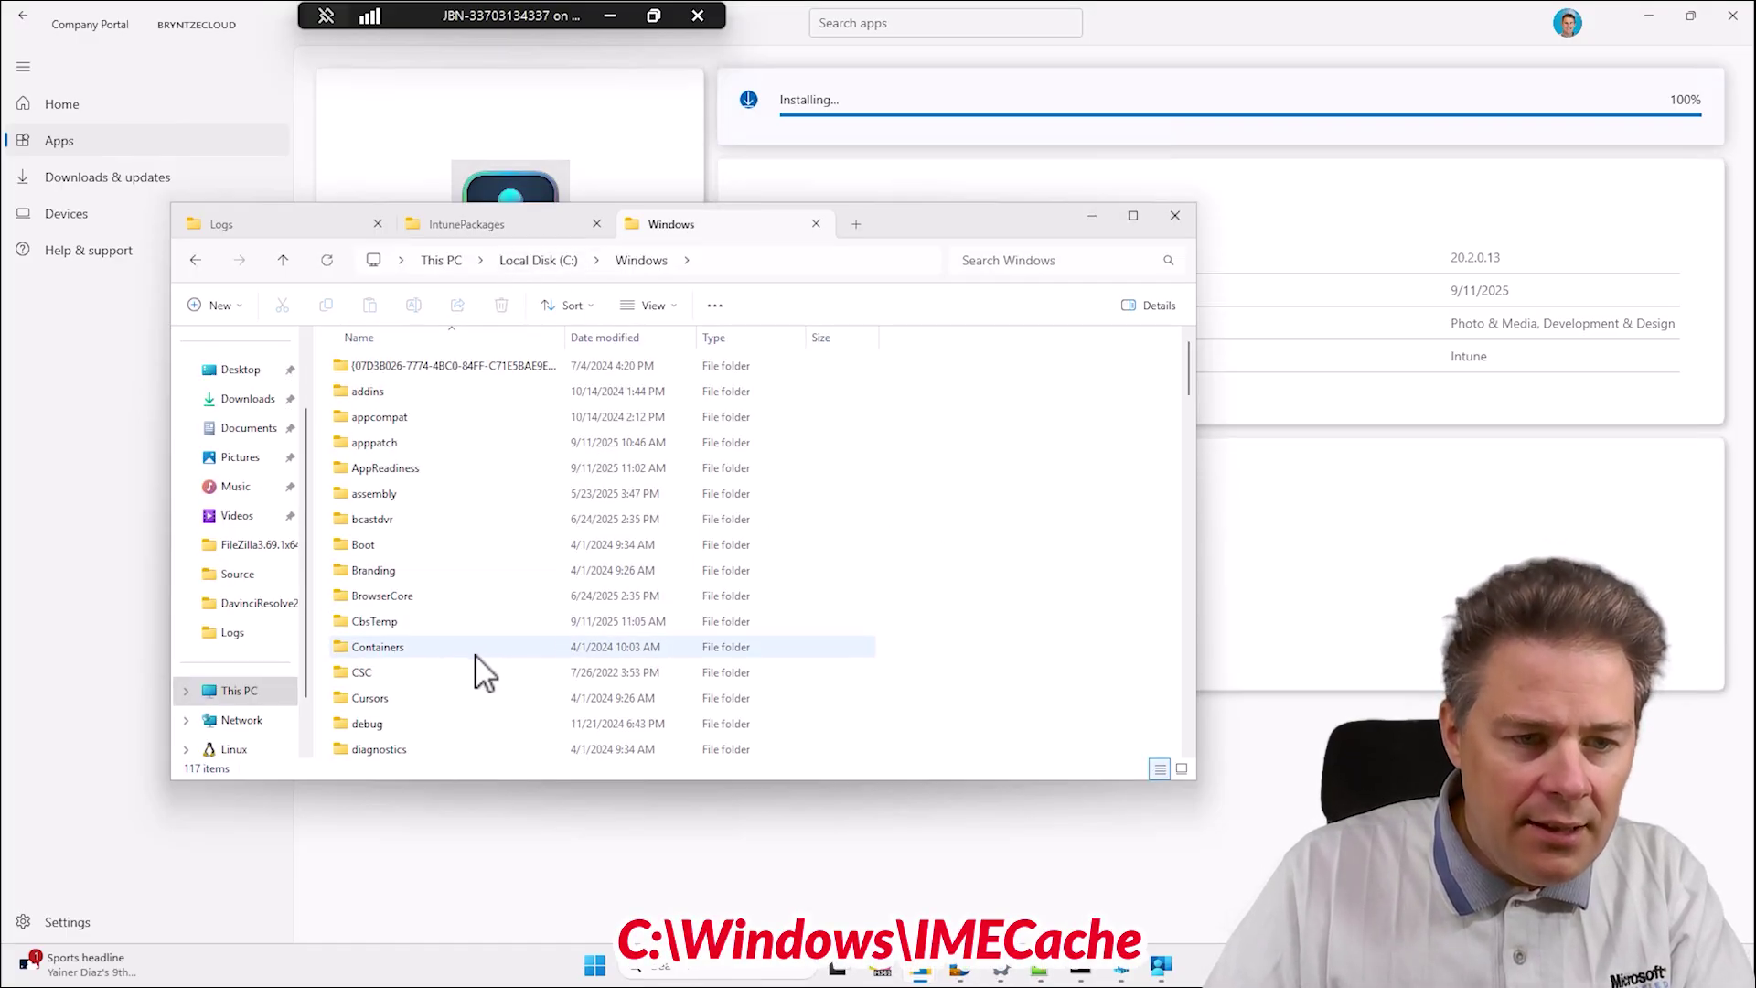
{"action": "scroll", "coordinate": [475, 657], "scroll_direction": "down", "scroll_amount": 1}
{"action": "scroll", "coordinate": [509, 619], "scroll_direction": "up", "scroll_amount": 1}
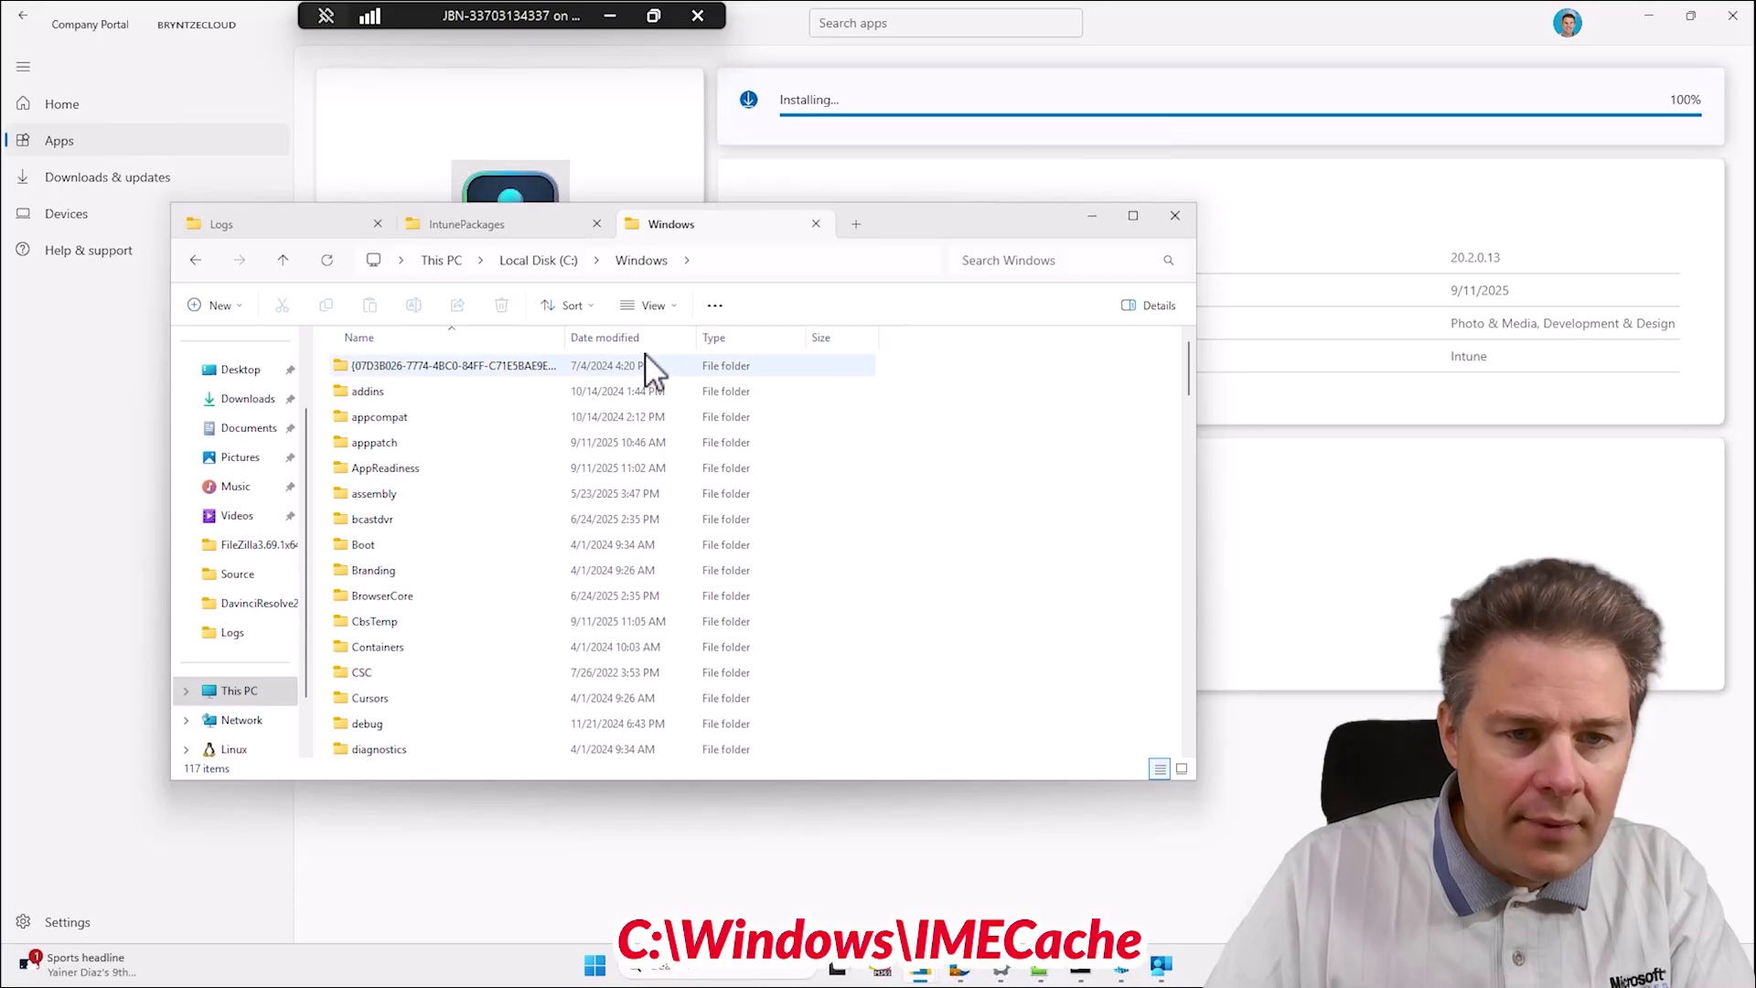
{"action": "left_click", "coordinate": [620, 343]}
{"action": "scroll", "coordinate": [485, 518], "scroll_direction": "down", "scroll_amount": 15}
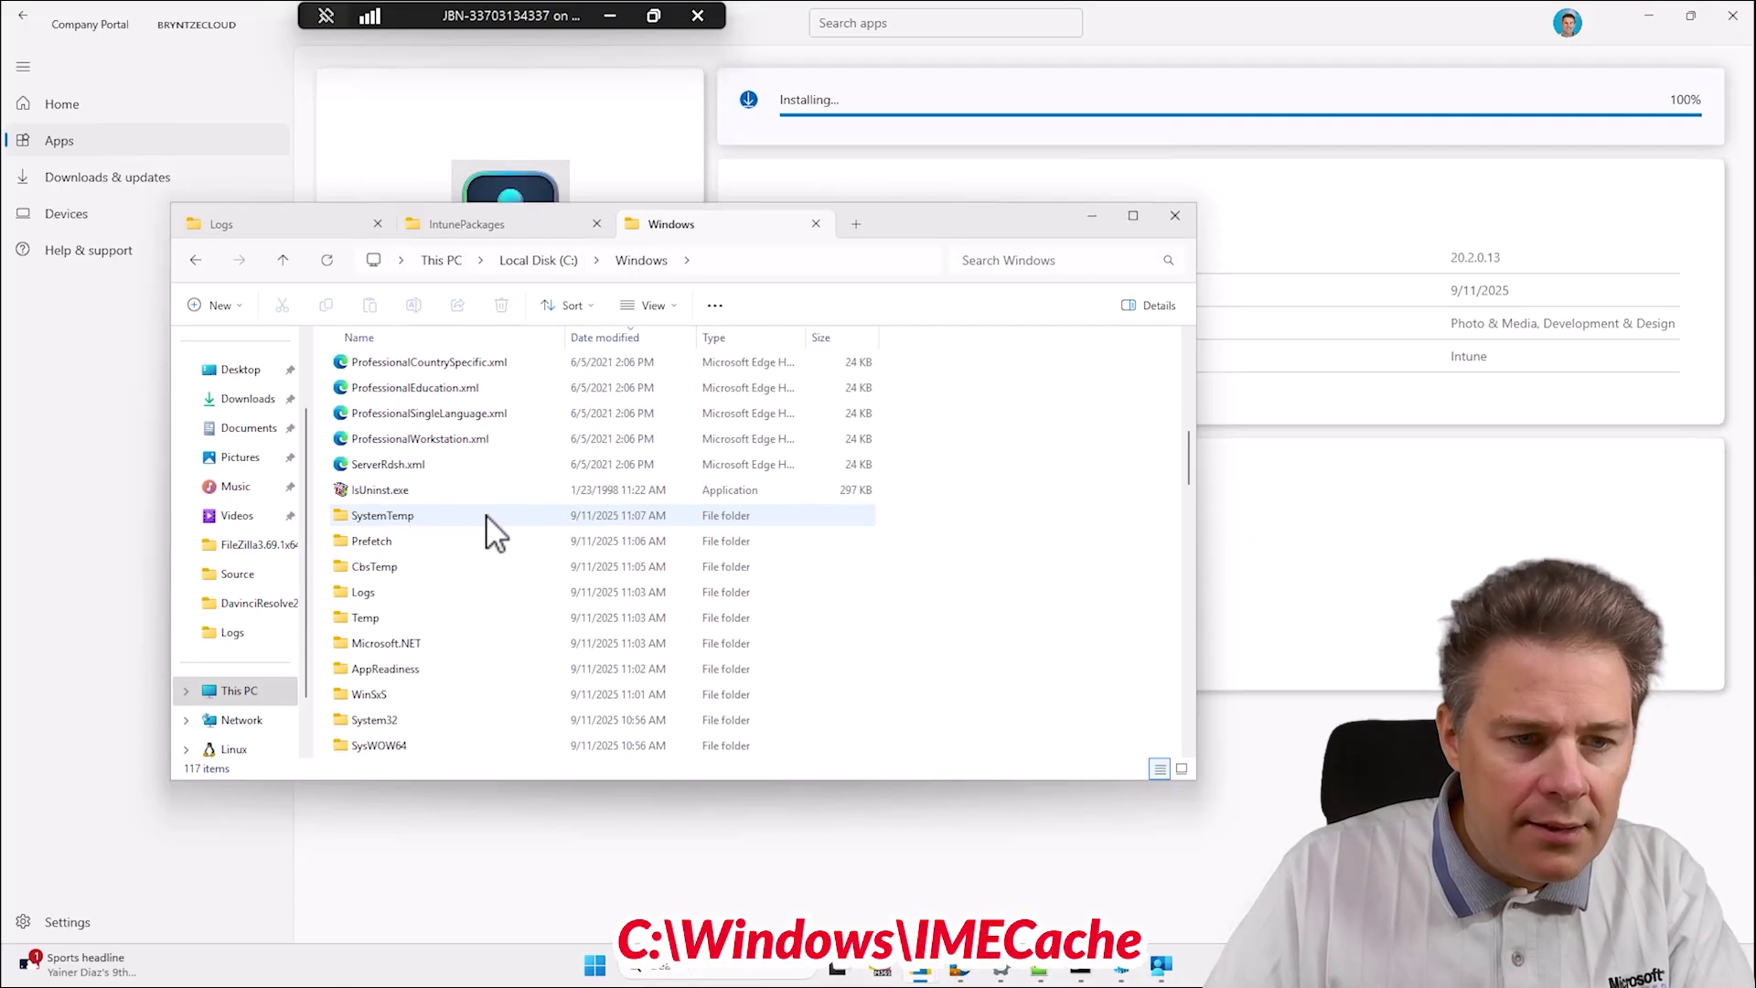
{"action": "scroll", "coordinate": [489, 531], "scroll_direction": "down", "scroll_amount": 2}
{"action": "scroll", "coordinate": [494, 532], "scroll_direction": "down", "scroll_amount": 4}
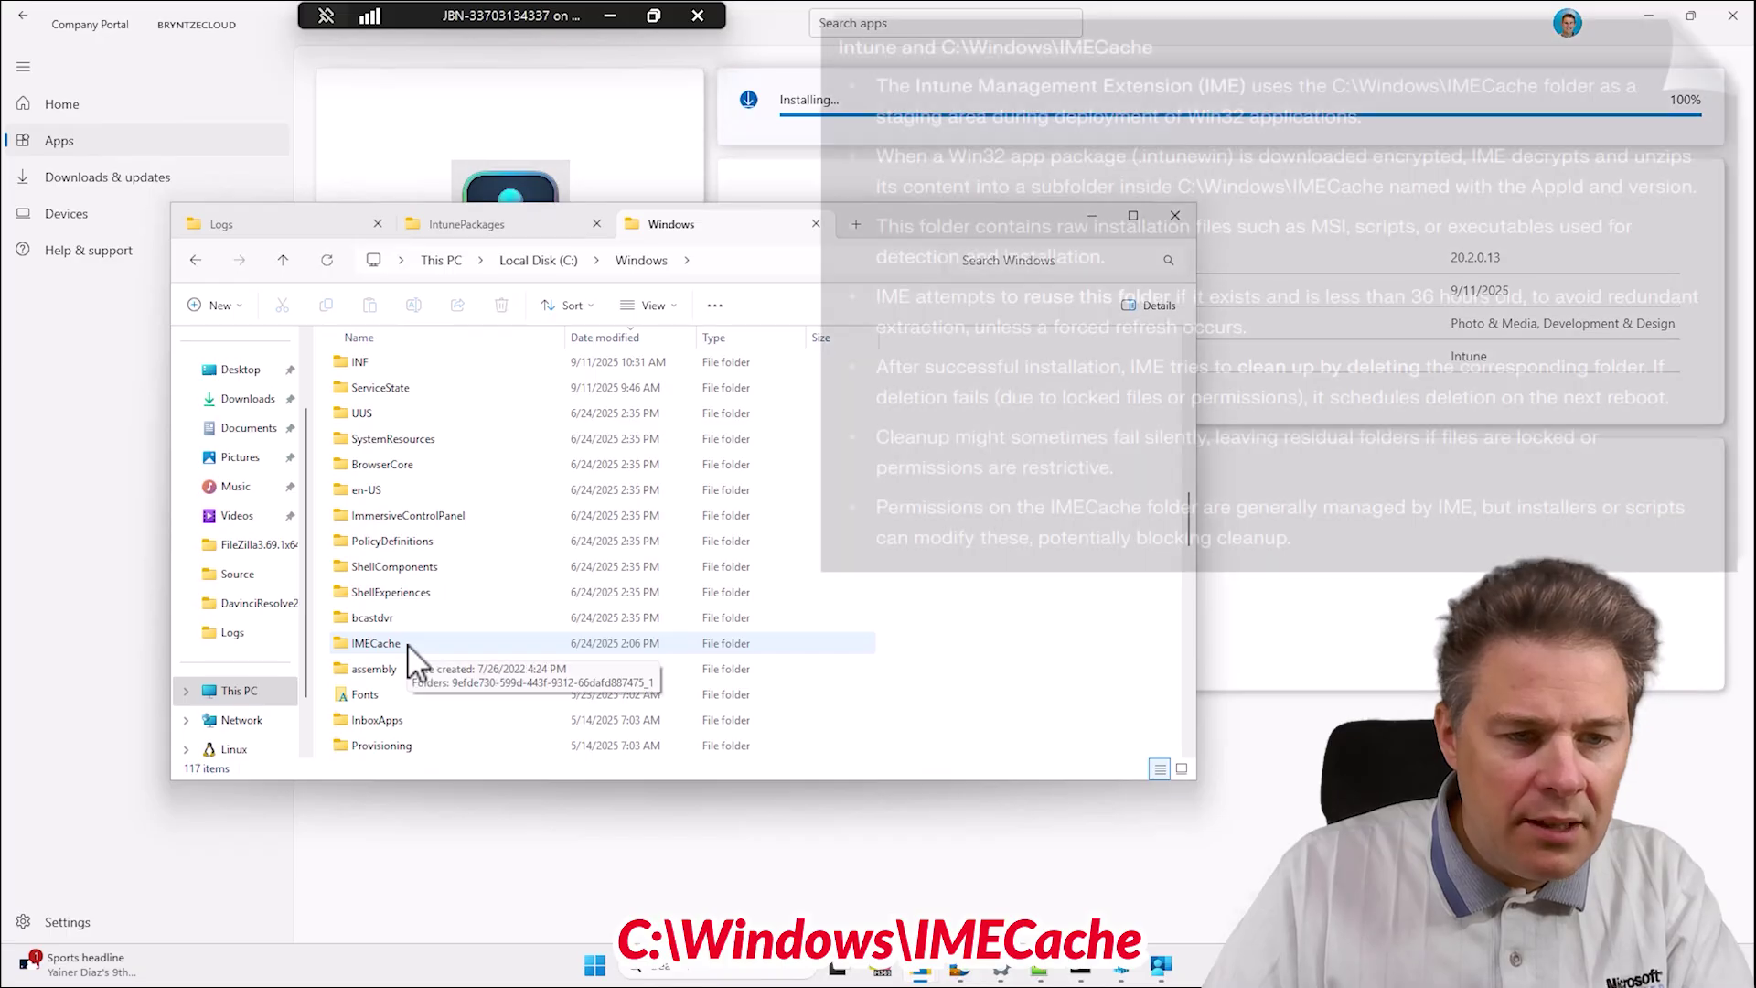
Try the app subfolder in IMECache, dismiss the permission warning, and close the extra tabs.
{"action": "double_click", "coordinate": [409, 646]}
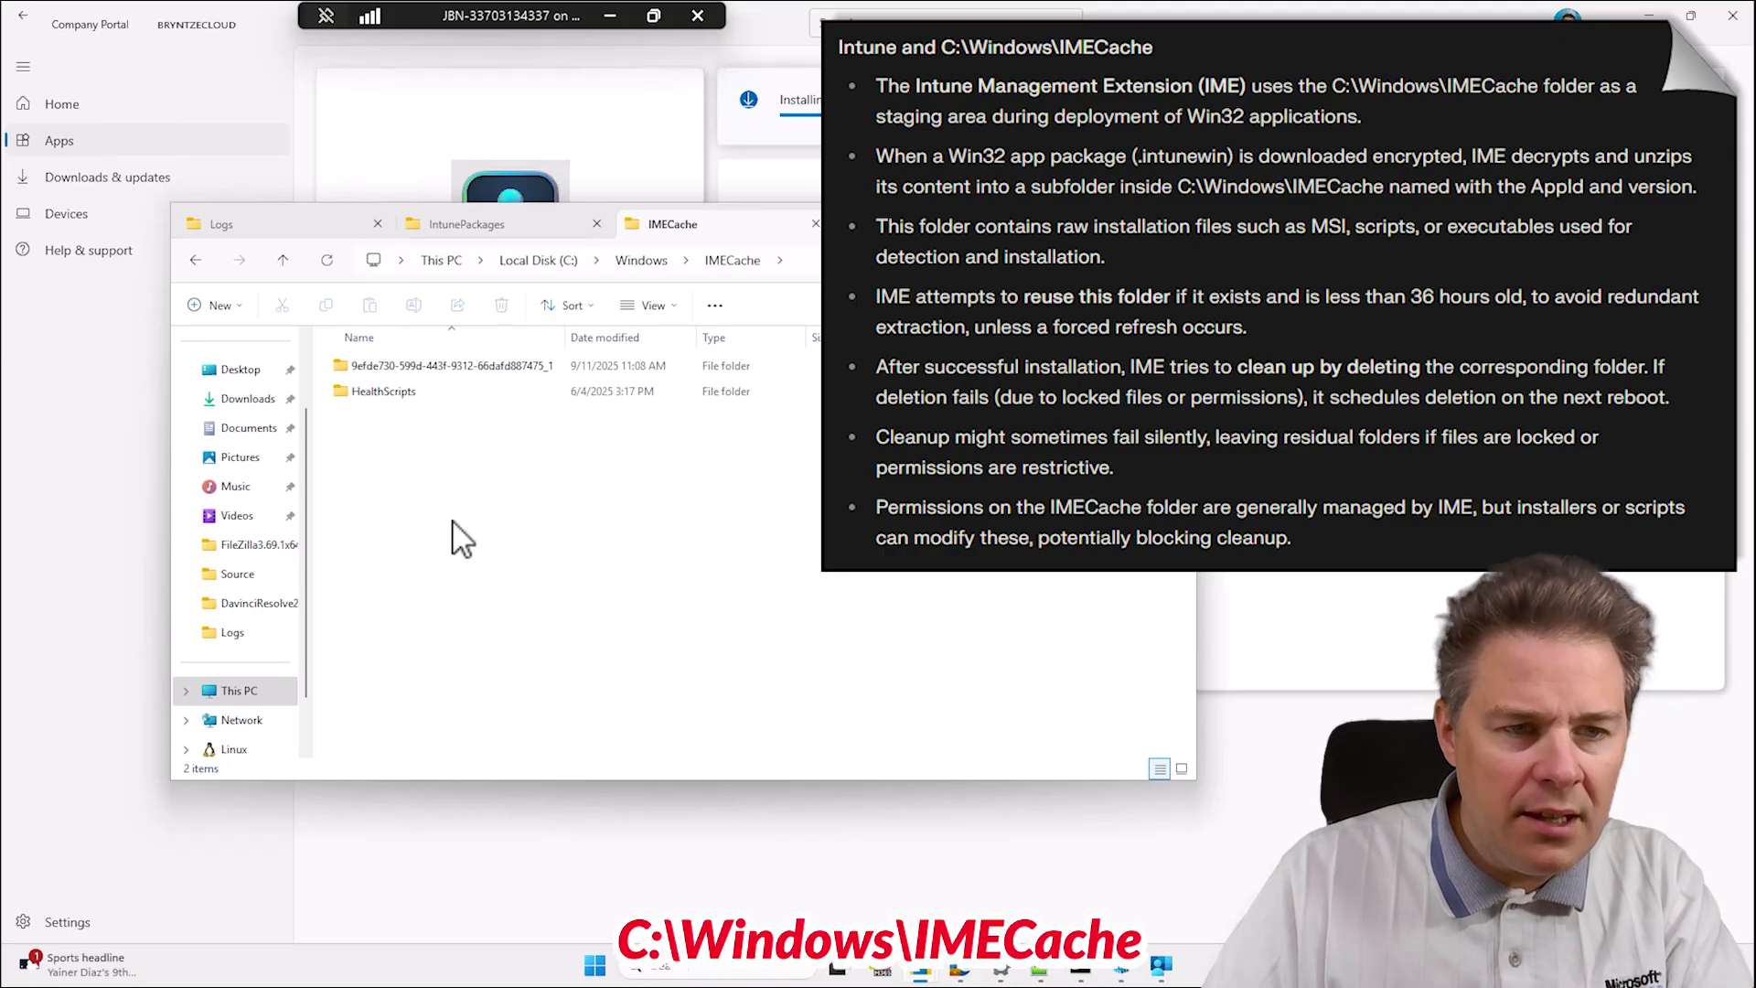
{"action": "left_click", "coordinate": [449, 365]}
{"action": "double_click", "coordinate": [449, 366]}
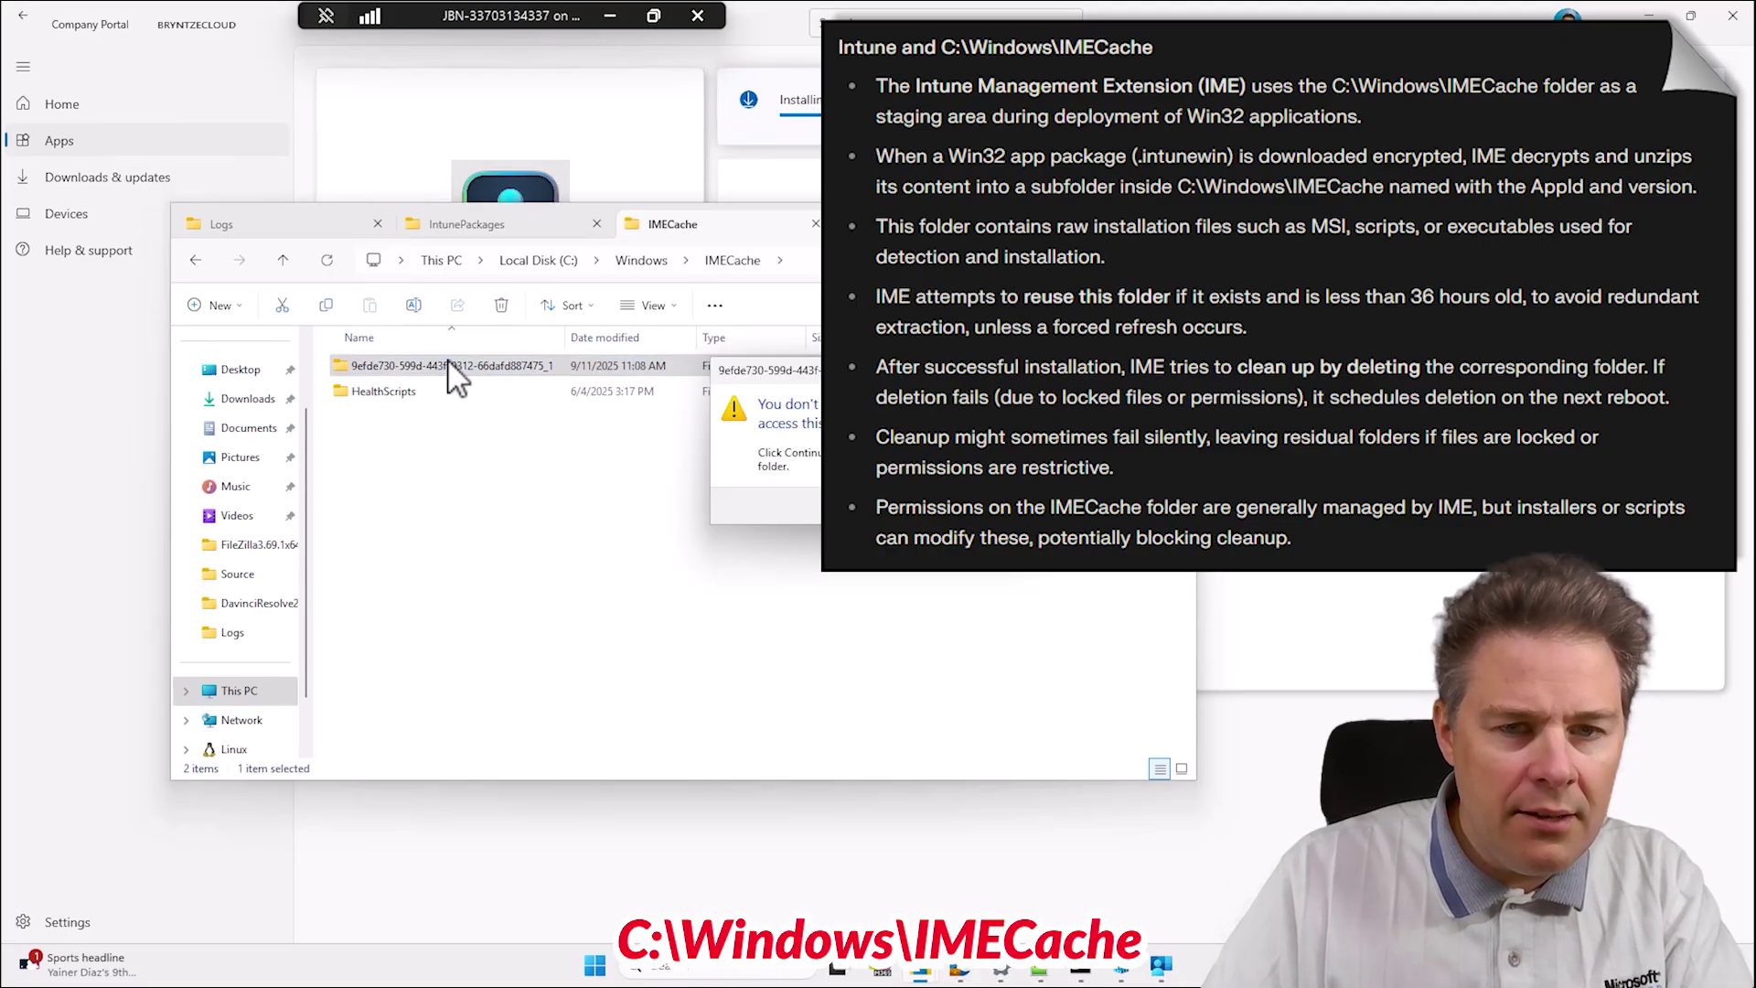
{"action": "key", "text": "Return"}
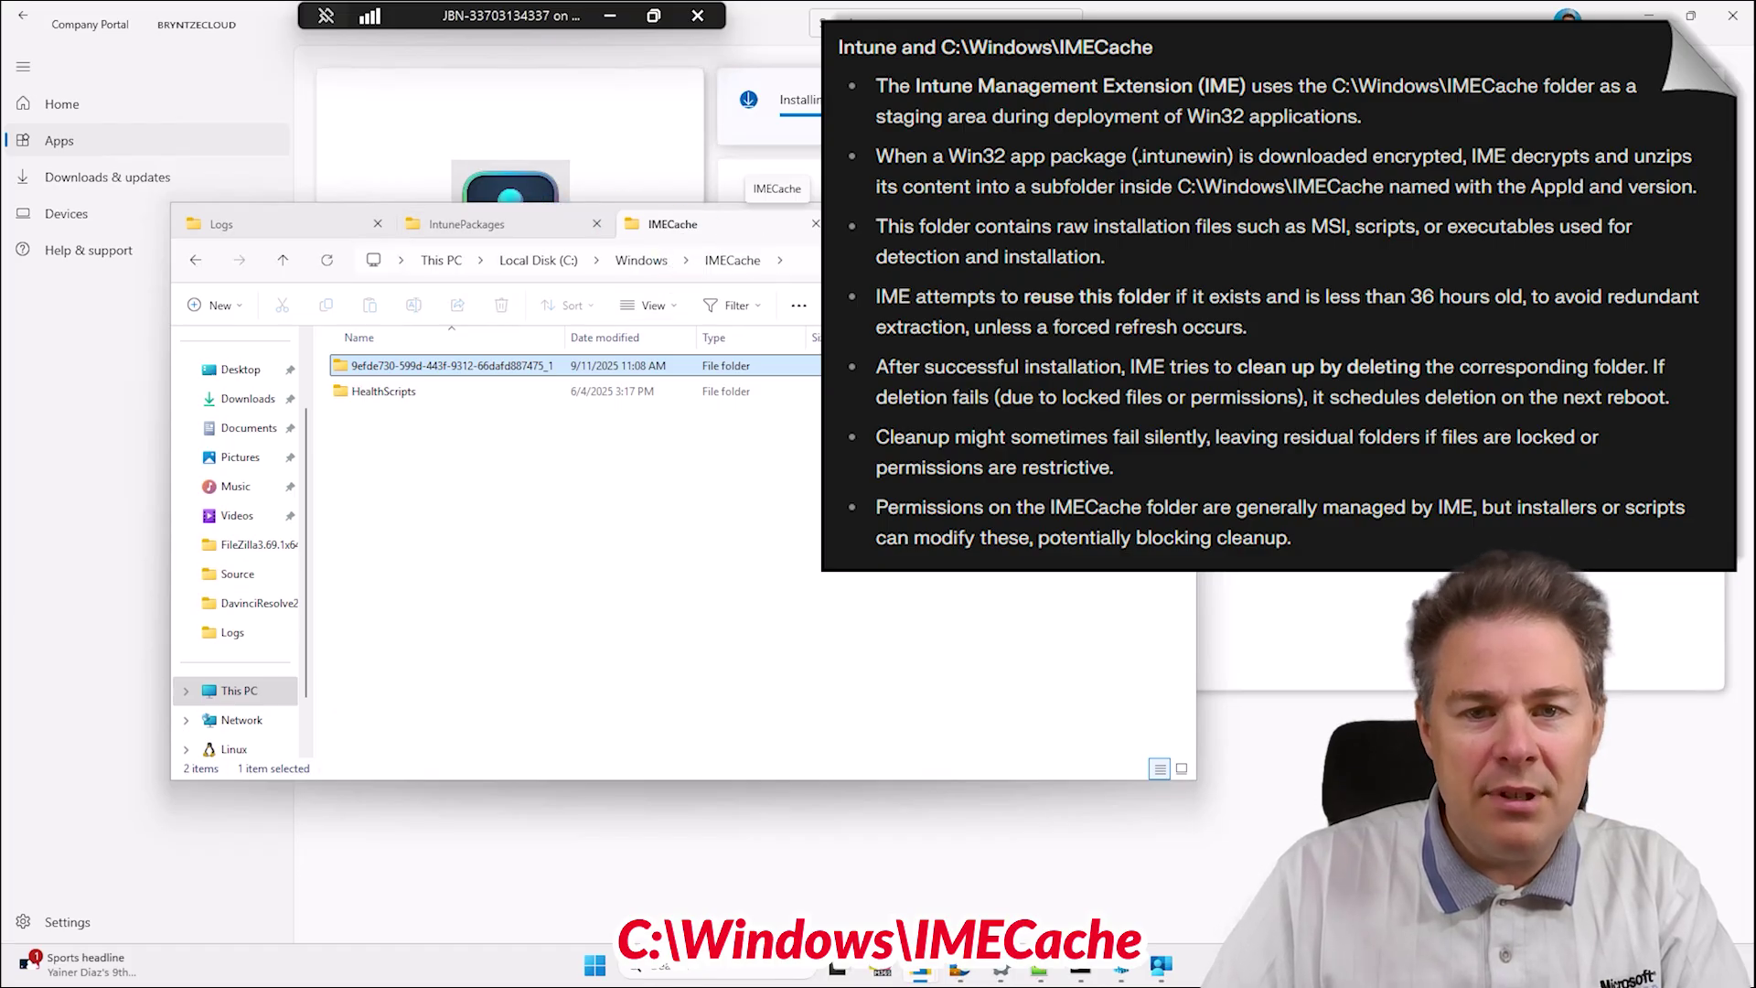
{"action": "left_click", "coordinate": [817, 224]}
{"action": "left_click", "coordinate": [817, 224]}
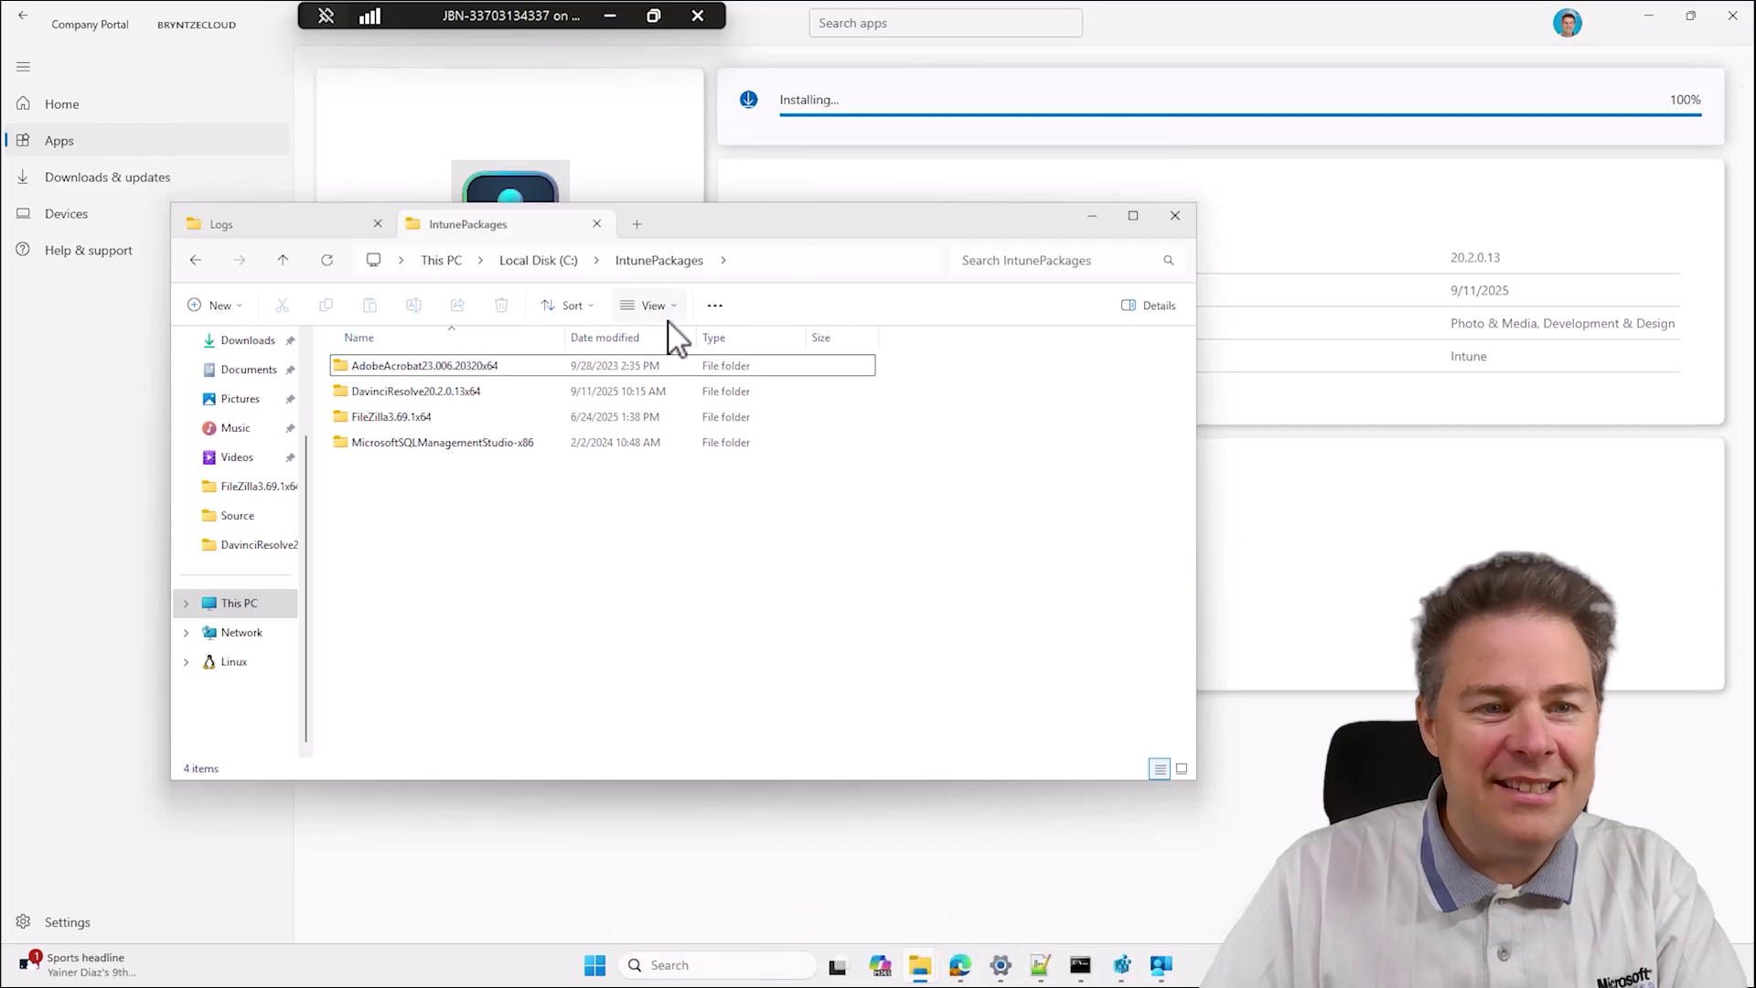
Refresh the Logs folder, open IntuneManagementExtension.log at its end and select the JobTransferred job ID.
{"action": "left_click", "coordinate": [315, 231]}
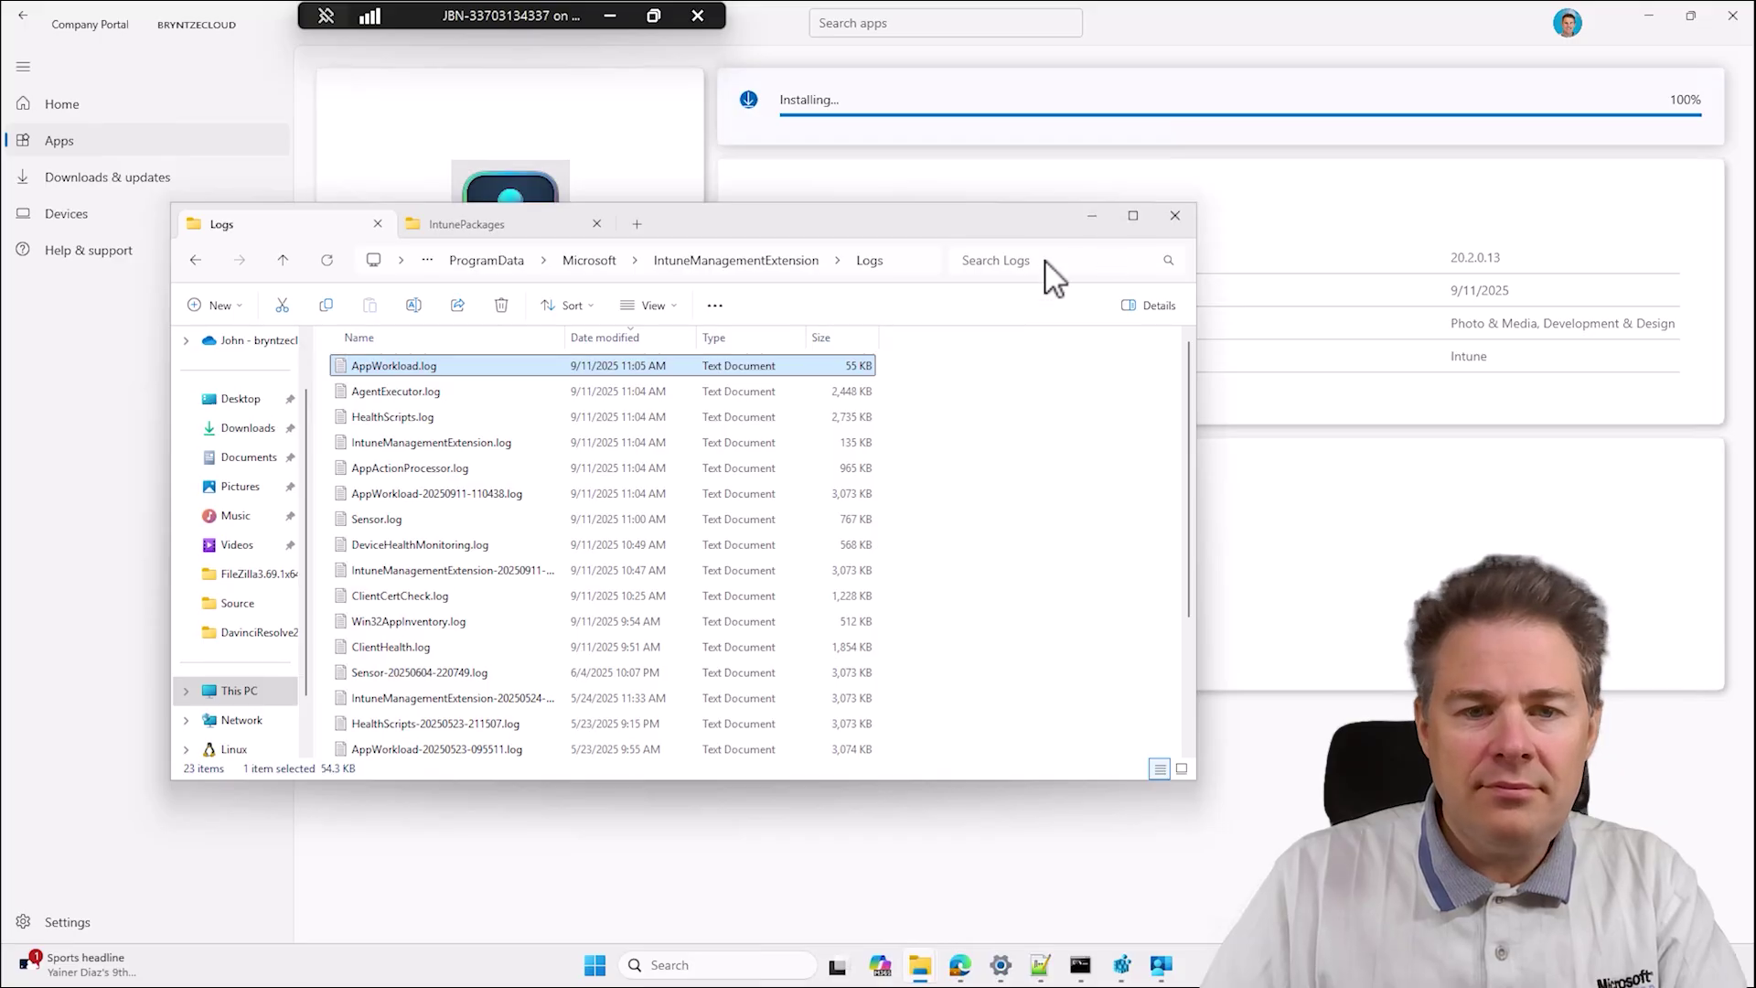
{"action": "left_click", "coordinate": [327, 262]}
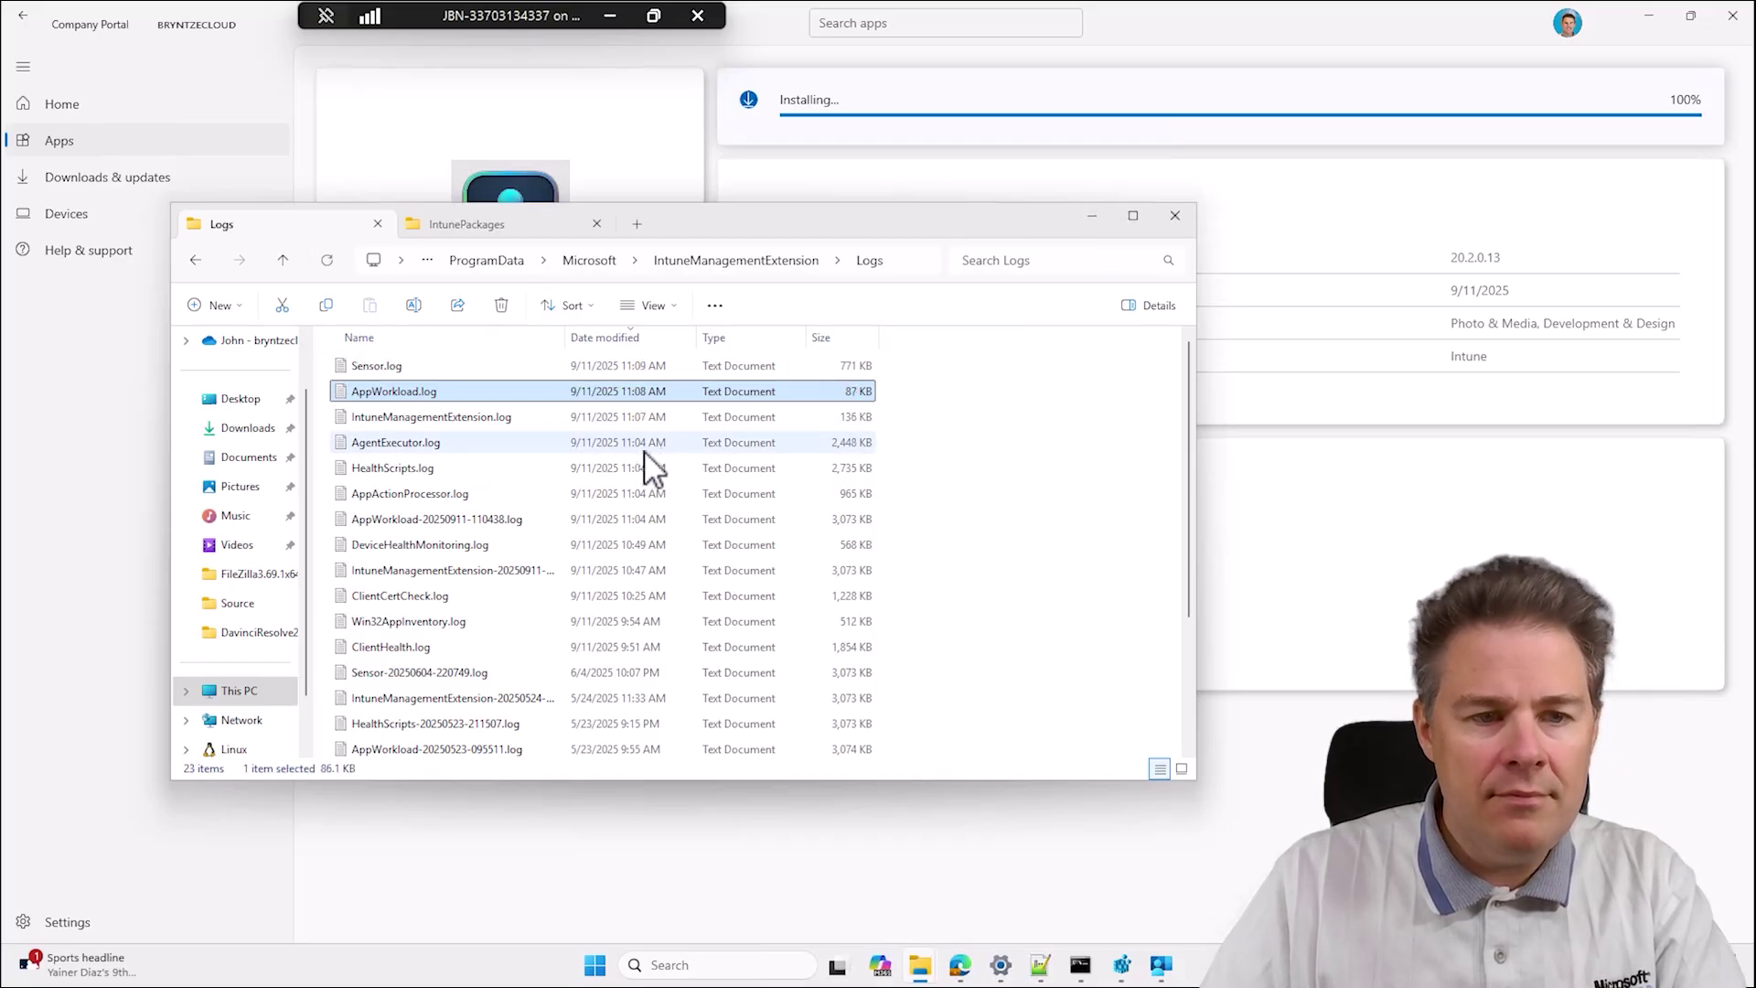
{"action": "left_click", "coordinate": [444, 423]}
{"action": "double_click", "coordinate": [442, 425]}
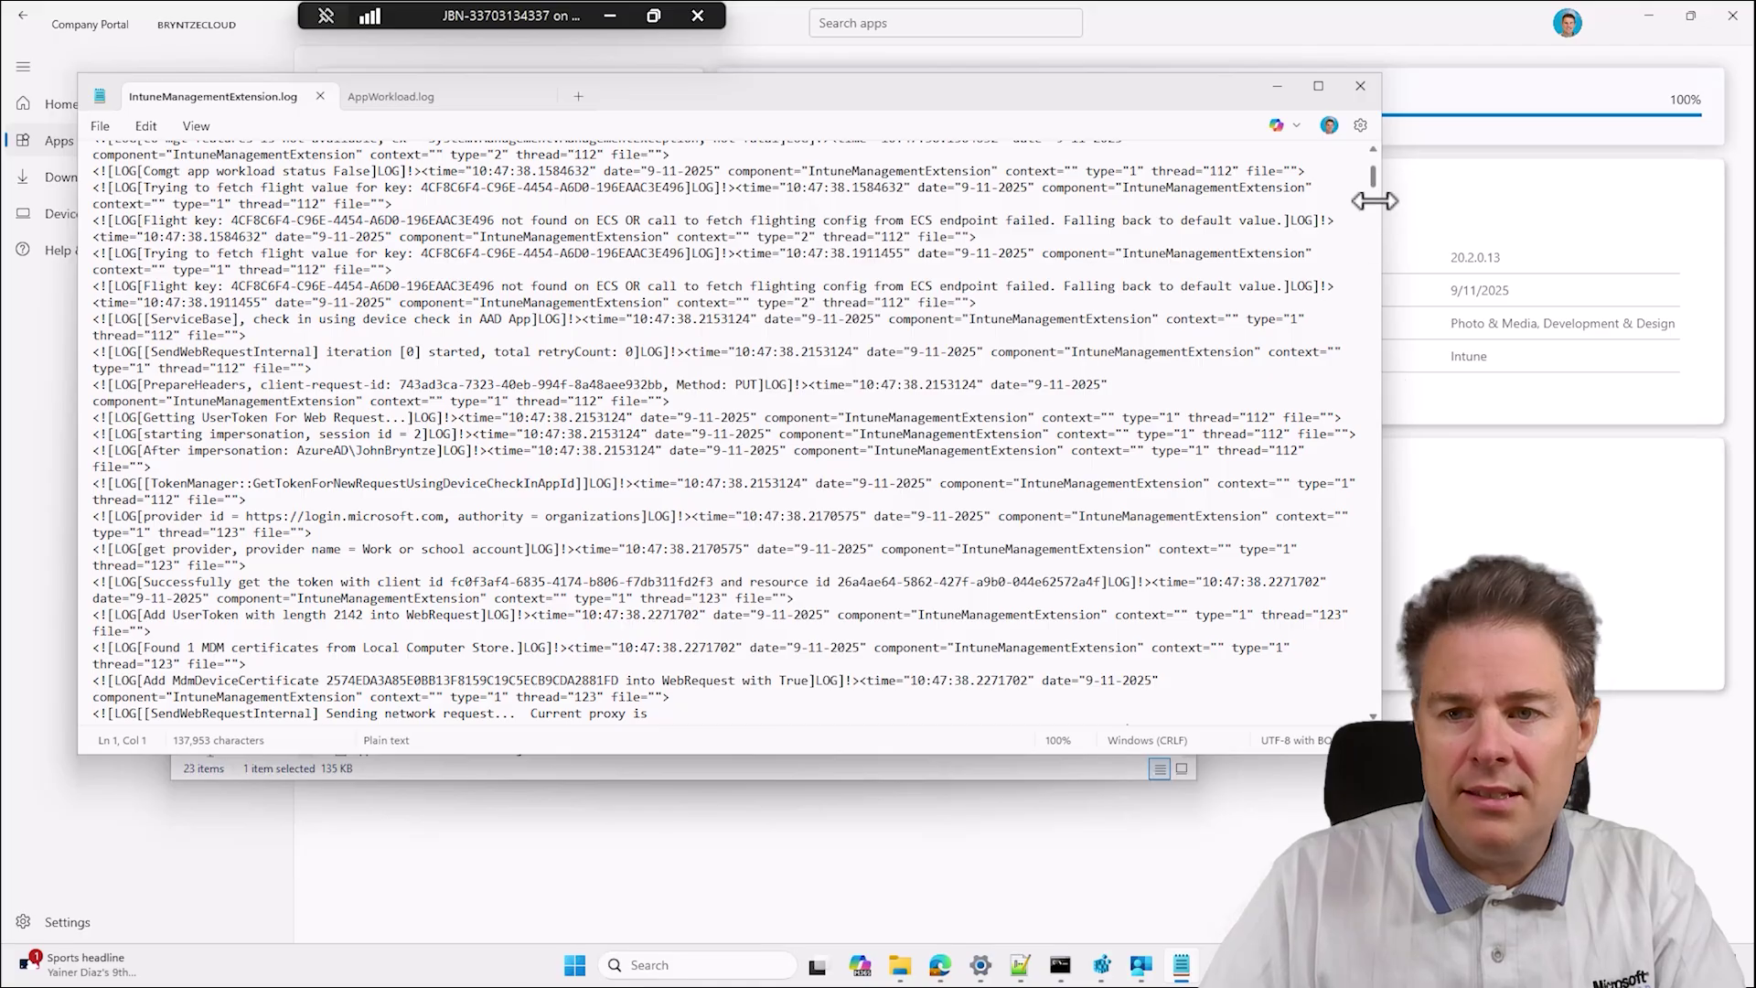
{"action": "left_click_drag", "start_coordinate": [1372, 179], "coordinate": [1376, 709]}
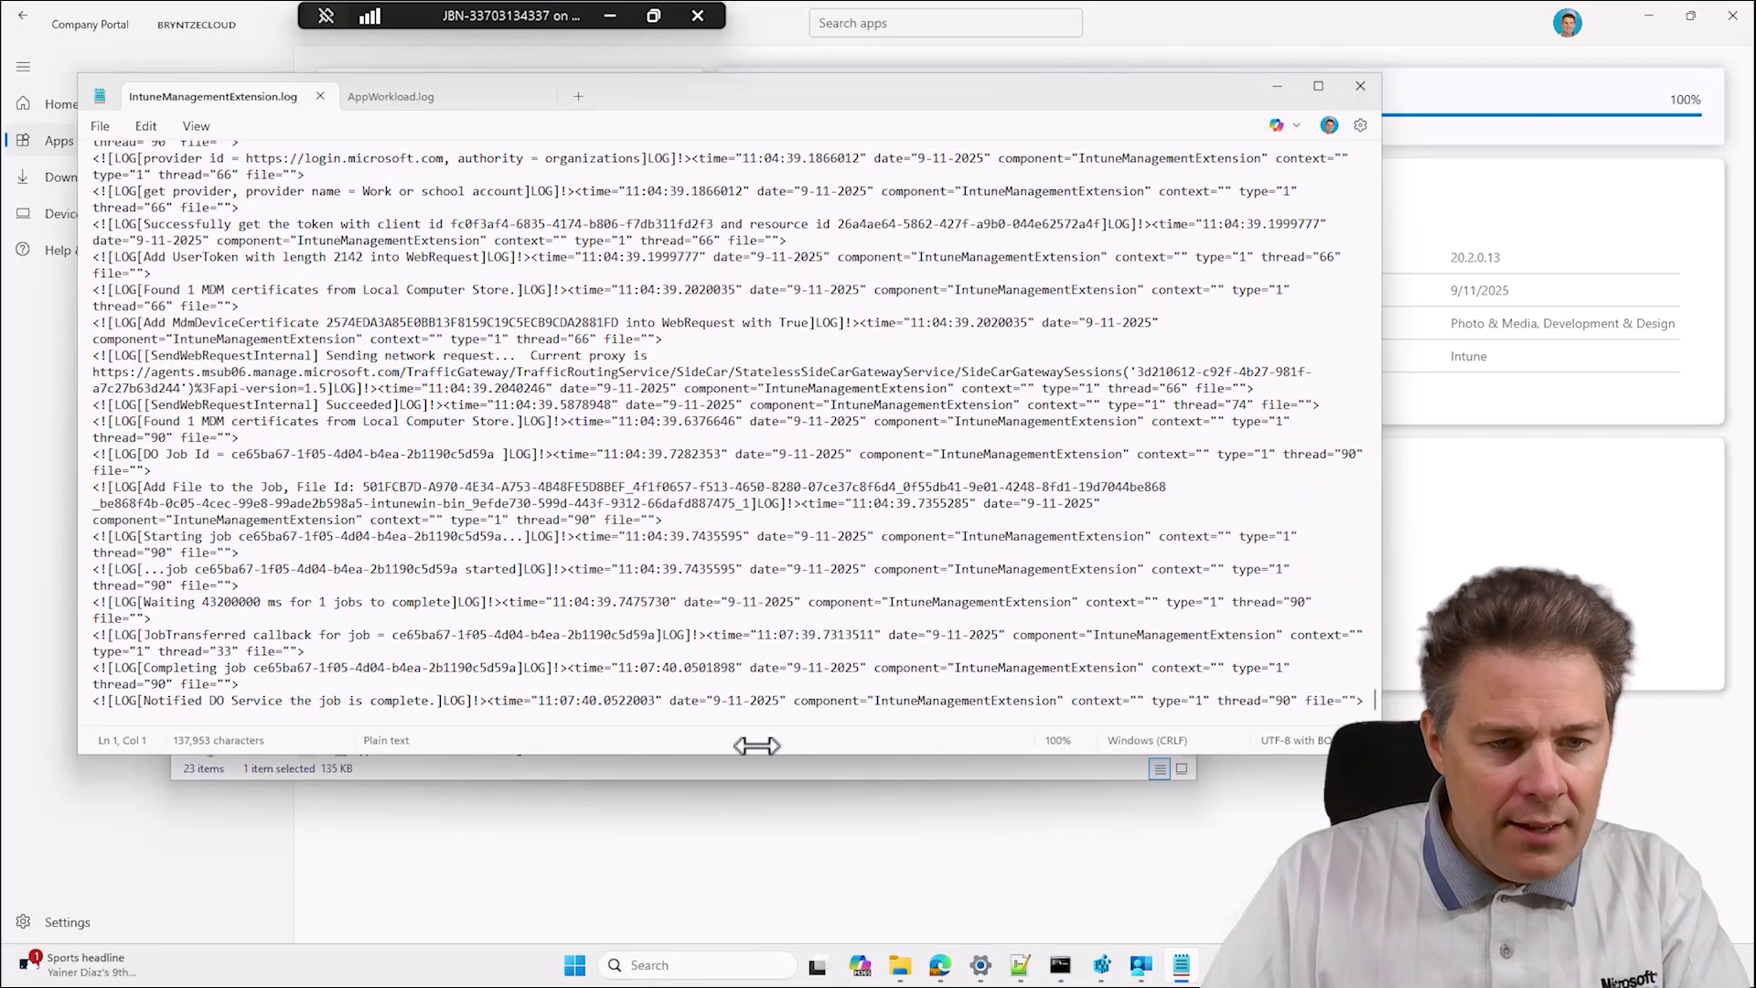
{"action": "left_click_drag", "start_coordinate": [394, 634], "coordinate": [651, 633]}
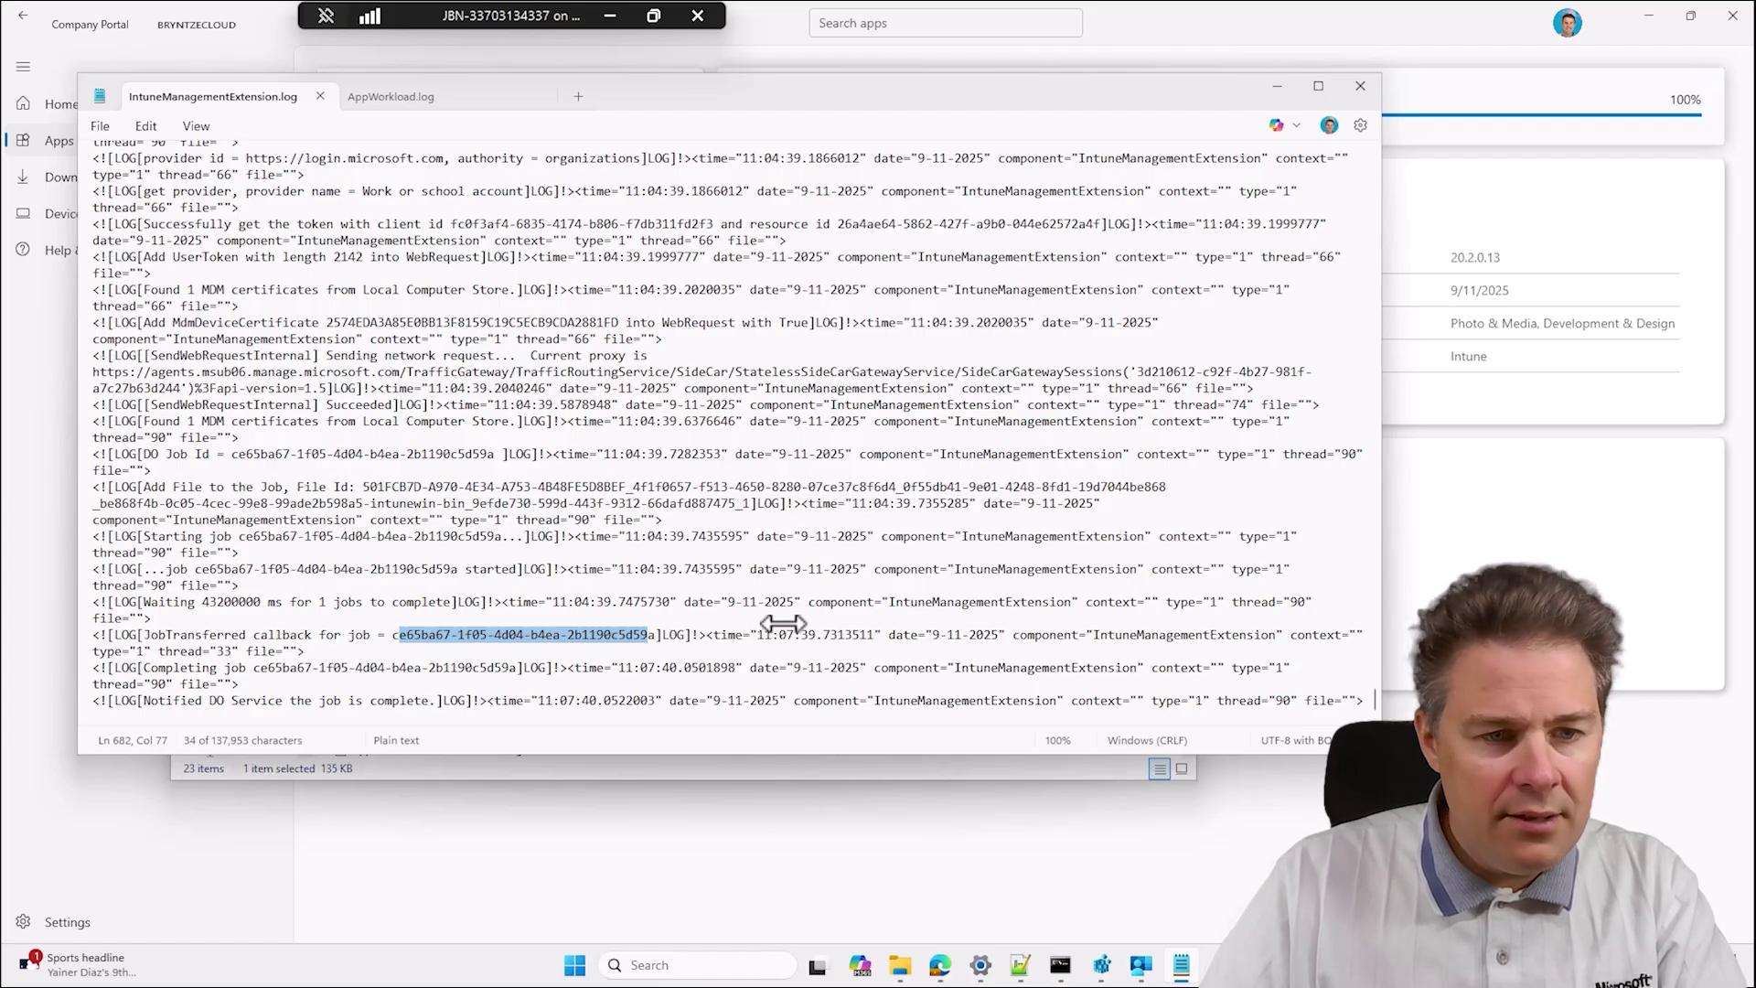
Close the log in Notepad and switch away from the Logs folder window.
{"action": "left_click_drag", "start_coordinate": [816, 97], "coordinate": [951, 412]}
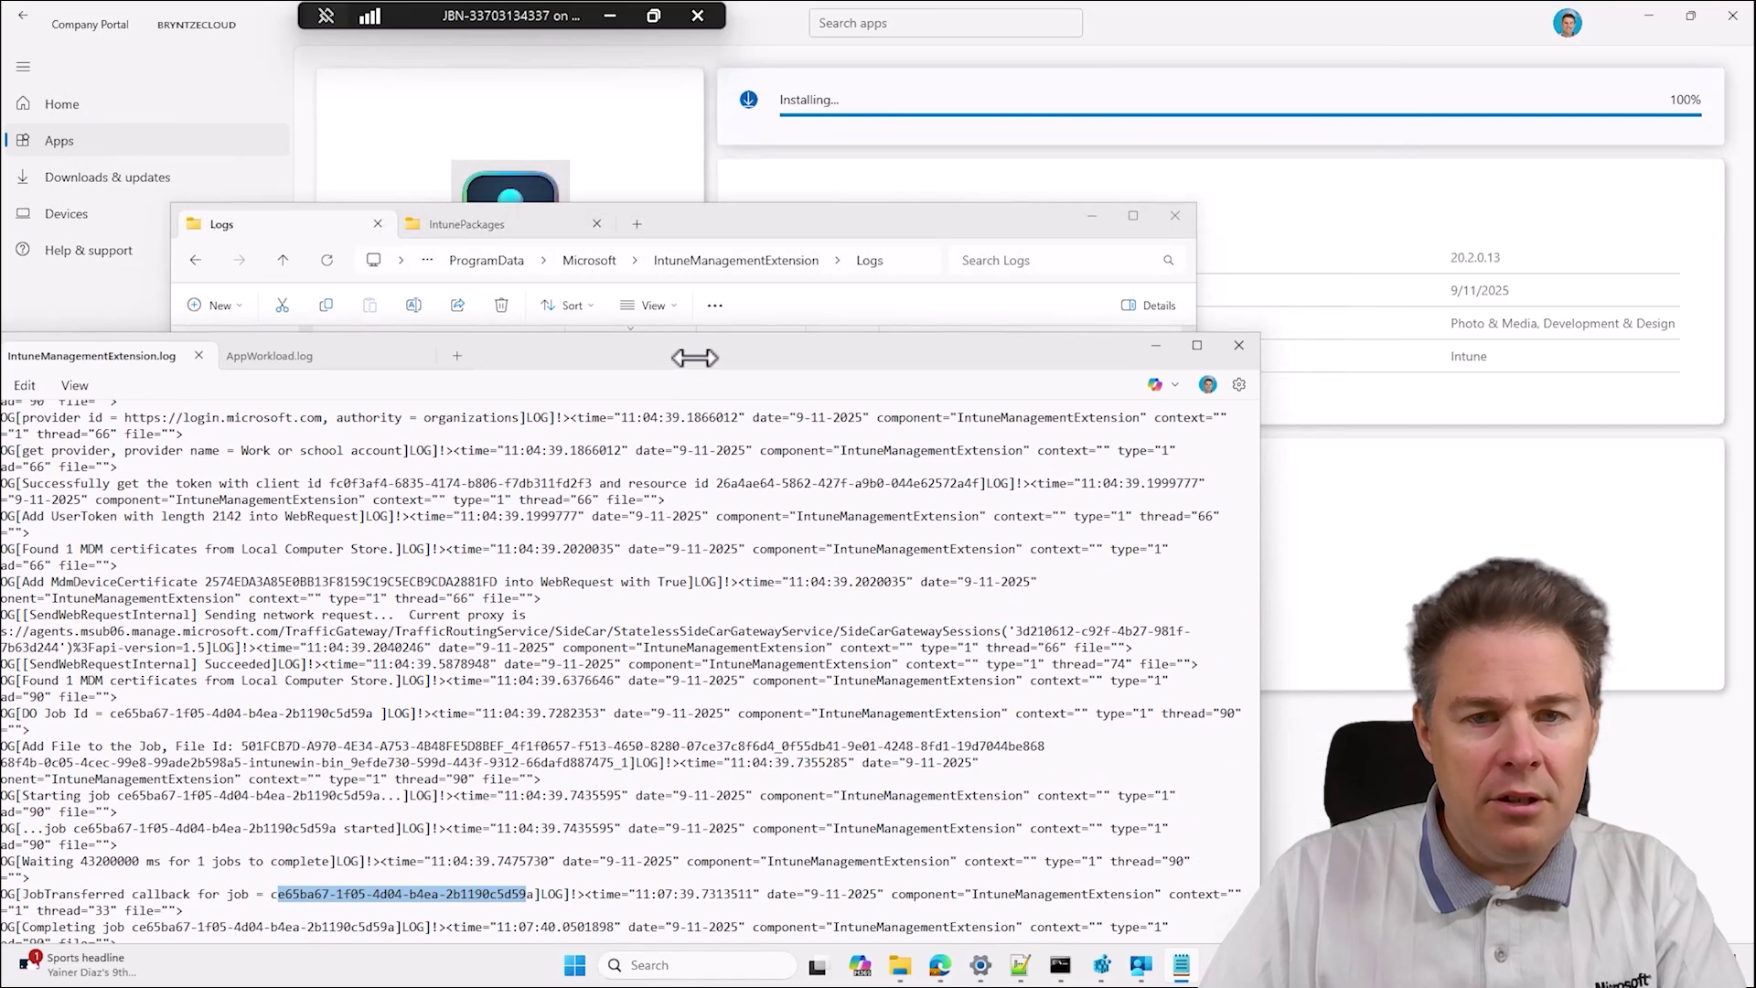
{"action": "left_click", "coordinate": [1247, 346]}
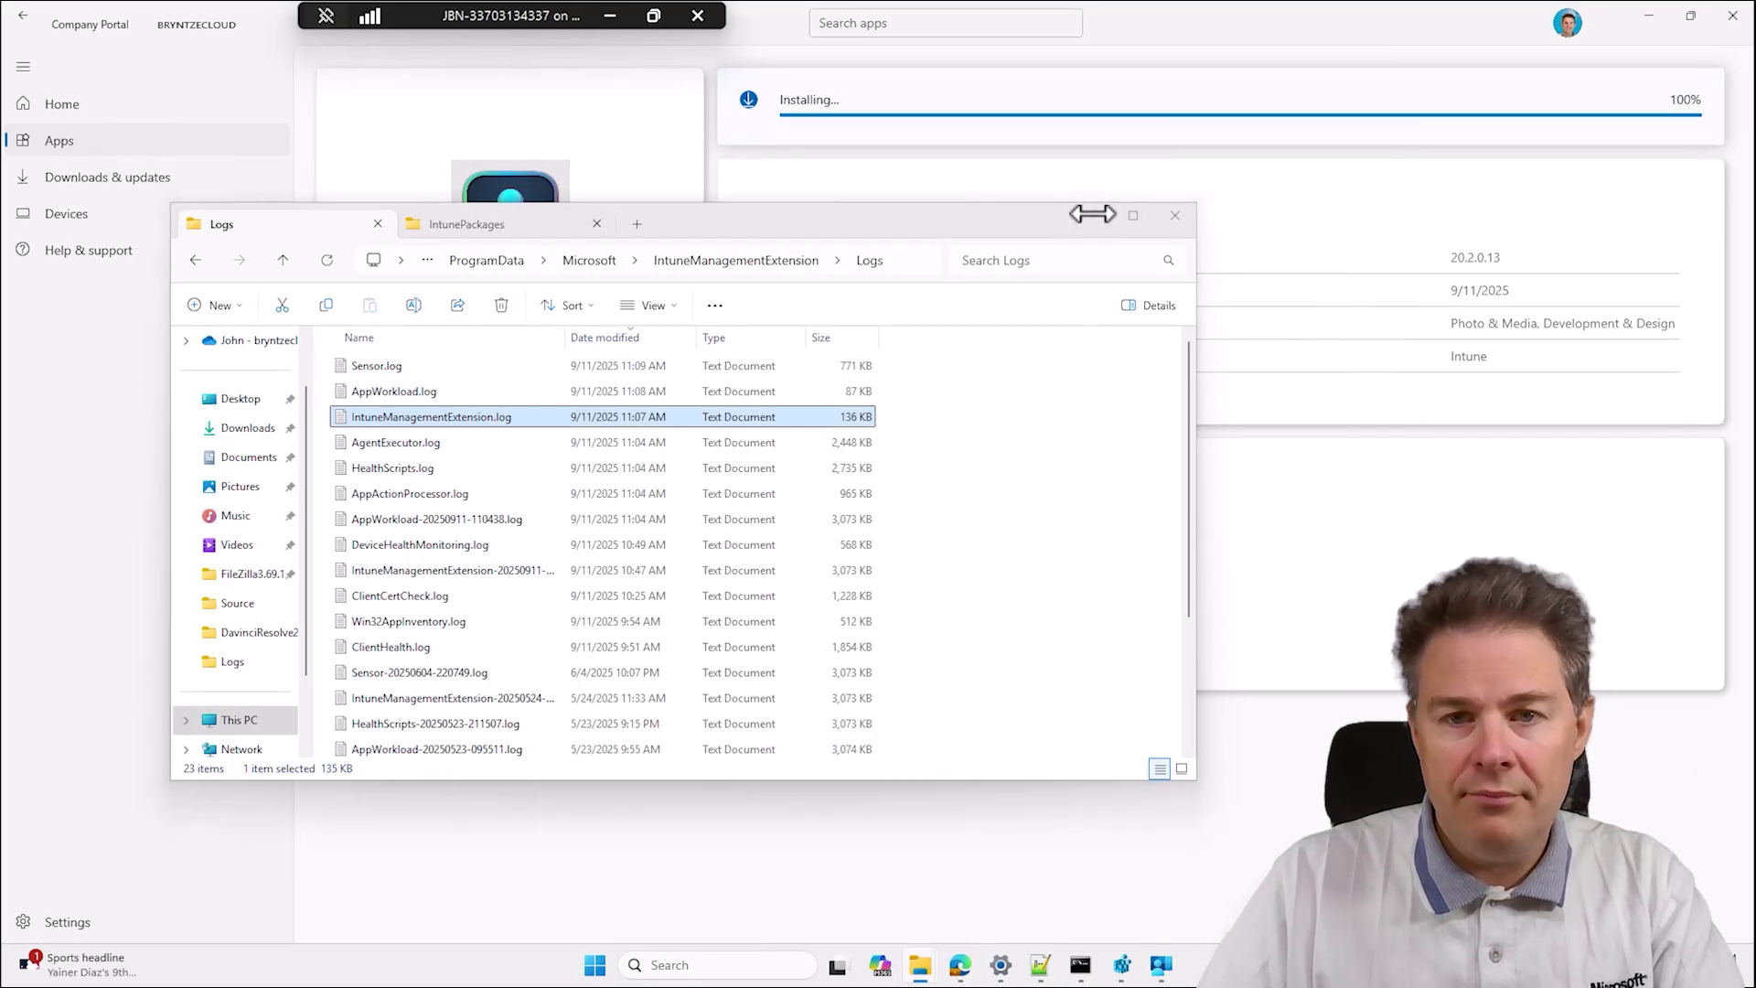
{"action": "key", "text": "alt+Tab"}
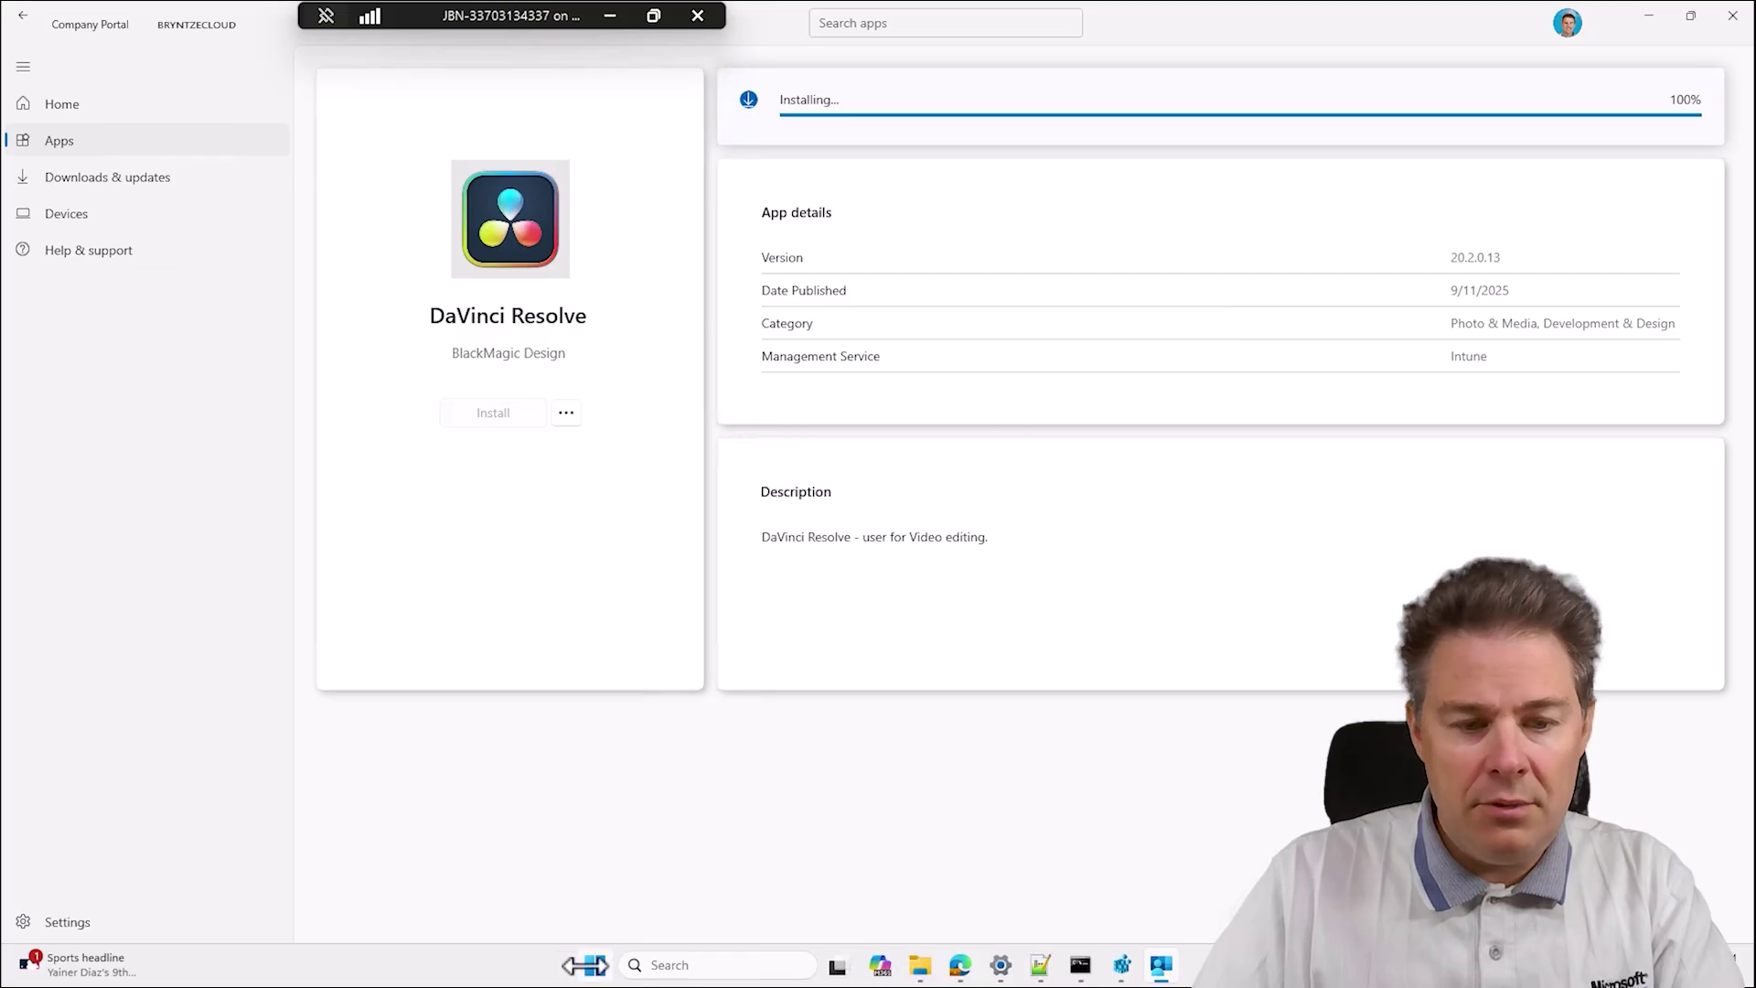
Open the File detection rule from DaVinci Resolve's Detection rules in Intune Properties.
{"action": "key", "text": "super"}
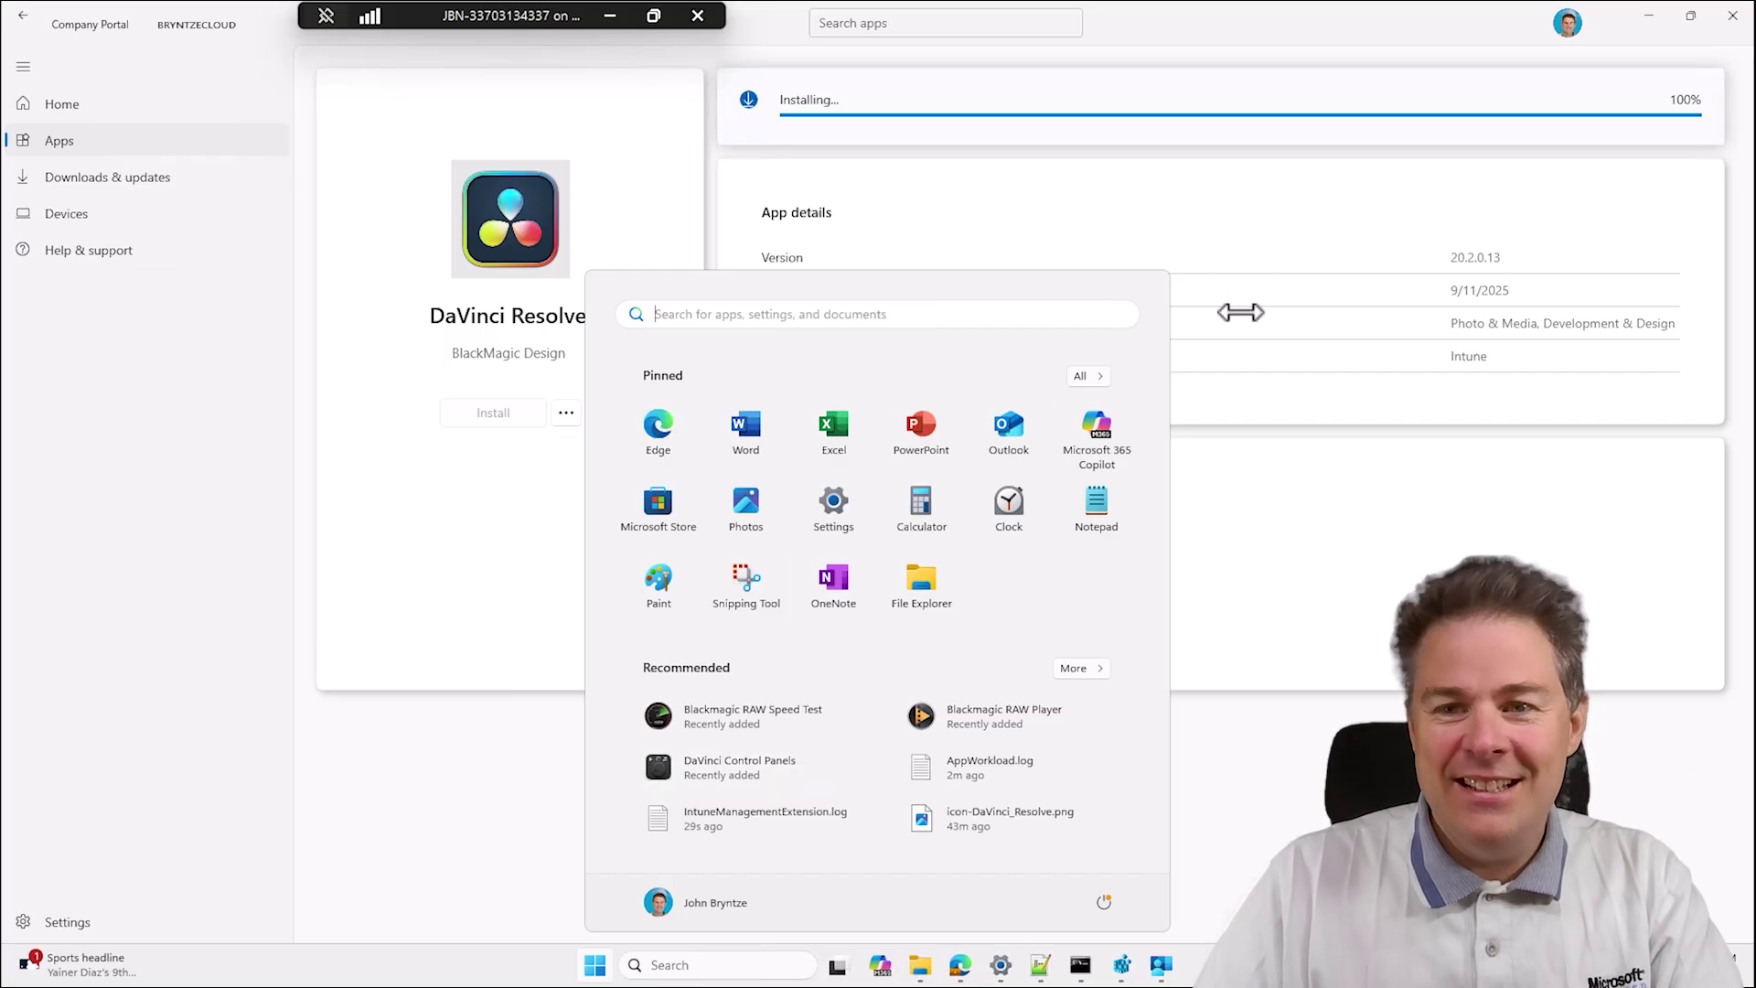
{"action": "left_click", "coordinate": [1247, 247]}
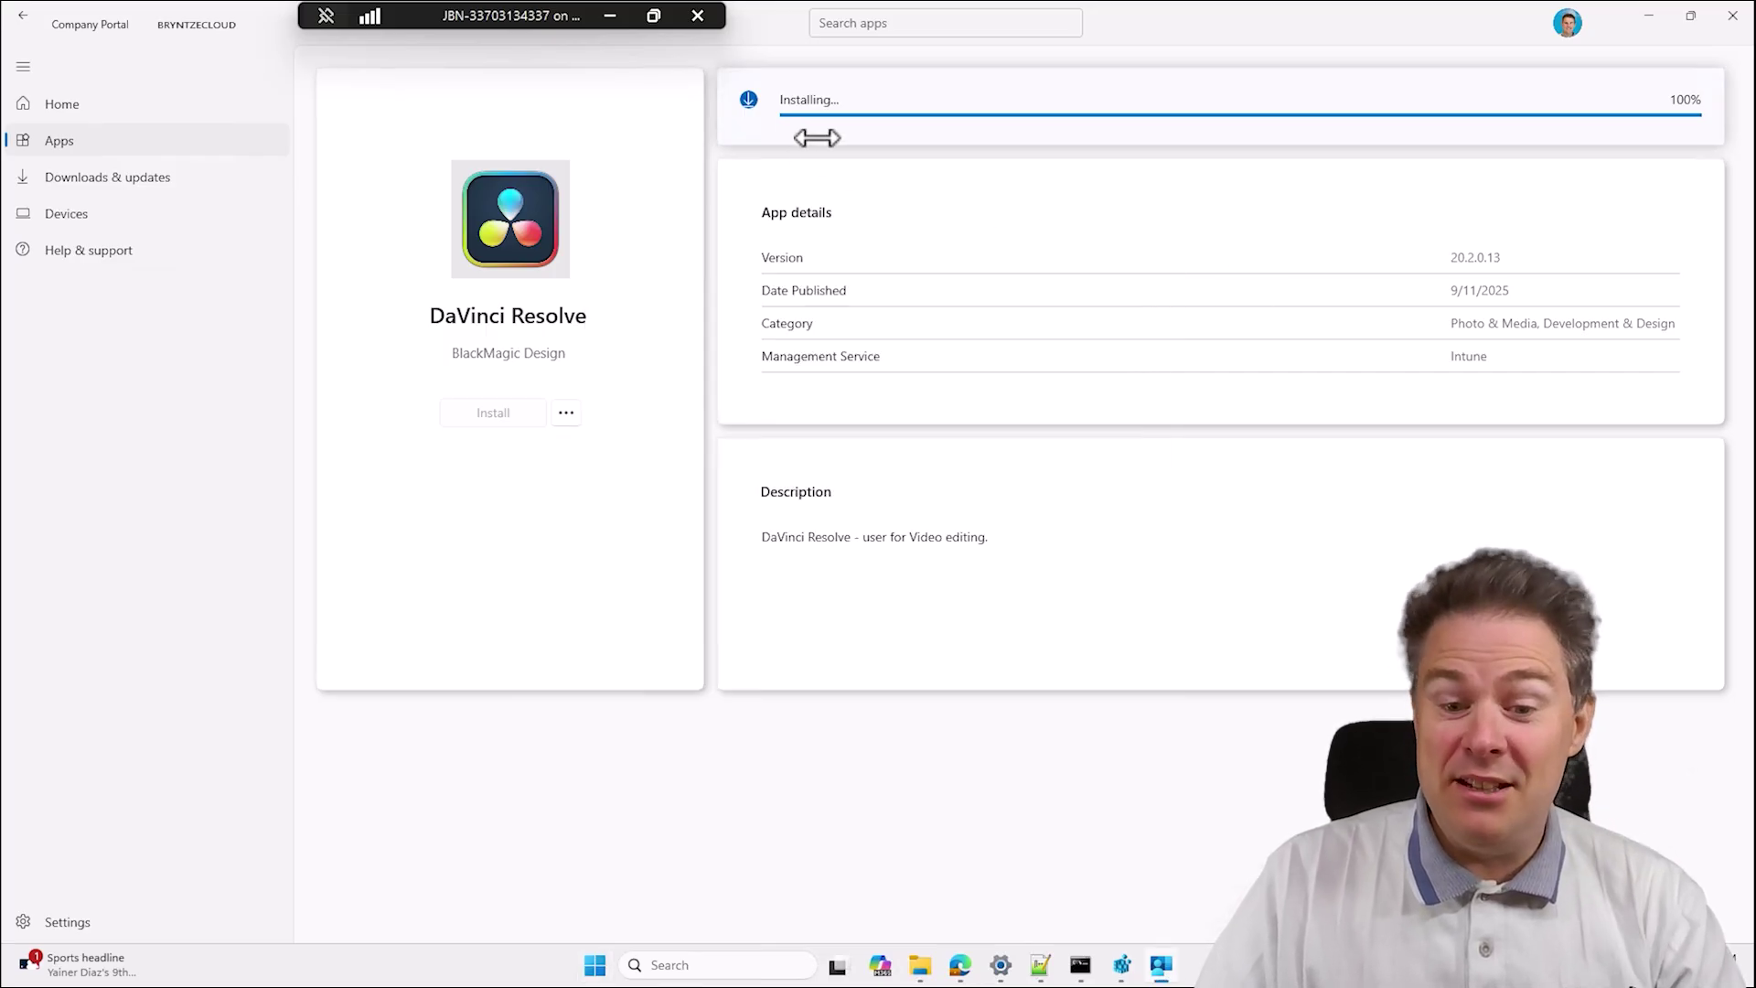
{"action": "left_click", "coordinate": [961, 968]}
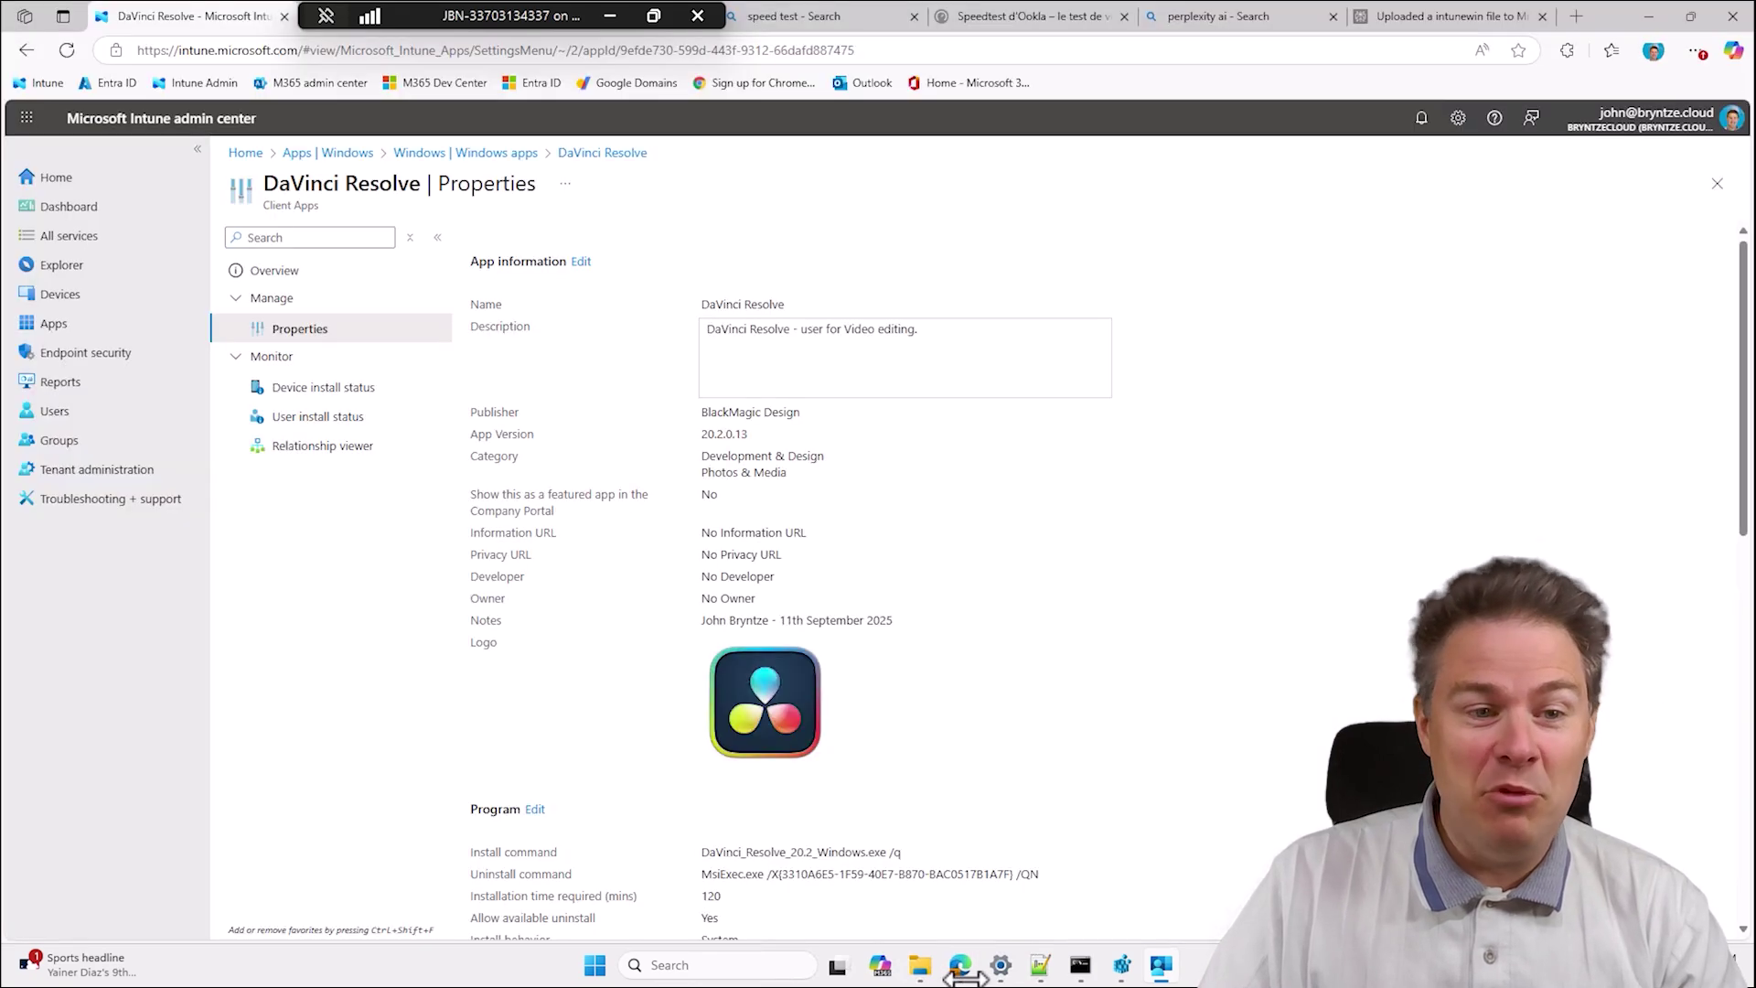
{"action": "scroll", "coordinate": [513, 622], "scroll_direction": "down", "scroll_amount": 3}
{"action": "scroll", "coordinate": [526, 645], "scroll_direction": "down", "scroll_amount": 5}
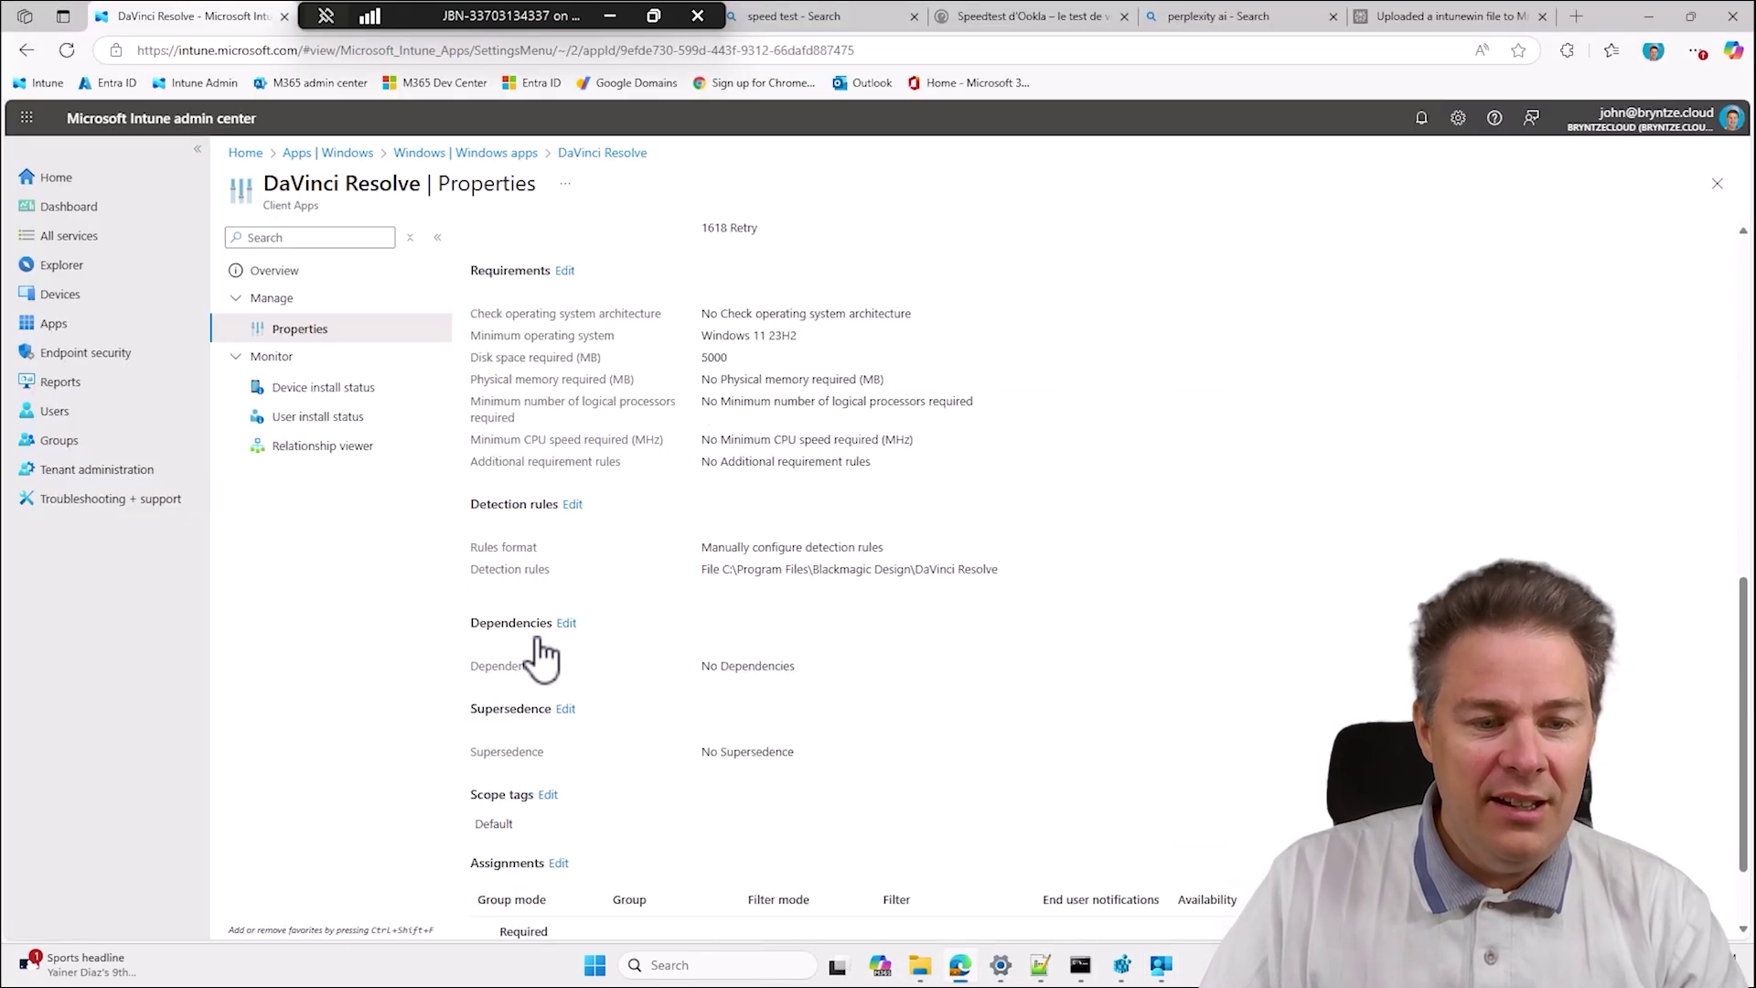
{"action": "left_click", "coordinate": [572, 505]}
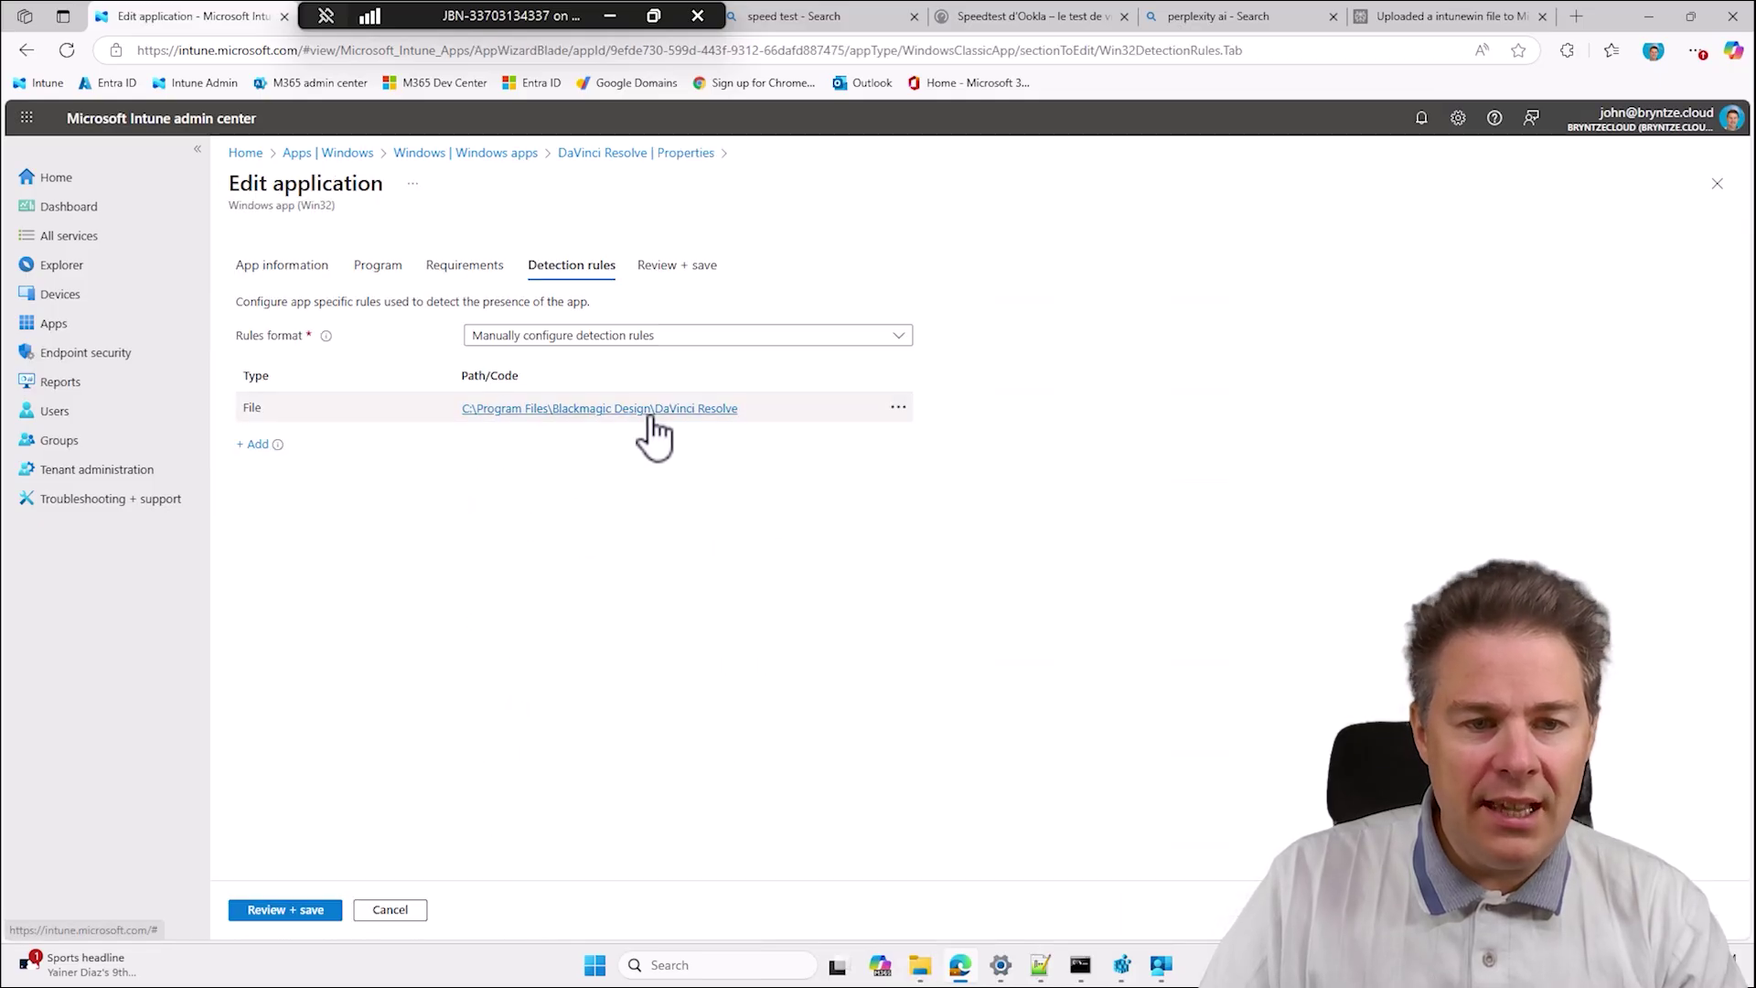
{"action": "left_click", "coordinate": [640, 410]}
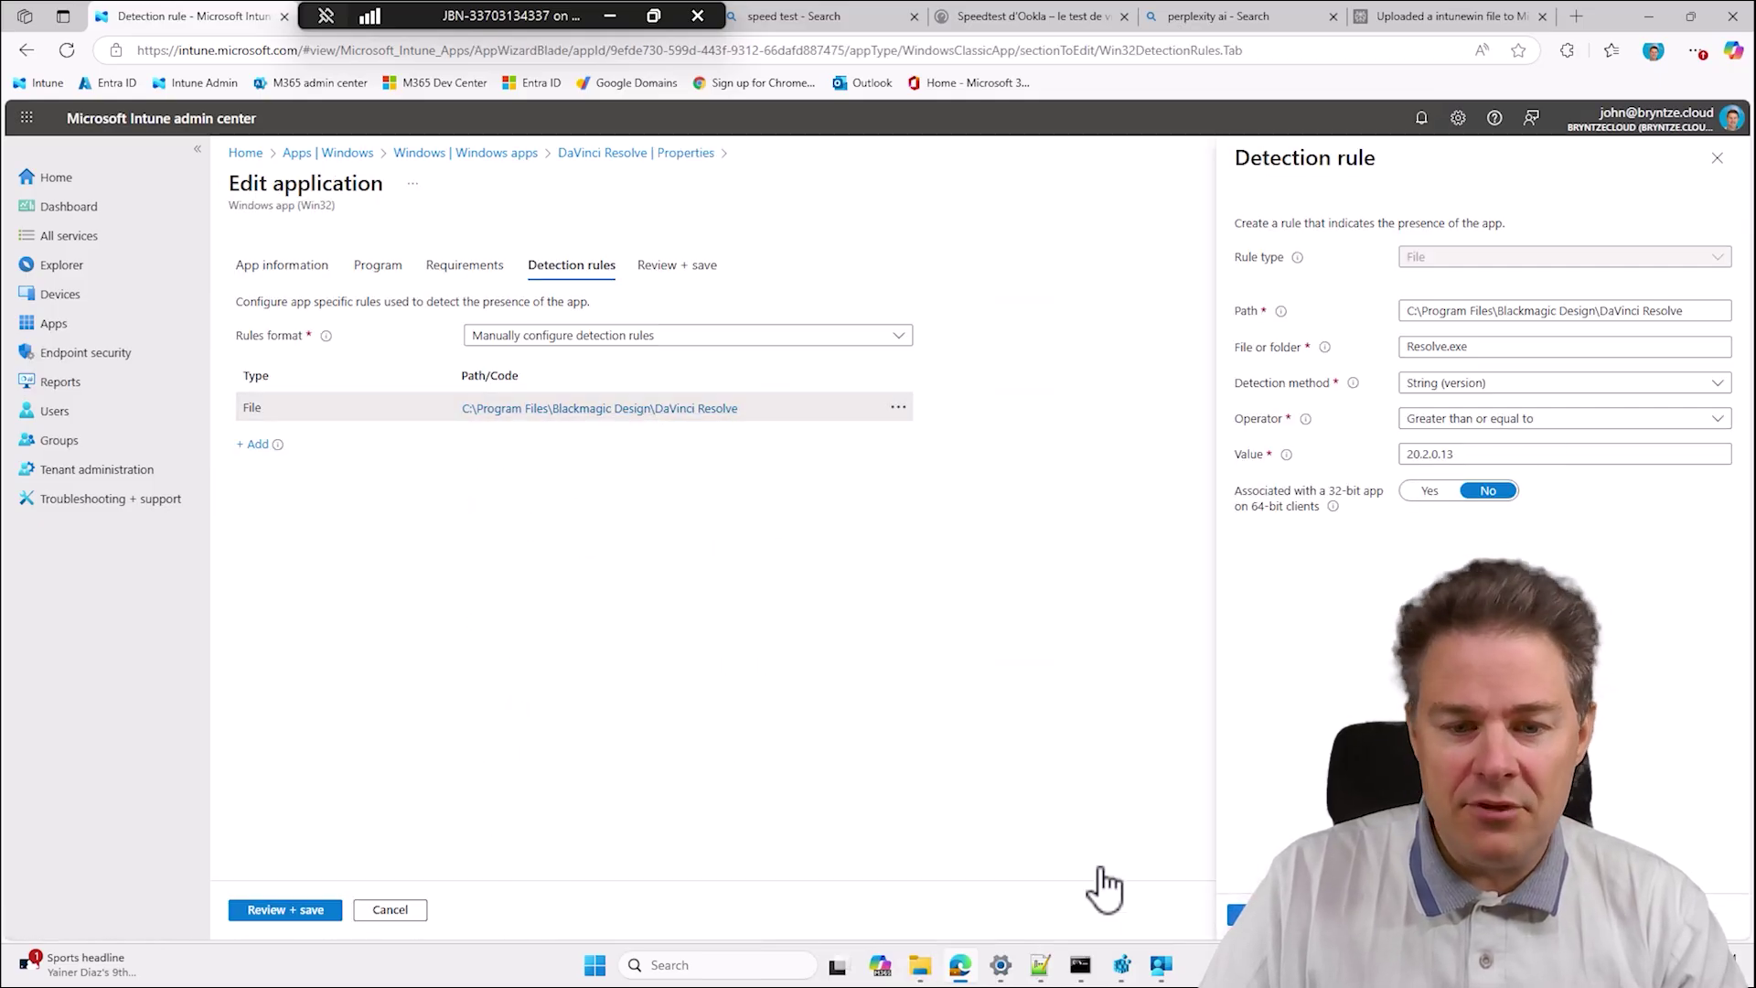
Look at drive C: in Explorer, then open Company Portal's Downloads & updates page.
{"action": "left_click", "coordinate": [919, 965]}
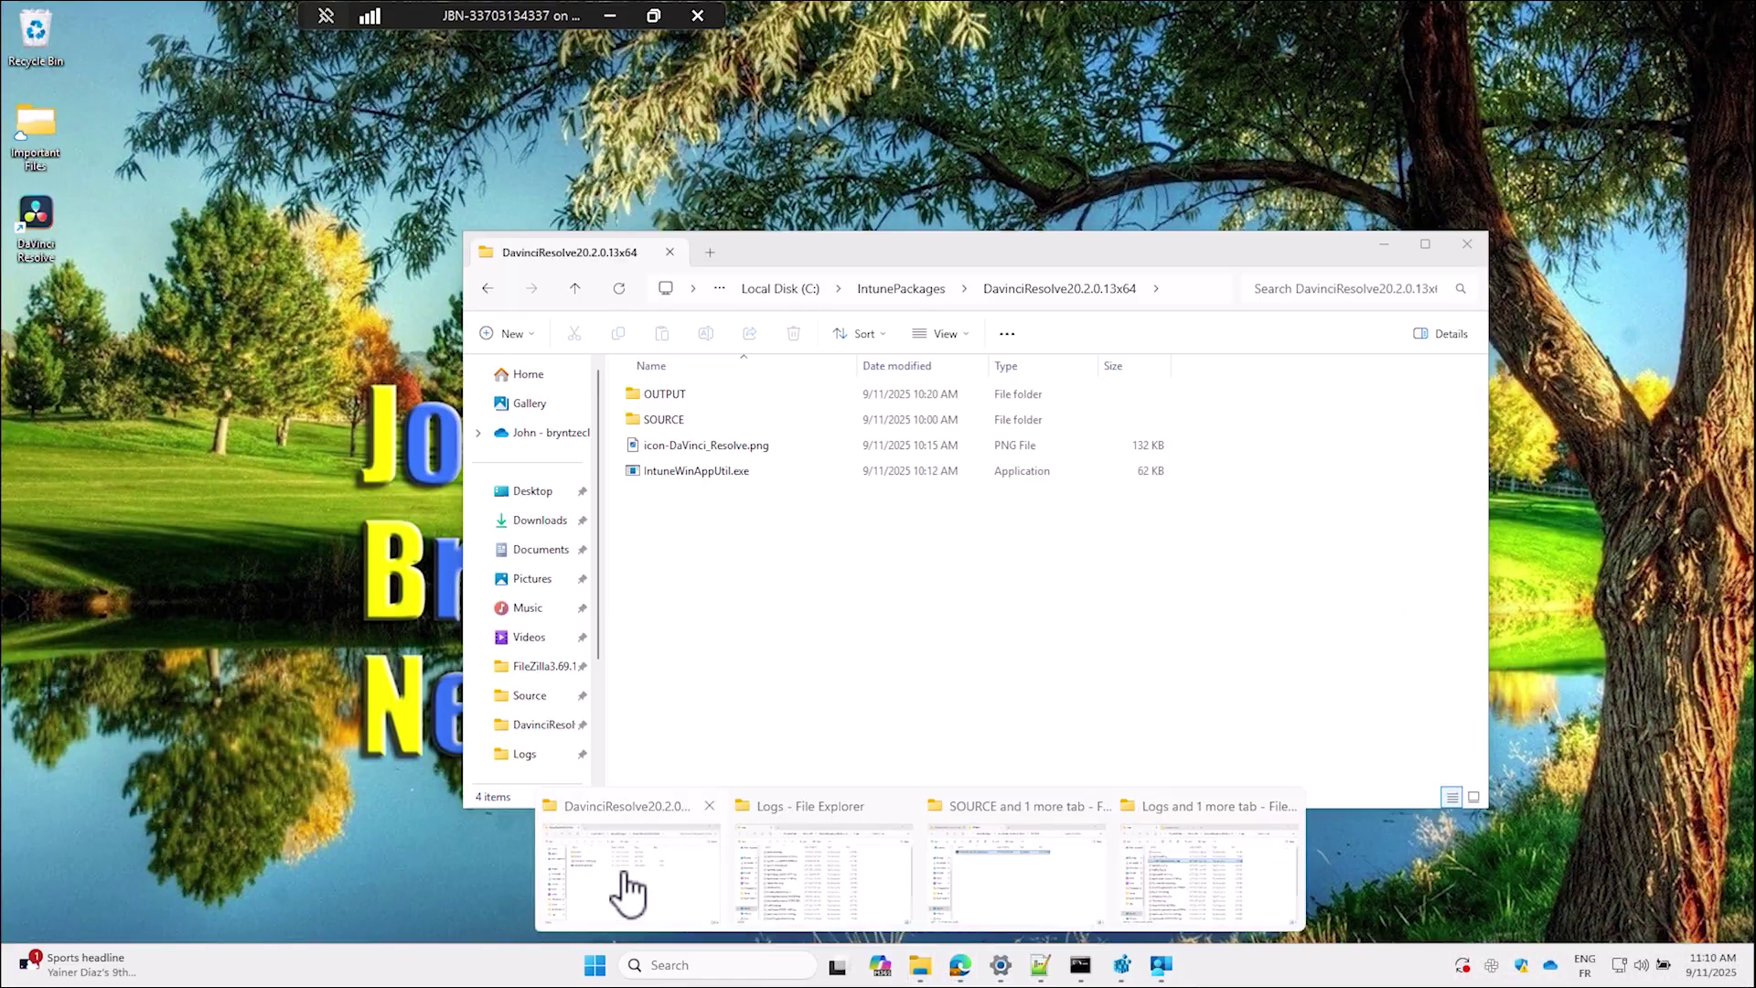
{"action": "left_click", "coordinate": [619, 882]}
{"action": "left_click", "coordinate": [792, 289]}
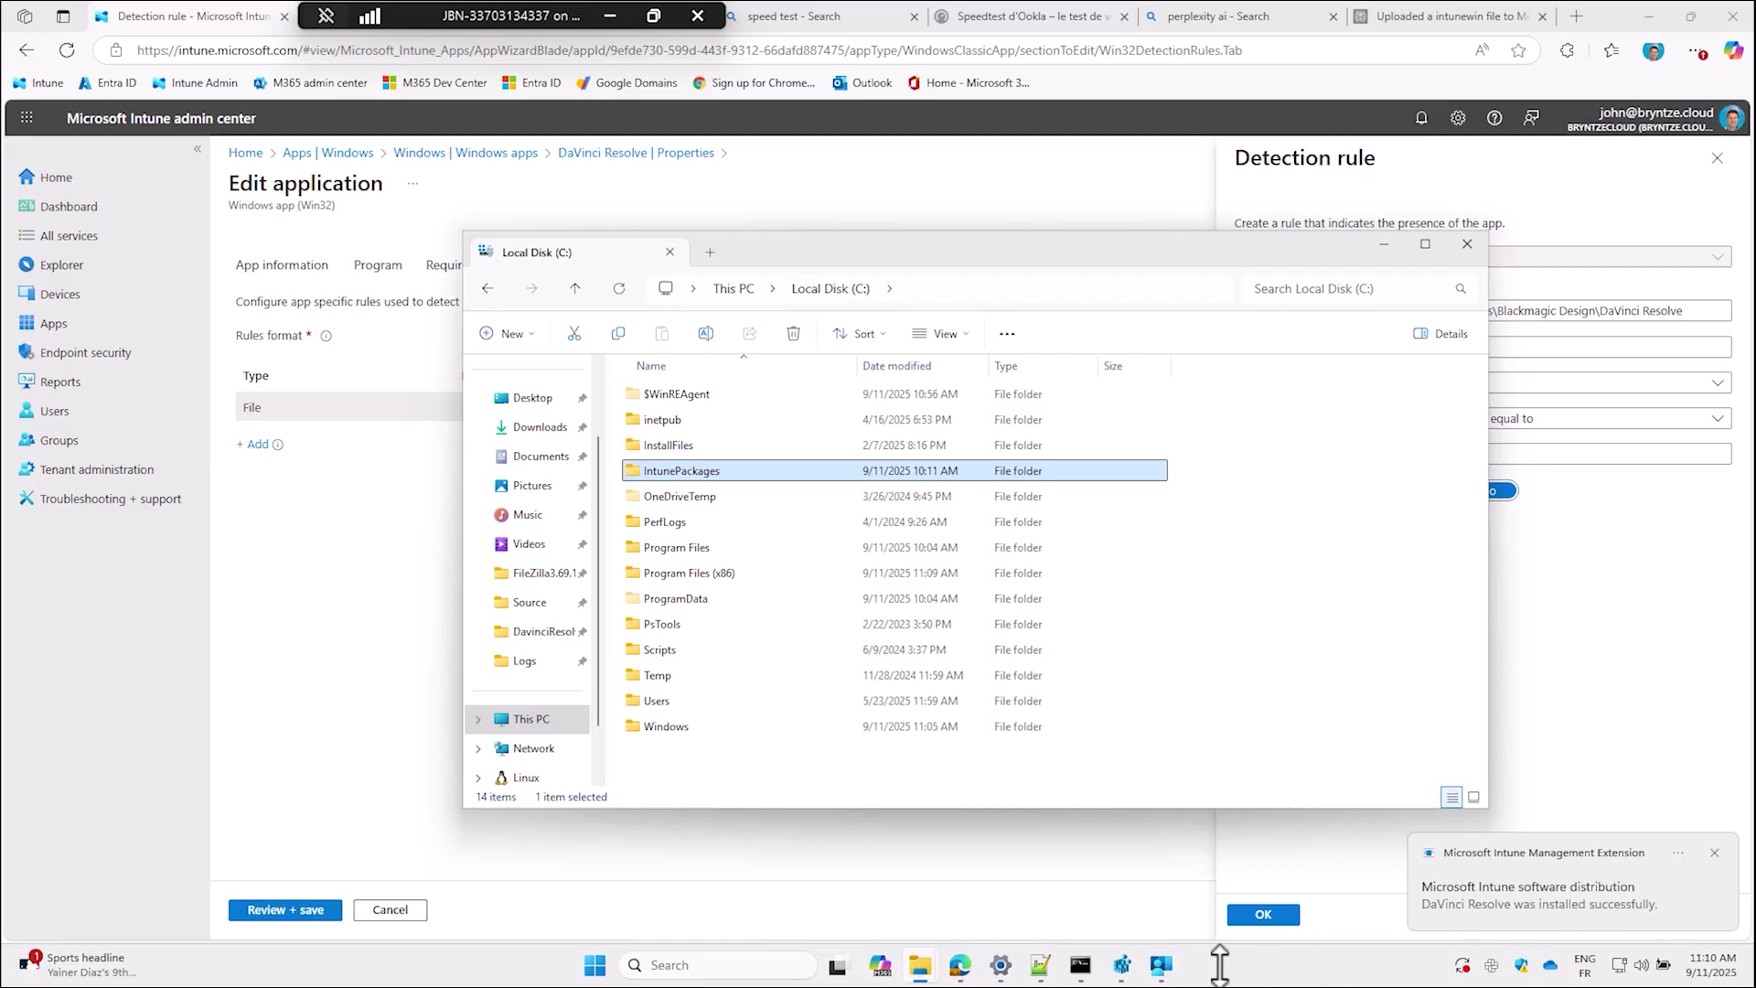
{"action": "left_click", "coordinate": [1159, 965]}
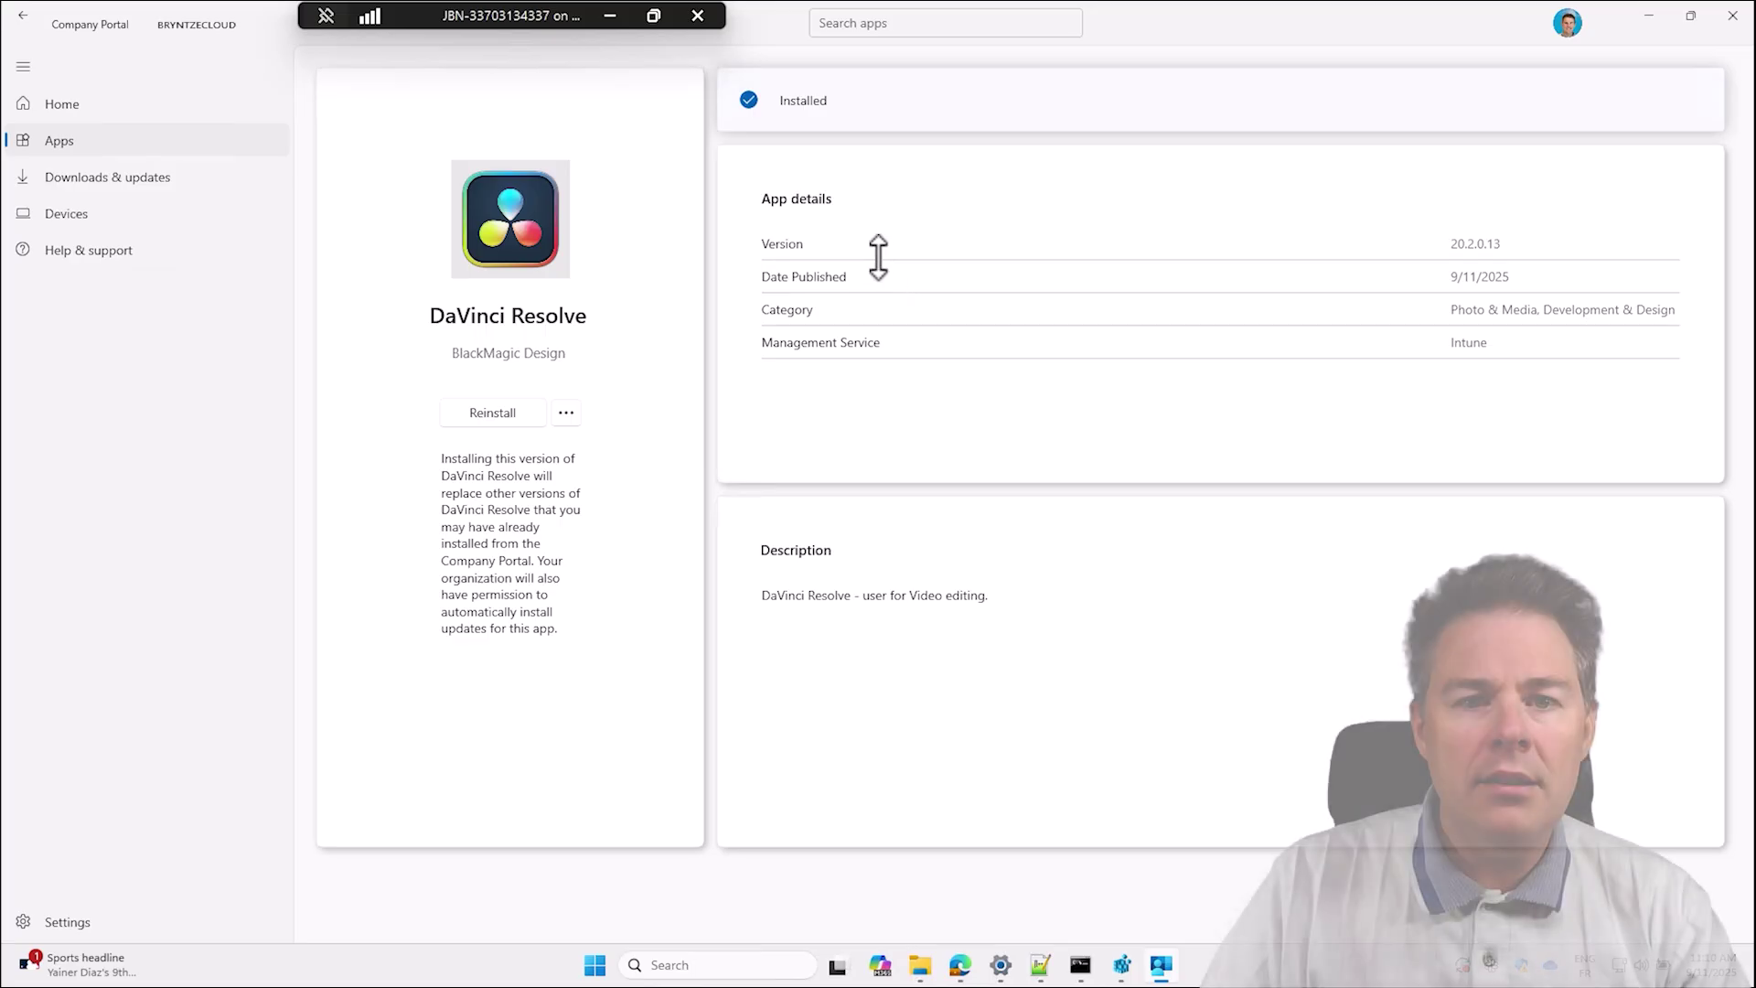
{"action": "left_click", "coordinate": [108, 174]}
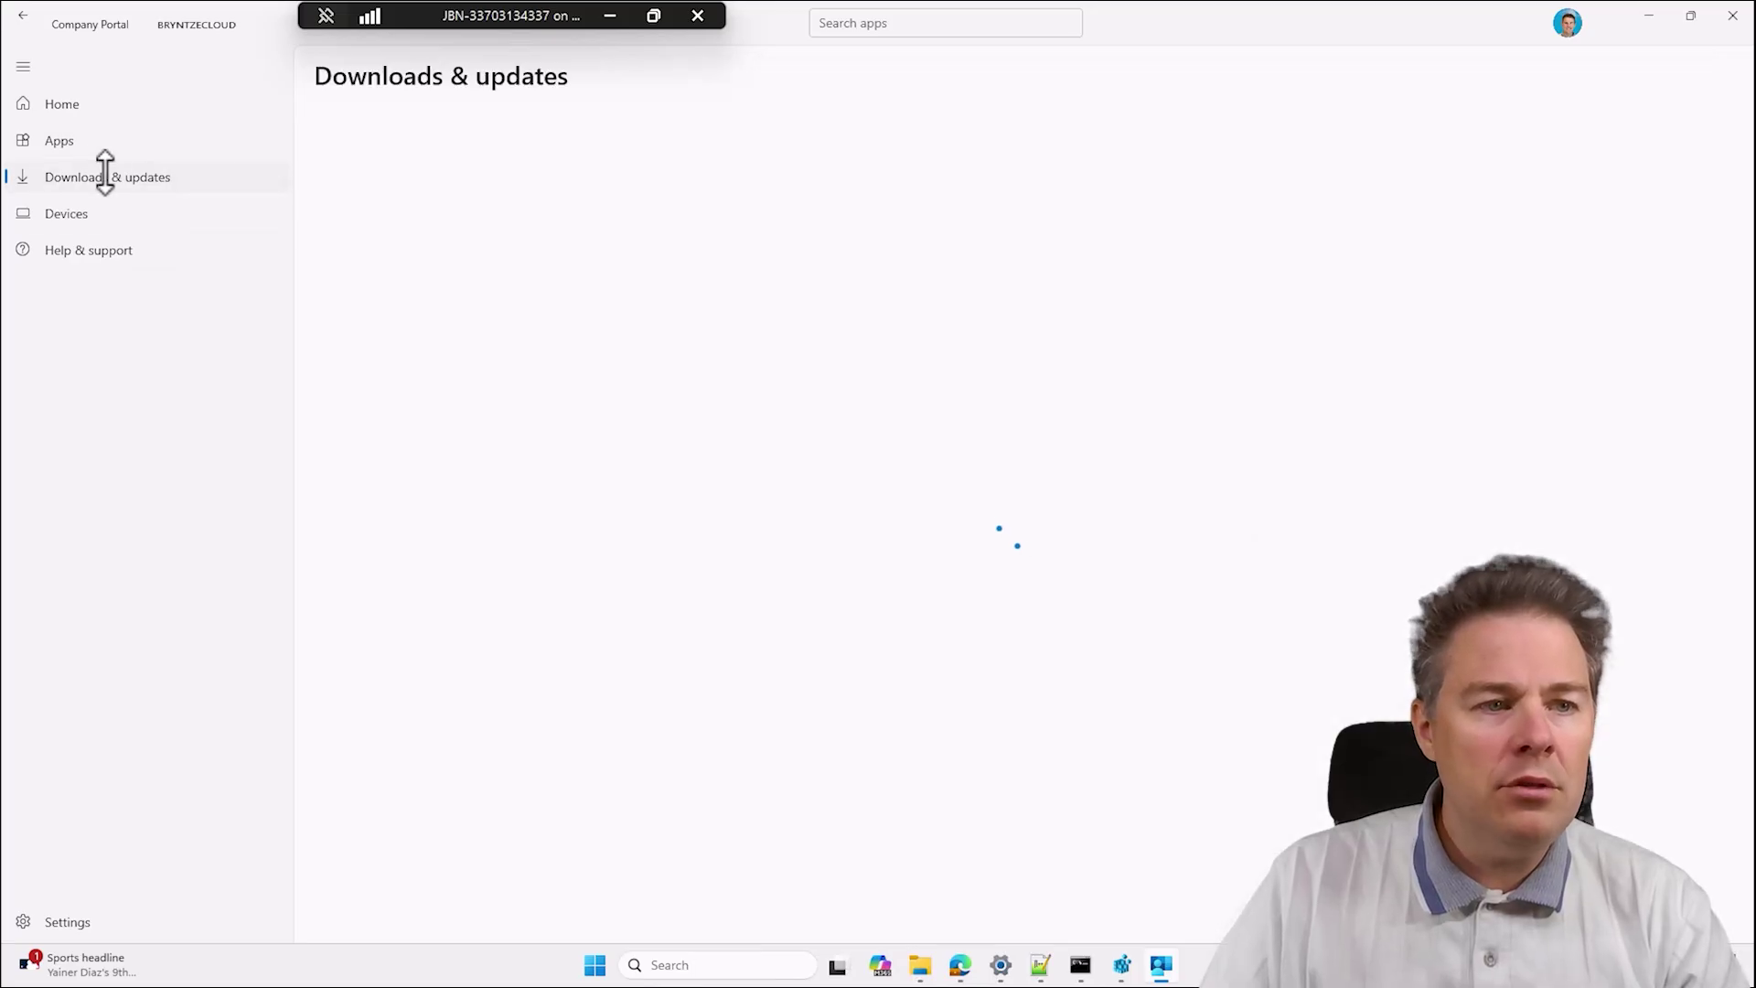
Open DaVinci Resolve from Company Portal Apps, preview its share QR code, and close the Share dialog.
{"action": "left_click", "coordinate": [64, 141]}
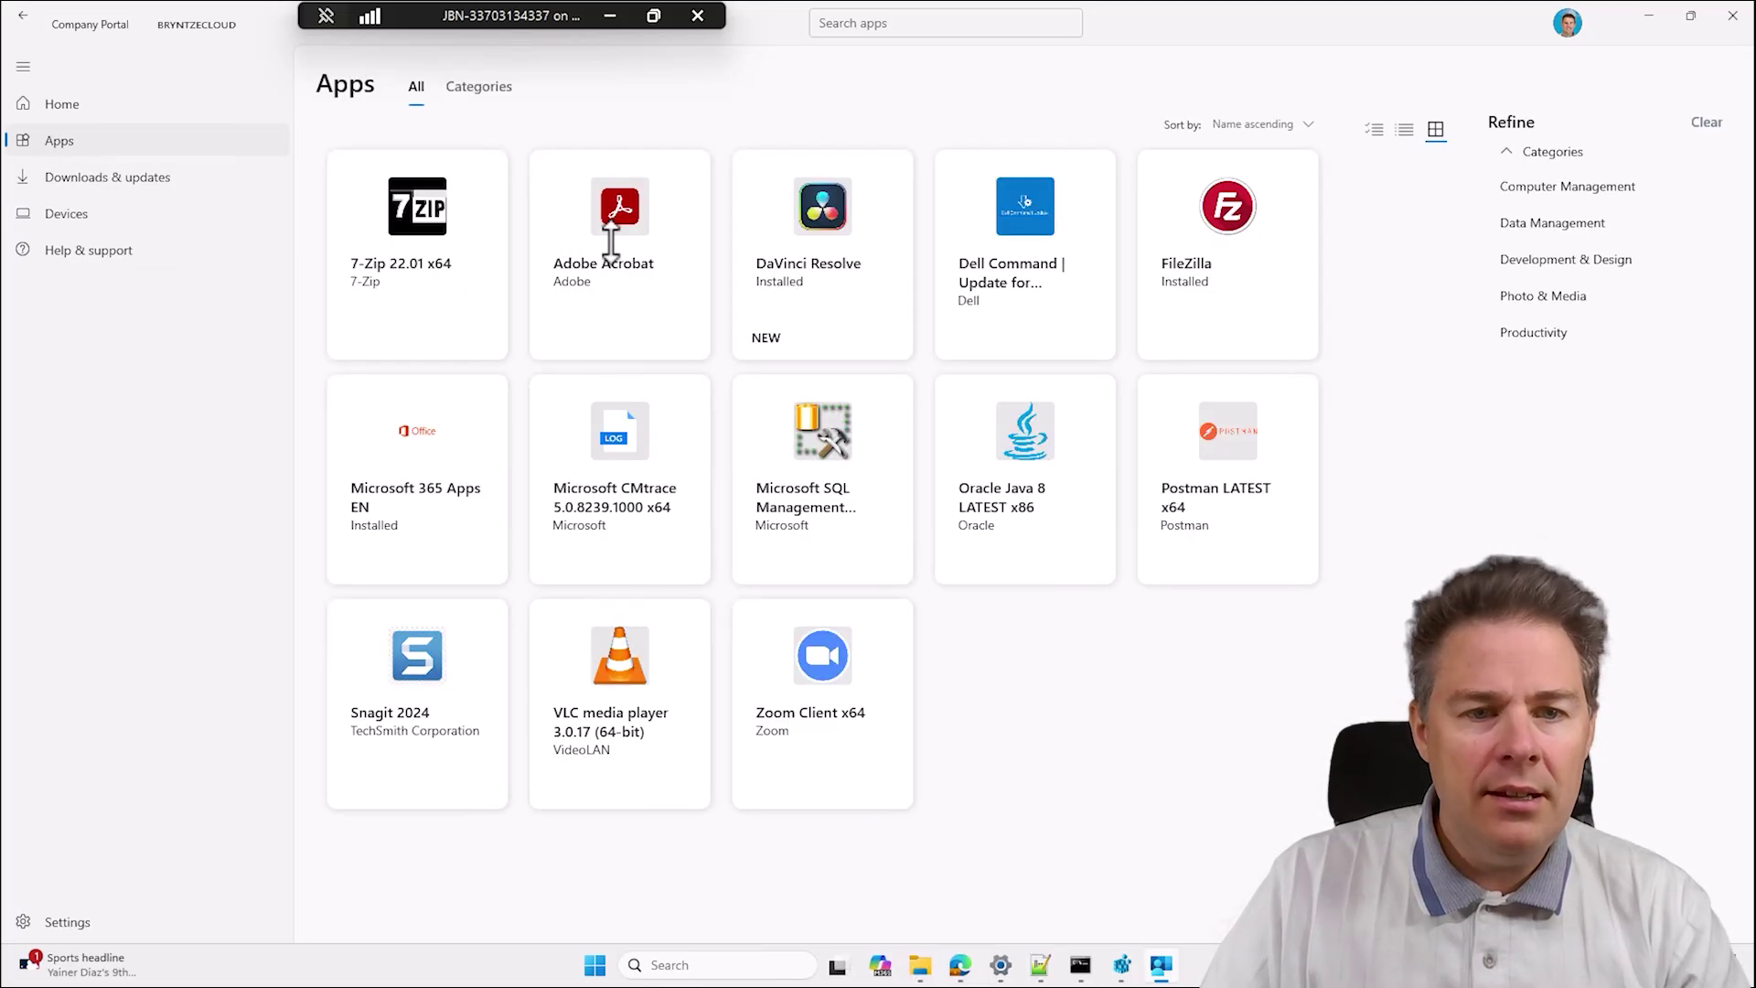
{"action": "left_click", "coordinate": [803, 249]}
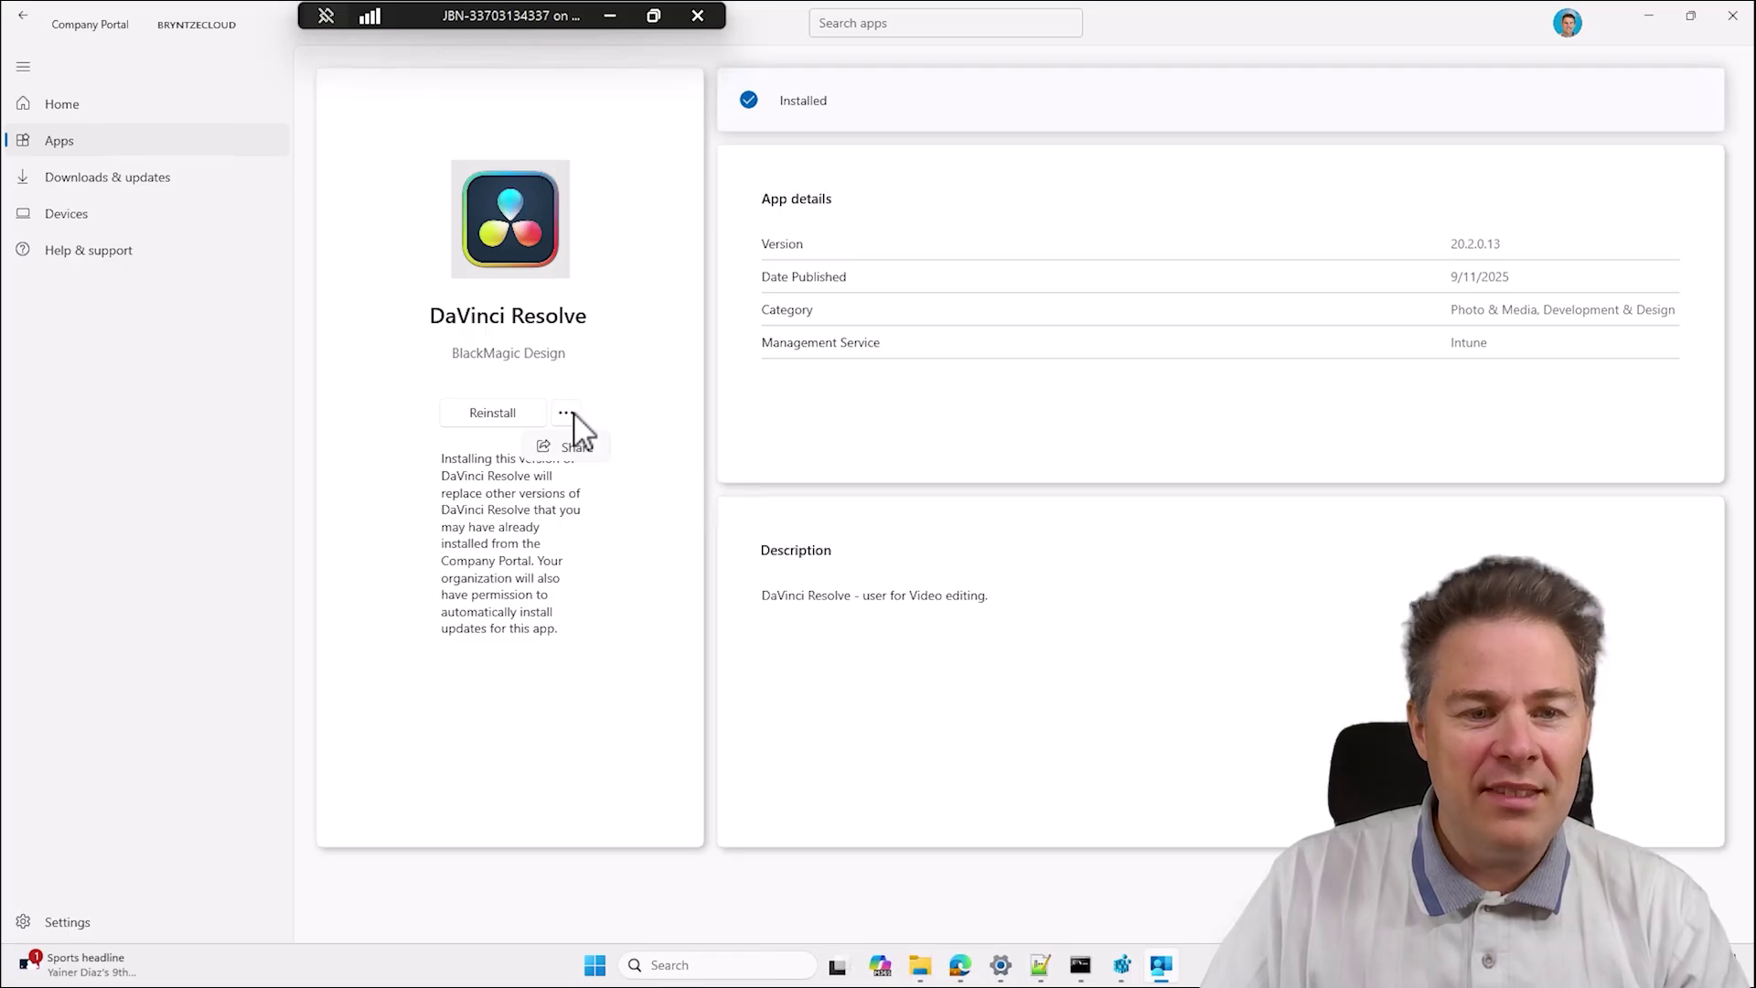
{"action": "left_click", "coordinate": [576, 448]}
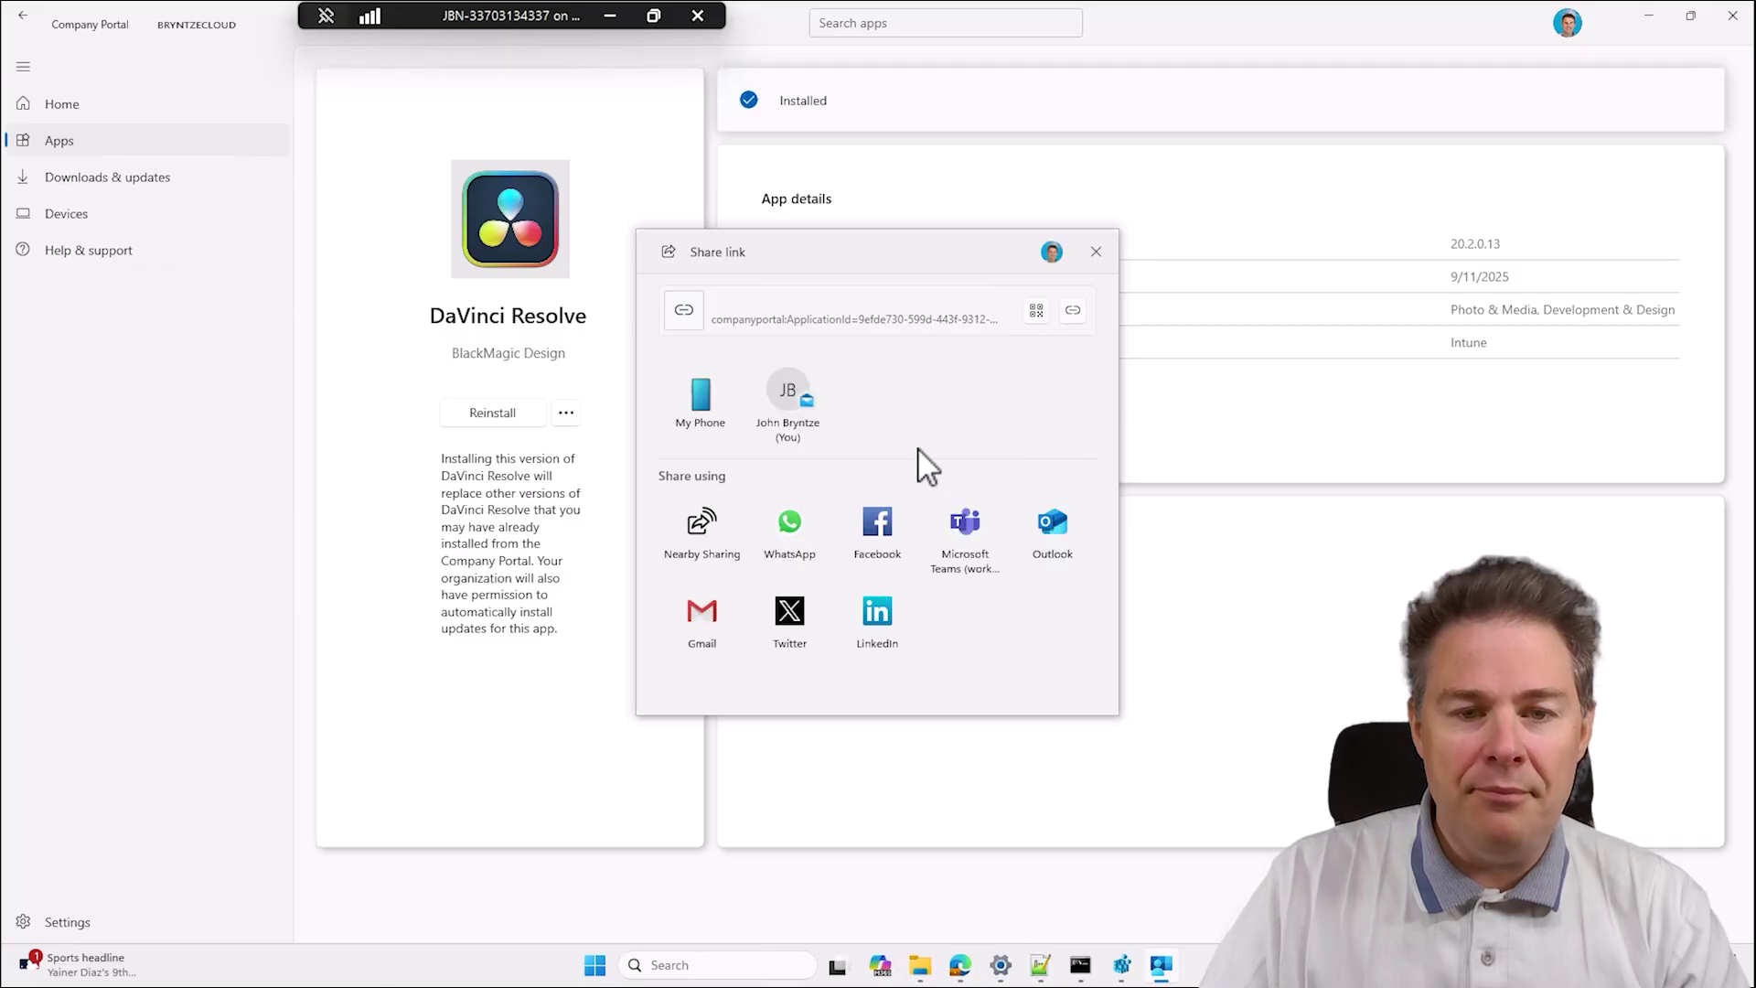
{"action": "left_click", "coordinate": [1037, 312]}
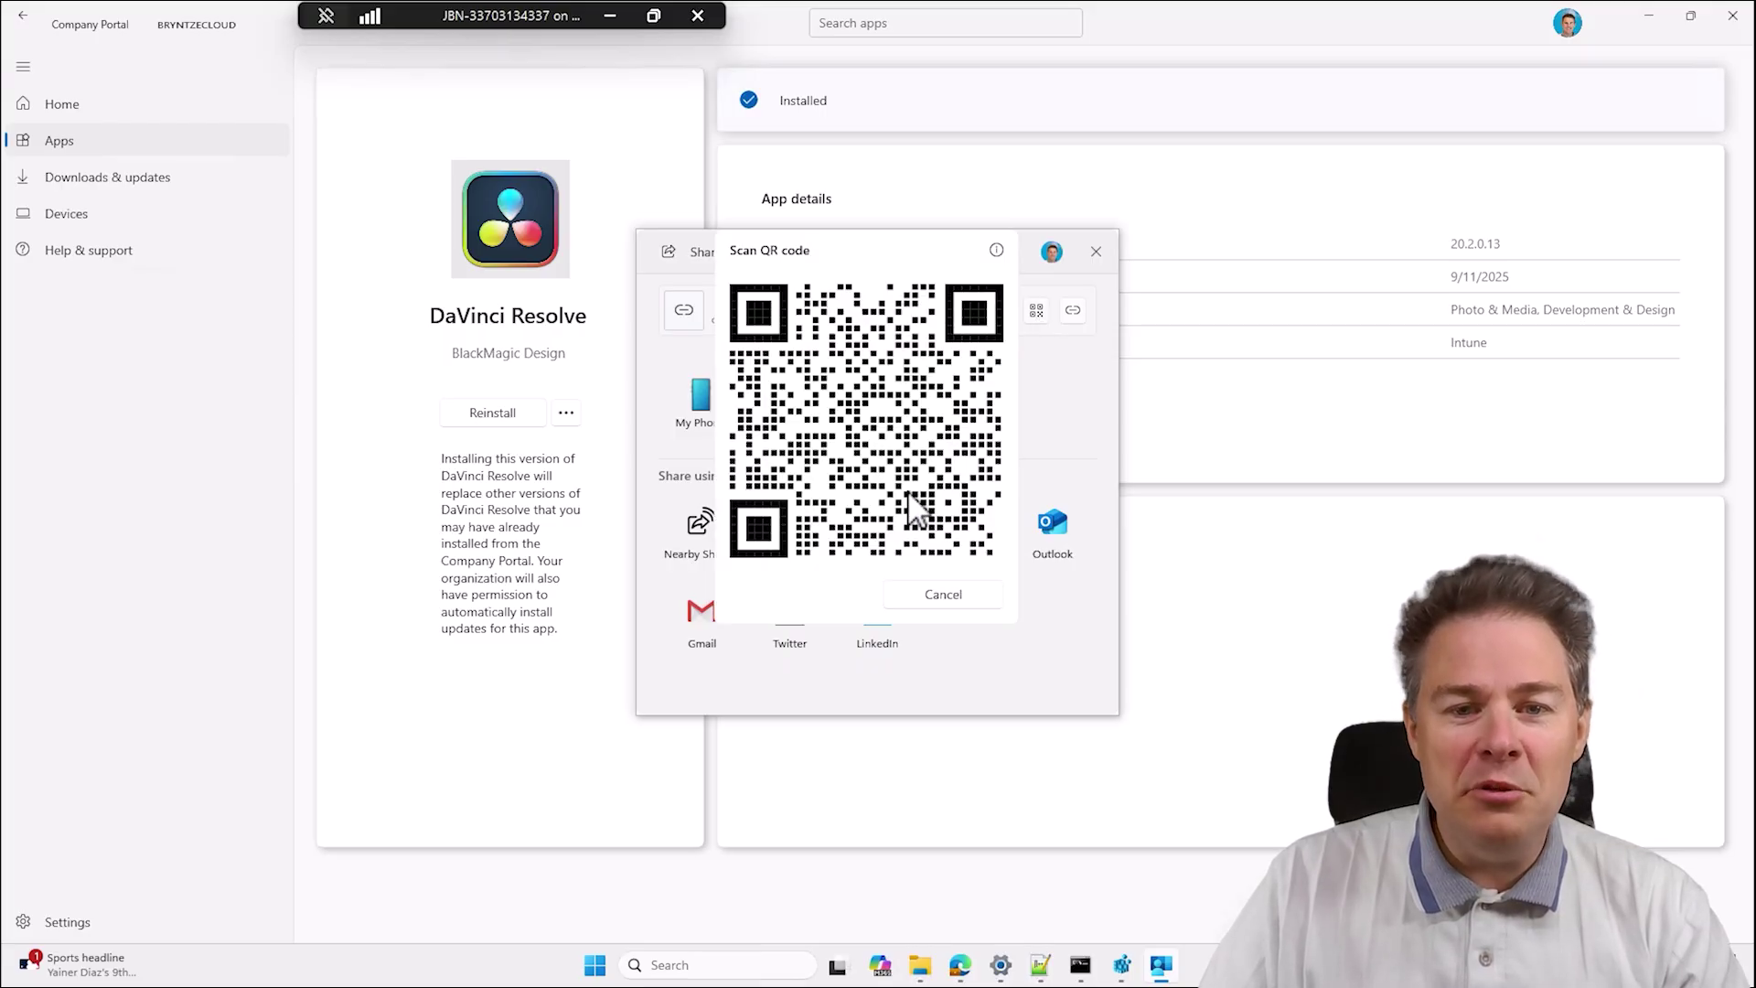
{"action": "left_click", "coordinate": [947, 601]}
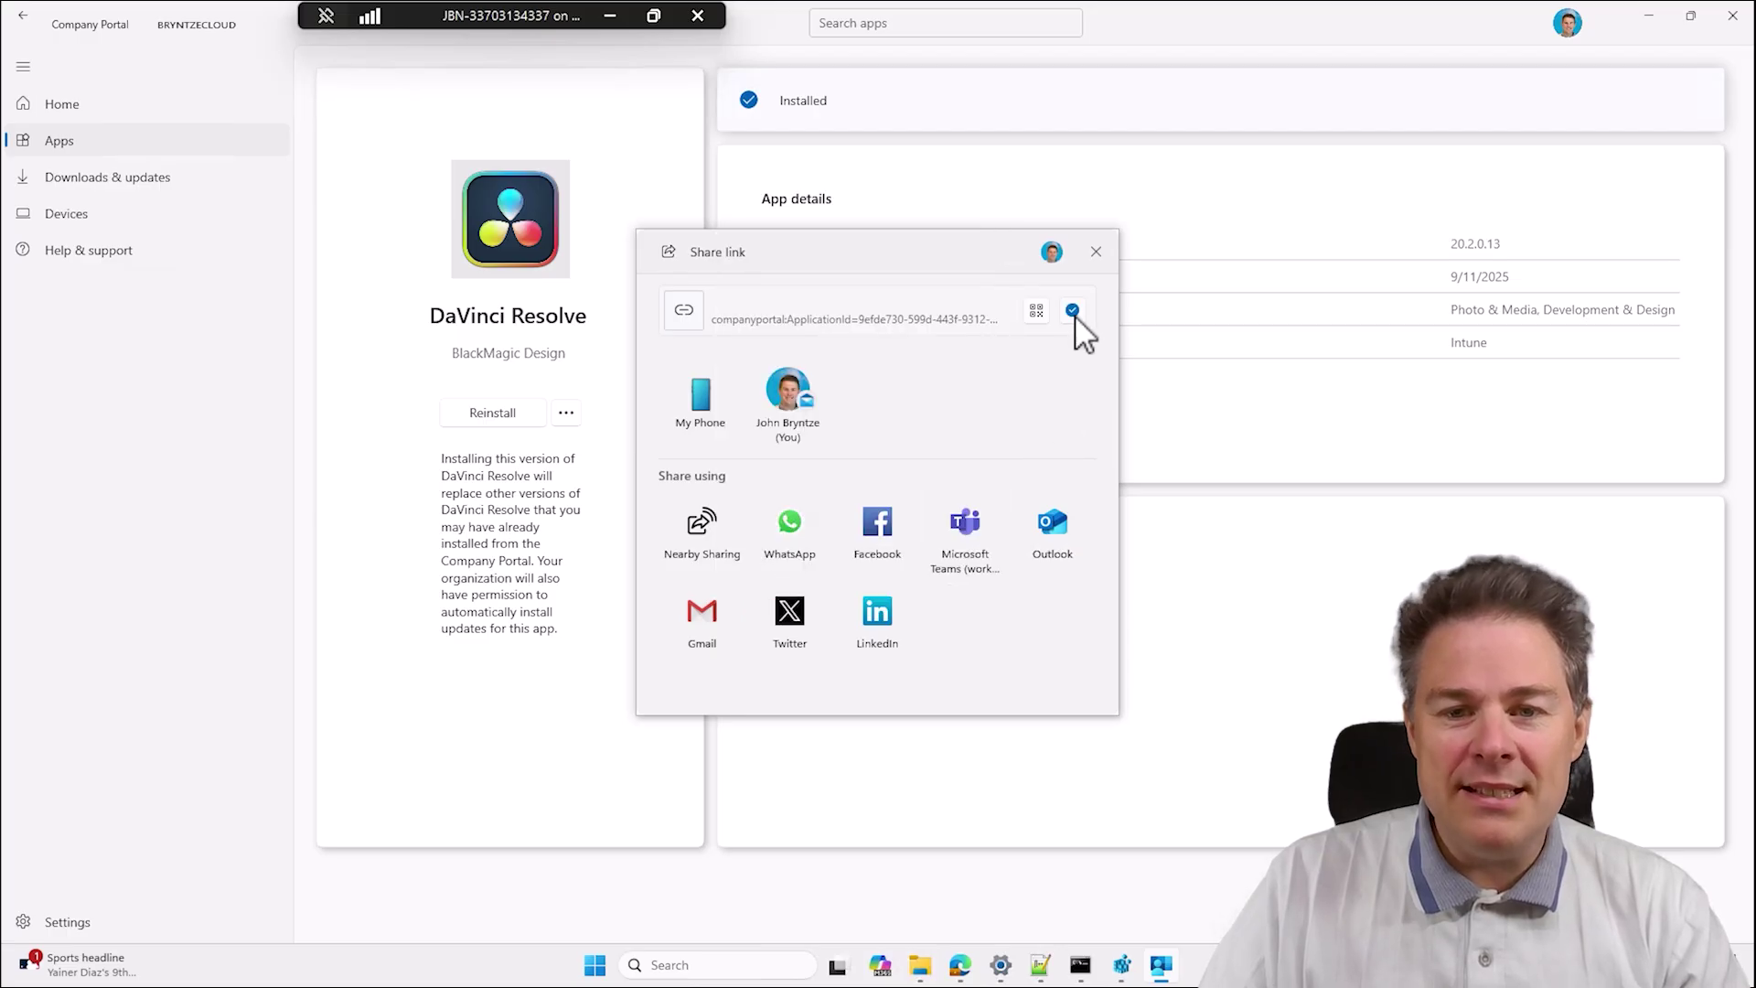
{"action": "left_click", "coordinate": [1095, 253]}
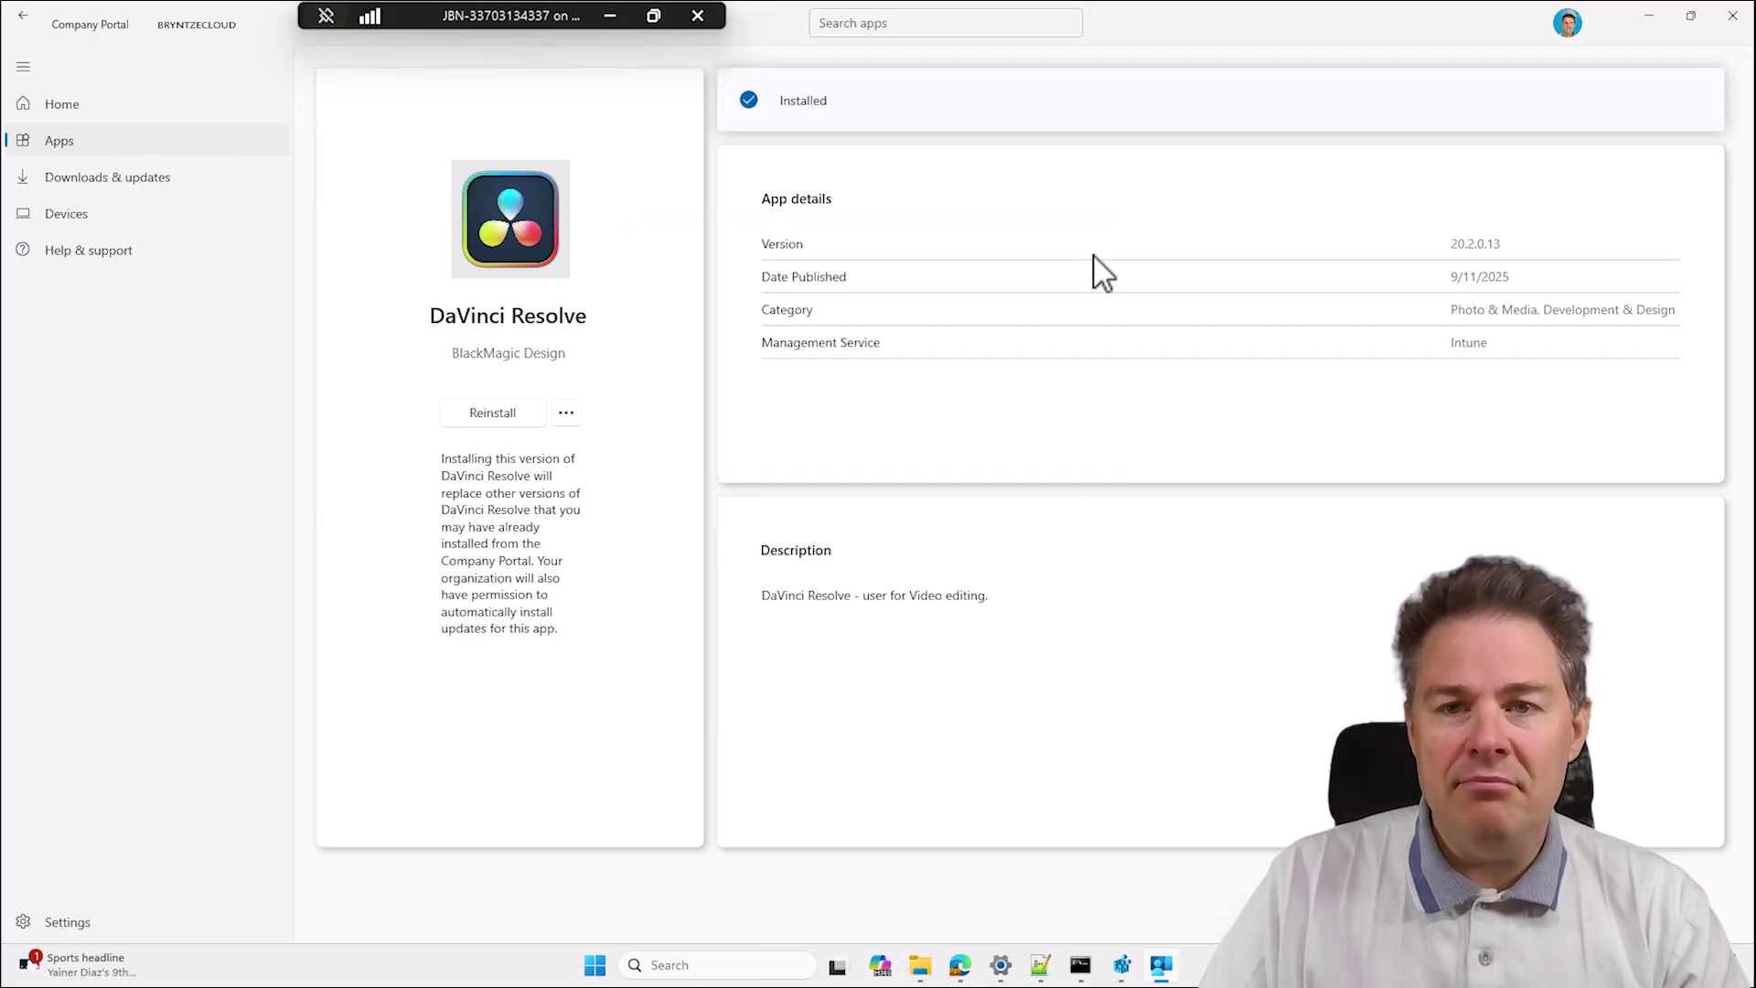
{"action": "left_click", "coordinate": [594, 978]}
{"action": "left_click", "coordinate": [1729, 86]}
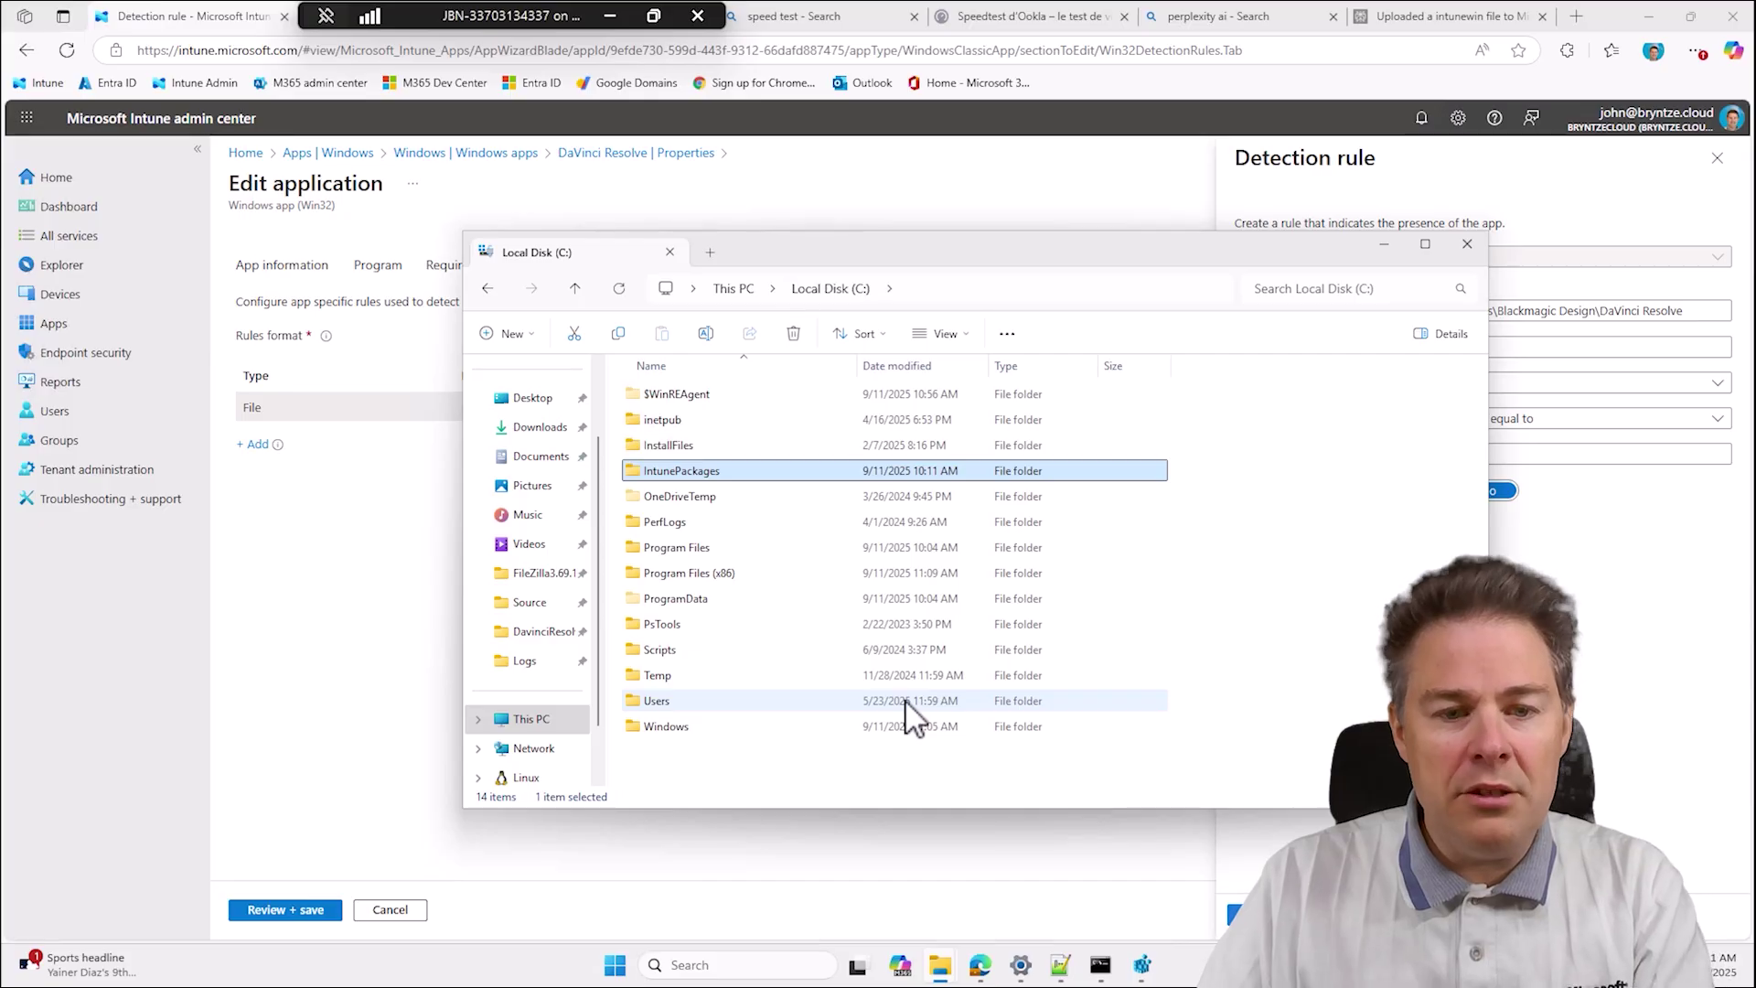
{"action": "key", "text": "super+r"}
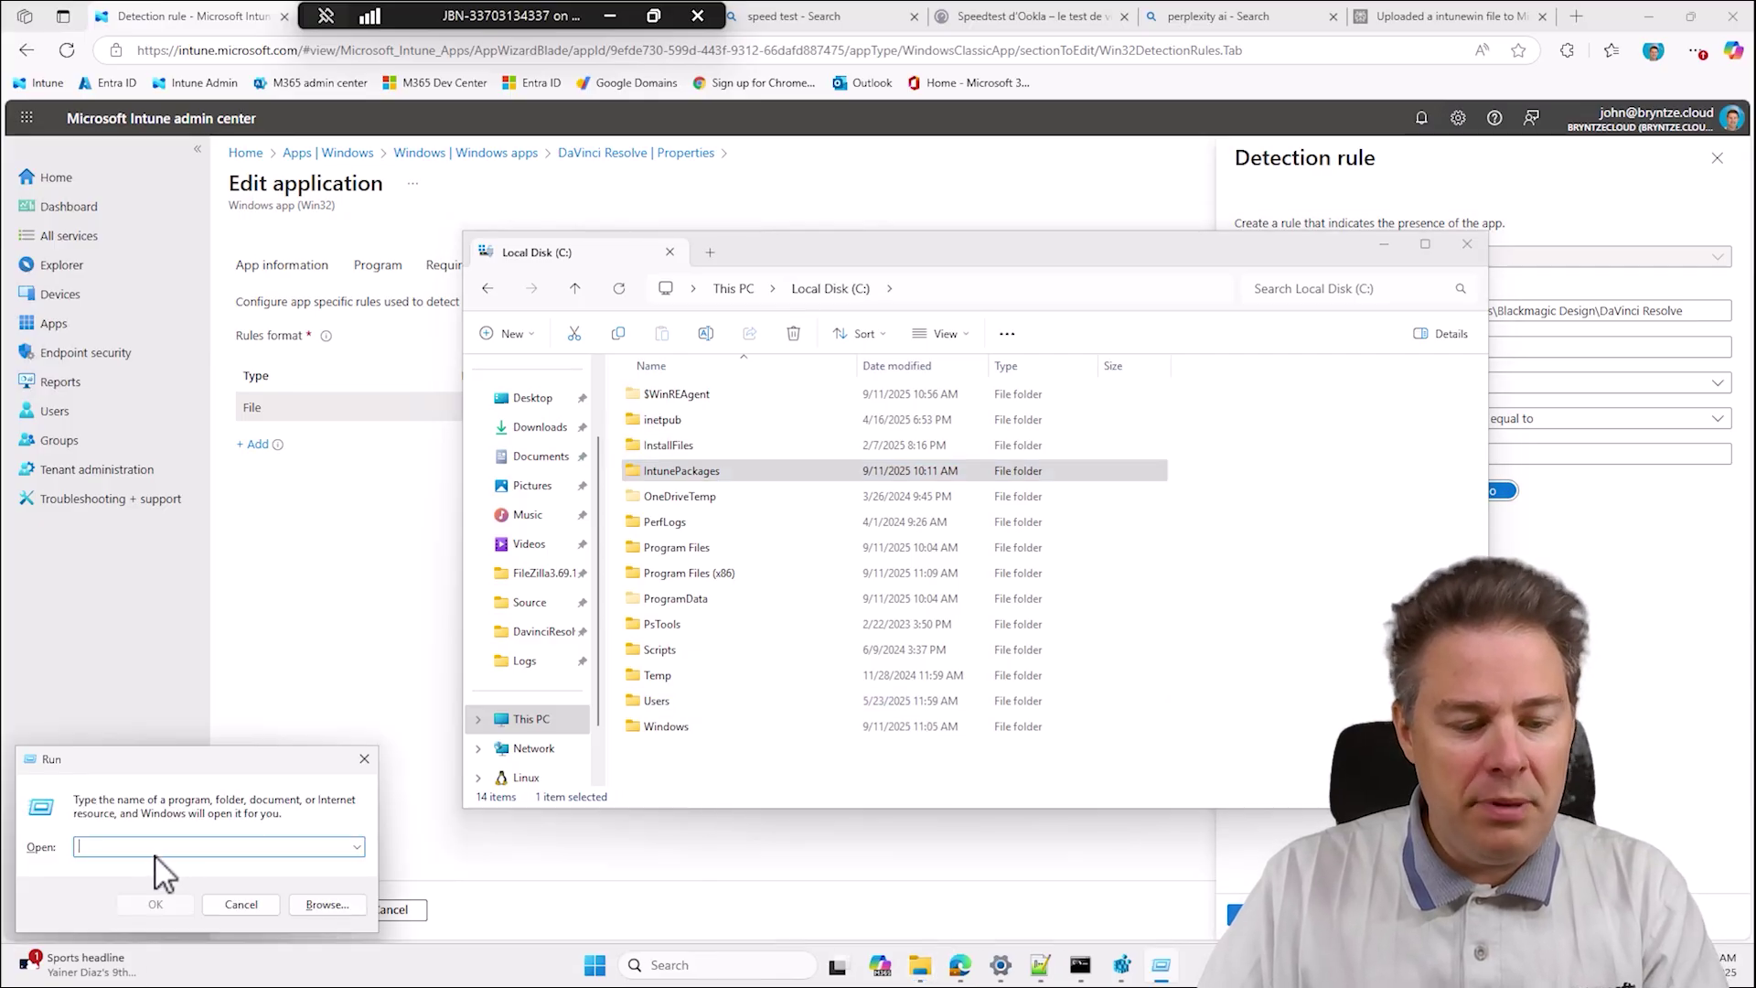
{"action": "type", "text": "companyportal:ApplicationId=9efde730-599d-443f-9312-66dafd887475"}
{"action": "left_click_drag", "start_coordinate": [165, 845], "coordinate": [11, 847]}
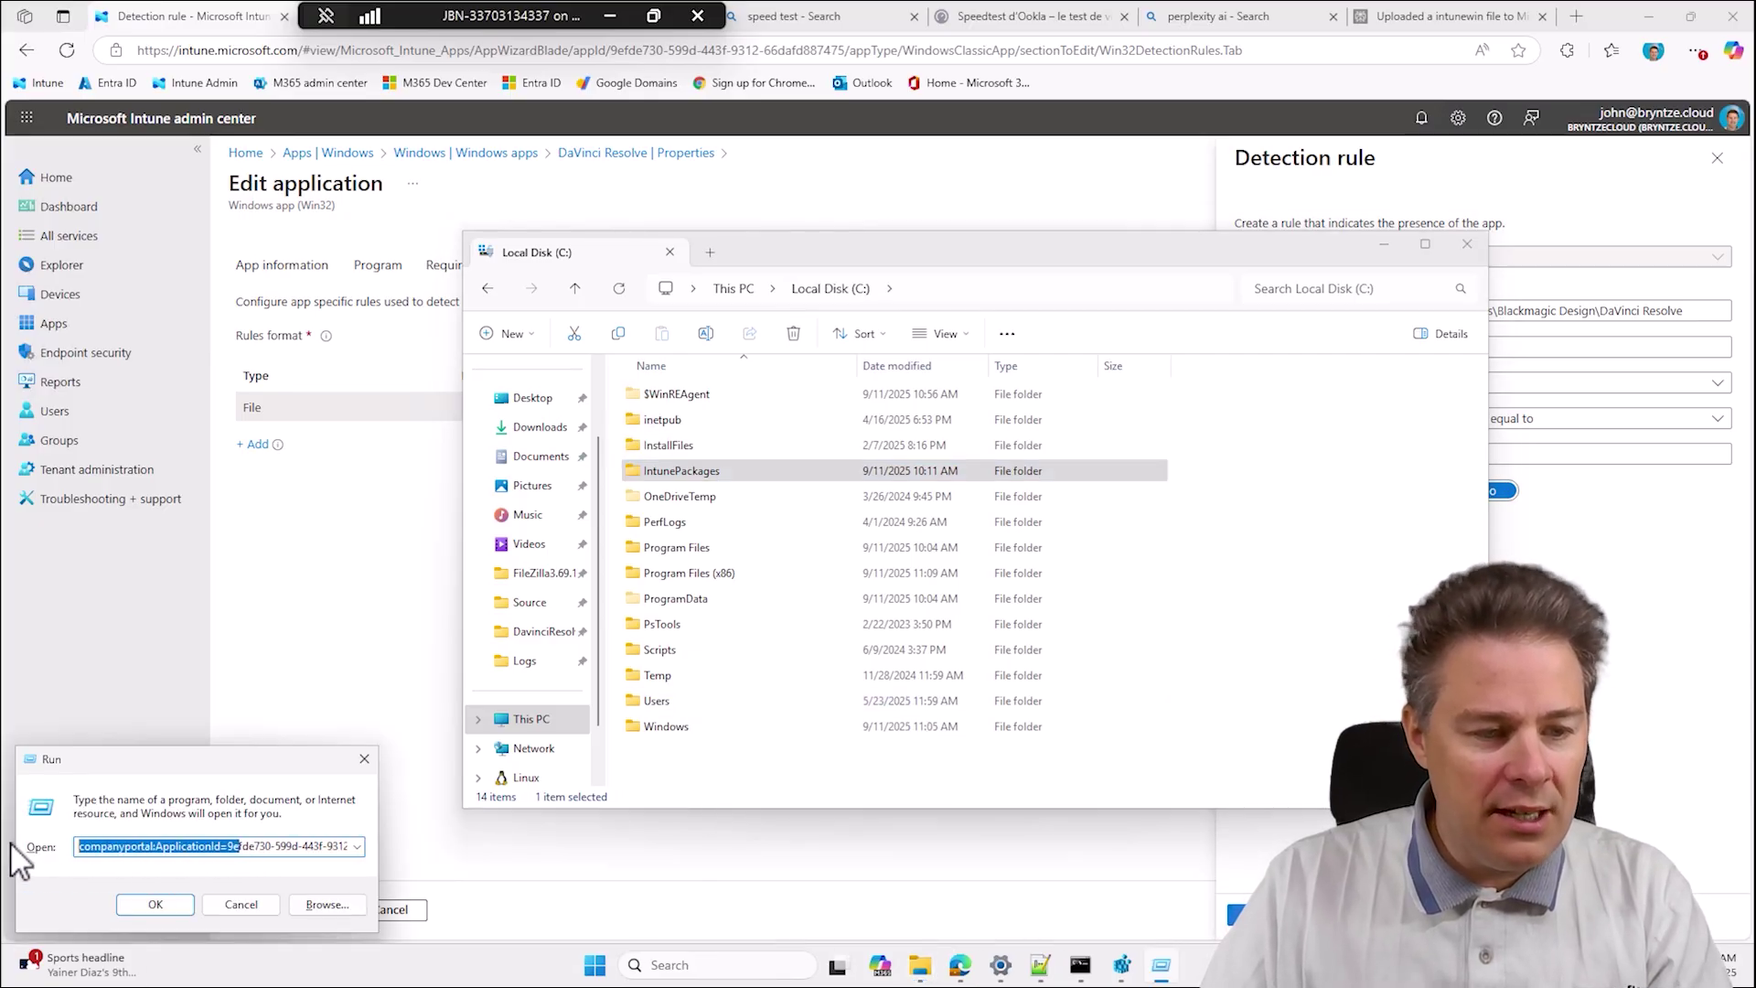
{"action": "left_click", "coordinate": [155, 847]}
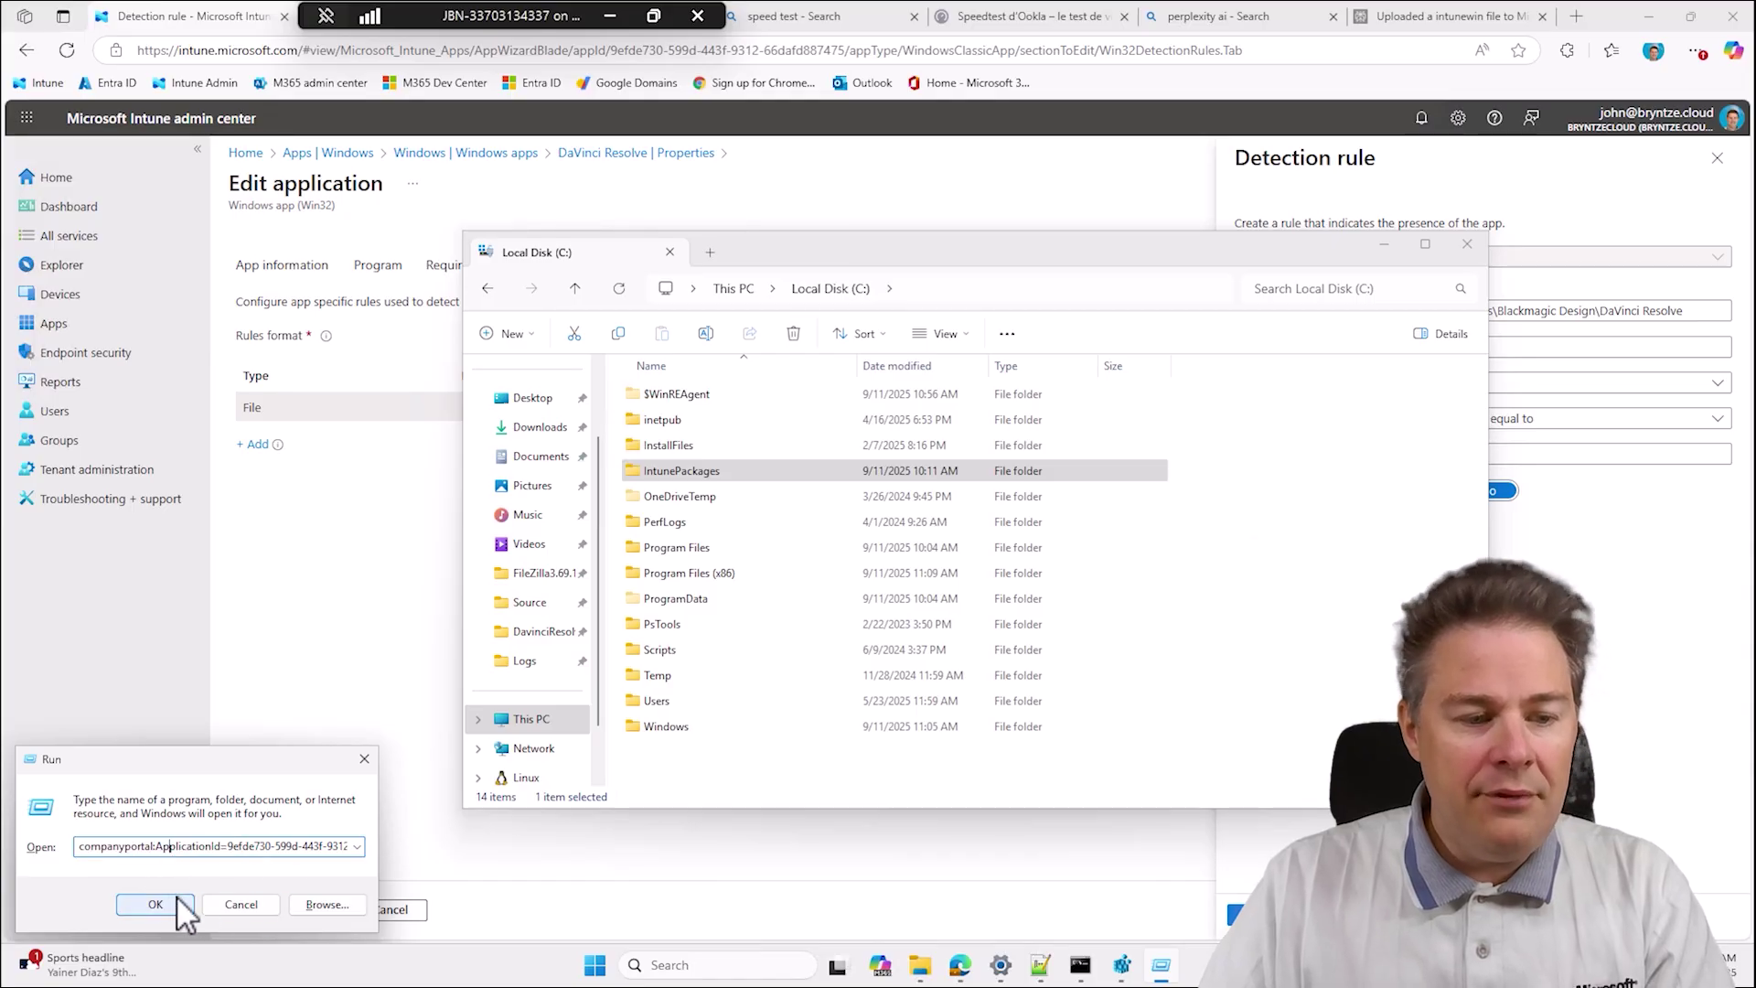
{"action": "left_click", "coordinate": [154, 903]}
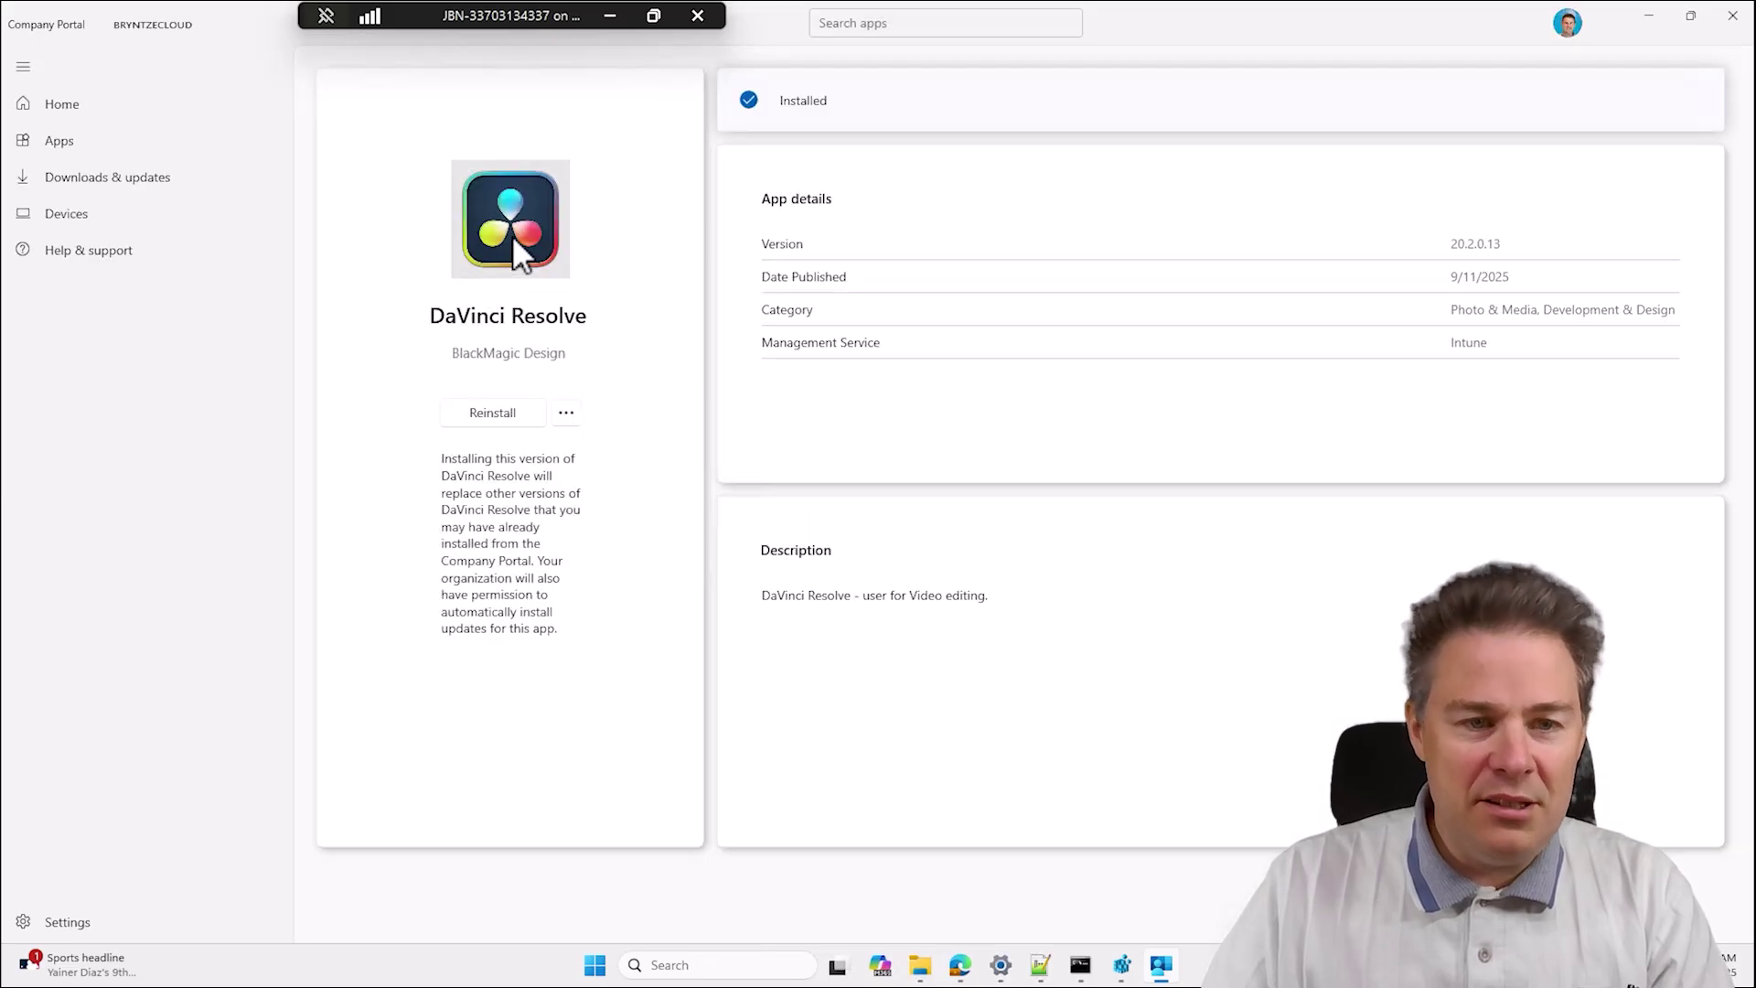
{"action": "left_click", "coordinate": [566, 416]}
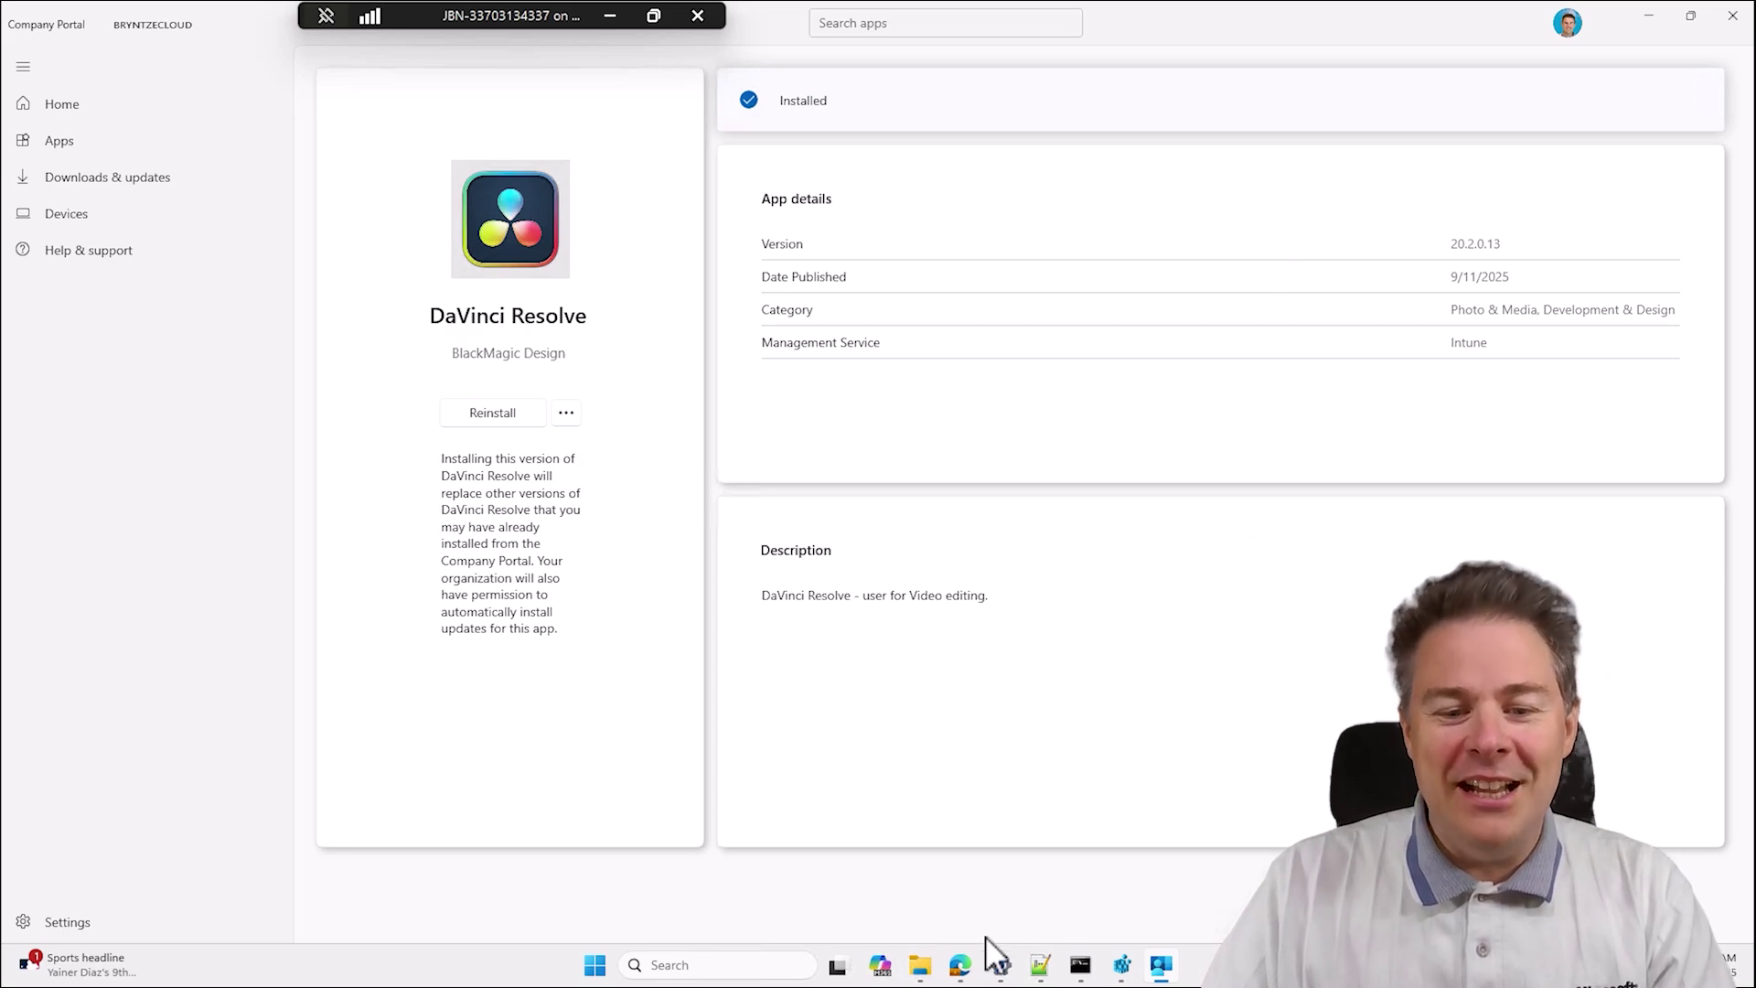
Check device and user install status on DaVinci Resolve's Intune Overview, then return to Company Portal.
{"action": "left_click", "coordinate": [960, 968]}
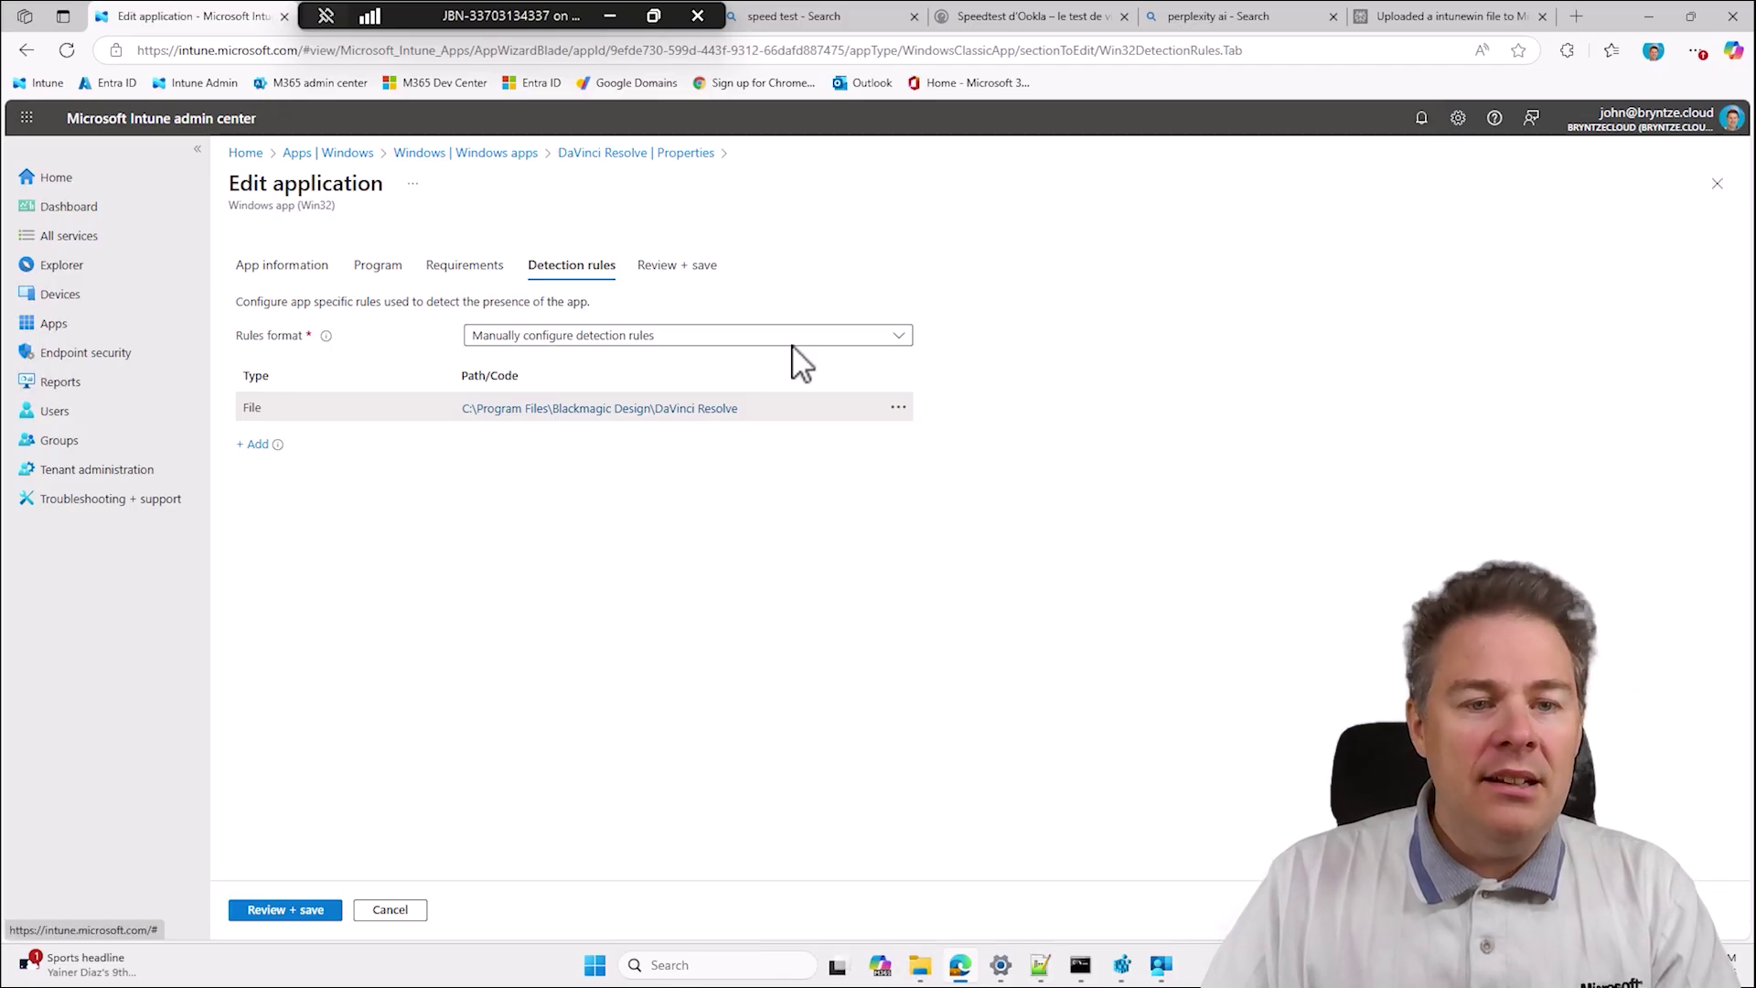
{"action": "left_click", "coordinate": [601, 153]}
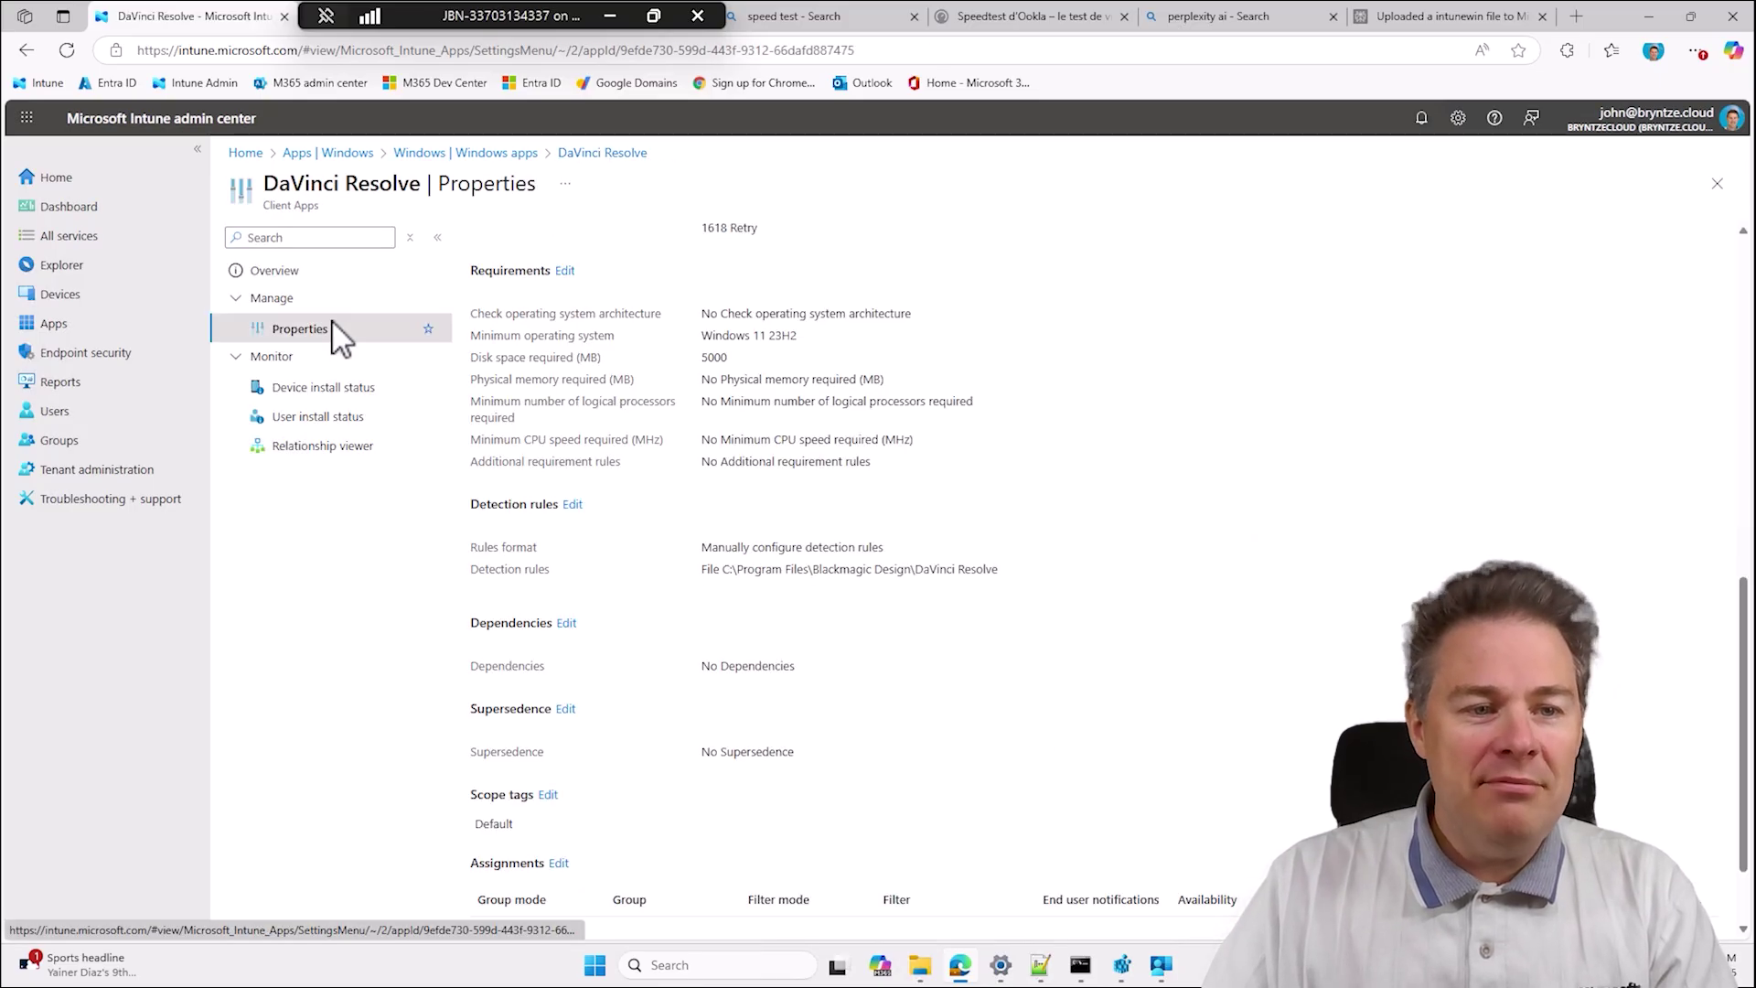
{"action": "left_click", "coordinate": [291, 273]}
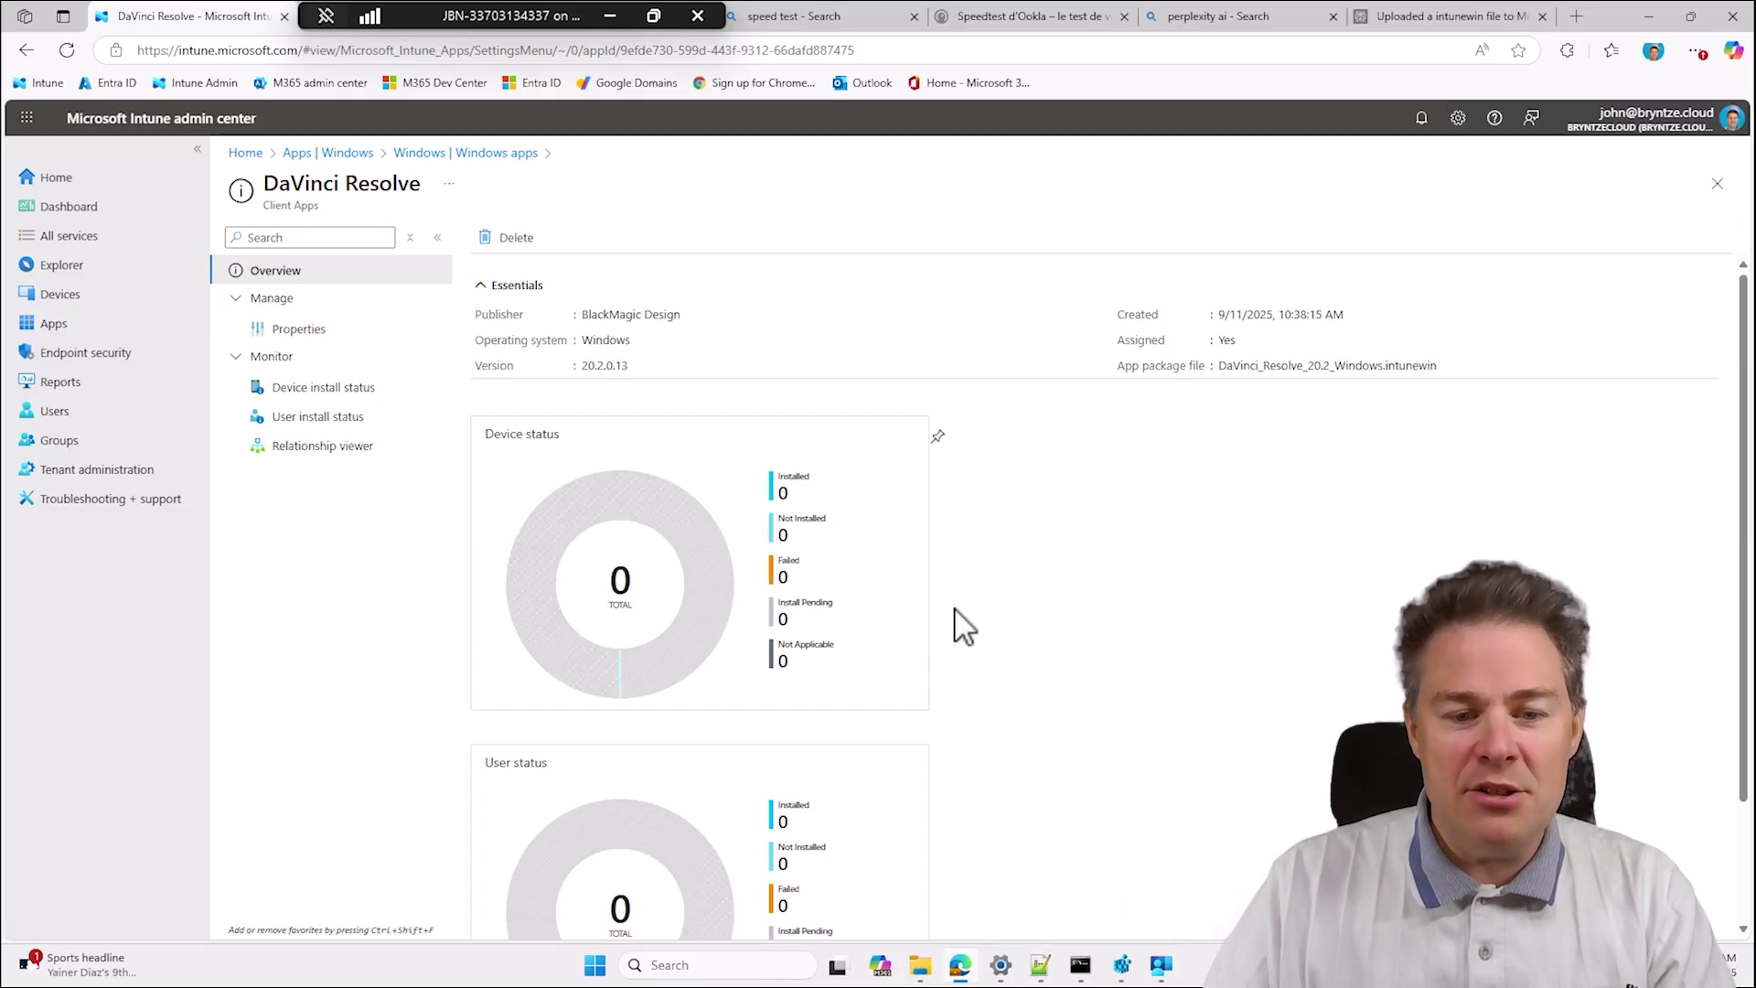
{"action": "scroll", "coordinate": [942, 622], "scroll_direction": "down", "scroll_amount": 1}
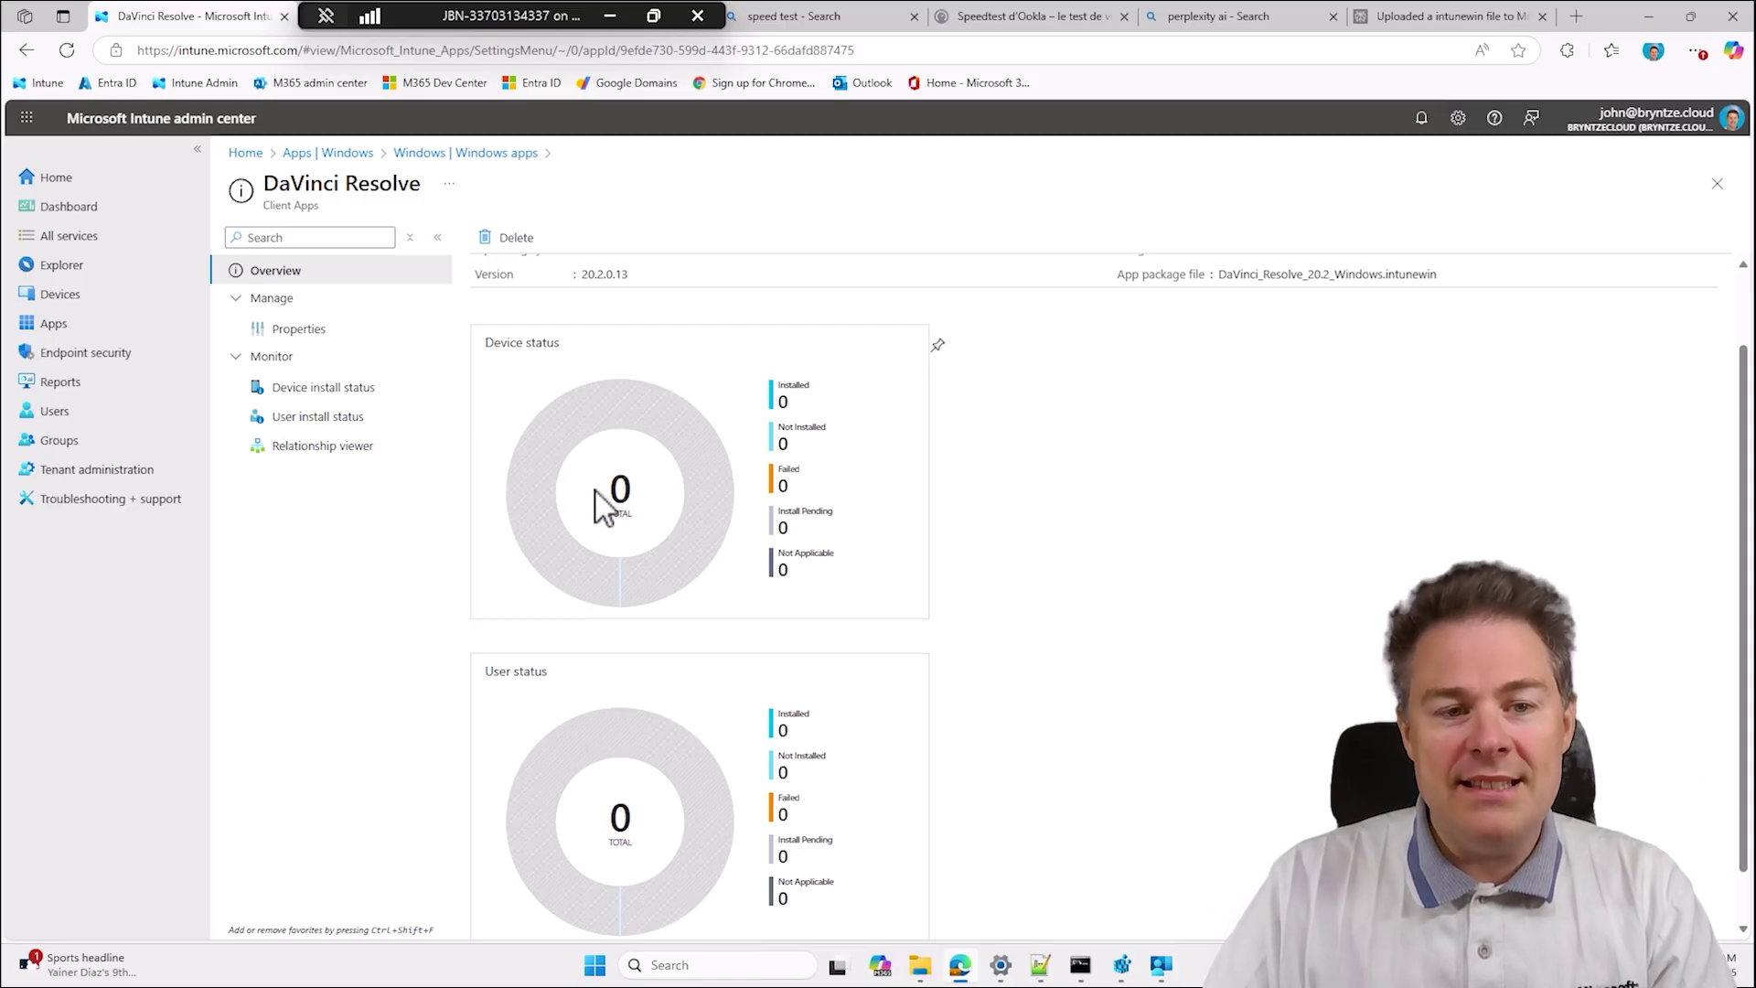
{"action": "left_click", "coordinate": [1162, 966]}
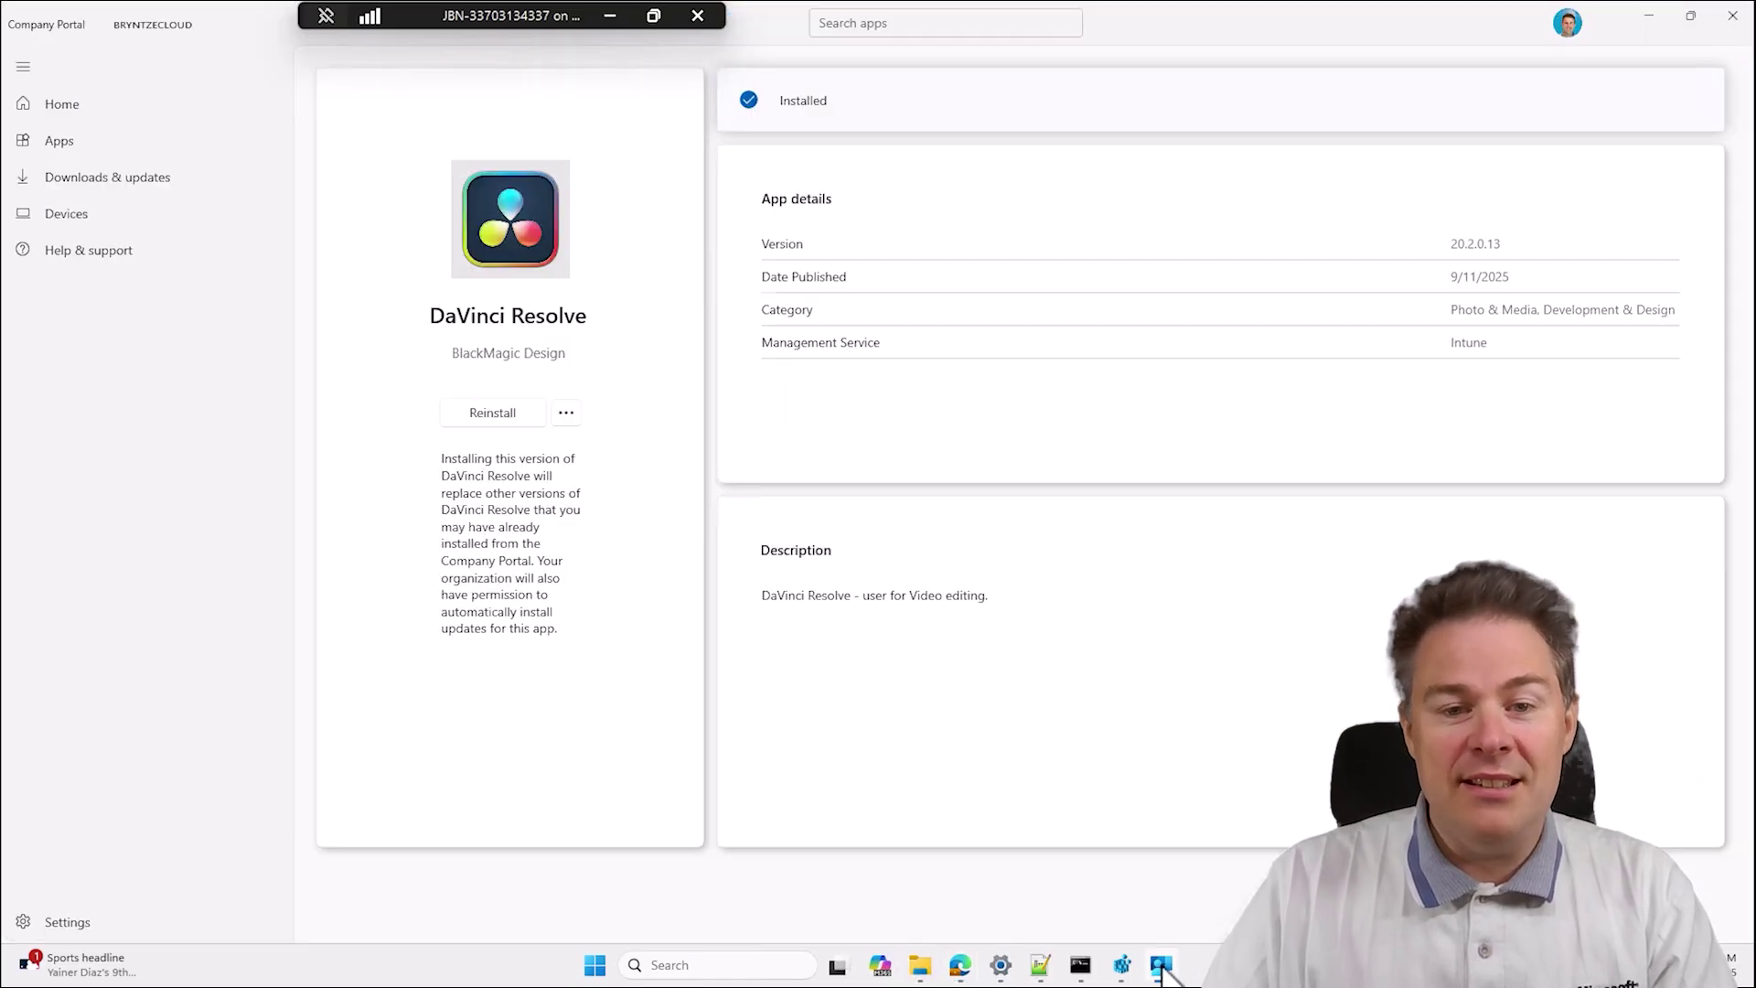
Sync the device from Company Portal settings and list the 13 available apps.
{"action": "left_click", "coordinate": [75, 918]}
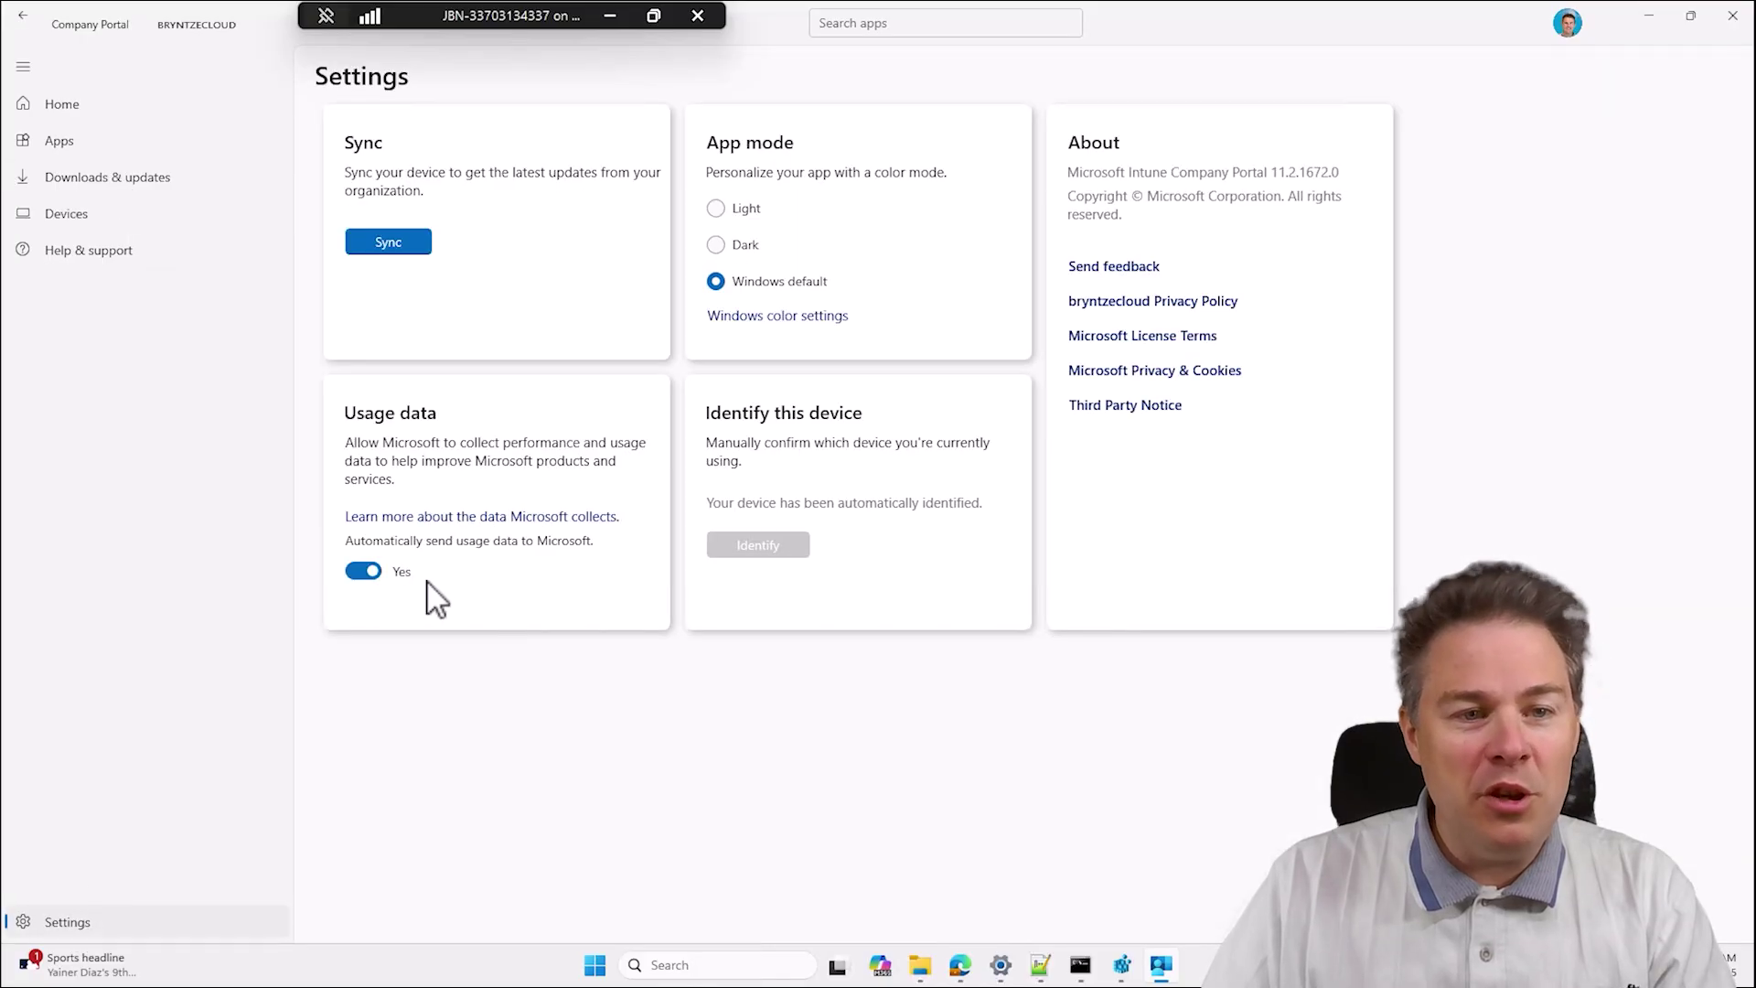
{"action": "left_click", "coordinate": [402, 241]}
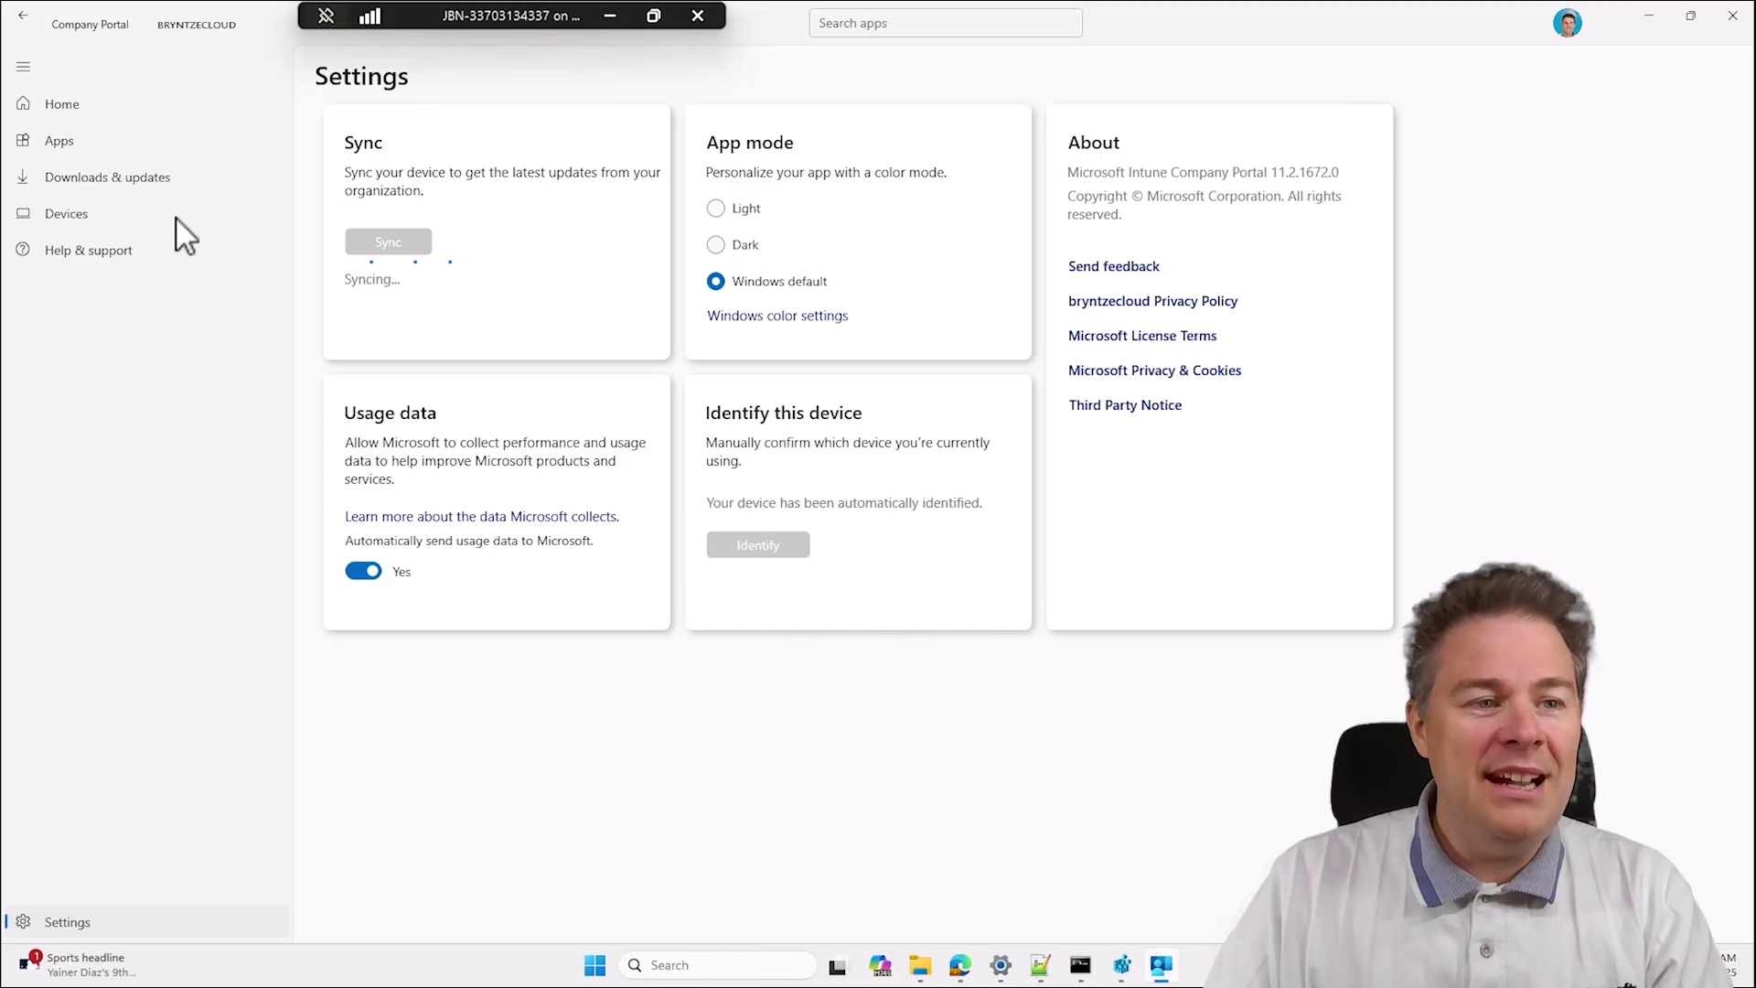
{"action": "left_click", "coordinate": [58, 142]}
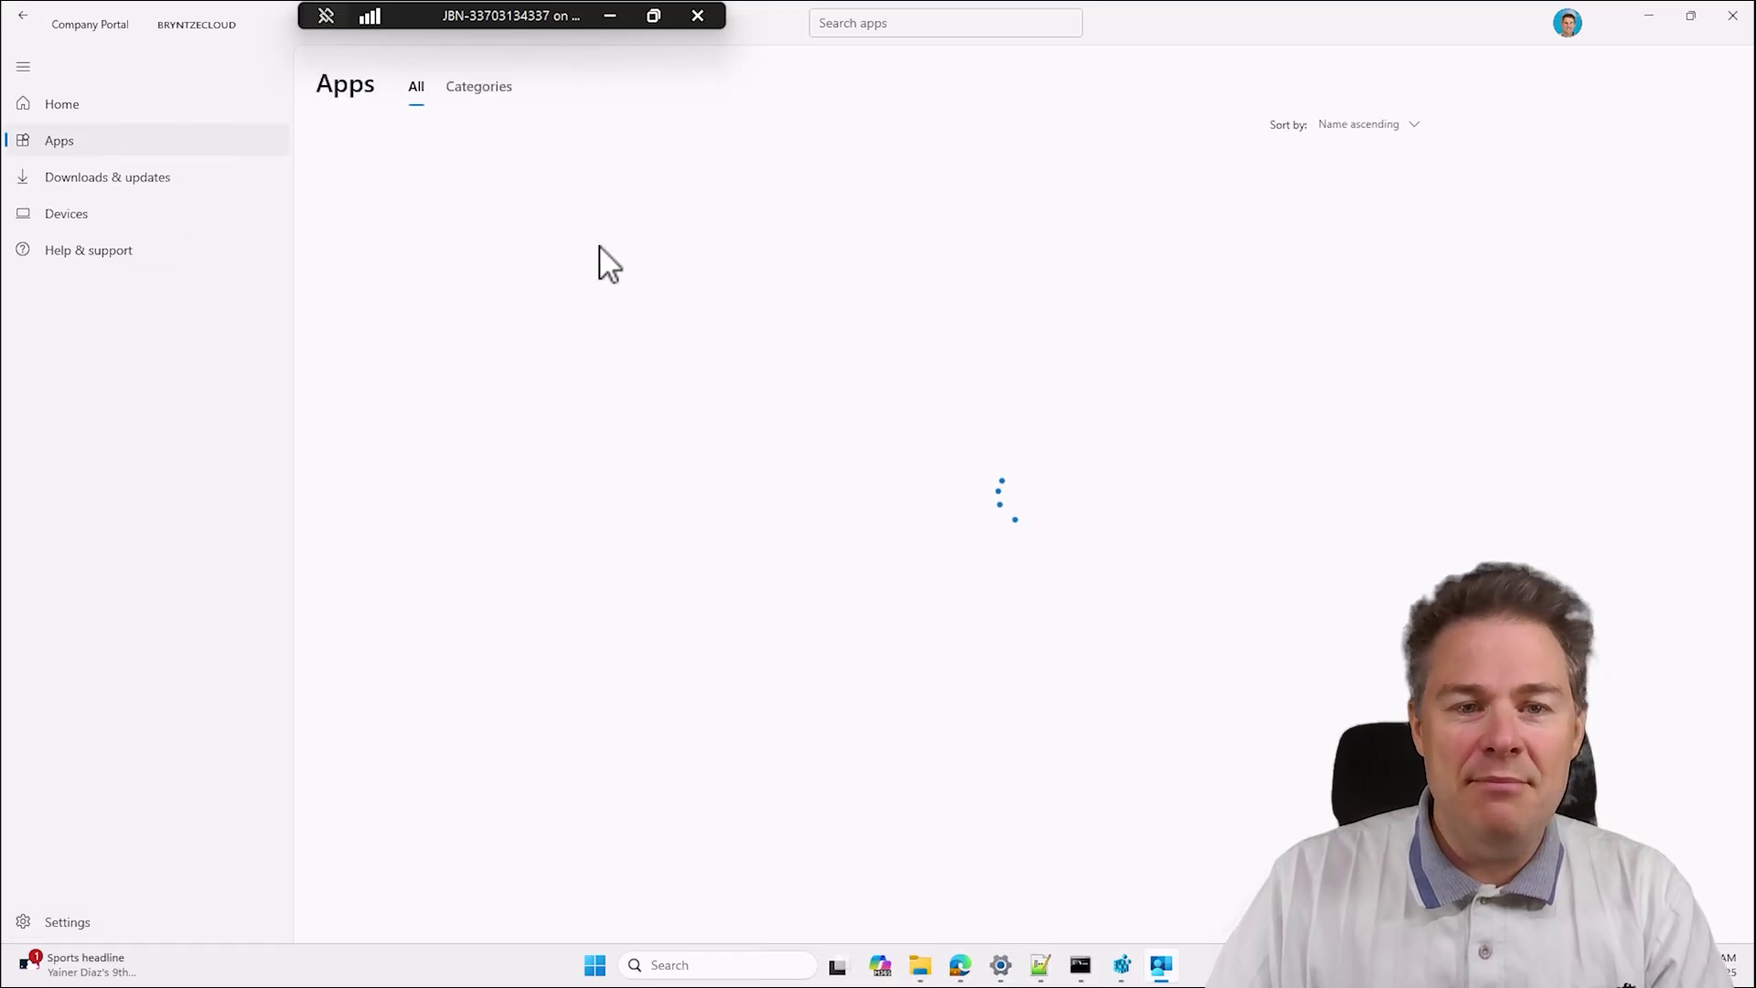
Launch DaVinci Resolve from the Start menu's Recommended list; it fails with an OpenGL GPU error.
{"action": "left_click", "coordinate": [596, 967]}
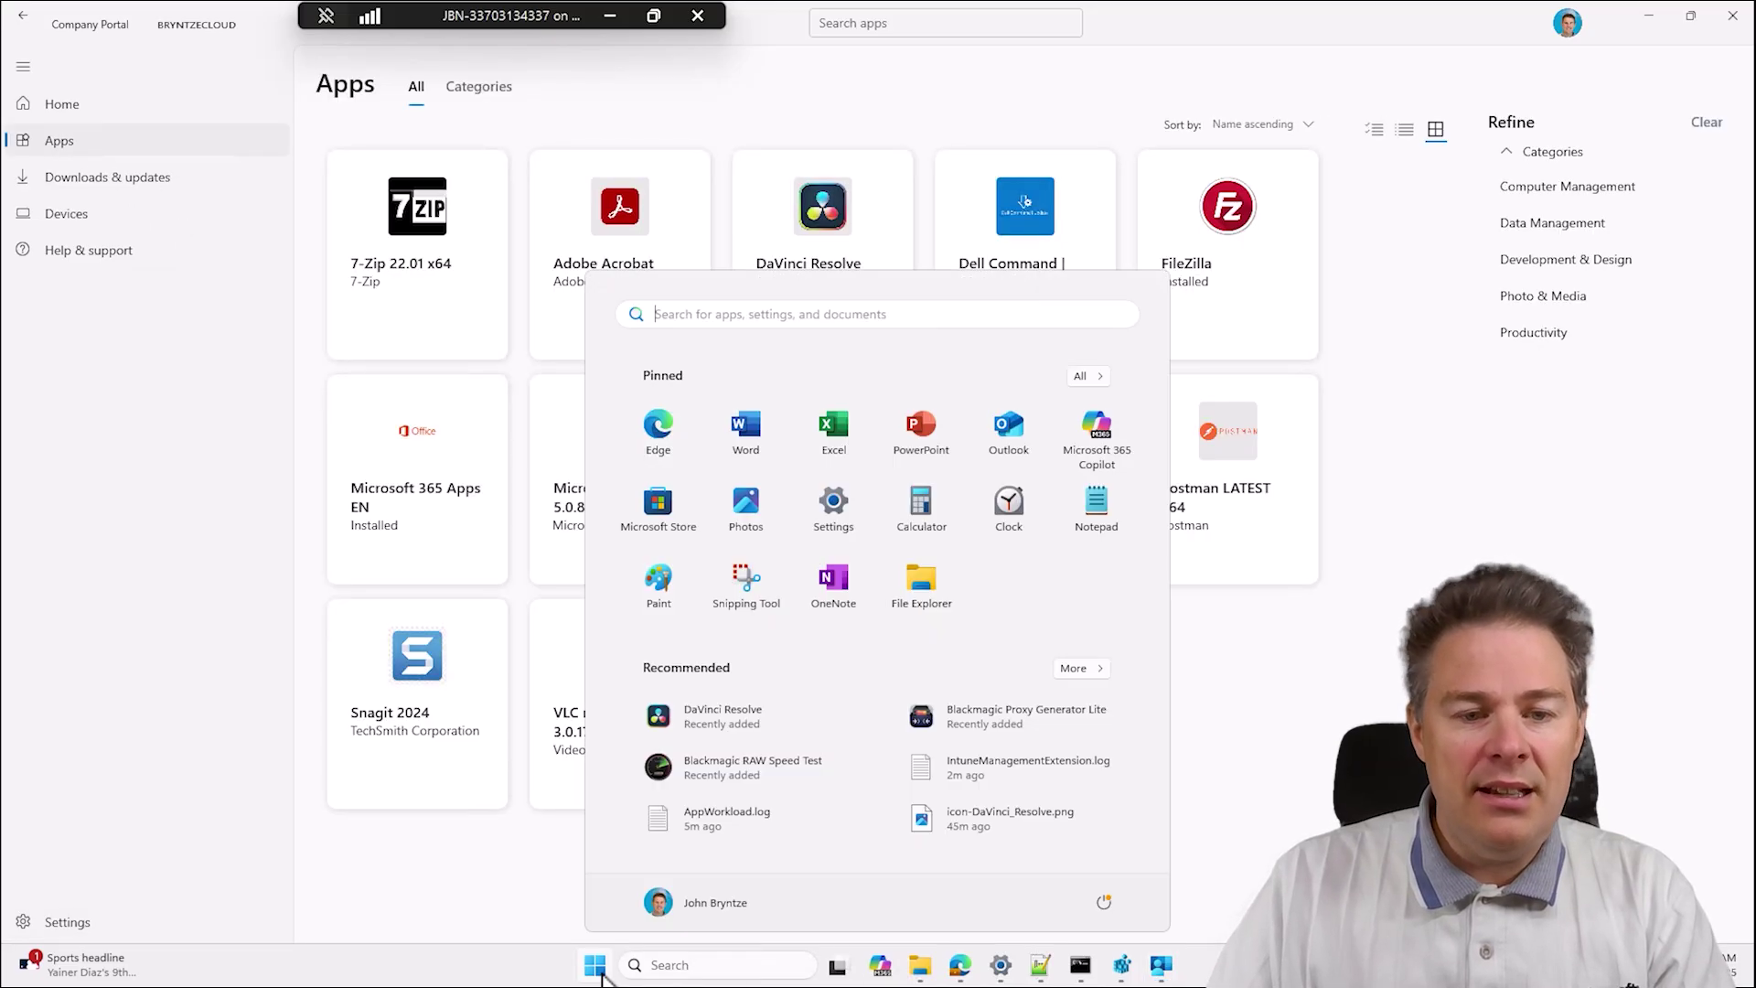
{"action": "left_click", "coordinate": [729, 723]}
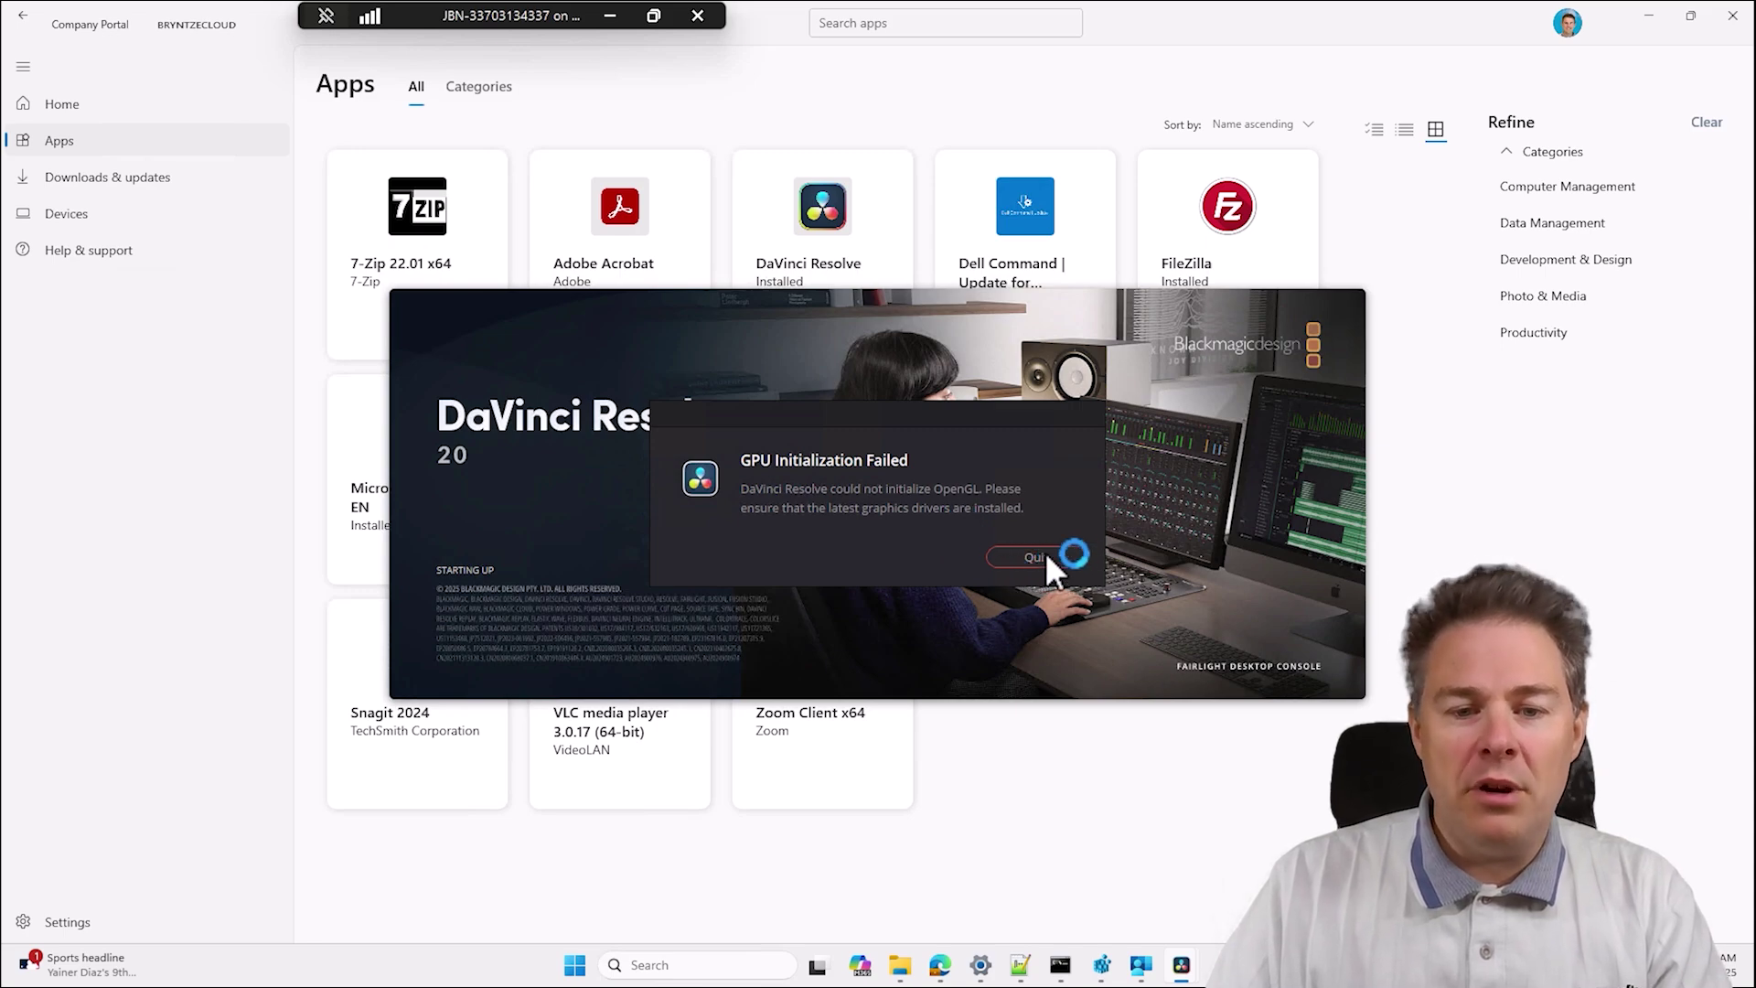
{"action": "left_click", "coordinate": [942, 969]}
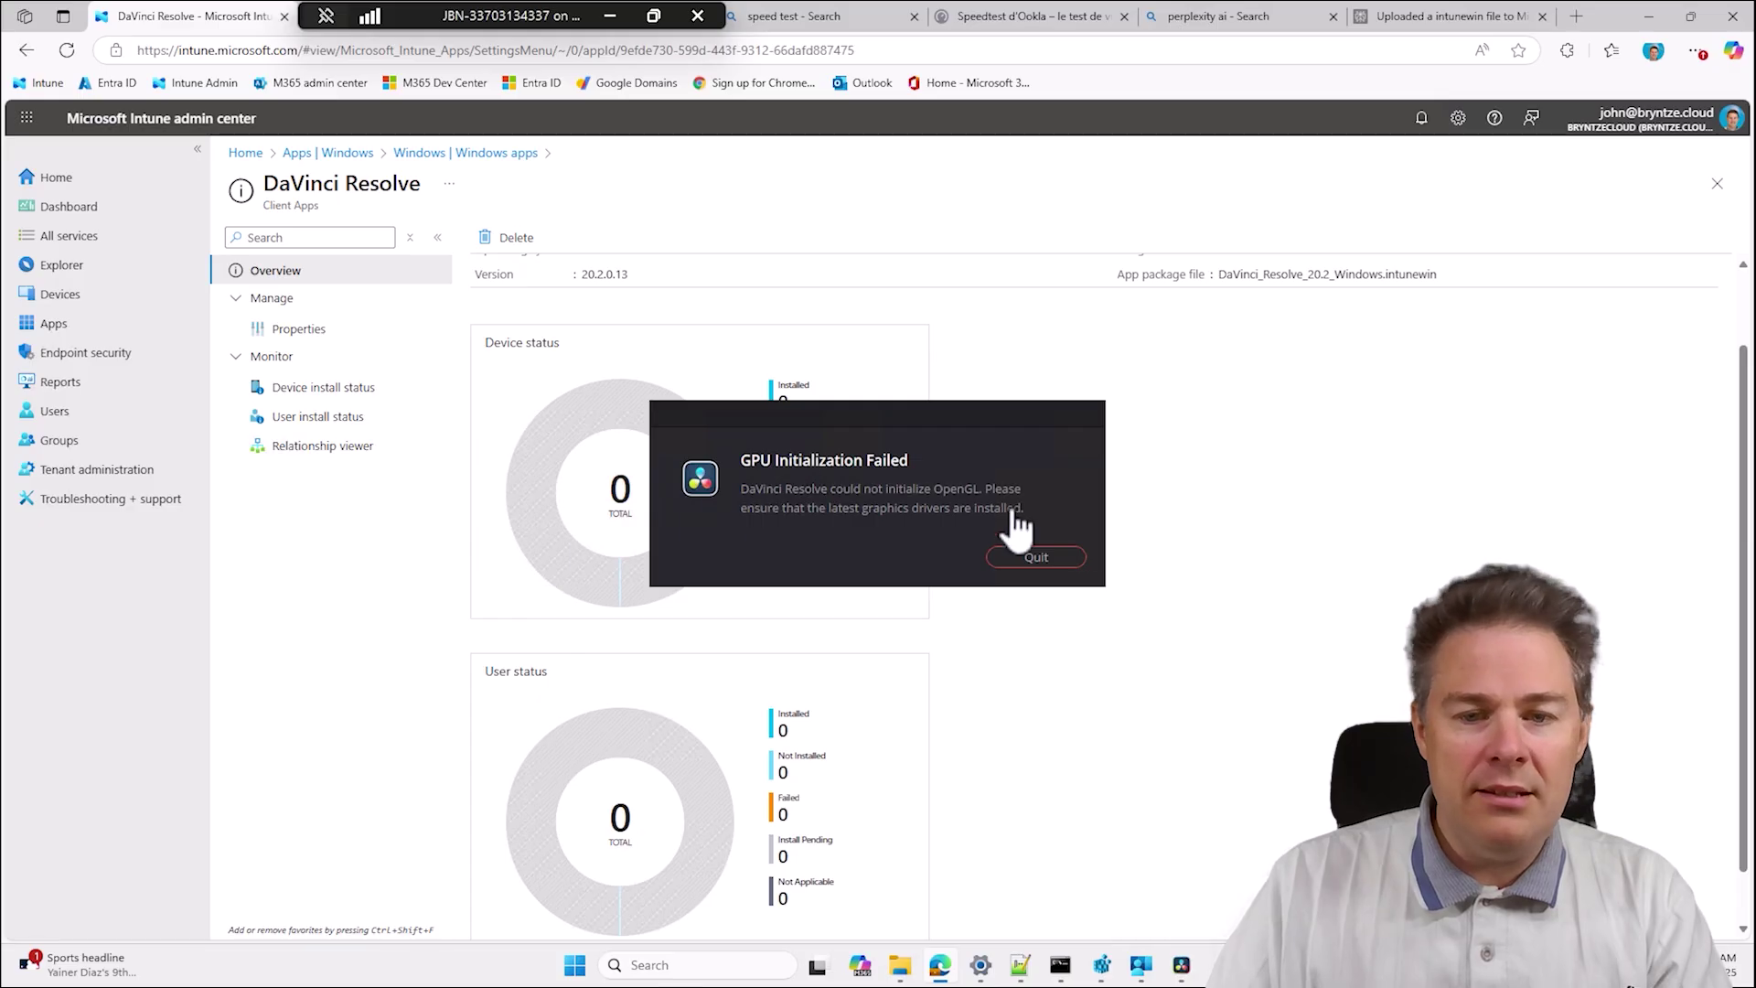
Quit the GPU error and open DaVinci Resolve's Requirements for editing in Intune properties.
{"action": "left_click", "coordinate": [1048, 558]}
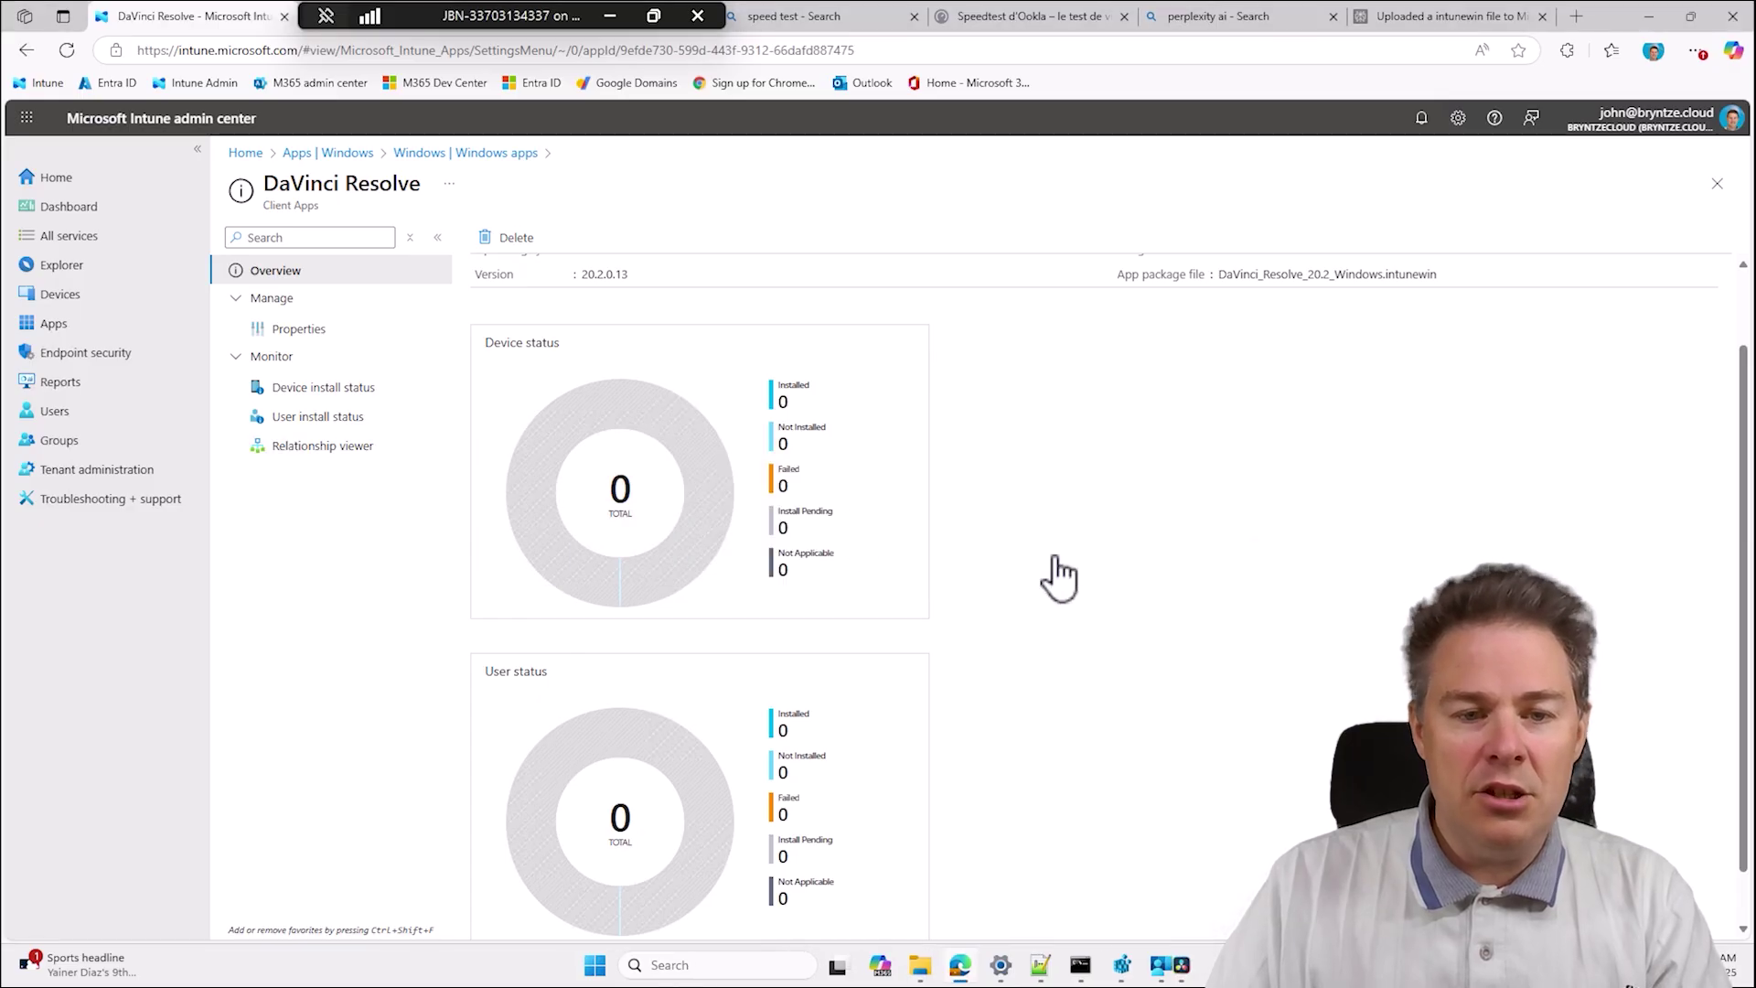
{"action": "left_click", "coordinate": [315, 330]}
{"action": "scroll", "coordinate": [612, 631], "scroll_direction": "down", "scroll_amount": 4}
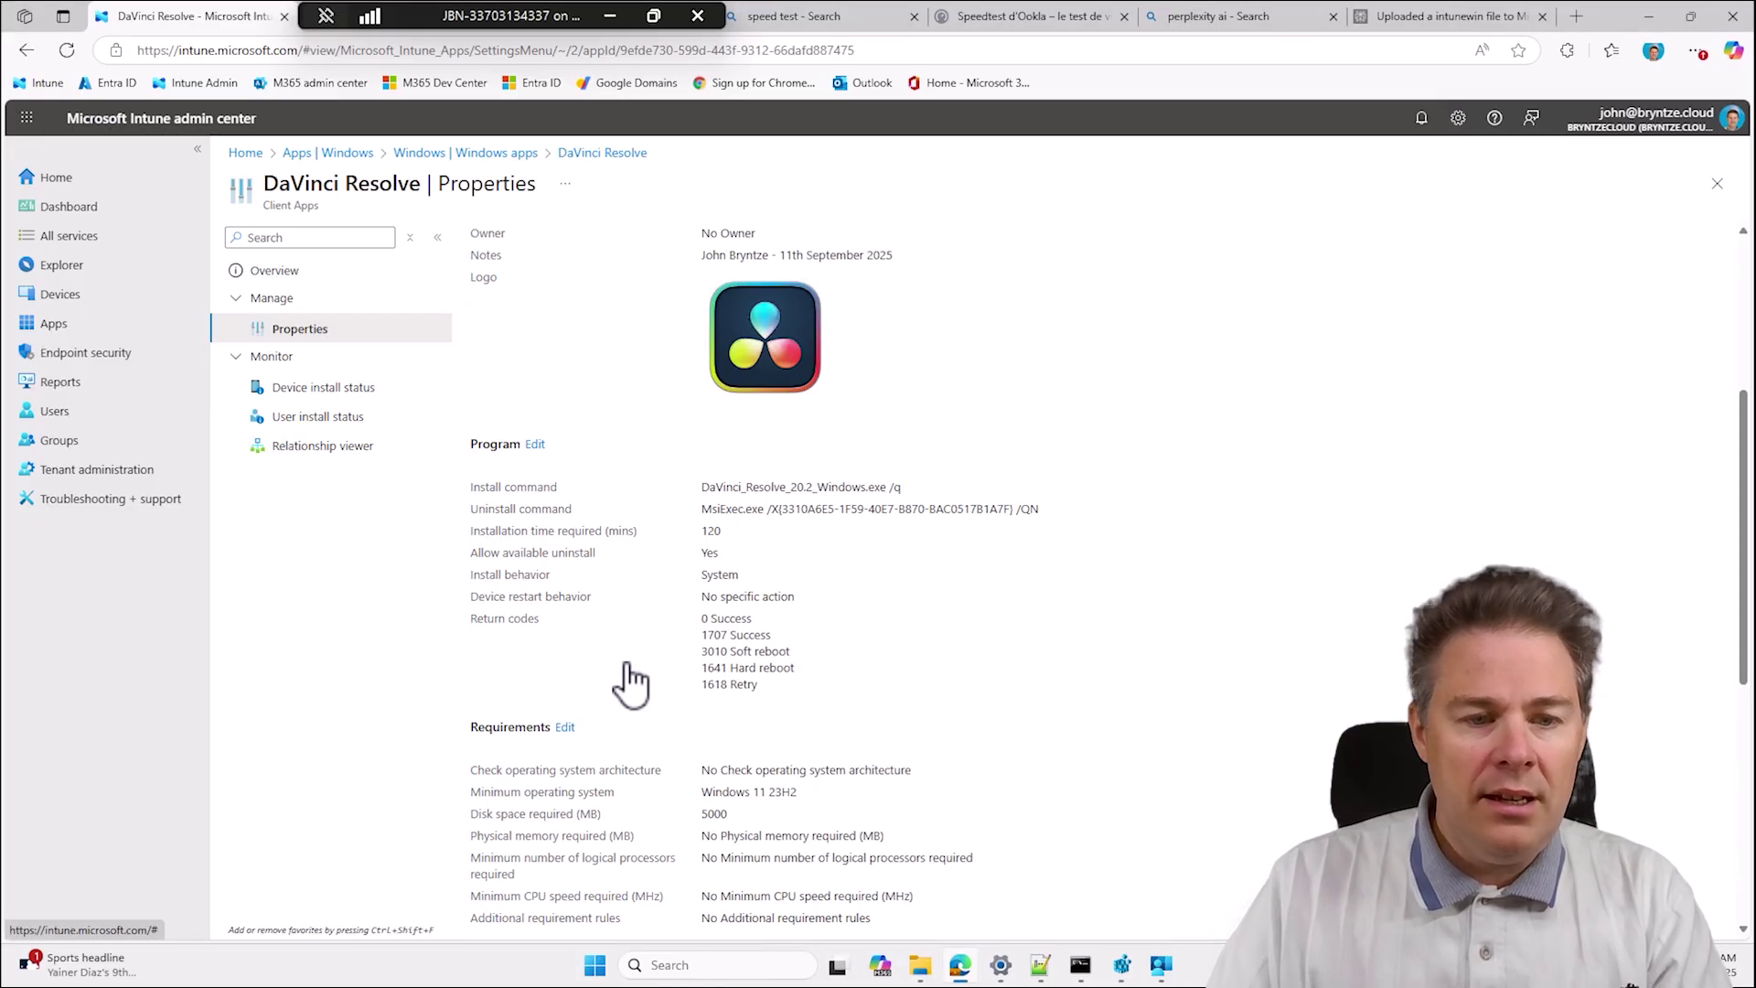
{"action": "scroll", "coordinate": [627, 651], "scroll_direction": "down", "scroll_amount": 2}
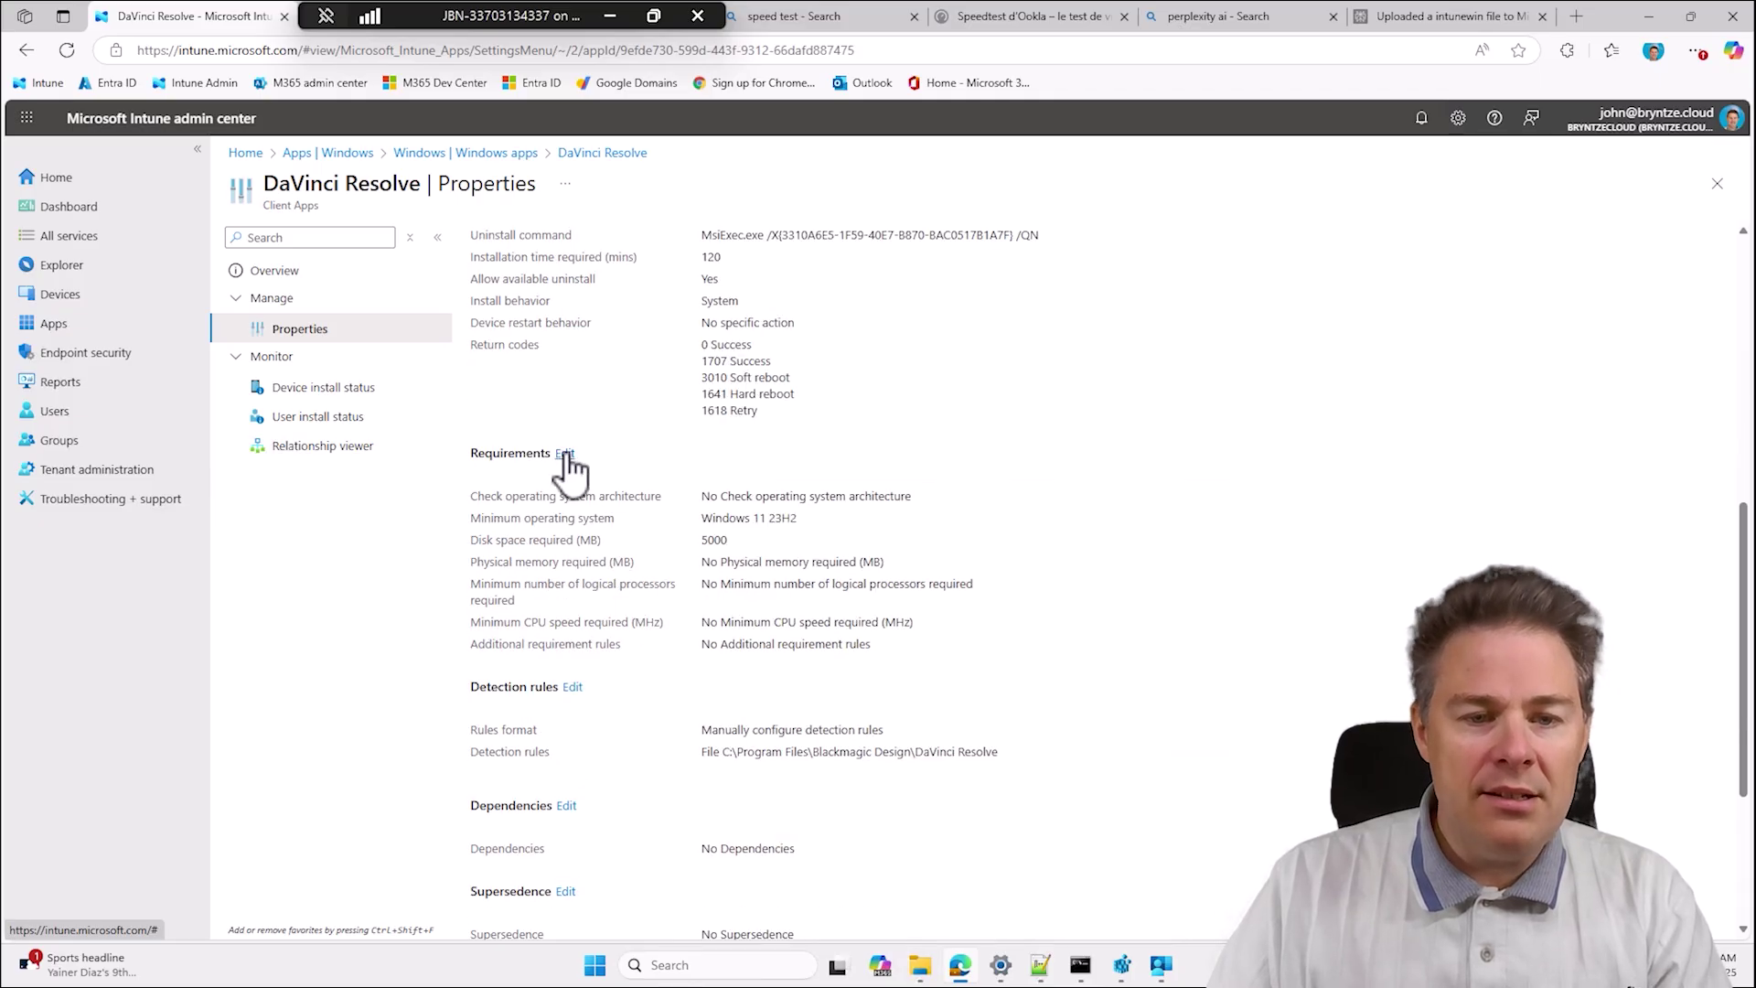
{"action": "left_click", "coordinate": [565, 444]}
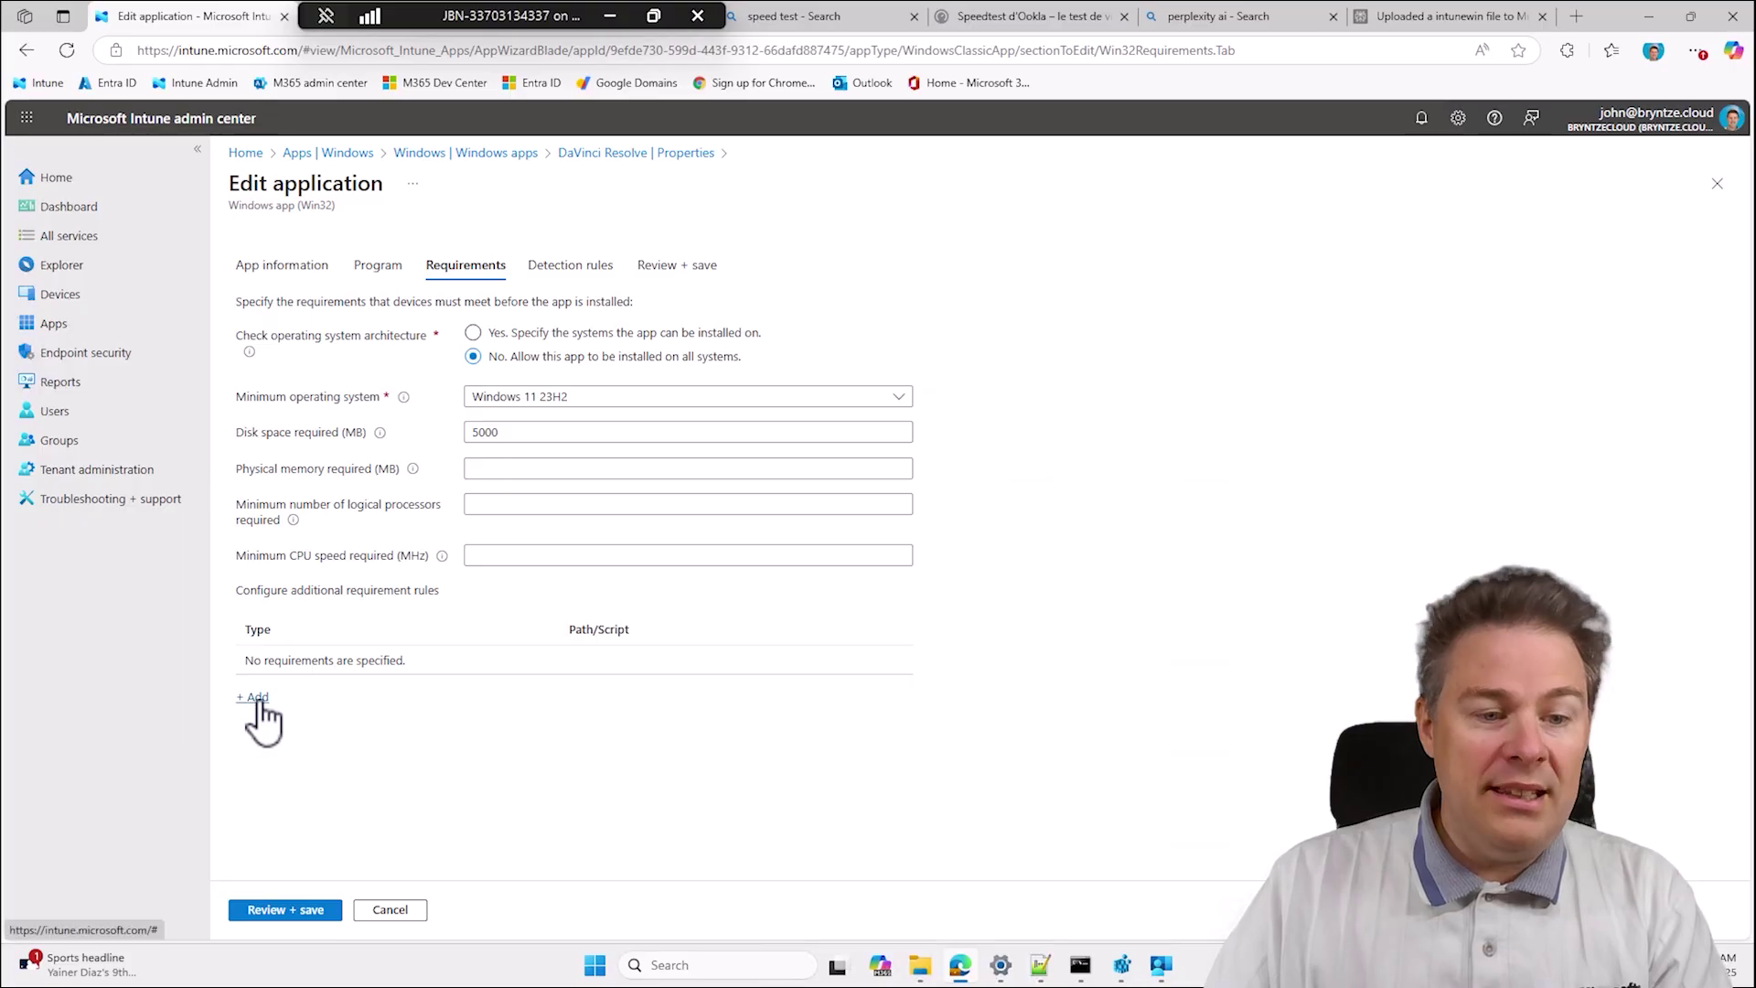
Inspect the minimum CPU speed and logical processors fields without changing them, then return to Company Portal.
{"action": "left_click", "coordinate": [485, 555]}
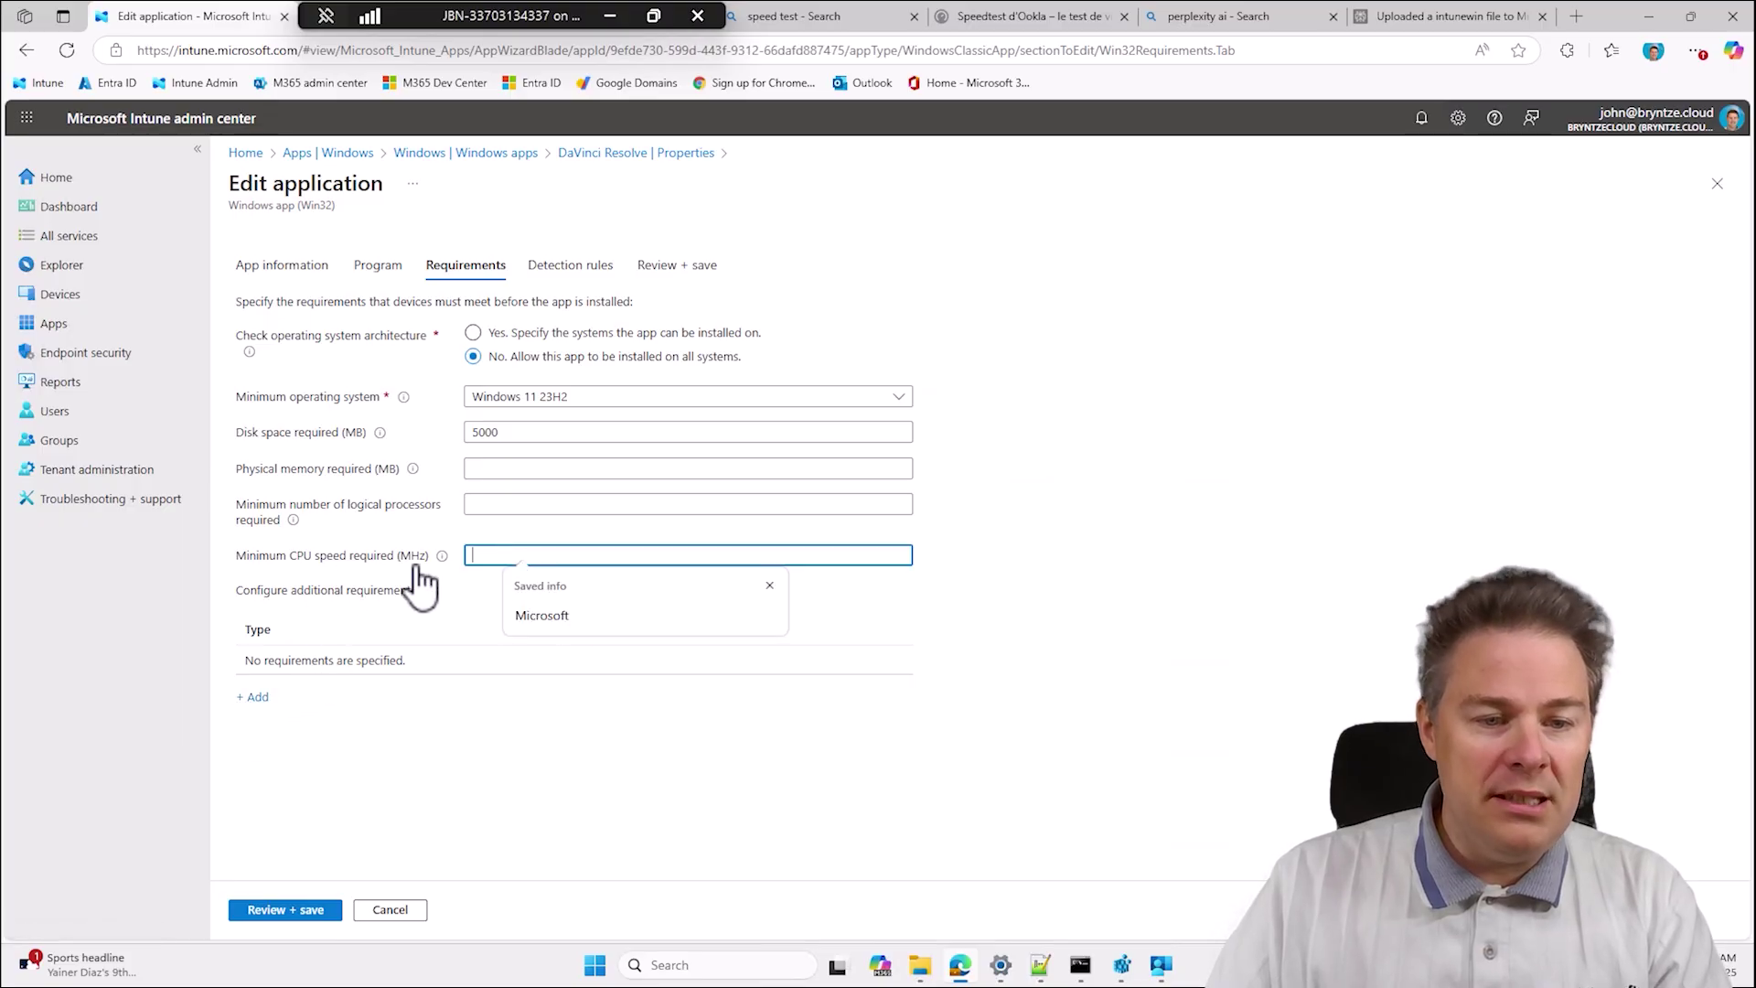
{"action": "left_click", "coordinate": [491, 509]}
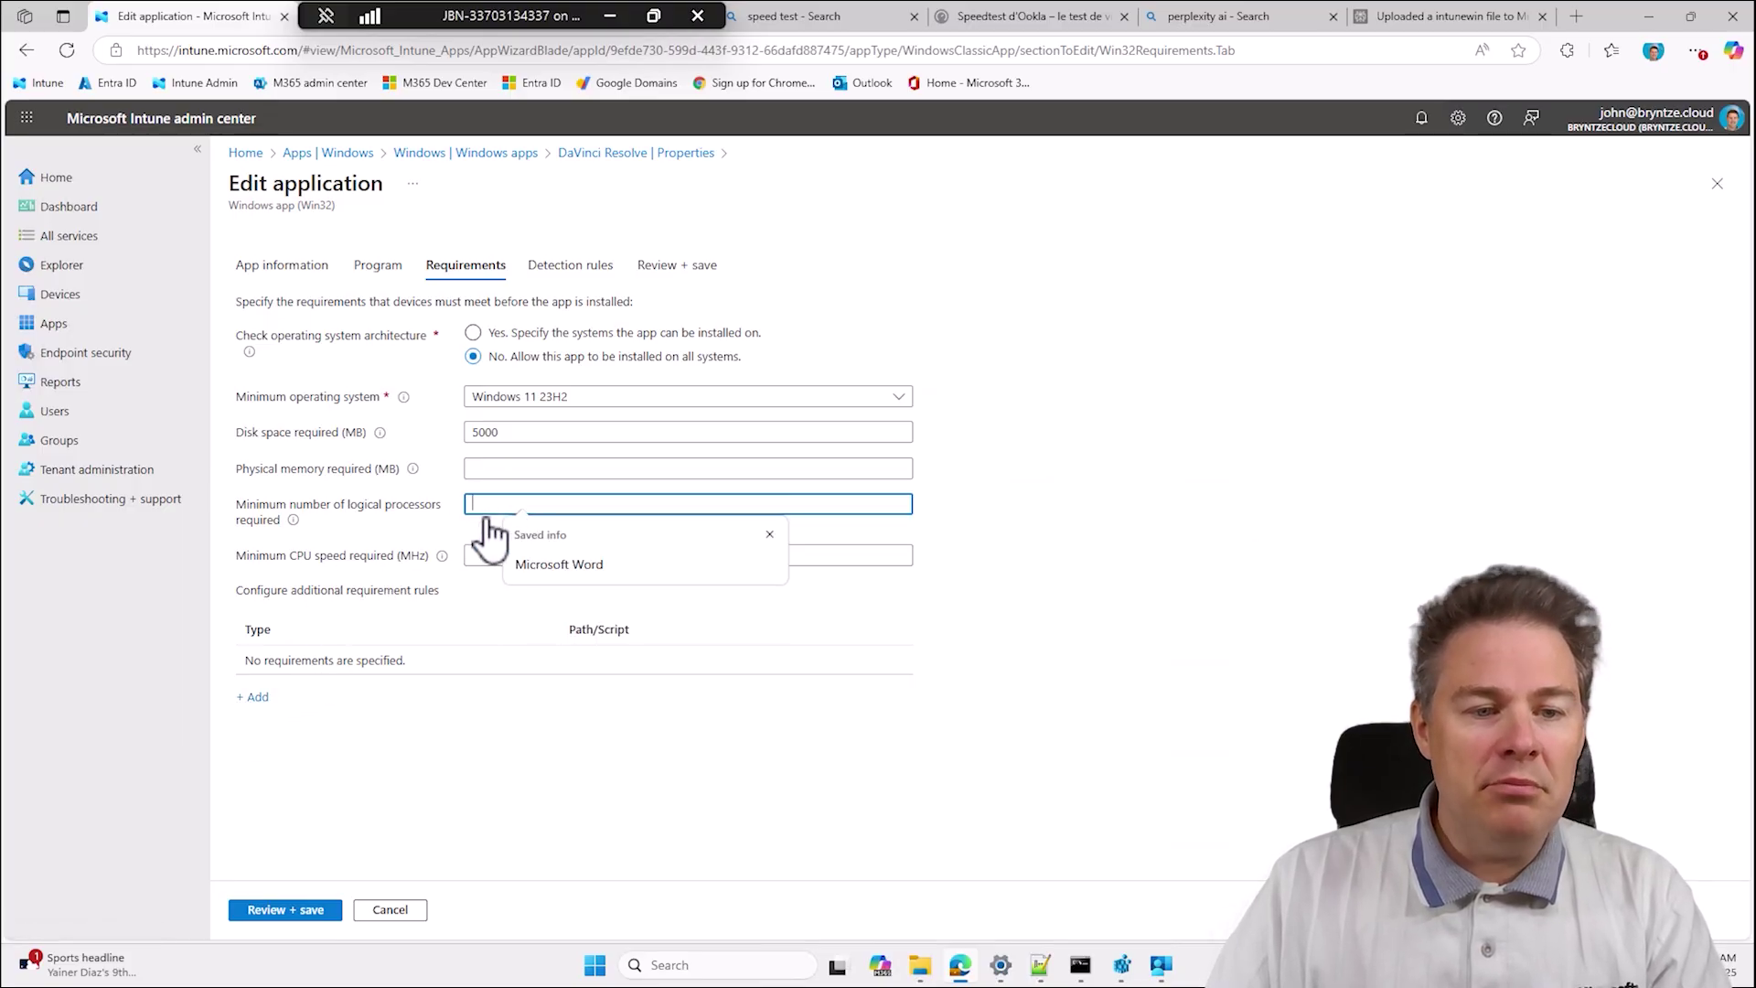
{"action": "left_click", "coordinate": [1249, 639]}
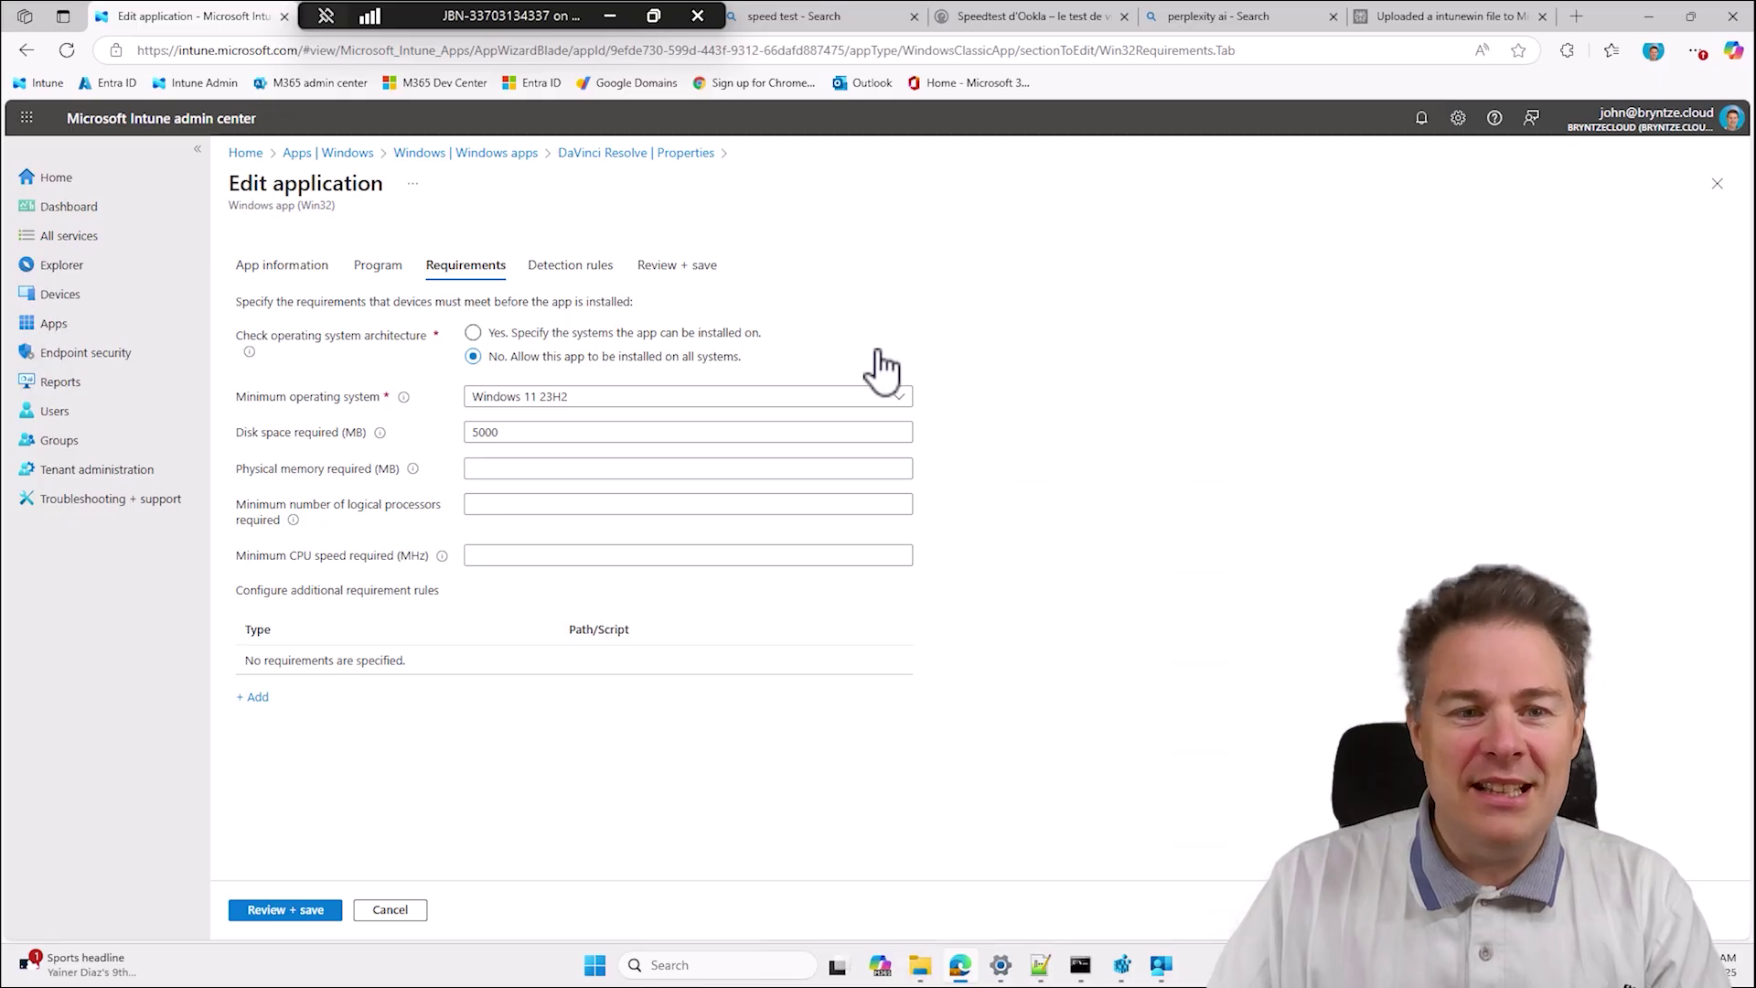
{"action": "left_click", "coordinate": [1162, 968]}
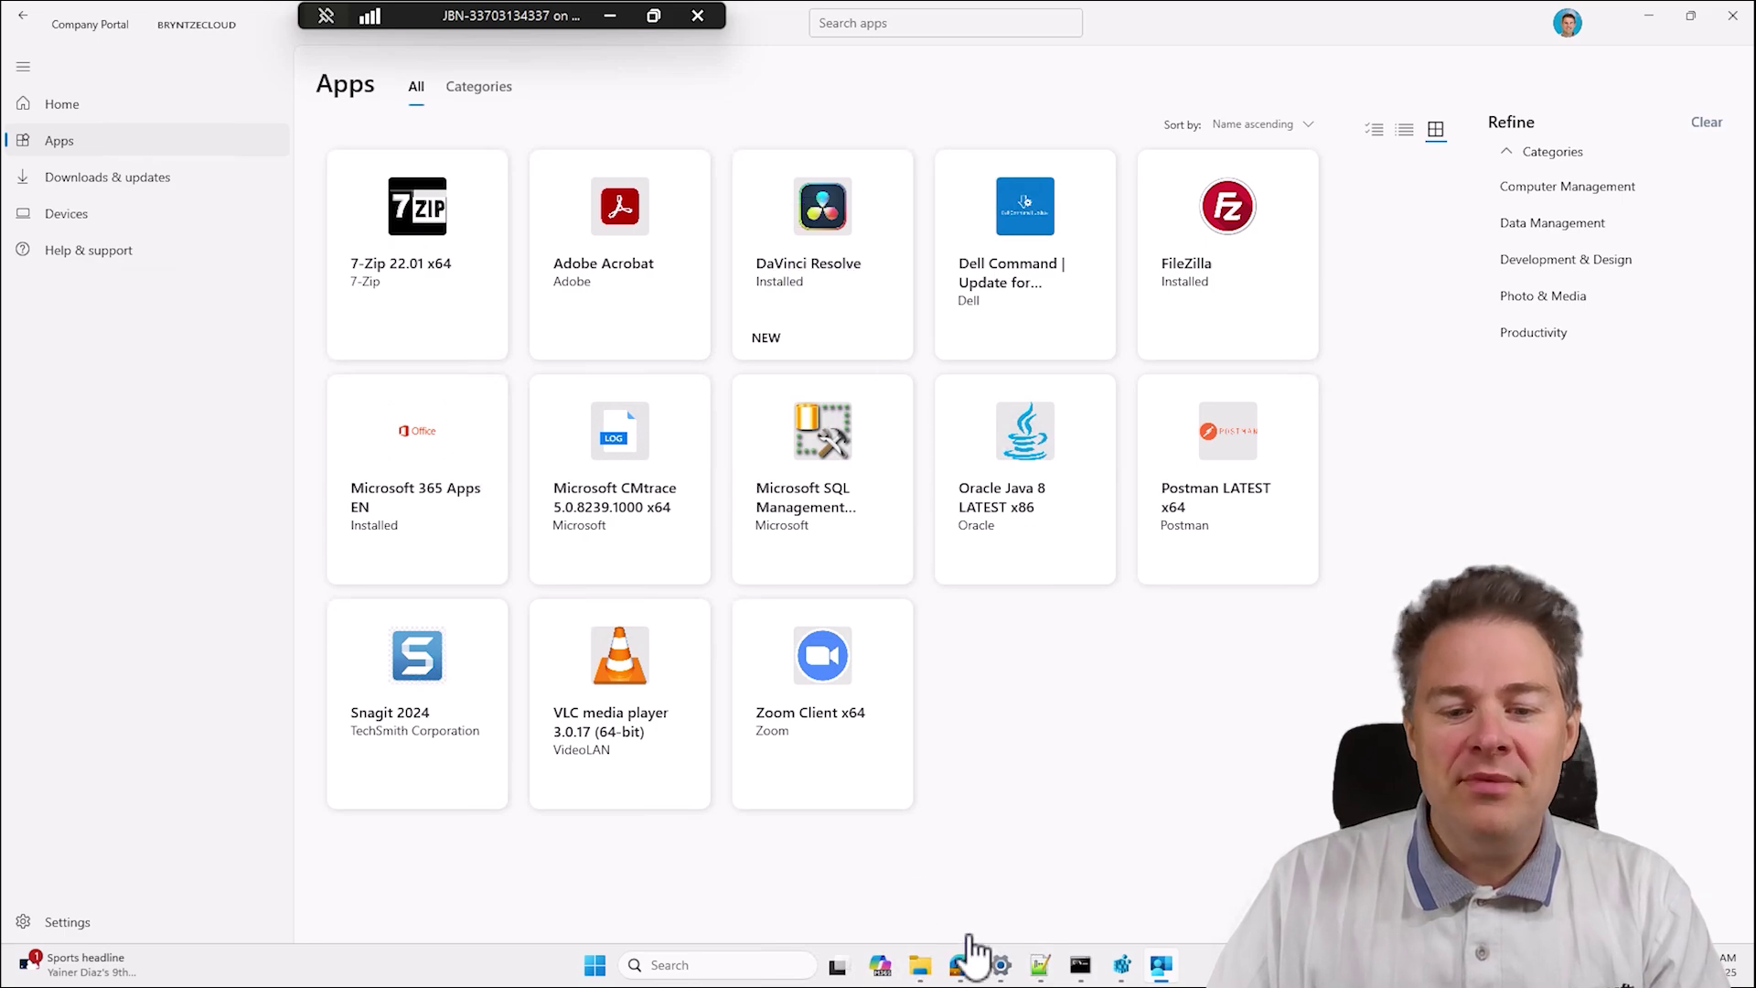
Show the Program settings and highlight the install command DaVinci_Resolve_20.2_Windows.exe /q.
{"action": "left_click", "coordinate": [962, 970]}
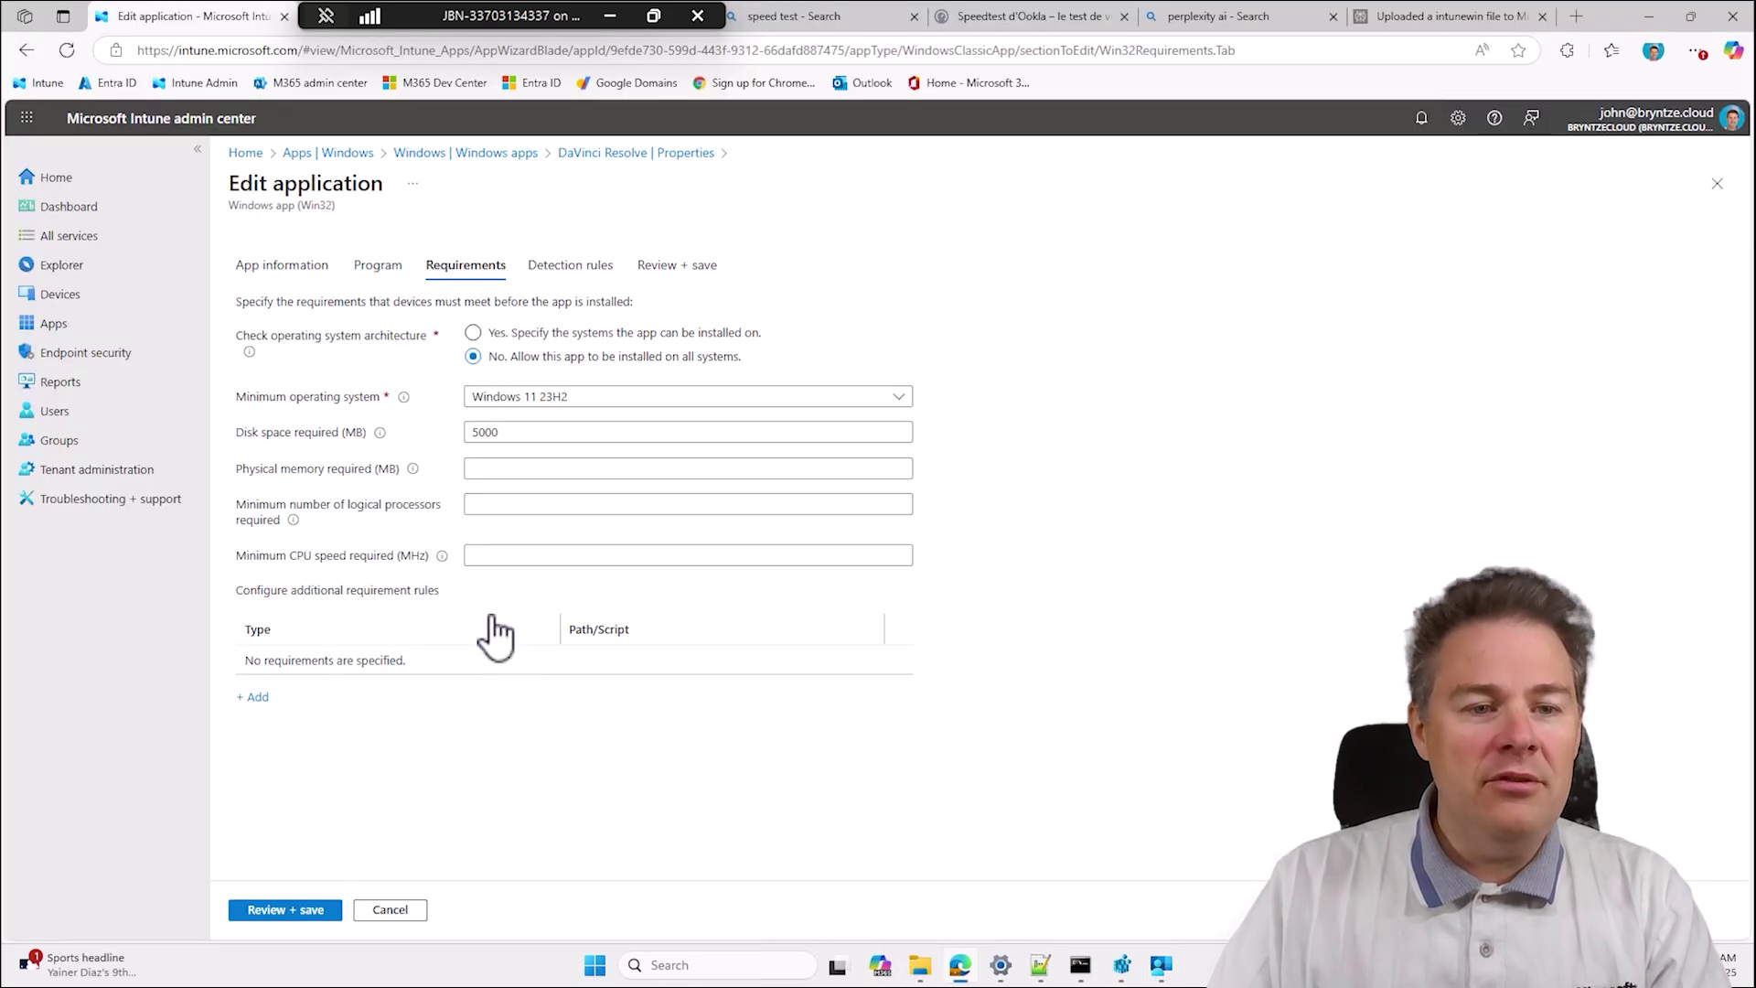
{"action": "left_click", "coordinate": [380, 269]}
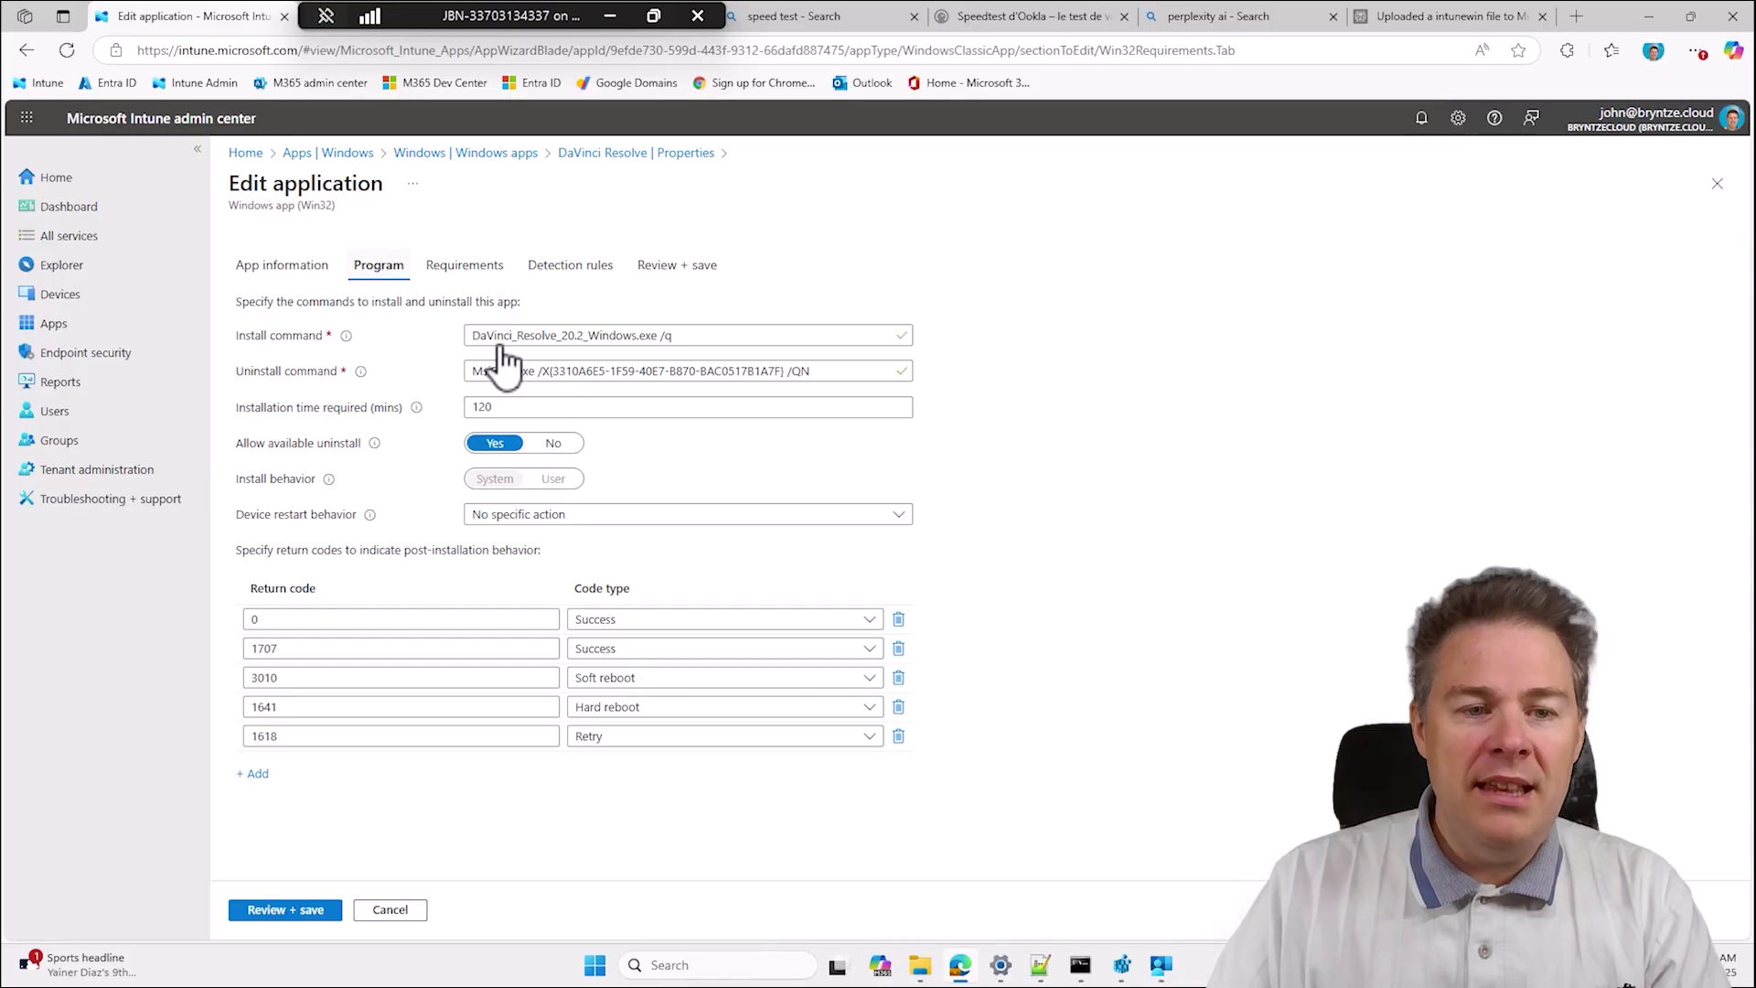
{"action": "left_click_drag", "start_coordinate": [698, 340], "coordinate": [463, 345]}
{"action": "left_click", "coordinate": [709, 337]}
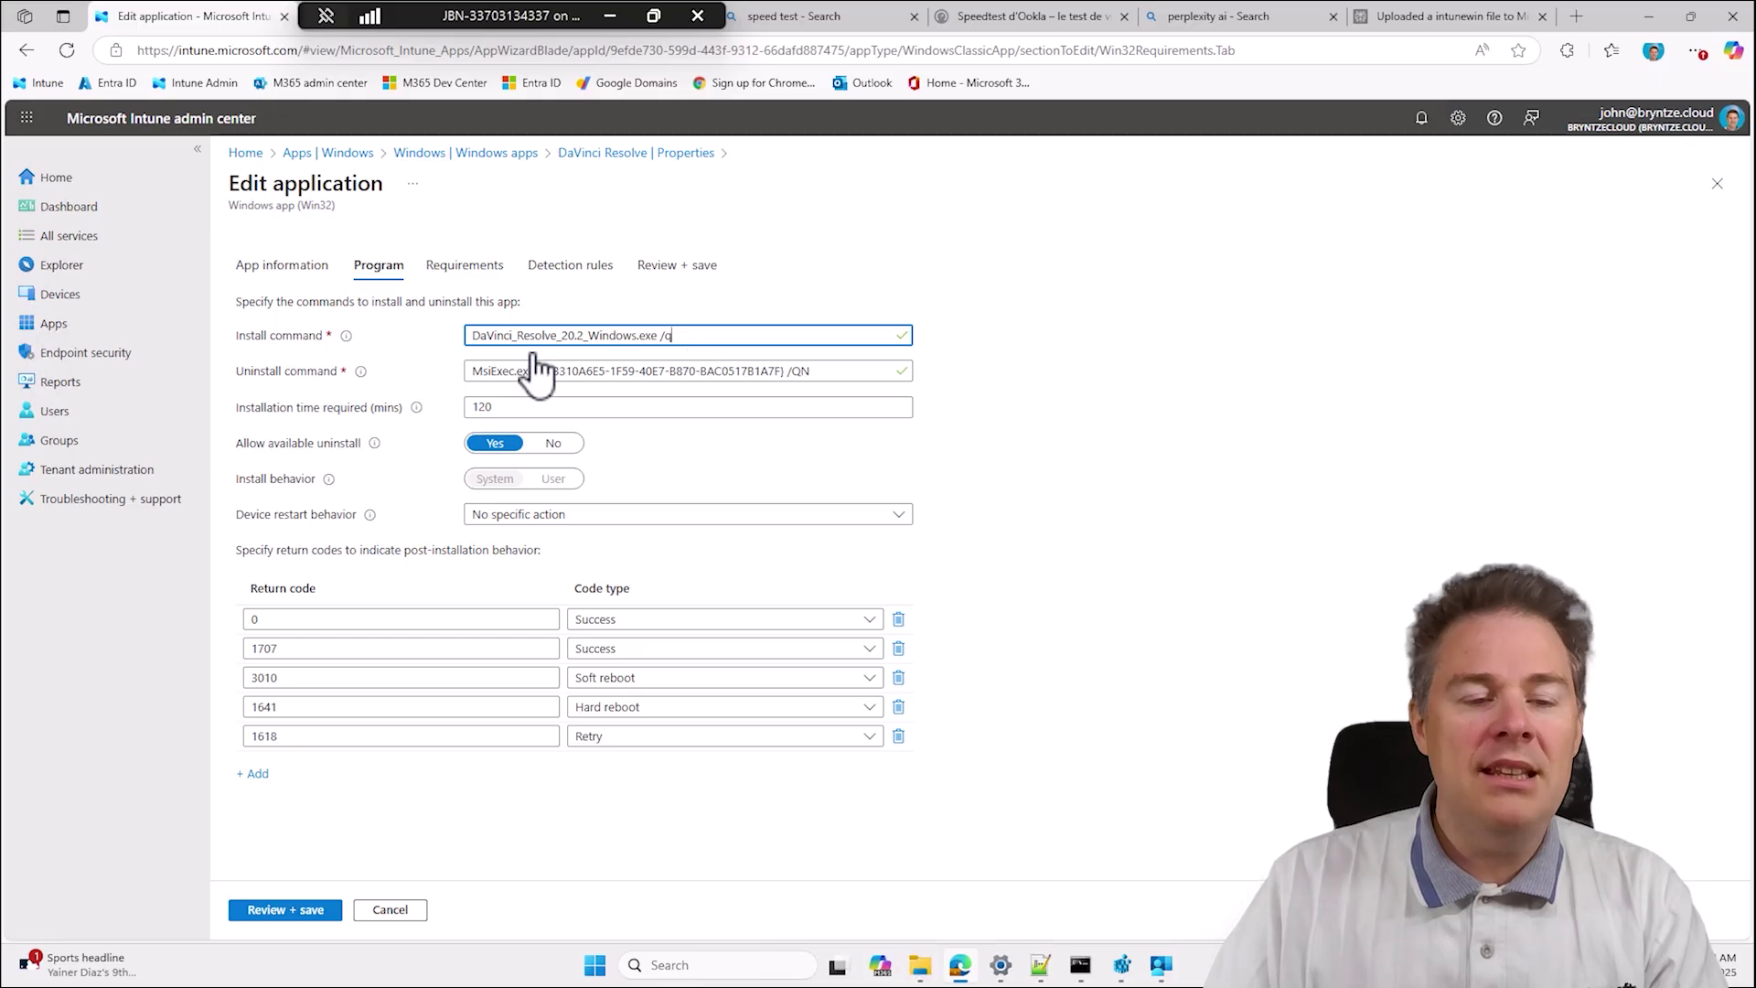
{"action": "left_click_drag", "start_coordinate": [655, 337], "coordinate": [403, 338]}
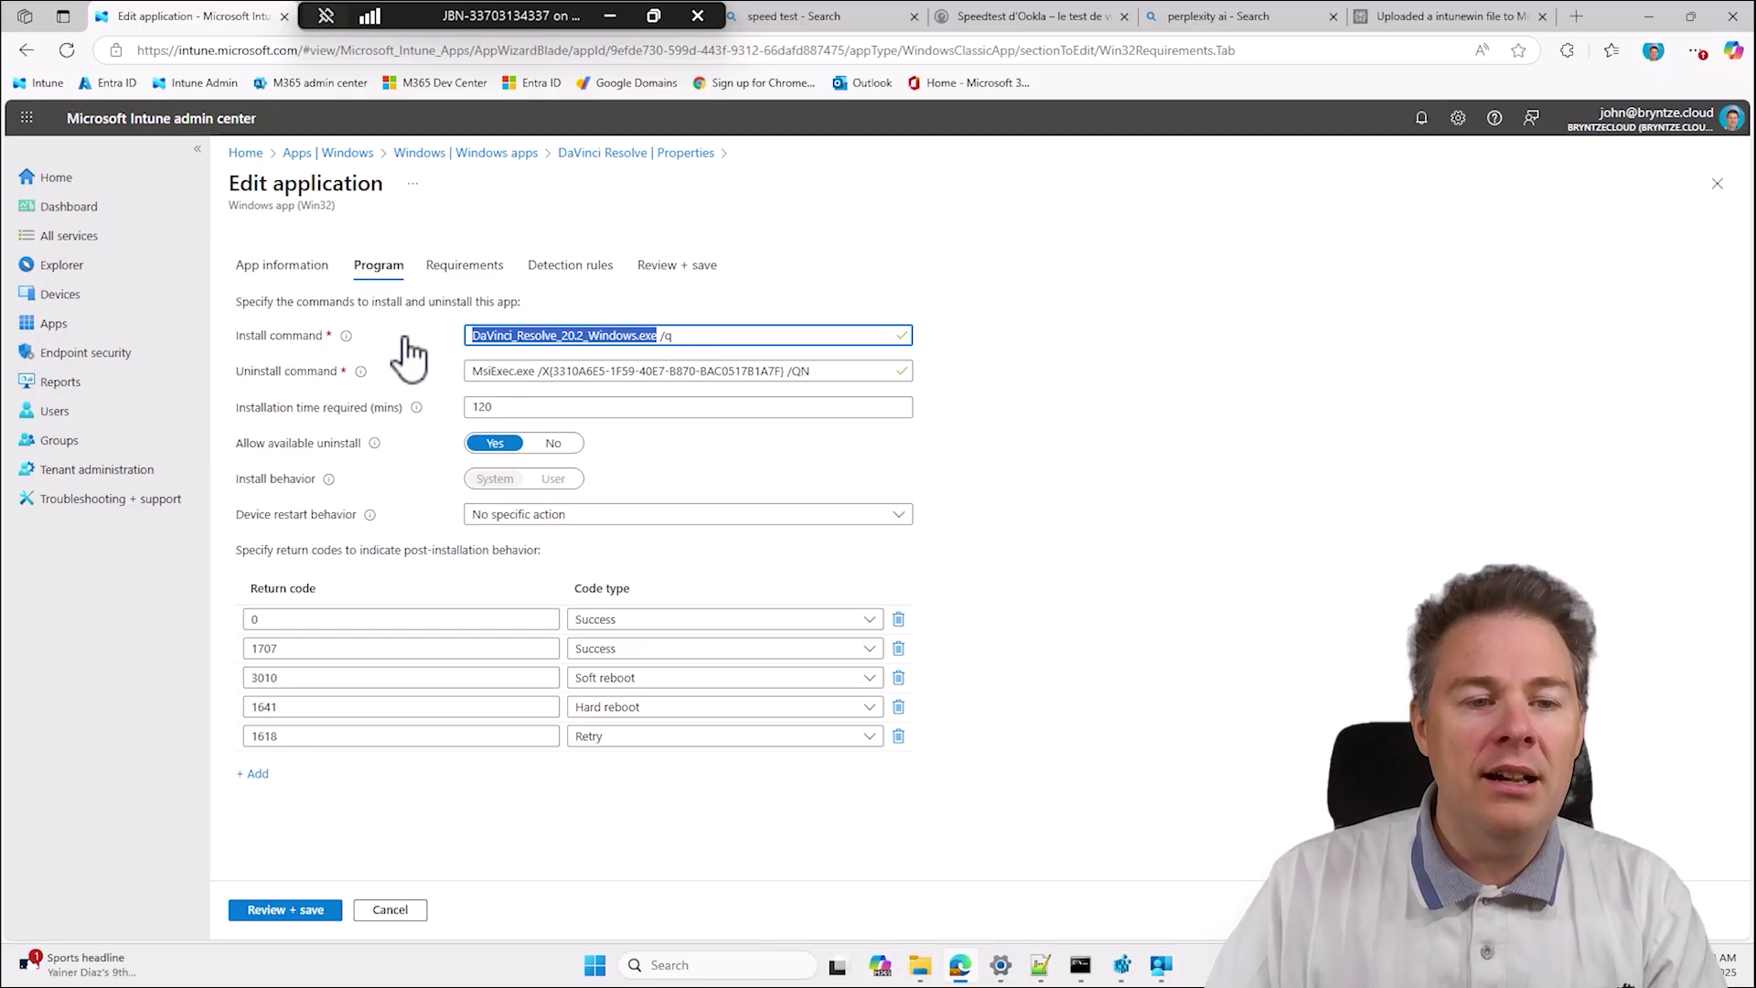
{"action": "left_click", "coordinate": [686, 337]}
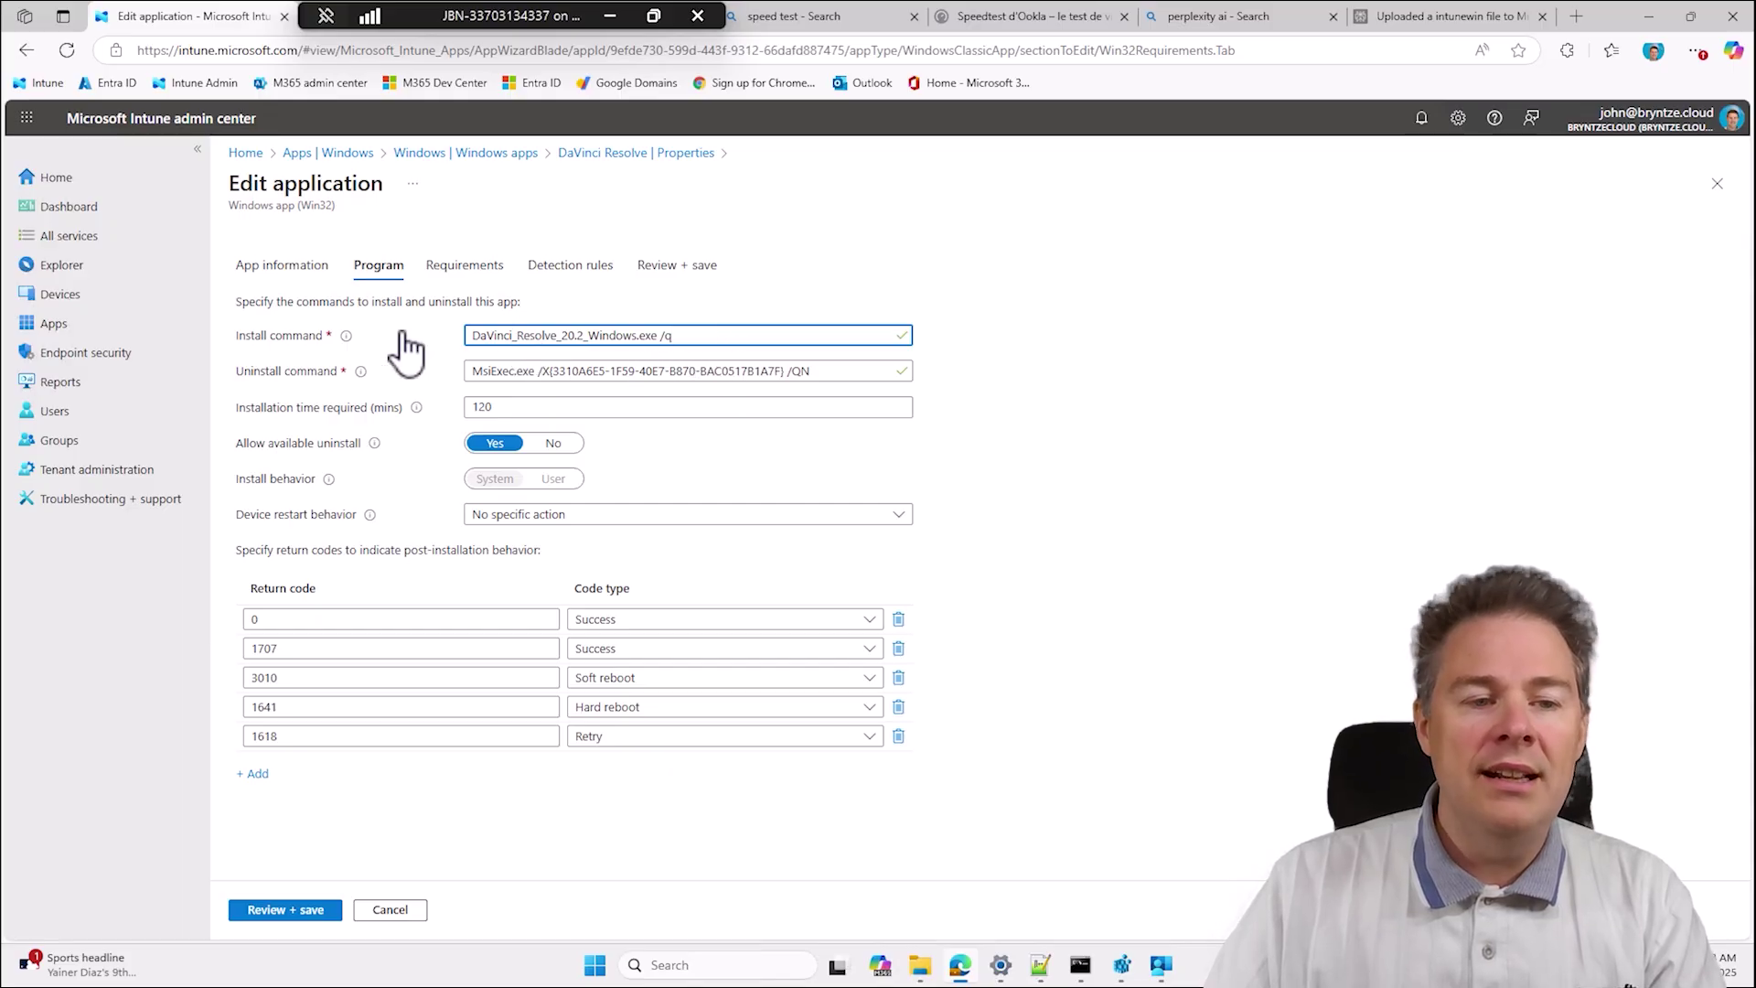
{"action": "left_click_drag", "start_coordinate": [705, 340], "coordinate": [420, 342]}
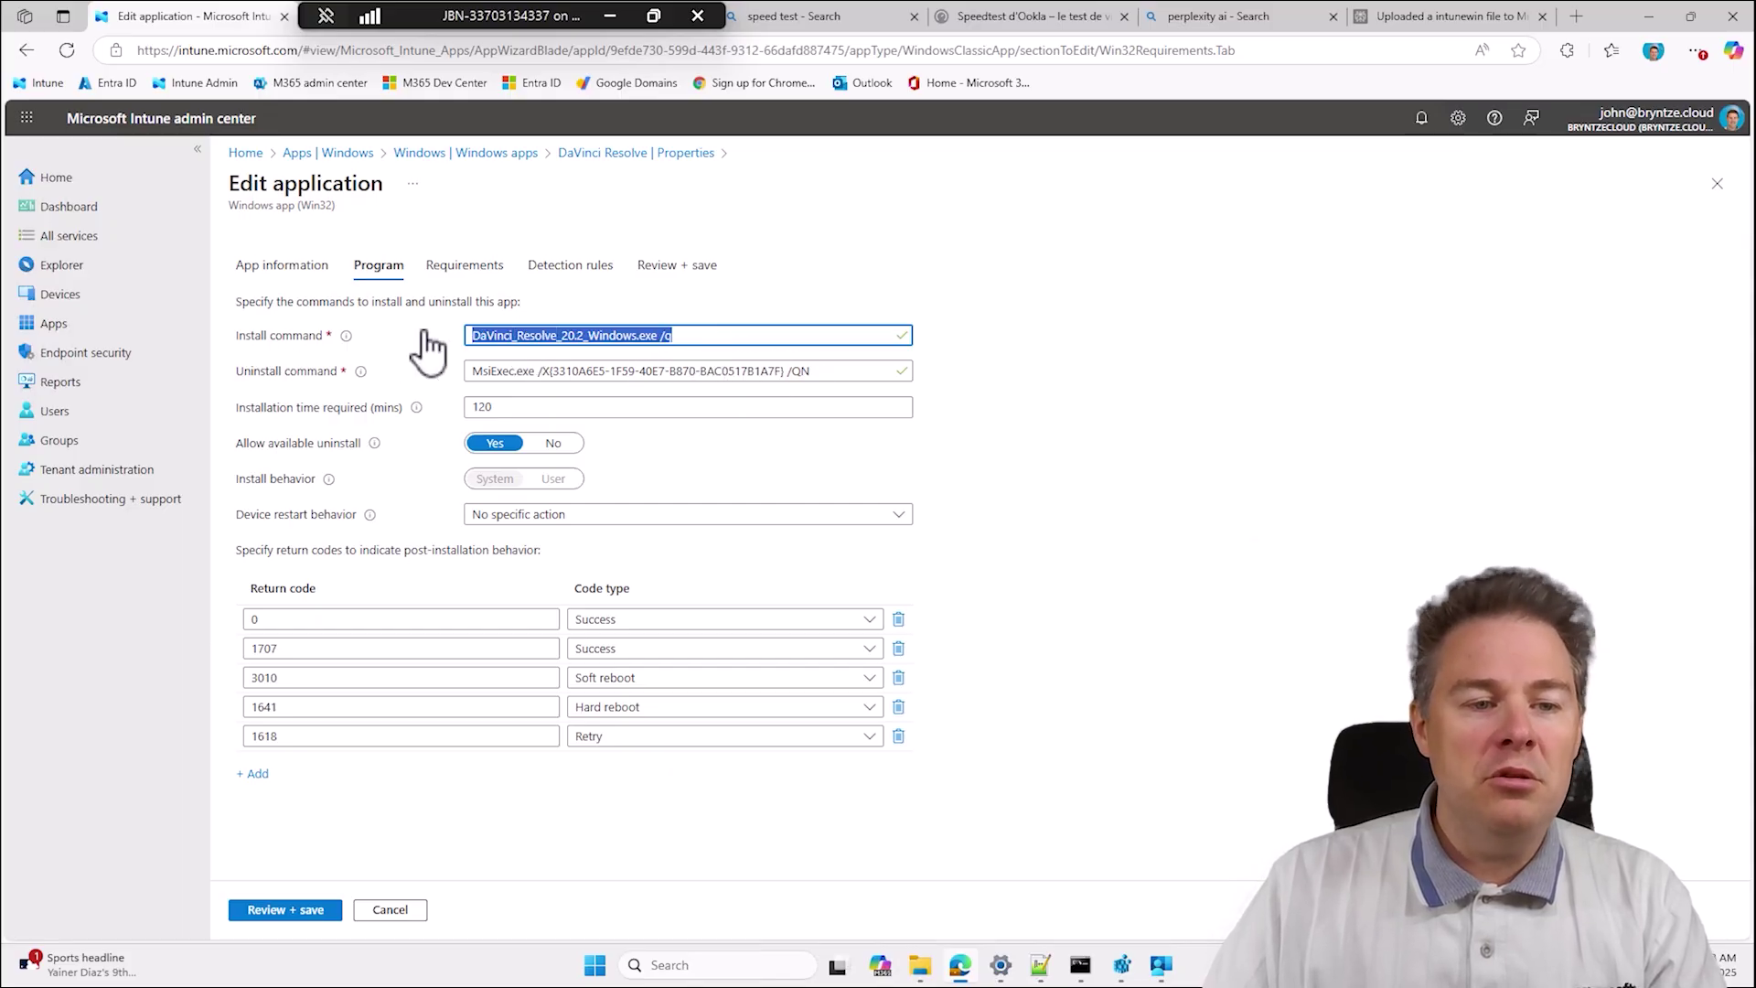
{"action": "left_click", "coordinate": [704, 342]}
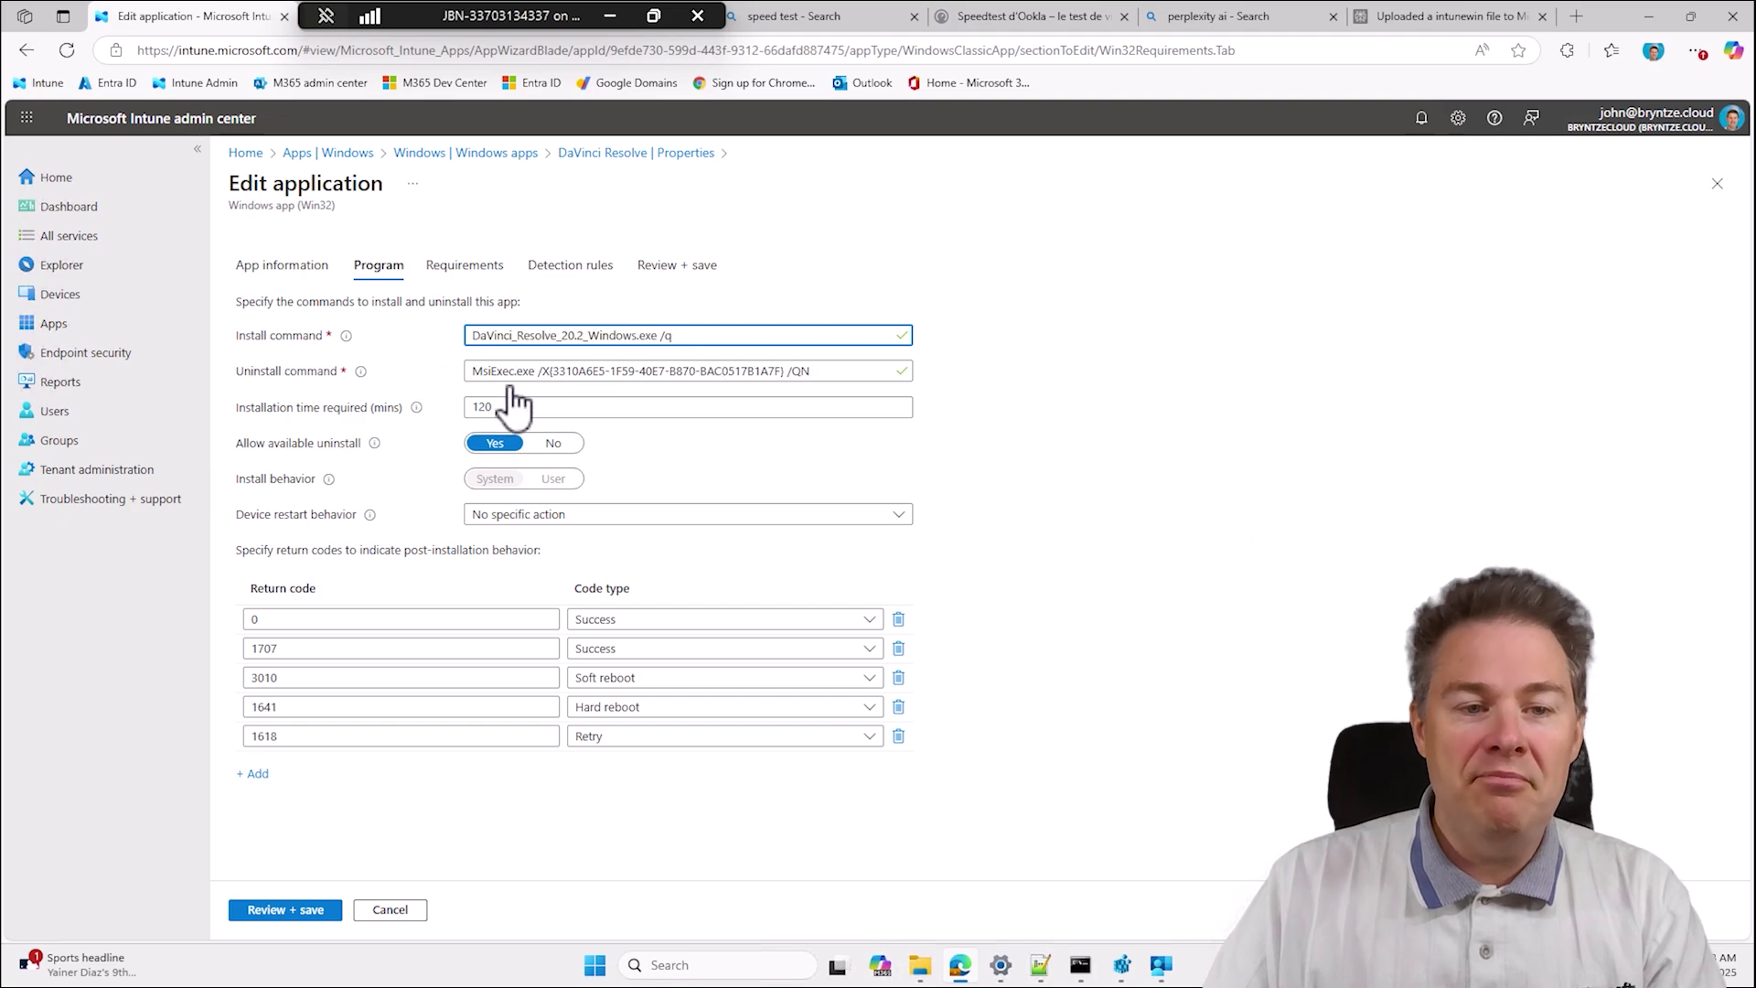